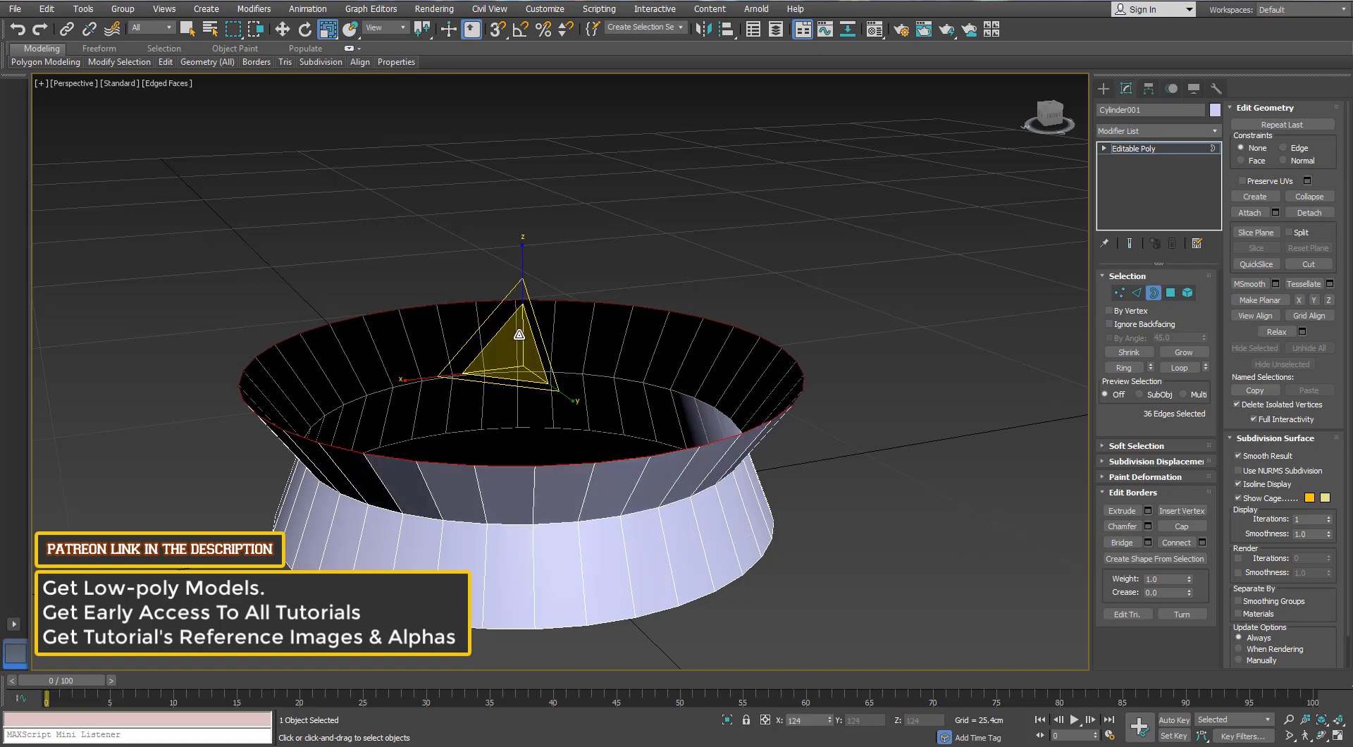
# Extrude the open top border upward to about 57.6 cm and scale it inward to form a tall tapered body
pyautogui.press('w')
pyautogui.scroll(-5, 516, 322)
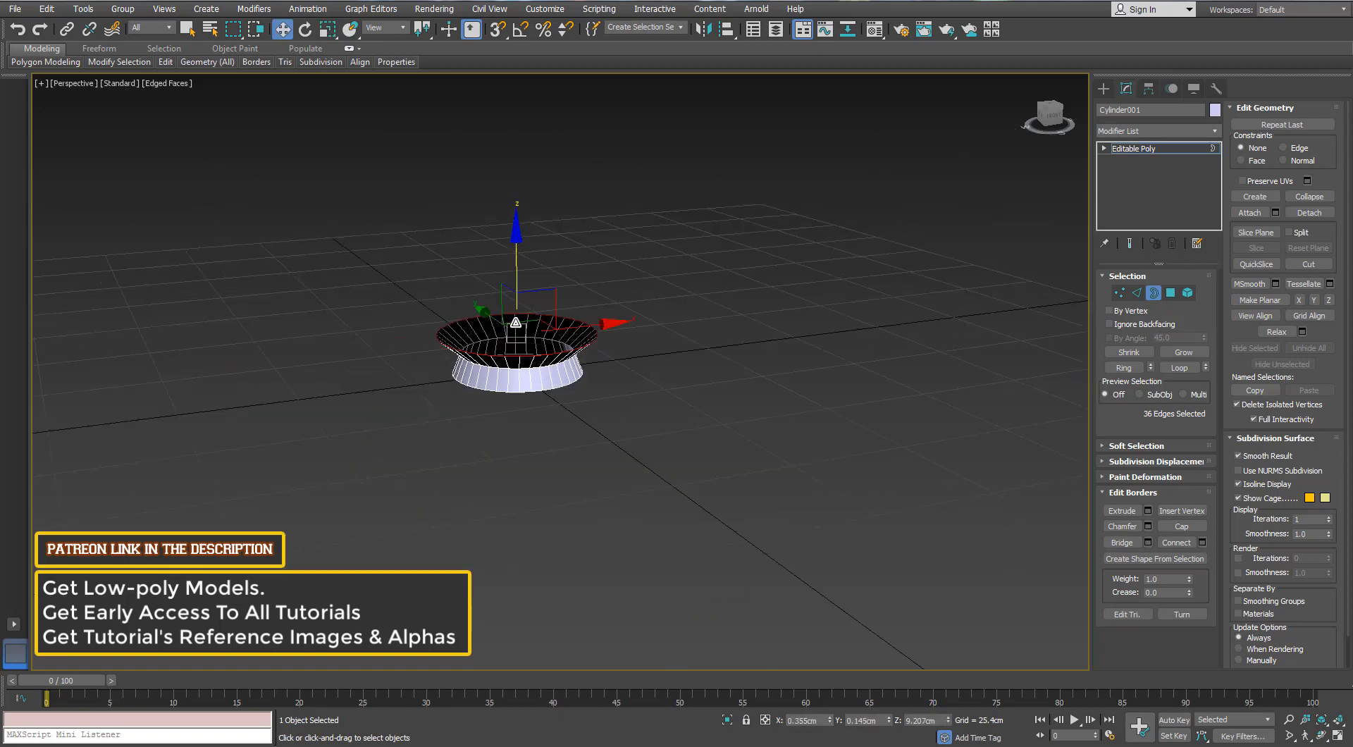
pyautogui.keyDown('shift'); pyautogui.moveTo(538, 136); pyautogui.dragTo(534, 56); pyautogui.keyUp('shift')
pyautogui.moveTo(556, 232); pyautogui.dragTo(544, 353, button='middle')
pyautogui.press('r')
pyautogui.moveTo(553, 265); pyautogui.dragTo(536, 296)
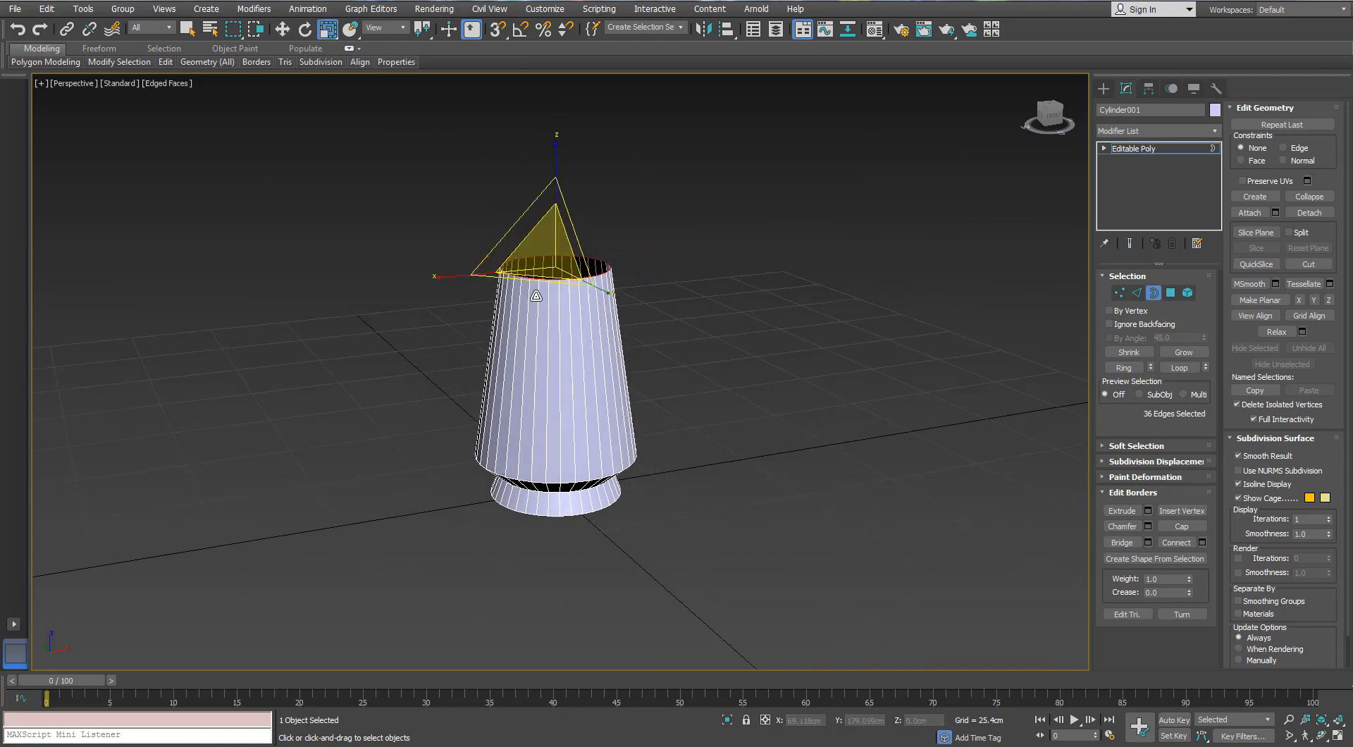
pyautogui.press('w')
pyautogui.keyDown('alt'); pyautogui.moveTo(543, 303); pyautogui.dragTo(572, 329, button='middle'); pyautogui.keyUp('alt')
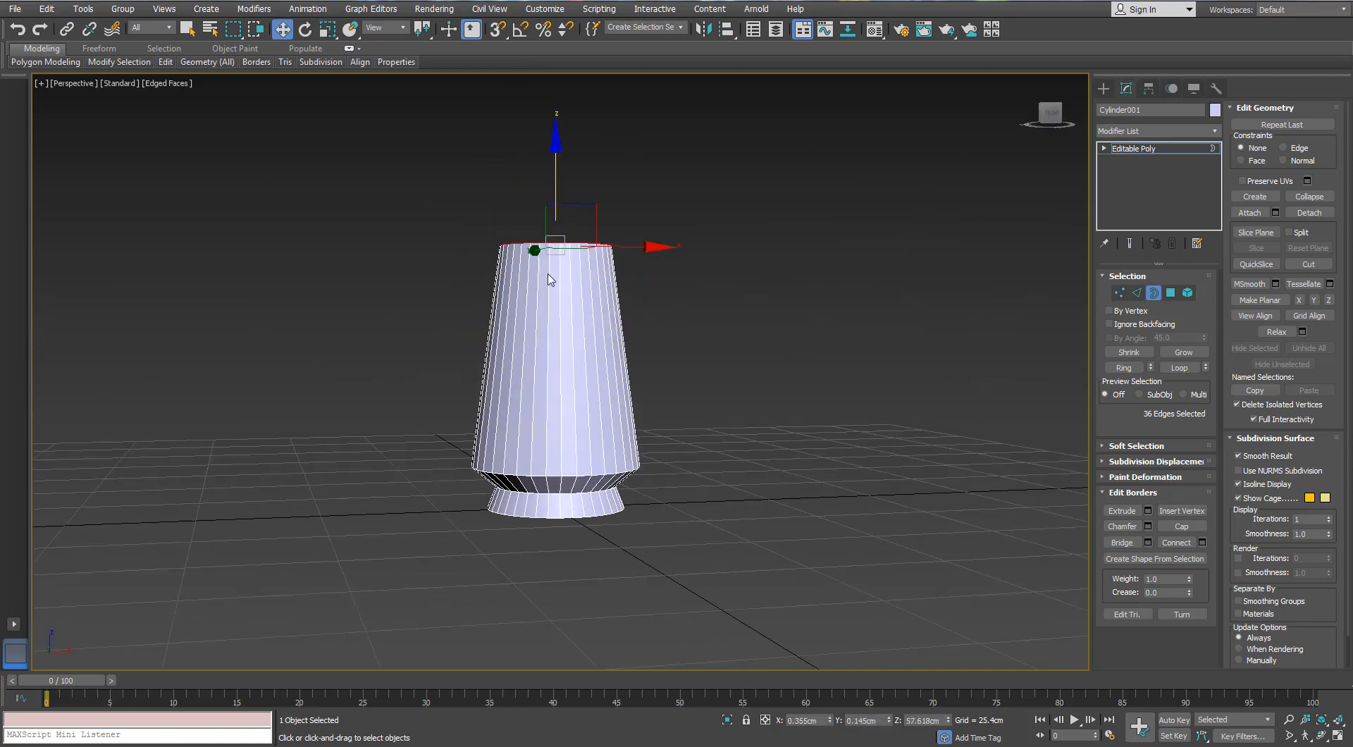
# Extrude the body's top border into a narrower shoulder, topped by an outward-flared neck about 3 cm high
pyautogui.press('r')
pyautogui.scroll(5, 521, 296)
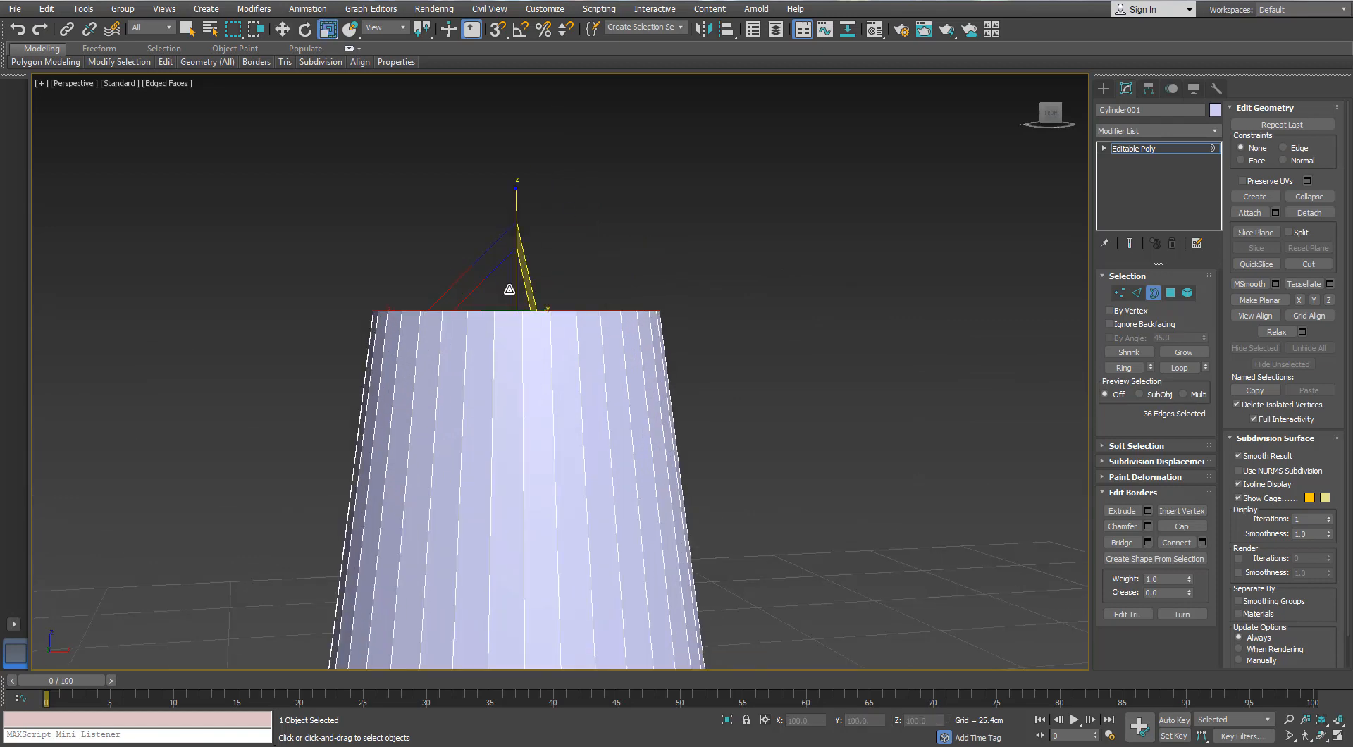
pyautogui.press('w')
pyautogui.moveTo(517, 247); pyautogui.dragTo(527, 185)
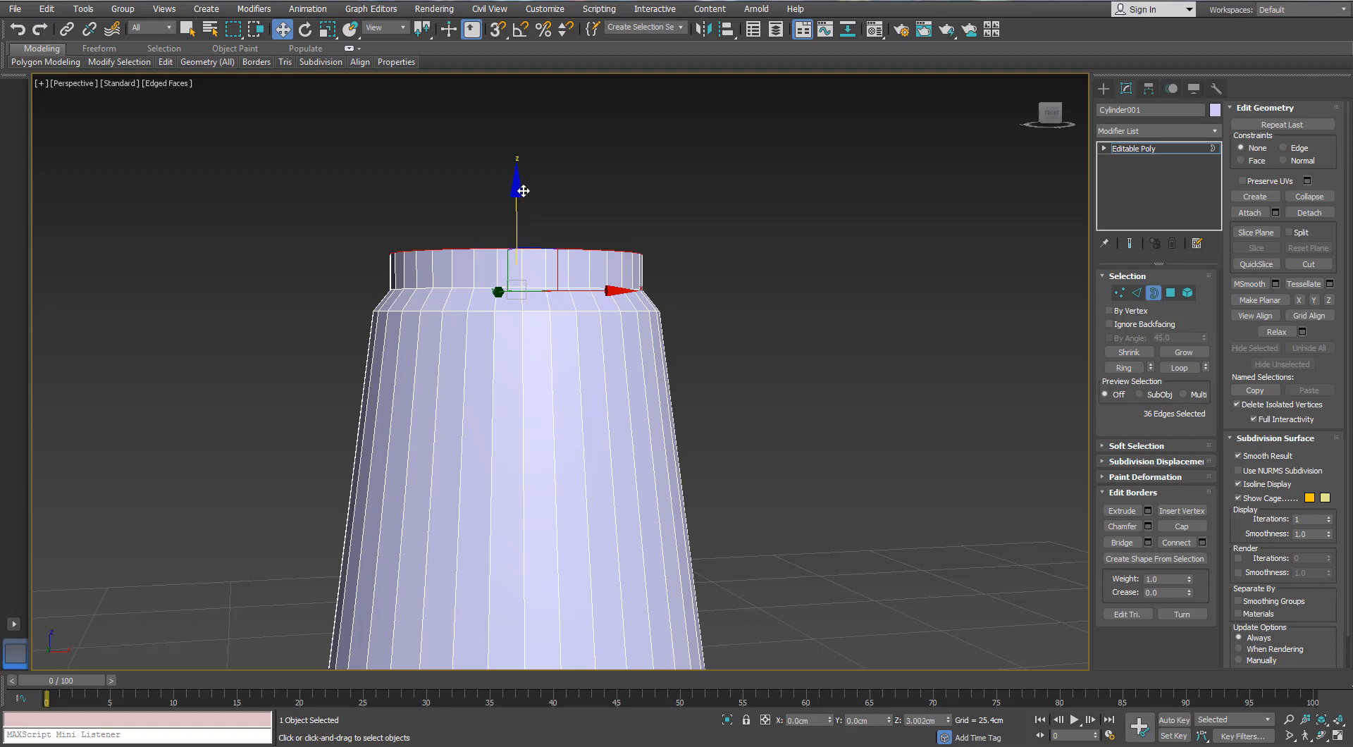
pyautogui.press('r')
pyautogui.moveTo(512, 231); pyautogui.dragTo(510, 220)
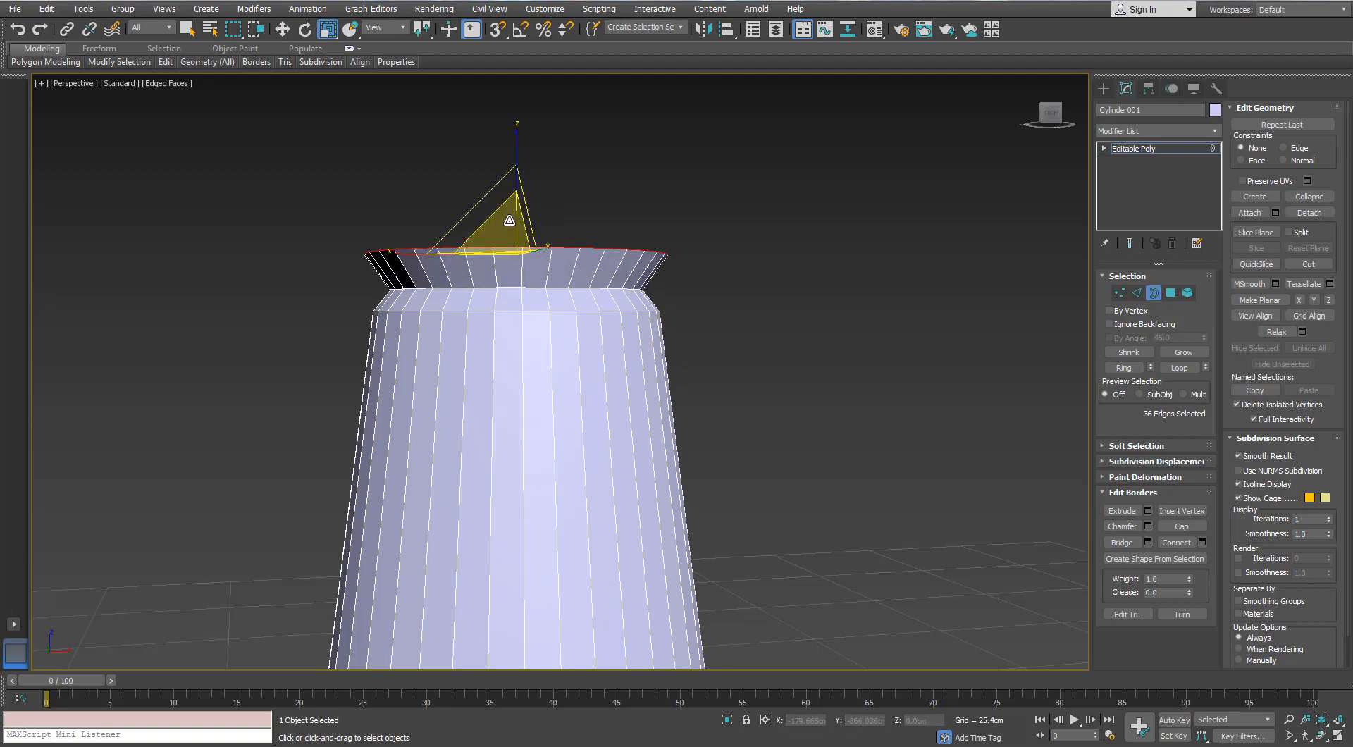
# Extrude the neck's top border up about 0.53 cm and inward to form a thin rim
pyautogui.press('w')
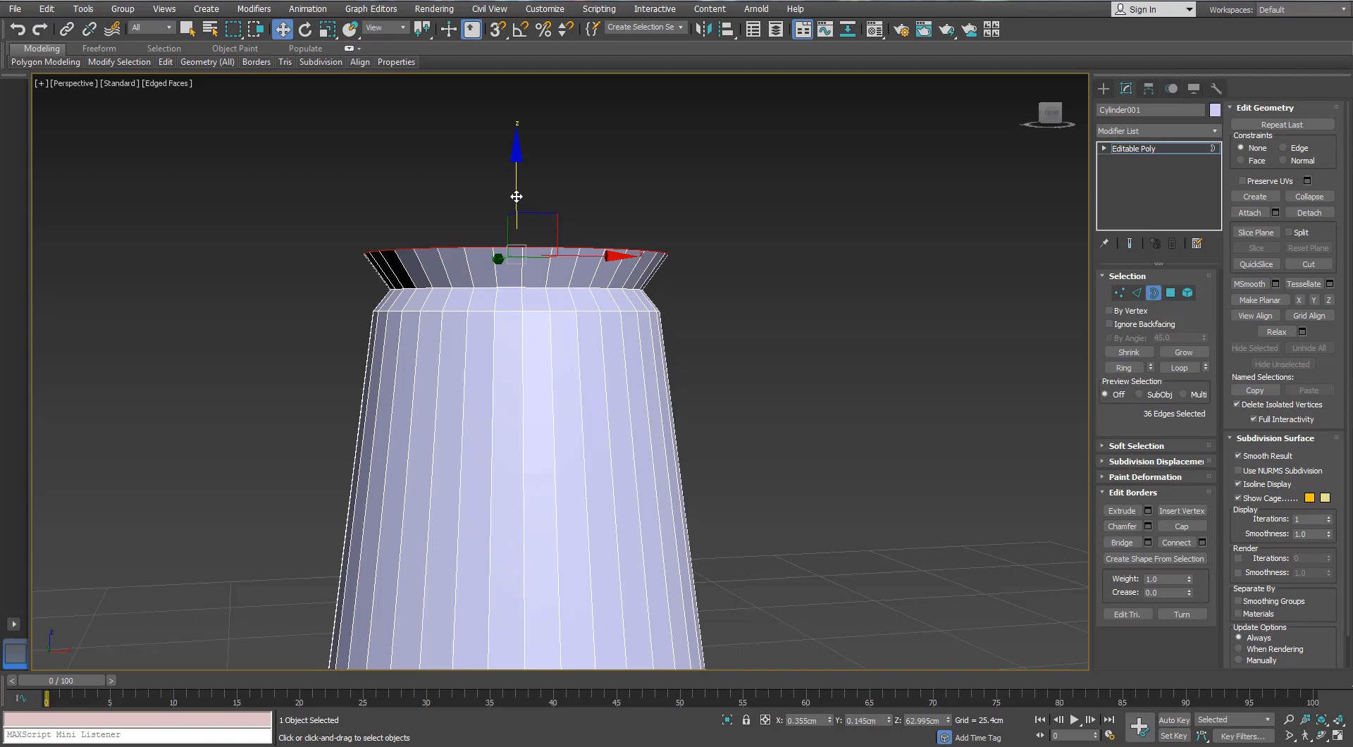
pyautogui.moveTo(521, 187); pyautogui.dragTo(518, 178)
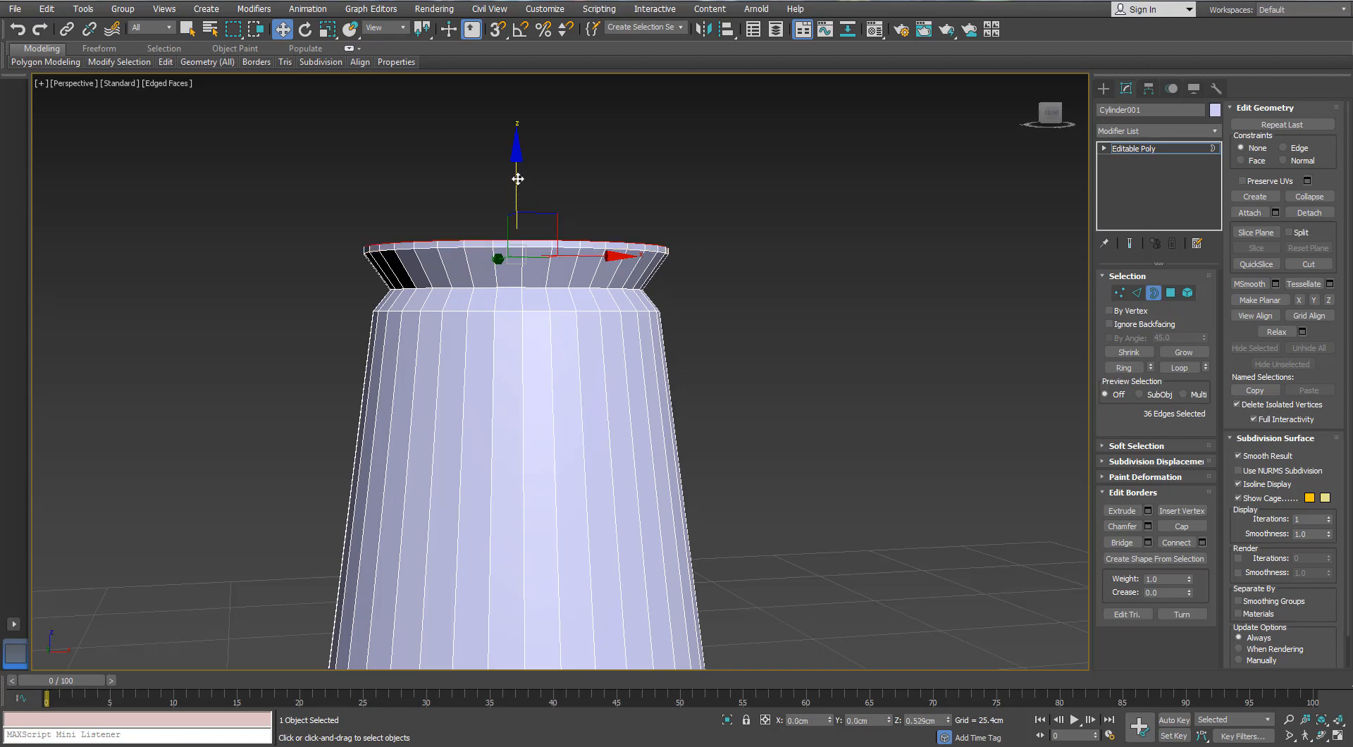
pyautogui.keyDown('alt'); pyautogui.moveTo(533, 203); pyautogui.dragTo(531, 240, button='middle'); pyautogui.keyUp('alt')
pyautogui.press('r')
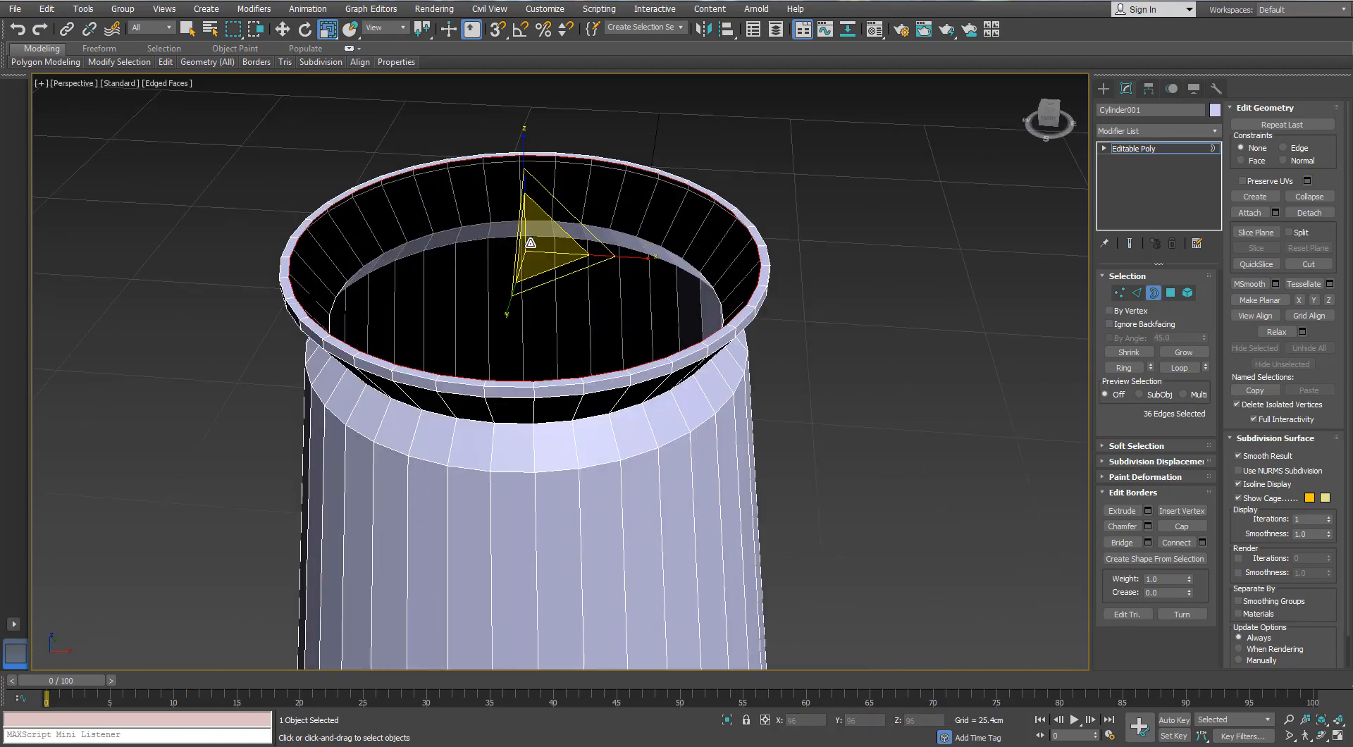
# Extrude the rim's inner border down inside the neck and scale it inward to line the flare
pyautogui.press('w')
pyautogui.moveTo(525, 182); pyautogui.dragTo(508, 248)
pyautogui.press('r')
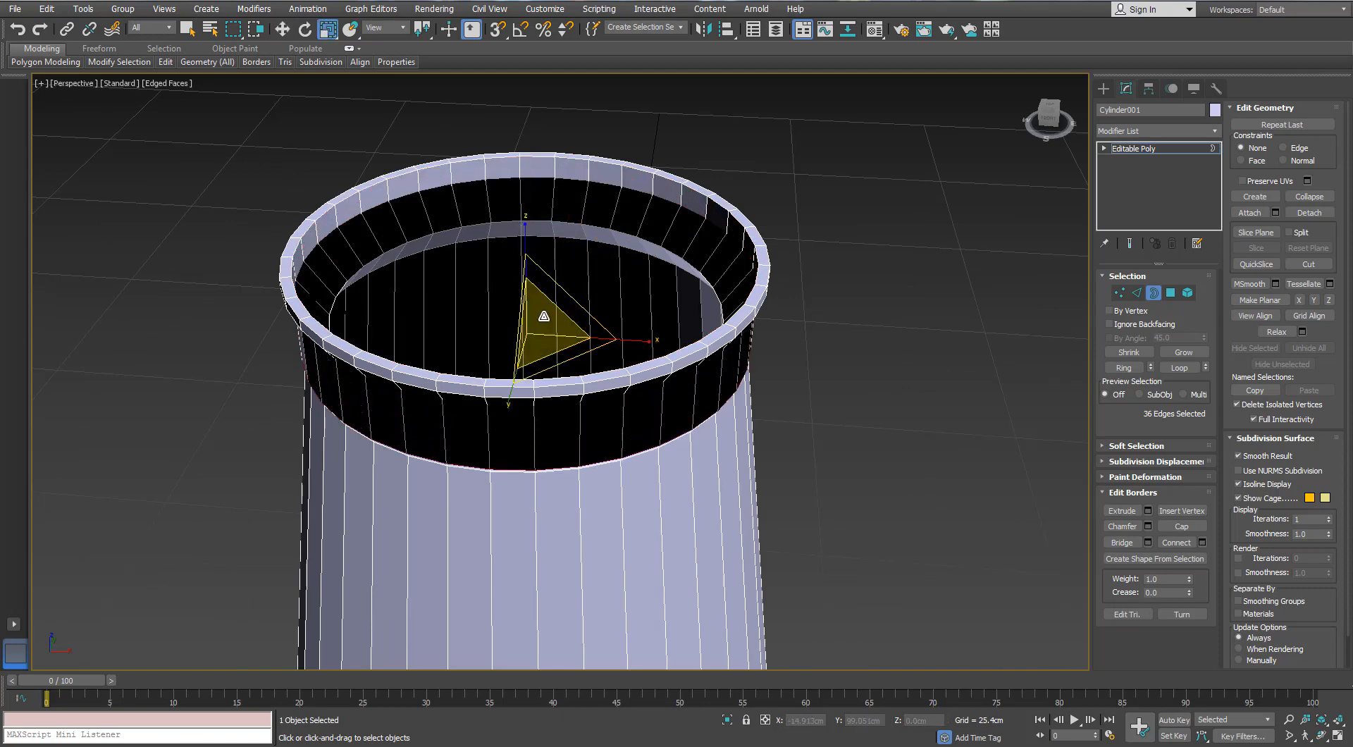
pyautogui.moveTo(536, 308); pyautogui.dragTo(527, 341)
pyautogui.keyDown('alt'); pyautogui.moveTo(527, 341); pyautogui.dragTo(531, 287, button='middle'); pyautogui.keyUp('alt')
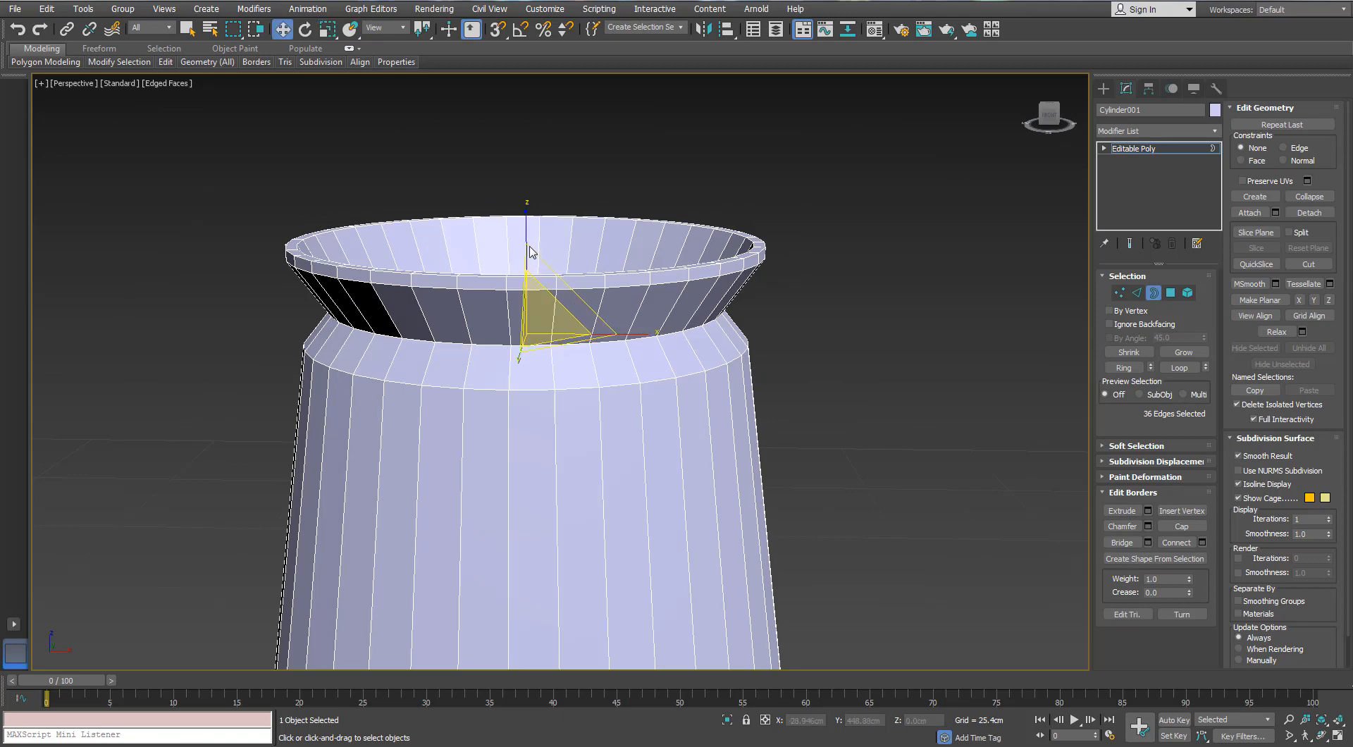
# In the wireframe Front view, align the inner border with the neck's narrowest edge loop and scale it to 106 percent
pyautogui.press('w')
pyautogui.press('f')
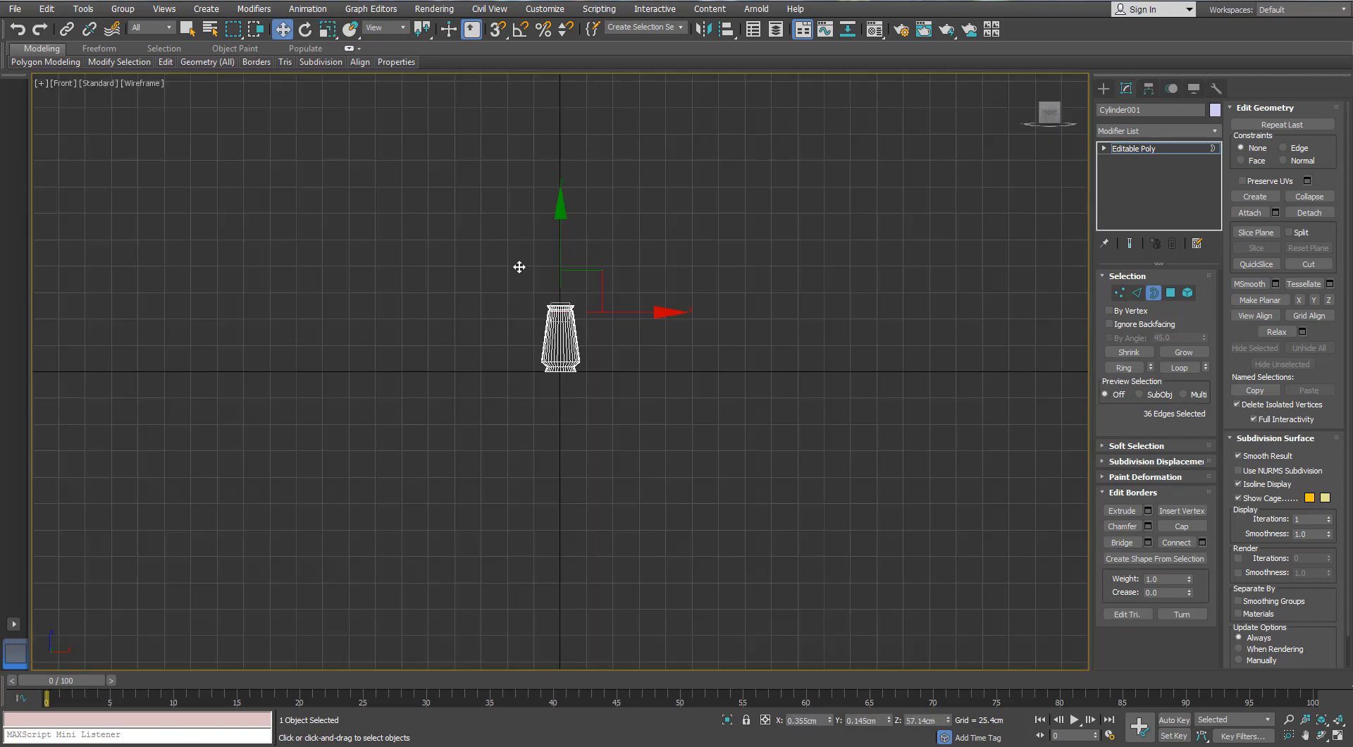
pyautogui.scroll(10, 523, 437)
pyautogui.press('F3')
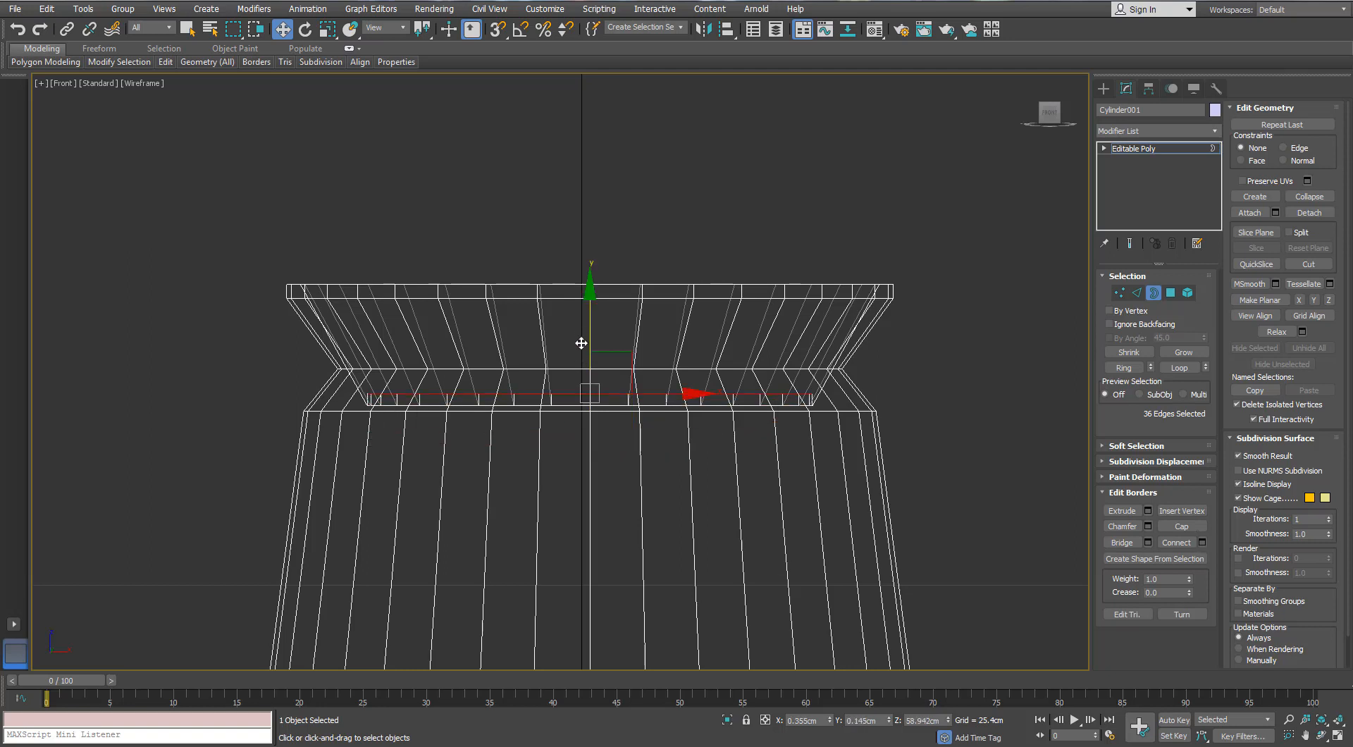
pyautogui.hotkey('ctrl', 'z')
pyautogui.moveTo(592, 333); pyautogui.dragTo(584, 296)
pyautogui.press('r')
pyautogui.moveTo(608, 363); pyautogui.dragTo(606, 357)
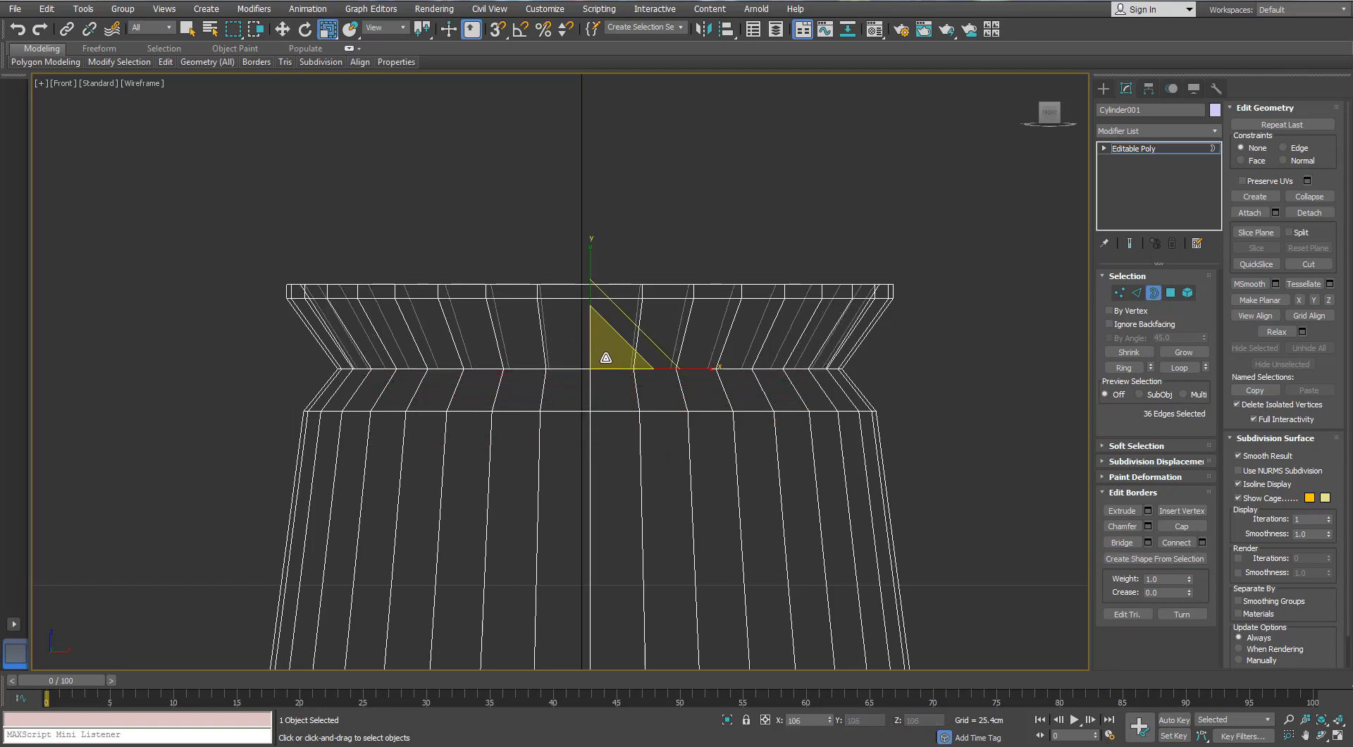
# Extrude the inner border down to the body's widest lower edge and scale it outward toward the outer wall
pyautogui.press('w')
pyautogui.moveTo(634, 387); pyautogui.dragTo(628, 302, button='middle')
pyautogui.scroll(-3, 612, 282)
pyautogui.keyDown('shift'); pyautogui.moveTo(599, 219); pyautogui.dragTo(567, 555); pyautogui.keyUp('shift')
pyautogui.moveTo(553, 288); pyautogui.dragTo(545, 124, button='middle')
pyautogui.scroll(-2, 545, 125)
pyautogui.moveTo(577, 269); pyautogui.dragTo(558, 384)
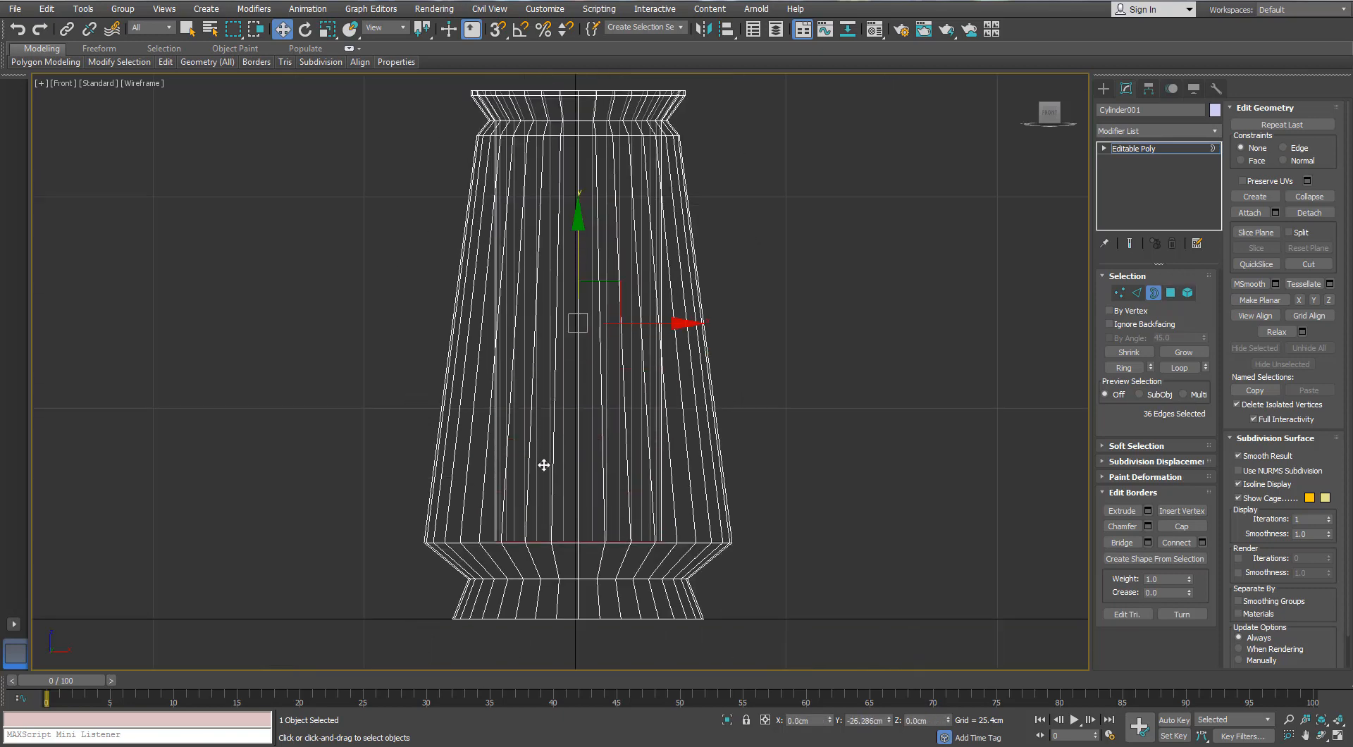
pyautogui.press('r')
pyautogui.moveTo(573, 513)
pyautogui.mouseDown()
pyautogui.moveTo(589, 519)
pyautogui.moveTo(587, 494)
pyautogui.mouseUp()
# In the Perspective view, extrude the inner bottom border inward and collapse it to a centre point to close the floor
pyautogui.moveTo(580, 456); pyautogui.dragTo(578, 310, button='middle')
pyautogui.scroll(2, 576, 390)
pyautogui.scroll(-2, 577, 387)
pyautogui.press('p')
pyautogui.scroll(-3, 591, 348)
pyautogui.scroll(6, 574, 303)
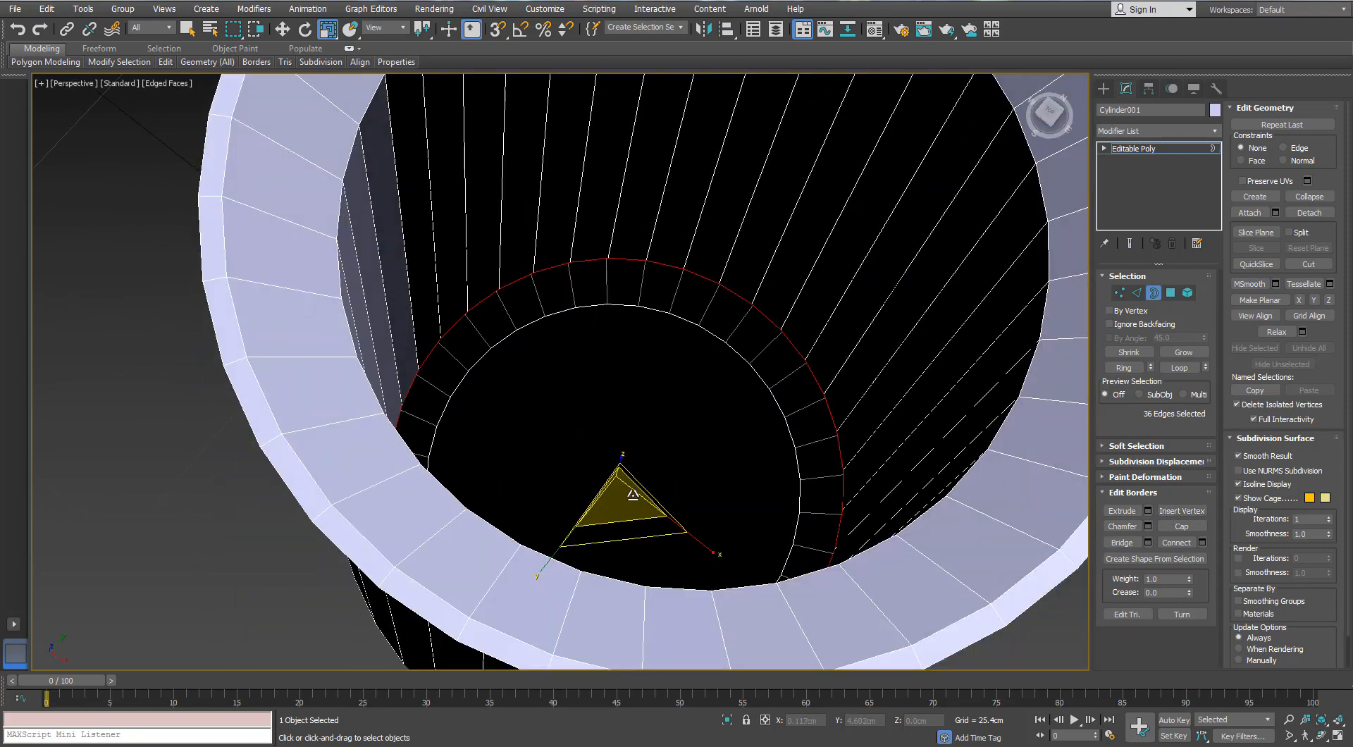
pyautogui.rightClick(716, 310)
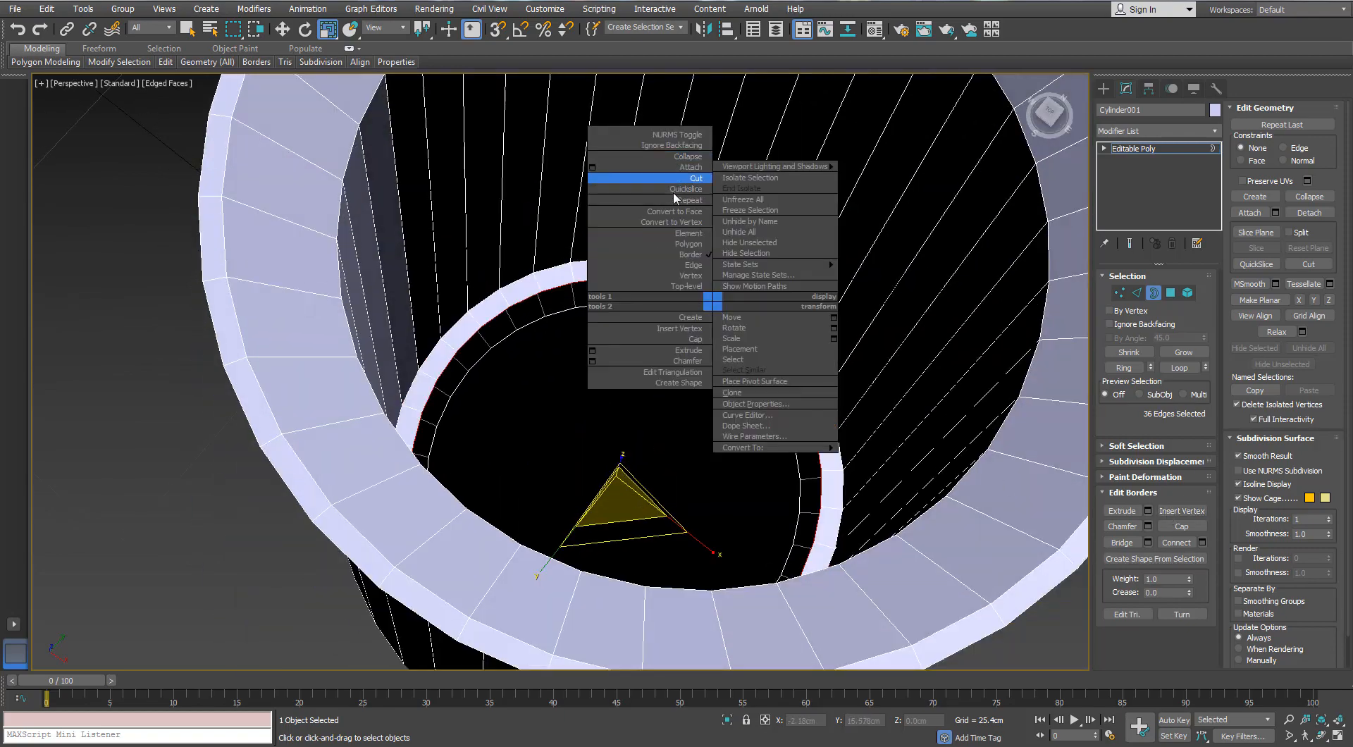
pyautogui.click(683, 157)
# Chamfer the edge loop at the body's widest lower part by 1.922 cm with 3 segments
pyautogui.scroll(-6, 664, 223)
pyautogui.keyDown('alt'); pyautogui.moveTo(664, 247); pyautogui.dragTo(707, 344, button='middle'); pyautogui.keyUp('alt')
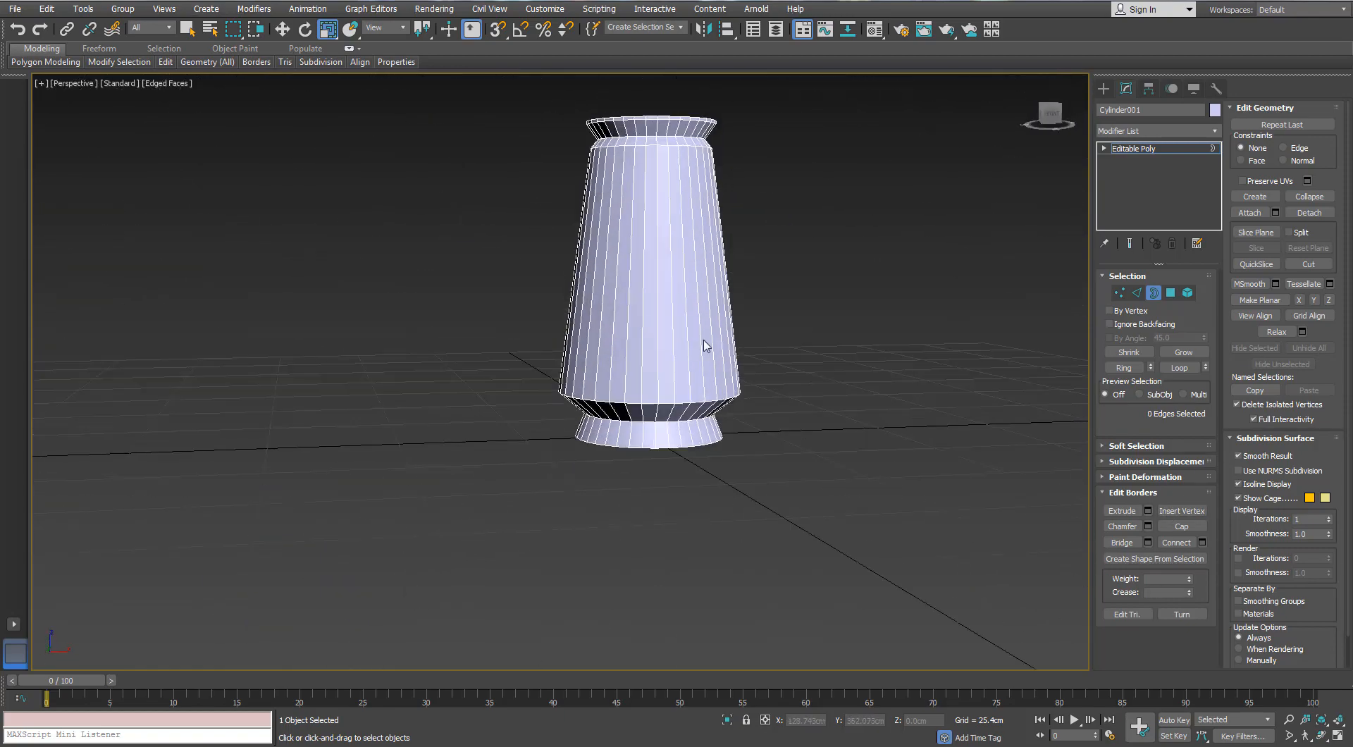
pyautogui.scroll(2, 698, 331)
pyautogui.scroll(2, 670, 360)
pyautogui.click(1136, 293)
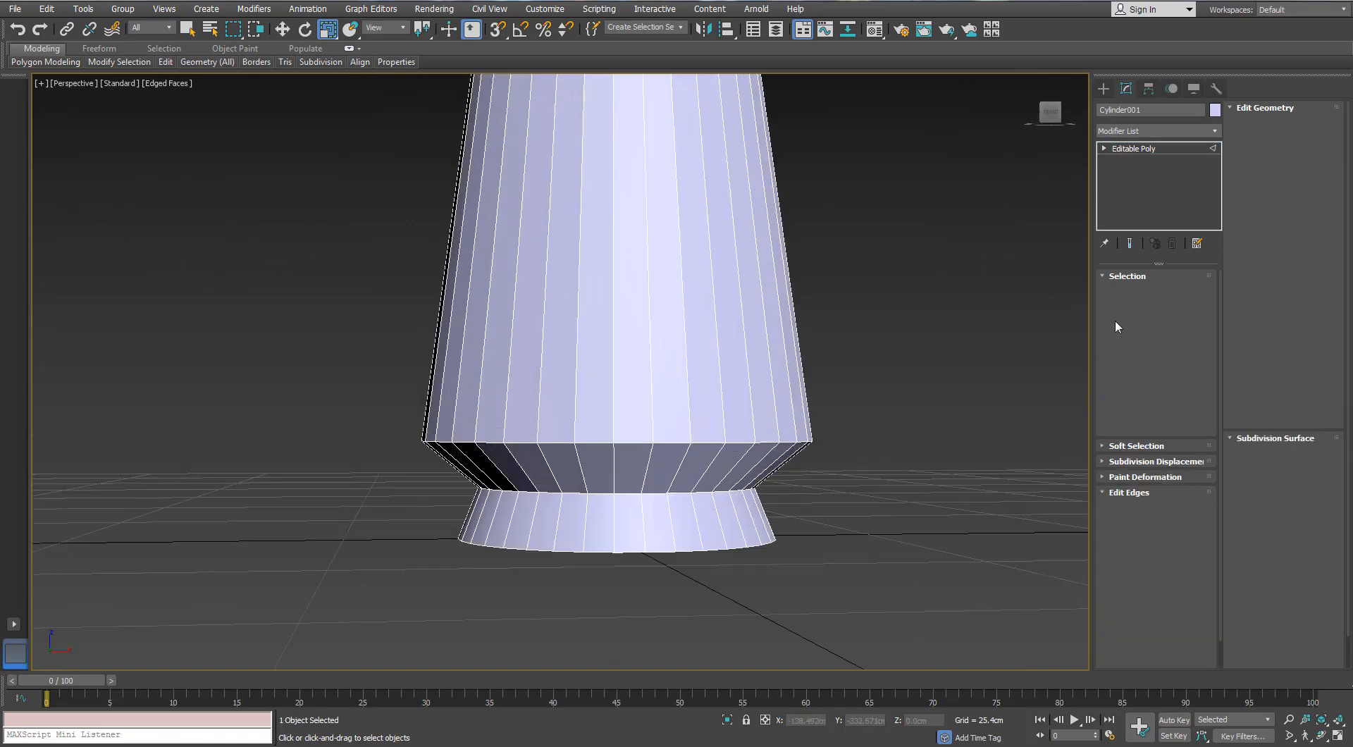
pyautogui.doubleClick(571, 442)
pyautogui.scroll(2, 462, 401)
pyautogui.keyDown('alt'); pyautogui.moveTo(461, 400); pyautogui.dragTo(443, 375, button='middle'); pyautogui.keyUp('alt')
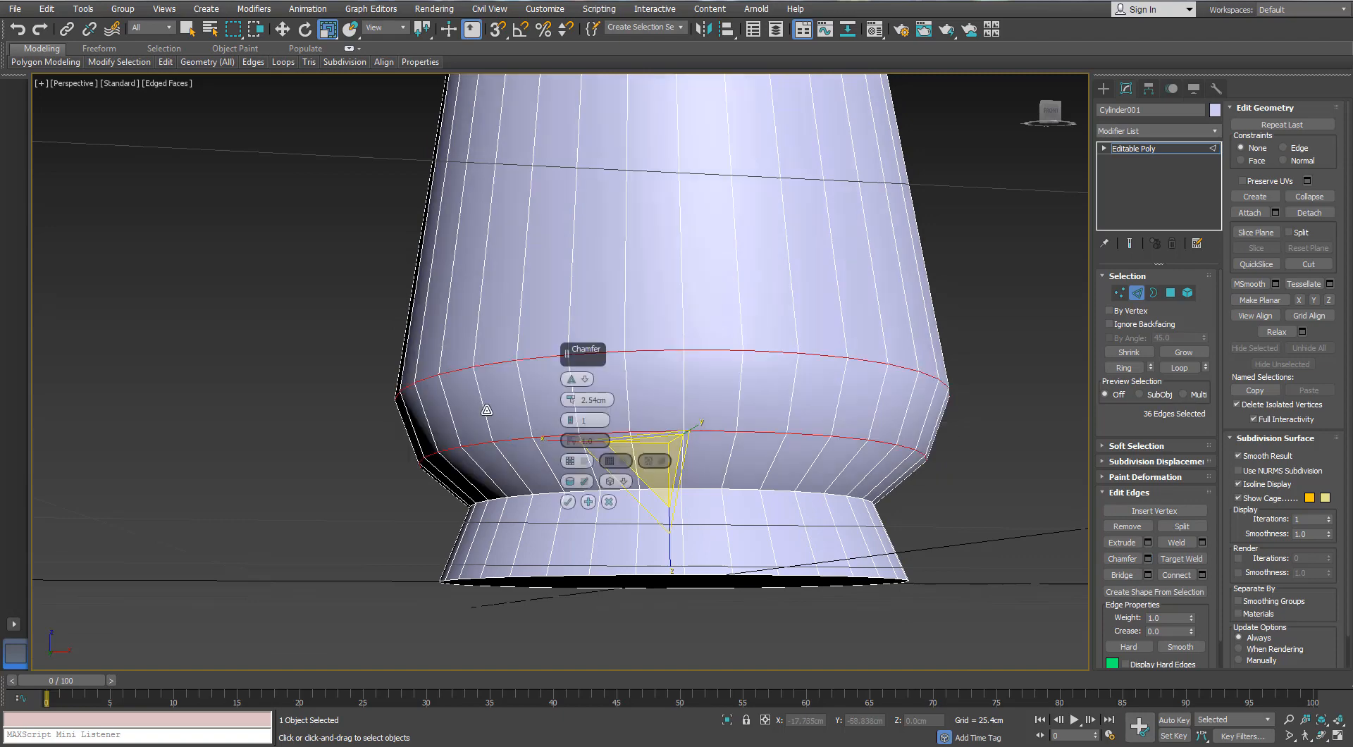
pyautogui.click(573, 418)
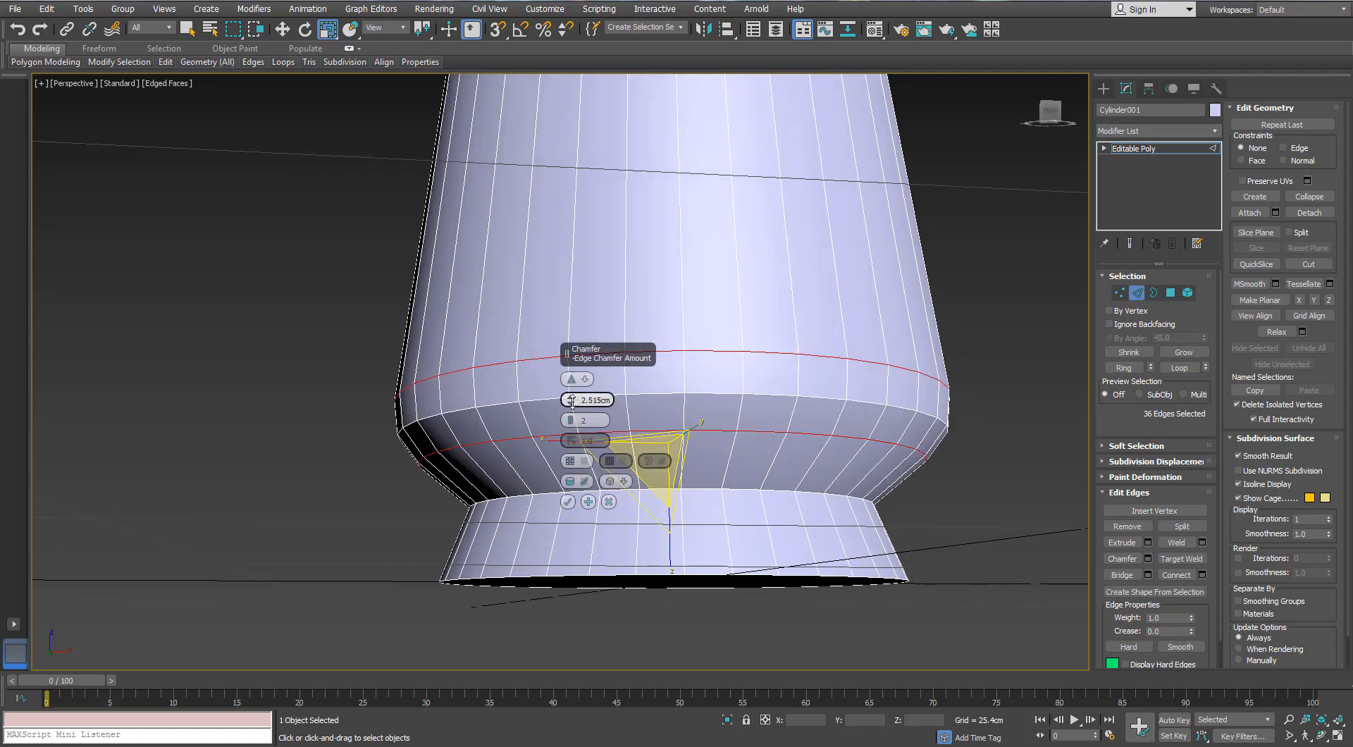
pyautogui.moveTo(571, 406); pyautogui.dragTo(569, 406)
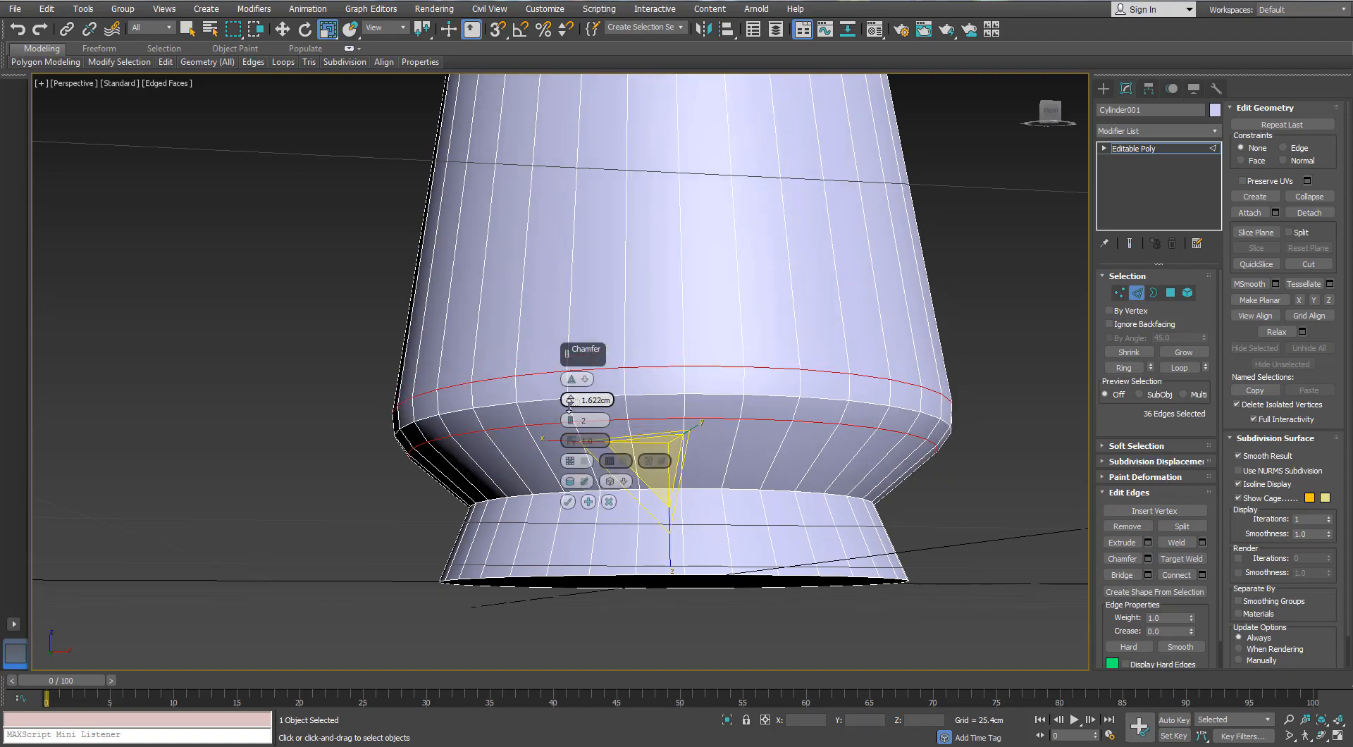
pyautogui.click(573, 418)
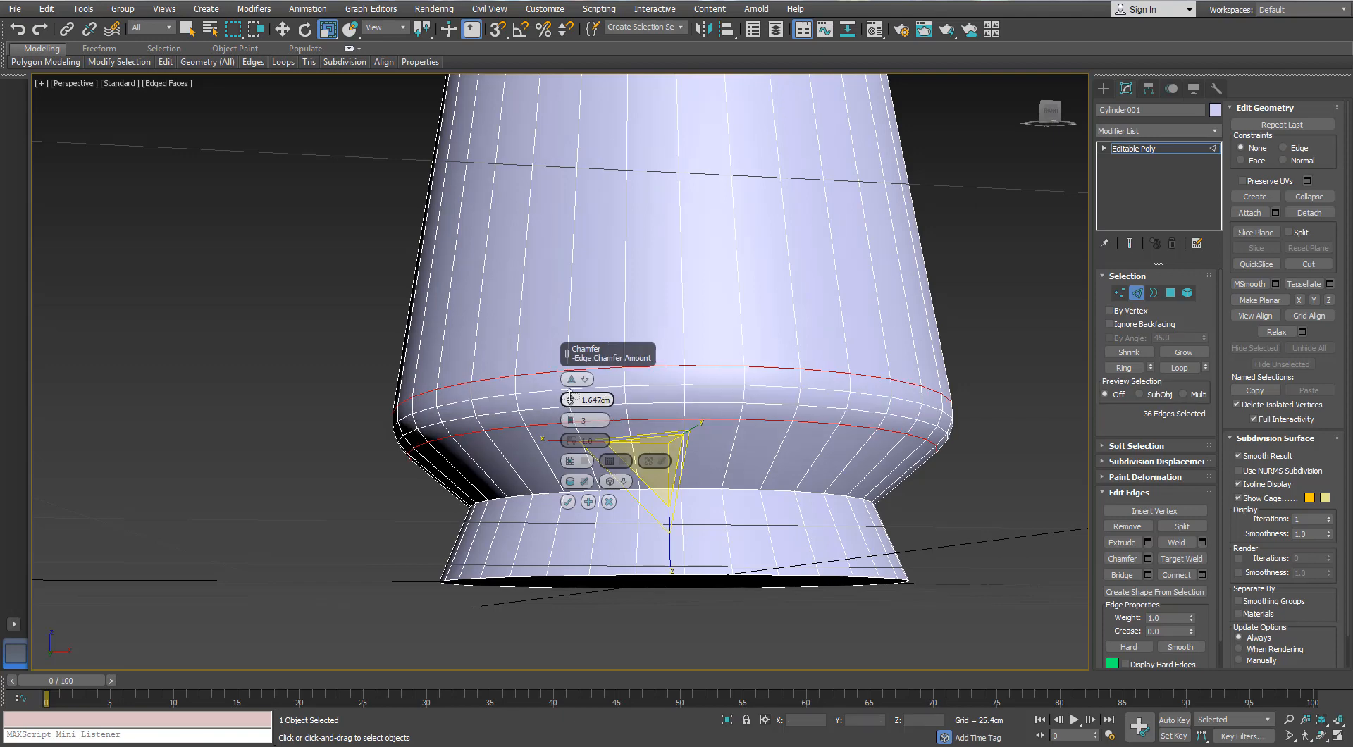
pyautogui.moveTo(569, 397); pyautogui.dragTo(569, 392)
pyautogui.scroll(-6, 408, 356)
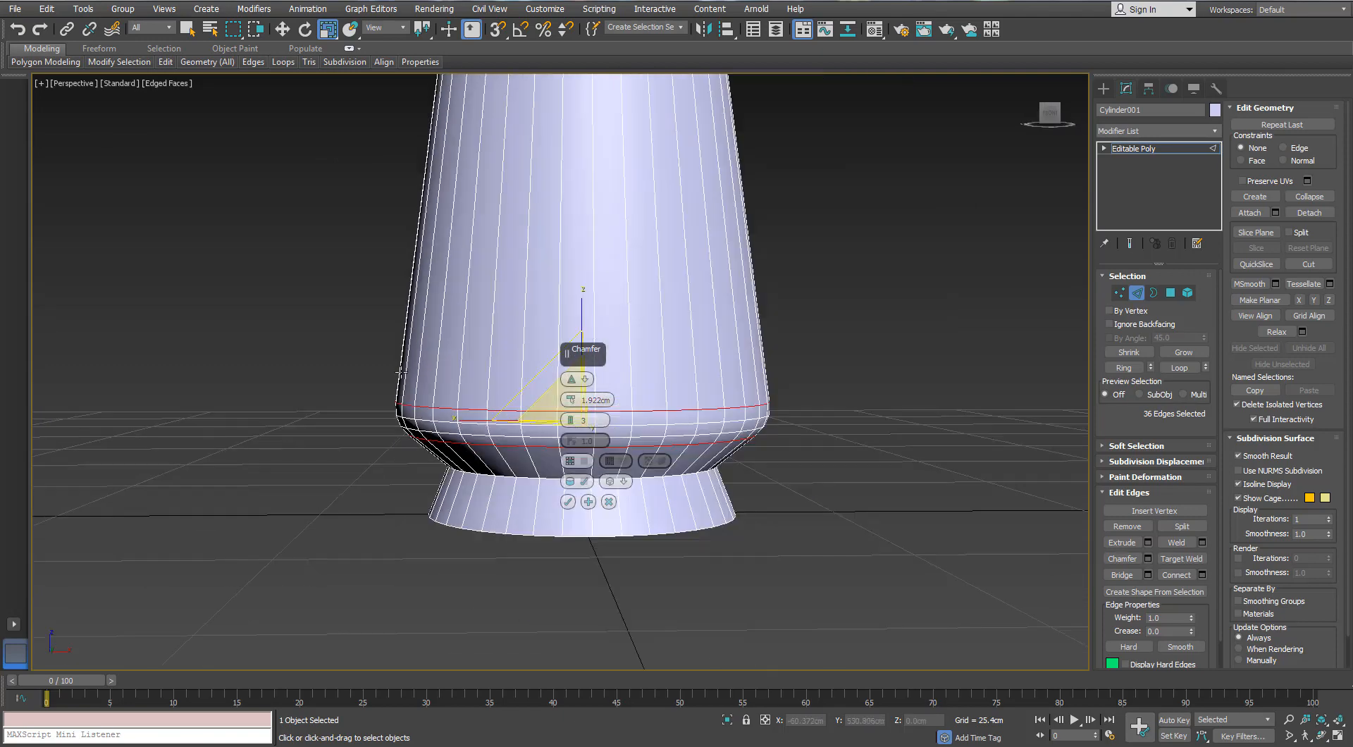
pyautogui.moveTo(408, 356); pyautogui.dragTo(388, 434, button='middle')
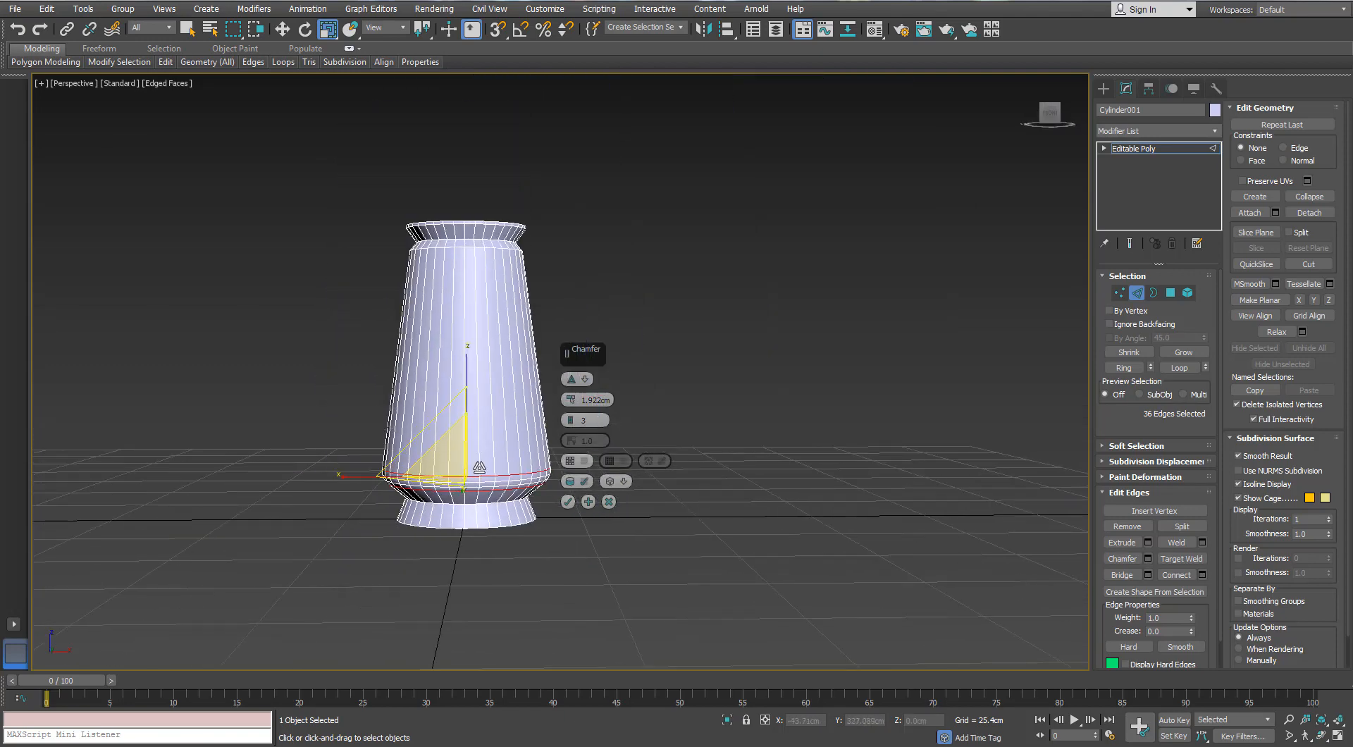
pyautogui.click(567, 502)
# Chamfer the narrow edge loop between the body and the base with a smaller amount than 1.922 cm
pyautogui.scroll(4, 637, 284)
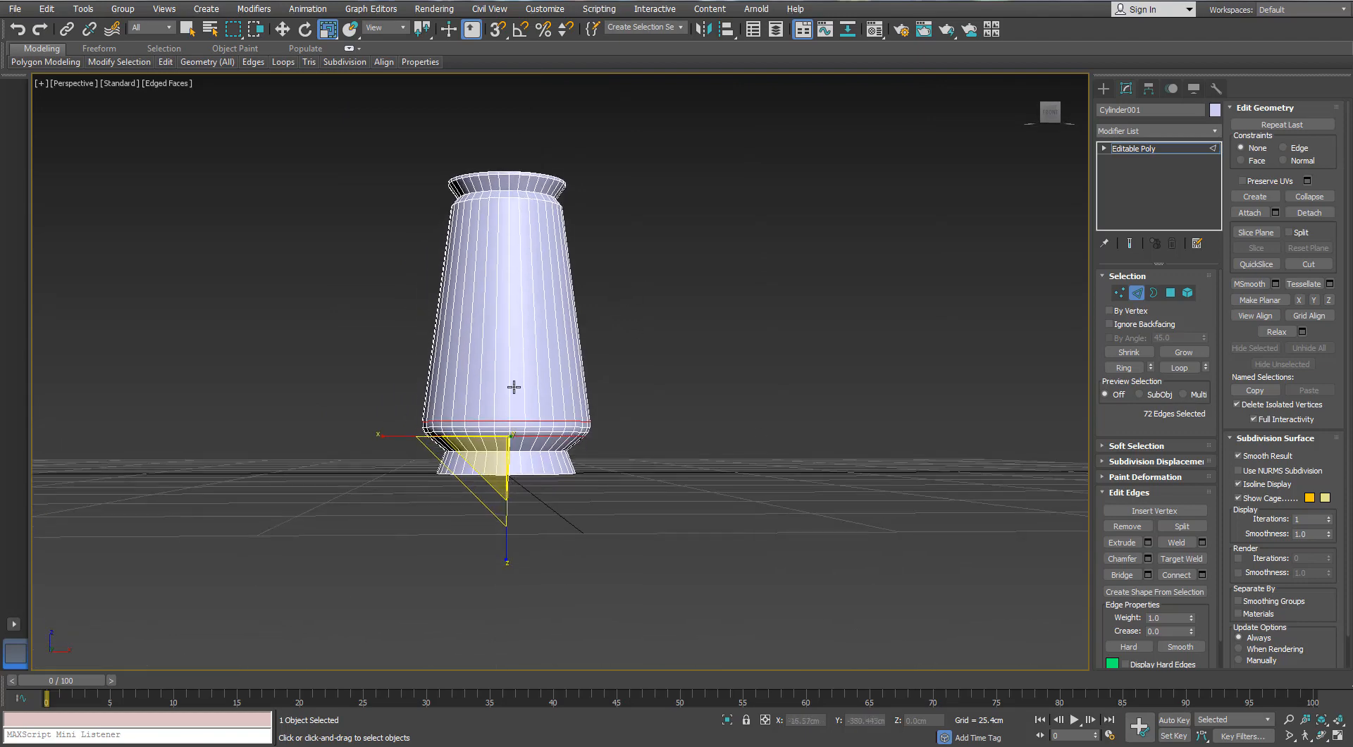
pyautogui.scroll(5, 466, 458)
pyautogui.doubleClick(461, 425)
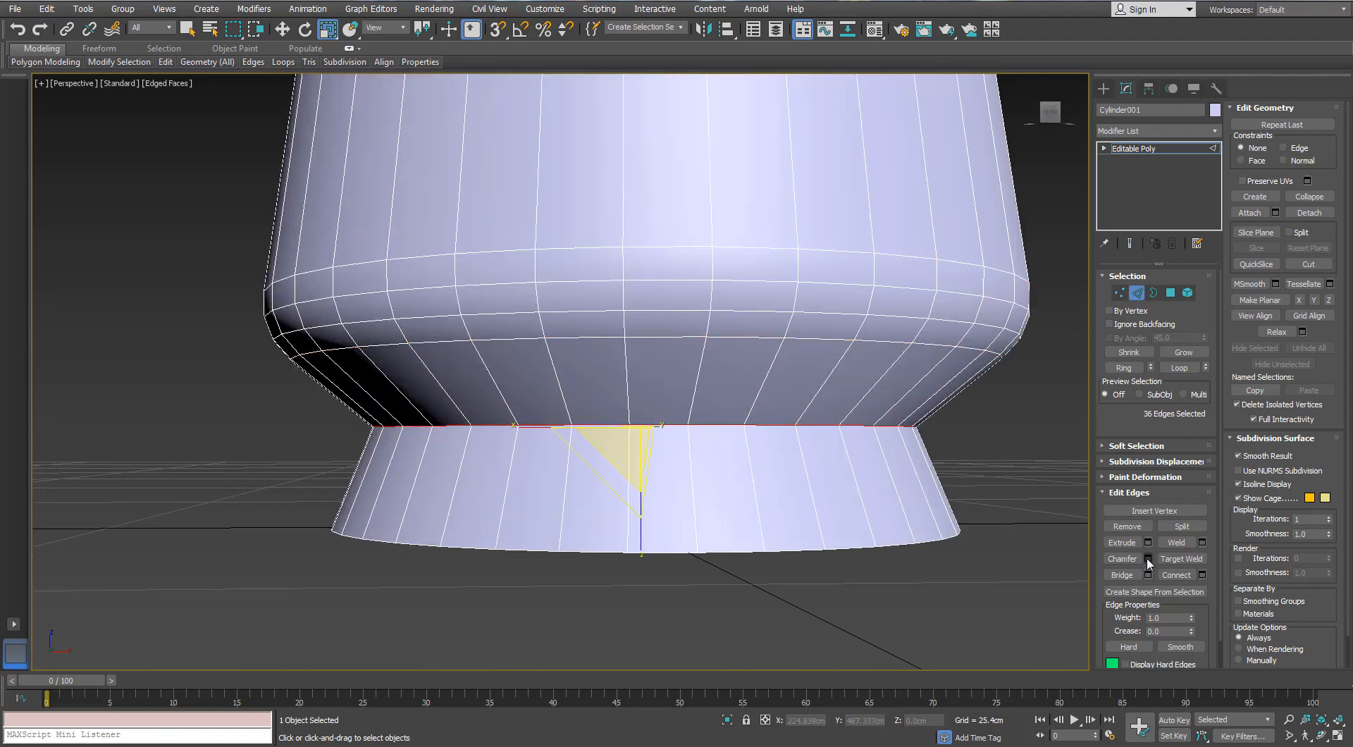
pyautogui.click(1148, 559)
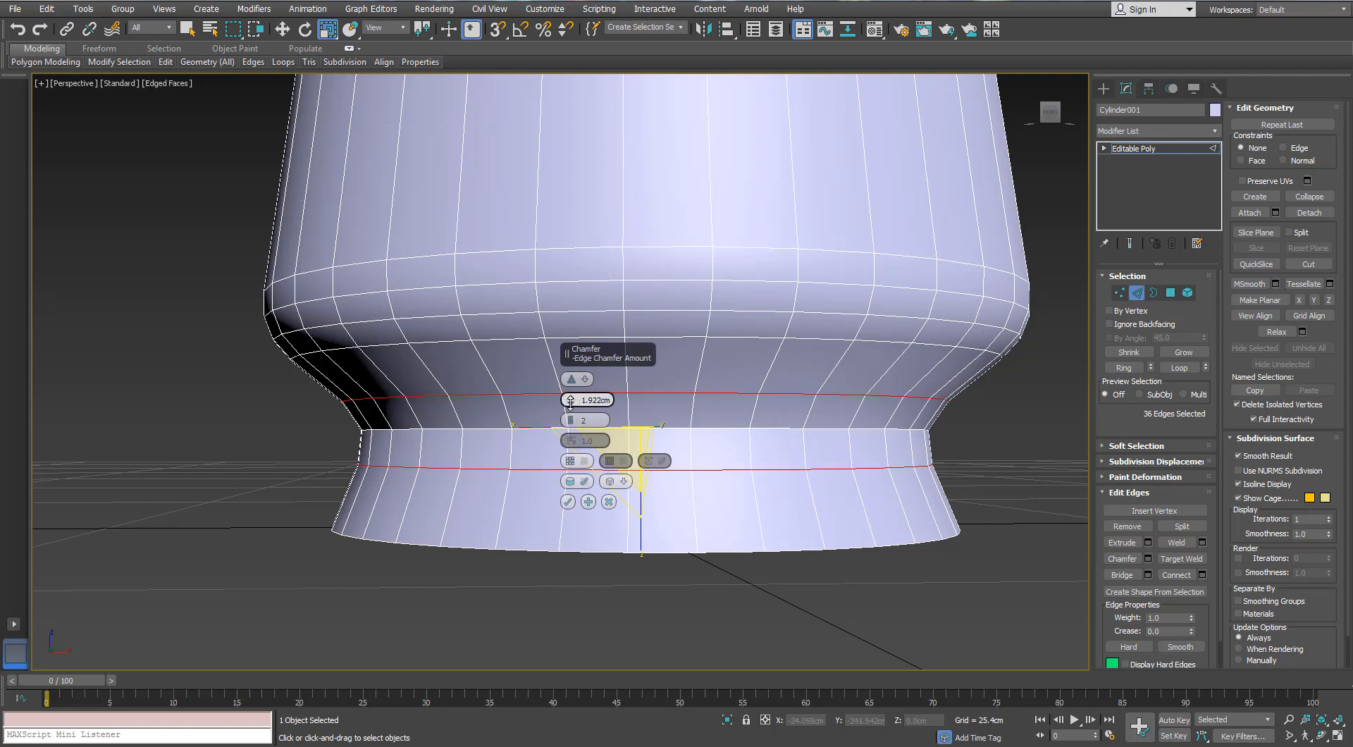
pyautogui.moveTo(570, 405); pyautogui.dragTo(575, 413)
pyautogui.click(568, 502)
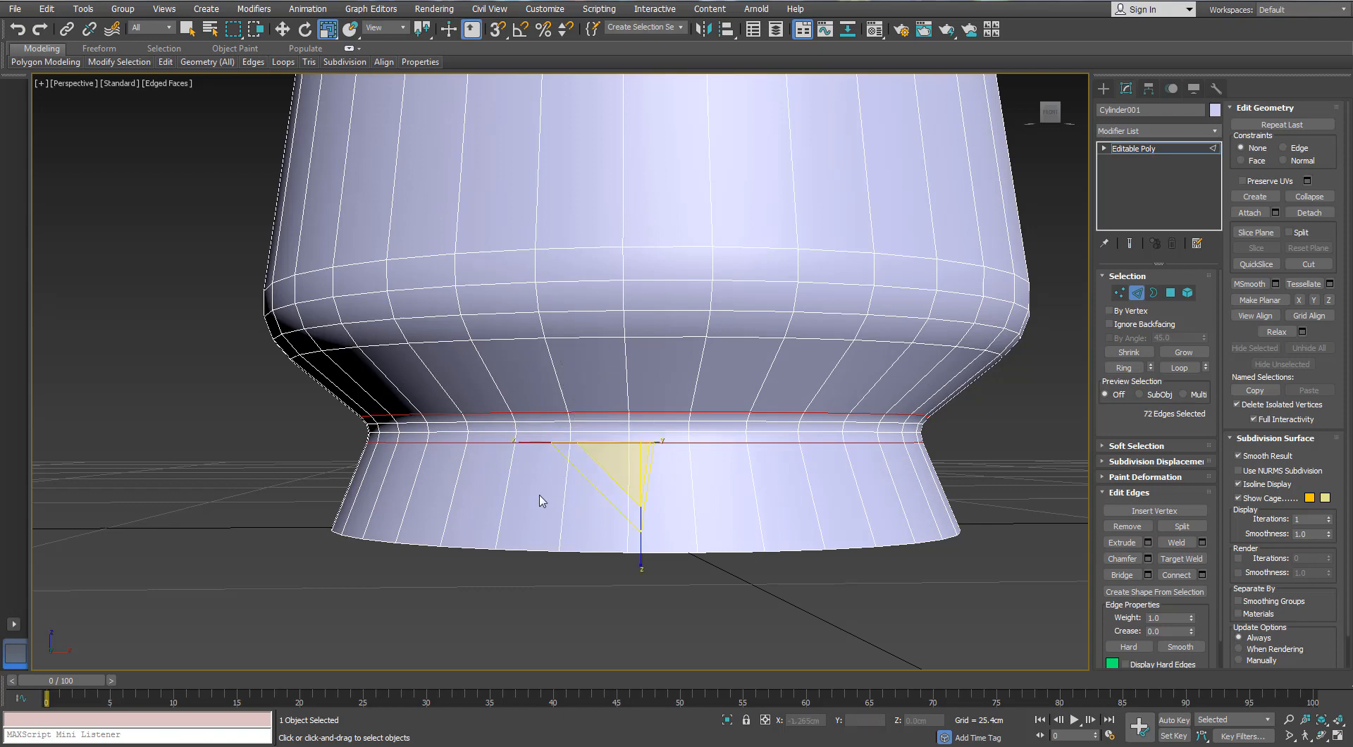
# Delete the cap polygon on the underside of the base
pyautogui.keyDown('alt'); pyautogui.moveTo(348, 420); pyautogui.dragTo(561, 446, button='middle'); pyautogui.keyUp('alt')
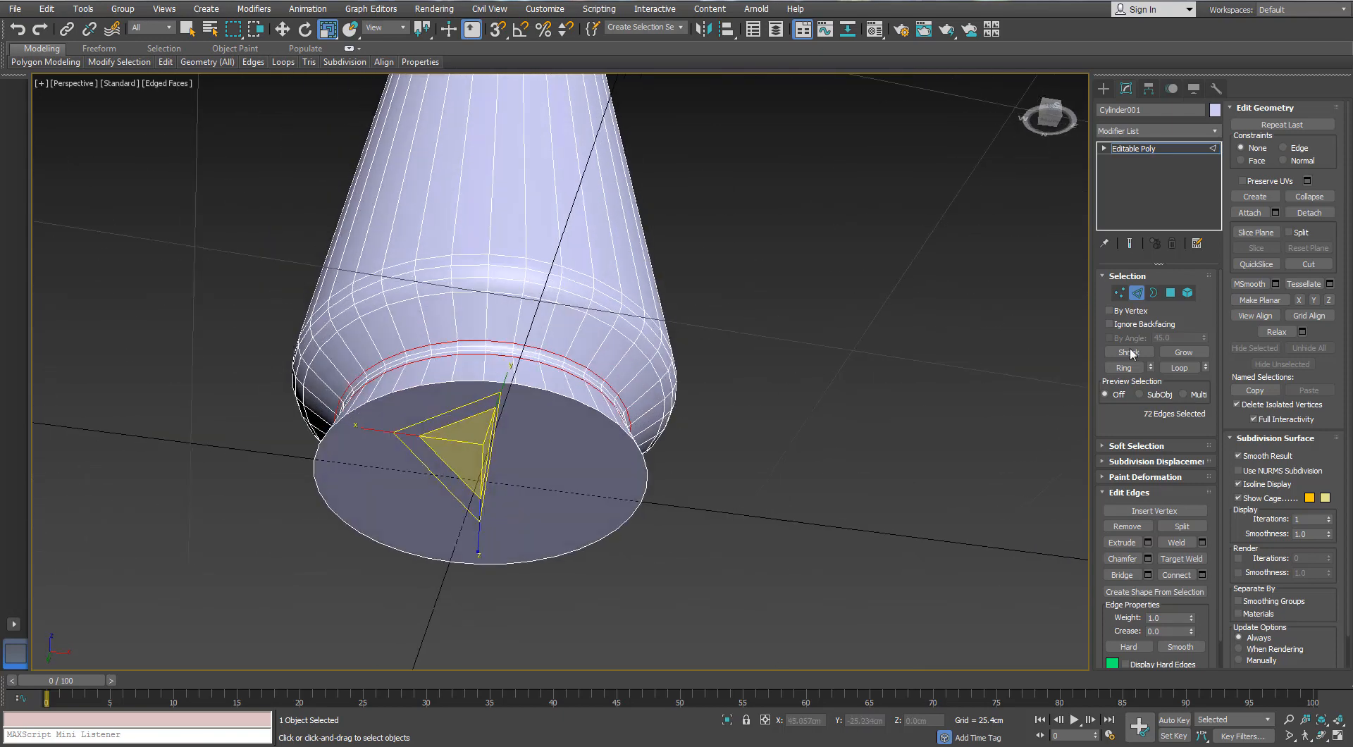
pyautogui.press('4')
pyautogui.click(556, 445)
pyautogui.press('Delete')
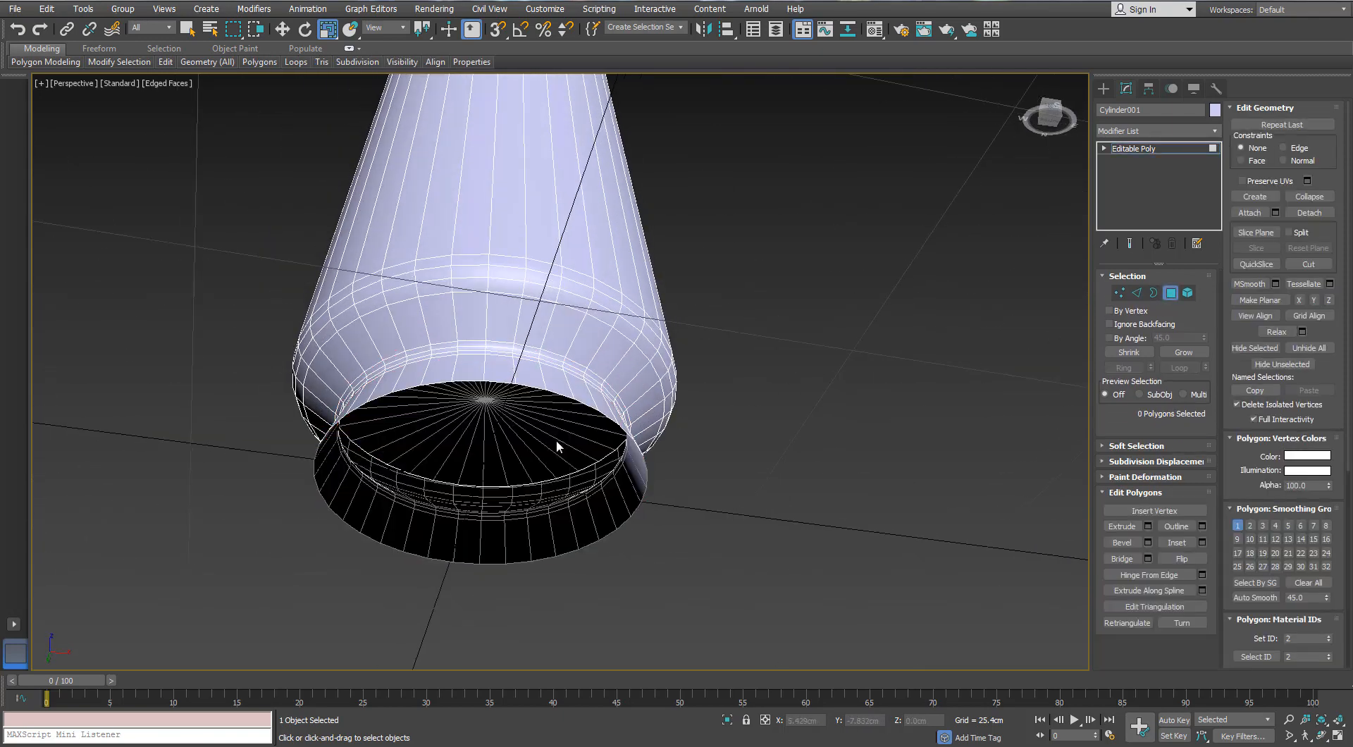
# Extrude the base's open bottom border inward as a narrow ring, then extrude it upward about 1.06 cm into the base
pyautogui.click(1152, 292)
pyautogui.scroll(4, 463, 397)
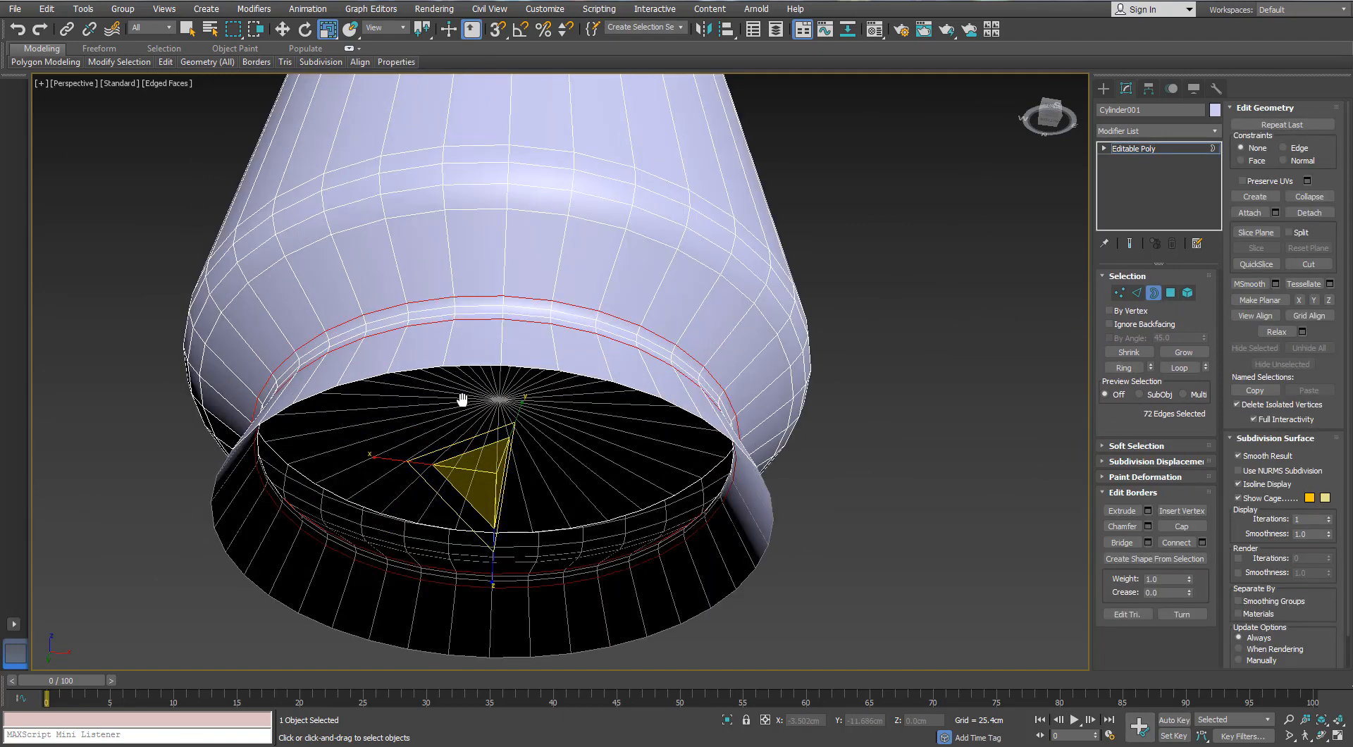
pyautogui.moveTo(462, 396); pyautogui.dragTo(479, 444, button='middle')
pyautogui.scroll(-4, 495, 429)
pyautogui.click(514, 441)
pyautogui.keyDown('shift'); pyautogui.moveTo(471, 521); pyautogui.dragTo(469, 531); pyautogui.keyUp('shift')
pyautogui.press('w')
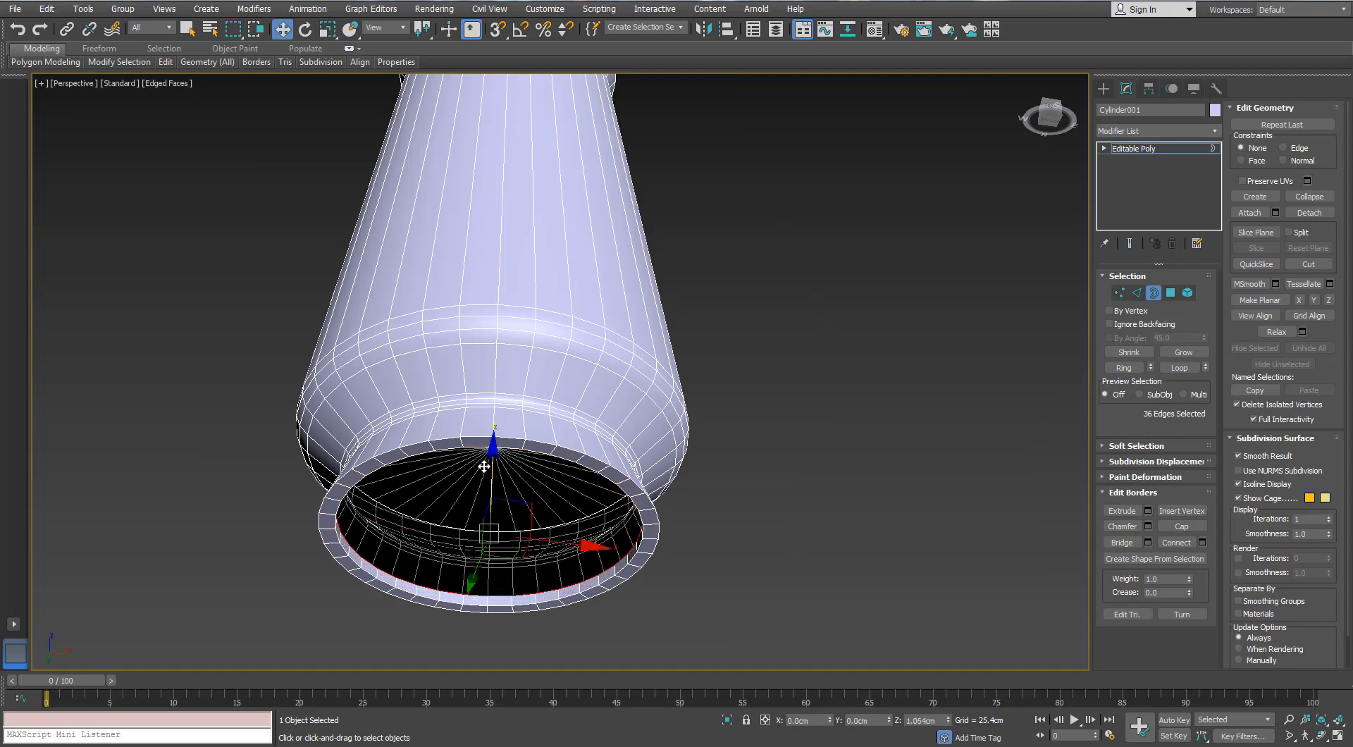
# Extrude the recessed bottom border inward and collapse it to a centre point to close the underside
pyautogui.scroll(4, 483, 466)
pyautogui.press('r')
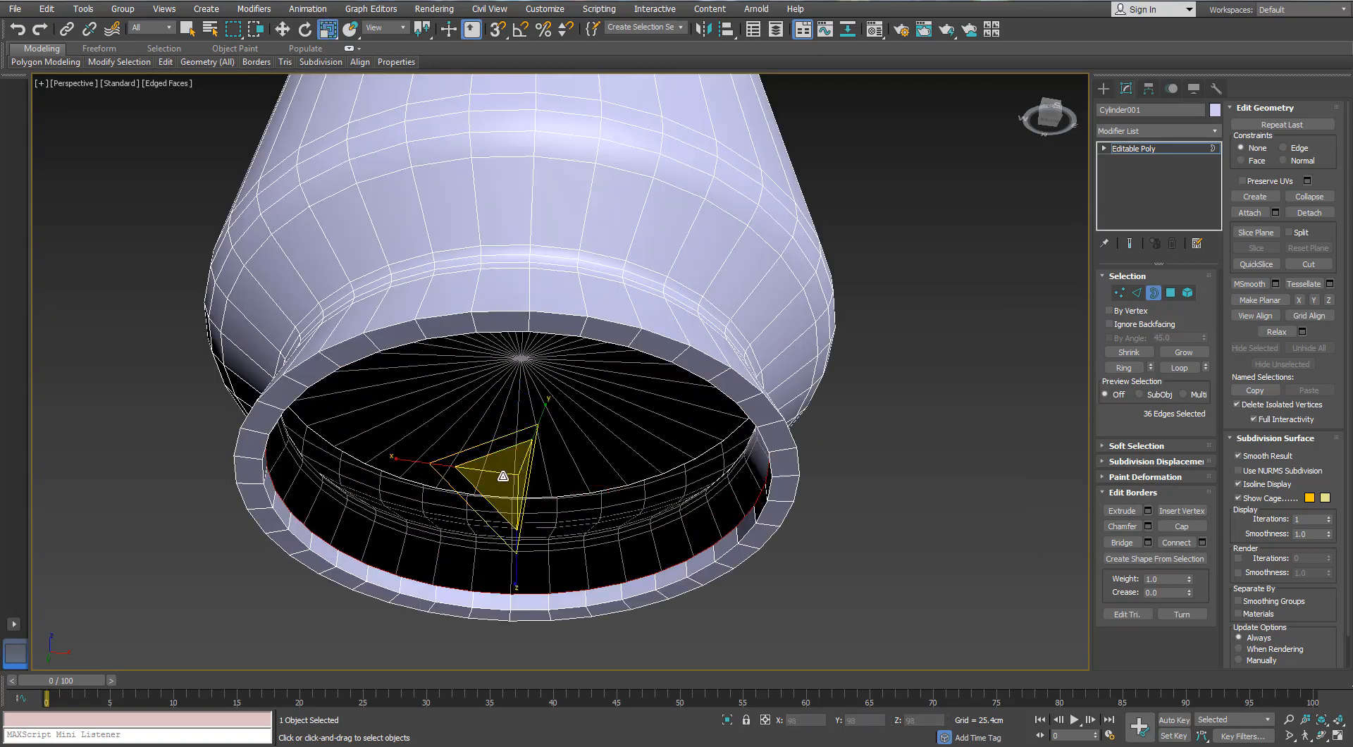
pyautogui.rightClick(358, 383)
pyautogui.click(334, 234)
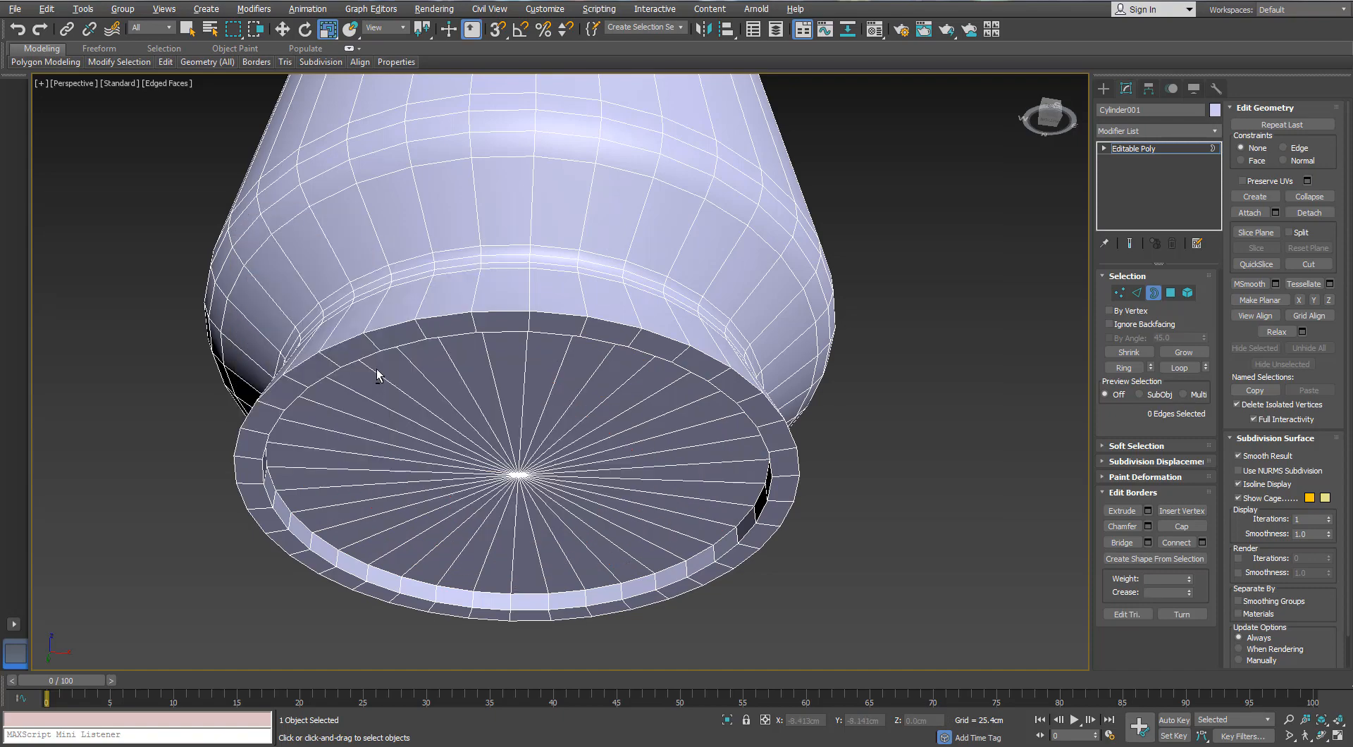
# Chamfer the edge loop inside the neck, where the flared rim meets the inner wall, by about 1.146 cm
pyautogui.keyDown('alt'); pyautogui.moveTo(376, 369); pyautogui.dragTo(459, 302, button='middle'); pyautogui.keyUp('alt')
pyautogui.scroll(-7, 317, 410)
pyautogui.scroll(4, 323, 282)
pyautogui.scroll(3, 453, 240)
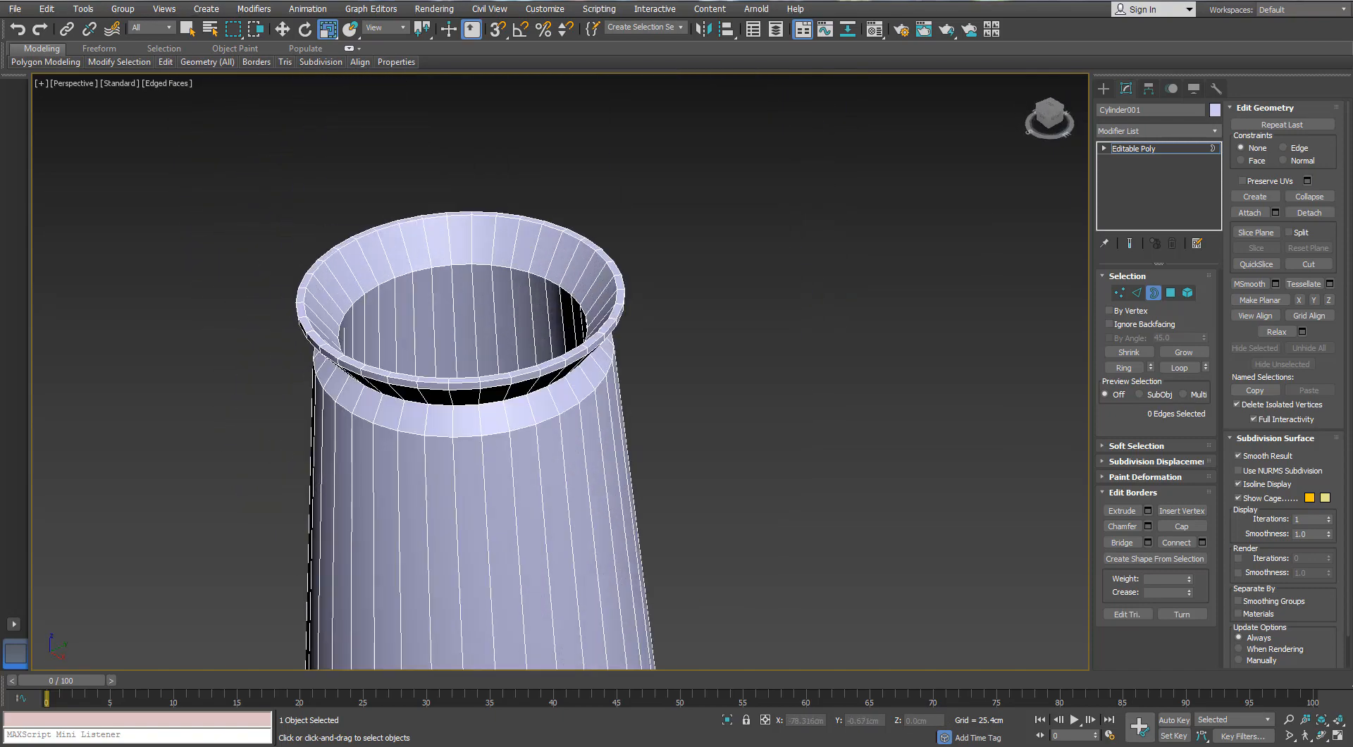
pyautogui.press('2')
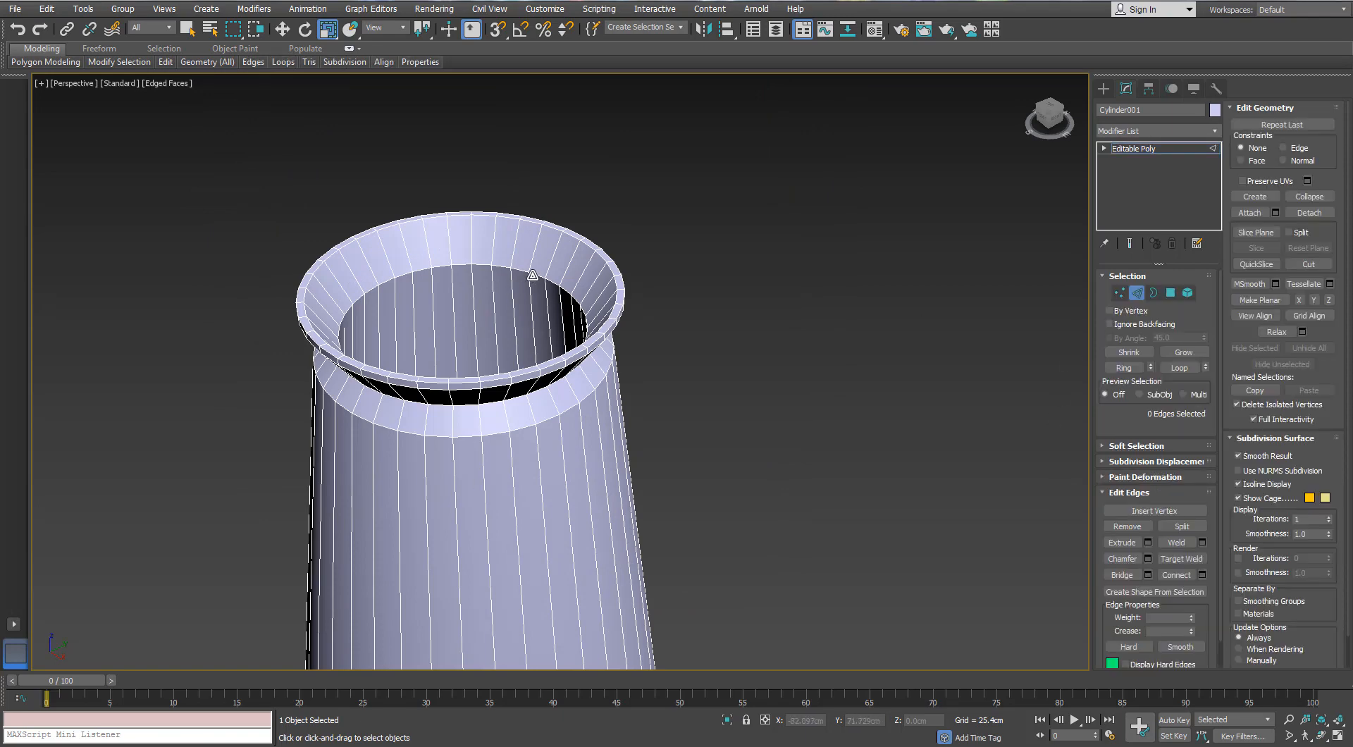
pyautogui.doubleClick(584, 283)
pyautogui.scroll(2, 405, 282)
pyautogui.keyDown('shift'); pyautogui.click(1120, 560); pyautogui.keyUp('shift')
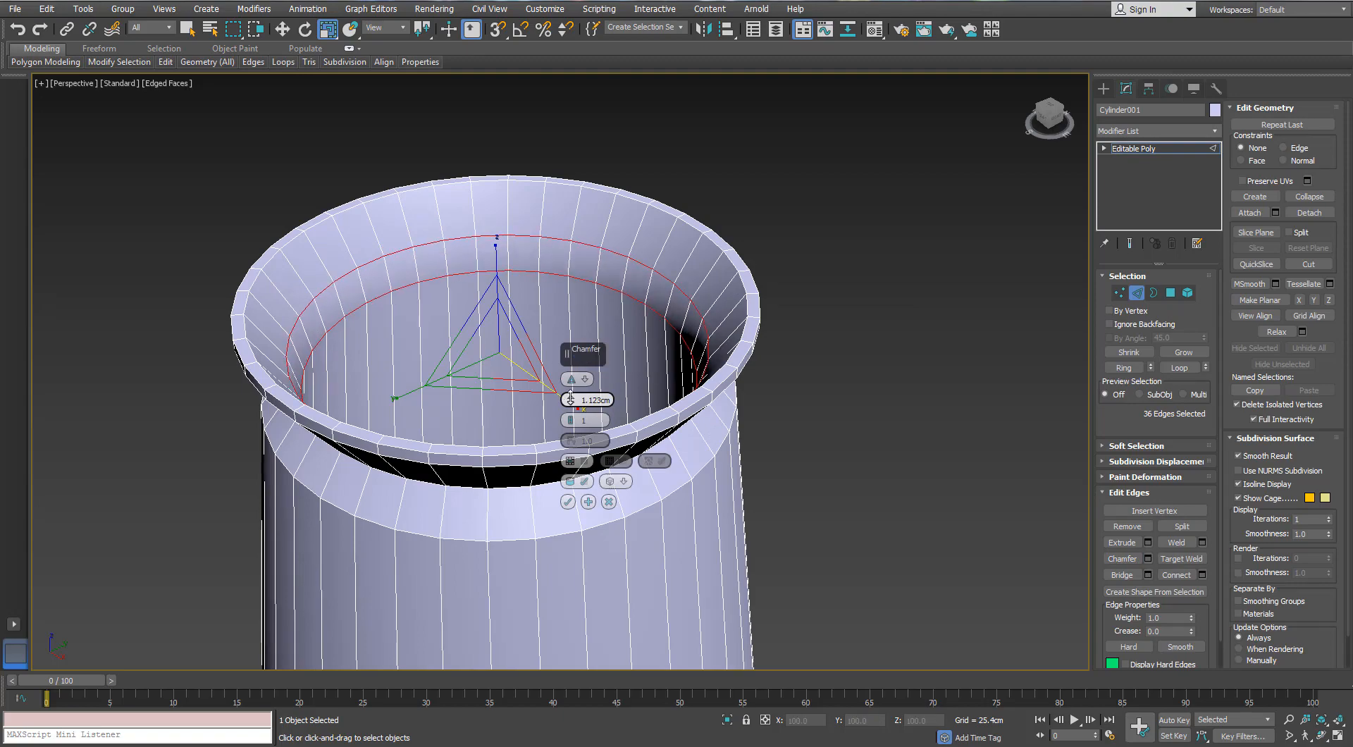
pyautogui.moveTo(570, 400); pyautogui.dragTo(570, 397)
pyautogui.keyDown('alt'); pyautogui.moveTo(474, 275); pyautogui.dragTo(255, 256, button='middle'); pyautogui.keyUp('alt')
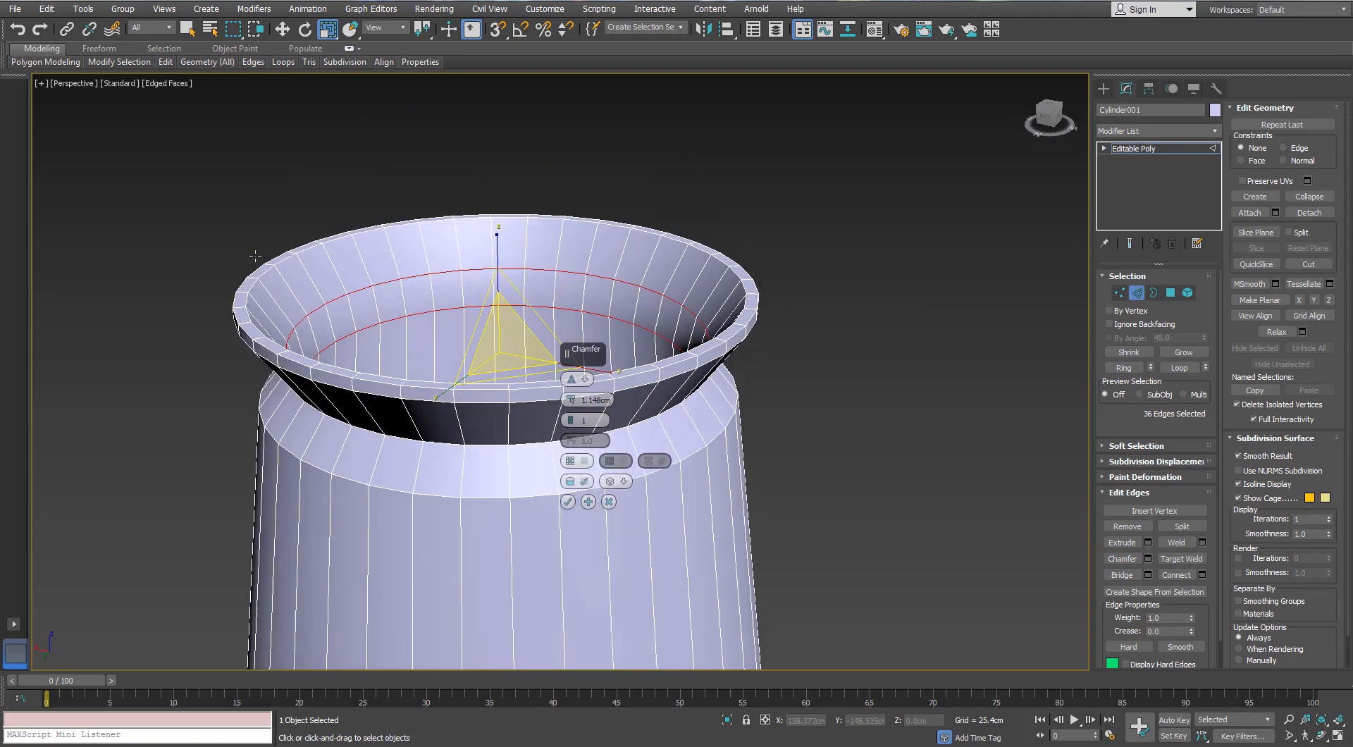
pyautogui.click(568, 501)
pyautogui.click(974, 430)
pyautogui.scroll(-5, 660, 330)
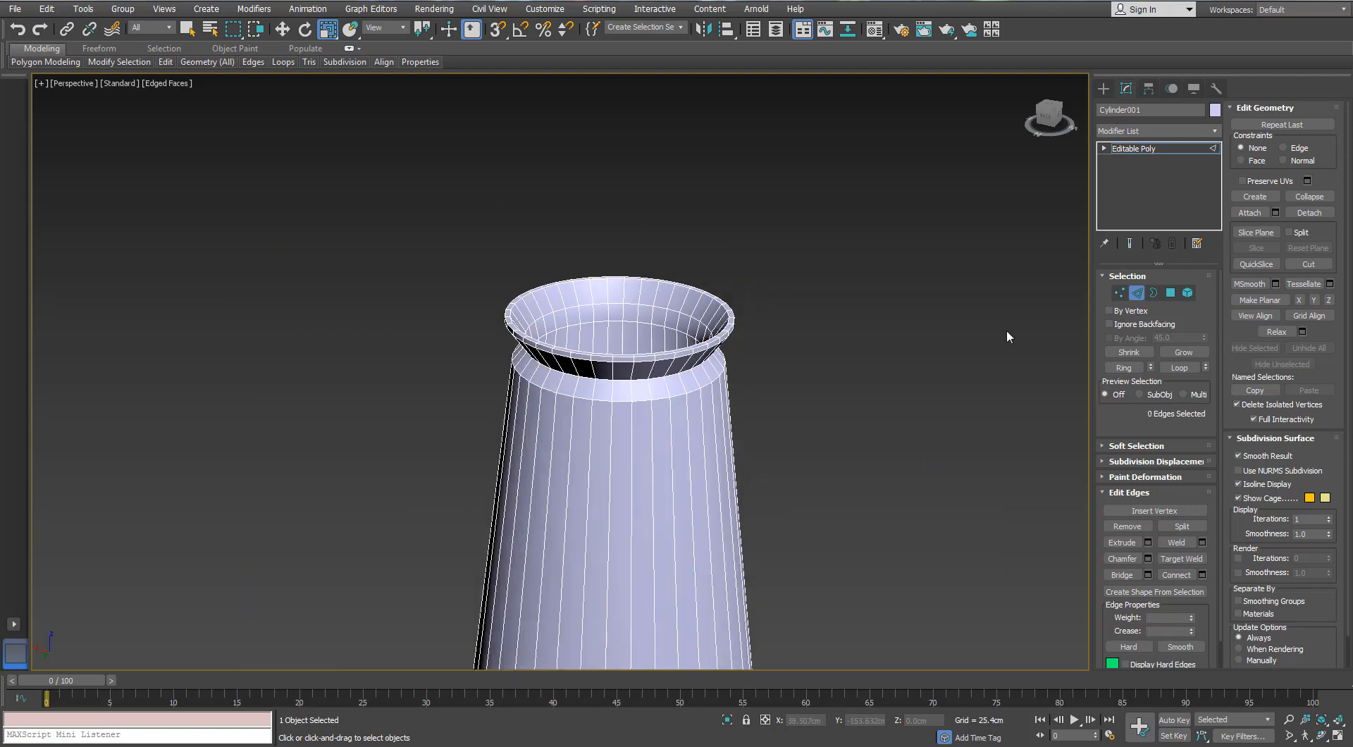
# Create a sphere with a radius of about 10.48 cm, centred on the vessel's axis in the top view
pyautogui.click(1137, 293)
pyautogui.scroll(4, 661, 310)
pyautogui.scroll(3, 659, 311)
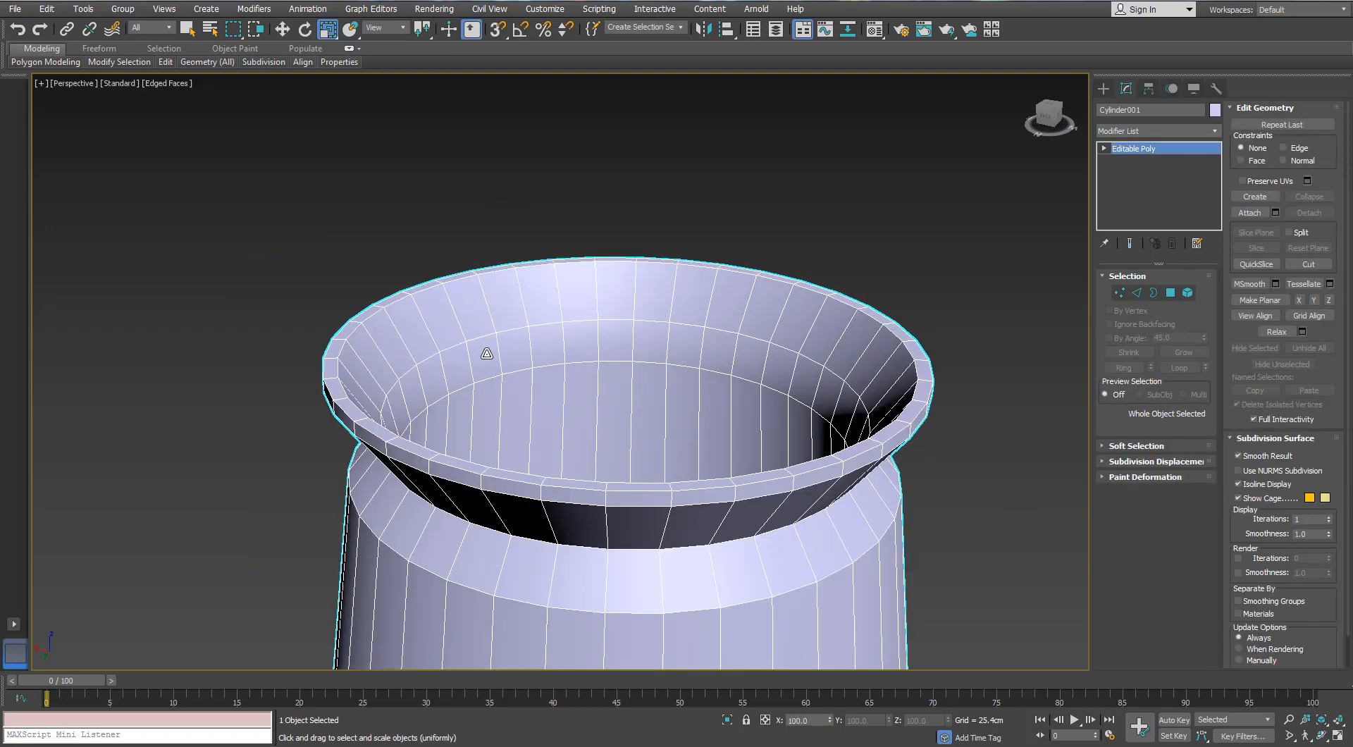
pyautogui.scroll(-4, 604, 266)
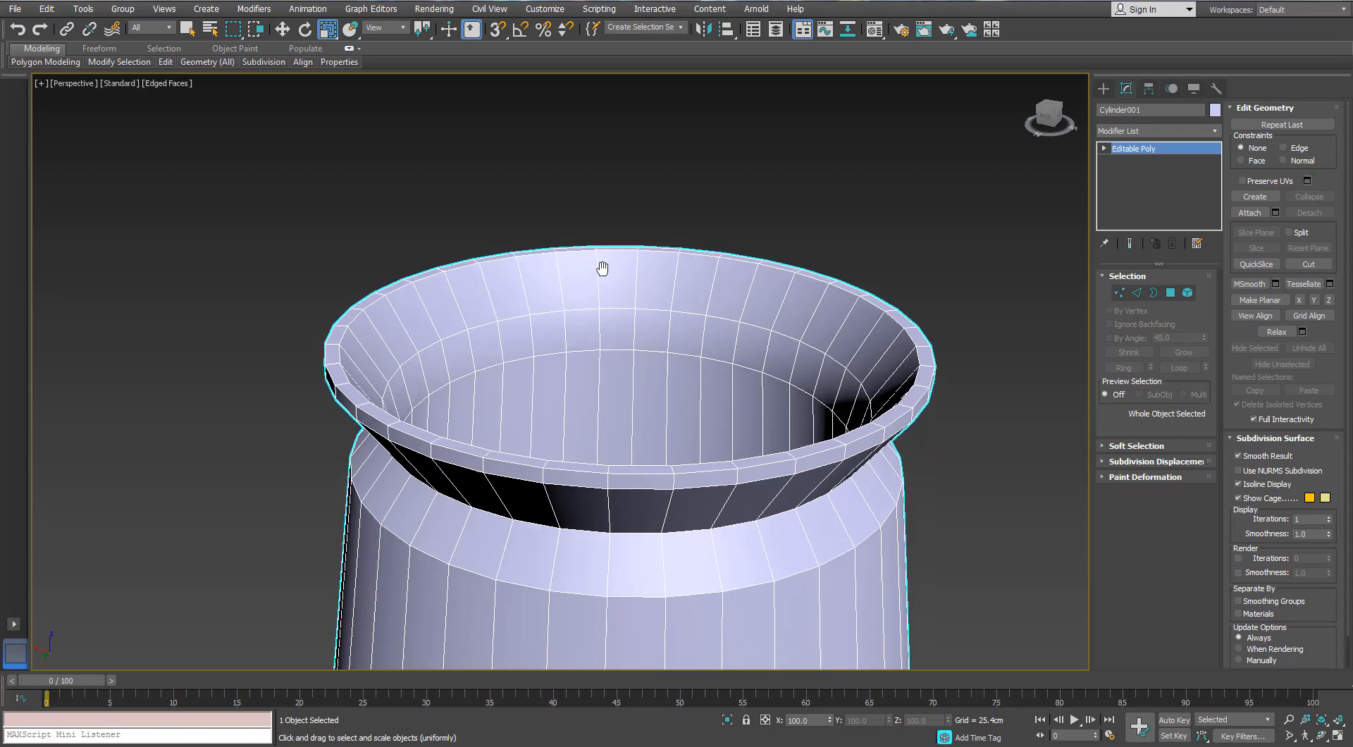
pyautogui.press('t')
pyautogui.press('z')
pyautogui.click(1103, 88)
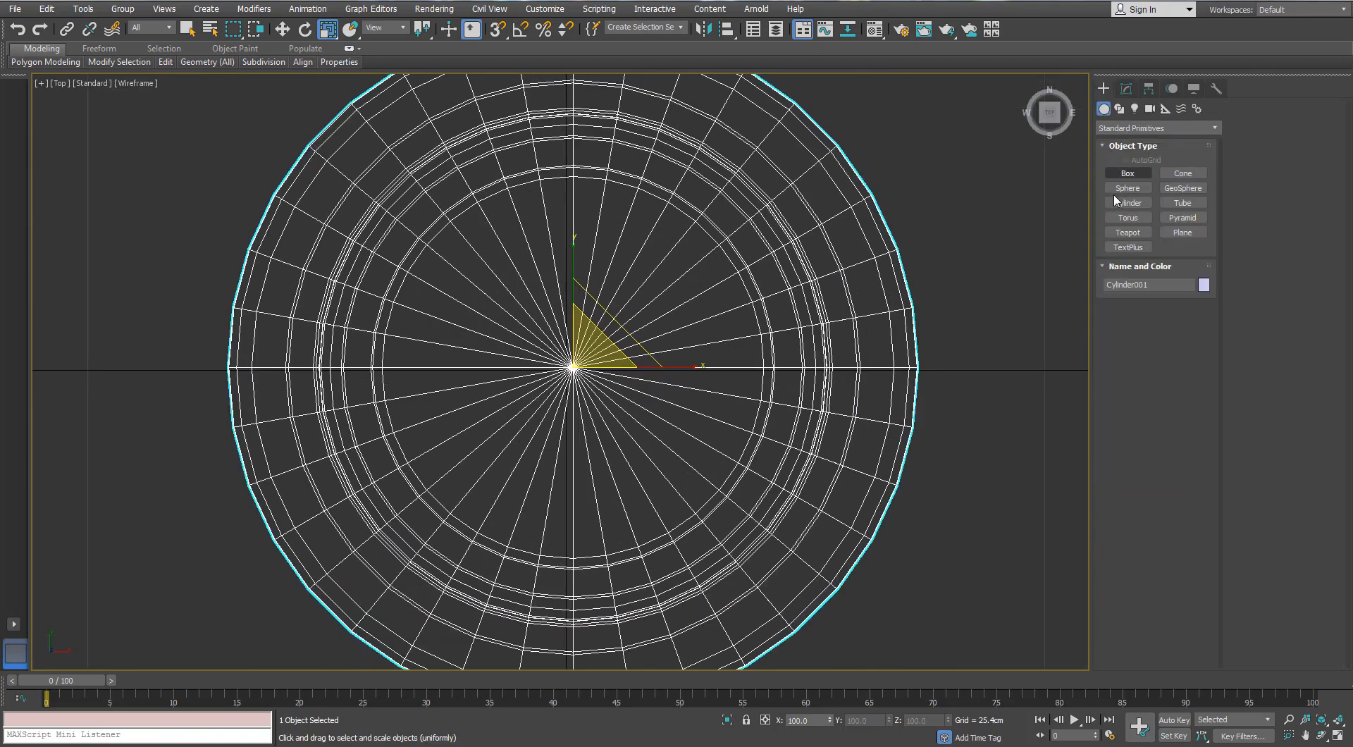
pyautogui.click(1128, 188)
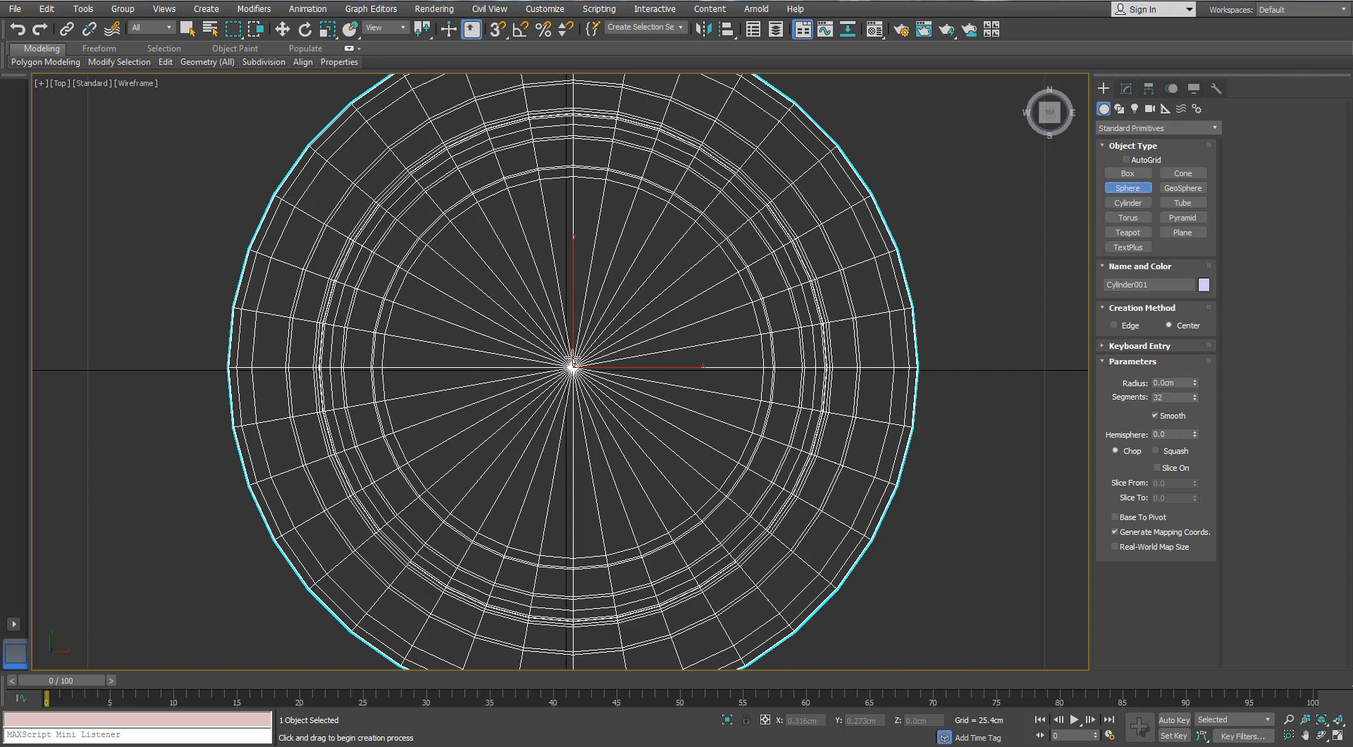
pyautogui.moveTo(573, 365); pyautogui.dragTo(493, 160)
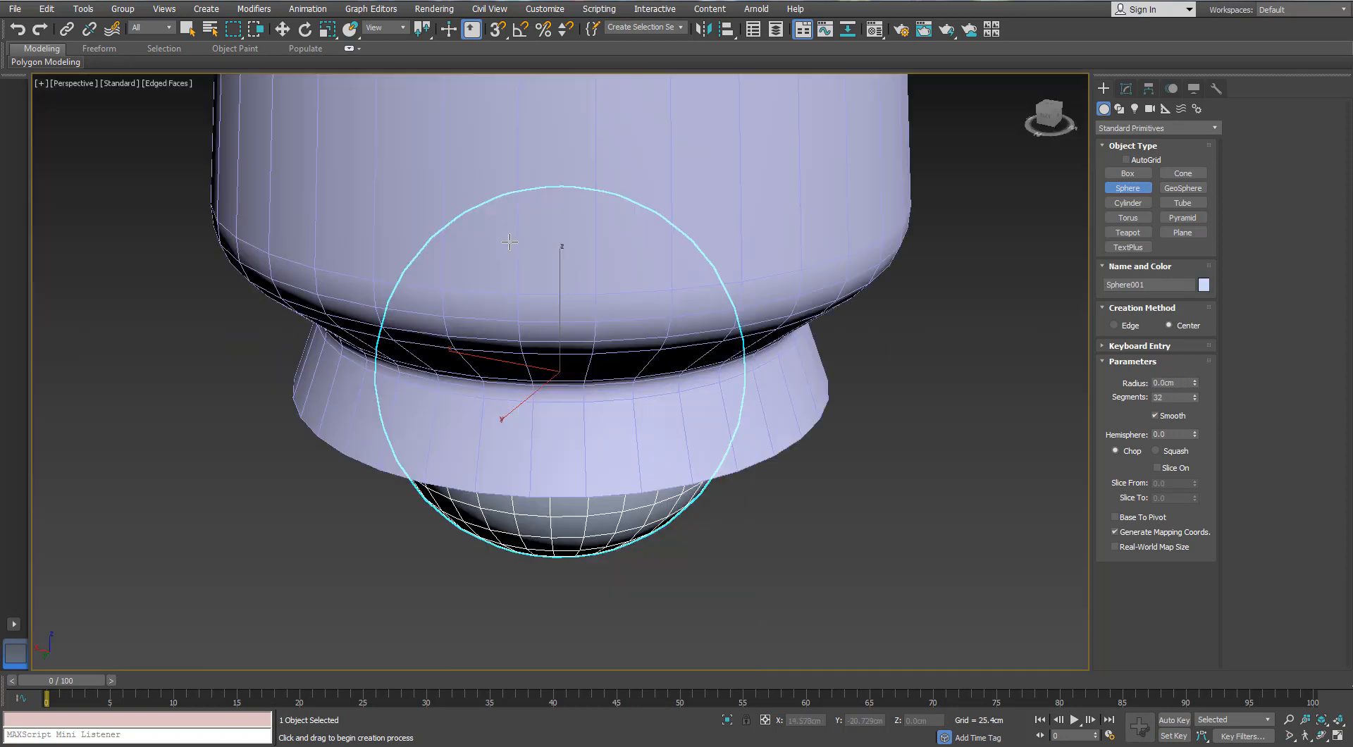
# Raise the sphere along Z to about 60.66 cm so that it sits in the vessel's mouth
pyautogui.press('w')
pyautogui.scroll(-5, 533, 435)
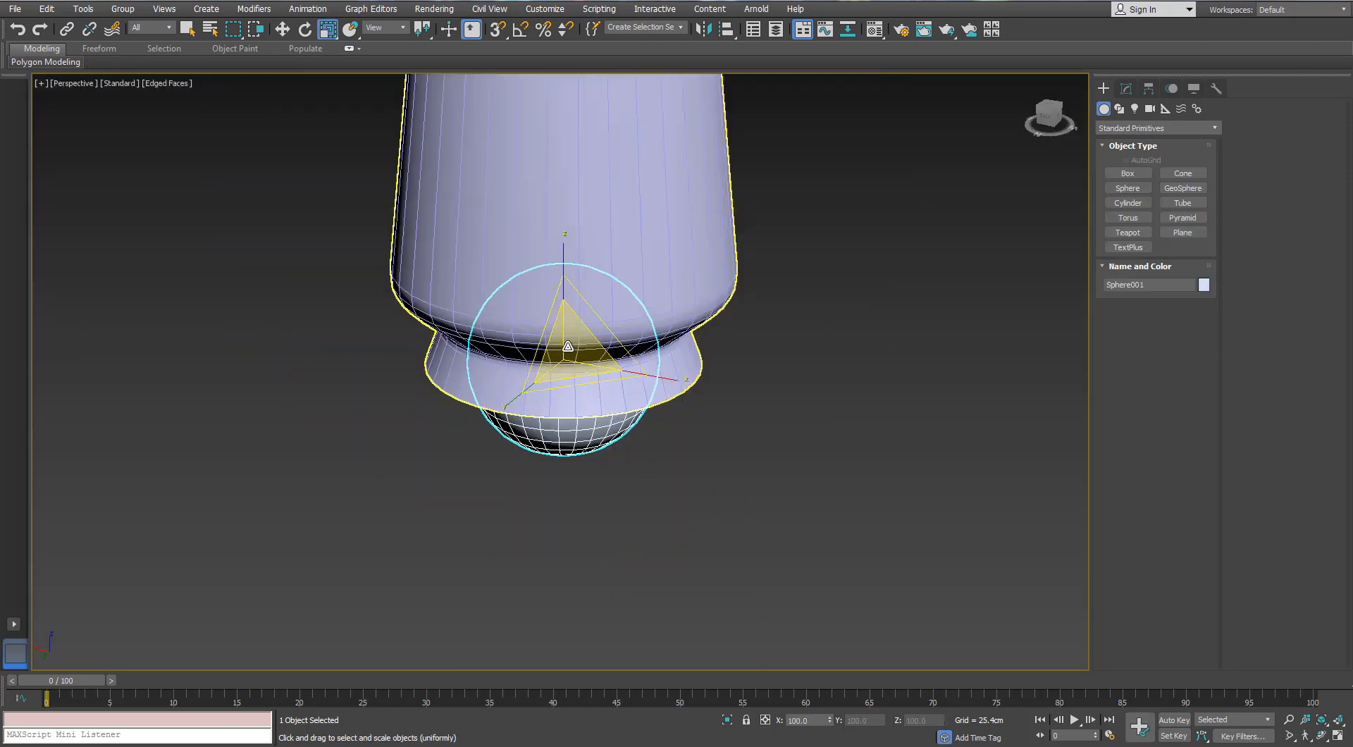
pyautogui.moveTo(533, 436); pyautogui.dragTo(529, 70)
pyautogui.scroll(6, 528, 78)
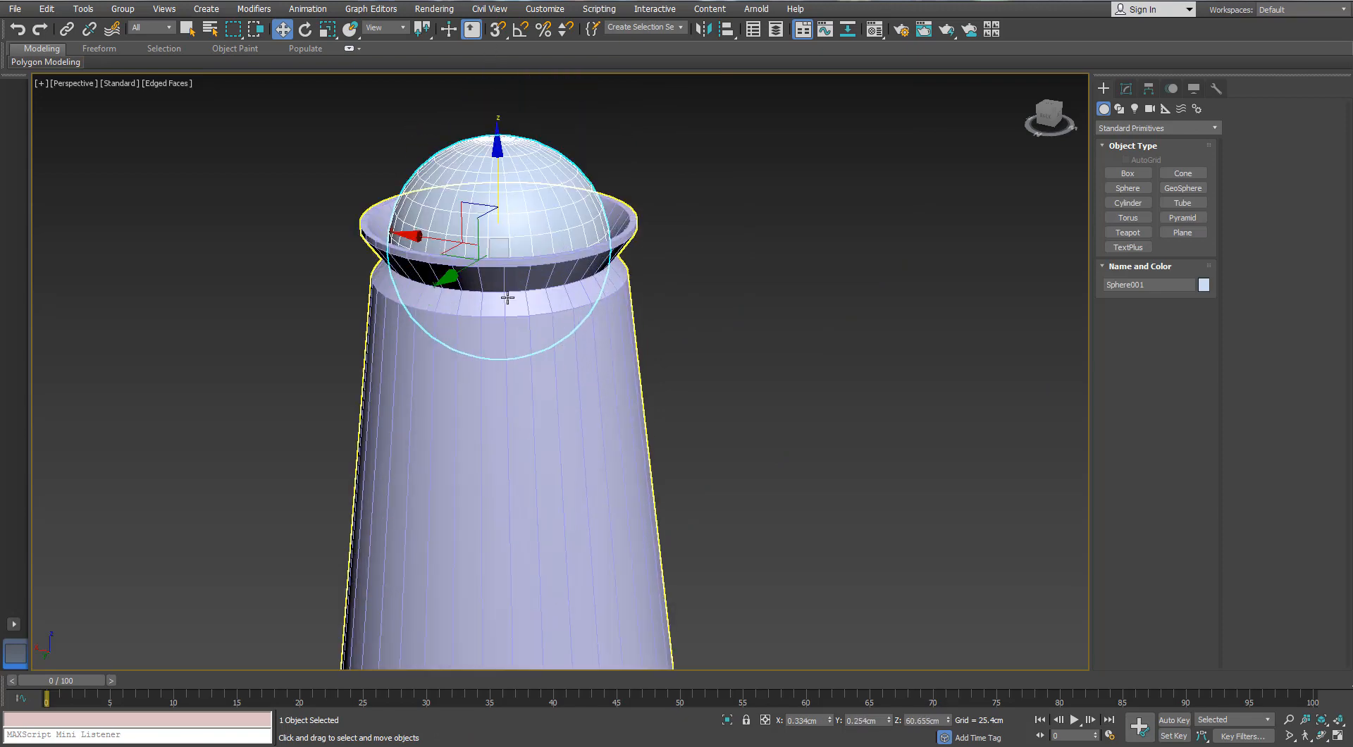
# Flatten the sphere vertically with a non-uniform scale and set its Hemisphere value to 0.5
pyautogui.click(1126, 89)
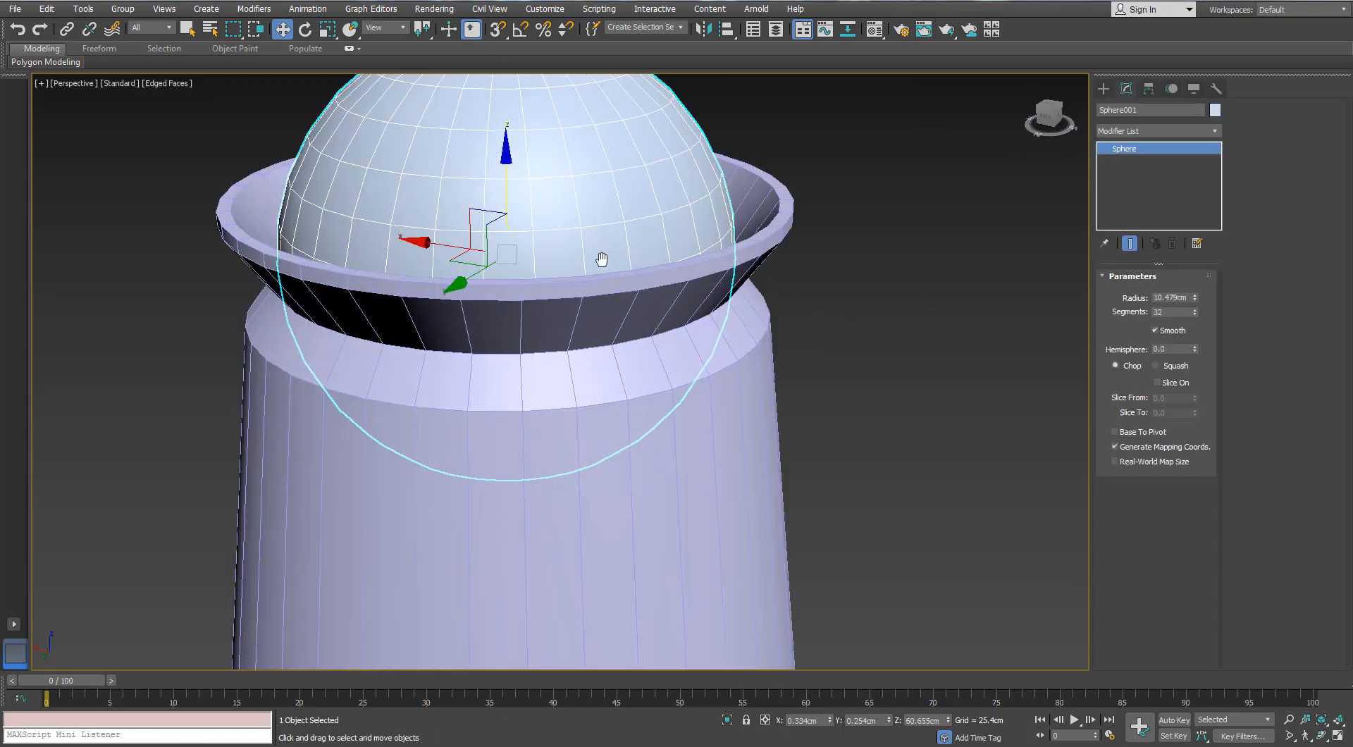
pyautogui.keyDown('alt'); pyautogui.moveTo(601, 259); pyautogui.dragTo(664, 314, button='middle'); pyautogui.keyUp('alt')
pyautogui.press('r')
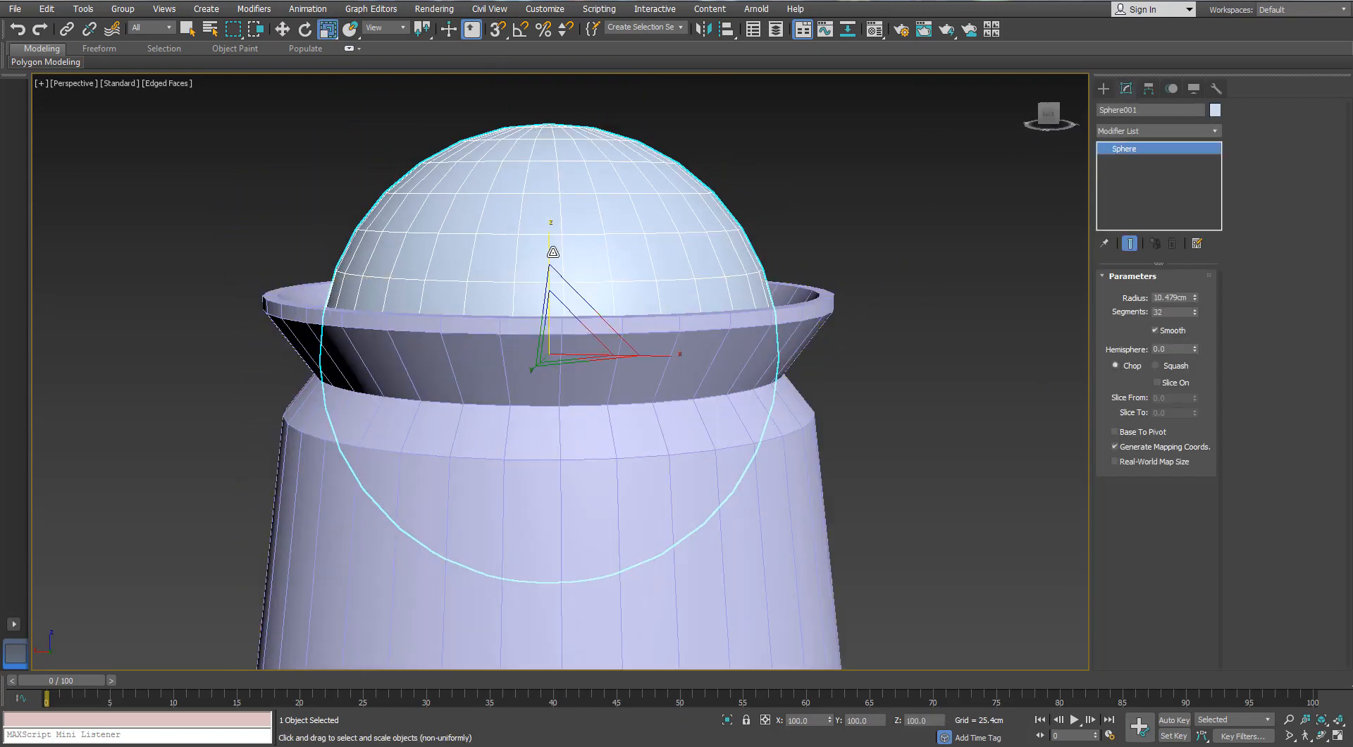
pyautogui.moveTo(551, 248); pyautogui.dragTo(547, 278)
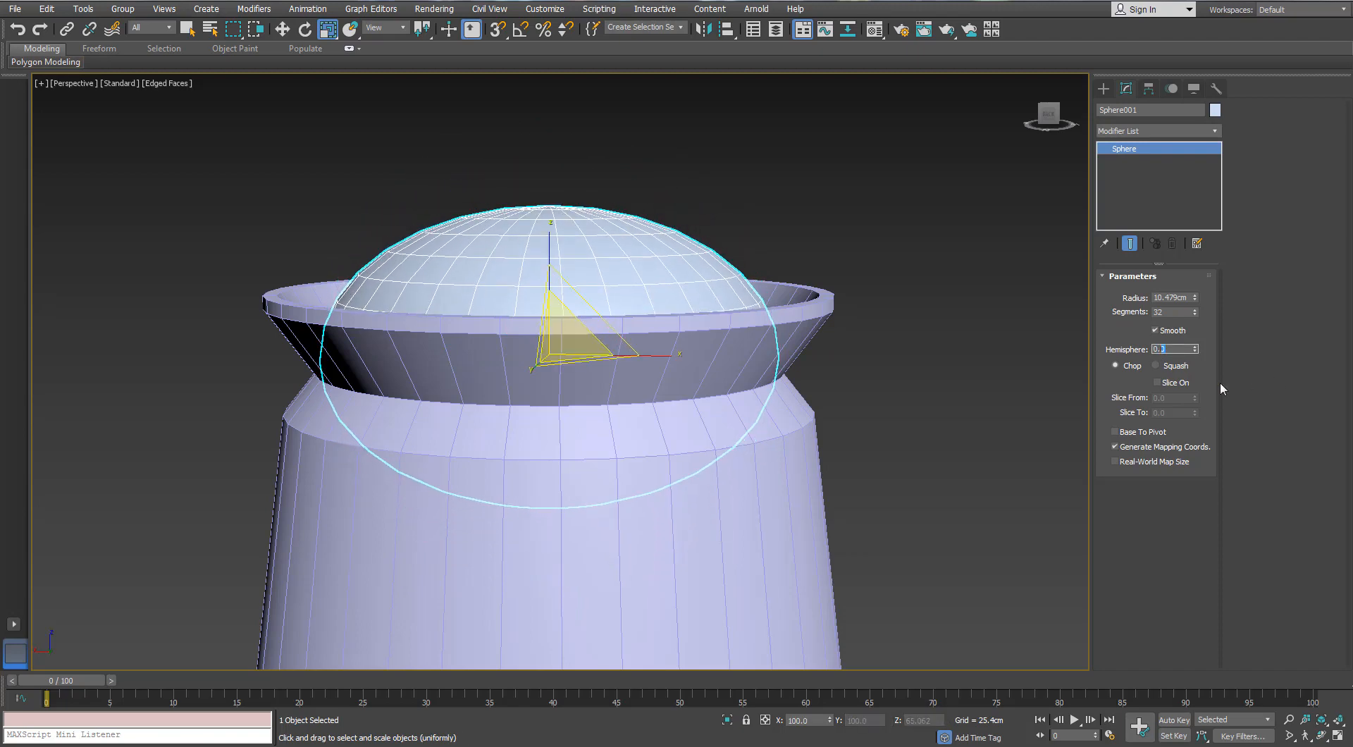
pyautogui.write('5')
pyautogui.press('Return')
# Reduce the dome's radius to 10.066 cm and lower the dome to about 59.95 cm in Z within the neck
pyautogui.keyDown('alt'); pyautogui.moveTo(645, 216); pyautogui.dragTo(548, 275, button='middle'); pyautogui.keyUp('alt')
pyautogui.press('w')
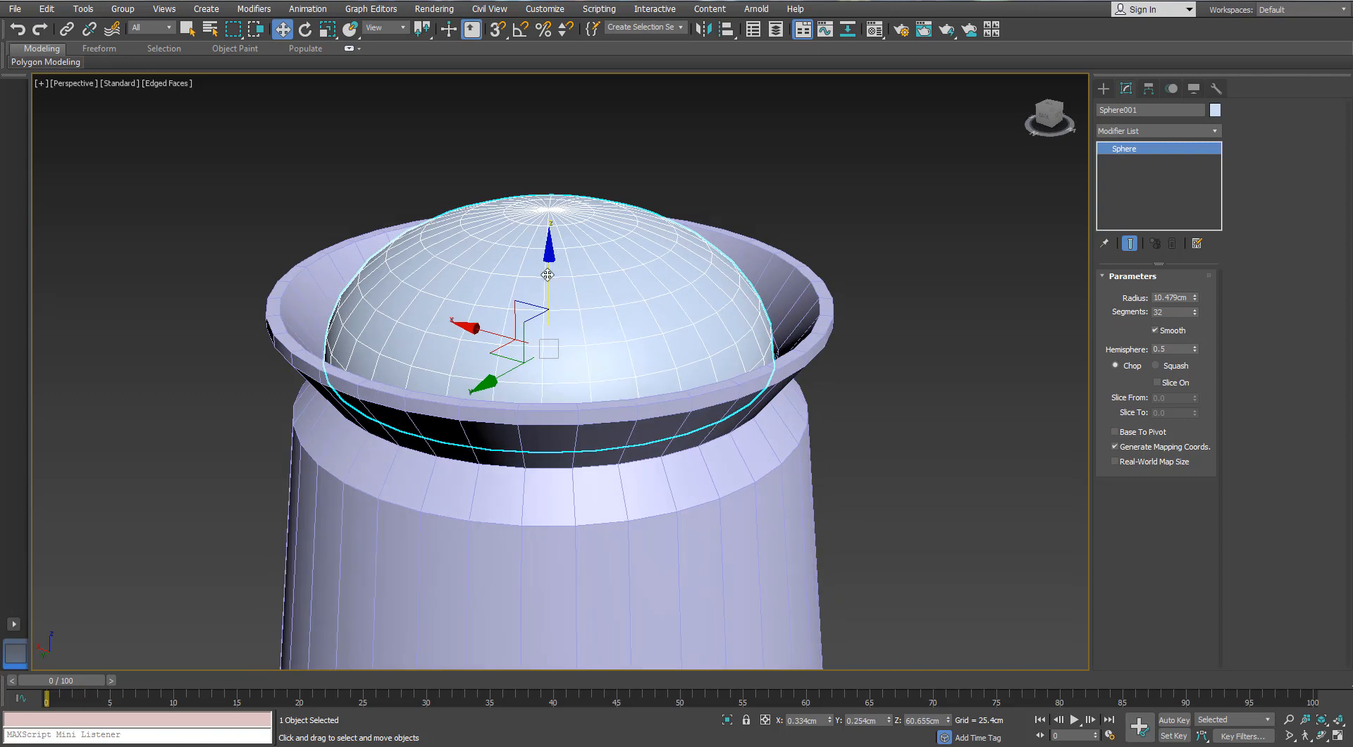
pyautogui.moveTo(547, 274); pyautogui.dragTo(549, 243)
pyautogui.keyDown('alt'); pyautogui.moveTo(550, 230); pyautogui.dragTo(556, 249, button='middle'); pyautogui.keyUp('alt')
pyautogui.moveTo(1194, 299); pyautogui.dragTo(1197, 307)
pyautogui.keyDown('alt'); pyautogui.moveTo(758, 278); pyautogui.dragTo(701, 264, button='middle'); pyautogui.keyUp('alt')
pyautogui.moveTo(551, 232); pyautogui.dragTo(531, 290)
pyautogui.keyDown('alt'); pyautogui.moveTo(654, 343); pyautogui.dragTo(620, 325, button='middle'); pyautogui.keyUp('alt')
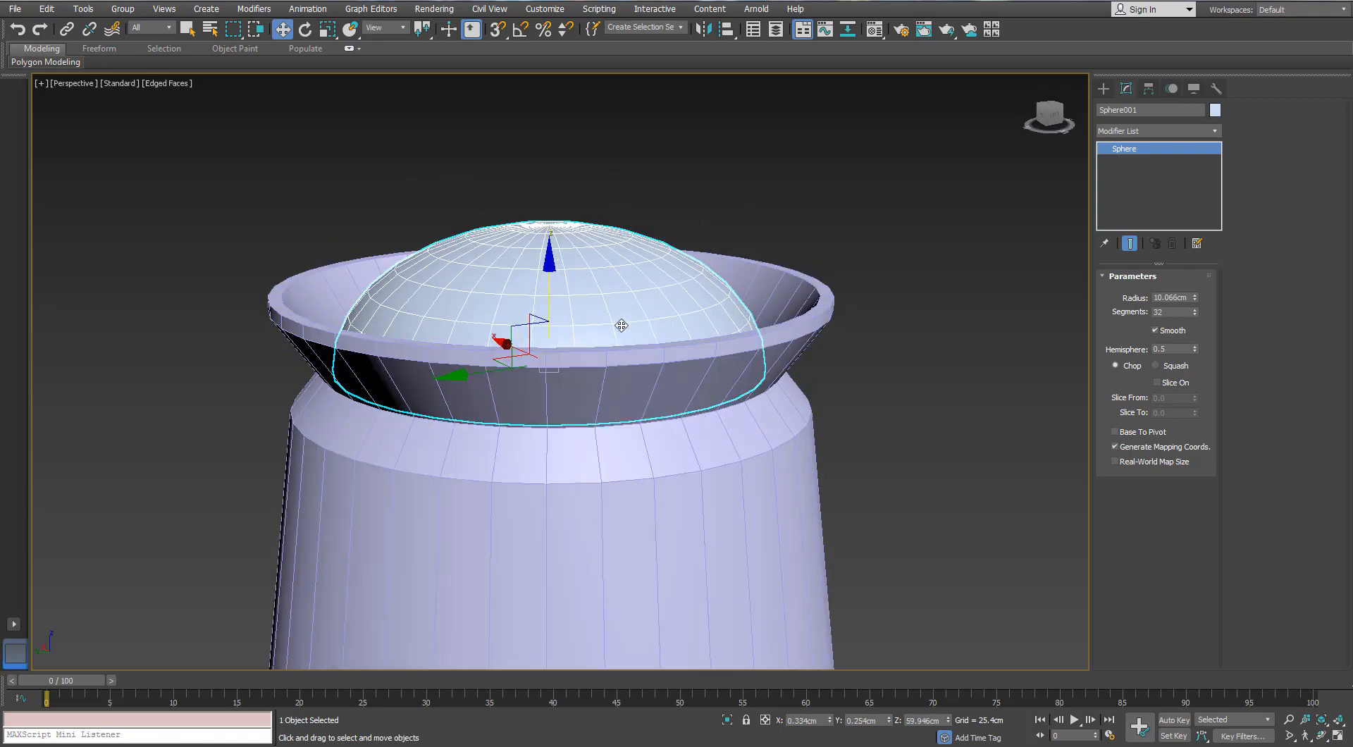
# Stretch the dome vertically to about 108% and lower it to about 59.39 cm in Z inside the rim
pyautogui.press('r')
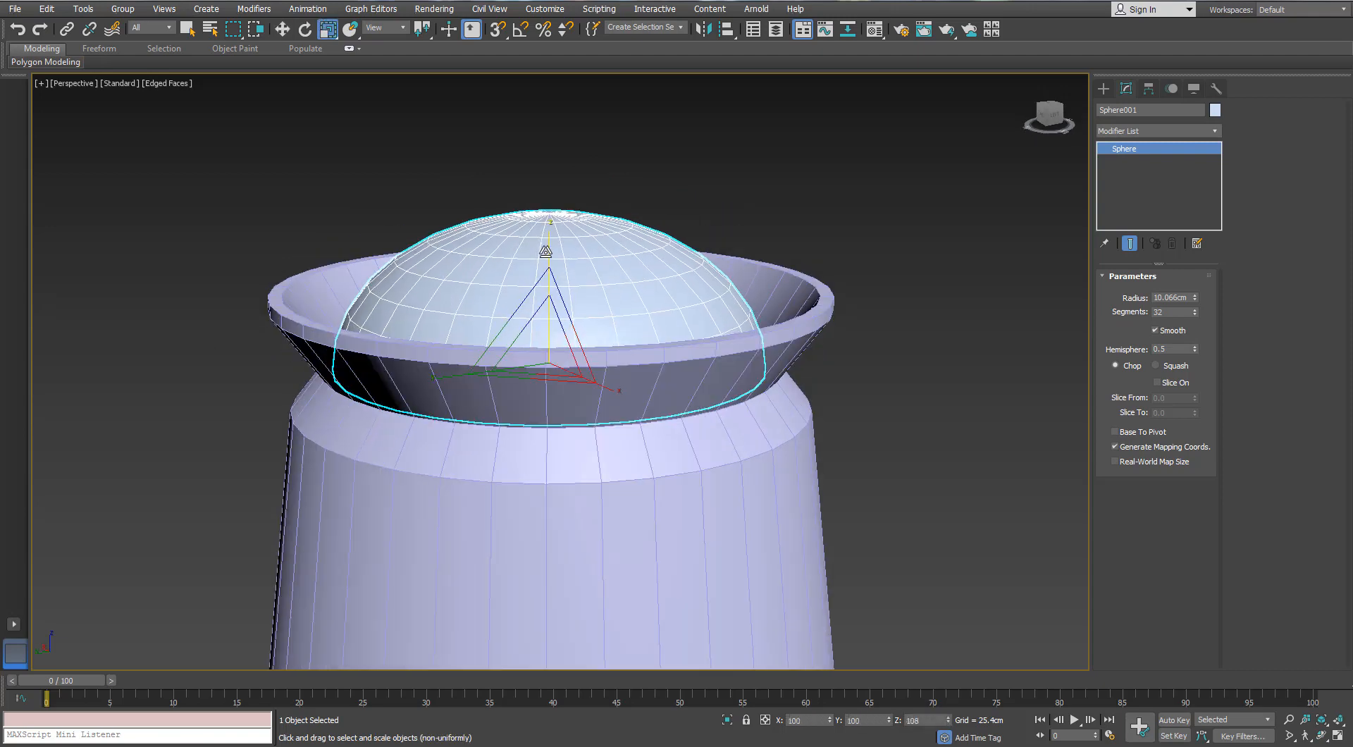
pyautogui.keyDown('alt'); pyautogui.moveTo(550, 258); pyautogui.dragTo(499, 255, button='middle'); pyautogui.keyUp('alt')
pyautogui.keyDown('alt'); pyautogui.moveTo(580, 239); pyautogui.dragTo(562, 307, button='middle'); pyautogui.keyUp('alt')
pyautogui.press('w')
pyautogui.scroll(3, 568, 304)
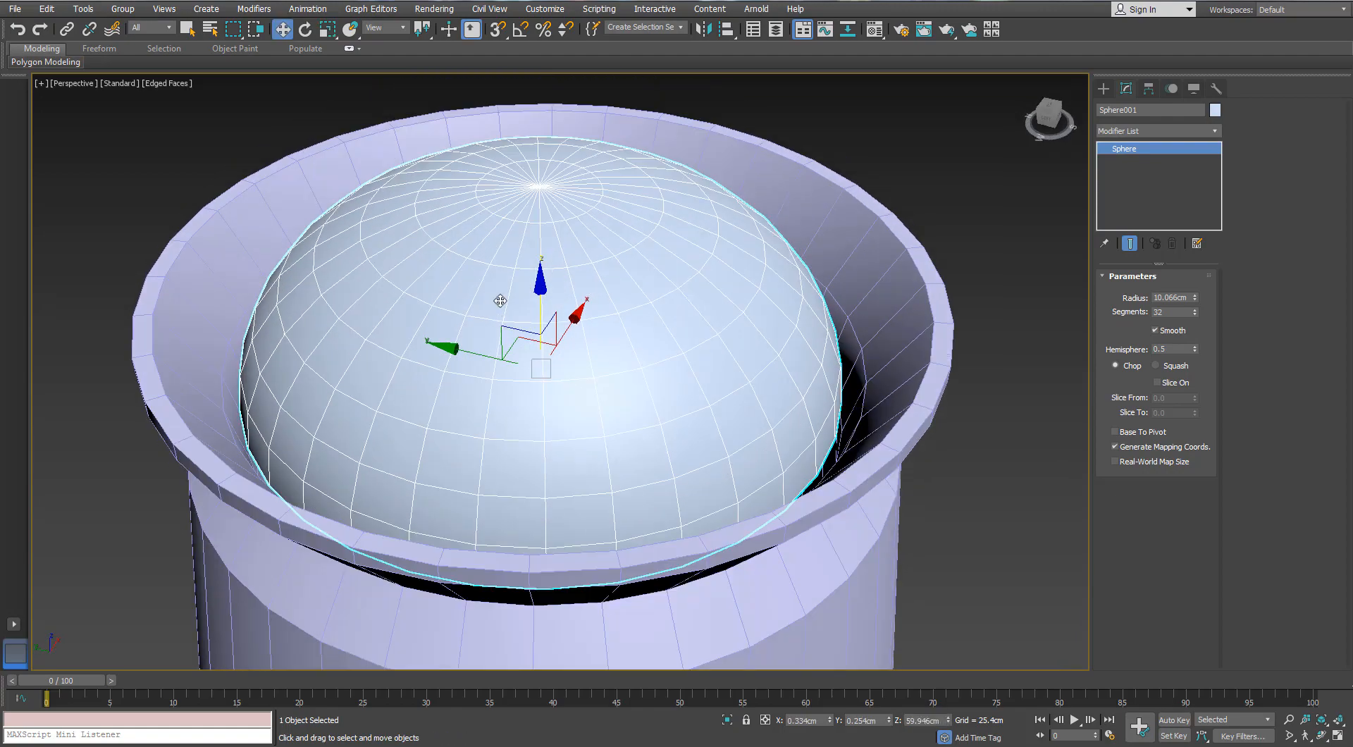
pyautogui.keyDown('alt'); pyautogui.moveTo(557, 330); pyautogui.dragTo(514, 371, button='middle'); pyautogui.keyUp('alt')
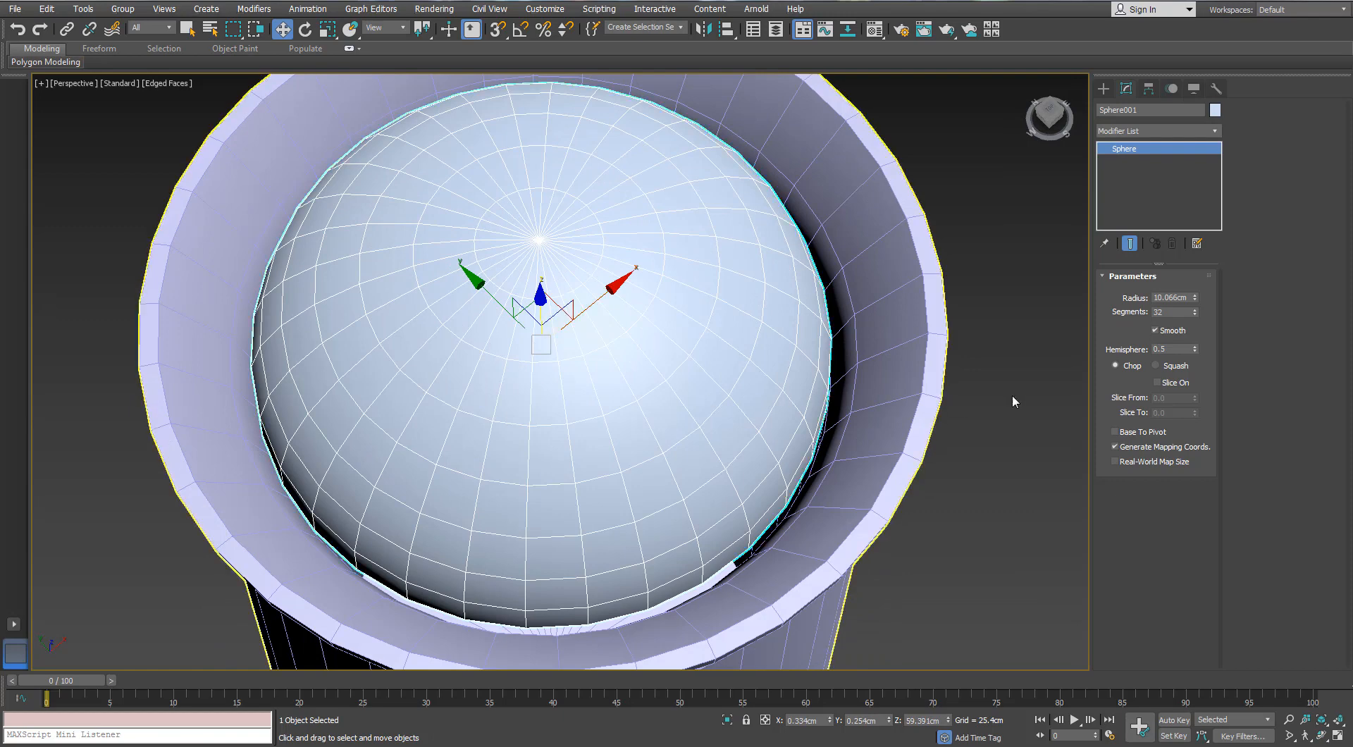
# Isolate the dome and bring its flat underside into view
pyautogui.hotkey('alt', 'q')
pyautogui.keyDown('alt'); pyautogui.moveTo(646, 347); pyautogui.dragTo(984, 381, button='middle'); pyautogui.keyUp('alt')
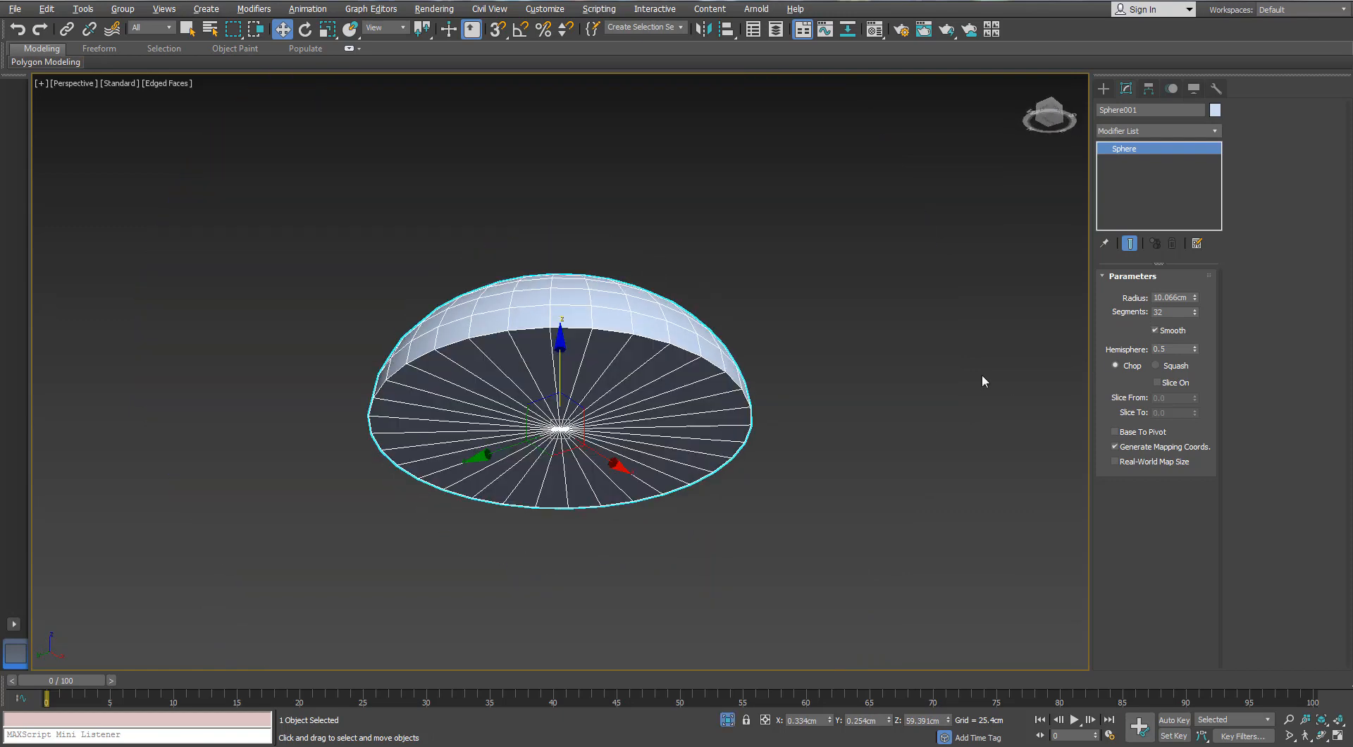
pyautogui.keyDown('alt'); pyautogui.moveTo(486, 394); pyautogui.dragTo(562, 285, button='middle'); pyautogui.keyUp('alt')
pyautogui.scroll(3, 563, 422)
pyautogui.scroll(-3, 563, 423)
pyautogui.scroll(3, 563, 423)
# Convert the dome to an Editable Poly and delete all the flat cap polygons on its underside
pyautogui.rightClick(559, 287)
pyautogui.moveTo(575, 437)
pyautogui.click(536, 446)
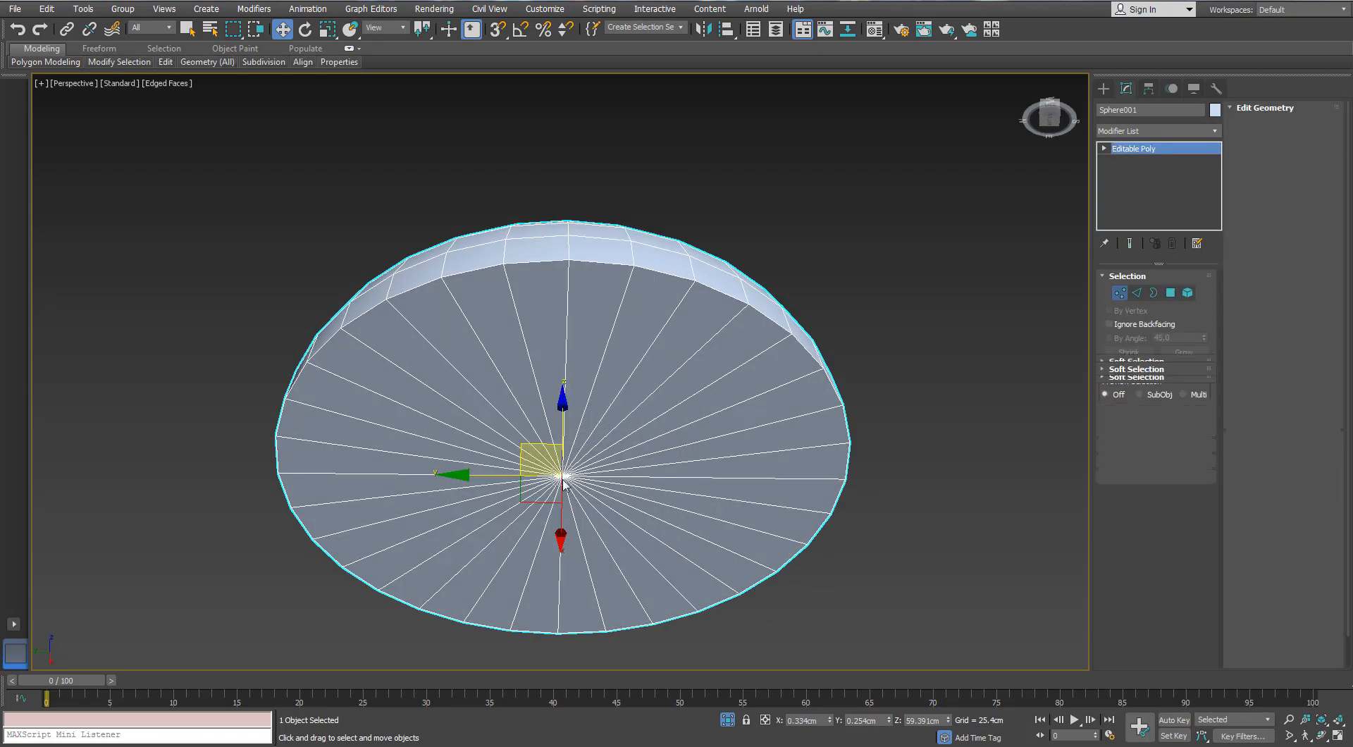
pyautogui.click(1120, 293)
pyautogui.keyDown('ctrl'); pyautogui.click(1169, 295); pyautogui.keyUp('ctrl')
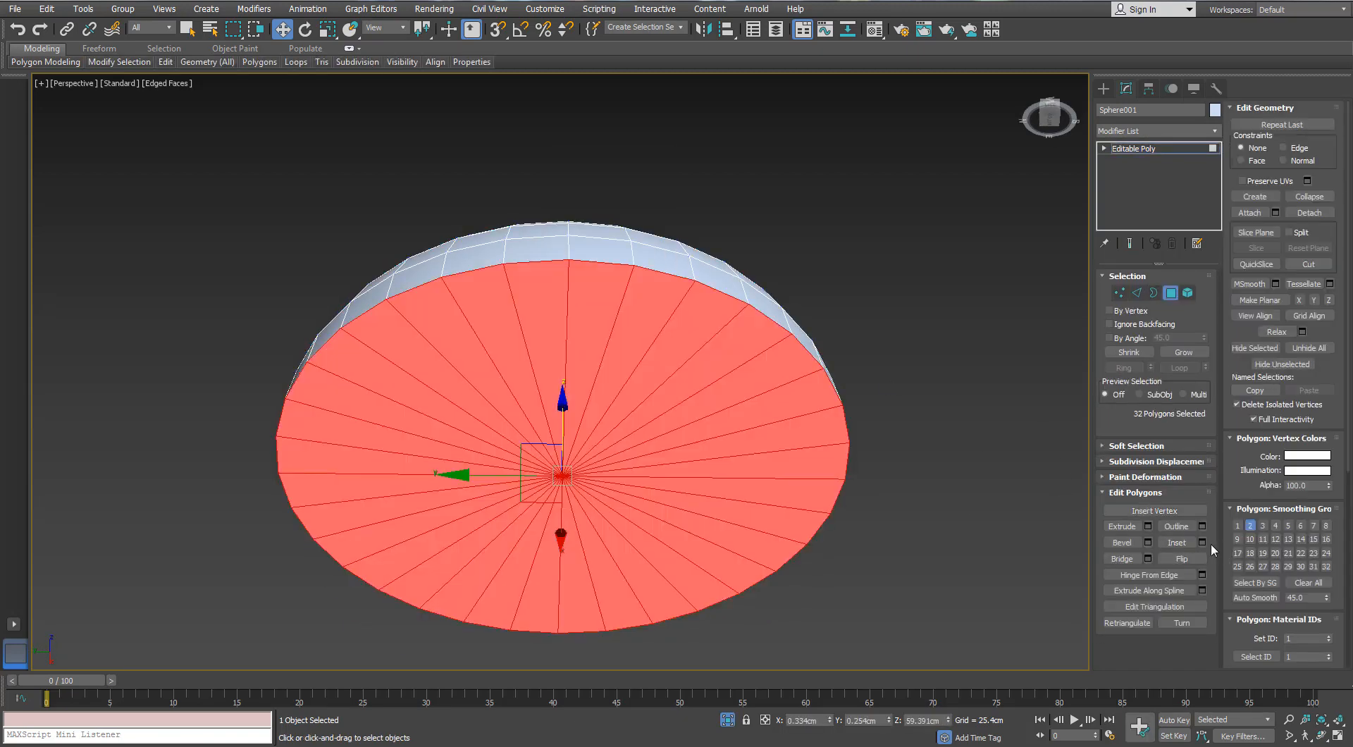
pyautogui.moveTo(573, 401); pyautogui.dragTo(573, 401)
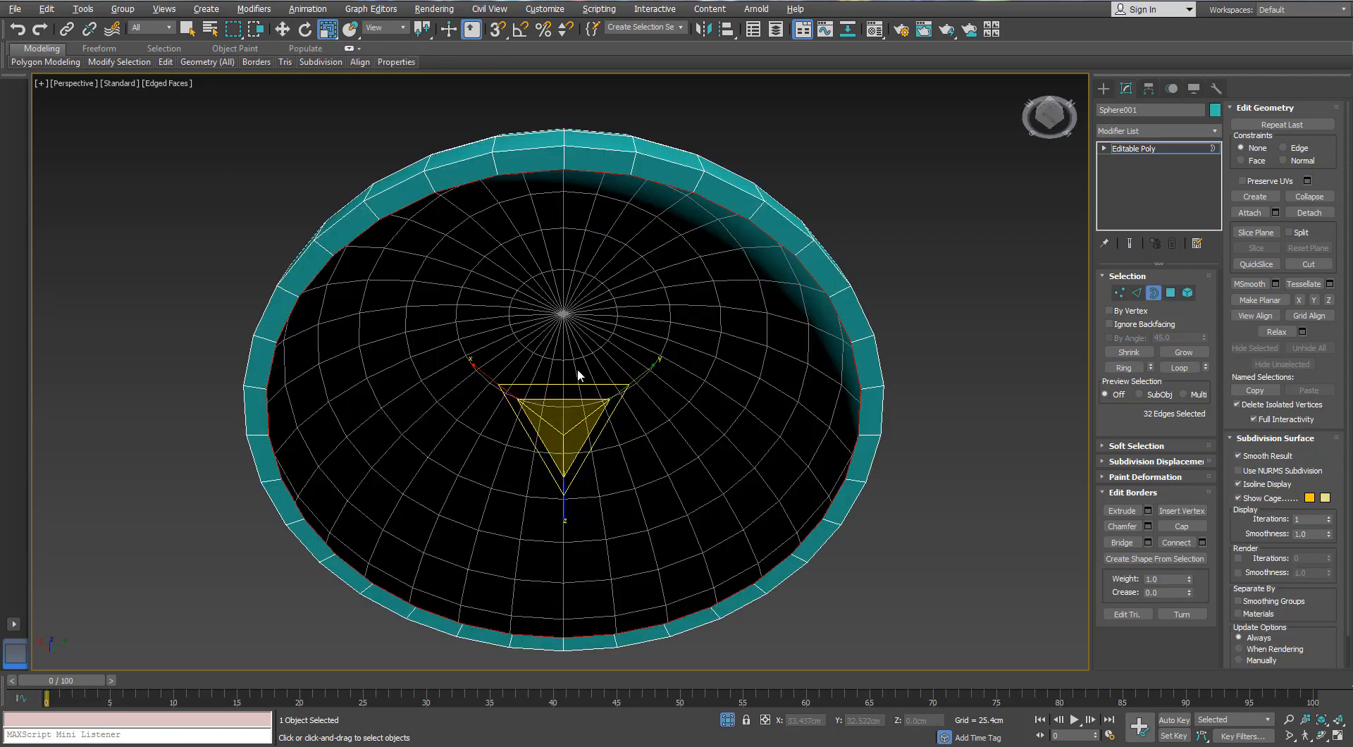
pyautogui.keyDown('alt'); pyautogui.moveTo(582, 286); pyautogui.dragTo(565, 350, button='middle'); pyautogui.keyUp('alt')
pyautogui.rightClick(615, 337)
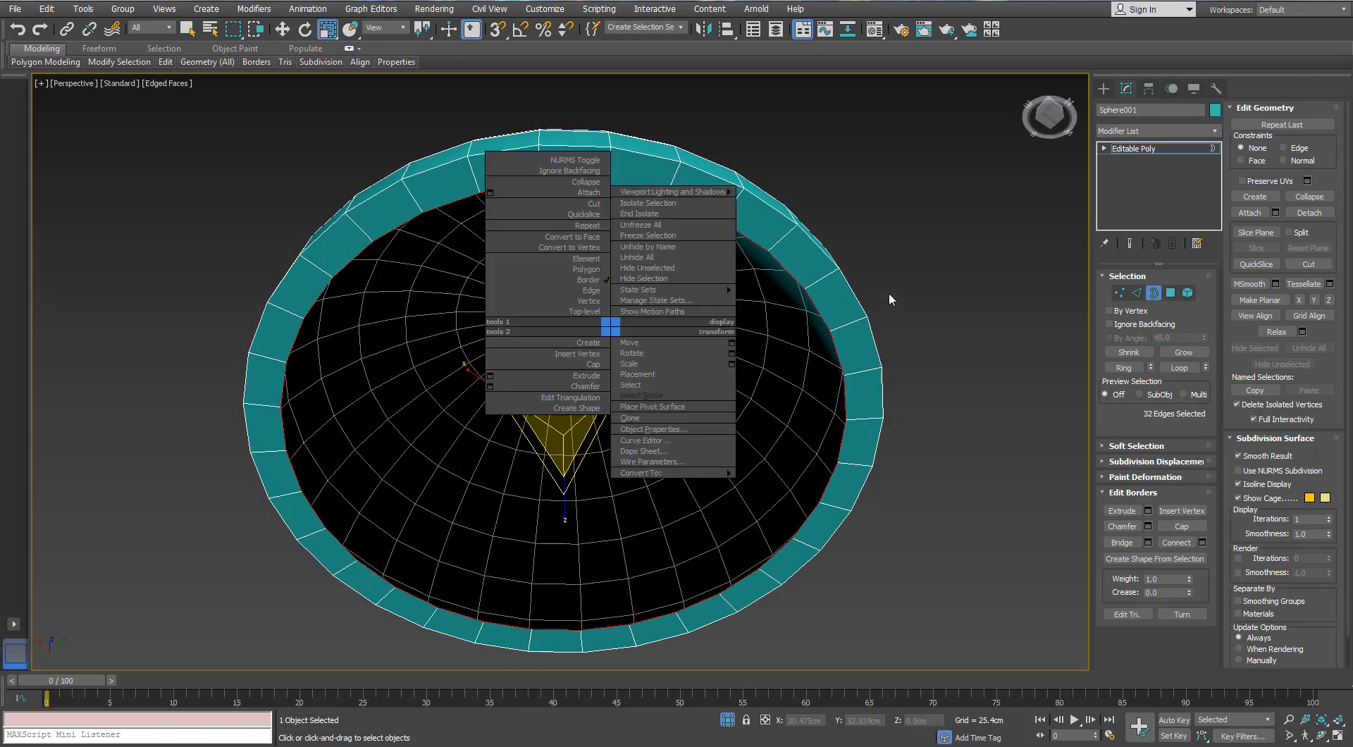
pyautogui.press('Delete')
# Add a Shell modifier to the whole dome with an inner amount of 0.762 cm and an outer amount of 0 cm
pyautogui.click(1209, 150)
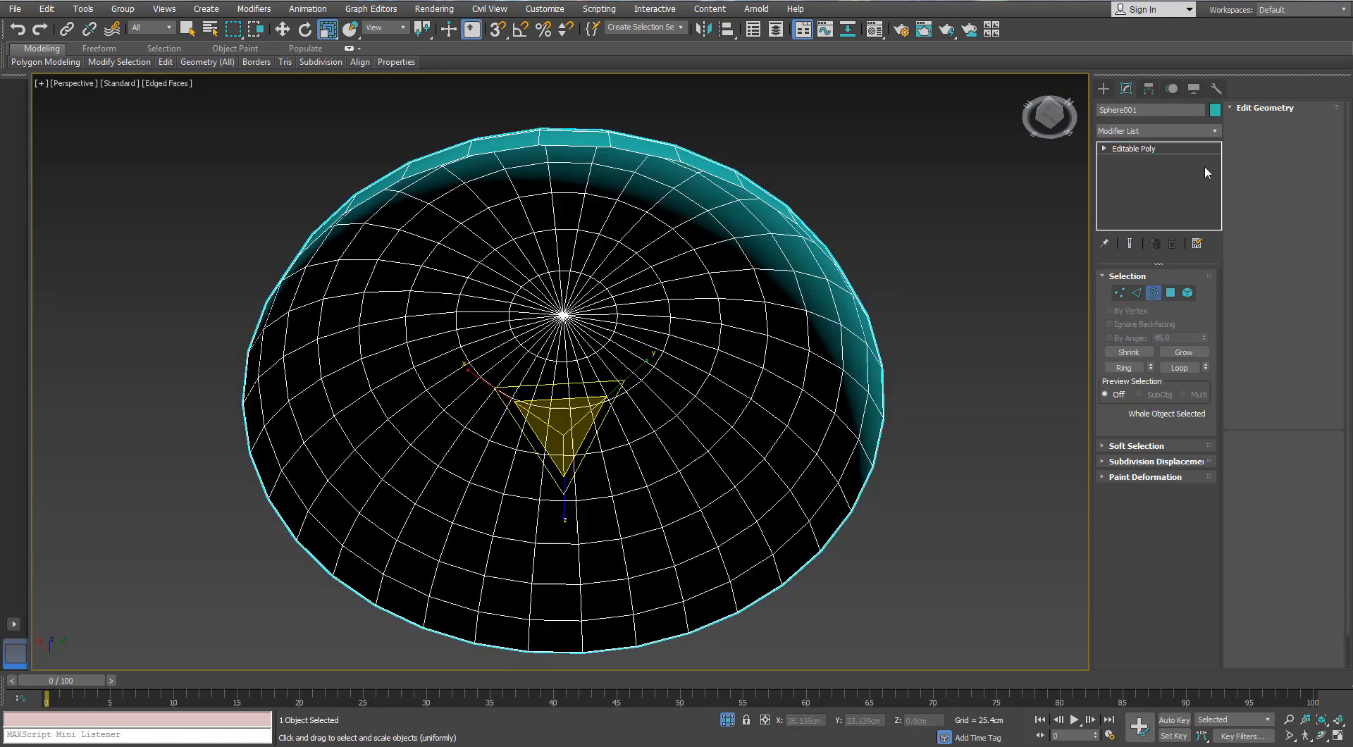
pyautogui.click(1217, 132)
pyautogui.write('sh')
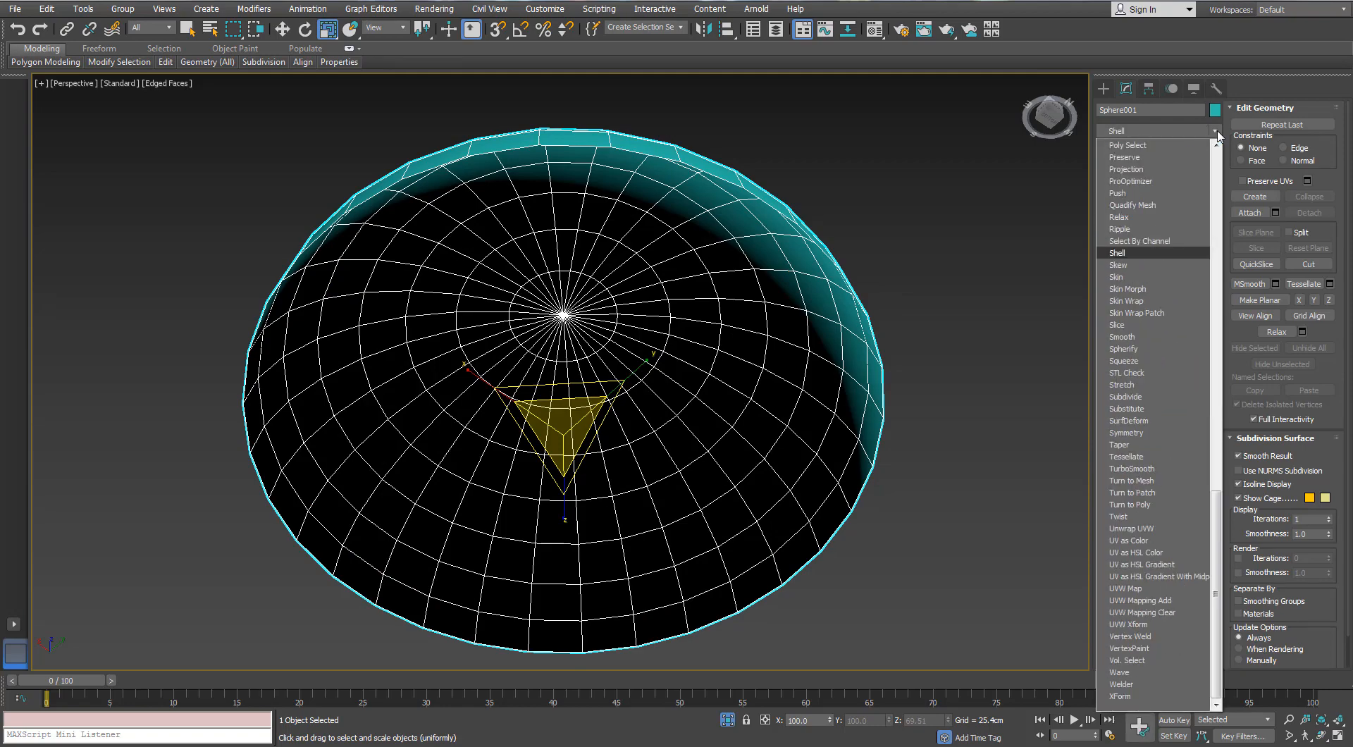
pyautogui.press('Return')
pyautogui.rightClick(1201, 311)
pyautogui.moveTo(1204, 293); pyautogui.dragTo(1201, 292)
# Convert the shelled dome to an Editable Poly
pyautogui.scroll(-4, 737, 218)
pyautogui.keyDown('alt'); pyautogui.moveTo(737, 217); pyautogui.dragTo(698, 360, button='middle'); pyautogui.keyUp('alt')
pyautogui.scroll(2, 687, 261)
pyautogui.keyDown('alt'); pyautogui.moveTo(591, 276); pyautogui.dragTo(627, 281, button='middle'); pyautogui.keyUp('alt')
pyautogui.scroll(4, 628, 281)
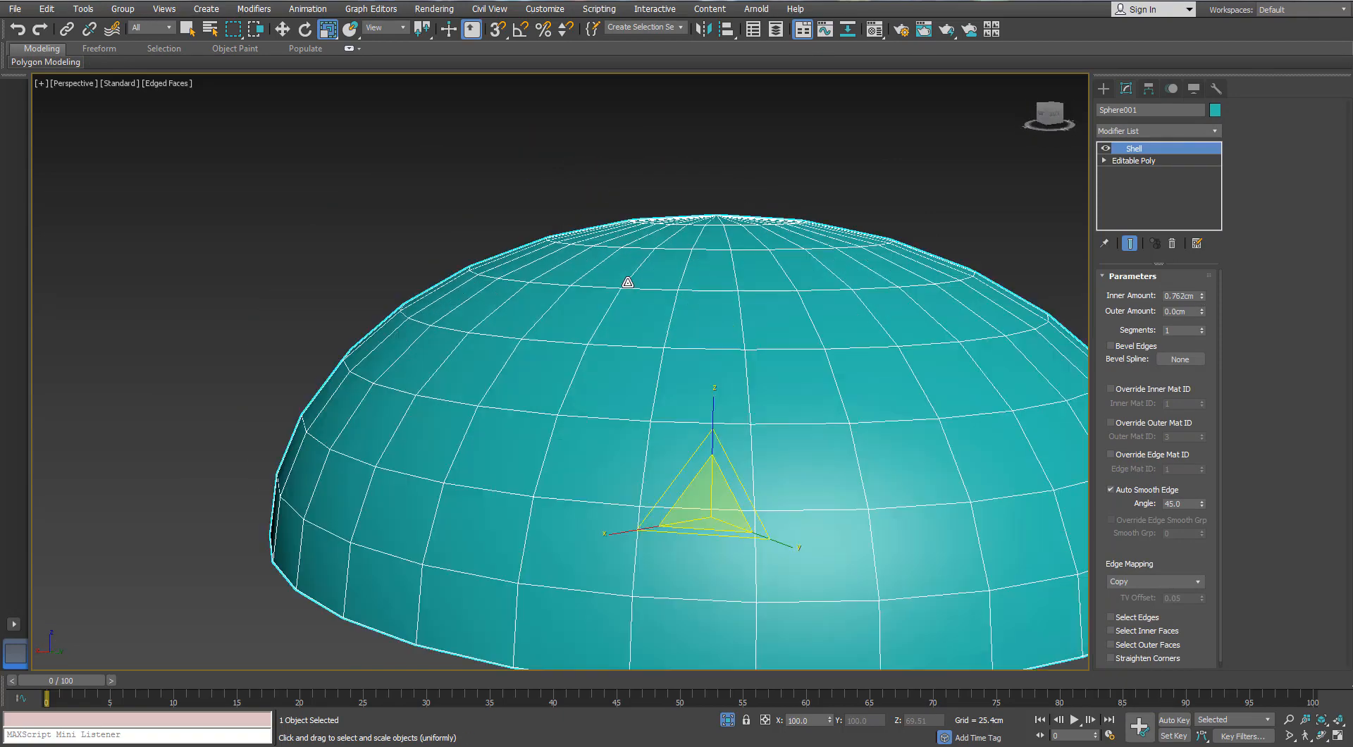
pyautogui.scroll(2, 730, 311)
pyautogui.scroll(-4, 716, 349)
pyautogui.keyDown('alt'); pyautogui.moveTo(731, 310); pyautogui.dragTo(721, 342, button='middle'); pyautogui.keyUp('alt')
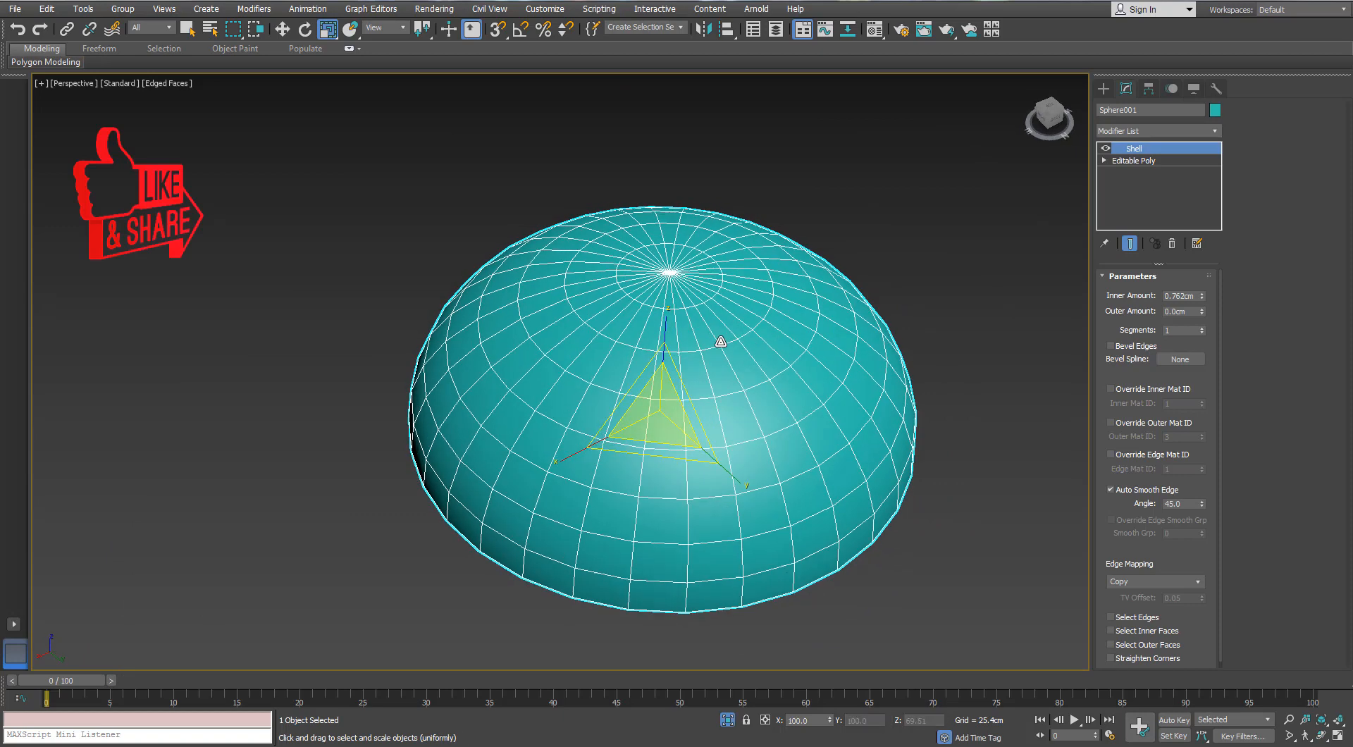
pyautogui.rightClick(764, 284)
pyautogui.moveTo(794, 432)
pyautogui.click(733, 434)
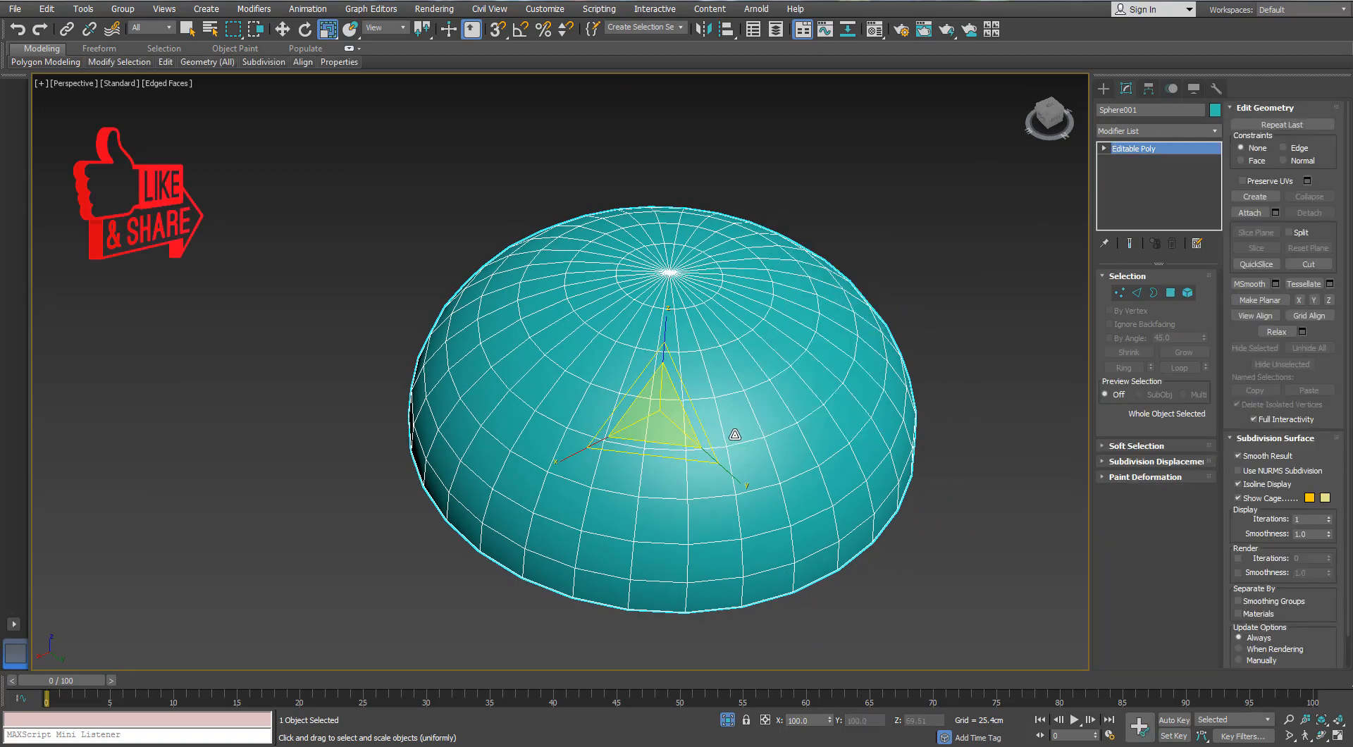
# Delete the polygons of the dome's half on the positive X side, selected in the top view
pyautogui.press('t')
pyautogui.click(1171, 292)
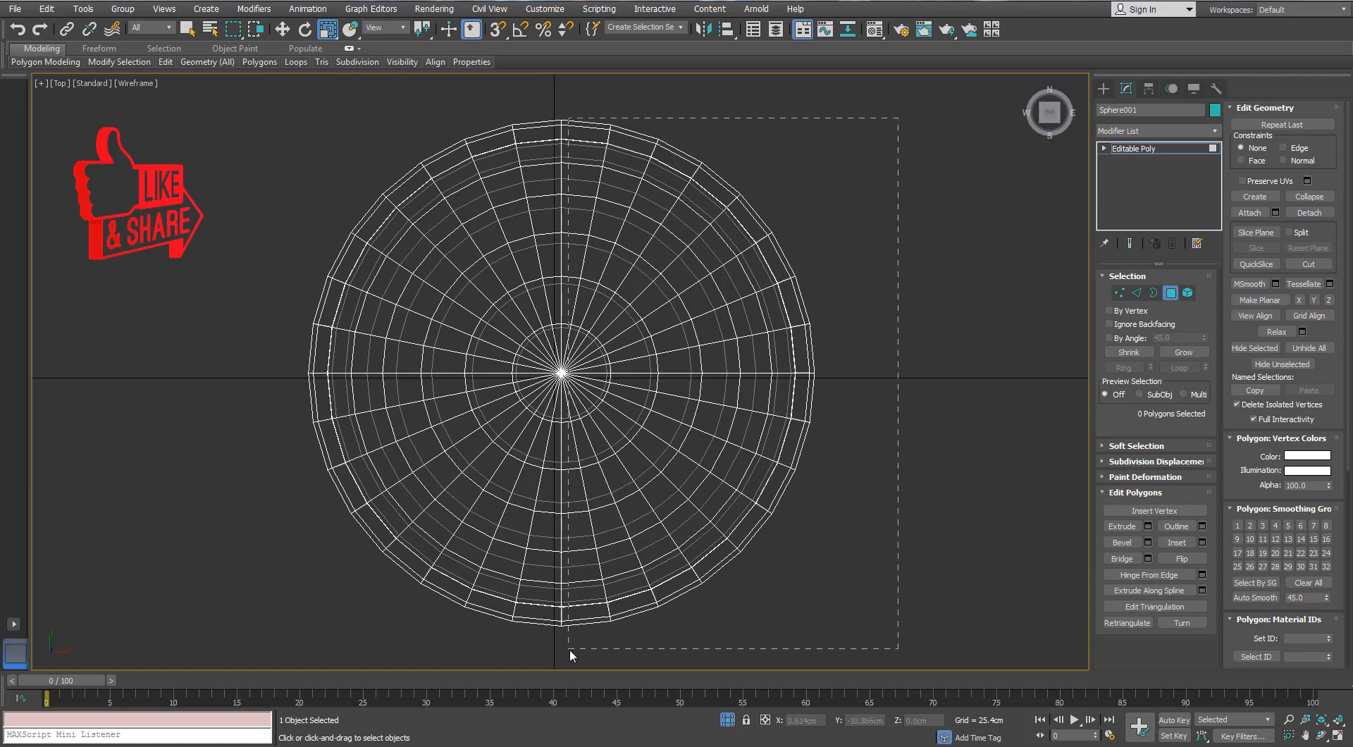
pyautogui.moveTo(569, 649); pyautogui.dragTo(570, 648)
pyautogui.press('Delete')
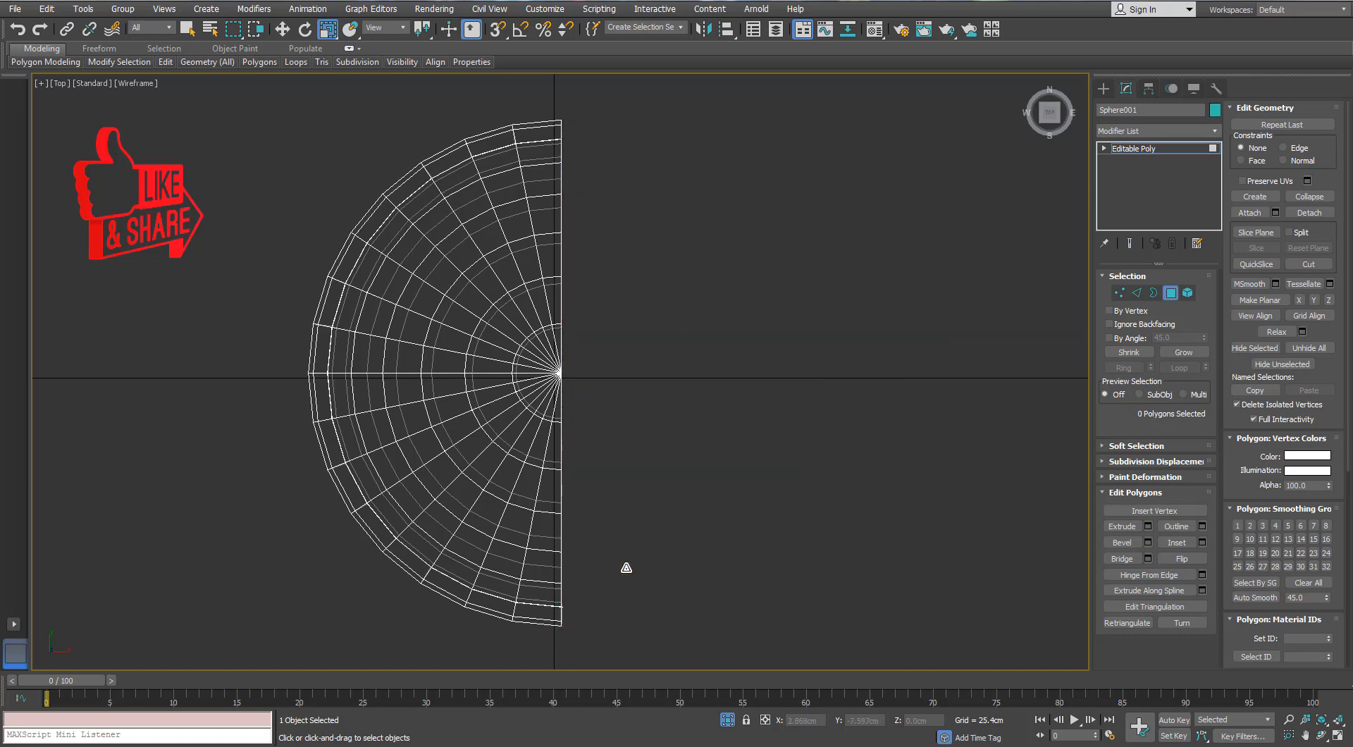
# Select the second ring of 16 outer-surface polygons around the half dome's pole and delete them
pyautogui.press('p')
pyautogui.moveTo(626, 567); pyautogui.dragTo(781, 381, button='middle')
pyautogui.scroll(3, 700, 251)
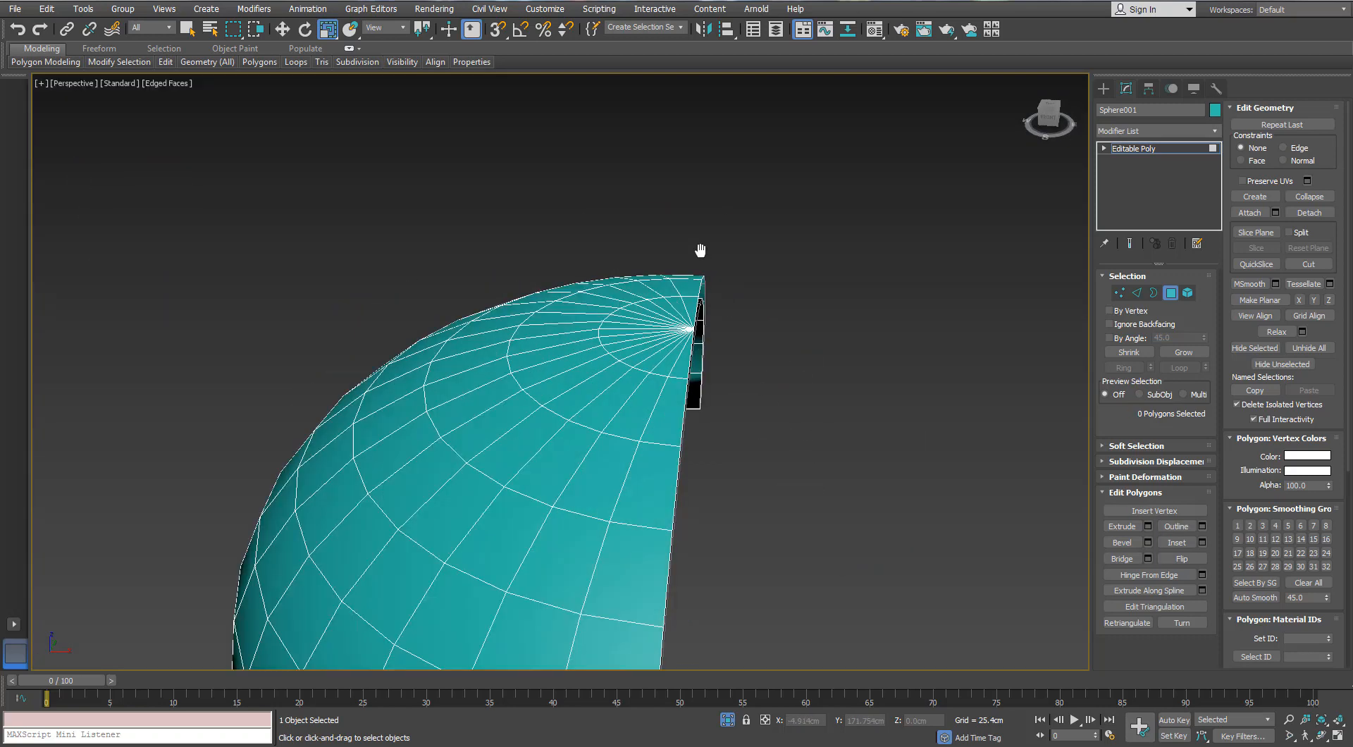
pyautogui.keyDown('alt'); pyautogui.moveTo(700, 251); pyautogui.dragTo(719, 294, button='middle'); pyautogui.keyUp('alt')
pyautogui.click(666, 251)
pyautogui.keyDown('ctrl'); pyautogui.click(638, 259); pyautogui.keyUp('ctrl')
pyautogui.keyDown('ctrl'); pyautogui.click(620, 266); pyautogui.keyUp('ctrl')
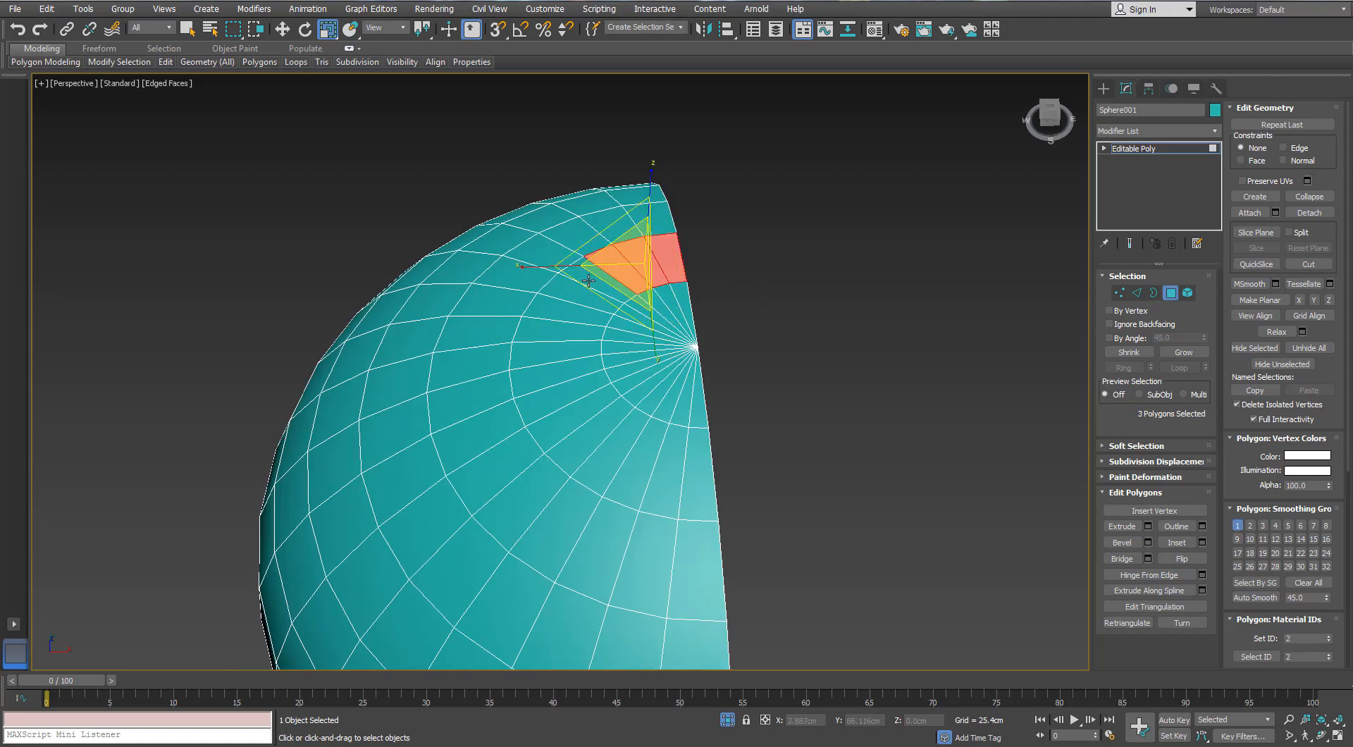
pyautogui.keyDown('ctrl'); pyautogui.click(589, 280); pyautogui.keyUp('ctrl')
pyautogui.keyDown('ctrl'); pyautogui.click(573, 295); pyautogui.keyUp('ctrl')
pyautogui.keyDown('ctrl'); pyautogui.click(559, 312); pyautogui.keyUp('ctrl')
pyautogui.keyDown('ctrl'); pyautogui.click(548, 330); pyautogui.keyUp('ctrl')
pyautogui.keyDown('ctrl'); pyautogui.click(525, 363); pyautogui.keyUp('ctrl')
pyautogui.keyDown('ctrl'); pyautogui.click(535, 391); pyautogui.keyUp('ctrl')
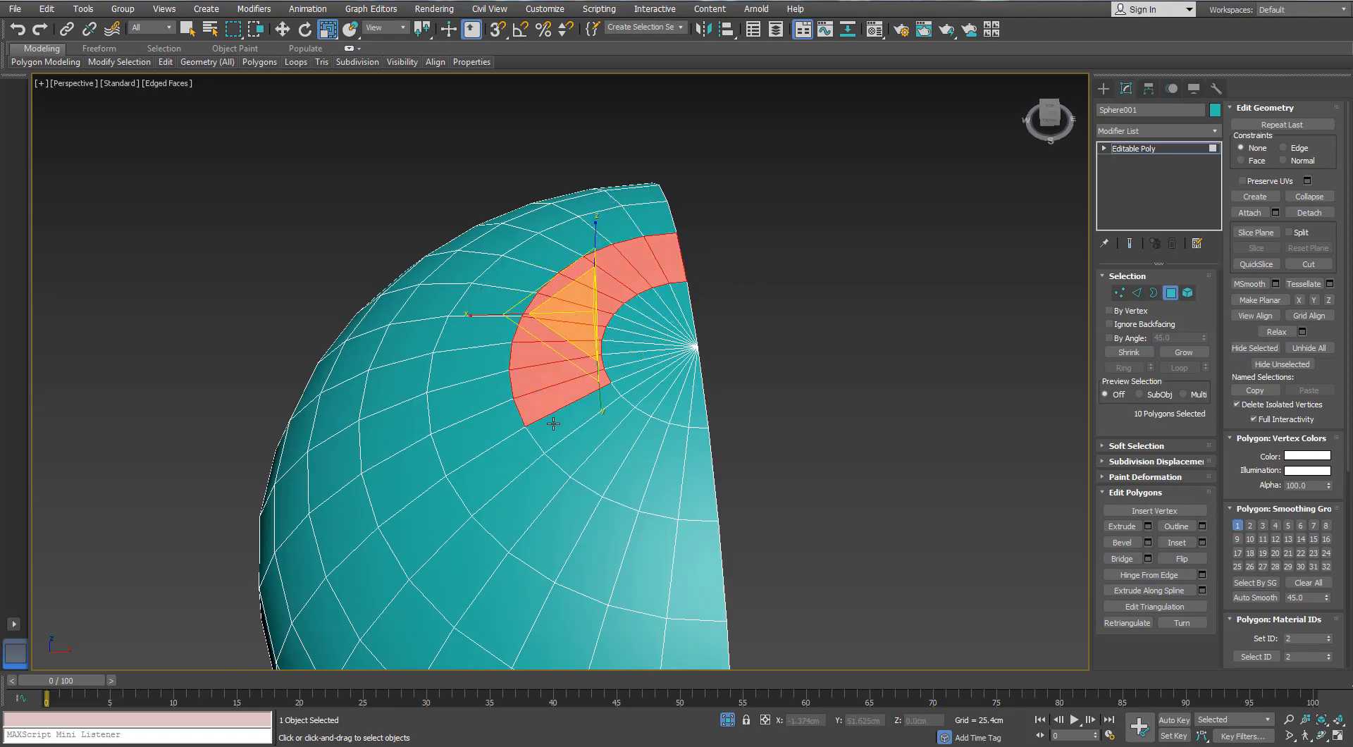
pyautogui.keyDown('ctrl'); pyautogui.click(554, 416); pyautogui.keyUp('ctrl')
pyautogui.keyDown('ctrl'); pyautogui.click(574, 438); pyautogui.keyUp('ctrl')
pyautogui.keyDown('ctrl'); pyautogui.click(601, 455); pyautogui.keyUp('ctrl')
pyautogui.keyDown('ctrl'); pyautogui.click(632, 469); pyautogui.keyUp('ctrl')
pyautogui.keyDown('ctrl'); pyautogui.click(666, 477); pyautogui.keyUp('ctrl')
pyautogui.keyDown('ctrl'); pyautogui.click(698, 479); pyautogui.keyUp('ctrl')
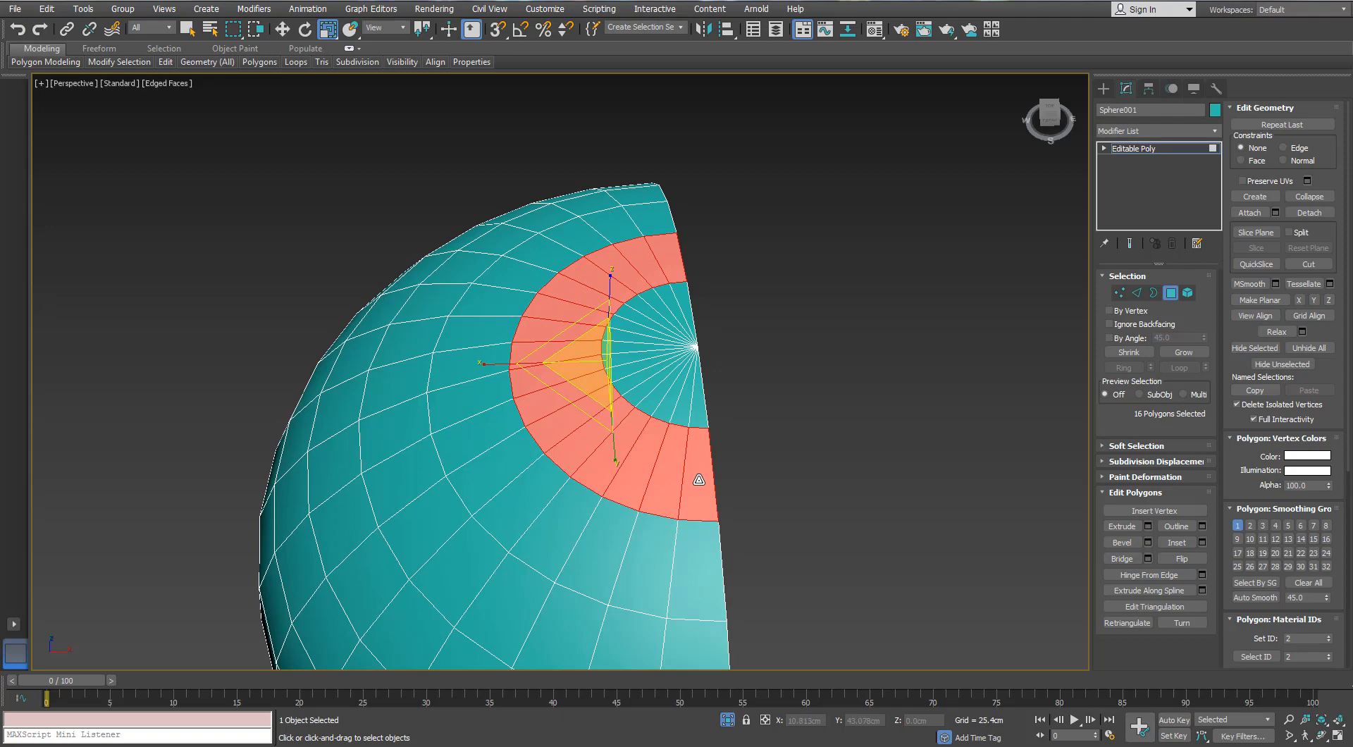
pyautogui.press('Delete')
# Delete the isolated fan-shaped element left at the dome's pole
pyautogui.click(1188, 292)
pyautogui.click(649, 341)
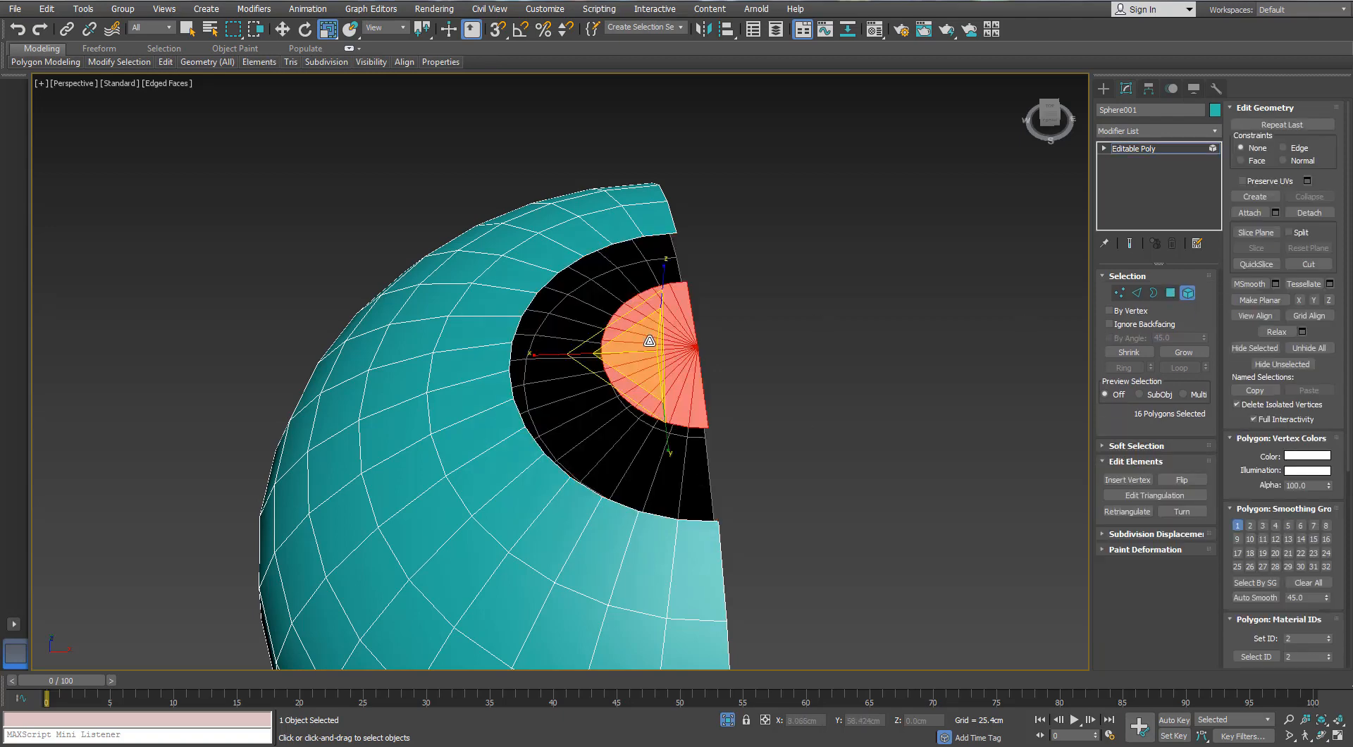
pyautogui.press('Delete')
# Extend the eight middle edges of the opening's rim along X past the dome's cut plane as a strip of new polygons
pyautogui.click(1137, 295)
pyautogui.click(591, 253)
pyautogui.keyDown('alt'); pyautogui.moveTo(574, 300); pyautogui.dragTo(574, 345, button='middle'); pyautogui.keyUp('alt')
pyautogui.click(554, 284)
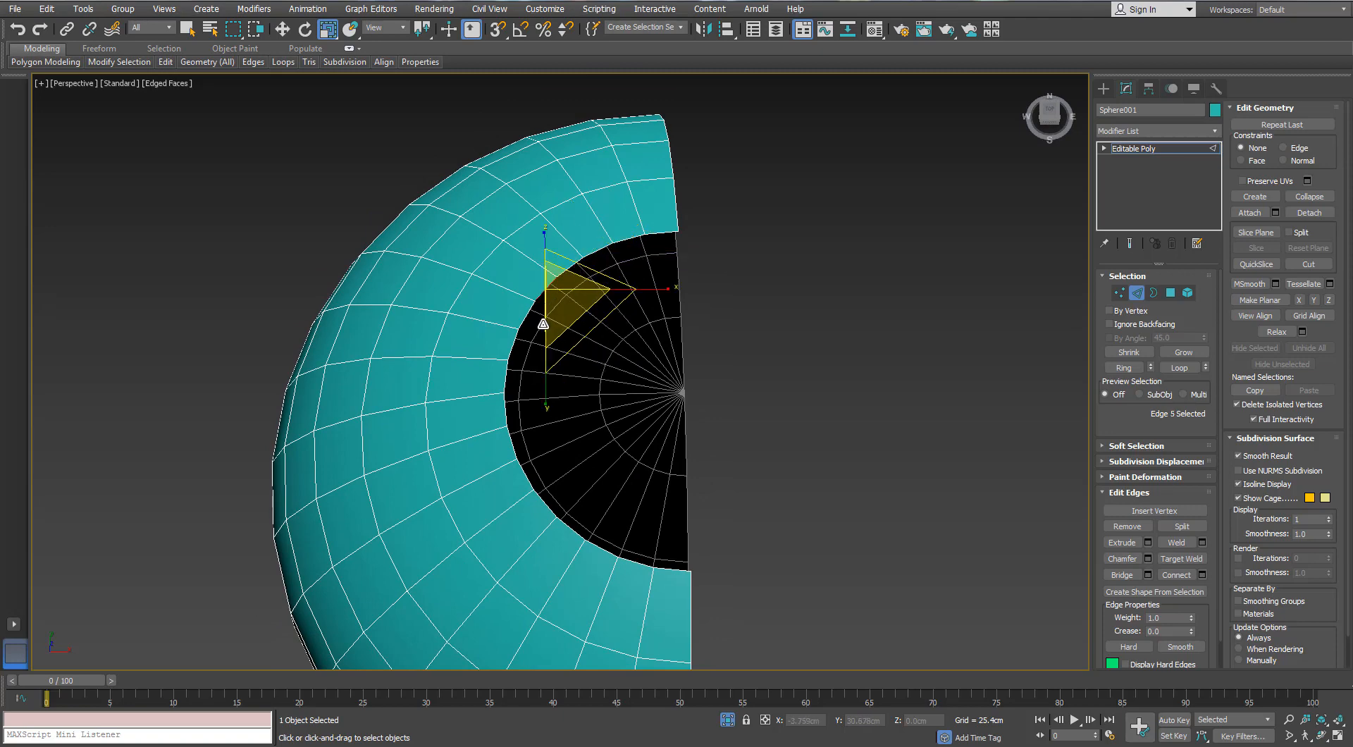
pyautogui.moveTo(554, 284); pyautogui.dragTo(580, 268, button='middle')
pyautogui.keyDown('ctrl'); pyautogui.click(560, 442); pyautogui.keyUp('ctrl')
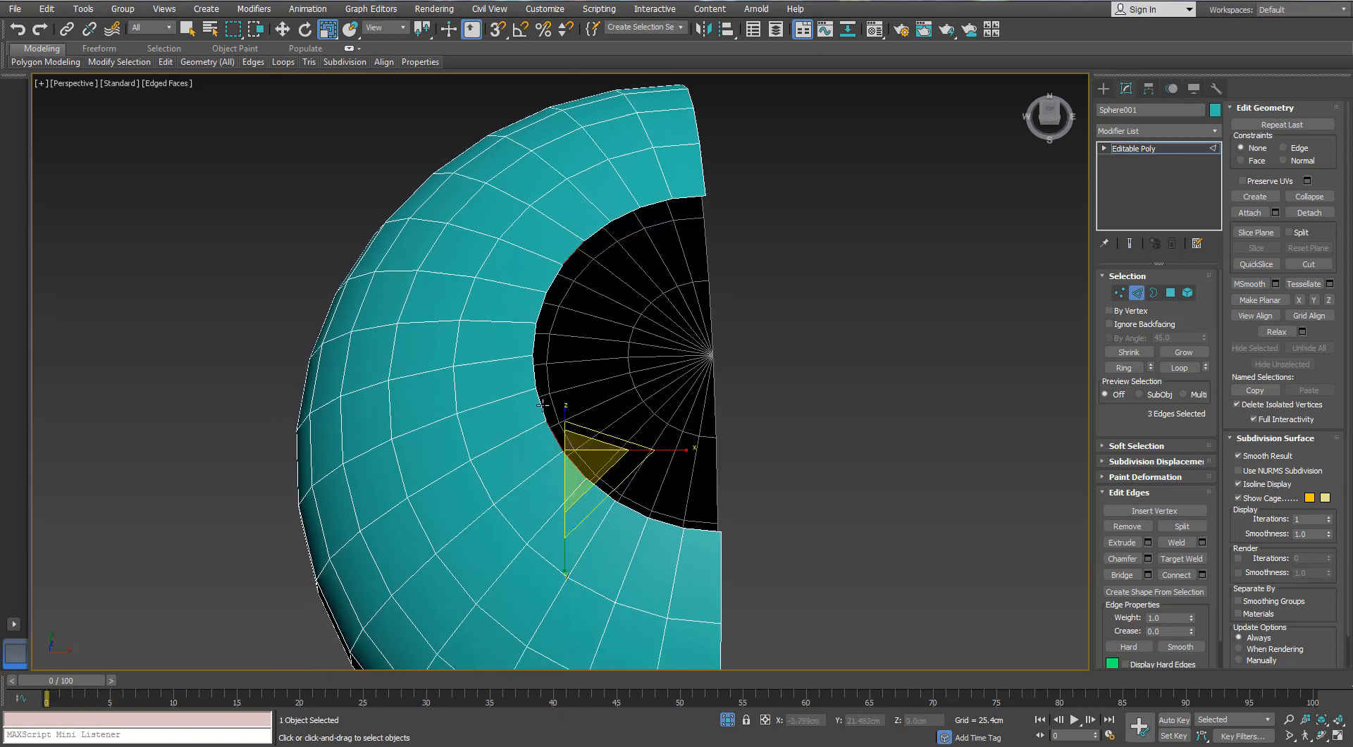
pyautogui.keyDown('ctrl'); pyautogui.click(541, 404); pyautogui.keyUp('ctrl')
pyautogui.keyDown('ctrl'); pyautogui.click(535, 372); pyautogui.keyUp('ctrl')
pyautogui.keyDown('ctrl'); pyautogui.click(535, 339); pyautogui.keyUp('ctrl')
pyautogui.keyDown('ctrl'); pyautogui.click(542, 308); pyautogui.keyUp('ctrl')
pyautogui.keyDown('ctrl'); pyautogui.click(554, 279); pyautogui.keyUp('ctrl')
pyautogui.keyDown('alt'); pyautogui.moveTo(572, 297); pyautogui.dragTo(568, 286, button='middle'); pyautogui.keyUp('alt')
pyautogui.press('w')
pyautogui.keyDown('shift'); pyautogui.moveTo(631, 363); pyautogui.dragTo(788, 362); pyautogui.keyUp('shift')
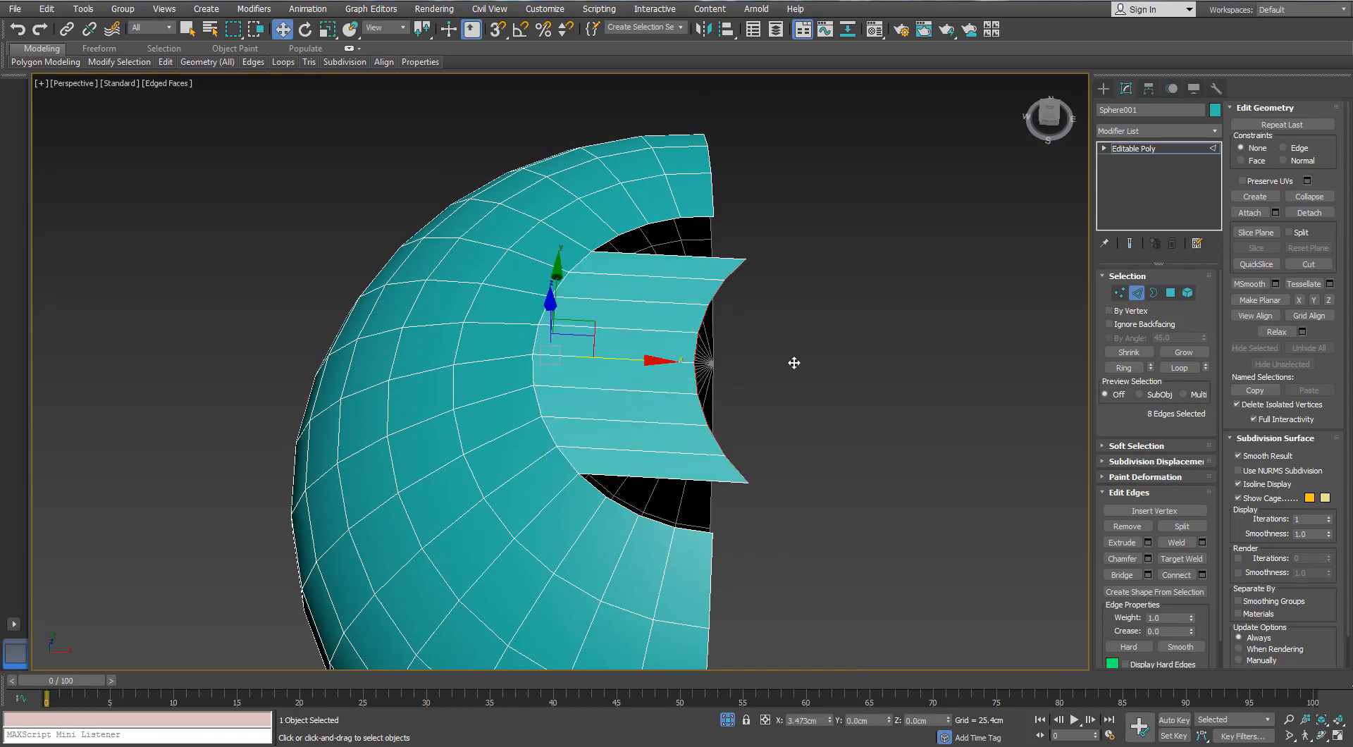
# Flatten the strip's eight end edges into one plane along X
pyautogui.press('r')
pyautogui.click(1299, 300)
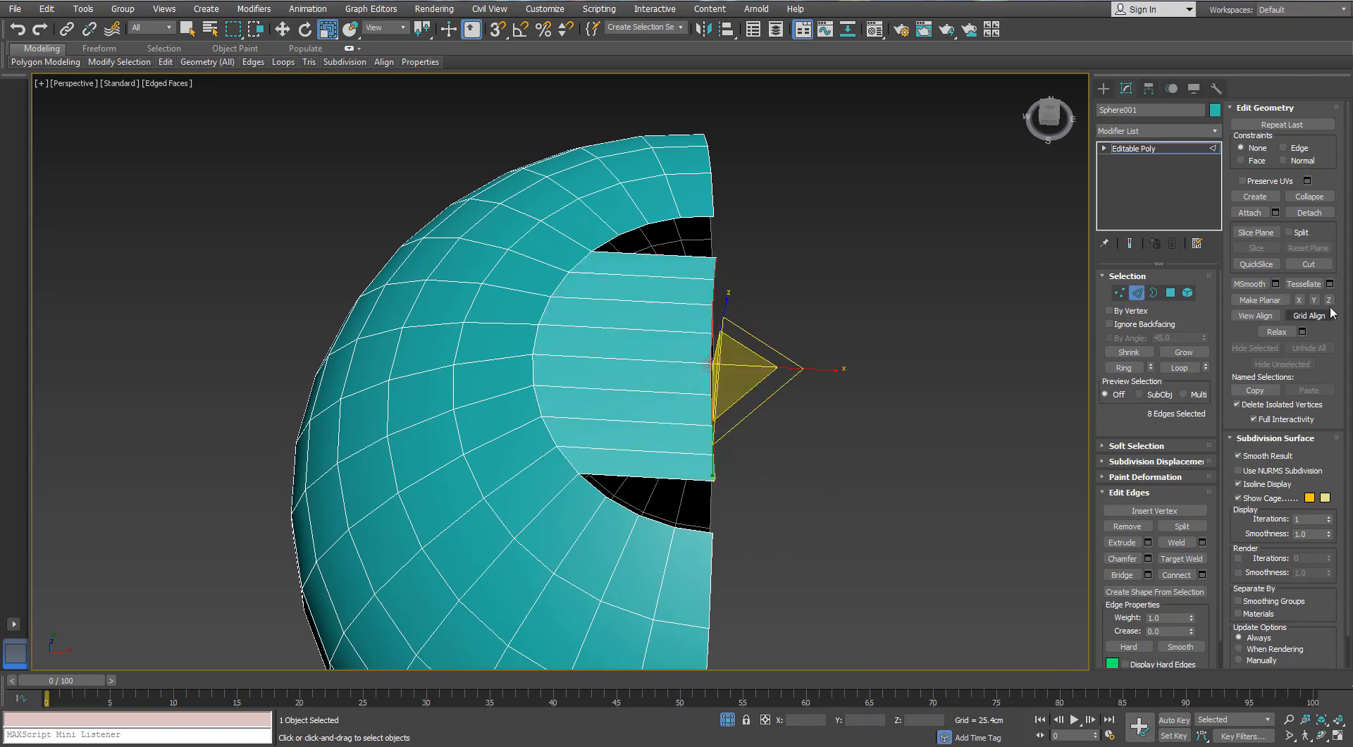
pyautogui.keyDown('alt'); pyautogui.moveTo(747, 310); pyautogui.dragTo(763, 275, button='middle'); pyautogui.keyUp('alt')
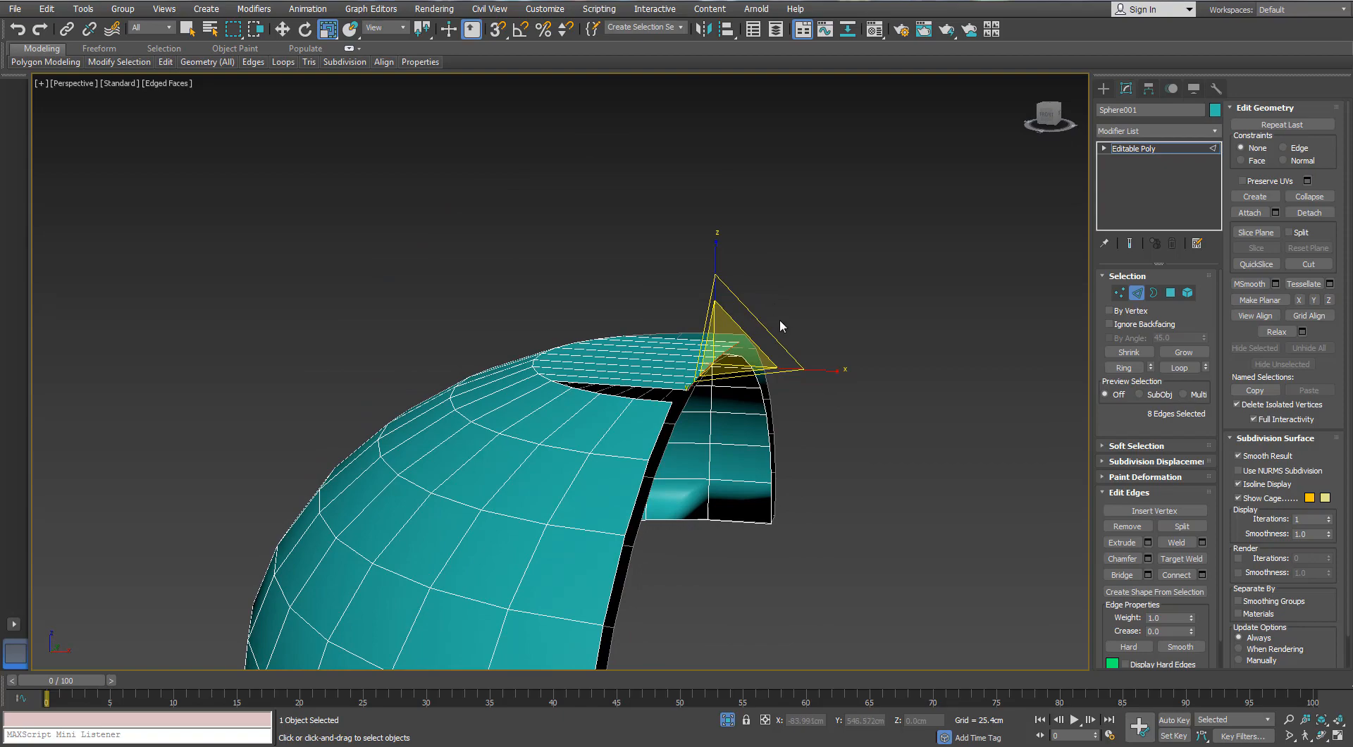
pyautogui.keyDown('alt'); pyautogui.moveTo(733, 429); pyautogui.dragTo(750, 414, button='middle'); pyautogui.keyUp('alt')
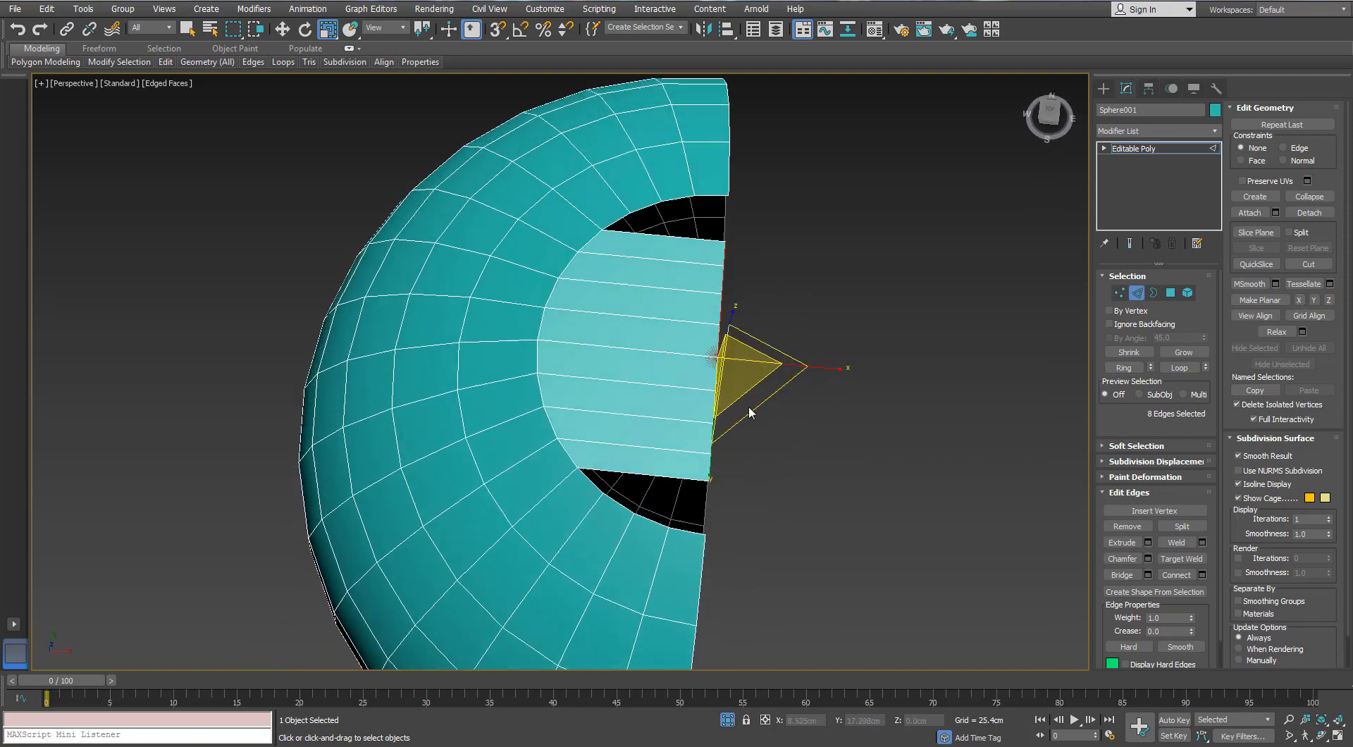
# Raise the strip's end edges slightly in the front view so the strip follows the dome's crown
pyautogui.press('w')
pyautogui.keyDown('alt'); pyautogui.moveTo(799, 371); pyautogui.dragTo(507, 278, button='middle'); pyautogui.keyUp('alt')
pyautogui.keyDown('alt'); pyautogui.moveTo(634, 301); pyautogui.dragTo(725, 357, button='middle'); pyautogui.keyUp('alt')
pyautogui.press('f')
pyautogui.moveTo(664, 279); pyautogui.dragTo(583, 570, button='middle')
pyautogui.scroll(12, 552, 359)
pyautogui.keyDown('shift'); pyautogui.moveTo(579, 411); pyautogui.dragTo(575, 392); pyautogui.keyUp('shift')
pyautogui.press('p')
pyautogui.press('z')
# Connect the strip's edge ring with one segment and slide 12, and connect the ring beside the cut edge again
pyautogui.keyDown('alt'); pyautogui.moveTo(663, 423); pyautogui.dragTo(848, 358, button='middle'); pyautogui.keyUp('alt')
pyautogui.scroll(-8, 667, 375)
pyautogui.scroll(4, 722, 378)
pyautogui.click(709, 424)
pyautogui.hotkey('alt', 'r')
pyautogui.keyDown('alt'); pyautogui.moveTo(709, 423); pyautogui.dragTo(754, 391, button='middle'); pyautogui.keyUp('alt')
pyautogui.hotkey('ctrl', 'shift', 'e')
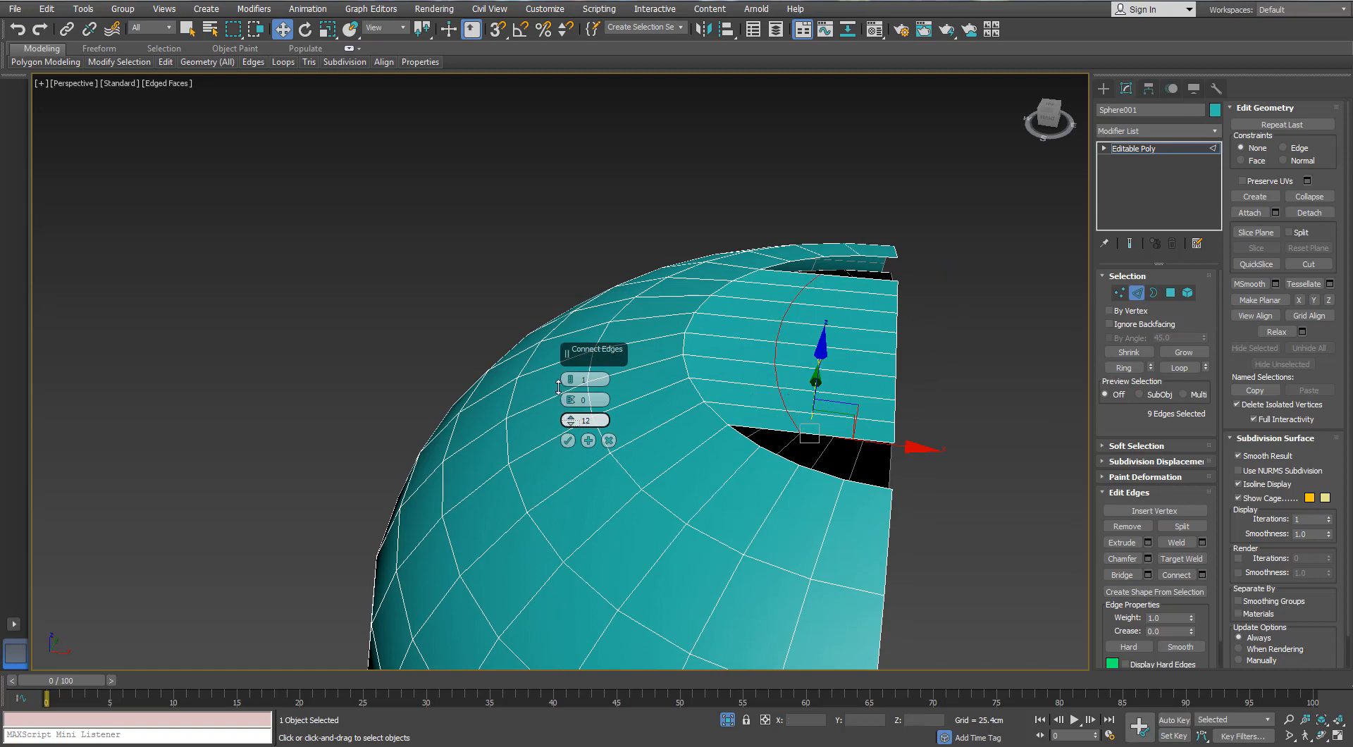
pyautogui.click(567, 441)
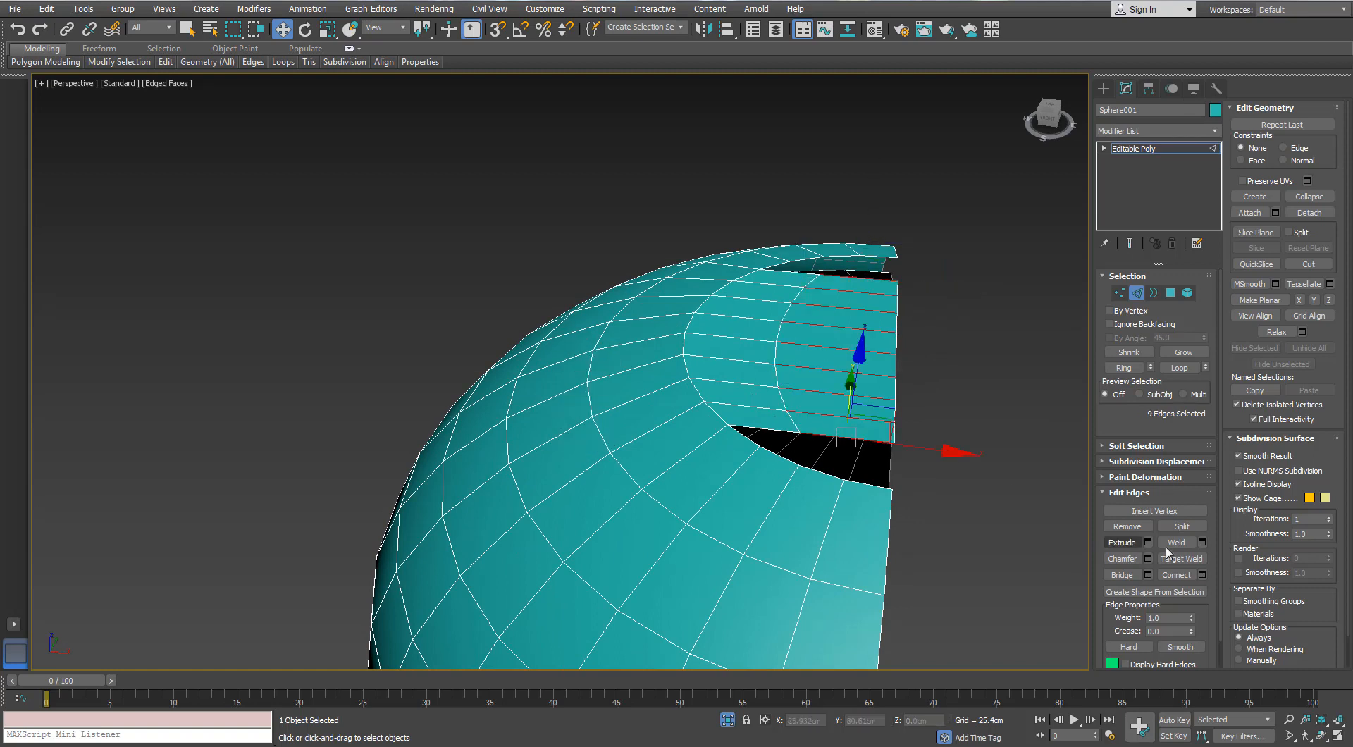
pyautogui.click(1202, 575)
pyautogui.click(567, 440)
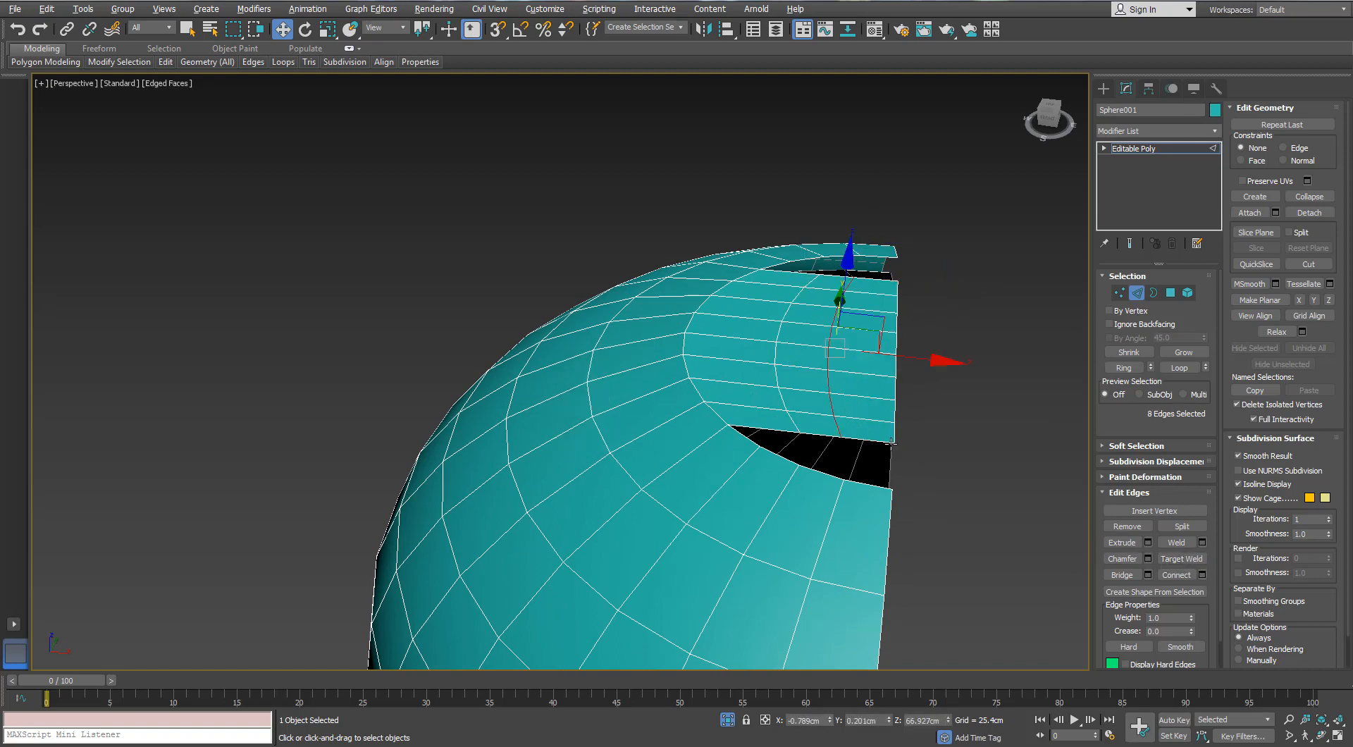
# Bridge the strip's side edges to the dome rim at both ends beside the cut edge
pyautogui.click(868, 484)
pyautogui.click(1118, 573)
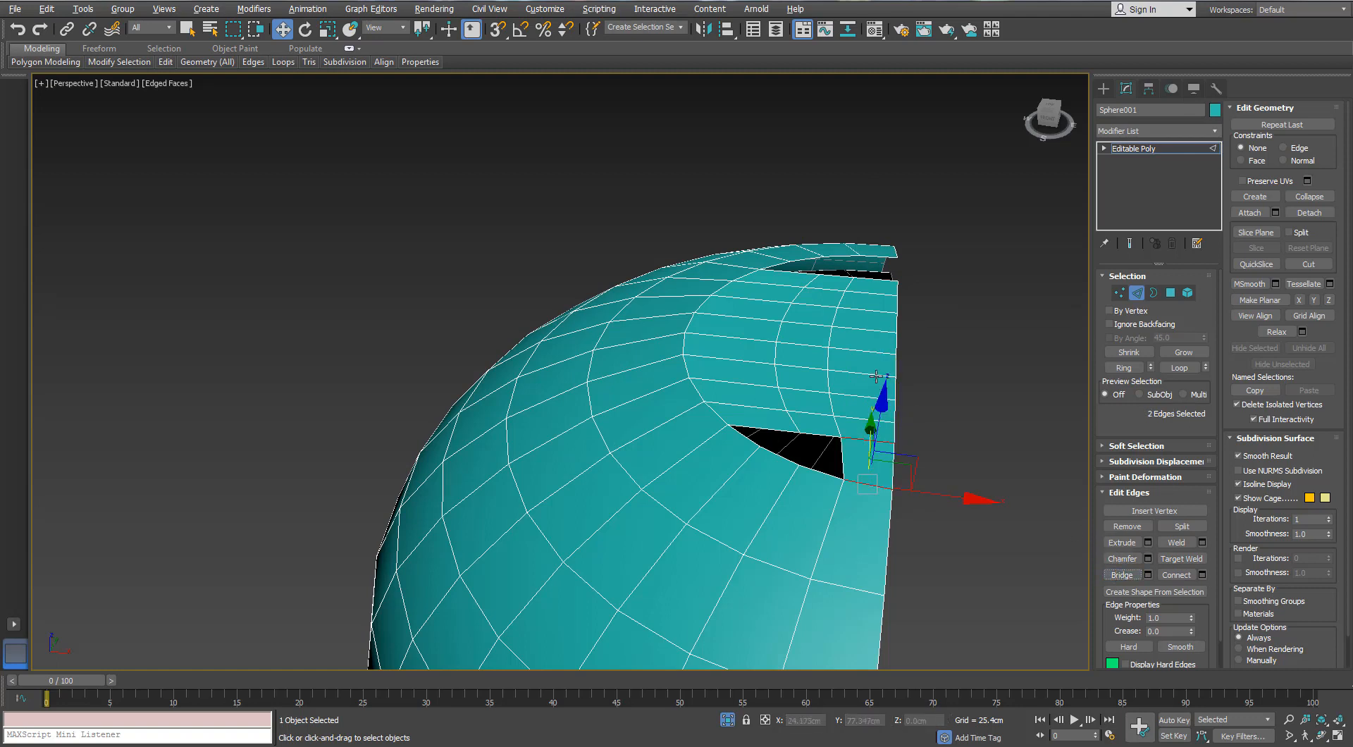
pyautogui.click(892, 277)
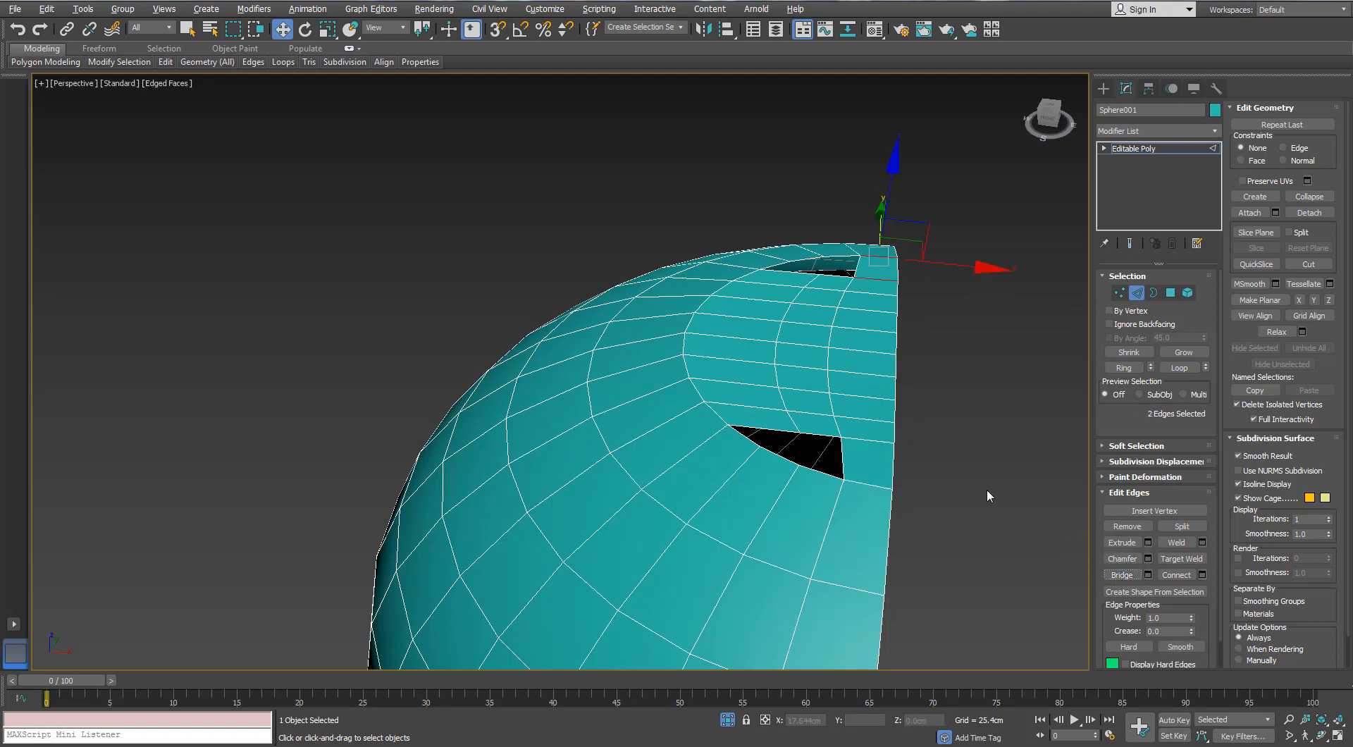
# Cap the borders of the two remaining holes on either side of the strip
pyautogui.click(1153, 292)
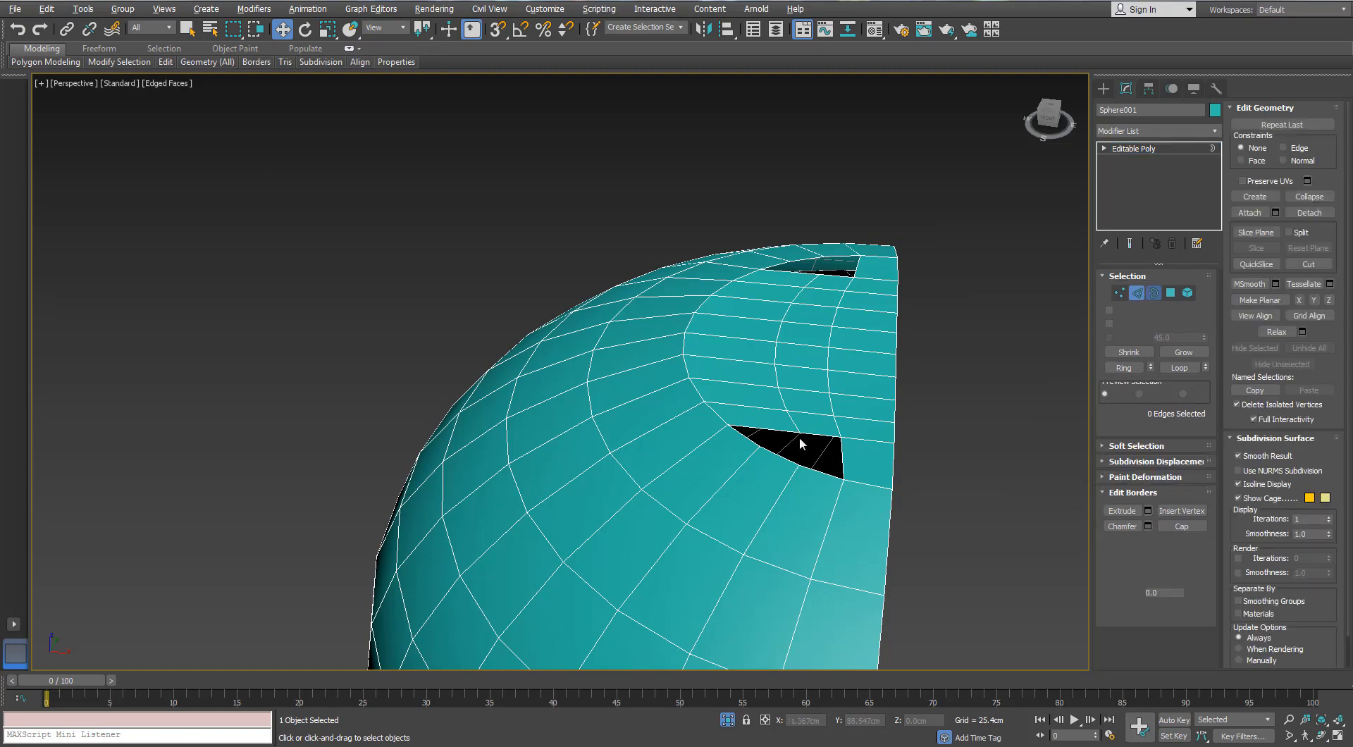
pyautogui.click(799, 435)
pyautogui.keyDown('ctrl'); pyautogui.click(851, 255); pyautogui.keyUp('ctrl')
pyautogui.click(1163, 526)
# Connect the facing vertex pairs across both capped holes with new edges
pyautogui.moveTo(732, 363)
pyautogui.keyDown('alt'); pyautogui.mouseDown(button='middle')
pyautogui.moveTo(789, 367)
pyautogui.moveTo(743, 375)
pyautogui.mouseUp(button='middle'); pyautogui.keyUp('alt')
pyautogui.click(1119, 292)
pyautogui.moveTo(797, 445); pyautogui.dragTo(830, 497)
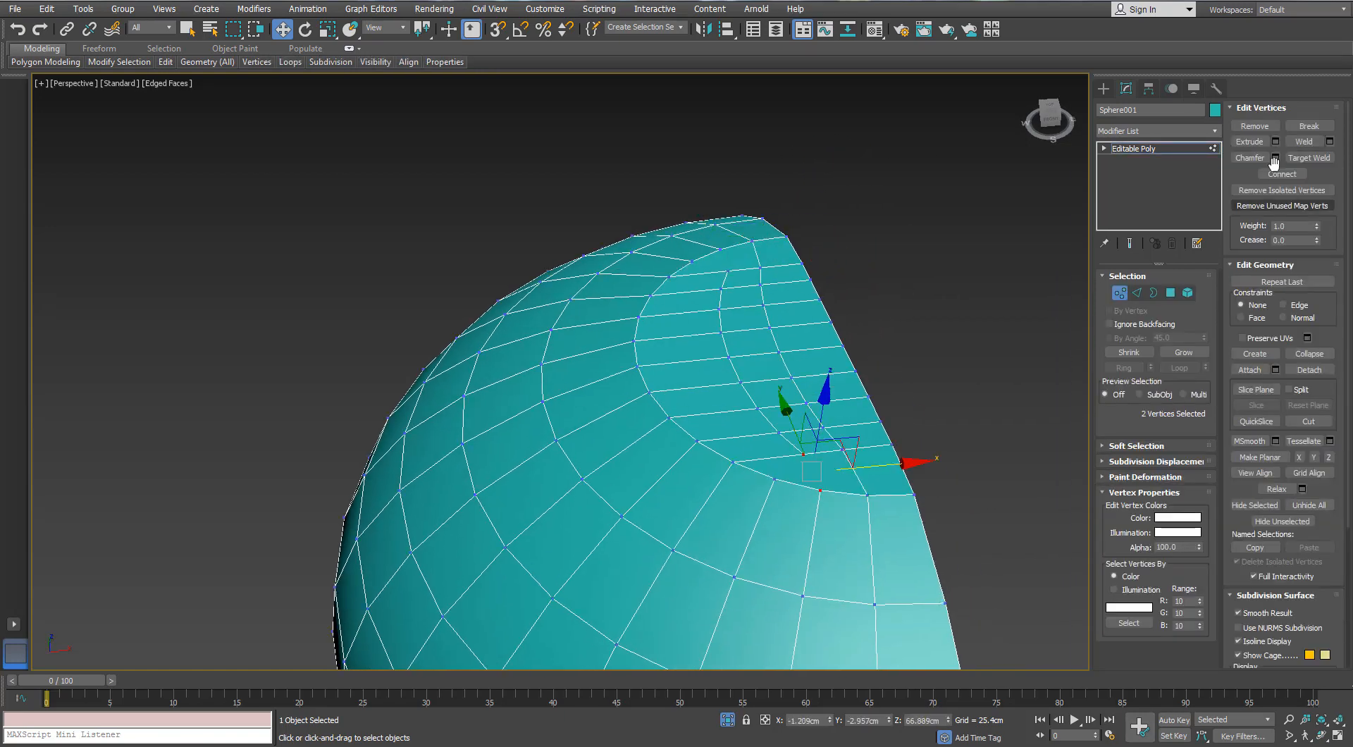
pyautogui.moveTo(739, 278); pyautogui.dragTo(713, 241)
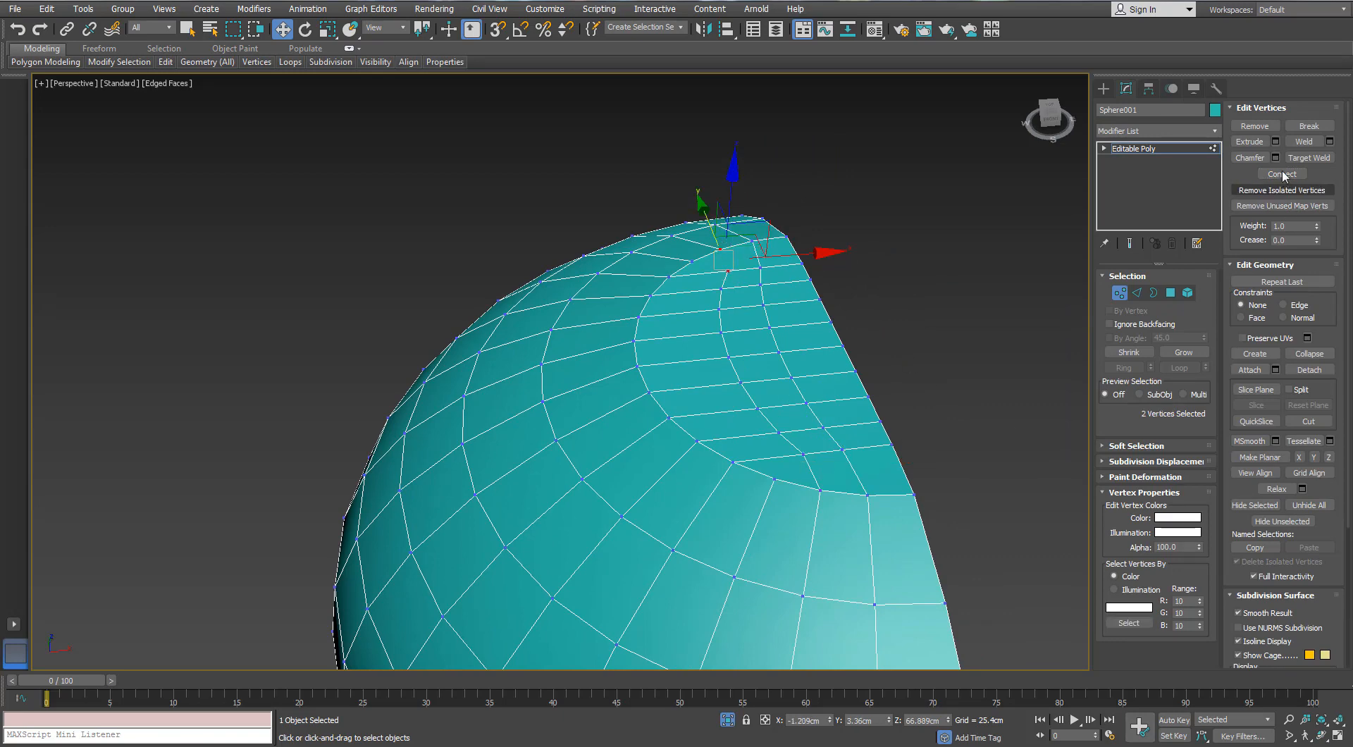
pyautogui.keyDown('alt'); pyautogui.moveTo(739, 344); pyautogui.dragTo(655, 338, button='middle'); pyautogui.keyUp('alt')
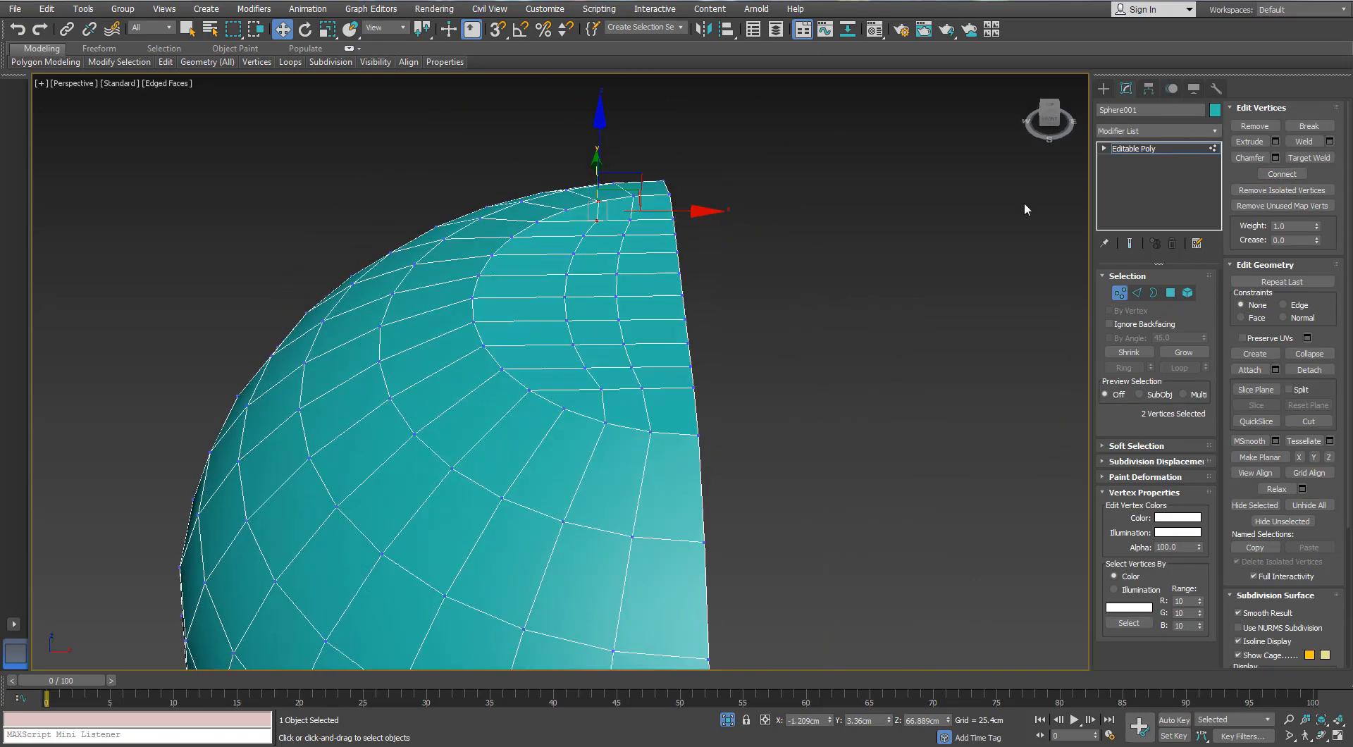
# Change the half dome's object colour to blue
pyautogui.click(877, 329)
pyautogui.click(906, 429)
pyautogui.click(732, 261)
pyautogui.keyDown('alt'); pyautogui.moveTo(733, 260); pyautogui.dragTo(857, 236, button='middle'); pyautogui.keyUp('alt')
pyautogui.scroll(2, 715, 215)
pyautogui.press('4')
pyautogui.click(1136, 292)
pyautogui.click(627, 411)
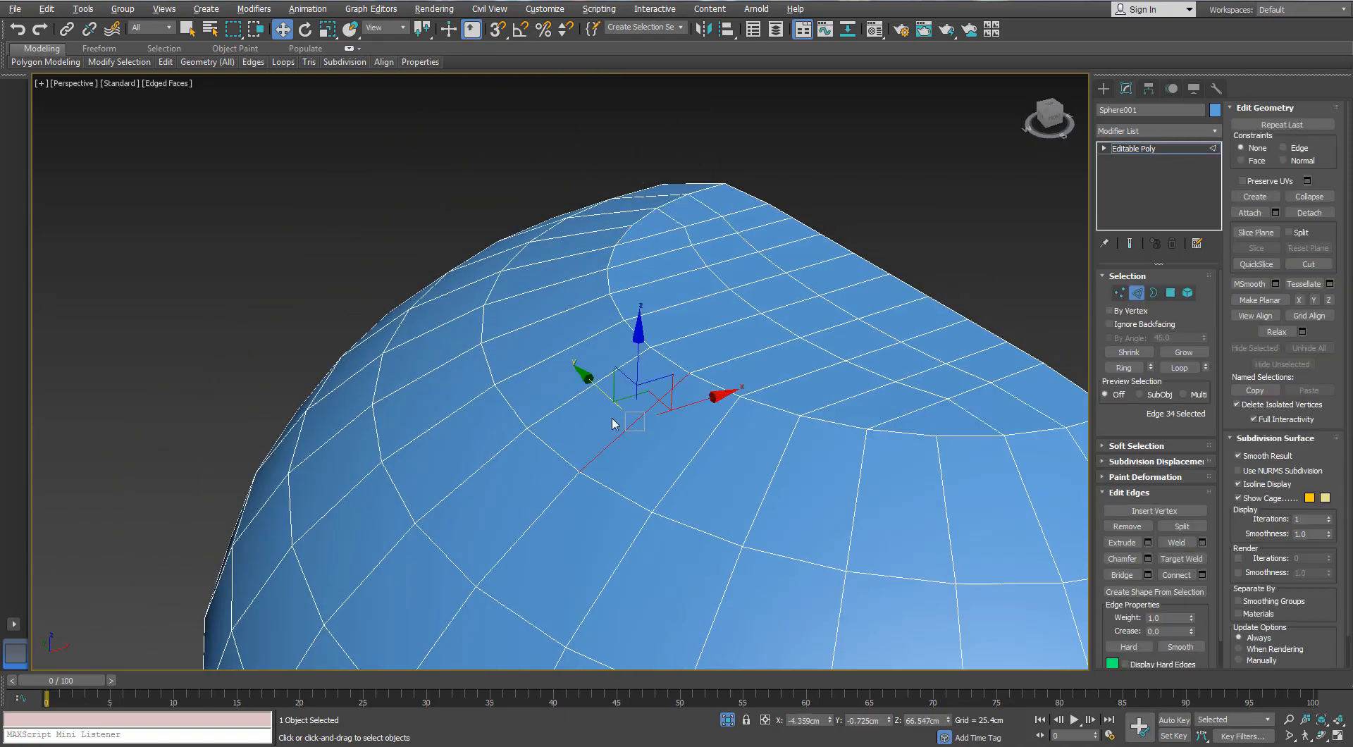
pyautogui.keyDown('alt'); pyautogui.moveTo(618, 422); pyautogui.dragTo(685, 417, button='middle'); pyautogui.keyUp('alt')
pyautogui.keyDown('ctrl'); pyautogui.doubleClick(547, 406); pyautogui.keyUp('ctrl')
pyautogui.moveTo(550, 355); pyautogui.dragTo(553, 296, button='middle')
pyautogui.scroll(-2, 553, 289)
pyautogui.keyDown('alt'); pyautogui.moveTo(553, 289); pyautogui.dragTo(501, 341, button='middle'); pyautogui.keyUp('alt')
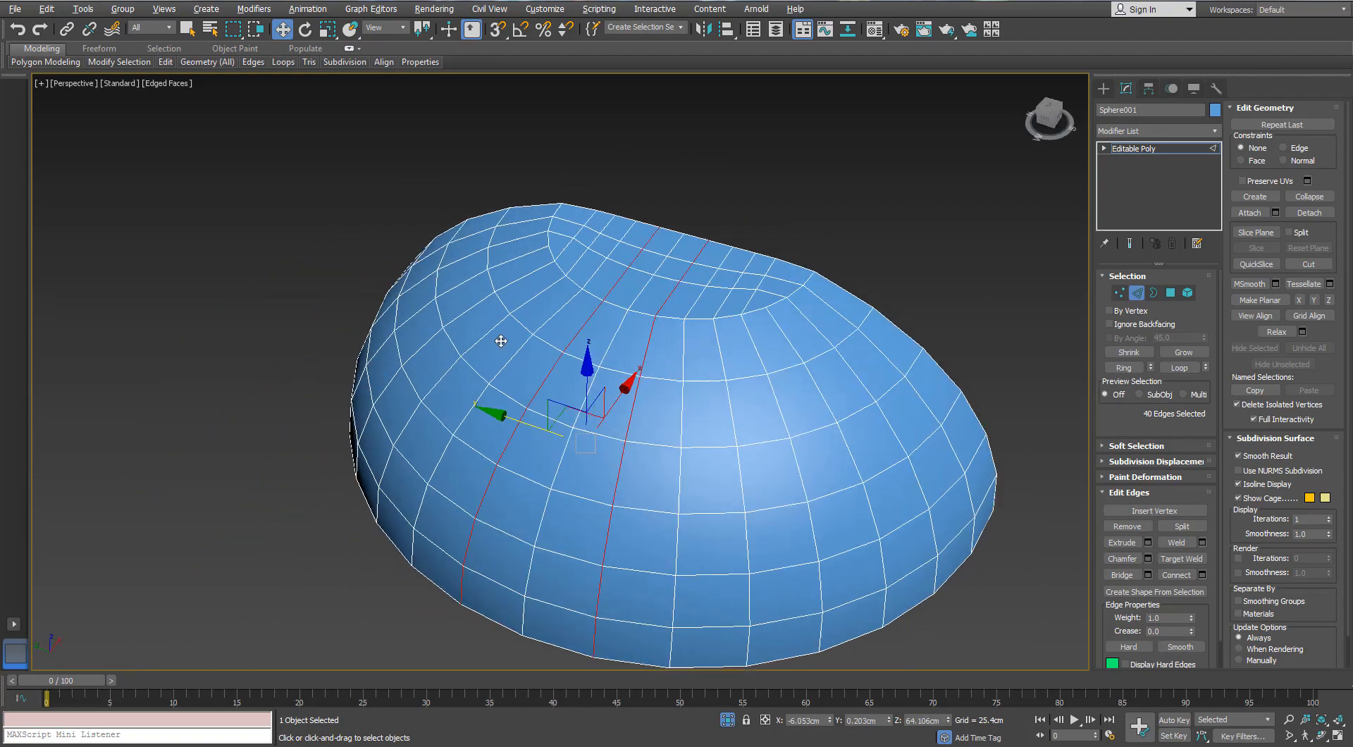
pyautogui.scroll(3, 580, 352)
pyautogui.moveTo(632, 393); pyautogui.dragTo(619, 366, button='middle')
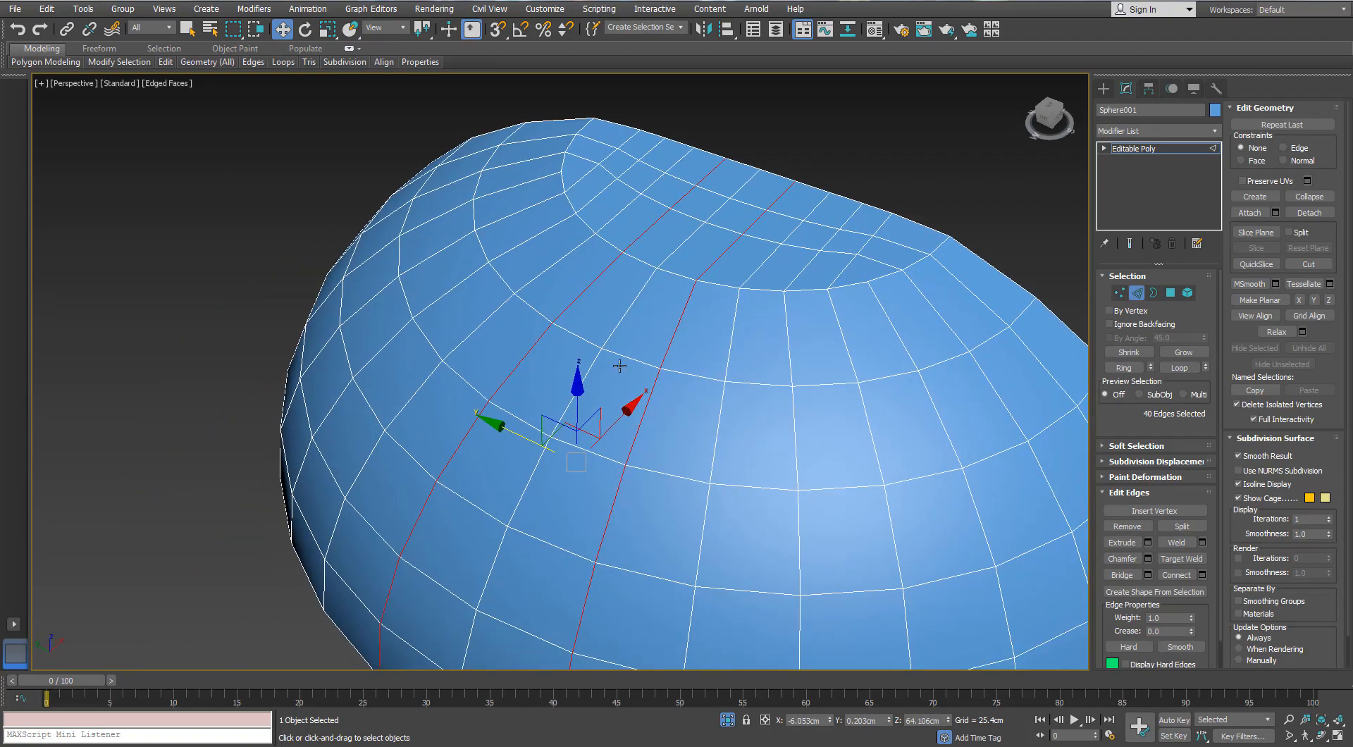
# Remove two parallel four-edge runs that cross the crown's rim, one on each side of the dome's middle edge line
pyautogui.click(651, 398)
pyautogui.keyDown('ctrl'); pyautogui.click(678, 324); pyautogui.keyUp('ctrl')
pyautogui.click(748, 228)
pyautogui.click(635, 434)
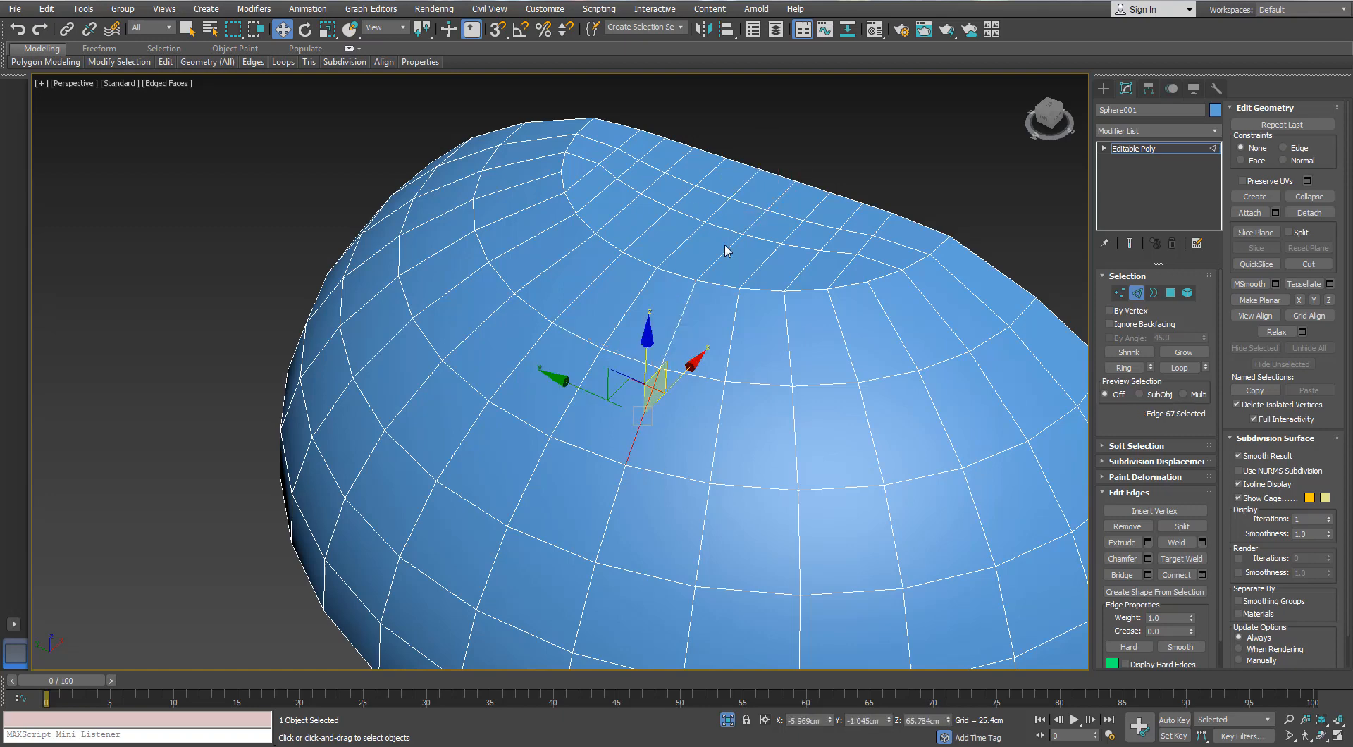
pyautogui.click(654, 454)
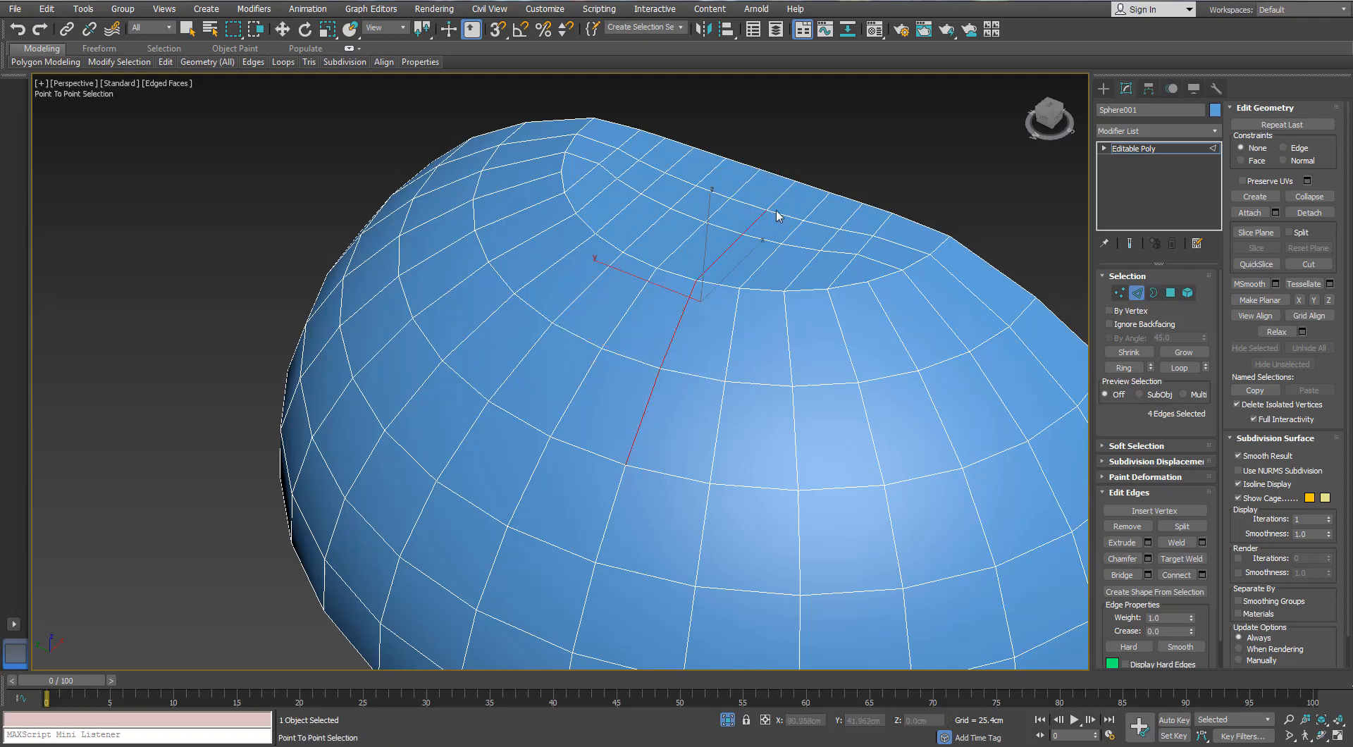
pyautogui.press('w')
pyautogui.keyDown('ctrl'); pyautogui.click(500, 382); pyautogui.keyUp('ctrl')
pyautogui.rightClick(607, 244)
pyautogui.hotkey('ctrl', 'BackSpace')
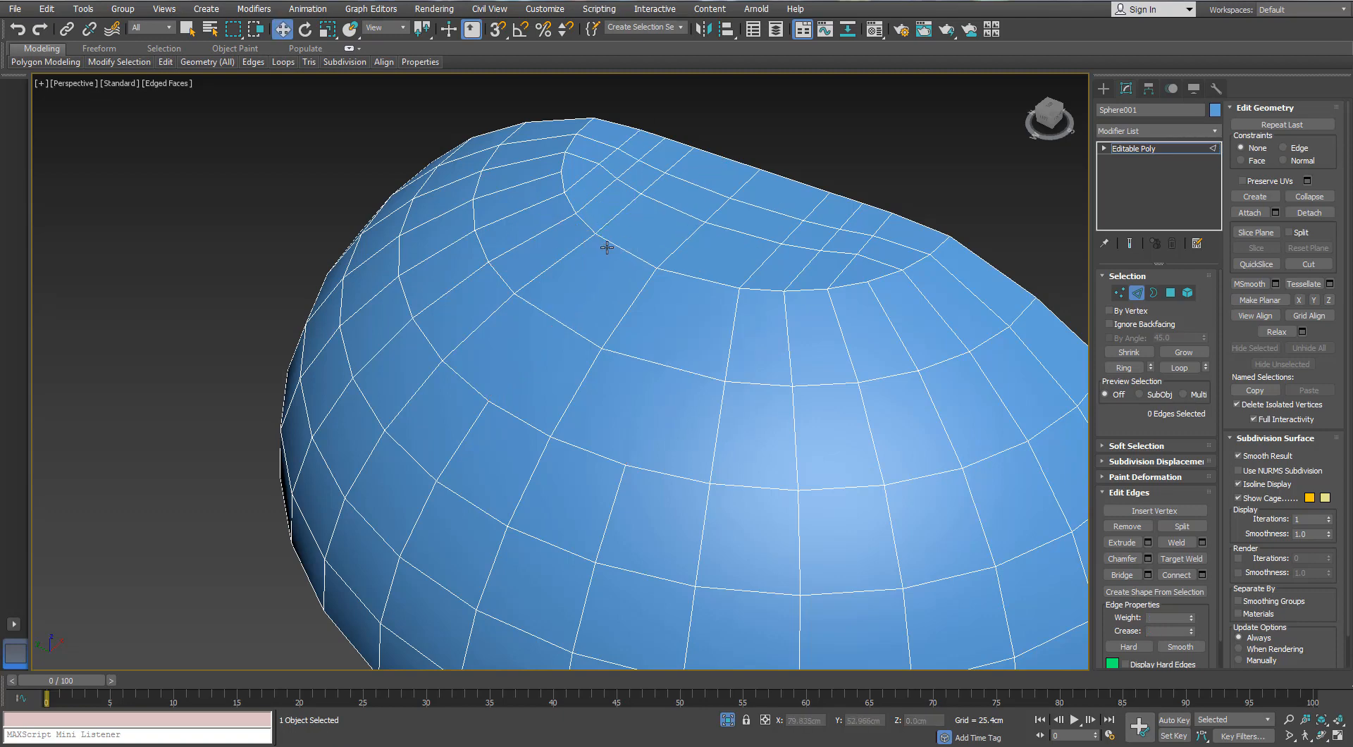
# Select the four enlarged polygons that meet at the middle of the crown's rim
pyautogui.moveTo(604, 276)
pyautogui.keyDown('alt'); pyautogui.mouseDown(button='middle')
pyautogui.moveTo(613, 265)
pyautogui.moveTo(594, 286)
pyautogui.mouseUp(button='middle'); pyautogui.keyUp('alt')
pyautogui.click(1170, 293)
pyautogui.click(595, 290)
pyautogui.keyDown('ctrl'); pyautogui.click(557, 359); pyautogui.keyUp('ctrl')
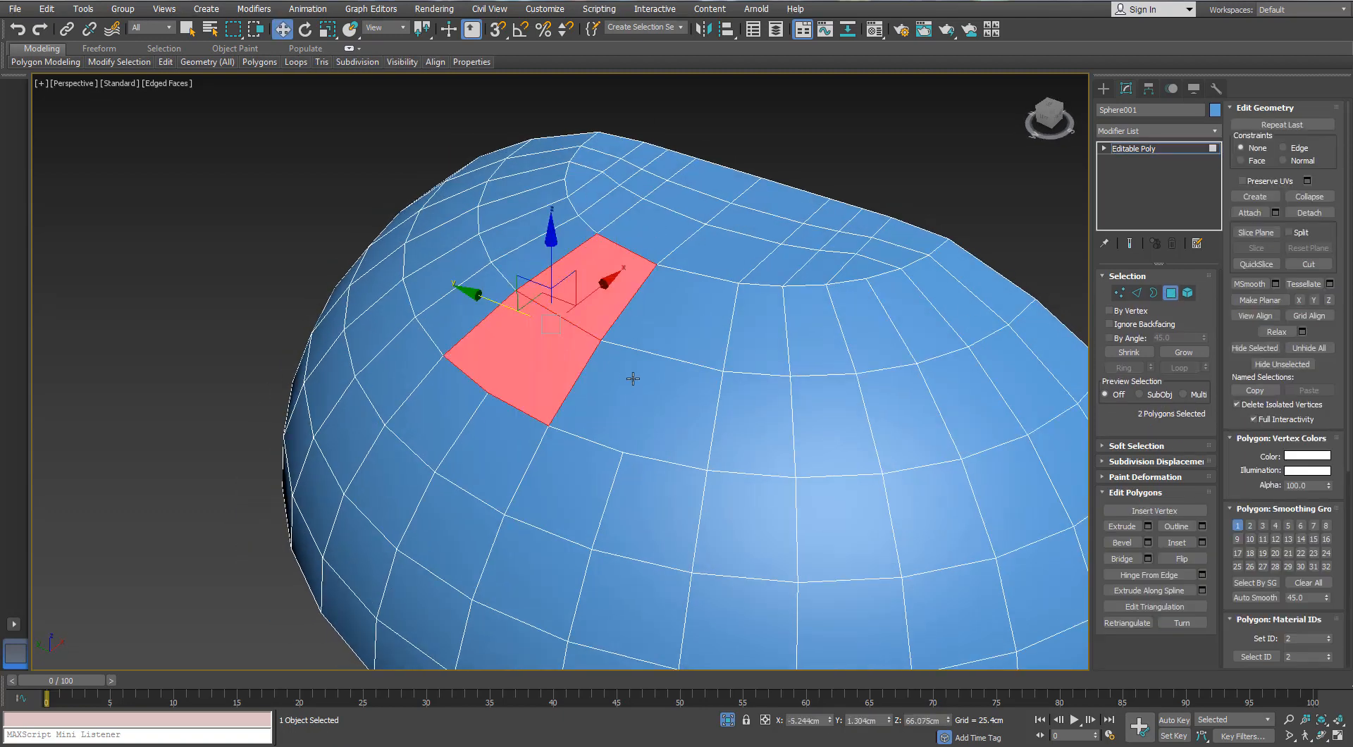
pyautogui.keyDown('ctrl'); pyautogui.click(632, 378); pyautogui.keyUp('ctrl')
pyautogui.keyDown('ctrl'); pyautogui.click(670, 322); pyautogui.keyUp('ctrl')
pyautogui.scroll(-4, 669, 322)
pyautogui.moveTo(670, 322)
pyautogui.keyDown('alt'); pyautogui.mouseDown(button='middle')
pyautogui.moveTo(609, 284)
pyautogui.moveTo(694, 322)
pyautogui.mouseUp(button='middle'); pyautogui.keyUp('alt')
pyautogui.click(645, 297)
pyautogui.keyDown('ctrl'); pyautogui.click(666, 329); pyautogui.keyUp('ctrl')
pyautogui.keyDown('ctrl'); pyautogui.click(704, 302); pyautogui.keyUp('ctrl')
pyautogui.keyDown('ctrl'); pyautogui.click(679, 276); pyautogui.keyUp('ctrl')
pyautogui.scroll(4, 685, 270)
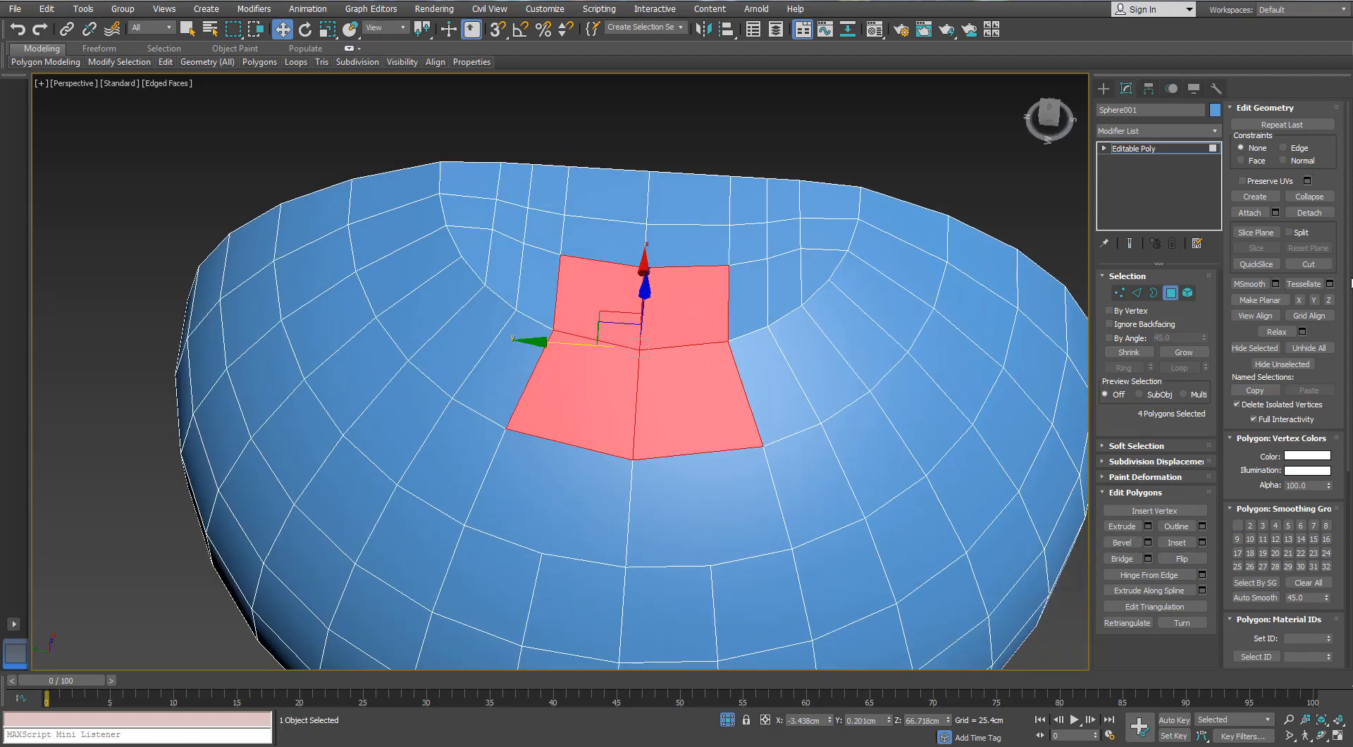
# Scale the two outer corner vertices of the four-polygon patch closer together
pyautogui.press('1')
pyautogui.click(764, 443)
pyautogui.keyDown('ctrl'); pyautogui.click(508, 430); pyautogui.keyUp('ctrl')
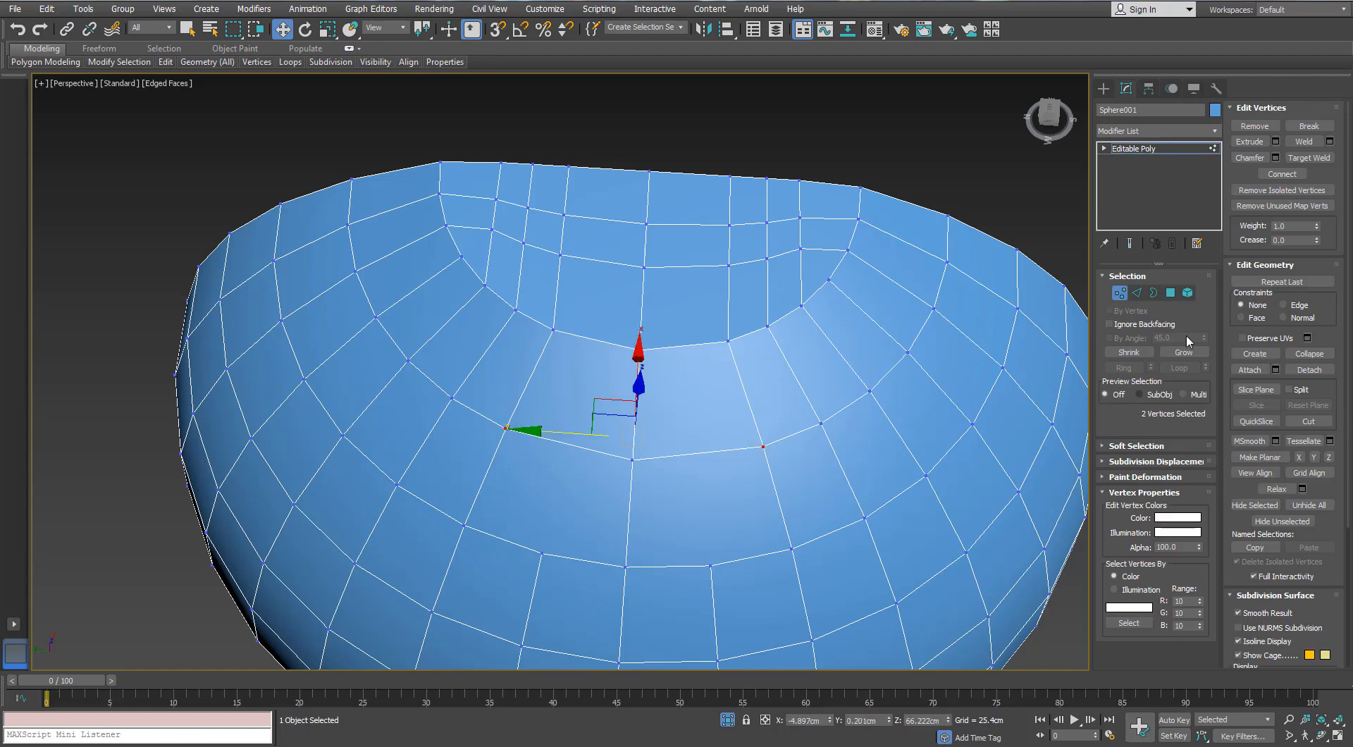
pyautogui.press('r')
pyautogui.moveTo(755, 444); pyautogui.dragTo(726, 443)
# Slide the patch's three outer vertices inward along their edges using the Edge constraint
pyautogui.keyDown('alt'); pyautogui.moveTo(726, 442); pyautogui.dragTo(621, 409, button='middle'); pyautogui.keyUp('alt')
pyautogui.press('w')
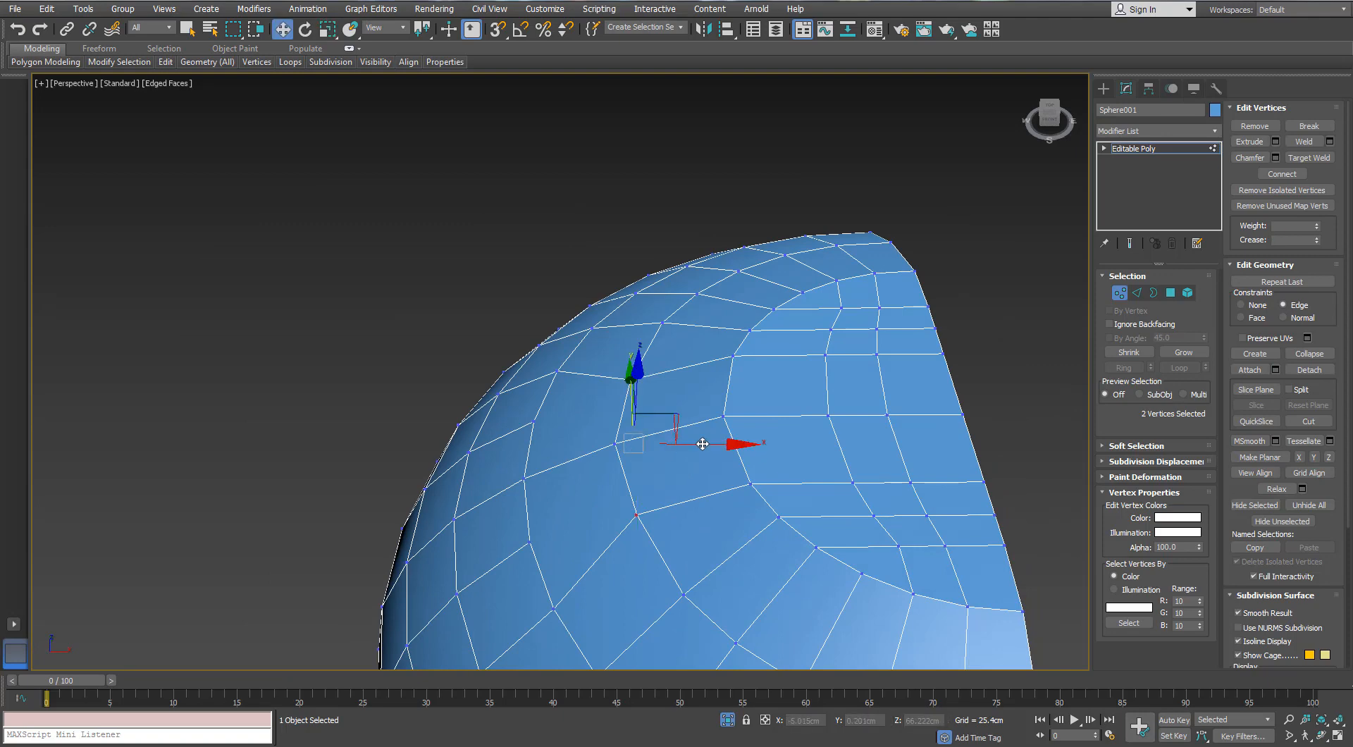
pyautogui.moveTo(700, 443); pyautogui.dragTo(706, 439)
pyautogui.hotkey('ctrl', 'z')
pyautogui.keyDown('ctrl'); pyautogui.click(616, 442); pyautogui.keyUp('ctrl')
pyautogui.keyDown('alt'); pyautogui.moveTo(670, 462); pyautogui.dragTo(874, 360, button='middle'); pyautogui.keyUp('alt')
pyautogui.click(622, 365)
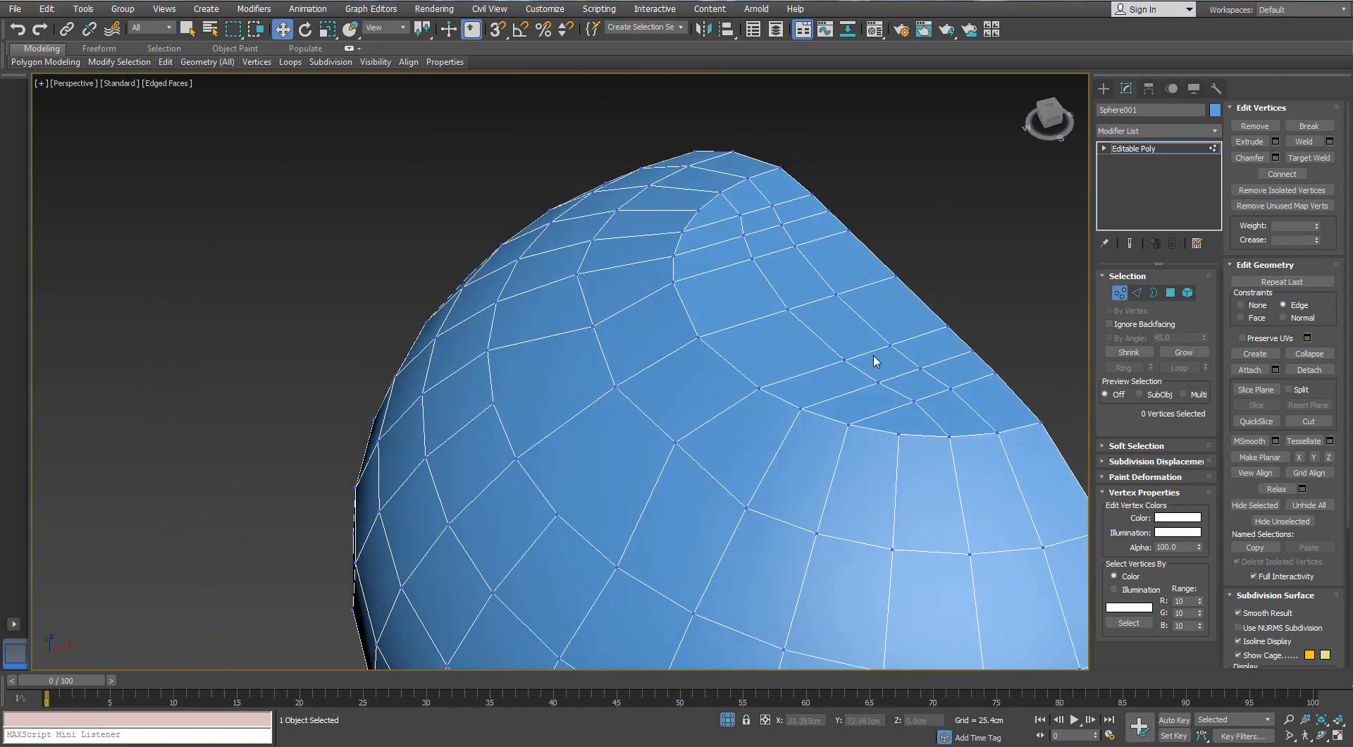
# Inset the four selected patch polygons as one group
pyautogui.click(1171, 292)
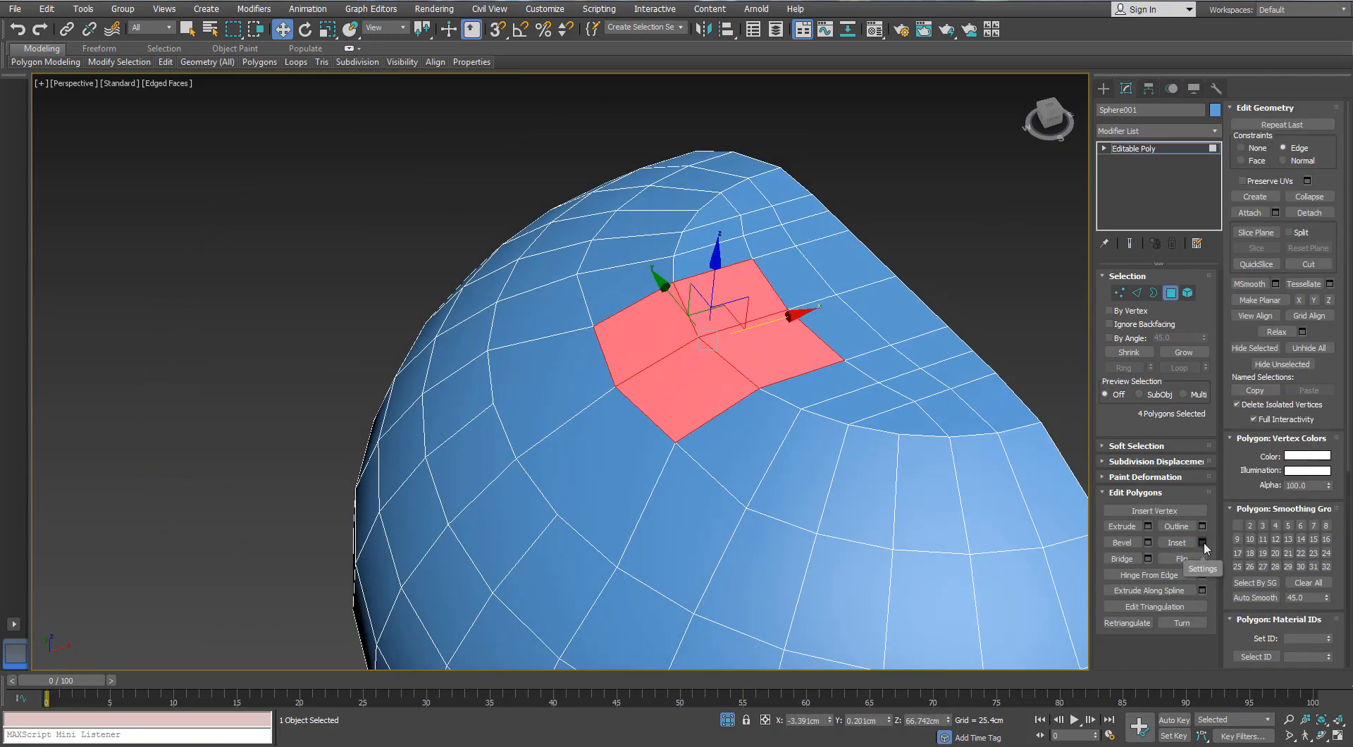
pyautogui.click(1202, 542)
pyautogui.keyDown('alt'); pyautogui.moveTo(733, 303); pyautogui.dragTo(737, 343, button='middle'); pyautogui.keyUp('alt')
pyautogui.click(568, 420)
# Move the three middle-row vertices of the inset patch slightly along X toward the dome's cut edge
pyautogui.keyDown('alt'); pyautogui.moveTo(578, 413); pyautogui.dragTo(749, 349, button='middle'); pyautogui.keyUp('alt')
pyautogui.scroll(3, 749, 348)
pyautogui.click(1119, 292)
pyautogui.click(809, 418)
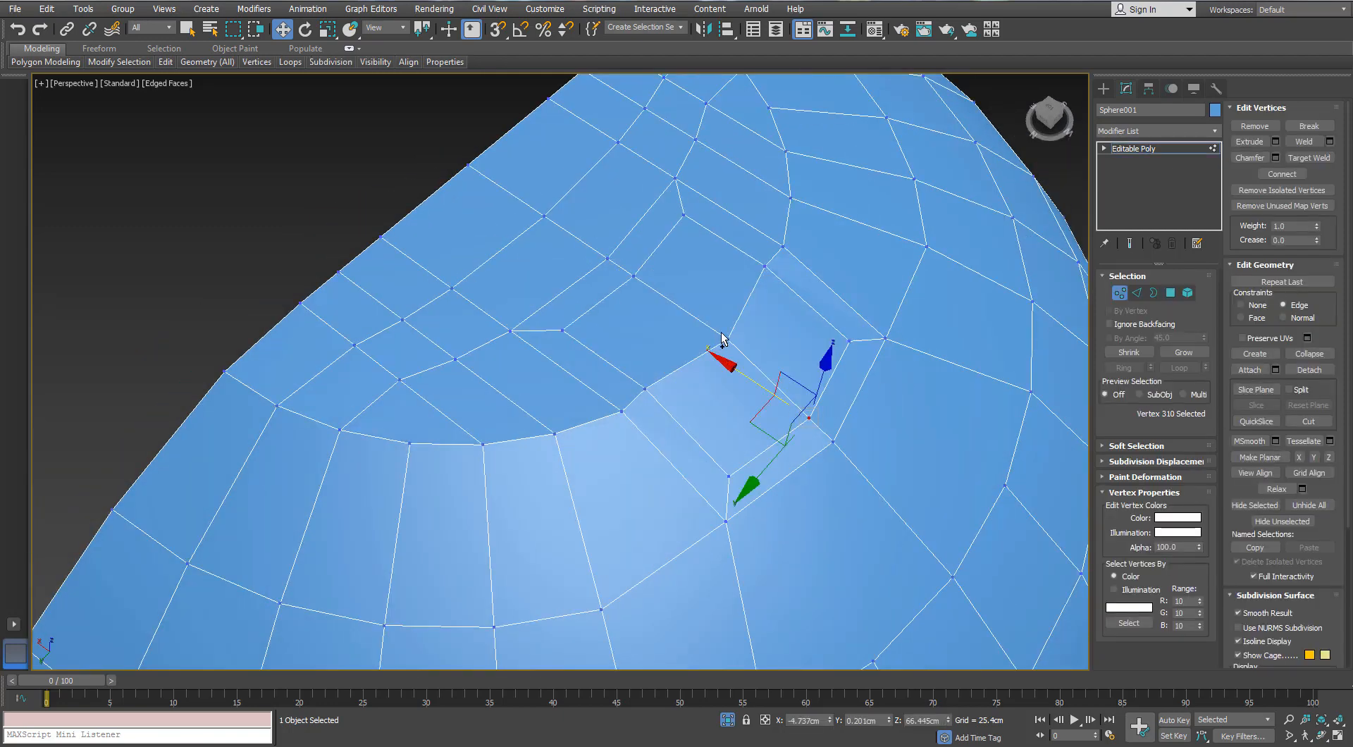
pyautogui.keyDown('ctrl'); pyautogui.click(727, 339); pyautogui.keyUp('ctrl')
pyautogui.keyDown('ctrl'); pyautogui.click(634, 276); pyautogui.keyUp('ctrl')
pyautogui.moveTo(650, 299); pyautogui.dragTo(644, 294)
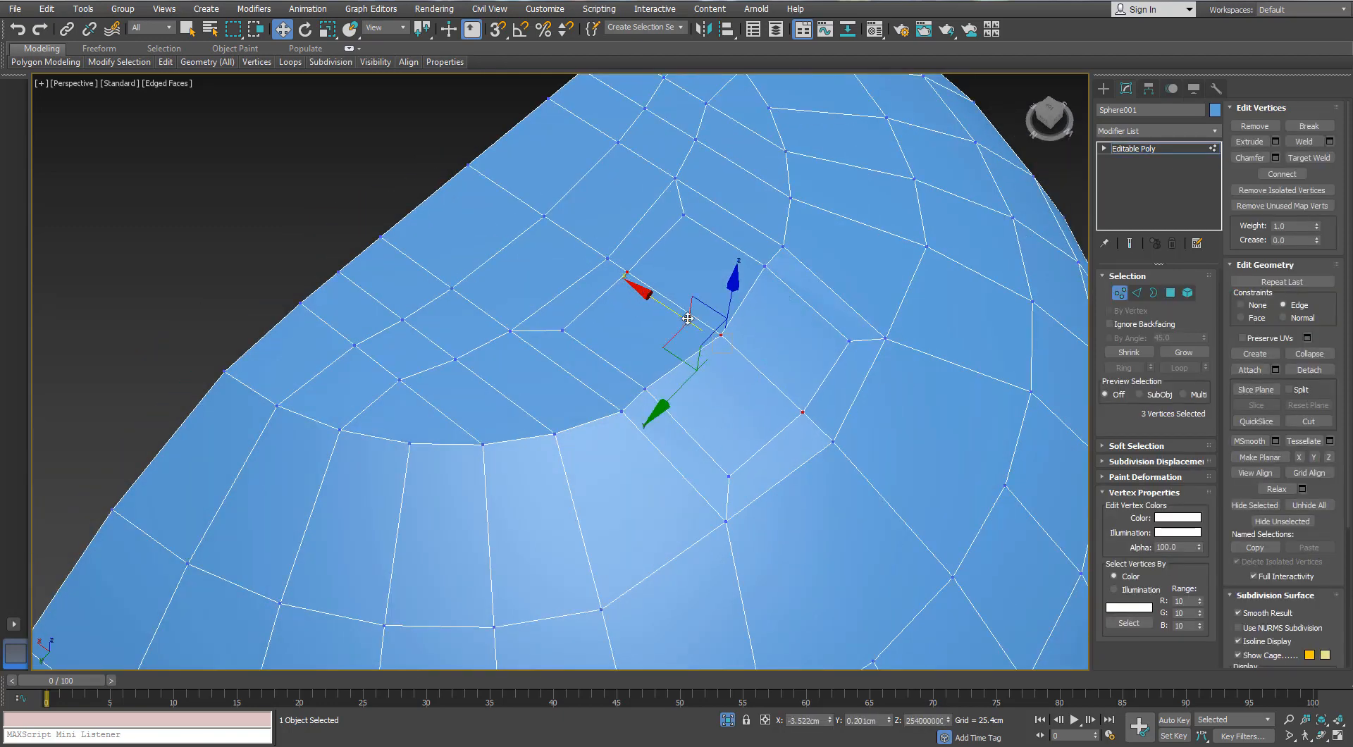
pyautogui.moveTo(801, 369)
pyautogui.keyDown('alt'); pyautogui.mouseDown(button='middle')
pyautogui.moveTo(828, 376)
pyautogui.moveTo(788, 373)
pyautogui.mouseUp(button='middle'); pyautogui.keyUp('alt')
pyautogui.click(1169, 292)
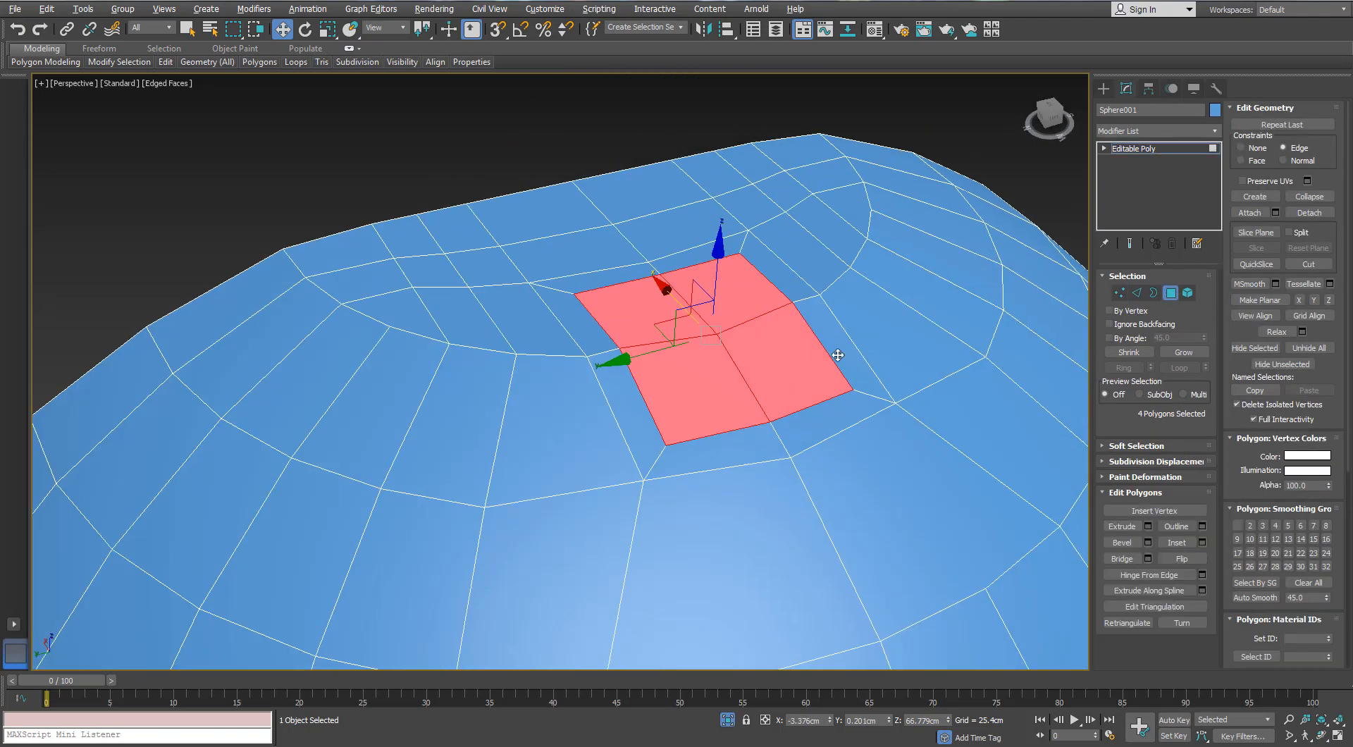
pyautogui.click(1202, 542)
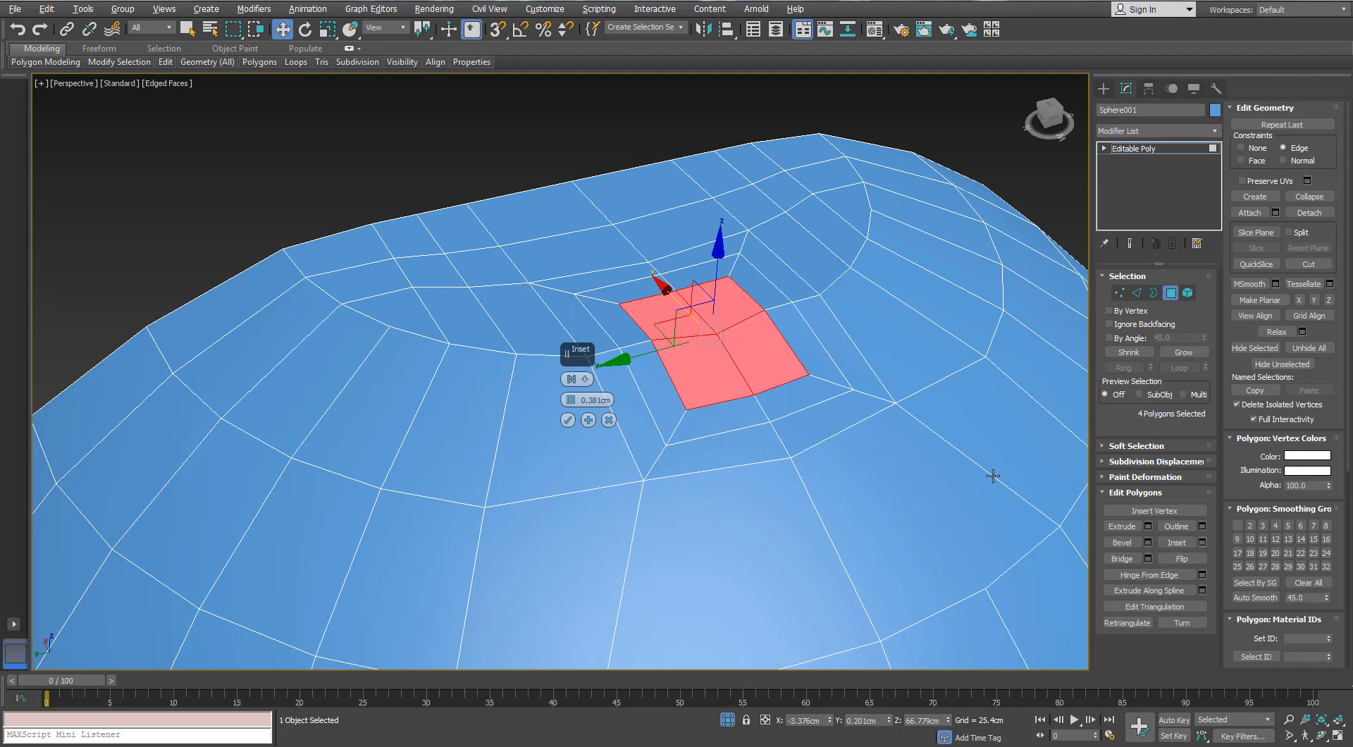
pyautogui.moveTo(577, 402); pyautogui.dragTo(572, 398)
pyautogui.scroll(-5, 894, 384)
pyautogui.keyDown('alt'); pyautogui.moveTo(894, 384); pyautogui.dragTo(756, 413, button='middle'); pyautogui.keyUp('alt')
pyautogui.scroll(-6, 813, 363)
pyautogui.scroll(6, 779, 374)
pyautogui.click(610, 415)
pyautogui.scroll(7, 757, 413)
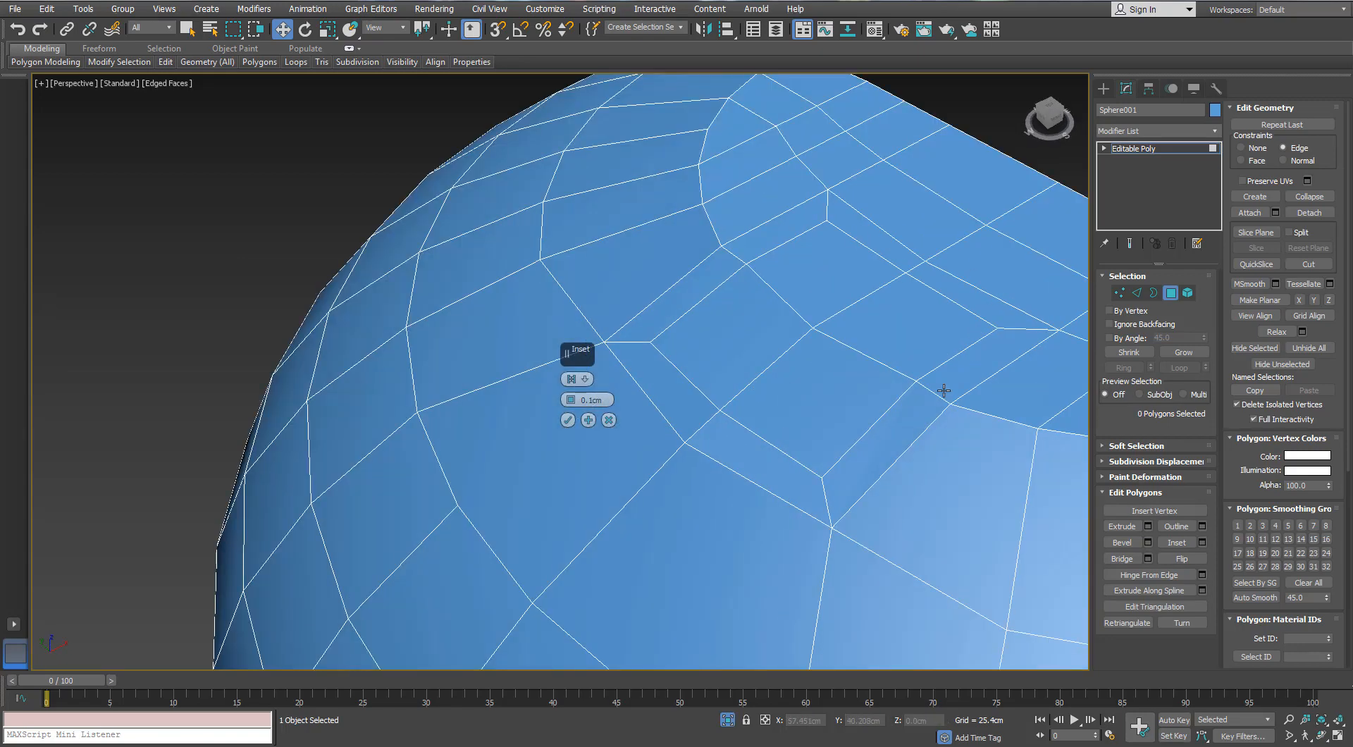
# Undo the patch's inset and the recent vertex edits, back to the plain four-polygon patch
pyautogui.click(1120, 293)
pyautogui.scroll(5, 797, 338)
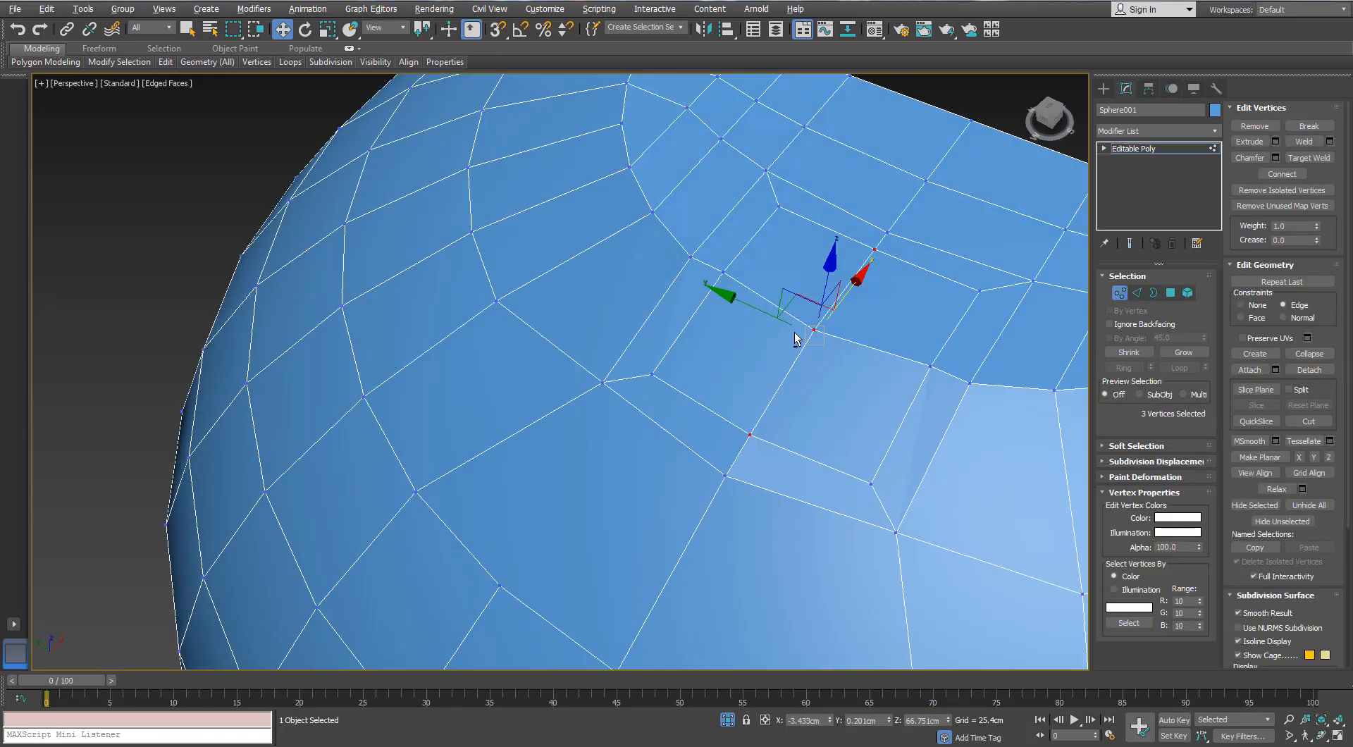
pyautogui.hotkey('ctrl', 'z')
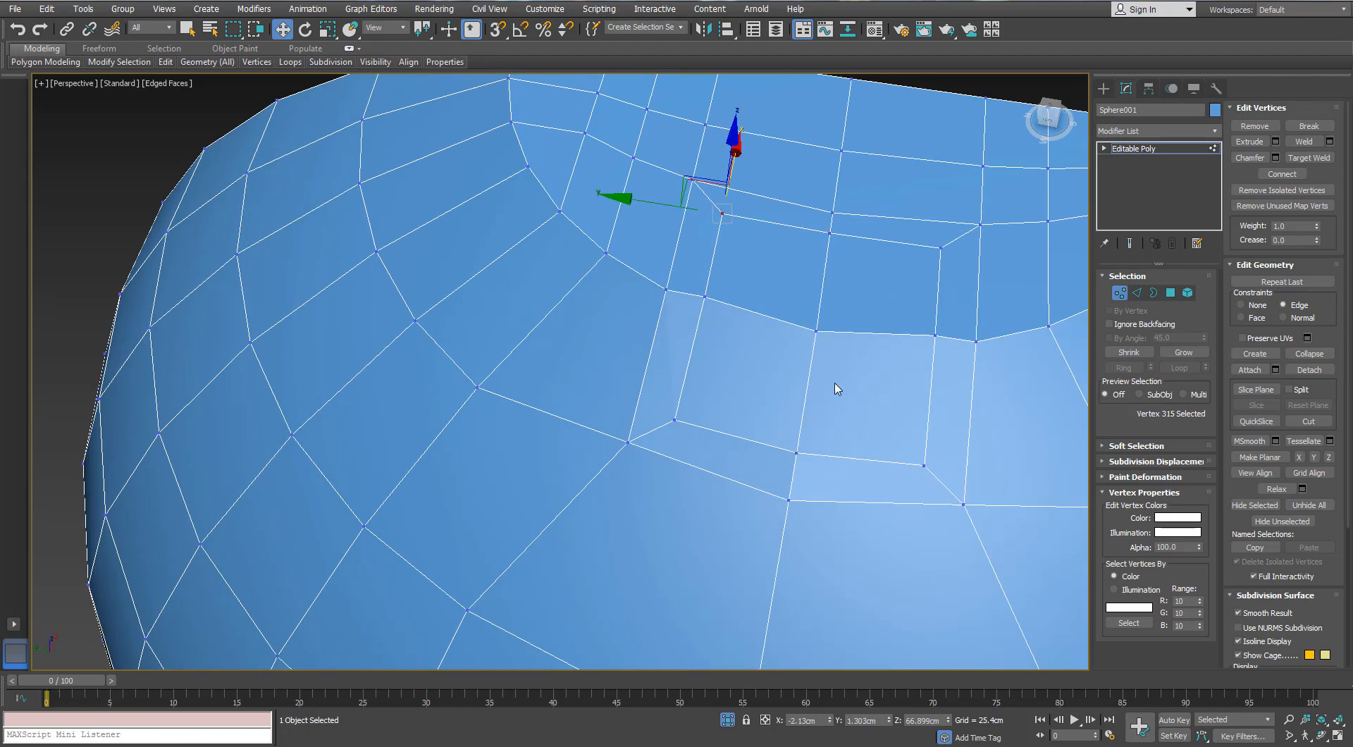
pyautogui.hotkey('ctrl', 'z')
pyautogui.moveTo(835, 383); pyautogui.dragTo(803, 372, button='middle')
pyautogui.hotkey('ctrl', 'z')
pyautogui.hotkey('ctrl', 'z')
pyautogui.hotkey('ctrl', 'z')
# Try to chamfer the patch's centre vertex by 2.54 cm
pyautogui.click(725, 338)
pyautogui.keyDown('alt'); pyautogui.moveTo(730, 341); pyautogui.dragTo(749, 361, button='middle'); pyautogui.keyUp('alt')
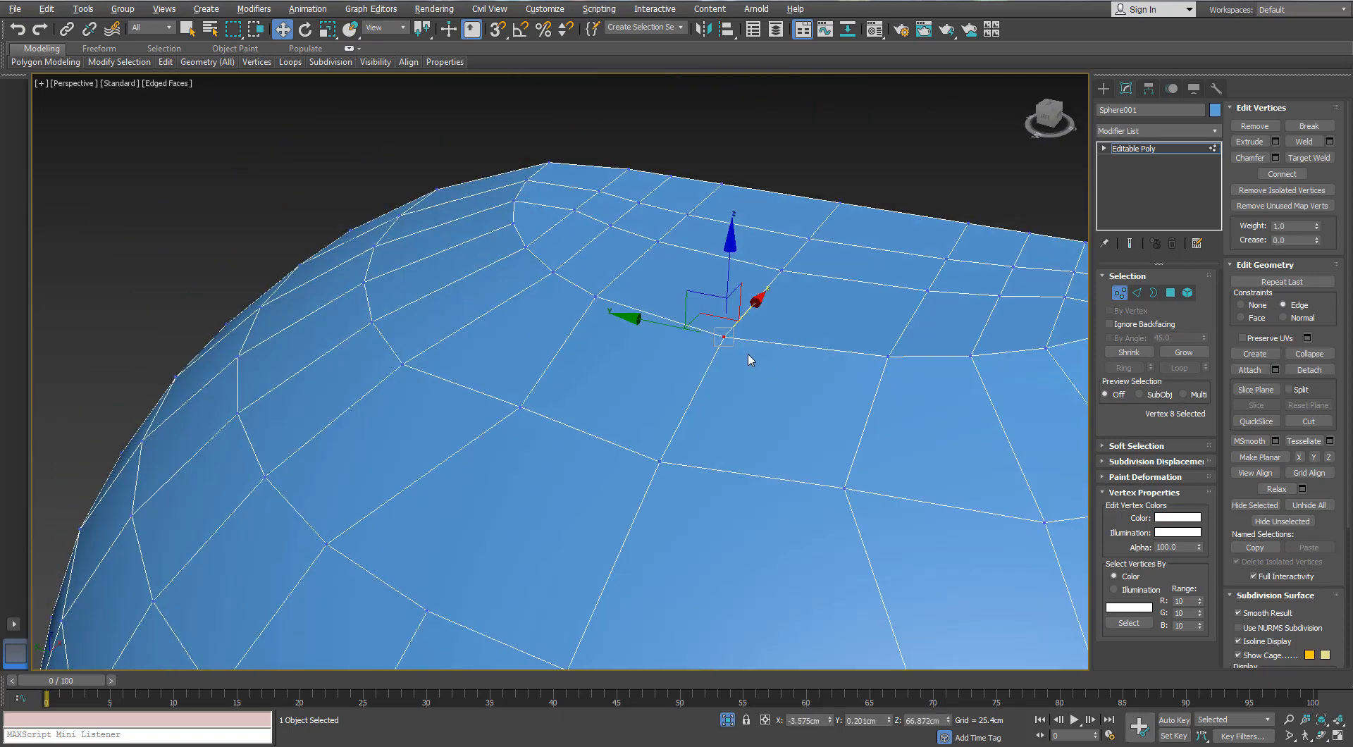
pyautogui.click(1276, 158)
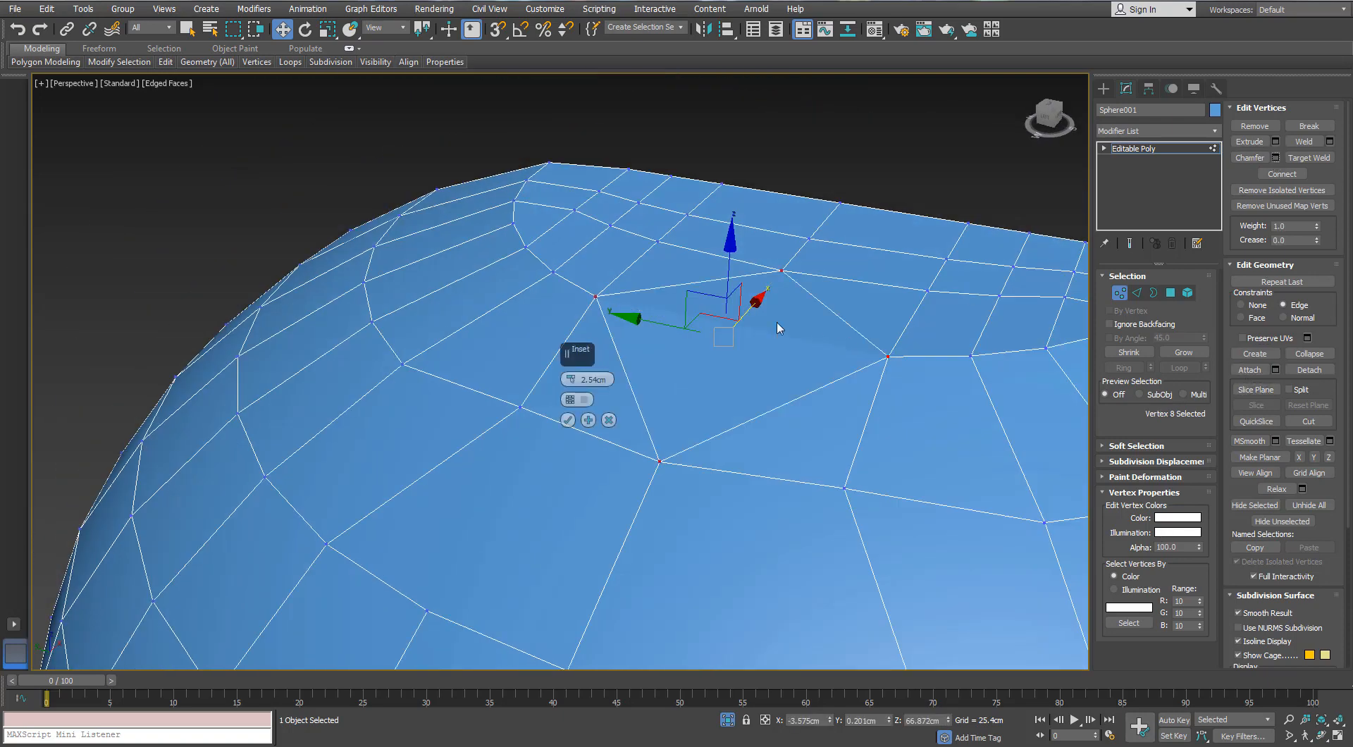
pyautogui.click(568, 414)
pyautogui.hotkey('ctrl', 'z')
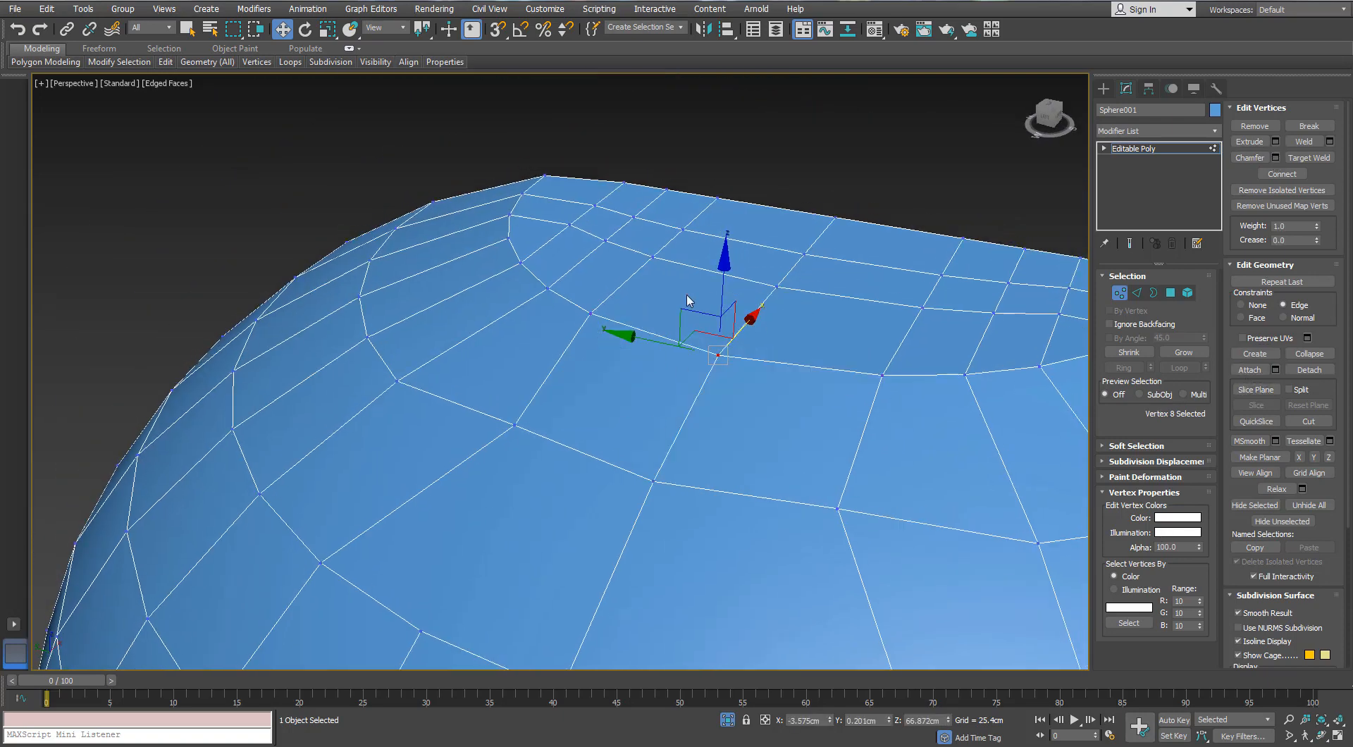
# Connect the patch's centre vertex to its four corner vertices with new diagonal edges
pyautogui.keyDown('ctrl'); pyautogui.click(654, 257); pyautogui.keyUp('ctrl')
pyautogui.keyDown('ctrl'); pyautogui.click(837, 508); pyautogui.keyUp('ctrl')
pyautogui.keyDown('ctrl'); pyautogui.click(515, 425); pyautogui.keyUp('ctrl')
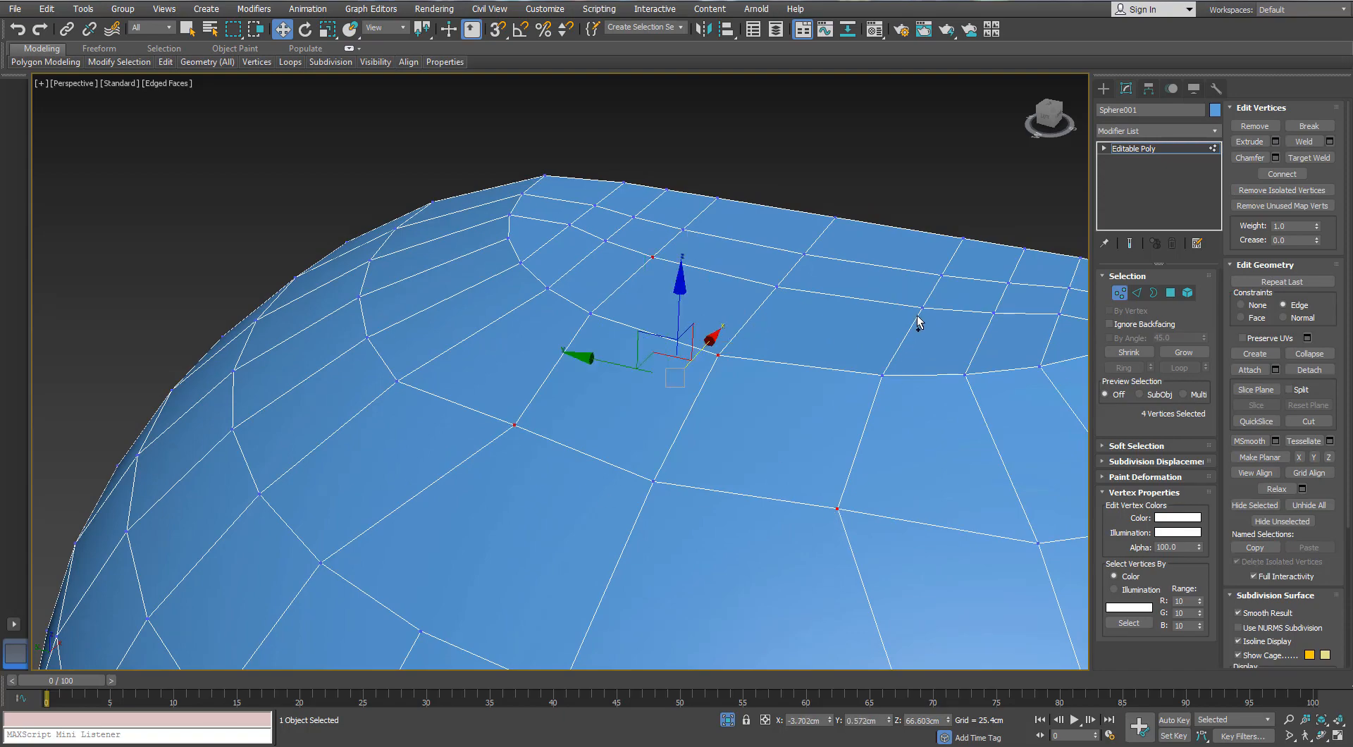
pyautogui.keyDown('ctrl'); pyautogui.click(923, 308); pyautogui.keyUp('ctrl')
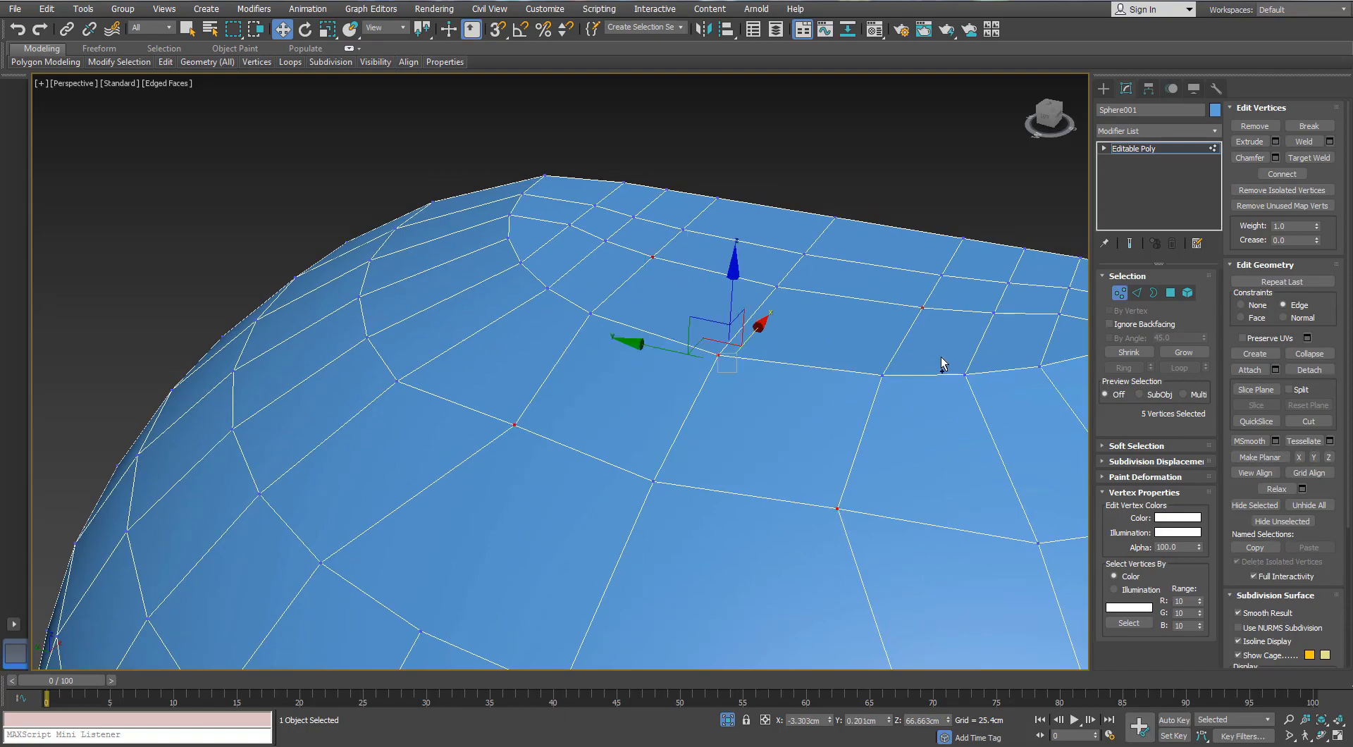
pyautogui.click(1284, 176)
pyautogui.keyDown('alt'); pyautogui.moveTo(666, 327); pyautogui.dragTo(716, 304, button='middle'); pyautogui.keyUp('alt')
pyautogui.scroll(-3, 713, 327)
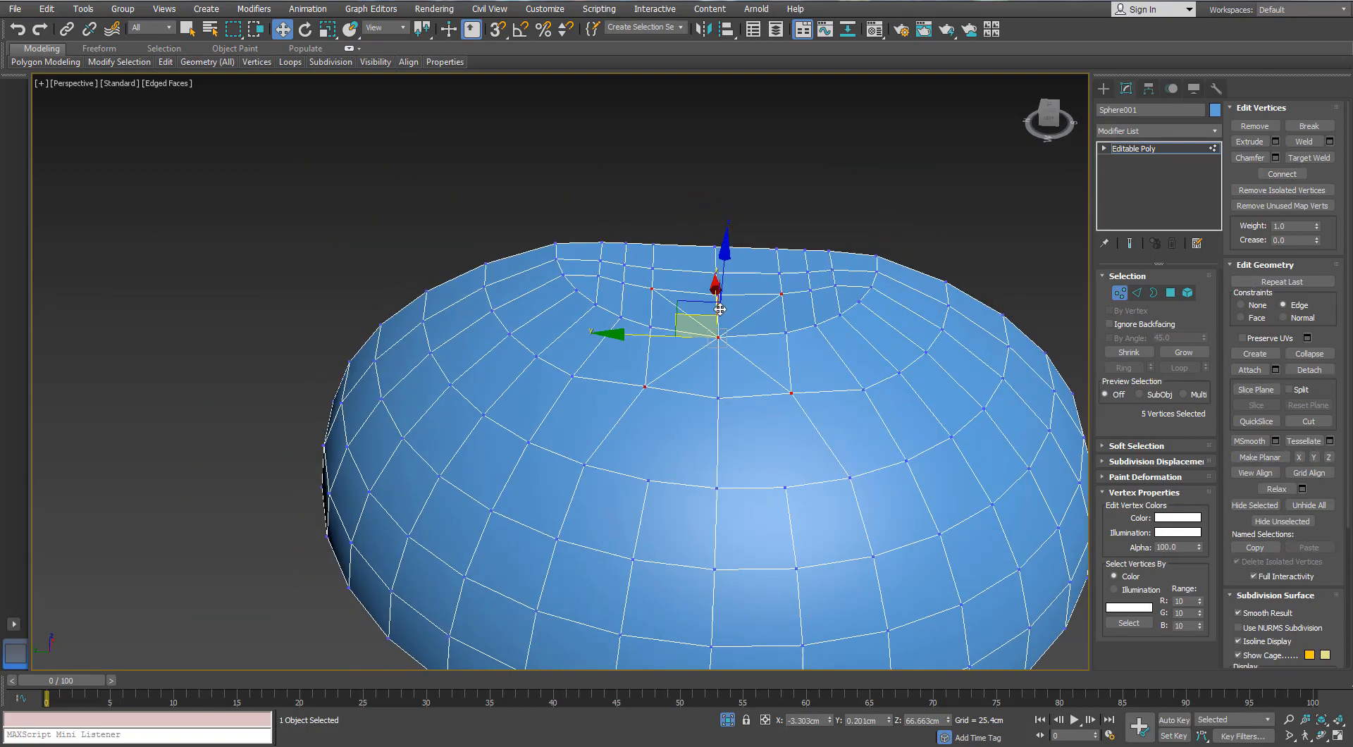
# Chamfer the patch's centre vertex by 1.362 cm to form an octagonal face
pyautogui.scroll(2, 716, 303)
pyautogui.click(717, 353)
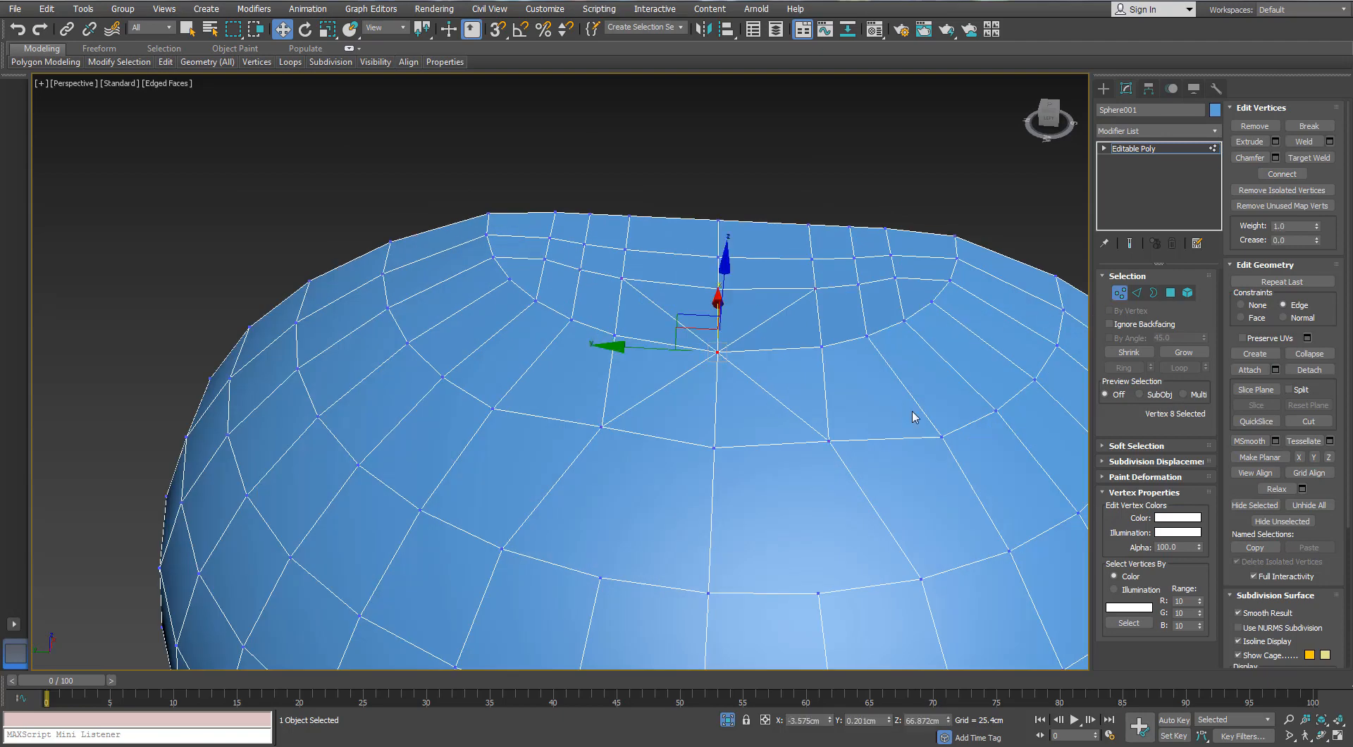
pyautogui.click(1277, 158)
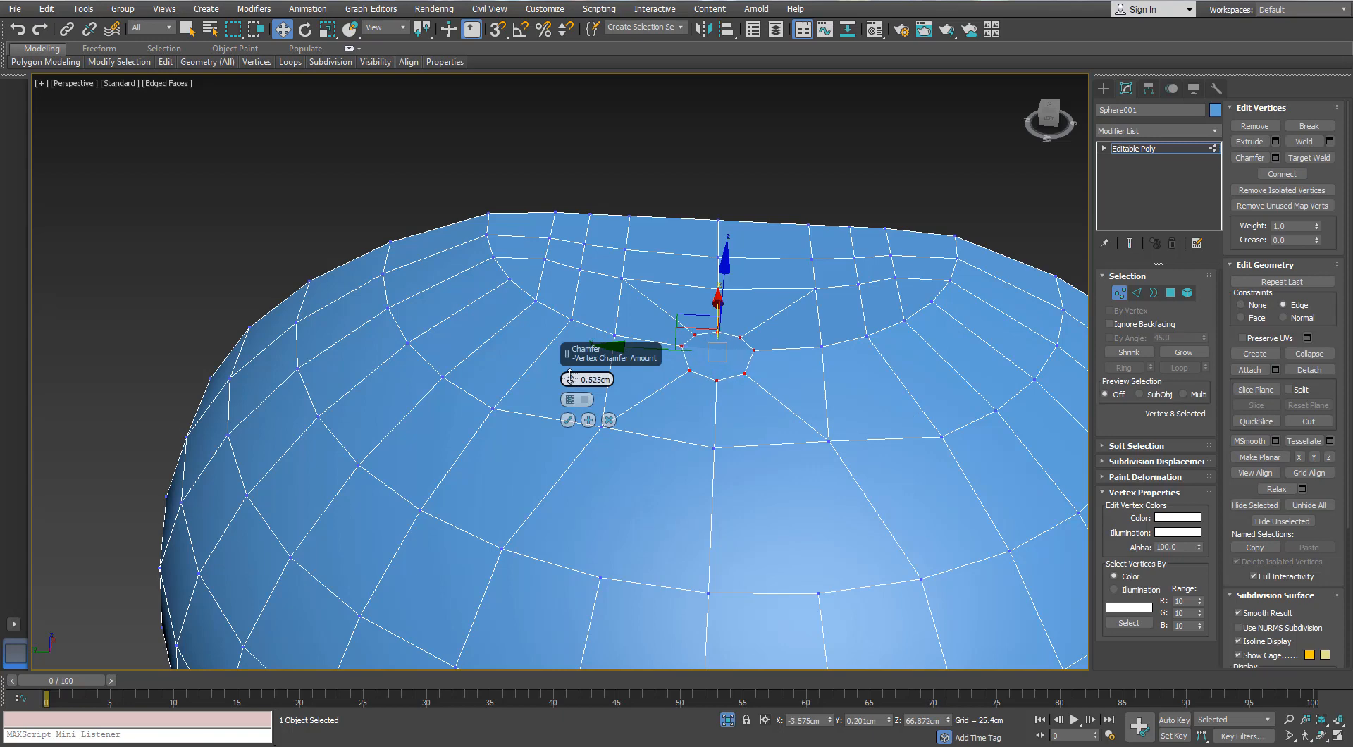
pyautogui.moveTo(570, 376); pyautogui.dragTo(570, 374)
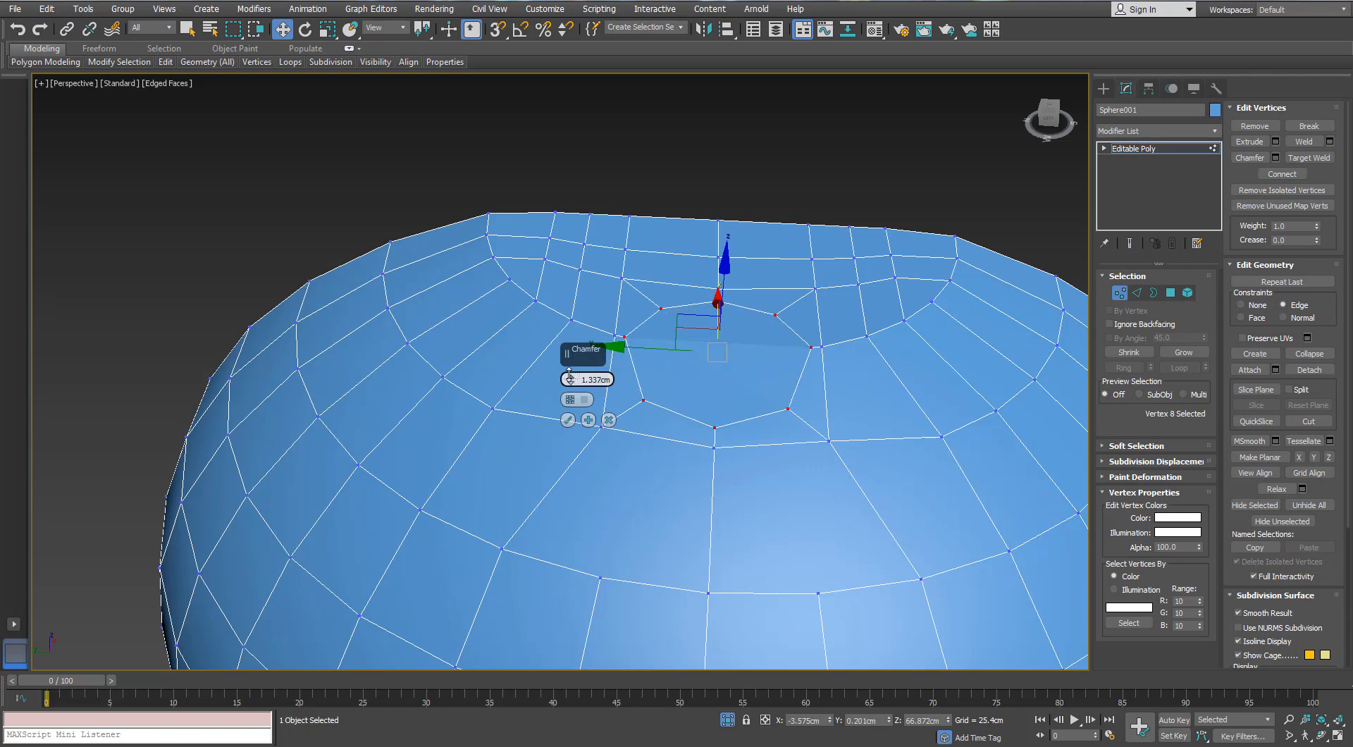
pyautogui.keyDown('alt'); pyautogui.moveTo(890, 388); pyautogui.dragTo(855, 427, button='middle'); pyautogui.keyUp('alt')
pyautogui.scroll(-3, 828, 399)
pyautogui.scroll(2, 855, 426)
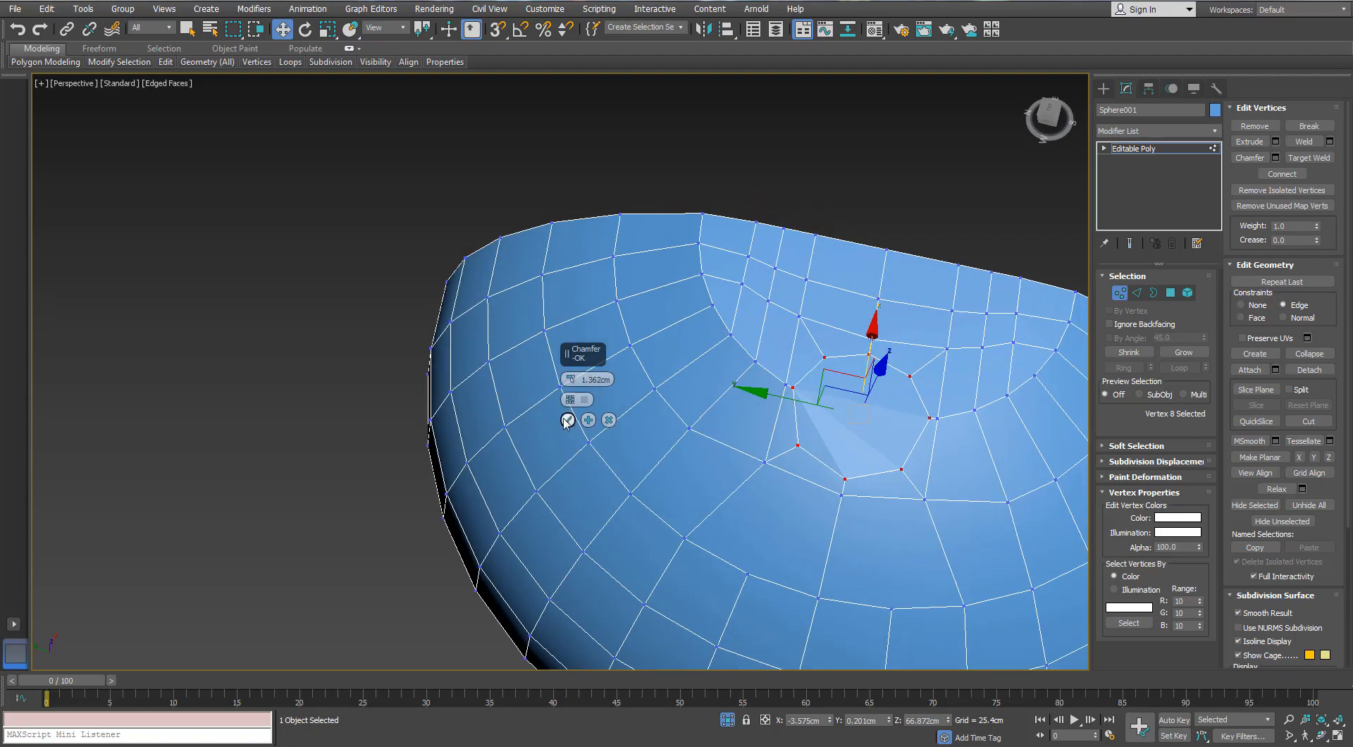
pyautogui.click(568, 420)
# Delete the octagonal polygon at the centre of the patch to open a hole in the dome
pyautogui.scroll(2, 781, 356)
pyautogui.moveTo(781, 356); pyautogui.dragTo(639, 356, button='middle')
pyautogui.click(856, 380)
pyautogui.keyDown('ctrl'); pyautogui.click(649, 380); pyautogui.keyUp('ctrl')
pyautogui.keyDown('alt'); pyautogui.moveTo(726, 391); pyautogui.dragTo(641, 328, button='middle'); pyautogui.keyUp('alt')
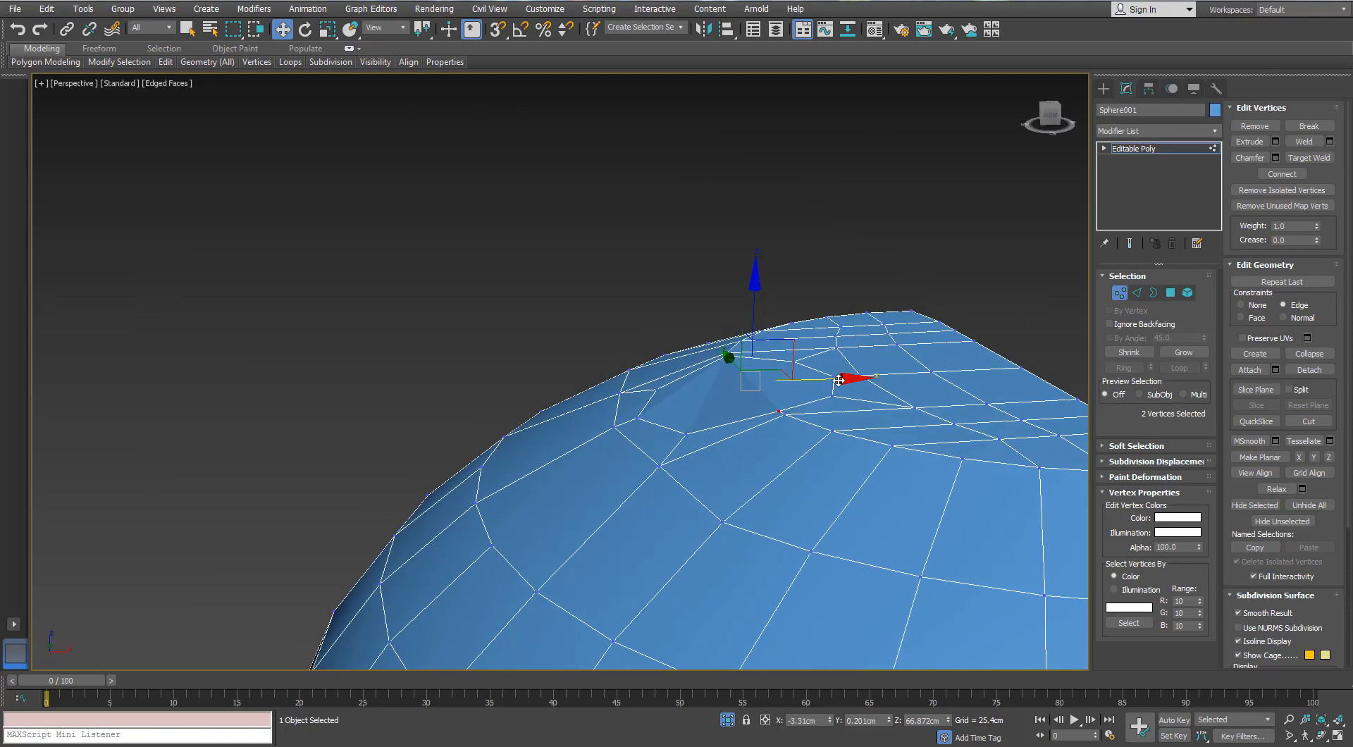
pyautogui.click(1167, 294)
pyautogui.click(771, 384)
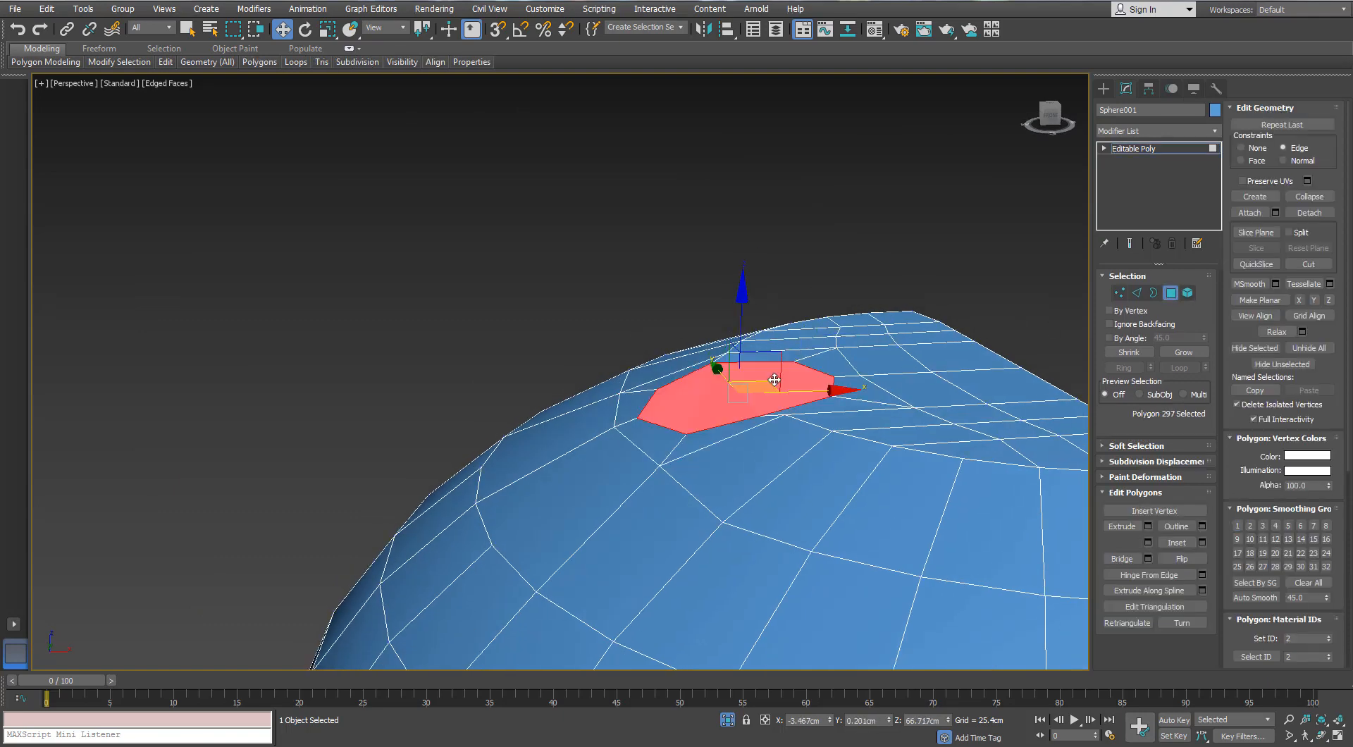
pyautogui.press('Delete')
# Extrude the octagonal hole's border slightly inward as a scaled copy, forming a thin rim
pyautogui.press('3')
pyautogui.click(832, 379)
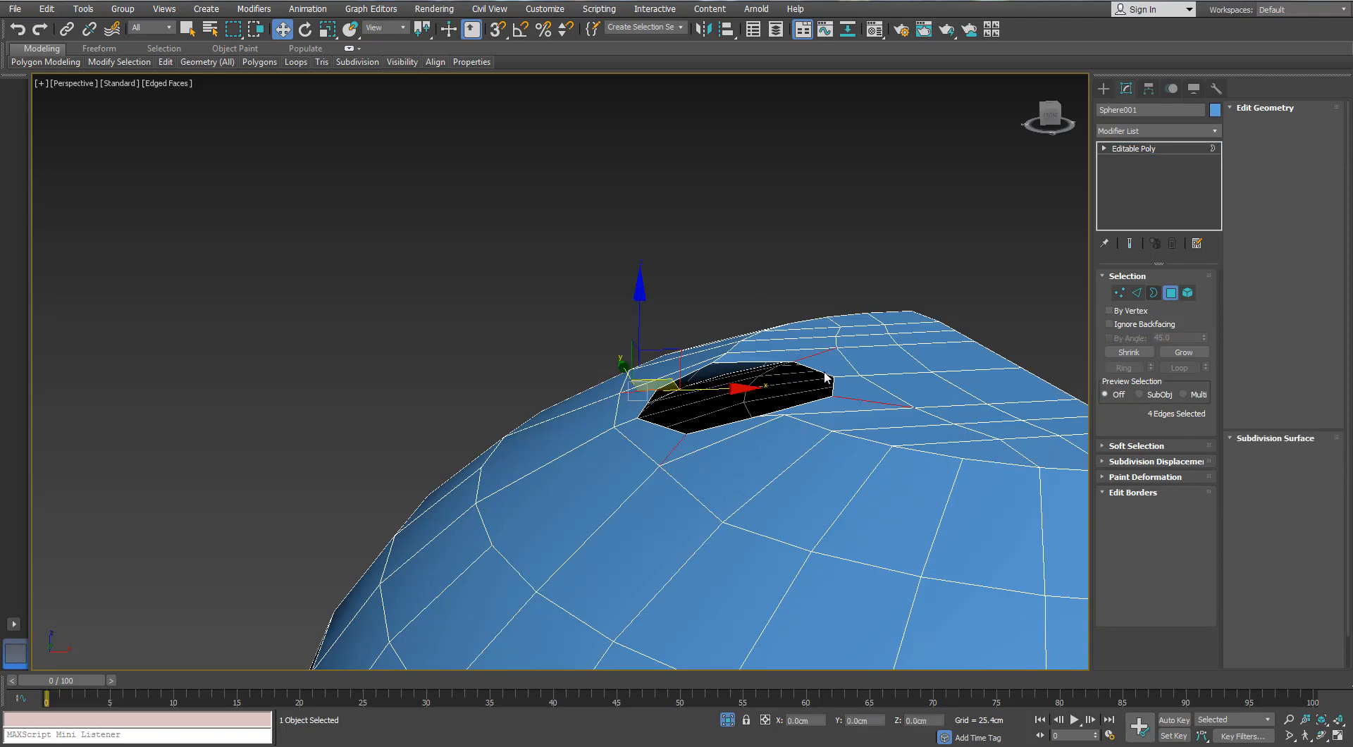
pyautogui.press('r')
pyautogui.press('w')
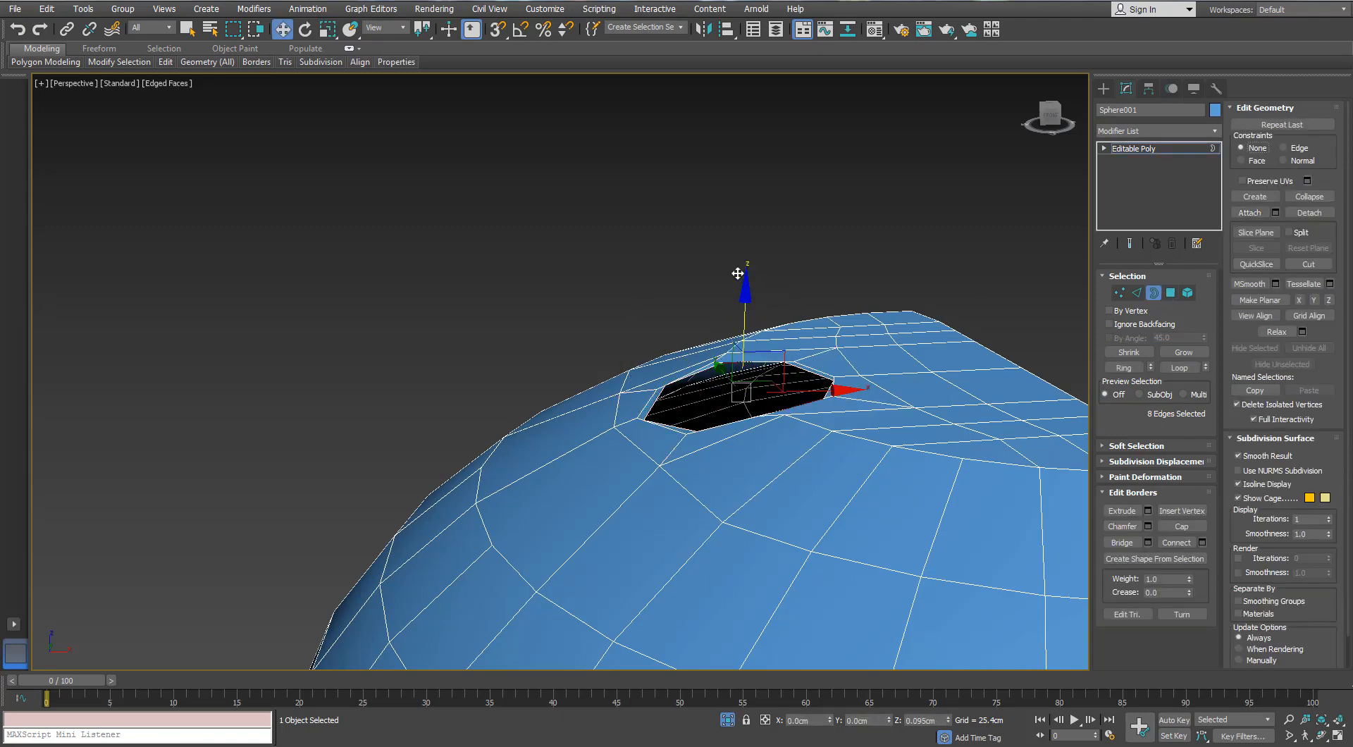
# Extrude the hole's border upward along Z into a tall eight-sided neck
pyautogui.keyDown('shift'); pyautogui.moveTo(742, 324); pyautogui.dragTo(713, 200); pyautogui.keyUp('shift')
pyautogui.scroll(-3, 686, 238)
pyautogui.keyDown('alt'); pyautogui.moveTo(687, 239); pyautogui.dragTo(728, 194, button='middle'); pyautogui.keyUp('alt')
pyautogui.moveTo(728, 194); pyautogui.dragTo(726, 169)
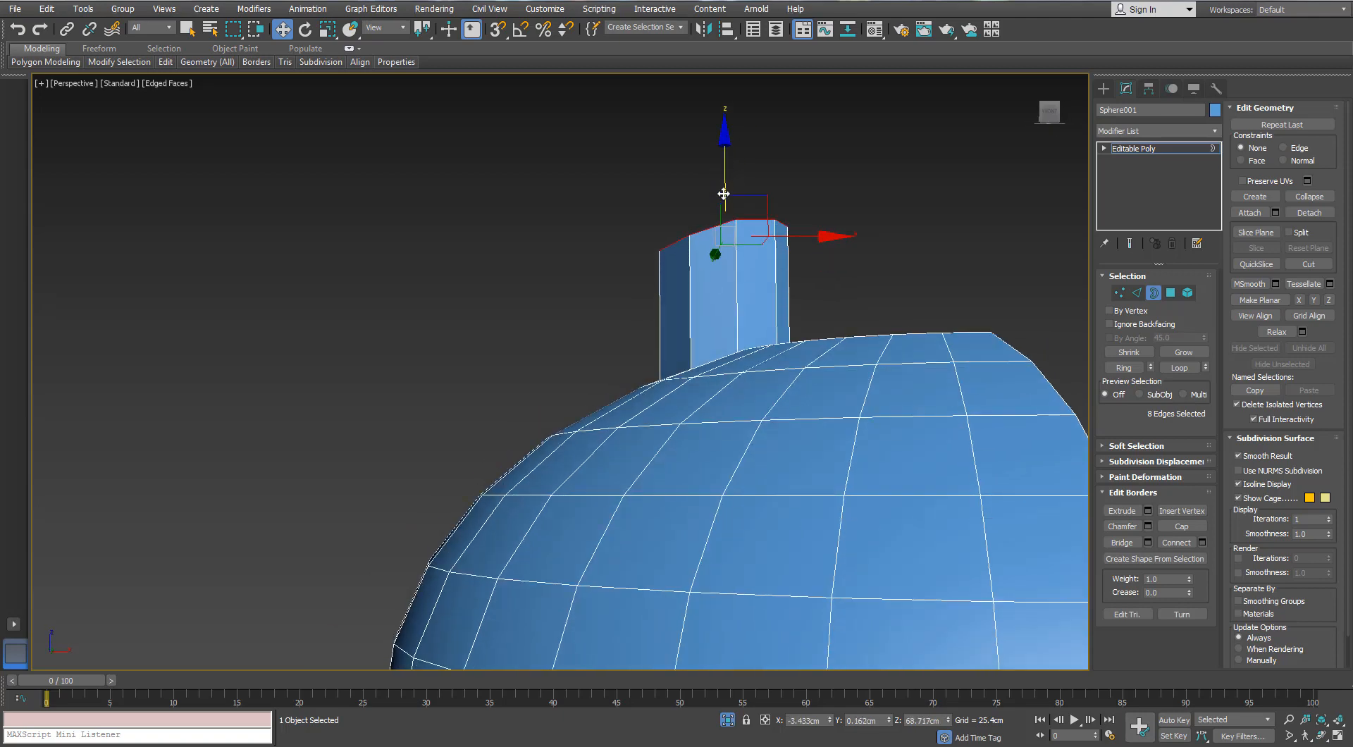
# Flatten the neck's upper border along Z and scale it uniformly smaller to taper the neck
pyautogui.keyDown('alt'); pyautogui.moveTo(723, 193); pyautogui.dragTo(701, 303, button='middle'); pyautogui.keyUp('alt')
pyautogui.press('r')
pyautogui.moveTo(695, 352); pyautogui.dragTo(696, 416)
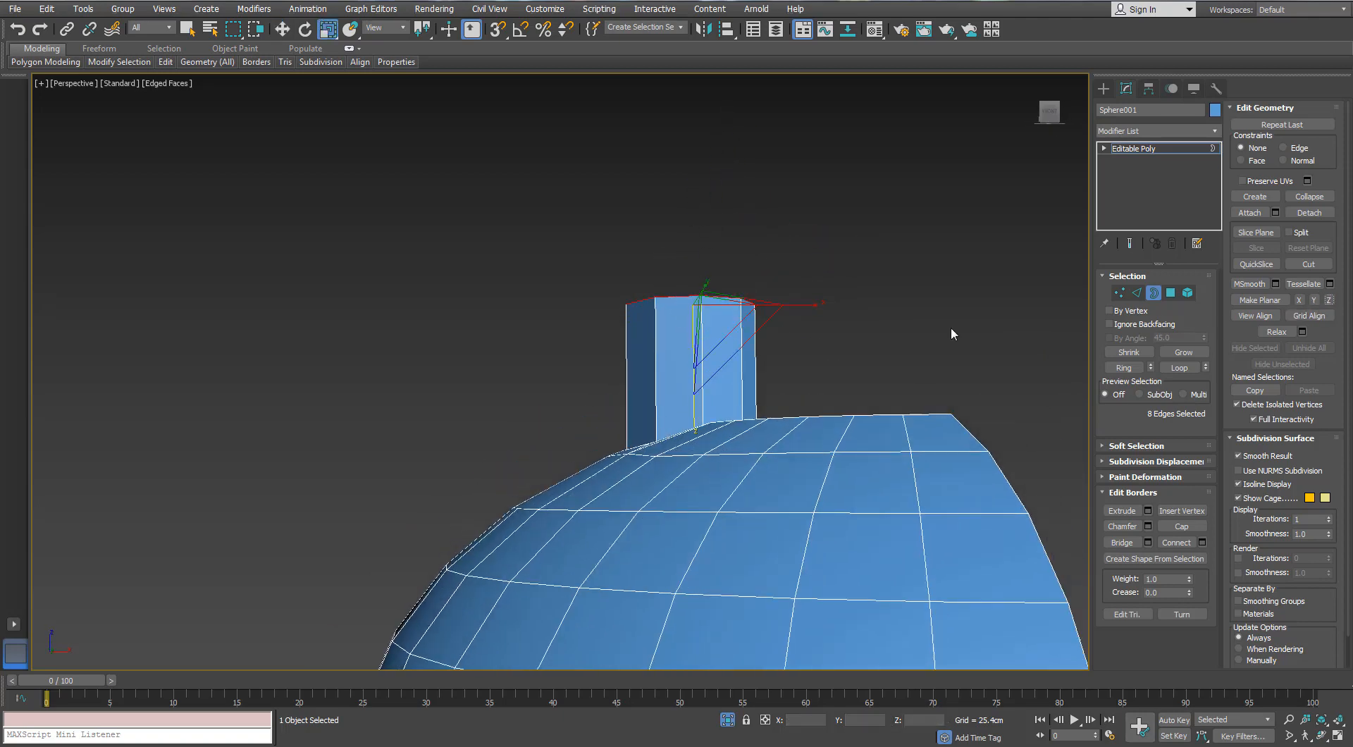
pyautogui.scroll(-4, 747, 338)
pyautogui.keyDown('alt'); pyautogui.moveTo(747, 338); pyautogui.dragTo(703, 276, button='middle'); pyautogui.keyUp('alt')
pyautogui.scroll(5, 703, 276)
pyautogui.moveTo(580, 195); pyautogui.dragTo(562, 208)
pyautogui.keyDown('alt'); pyautogui.moveTo(562, 209); pyautogui.dragTo(598, 203, button='middle'); pyautogui.keyUp('alt')
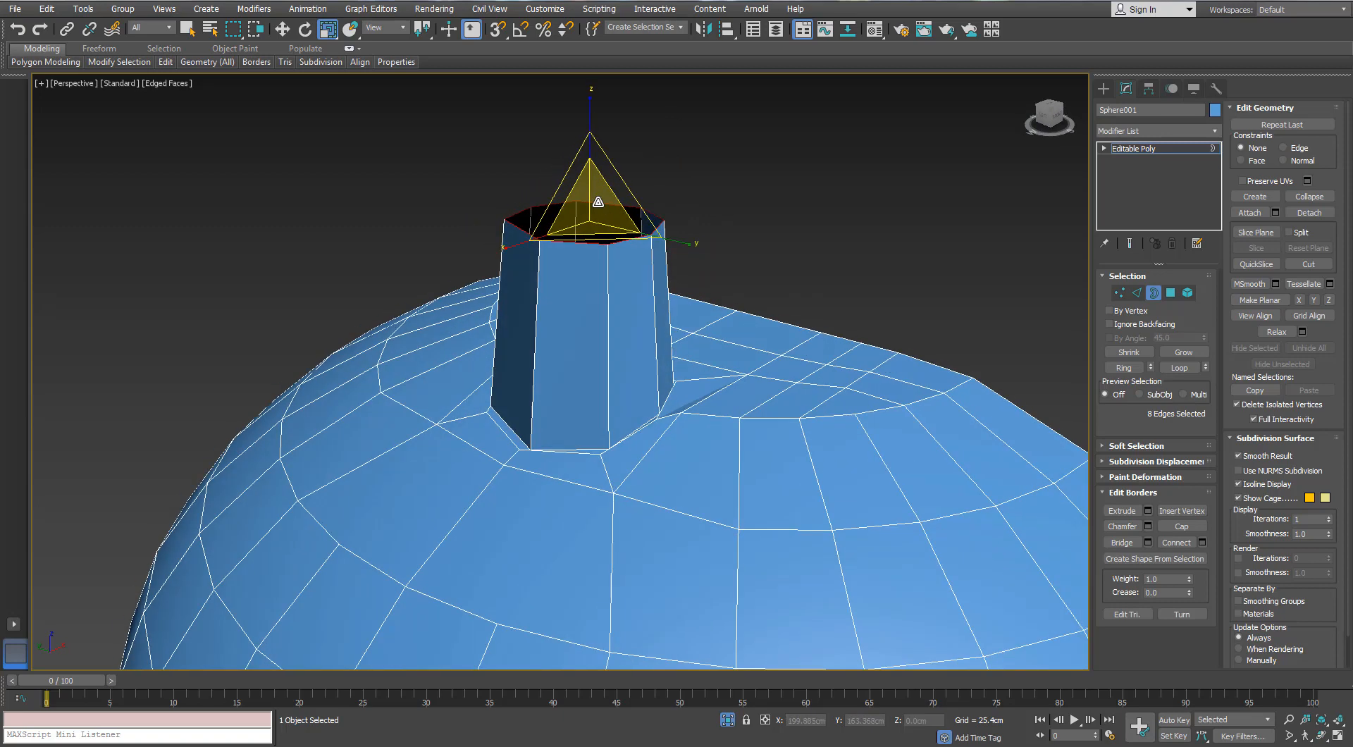
# Raise the neck's eight side polygons slightly along Z
pyautogui.keyDown('ctrl'); pyautogui.click(1170, 292); pyautogui.keyUp('ctrl')
pyautogui.keyDown('alt'); pyautogui.moveTo(574, 303); pyautogui.dragTo(558, 272, button='middle'); pyautogui.keyUp('alt')
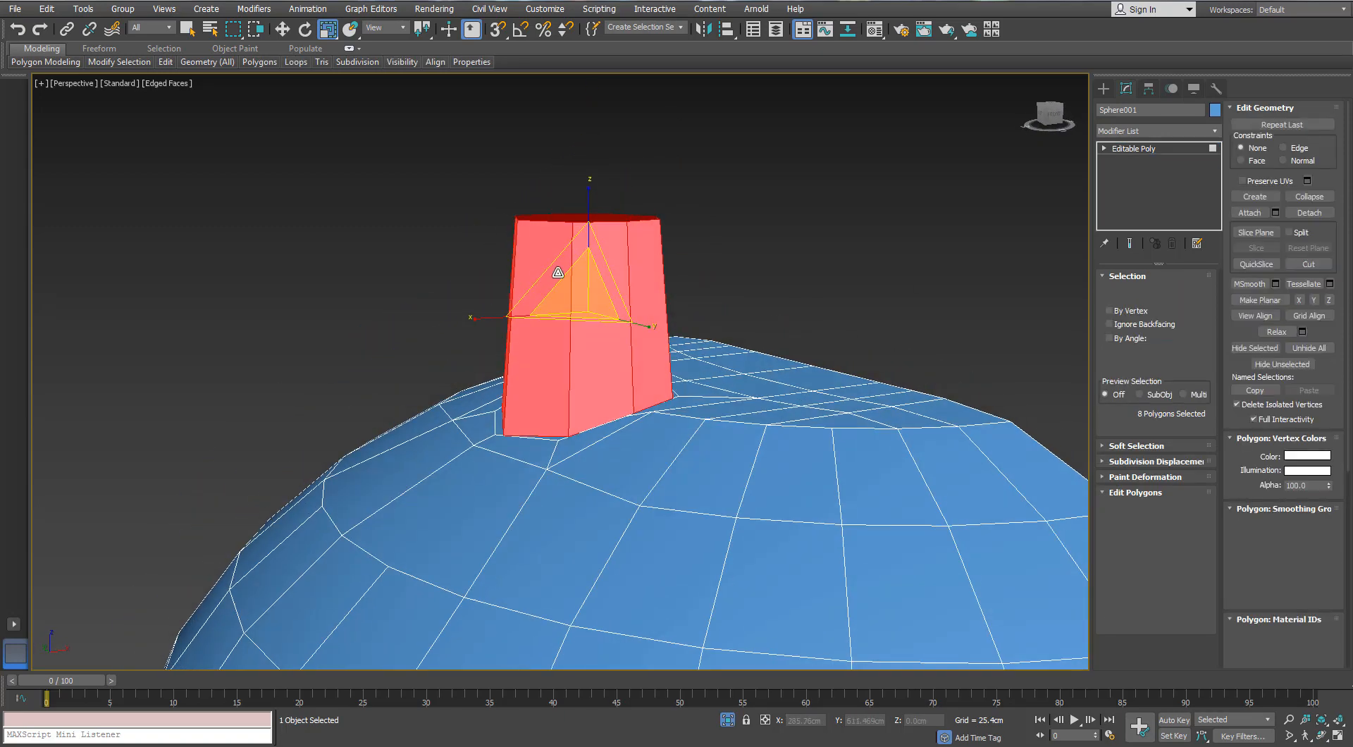
pyautogui.press('w')
pyautogui.moveTo(579, 252); pyautogui.dragTo(579, 243)
pyautogui.keyDown('alt'); pyautogui.moveTo(578, 243); pyautogui.dragTo(687, 265, button='middle'); pyautogui.keyUp('alt')
pyautogui.scroll(-5, 687, 266)
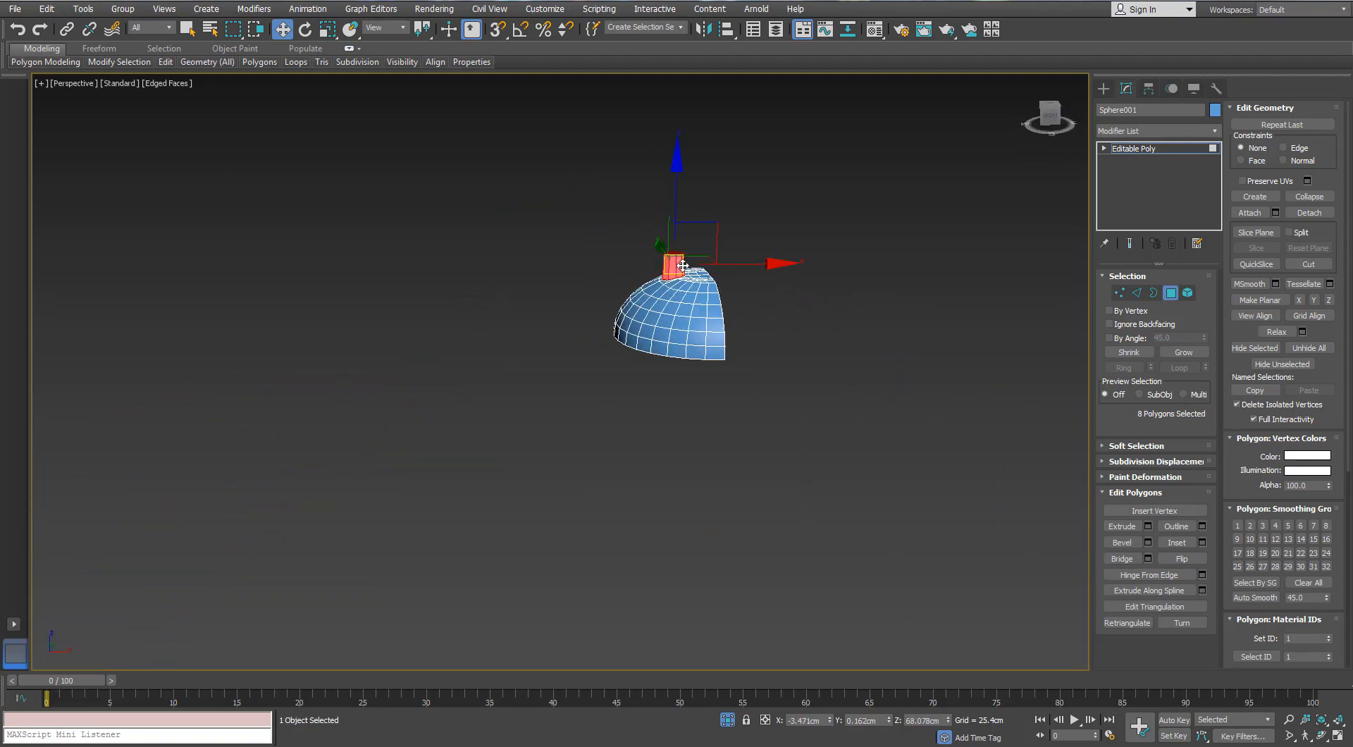
pyautogui.scroll(6, 651, 188)
# Scale the neck's upper border slightly smaller to strengthen the taper
pyautogui.press('3')
pyautogui.press('r')
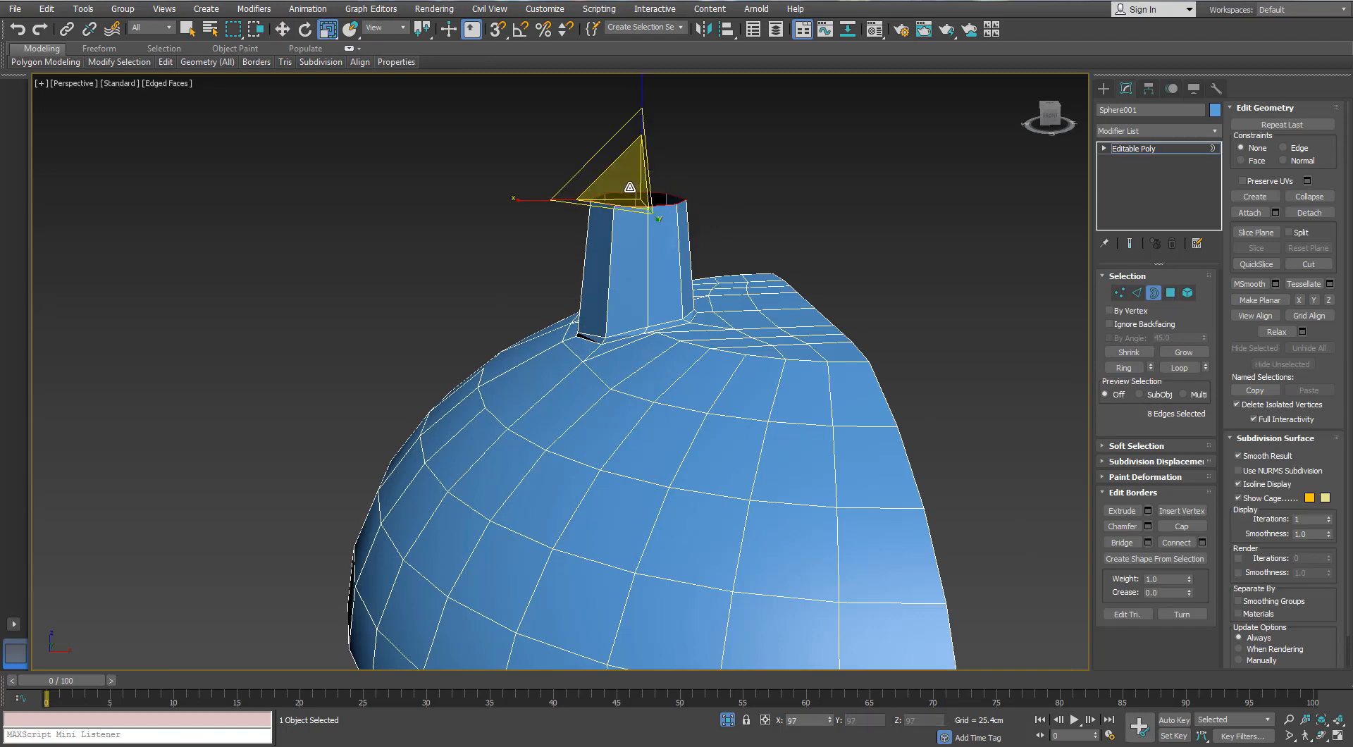
pyautogui.press('w')
pyautogui.keyDown('alt'); pyautogui.moveTo(676, 187); pyautogui.dragTo(685, 175, button='middle'); pyautogui.keyUp('alt')
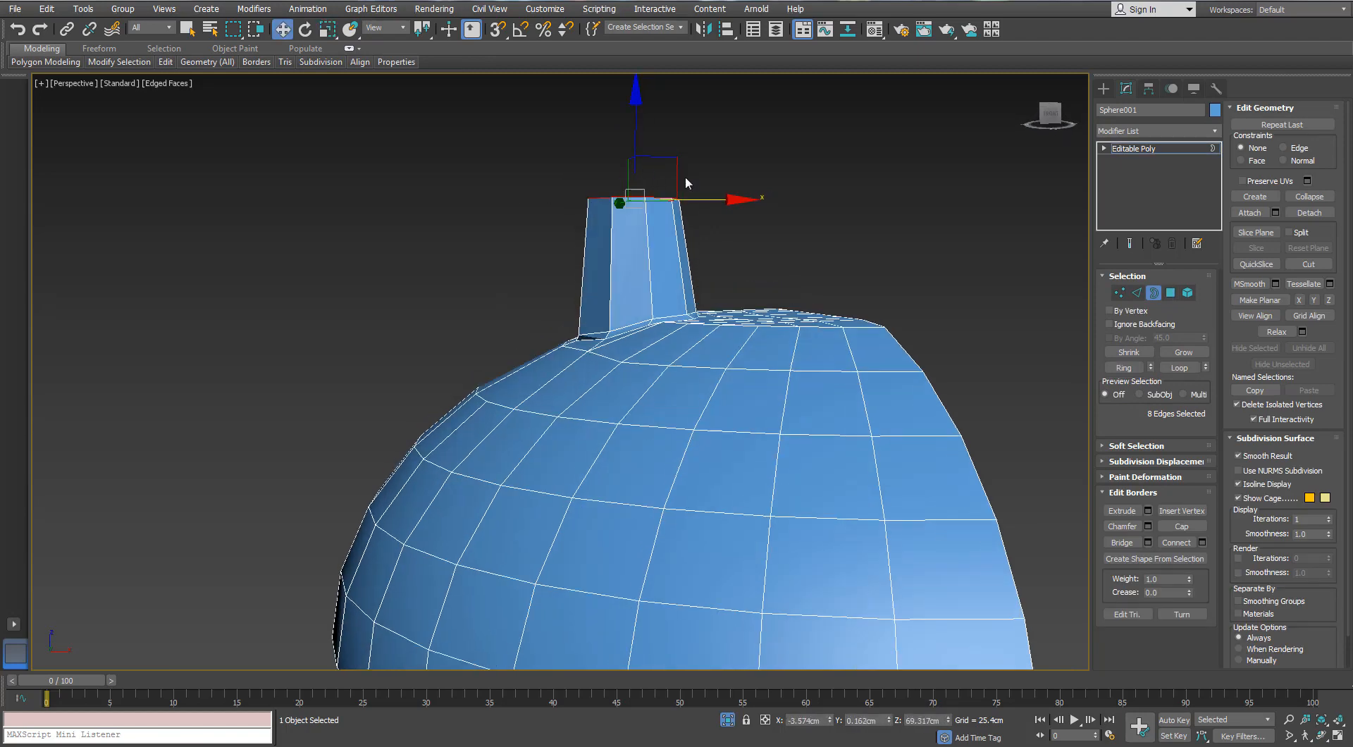
# Draw a cylinder of about 1.665 cm radius and 1.125 cm height just above the neck in the Left view
pyautogui.press('f')
pyautogui.scroll(-7, 725, 291)
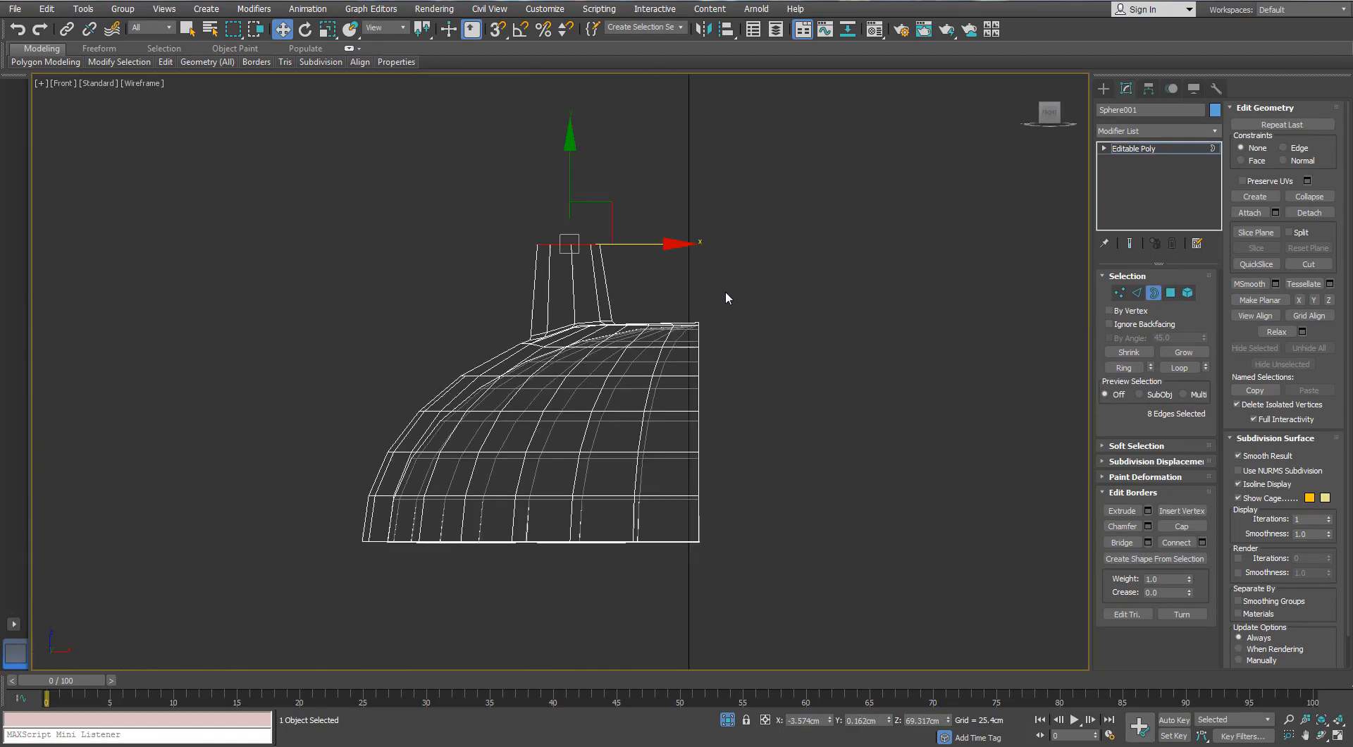
pyautogui.press('l')
pyautogui.moveTo(725, 291); pyautogui.dragTo(494, 122, button='middle')
pyautogui.scroll(-10, 698, 310)
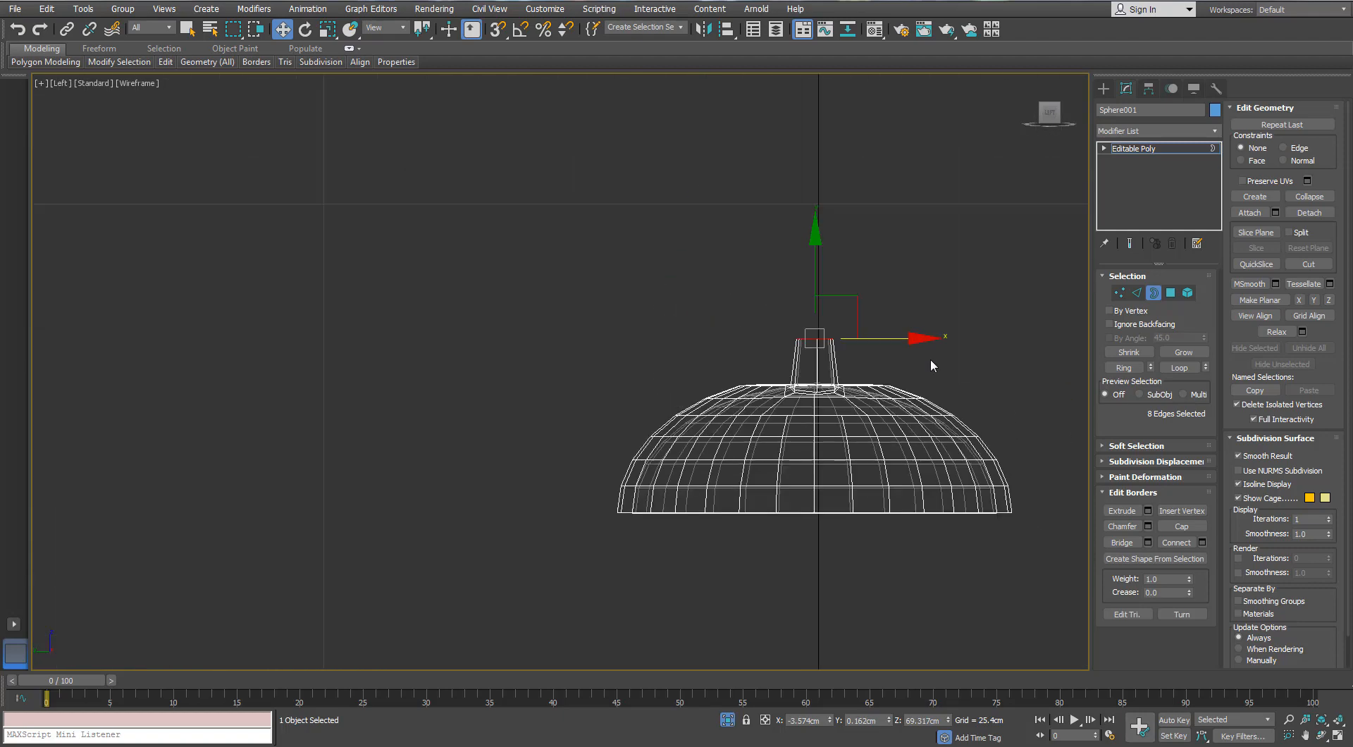
pyautogui.moveTo(930, 358); pyautogui.dragTo(852, 353, button='middle')
pyautogui.scroll(2, 852, 354)
pyautogui.click(1040, 312)
pyautogui.click(1103, 89)
pyautogui.click(1128, 203)
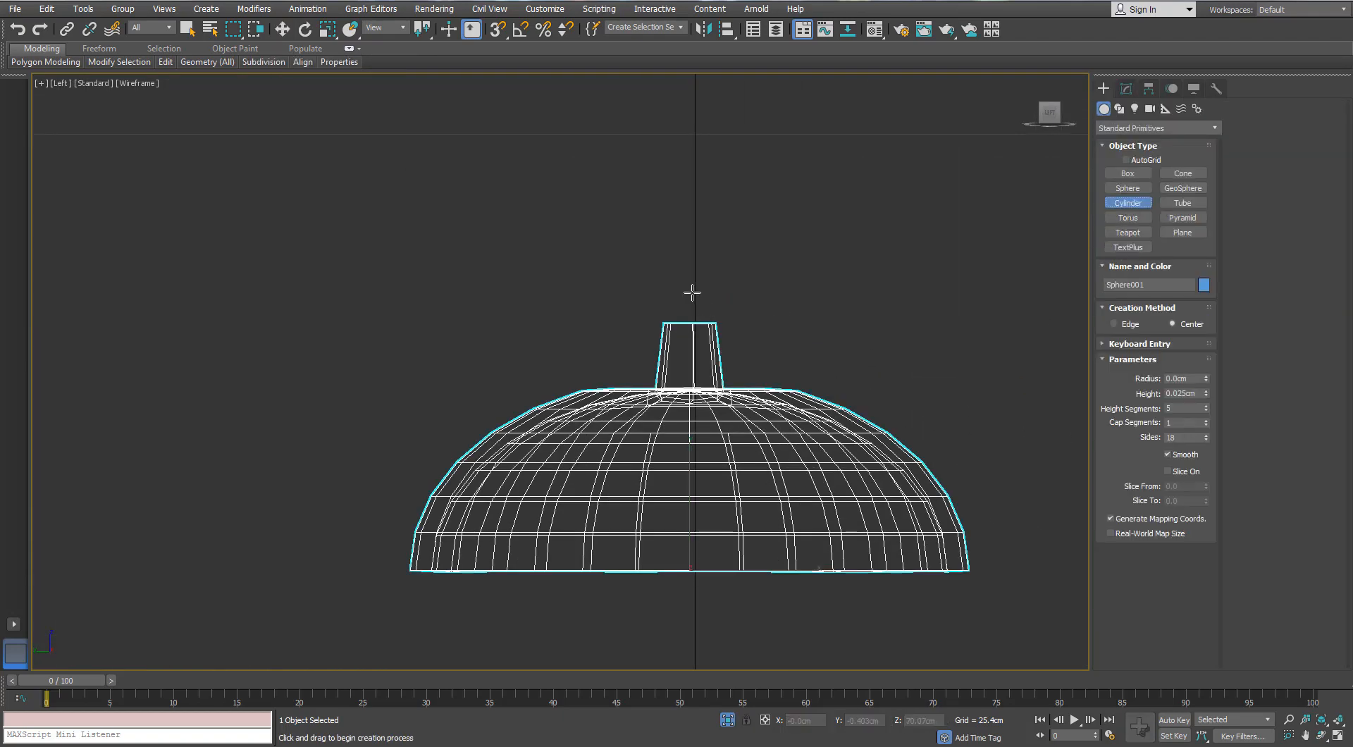
pyautogui.moveTo(688, 280); pyautogui.dragTo(680, 236)
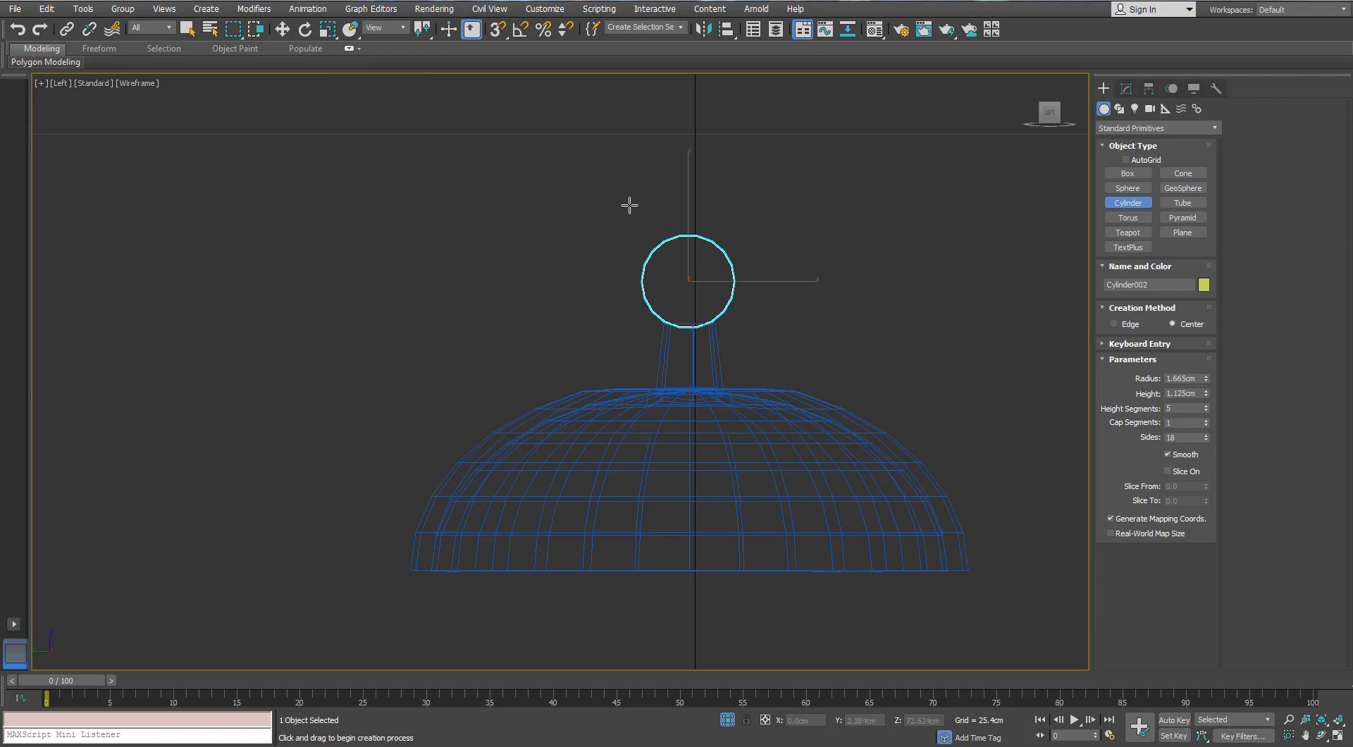
pyautogui.click(281, 29)
# Move the cylinder along X until it sits over the neck, at X about -3.452 cm
pyautogui.press('p')
pyautogui.press('z')
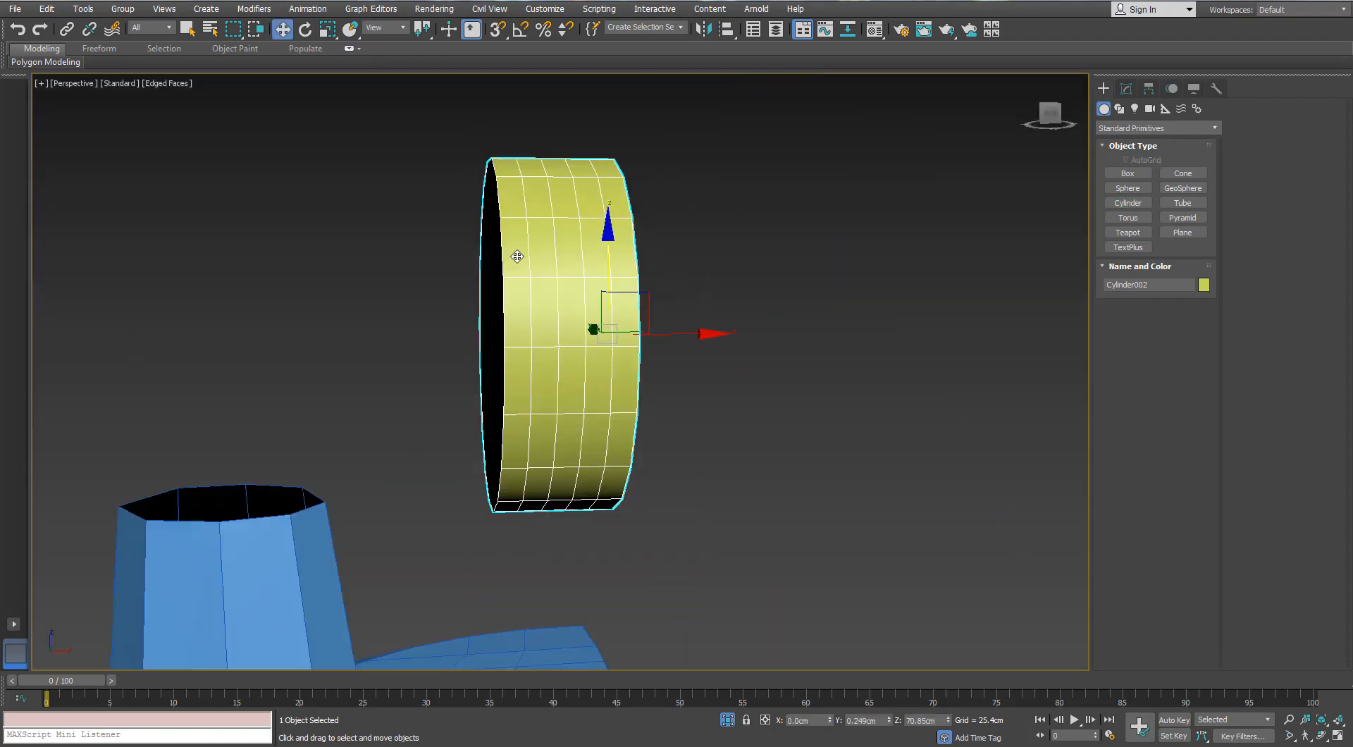
pyautogui.moveTo(638, 307); pyautogui.dragTo(377, 300)
pyautogui.moveTo(376, 300); pyautogui.dragTo(576, 265, button='middle')
# Set the cylinder to 8 sides and 1 height segment
pyautogui.click(1125, 88)
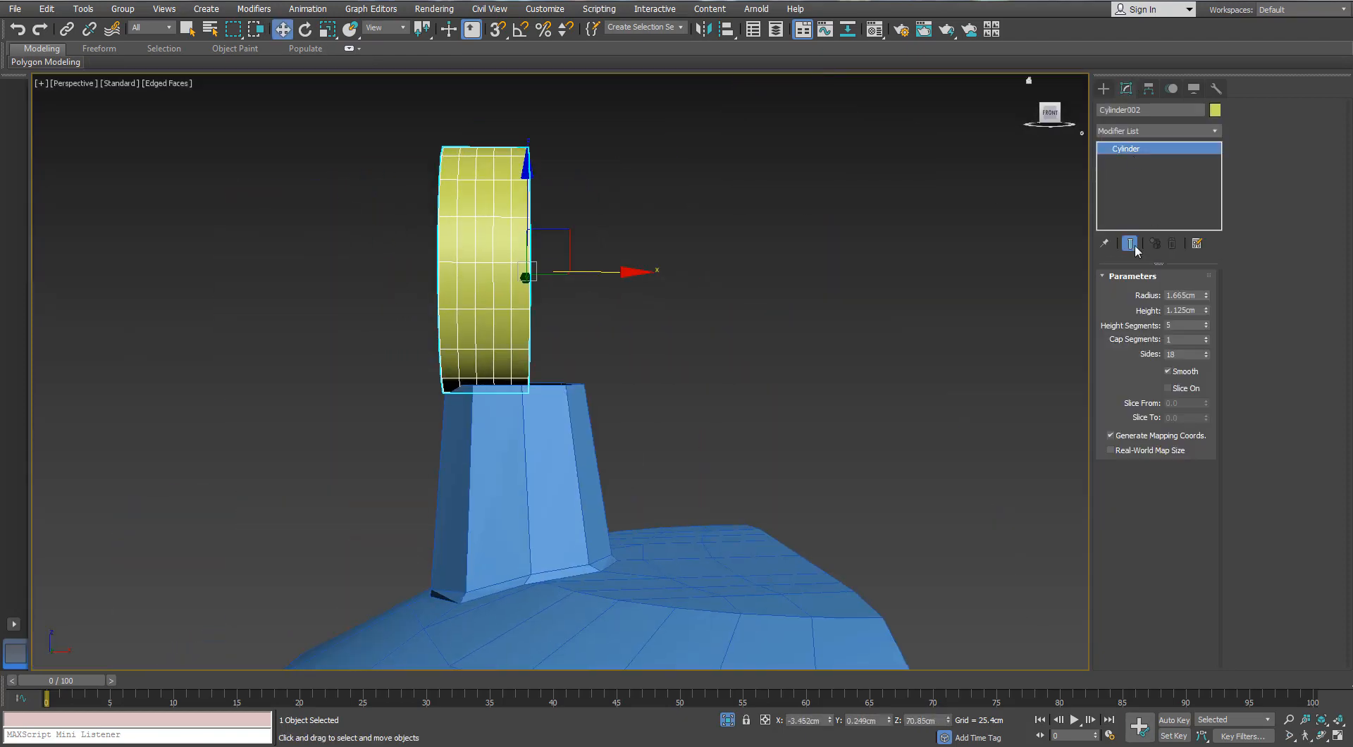
pyautogui.write('8')
pyautogui.press('Return')
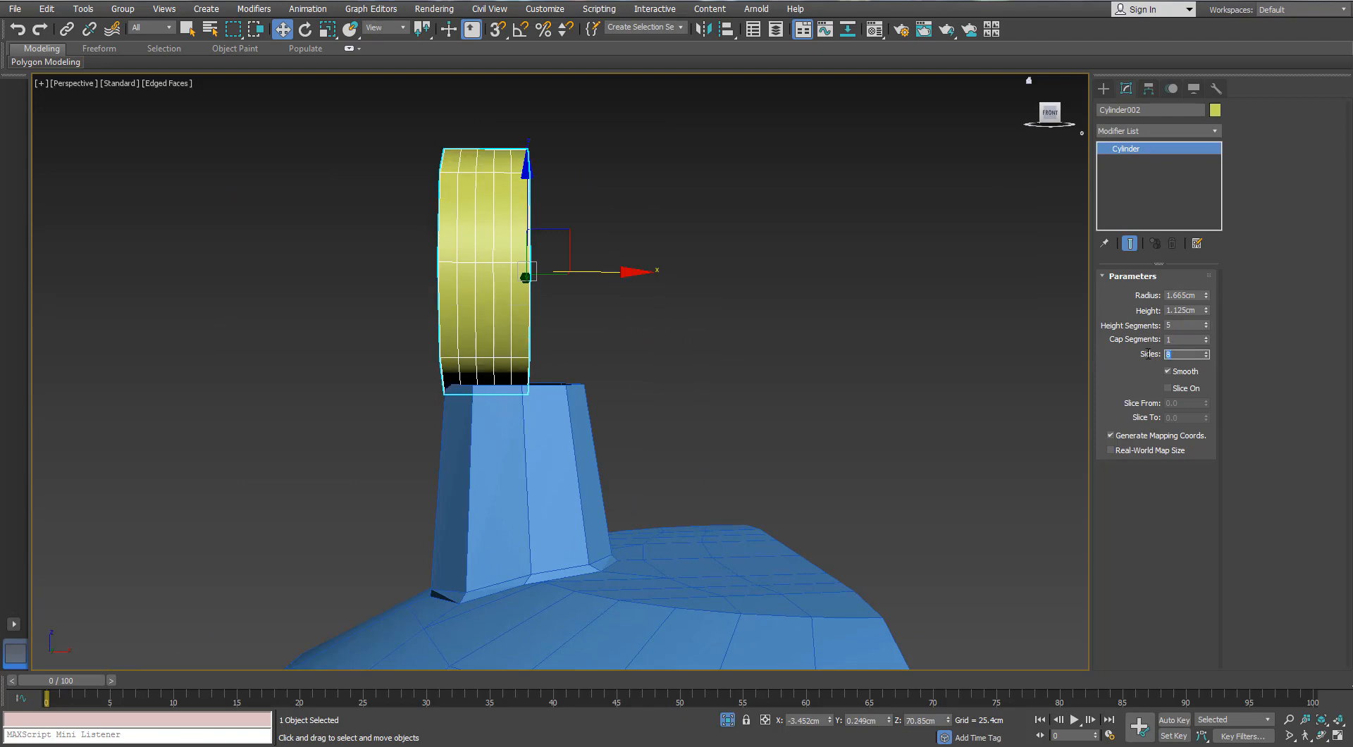
# Centre the cylinder over the neck at Y 0.06 cm and raise it to Z 71.299 cm
pyautogui.keyDown('alt'); pyautogui.moveTo(775, 374); pyautogui.dragTo(491, 299, button='middle'); pyautogui.keyUp('alt')
pyautogui.moveTo(448, 237); pyautogui.dragTo(461, 203)
pyautogui.keyDown('alt'); pyautogui.moveTo(569, 306); pyautogui.dragTo(403, 300, button='middle'); pyautogui.keyUp('alt')
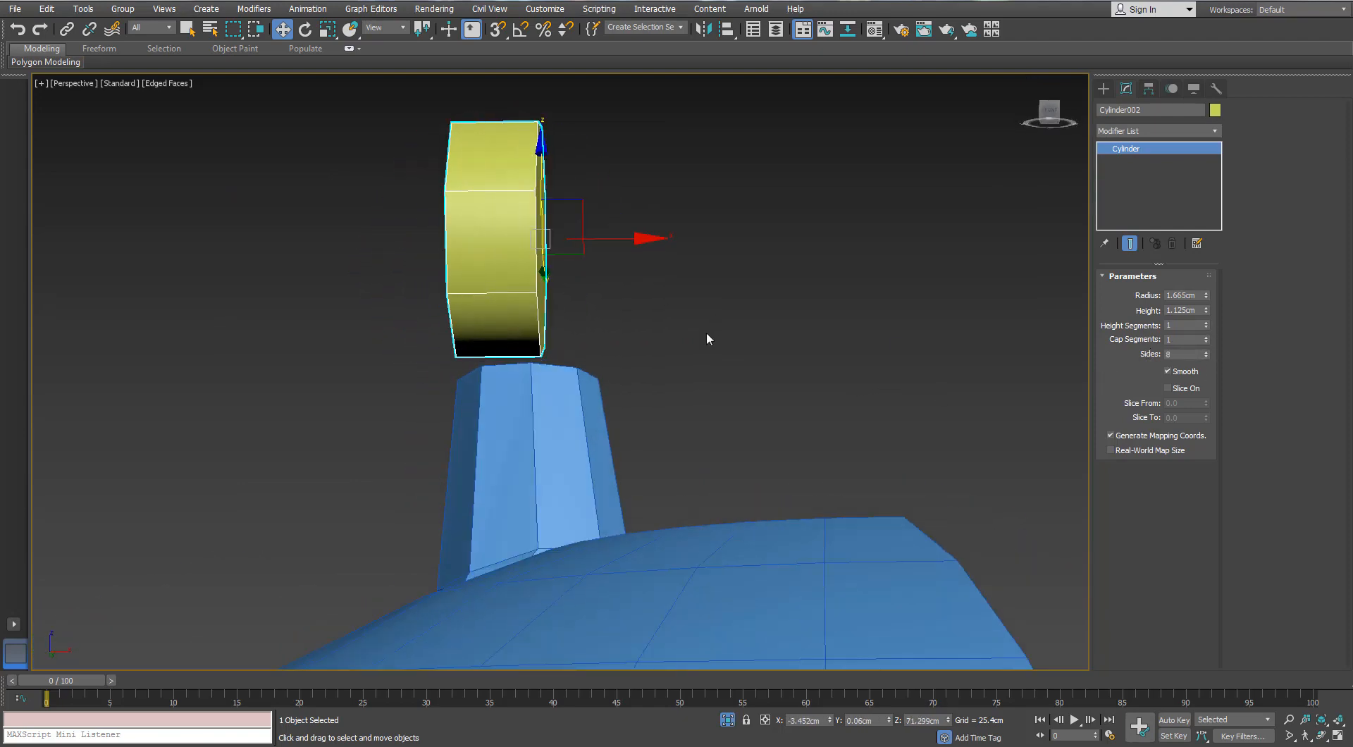
# Stretch the cylinder along X to about three times its length and move its end flush with the dome's cut edge
pyautogui.press('r')
pyautogui.moveTo(613, 238); pyautogui.dragTo(758, 239)
pyautogui.press('w')
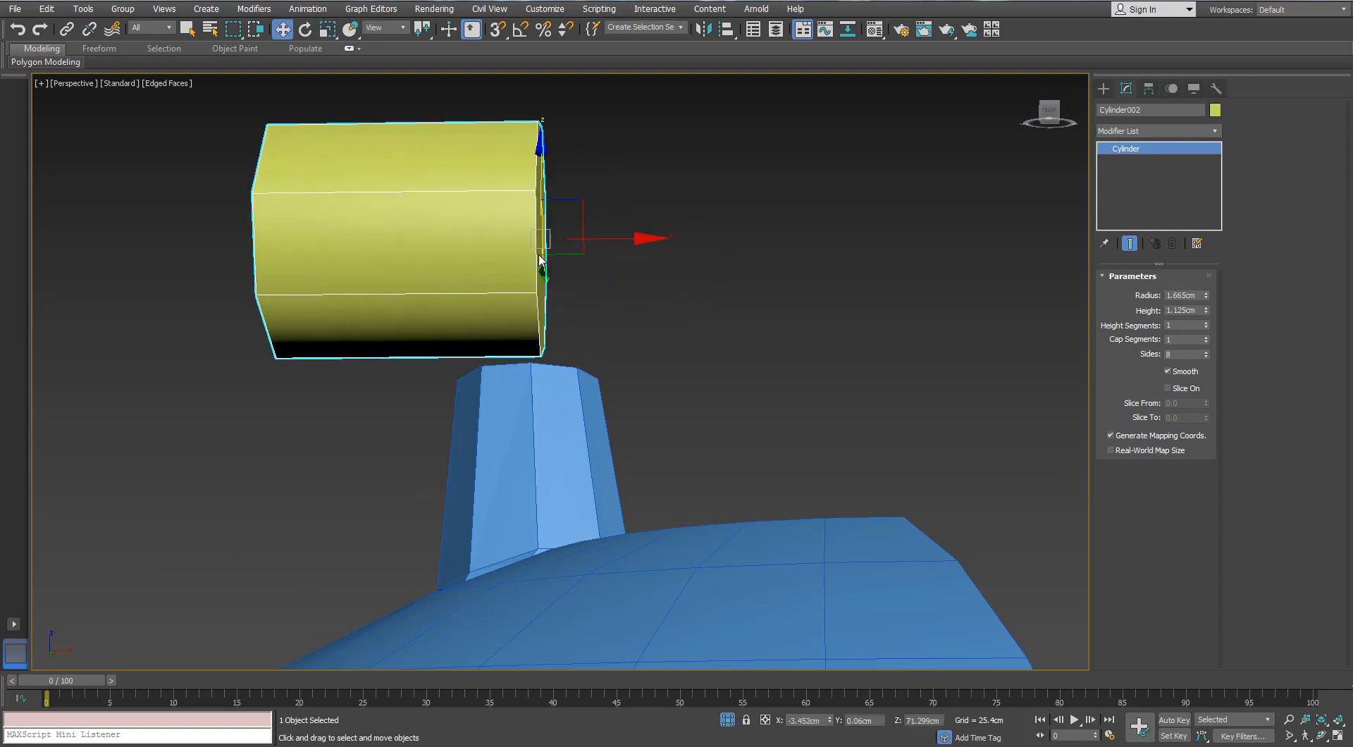
pyautogui.moveTo(612, 238); pyautogui.dragTo(864, 253)
pyautogui.scroll(-5, 748, 237)
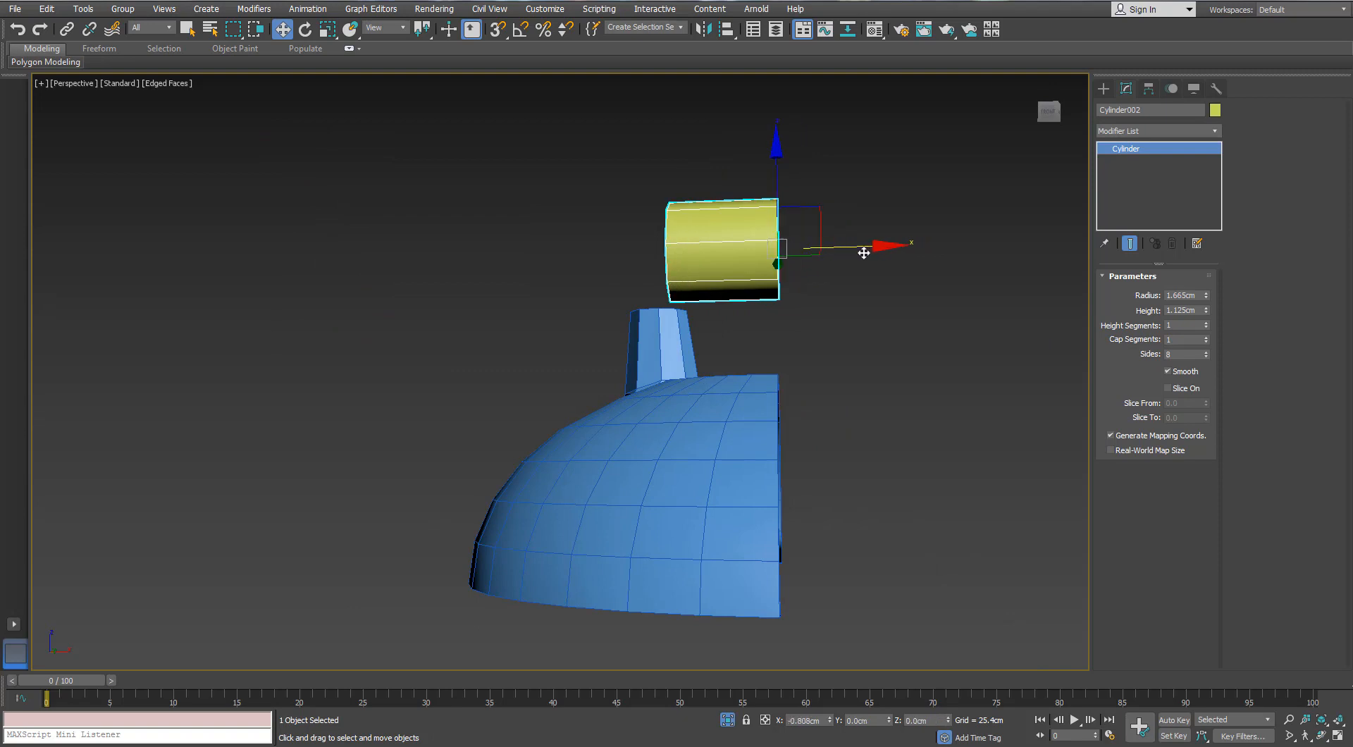
# Lengthen the cylinder above the neck to a height of 2.319 cm
pyautogui.moveTo(1205, 295); pyautogui.dragTo(1205, 279)
pyautogui.hotkey('ctrl', 'a')
pyautogui.keyDown('alt'); pyautogui.moveTo(699, 317); pyautogui.dragTo(659, 317, button='middle'); pyautogui.keyUp('alt')
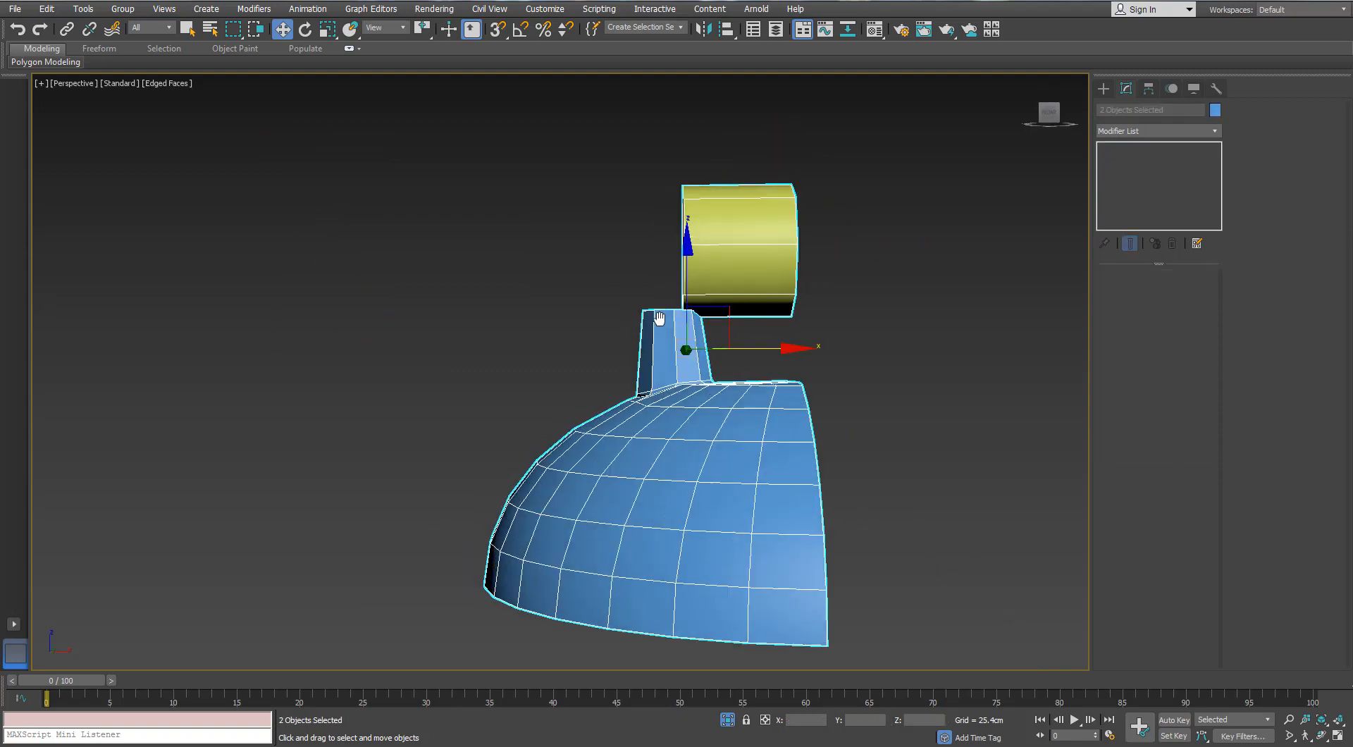
pyautogui.hotkey('ctrl', 'z')
pyautogui.hotkey('ctrl', 'z')
pyautogui.moveTo(1205, 310); pyautogui.dragTo(1199, 275)
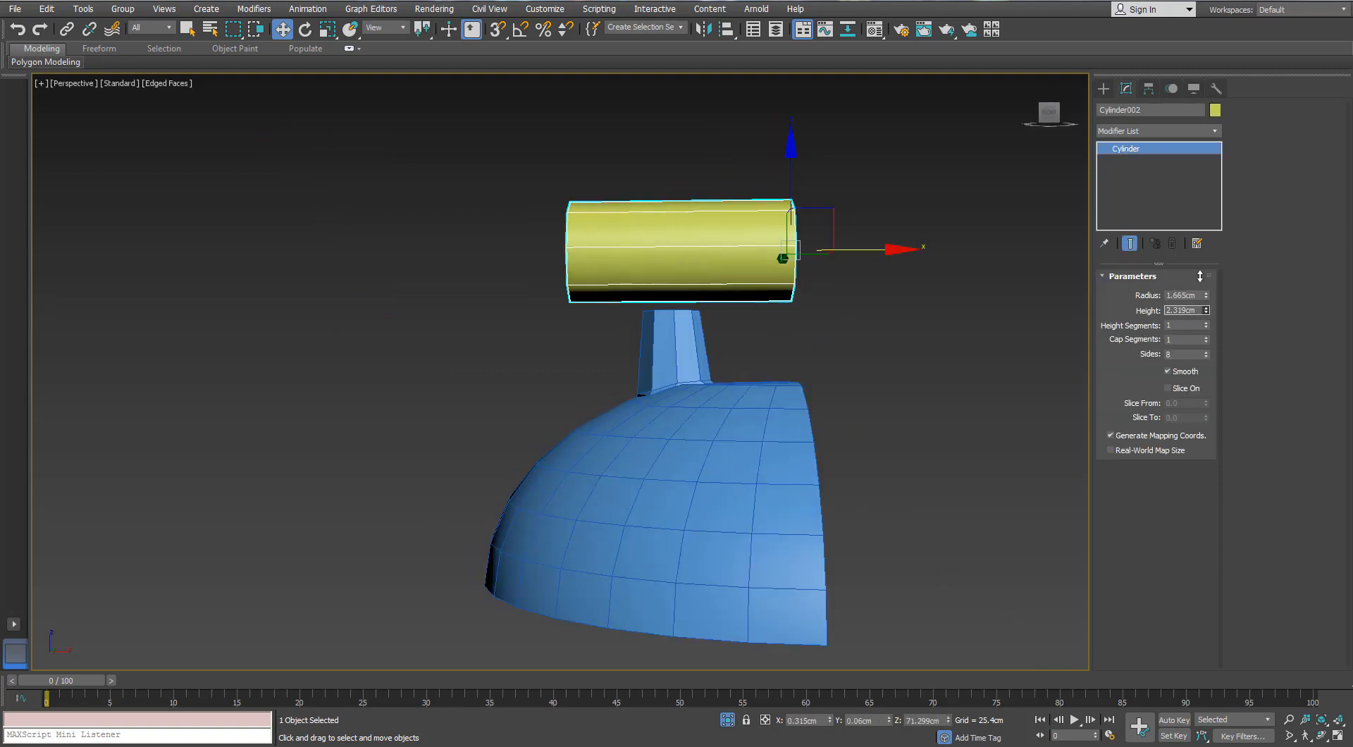
# Reduce the cylinder's radius to 1.208 cm and lower it to about Z 70.552 cm, just above the neck
pyautogui.keyDown('alt'); pyautogui.moveTo(732, 274); pyautogui.dragTo(743, 275, button='middle'); pyautogui.keyUp('alt')
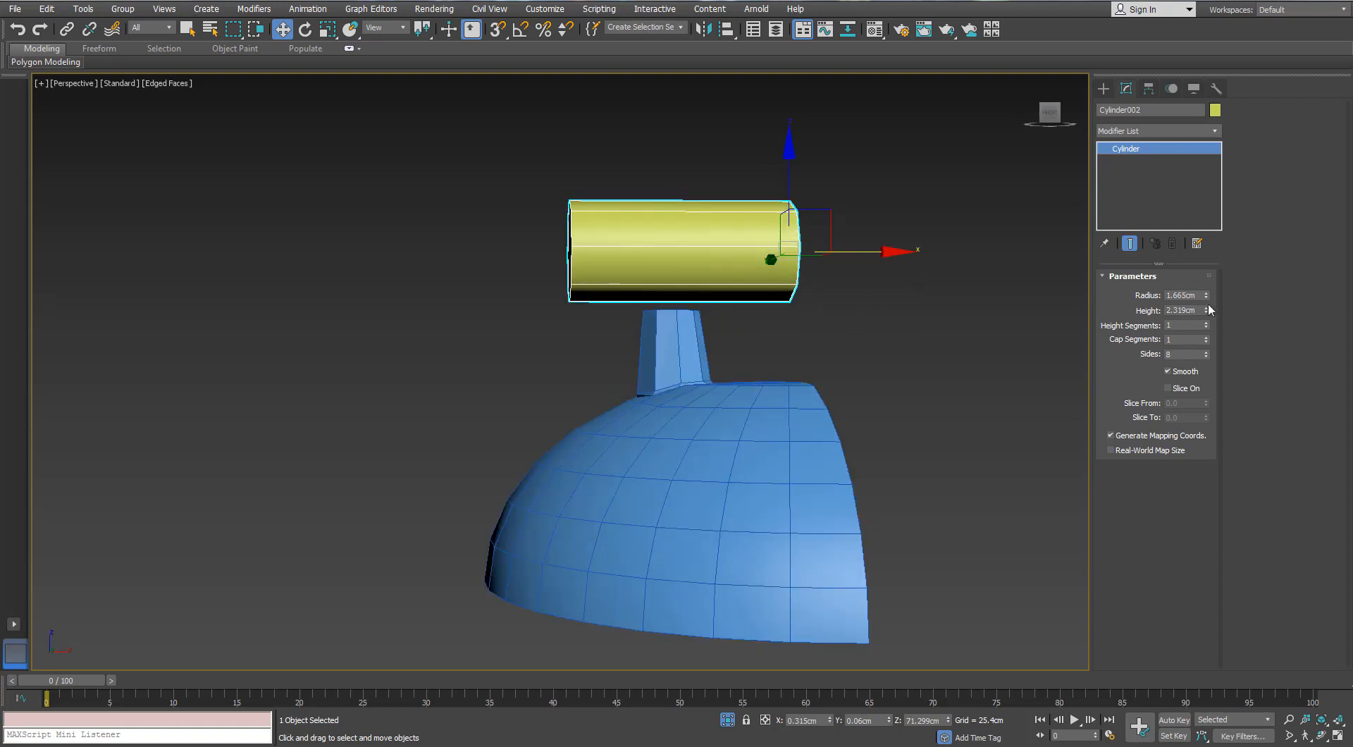
pyautogui.moveTo(1207, 297); pyautogui.dragTo(1207, 312)
pyautogui.scroll(-2, 763, 279)
pyautogui.moveTo(763, 278)
pyautogui.keyDown('alt'); pyautogui.mouseDown(button='middle')
pyautogui.moveTo(752, 299)
pyautogui.moveTo(757, 271)
pyautogui.mouseUp(button='middle'); pyautogui.keyUp('alt')
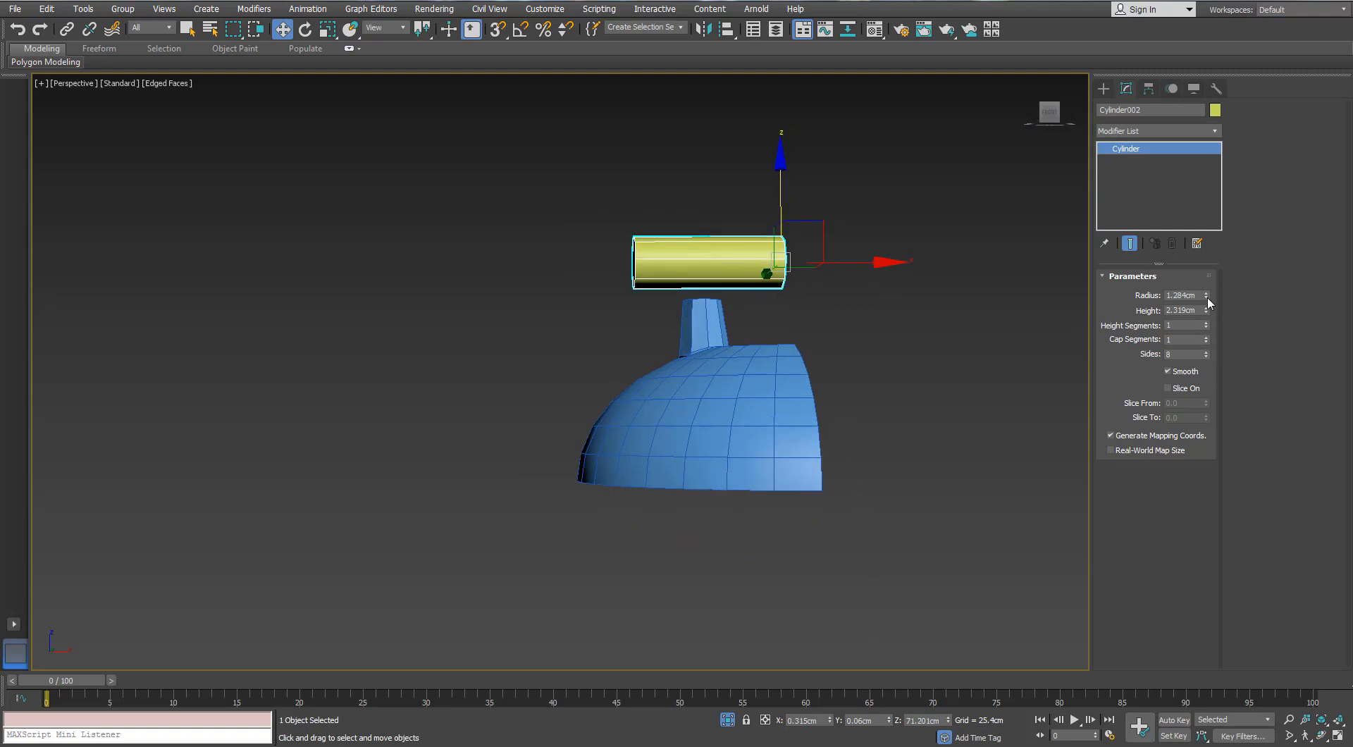
pyautogui.moveTo(1207, 298); pyautogui.dragTo(1207, 300)
pyautogui.scroll(-2, 713, 341)
pyautogui.keyDown('alt'); pyautogui.moveTo(733, 369); pyautogui.dragTo(753, 381, button='middle'); pyautogui.keyUp('alt')
pyautogui.moveTo(759, 213); pyautogui.dragTo(760, 218)
# Exit isolation to show the vessel again and convert the cylinder to an Editable Poly
pyautogui.scroll(-4, 763, 267)
pyautogui.scroll(9, 763, 268)
pyautogui.moveTo(751, 250)
pyautogui.keyDown('alt'); pyautogui.mouseDown(button='middle')
pyautogui.moveTo(748, 225)
pyautogui.moveTo(824, 262)
pyautogui.moveTo(754, 254)
pyautogui.mouseUp(button='middle'); pyautogui.keyUp('alt')
pyautogui.click(730, 718)
pyautogui.keyDown('alt'); pyautogui.moveTo(550, 314); pyautogui.dragTo(507, 331, button='middle'); pyautogui.keyUp('alt')
pyautogui.rightClick(592, 210)
pyautogui.moveTo(629, 363)
pyautogui.click(535, 374)
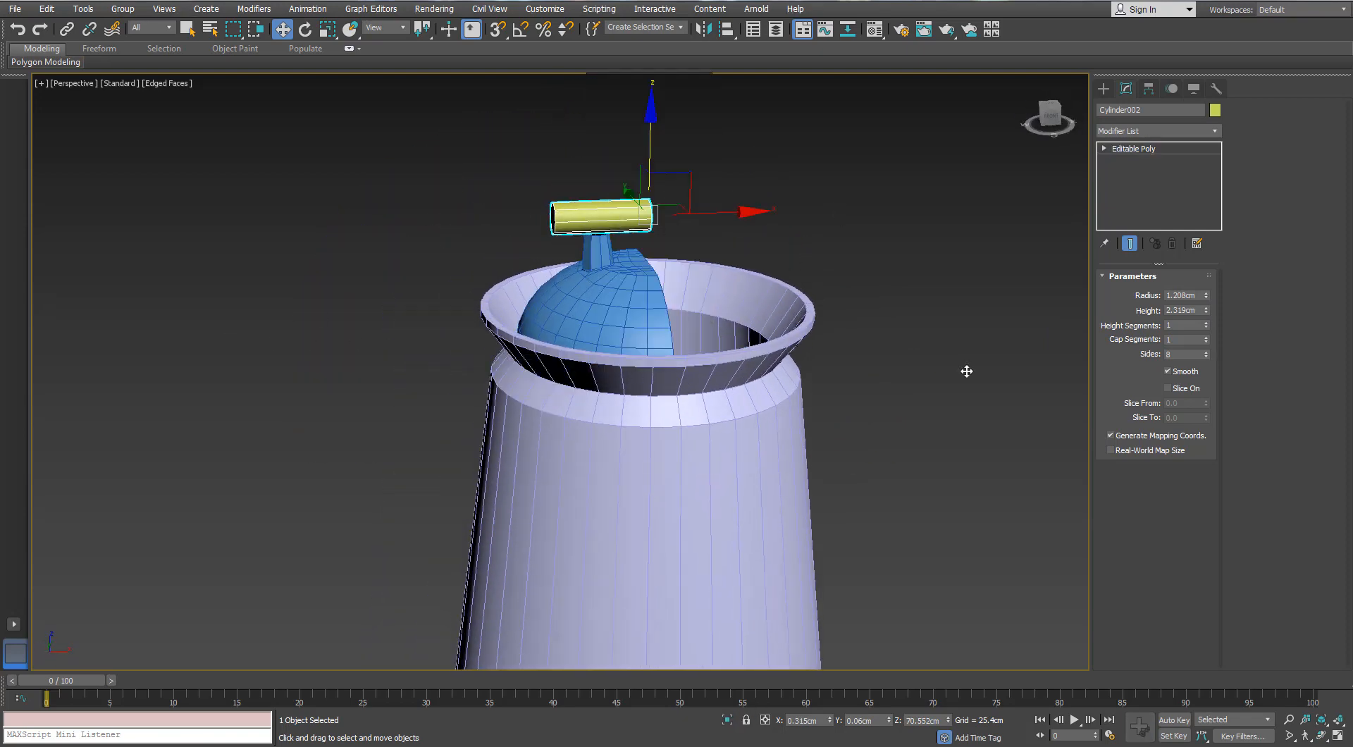
# Connect the cylinder's eight lengthwise edges with one segment and slide the new loop over the middle of the neck
pyautogui.click(1135, 292)
pyautogui.keyDown('alt'); pyautogui.moveTo(765, 271); pyautogui.dragTo(694, 285, button='middle'); pyautogui.keyUp('alt')
pyautogui.scroll(4, 593, 220)
pyautogui.click(594, 220)
pyautogui.hotkey('alt', 'r')
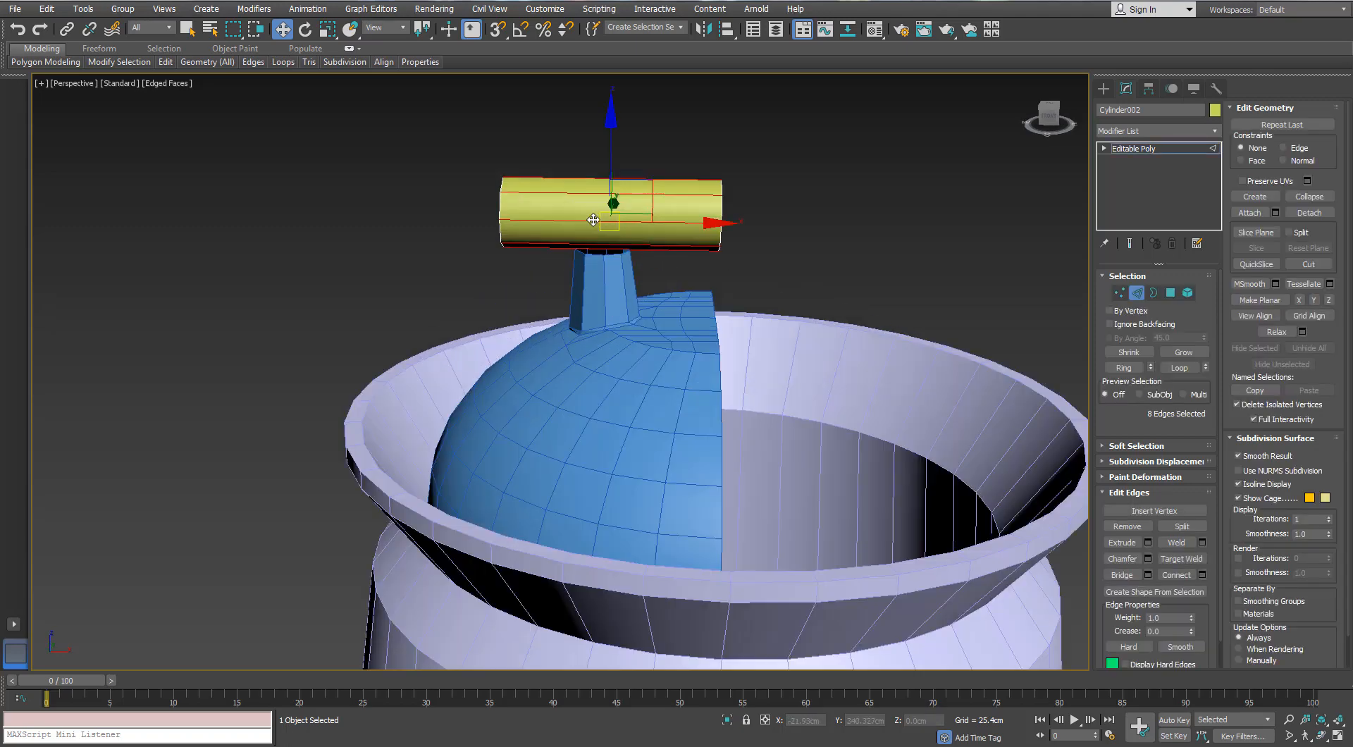
pyautogui.scroll(2, 594, 220)
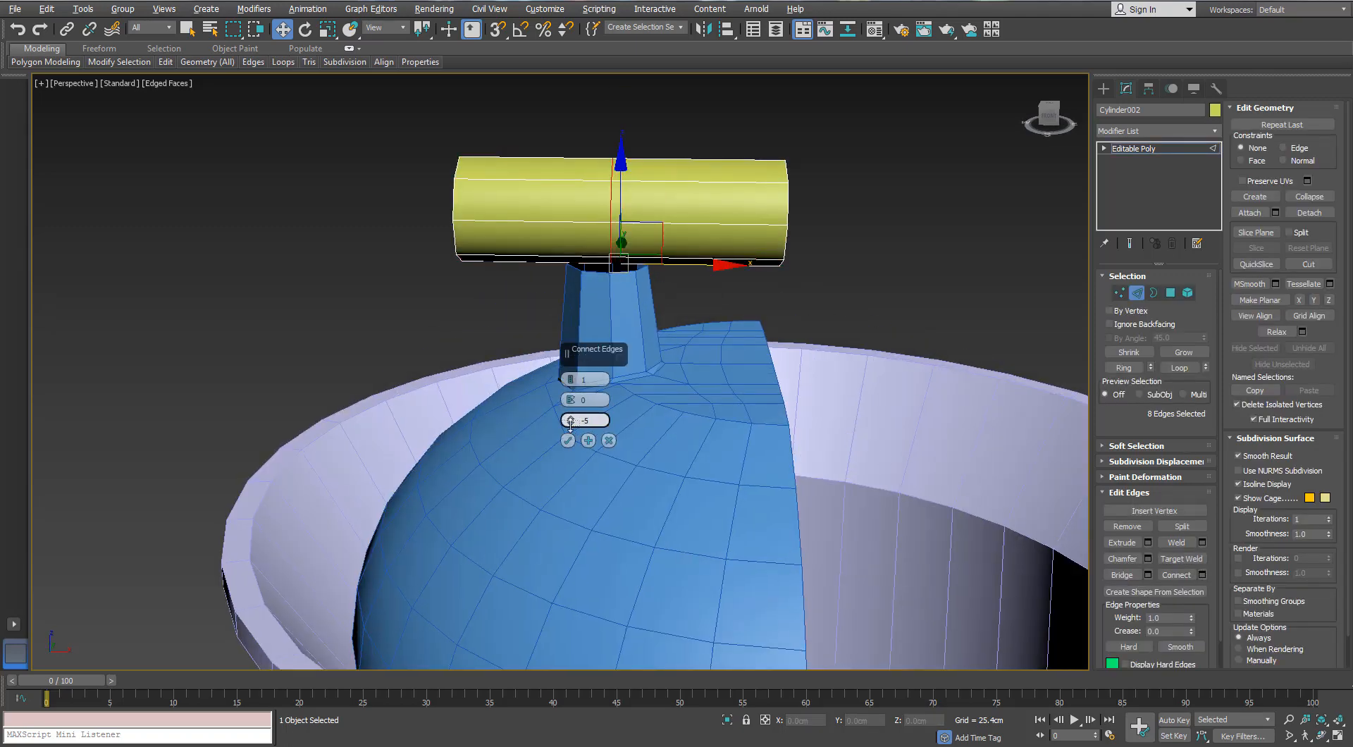
pyautogui.click(568, 440)
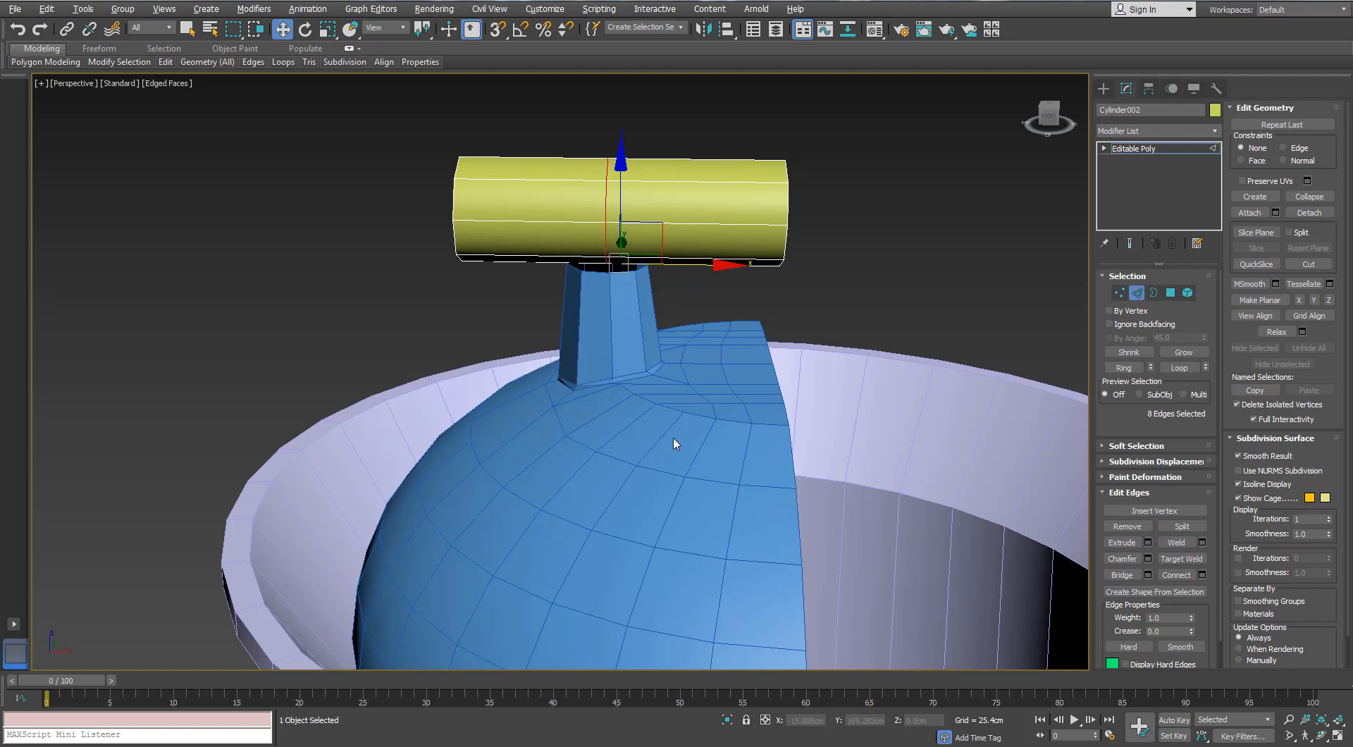
# Chamfer the middle edge loop by 0.375 cm, keeping a central loop between the two outer ones
pyautogui.click(1148, 559)
pyautogui.rightClick(570, 401)
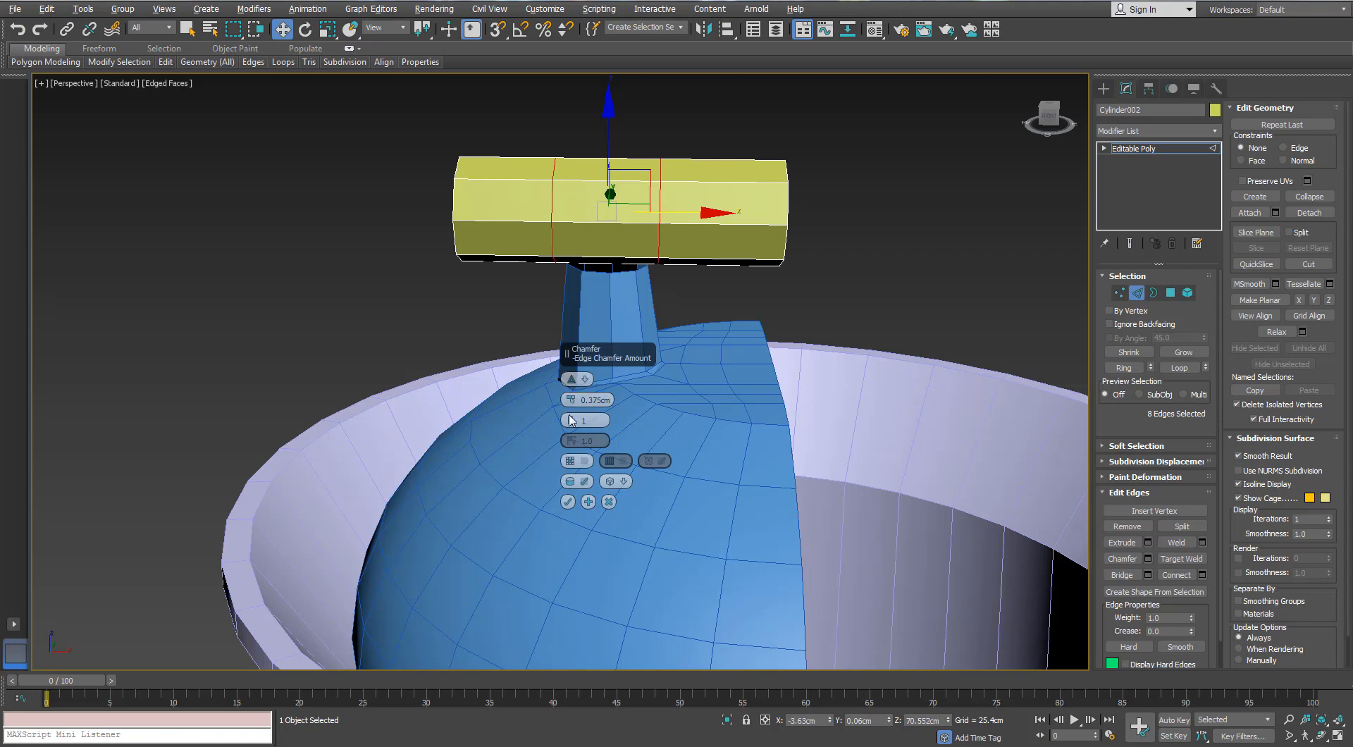
pyautogui.click(568, 502)
# Isolate the cylinder and select the four underside polygons between the outer loops
pyautogui.hotkey('alt', 'q')
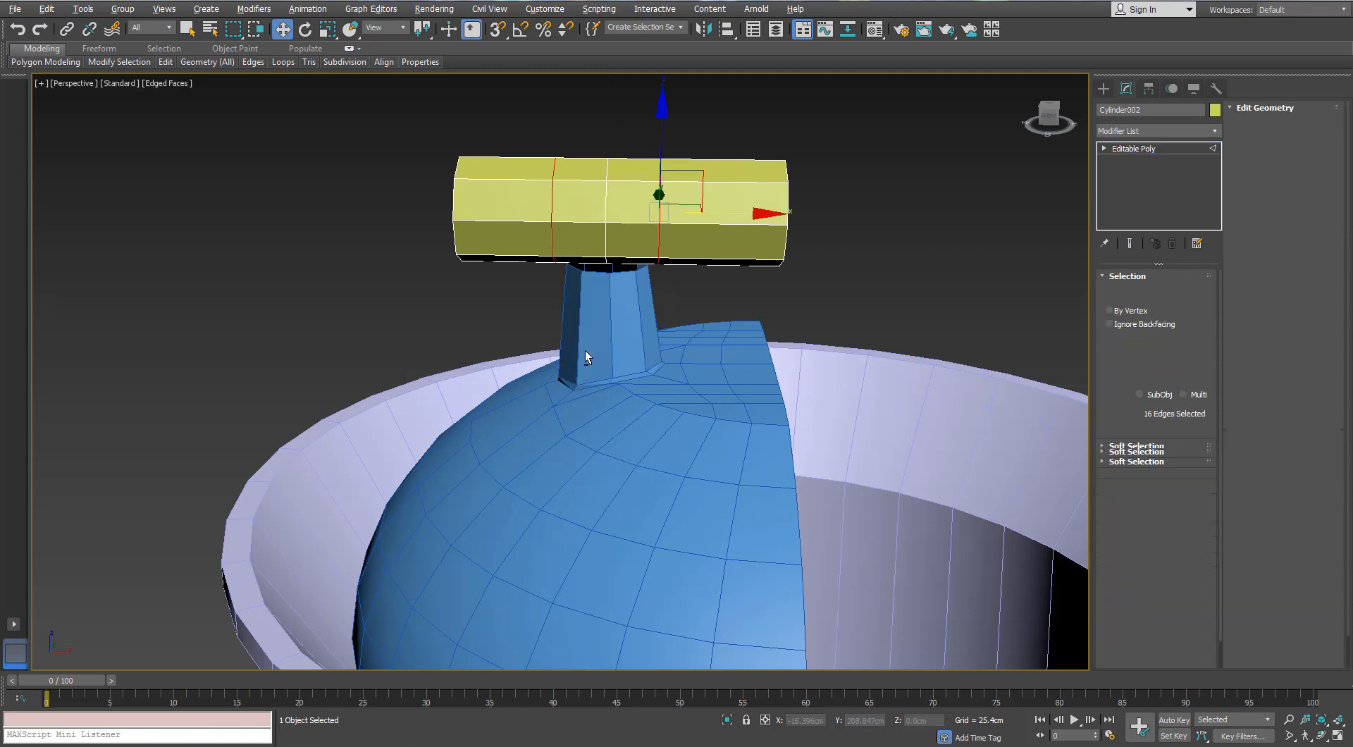
pyautogui.keyDown('alt'); pyautogui.moveTo(585, 350); pyautogui.dragTo(809, 292, button='middle'); pyautogui.keyUp('alt')
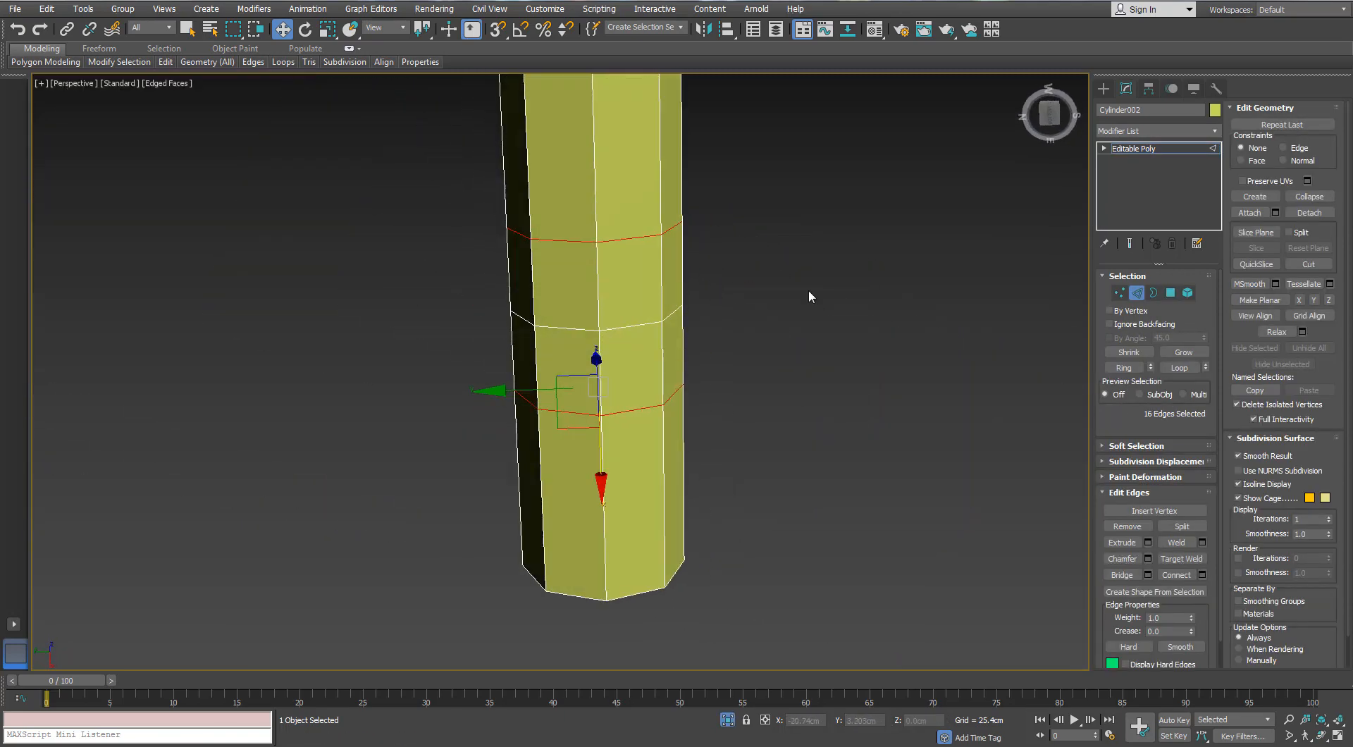
pyautogui.click(1171, 293)
pyautogui.click(568, 303)
pyautogui.keyDown('ctrl'); pyautogui.click(595, 302); pyautogui.keyUp('ctrl')
pyautogui.keyDown('alt'); pyautogui.moveTo(595, 302); pyautogui.dragTo(1015, 336, button='middle'); pyautogui.keyUp('alt')
# Convert the two outer loops to a vertex selection and scale them closer together along the bar's length
pyautogui.press('2')
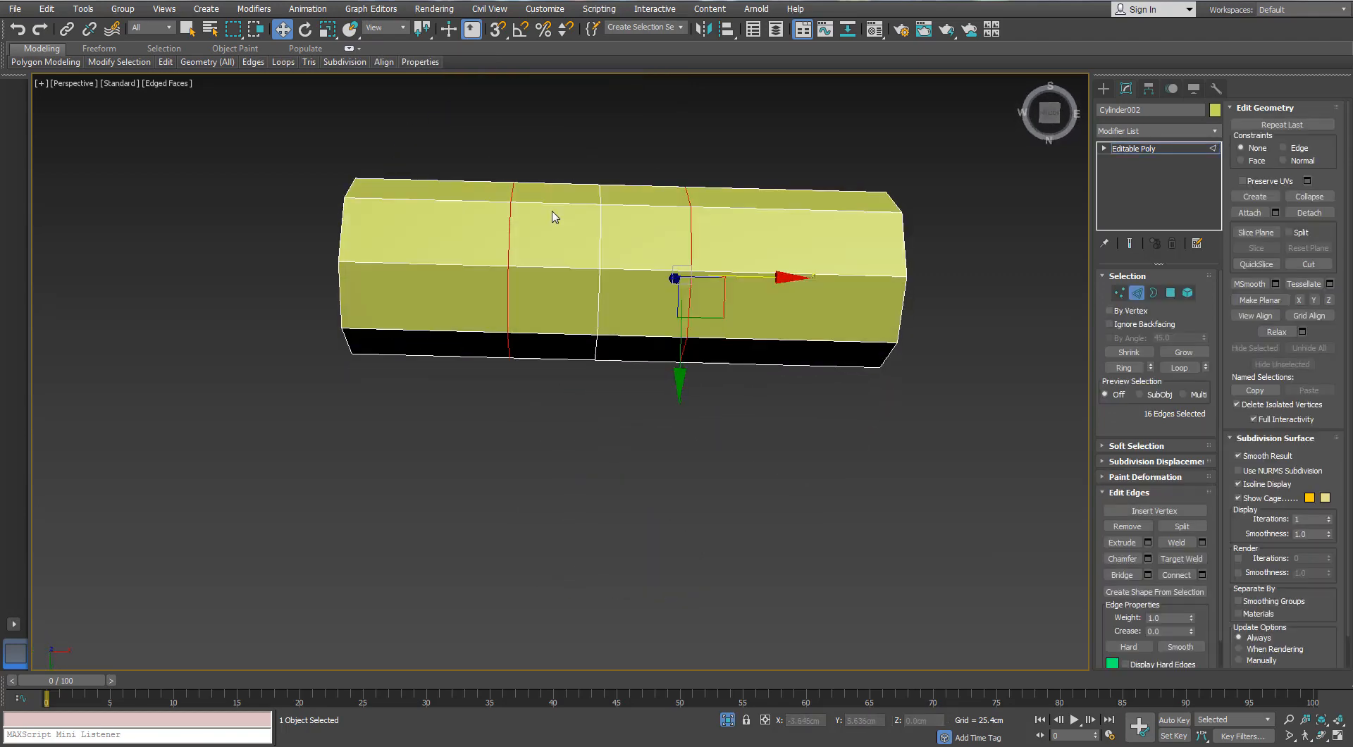
pyautogui.keyDown('alt'); pyautogui.moveTo(555, 217); pyautogui.dragTo(638, 270, button='middle'); pyautogui.keyUp('alt')
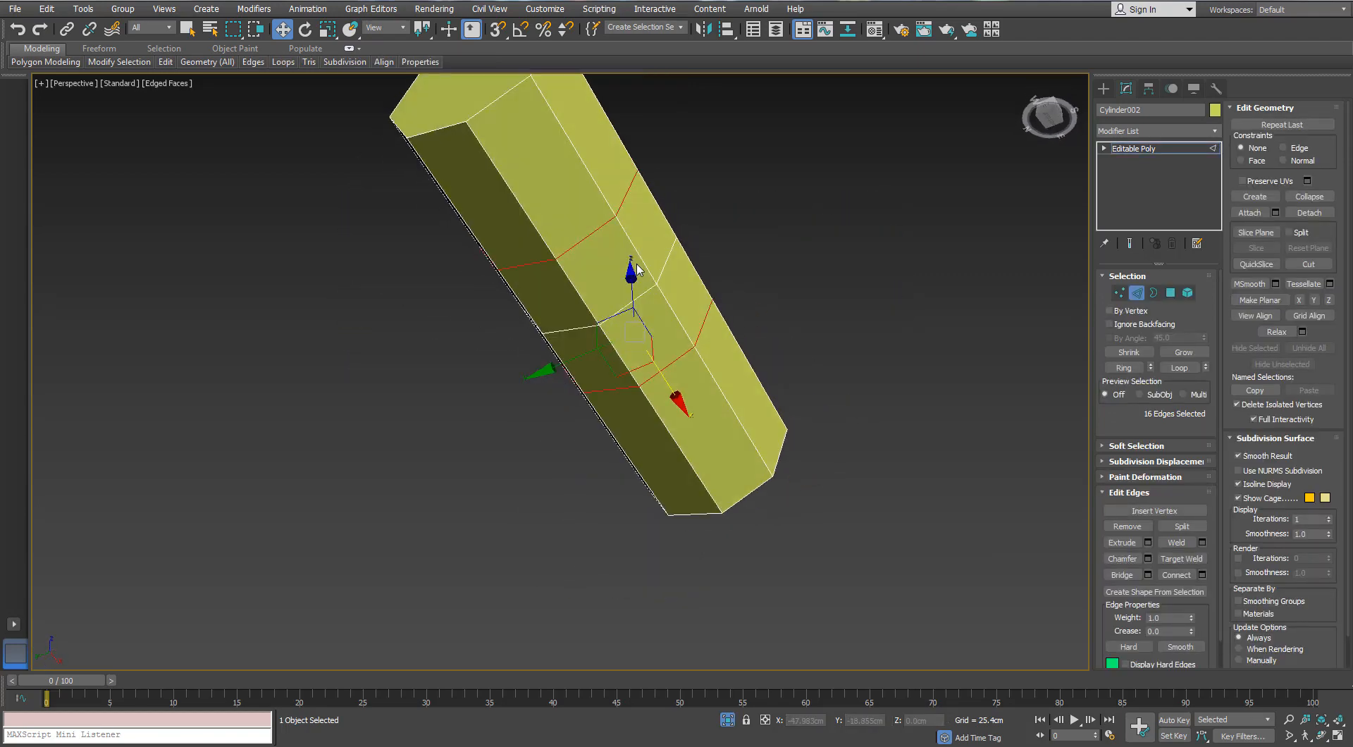
pyautogui.hotkey('shift', 'z')
pyautogui.keyDown('ctrl'); pyautogui.click(1119, 292); pyautogui.keyUp('ctrl')
pyautogui.scroll(2, 604, 281)
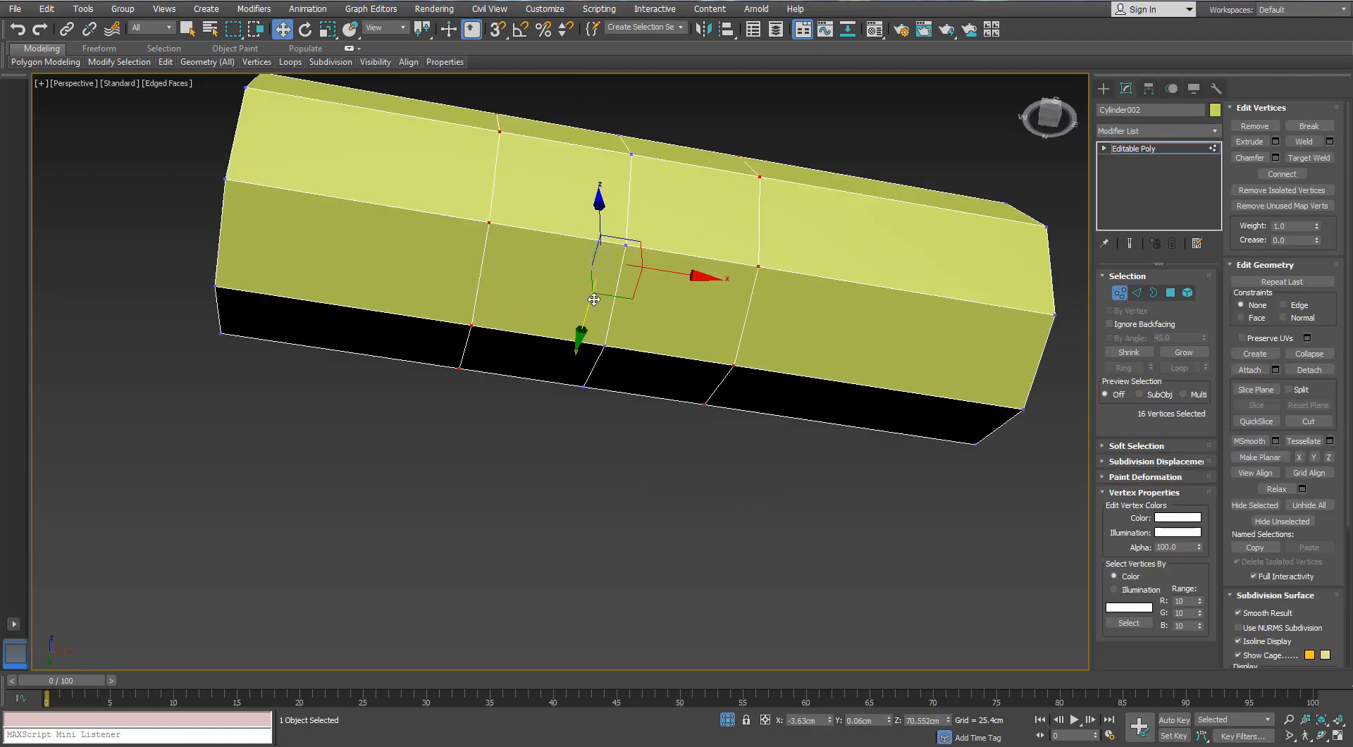
pyautogui.press('r')
pyautogui.moveTo(481, 240); pyautogui.dragTo(497, 248)
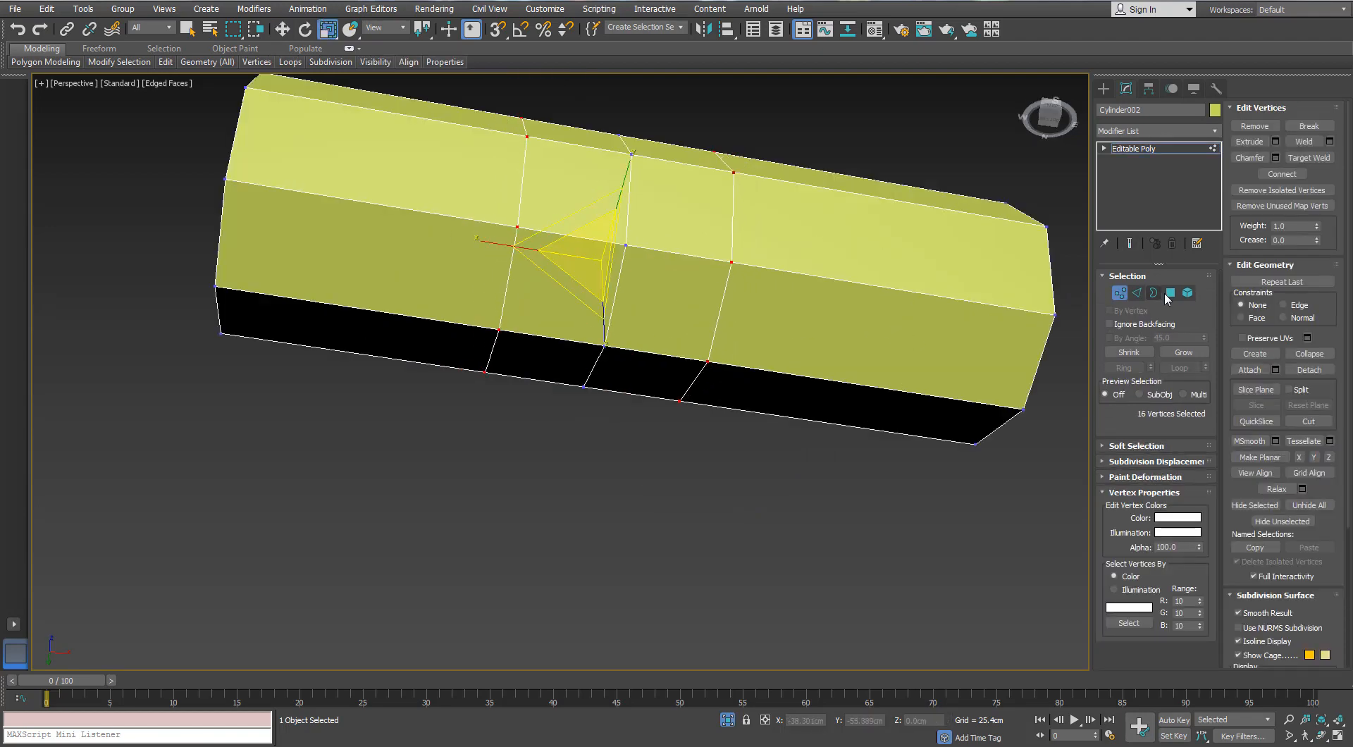
# Try to narrow the four selected underside polygons along the bar's length
pyautogui.click(1169, 293)
pyautogui.keyDown('alt'); pyautogui.moveTo(425, 256); pyautogui.dragTo(487, 212, button='middle'); pyautogui.keyUp('alt')
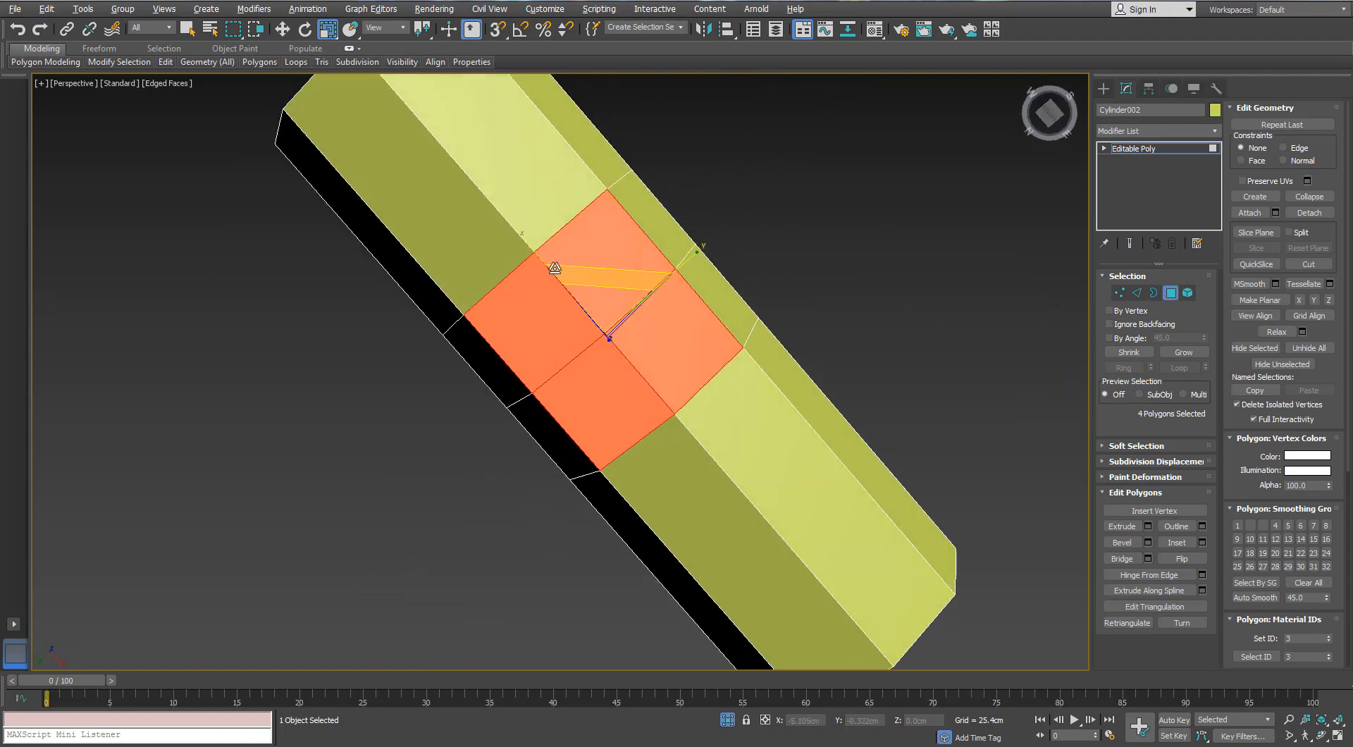
pyautogui.moveTo(523, 241); pyautogui.dragTo(536, 256)
pyautogui.keyDown('alt'); pyautogui.moveTo(561, 274); pyautogui.dragTo(523, 282, button='middle'); pyautogui.keyUp('alt')
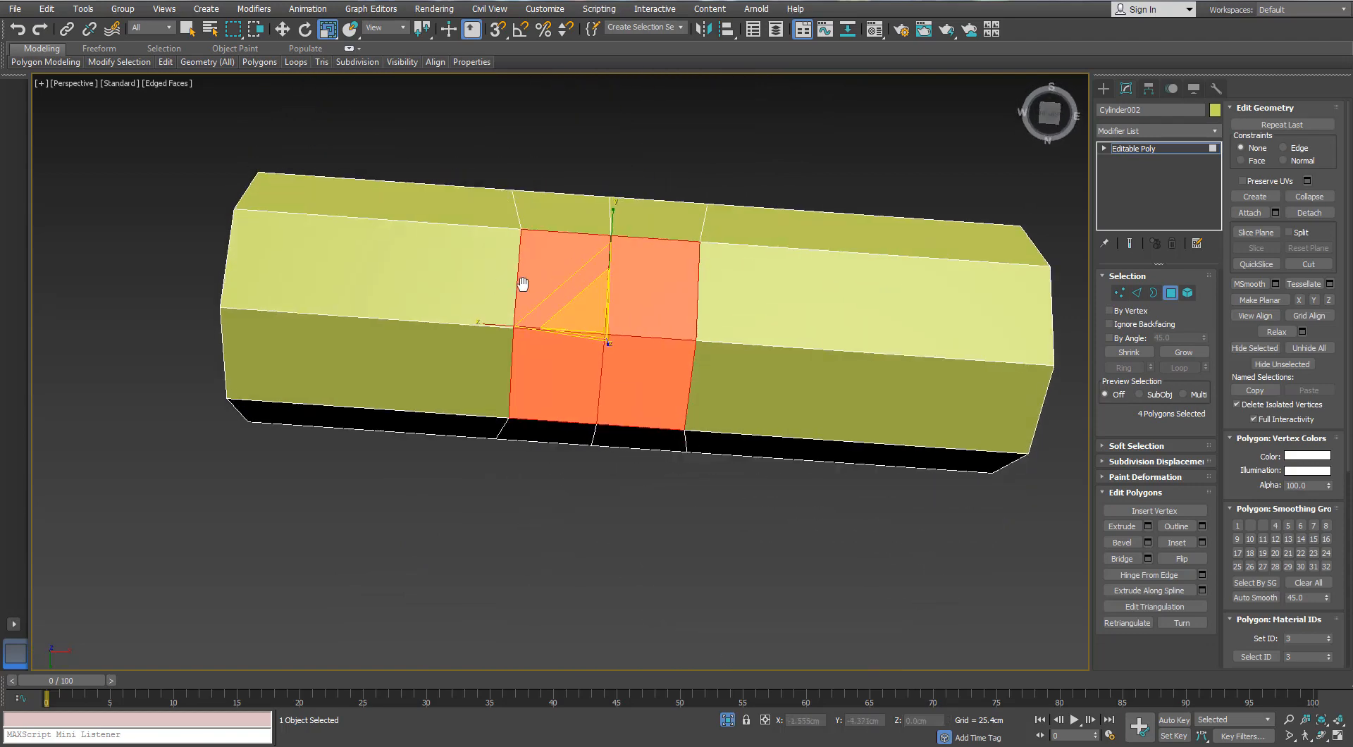
pyautogui.scroll(2, 522, 282)
pyautogui.click(1119, 292)
pyautogui.hotkey('ctrl', 'z')
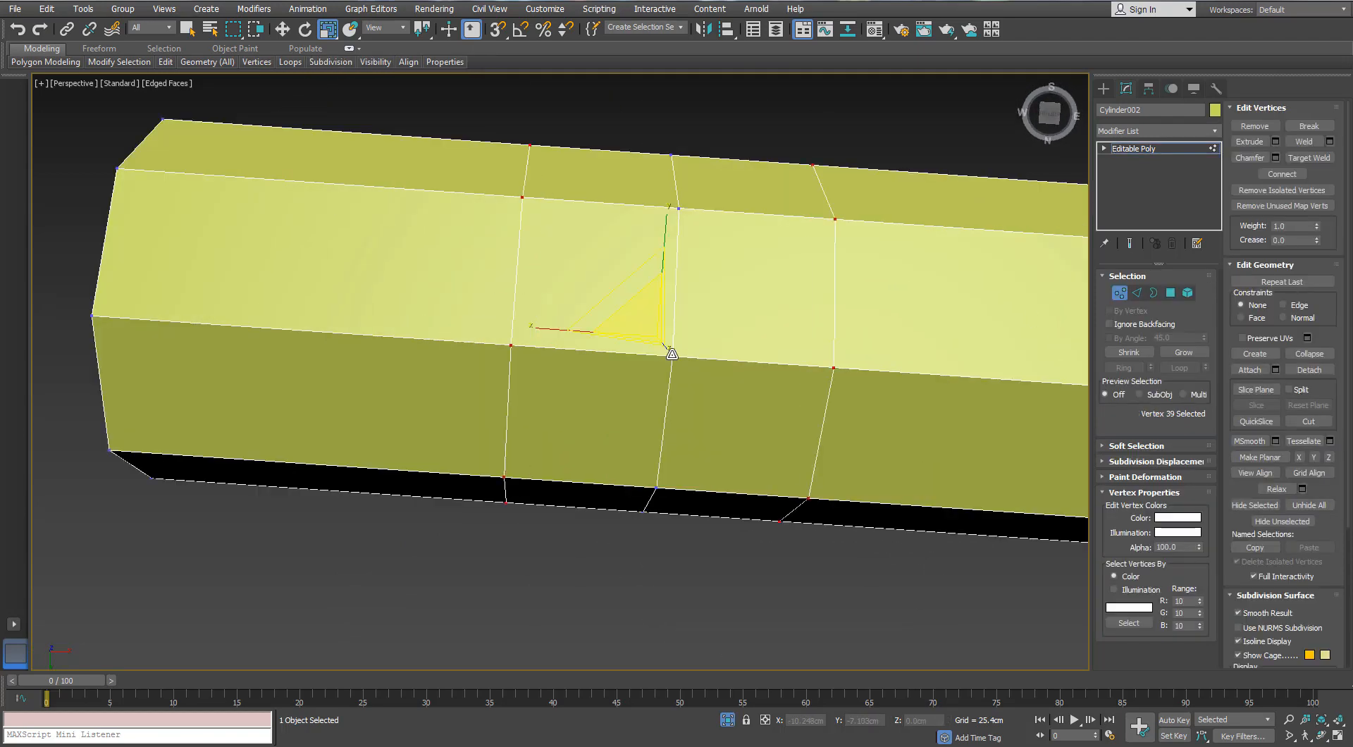
# Connect the underside's central vertex to the four surrounding corner vertices with diagonal edges
pyautogui.click(1275, 158)
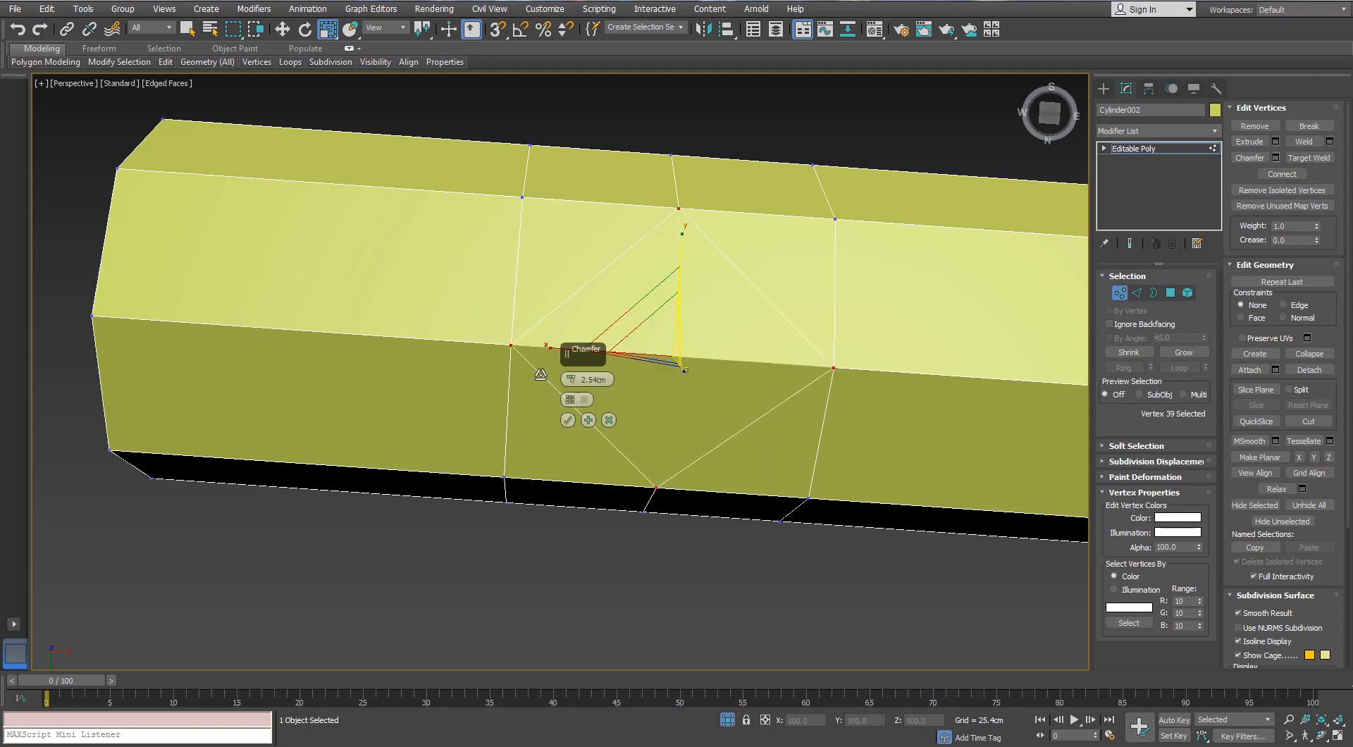
pyautogui.click(609, 420)
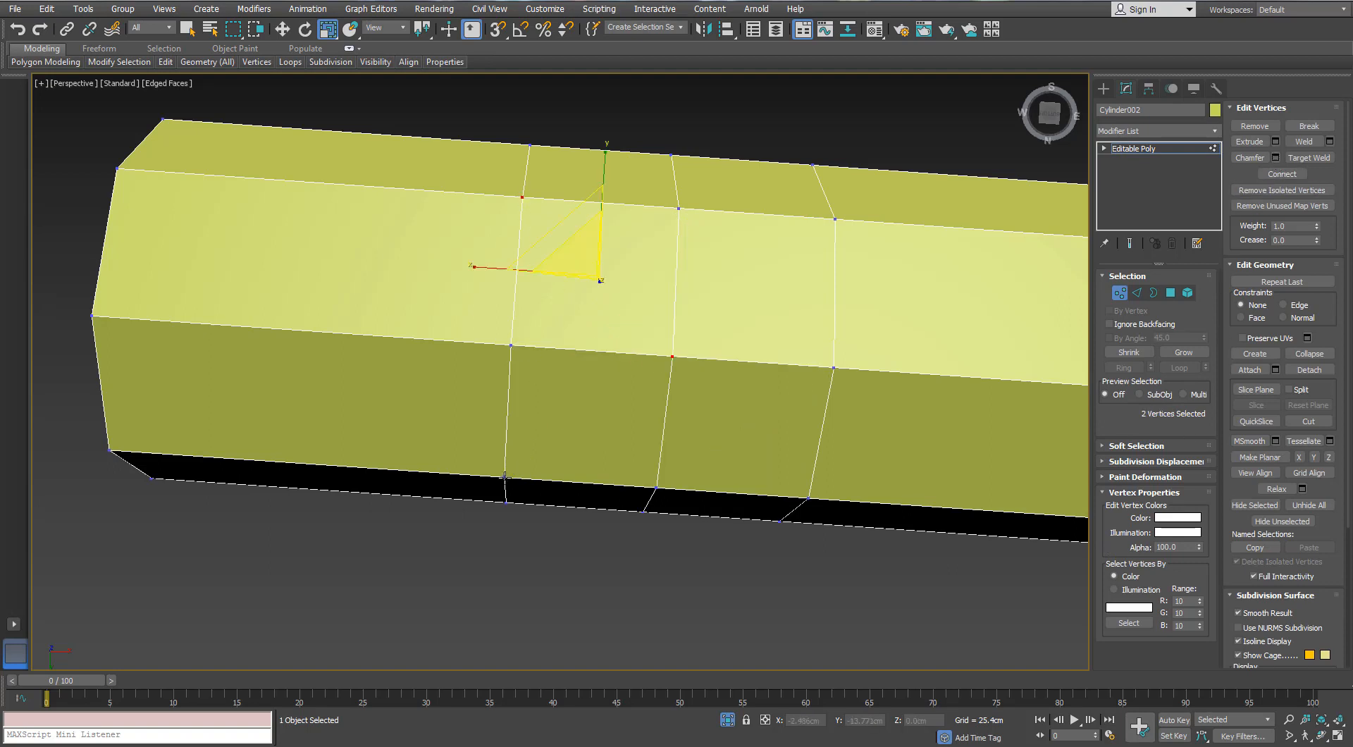
pyautogui.keyDown('ctrl'); pyautogui.click(808, 498); pyautogui.keyUp('ctrl')
pyautogui.keyDown('ctrl'); pyautogui.click(835, 219); pyautogui.keyUp('ctrl')
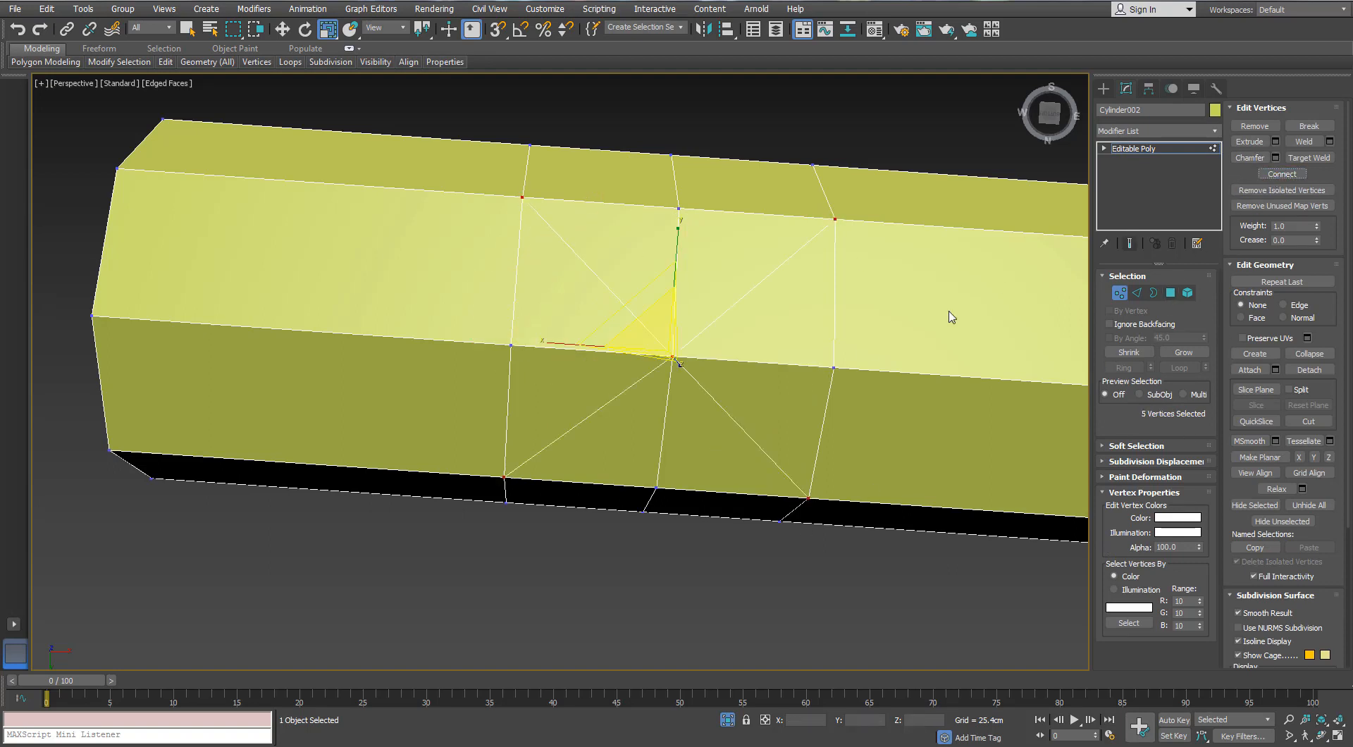
pyautogui.click(1274, 160)
pyautogui.moveTo(571, 373); pyautogui.dragTo(570, 372)
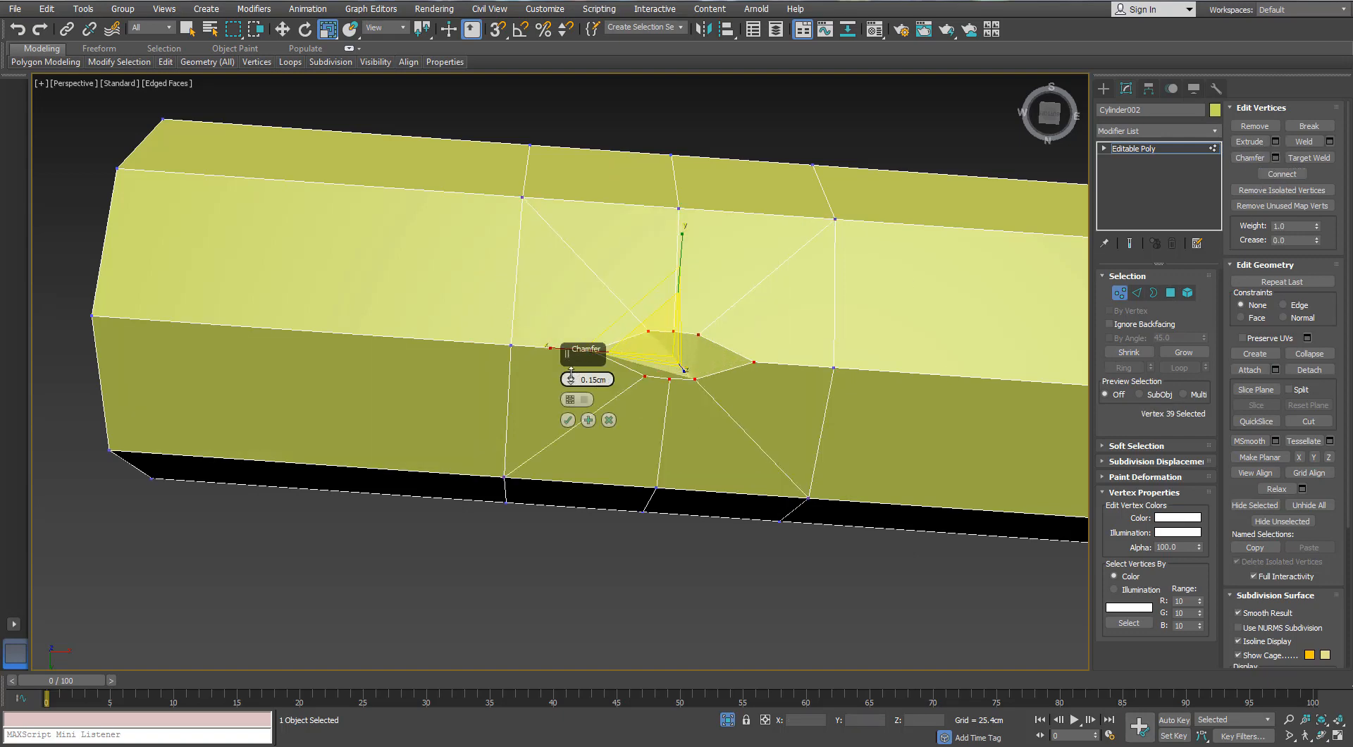
pyautogui.keyDown('alt'); pyautogui.moveTo(744, 392); pyautogui.dragTo(1159, 293, button='middle'); pyautogui.keyUp('alt')
pyautogui.scroll(4, 663, 283)
pyautogui.scroll(-6, 621, 264)
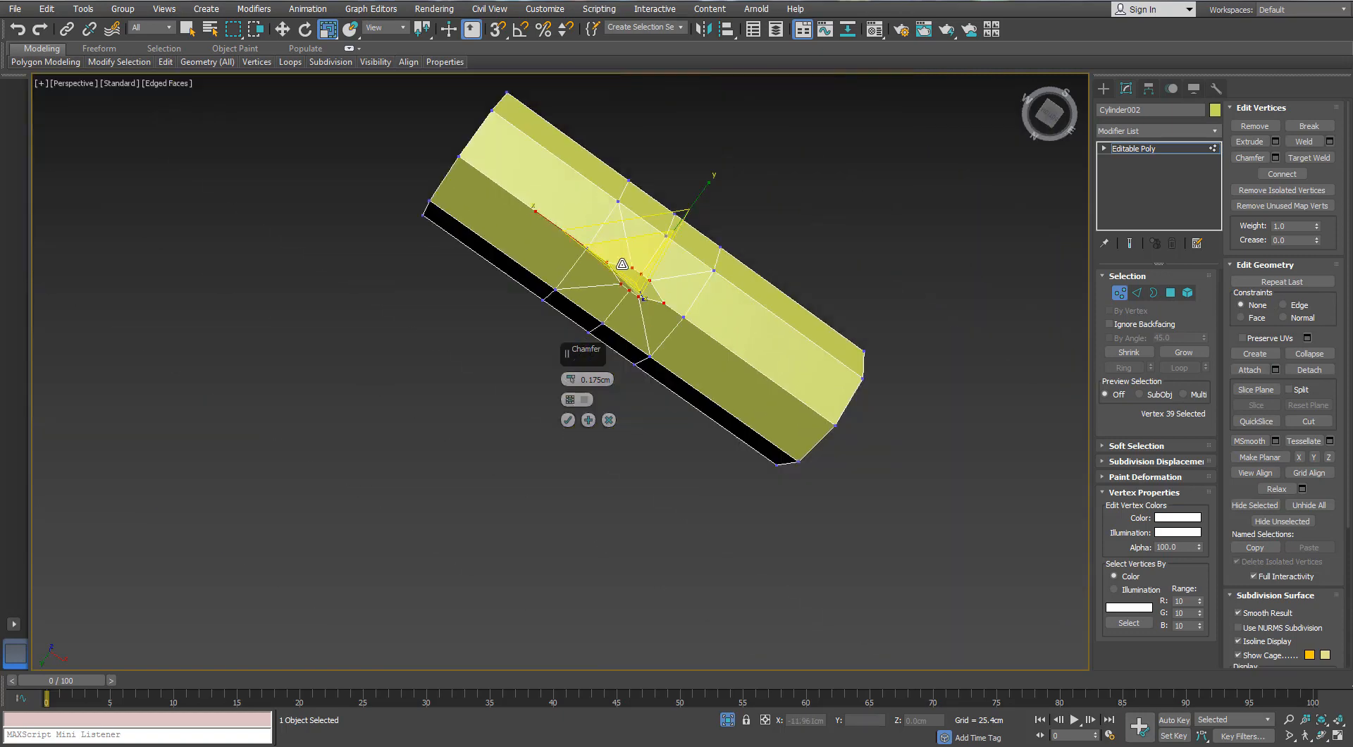
pyautogui.click(609, 421)
# Change the cylinder's object colour to blue, matching the dome lid
pyautogui.click(1214, 110)
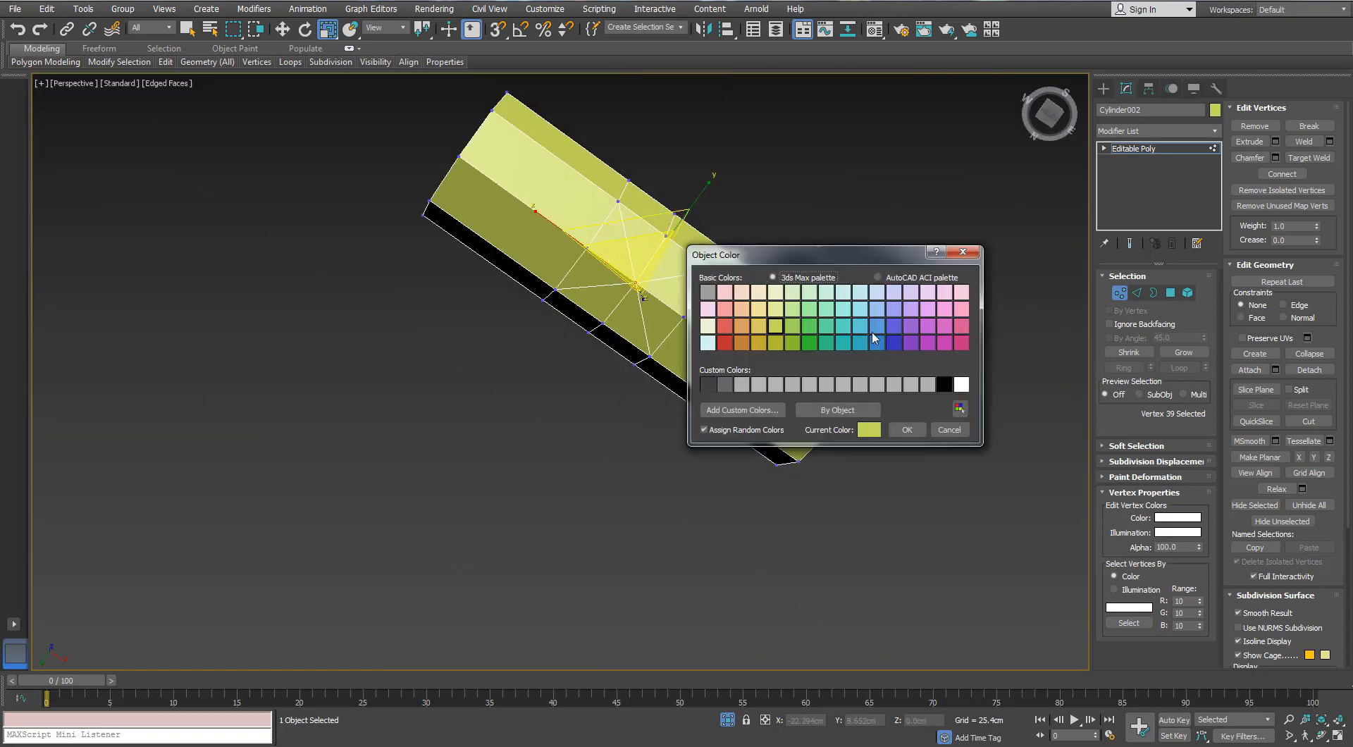
pyautogui.click(897, 427)
# Chamfer the central vertex on the bar's underside into eight separate vertices
pyautogui.scroll(4, 738, 246)
pyautogui.keyDown('alt'); pyautogui.moveTo(738, 247); pyautogui.dragTo(1118, 480, button='middle'); pyautogui.keyUp('alt')
pyautogui.click(657, 326)
pyautogui.click(655, 315)
pyautogui.keyDown('alt'); pyautogui.moveTo(733, 329); pyautogui.dragTo(635, 331, button='middle'); pyautogui.keyUp('alt')
pyautogui.click(1275, 158)
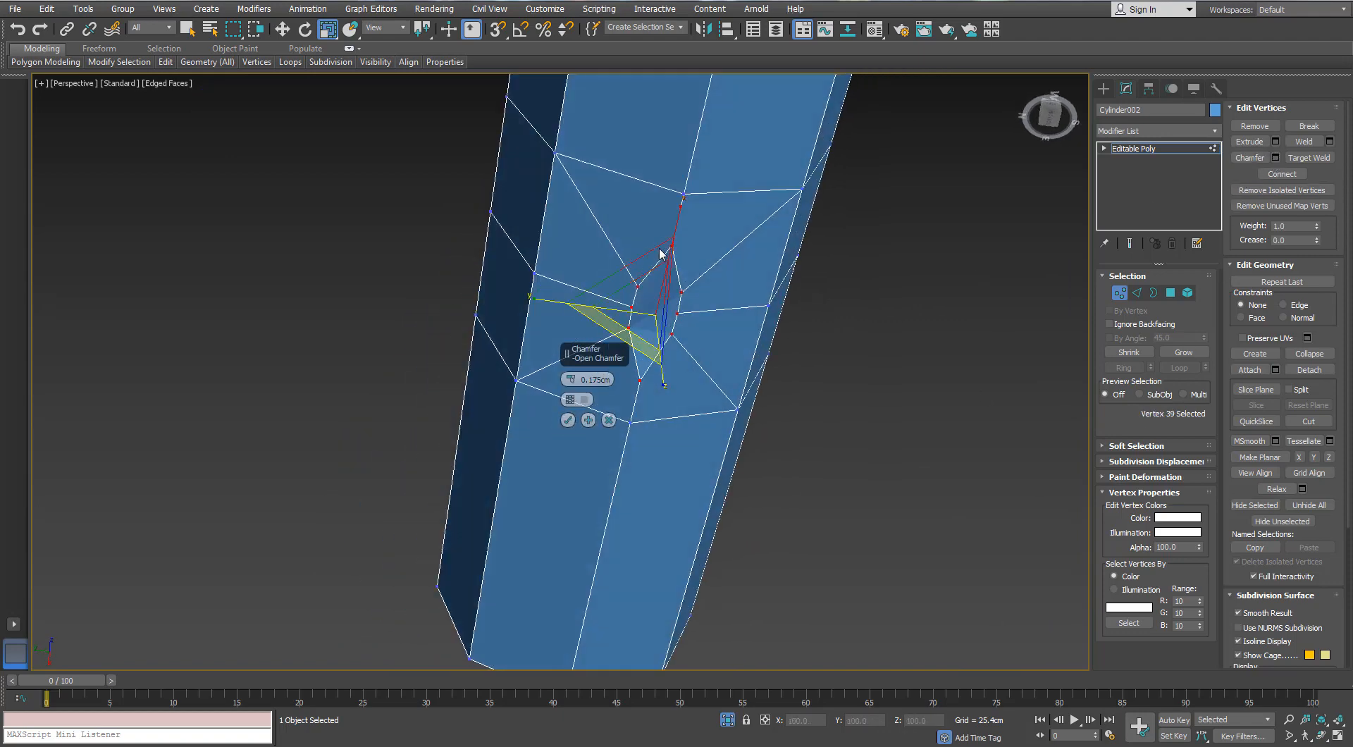
pyautogui.moveTo(571, 380); pyautogui.dragTo(573, 369)
pyautogui.click(567, 420)
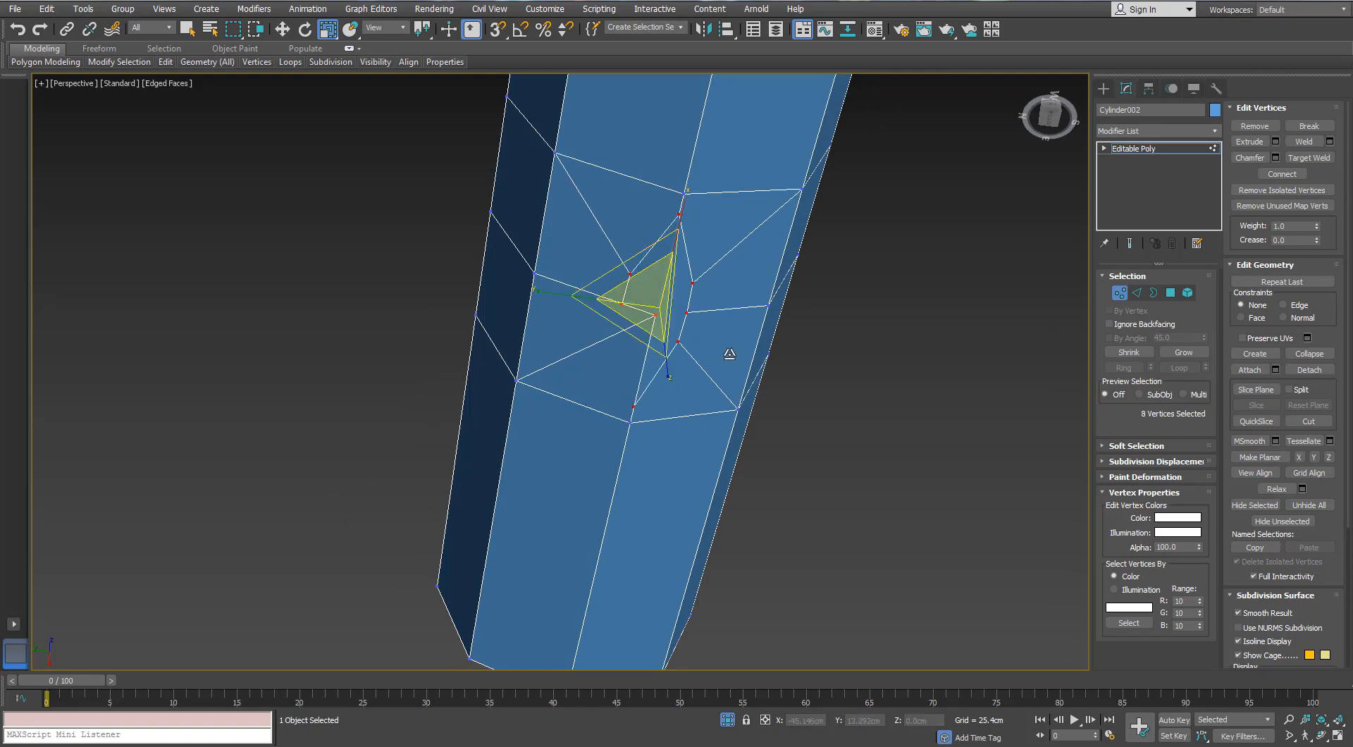
# Move the stray chamfer vertex out to the edge of the ring, at about X -3.38 cm and Y 0.255 cm
pyautogui.click(652, 313)
pyautogui.click(652, 314)
pyautogui.press('w')
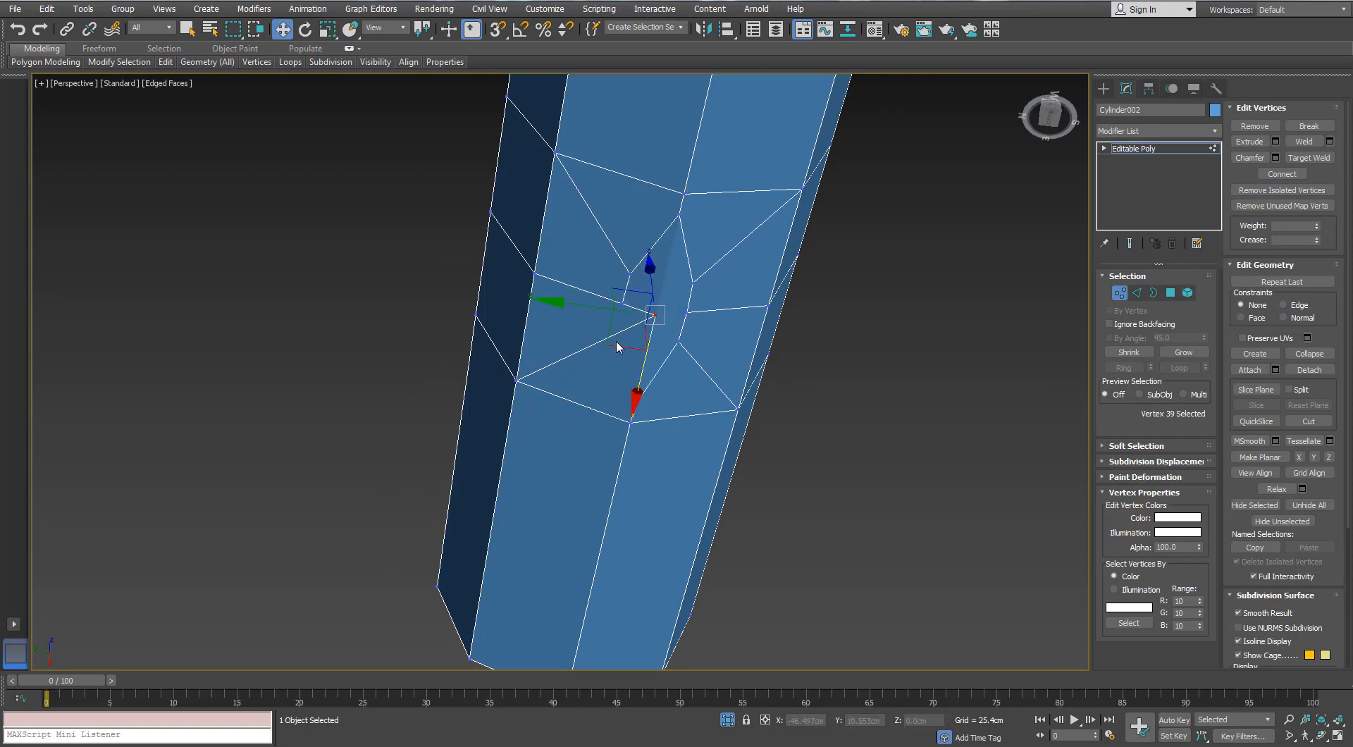
pyautogui.moveTo(583, 366); pyautogui.dragTo(581, 360)
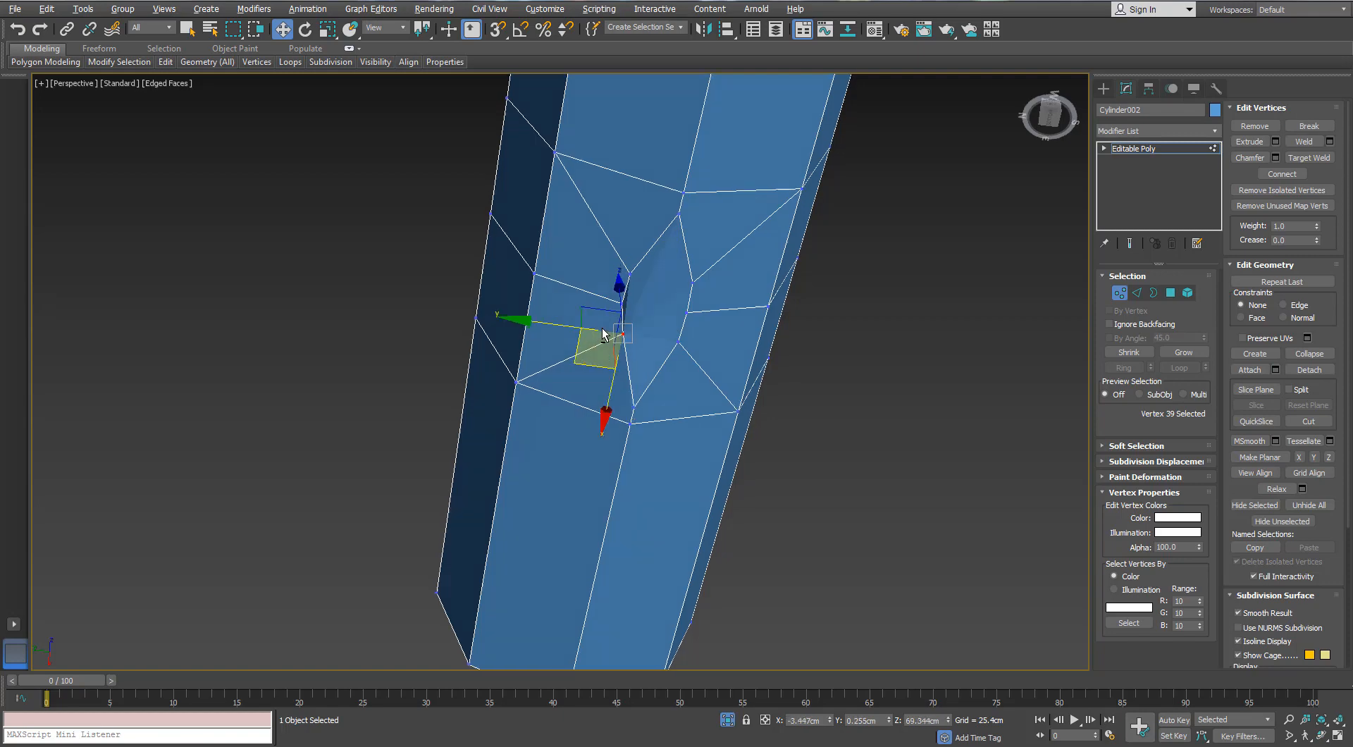
pyautogui.keyDown('alt'); pyautogui.moveTo(589, 409); pyautogui.dragTo(586, 364, button='middle'); pyautogui.keyUp('alt')
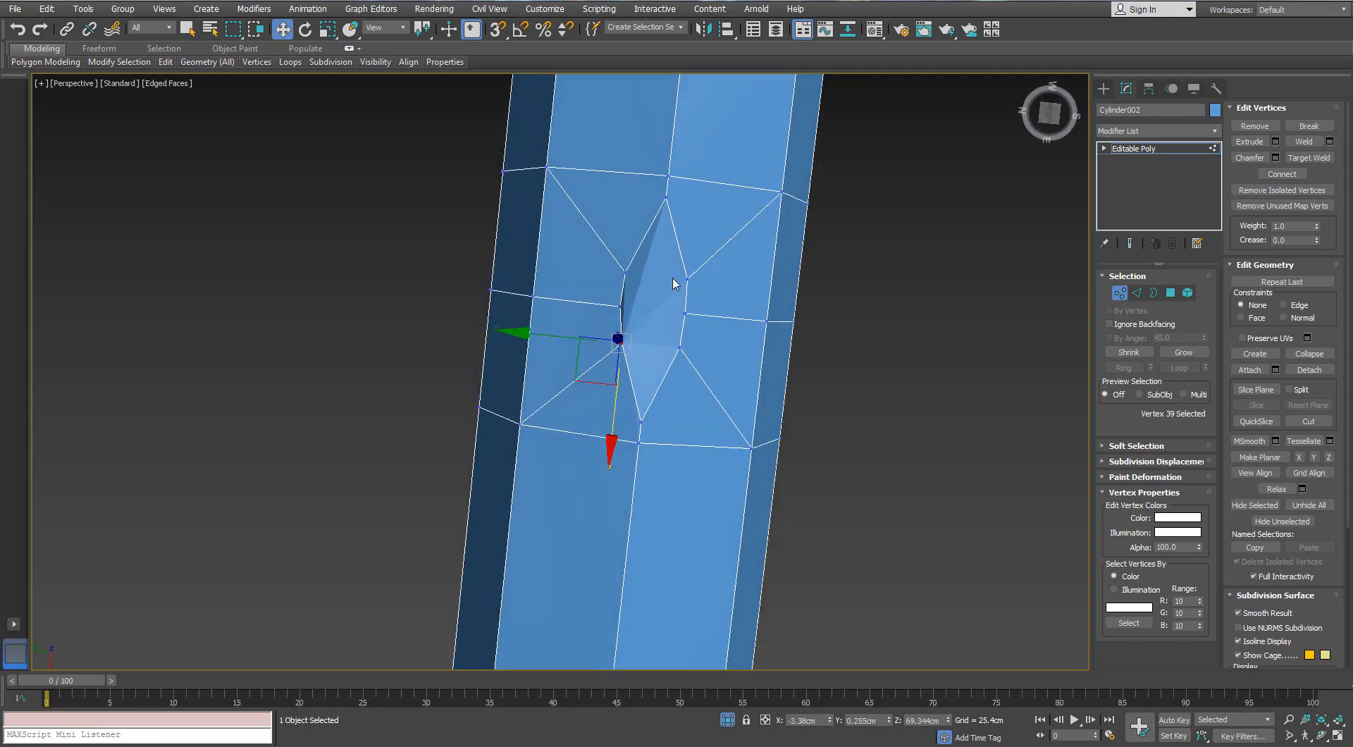
# Scale the ring's six side vertices to about 264% along Y and spread them along X to shape an octagon
pyautogui.click(664, 198)
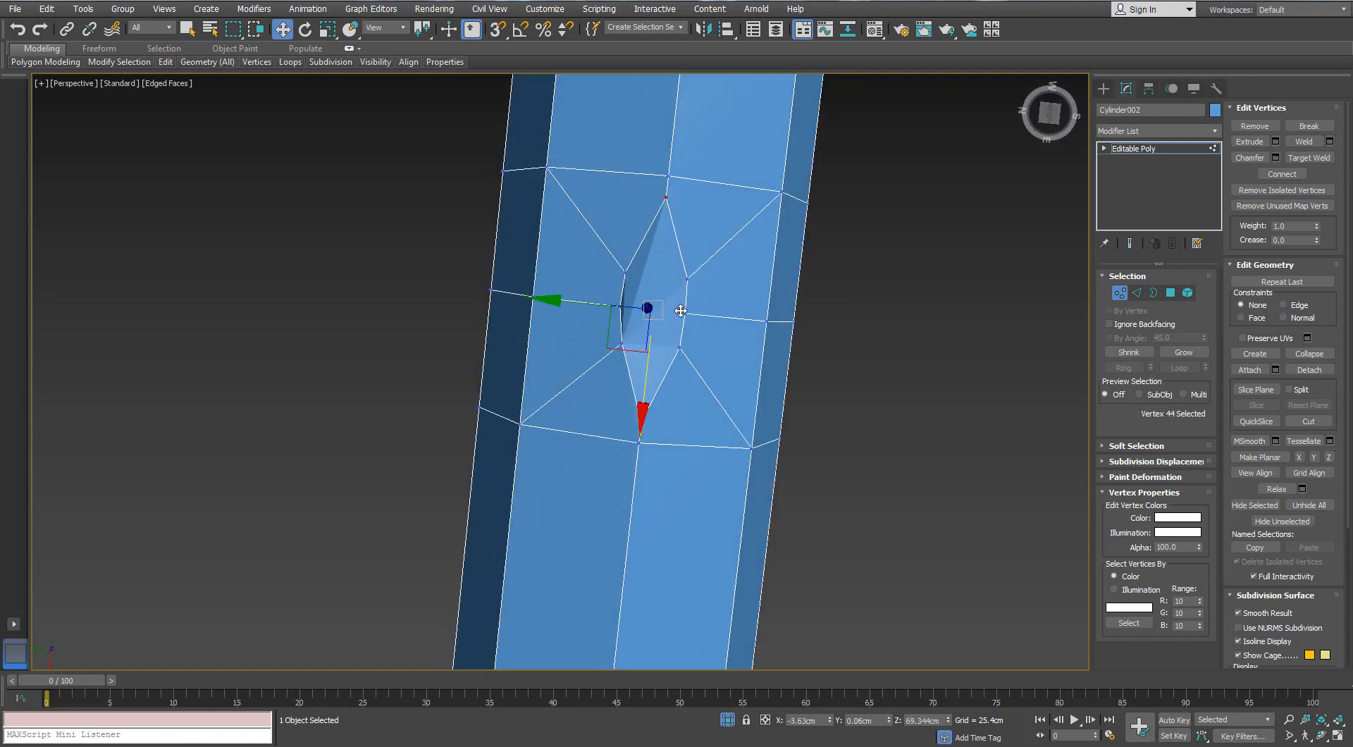
pyautogui.click(686, 280)
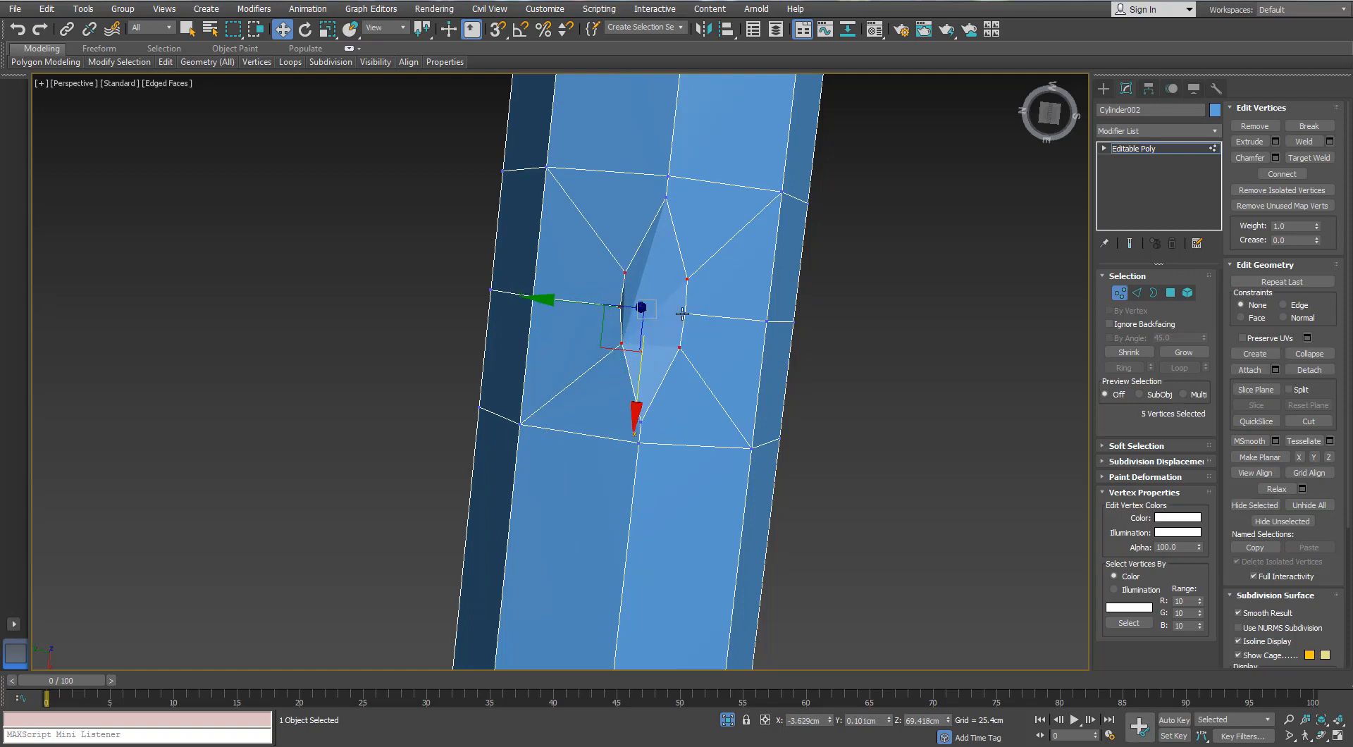
pyautogui.press('r')
pyautogui.moveTo(537, 296); pyautogui.dragTo(457, 284)
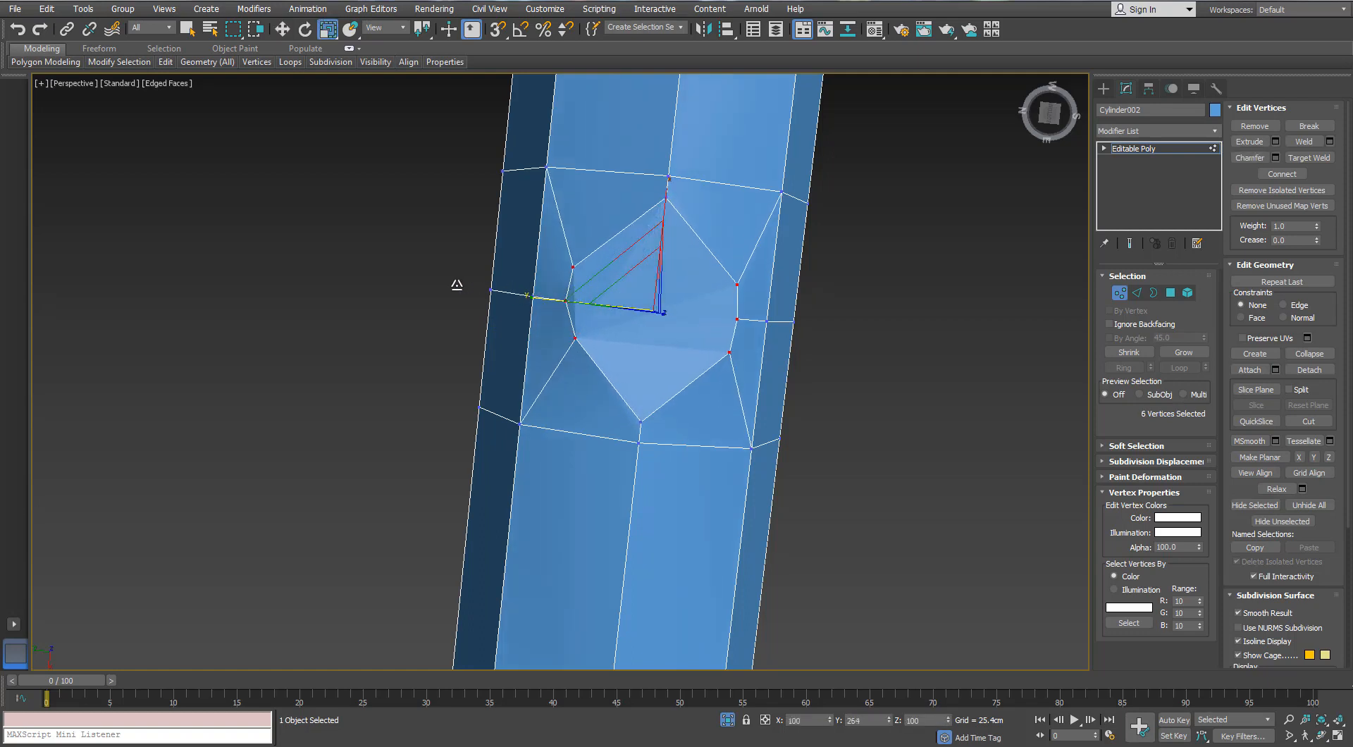
pyautogui.moveTo(667, 199); pyautogui.dragTo(669, 157)
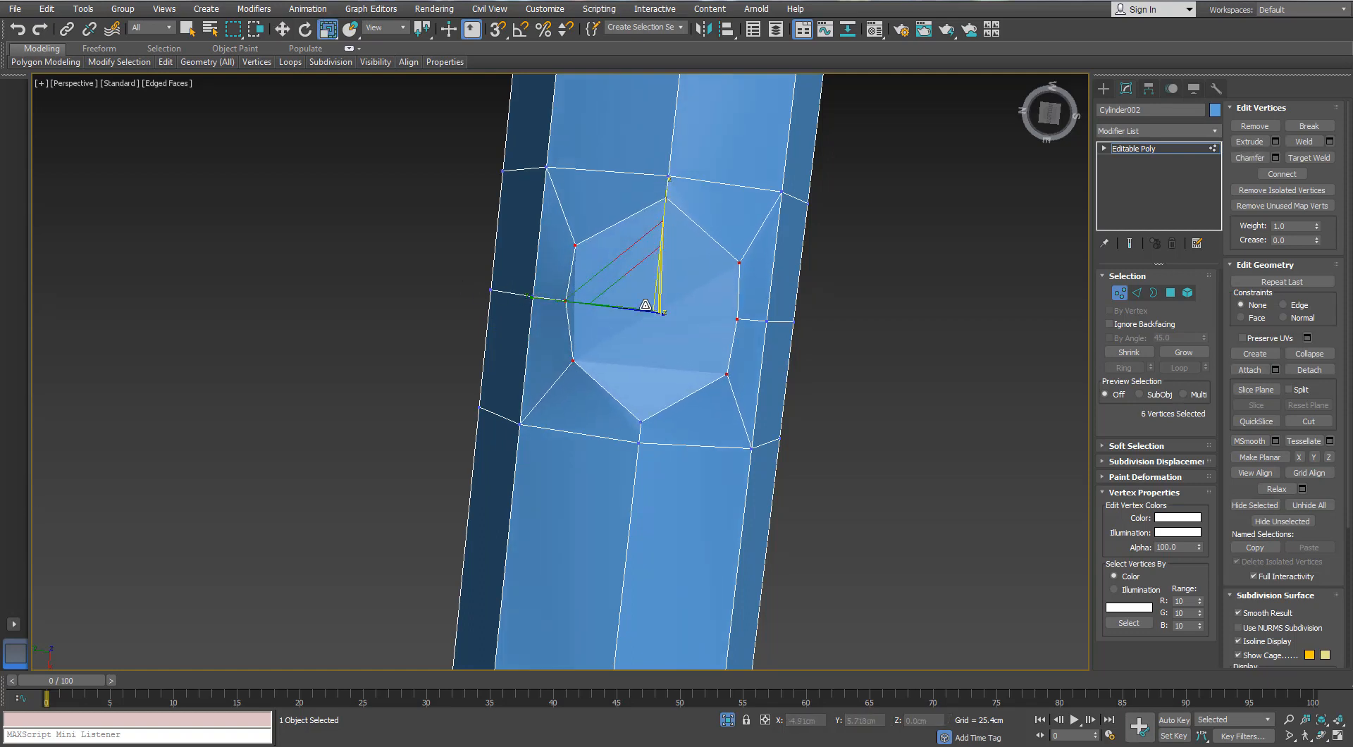
pyautogui.moveTo(632, 304); pyautogui.dragTo(637, 282)
pyautogui.click(820, 425)
# Delete the octagonal polygon on the bar's underside and exit isolation
pyautogui.keyDown('alt'); pyautogui.moveTo(810, 412); pyautogui.dragTo(730, 386, button='middle'); pyautogui.keyUp('alt')
pyautogui.click(1171, 291)
pyautogui.click(603, 383)
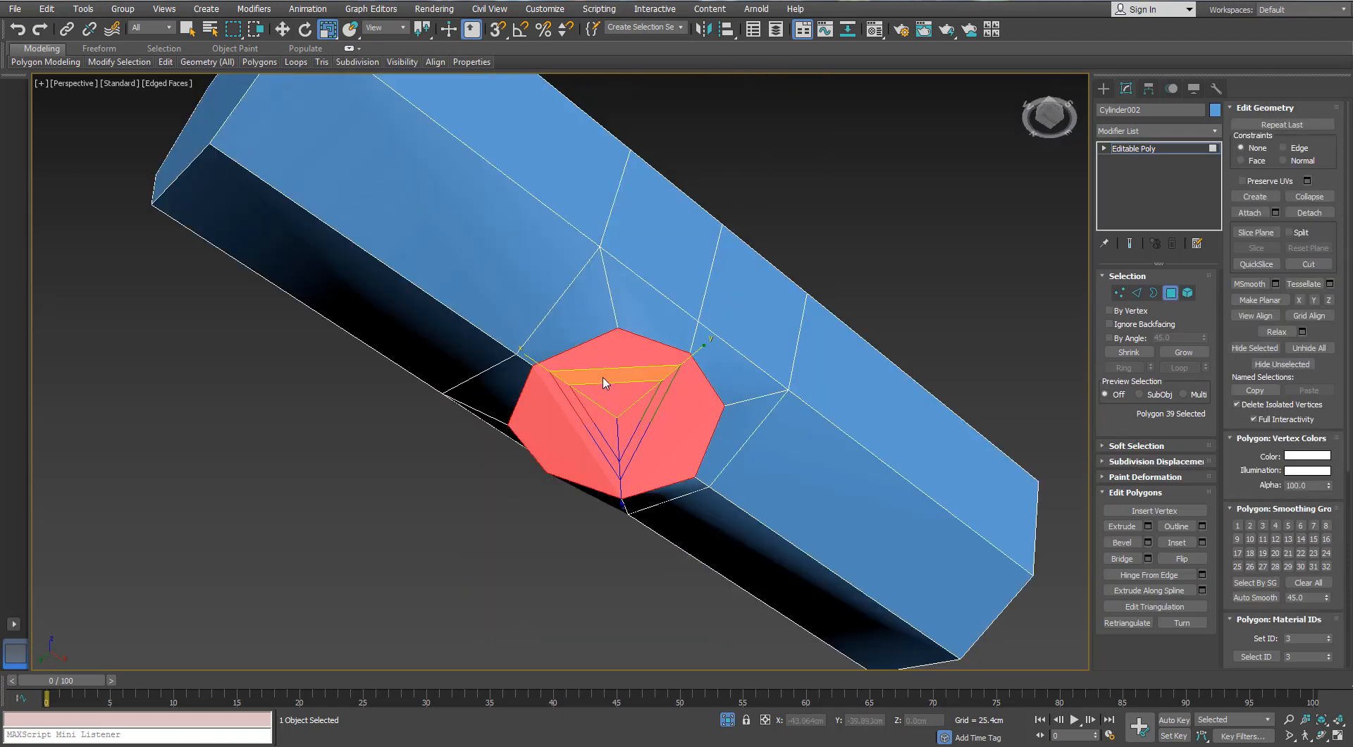
pyautogui.press('Delete')
pyautogui.click(727, 720)
# Shrink the octagonal border at the top of the lid's neck and lower it about 0.39 cm below the handle bar
pyautogui.keyDown('alt'); pyautogui.moveTo(620, 373); pyautogui.dragTo(552, 312, button='middle'); pyautogui.keyUp('alt')
pyautogui.scroll(3, 641, 282)
pyautogui.scroll(-2, 564, 268)
pyautogui.press('4')
pyautogui.click(620, 308)
pyautogui.scroll(2, 574, 289)
pyautogui.press('3')
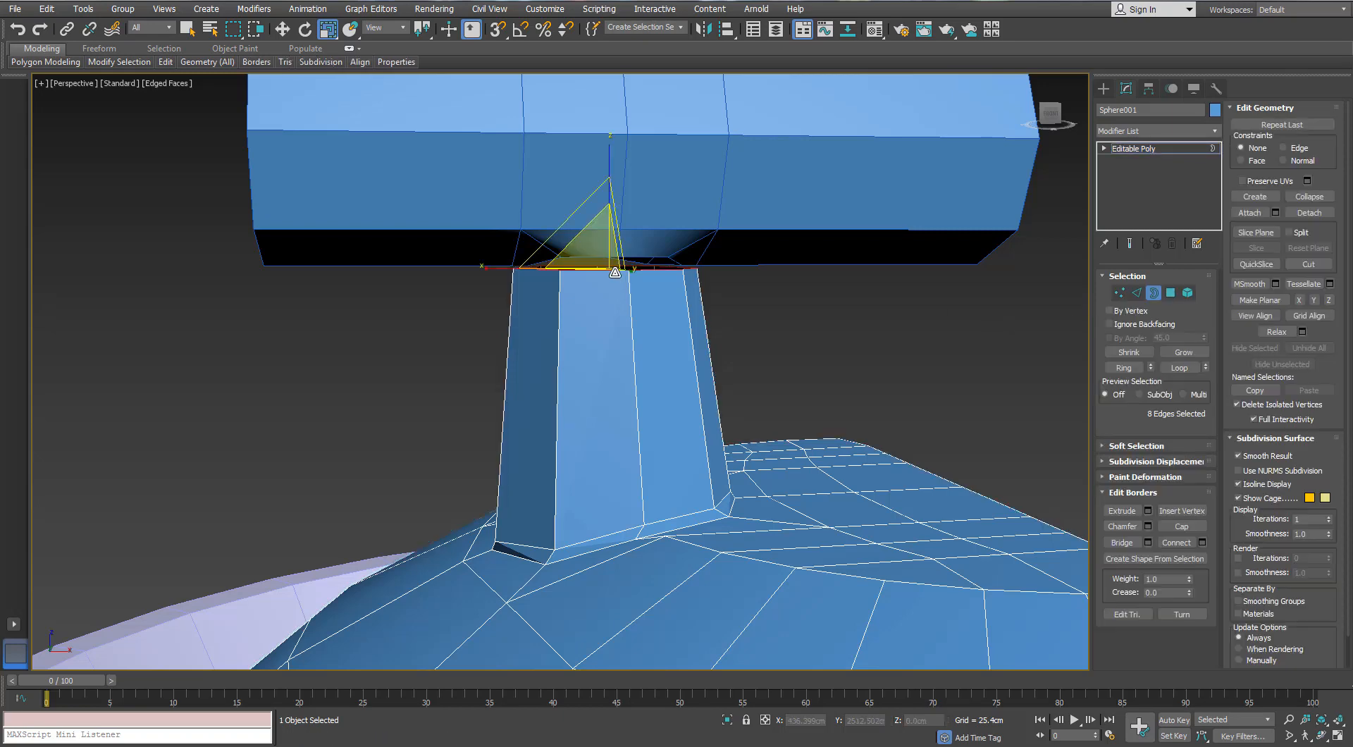
pyautogui.moveTo(594, 248); pyautogui.dragTo(585, 267)
pyautogui.press('w')
pyautogui.moveTo(601, 218); pyautogui.dragTo(592, 239)
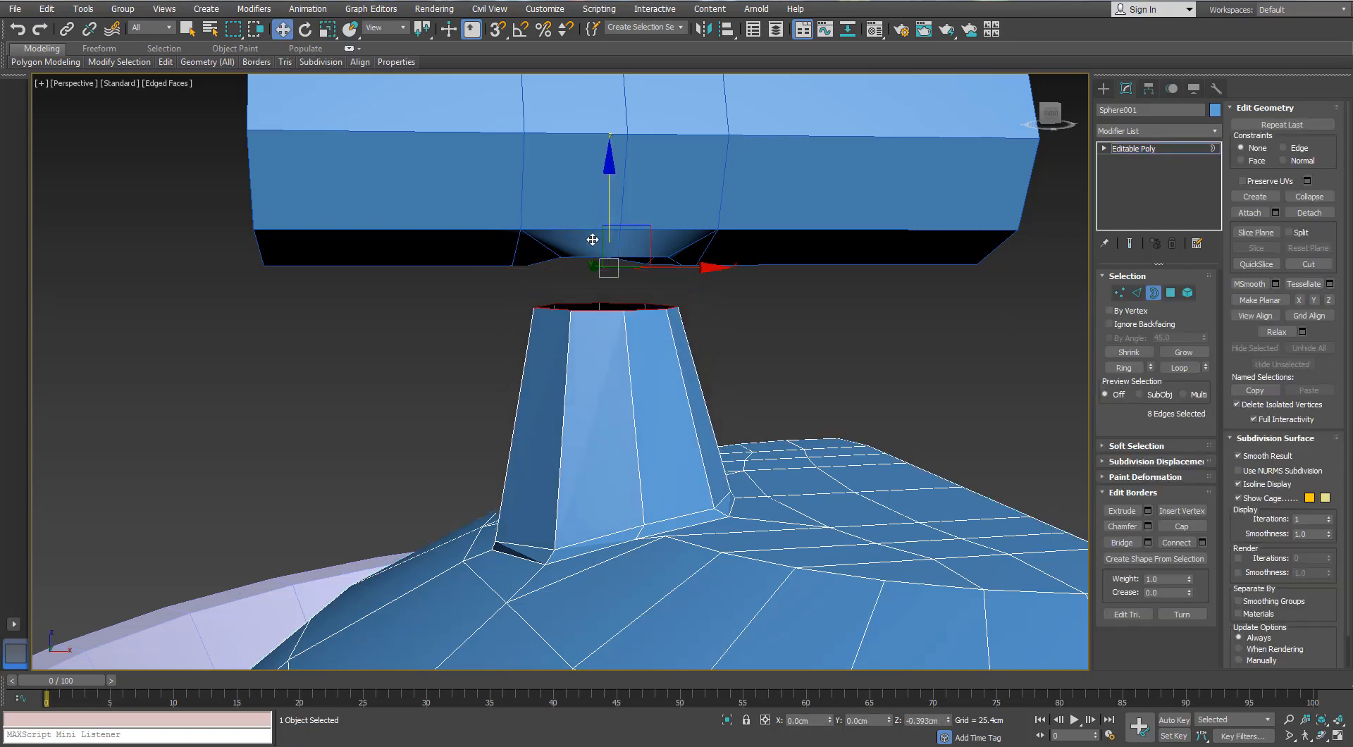
pyautogui.moveTo(592, 239)
pyautogui.keyDown('alt'); pyautogui.mouseDown(button='middle')
pyautogui.moveTo(578, 218)
pyautogui.moveTo(601, 240)
pyautogui.mouseUp(button='middle'); pyautogui.keyUp('alt')
pyautogui.moveTo(694, 306); pyautogui.dragTo(700, 305)
pyautogui.keyDown('alt'); pyautogui.moveTo(700, 305); pyautogui.dragTo(689, 332, button='middle'); pyautogui.keyUp('alt')
pyautogui.scroll(-5, 694, 353)
pyautogui.scroll(6, 679, 321)
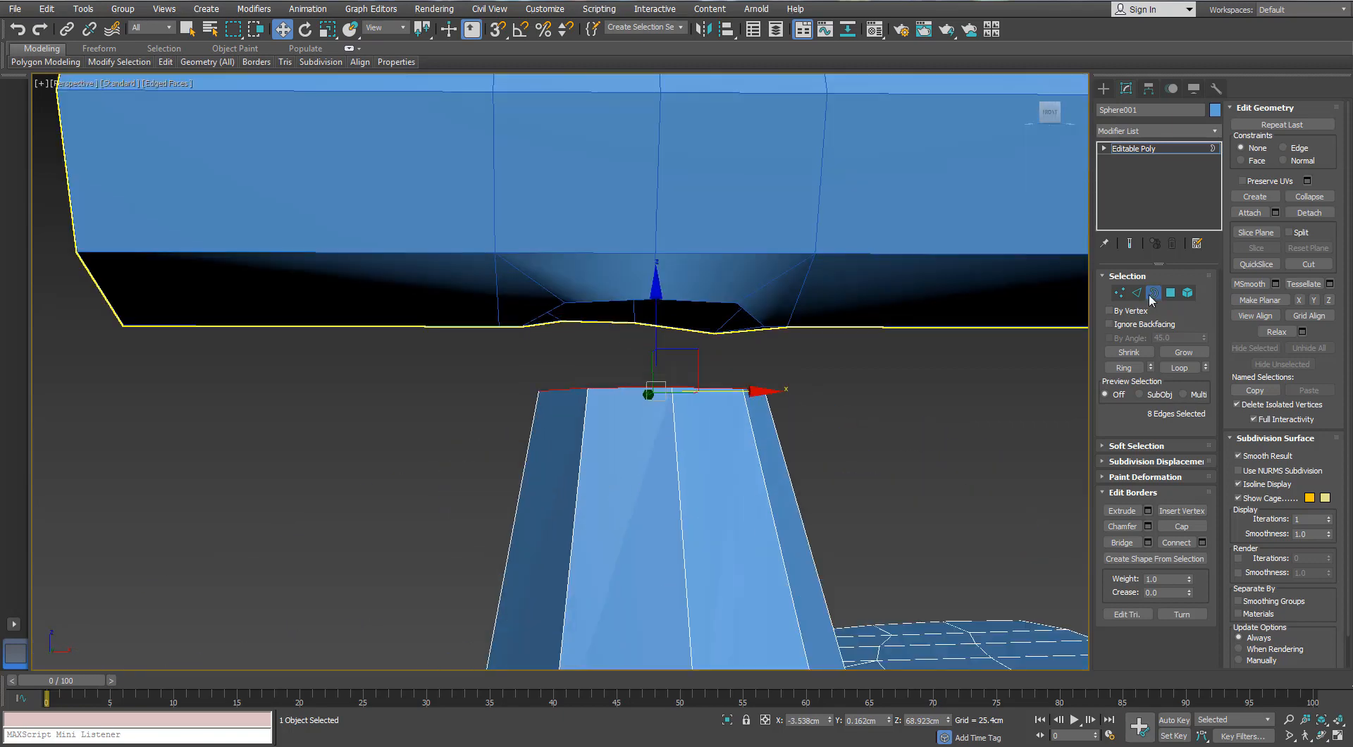
# Attach the handle bar to the lid and bridge the bar's underside opening to the neck's top border
pyautogui.click(1149, 295)
pyautogui.click(1249, 212)
pyautogui.click(1057, 296)
pyautogui.click(1153, 293)
pyautogui.click(670, 329)
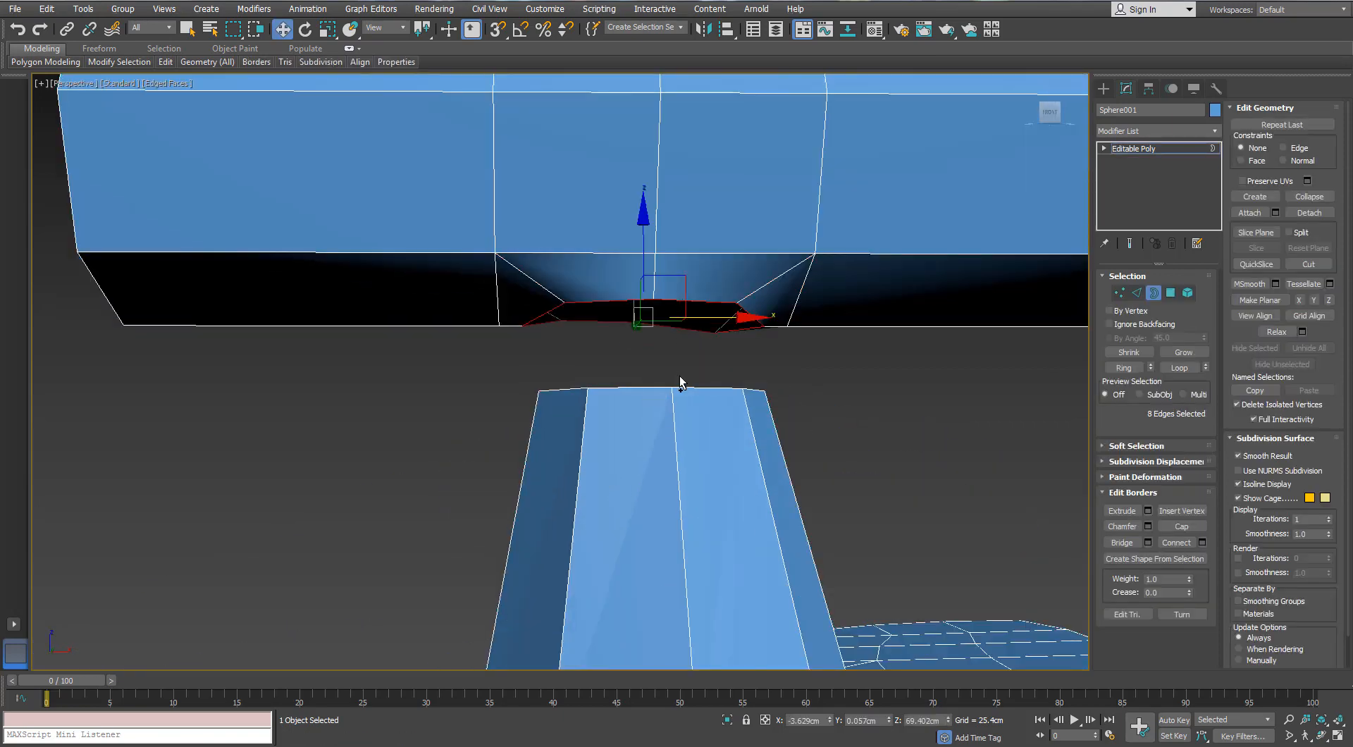
pyautogui.keyDown('ctrl'); pyautogui.click(680, 387); pyautogui.keyUp('ctrl')
pyautogui.click(1121, 543)
pyautogui.scroll(-5, 924, 482)
pyautogui.keyDown('alt'); pyautogui.moveTo(925, 482); pyautogui.dragTo(728, 343, button='middle'); pyautogui.keyUp('alt')
# Delete the octagonal end polygon of the handle bar on the side near the neck
pyautogui.press('4')
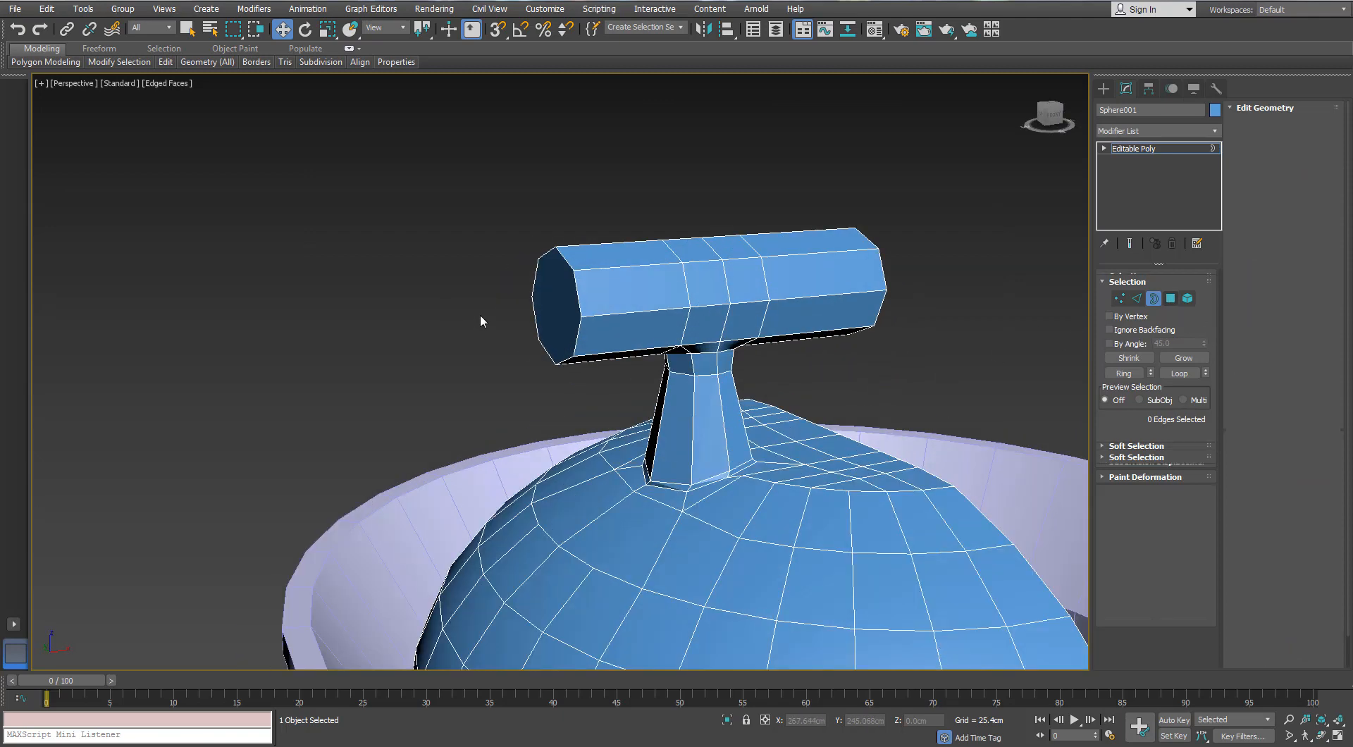
pyautogui.click(544, 304)
pyautogui.press('Delete')
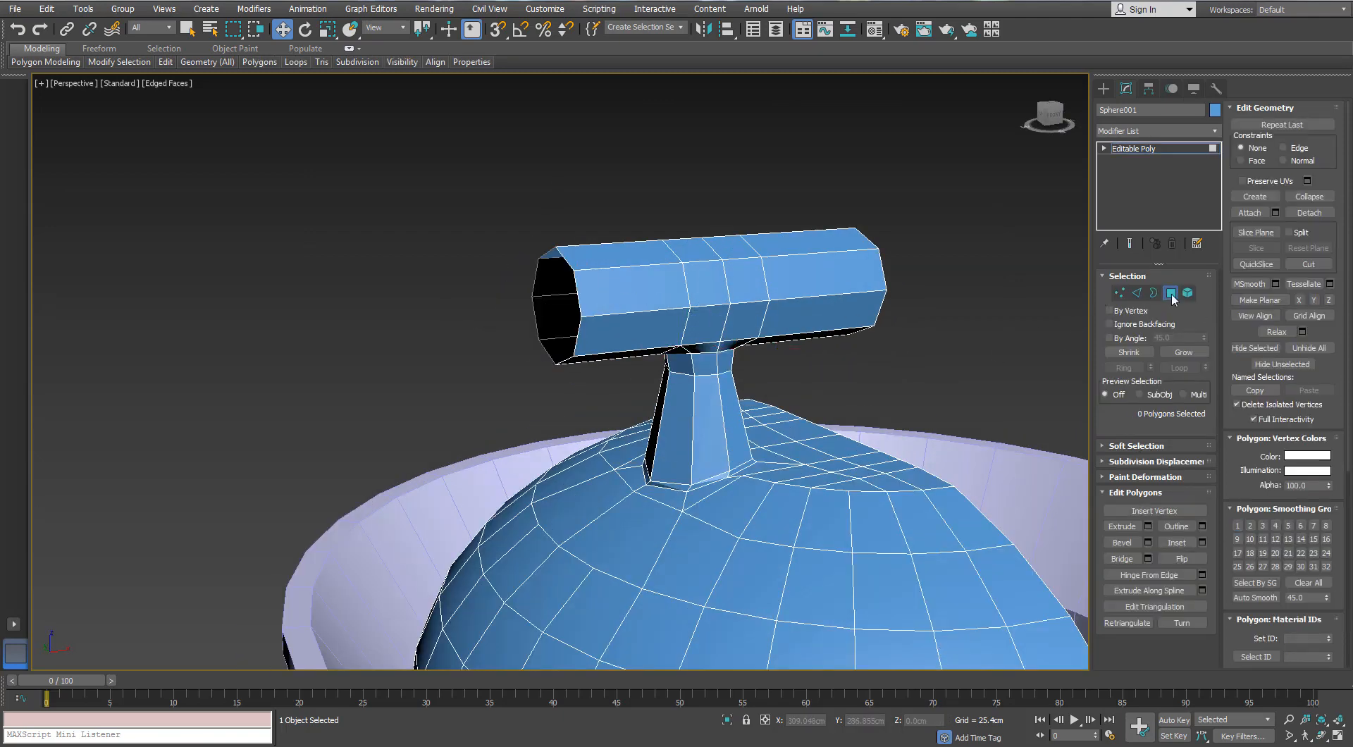
# Move the bar's open end border inward along X and extrude it outward with a smaller cross-section to form a groove
pyautogui.click(1136, 293)
pyautogui.keyDown('alt'); pyautogui.moveTo(664, 274); pyautogui.dragTo(576, 277, button='middle'); pyautogui.keyUp('alt')
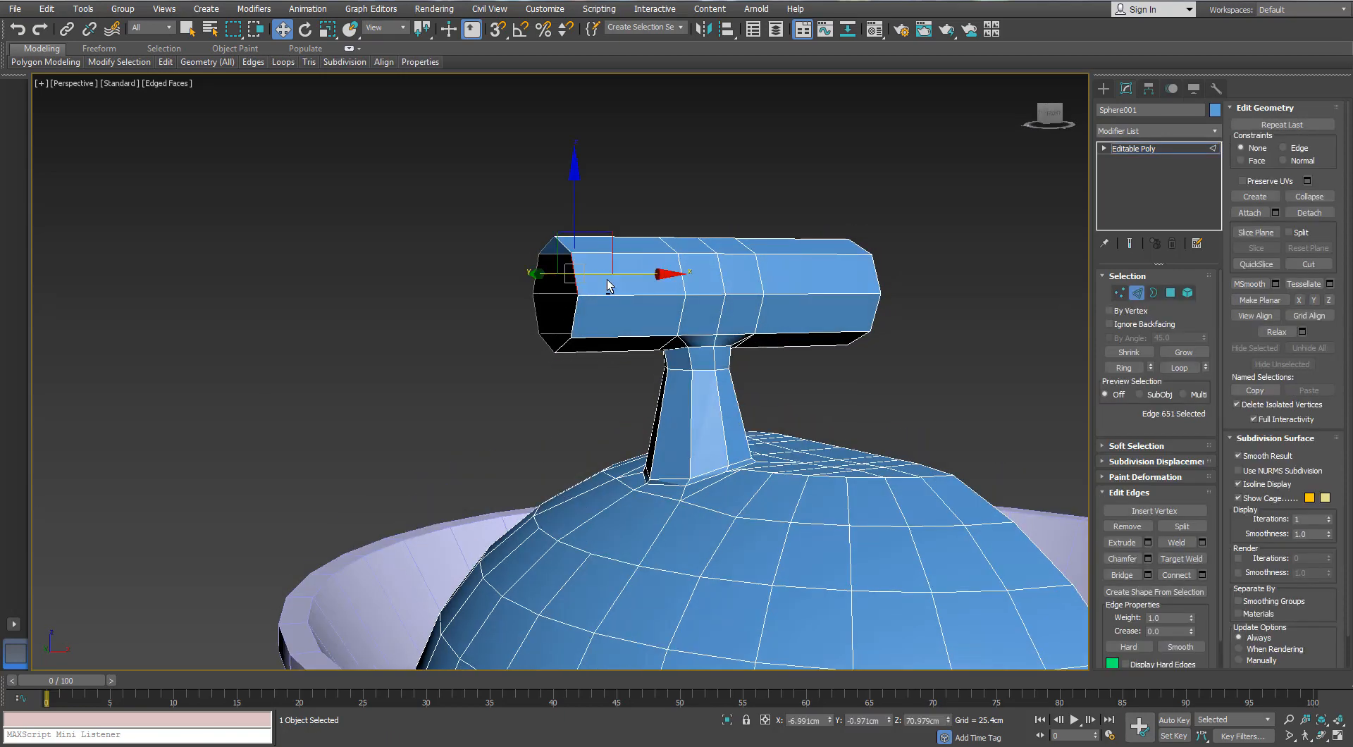
pyautogui.press('3')
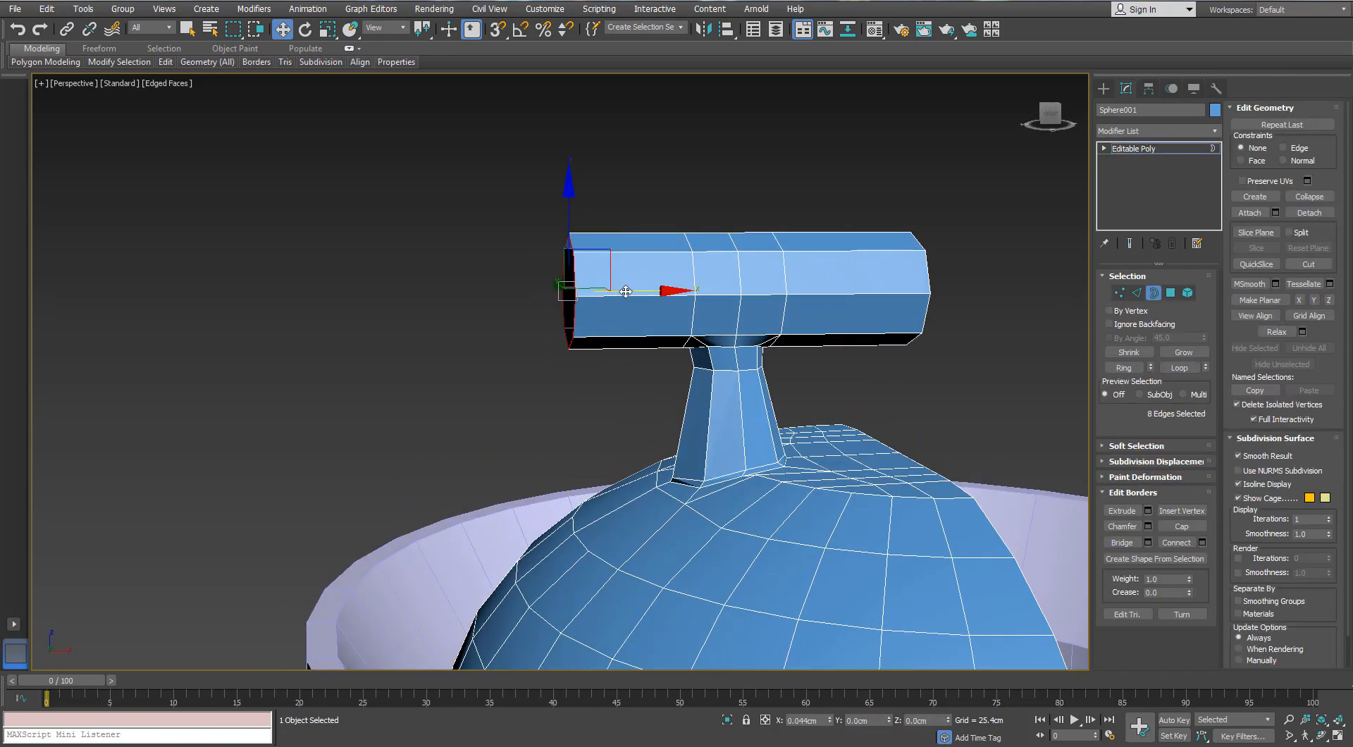
pyautogui.moveTo(626, 291); pyautogui.dragTo(694, 291)
pyautogui.press('r')
pyautogui.press('w')
pyautogui.press('r')
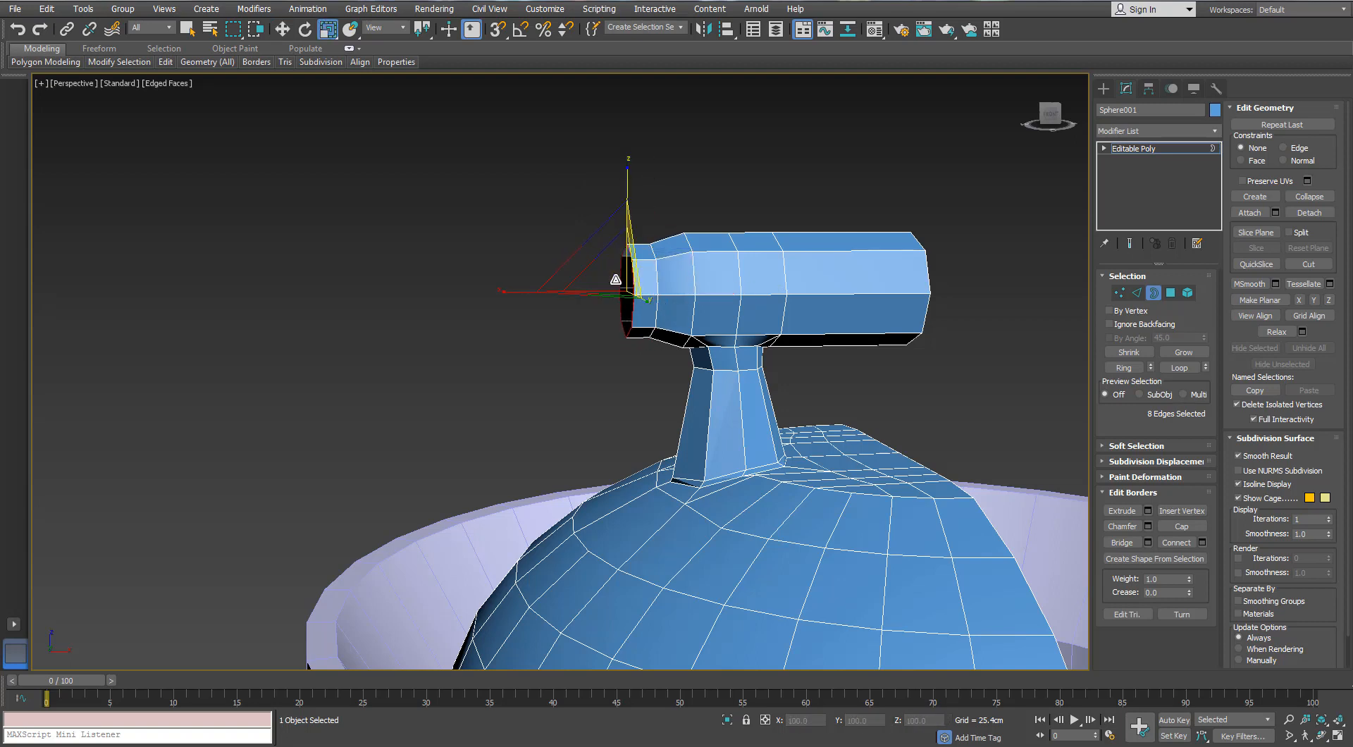
# Flare the end border outward, scale its next extrusion to about 91%, and extend the knob to about X -6.58 cm
pyautogui.press('w')
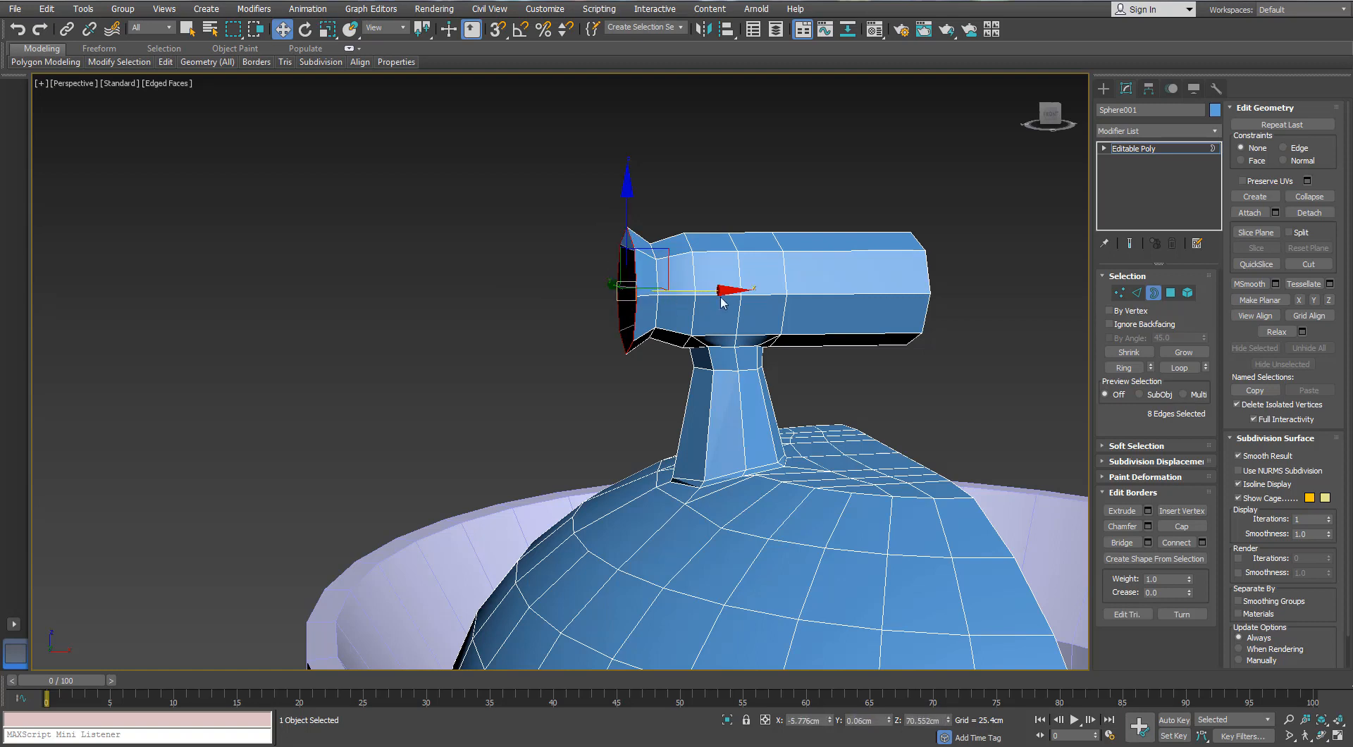
pyautogui.press('r')
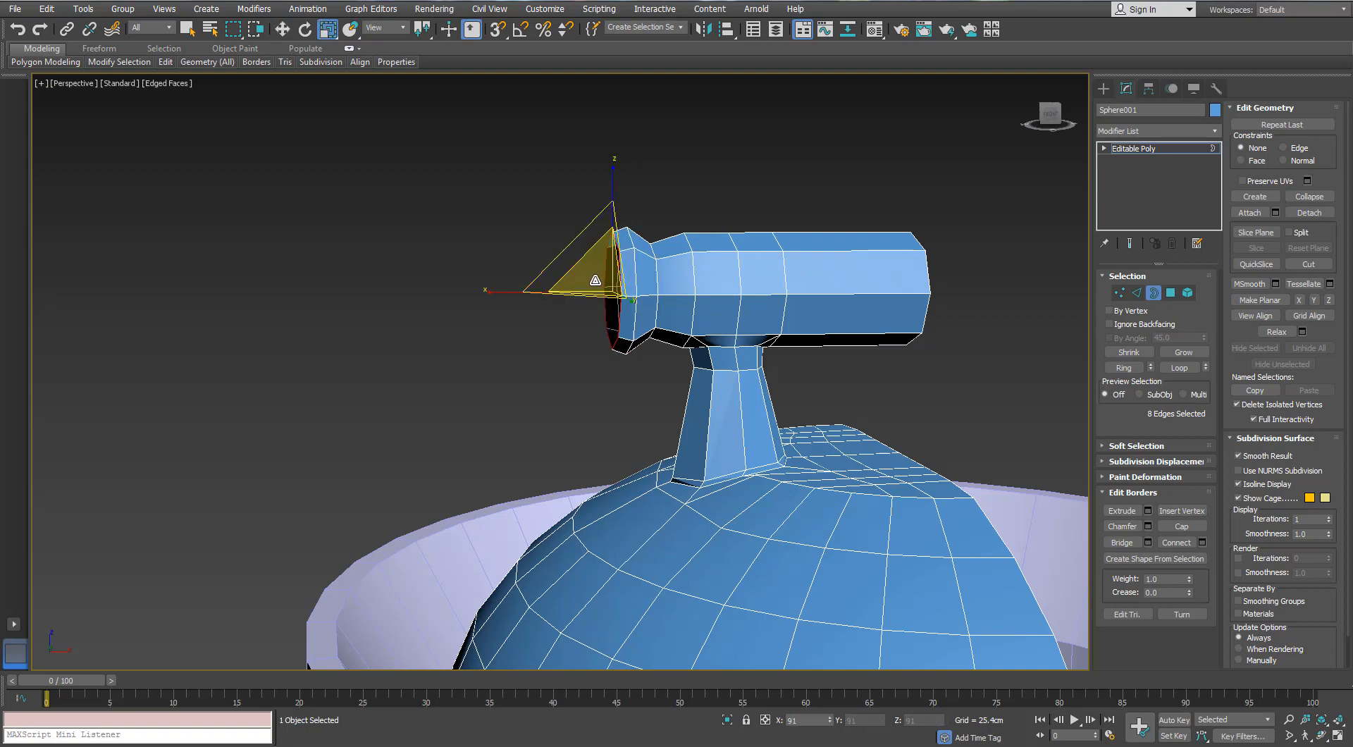
pyautogui.press('w')
pyautogui.moveTo(669, 291); pyautogui.dragTo(654, 294)
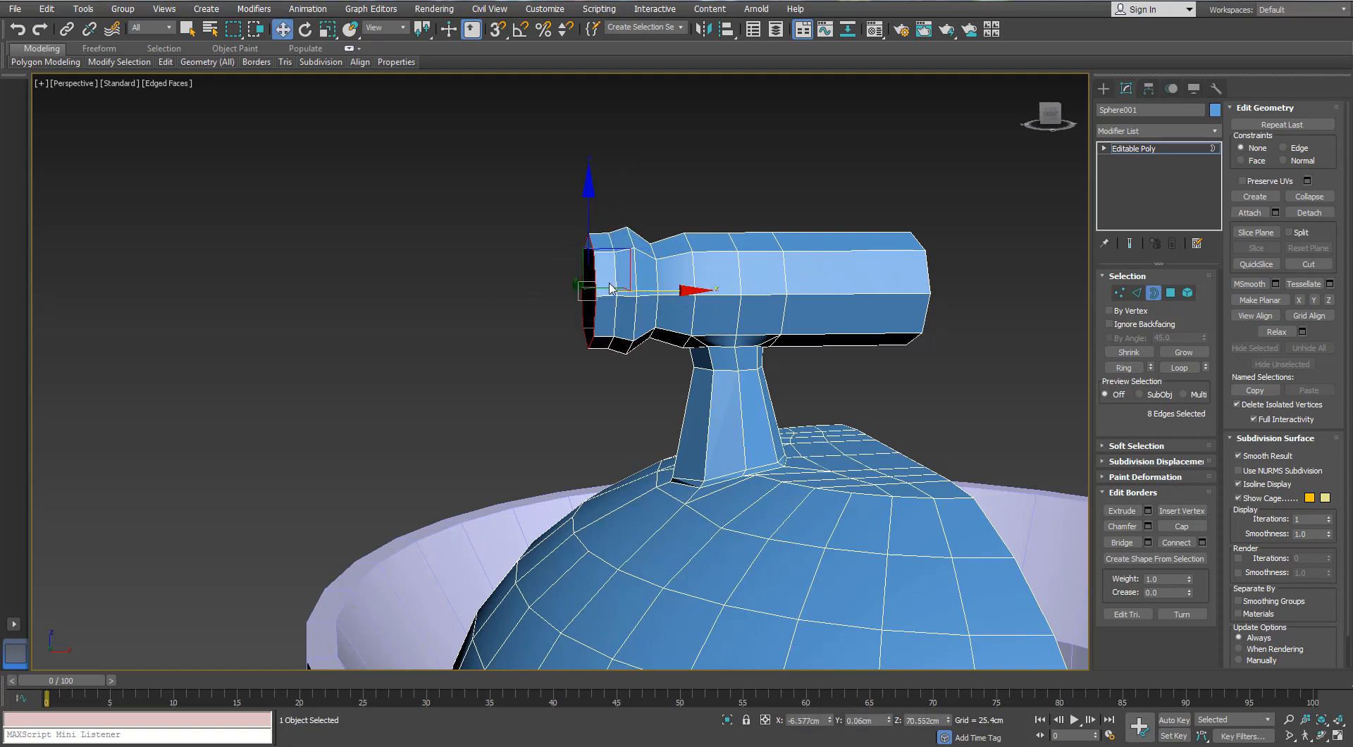
# Extrude and shrink the knob's end border to round it off, moving the innermost border about 0.38 cm back inside
pyautogui.press('r')
pyautogui.press('w')
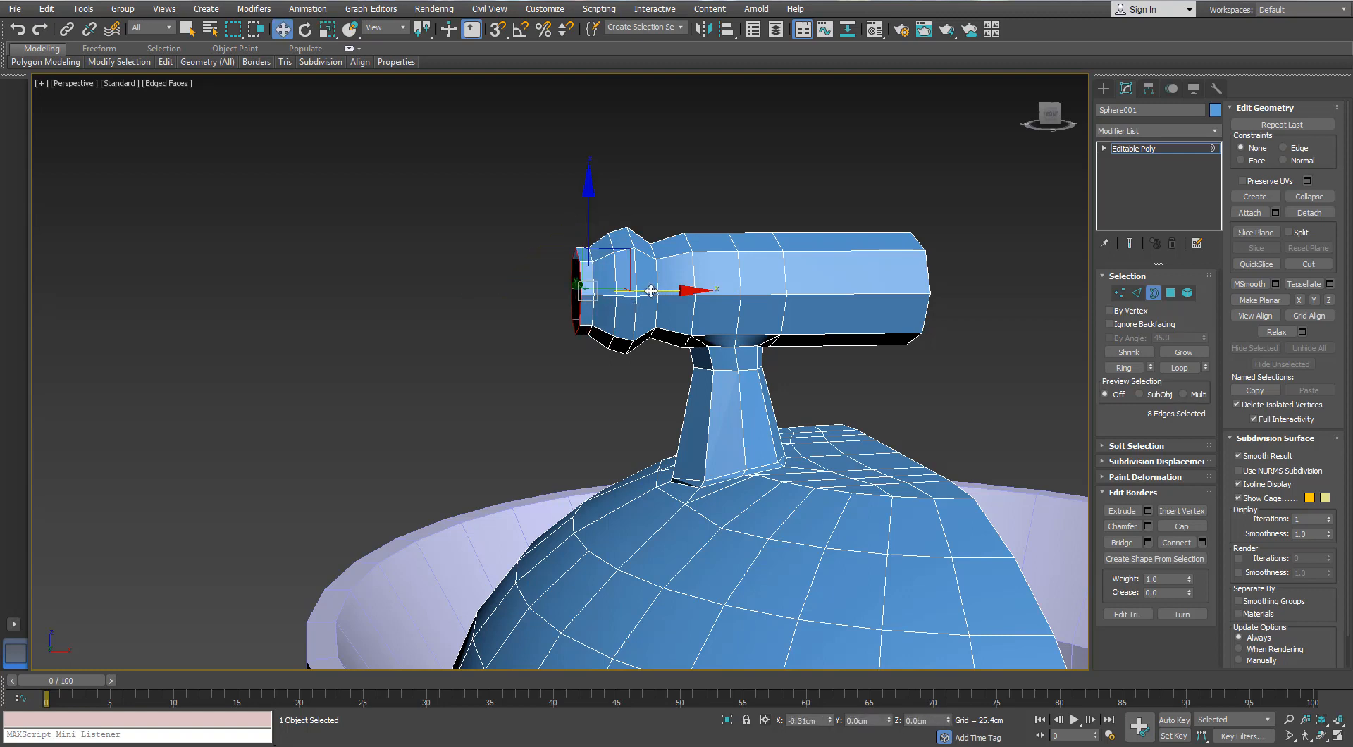
pyautogui.keyDown('shift'); pyautogui.moveTo(651, 291); pyautogui.dragTo(645, 291); pyautogui.keyUp('shift')
pyautogui.press('r')
pyautogui.moveTo(551, 281); pyautogui.dragTo(551, 291)
pyautogui.press('w')
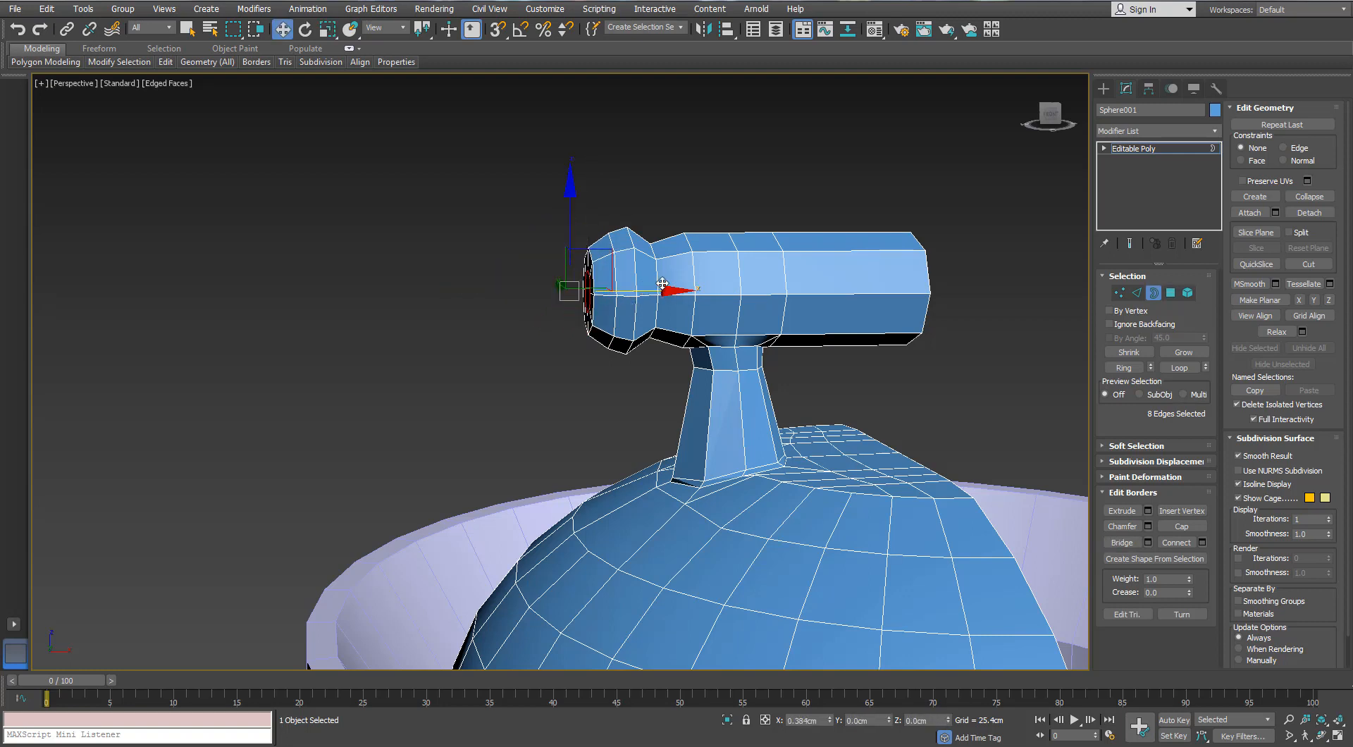
pyautogui.moveTo(659, 283); pyautogui.dragTo(664, 284)
pyautogui.keyDown('alt'); pyautogui.moveTo(479, 233); pyautogui.dragTo(551, 203, button='middle'); pyautogui.keyUp('alt')
pyautogui.rightClick(557, 260)
pyautogui.click(531, 113)
# Chamfer the edge loop in the groove behind the knob with 2 segments
pyautogui.scroll(-3, 550, 303)
pyautogui.scroll(-4, 513, 252)
pyautogui.scroll(5, 611, 253)
pyautogui.click(1137, 292)
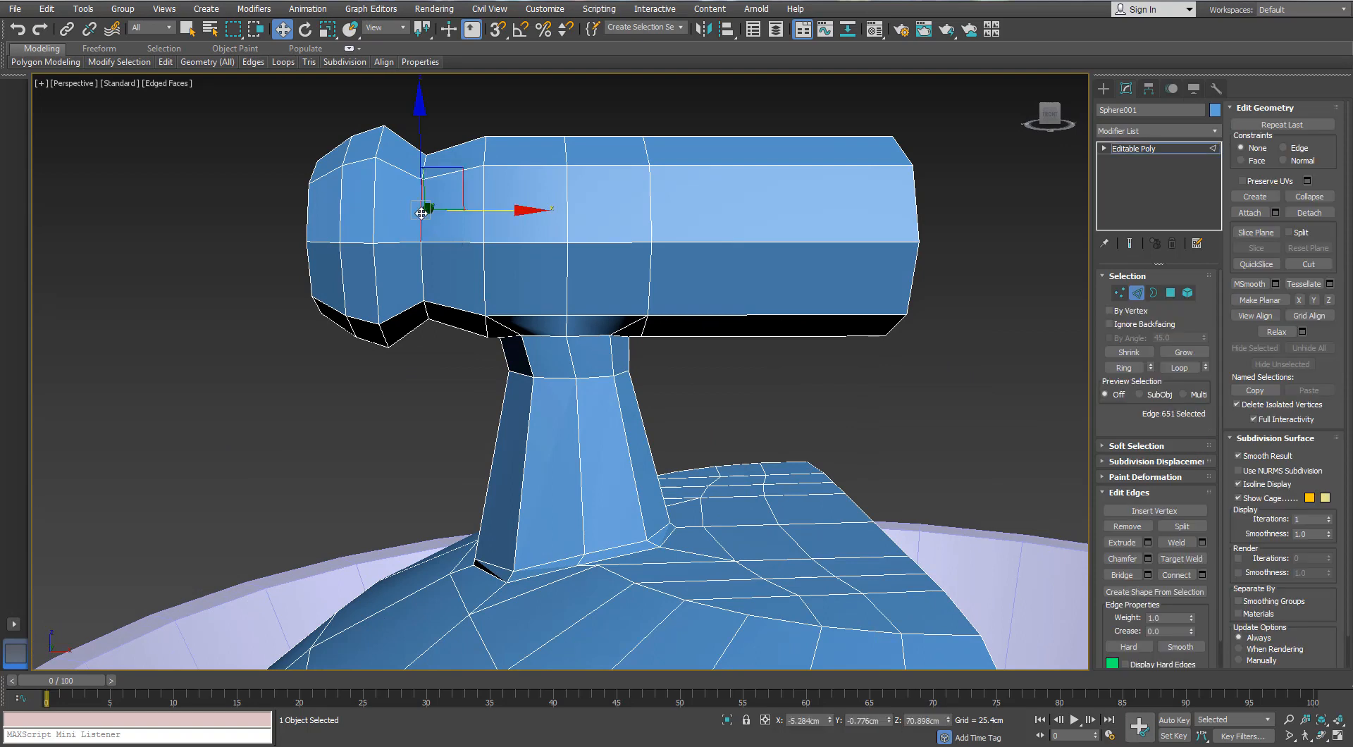
pyautogui.click(1147, 558)
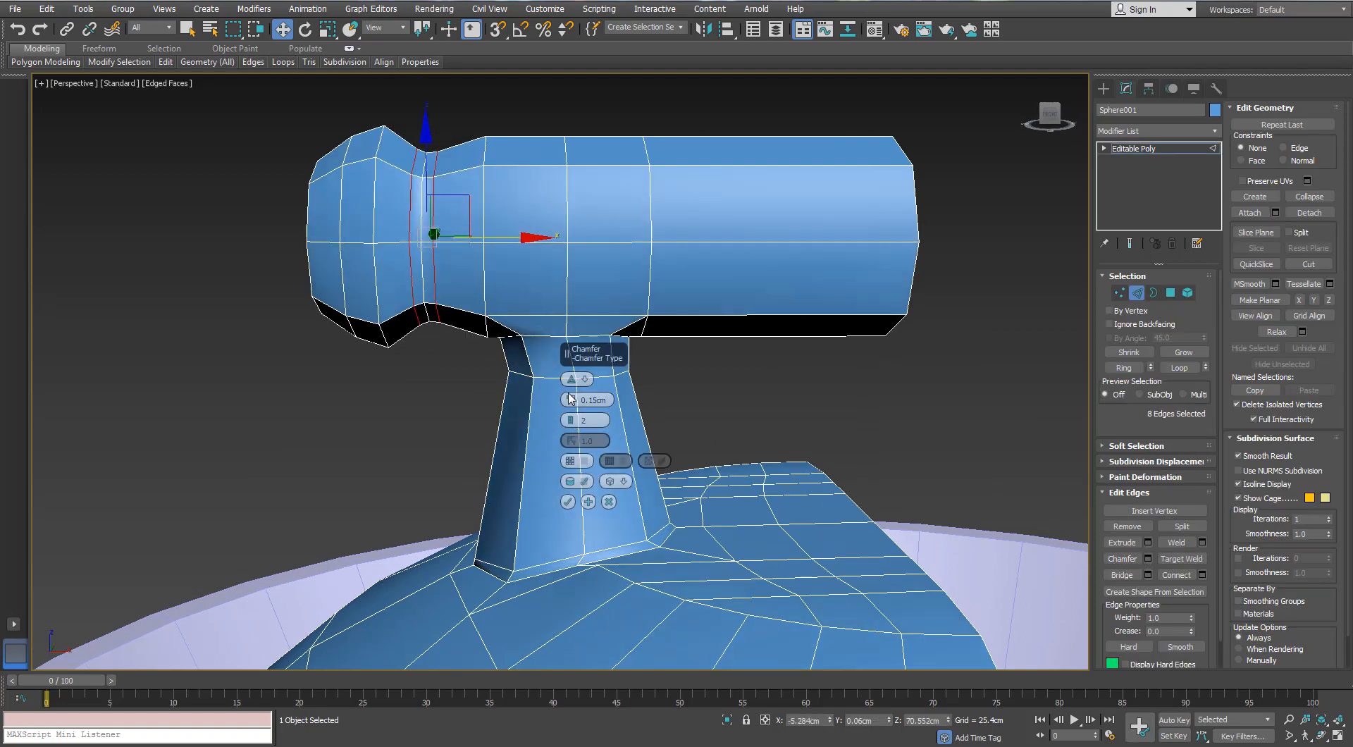
pyautogui.moveTo(571, 399); pyautogui.dragTo(572, 418)
pyautogui.click(568, 502)
pyautogui.scroll(-6, 275, 329)
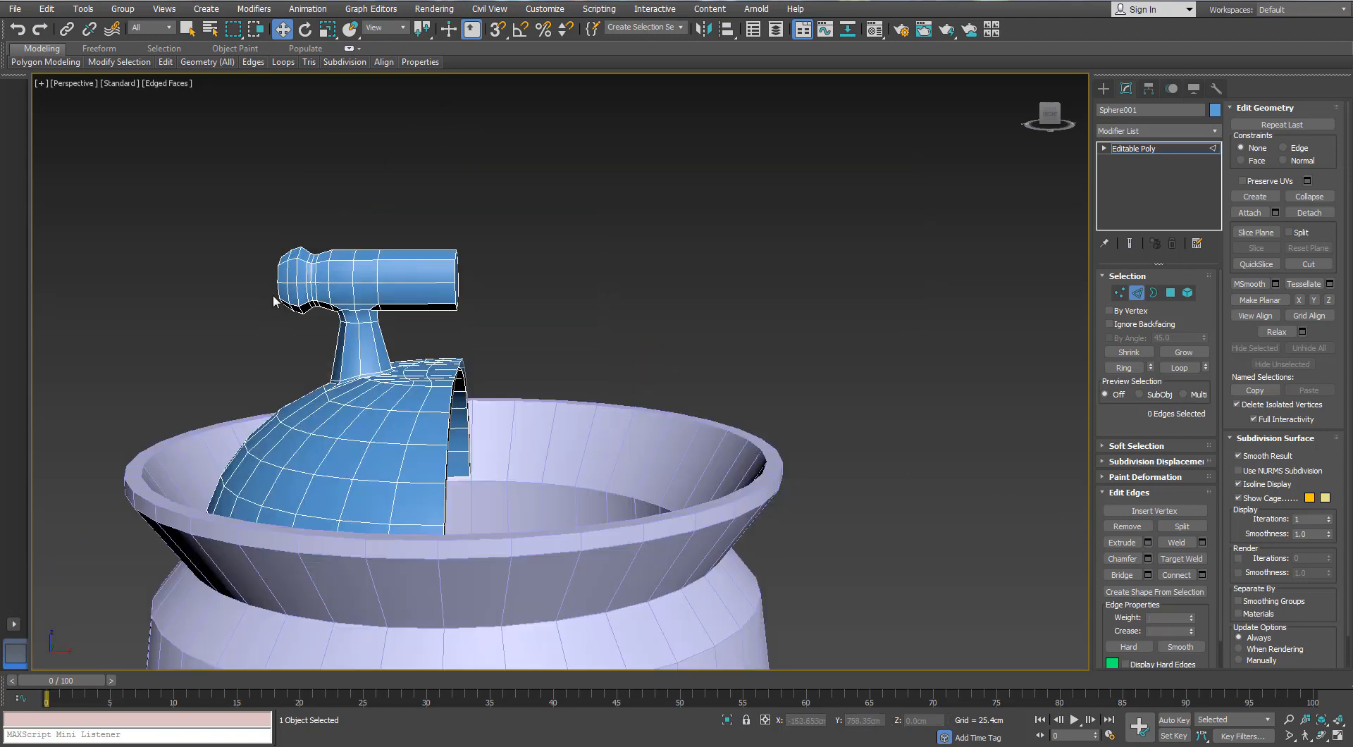
# Delete the end polygon at the handle bar's plain end, on the half lid's open side
pyautogui.keyDown('alt'); pyautogui.moveTo(272, 294); pyautogui.dragTo(348, 331, button='middle'); pyautogui.keyUp('alt')
pyautogui.click(1171, 292)
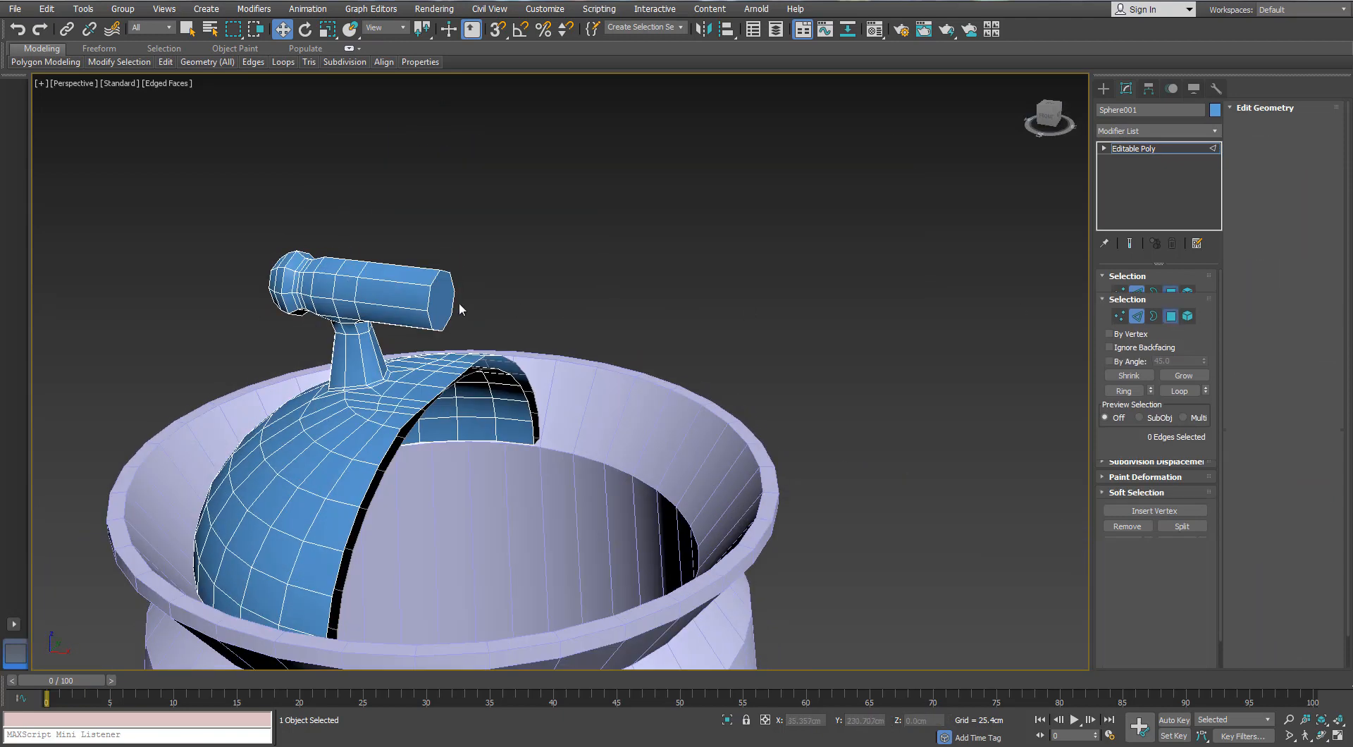
pyautogui.click(445, 309)
pyautogui.press('Delete')
pyautogui.click(1170, 293)
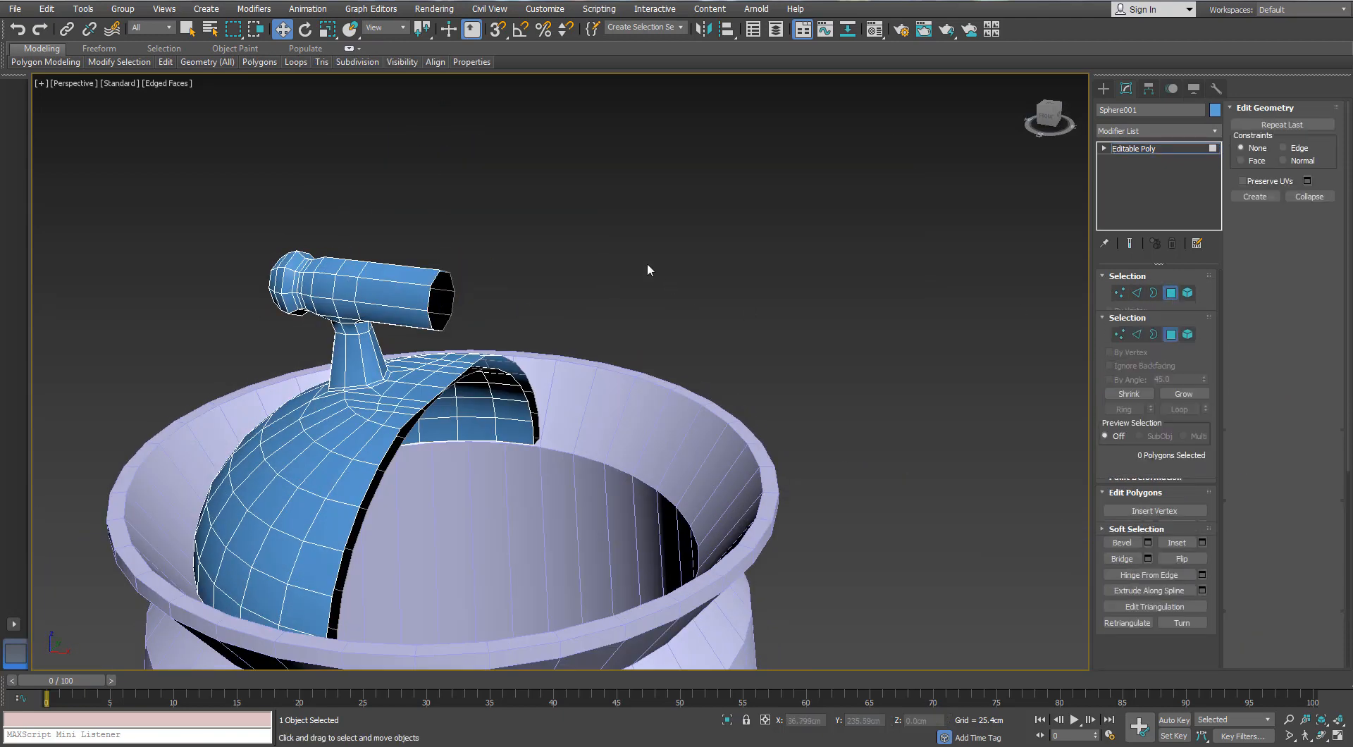
# Lower the vertex at the top of the half dome's open edge by about 0.115 cm along Z
pyautogui.keyDown('alt'); pyautogui.moveTo(647, 262); pyautogui.dragTo(679, 238, button='middle'); pyautogui.keyUp('alt')
pyautogui.scroll(4, 423, 346)
pyautogui.scroll(3, 422, 370)
pyautogui.press('1')
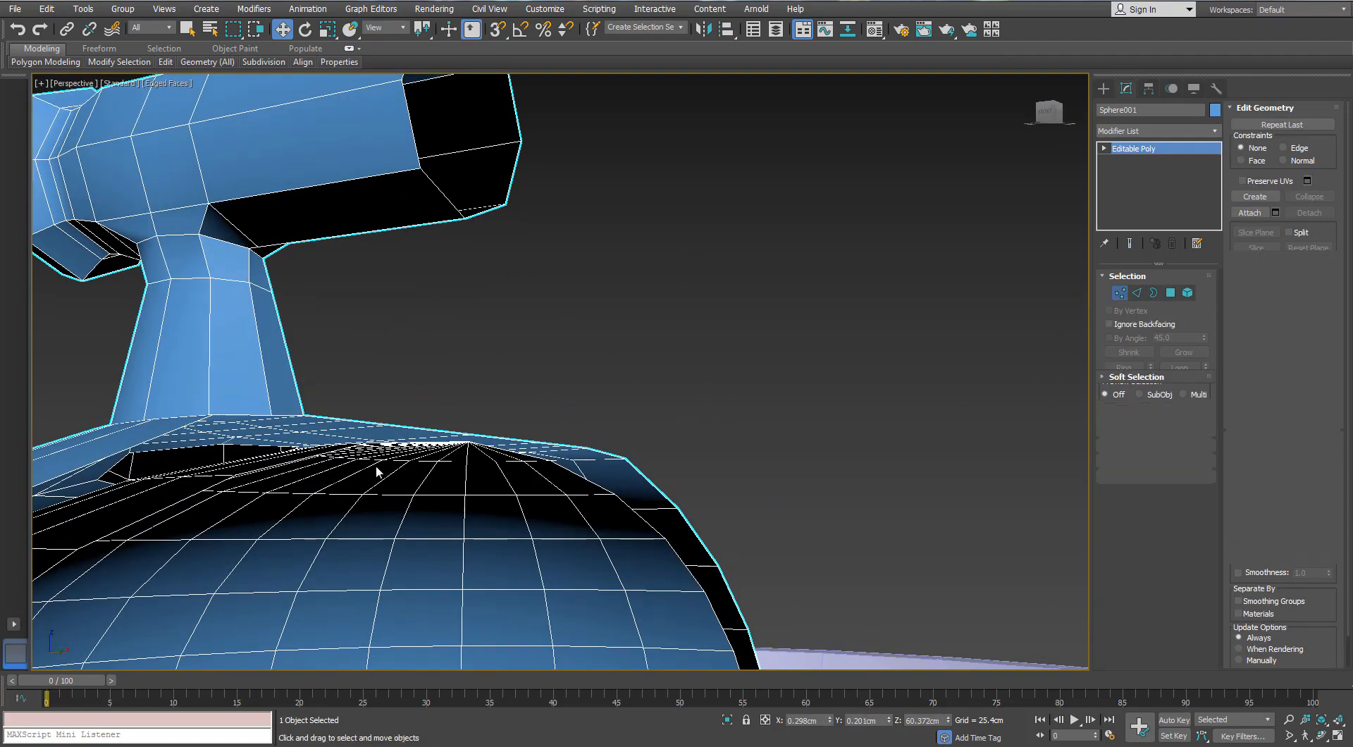
pyautogui.click(446, 429)
pyautogui.keyDown('alt'); pyautogui.moveTo(423, 465); pyautogui.dragTo(445, 480, button='middle'); pyautogui.keyUp('alt')
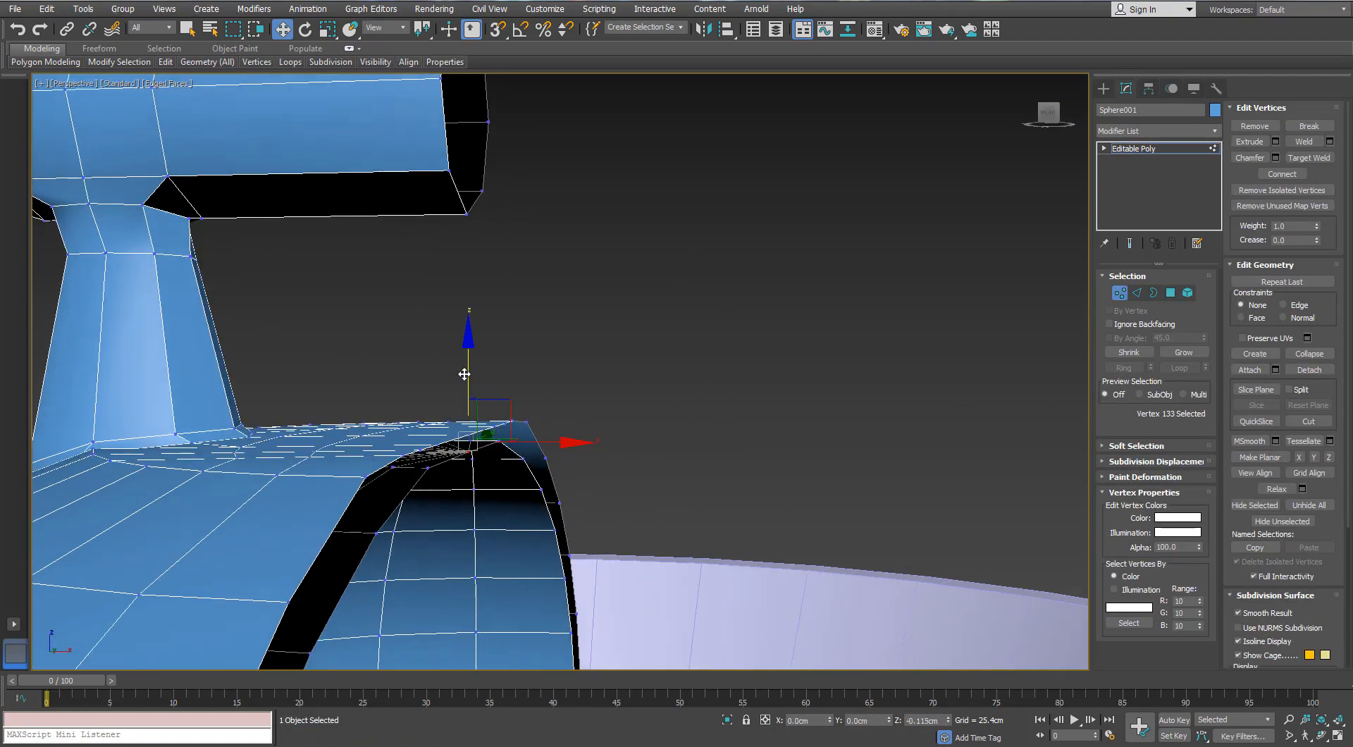
pyautogui.scroll(-6, 464, 374)
pyautogui.keyDown('alt'); pyautogui.moveTo(552, 370); pyautogui.dragTo(517, 367, button='middle'); pyautogui.keyUp('alt')
# Try to align all vertices on the half lid's open edge with Make Planar along Y and along Z
pyautogui.press('f')
pyautogui.scroll(3, 517, 367)
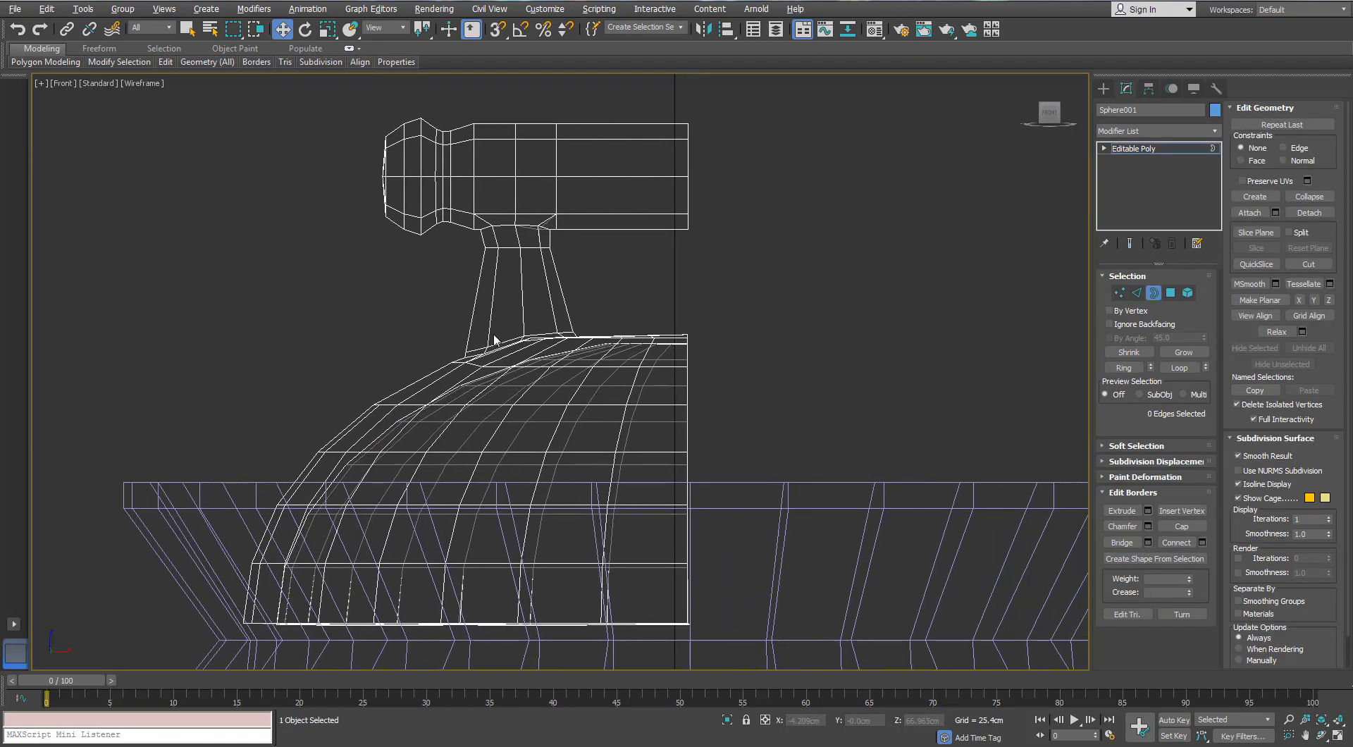
pyautogui.click(1124, 290)
pyautogui.moveTo(773, 99); pyautogui.dragTo(706, 632)
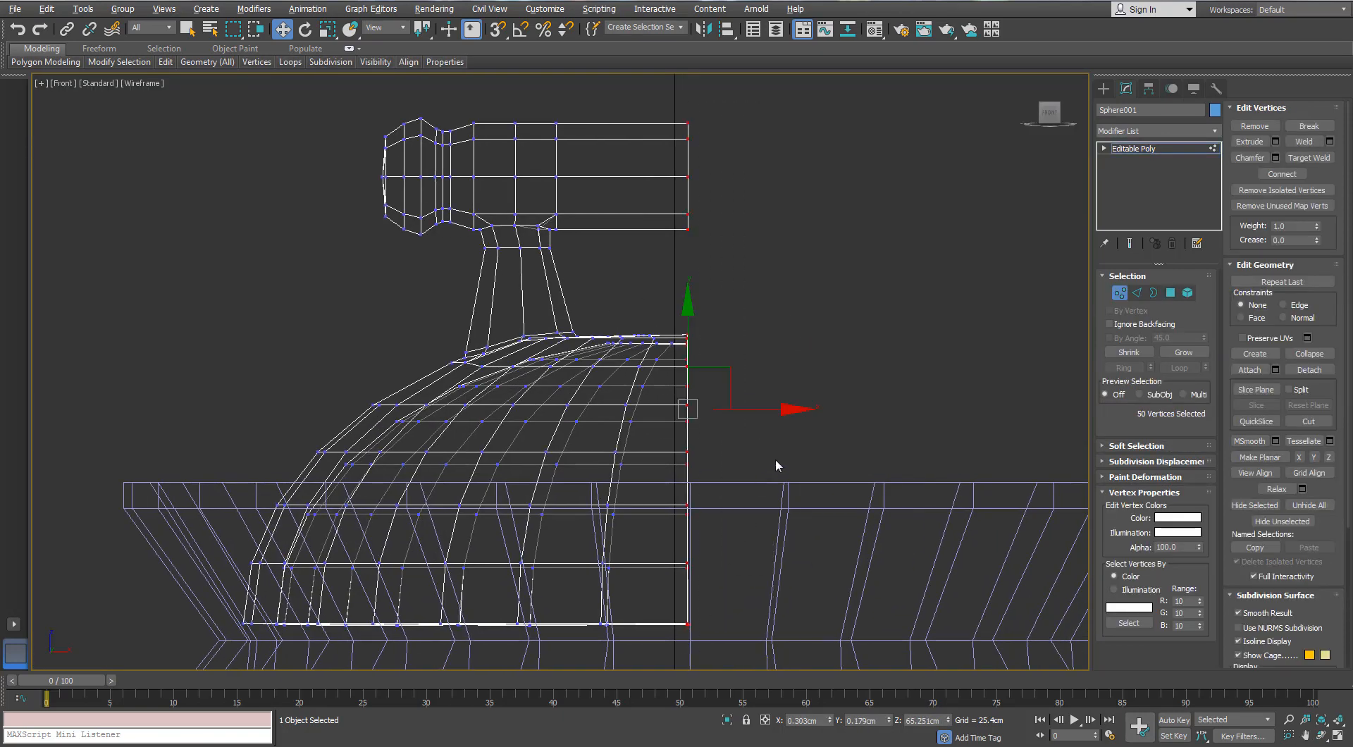
pyautogui.press('r')
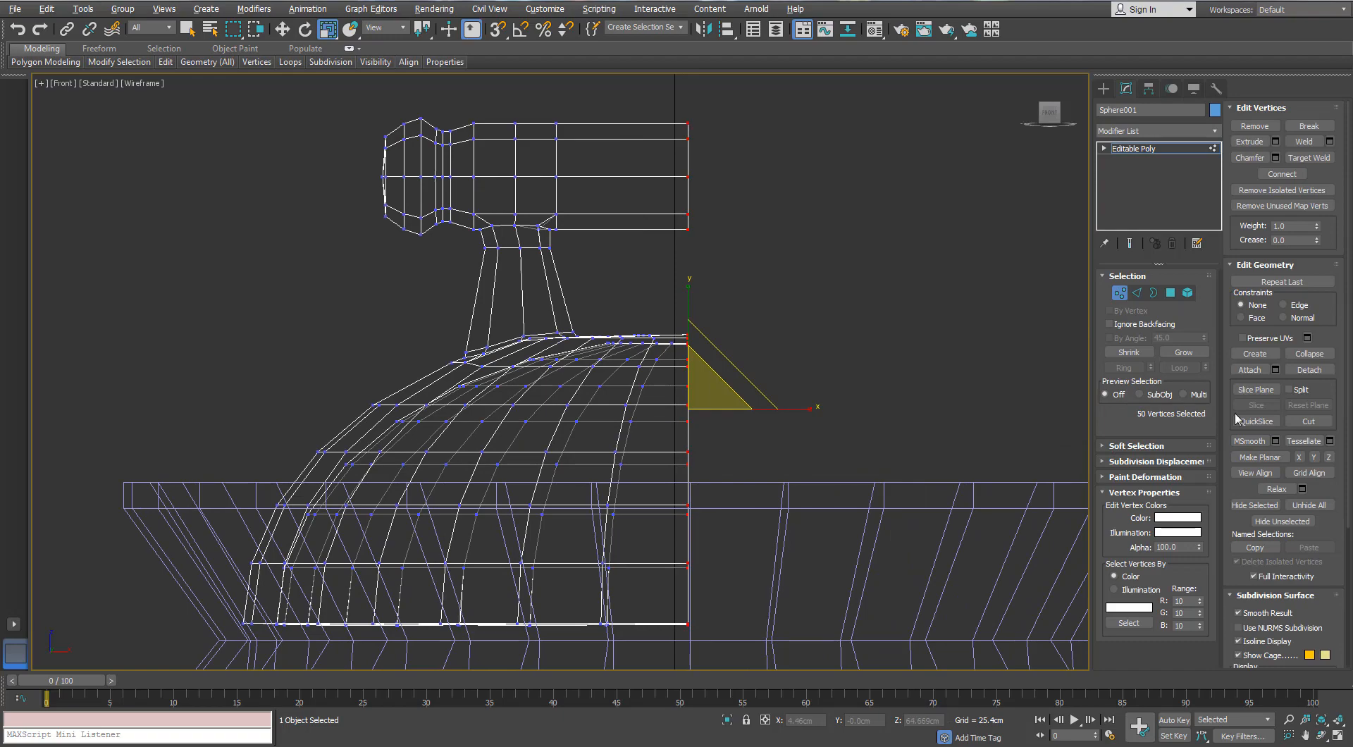
pyautogui.moveTo(832, 340)
pyautogui.keyDown('alt'); pyautogui.mouseDown(button='middle')
pyautogui.moveTo(655, 380)
pyautogui.moveTo(673, 366)
pyautogui.mouseUp(button='middle'); pyautogui.keyUp('alt')
pyautogui.press('p')
pyautogui.click(1311, 454)
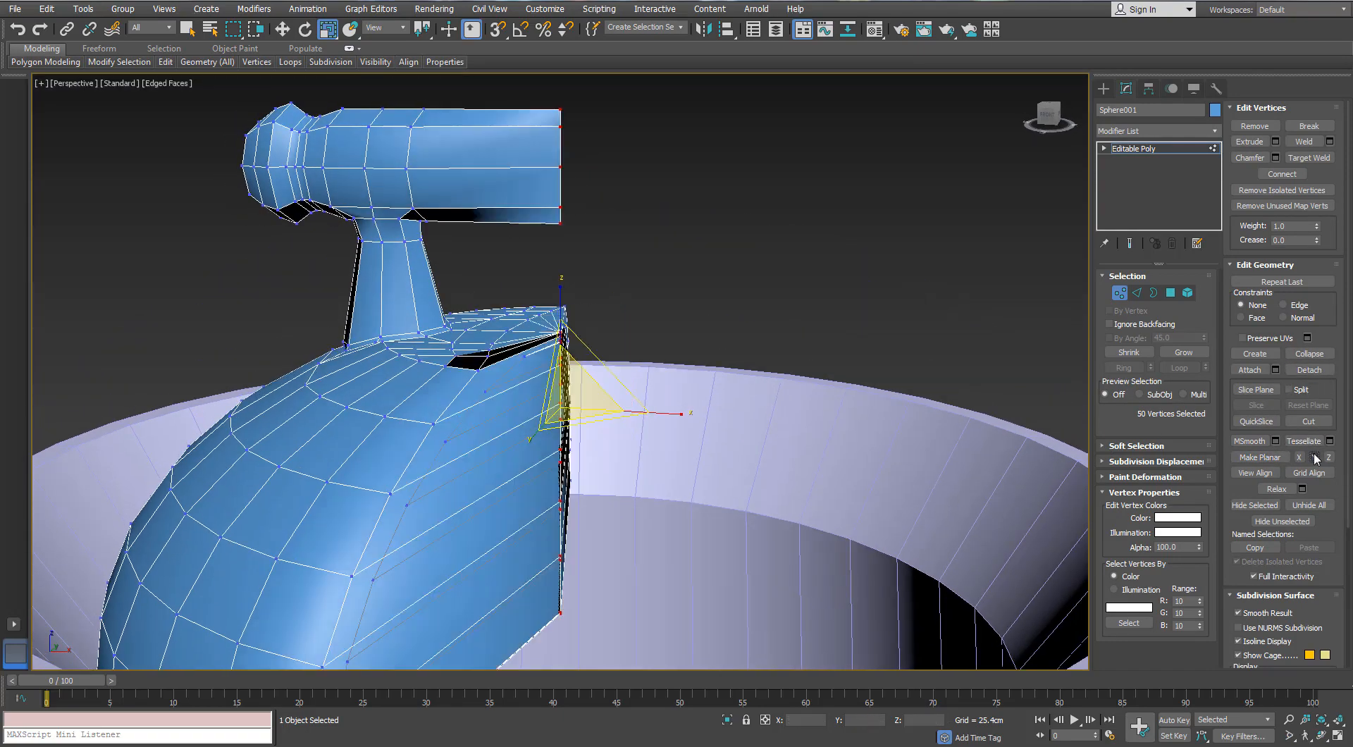
pyautogui.hotkey('ctrl', 'z')
pyautogui.click(1327, 458)
pyautogui.hotkey('ctrl', 'z')
# Apply a Symmetry modifier to the half lid and handle, mirroring on the X axis with Flip enabled
pyautogui.scroll(-3, 914, 262)
pyautogui.keyDown('alt'); pyautogui.moveTo(915, 263); pyautogui.dragTo(828, 271, button='middle'); pyautogui.keyUp('alt')
pyautogui.scroll(3, 828, 271)
pyautogui.click(1119, 292)
pyautogui.click(1214, 131)
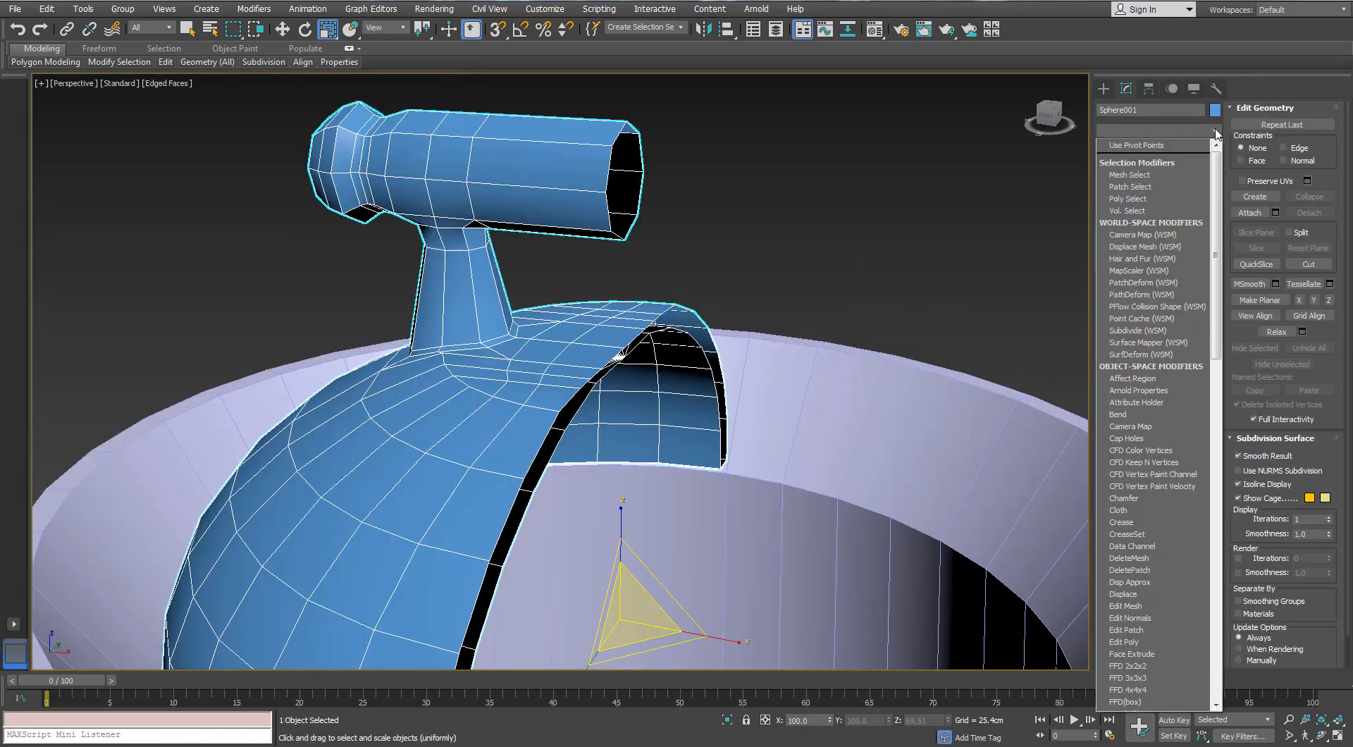
pyautogui.write('sy')
pyautogui.press('Return')
pyautogui.click(1128, 319)
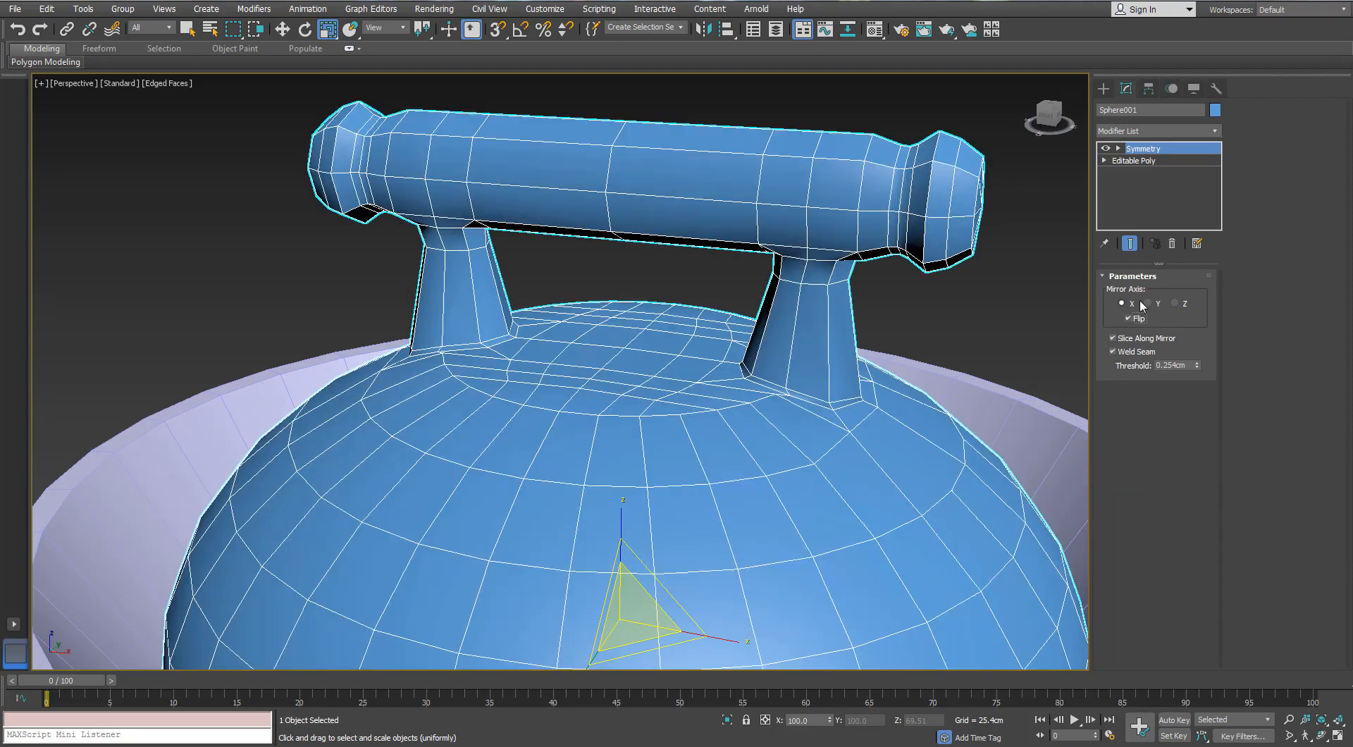
pyautogui.scroll(-3, 544, 208)
pyautogui.scroll(3, 544, 209)
pyautogui.keyDown('alt'); pyautogui.moveTo(574, 220); pyautogui.dragTo(656, 268, button='middle'); pyautogui.keyUp('alt')
pyautogui.scroll(-5, 598, 249)
# Select both the vessel and the lid and change their object colour to black
pyautogui.click(799, 284)
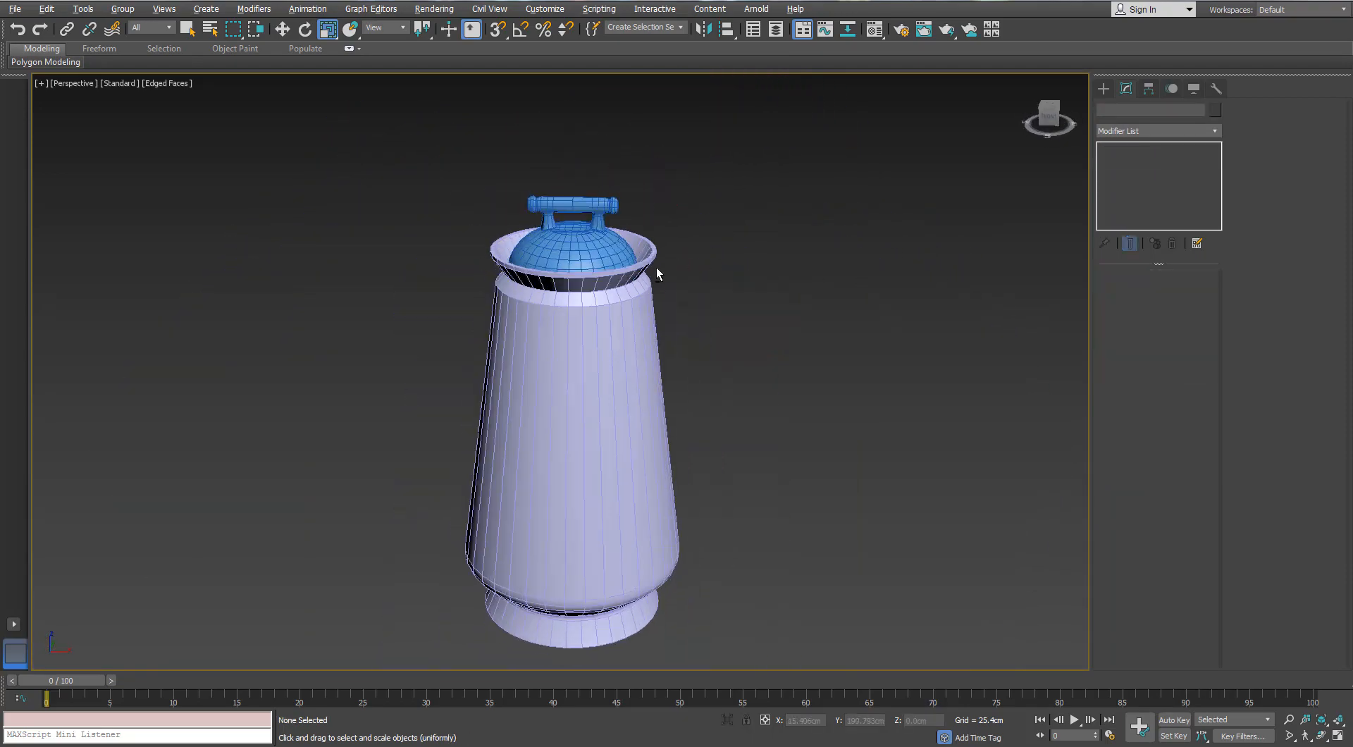
pyautogui.hotkey('ctrl', 'a')
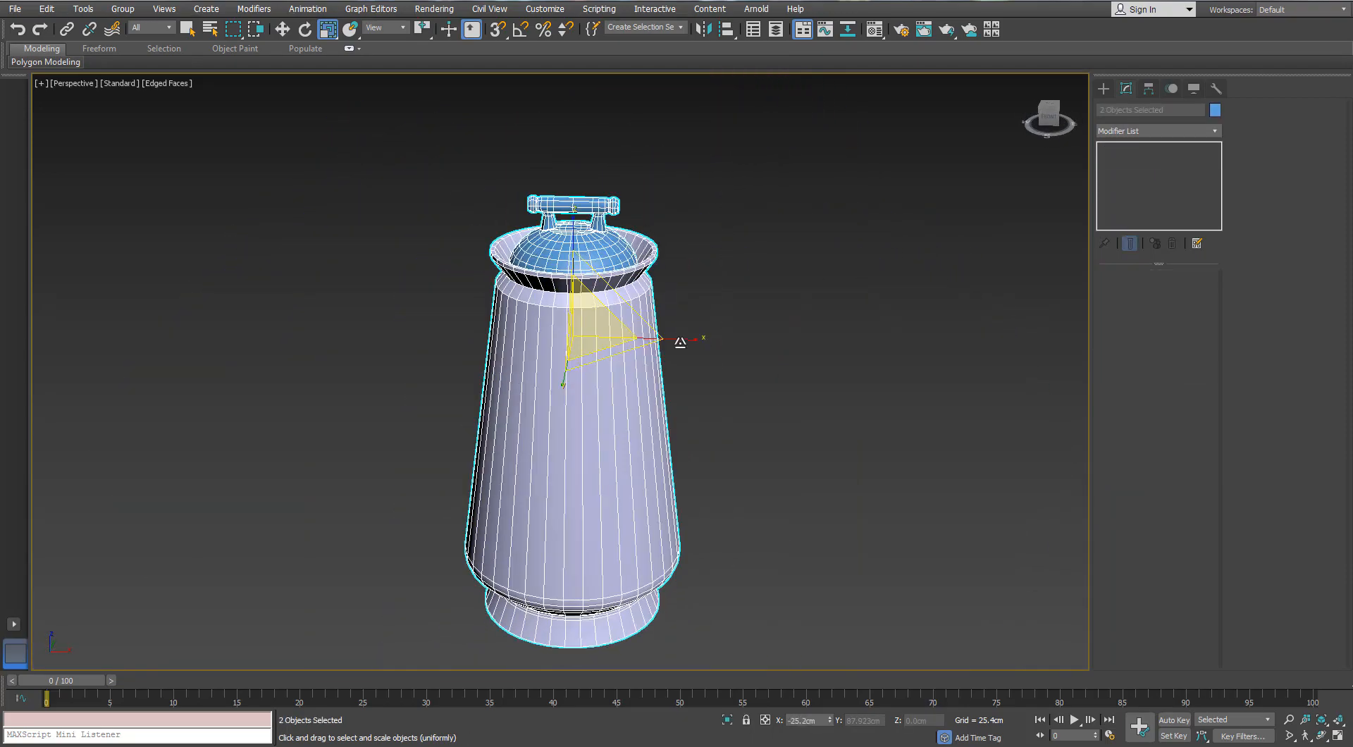
pyautogui.click(1215, 111)
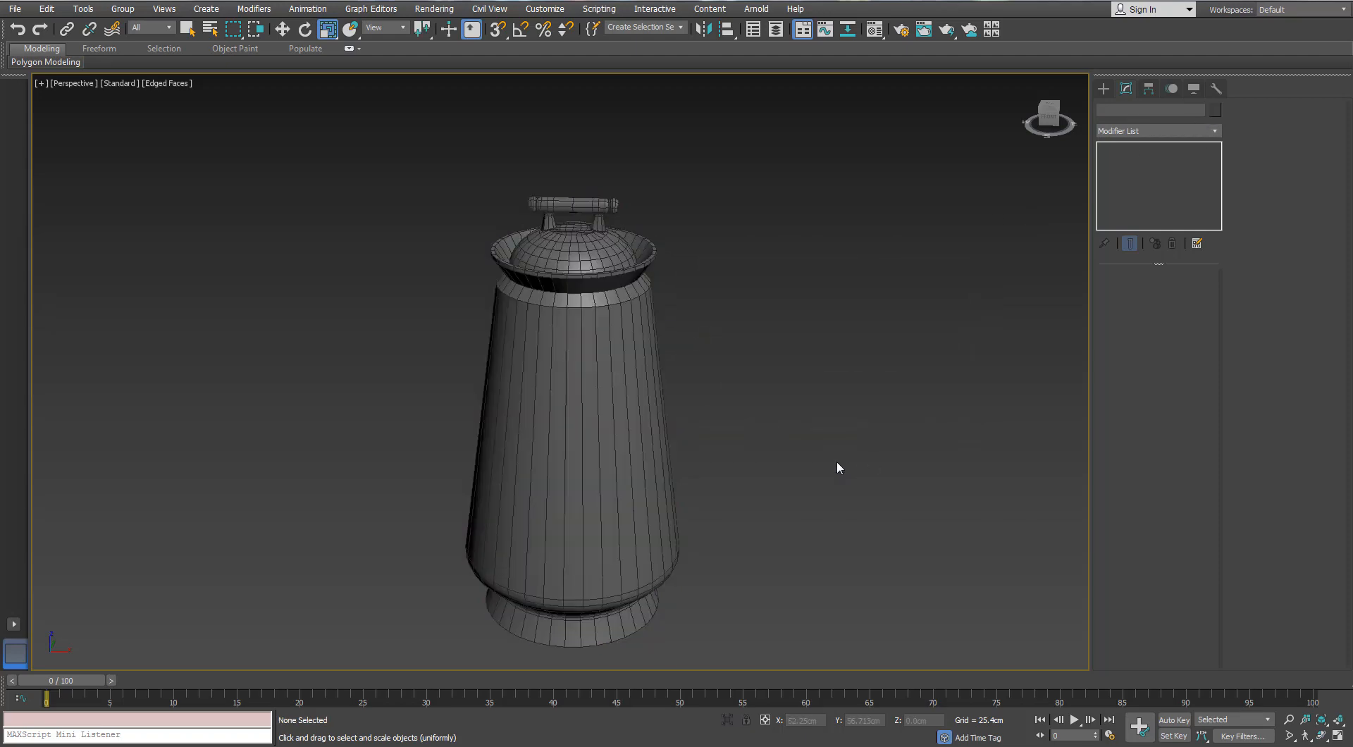
# Assign the 01 - Default material to the vessel body and the lid, and close the Material Editor
pyautogui.press('m')
pyautogui.moveTo(828, 138); pyautogui.dragTo(623, 334)
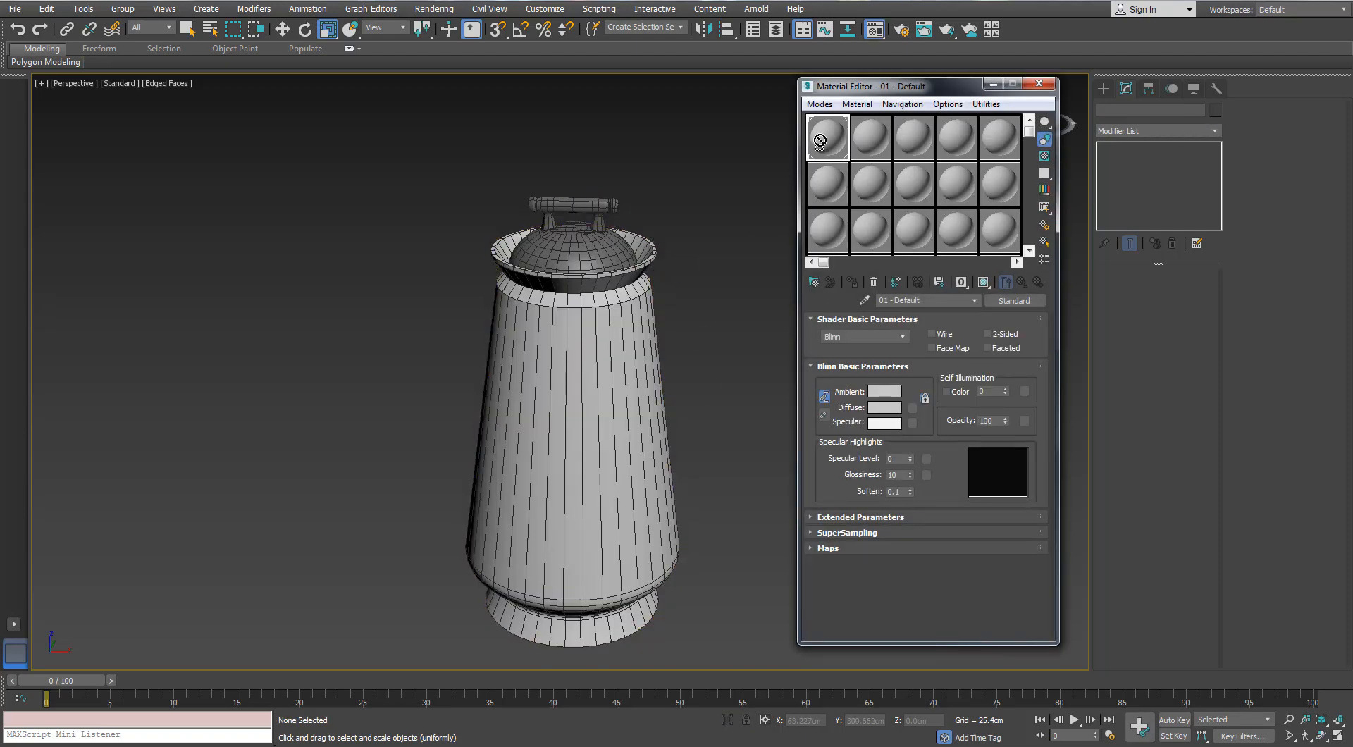
pyautogui.moveTo(819, 140); pyautogui.dragTo(605, 219)
pyautogui.keyDown('alt'); pyautogui.moveTo(708, 282); pyautogui.dragTo(667, 218, button='middle'); pyautogui.keyUp('alt')
pyautogui.click(1037, 82)
pyautogui.scroll(4, 592, 272)
pyautogui.scroll(-5, 667, 218)
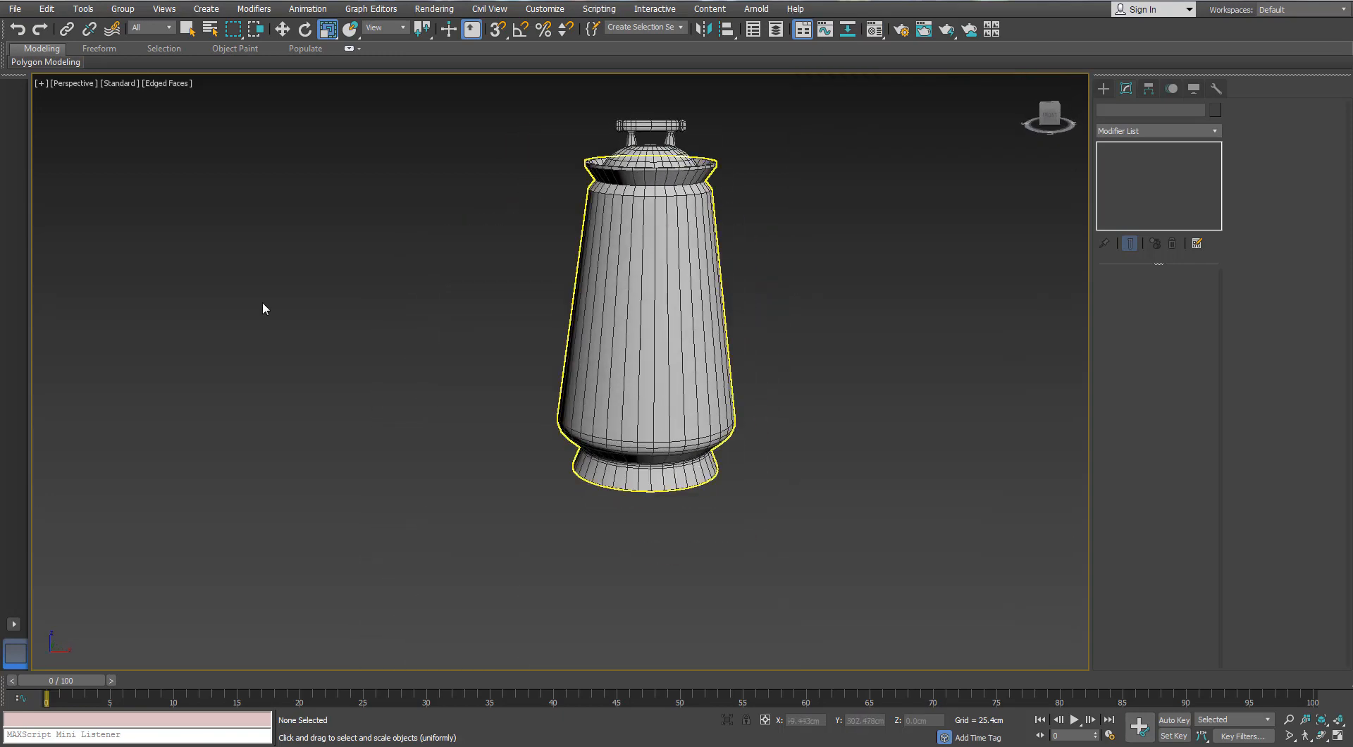
# Connect the ring of vertical side edges on the vessel body with 2 segments and a pinch of 4
pyautogui.click(596, 371)
pyautogui.press('2')
pyautogui.click(681, 310)
pyautogui.keyDown('shift'); pyautogui.click(696, 322); pyautogui.keyUp('shift')
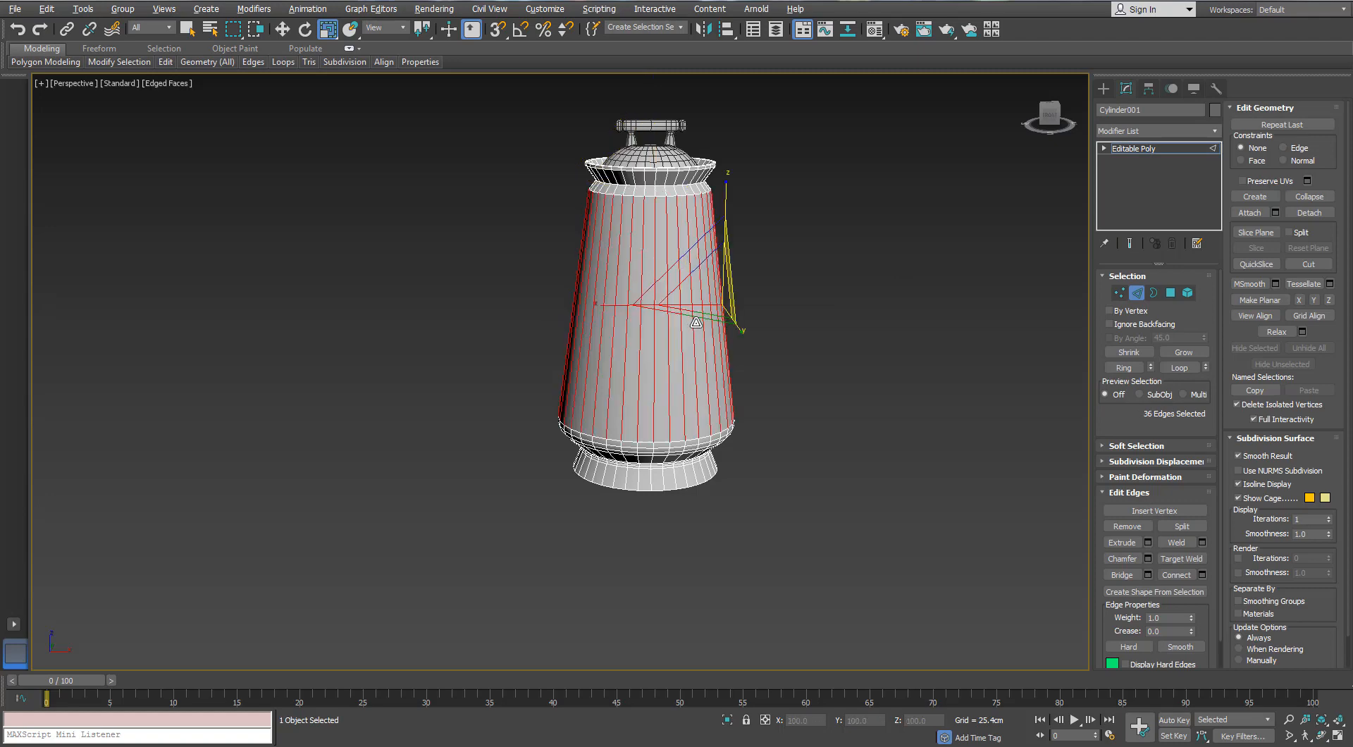
pyautogui.keyDown('alt'); pyautogui.moveTo(696, 322); pyautogui.dragTo(1047, 536, button='middle'); pyautogui.keyUp('alt')
pyautogui.click(1202, 575)
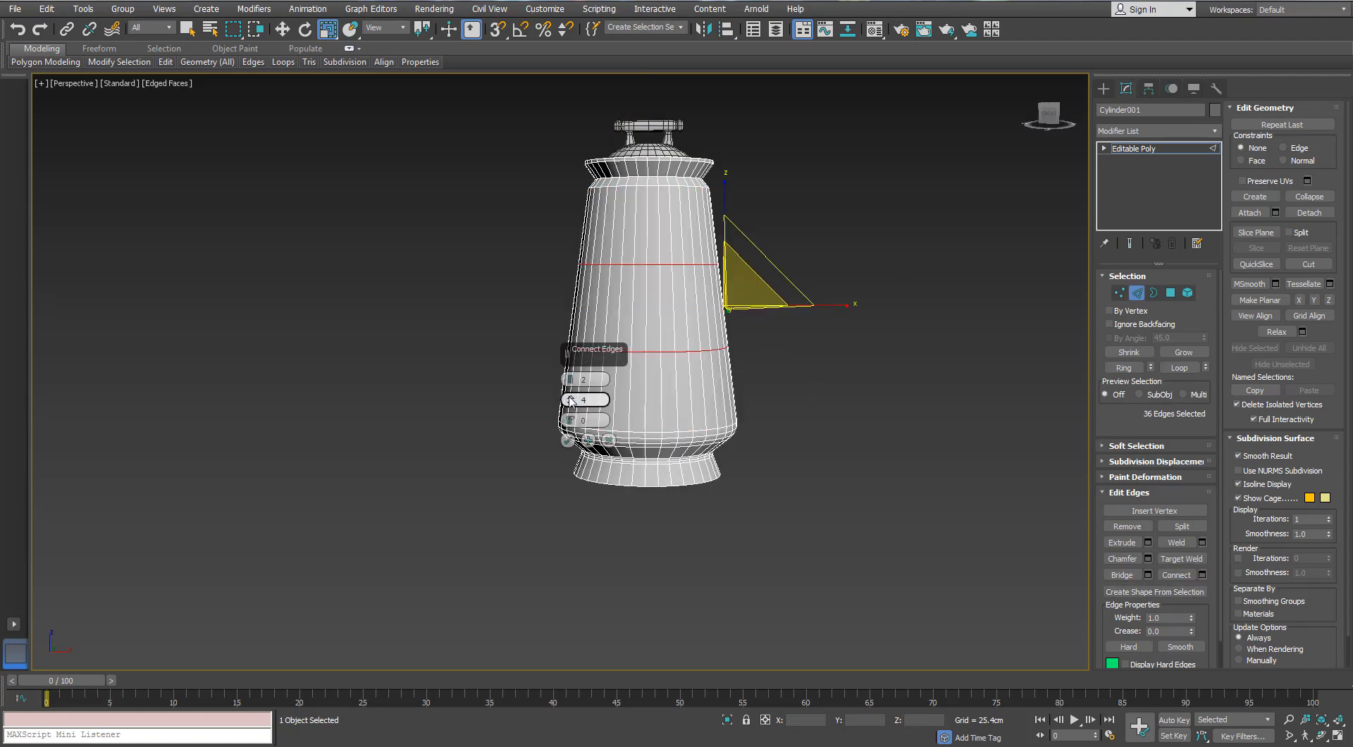
pyautogui.click(567, 441)
pyautogui.click(1136, 293)
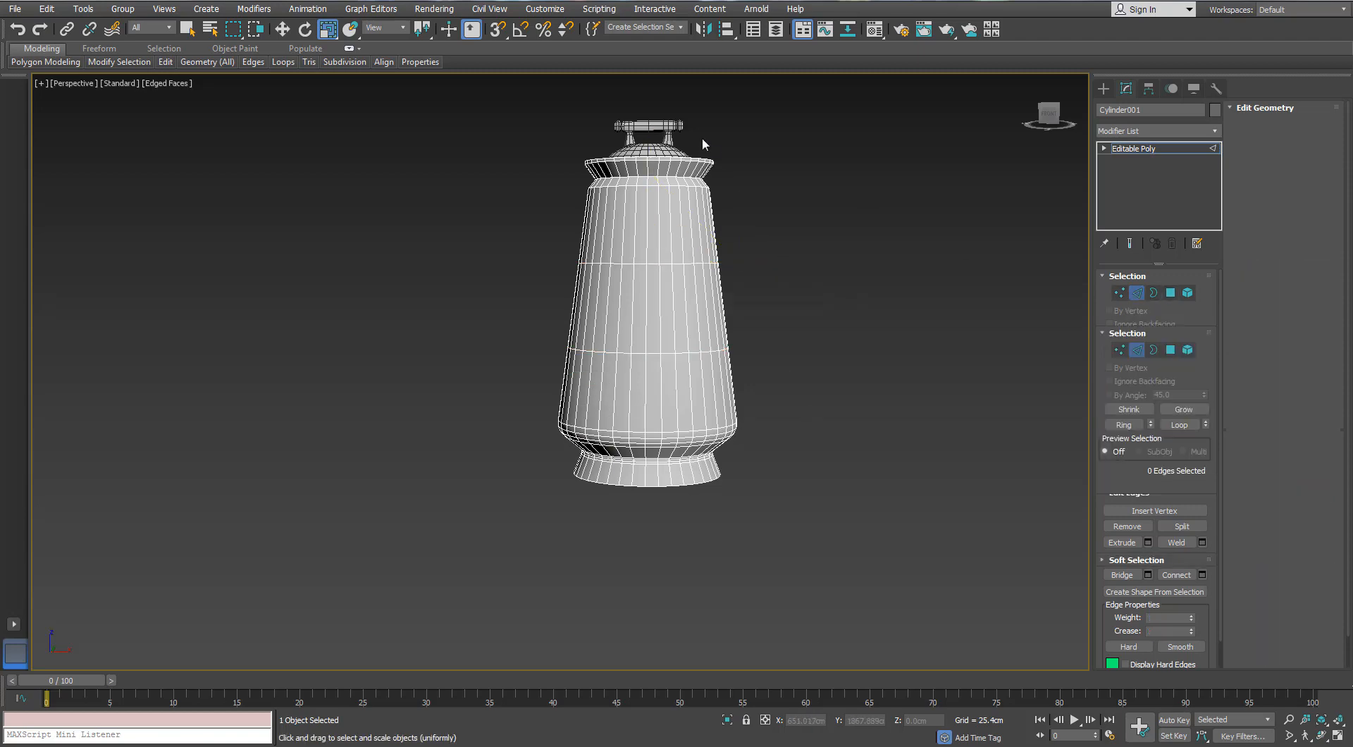
# Select the dome lid and convert it to an Editable Poly, collapsing its Symmetry modifier
pyautogui.click(675, 138)
pyautogui.press('z')
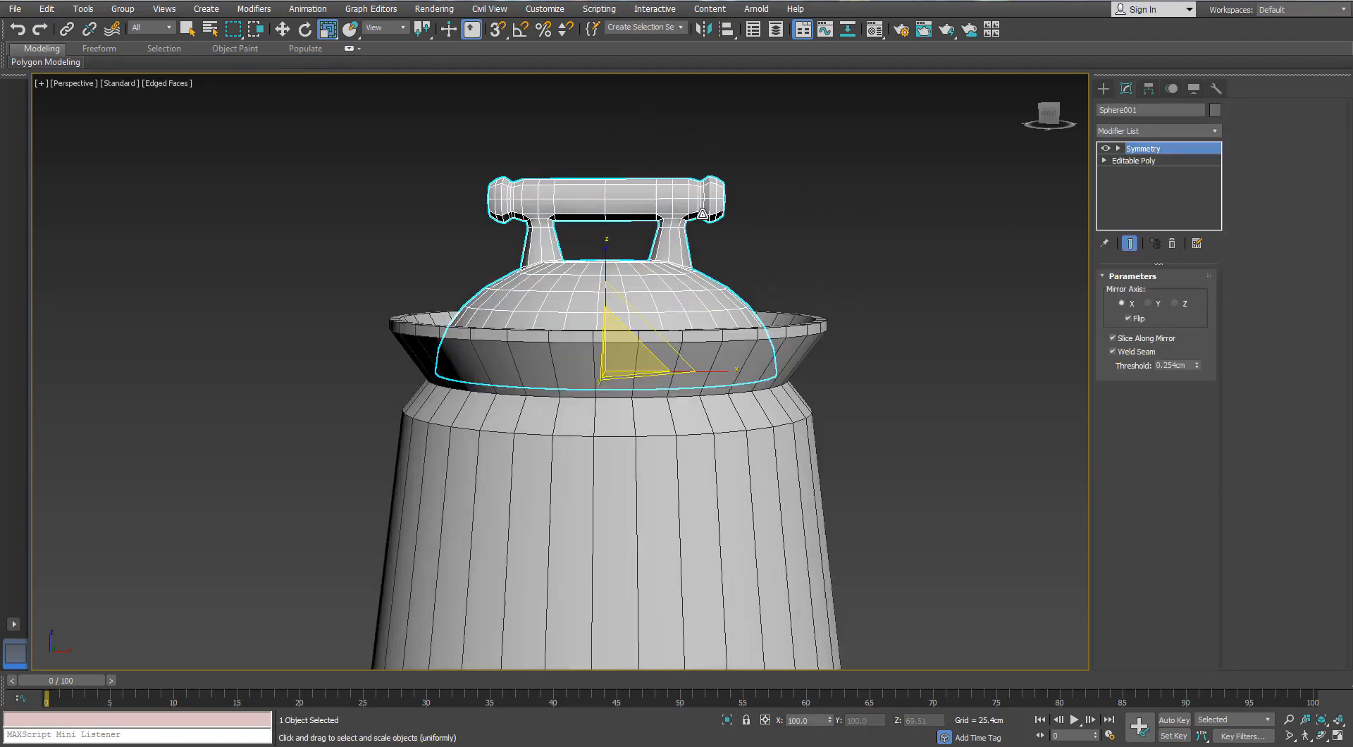
pyautogui.rightClick(659, 195)
pyautogui.moveTo(681, 335)
pyautogui.click(620, 346)
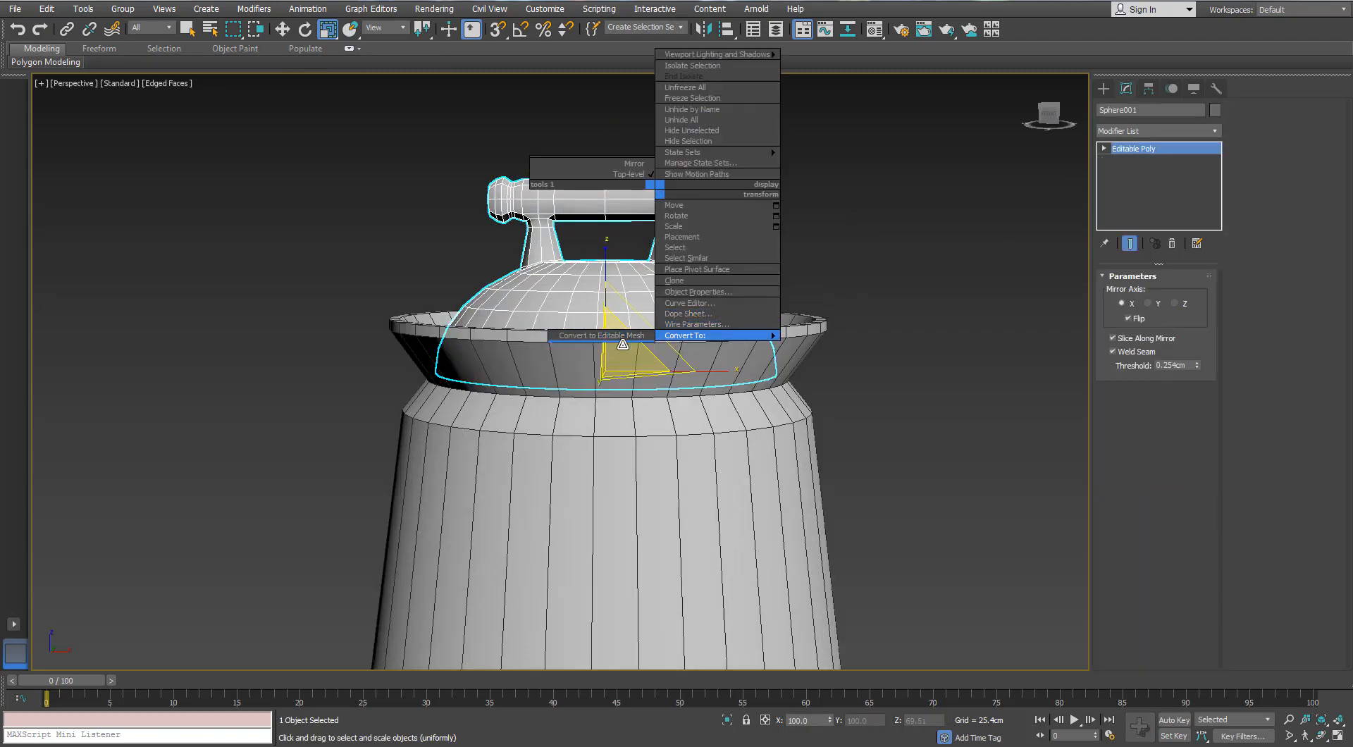
# Select the lid handle's polygons and clone them to an element beside the lid along the X axis
pyautogui.press('4')
pyautogui.moveTo(819, 130); pyautogui.dragTo(369, 244)
pyautogui.scroll(-2, 576, 210)
pyautogui.press('w')
pyautogui.keyDown('shift'); pyautogui.moveTo(682, 206); pyautogui.dragTo(871, 222); pyautogui.keyUp('shift')
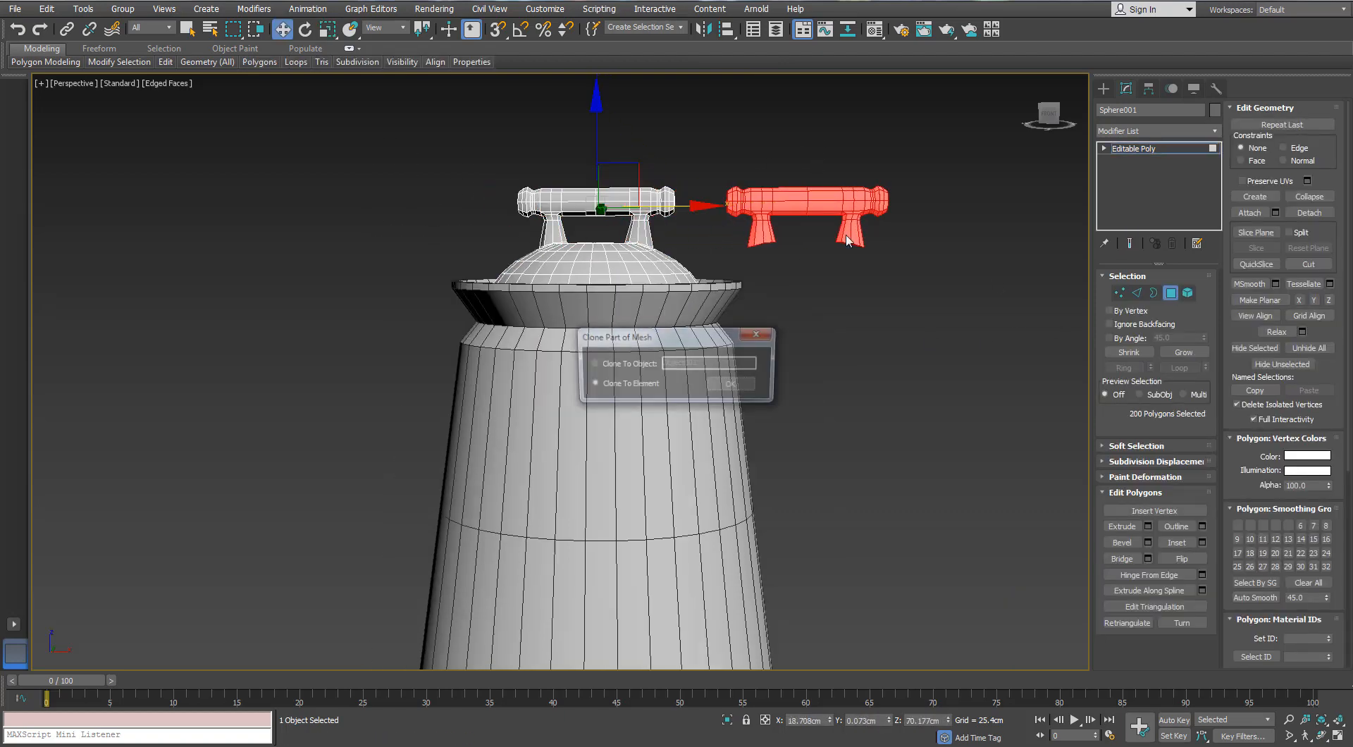
pyautogui.click(730, 386)
# Try to rotate the cloned handle nearly upright, place it against the vessel's side and scale it up
pyautogui.scroll(-2, 597, 148)
pyautogui.press('e')
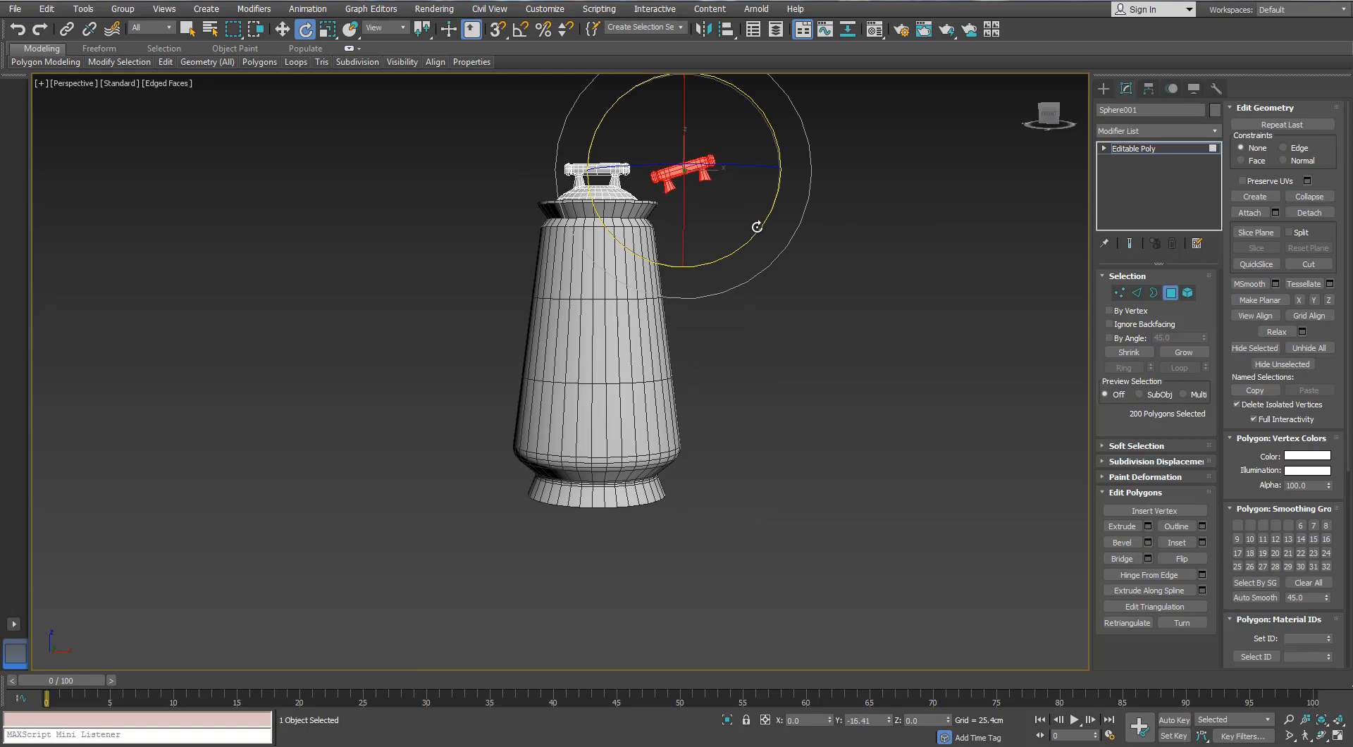
pyautogui.hotkey('ctrl', 'z')
pyautogui.moveTo(586, 88); pyautogui.dragTo(595, 205, button='middle')
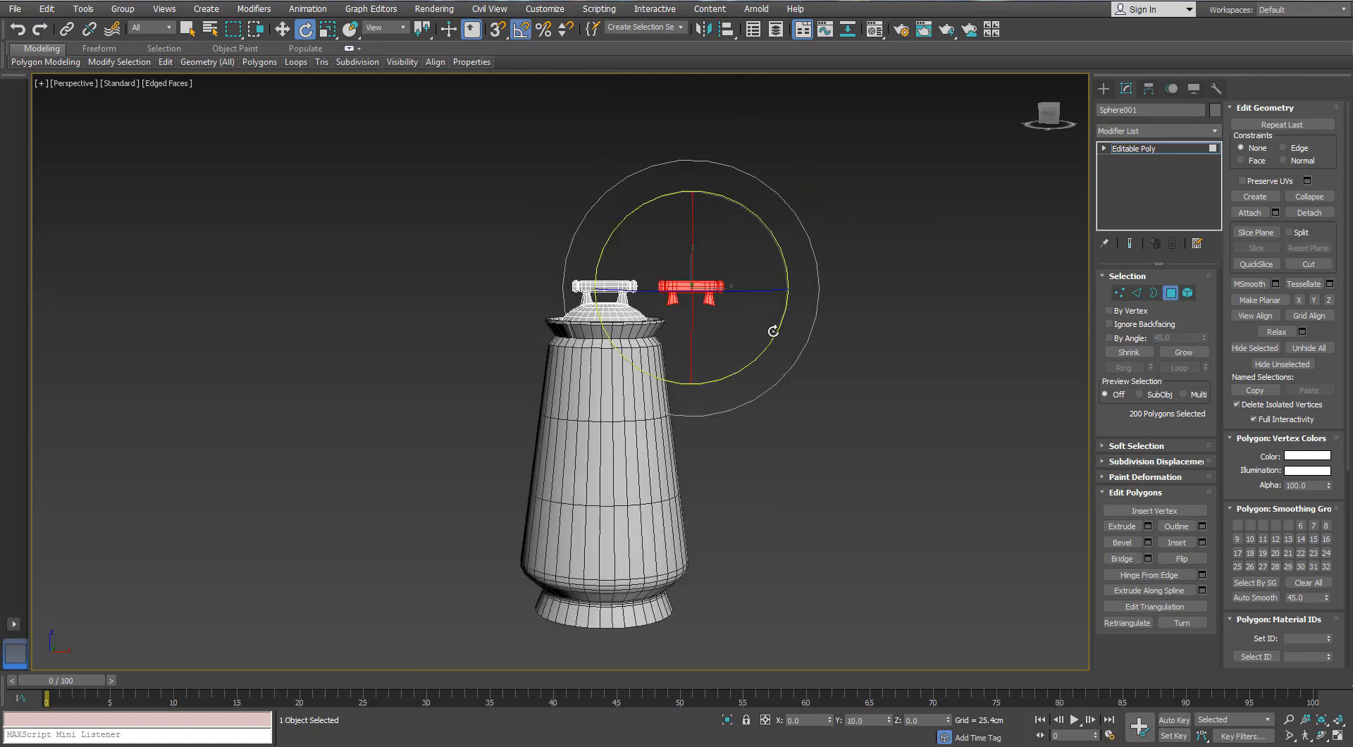
pyautogui.press('w')
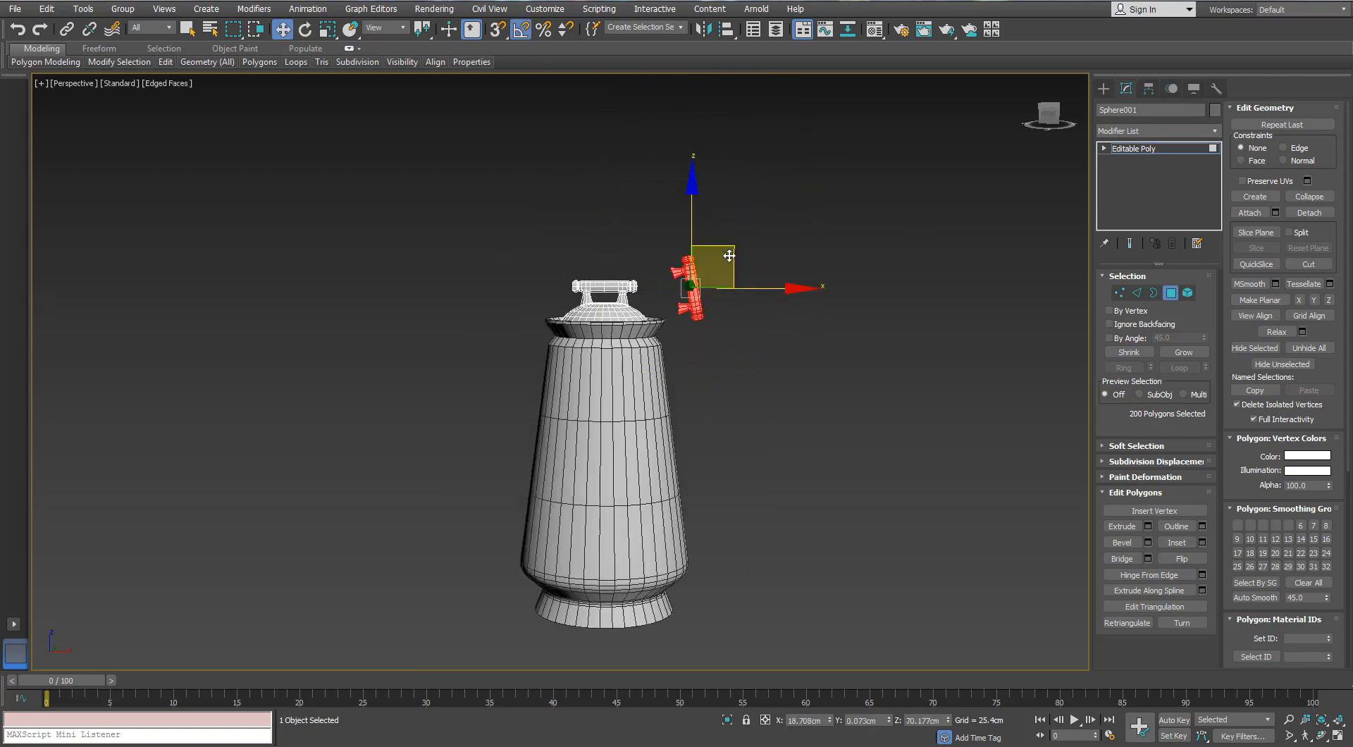
pyautogui.press('r')
pyautogui.moveTo(730, 350); pyautogui.dragTo(736, 326)
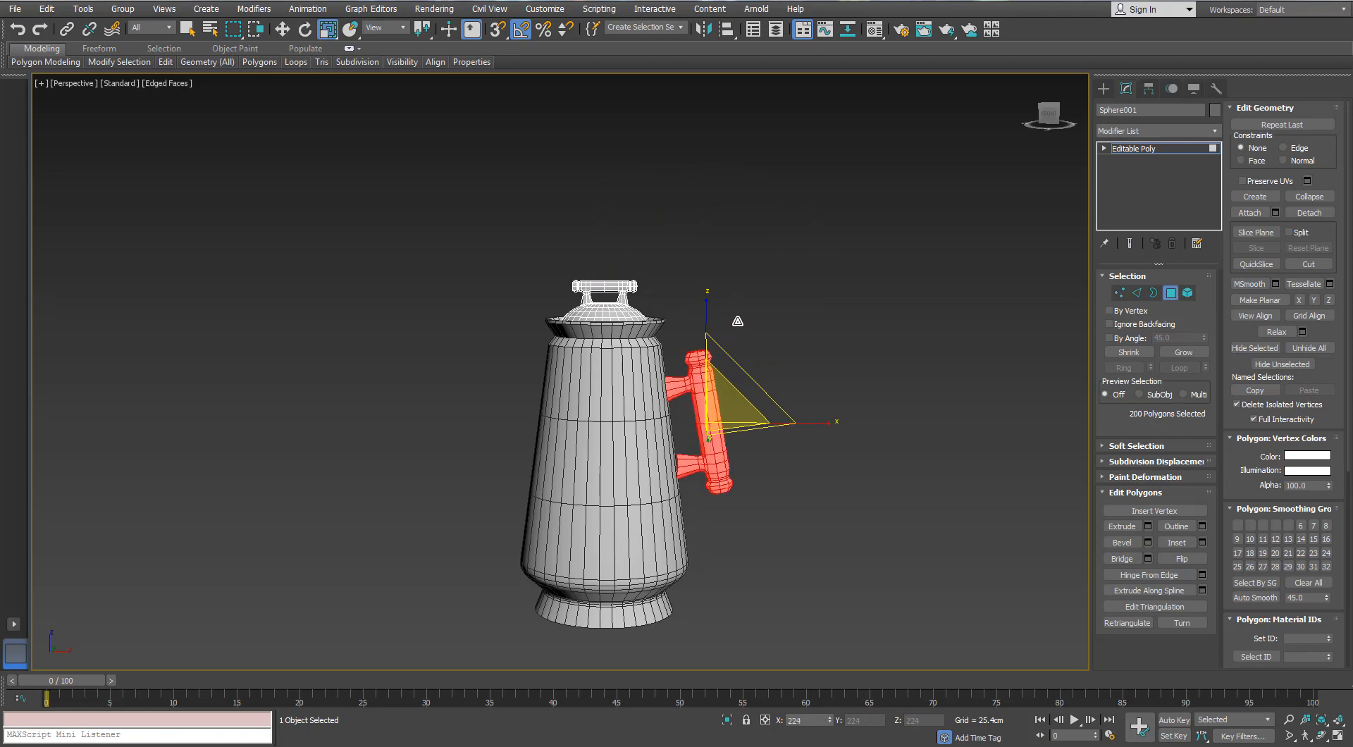
pyautogui.scroll(4, 644, 296)
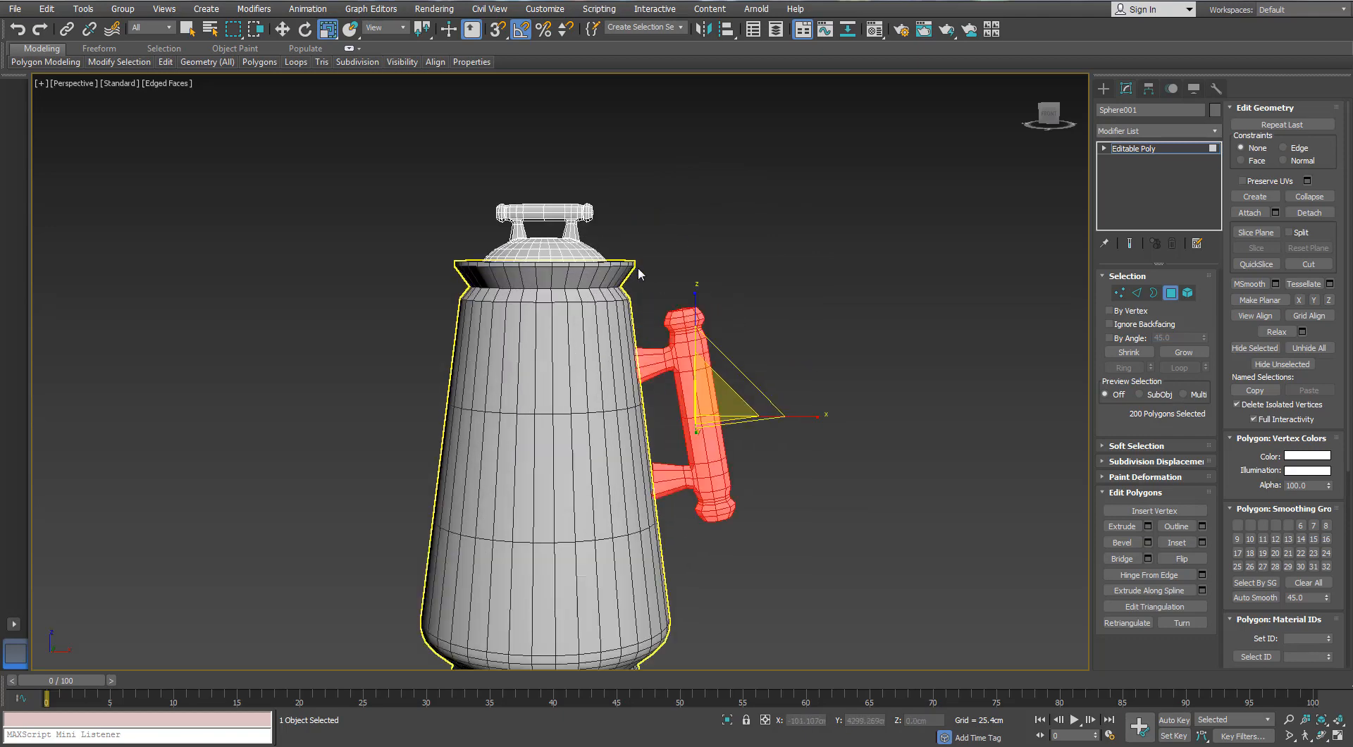
pyautogui.hotkey('ctrl', 'z')
pyautogui.hotkey('ctrl', 'z')
pyautogui.hotkey('ctrl', 'z')
# Move the cloned handle element farther away from the lid along the X axis
pyautogui.press('w')
pyautogui.moveTo(791, 216); pyautogui.dragTo(835, 216)
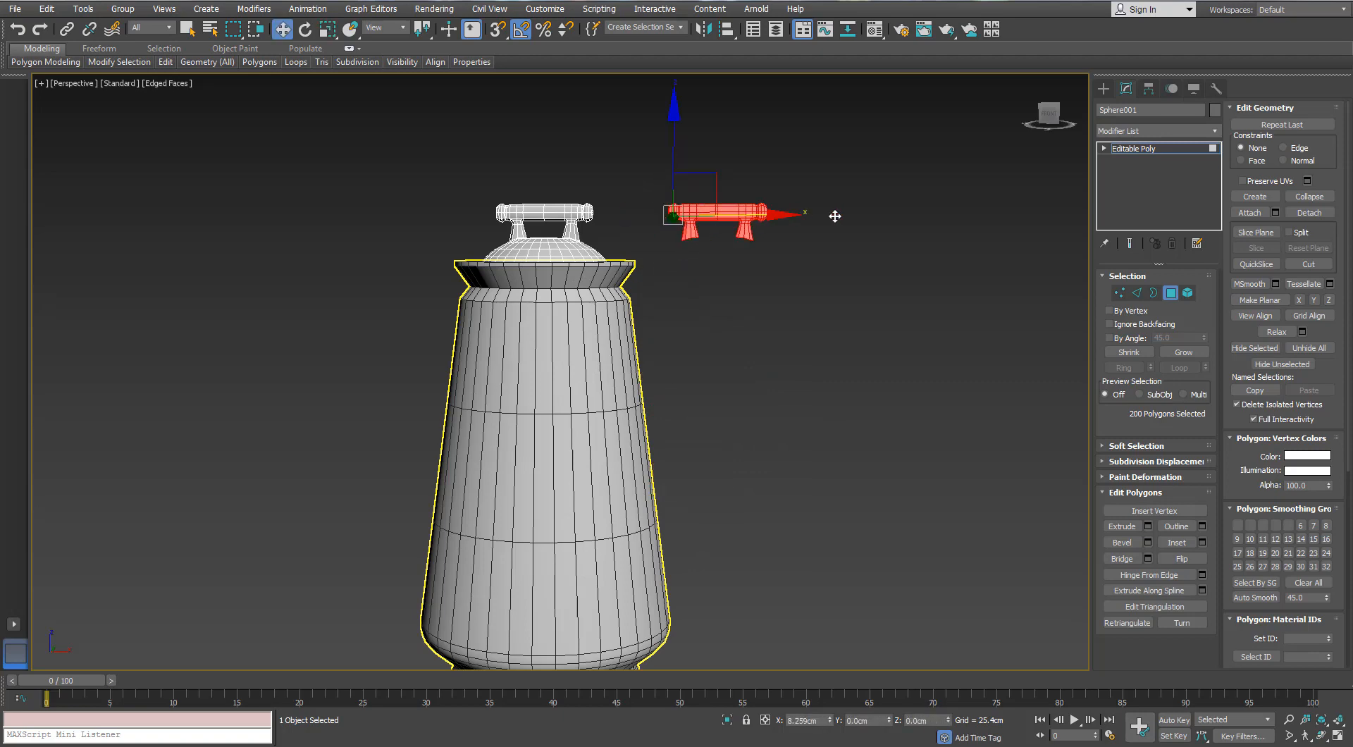
pyautogui.press('z')
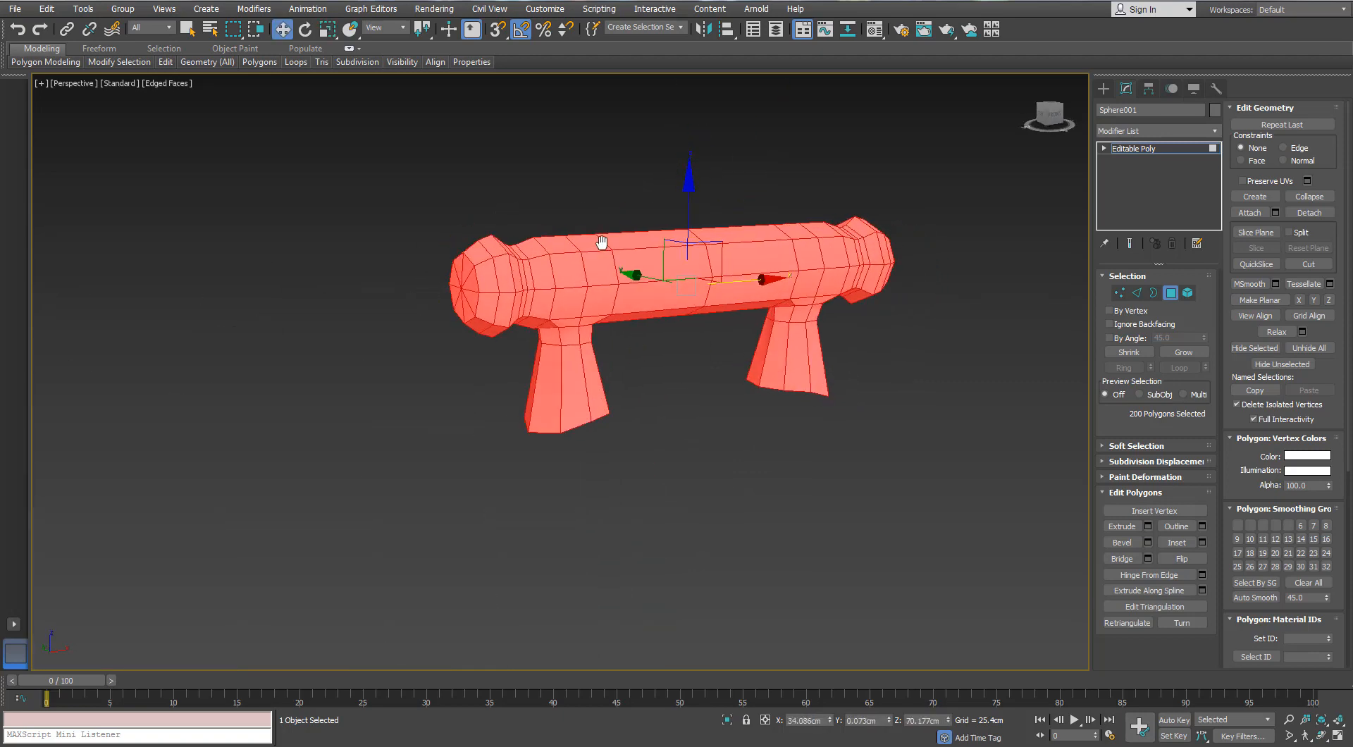
pyautogui.keyDown('alt'); pyautogui.moveTo(458, 247); pyautogui.dragTo(437, 251, button='middle'); pyautogui.keyUp('alt')
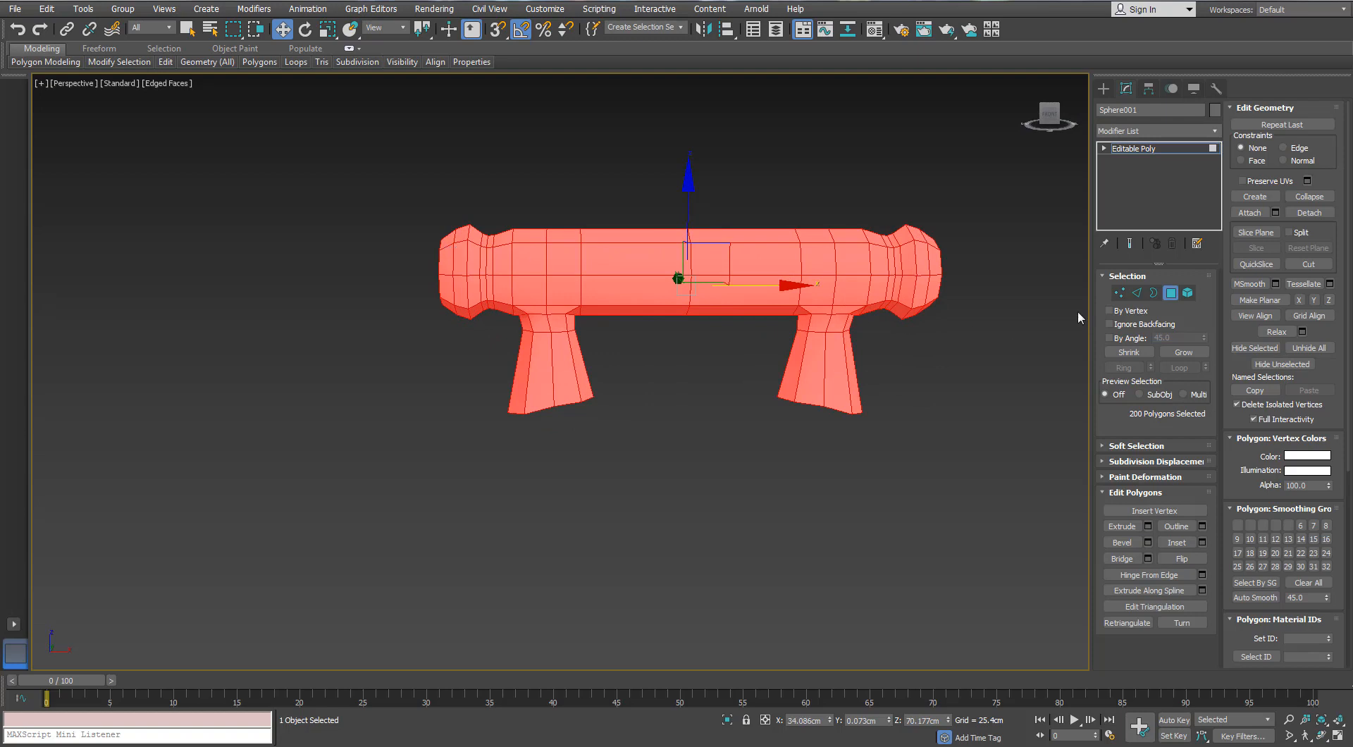
# Try to lengthen the cloned handle by shifting the vertices of one half and stretching all vertices along X
pyautogui.click(1120, 292)
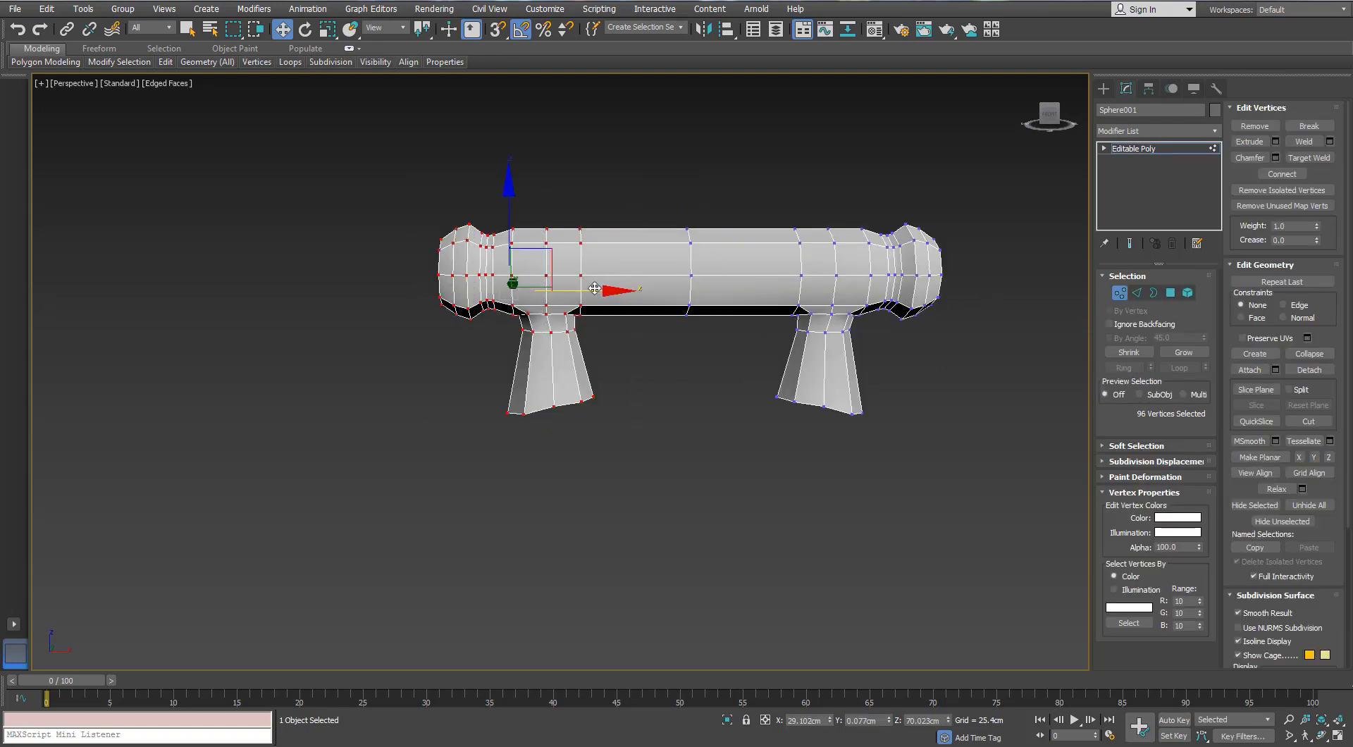
pyautogui.moveTo(595, 288); pyautogui.dragTo(511, 301)
pyautogui.hotkey('ctrl', 'z')
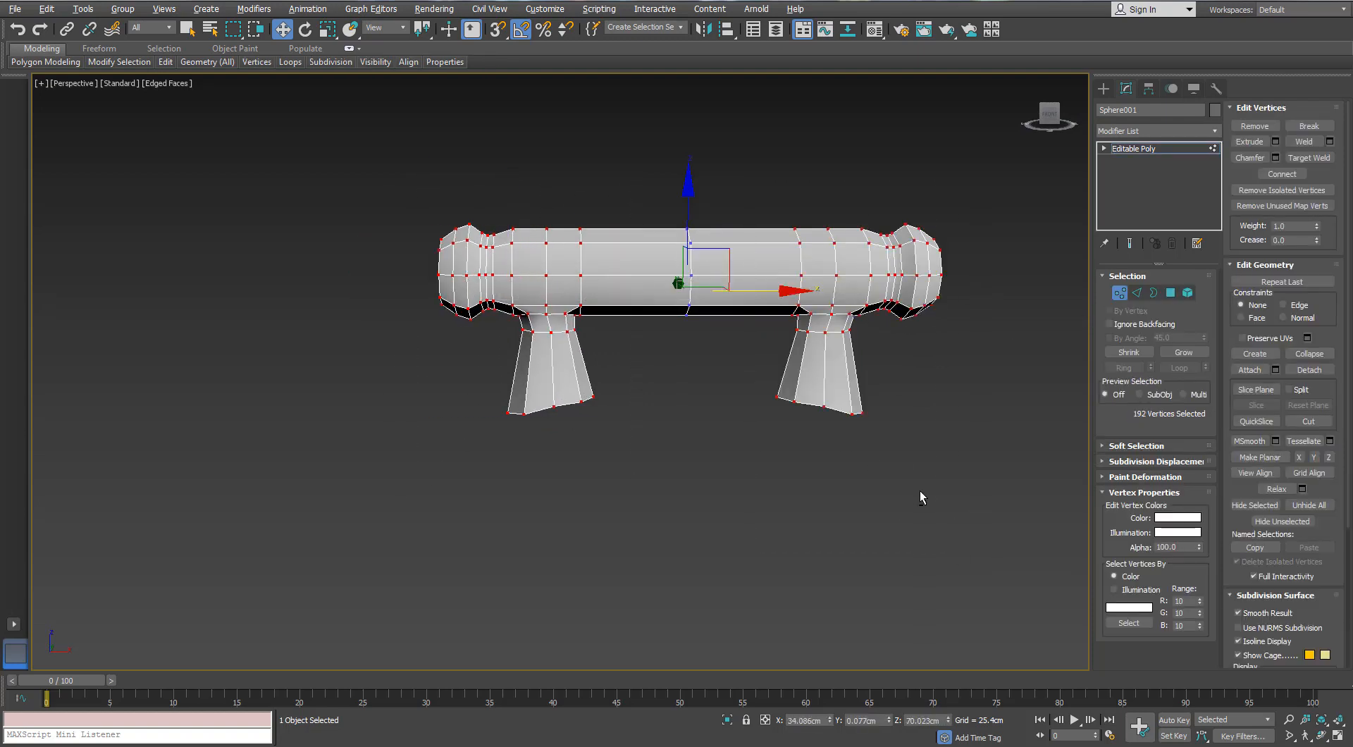
pyautogui.keyDown('alt'); pyautogui.moveTo(919, 491); pyautogui.dragTo(907, 480, button='middle'); pyautogui.keyUp('alt')
pyautogui.press('r')
pyautogui.moveTo(809, 290); pyautogui.dragTo(900, 290)
pyautogui.hotkey('ctrl', 'z')
pyautogui.keyDown('alt'); pyautogui.moveTo(710, 351); pyautogui.dragTo(702, 348, button='middle'); pyautogui.keyUp('alt')
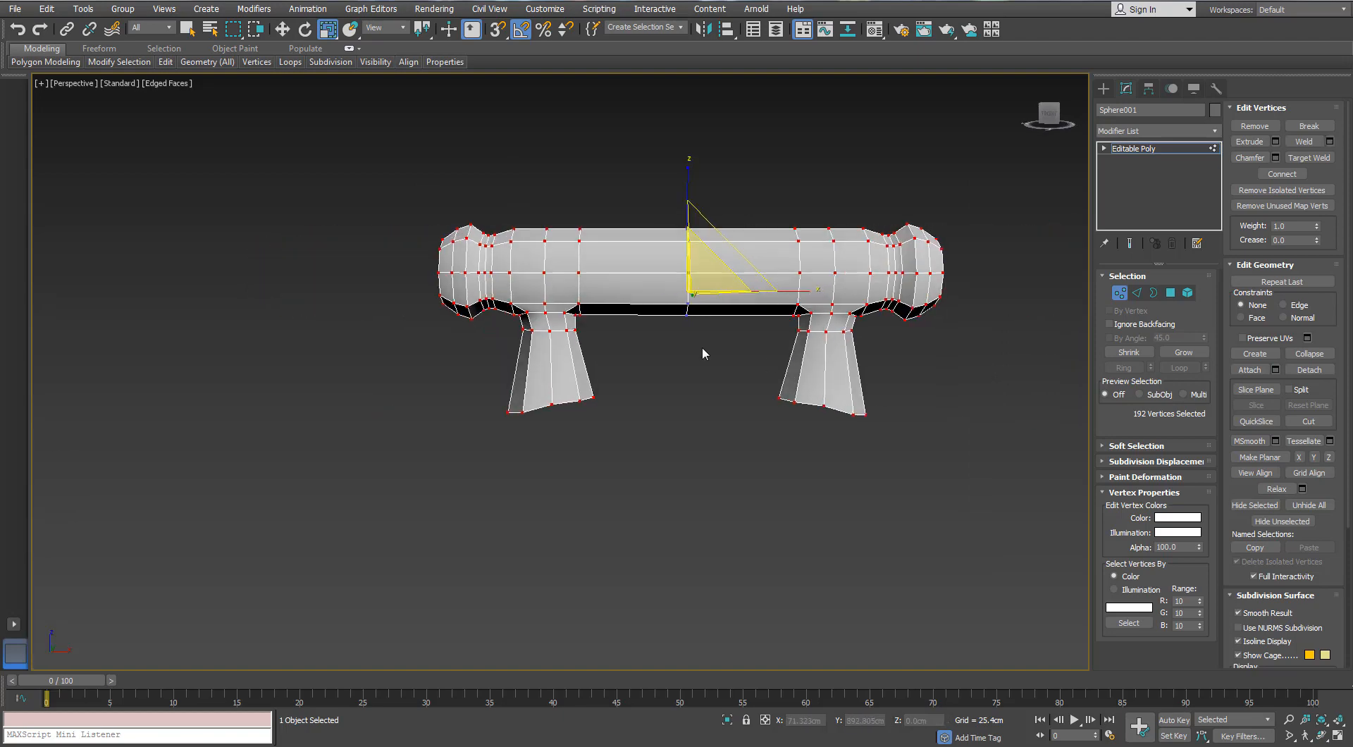
# Move the knob vertices at the cloned handle's vessel-side end outward along X and stretch the knob lengthwise
pyautogui.press('w')
pyautogui.moveTo(601, 285); pyautogui.dragTo(544, 290)
pyautogui.moveTo(538, 286); pyautogui.dragTo(610, 307, button='middle')
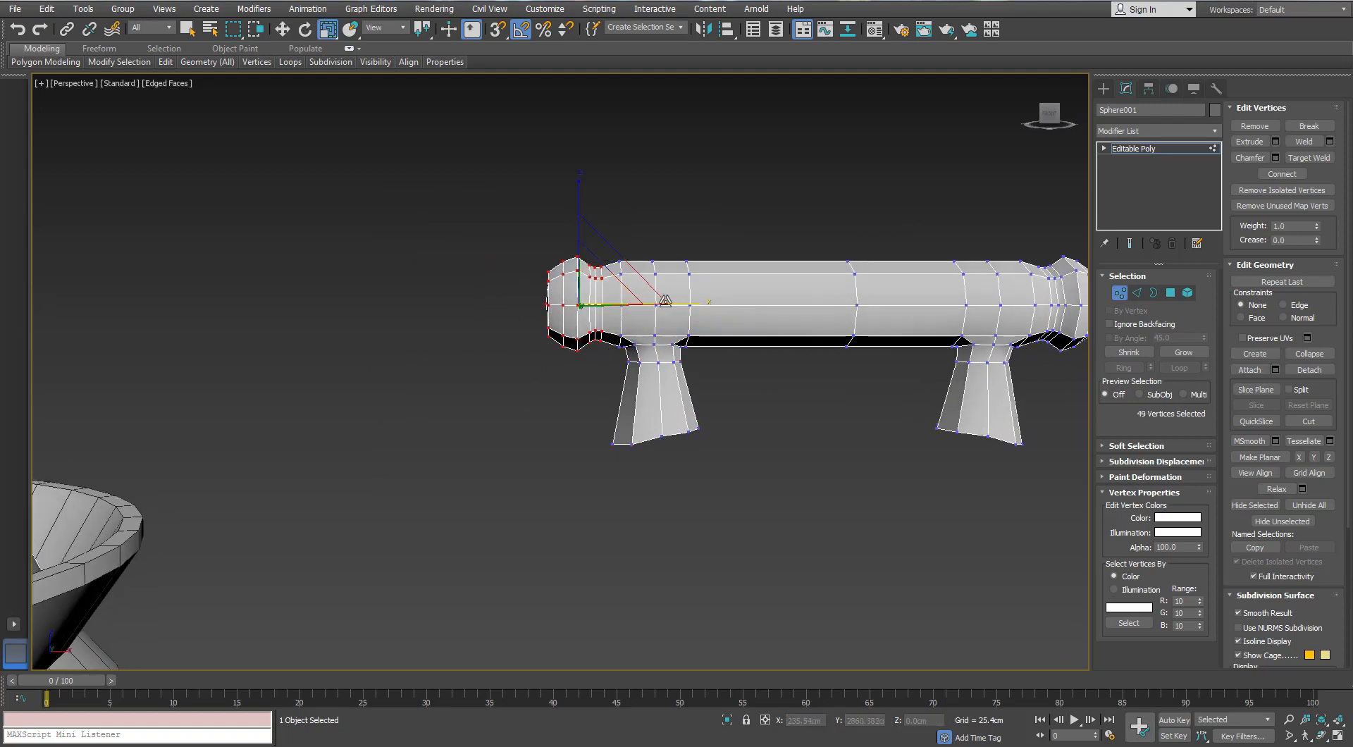
pyautogui.moveTo(665, 305); pyautogui.dragTo(592, 306)
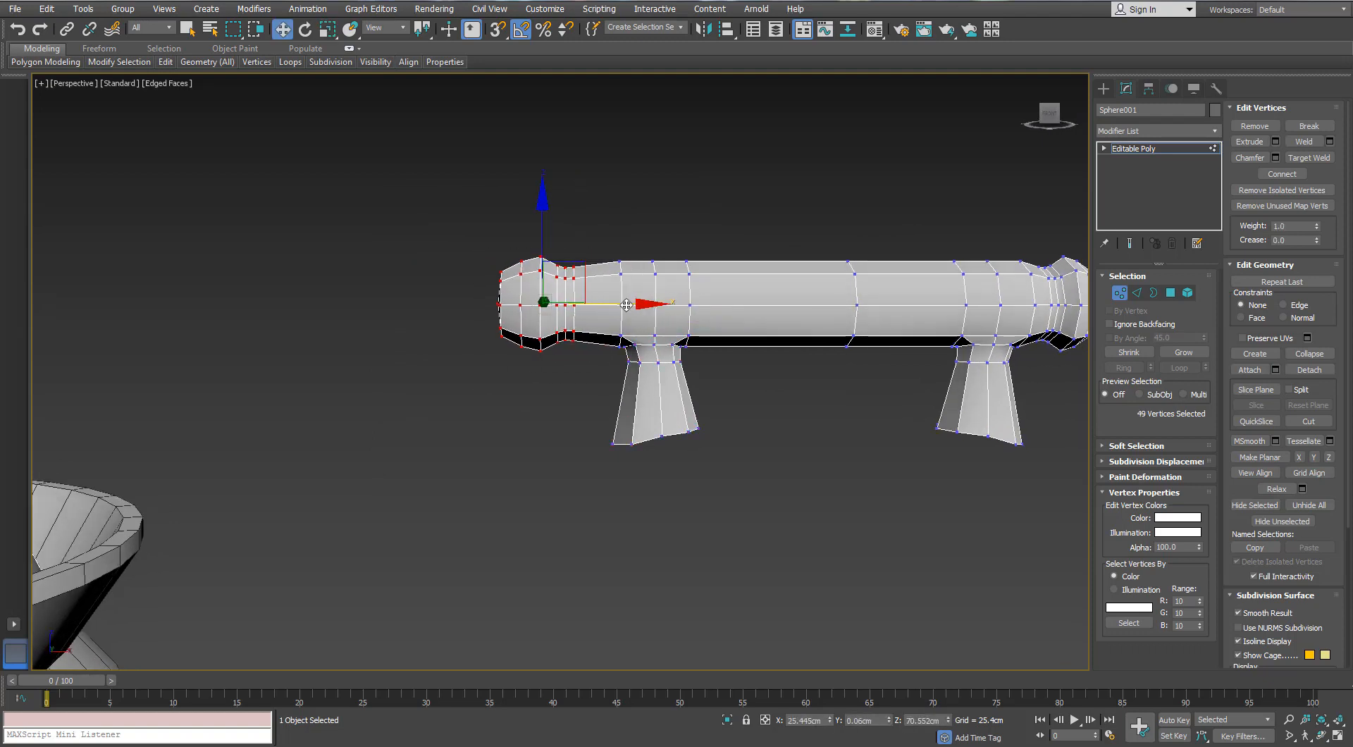
pyautogui.press('r')
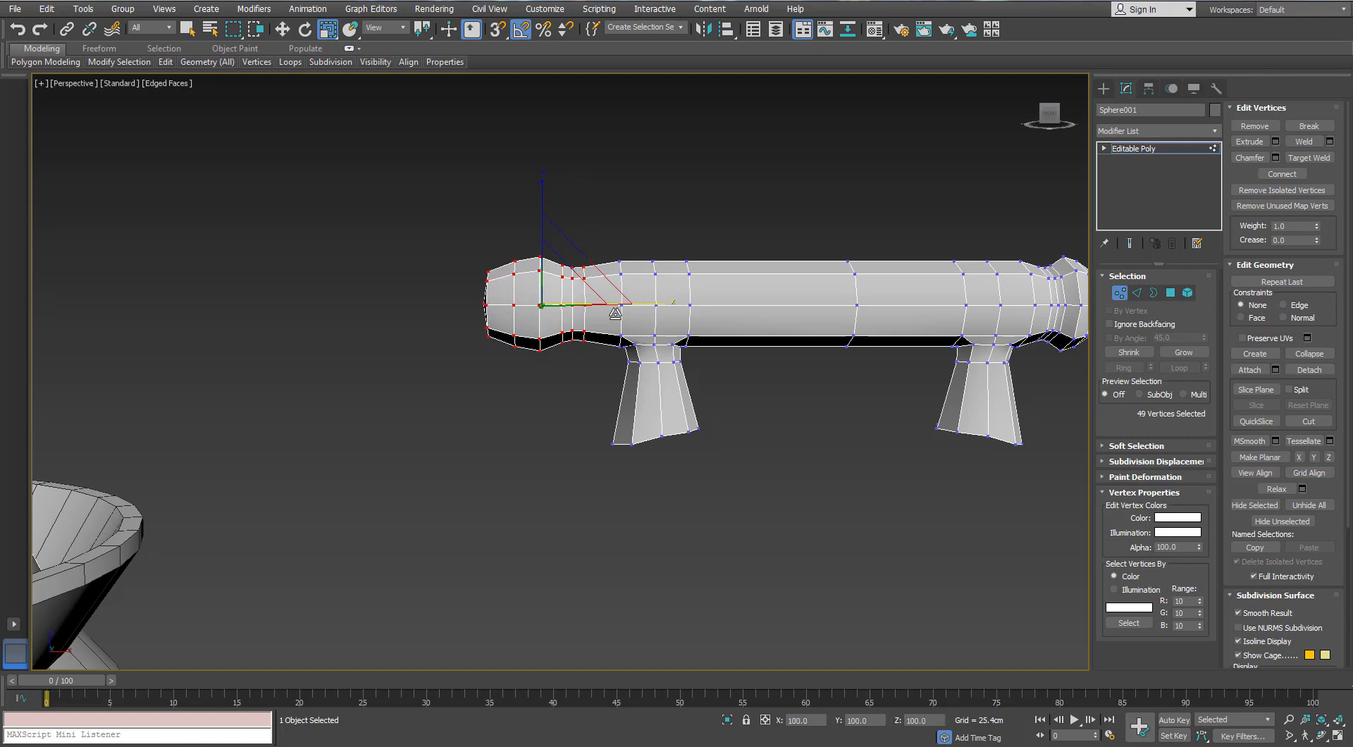
# Delete the centre vertex of the stretched knob's end cap to leave an open border
pyautogui.keyDown('alt'); pyautogui.moveTo(430, 302); pyautogui.dragTo(505, 313, button='middle'); pyautogui.keyUp('alt')
pyautogui.scroll(5, 506, 314)
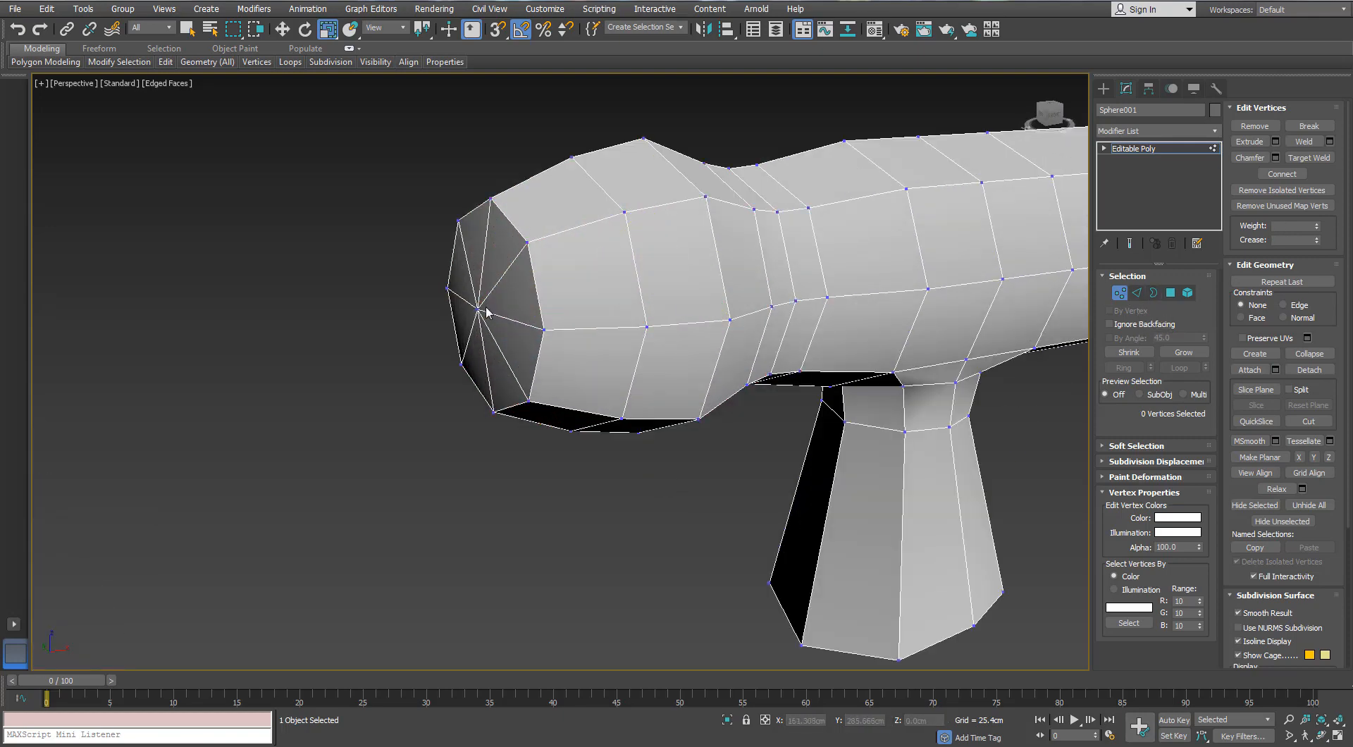
pyautogui.press('Delete')
pyautogui.press('3')
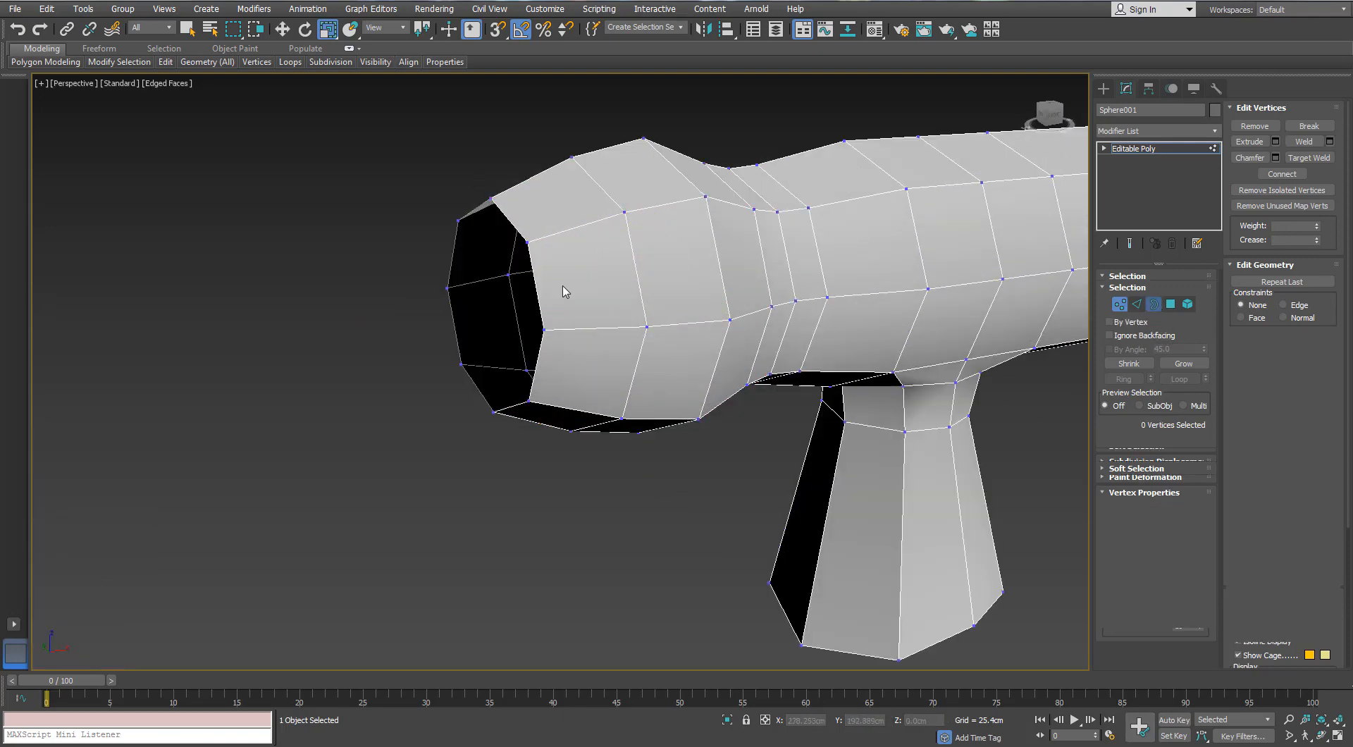
# Extend the knob's open border outward in tapering rings and collapse the last one into a rounded tip
pyautogui.click(537, 281)
pyautogui.press('w')
pyautogui.keyDown('shift'); pyautogui.moveTo(553, 298); pyautogui.dragTo(462, 345); pyautogui.keyUp('shift')
pyautogui.press('r')
pyautogui.press('w')
pyautogui.press('r')
pyautogui.scroll(-5, 461, 346)
pyautogui.scroll(8, 430, 328)
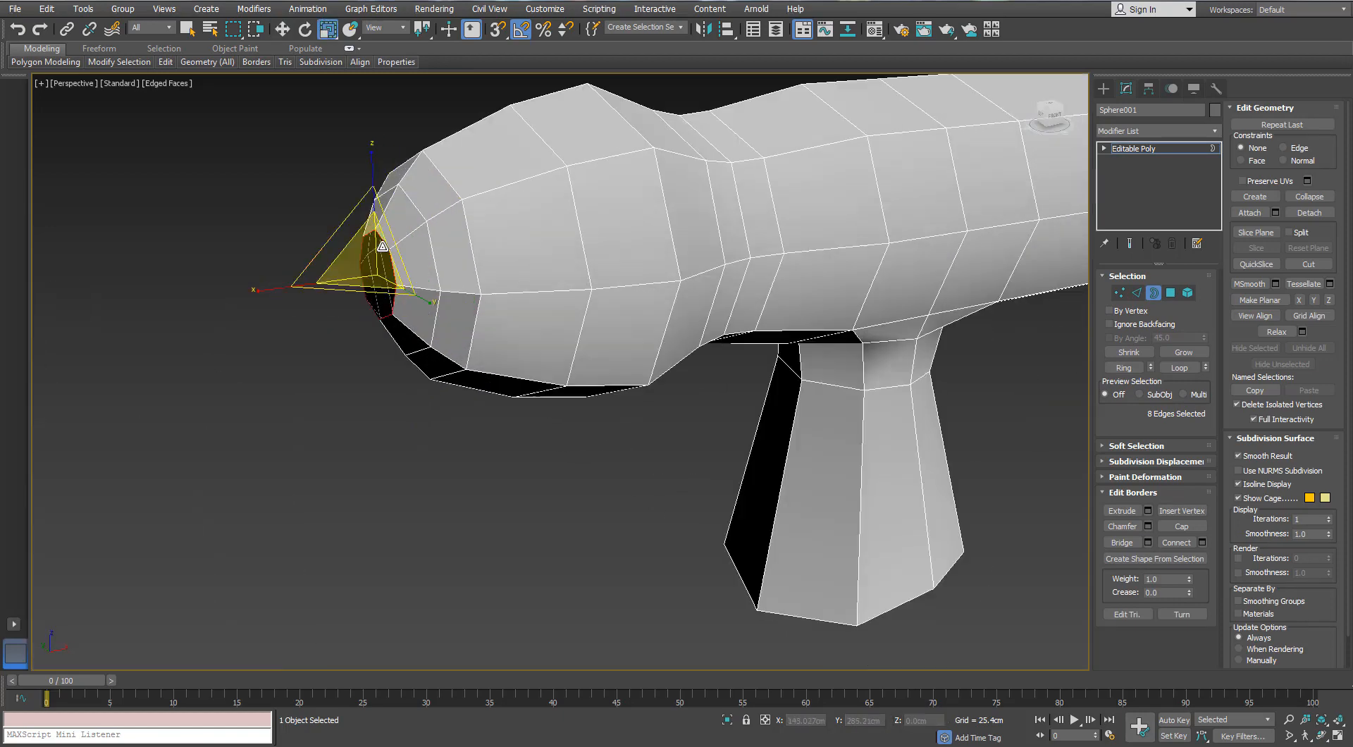
pyautogui.rightClick(379, 238)
pyautogui.click(356, 95)
# Select the polygons of the cloned handle's unmodified half and delete them
pyautogui.scroll(-5, 371, 184)
pyautogui.keyDown('alt'); pyautogui.moveTo(373, 213); pyautogui.dragTo(430, 210, button='middle'); pyautogui.keyUp('alt')
pyautogui.scroll(-2, 430, 210)
pyautogui.scroll(3, 429, 210)
pyautogui.click(1170, 293)
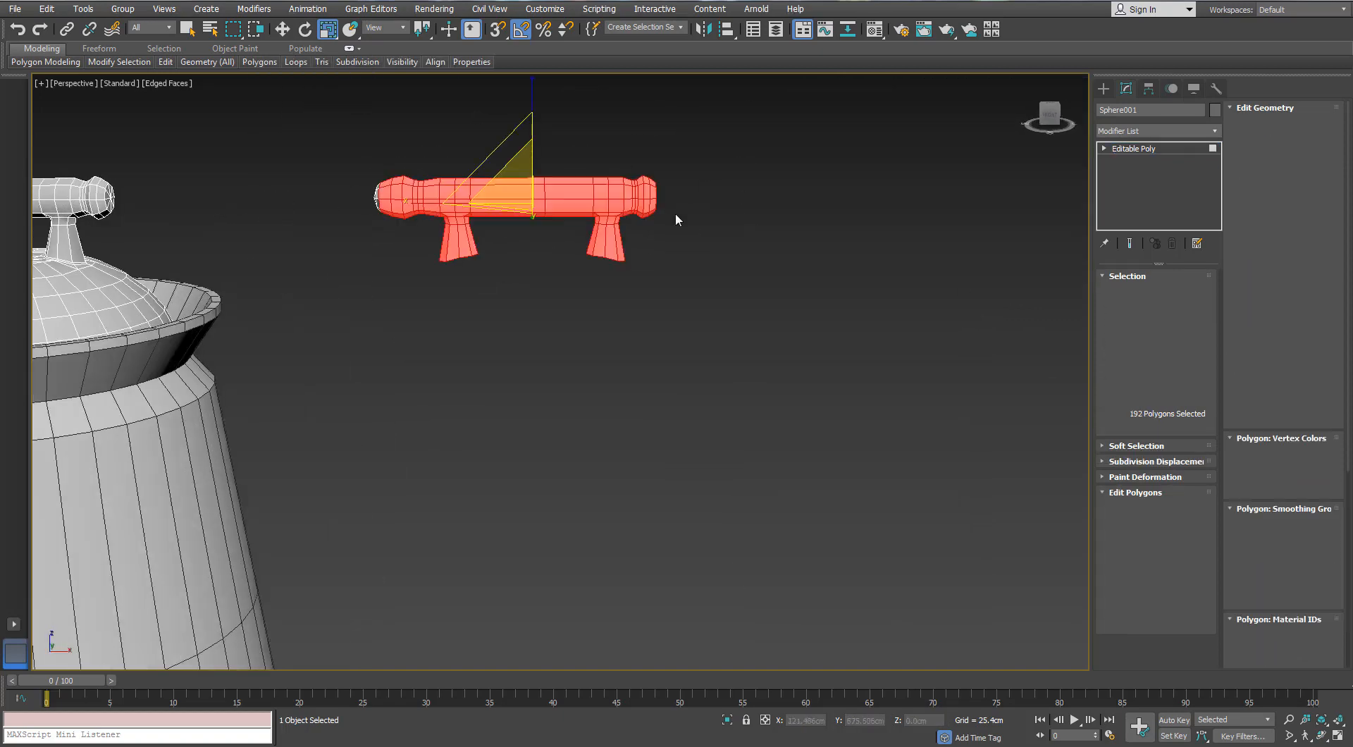
pyautogui.moveTo(676, 141); pyautogui.dragTo(581, 319)
pyautogui.press('Delete')
# Select the half handle's open middle border and apply a Symmetry modifier on the X axis with Flip enabled
pyautogui.press('3')
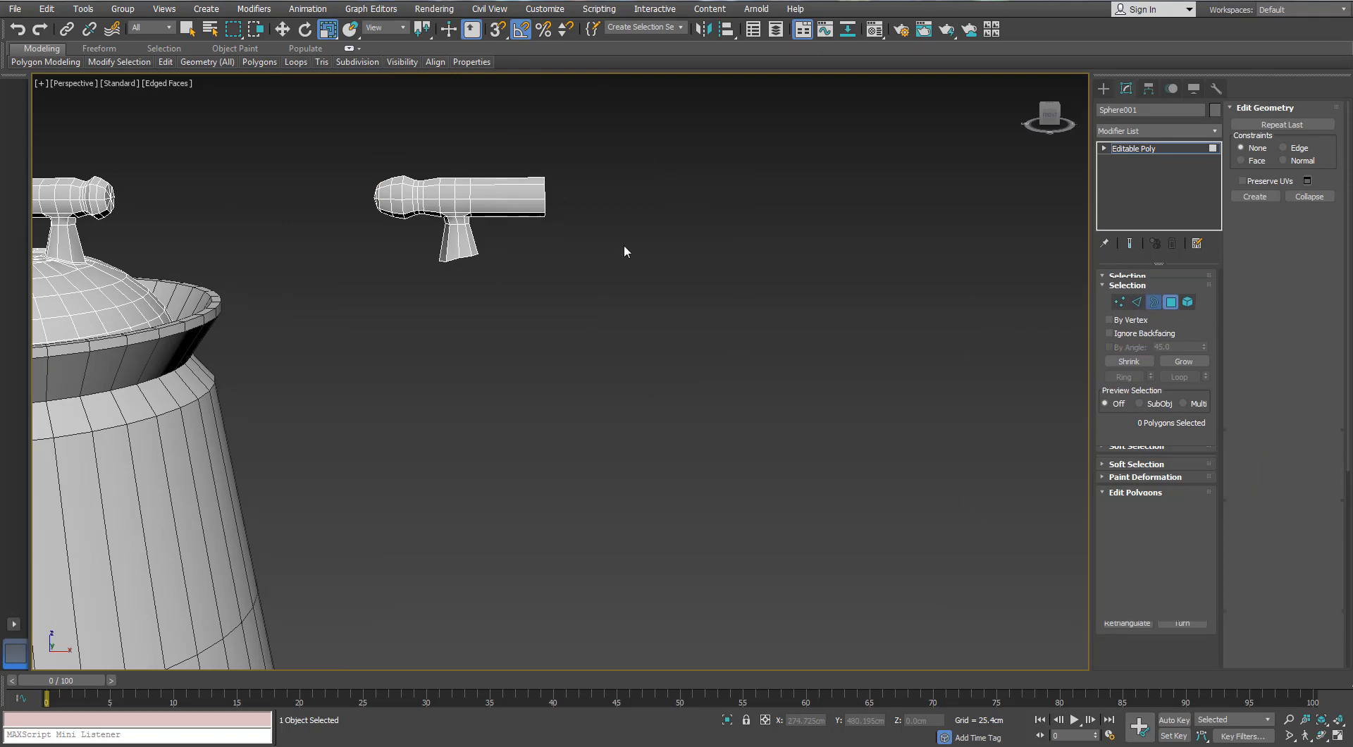
pyautogui.keyDown('alt'); pyautogui.moveTo(595, 213); pyautogui.dragTo(676, 200, button='middle'); pyautogui.keyUp('alt')
pyautogui.click(1214, 131)
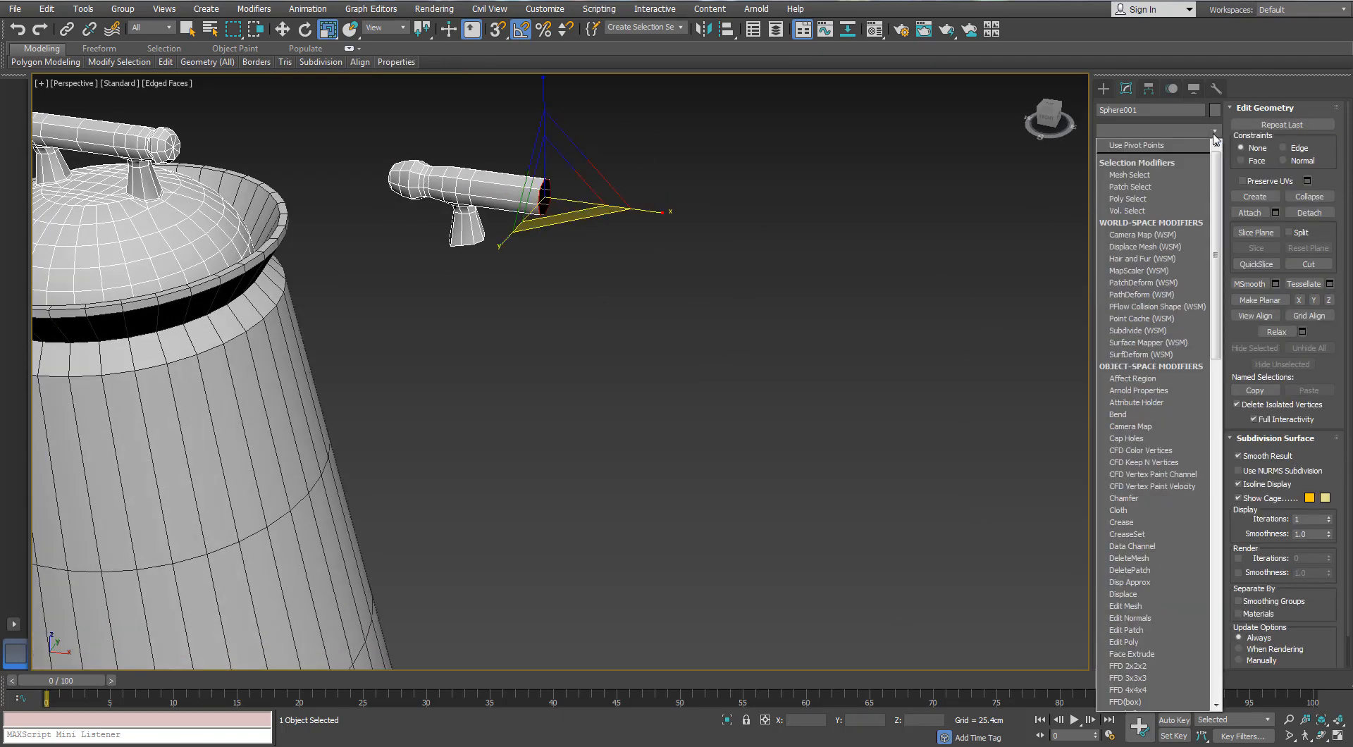
pyautogui.write('sy')
pyautogui.press('Return')
pyautogui.click(1128, 318)
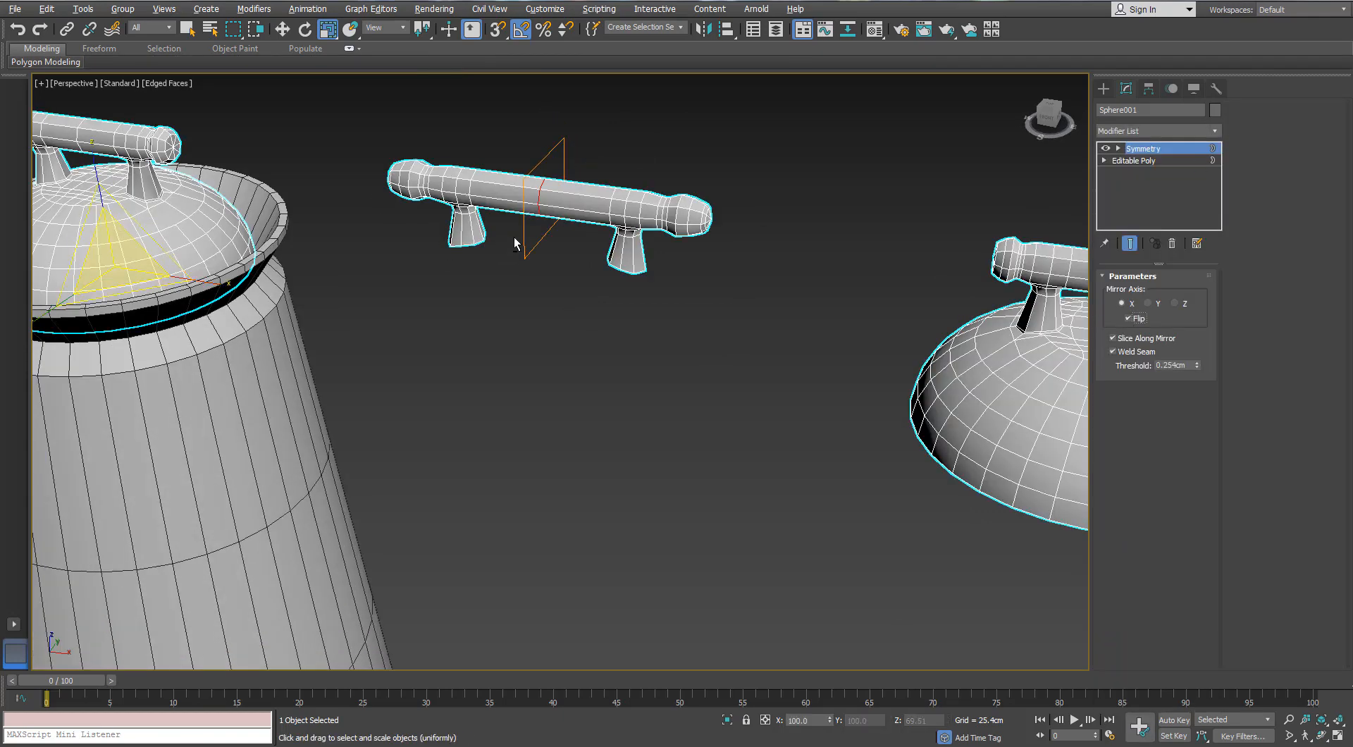
# Convert the mirrored lid and handle object to an Editable Poly
pyautogui.scroll(-5, 513, 237)
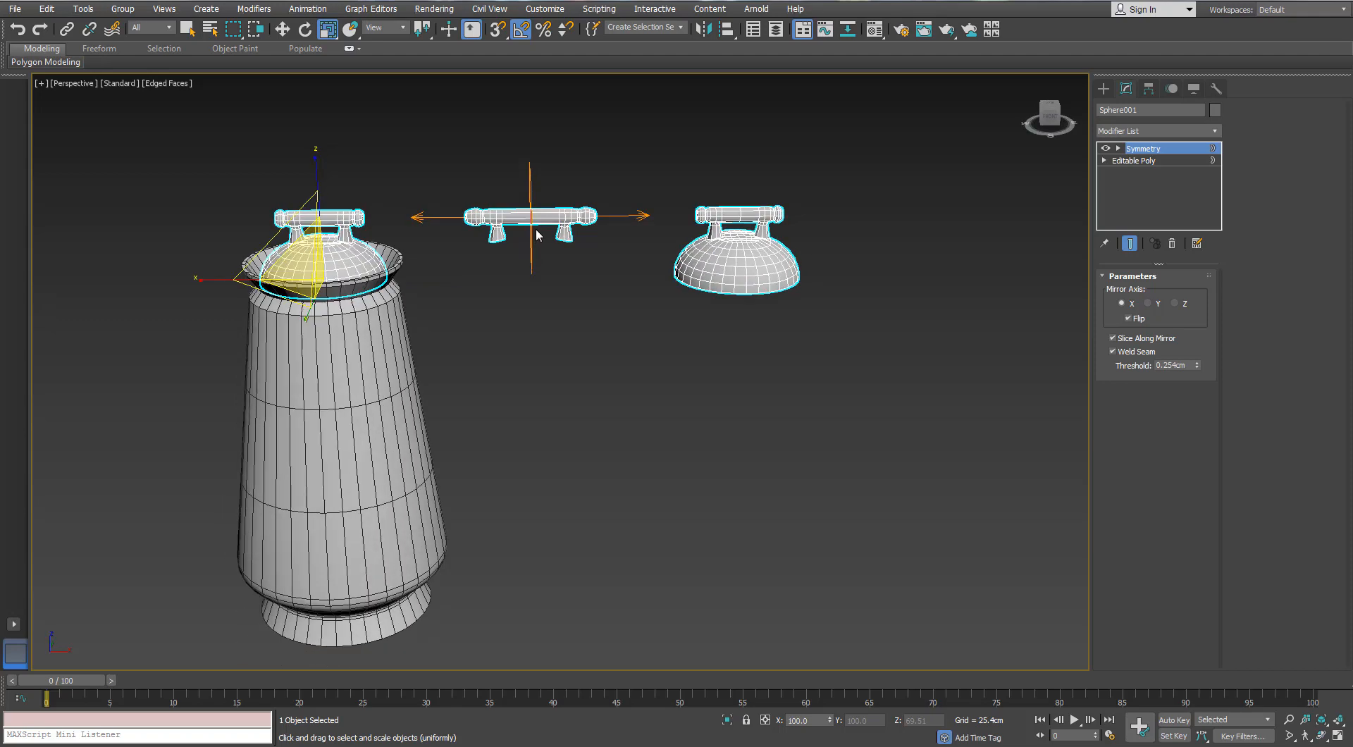
pyautogui.rightClick(537, 234)
pyautogui.moveTo(599, 364)
pyautogui.click(486, 366)
# Select the extra mirrored lid element on the far side of the cloned handle and delete it
pyautogui.click(786, 286)
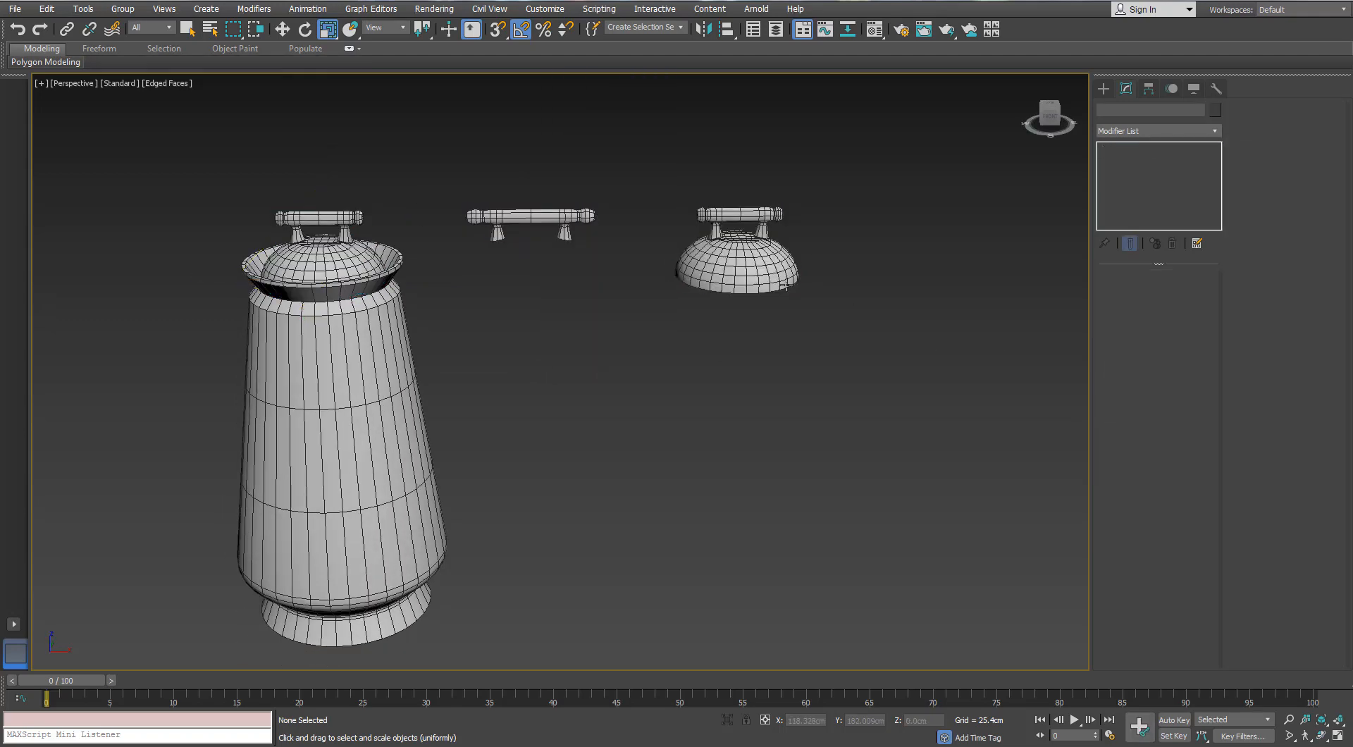
pyautogui.click(785, 286)
pyautogui.press('5')
pyautogui.click(770, 277)
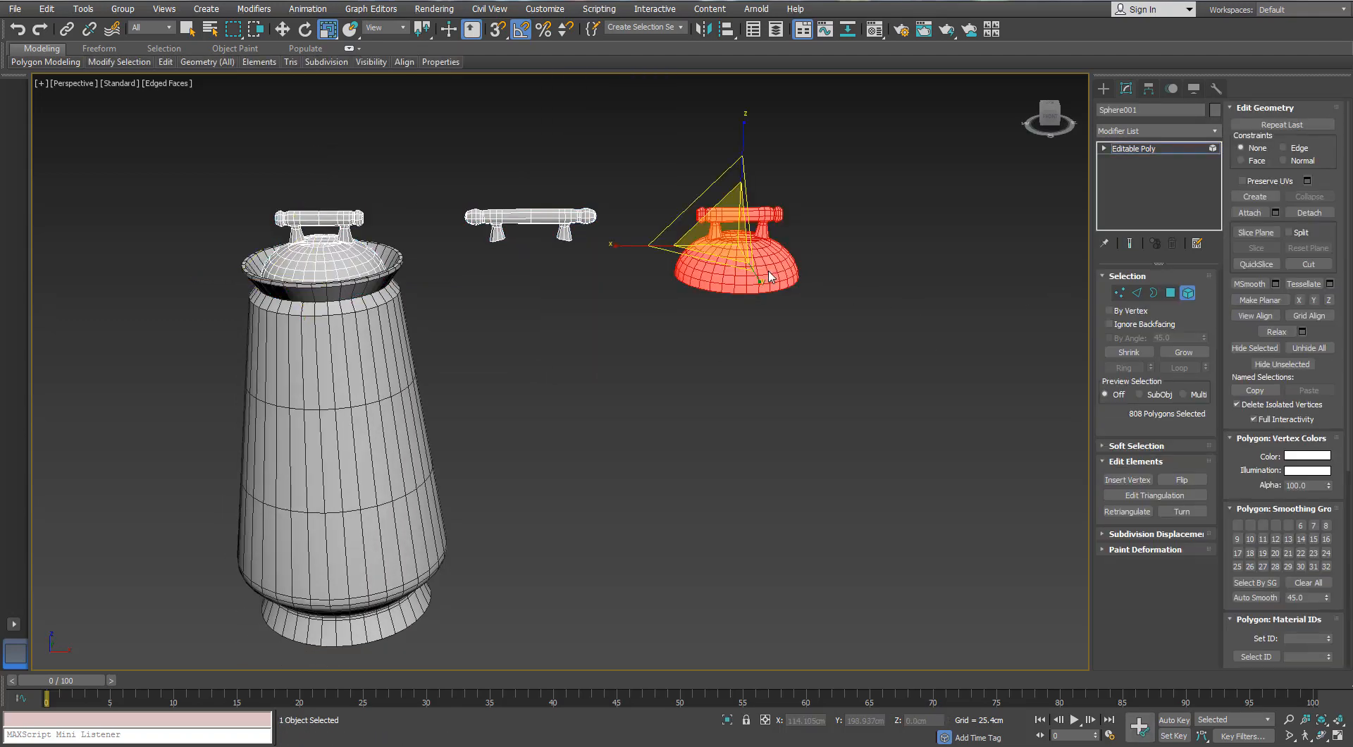
pyautogui.press('Delete')
# Detach the cloned handle element from the lid as a separate object and select it
pyautogui.click(557, 215)
pyautogui.click(1305, 214)
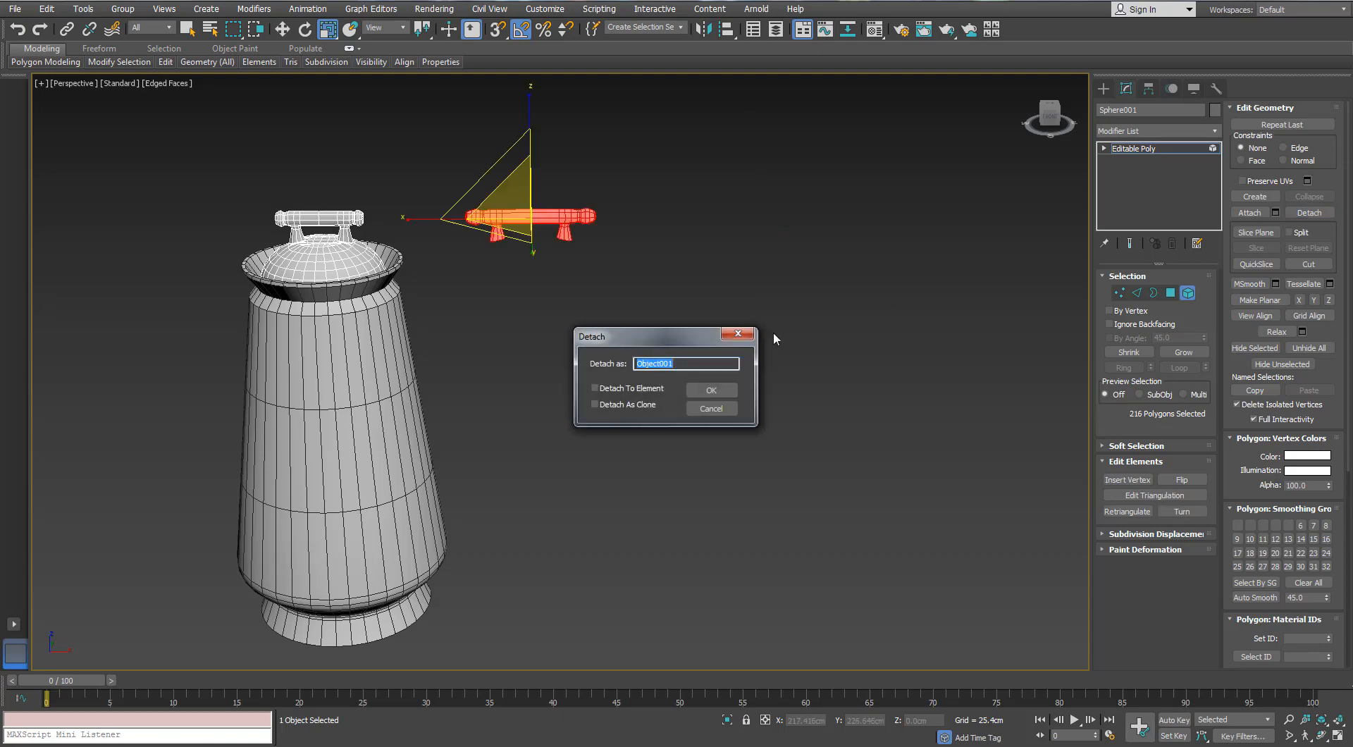
pyautogui.click(712, 391)
pyautogui.click(675, 409)
pyautogui.click(537, 218)
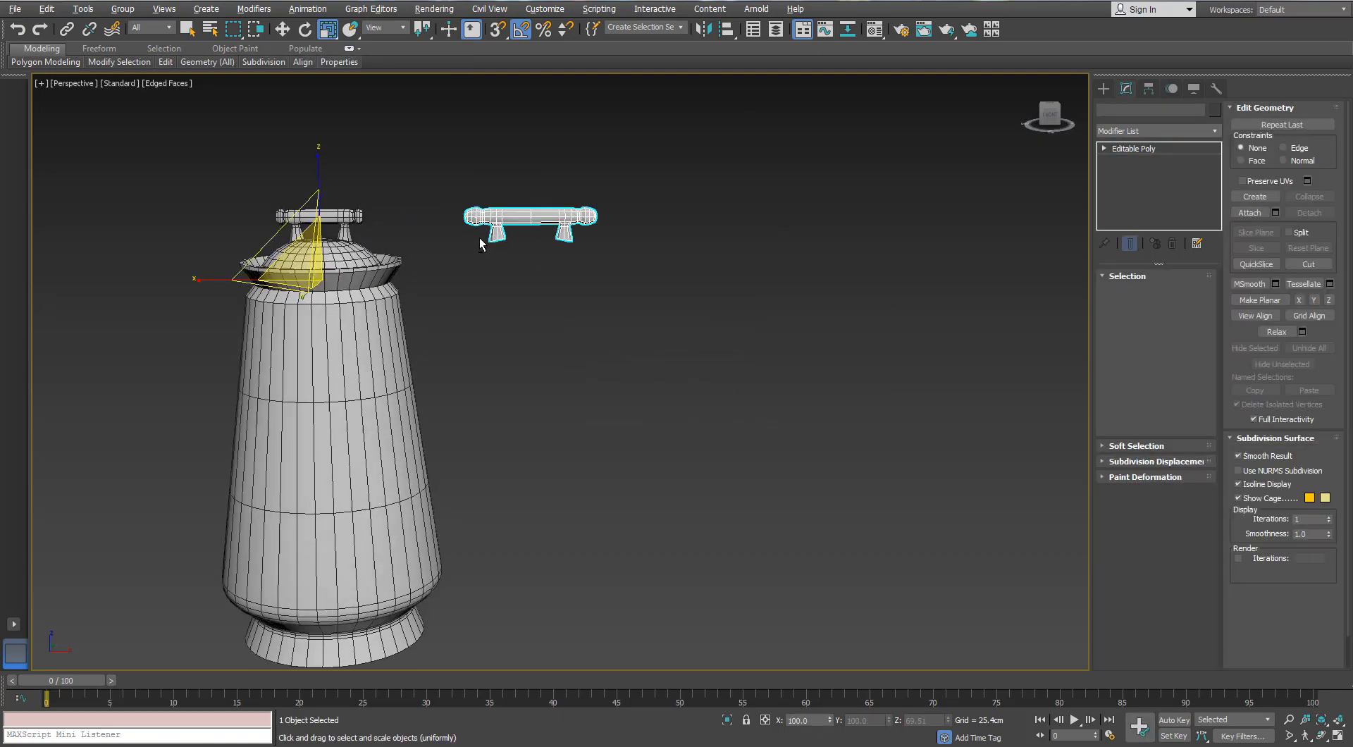
# Centre the detached handle's pivot on the object using Affect Pivot Only
pyautogui.click(1149, 88)
pyautogui.click(1156, 185)
pyautogui.click(1156, 258)
pyautogui.click(1152, 191)
# Try to move the detached handle down beside the vessel with 3D snapping enabled, and switch snapping off
pyautogui.moveTo(520, 172); pyautogui.dragTo(559, 189, button='middle')
pyautogui.press('s')
pyautogui.press('x')
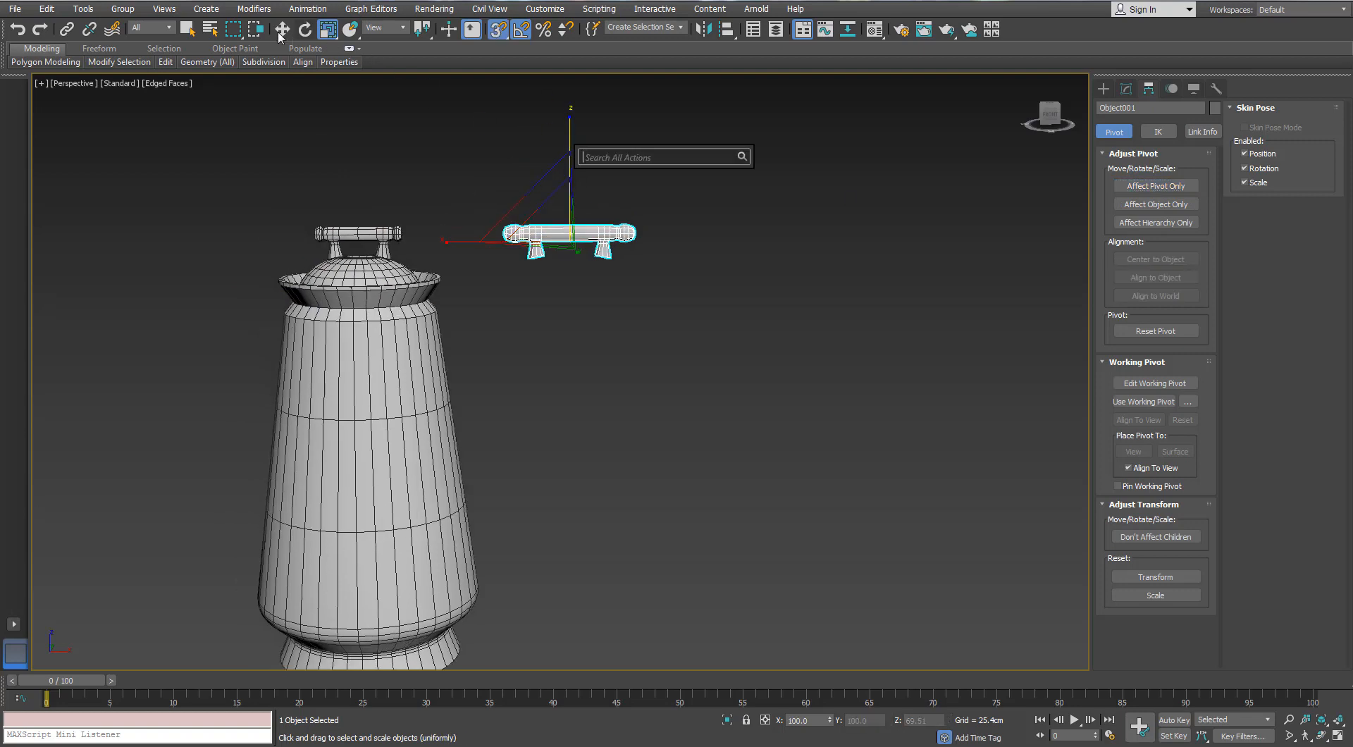
pyautogui.click(281, 30)
pyautogui.scroll(-3, 333, 79)
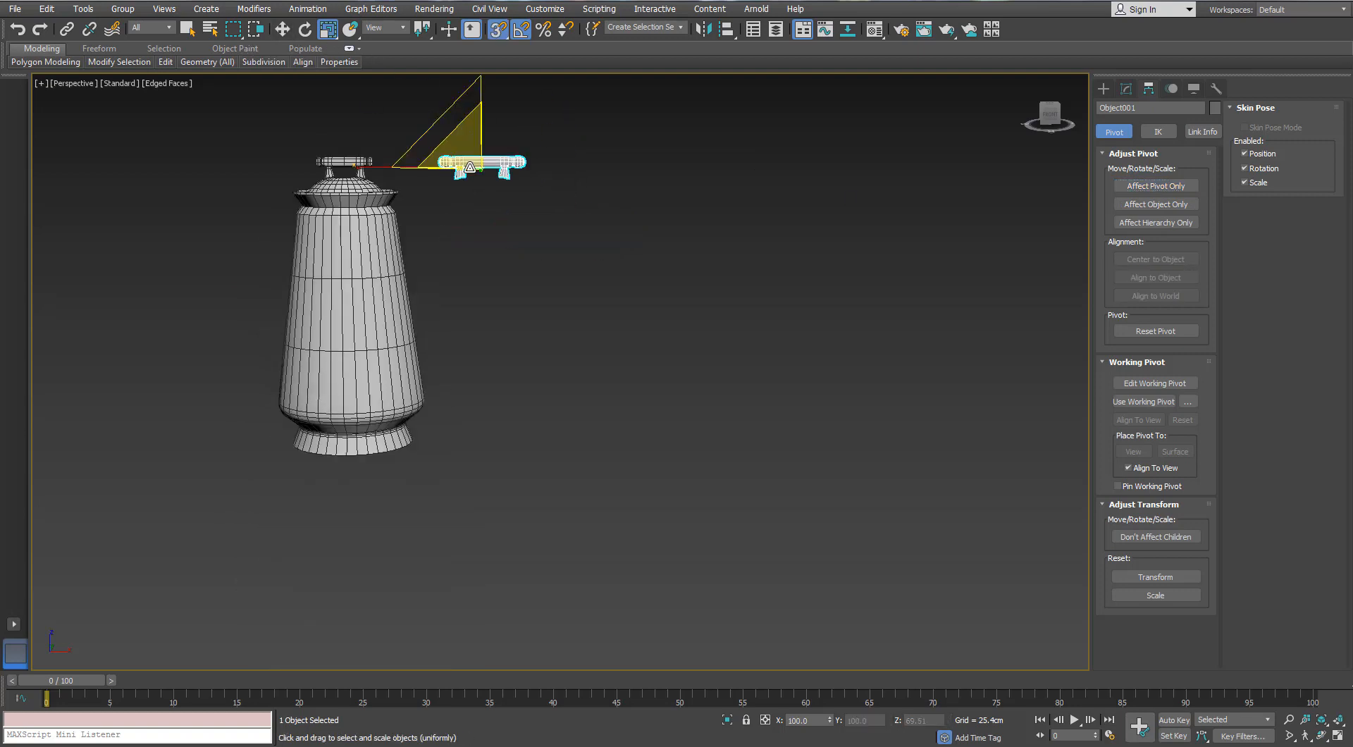
pyautogui.moveTo(458, 169); pyautogui.dragTo(509, 242, button='middle')
pyautogui.press('w')
pyautogui.scroll(2, 525, 203)
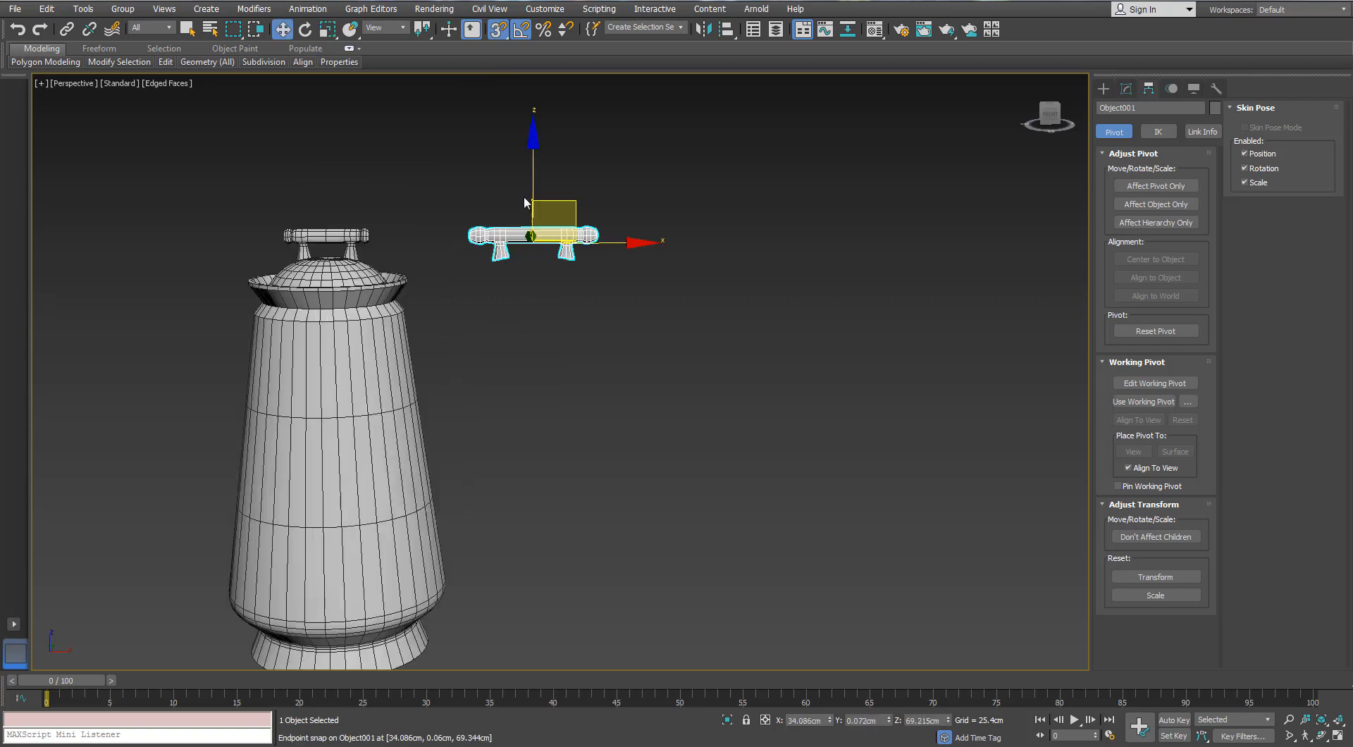
pyautogui.moveTo(535, 167); pyautogui.dragTo(503, 337)
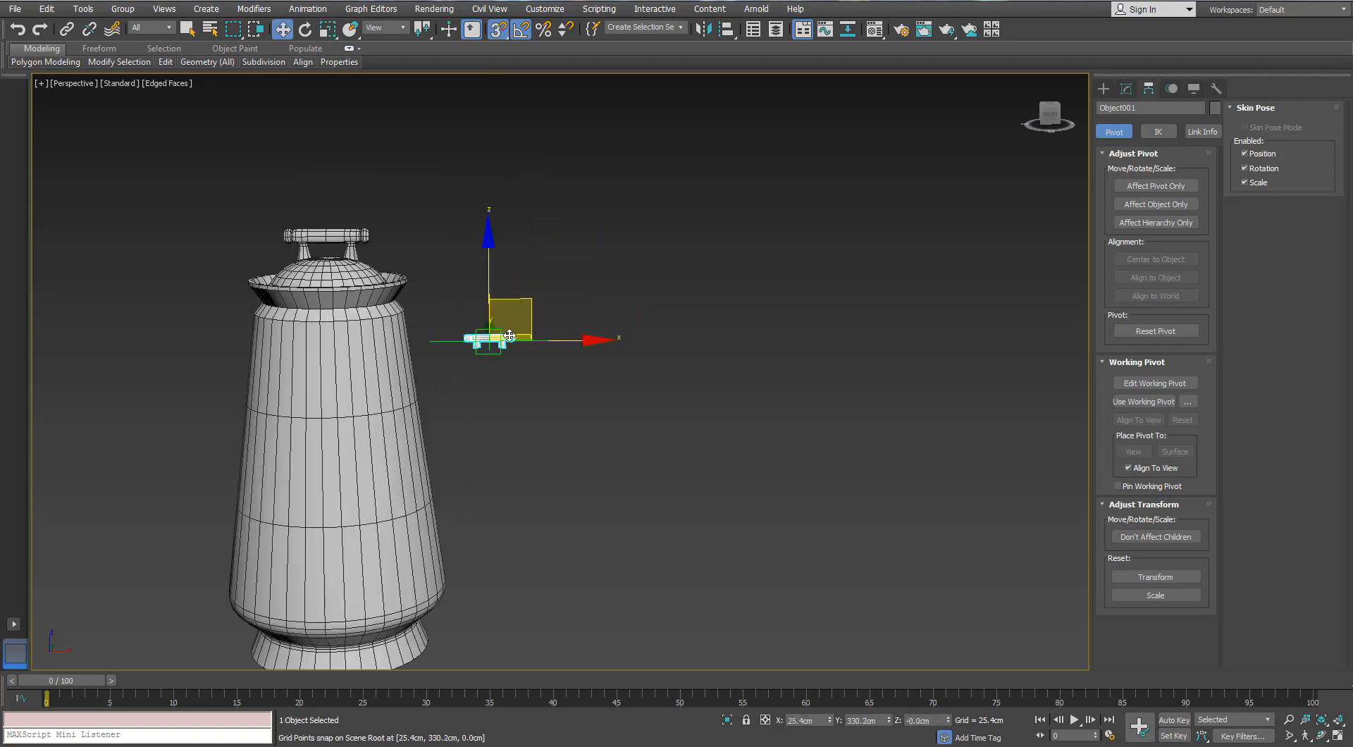
pyautogui.press('s')
# Position the detached handle beside the vessel body in the Front view and scale it up uniformly to about 154%
pyautogui.keyDown('alt'); pyautogui.moveTo(509, 335); pyautogui.dragTo(454, 360, button='middle'); pyautogui.keyUp('alt')
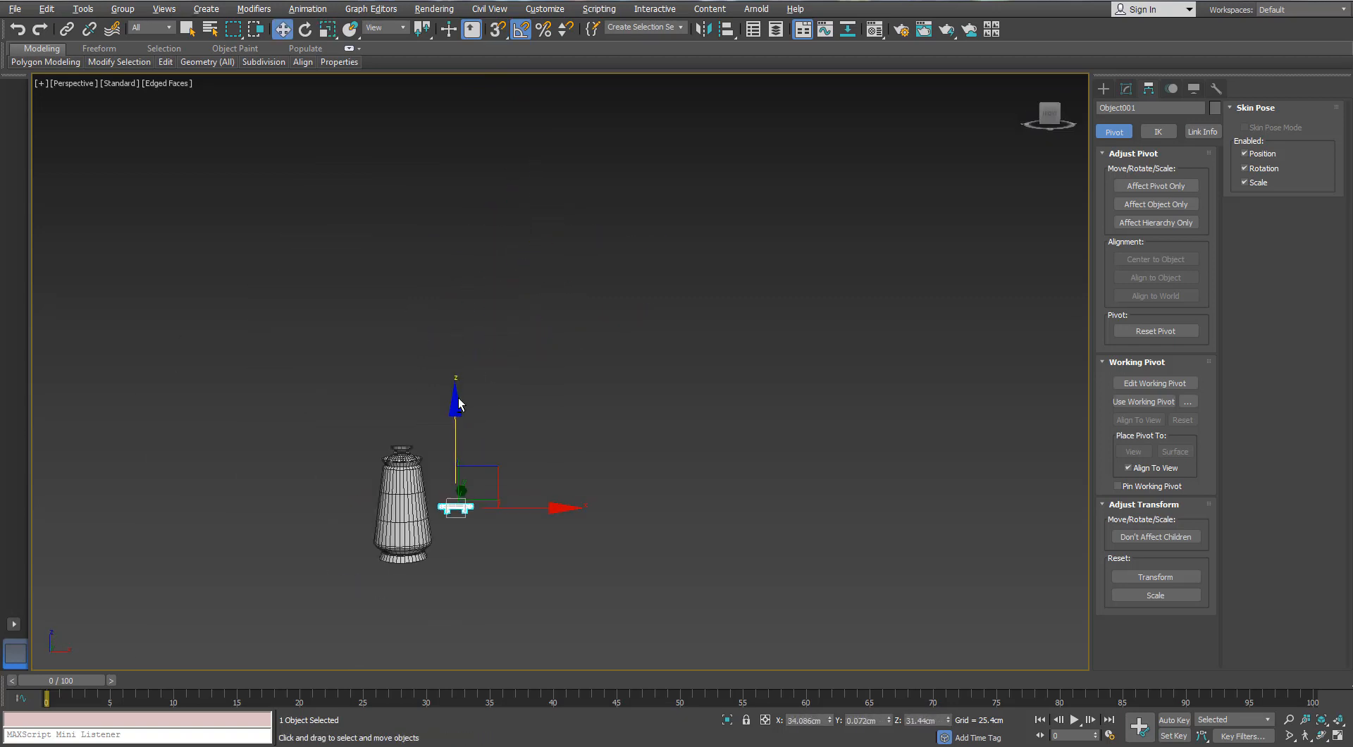
pyautogui.scroll(3, 445, 466)
pyautogui.moveTo(443, 463); pyautogui.dragTo(457, 436, button='middle')
pyautogui.press('f')
pyautogui.press('z')
pyautogui.scroll(-8, 578, 373)
pyautogui.moveTo(592, 368); pyautogui.dragTo(644, 431, button='middle')
pyautogui.moveTo(663, 404); pyautogui.dragTo(602, 301)
pyautogui.press('r')
pyautogui.scroll(4, 592, 379)
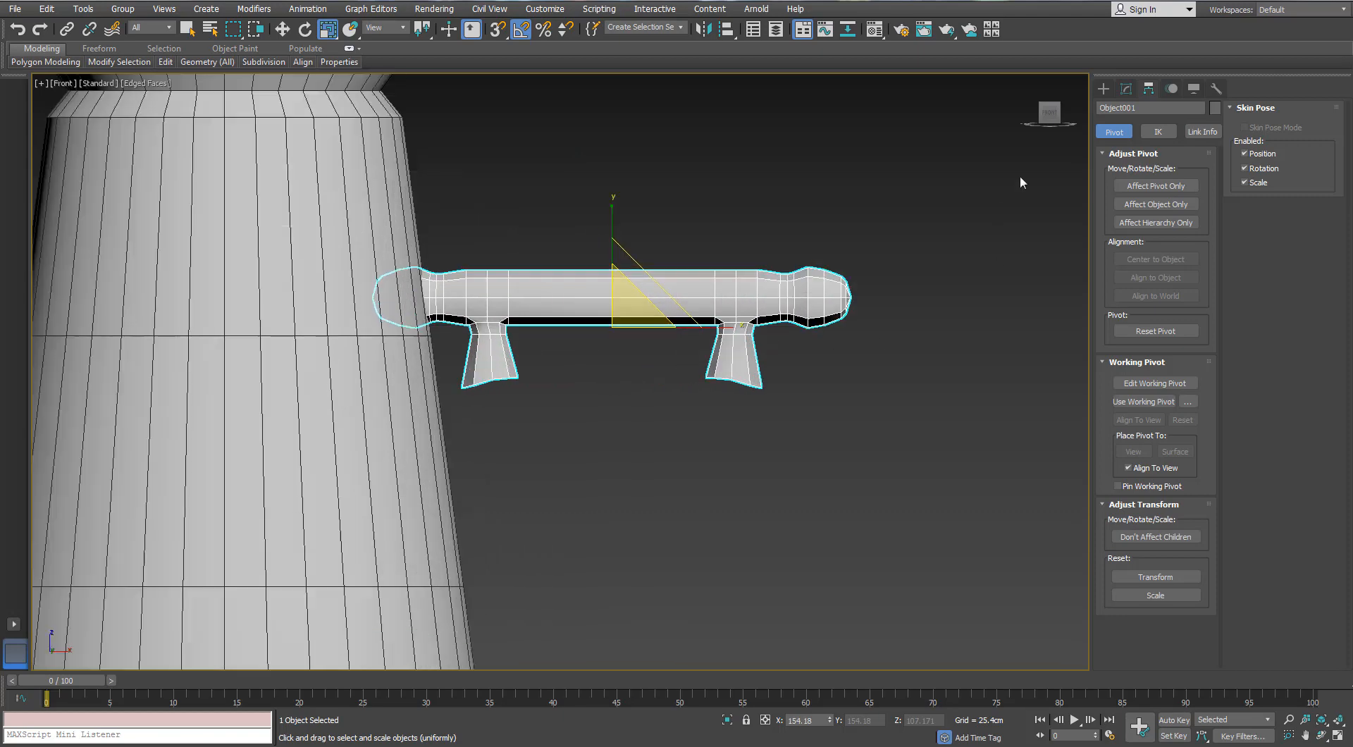
# Select the end vertices of both legs on the side handle and move them down to lengthen the legs
pyautogui.click(1126, 88)
pyautogui.click(1120, 293)
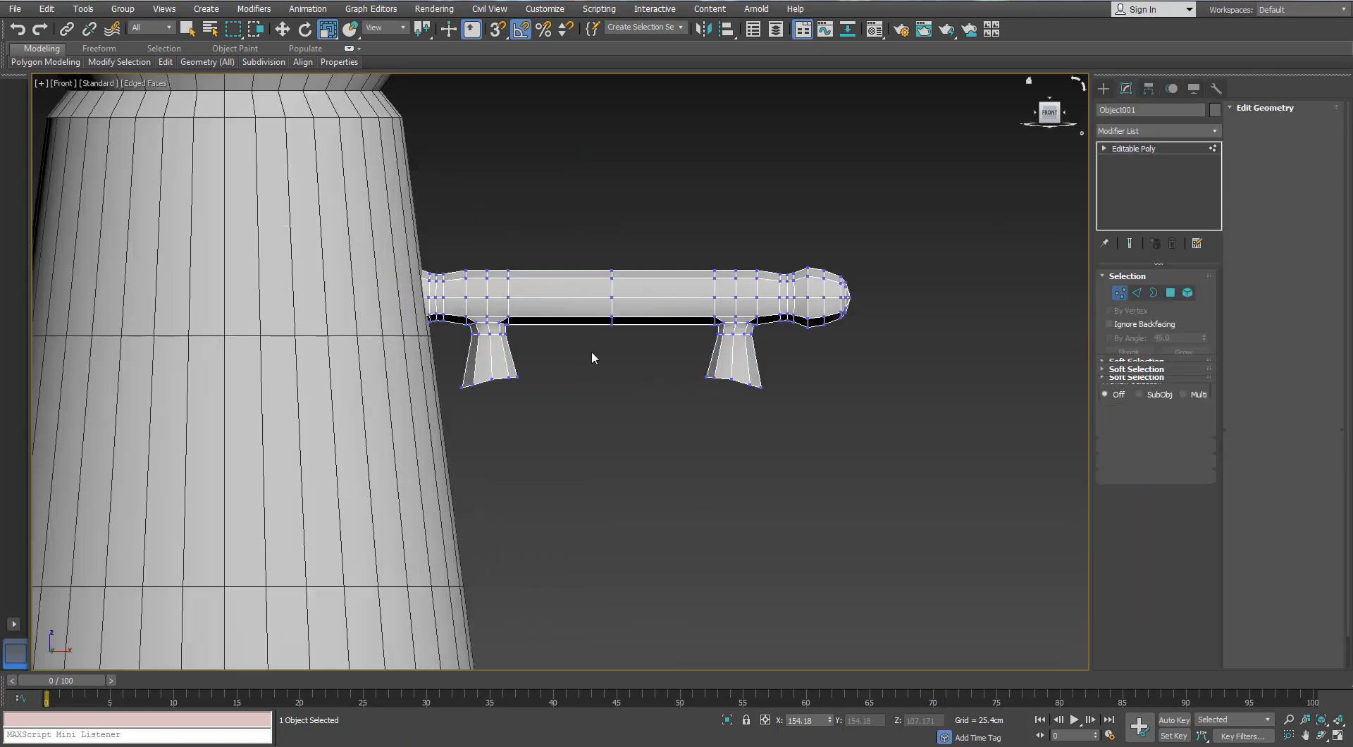
pyautogui.press('s')
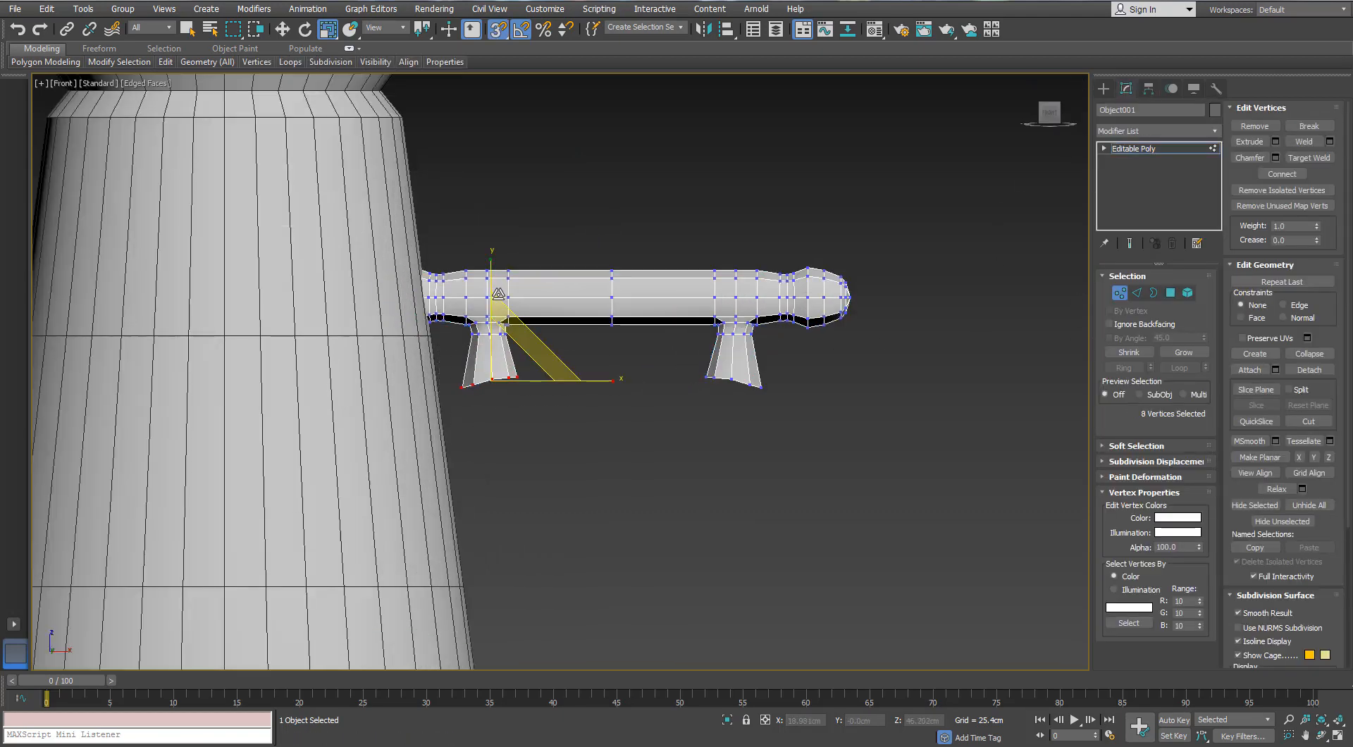
pyautogui.moveTo(505, 297); pyautogui.dragTo(517, 295, button='middle')
pyautogui.press('s')
pyautogui.press('w')
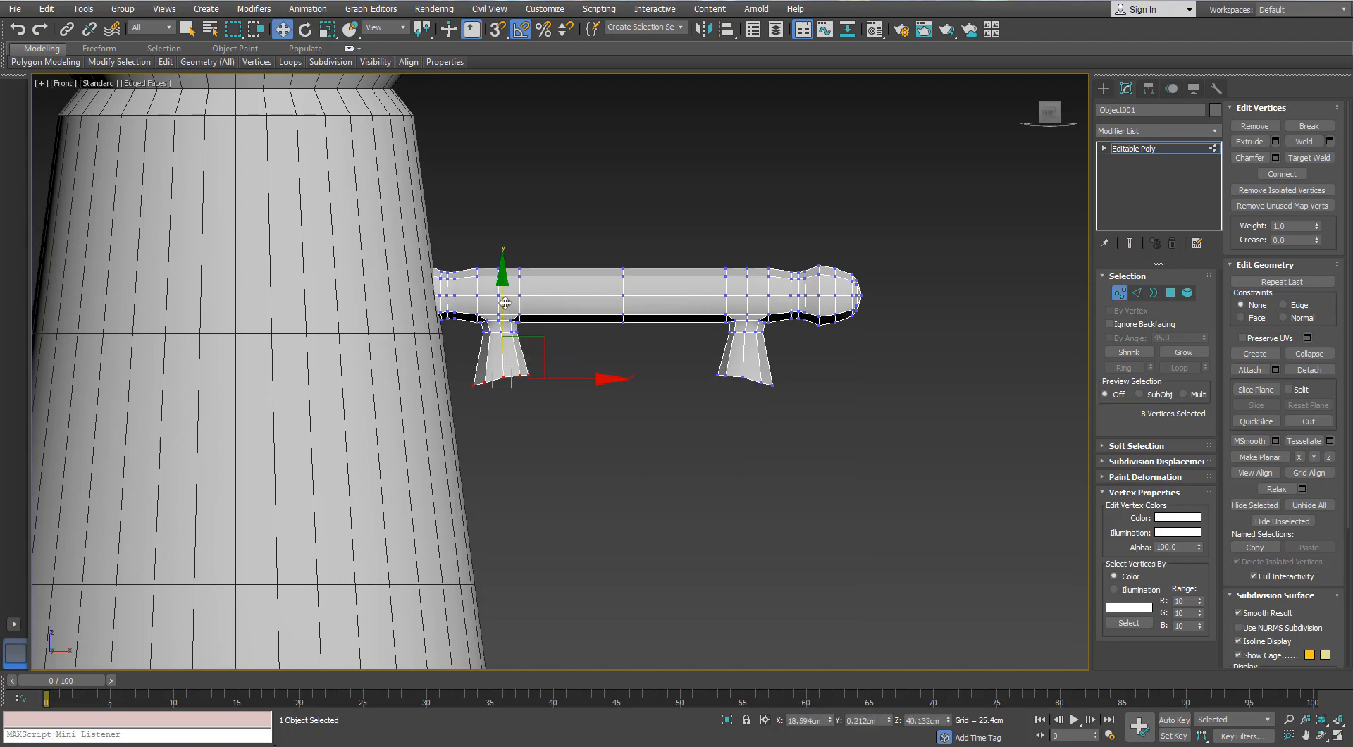
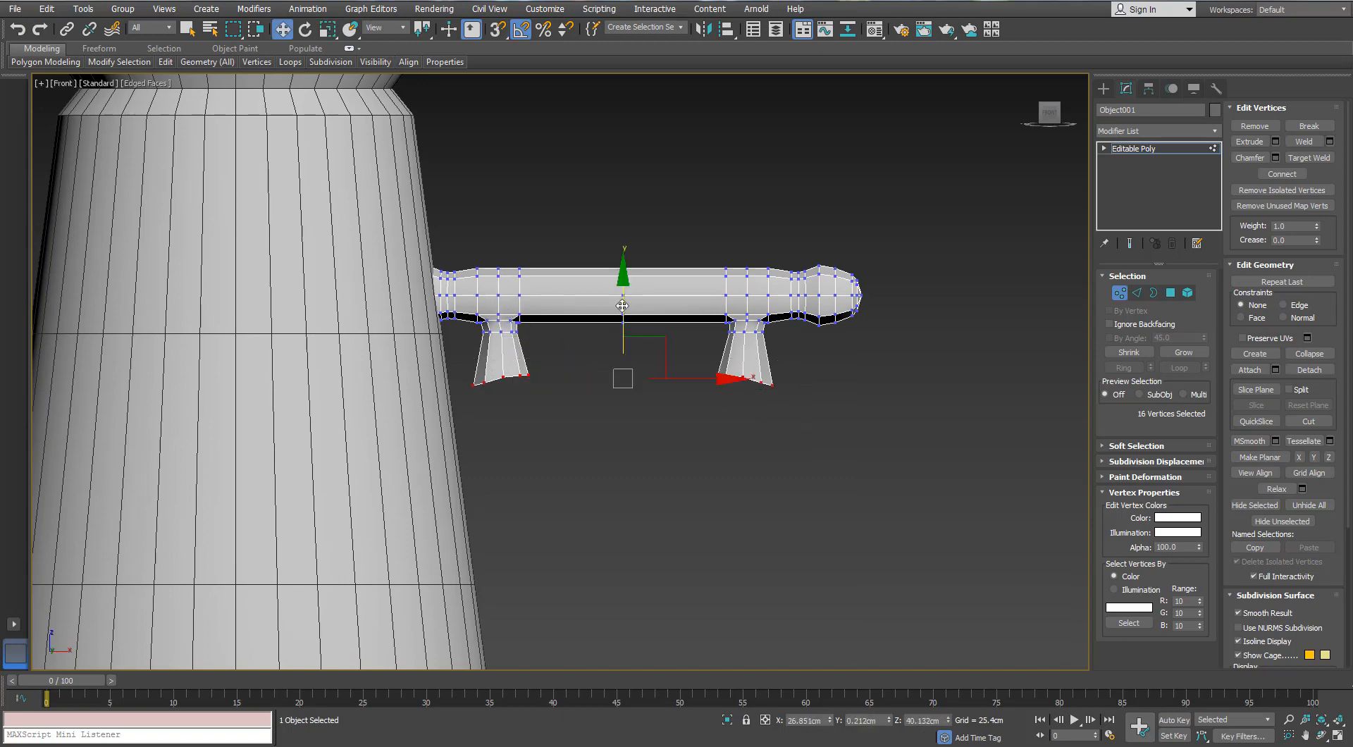
pyautogui.scroll(-2, 613, 332)
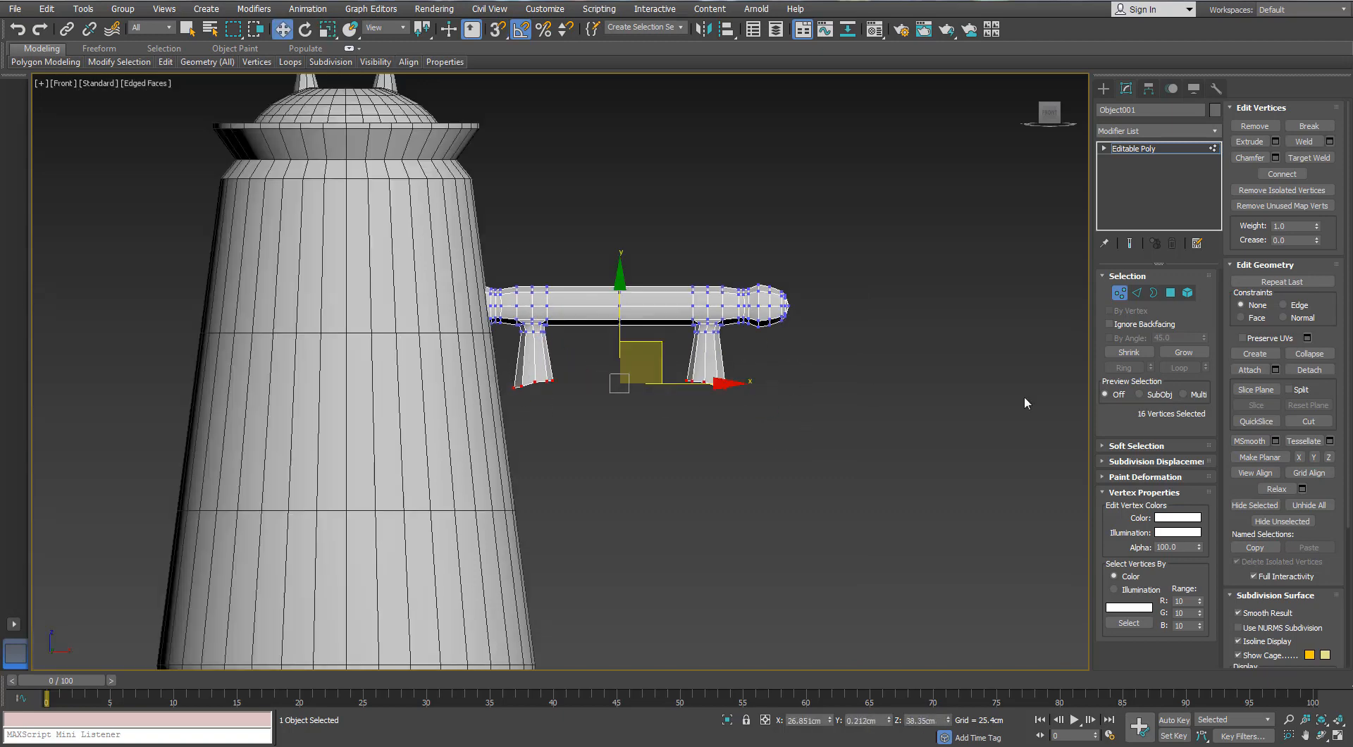
# Rotate the side handle to follow the vessel's sloped wall with its legs facing the body, and place it beside the upper body
pyautogui.press('1')
pyautogui.press('e')
pyautogui.moveTo(704, 303); pyautogui.dragTo(634, 416)
pyautogui.press('w')
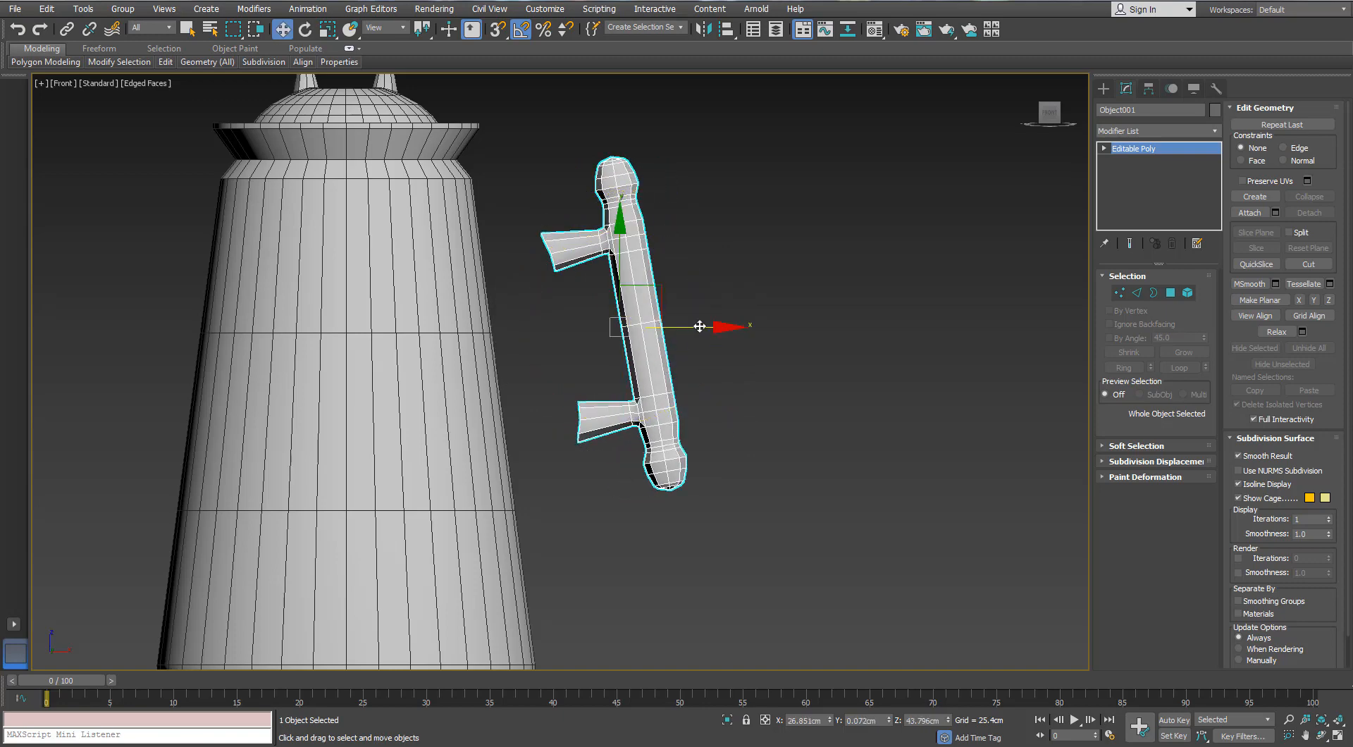
pyautogui.moveTo(687, 325); pyautogui.dragTo(631, 359)
pyautogui.scroll(-5, 632, 359)
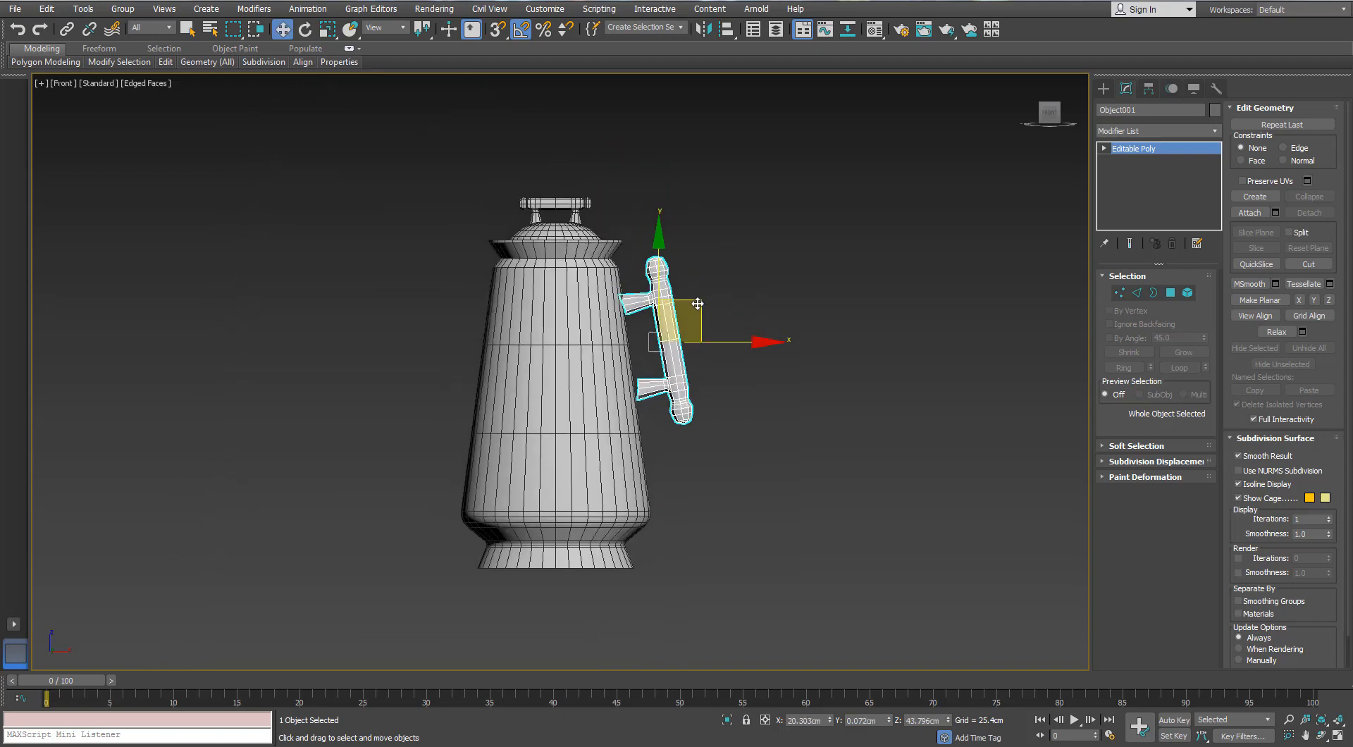
pyautogui.moveTo(699, 324); pyautogui.dragTo(705, 324)
pyautogui.keyDown('alt'); pyautogui.moveTo(704, 324); pyautogui.dragTo(694, 332, button='middle'); pyautogui.keyUp('alt')
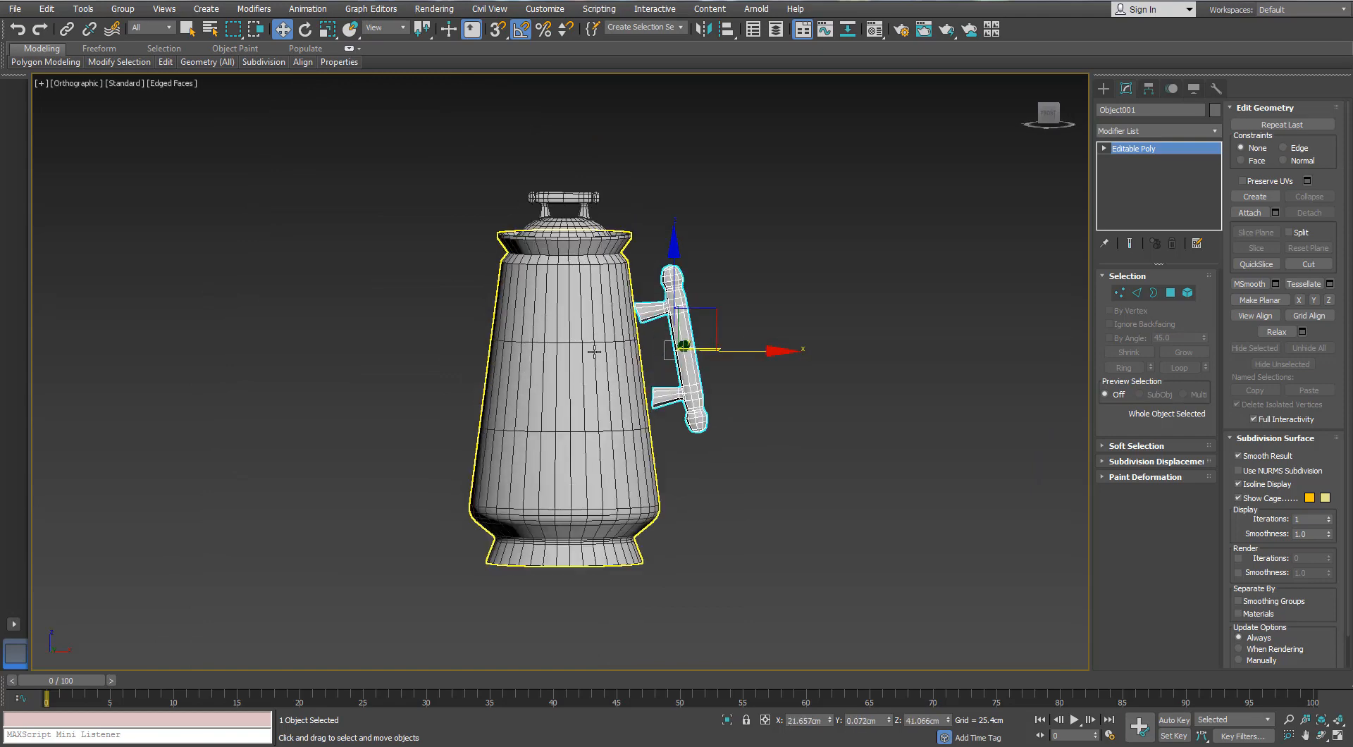
# Slide the vessel body's two middle edge loops to the heights of the handle's legs using the Edge constraint
pyautogui.click(620, 332)
pyautogui.press('2')
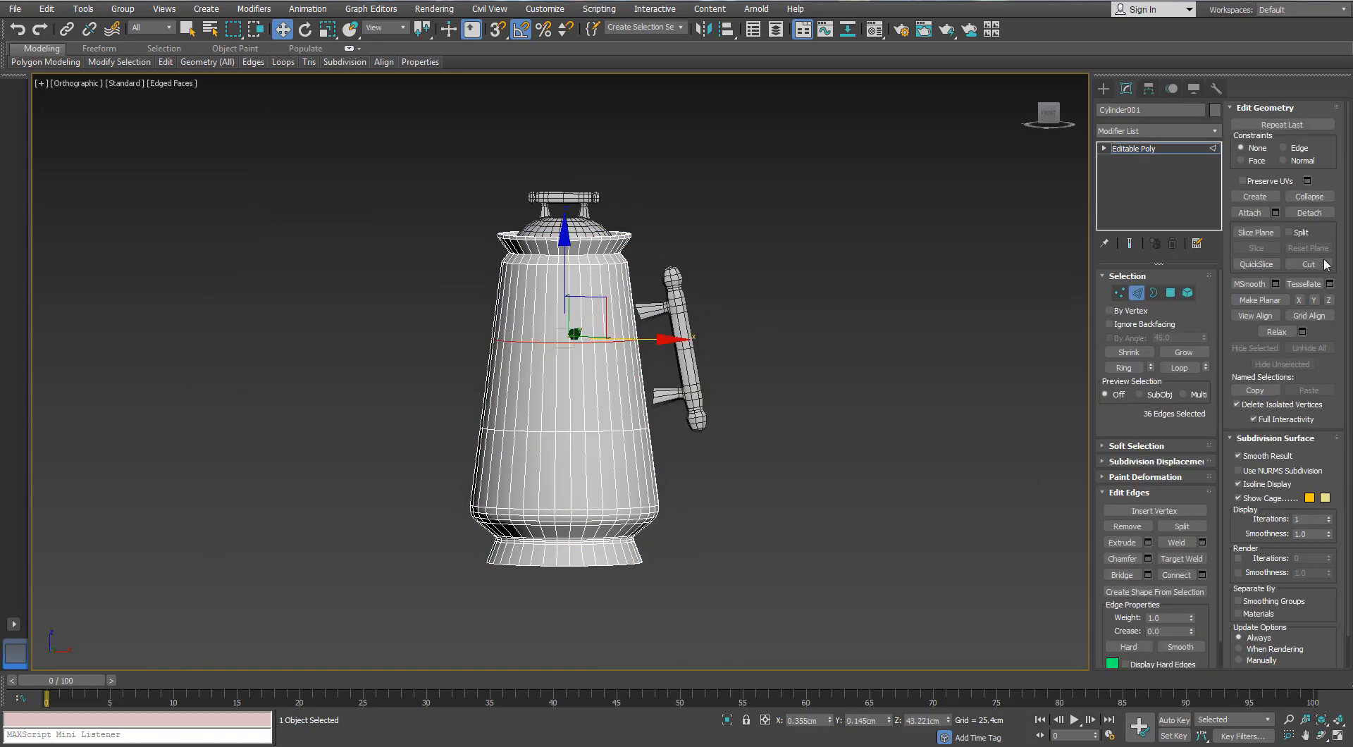
pyautogui.doubleClick(584, 435)
pyautogui.moveTo(560, 328); pyautogui.dragTo(561, 329)
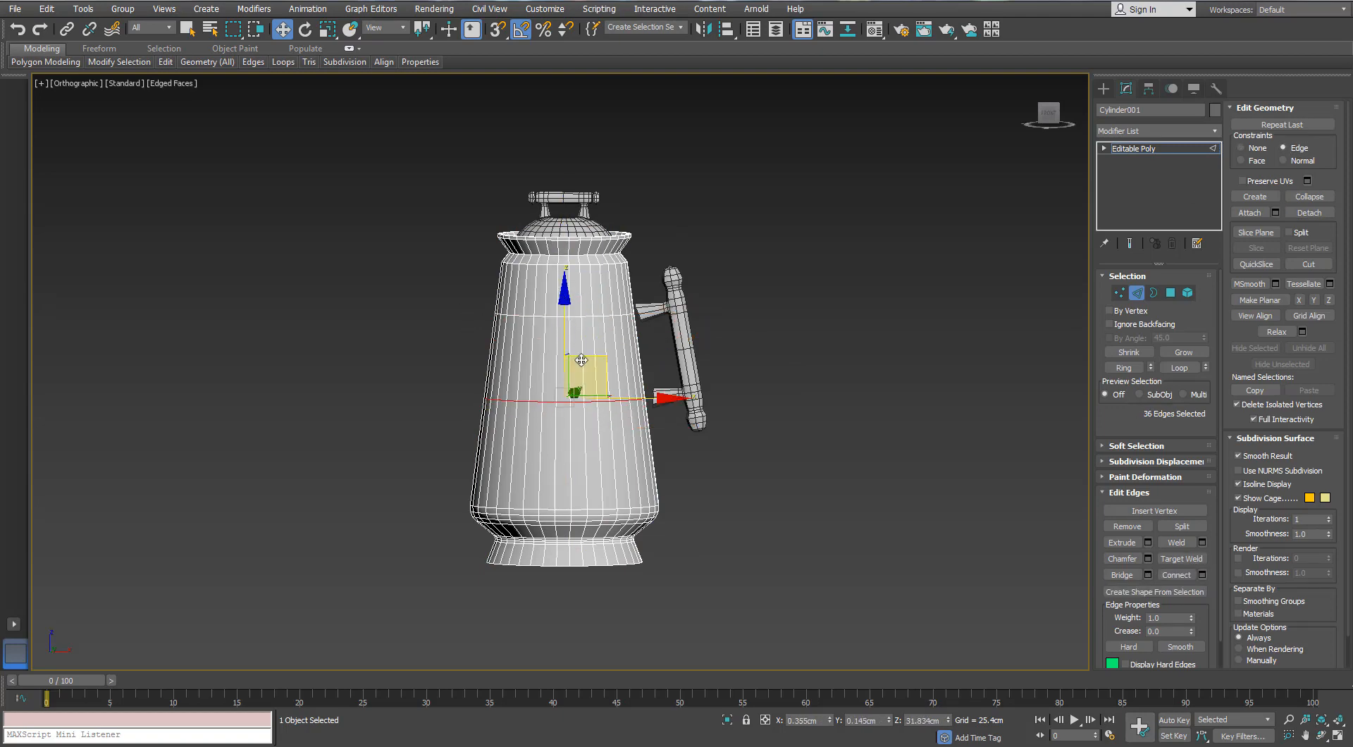
pyautogui.scroll(3, 673, 439)
pyautogui.moveTo(673, 439); pyautogui.dragTo(931, 430, button='middle')
pyautogui.click(1136, 292)
# Scale the side handle up uniformly so it spans more of the vessel's height
pyautogui.click(948, 296)
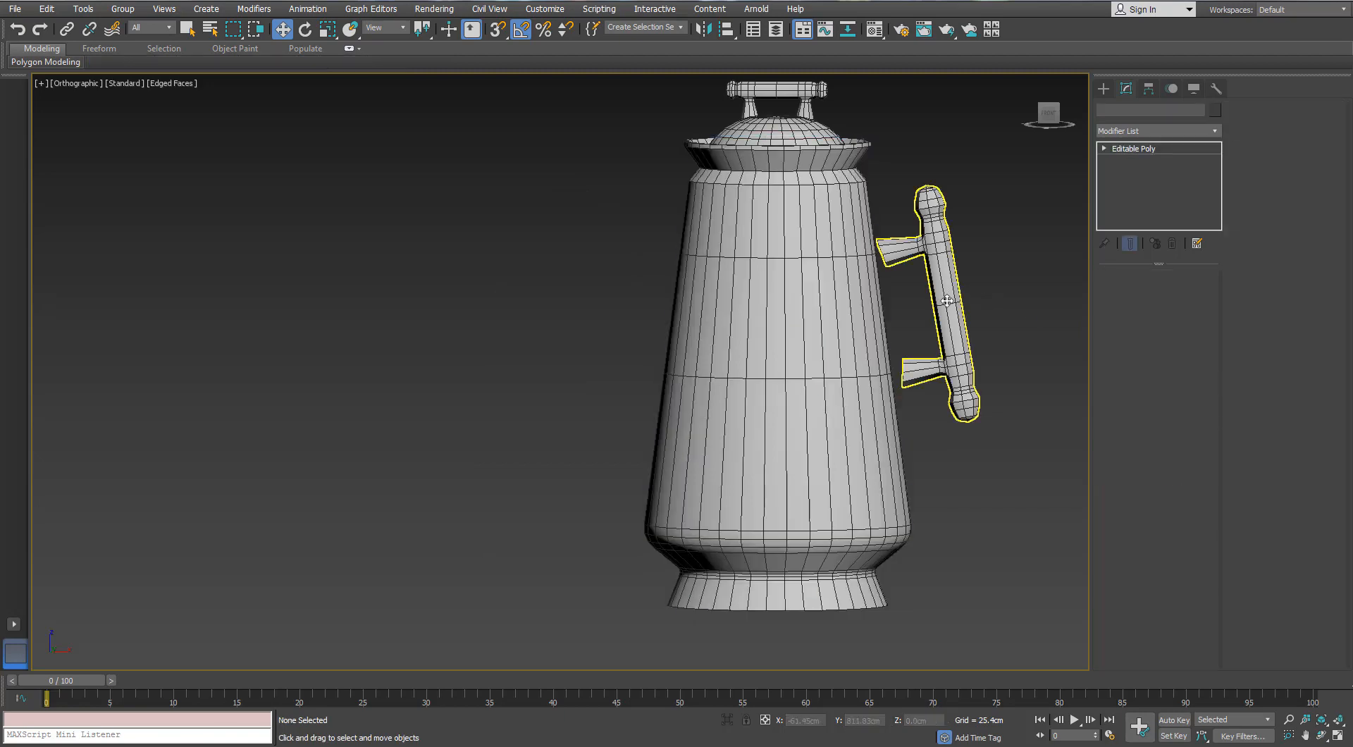
pyautogui.moveTo(950, 296); pyautogui.dragTo(823, 296, button='middle')
pyautogui.press('r')
pyautogui.moveTo(826, 293)
pyautogui.mouseDown()
pyautogui.moveTo(825, 266)
pyautogui.moveTo(842, 286)
pyautogui.mouseUp()
pyautogui.press('w')
# Slide the vessel's lower middle edge loop down to the height of the enlarged handle's lower leg
pyautogui.click(691, 380)
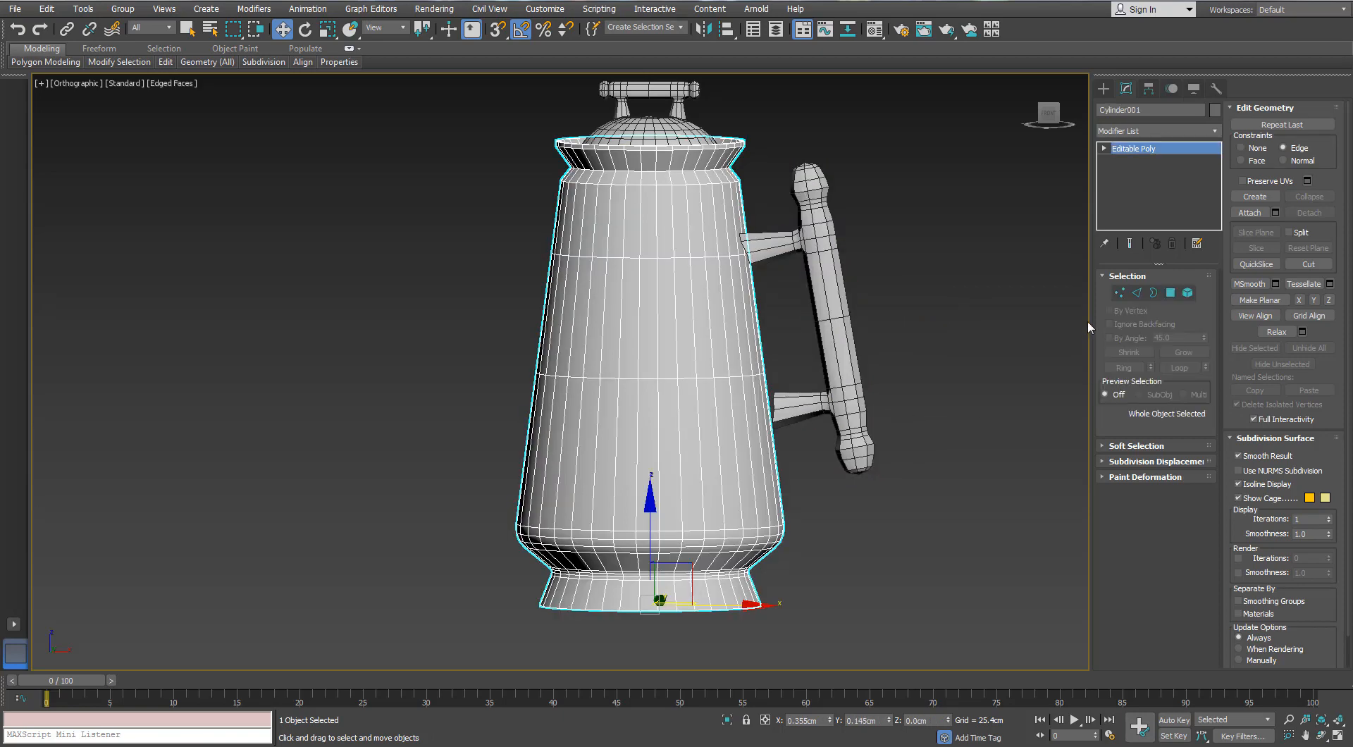
pyautogui.doubleClick(690, 377)
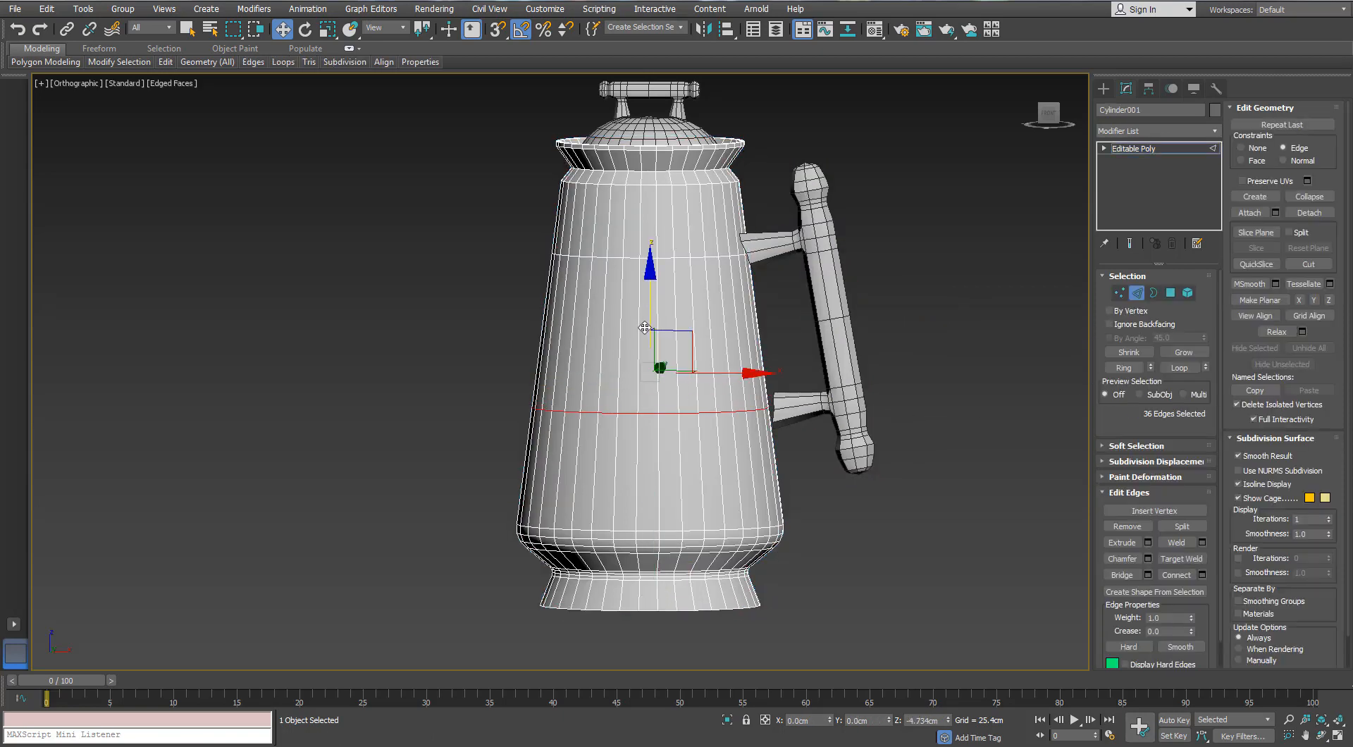
pyautogui.moveTo(645, 327); pyautogui.dragTo(645, 332)
pyautogui.click(834, 493)
pyautogui.moveTo(763, 330); pyautogui.dragTo(785, 347, button='middle')
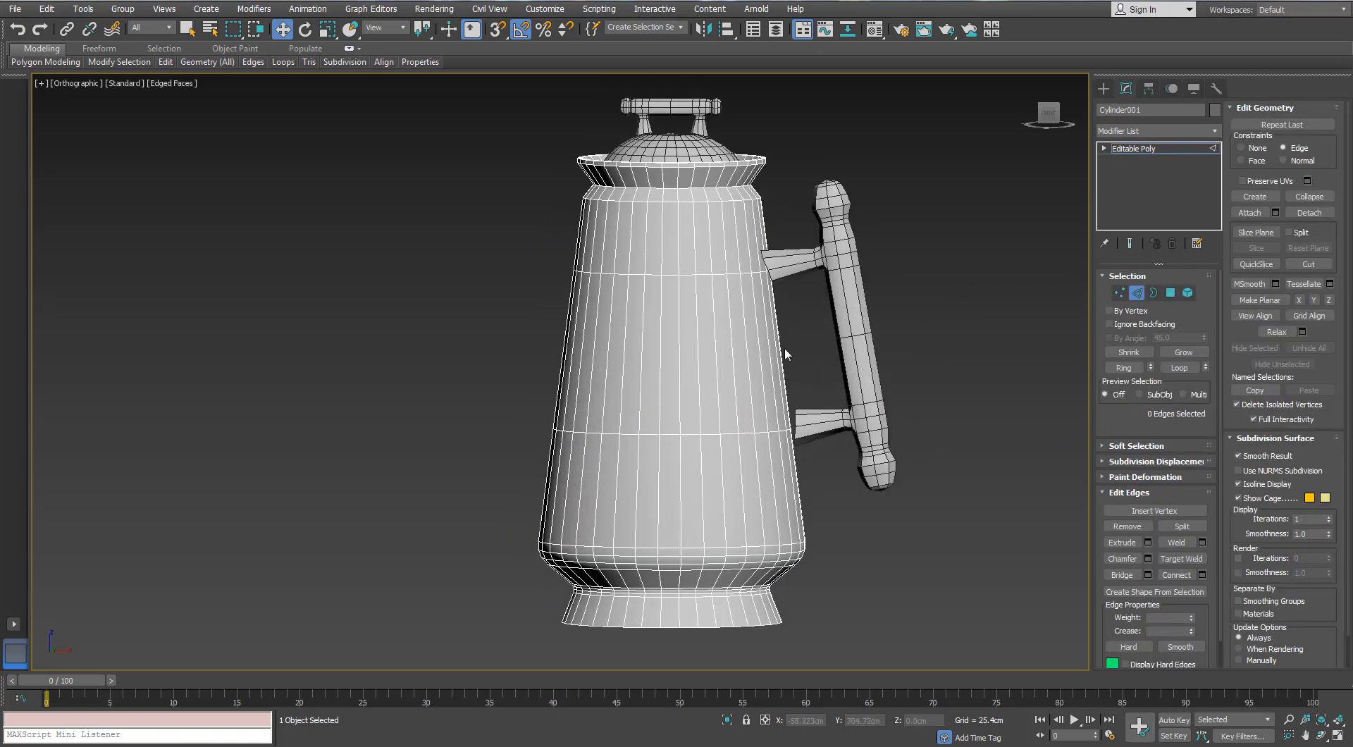
# Chamfer both middle edge loops of the vessel body by 2.223 cm with 1 segment
pyautogui.doubleClick(736, 274)
pyautogui.keyDown('ctrl'); pyautogui.doubleClick(749, 433); pyautogui.keyUp('ctrl')
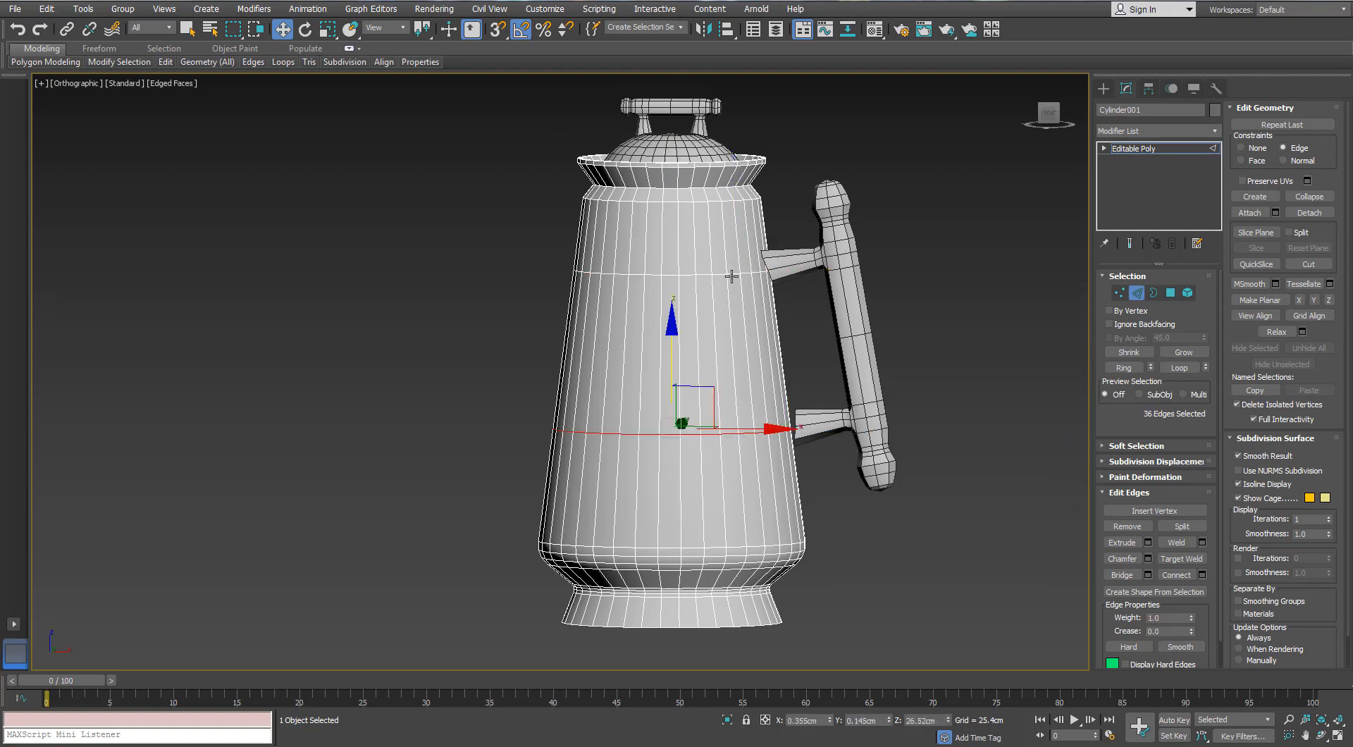
pyautogui.click(1148, 559)
pyautogui.scroll(2, 695, 347)
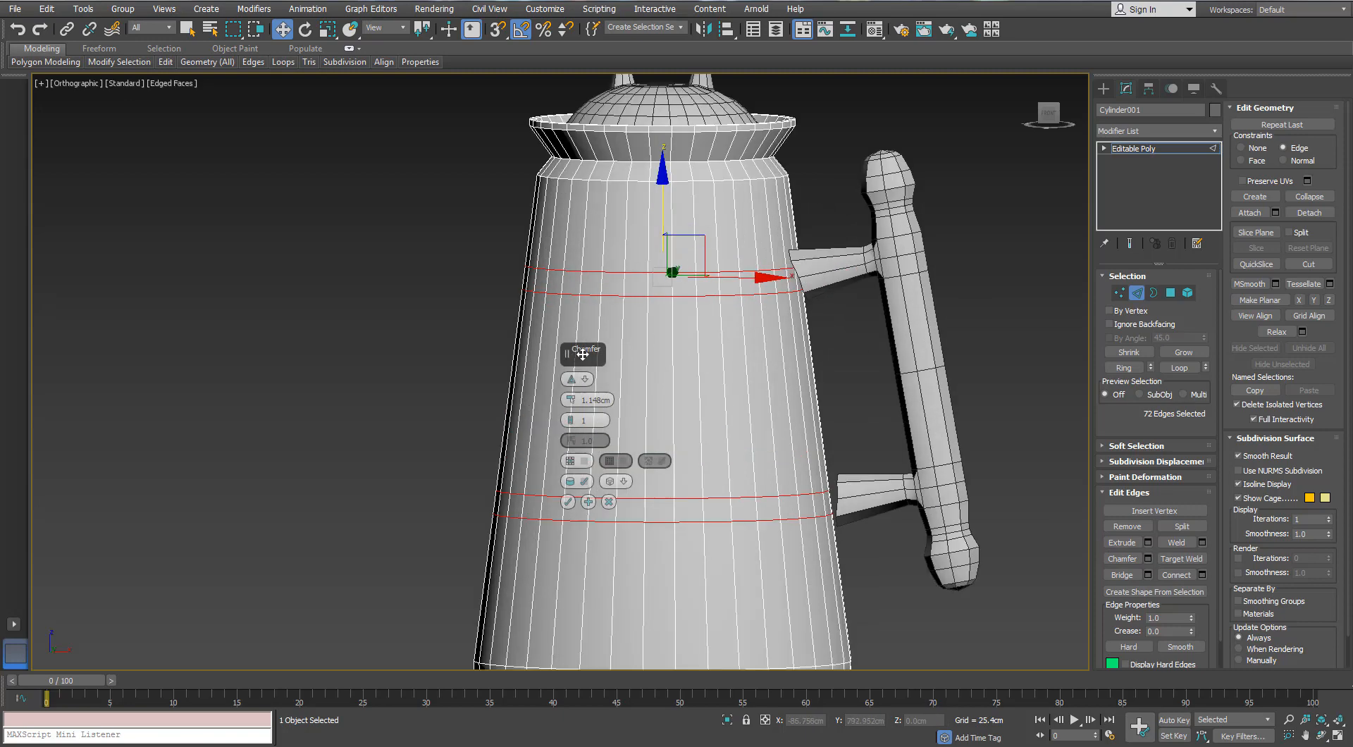
pyautogui.moveTo(571, 397); pyautogui.dragTo(572, 394)
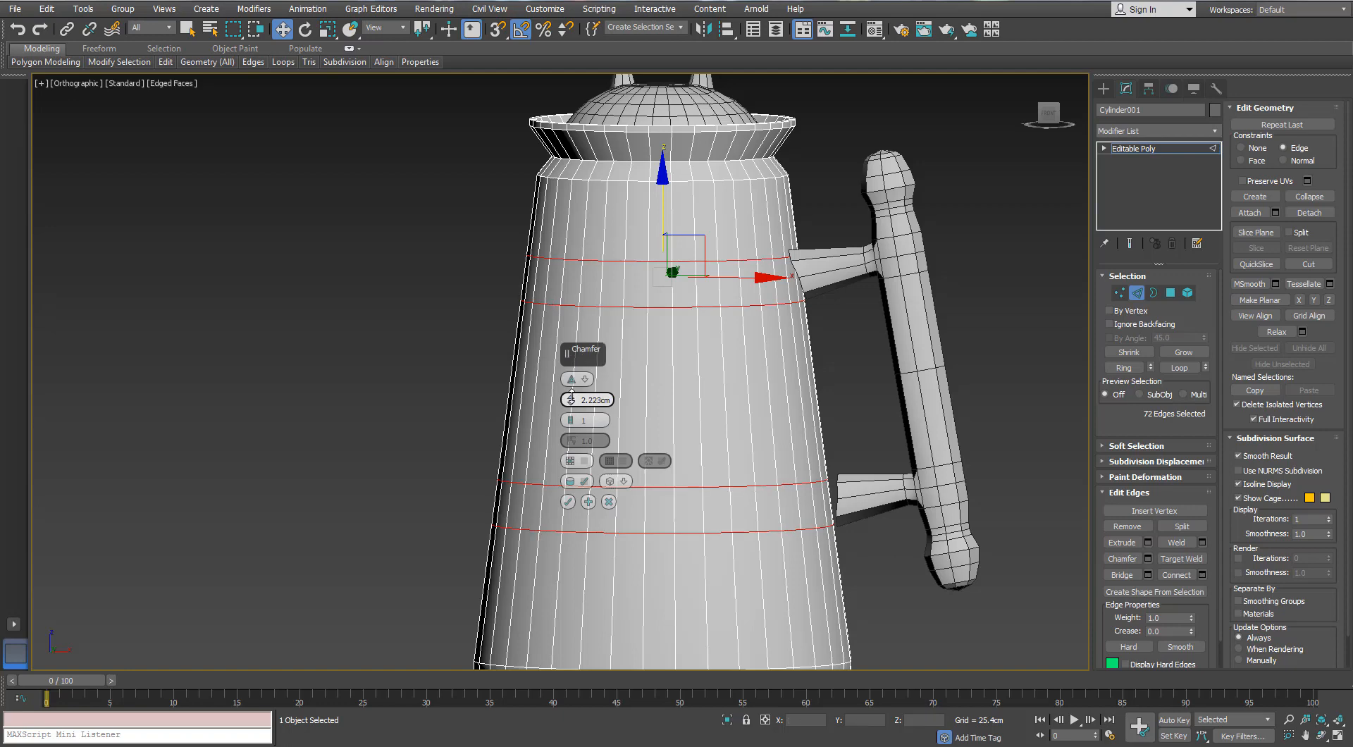
pyautogui.click(568, 502)
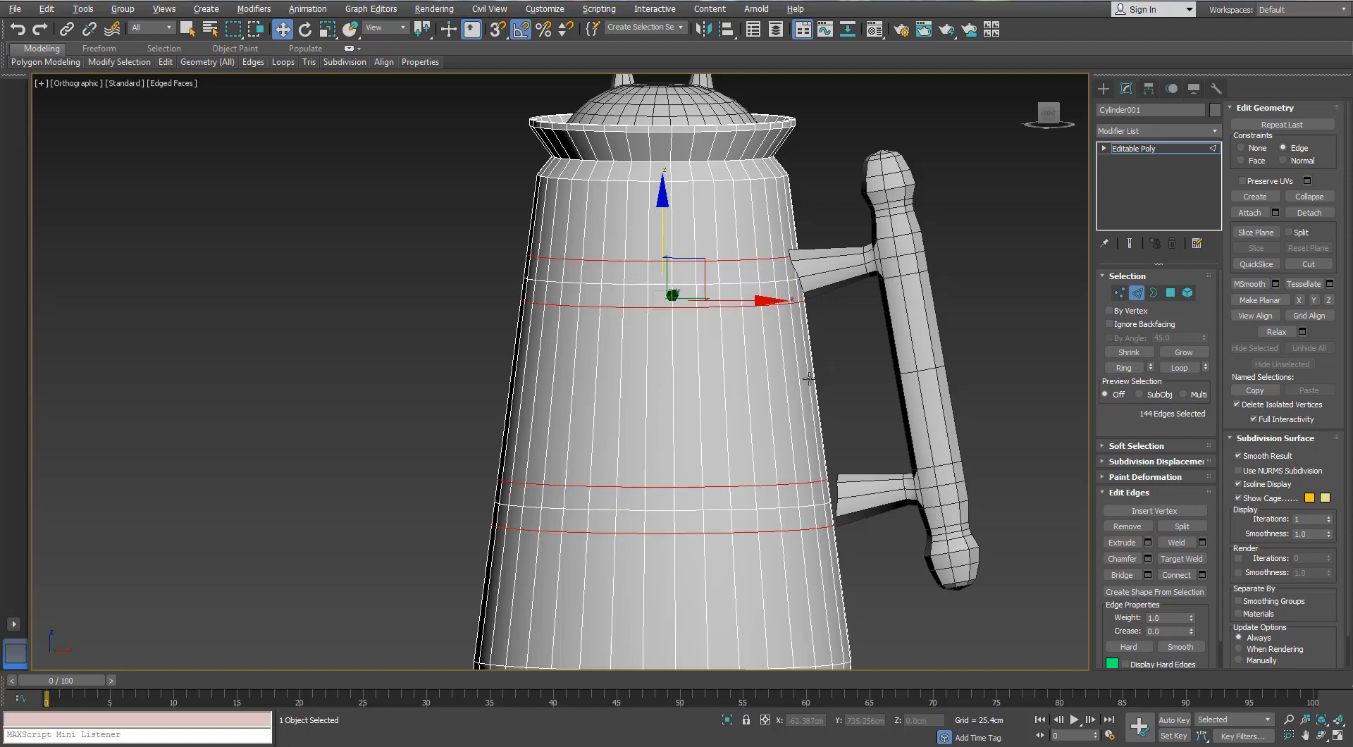
# Move the side handle along Y to centre it on the vessel's side, fine-tuning its position in the Left view
pyautogui.keyDown('alt'); pyautogui.moveTo(873, 374); pyautogui.dragTo(659, 416, button='middle'); pyautogui.keyUp('alt')
pyautogui.press('p')
pyautogui.scroll(-8, 761, 405)
pyautogui.click(1142, 293)
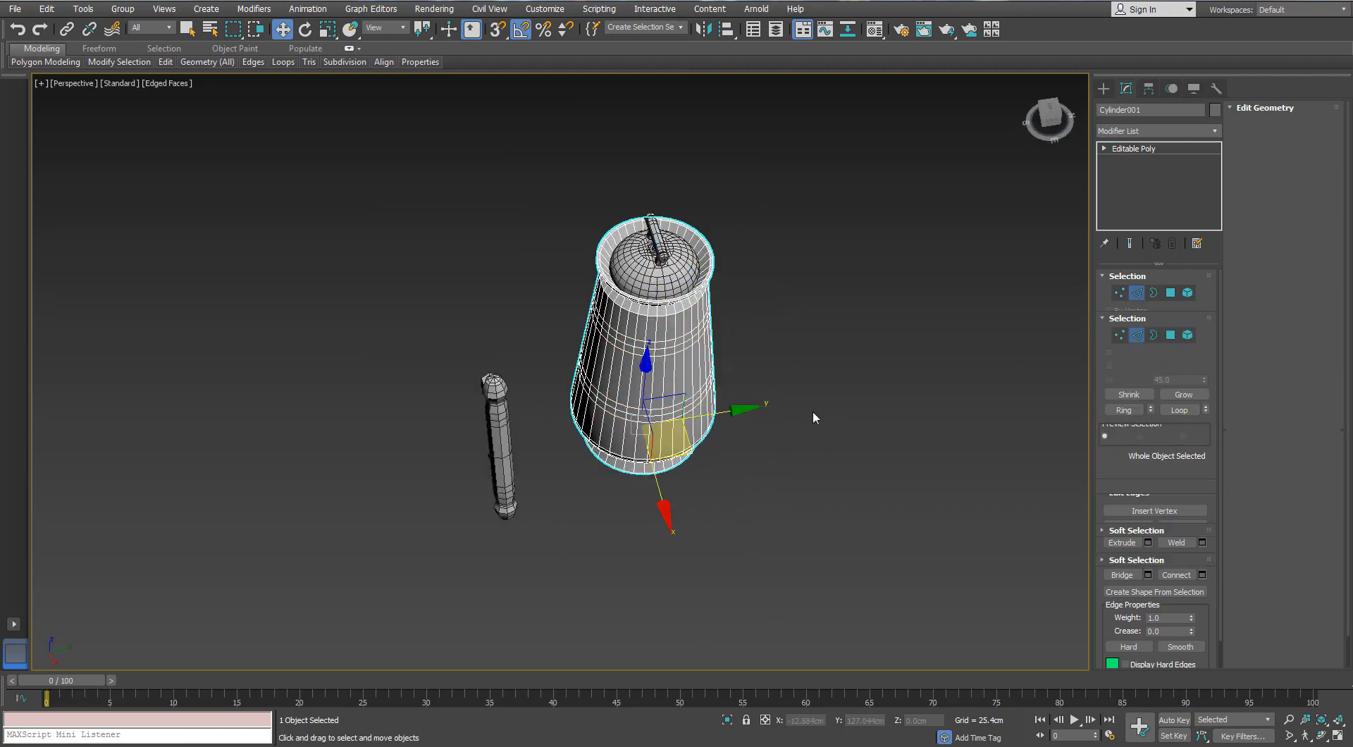
pyautogui.click(479, 423)
pyautogui.moveTo(642, 416); pyautogui.dragTo(749, 415)
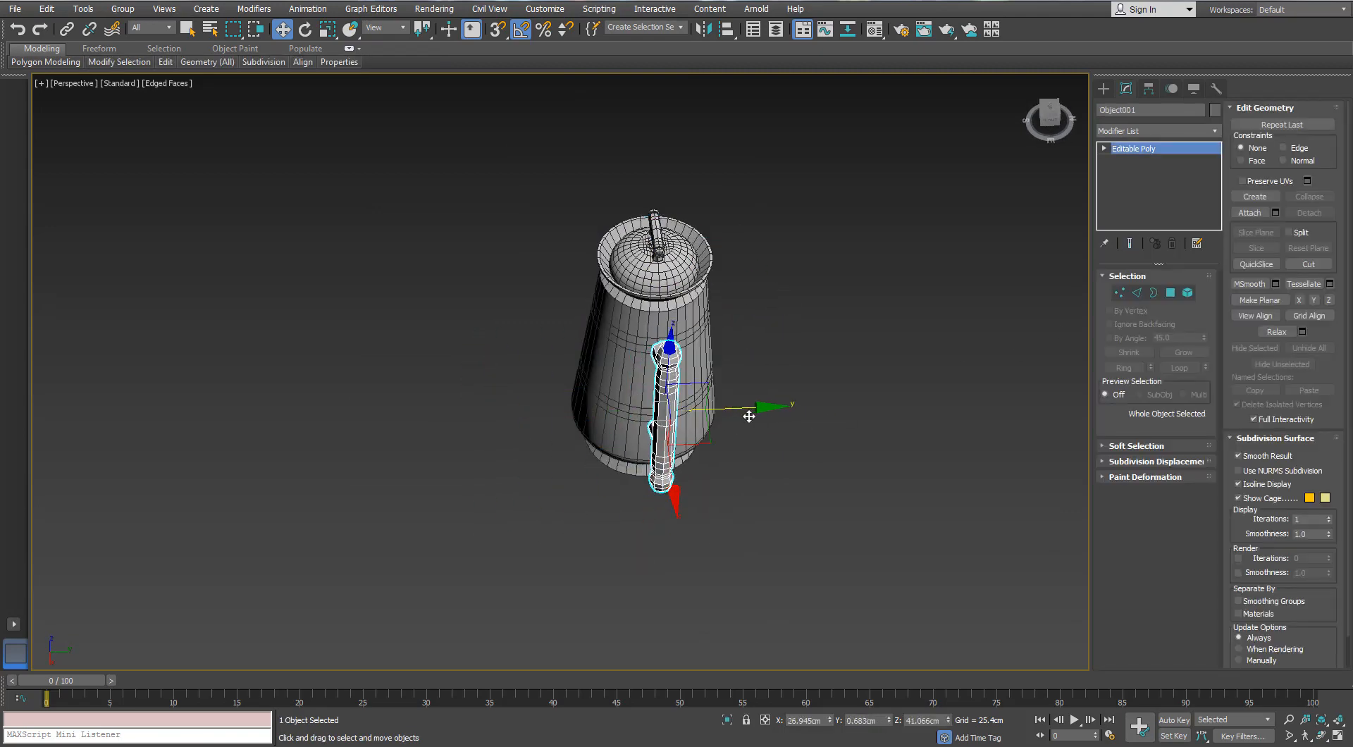
pyautogui.scroll(5, 746, 412)
pyautogui.scroll(-3, 645, 439)
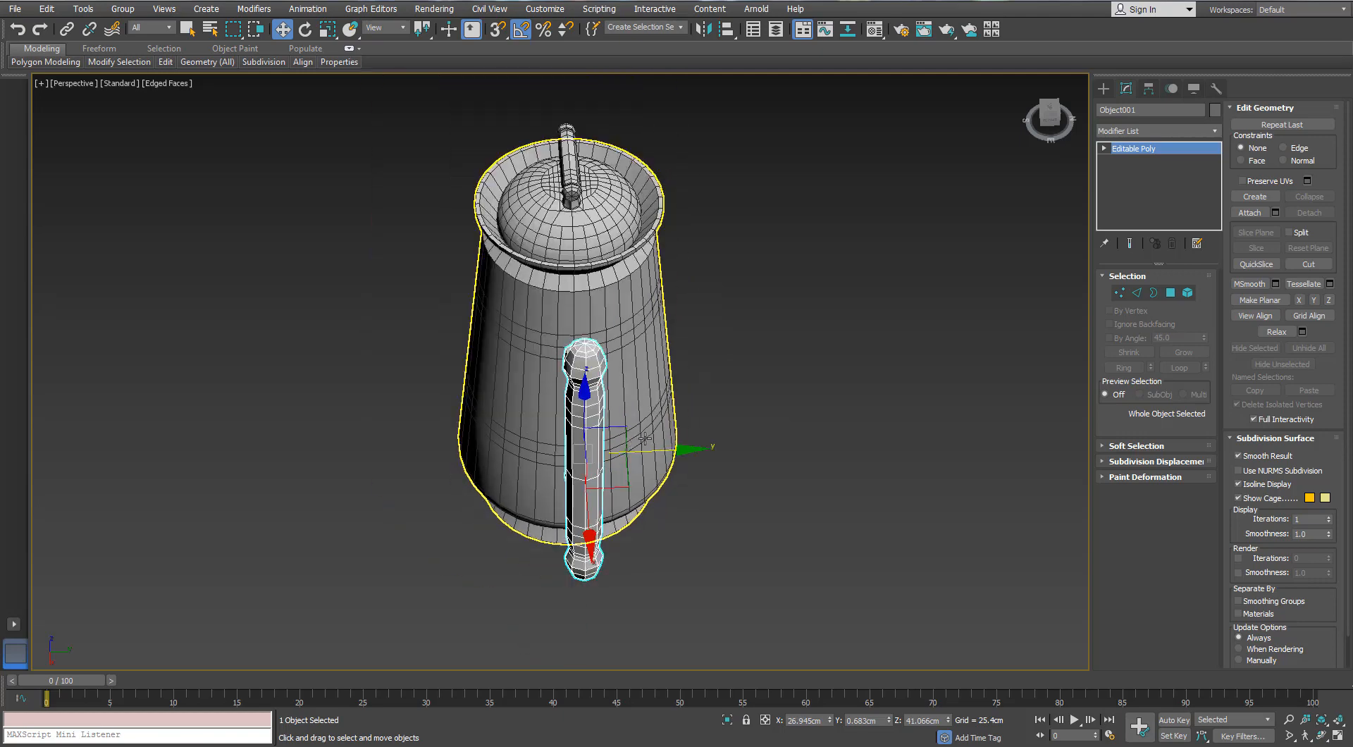
pyautogui.press('l')
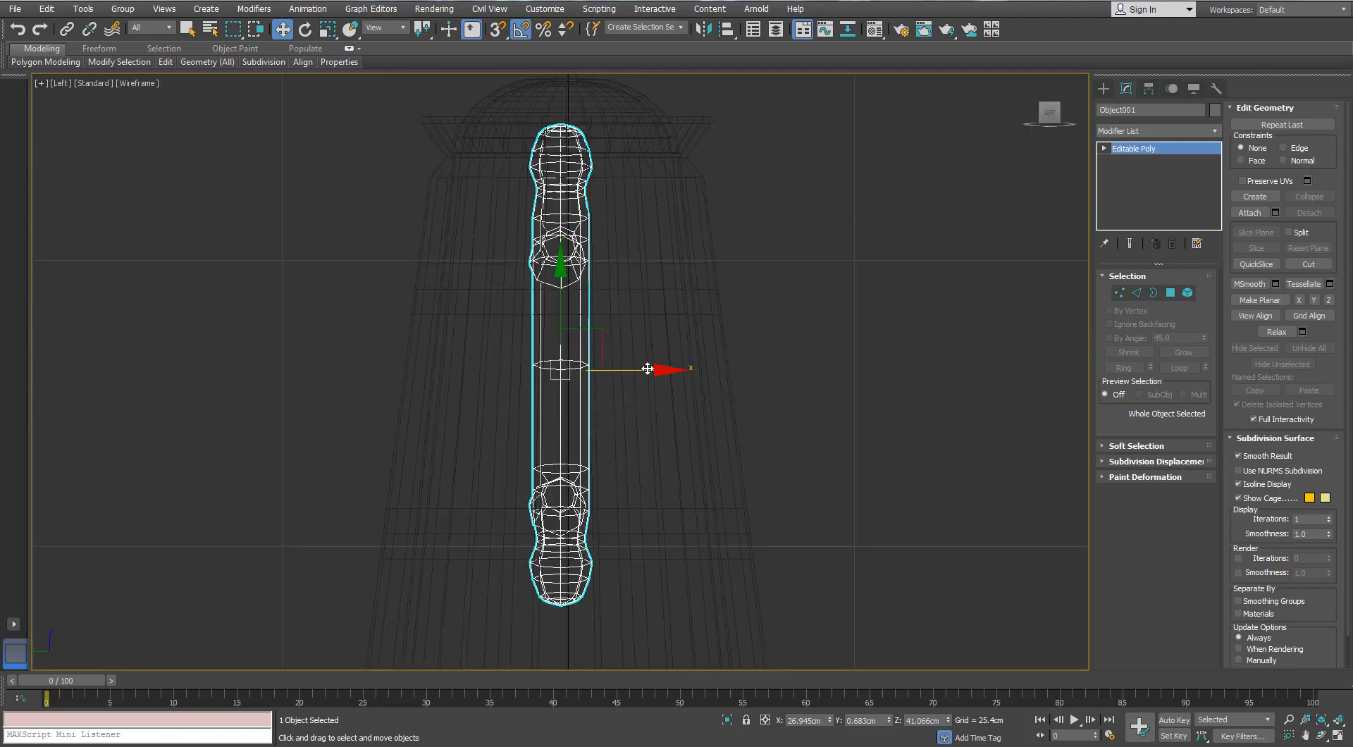
pyautogui.moveTo(648, 368); pyautogui.dragTo(655, 368)
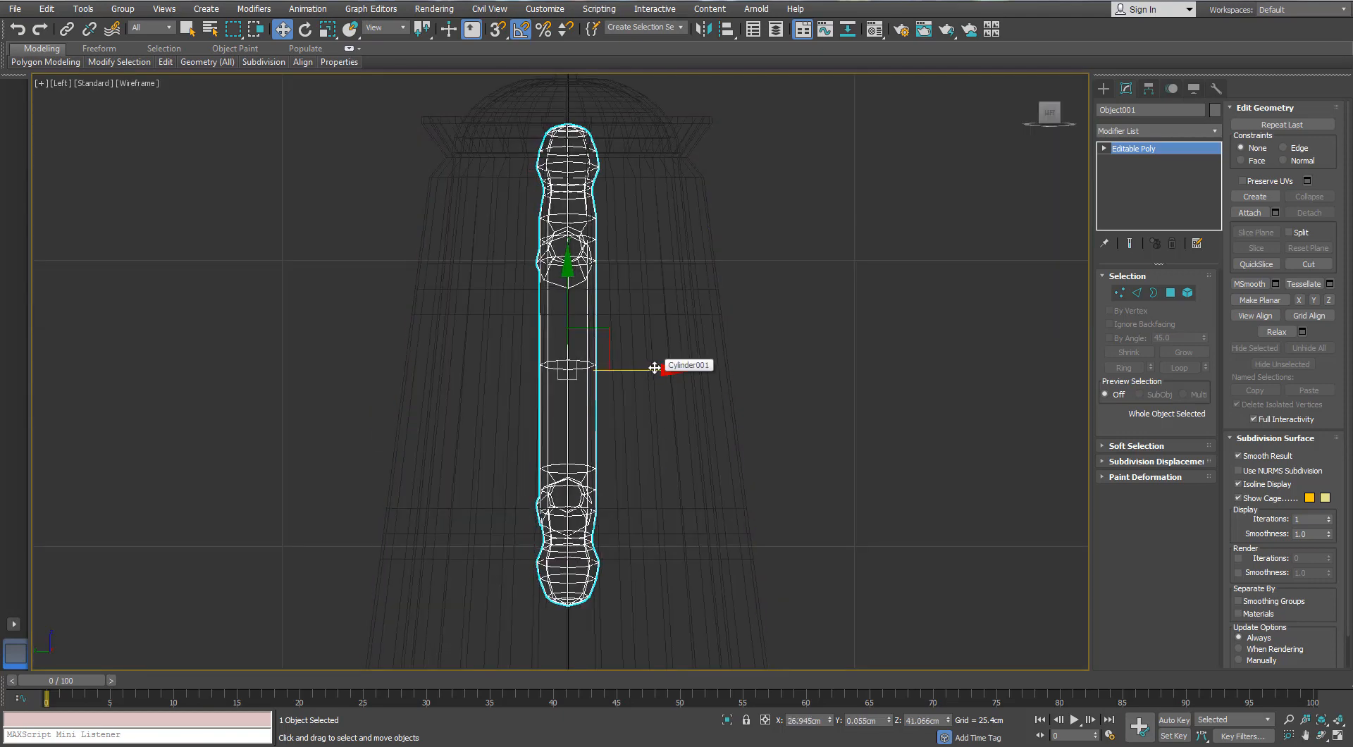
# Move the side handle along X so its leg ends sit just off the vessel wall
pyautogui.press('p')
pyautogui.keyDown('alt'); pyautogui.moveTo(505, 314); pyautogui.dragTo(489, 324, button='middle'); pyautogui.keyUp('alt')
pyautogui.scroll(-4, 559, 352)
pyautogui.click(502, 339)
pyautogui.keyDown('alt'); pyautogui.moveTo(560, 353); pyautogui.dragTo(482, 347, button='middle'); pyautogui.keyUp('alt')
pyautogui.scroll(5, 502, 339)
pyautogui.scroll(-4, 474, 311)
pyautogui.moveTo(482, 347); pyautogui.dragTo(694, 260, button='middle')
pyautogui.click(719, 393)
pyautogui.moveTo(760, 393); pyautogui.dragTo(703, 396)
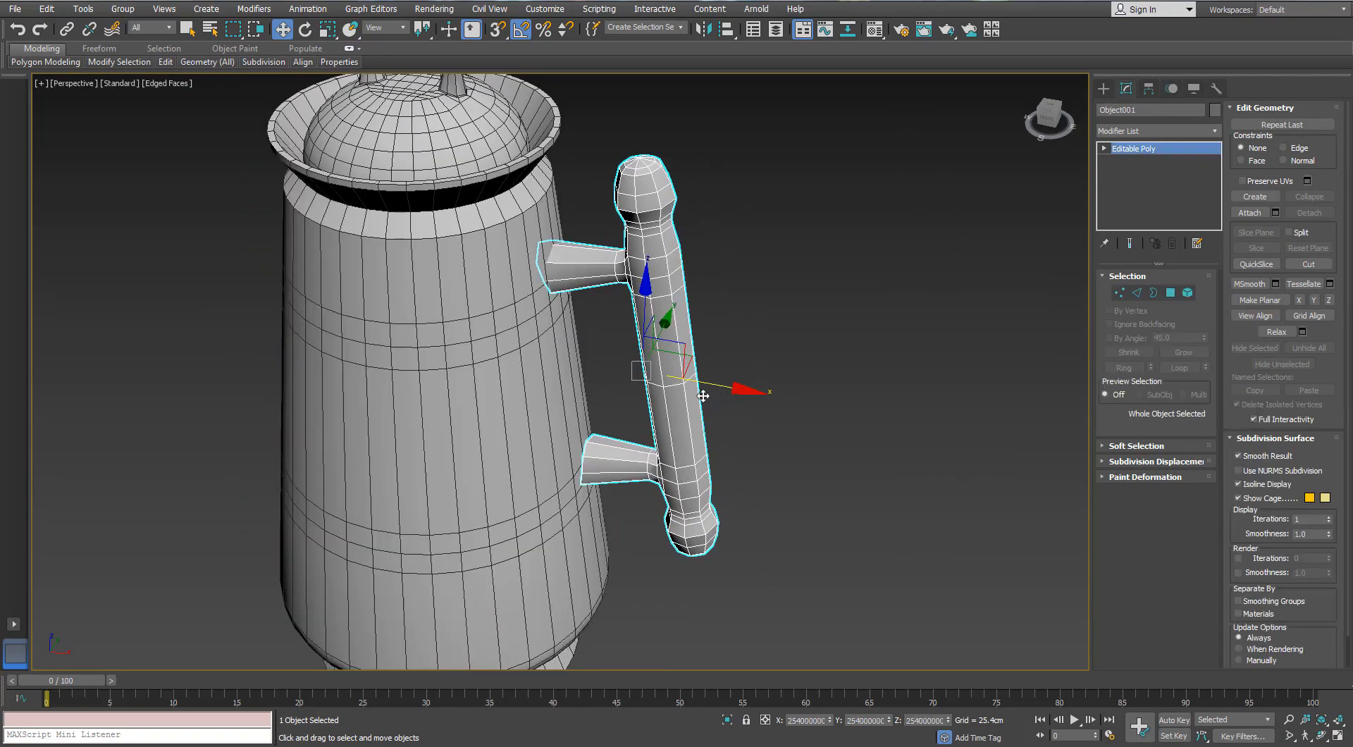
pyautogui.keyDown('alt'); pyautogui.moveTo(703, 396); pyautogui.dragTo(732, 364, button='middle'); pyautogui.keyUp('alt')
pyautogui.moveTo(732, 368); pyautogui.dragTo(725, 369)
pyautogui.moveTo(681, 329); pyautogui.dragTo(781, 399)
pyautogui.keyDown('alt'); pyautogui.moveTo(615, 339); pyautogui.dragTo(515, 394, button='middle'); pyautogui.keyUp('alt')
pyautogui.scroll(4, 715, 218)
# Select the centre and corner vertices of the vessel wall patches facing both handle legs and connect them with diagonal edges
pyautogui.click(617, 315)
pyautogui.press('1')
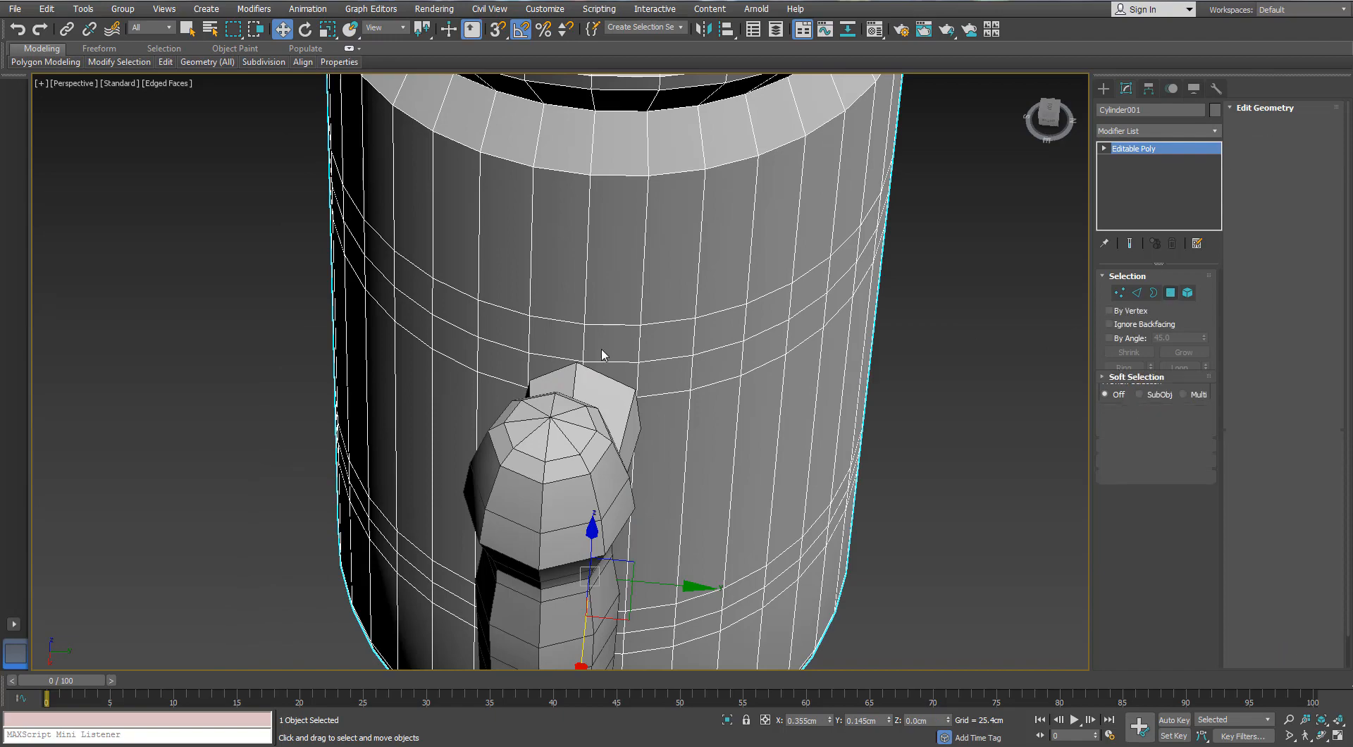
pyautogui.click(582, 362)
pyautogui.keyDown('alt'); pyautogui.moveTo(465, 425); pyautogui.dragTo(568, 347, button='middle'); pyautogui.keyUp('alt')
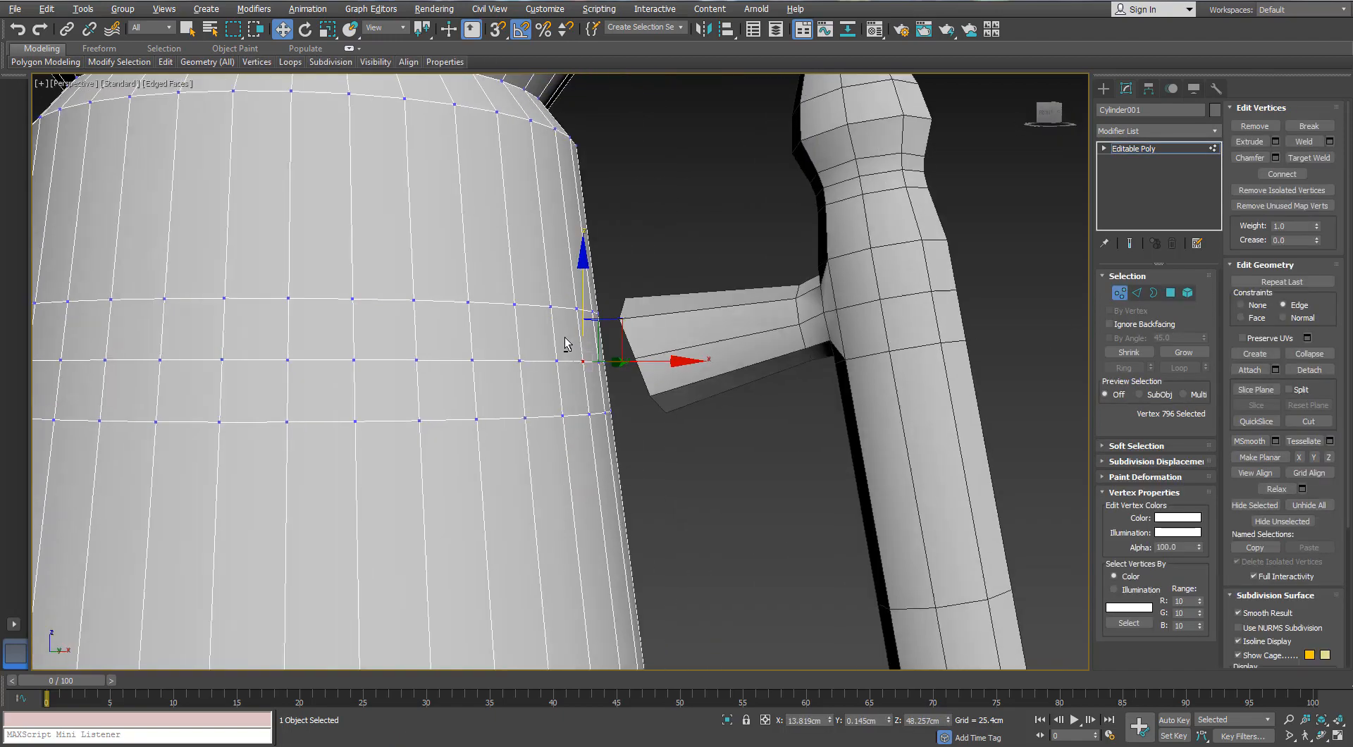
pyautogui.scroll(-3, 585, 275)
pyautogui.moveTo(613, 642); pyautogui.dragTo(628, 413, button='middle')
pyautogui.scroll(3, 628, 414)
pyautogui.keyDown('alt'); pyautogui.moveTo(598, 363); pyautogui.dragTo(508, 314, button='middle'); pyautogui.keyUp('alt')
pyautogui.scroll(-3, 501, 459)
pyautogui.keyDown('ctrl'); pyautogui.click(535, 230); pyautogui.keyUp('ctrl')
pyautogui.keyDown('alt'); pyautogui.moveTo(535, 230); pyautogui.dragTo(510, 336, button='middle'); pyautogui.keyUp('alt')
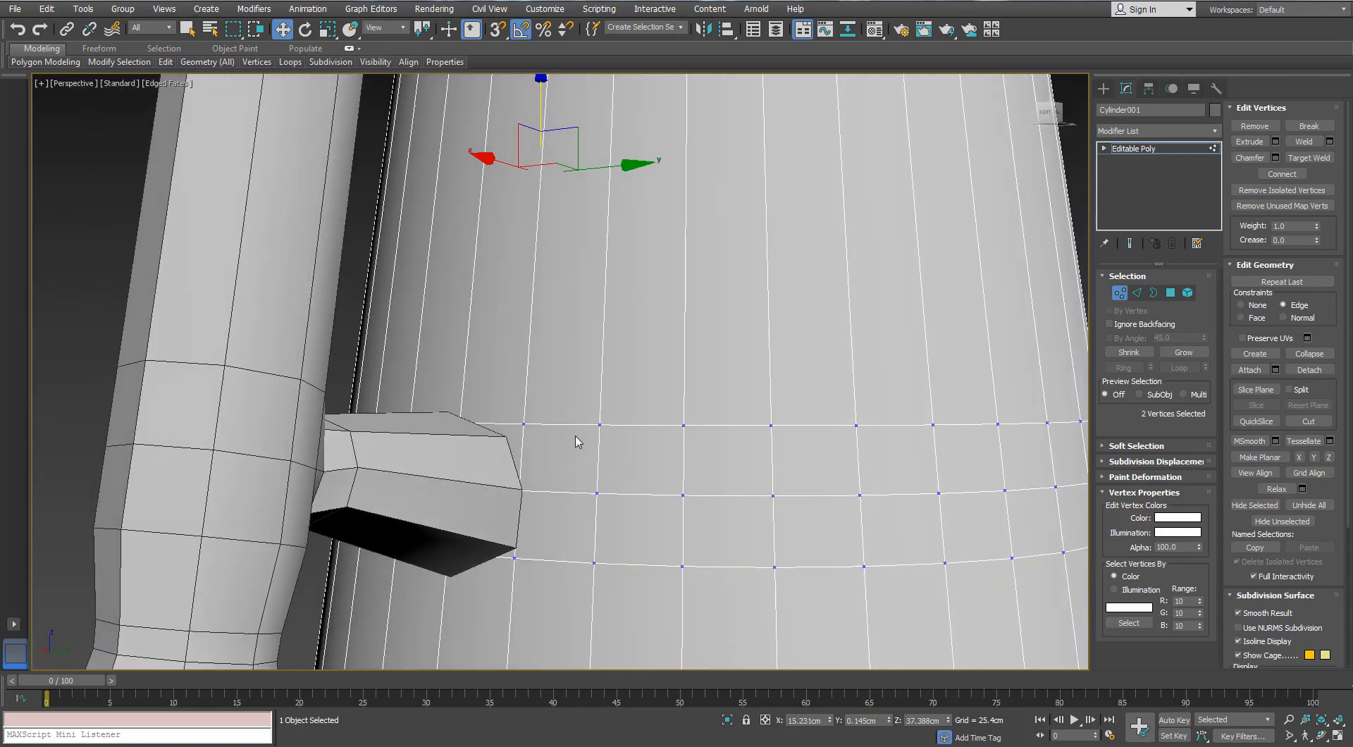
pyautogui.moveTo(577, 442); pyautogui.dragTo(458, 337, button='middle')
pyautogui.keyDown('ctrl'); pyautogui.click(579, 408); pyautogui.keyUp('ctrl')
pyautogui.keyDown('ctrl'); pyautogui.click(587, 274); pyautogui.keyUp('ctrl')
pyautogui.keyDown('ctrl'); pyautogui.click(441, 296); pyautogui.keyUp('ctrl')
pyautogui.scroll(-4, 436, 310)
pyautogui.moveTo(415, 146); pyautogui.dragTo(493, 271, button='middle')
pyautogui.keyDown('ctrl'); pyautogui.click(478, 232); pyautogui.keyUp('ctrl')
pyautogui.keyDown('ctrl'); pyautogui.click(516, 232); pyautogui.keyUp('ctrl')
pyautogui.keyDown('alt'); pyautogui.moveTo(520, 321); pyautogui.dragTo(518, 278, button='middle'); pyautogui.keyUp('alt')
pyautogui.click(1267, 178)
pyautogui.keyDown('alt'); pyautogui.moveTo(836, 304); pyautogui.dragTo(845, 352, button='middle'); pyautogui.keyUp('alt')
pyautogui.click(1171, 293)
pyautogui.moveTo(541, 467); pyautogui.dragTo(551, 465, button='middle')
pyautogui.scroll(5, 501, 227)
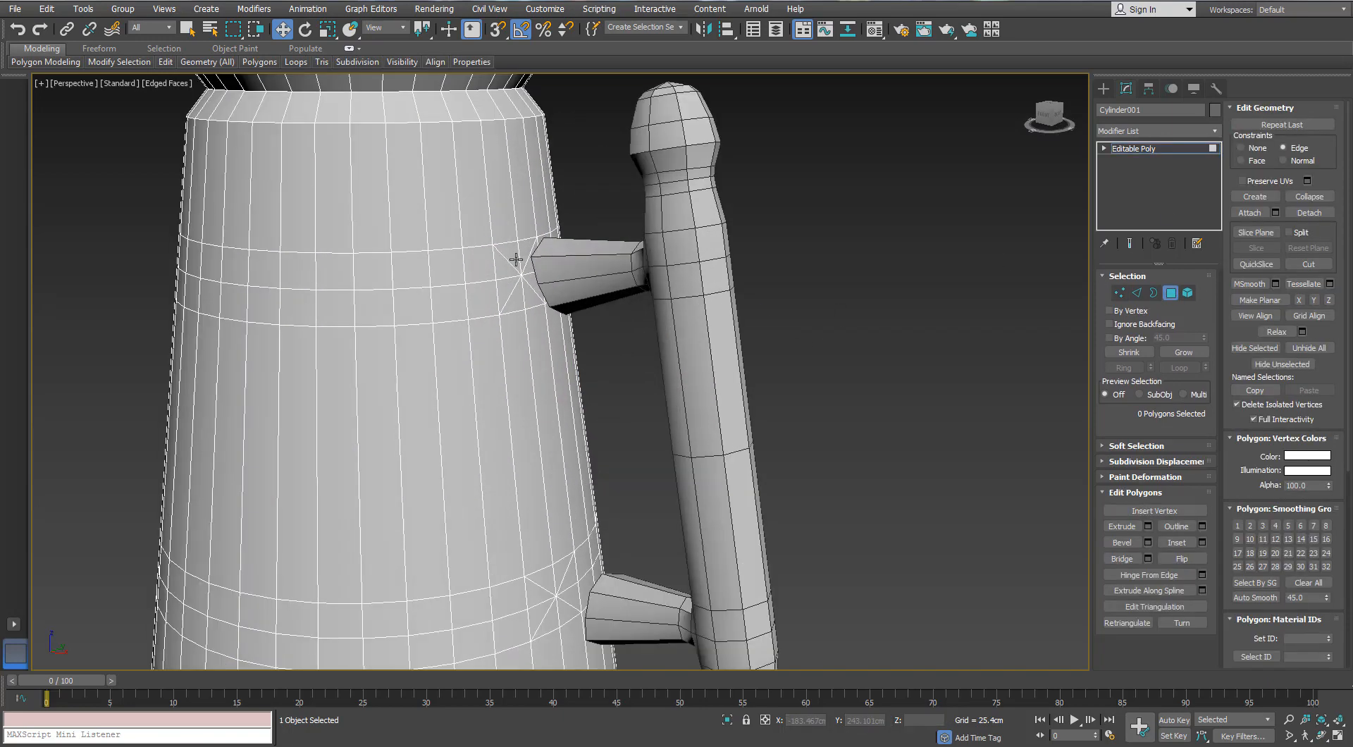
pyautogui.press('1')
pyautogui.click(526, 284)
pyautogui.scroll(-5, 549, 181)
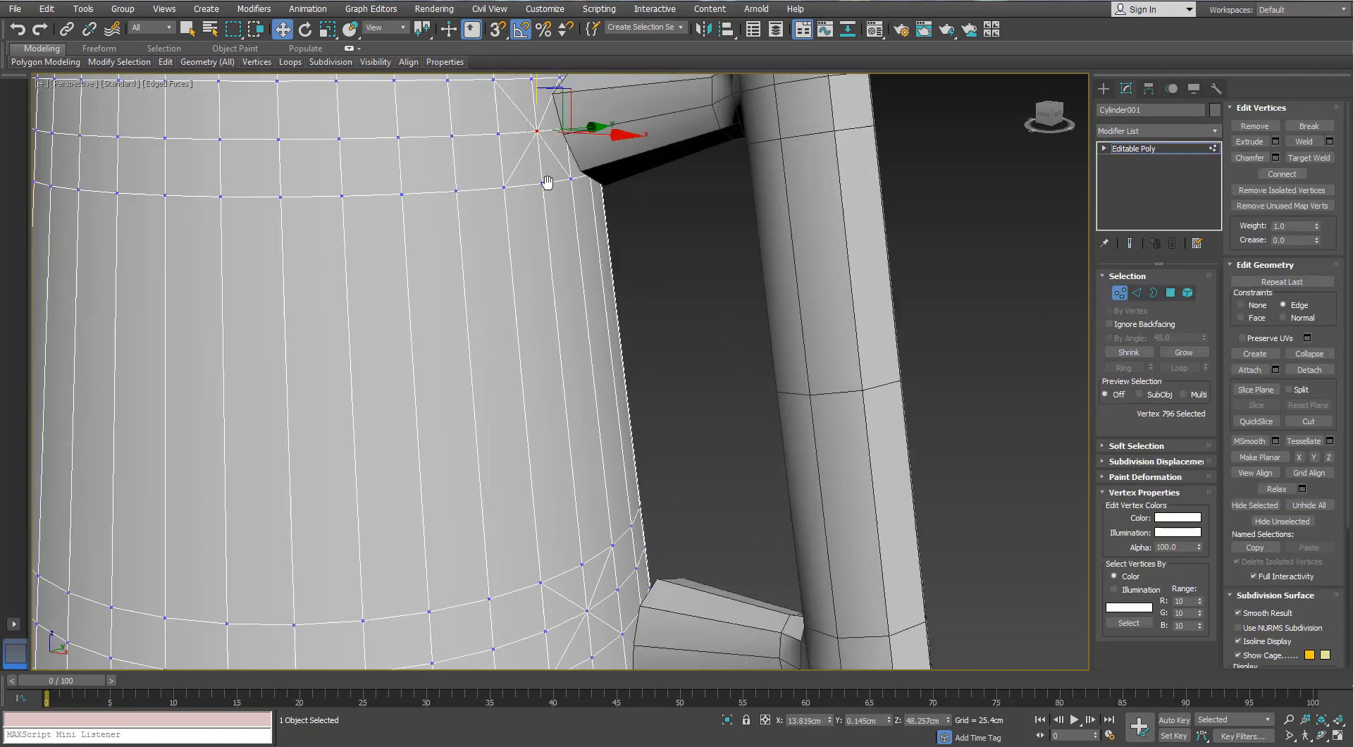
pyautogui.keyDown('ctrl'); pyautogui.click(566, 437); pyautogui.keyUp('ctrl')
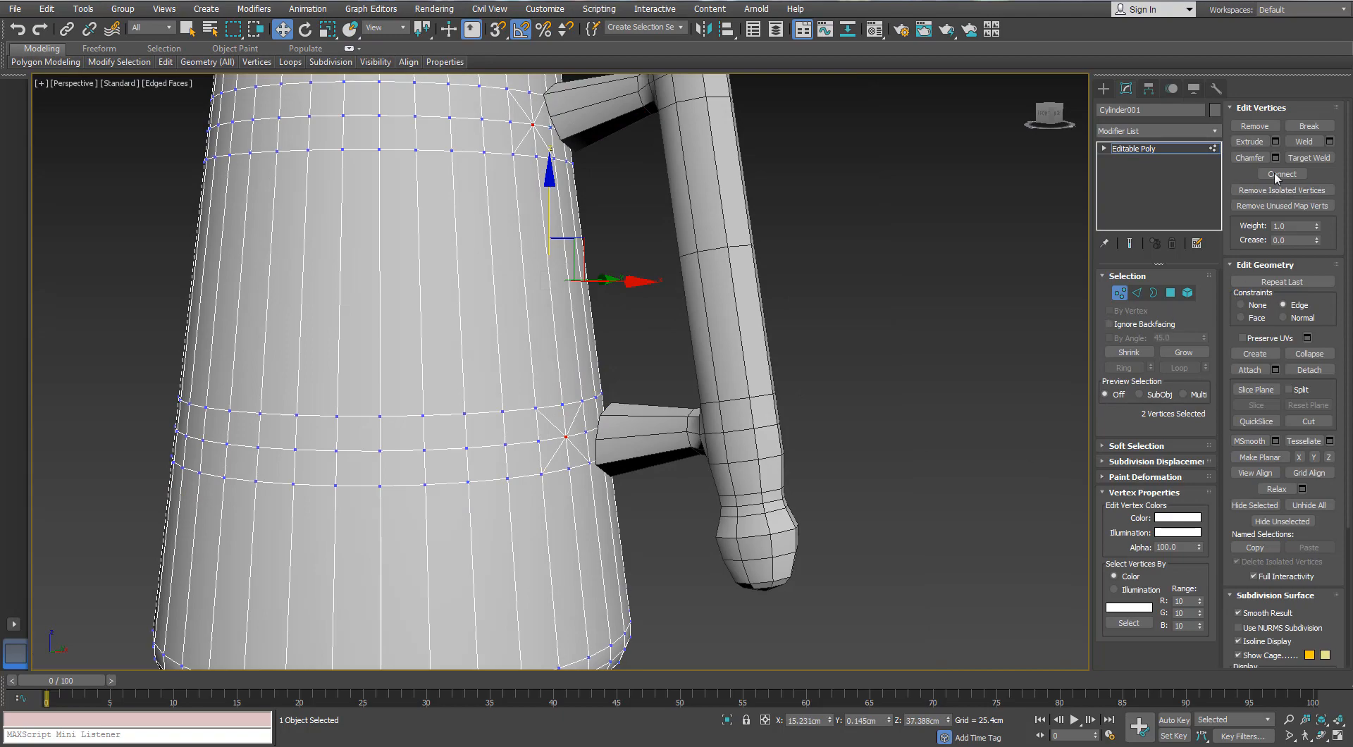
pyautogui.hotkey('ctrl', 'shift', 'c')
pyautogui.scroll(-4, 557, 199)
pyautogui.moveTo(493, 274)
pyautogui.keyDown('alt'); pyautogui.mouseDown(button='middle')
pyautogui.moveTo(552, 272)
pyautogui.moveTo(492, 280)
pyautogui.moveTo(511, 280)
pyautogui.mouseUp(button='middle'); pyautogui.keyUp('alt')
pyautogui.click(497, 252)
pyautogui.scroll(4, 511, 280)
pyautogui.hotkey('ctrl', 'z')
pyautogui.click(609, 422)
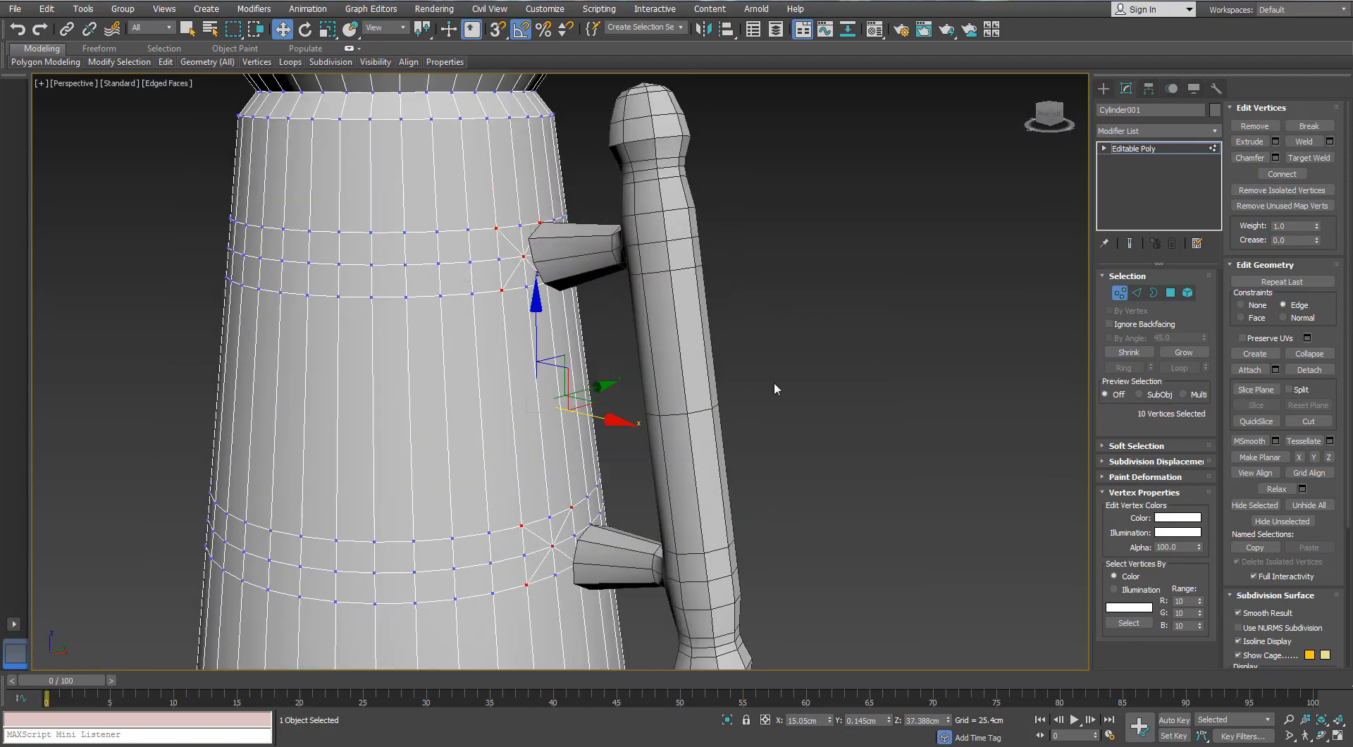
pyautogui.click(735, 504)
# Select the polygons around the two patch centre vertices, set the constraint to None and scale both patches
pyautogui.click(552, 545)
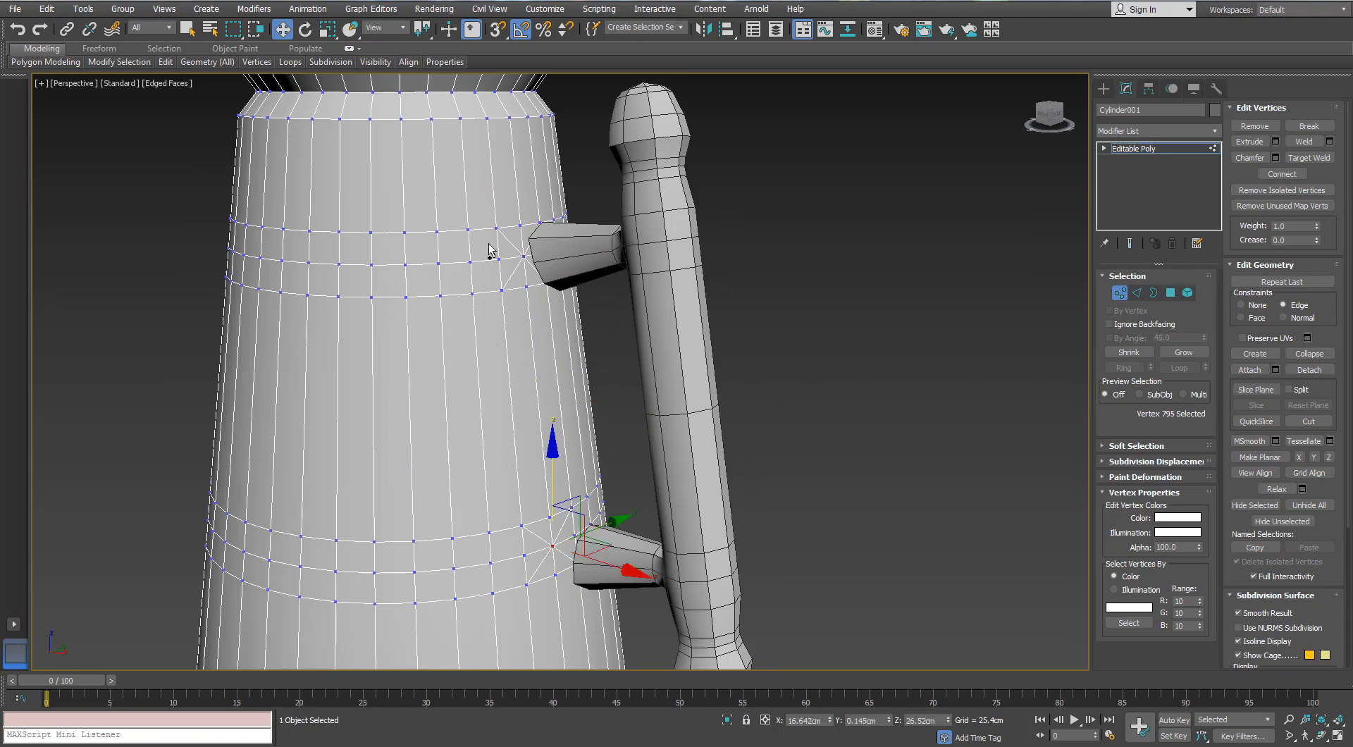
pyautogui.keyDown('ctrl'); pyautogui.click(524, 256); pyautogui.keyUp('ctrl')
pyautogui.keyDown('ctrl'); pyautogui.click(1170, 293); pyautogui.keyUp('ctrl')
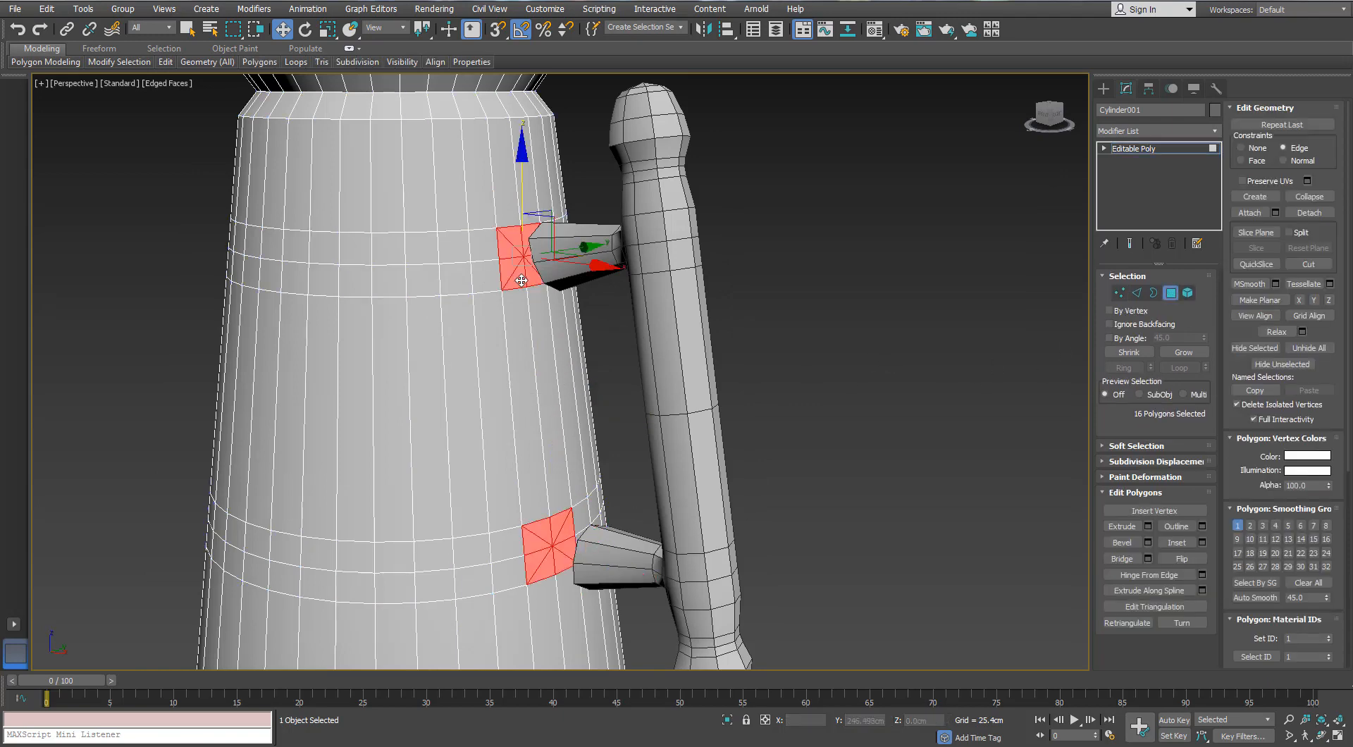
pyautogui.press('r')
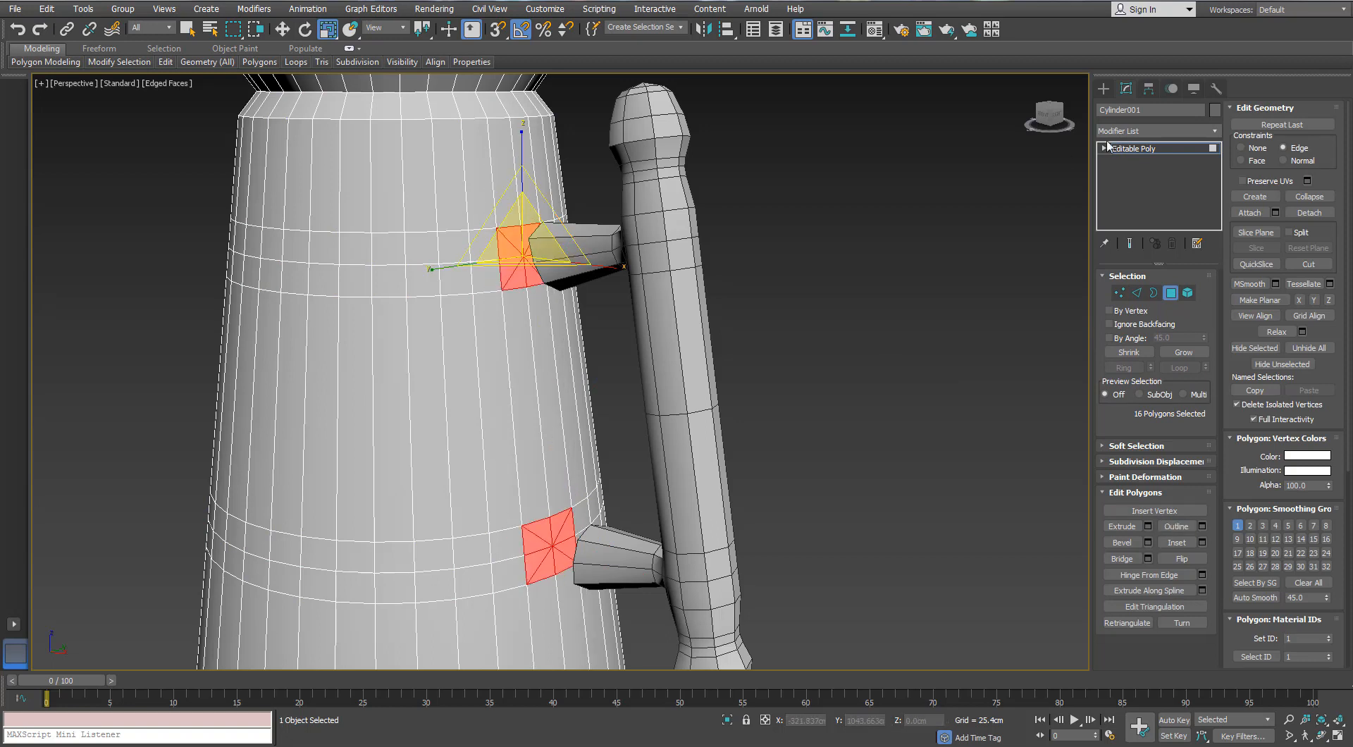
pyautogui.moveTo(490, 225); pyautogui.dragTo(495, 178)
pyautogui.moveTo(496, 180)
pyautogui.keyDown('alt'); pyautogui.mouseDown(button='middle')
pyautogui.moveTo(519, 225)
pyautogui.moveTo(519, 169)
pyautogui.mouseUp(button='middle'); pyautogui.keyUp('alt')
pyautogui.moveTo(520, 169); pyautogui.dragTo(520, 190)
pyautogui.keyDown('alt'); pyautogui.moveTo(520, 190); pyautogui.dragTo(539, 224, button='middle'); pyautogui.keyUp('alt')
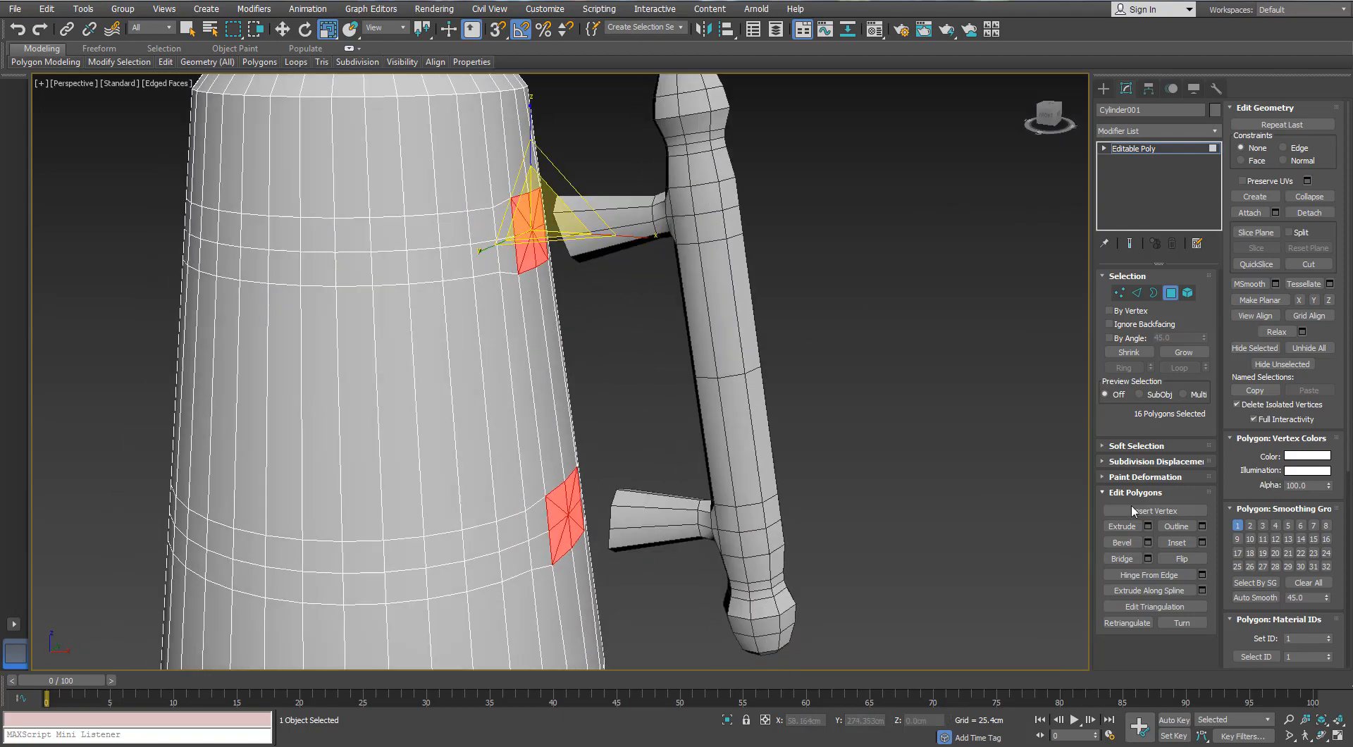
# Chamfer the two patch centre vertices facing the handle legs into octagonal outlines on the vessel wall
pyautogui.press('1')
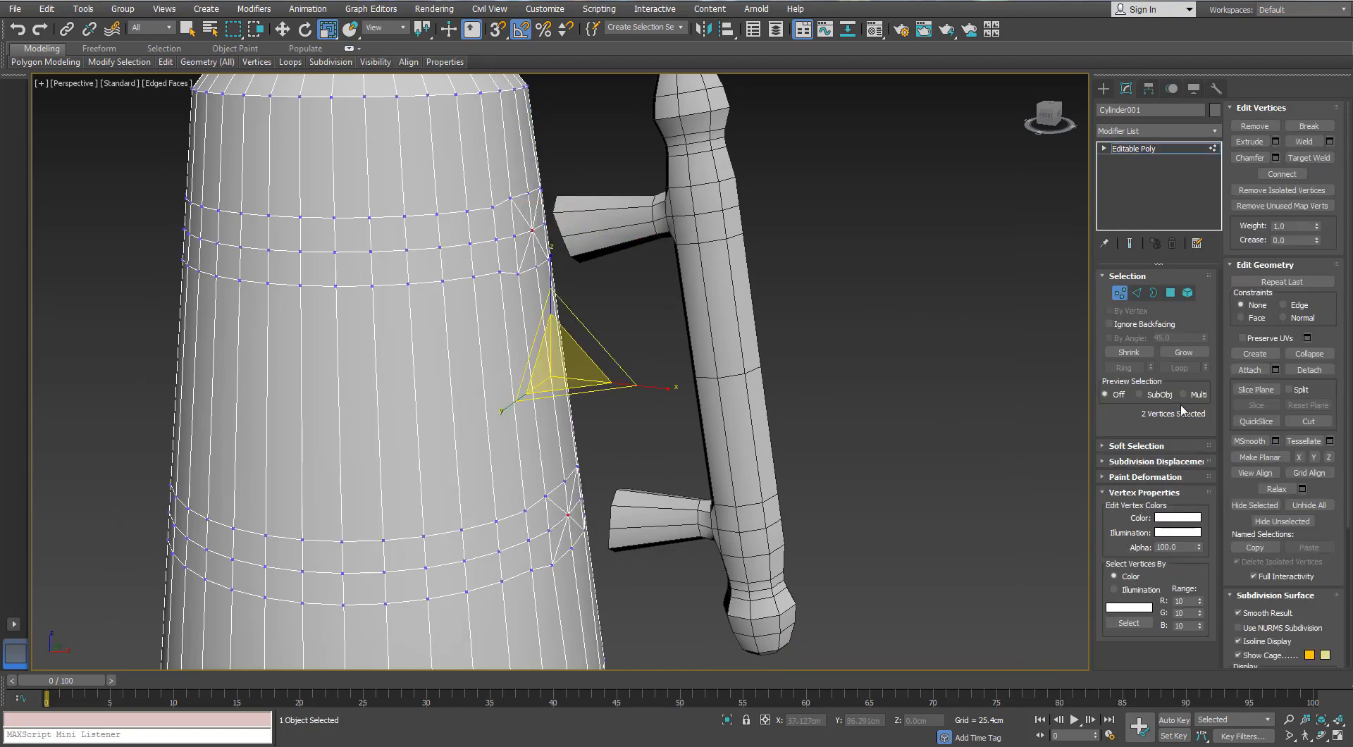
pyautogui.click(1275, 158)
pyautogui.moveTo(557, 279)
pyautogui.keyDown('alt'); pyautogui.mouseDown(button='middle')
pyautogui.moveTo(370, 278)
pyautogui.moveTo(557, 296)
pyautogui.mouseUp(button='middle'); pyautogui.keyUp('alt')
pyautogui.click(568, 420)
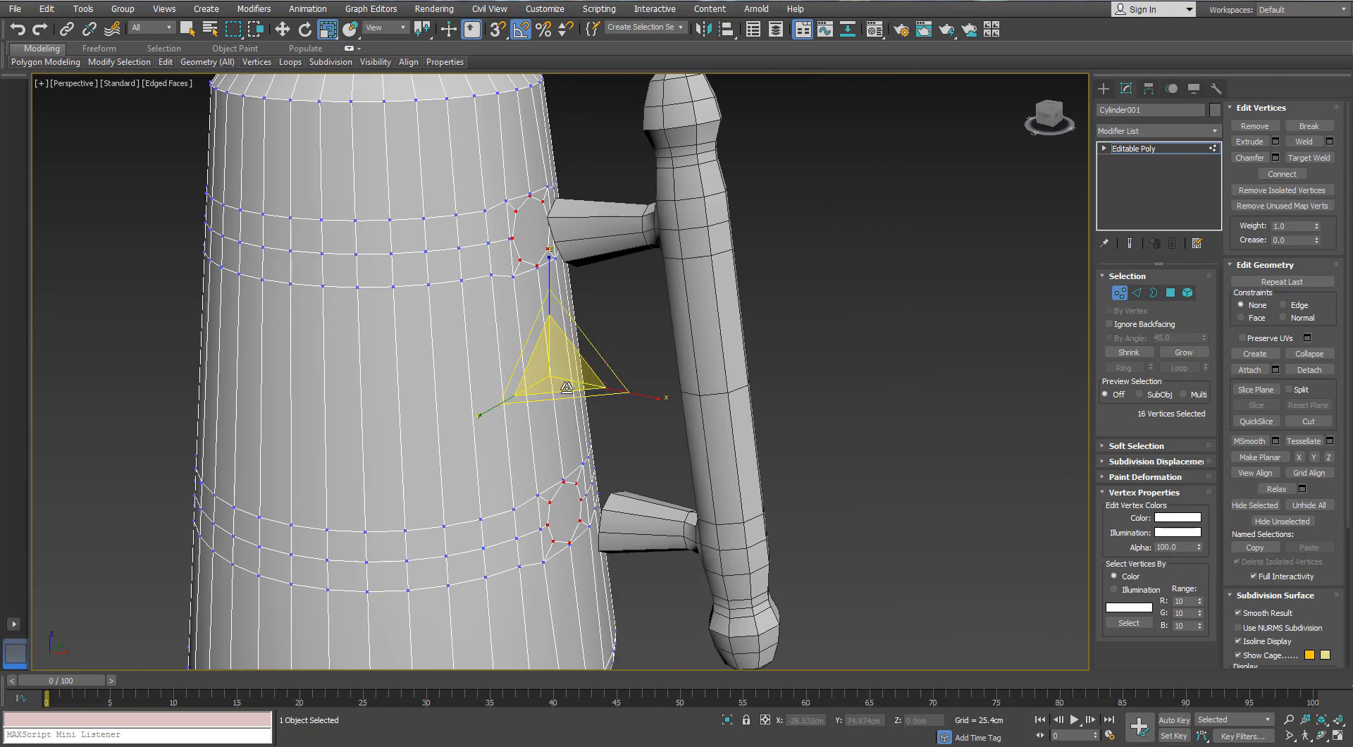
pyautogui.scroll(3, 568, 346)
pyautogui.moveTo(569, 346); pyautogui.dragTo(582, 234, button='middle')
pyautogui.click(729, 413)
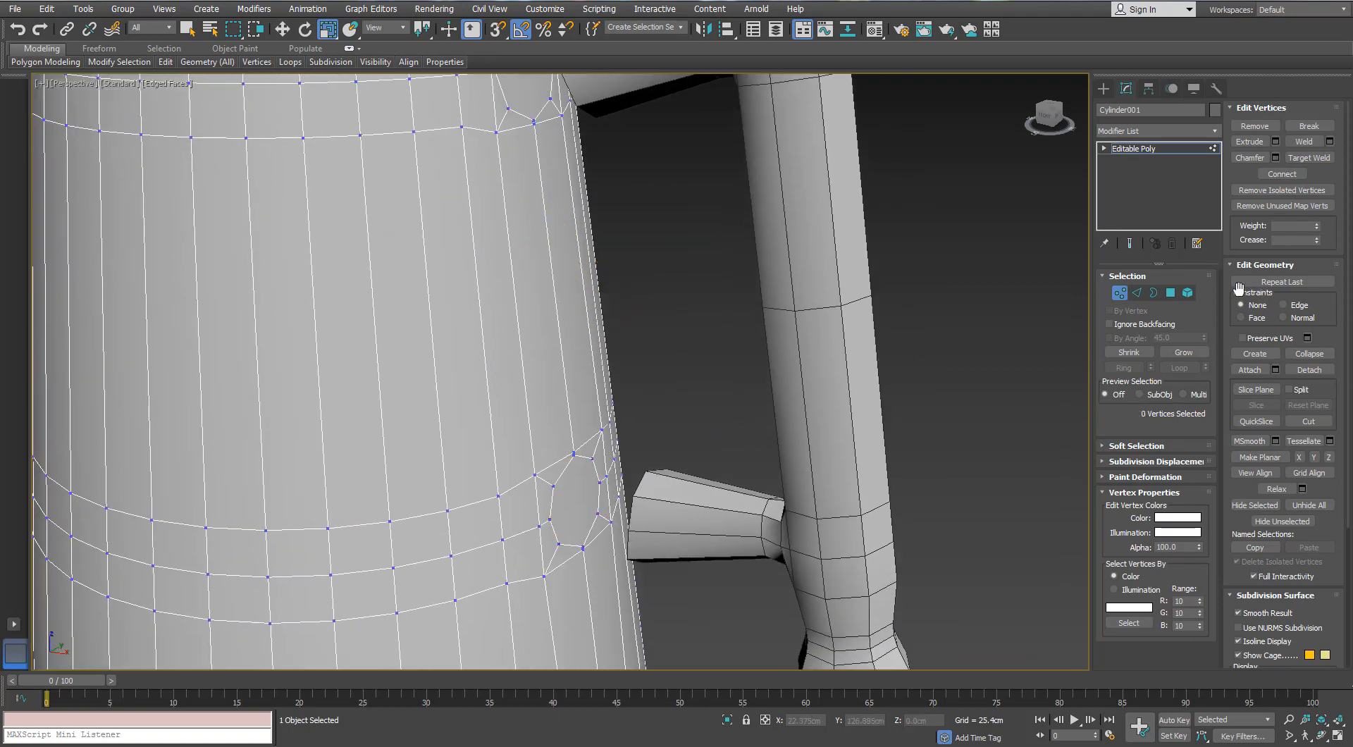
# Inset the two octagonal polygons on the vessel wall by 0.1 cm and delete the inner polygons
pyautogui.click(1171, 293)
pyautogui.click(577, 499)
pyautogui.moveTo(543, 310); pyautogui.dragTo(569, 487, button='middle')
pyautogui.keyDown('ctrl'); pyautogui.click(544, 268); pyautogui.keyUp('ctrl')
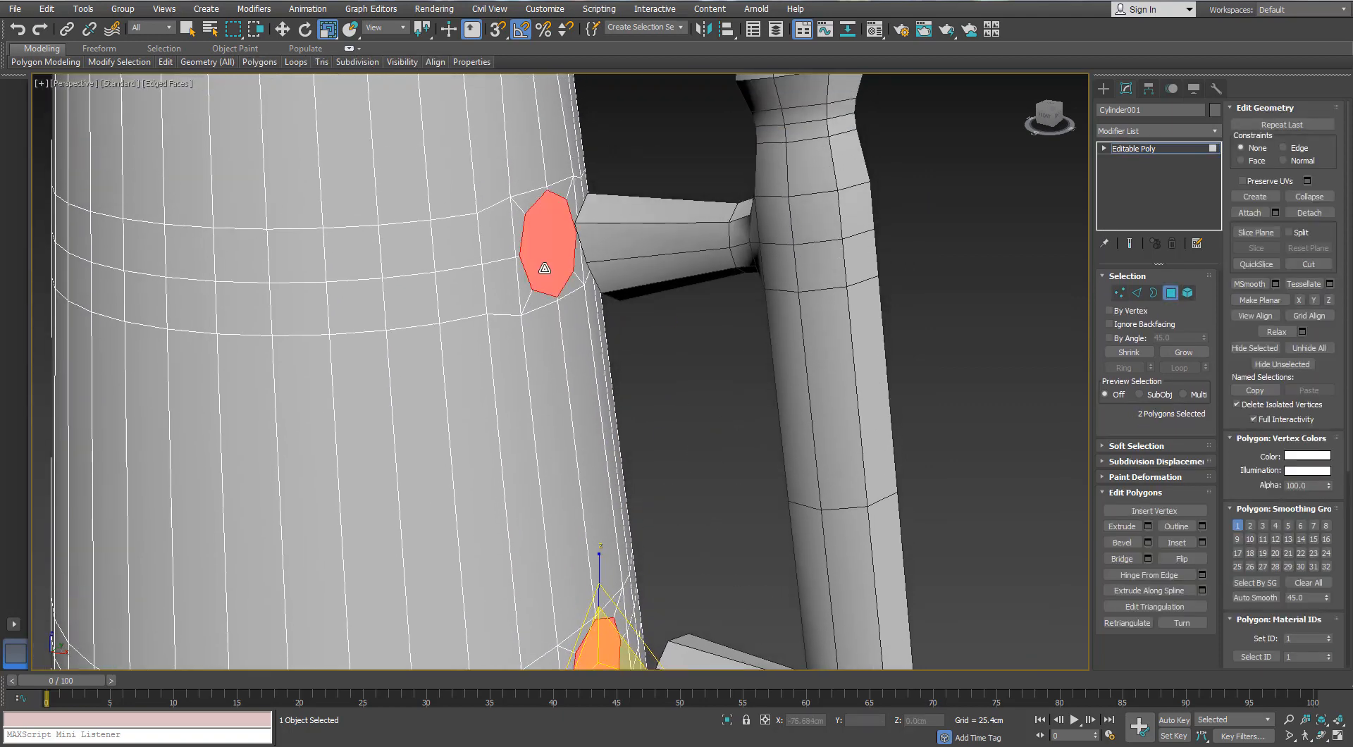
pyautogui.moveTo(552, 311); pyautogui.dragTo(559, 271, button='middle')
pyautogui.scroll(-2, 552, 276)
pyautogui.keyDown('alt'); pyautogui.moveTo(646, 357); pyautogui.dragTo(592, 369, button='middle'); pyautogui.keyUp('alt')
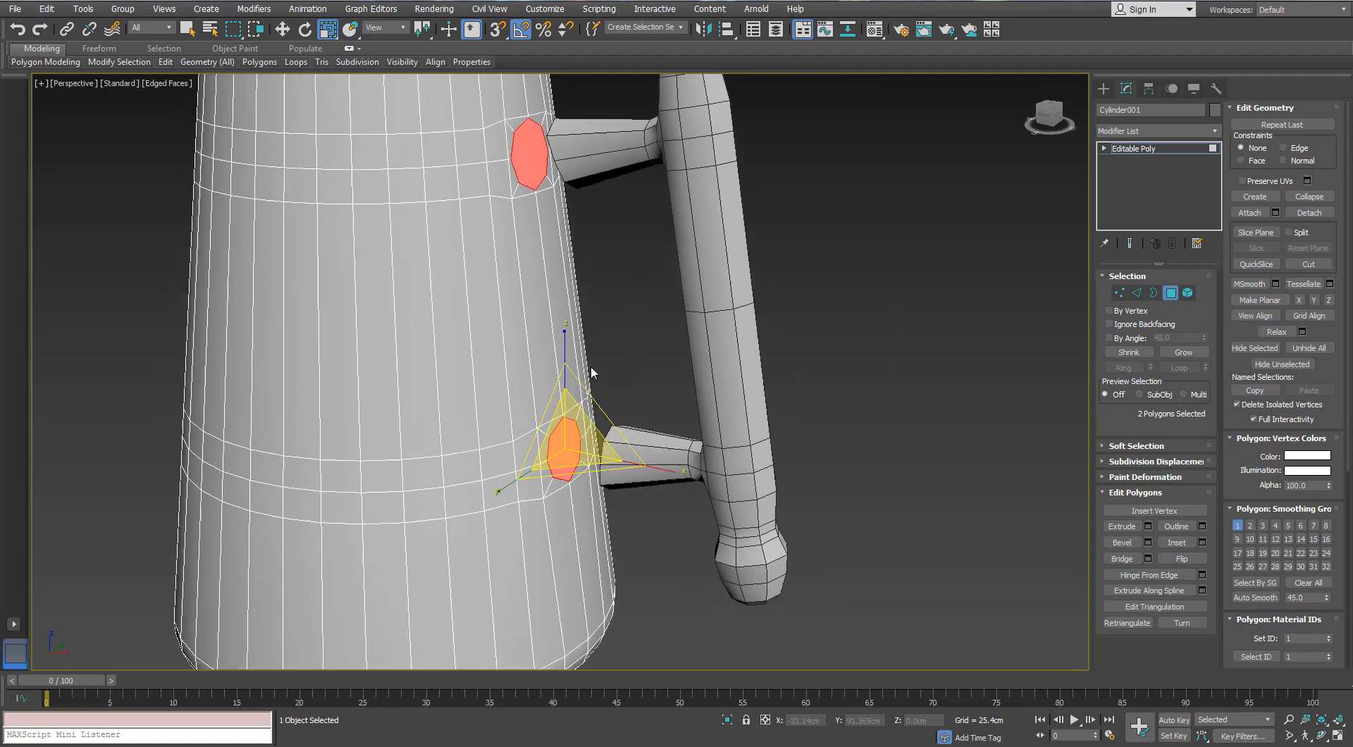
pyautogui.scroll(3, 592, 369)
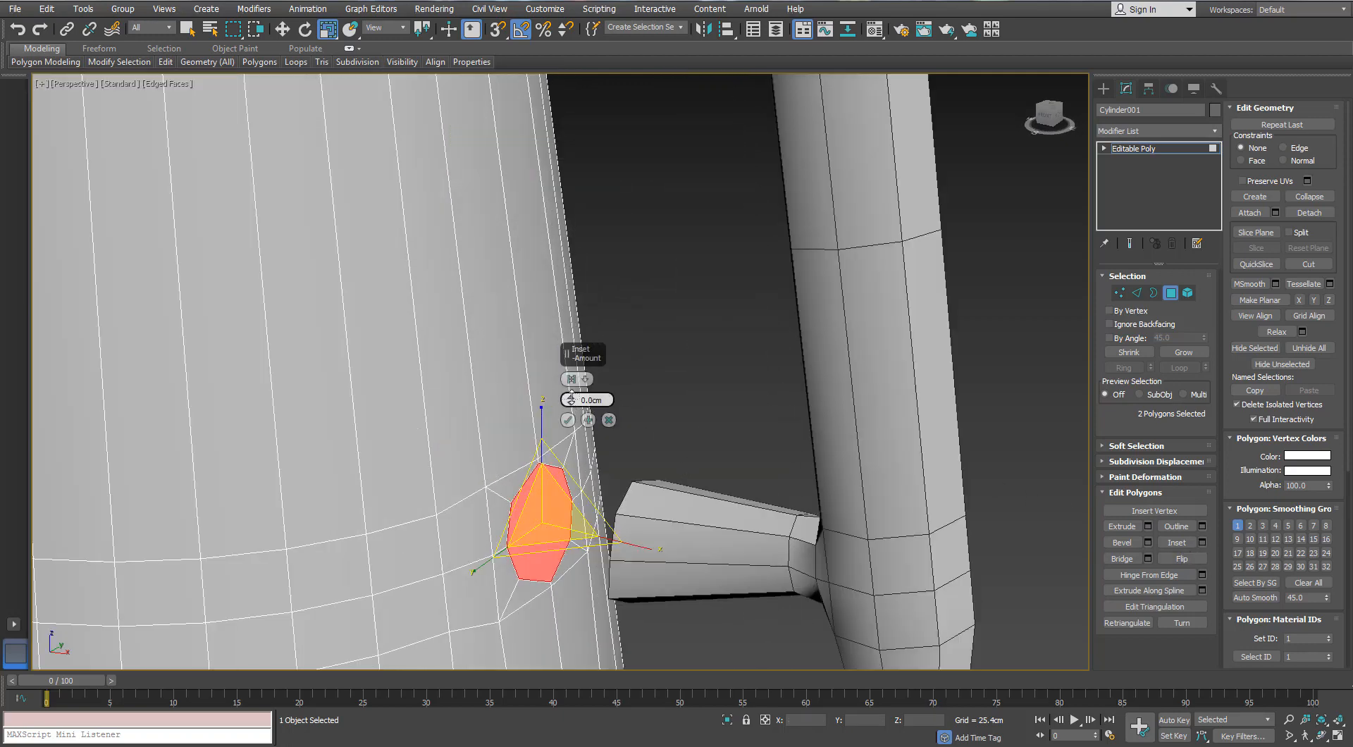
pyautogui.scroll(3, 433, 372)
pyautogui.moveTo(452, 458); pyautogui.dragTo(443, 374, button='middle')
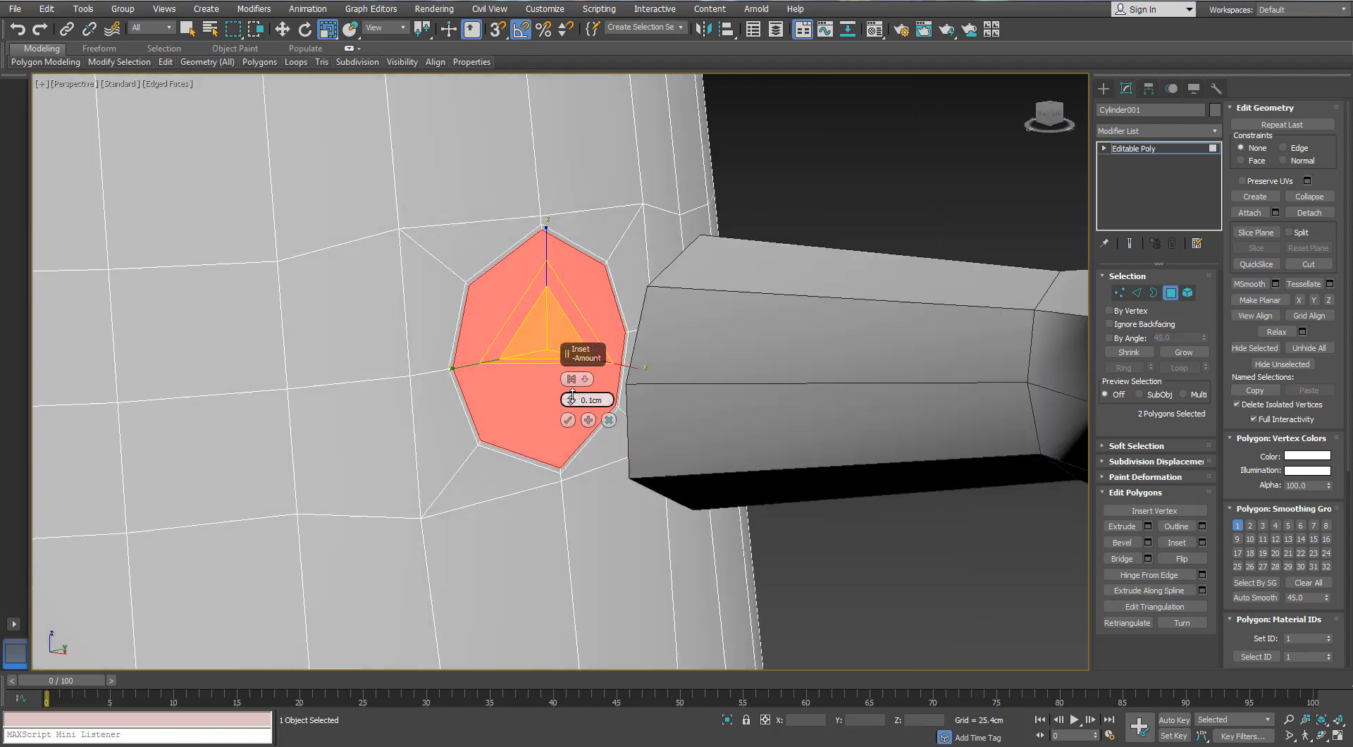
pyautogui.click(567, 420)
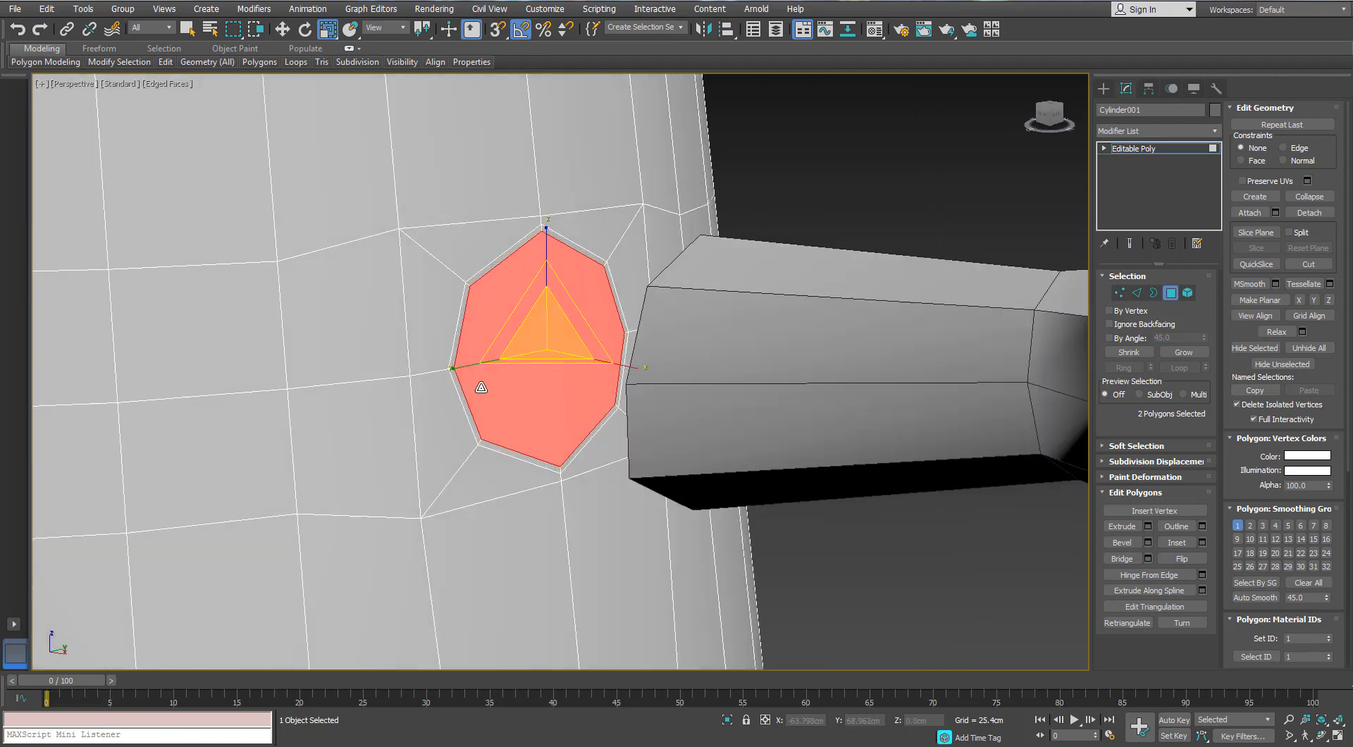
pyautogui.scroll(-3, 495, 382)
pyautogui.press('Delete')
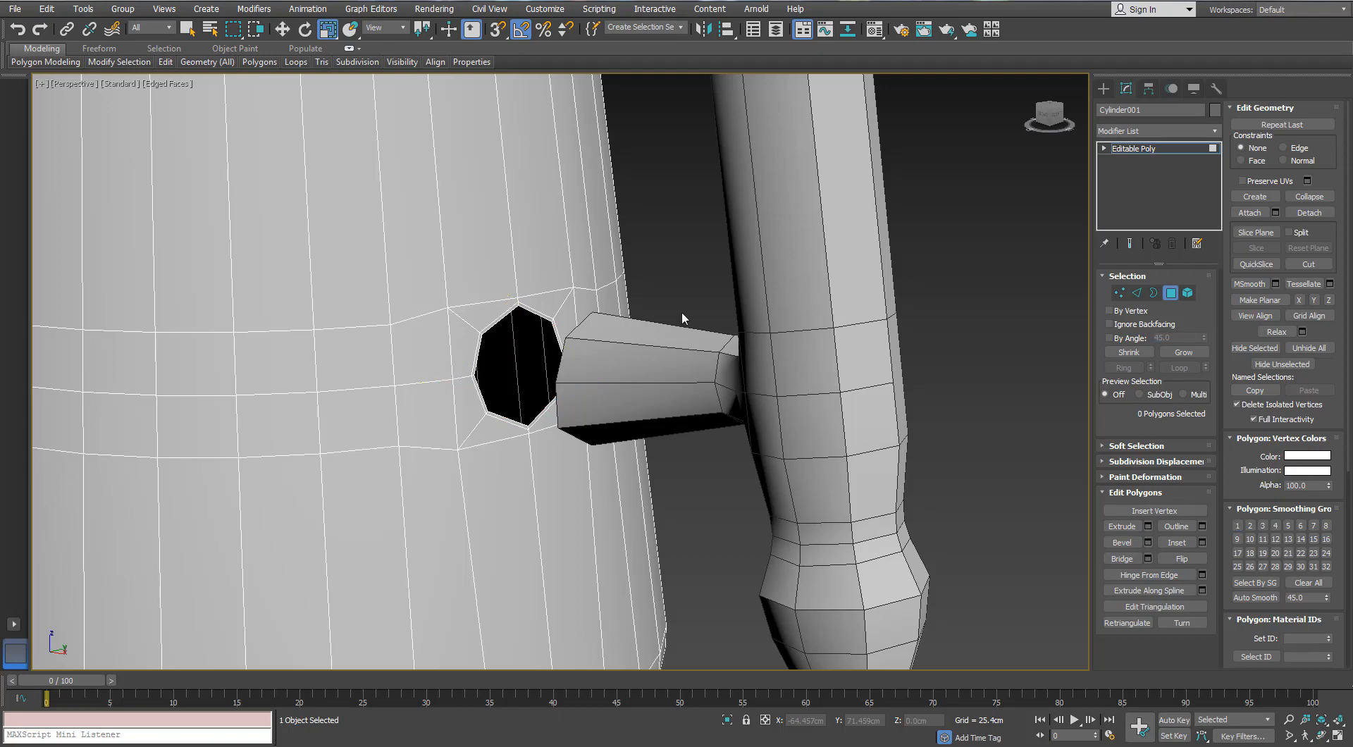
# Select the borders of both wall openings, convert them to polygons and extend the selection to the surrounding patches
pyautogui.press('3')
pyautogui.scroll(-5, 495, 382)
pyautogui.moveTo(413, 367); pyautogui.dragTo(421, 469, button='middle')
pyautogui.scroll(3, 498, 260)
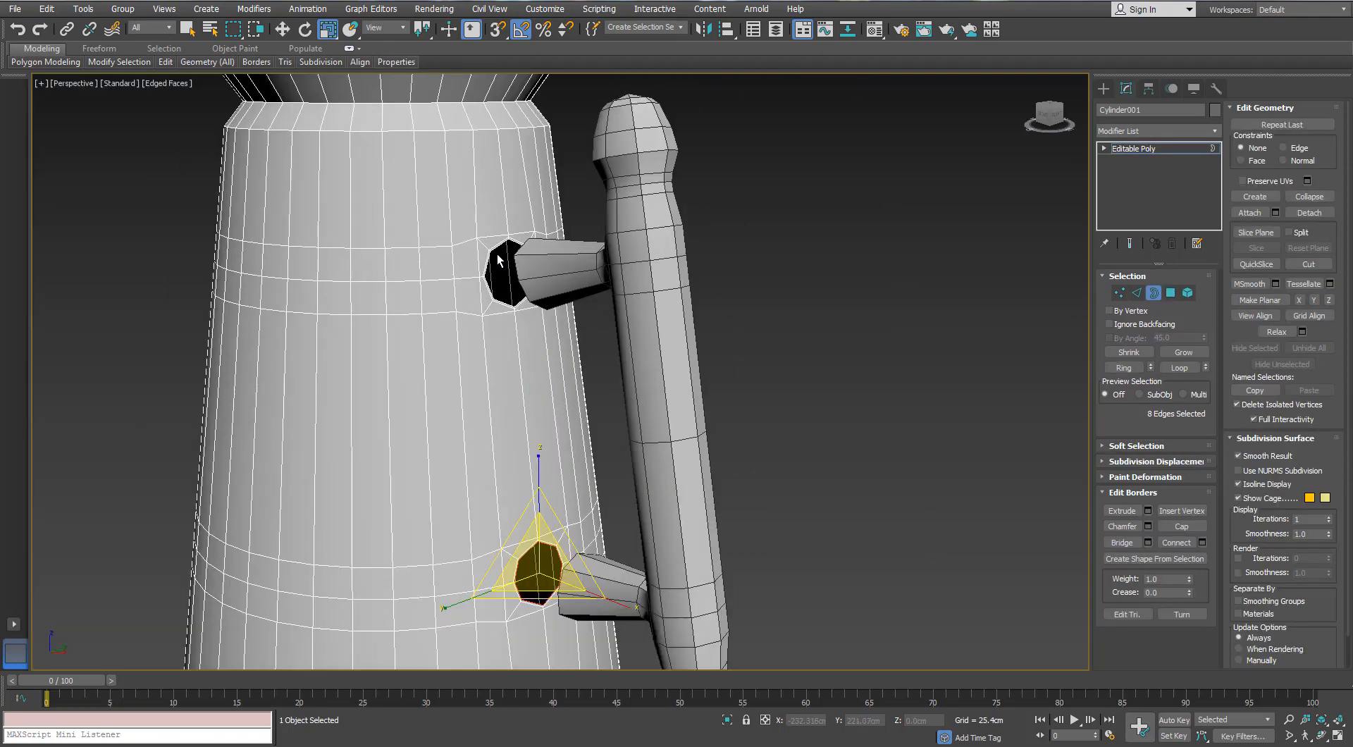
pyautogui.keyDown('ctrl'); pyautogui.click(1171, 293); pyautogui.keyUp('ctrl')
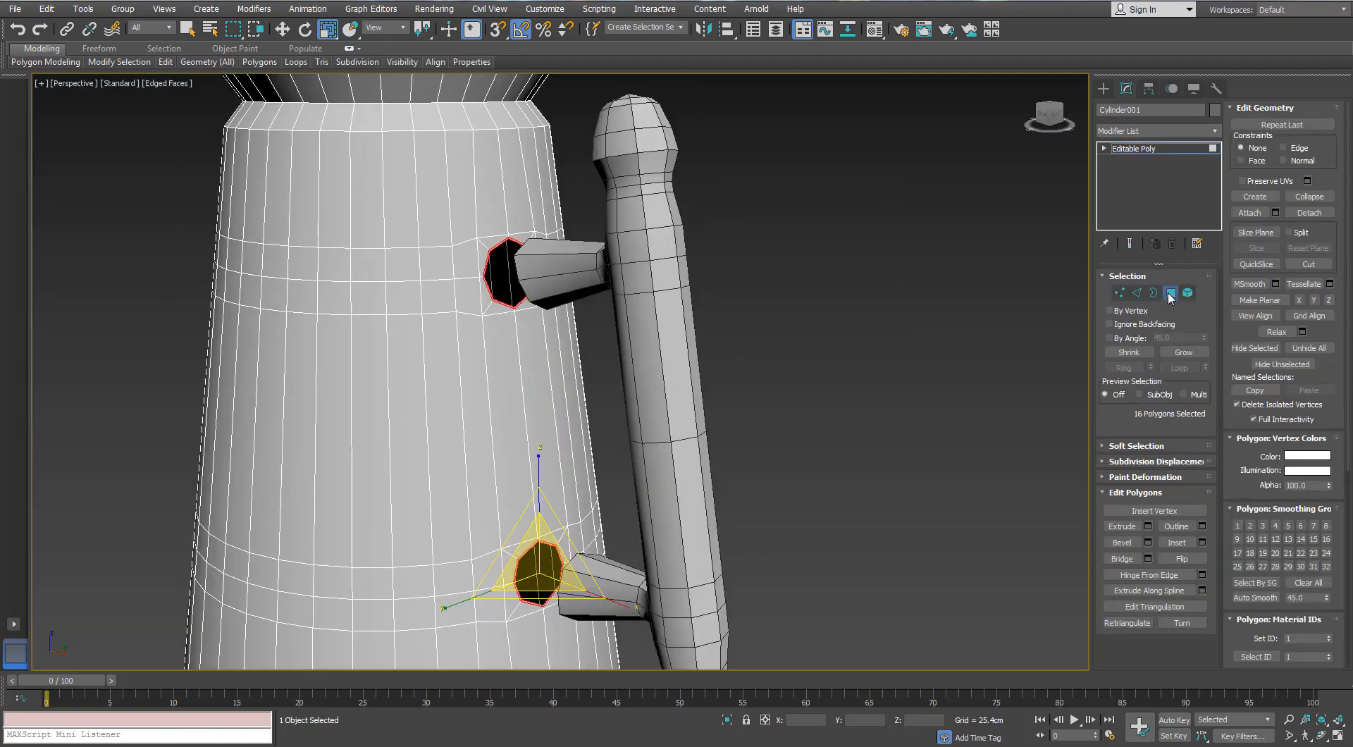
pyautogui.scroll(5, 507, 231)
pyautogui.scroll(-8, 506, 230)
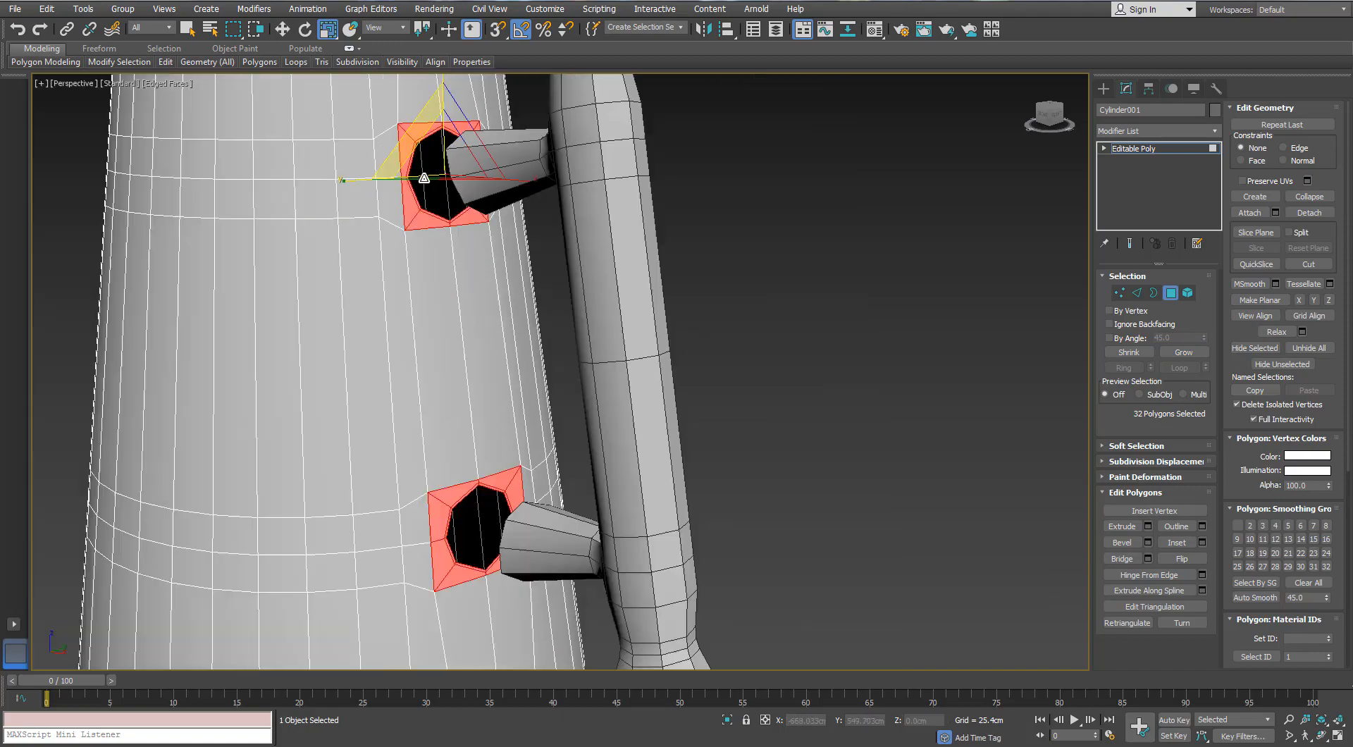
pyautogui.keyDown('alt'); pyautogui.moveTo(507, 230); pyautogui.dragTo(544, 444, button='middle'); pyautogui.keyUp('alt')
pyautogui.scroll(3, 471, 314)
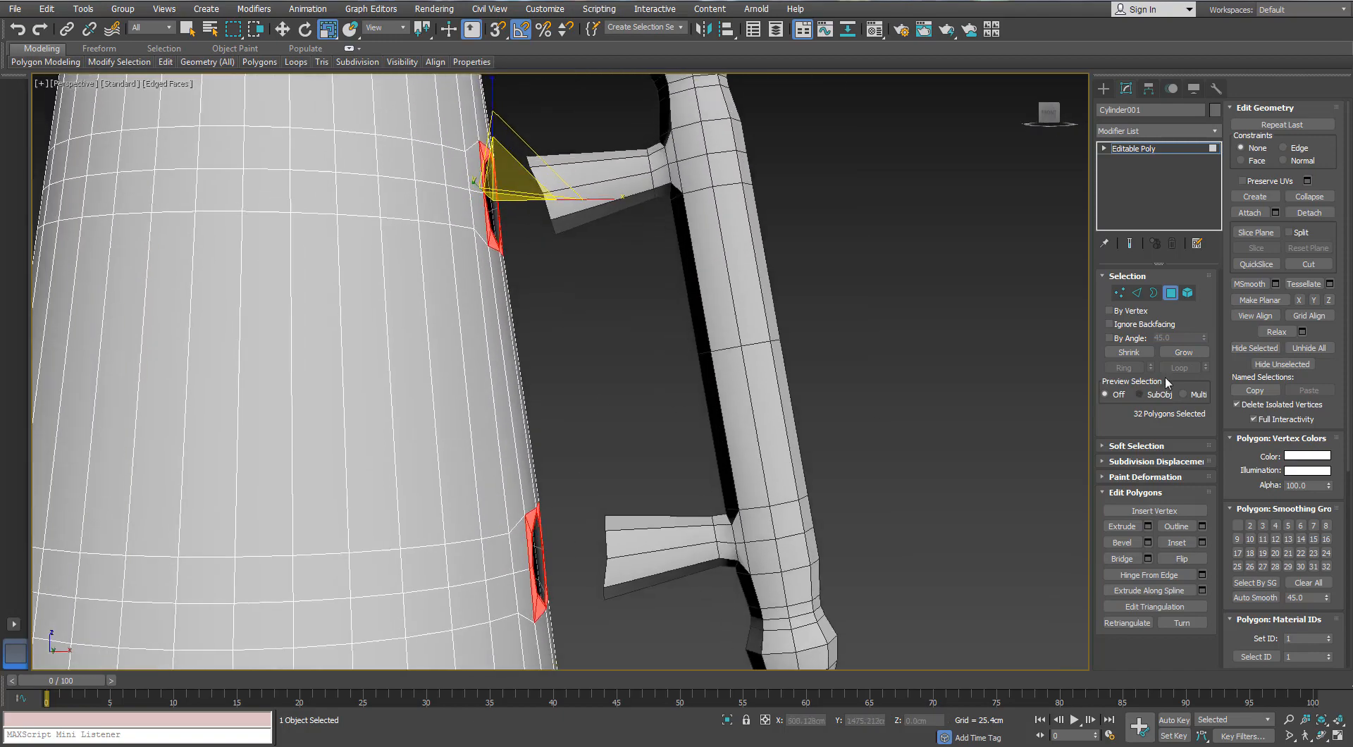
# Move the side handle slightly toward the vessel along X and attach the vessel body to it
pyautogui.click(1172, 293)
pyautogui.click(753, 298)
pyautogui.press('w')
pyautogui.moveTo(747, 353); pyautogui.dragTo(717, 353)
pyautogui.moveTo(620, 274); pyautogui.dragTo(647, 260, button='middle')
pyautogui.click(1153, 292)
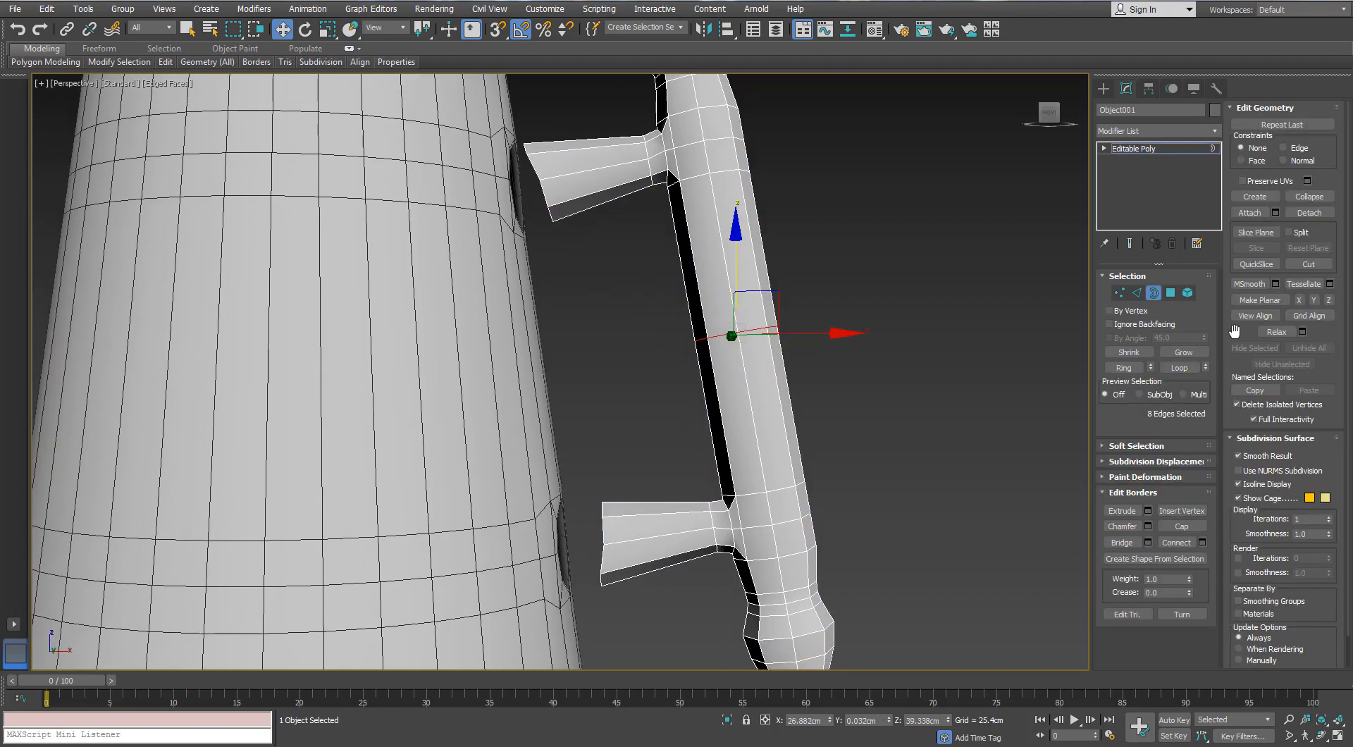
pyautogui.click(483, 373)
pyautogui.click(1142, 290)
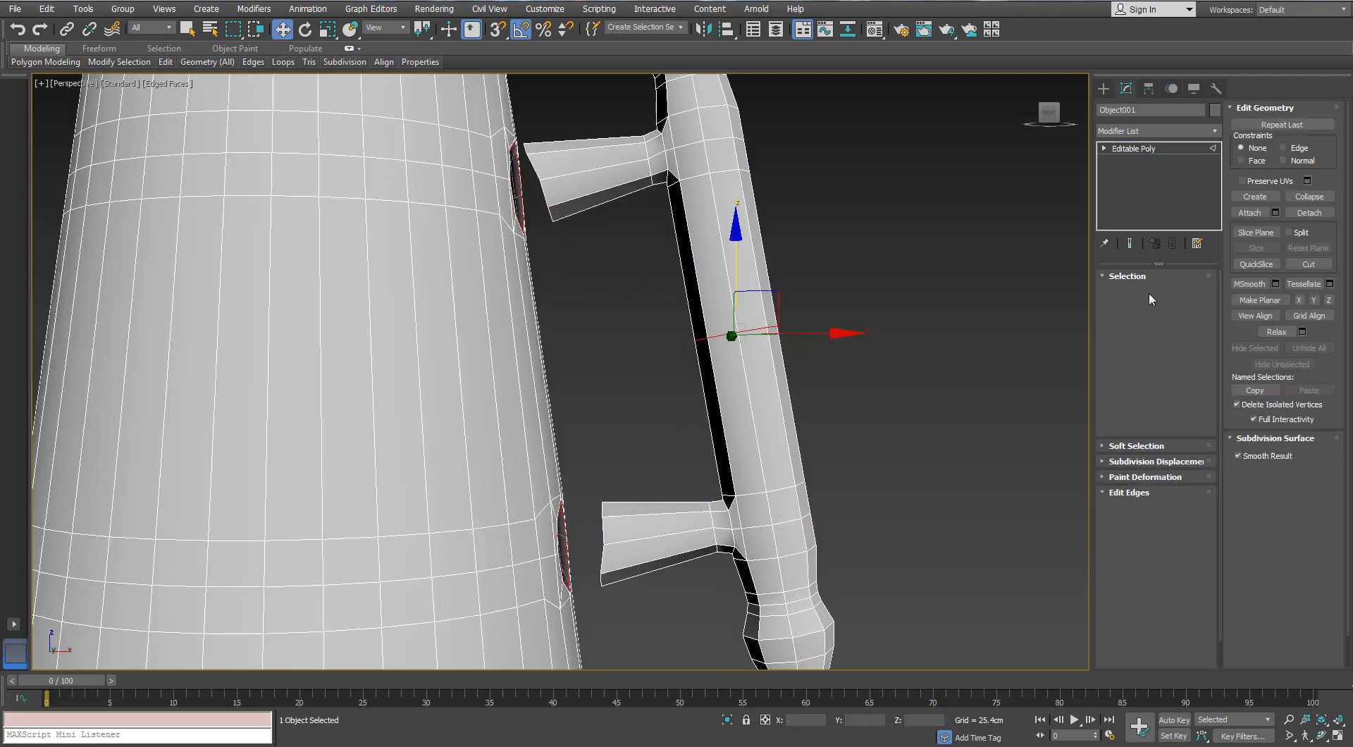
# Select the upper leg's end border and scale it along X to reduce its slant toward the vessel wall
pyautogui.click(1149, 292)
pyautogui.click(542, 186)
pyautogui.keyDown('alt'); pyautogui.moveTo(536, 151); pyautogui.dragTo(536, 167, button='middle'); pyautogui.keyUp('alt')
pyautogui.scroll(3, 536, 166)
pyautogui.press('e')
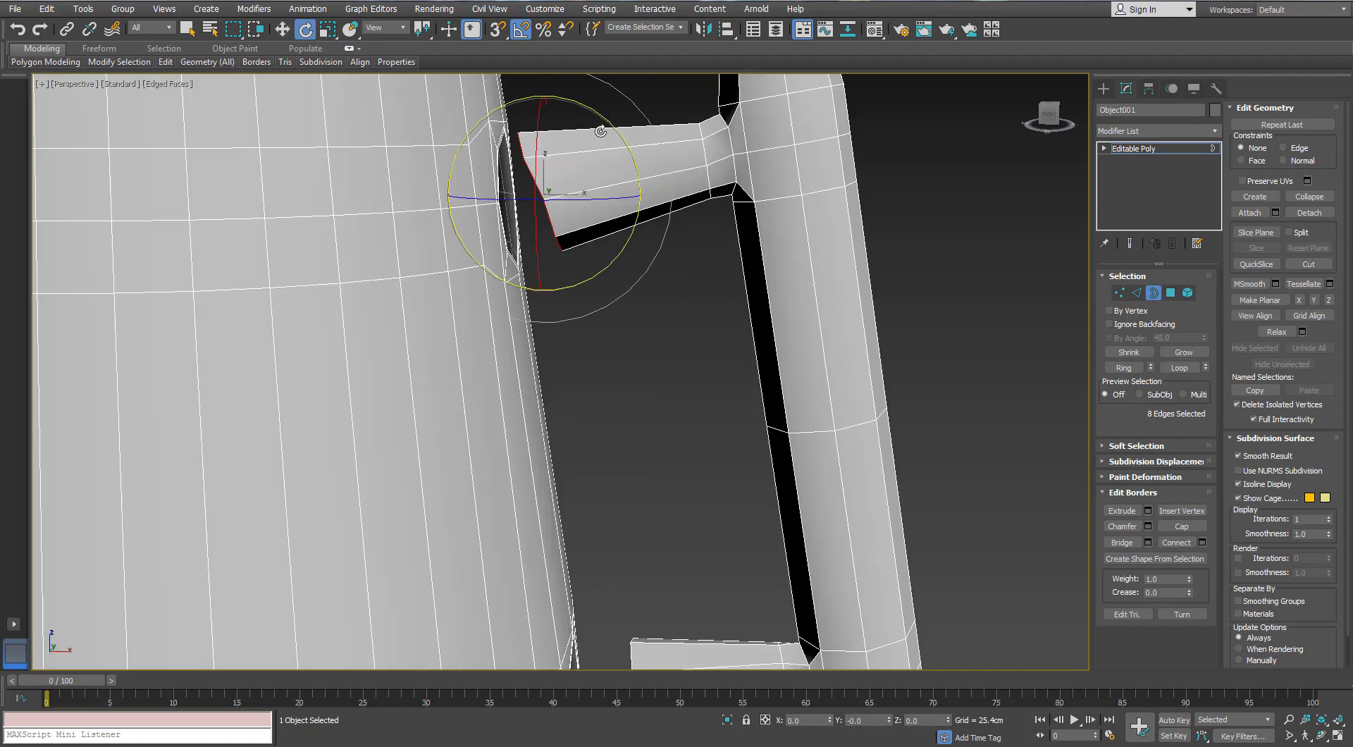
pyautogui.press('r')
pyautogui.moveTo(574, 148); pyautogui.dragTo(563, 166)
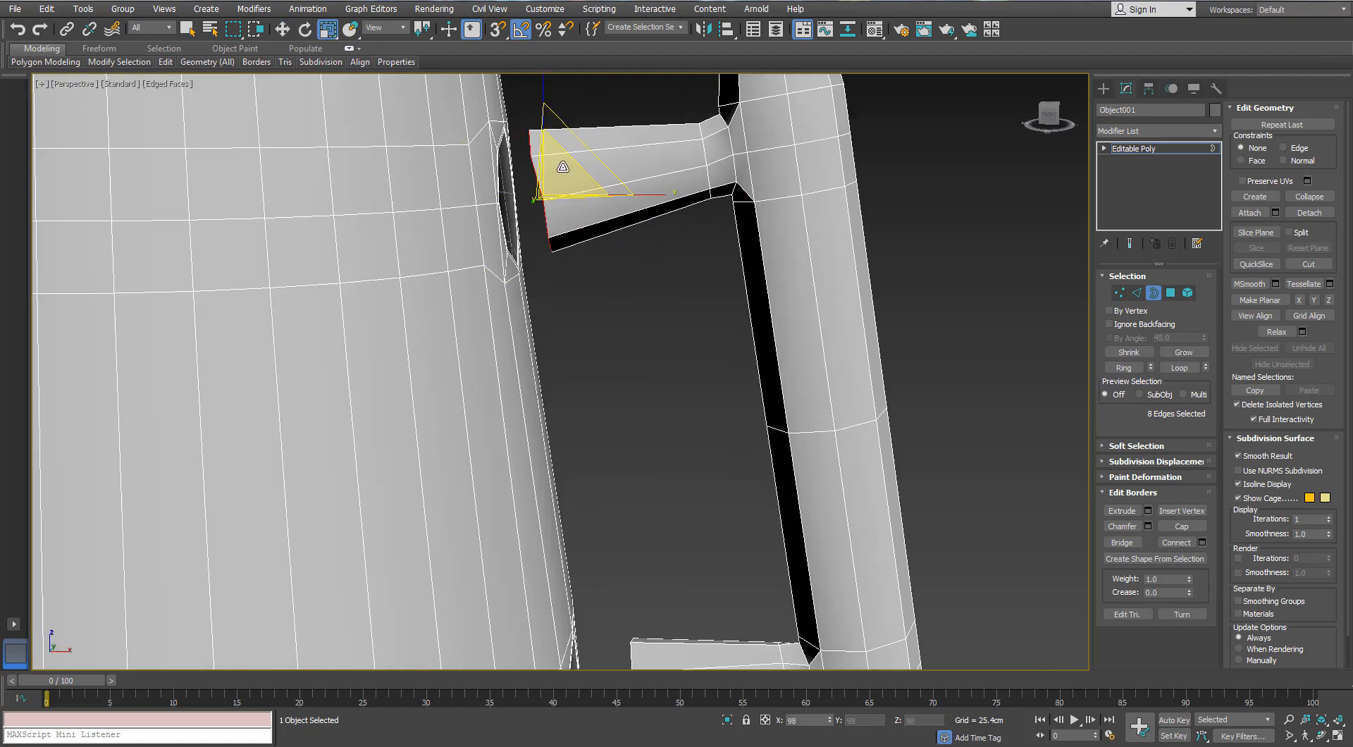
pyautogui.scroll(-5, 561, 169)
# Bridge the lower leg's end border to the lower opening in the vessel wall
pyautogui.click(619, 433)
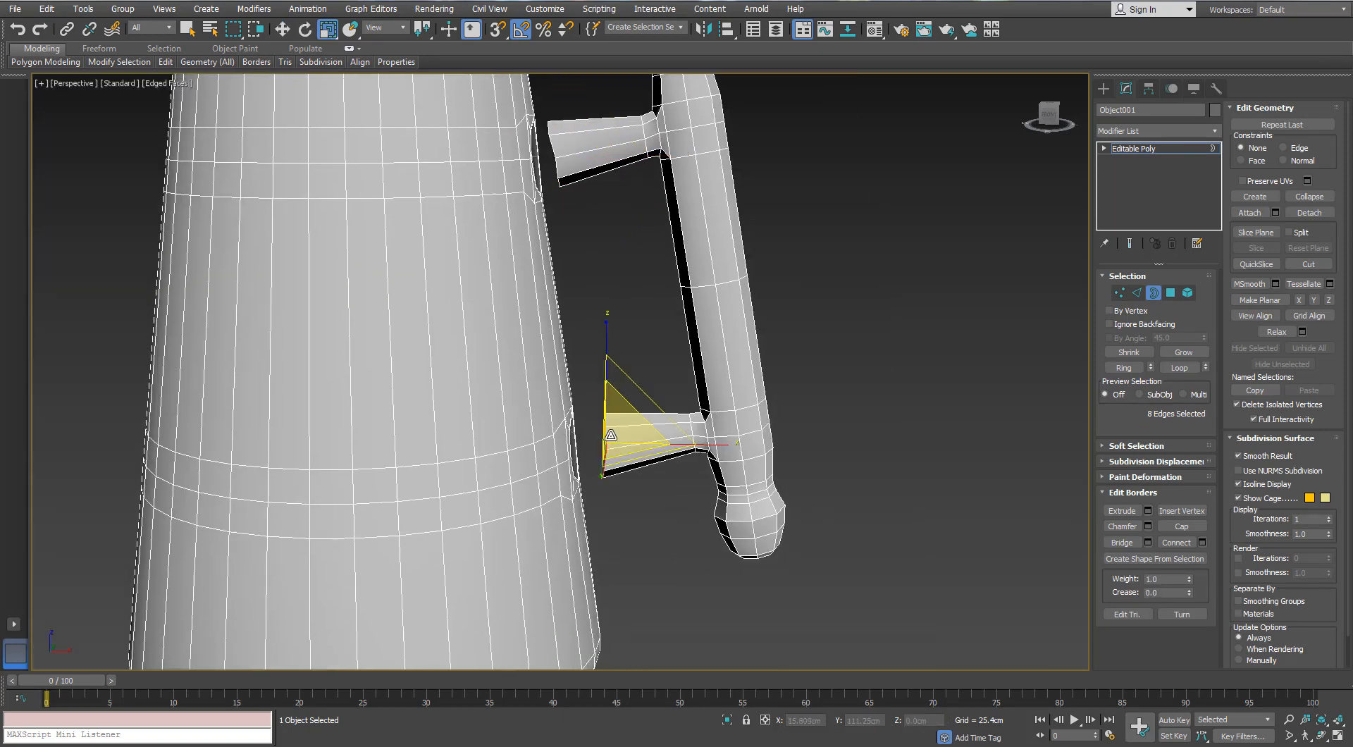
pyautogui.press('e')
pyautogui.scroll(4, 579, 441)
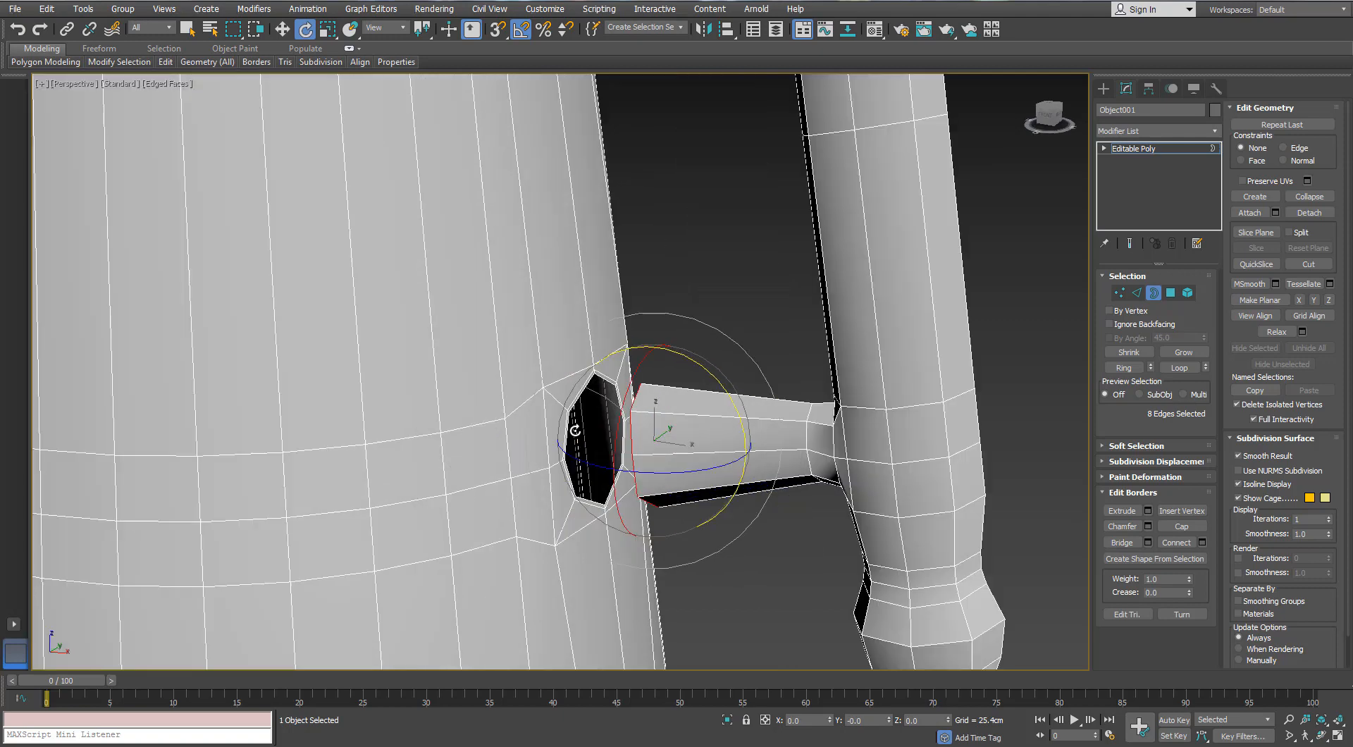
pyautogui.press('w')
pyautogui.keyDown('ctrl'); pyautogui.click(569, 427); pyautogui.keyUp('ctrl')
pyautogui.click(1111, 544)
# Bridge the upper leg's end border to the upper opening in the vessel wall
pyautogui.scroll(-3, 634, 310)
pyautogui.moveTo(579, 179); pyautogui.dragTo(647, 458, button='middle')
pyautogui.scroll(4, 634, 308)
pyautogui.click(635, 306)
pyautogui.keyDown('ctrl'); pyautogui.click(666, 313); pyautogui.keyUp('ctrl')
pyautogui.click(1122, 543)
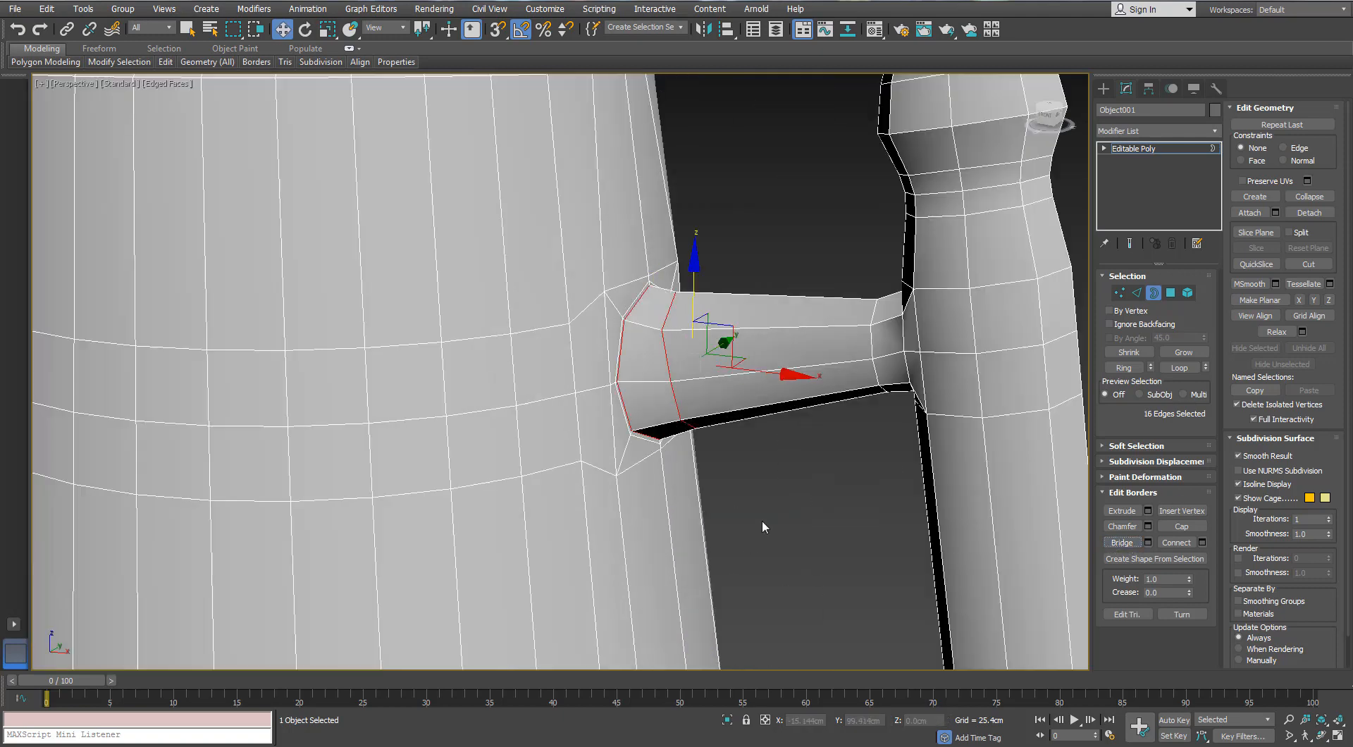
pyautogui.scroll(-6, 775, 487)
pyautogui.click(764, 366)
pyautogui.scroll(2, 761, 360)
pyautogui.scroll(-2, 759, 353)
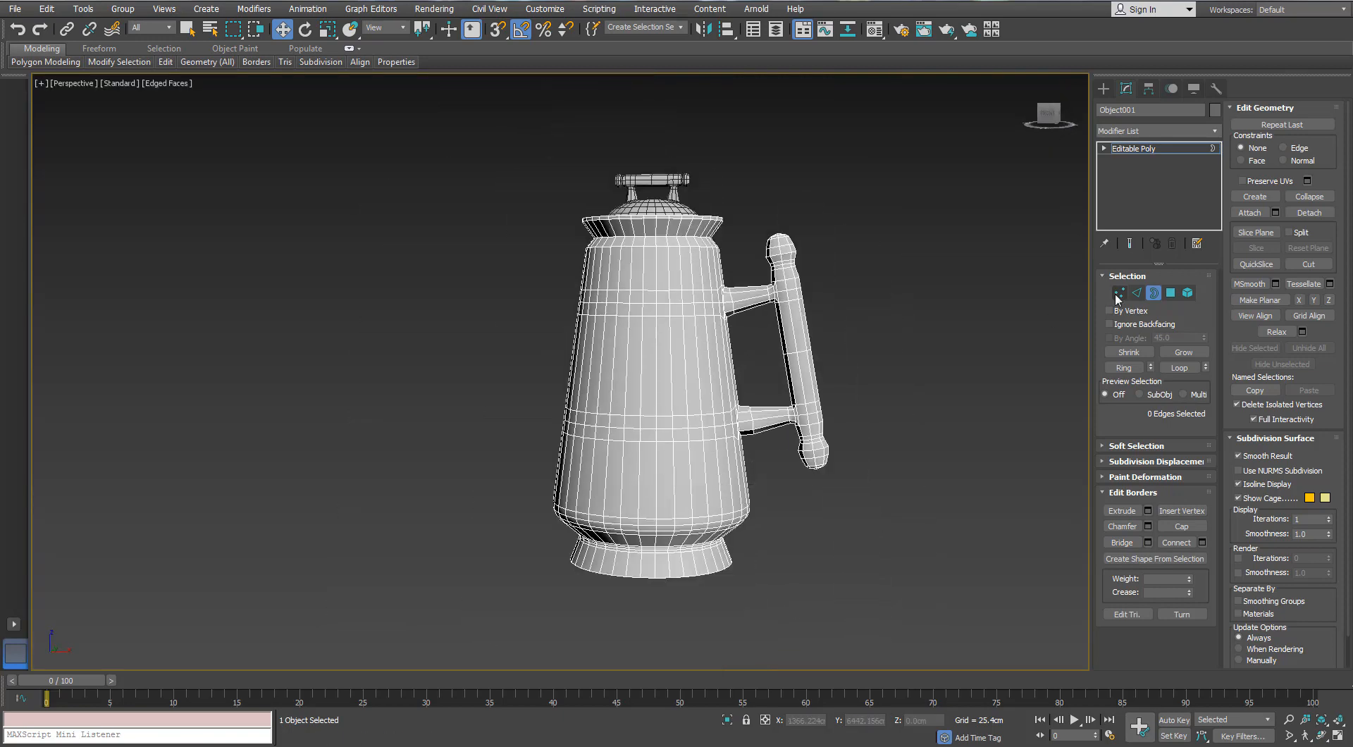
# Select all vertices of the side handle's upright bar and move them slightly toward the vessel along X
pyautogui.press('1')
pyautogui.moveTo(791, 300); pyautogui.dragTo(760, 303)
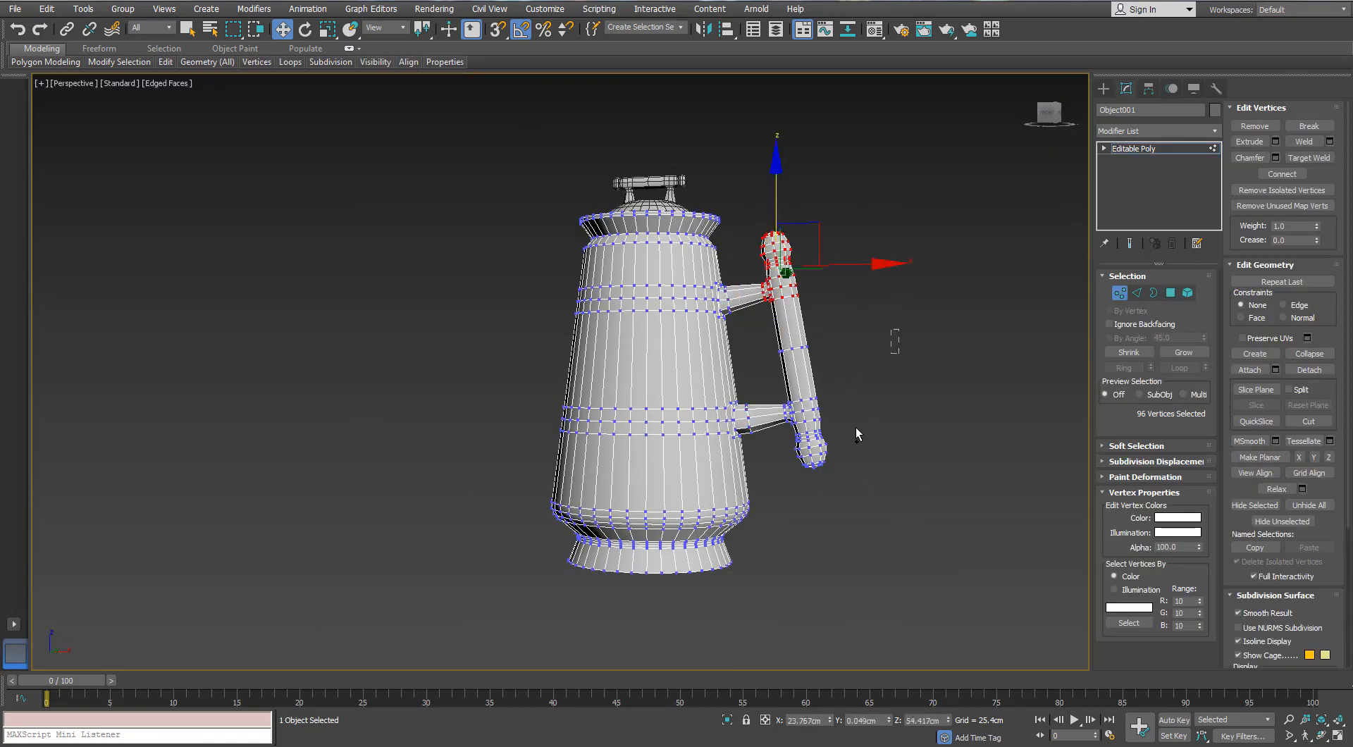
pyautogui.keyDown('ctrl'); pyautogui.moveTo(775, 492); pyautogui.dragTo(775, 491); pyautogui.keyUp('ctrl')
pyautogui.scroll(3, 796, 395)
pyautogui.moveTo(831, 439); pyautogui.dragTo(856, 462, button='middle')
pyautogui.moveTo(909, 378); pyautogui.dragTo(894, 377)
pyautogui.scroll(5, 835, 380)
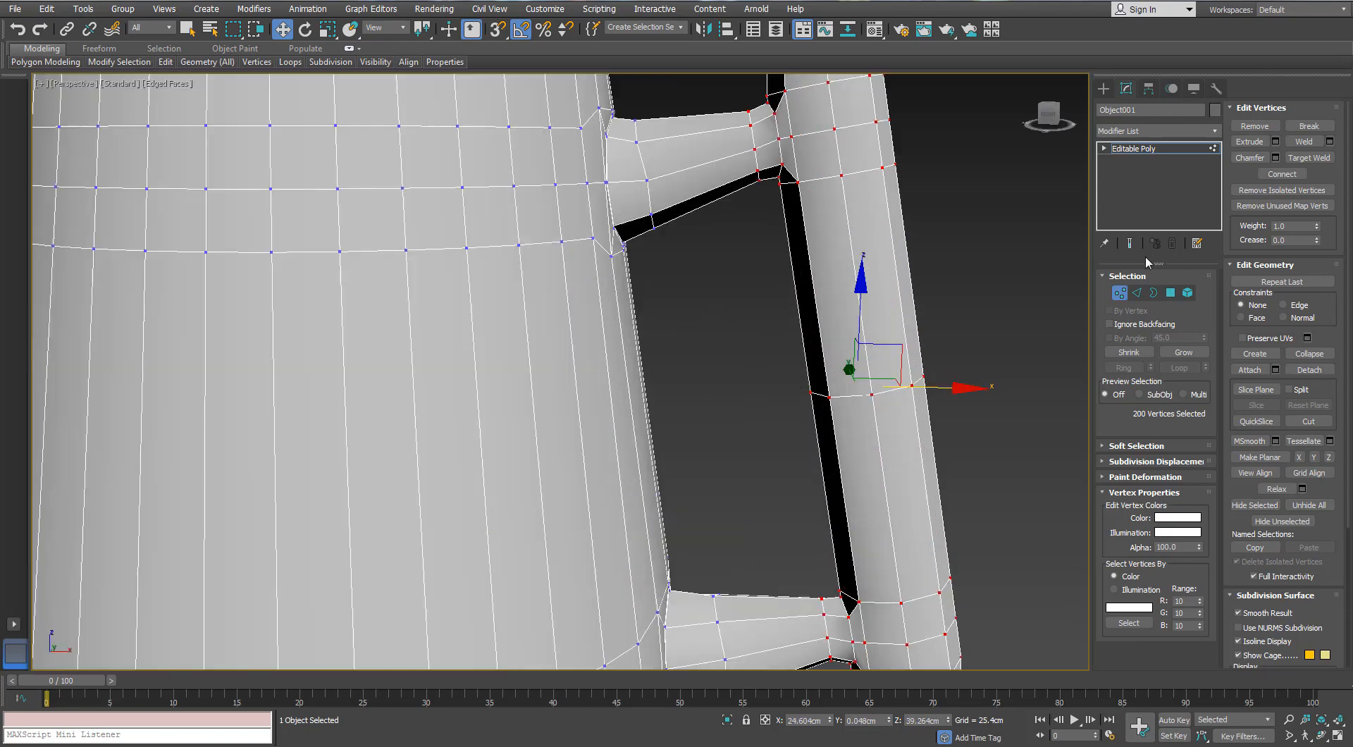
# Remove the edge loops at the former open ends of both handle legs, including their vertices
pyautogui.press('2')
pyautogui.scroll(-3, 685, 400)
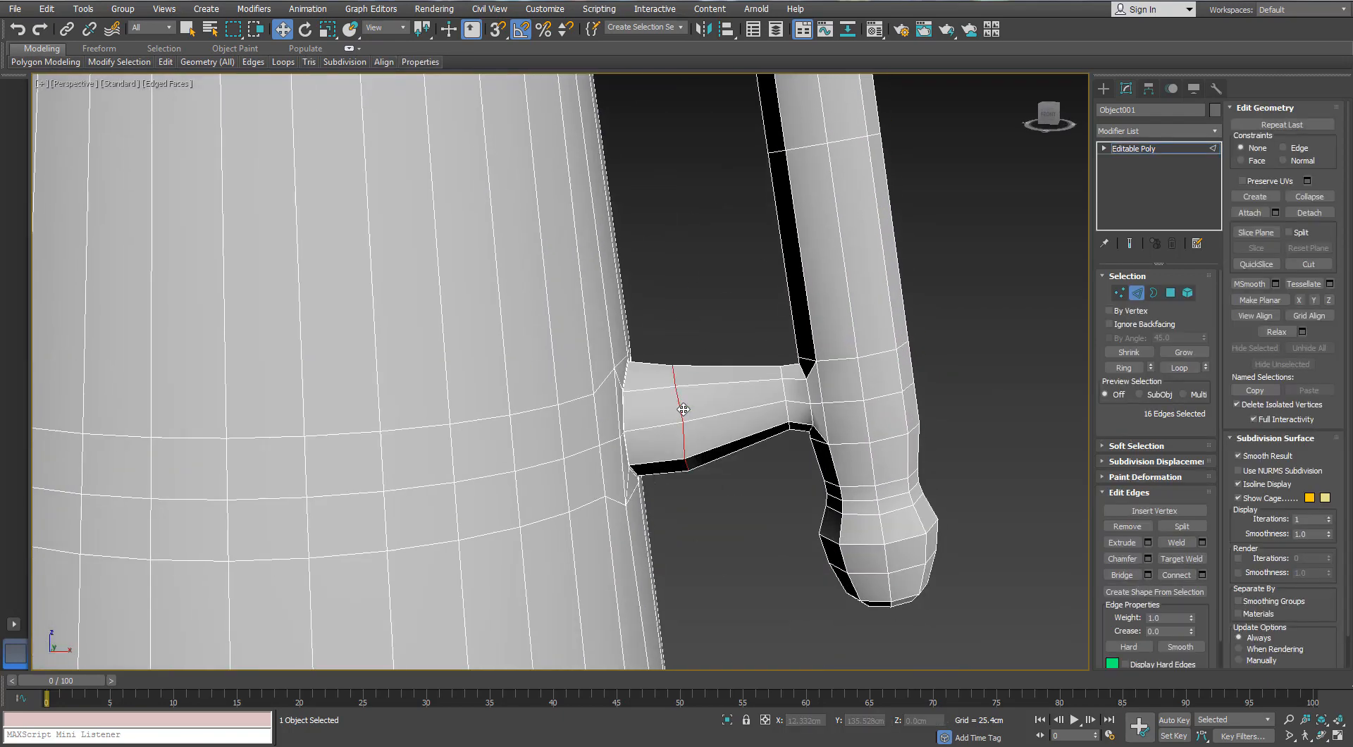
pyautogui.hotkey('ctrl', 'BackSpace')
pyautogui.scroll(-5, 673, 380)
pyautogui.moveTo(660, 310); pyautogui.dragTo(750, 341, button='middle')
pyautogui.scroll(-3, 683, 342)
pyautogui.click(1135, 294)
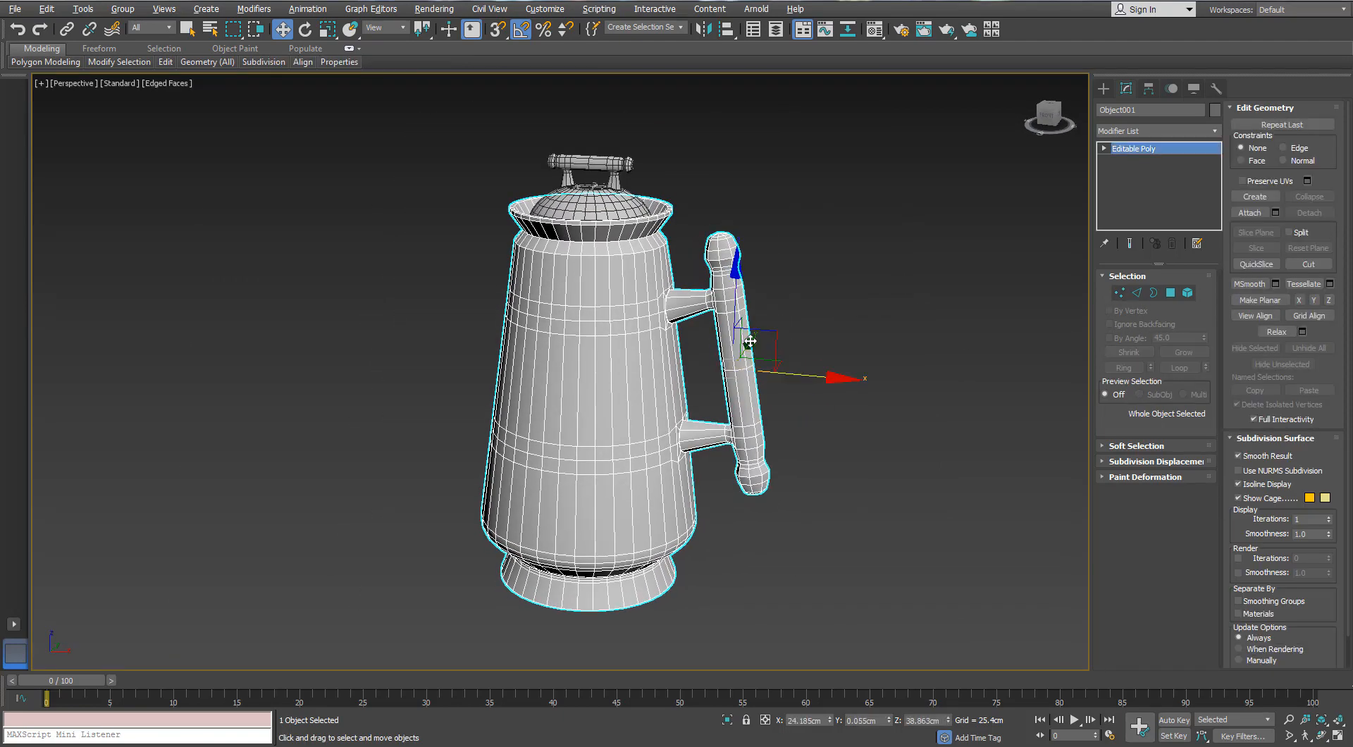
# Select the loops above and below the lower leg's centre loop, set the constraint to Edge and scale their vertices apart along Z
pyautogui.keyDown('alt'); pyautogui.moveTo(685, 384); pyautogui.dragTo(697, 361, button='middle'); pyautogui.keyUp('alt')
pyautogui.scroll(3, 580, 435)
pyautogui.click(1137, 292)
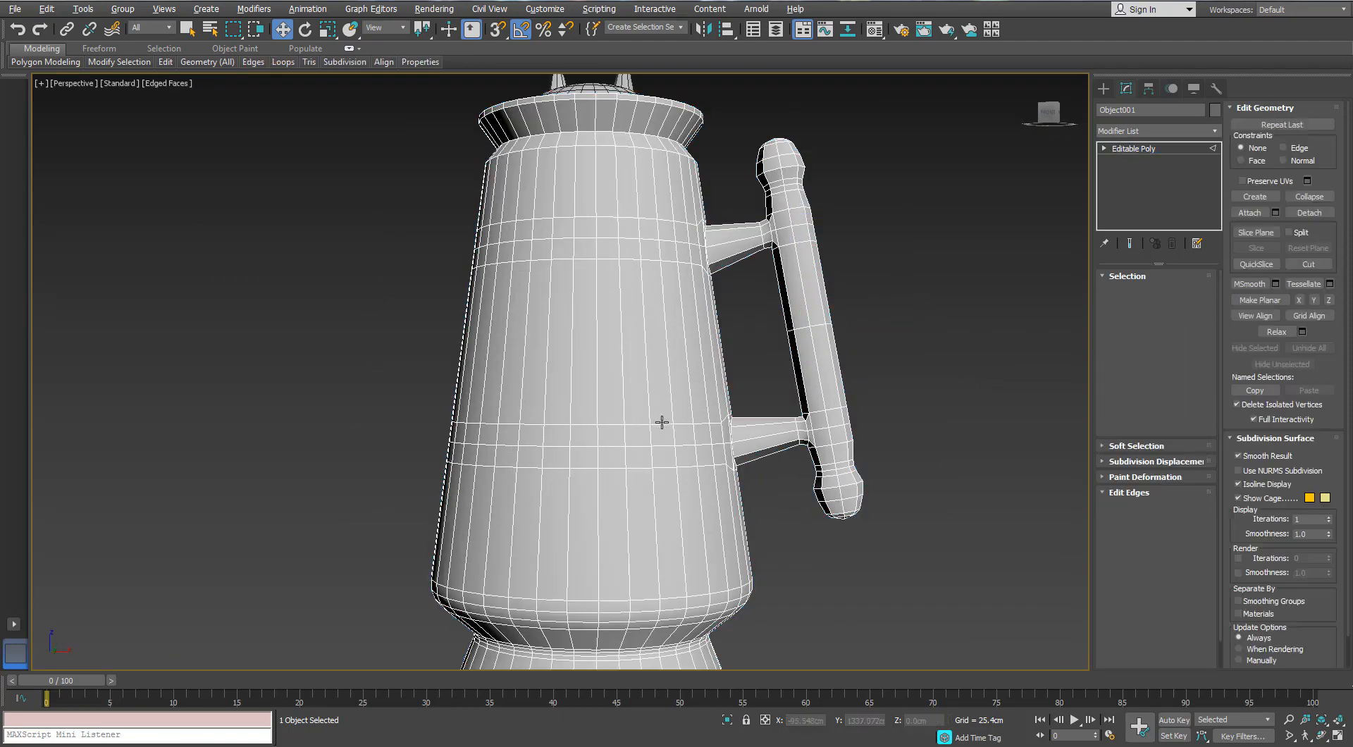
pyautogui.doubleClick(662, 422)
pyautogui.keyDown('ctrl'); pyautogui.doubleClick(649, 466); pyautogui.keyUp('ctrl')
pyautogui.keyDown('alt'); pyautogui.moveTo(653, 448); pyautogui.dragTo(589, 455, button='middle'); pyautogui.keyUp('alt')
pyautogui.press('r')
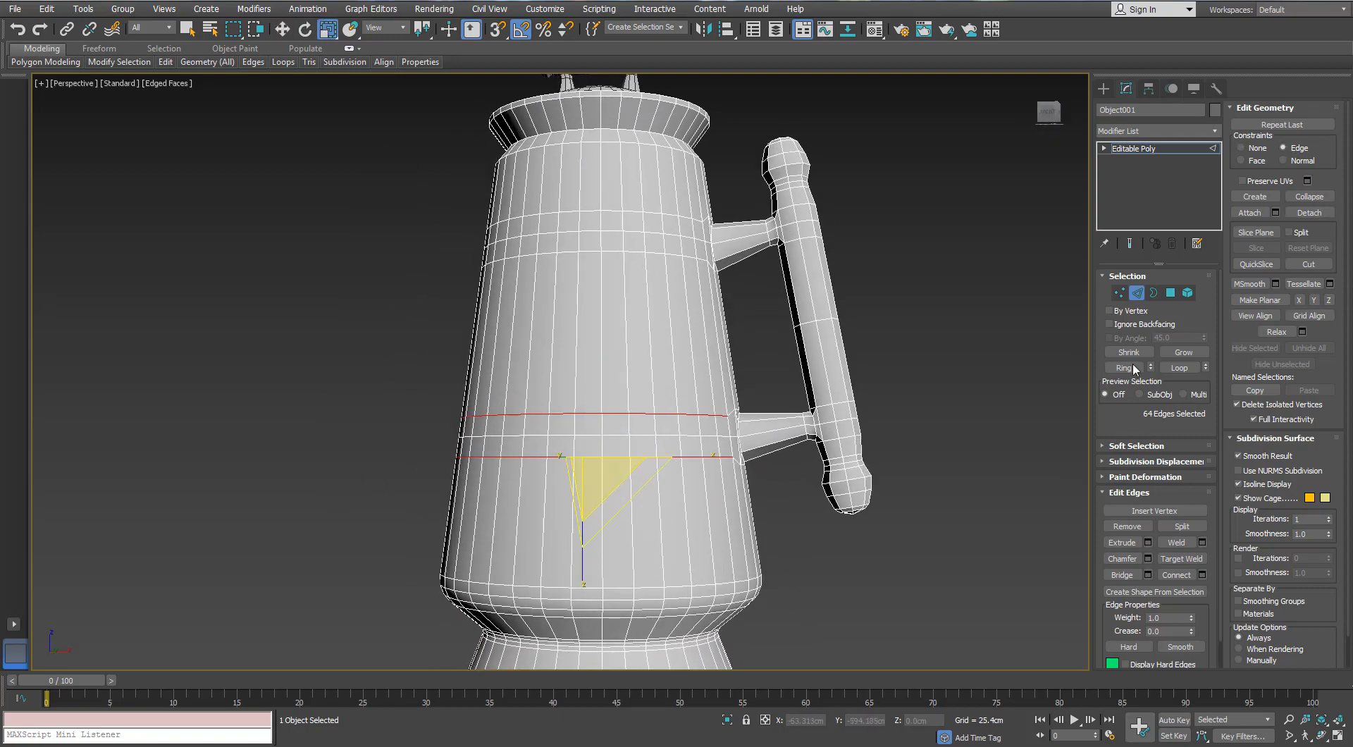
pyautogui.press('1')
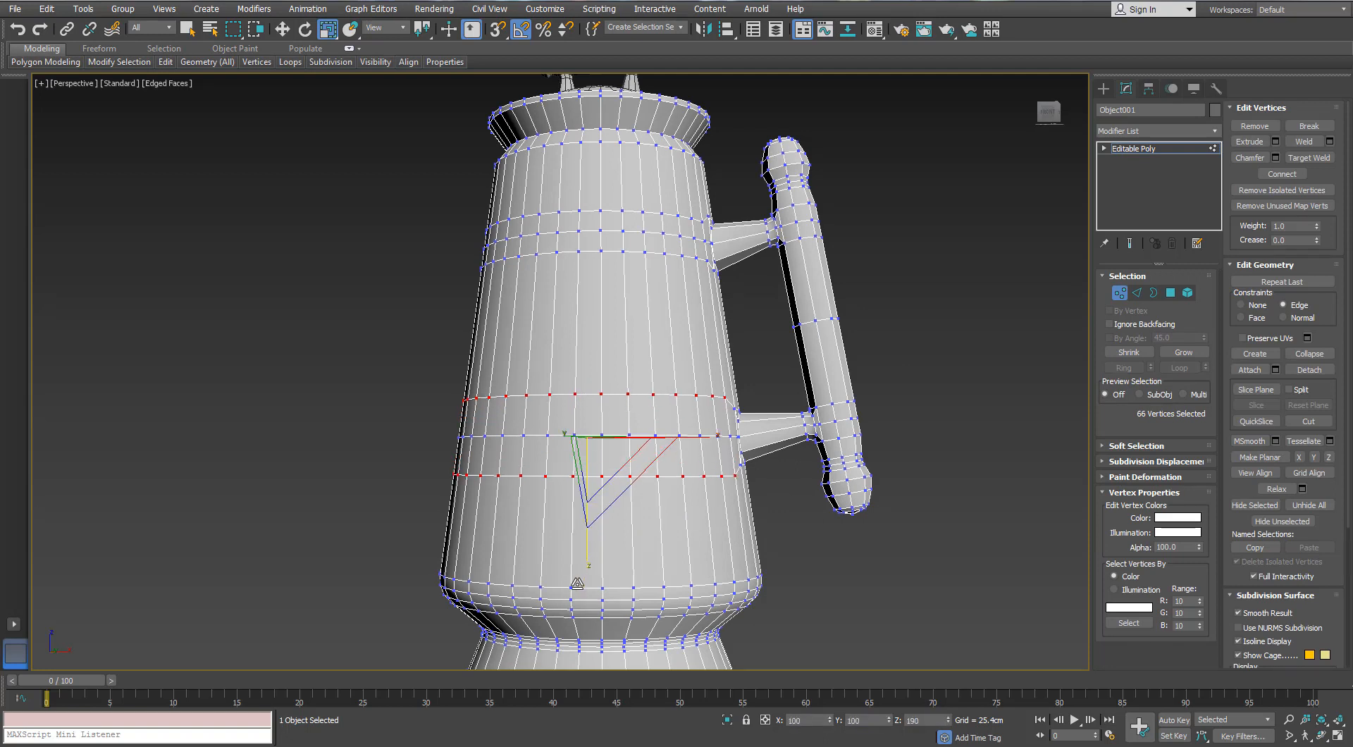
pyautogui.moveTo(577, 583); pyautogui.dragTo(554, 657)
pyautogui.moveTo(486, 412)
pyautogui.keyDown('alt'); pyautogui.mouseDown(button='middle')
pyautogui.moveTo(541, 454)
pyautogui.moveTo(543, 423)
pyautogui.moveTo(497, 416)
pyautogui.mouseUp(button='middle'); pyautogui.keyUp('alt')
pyautogui.scroll(-3, 541, 454)
pyautogui.click(746, 528)
pyautogui.keyDown('alt'); pyautogui.moveTo(747, 527); pyautogui.dragTo(725, 447, button='middle'); pyautogui.keyUp('alt')
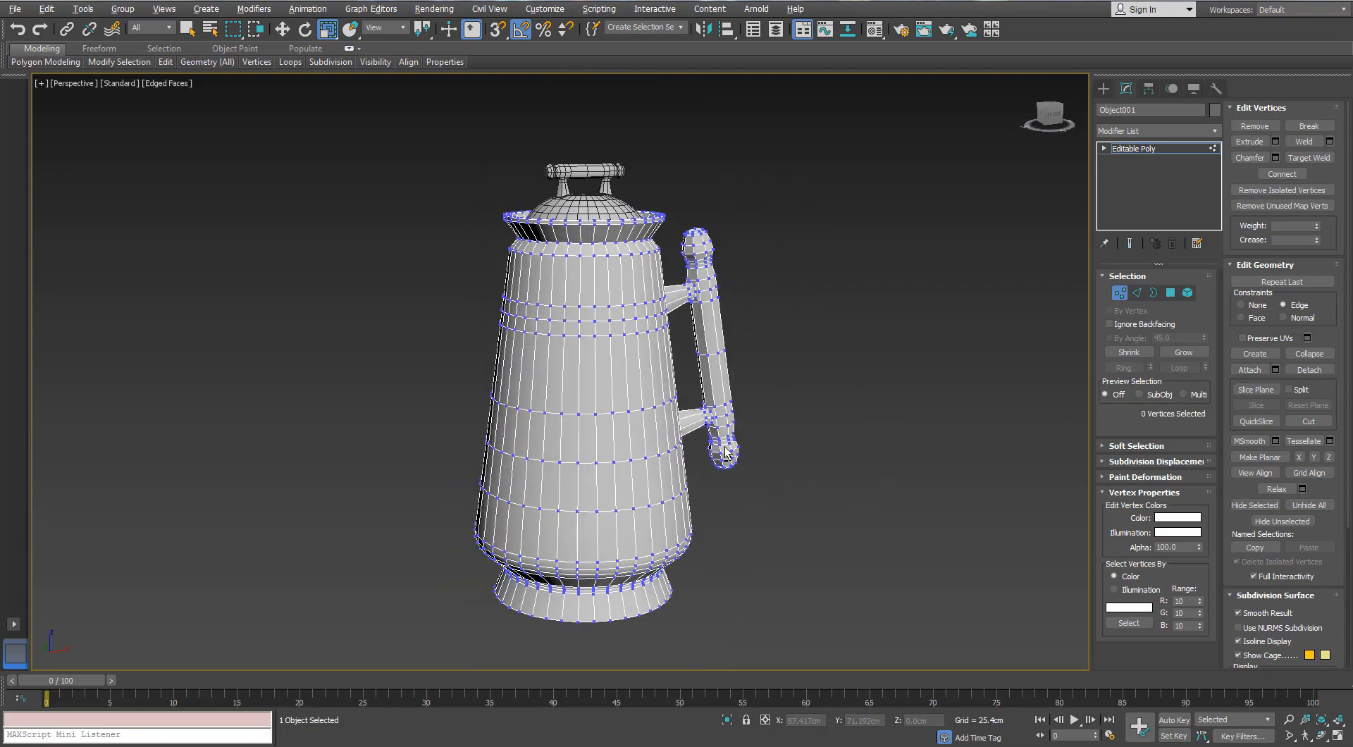
pyautogui.scroll(5, 628, 371)
pyautogui.scroll(-5, 636, 373)
# Delete a block of polygons six wide and two high on the vessel's lower wall opposite the side handle
pyautogui.press('2')
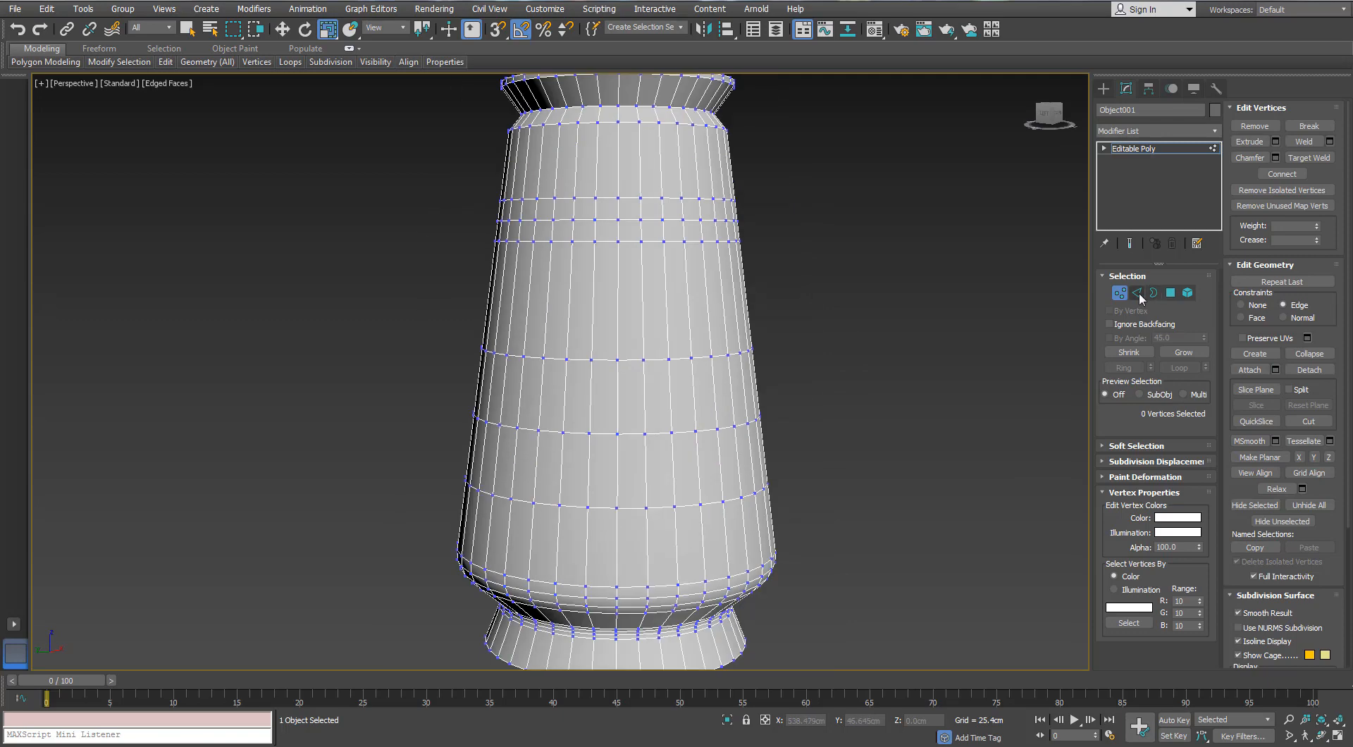
pyautogui.scroll(-3, 720, 371)
pyautogui.keyDown('alt'); pyautogui.moveTo(719, 371); pyautogui.dragTo(759, 375, button='middle'); pyautogui.keyUp('alt')
pyautogui.press('4')
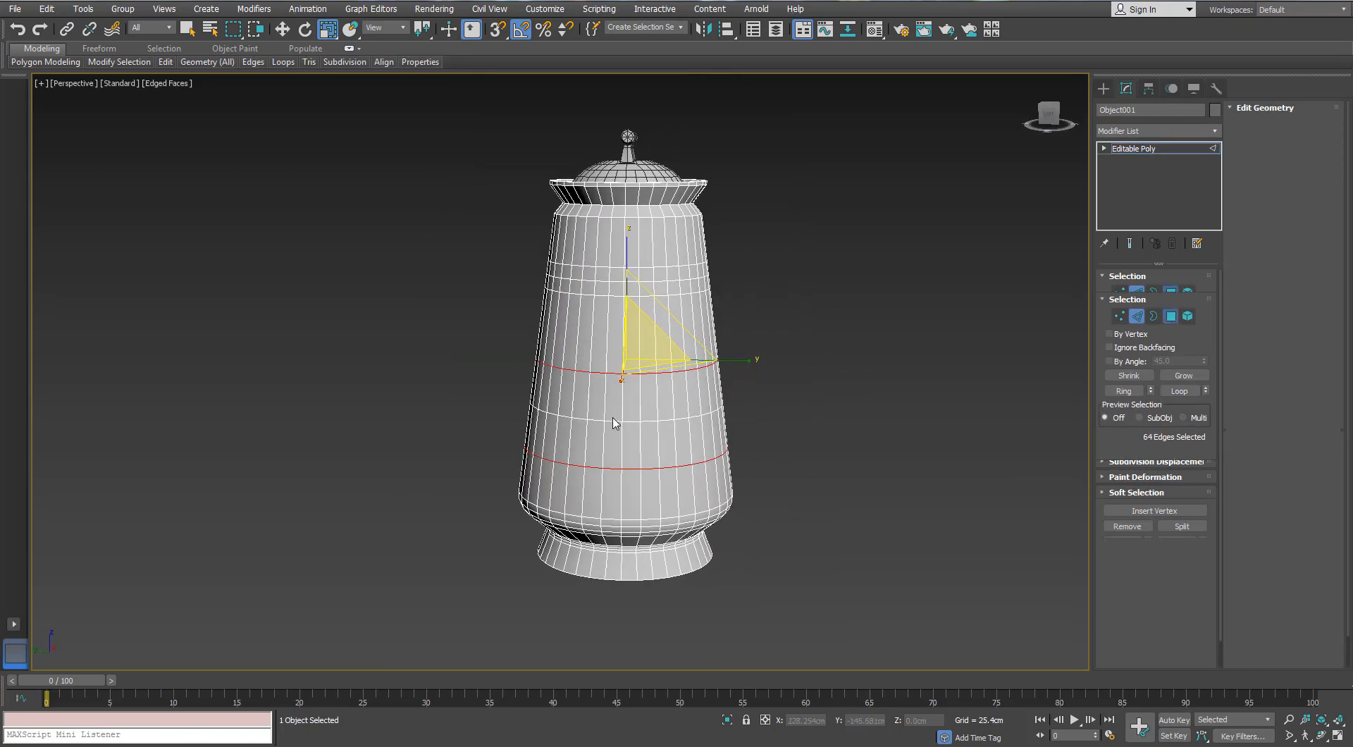
pyautogui.click(601, 396)
pyautogui.keyDown('alt'); pyautogui.moveTo(662, 429); pyautogui.dragTo(631, 311, button='middle'); pyautogui.keyUp('alt')
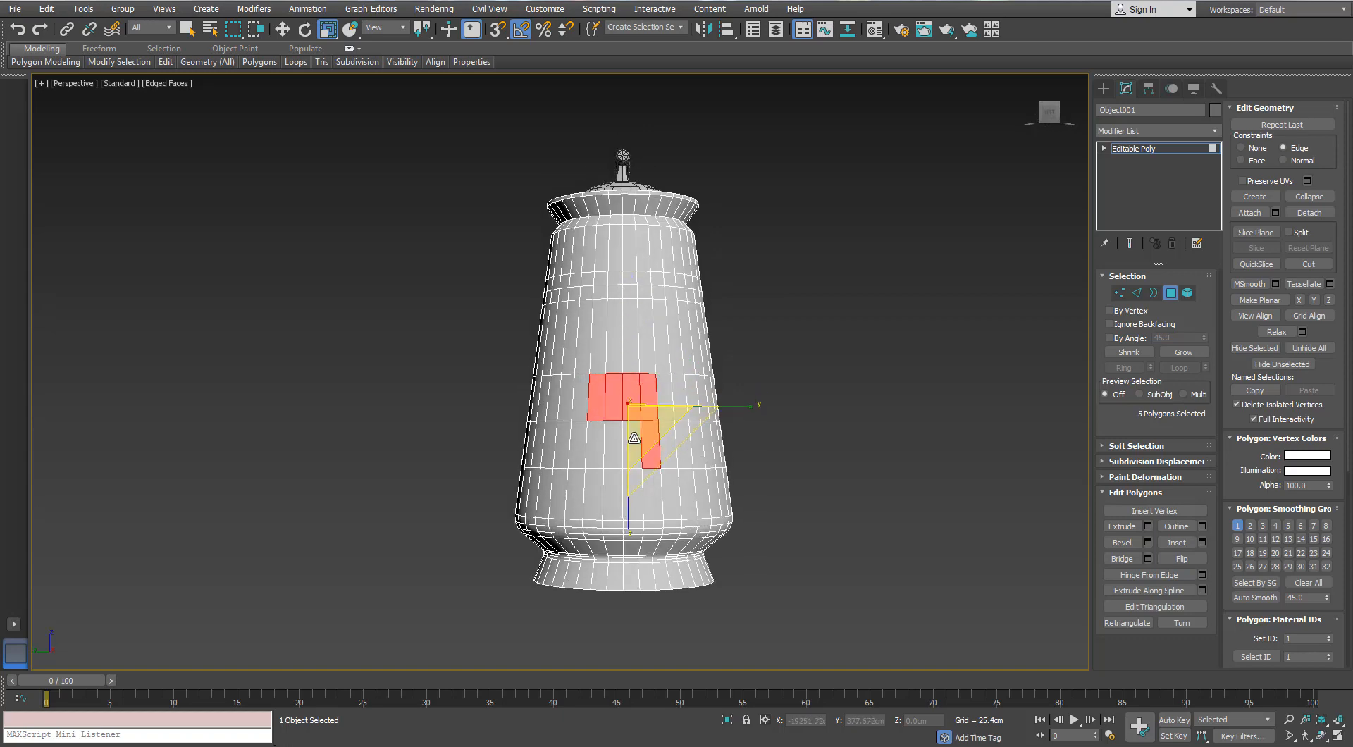
pyautogui.keyDown('ctrl'); pyautogui.click(598, 437); pyautogui.keyUp('ctrl')
pyautogui.keyDown('alt'); pyautogui.moveTo(598, 438); pyautogui.dragTo(593, 349, button='middle'); pyautogui.keyUp('alt')
pyautogui.keyDown('ctrl'); pyautogui.click(579, 396); pyautogui.keyUp('ctrl')
pyautogui.keyDown('ctrl'); pyautogui.click(577, 444); pyautogui.keyUp('ctrl')
pyautogui.keyDown('ctrl'); pyautogui.click(668, 444); pyautogui.keyUp('ctrl')
pyautogui.keyDown('ctrl'); pyautogui.click(662, 395); pyautogui.keyUp('ctrl')
pyautogui.scroll(3, 571, 412)
pyautogui.scroll(2, 588, 386)
pyautogui.scroll(2, 553, 350)
pyautogui.scroll(-2, 562, 326)
pyautogui.scroll(-2, 586, 328)
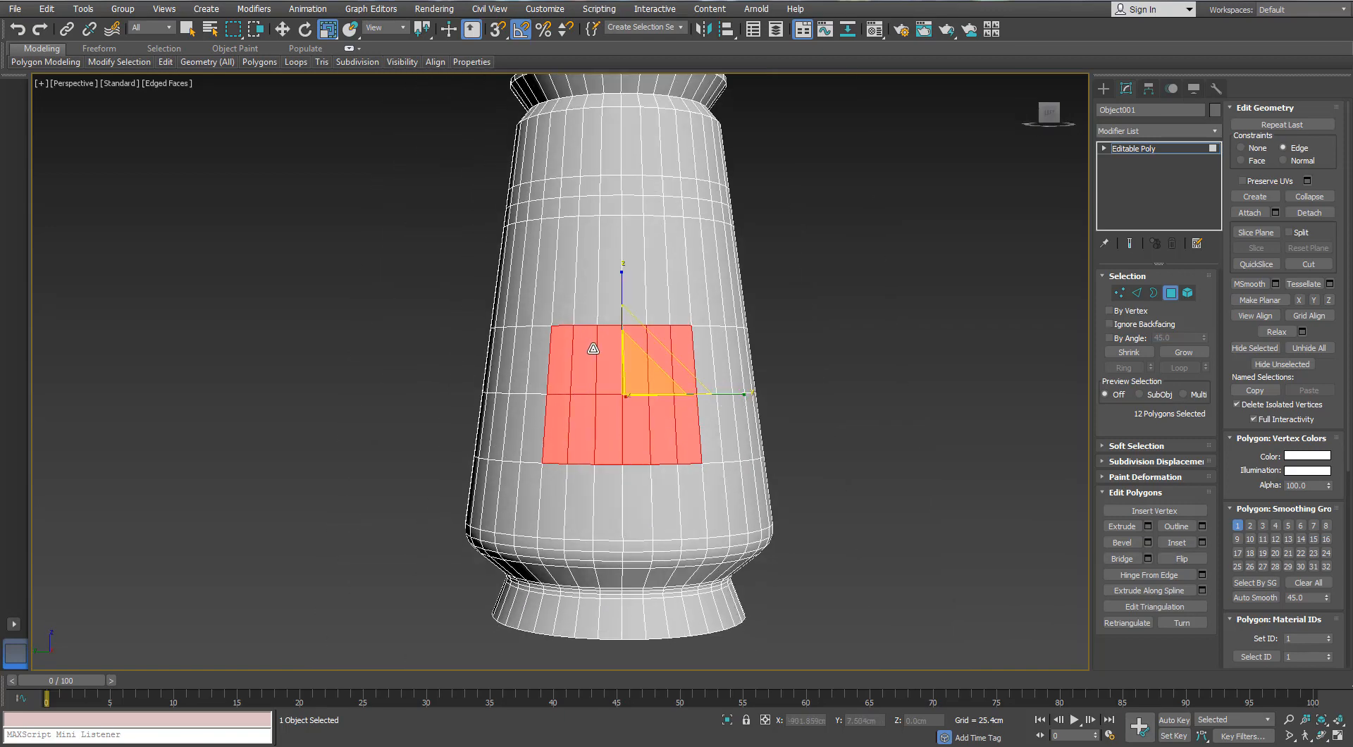
pyautogui.press('Delete')
pyautogui.scroll(2, 496, 350)
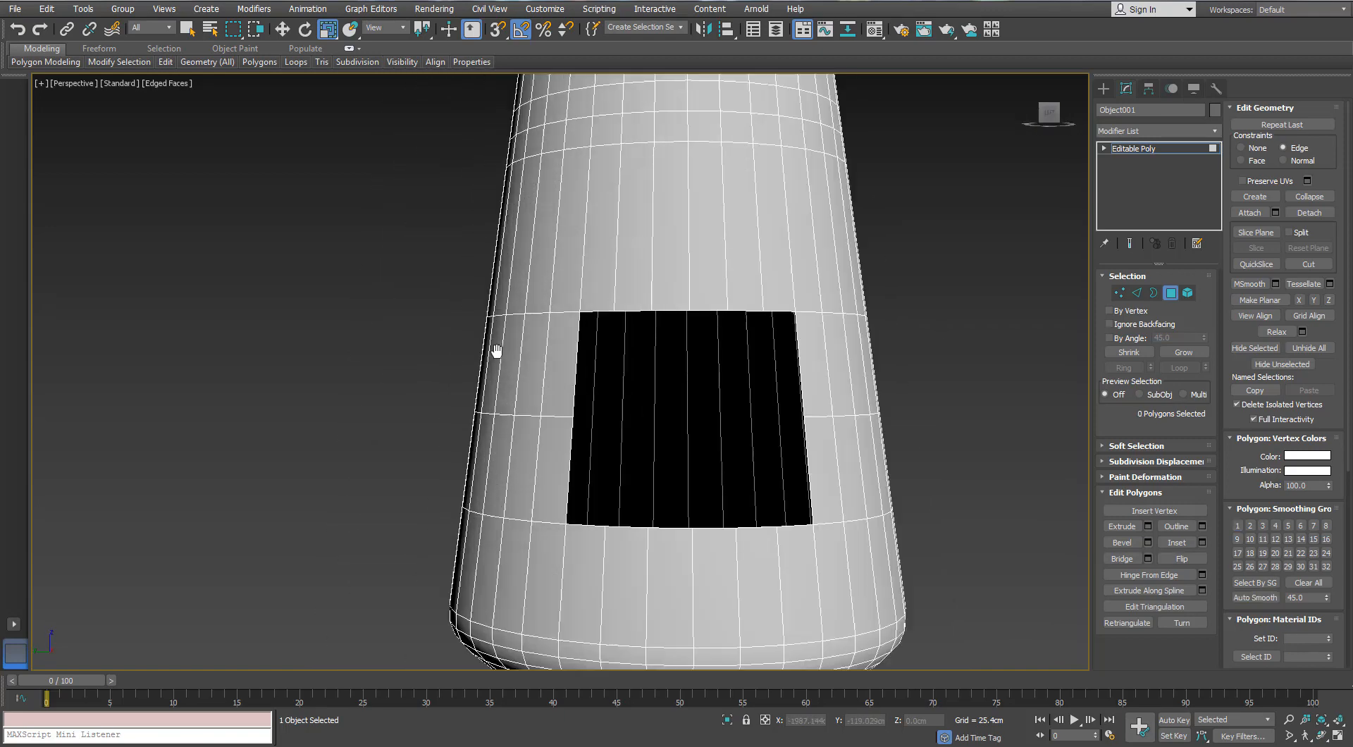
# Target weld the vertices along the wall opening's upper and lower edges into its four corners, keeping only the centre vertices
pyautogui.click(1121, 294)
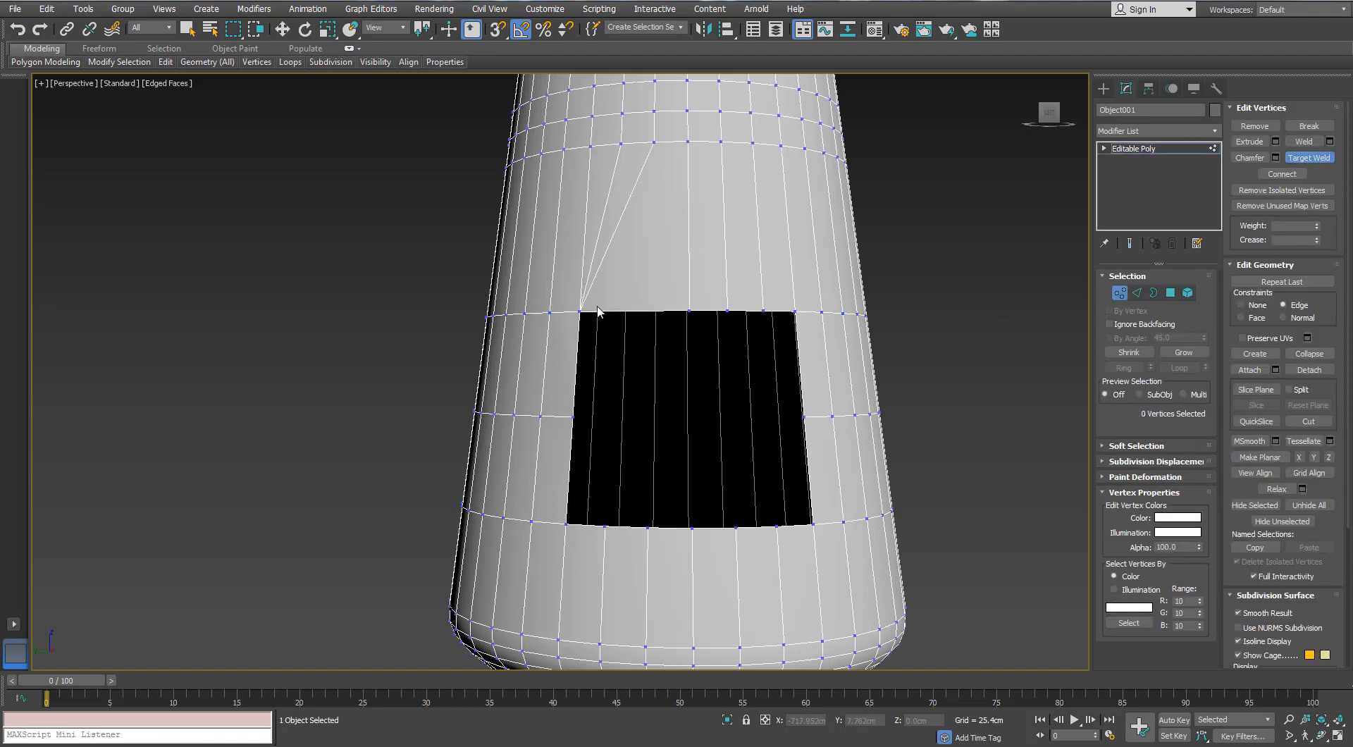
pyautogui.keyDown('alt'); pyautogui.moveTo(597, 310); pyautogui.dragTo(656, 333, button='middle'); pyautogui.keyUp('alt')
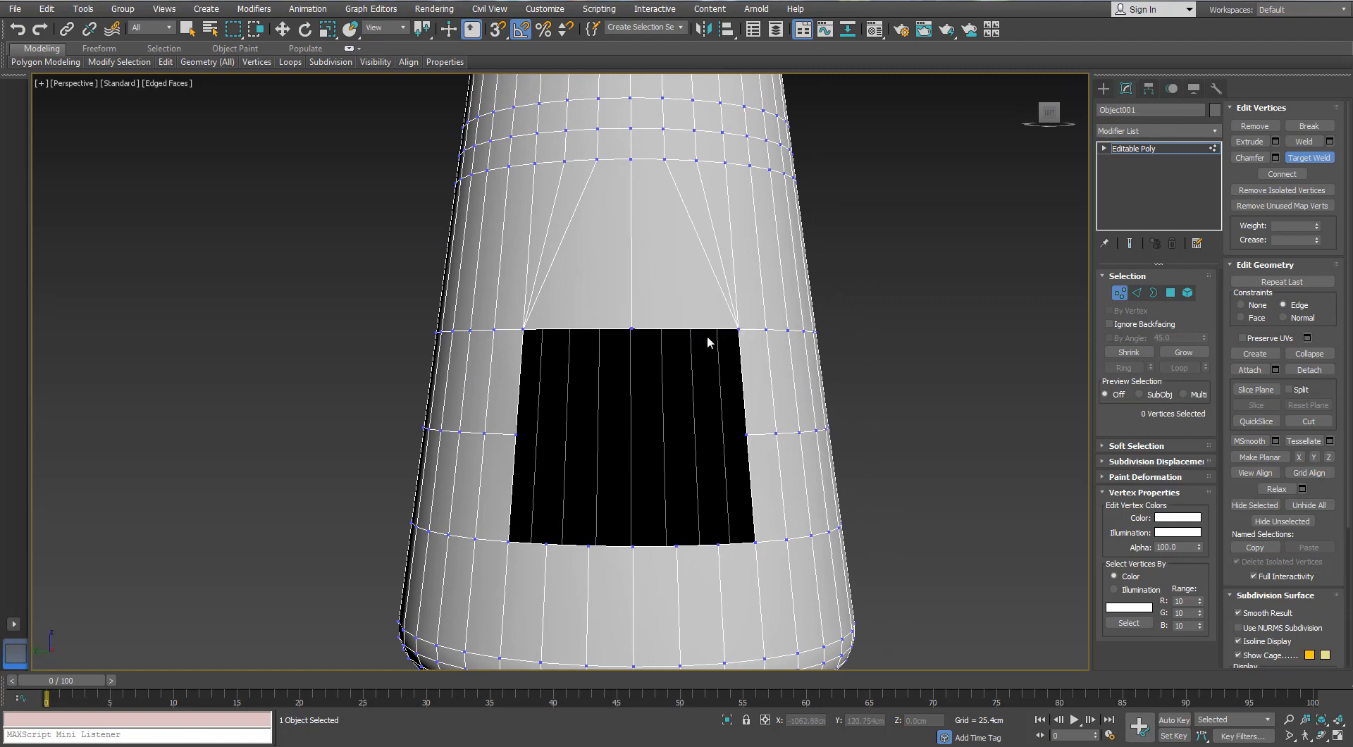
pyautogui.scroll(-3, 671, 375)
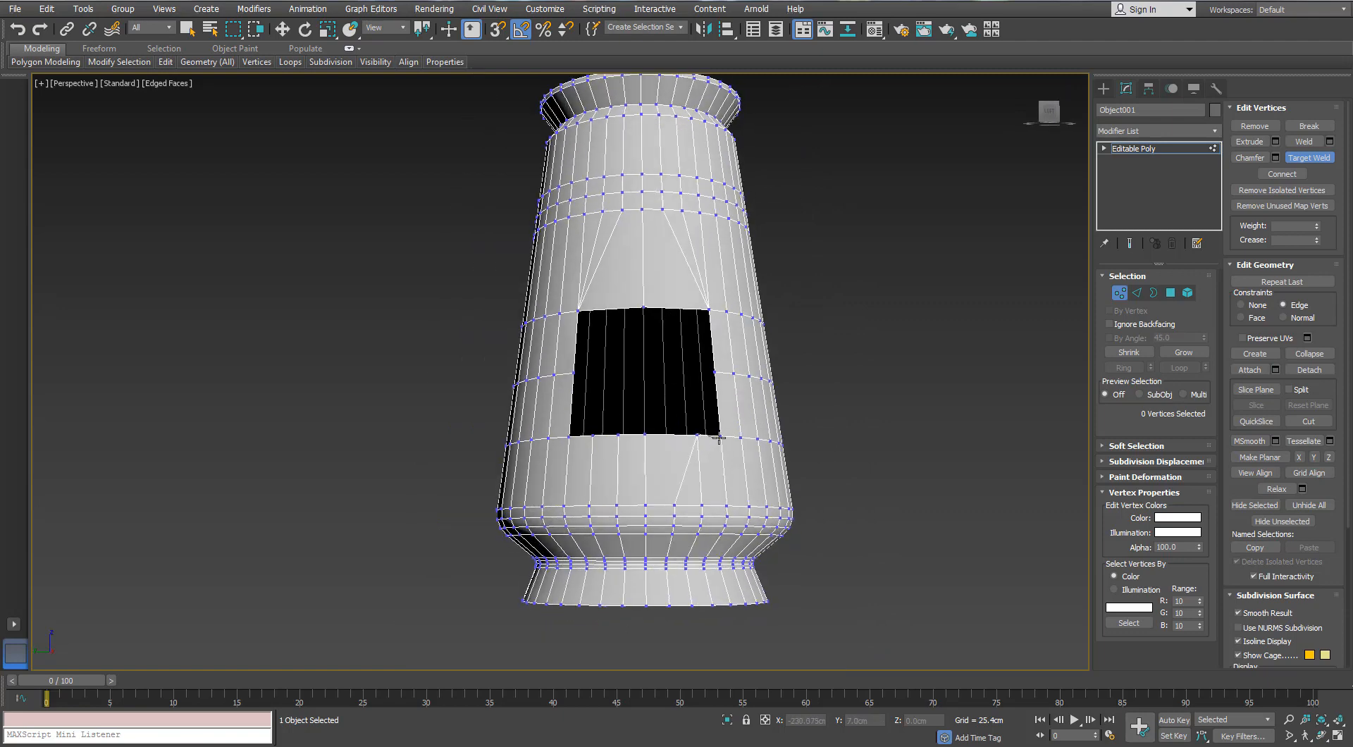
pyautogui.click(568, 436)
# Select the border of the wall opening and cap it with a single polygon
pyautogui.keyDown('alt'); pyautogui.moveTo(603, 399); pyautogui.dragTo(610, 420, button='middle'); pyautogui.keyUp('alt')
pyautogui.scroll(3, 610, 420)
pyautogui.press('r')
pyautogui.click(1152, 294)
pyautogui.click(767, 275)
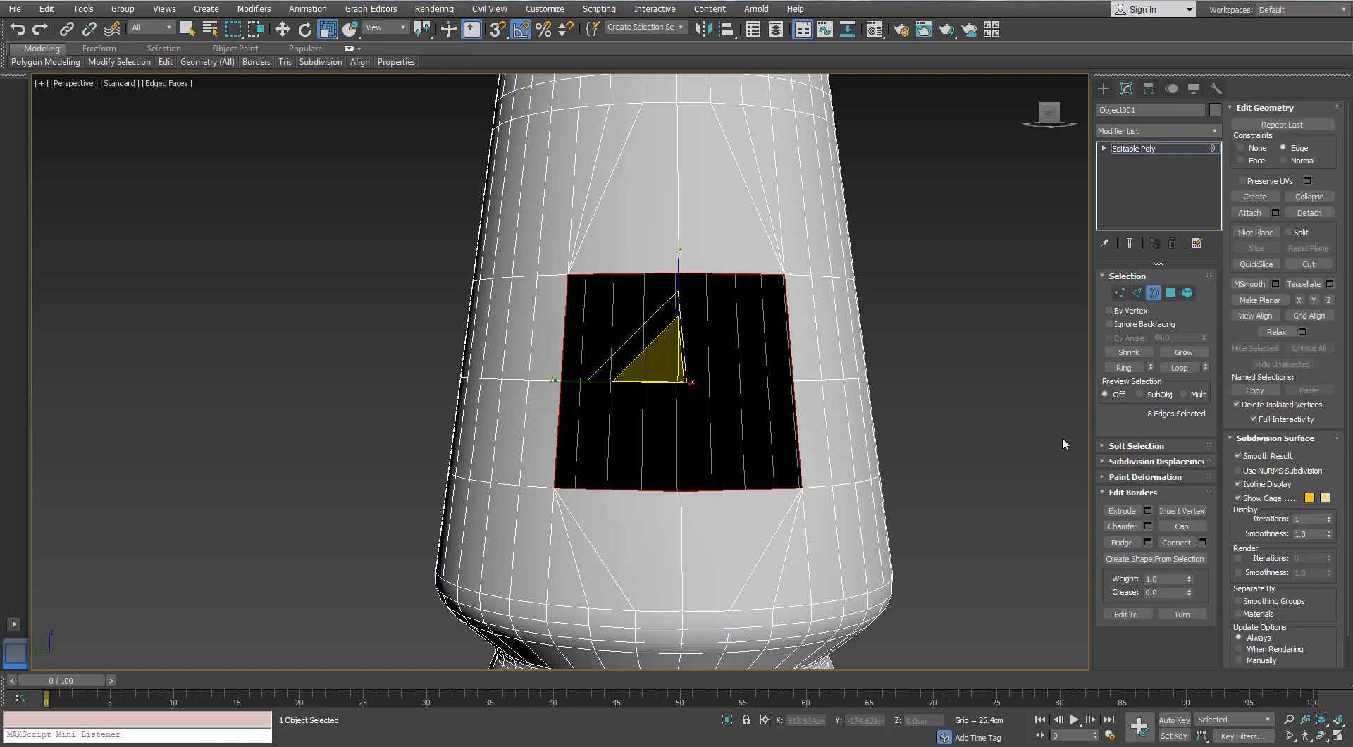
pyautogui.click(1181, 526)
pyautogui.click(1044, 343)
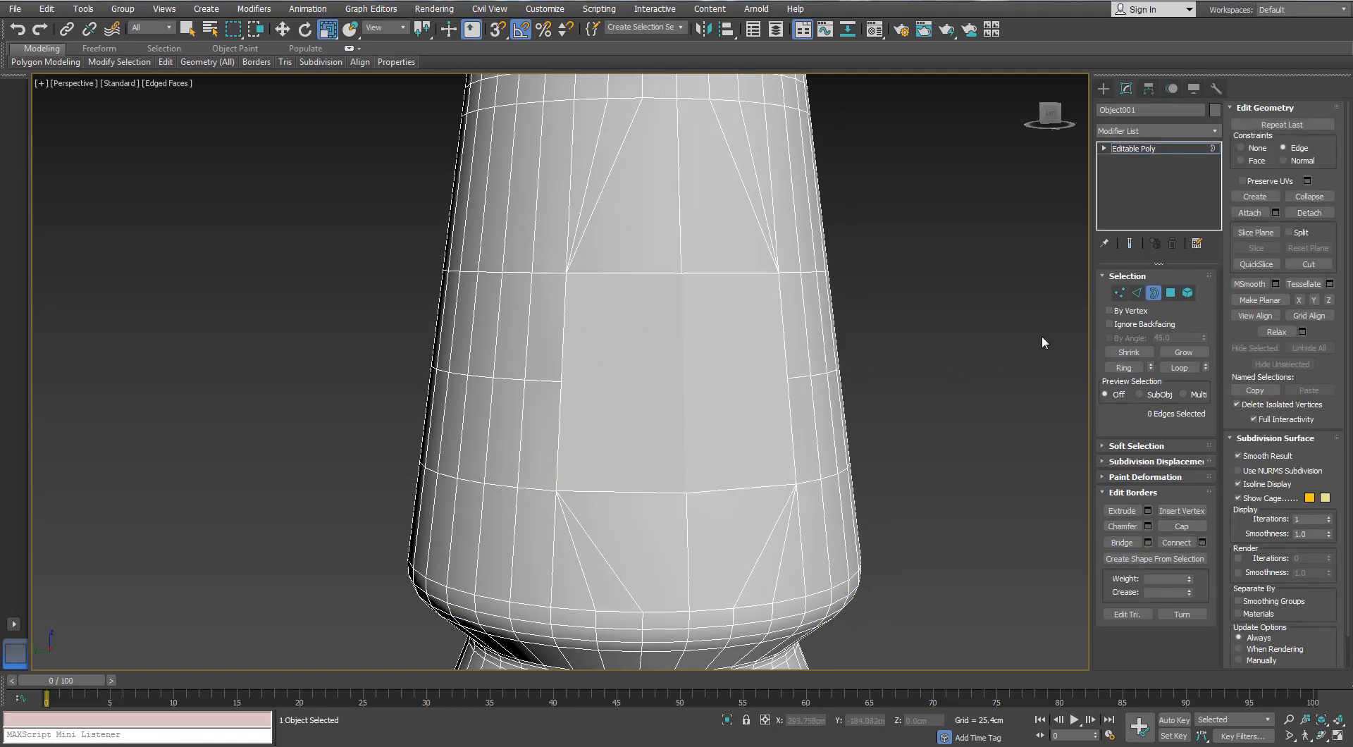
# Connect the cap's upper and lower centre vertices and cut a horizontal edge across its middle between the side vertices
pyautogui.click(1119, 293)
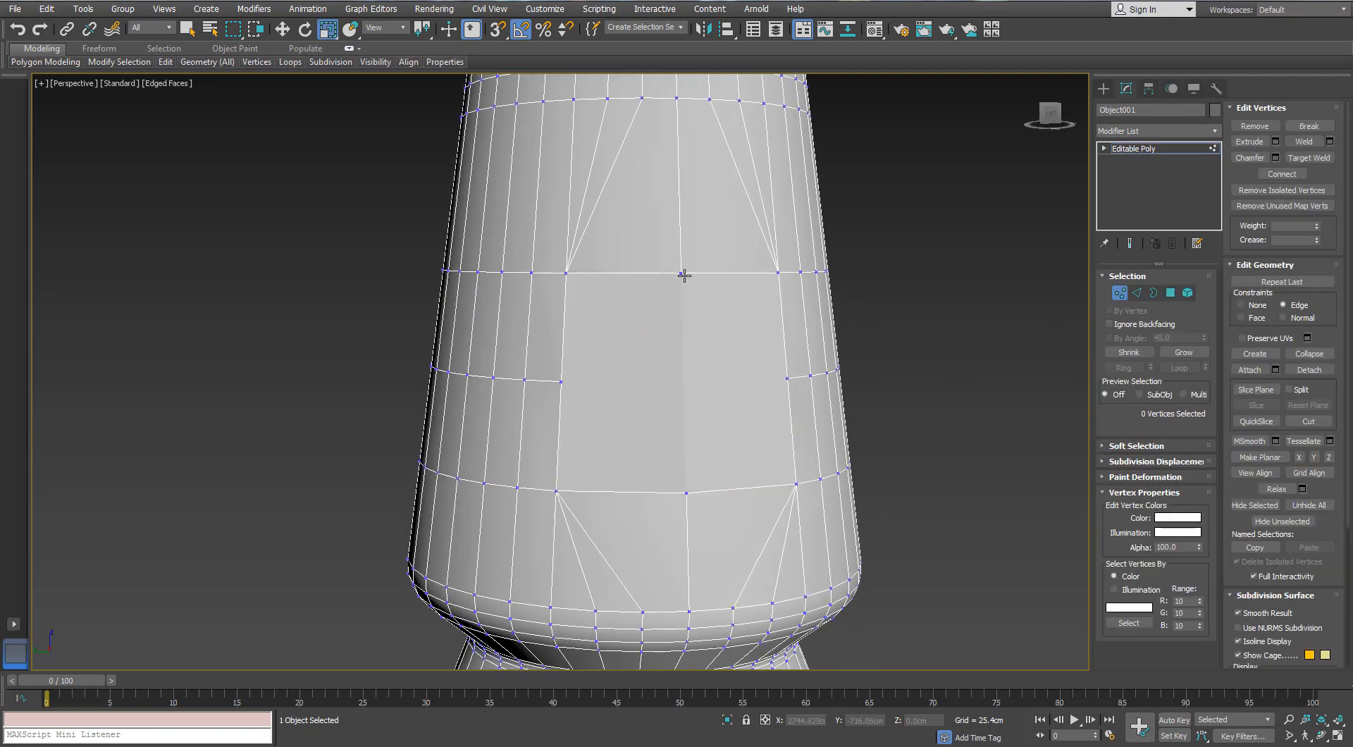
pyautogui.keyDown('ctrl'); pyautogui.click(688, 490); pyautogui.keyUp('ctrl')
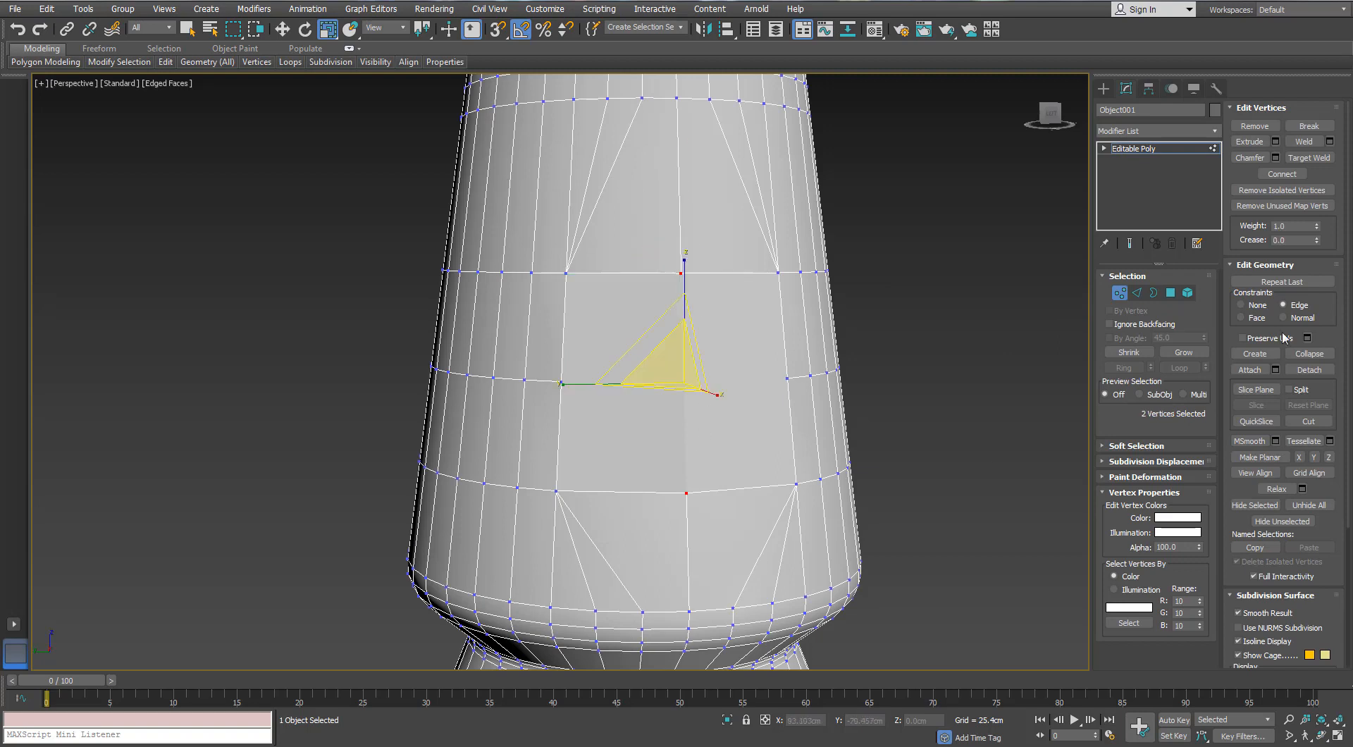
pyautogui.rightClick(615, 373)
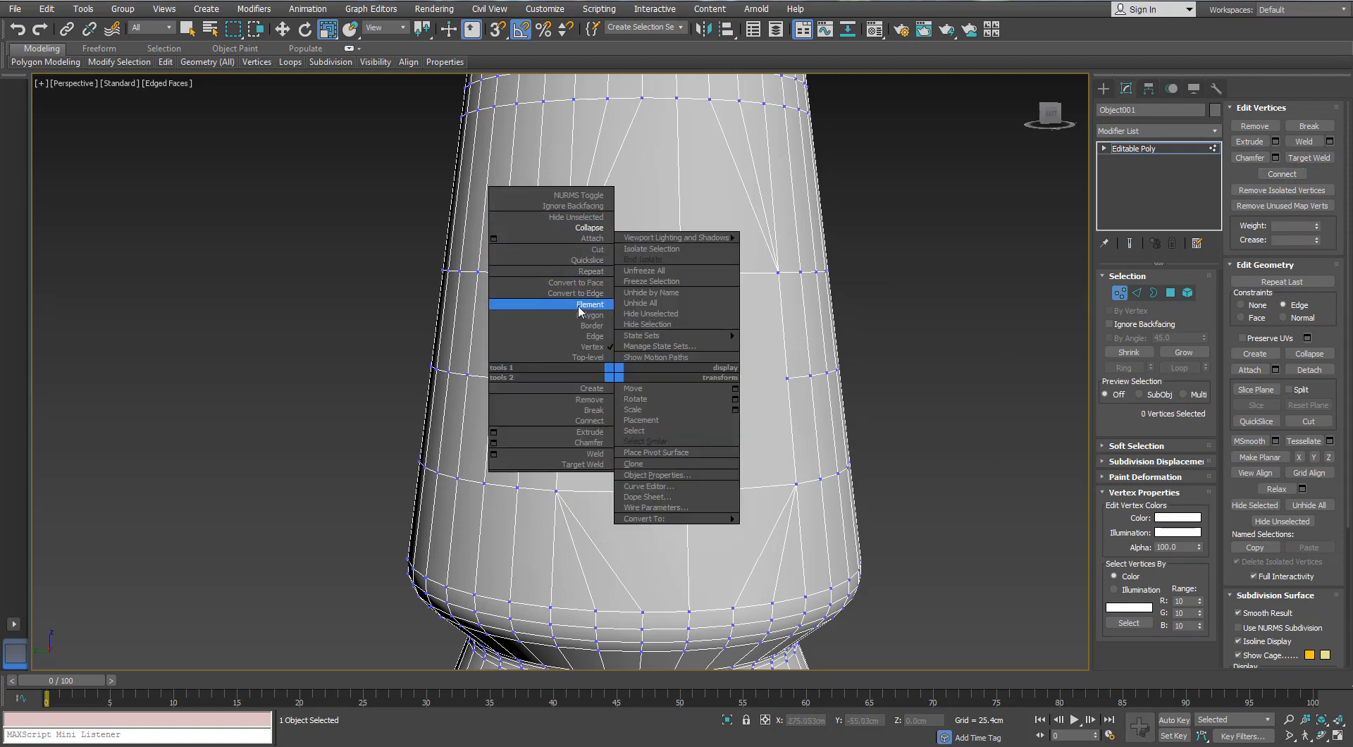
pyautogui.click(592, 250)
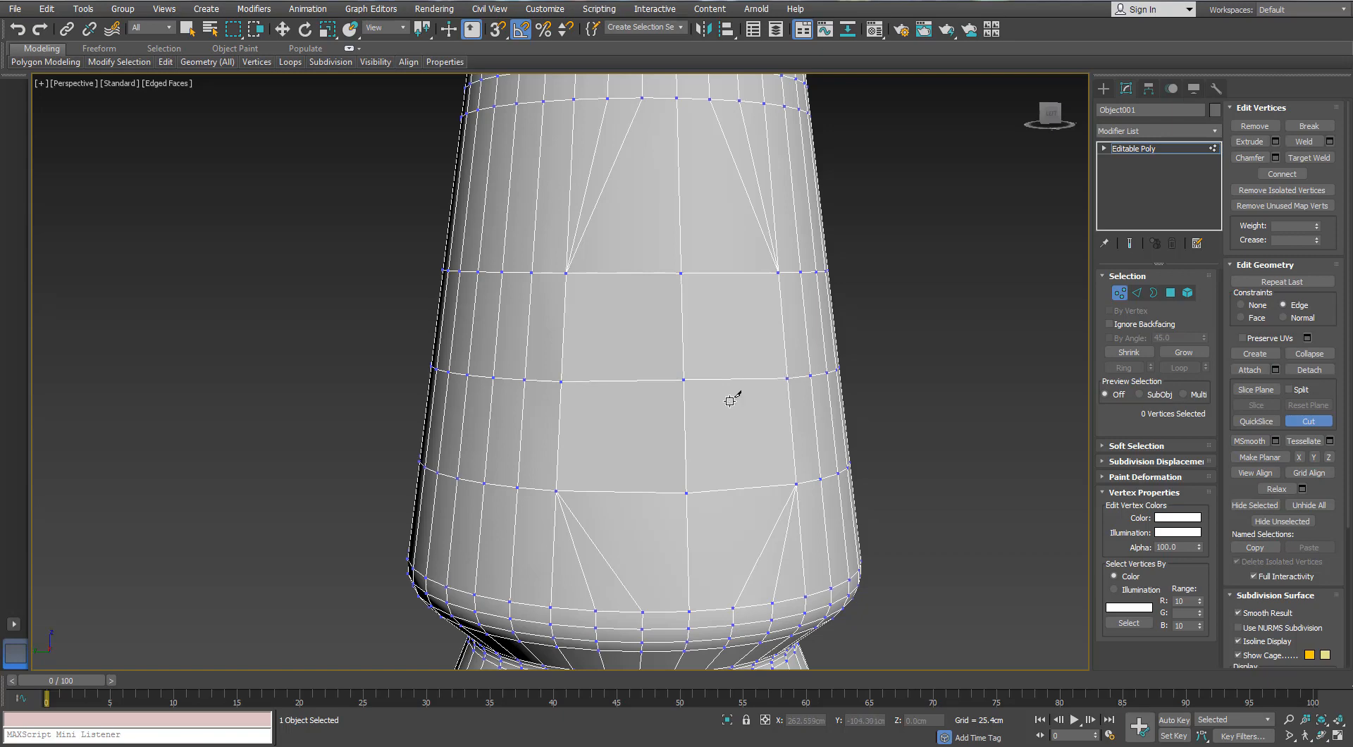
pyautogui.scroll(-4, 692, 403)
pyautogui.keyDown('alt'); pyautogui.moveTo(687, 403); pyautogui.dragTo(591, 404, button='middle'); pyautogui.keyUp('alt')
pyautogui.rightClick(592, 404)
pyautogui.scroll(4, 606, 416)
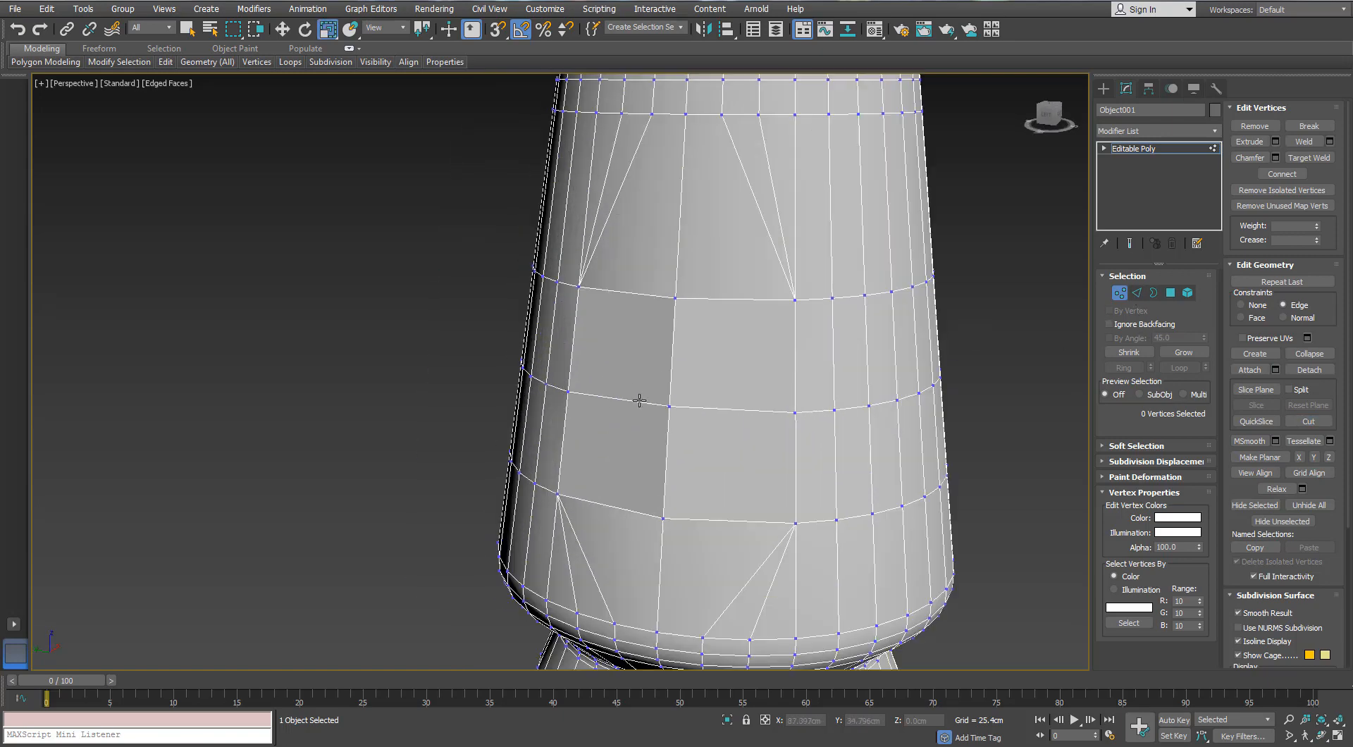
# Select the cap's centre vertex and its four corner vertices and connect them with diagonal edges
pyautogui.click(669, 407)
pyautogui.press('w')
pyautogui.keyDown('ctrl'); pyautogui.click(578, 286); pyautogui.keyUp('ctrl')
pyautogui.keyDown('ctrl'); pyautogui.click(557, 494); pyautogui.keyUp('ctrl')
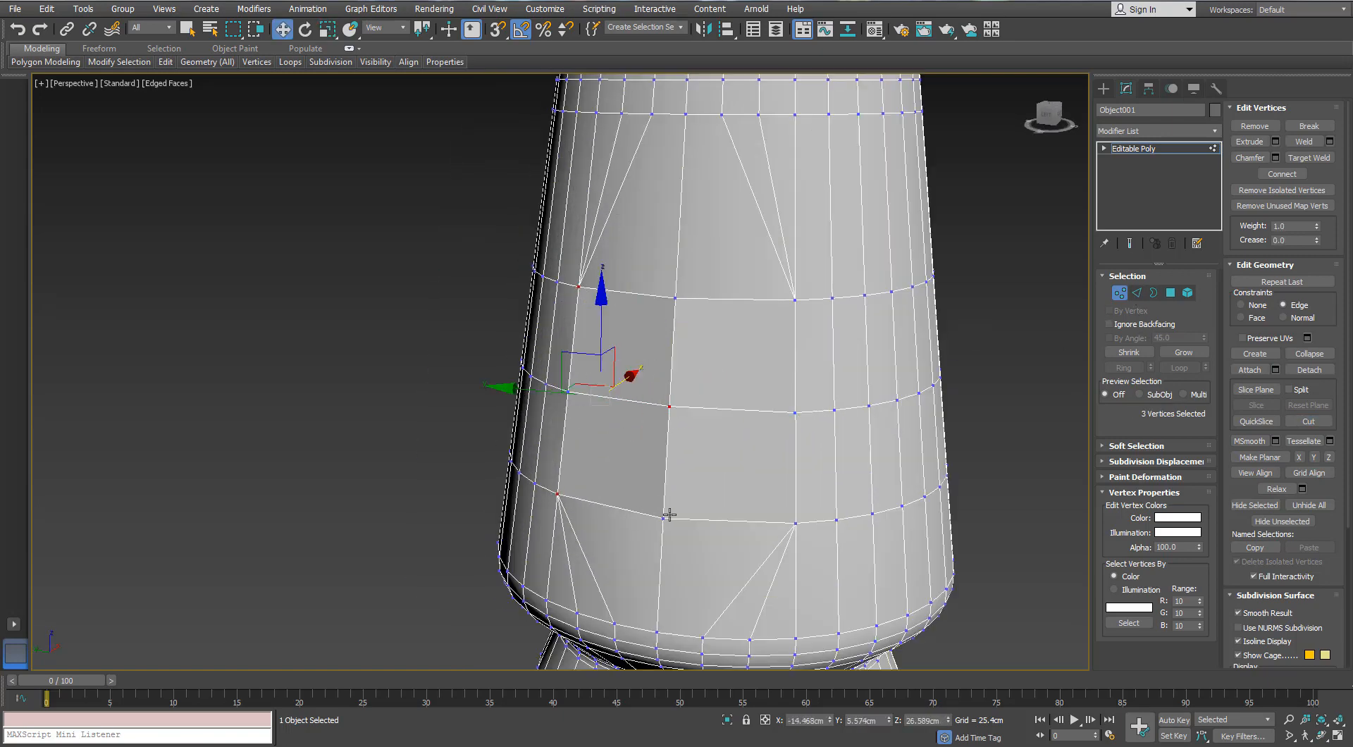
pyautogui.keyDown('ctrl'); pyautogui.click(669, 515); pyautogui.keyUp('ctrl')
pyautogui.keyDown('ctrl'); pyautogui.click(795, 523); pyautogui.keyUp('ctrl')
pyautogui.keyDown('ctrl'); pyautogui.click(795, 299); pyautogui.keyUp('ctrl')
pyautogui.moveTo(761, 356)
pyautogui.keyDown('alt'); pyautogui.mouseDown(button='middle')
pyautogui.moveTo(707, 362)
pyautogui.moveTo(760, 363)
pyautogui.mouseUp(button='middle'); pyautogui.keyUp('alt')
pyautogui.keyDown('alt'); pyautogui.click(667, 518); pyautogui.keyUp('alt')
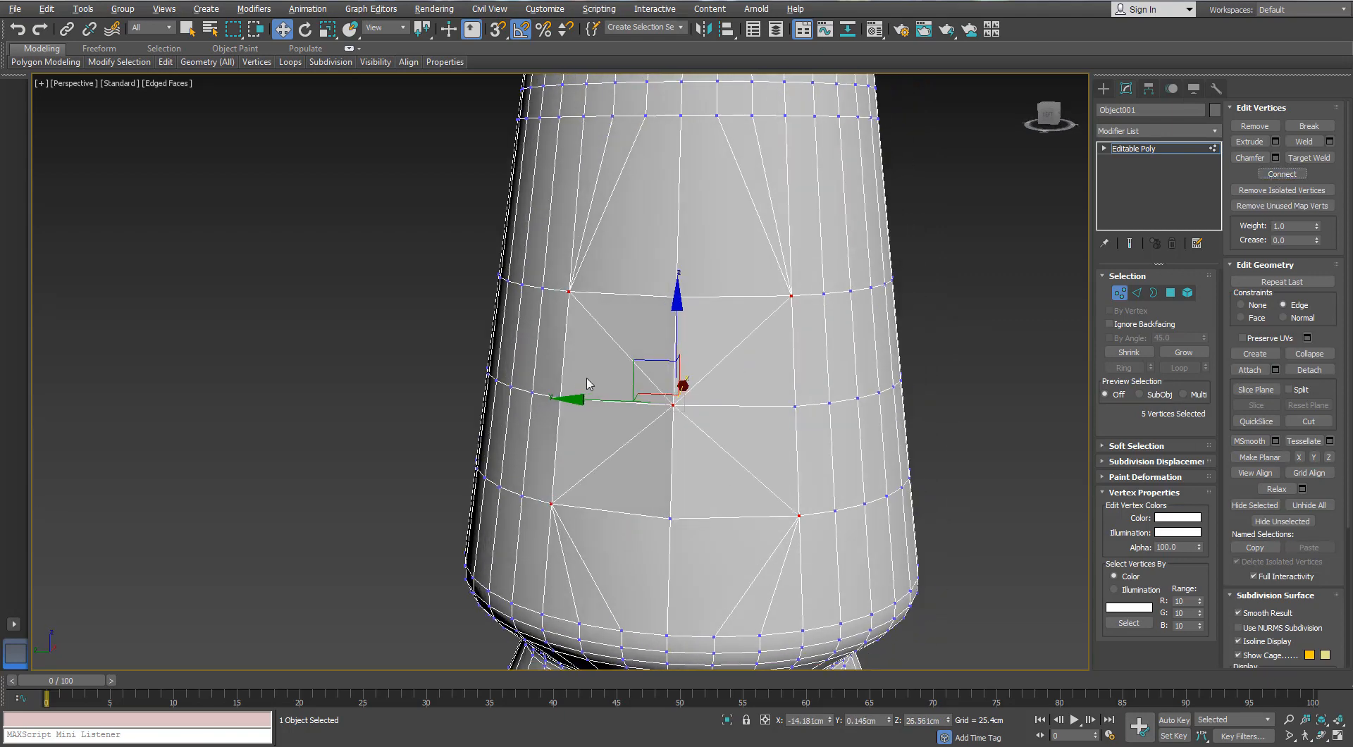
pyautogui.click(673, 462)
# Chamfer the cap's centre vertex by 3.563 cm into an eight-sided outline
pyautogui.keyDown('alt'); pyautogui.moveTo(586, 384); pyautogui.dragTo(627, 402, button='middle'); pyautogui.keyUp('alt')
pyautogui.click(779, 364)
pyautogui.click(1275, 157)
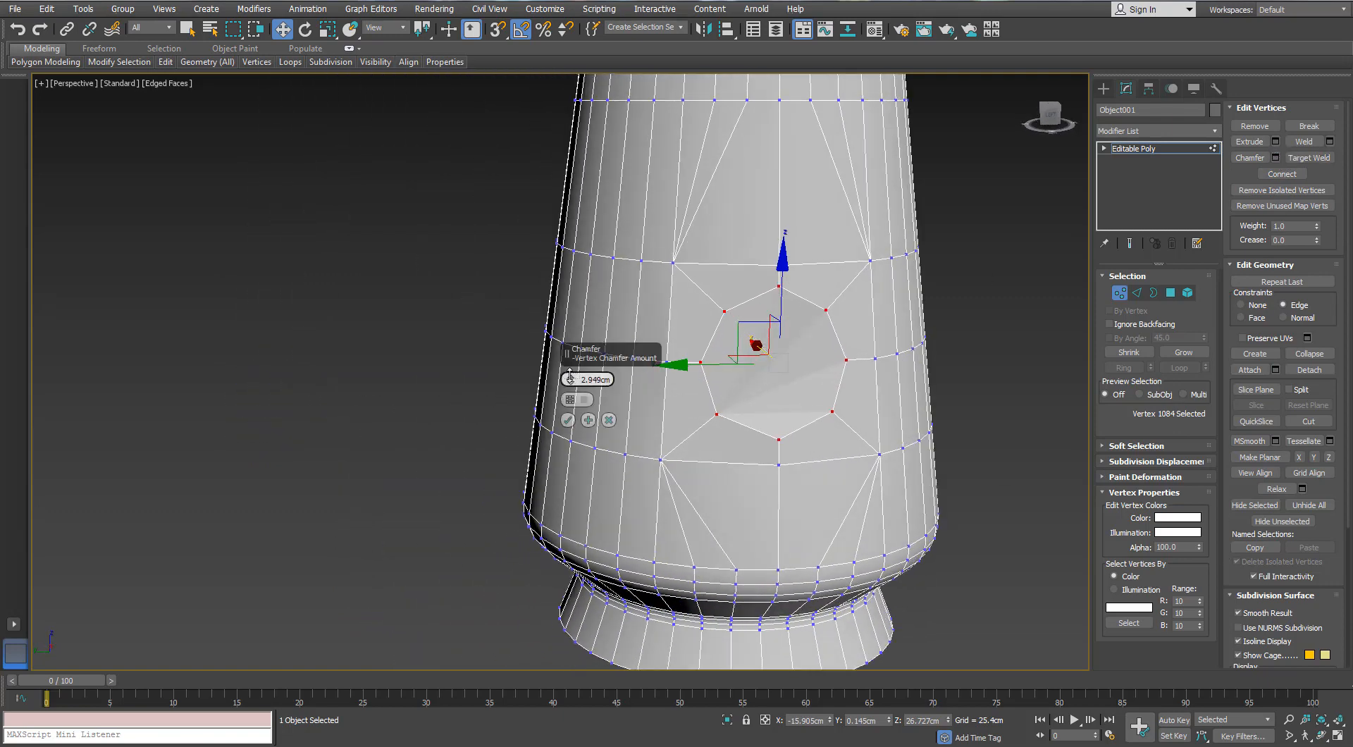
pyautogui.moveTo(572, 380); pyautogui.dragTo(571, 378)
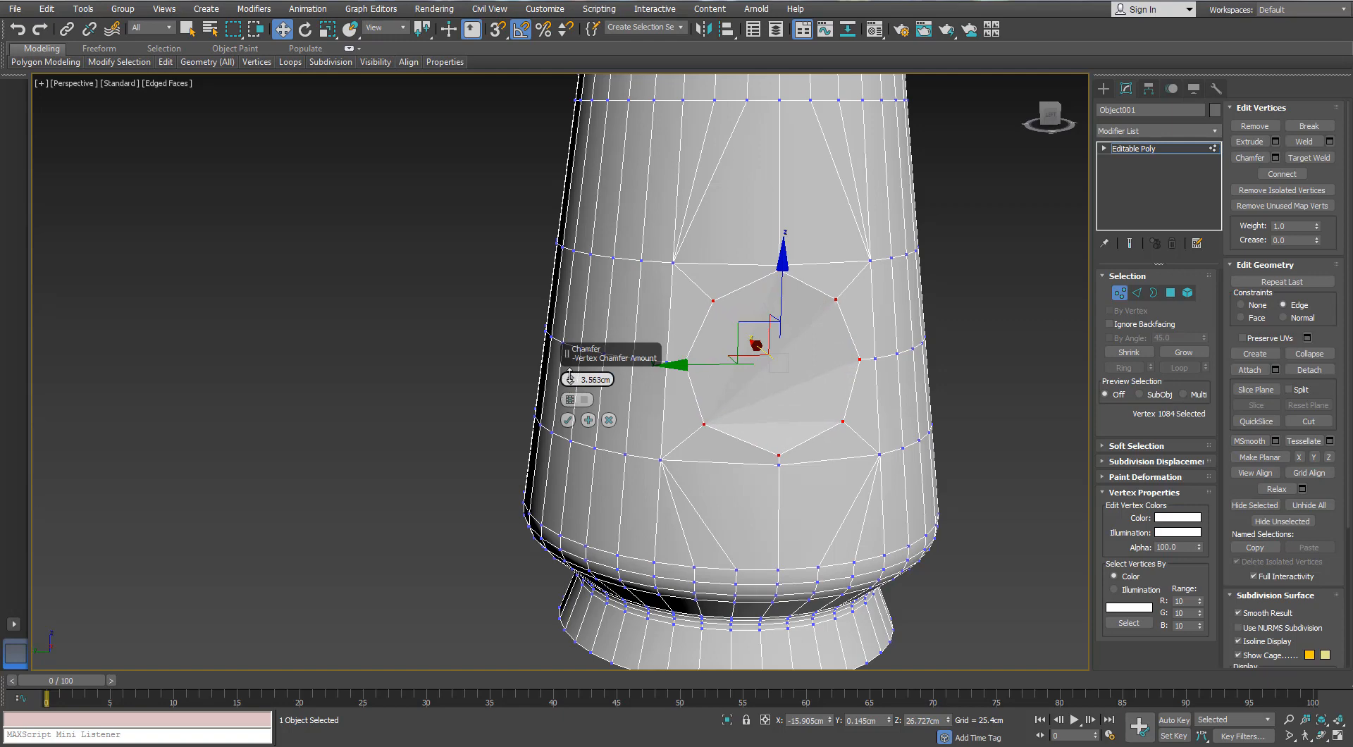
pyautogui.keyDown('alt'); pyautogui.moveTo(570, 378); pyautogui.dragTo(681, 373, button='middle'); pyautogui.keyUp('alt')
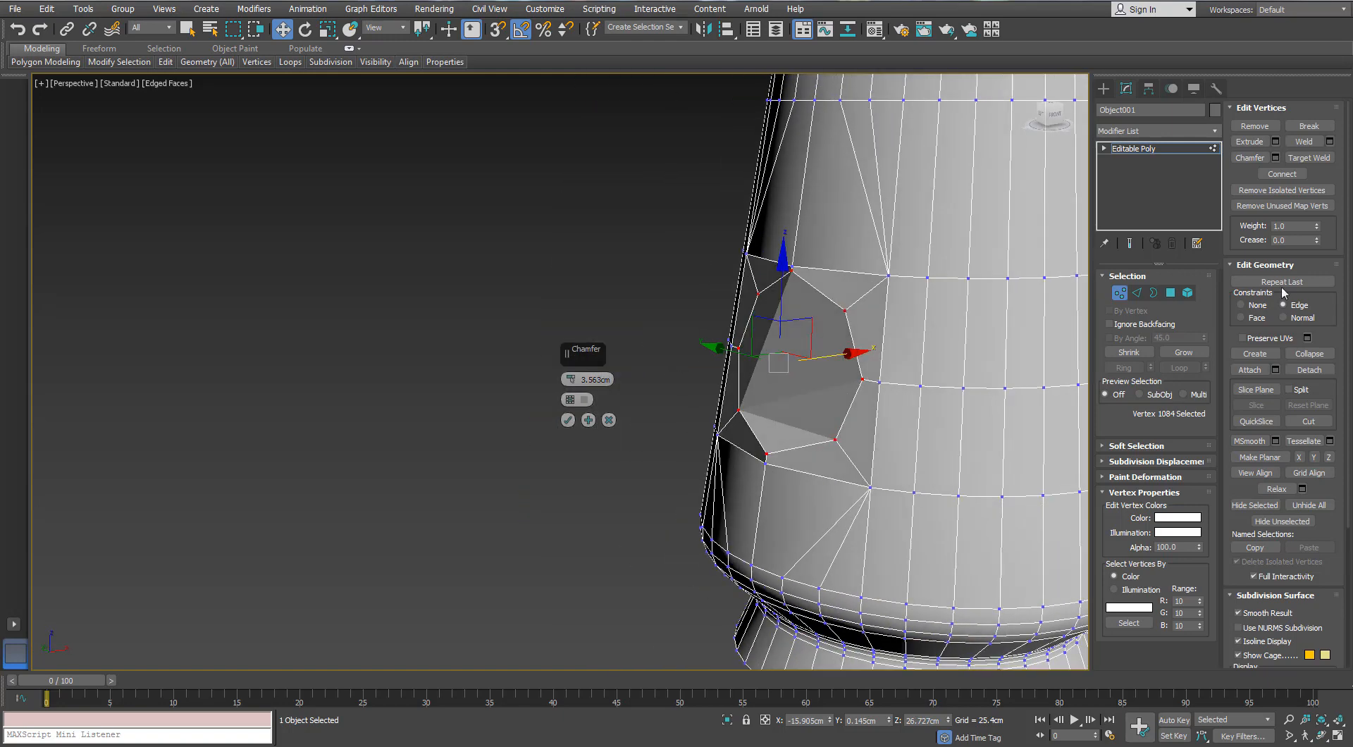
pyautogui.click(1170, 293)
pyautogui.click(827, 369)
pyautogui.click(1117, 290)
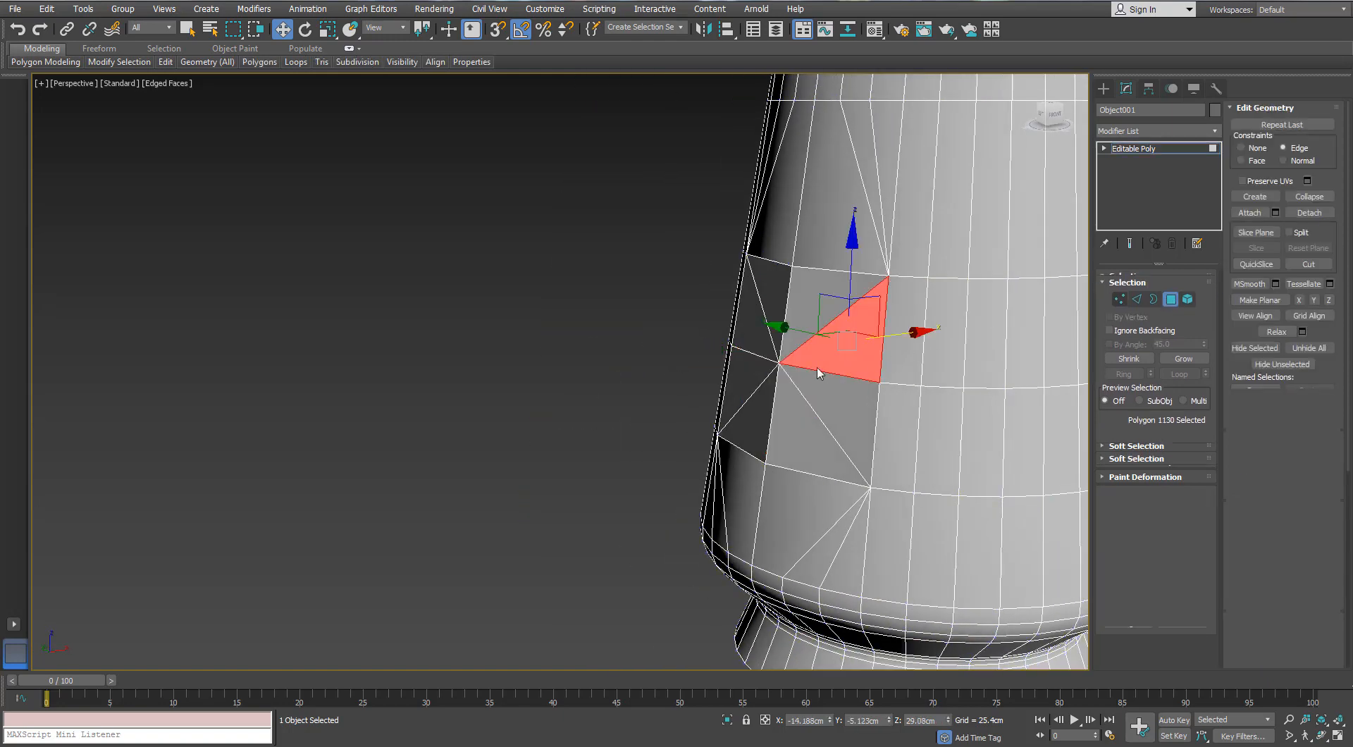
pyautogui.click(1276, 159)
pyautogui.click(565, 419)
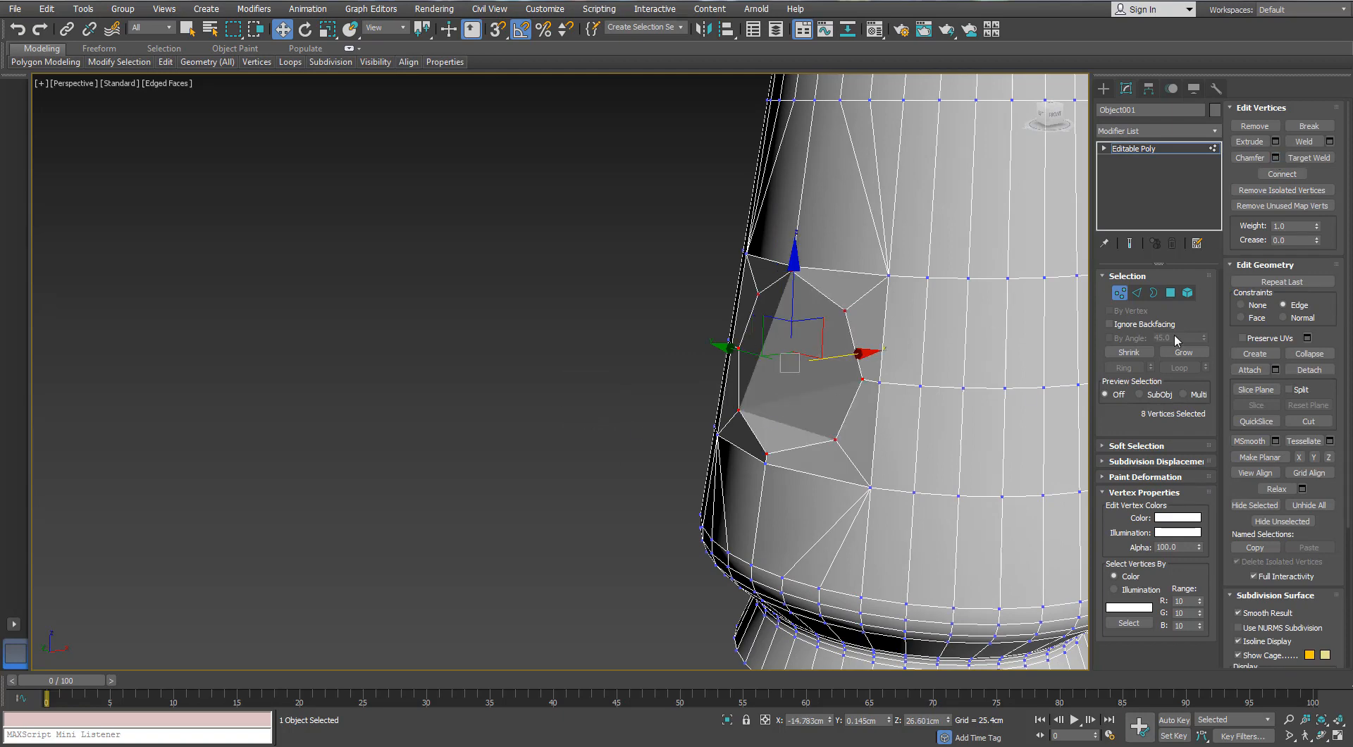
# Delete the octagonal face inside the chamfered outline to open a hole in the wall
pyautogui.press('4')
pyautogui.keyDown('alt'); pyautogui.moveTo(812, 412); pyautogui.dragTo(698, 259, button='middle'); pyautogui.keyUp('alt')
pyautogui.press('Delete')
# Select the centre vertices just above and below the octagonal hole and scale them apart to 120 along Z
pyautogui.press('1')
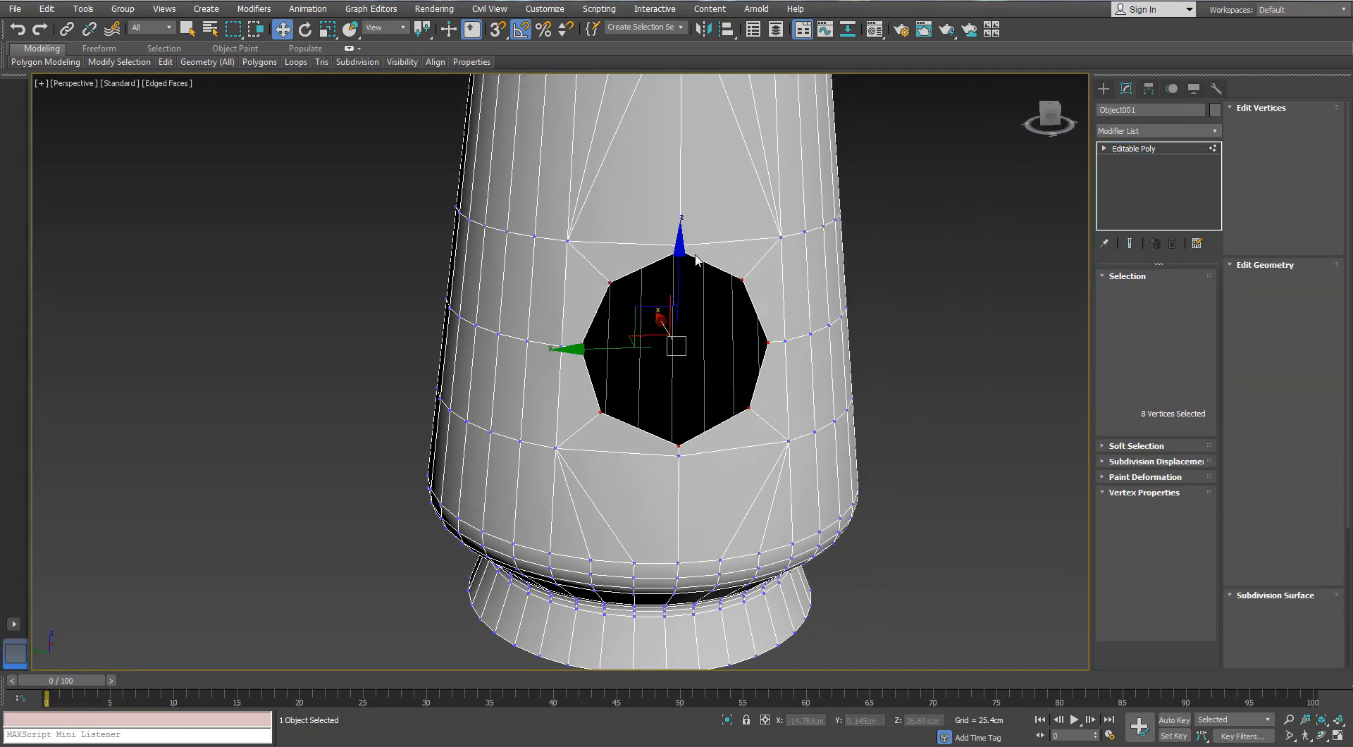
pyautogui.scroll(4, 696, 260)
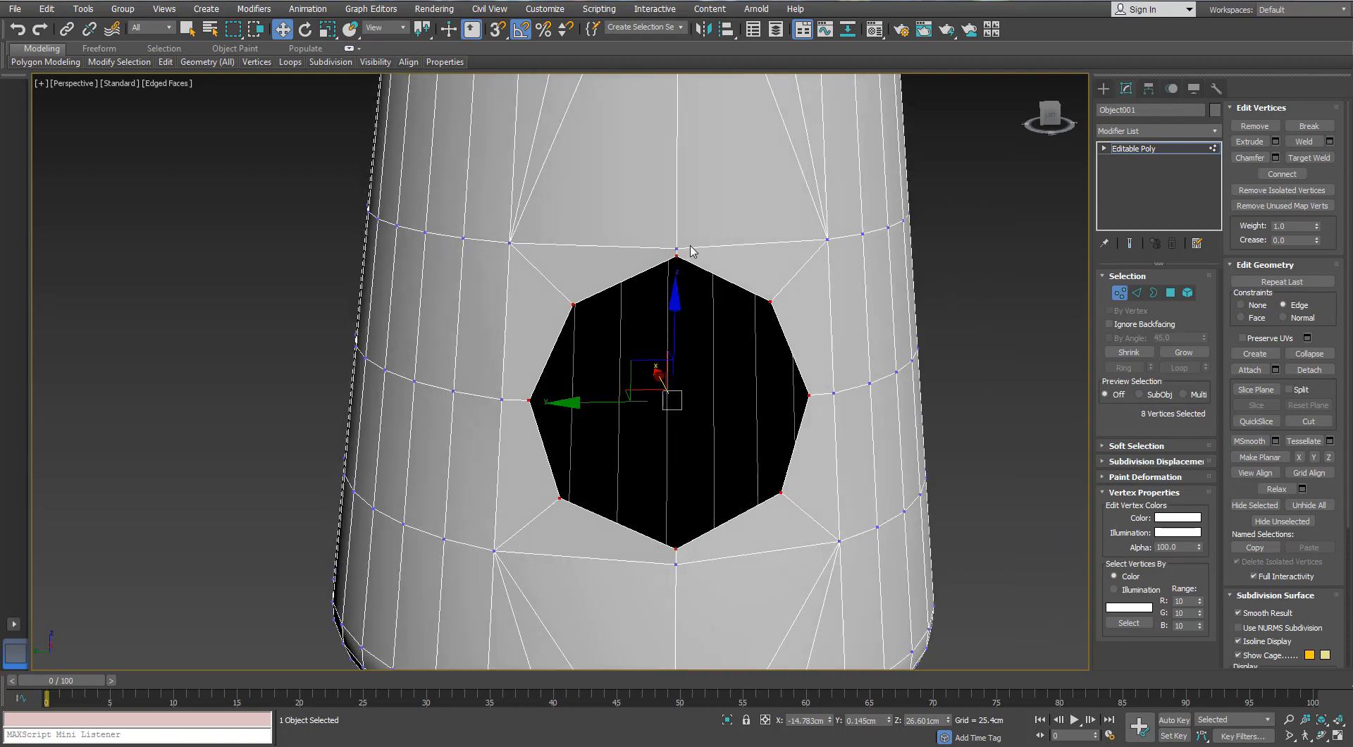
pyautogui.click(678, 249)
pyautogui.keyDown('alt'); pyautogui.moveTo(669, 160); pyautogui.dragTo(701, 358, button='middle'); pyautogui.keyUp('alt')
pyautogui.keyDown('ctrl'); pyautogui.click(648, 465); pyautogui.keyUp('ctrl')
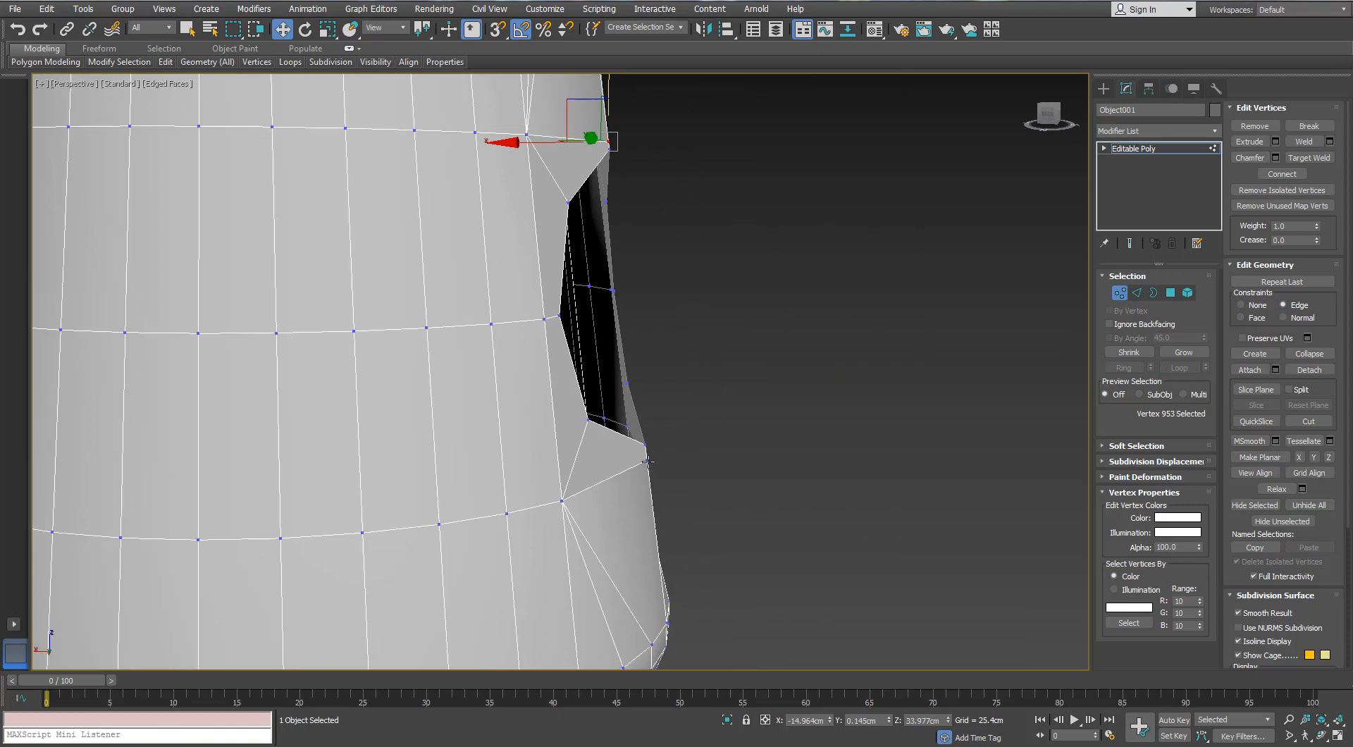
pyautogui.press('r')
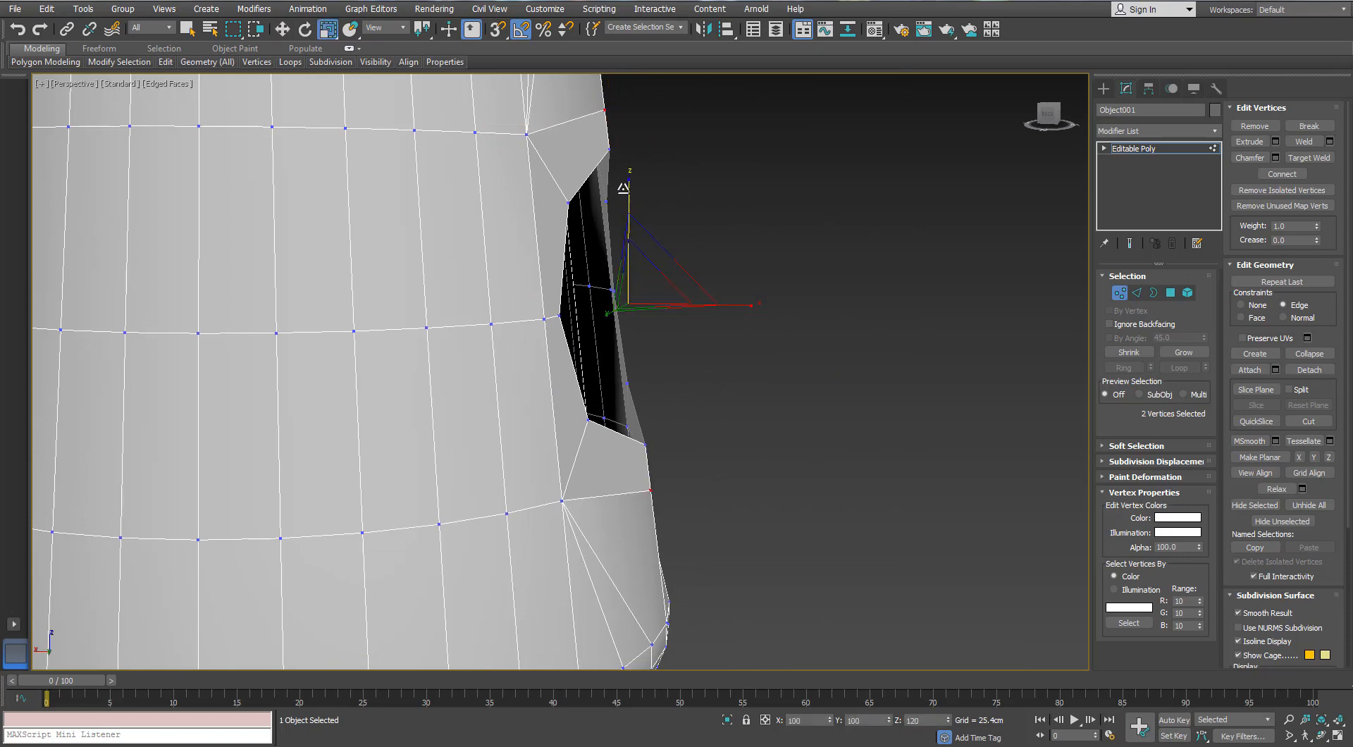
pyautogui.keyDown('alt'); pyautogui.moveTo(623, 188); pyautogui.dragTo(611, 311, button='middle'); pyautogui.keyUp('alt')
pyautogui.scroll(-3, 578, 260)
pyautogui.scroll(3, 610, 311)
pyautogui.click(945, 307)
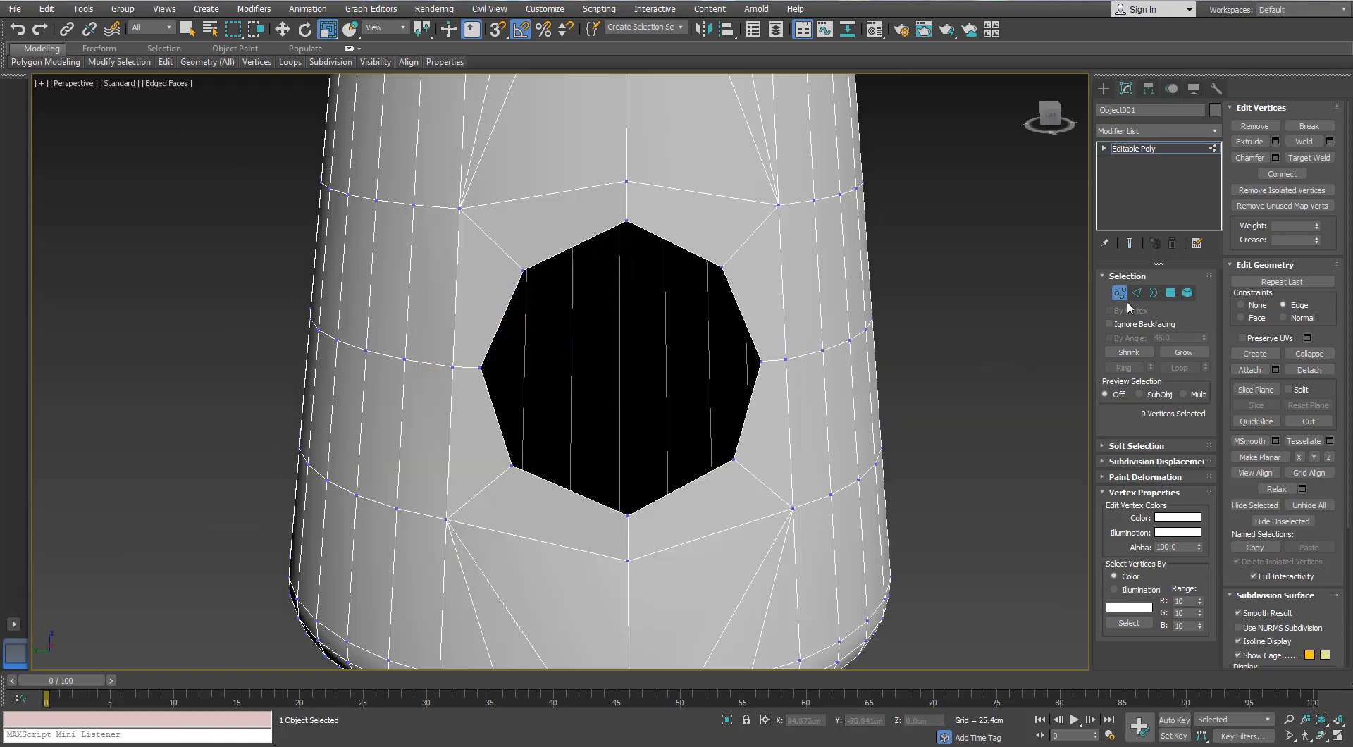
# Select the eight edges radiating from the octagonal hole and chamfer them by 0.65 cm to round the opening
pyautogui.click(1136, 293)
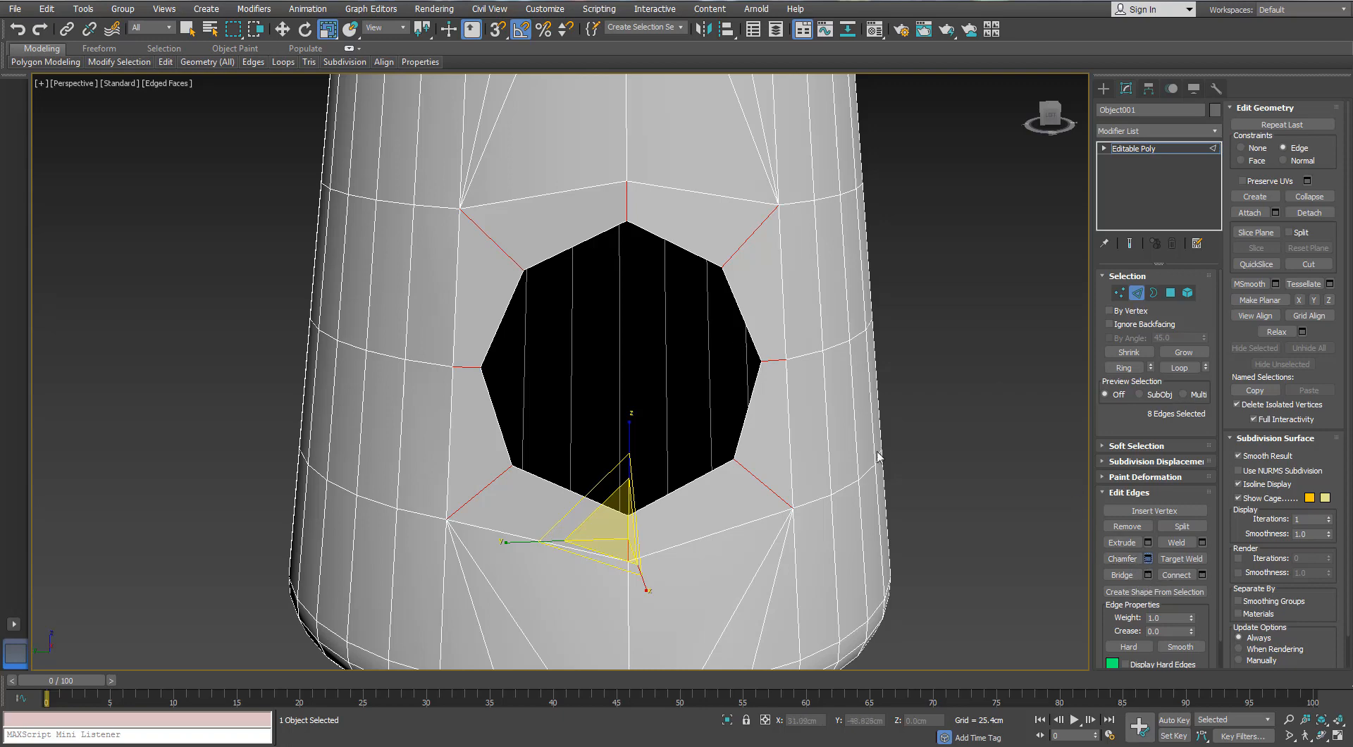
pyautogui.rightClick(573, 398)
pyautogui.moveTo(575, 401); pyautogui.dragTo(573, 391)
pyautogui.scroll(-2, 444, 356)
pyautogui.keyDown('alt'); pyautogui.moveTo(472, 355); pyautogui.dragTo(427, 354, button='middle'); pyautogui.keyUp('alt')
pyautogui.moveTo(427, 353); pyautogui.dragTo(400, 333, button='middle')
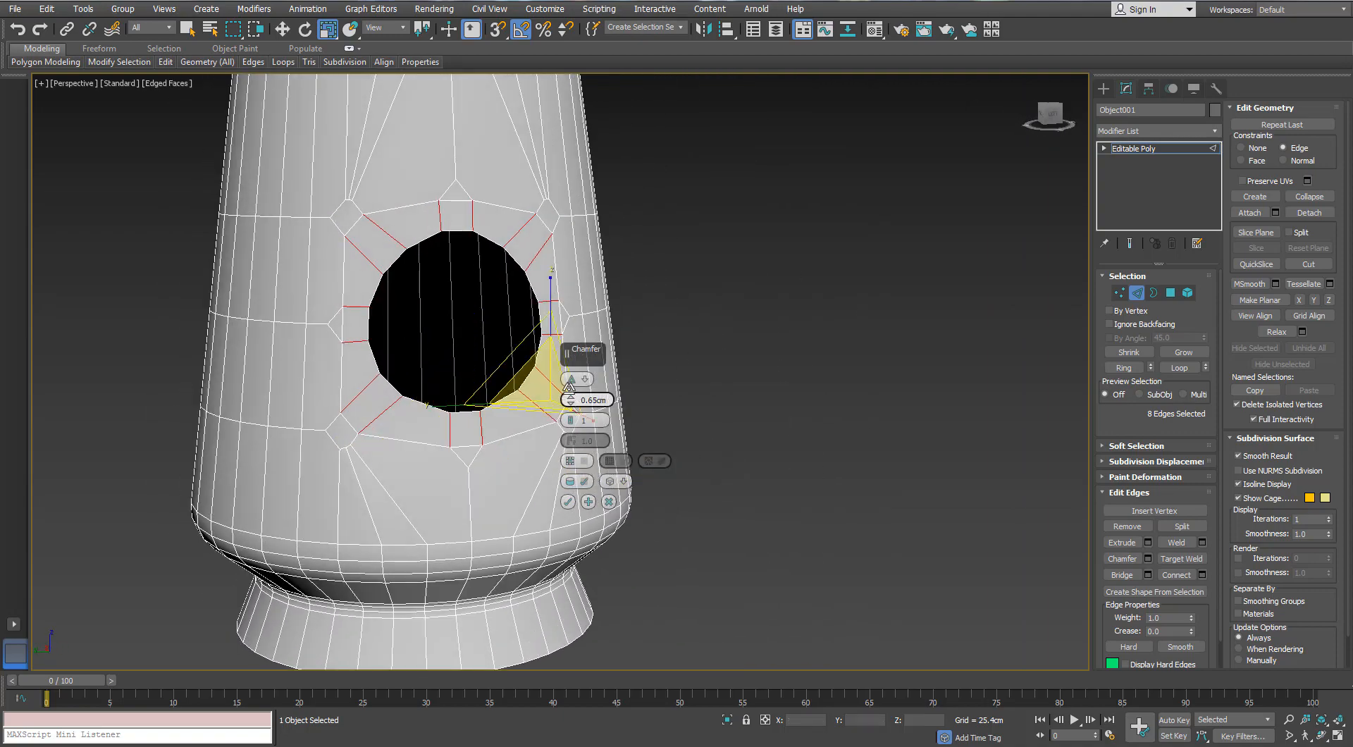
pyautogui.keyDown('alt'); pyautogui.moveTo(536, 380); pyautogui.dragTo(518, 380, button='middle'); pyautogui.keyUp('alt')
pyautogui.click(568, 501)
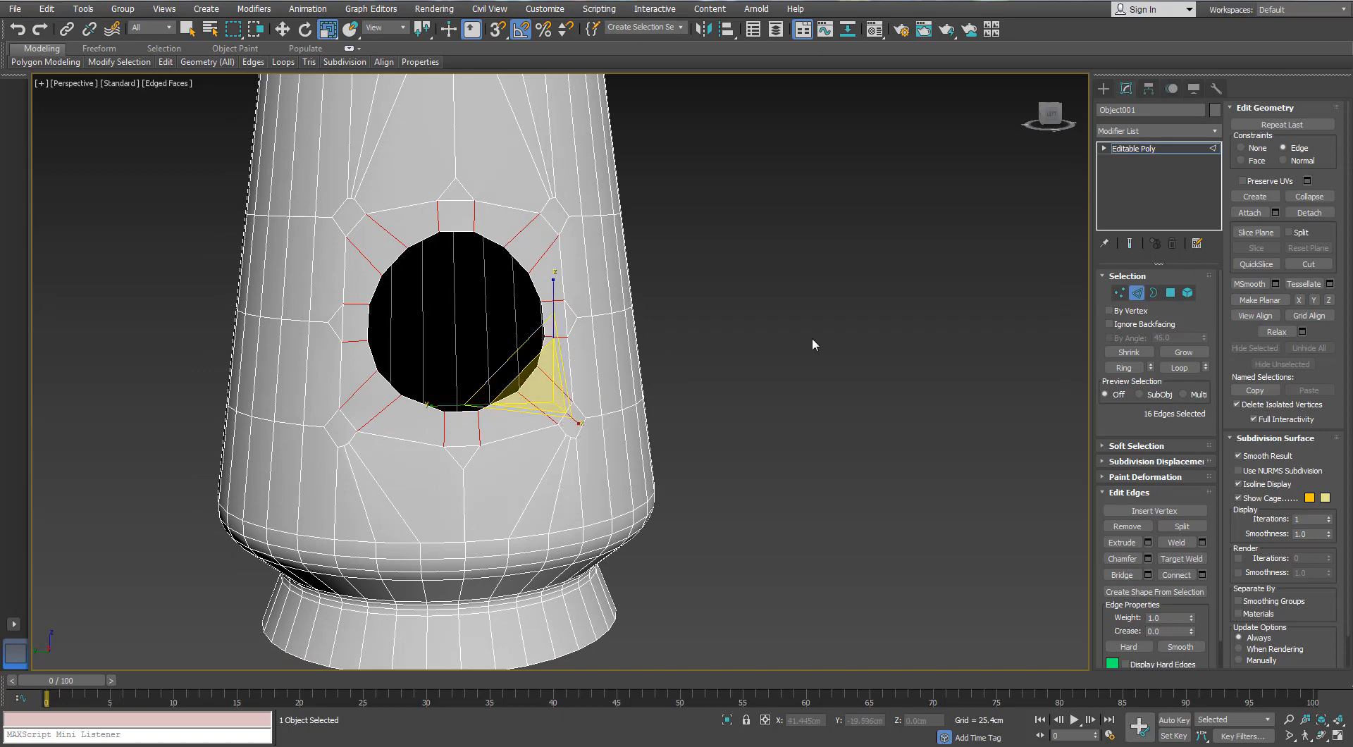
# Select the eight small polygons at the outer ends of the chamfered edges and collapse each to a point
pyautogui.click(1170, 293)
pyautogui.click(547, 211)
pyautogui.keyDown('ctrl'); pyautogui.click(456, 190); pyautogui.keyUp('ctrl')
pyautogui.keyDown('ctrl'); pyautogui.click(349, 217); pyautogui.keyUp('ctrl')
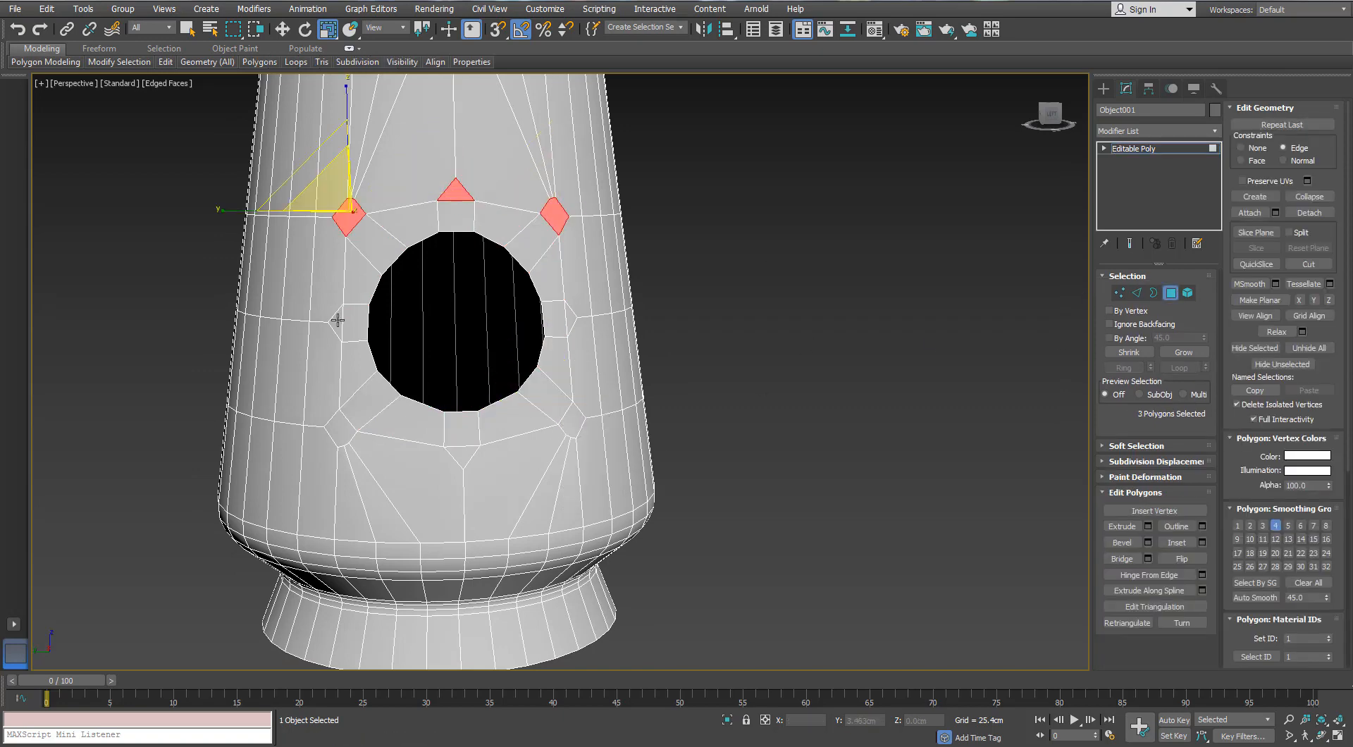
pyautogui.keyDown('ctrl'); pyautogui.click(337, 323); pyautogui.keyUp('ctrl')
pyautogui.keyDown('ctrl'); pyautogui.click(340, 428); pyautogui.keyUp('ctrl')
pyautogui.keyDown('ctrl'); pyautogui.click(463, 455); pyautogui.keyUp('ctrl')
pyautogui.keyDown('ctrl'); pyautogui.click(571, 422); pyautogui.keyUp('ctrl')
pyautogui.keyDown('ctrl'); pyautogui.click(569, 318); pyautogui.keyUp('ctrl')
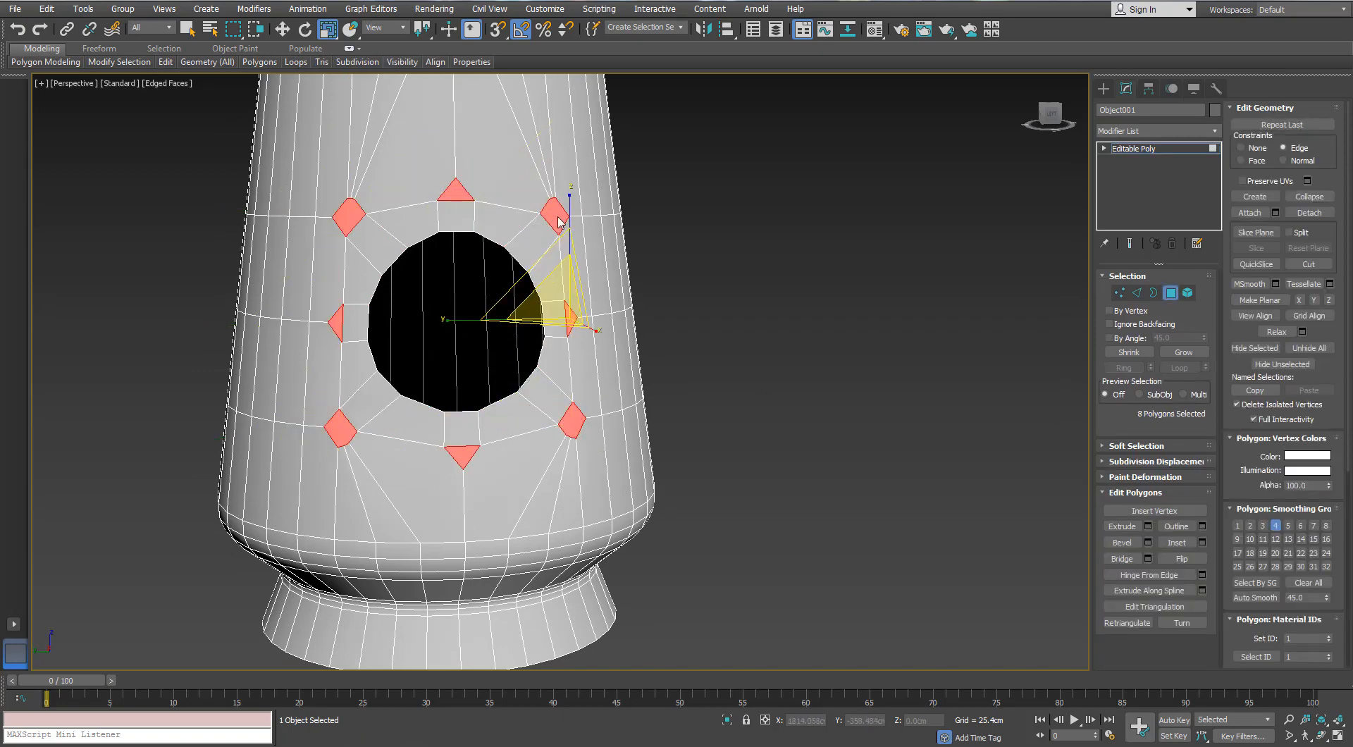
pyautogui.rightClick(554, 215)
pyautogui.click(520, 71)
# In the Front view, select the whole vessel and side handle element and clear all its smoothing groups
pyautogui.keyDown('alt'); pyautogui.moveTo(477, 204); pyautogui.dragTo(434, 215, button='middle'); pyautogui.keyUp('alt')
pyautogui.scroll(-5, 458, 229)
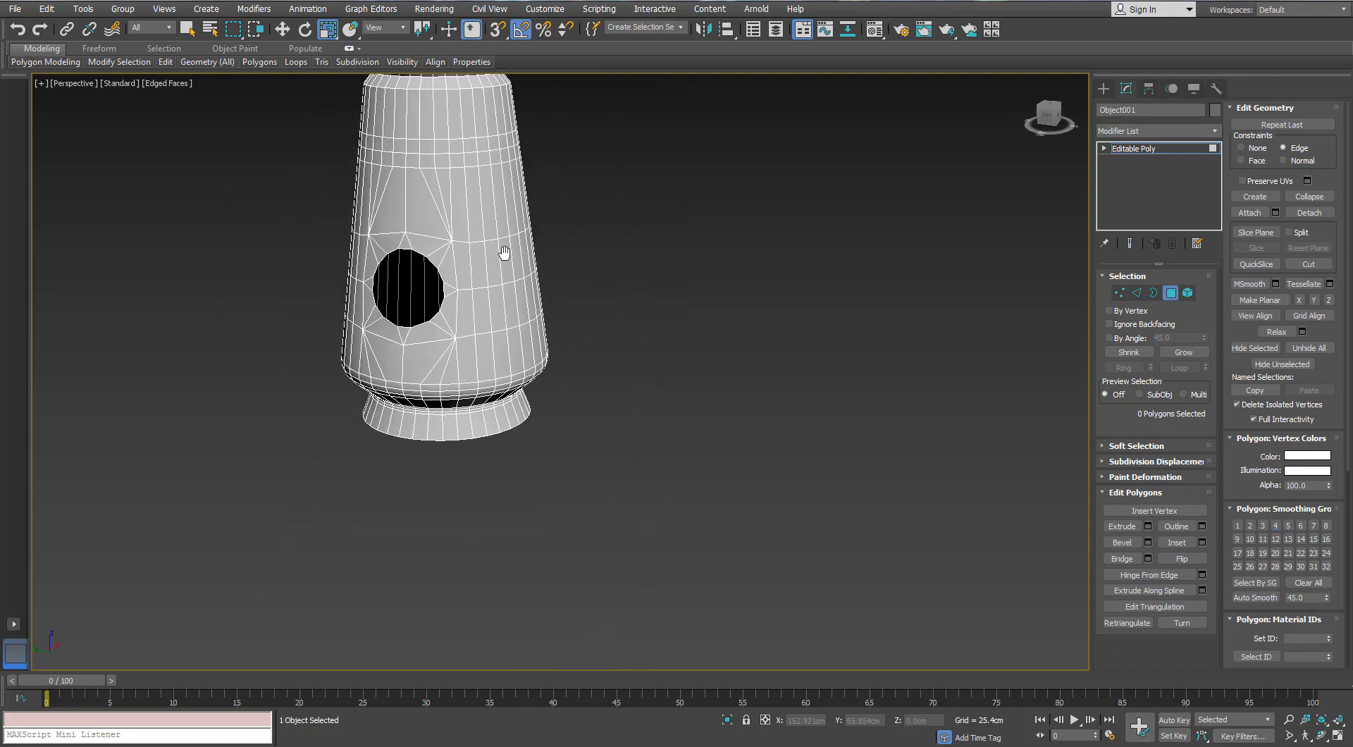
pyautogui.keyDown('alt'); pyautogui.moveTo(505, 253); pyautogui.dragTo(446, 235, button='middle'); pyautogui.keyUp('alt')
pyautogui.scroll(4, 446, 235)
pyautogui.press('f')
pyautogui.moveTo(540, 305); pyautogui.dragTo(586, 301, button='middle')
pyautogui.scroll(3, 468, 305)
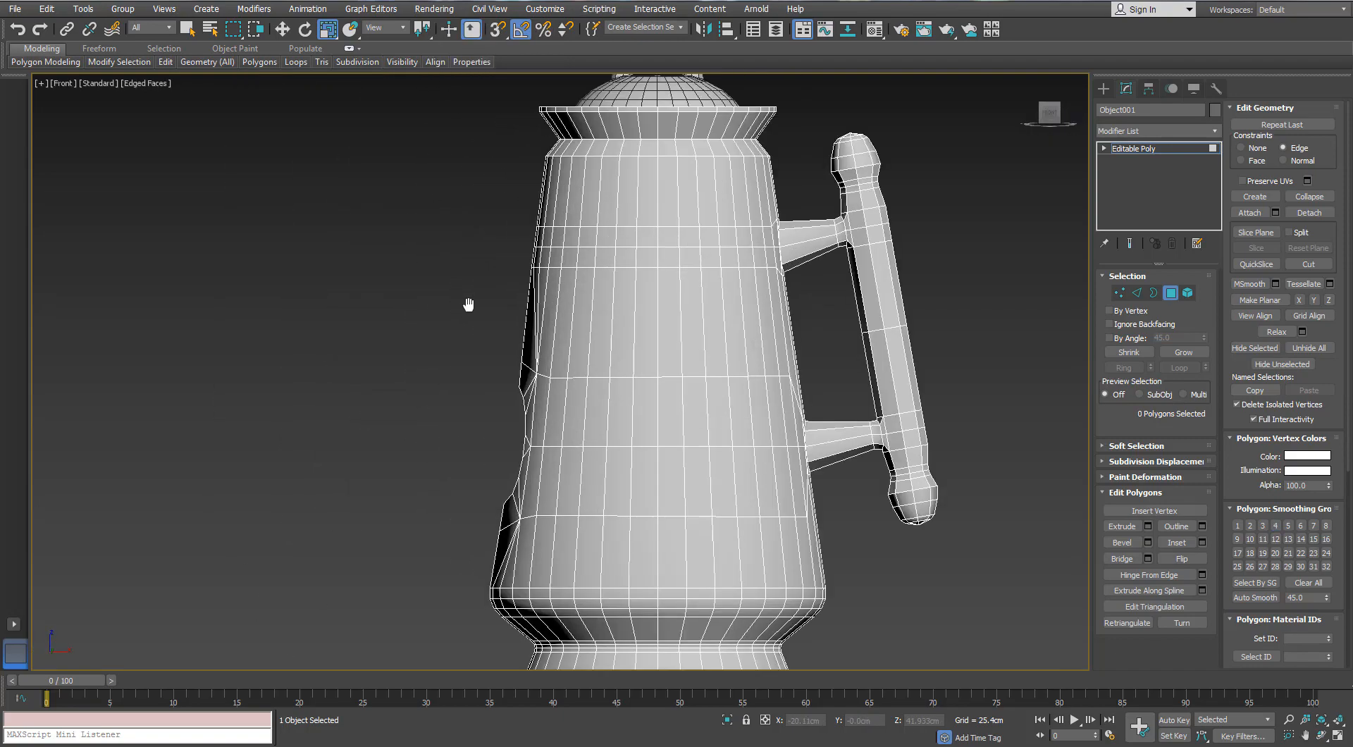
pyautogui.scroll(-3, 468, 305)
pyautogui.click(1172, 292)
pyautogui.click(1186, 293)
pyautogui.hotkey('ctrl', 'a')
pyautogui.click(1295, 582)
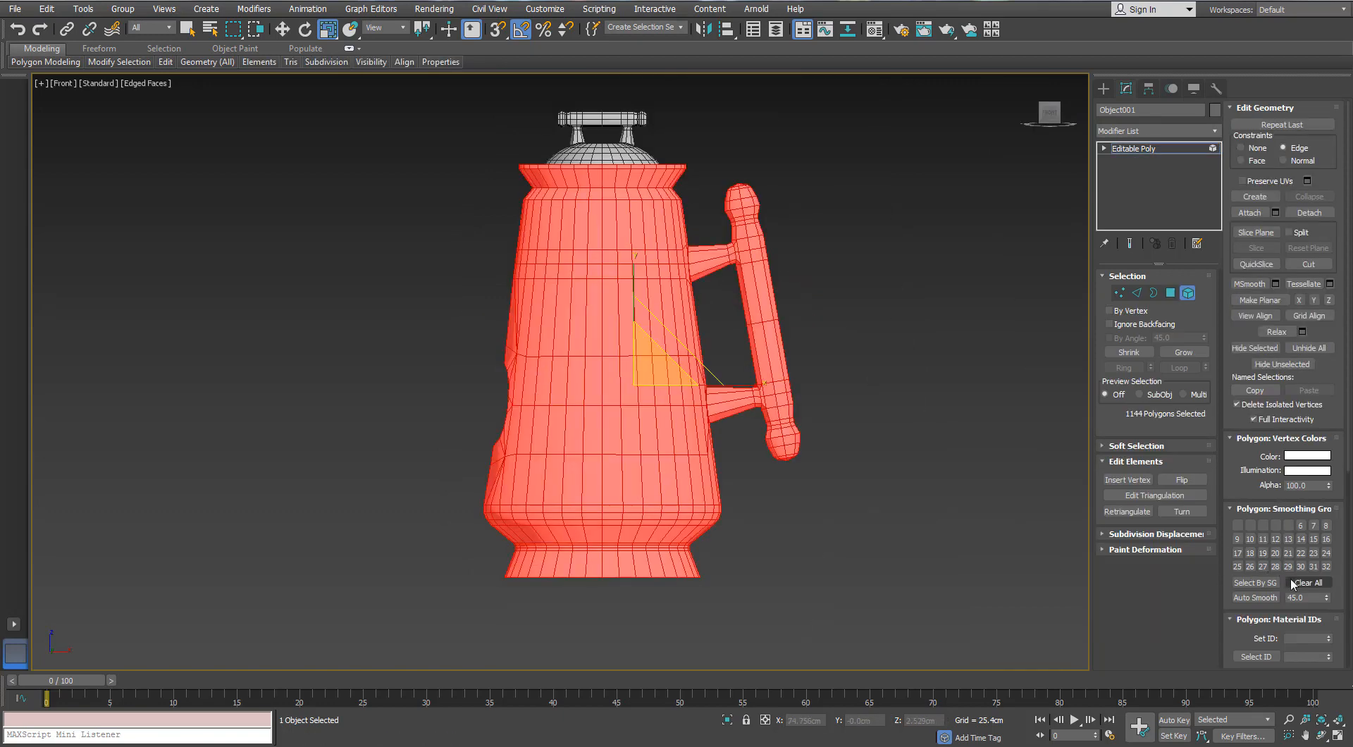
pyautogui.click(904, 597)
# Draw a seven-point open line in the Front view, curving from the wall hole outward and up as a spout path
pyautogui.scroll(2, 338, 396)
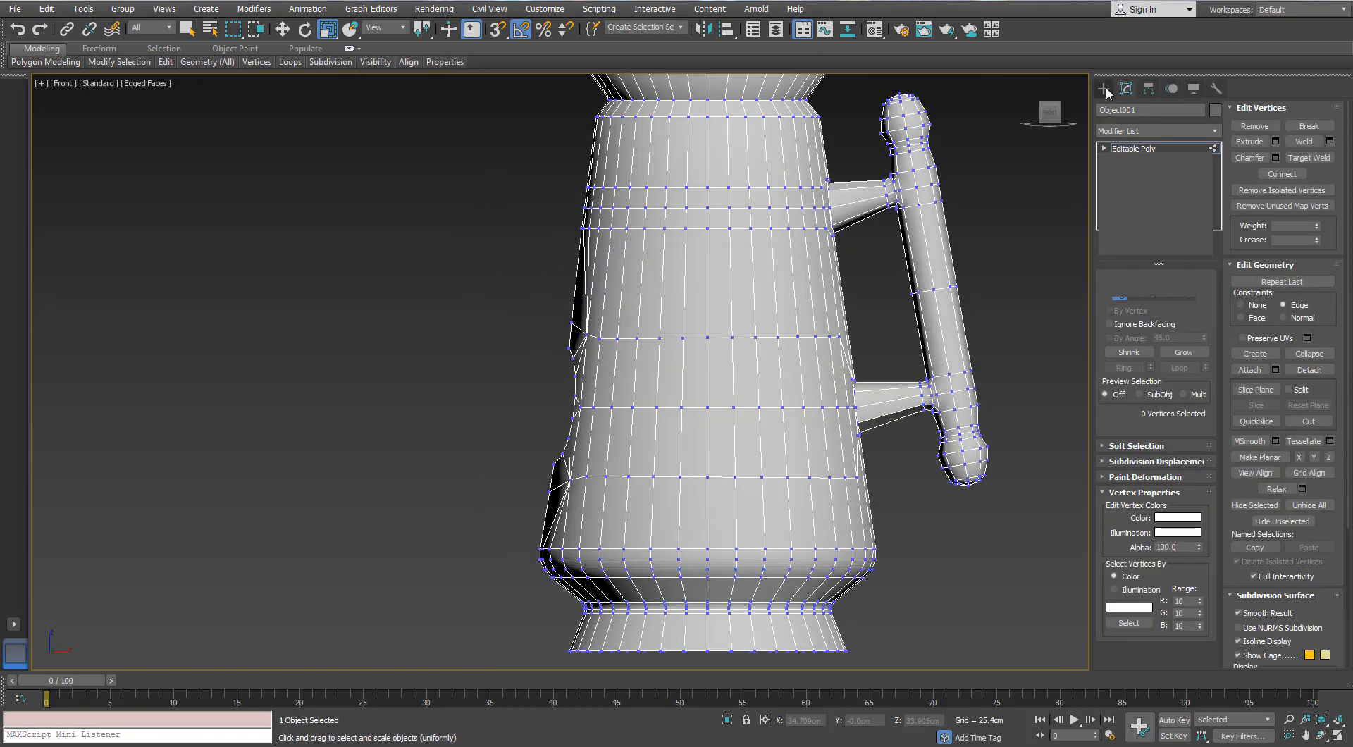
pyautogui.click(1105, 86)
pyautogui.click(1119, 109)
pyautogui.click(1115, 171)
pyautogui.scroll(-3, 716, 293)
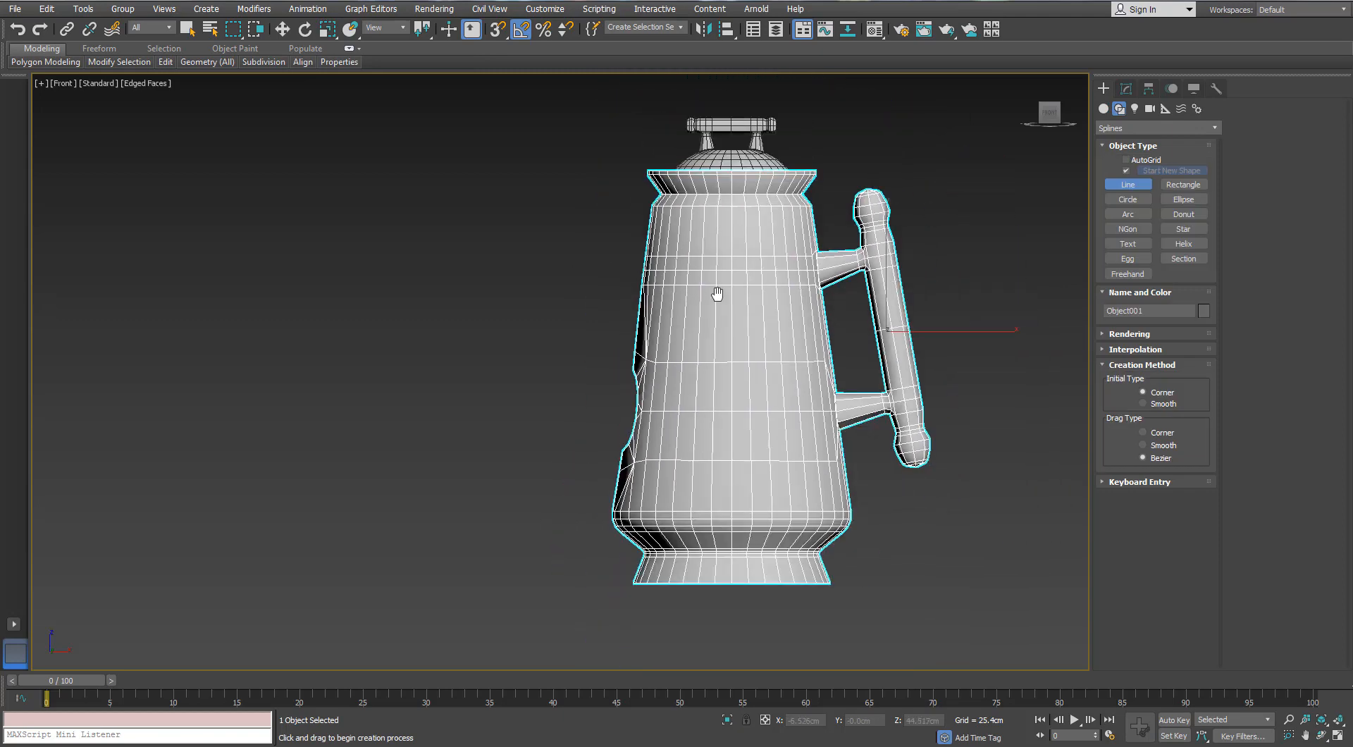
pyautogui.click(661, 409)
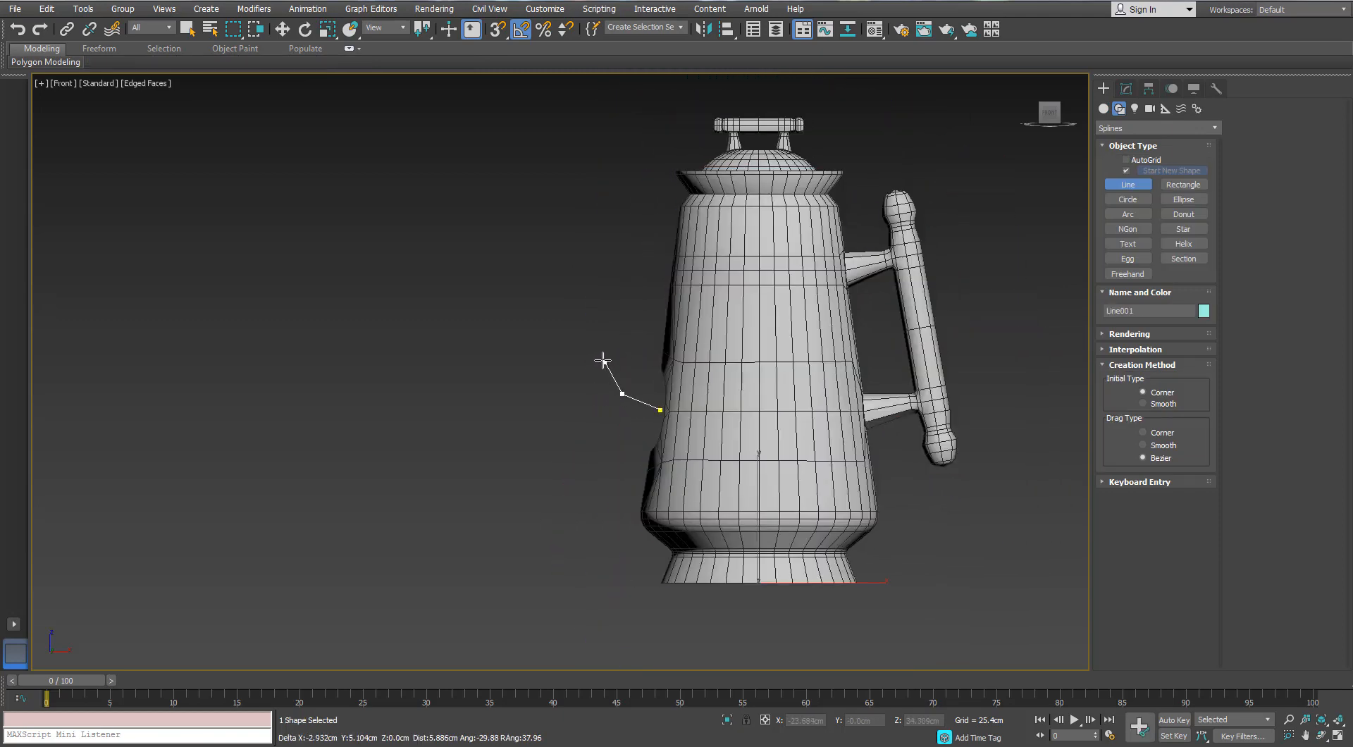
pyautogui.click(586, 306)
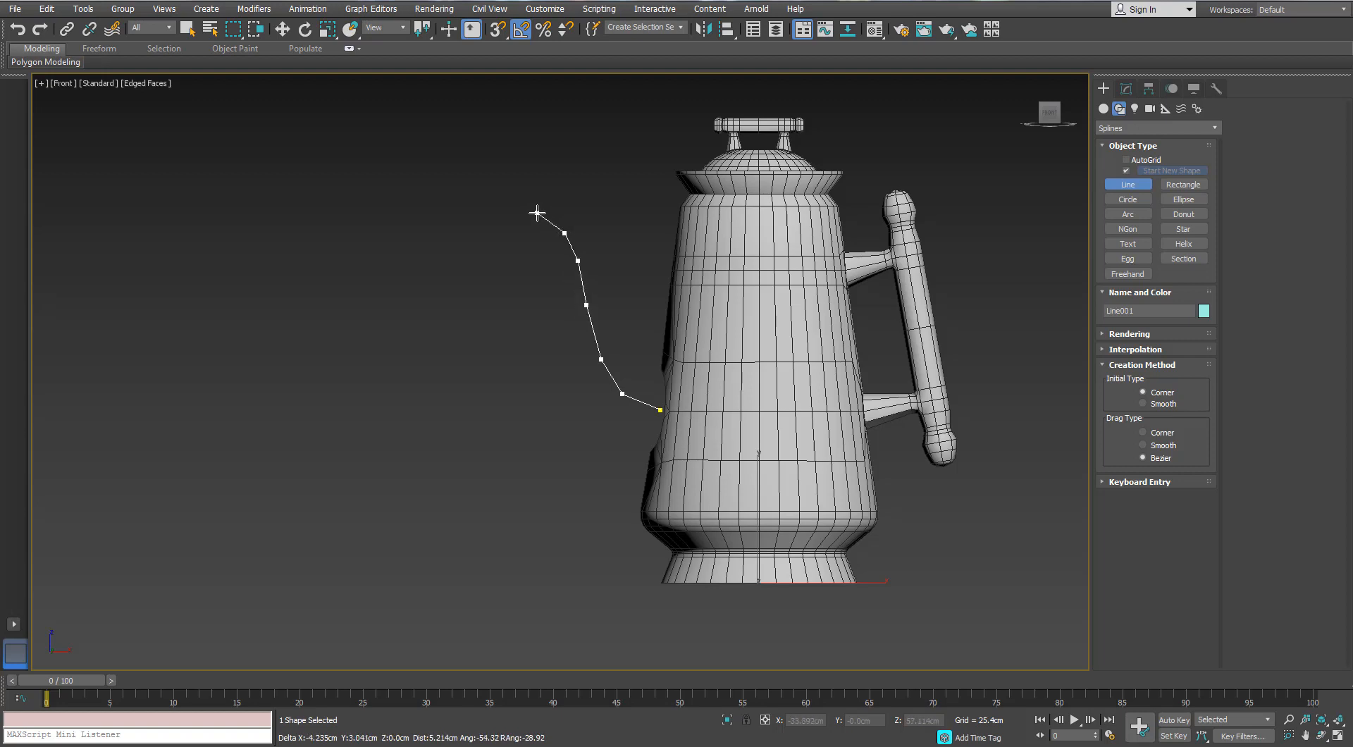
pyautogui.click(537, 213)
pyautogui.rightClick(537, 213)
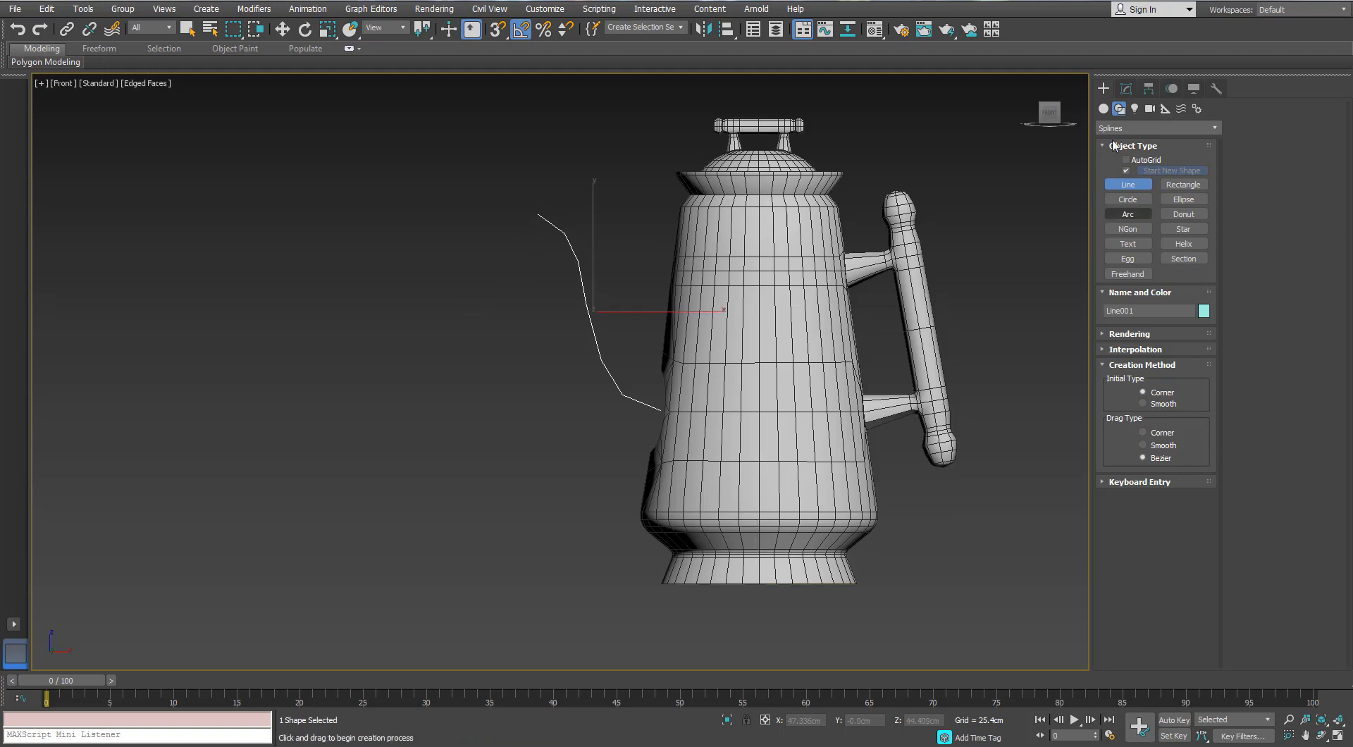
# Move the two vertices at the spout path's lower bend outward about 1.6 cm and nudge the vertex above toward the vessel
pyautogui.click(1126, 88)
pyautogui.click(1138, 327)
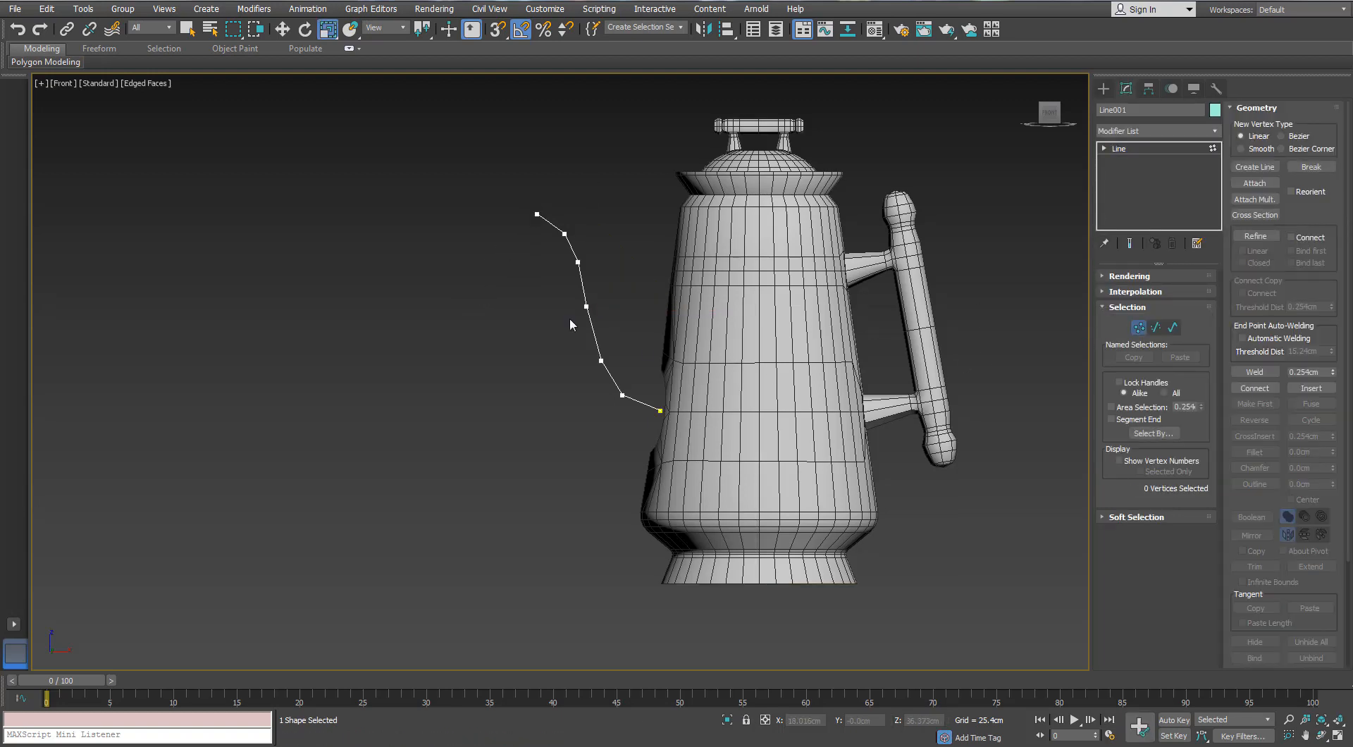
pyautogui.scroll(2, 553, 317)
pyautogui.moveTo(604, 361); pyautogui.dragTo(720, 424)
pyautogui.press('w')
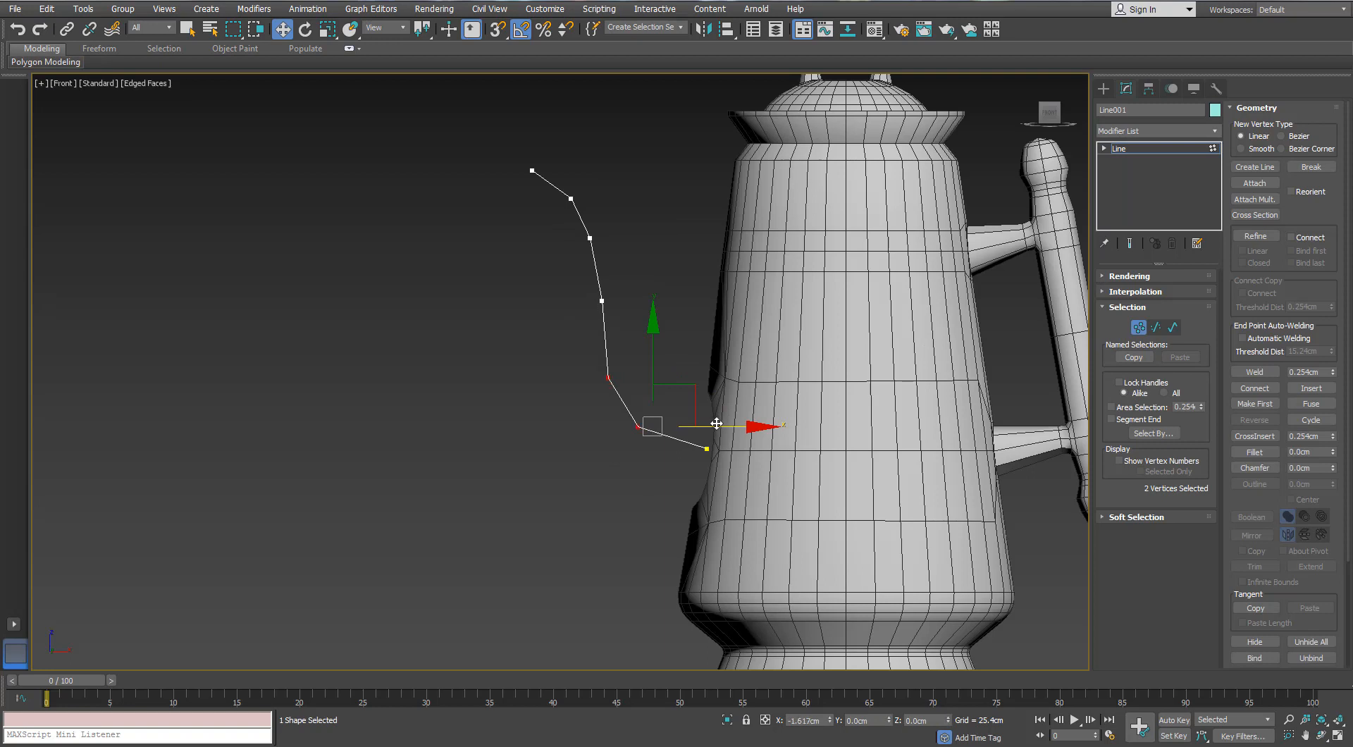
pyautogui.click(601, 301)
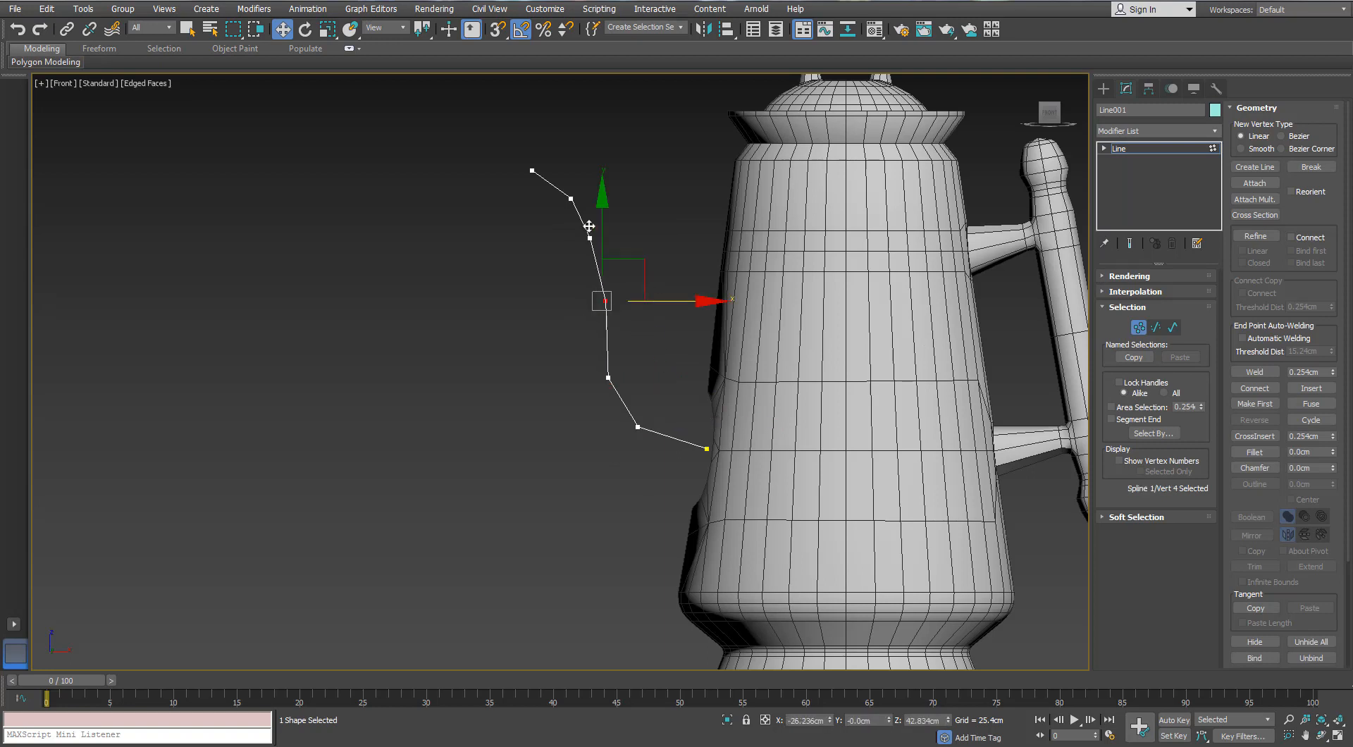
pyautogui.moveTo(612, 298); pyautogui.dragTo(616, 279, button='middle')
# Refine the spout path with a vertex near its wall end, lower it, and shift the next two vertices to smooth the bend
pyautogui.click(631, 431)
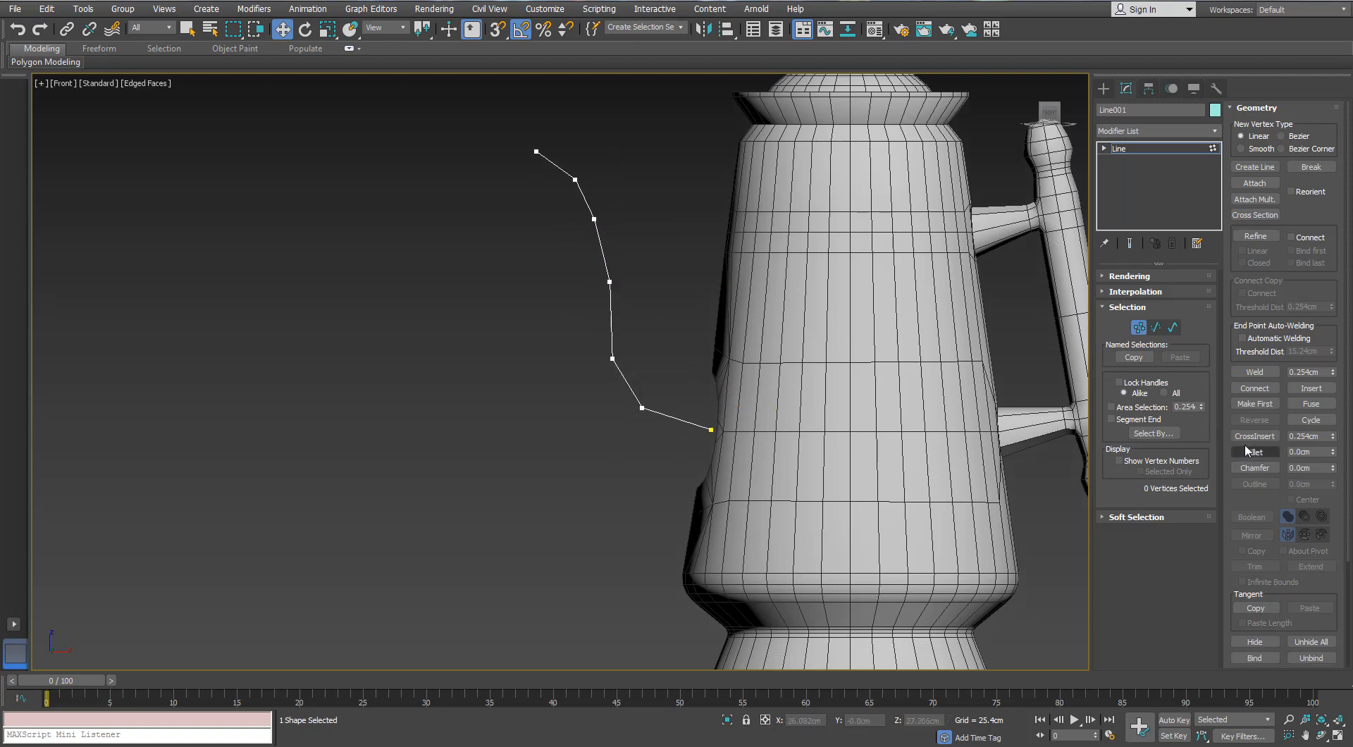
pyautogui.click(677, 420)
pyautogui.press('w')
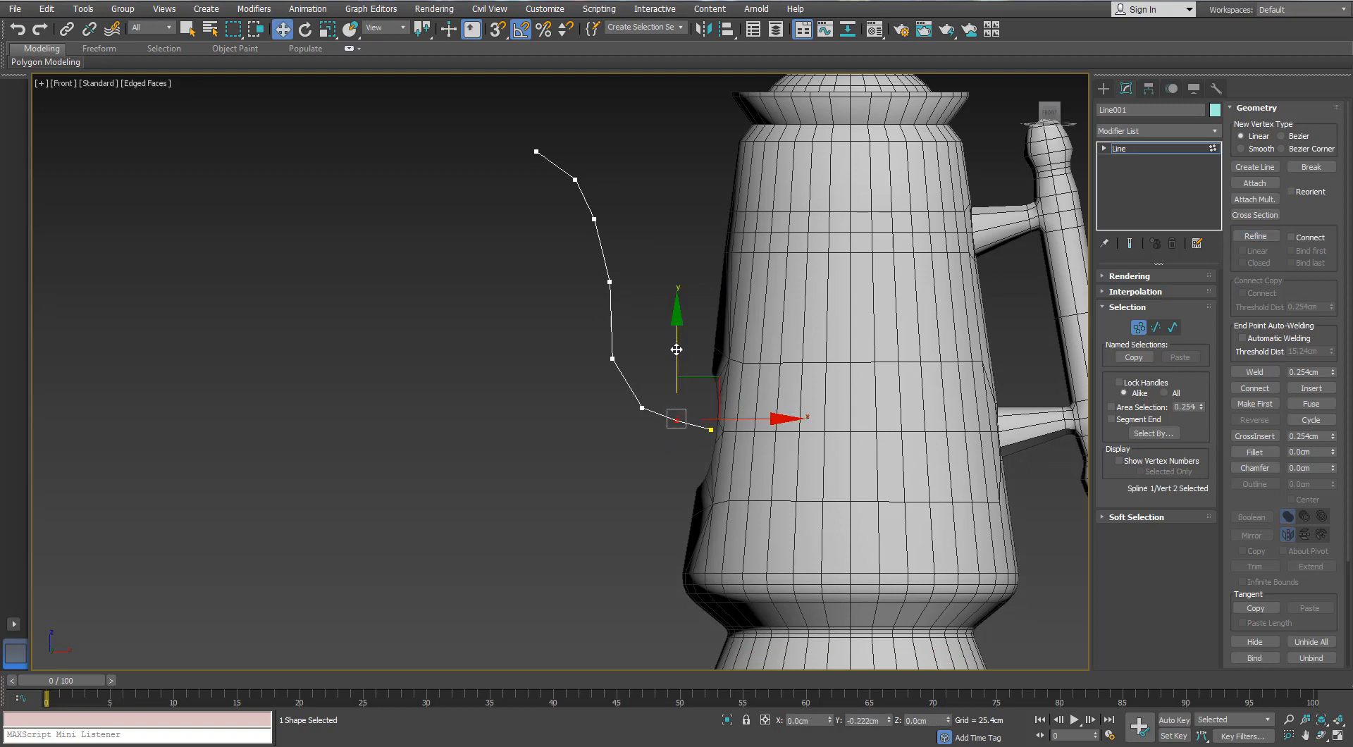
pyautogui.click(642, 408)
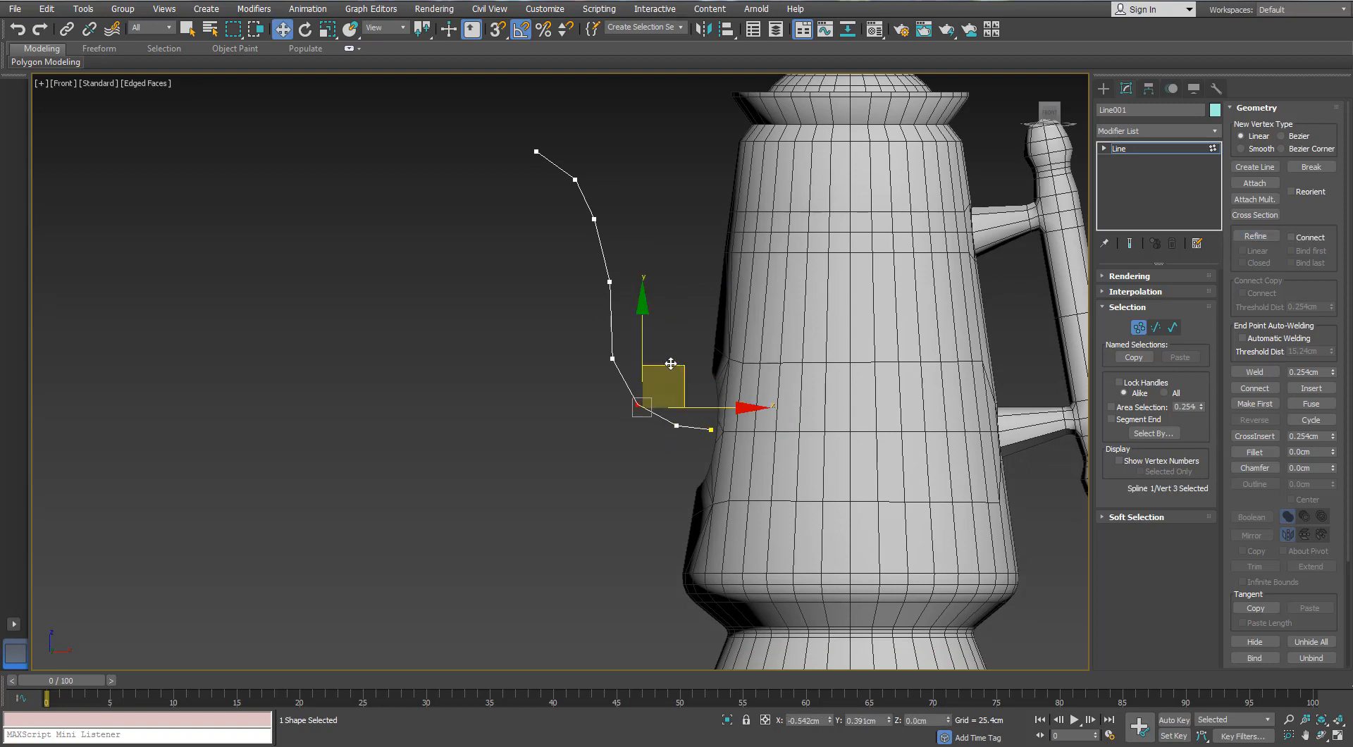
pyautogui.moveTo(671, 363); pyautogui.dragTo(670, 363)
pyautogui.moveTo(622, 342); pyautogui.dragTo(582, 374)
pyautogui.moveTo(637, 317); pyautogui.dragTo(637, 312)
pyautogui.click(522, 339)
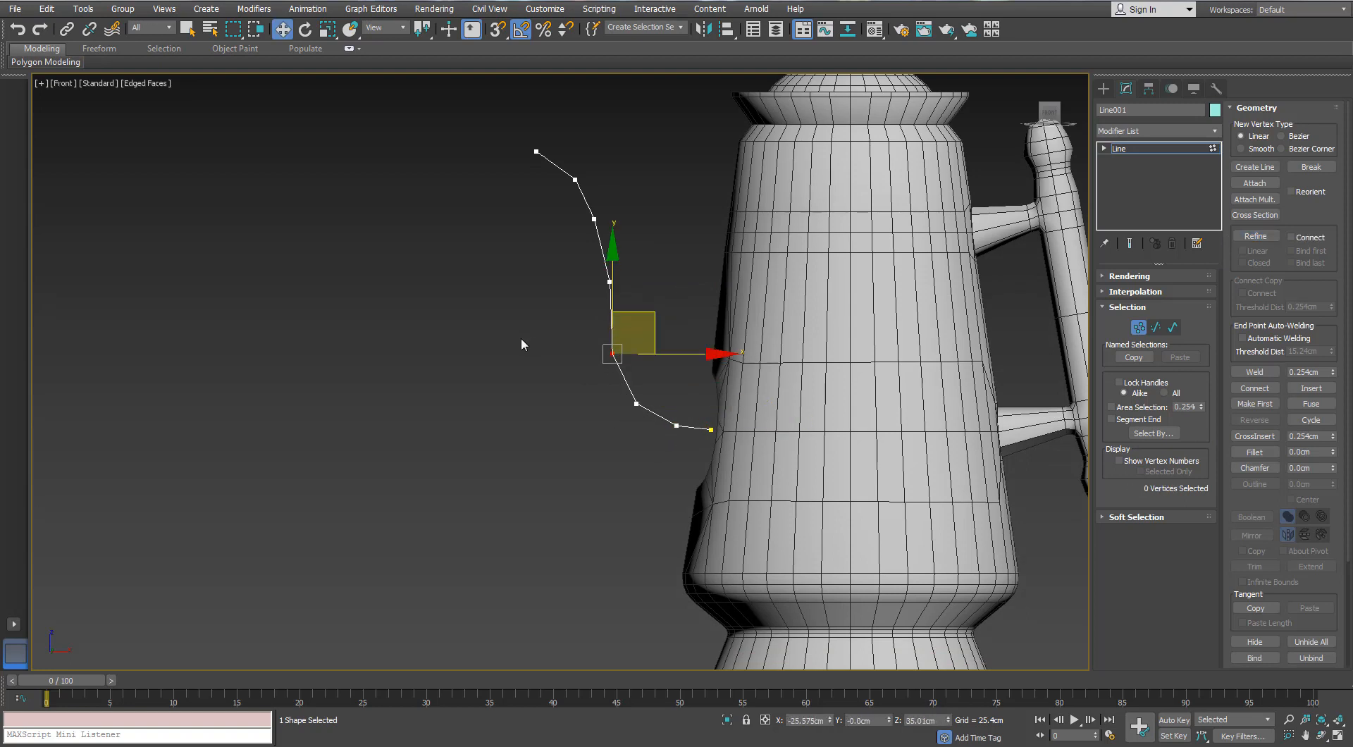
# Move the spout path's tip vertex slightly toward the vessel and leave vertex editing
pyautogui.scroll(-3, 513, 338)
pyautogui.keyDown('alt'); pyautogui.moveTo(513, 336); pyautogui.dragTo(505, 333, button='middle'); pyautogui.keyUp('alt')
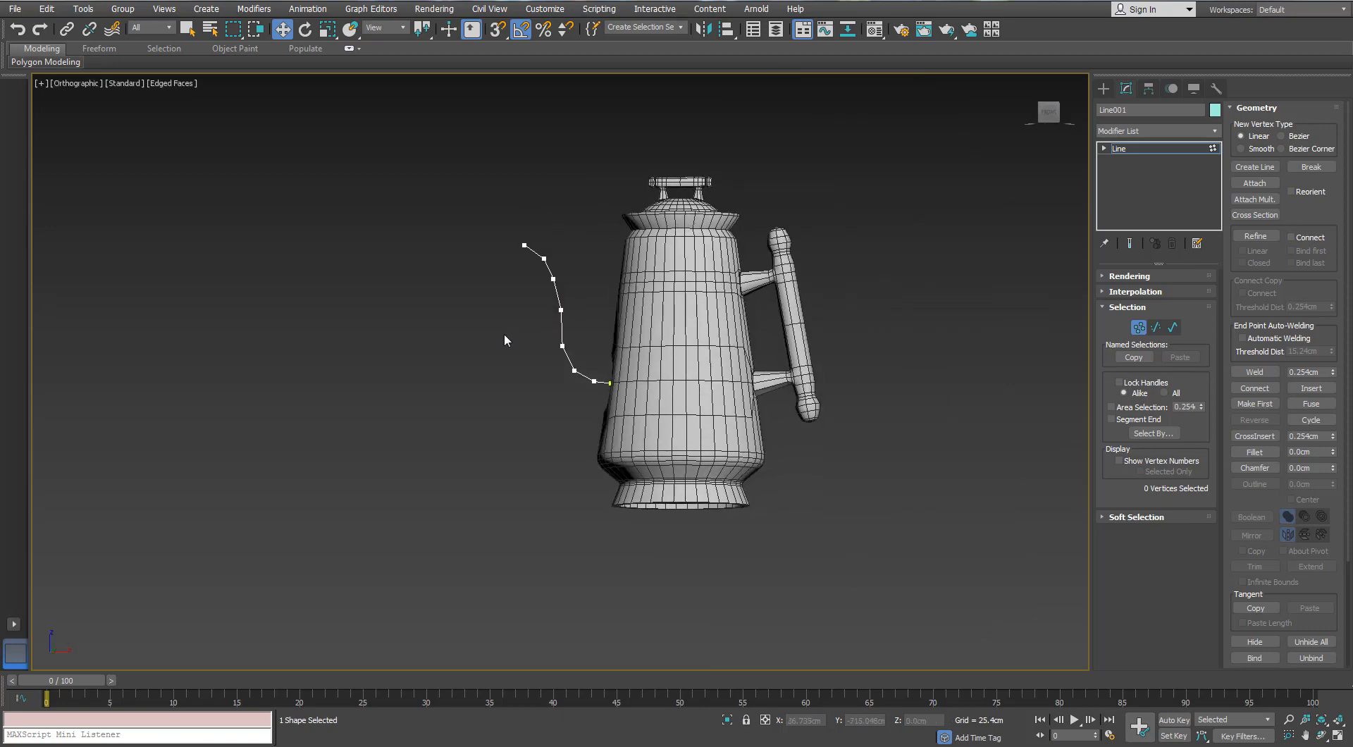
pyautogui.moveTo(485, 227); pyautogui.dragTo(533, 258)
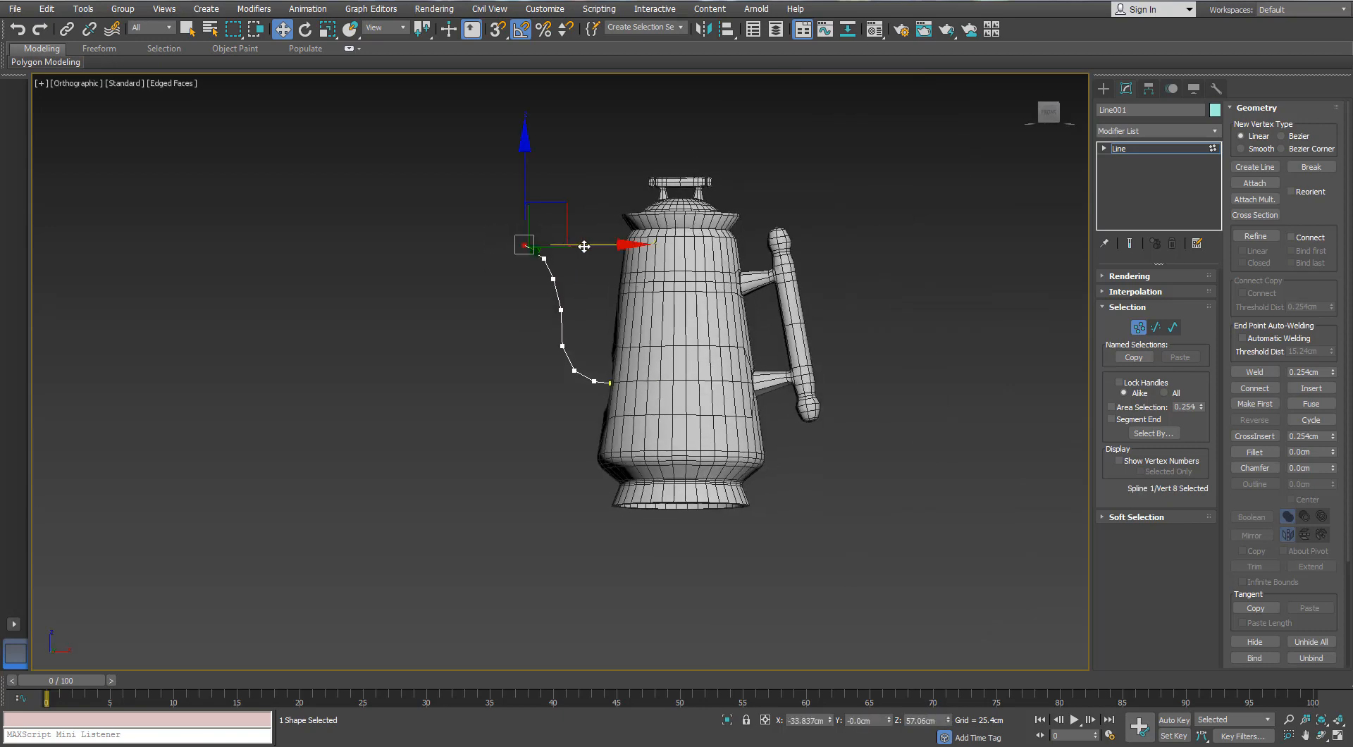
pyautogui.click(515, 305)
pyautogui.click(1138, 329)
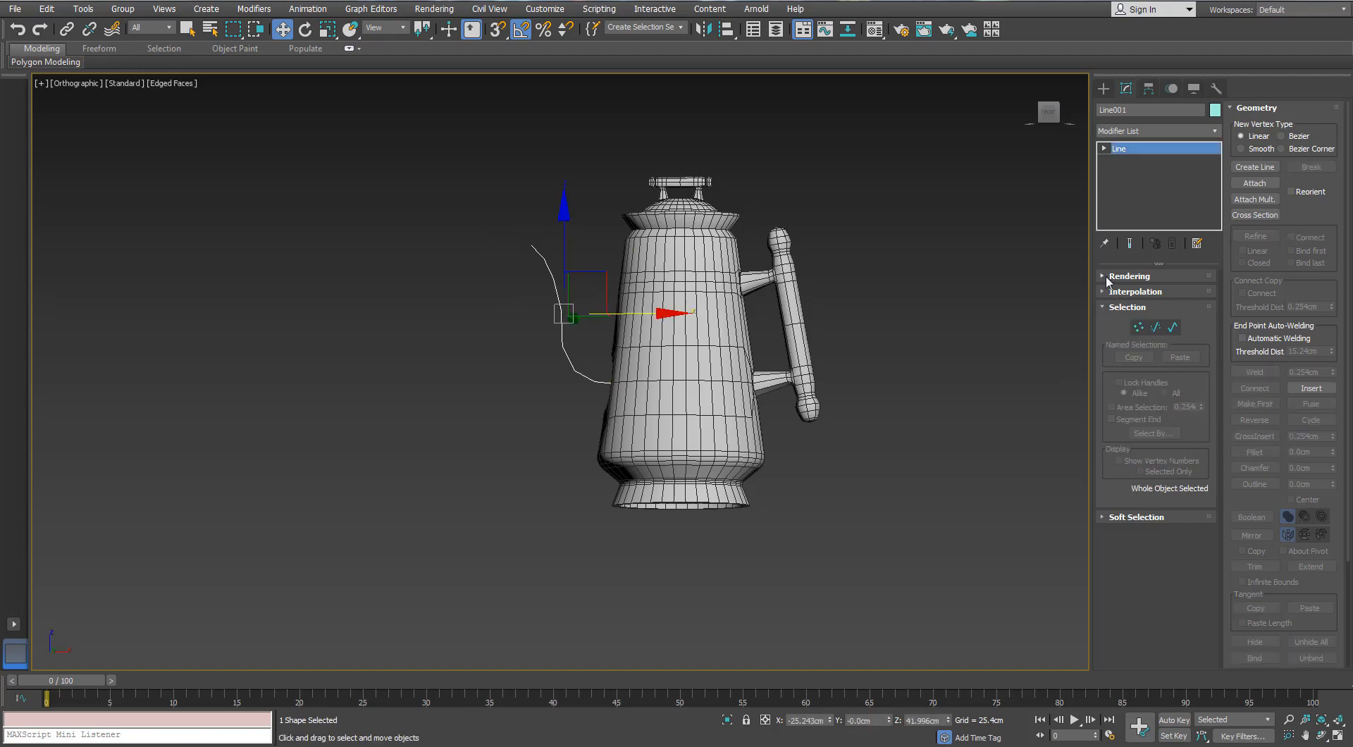
# Enable the path's radial rendering in the viewport with 16 sides and a thickness of 4.953 cm
pyautogui.click(1129, 276)
pyautogui.click(1107, 302)
pyautogui.scroll(2, 552, 357)
pyautogui.scroll(2, 552, 356)
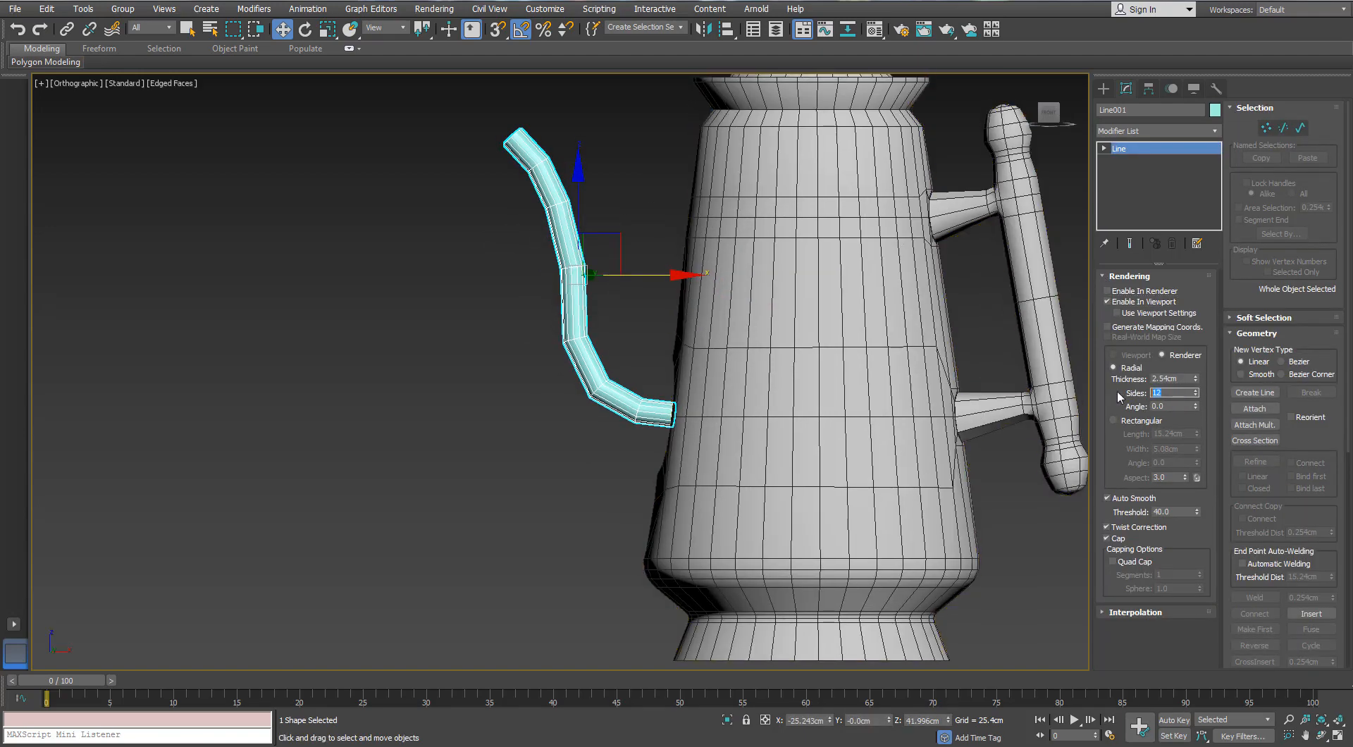
pyautogui.press('Return')
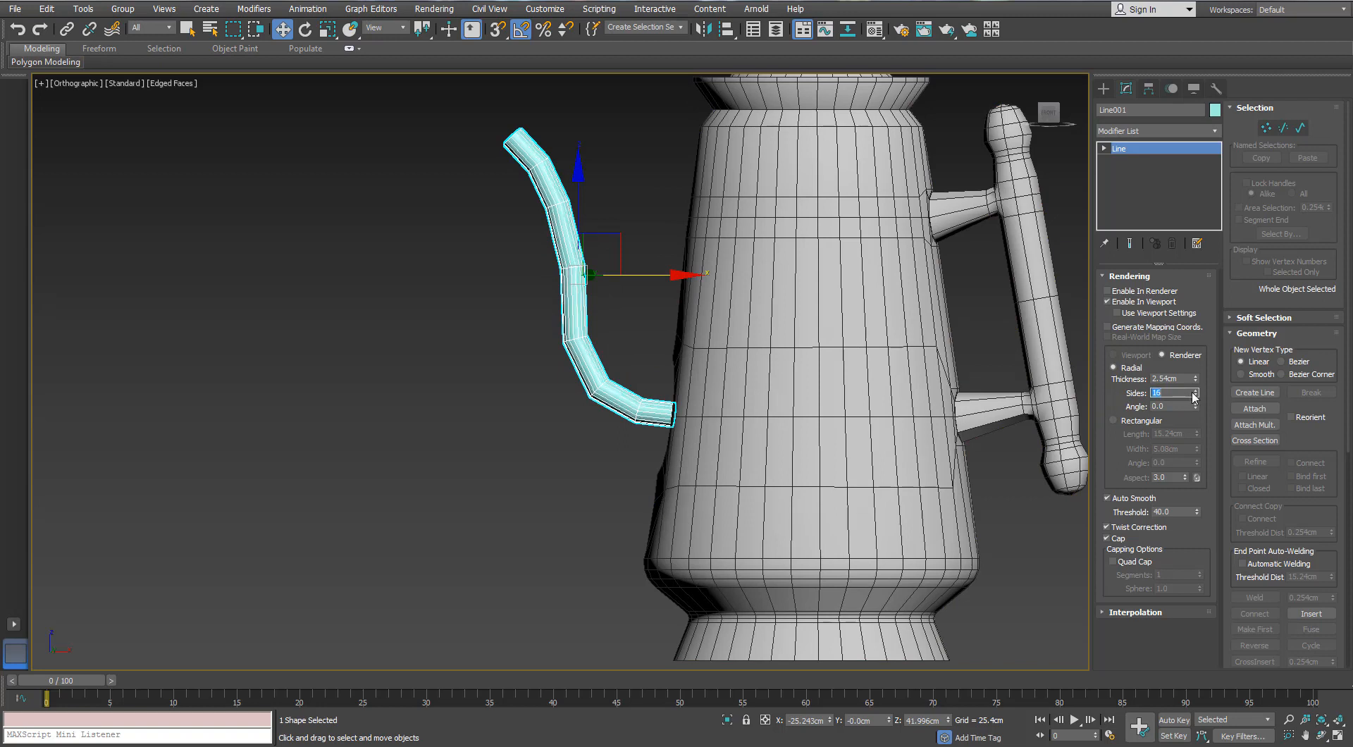
pyautogui.moveTo(1193, 381); pyautogui.dragTo(1193, 311)
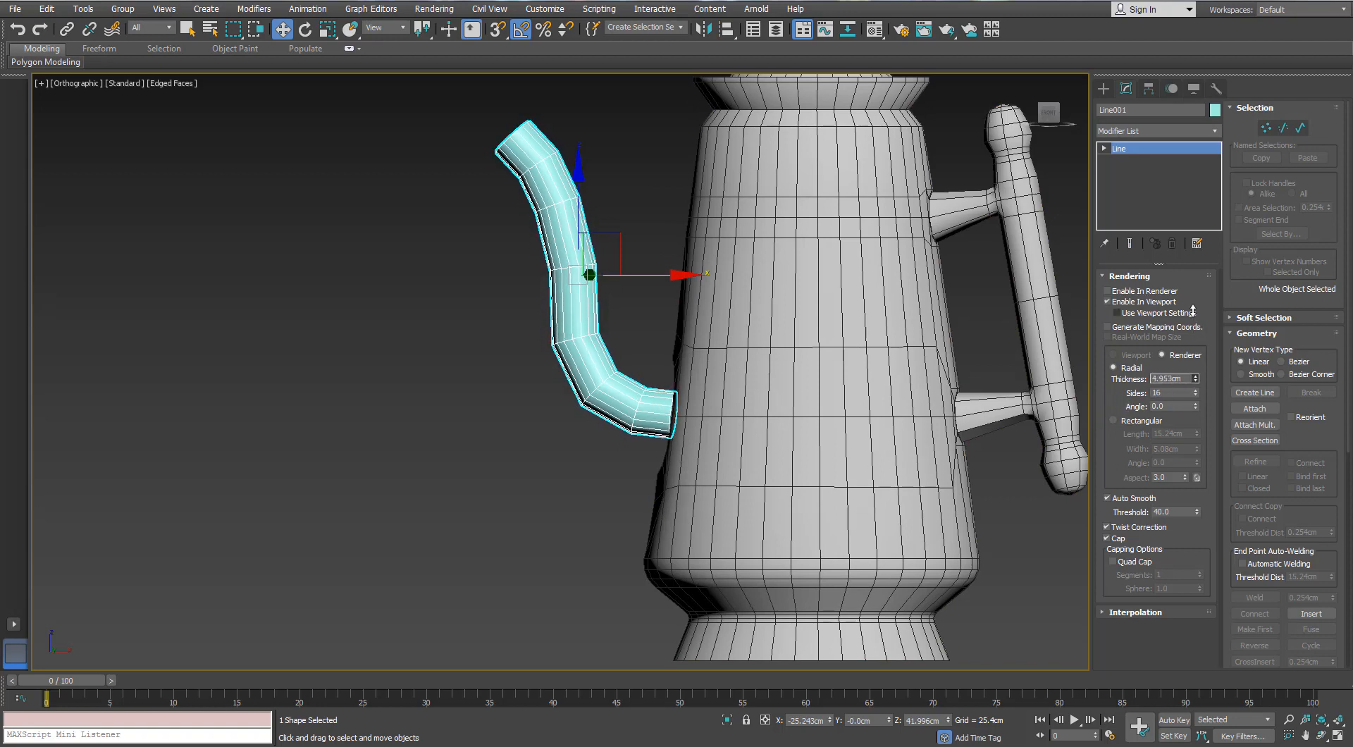
# Convert the spout tube to an editable poly
pyautogui.scroll(-3, 814, 322)
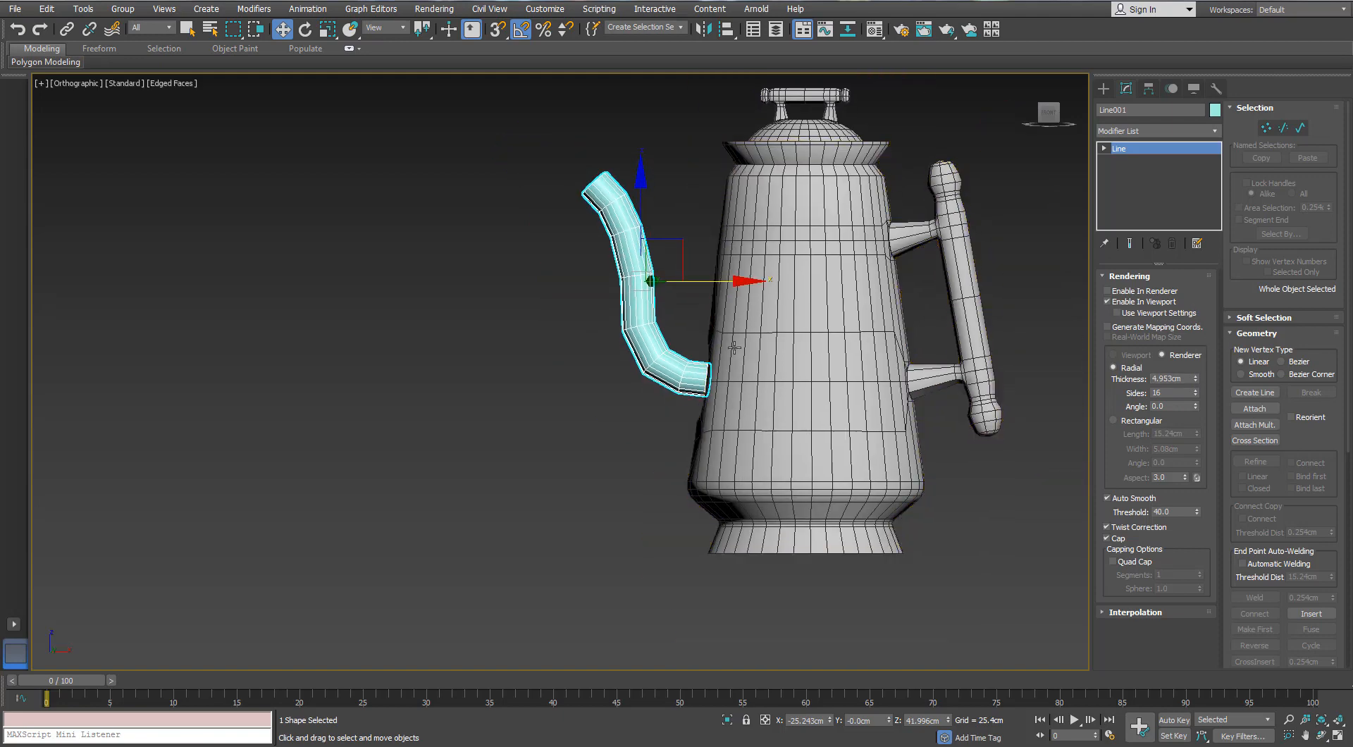
pyautogui.rightClick(655, 353)
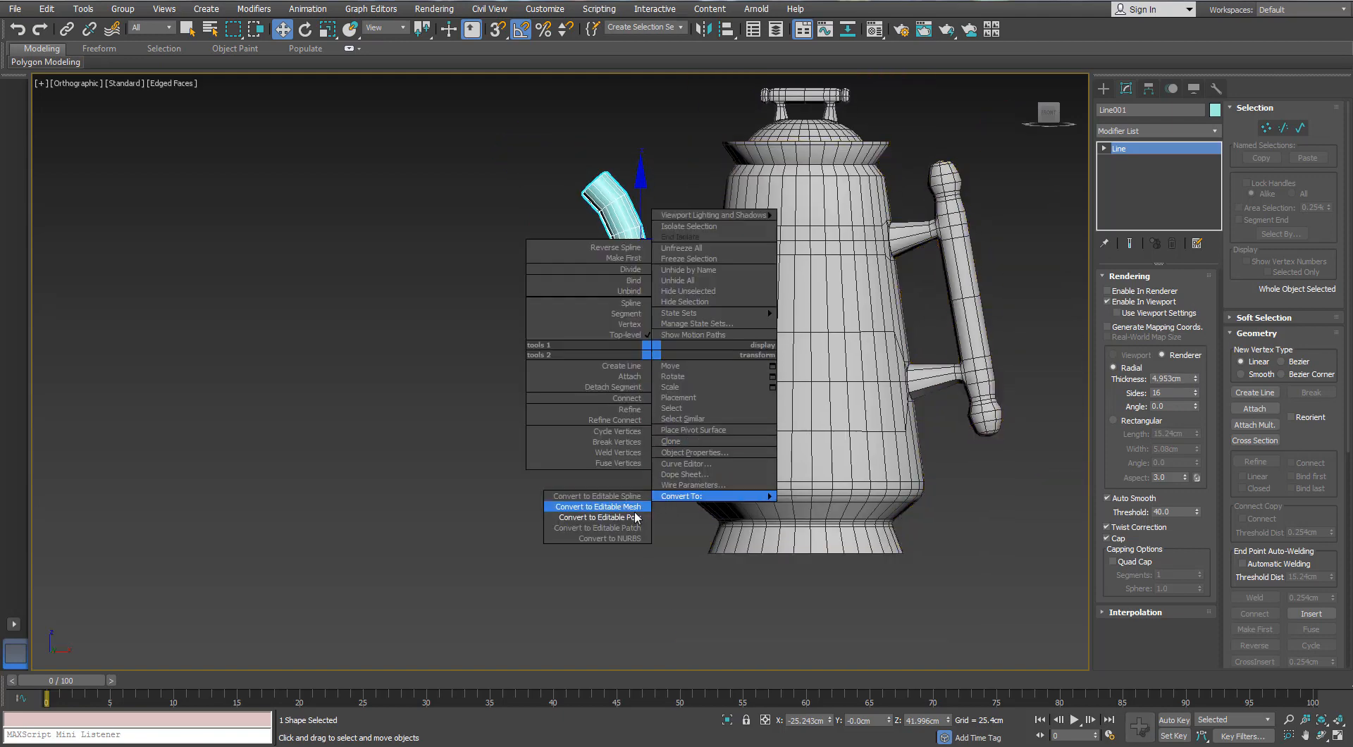
pyautogui.click(599, 506)
# Select the four vertex rings at the spout's lower end, scale them to 123%, and move them toward the vessel wall
pyautogui.scroll(2, 683, 386)
pyautogui.scroll(2, 682, 386)
pyautogui.click(1119, 293)
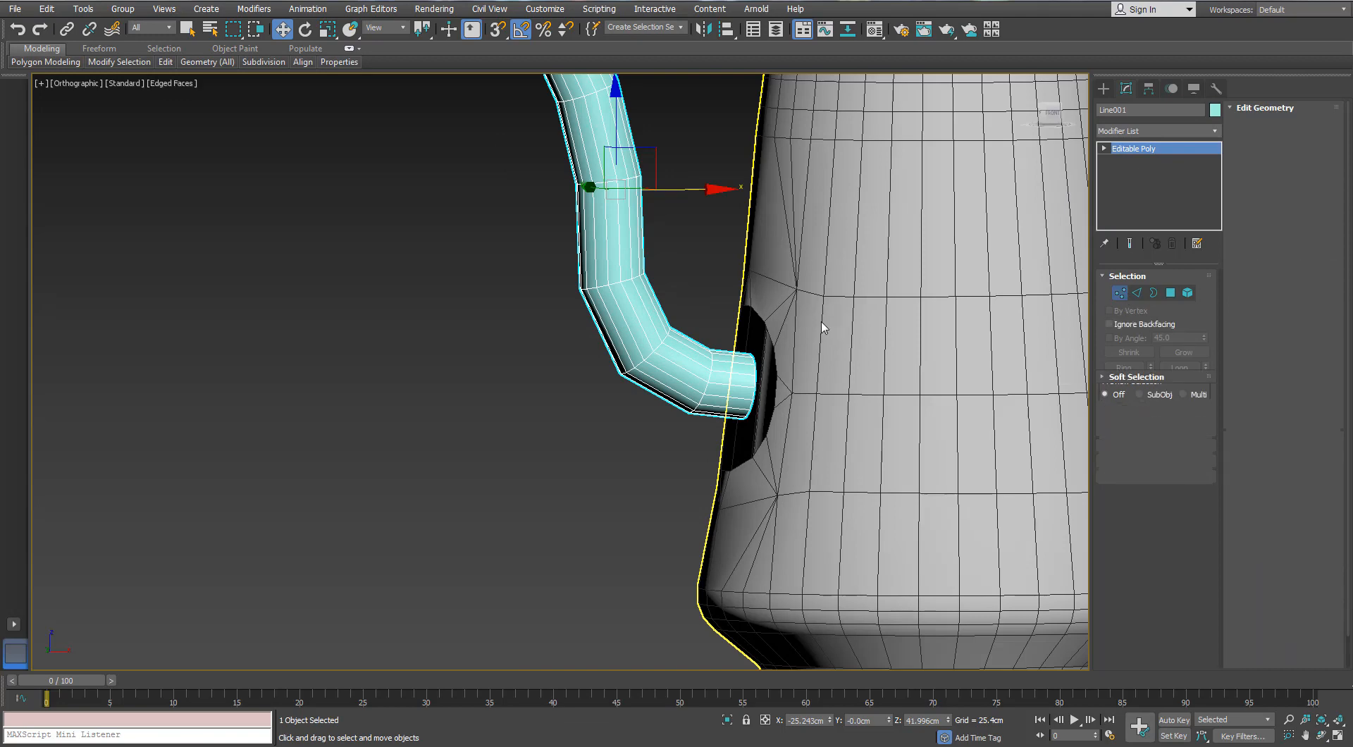
pyautogui.scroll(1, 796, 302)
pyautogui.moveTo(733, 232); pyautogui.dragTo(553, 430)
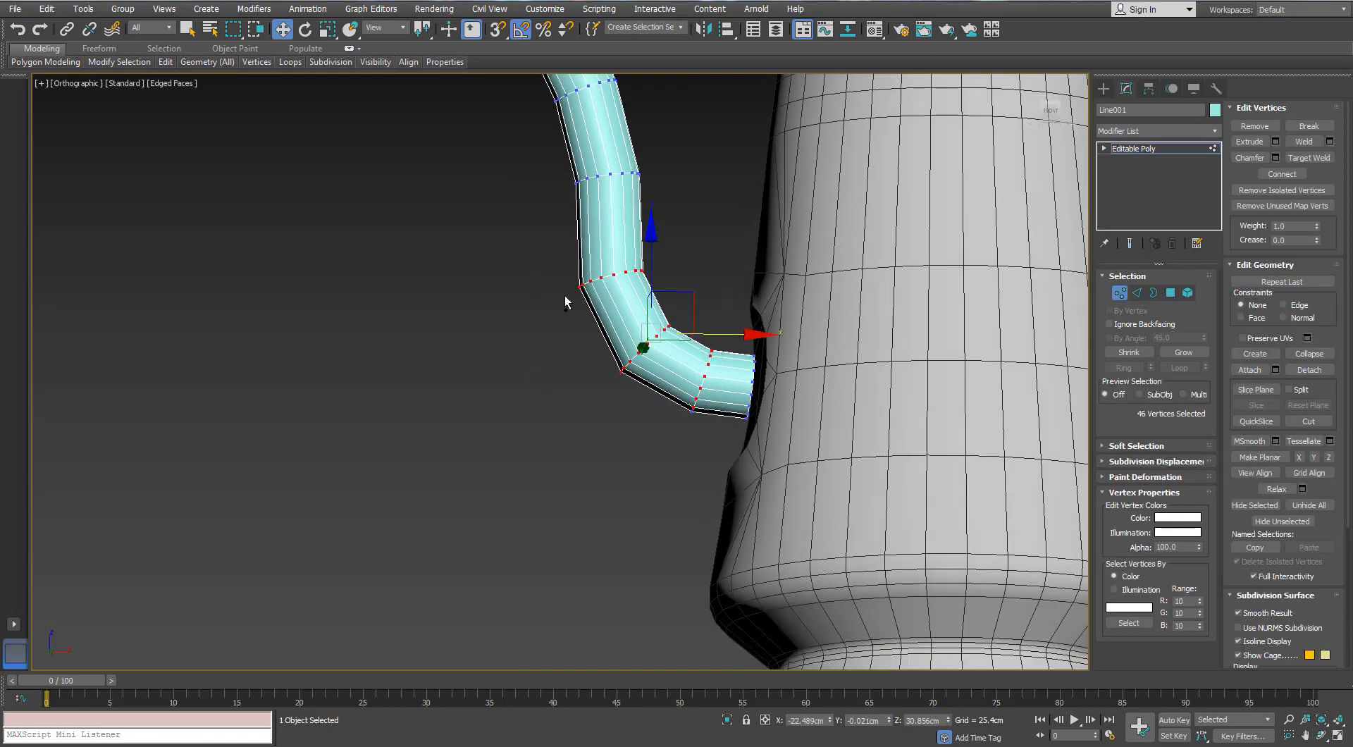
pyautogui.press('r')
pyautogui.moveTo(660, 353); pyautogui.dragTo(661, 339)
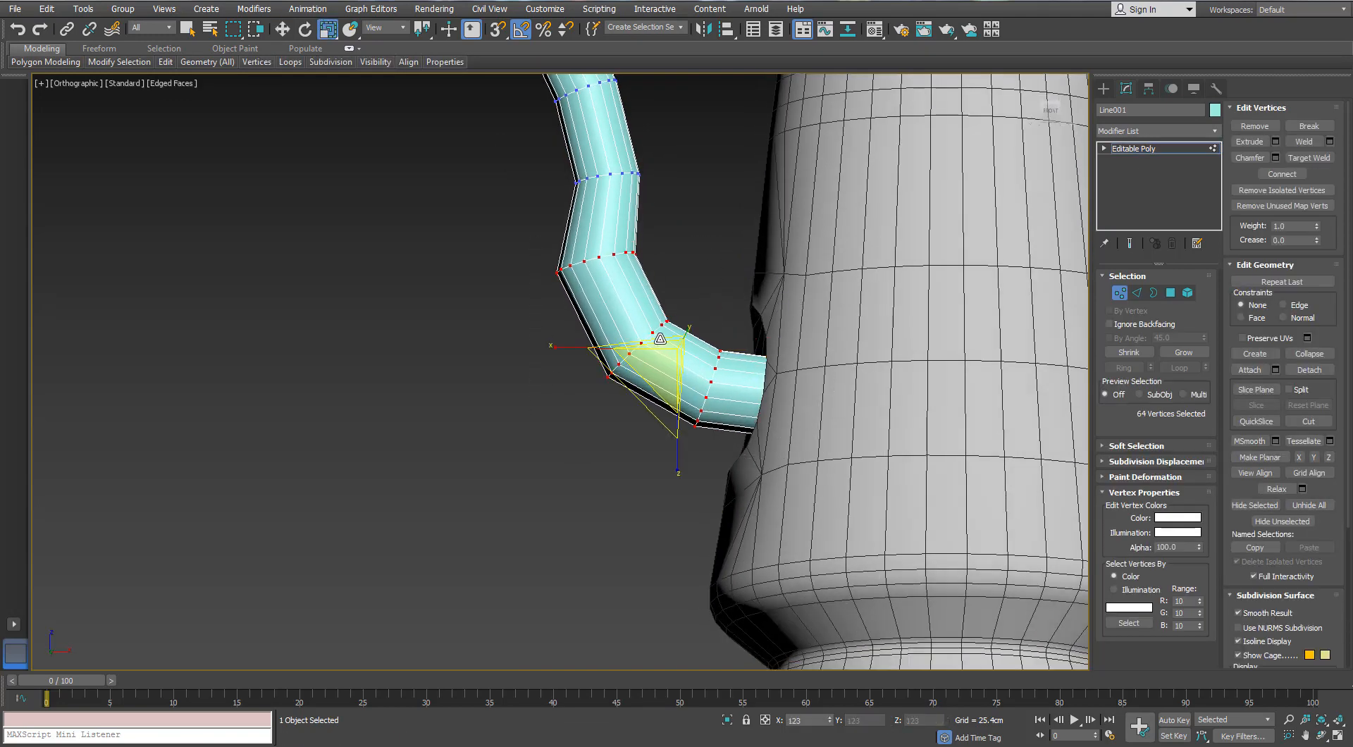
pyautogui.press('w')
pyautogui.moveTo(747, 353); pyautogui.dragTo(768, 353)
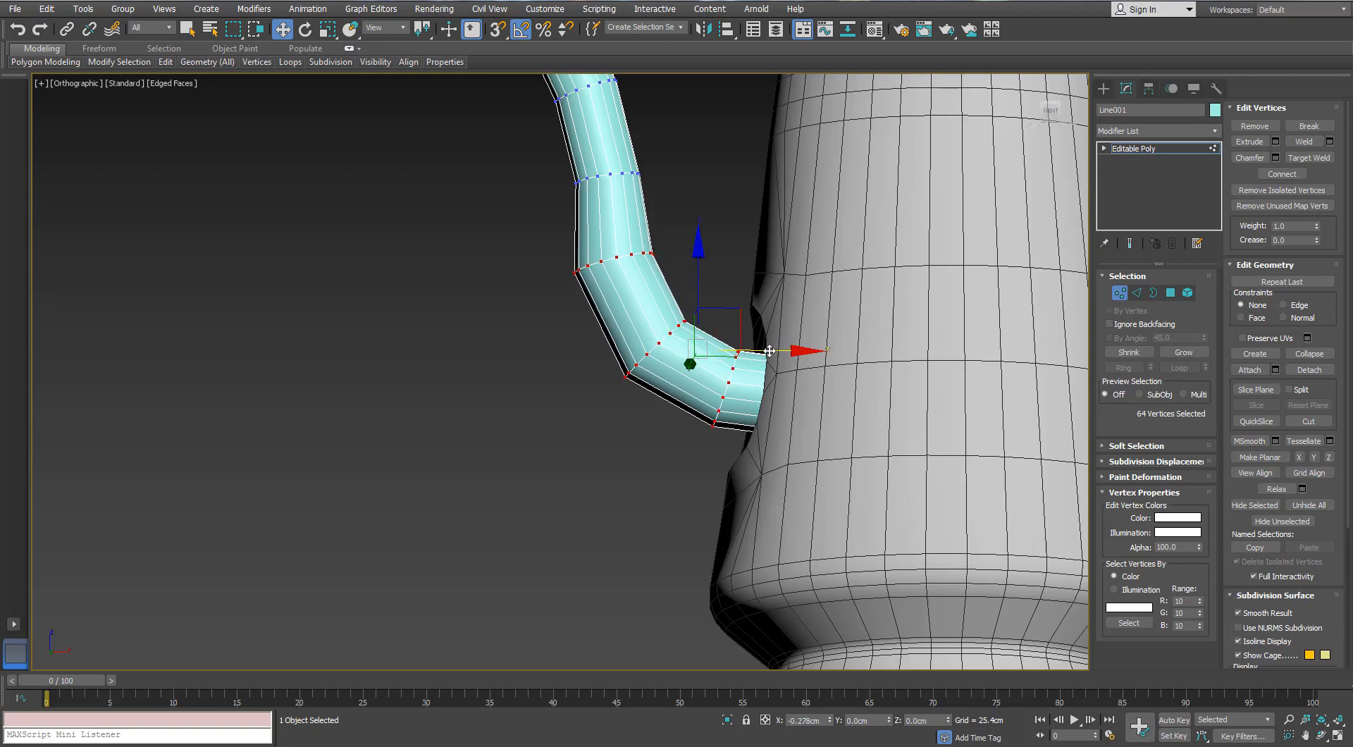
# Try to scale only the spout's vertex rings nearest the wall, and undo the attempt
pyautogui.keyDown('alt'); pyautogui.moveTo(523, 236); pyautogui.dragTo(679, 292); pyautogui.keyUp('alt')
pyautogui.press('r')
pyautogui.moveTo(726, 372); pyautogui.dragTo(789, 378)
pyautogui.press('w')
pyautogui.hotkey('ctrl', 'z')
pyautogui.hotkey('ctrl', 'z')
pyautogui.hotkey('ctrl', 'z')
pyautogui.hotkey('ctrl', 'z')
pyautogui.hotkey('ctrl', 'z')
pyautogui.hotkey('ctrl', 'z')
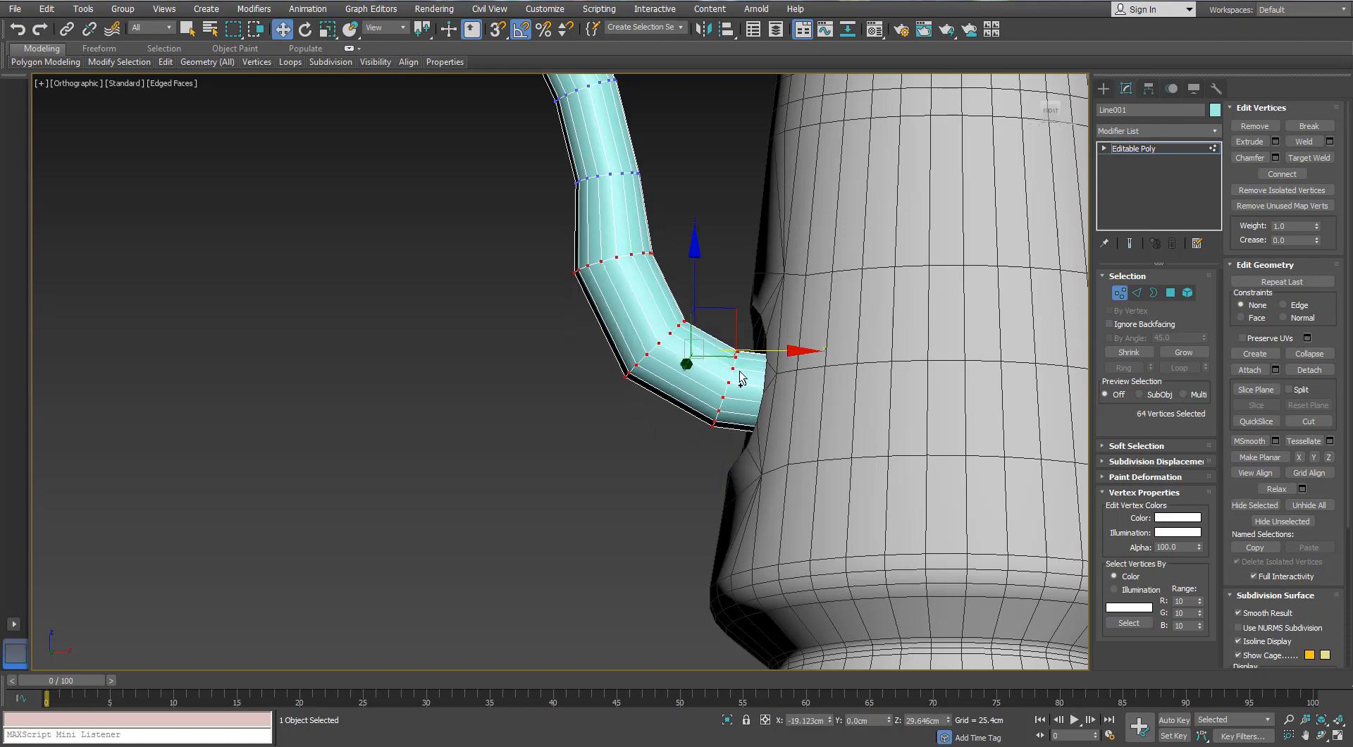
# Enlarge the spout's lower end toward the size of the wall hole and select the 80 polygons above it
pyautogui.keyDown('alt'); pyautogui.moveTo(670, 350); pyautogui.dragTo(746, 388, button='middle'); pyautogui.keyUp('alt')
pyautogui.press('r')
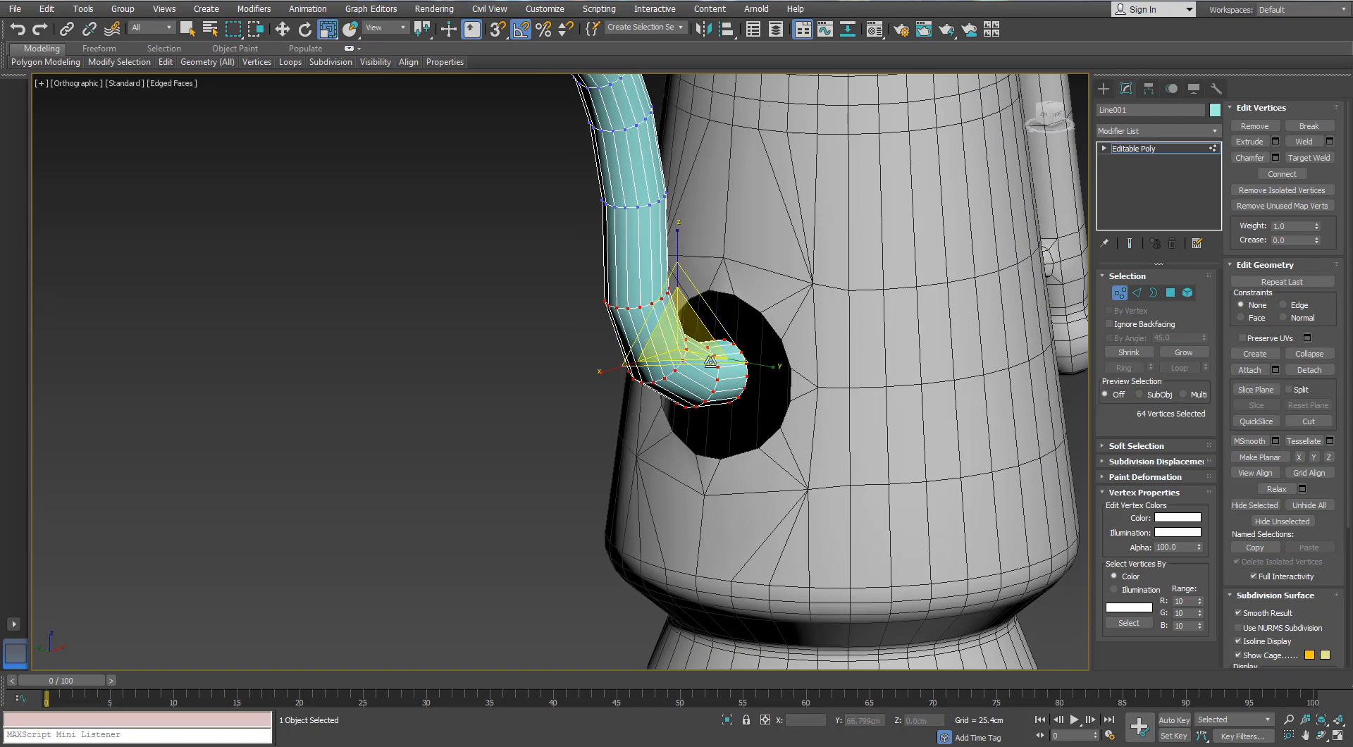
pyautogui.keyDown('alt'); pyautogui.moveTo(726, 343); pyautogui.dragTo(609, 357, button='middle'); pyautogui.keyUp('alt')
pyautogui.scroll(-4, 601, 310)
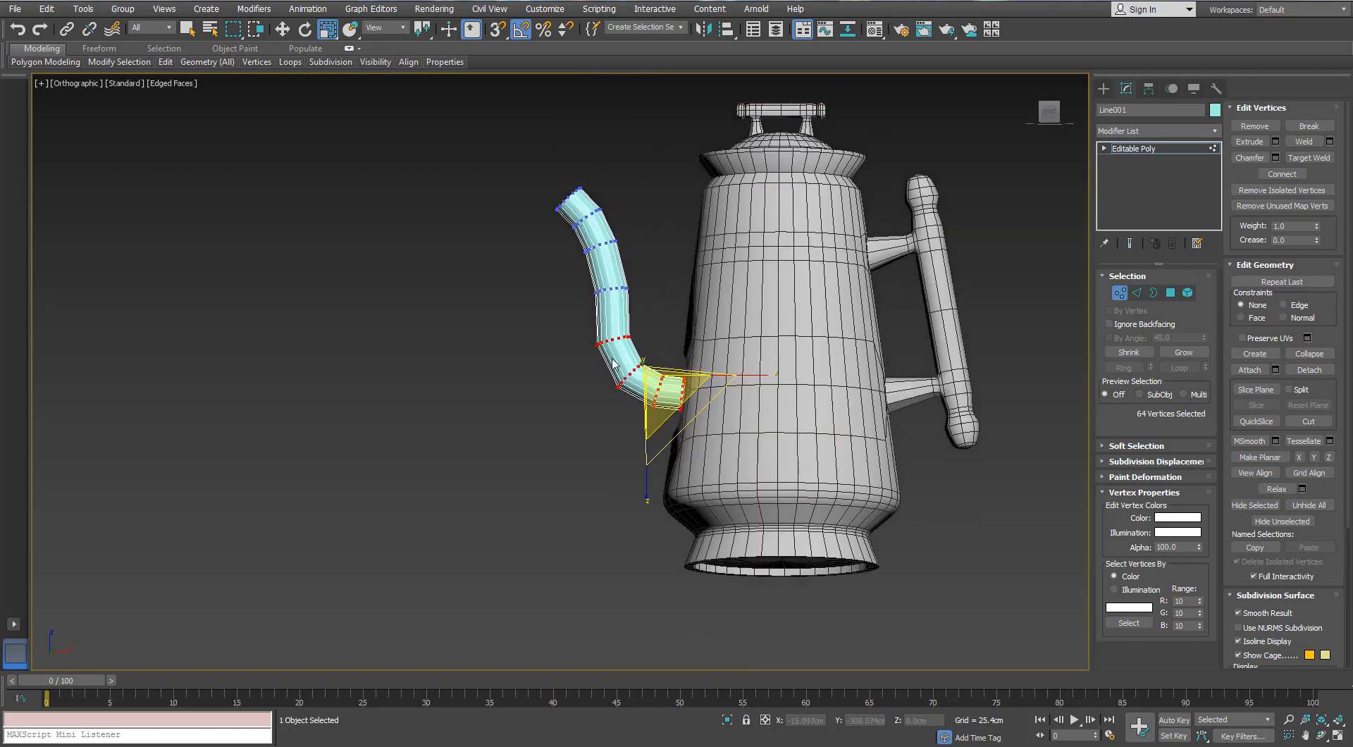
pyautogui.scroll(2, 635, 358)
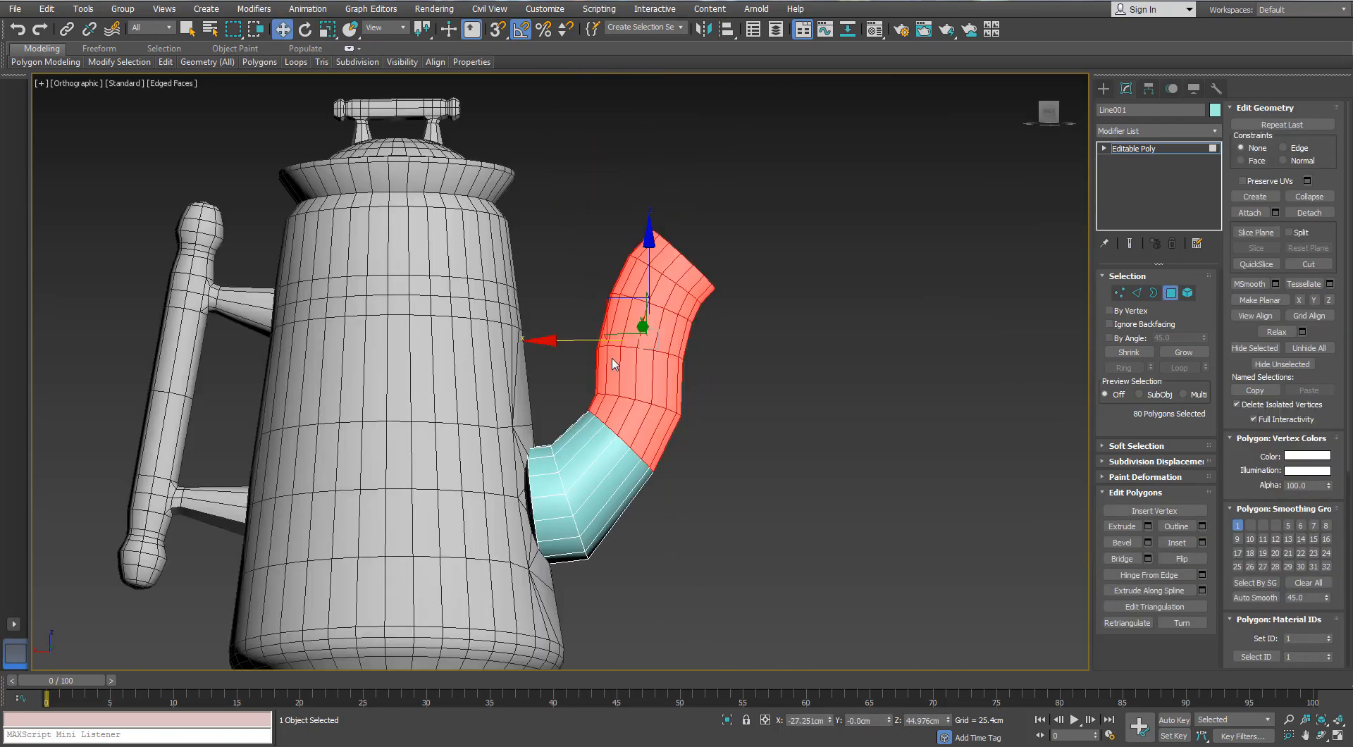
# Taper the spout by scaling down its upper polygons in stages, reducing the last 48 polygons at the tip to 77%
pyautogui.keyDown('alt'); pyautogui.moveTo(613, 363); pyautogui.dragTo(726, 412, button='middle'); pyautogui.keyUp('alt')
pyautogui.press('r')
pyautogui.moveTo(621, 372); pyautogui.dragTo(639, 505)
pyautogui.keyDown('alt'); pyautogui.moveTo(530, 442); pyautogui.dragTo(580, 450); pyautogui.keyUp('alt')
pyautogui.press('F3')
pyautogui.moveTo(632, 359)
pyautogui.mouseDown()
pyautogui.moveTo(641, 456)
pyautogui.moveTo(555, 384)
pyautogui.moveTo(624, 356)
pyautogui.moveTo(618, 367)
pyautogui.mouseUp()
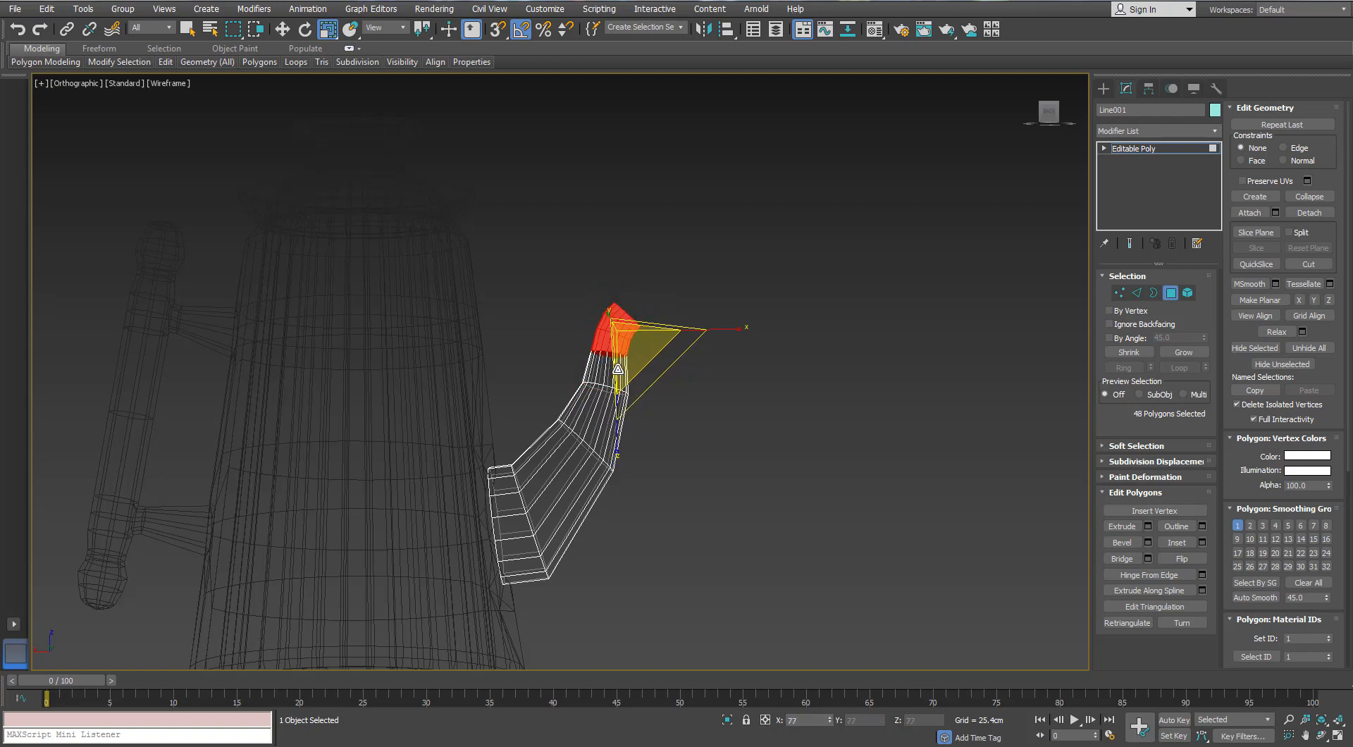
# Connect the 16 lengthwise edges of the spout's long lower segment to add one edge loop
pyautogui.moveTo(618, 369); pyautogui.dragTo(626, 354, button='middle')
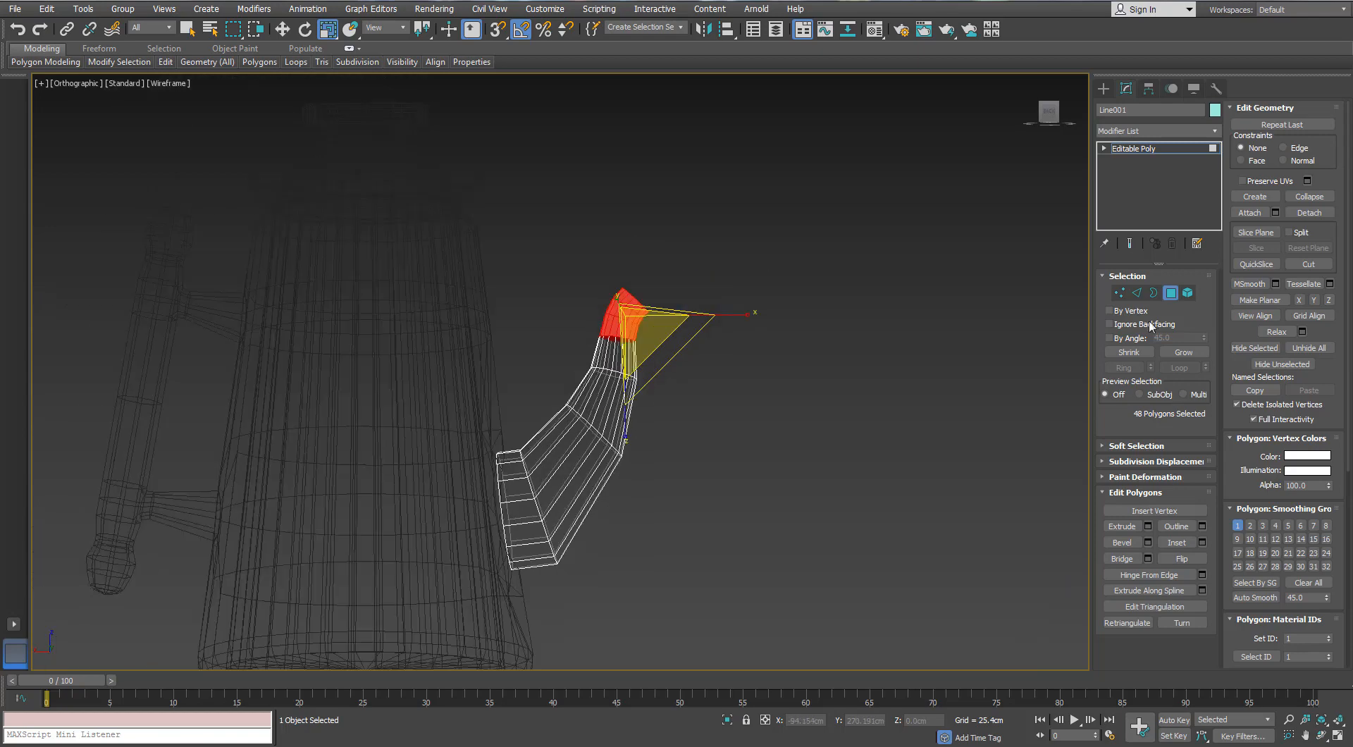
pyautogui.click(1137, 292)
pyautogui.click(1202, 574)
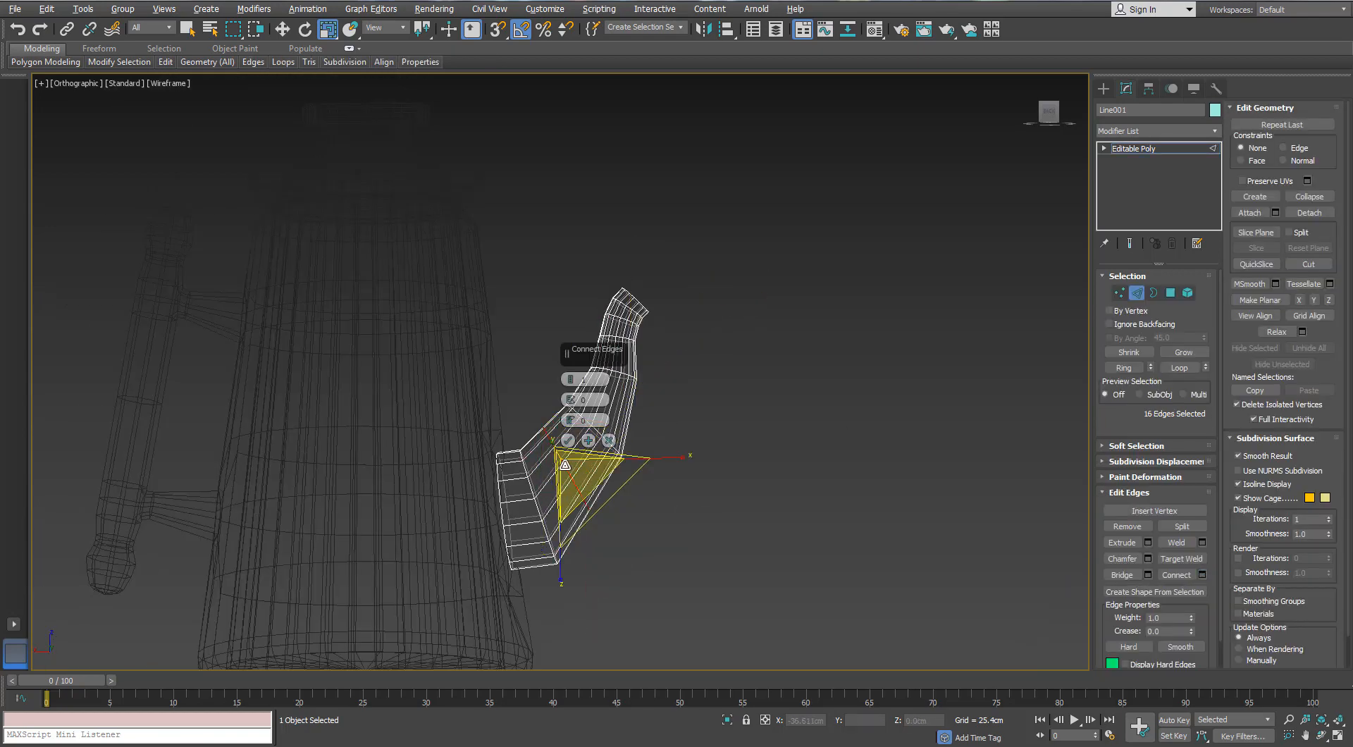
pyautogui.click(570, 441)
# Move the added edge loop outward and down, and shift the loop above it outward to round the spout's curve
pyautogui.press('w')
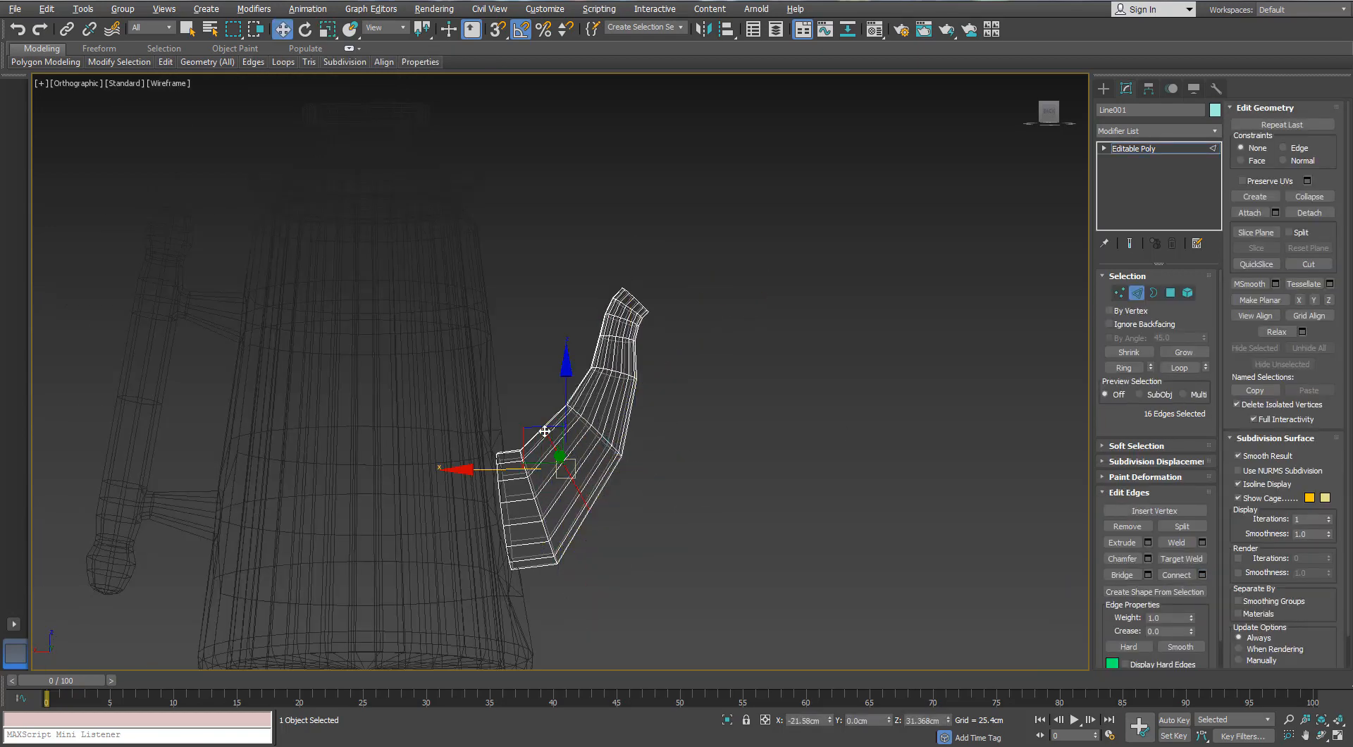
pyautogui.scroll(3, 589, 425)
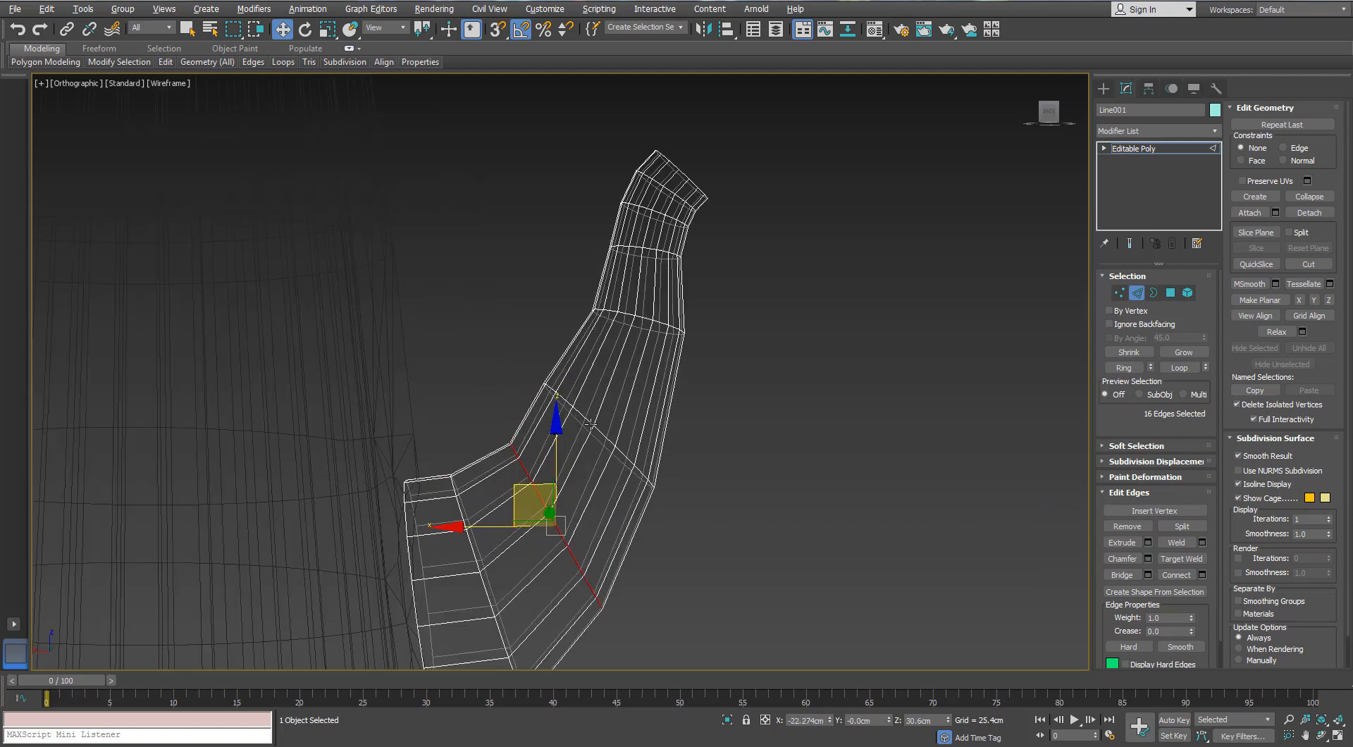
pyautogui.doubleClick(589, 425)
pyautogui.moveTo(558, 392); pyautogui.dragTo(568, 397)
# Select the edge loop next to the spout's wall end and open the Chamfer settings for it
pyautogui.scroll(-5, 568, 398)
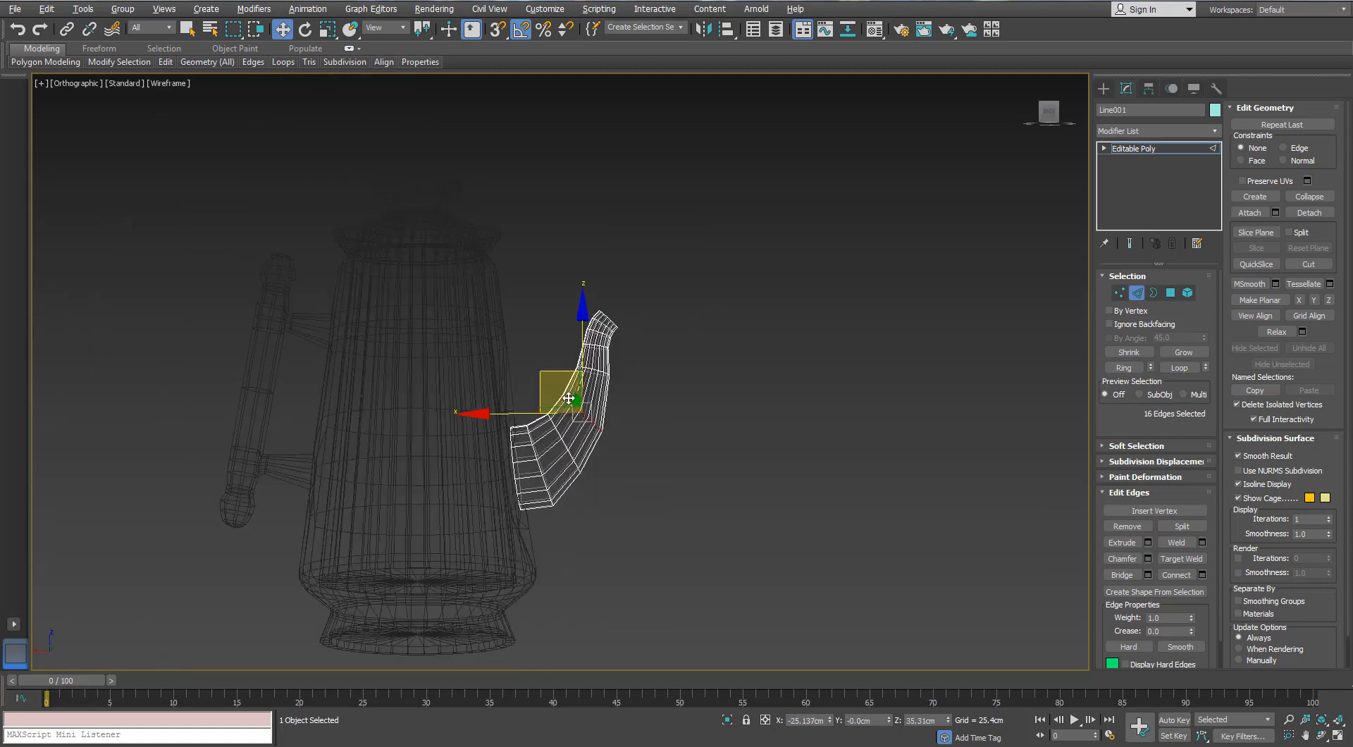
pyautogui.keyDown('alt'); pyautogui.moveTo(564, 402); pyautogui.dragTo(604, 429, button='middle'); pyautogui.keyUp('alt')
pyautogui.scroll(2, 604, 429)
pyautogui.doubleClick(609, 429)
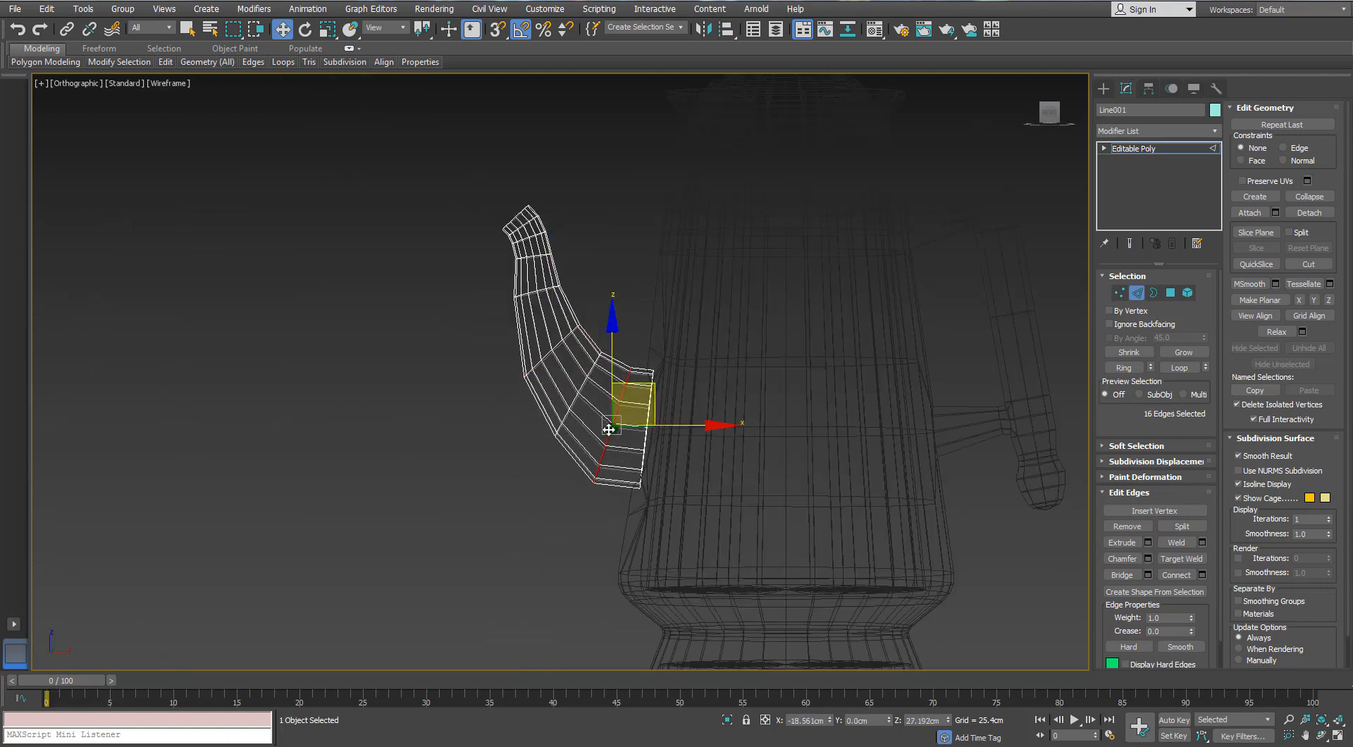
pyautogui.click(1148, 559)
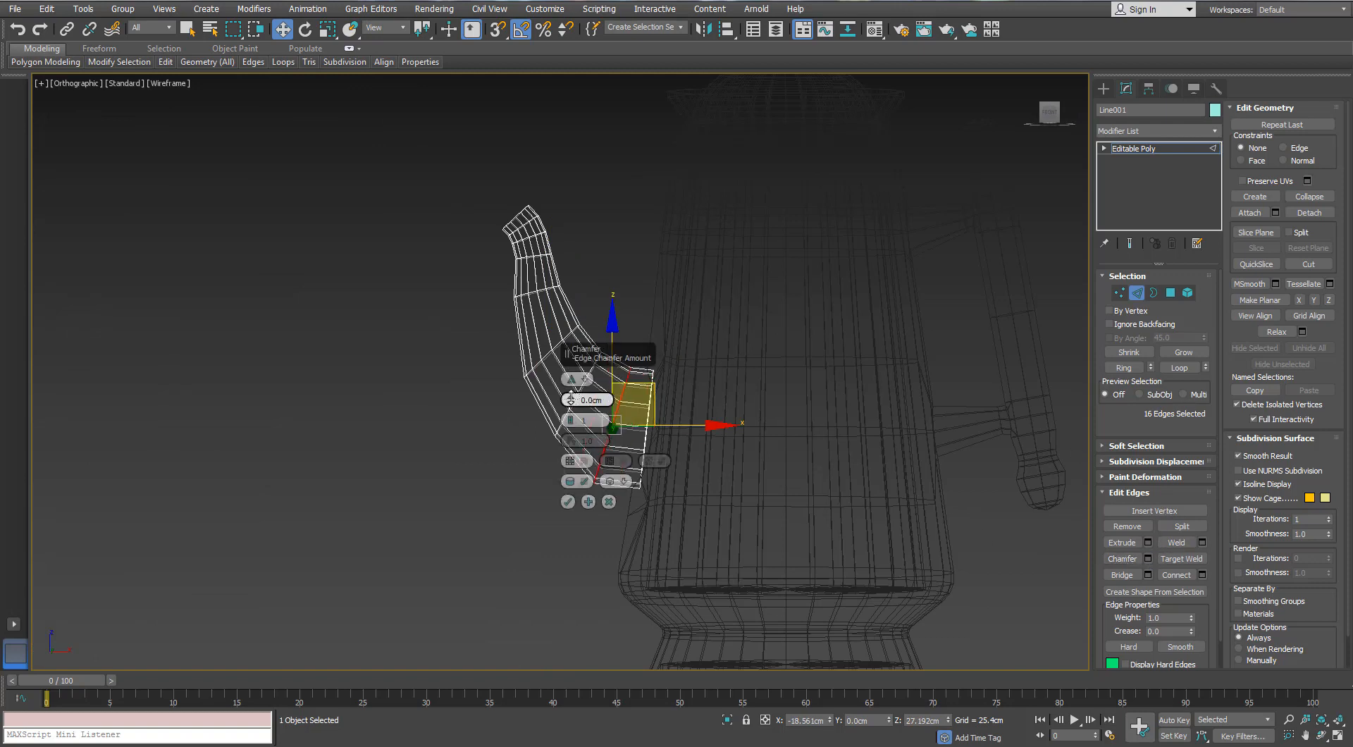
# Chamfer the selected edge loop near the spout's base by 1.02 cm and clear the edge selection
pyautogui.moveTo(568, 394); pyautogui.dragTo(566, 389)
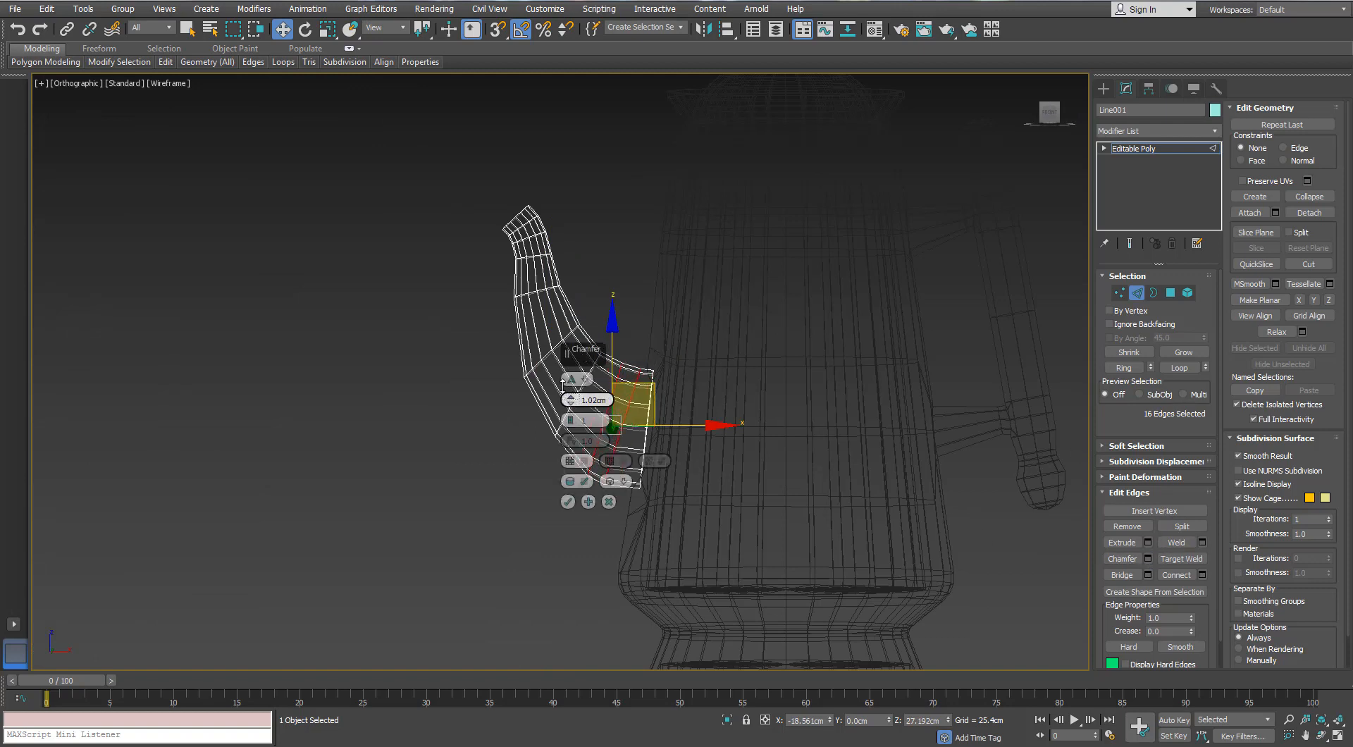
pyautogui.click(568, 502)
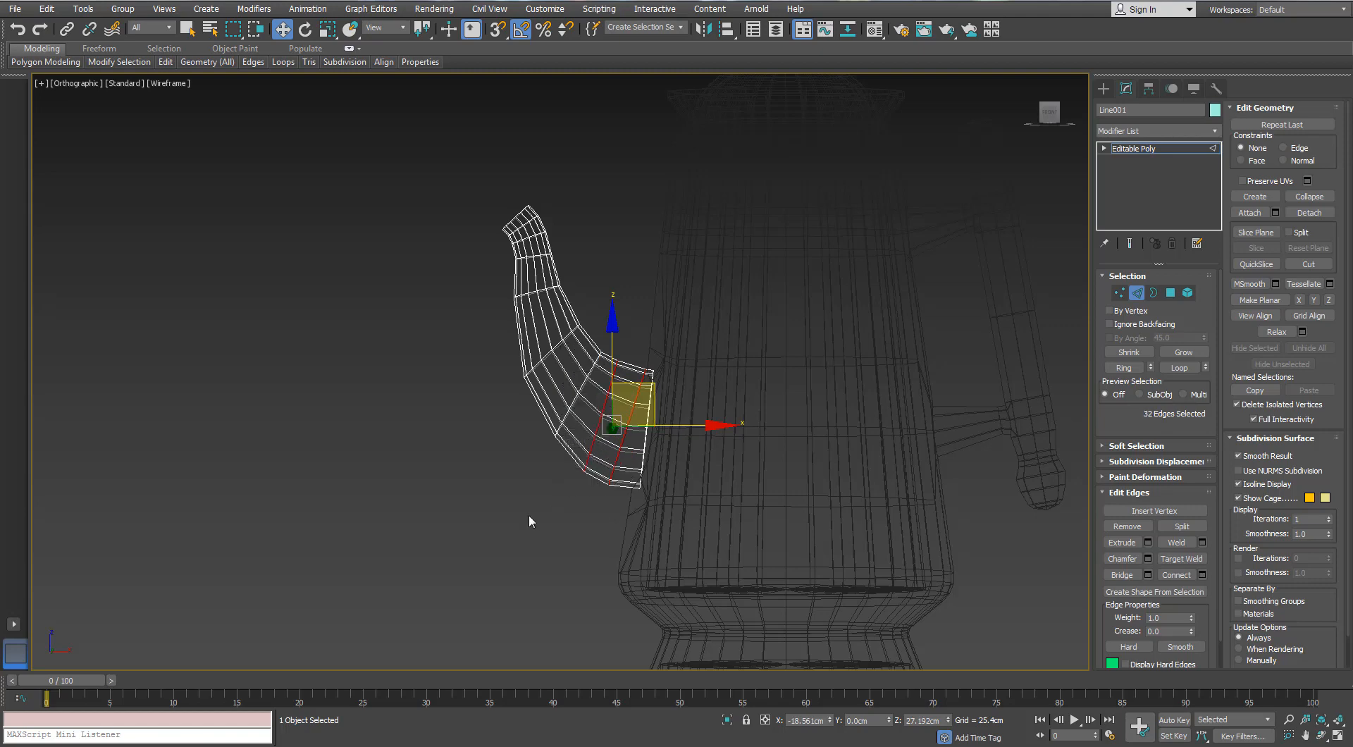
pyautogui.click(528, 513)
# Rotate the new edge loop nearest the spout's base by -10 degrees about Y
pyautogui.moveTo(636, 395); pyautogui.dragTo(643, 408, button='middle')
pyautogui.doubleClick(642, 408)
pyautogui.scroll(3, 641, 406)
pyautogui.press('e')
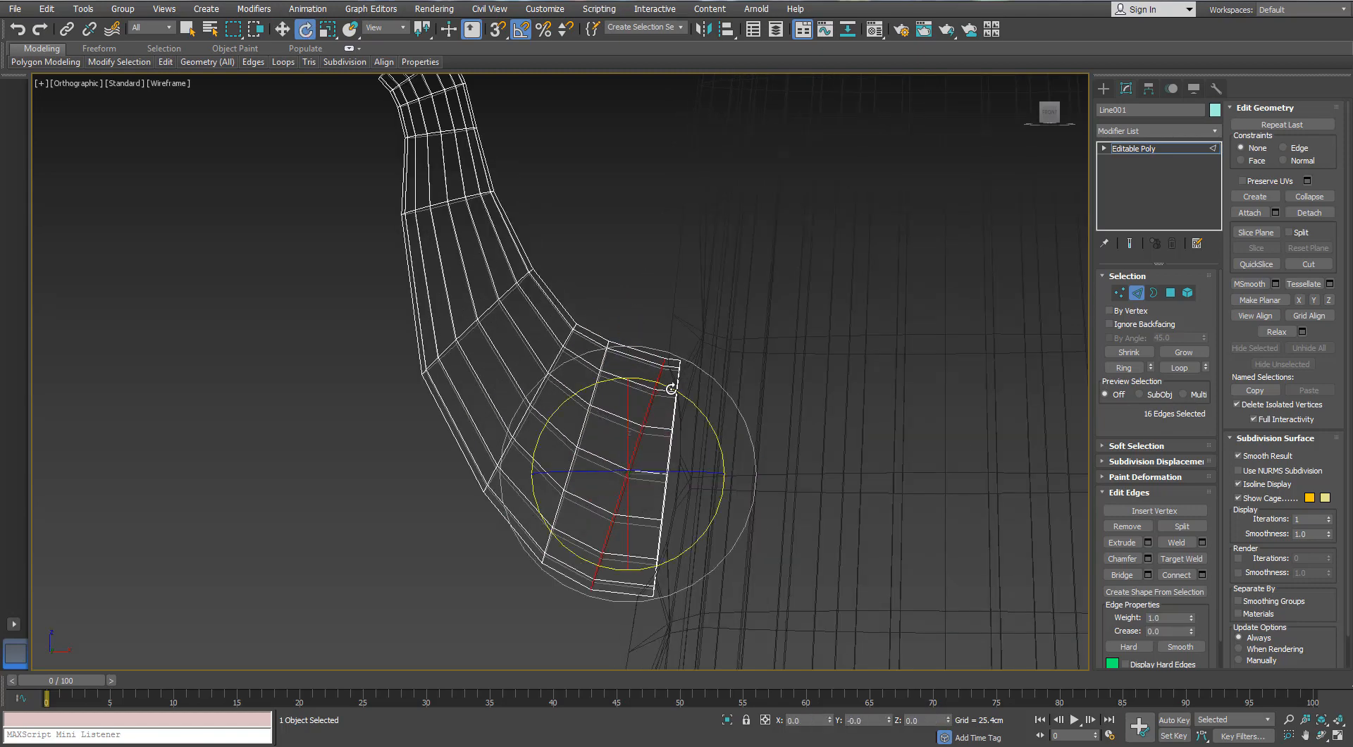
pyautogui.moveTo(671, 389); pyautogui.dragTo(665, 386)
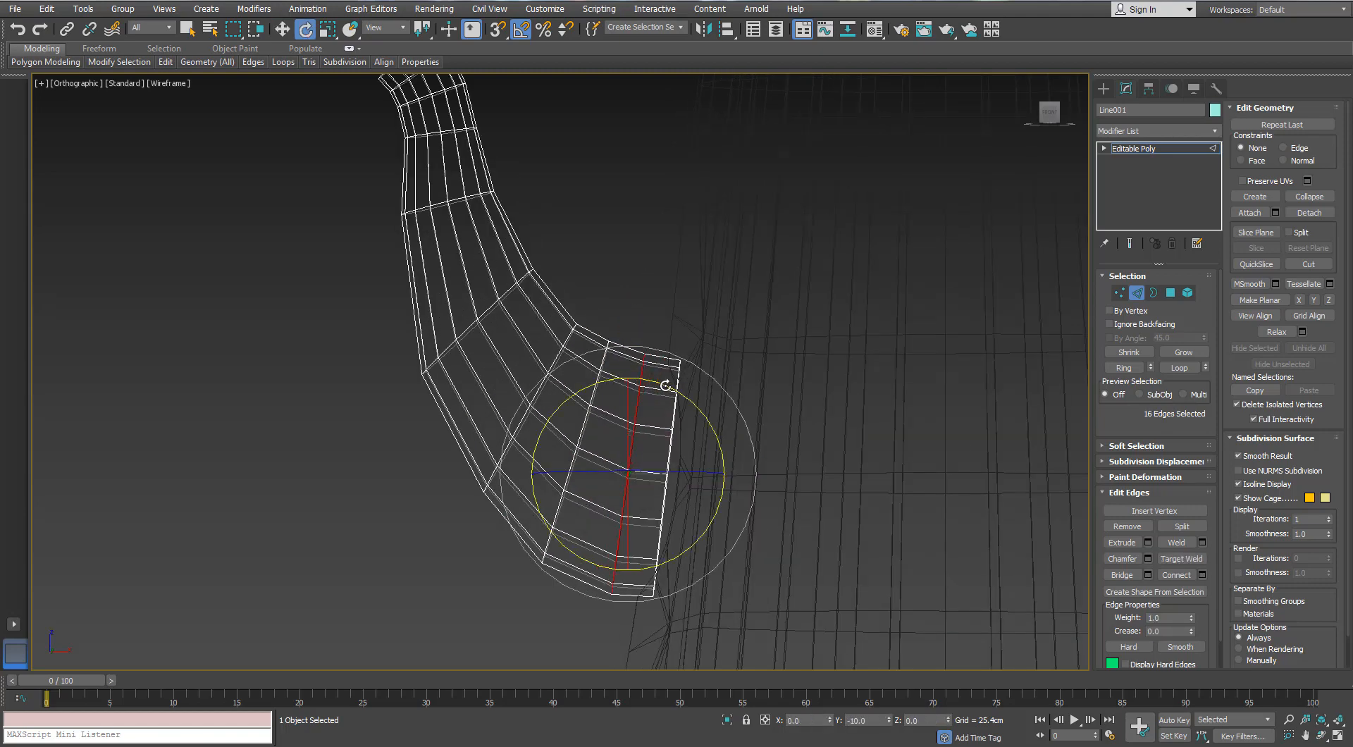
pyautogui.click(416, 454)
# Select the vertices of the spout's upper rings down through the bend and scale them down uniformly
pyautogui.scroll(-3, 505, 440)
pyautogui.click(1120, 293)
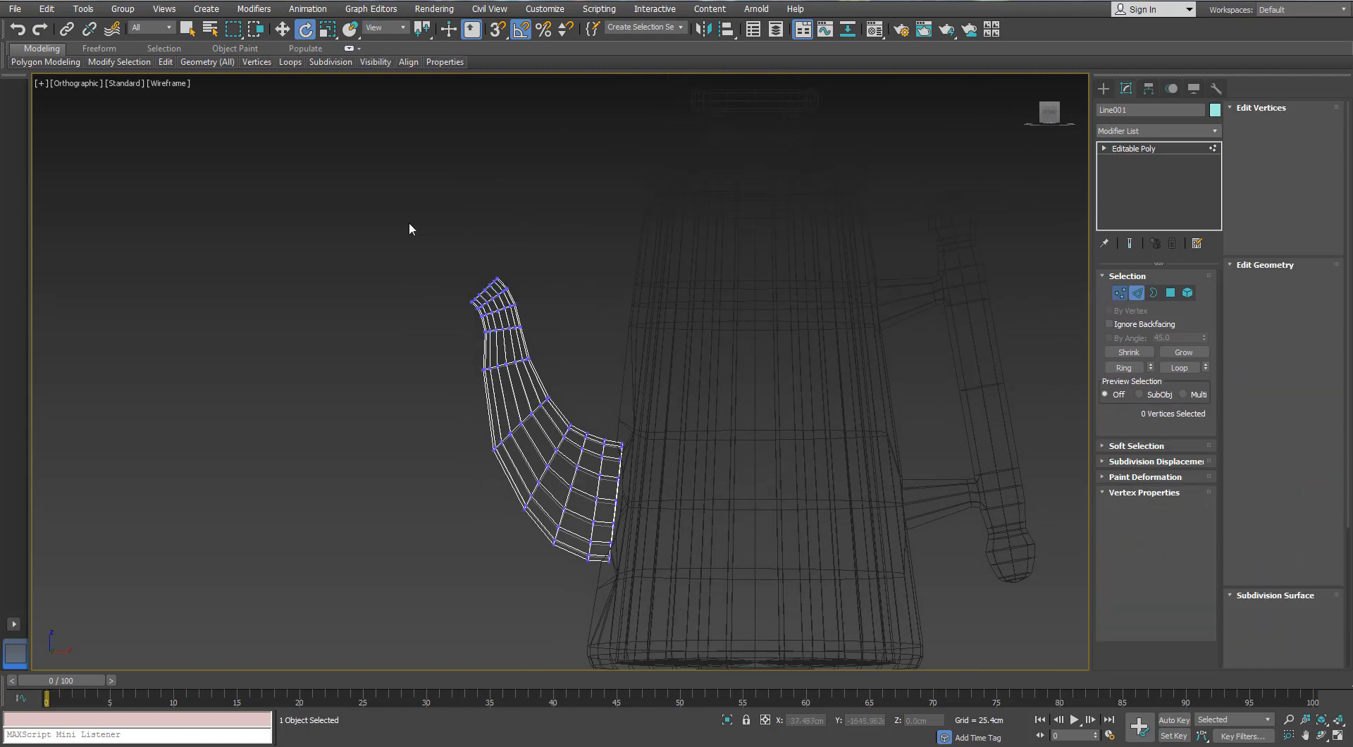
pyautogui.moveTo(408, 221); pyautogui.dragTo(556, 417)
pyautogui.keyDown('ctrl'); pyautogui.moveTo(317, 235); pyautogui.dragTo(524, 465); pyautogui.keyUp('ctrl')
pyautogui.moveTo(525, 455); pyautogui.dragTo(514, 431, button='middle')
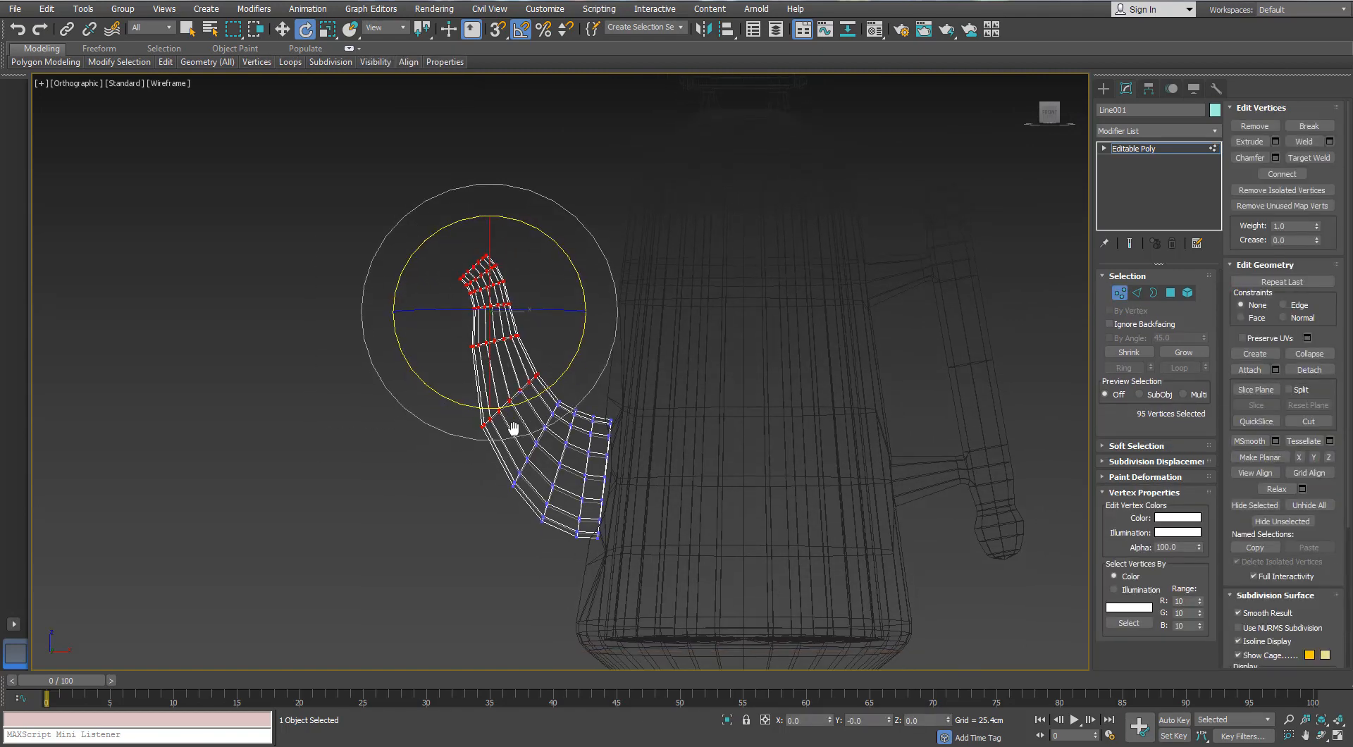
pyautogui.scroll(2, 514, 430)
pyautogui.keyDown('ctrl'); pyautogui.moveTo(586, 387); pyautogui.dragTo(565, 438); pyautogui.keyUp('ctrl')
pyautogui.keyDown('ctrl'); pyautogui.moveTo(553, 439); pyautogui.dragTo(506, 483); pyautogui.keyUp('ctrl')
pyautogui.keyDown('ctrl'); pyautogui.moveTo(499, 485); pyautogui.dragTo(532, 516); pyautogui.keyUp('ctrl')
pyautogui.press('r')
pyautogui.moveTo(510, 308); pyautogui.dragTo(509, 323)
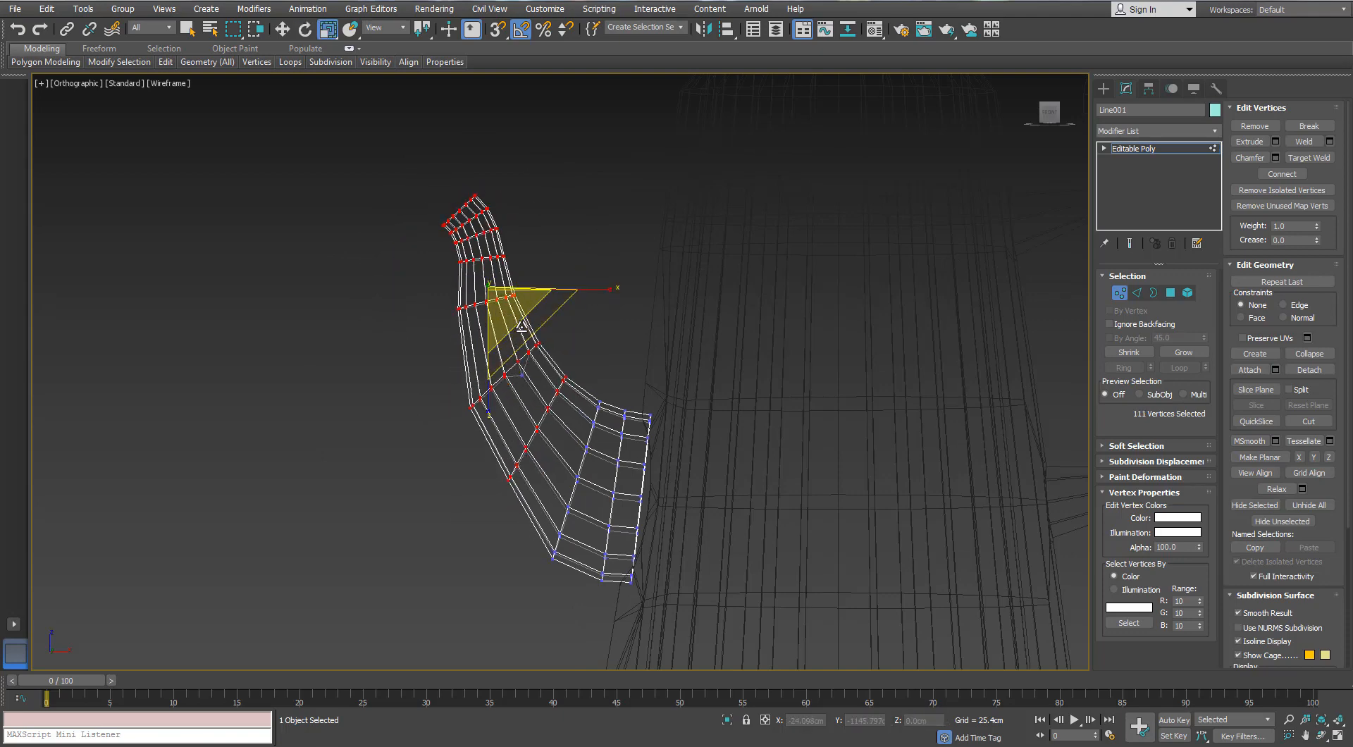
# Rotate the selected upper section of the spout slightly toward the body
pyautogui.press('w')
pyautogui.press('e')
pyautogui.moveTo(579, 260); pyautogui.dragTo(578, 264)
pyautogui.press('w')
pyautogui.scroll(-4, 575, 288)
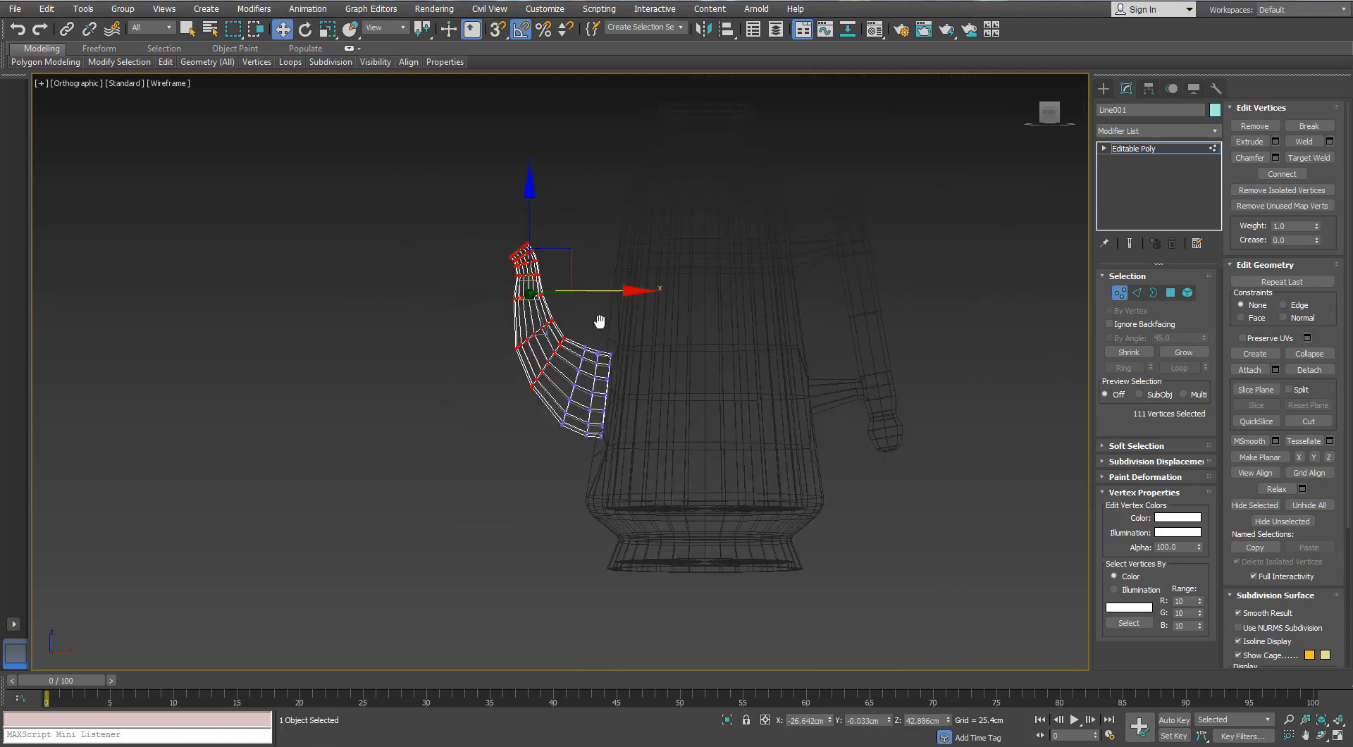
pyautogui.moveTo(601, 322); pyautogui.dragTo(635, 360, button='middle')
pyautogui.scroll(2, 565, 319)
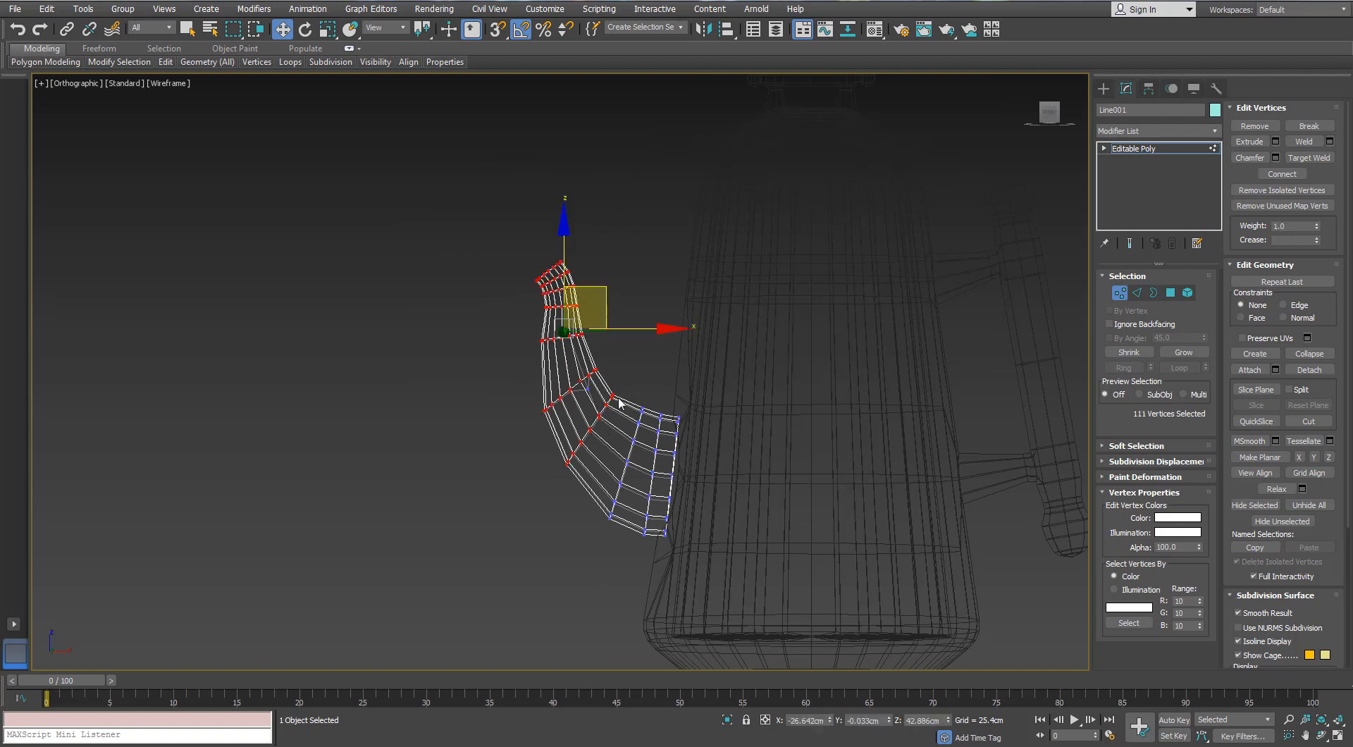
pyautogui.press('r')
pyautogui.moveTo(576, 350); pyautogui.dragTo(571, 468)
pyautogui.hotkey('ctrl', 'z')
# Stretch the upper spout by raising its vertex rings progressively, dropping the lowest selected ring before each further move
pyautogui.keyDown('alt'); pyautogui.moveTo(574, 484); pyautogui.dragTo(554, 441); pyautogui.keyUp('alt')
pyautogui.press('w')
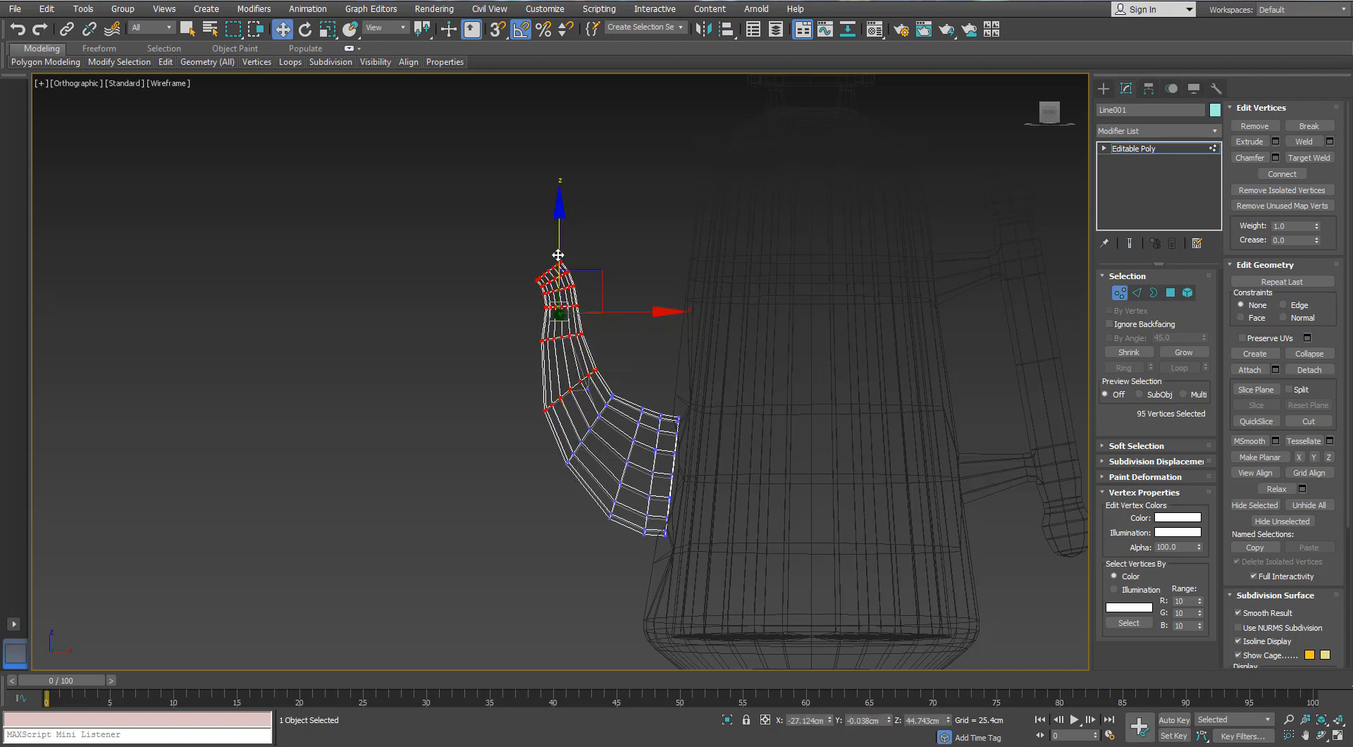
pyautogui.moveTo(558, 254); pyautogui.dragTo(554, 230)
pyautogui.keyDown('alt'); pyautogui.moveTo(513, 338); pyautogui.dragTo(523, 331); pyautogui.keyUp('alt')
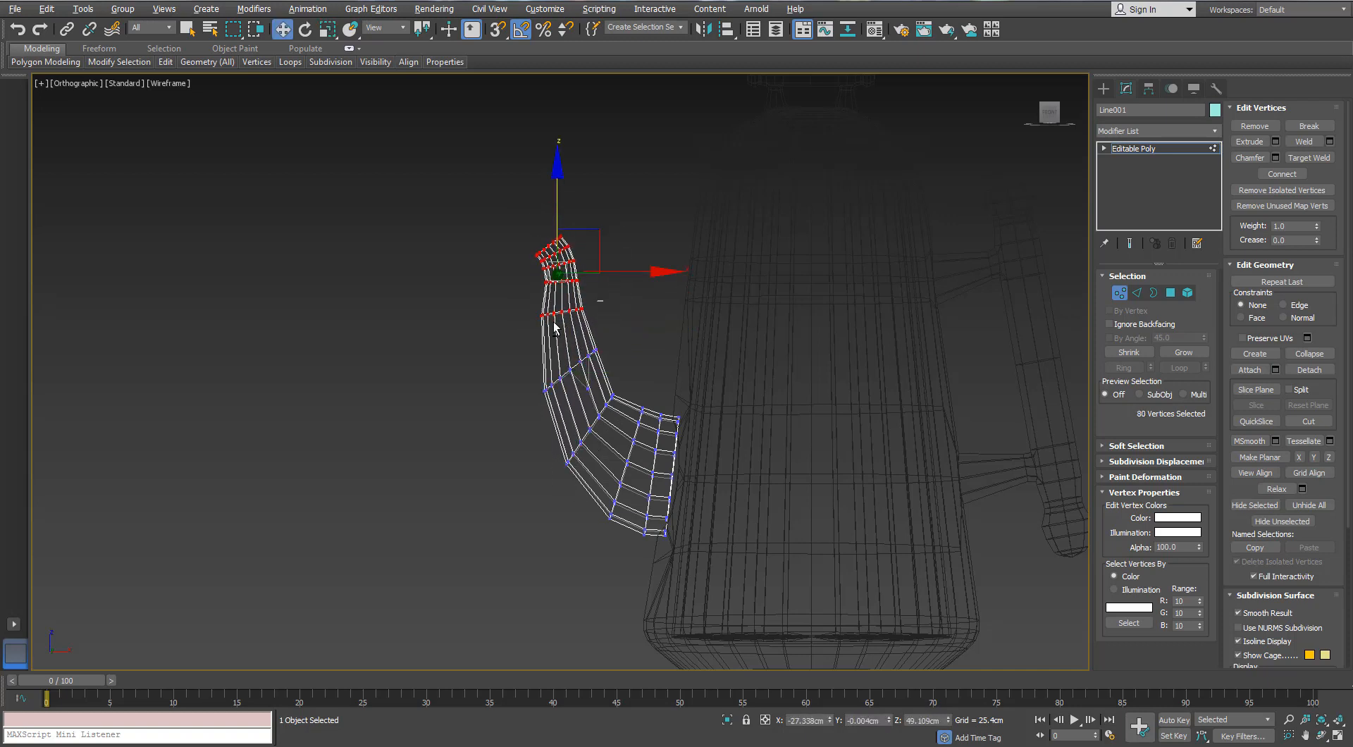
pyautogui.moveTo(553, 201); pyautogui.dragTo(537, 176)
pyautogui.scroll(3, 567, 223)
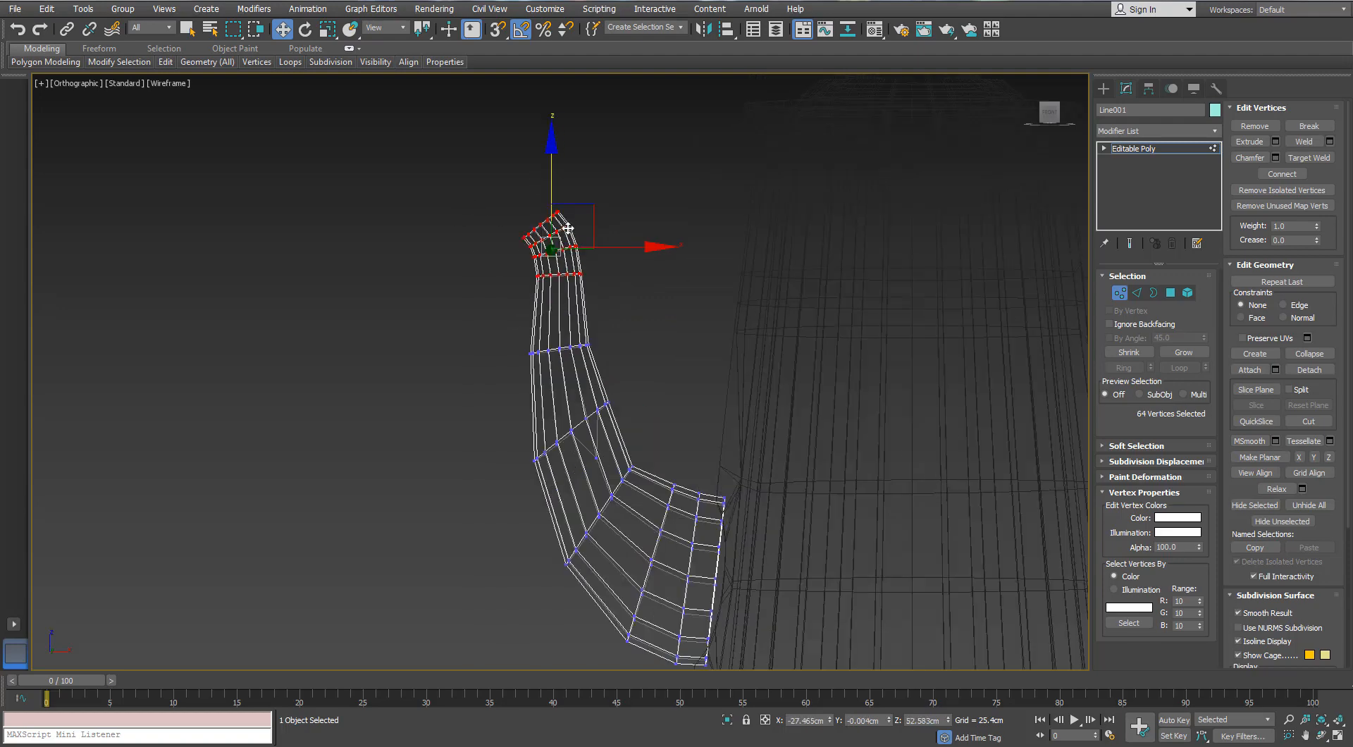
pyautogui.keyDown('alt'); pyautogui.moveTo(511, 275); pyautogui.dragTo(511, 275); pyautogui.keyUp('alt')
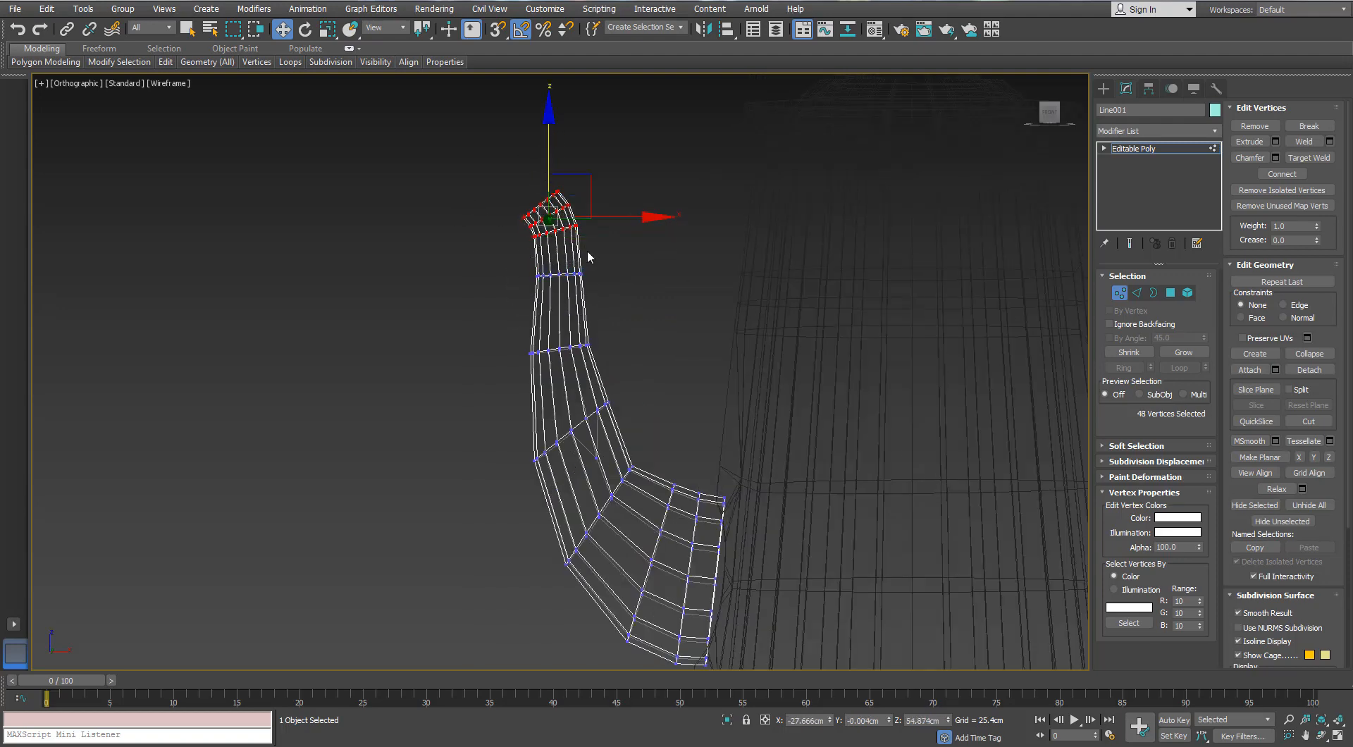
pyautogui.scroll(2, 586, 249)
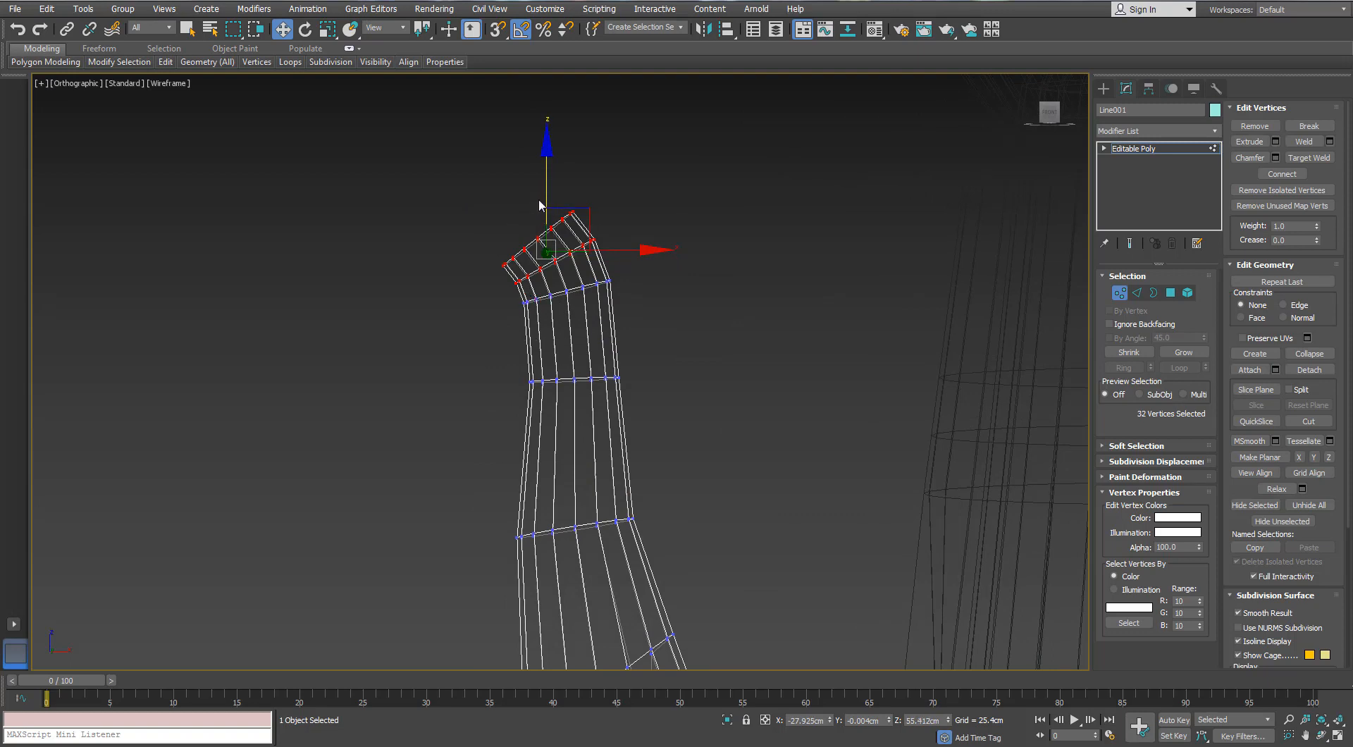
pyautogui.moveTo(539, 205); pyautogui.dragTo(539, 177)
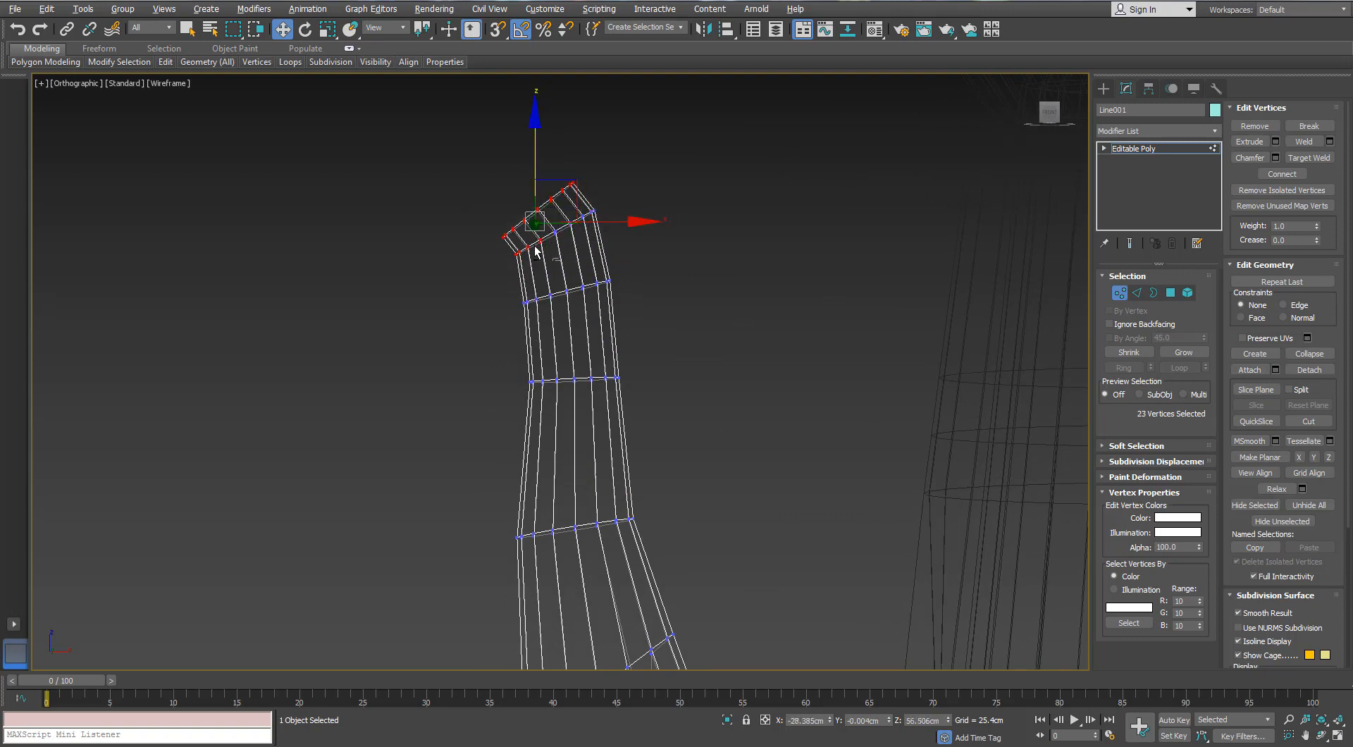
# Move the spout's top rim vertices up and outward, and rotate the rim closer to level
pyautogui.keyDown('alt'); pyautogui.moveTo(504, 254); pyautogui.dragTo(498, 243); pyautogui.keyUp('alt')
pyautogui.moveTo(535, 155); pyautogui.dragTo(511, 121)
pyautogui.press('e')
pyautogui.moveTo(616, 124); pyautogui.dragTo(613, 176)
# Scale the spout's rim vertices slightly narrower along the Y axis
pyautogui.press('w')
pyautogui.press('r')
pyautogui.keyDown('alt'); pyautogui.moveTo(614, 176); pyautogui.dragTo(632, 208, button='middle'); pyautogui.keyUp('alt')
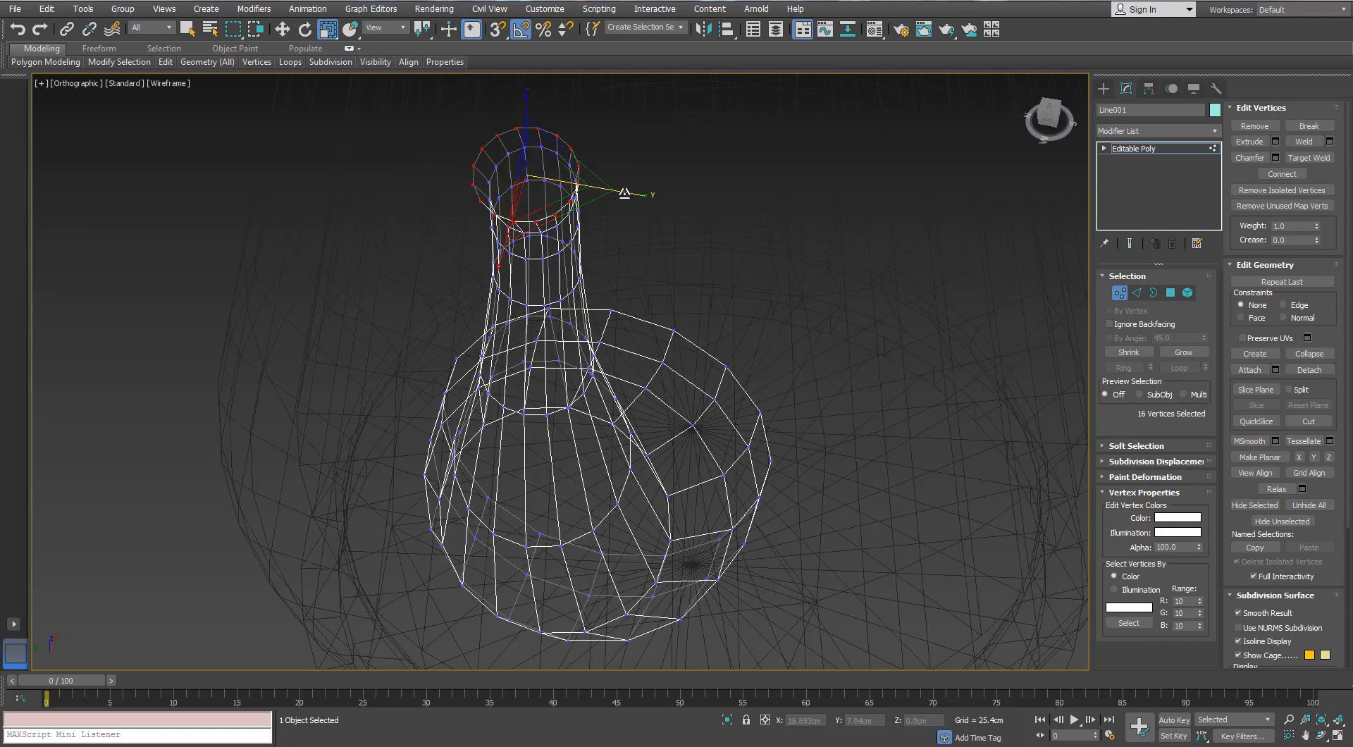
pyautogui.moveTo(624, 193); pyautogui.dragTo(613, 187)
# Switch to a shaded perspective view with edged faces and frame the joint between spout and body
pyautogui.keyDown('alt'); pyautogui.moveTo(614, 188); pyautogui.dragTo(501, 124, button='middle'); pyautogui.keyUp('alt')
pyautogui.scroll(-5, 526, 182)
pyautogui.moveTo(529, 220)
pyautogui.keyDown('alt'); pyautogui.mouseDown(button='middle')
pyautogui.moveTo(536, 208)
pyautogui.moveTo(620, 329)
pyautogui.moveTo(743, 303)
pyautogui.moveTo(530, 305)
pyautogui.mouseUp(button='middle'); pyautogui.keyUp('alt')
pyautogui.press('p')
pyautogui.press('z')
pyautogui.scroll(-8, 574, 221)
pyautogui.press('F3')
pyautogui.scroll(7, 530, 304)
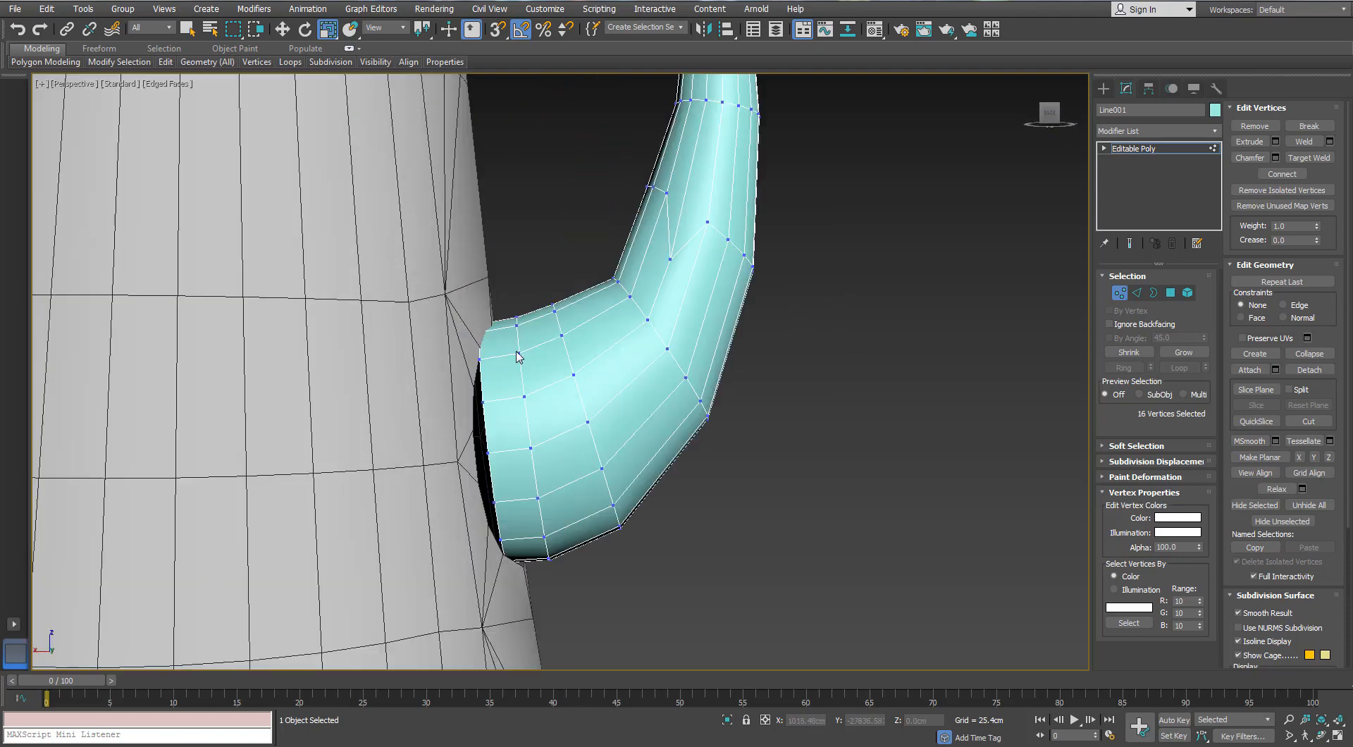
# Delete the polygon at the spout's base where it faces the body
pyautogui.click(1153, 293)
pyautogui.keyDown('alt'); pyautogui.moveTo(509, 431); pyautogui.dragTo(906, 396, button='middle'); pyautogui.keyUp('alt')
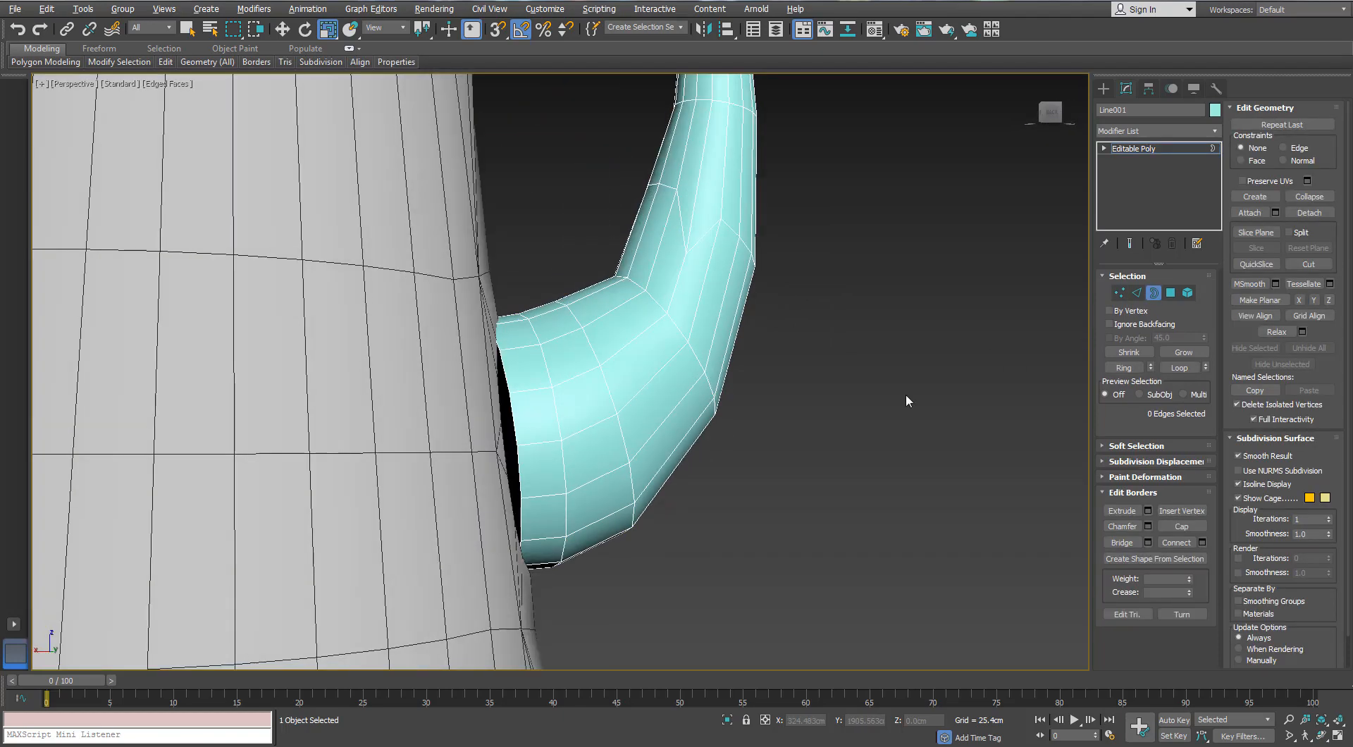
pyautogui.press('4')
pyautogui.click(511, 438)
pyautogui.press('Delete')
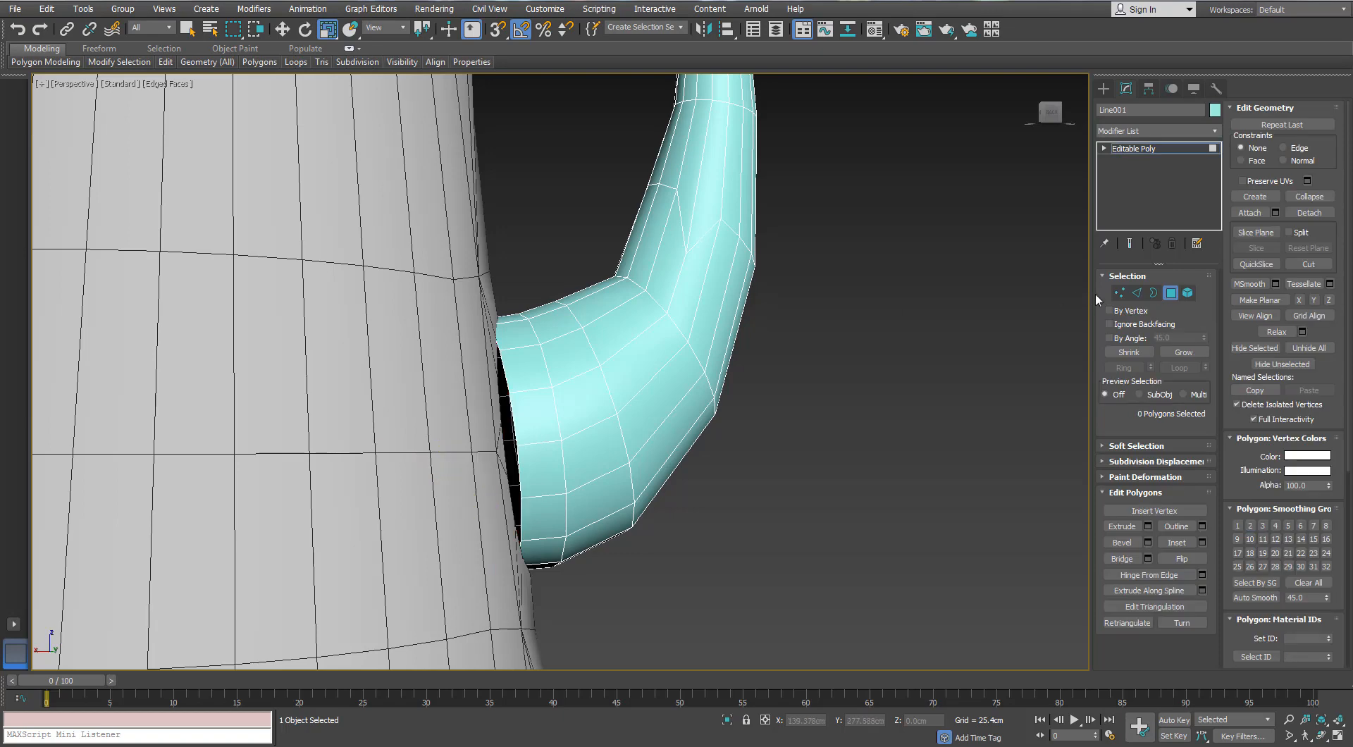
# Select the spout's base polygon ring, grow the selection, and move it away from the body to open a gap
pyautogui.click(1137, 294)
pyautogui.doubleClick(513, 419)
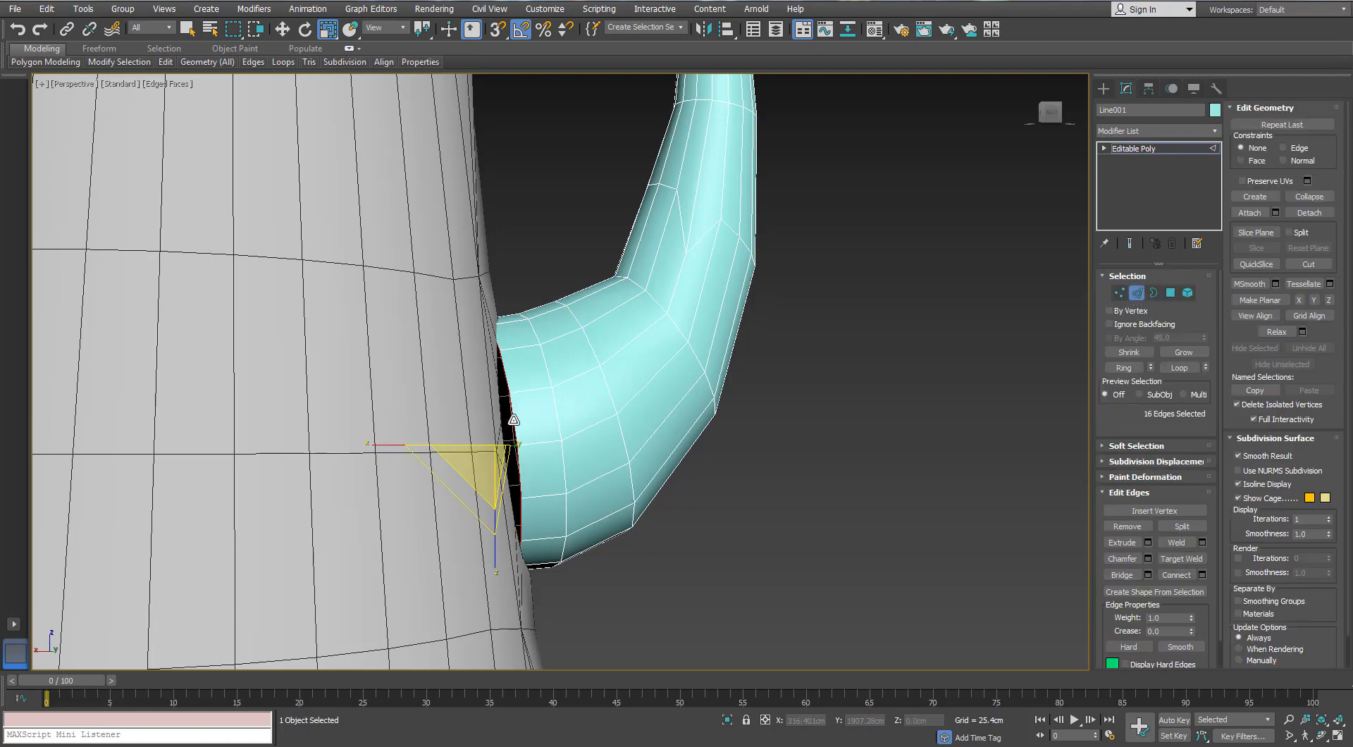
pyautogui.keyDown('ctrl'); pyautogui.click(1169, 295); pyautogui.keyUp('ctrl')
pyautogui.keyDown('alt'); pyautogui.moveTo(539, 314); pyautogui.dragTo(515, 315, button='middle'); pyautogui.keyUp('alt')
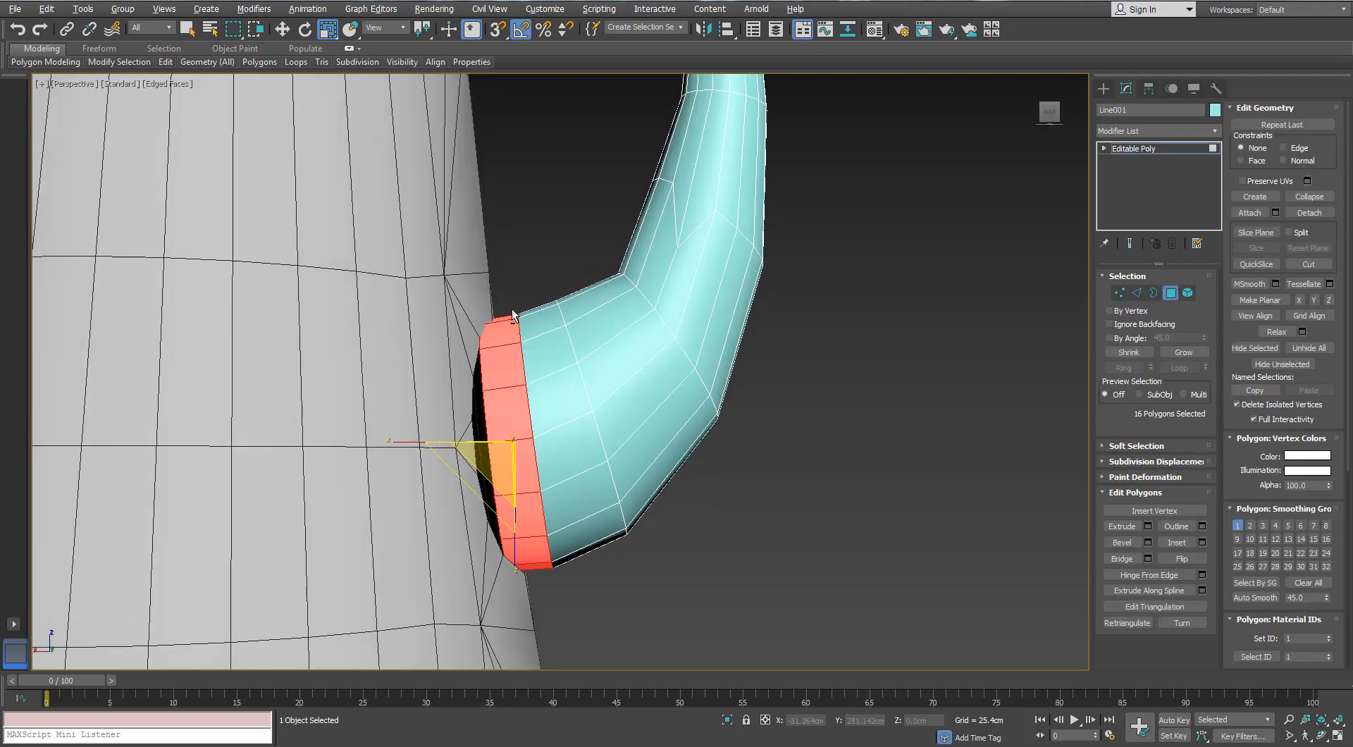
pyautogui.click(1177, 353)
pyautogui.press('w')
pyautogui.moveTo(468, 435); pyautogui.dragTo(496, 428)
pyautogui.click(795, 470)
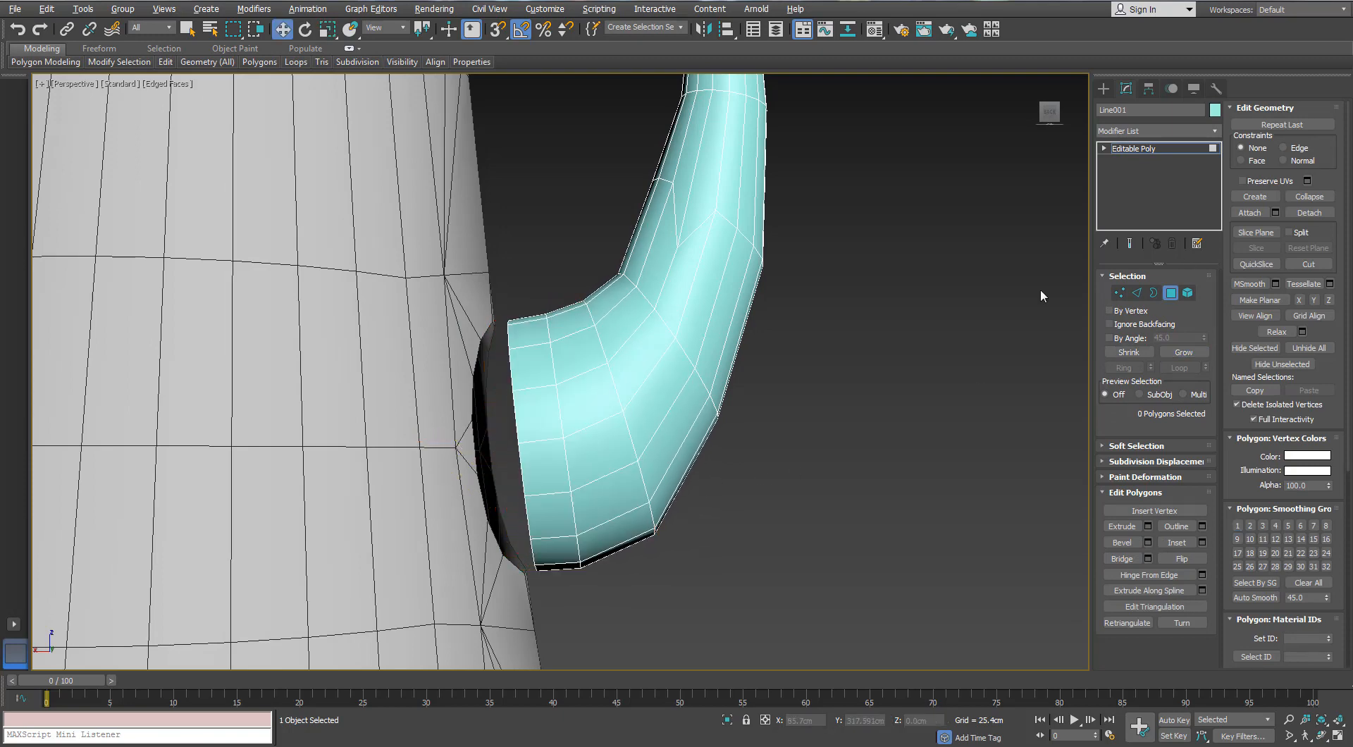
# Select the pot body and attach the spout to it as one editable poly
pyautogui.click(1170, 292)
pyautogui.click(230, 332)
pyautogui.click(1248, 212)
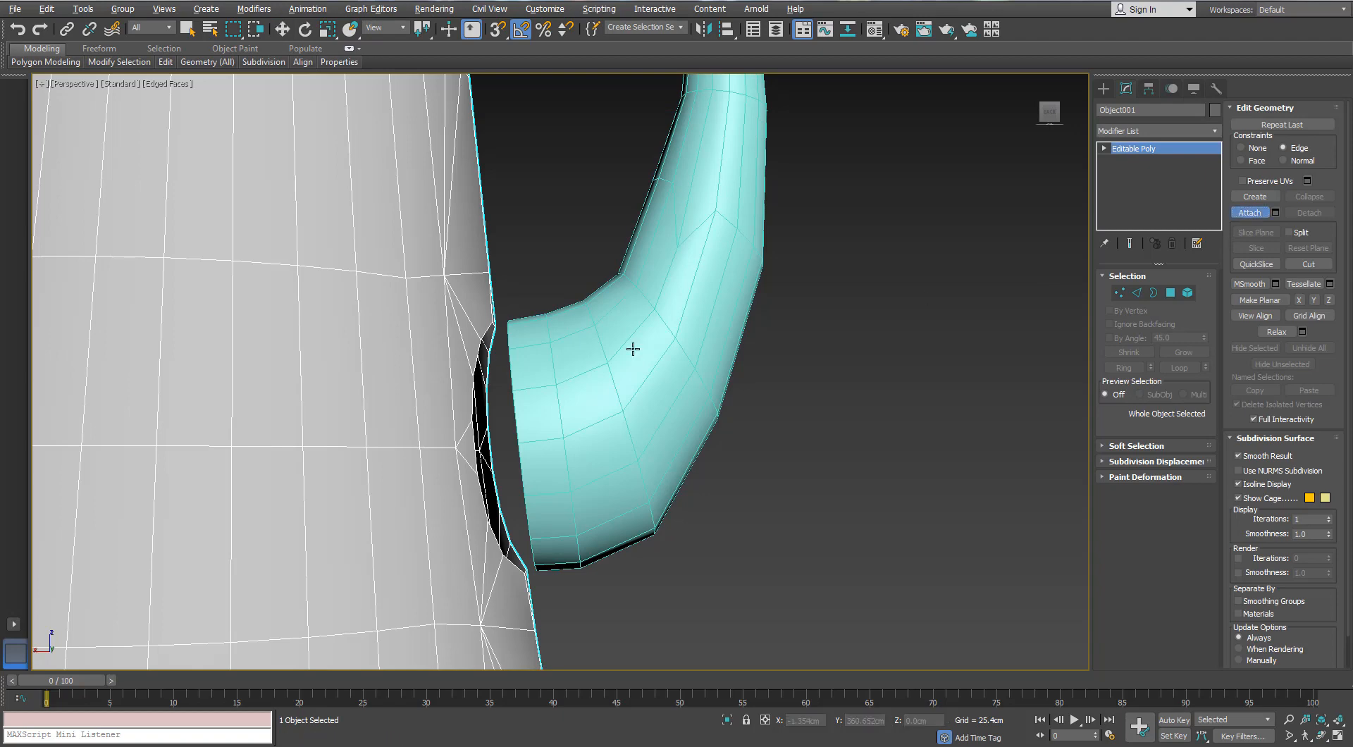
pyautogui.click(631, 347)
# Try to bridge the spout's base border with the body's opening and inspect the joint
pyautogui.click(1153, 293)
pyautogui.keyDown('alt'); pyautogui.moveTo(516, 406); pyautogui.dragTo(479, 409, button='middle'); pyautogui.keyUp('alt')
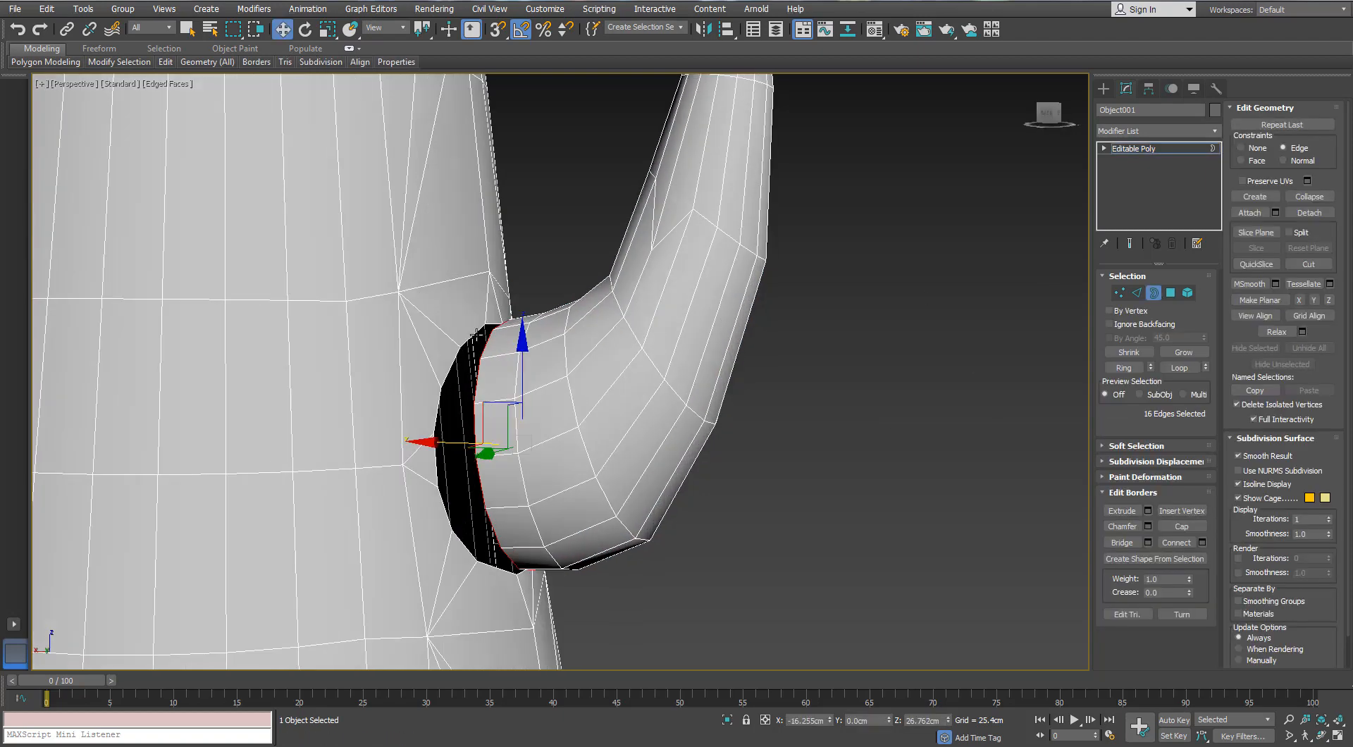
pyautogui.keyDown('ctrl'); pyautogui.click(476, 339); pyautogui.keyUp('ctrl')
pyautogui.keyDown('alt'); pyautogui.moveTo(476, 339); pyautogui.dragTo(491, 361, button='middle'); pyautogui.keyUp('alt')
pyautogui.click(1120, 543)
pyautogui.scroll(-3, 628, 365)
pyautogui.keyDown('alt'); pyautogui.moveTo(628, 365); pyautogui.dragTo(633, 374, button='middle'); pyautogui.keyUp('alt')
pyautogui.scroll(3, 529, 358)
pyautogui.keyDown('alt'); pyautogui.moveTo(528, 358); pyautogui.dragTo(675, 394, button='middle'); pyautogui.keyUp('alt')
pyautogui.press('5')
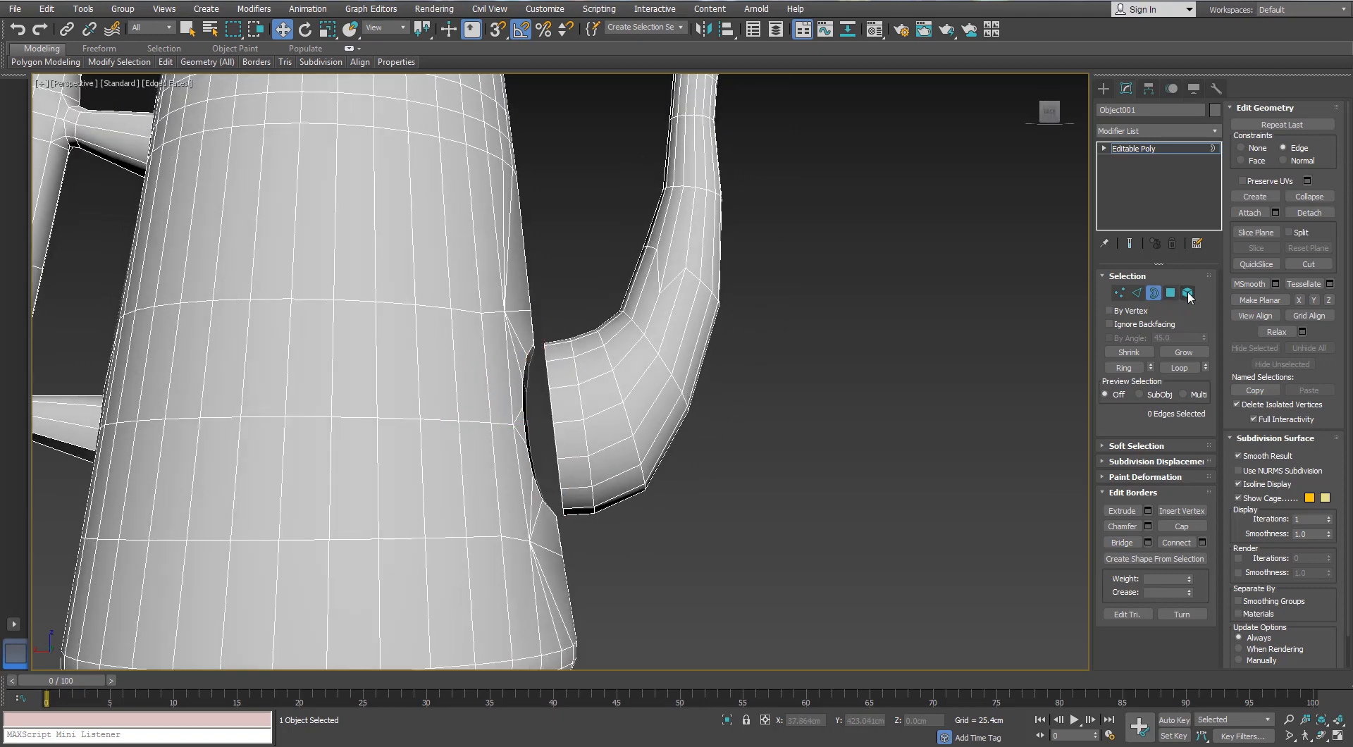
pyautogui.click(620, 354)
pyautogui.moveTo(662, 173); pyautogui.dragTo(663, 189)
pyautogui.rightClick(663, 189)
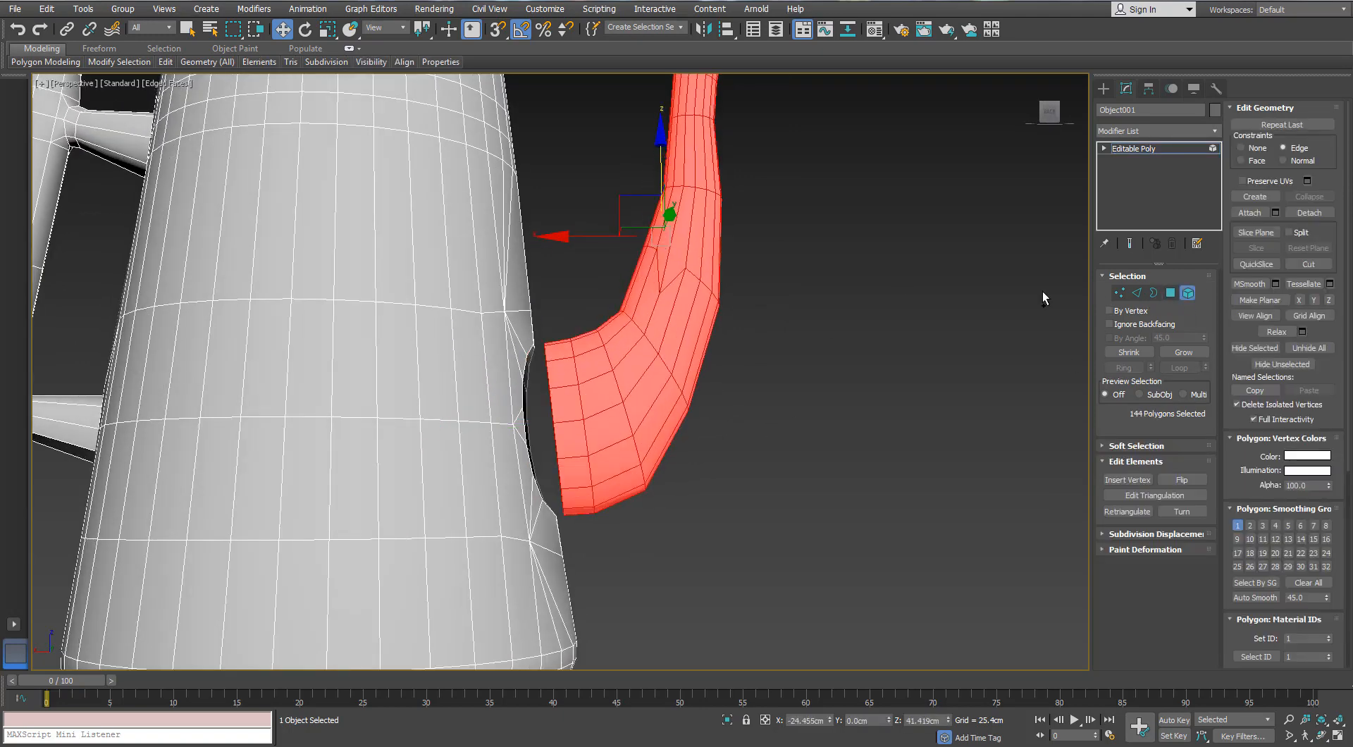
pyautogui.click(776, 326)
pyautogui.keyDown('alt'); pyautogui.moveTo(701, 288); pyautogui.dragTo(670, 293, button='middle'); pyautogui.keyUp('alt')
pyautogui.click(1119, 294)
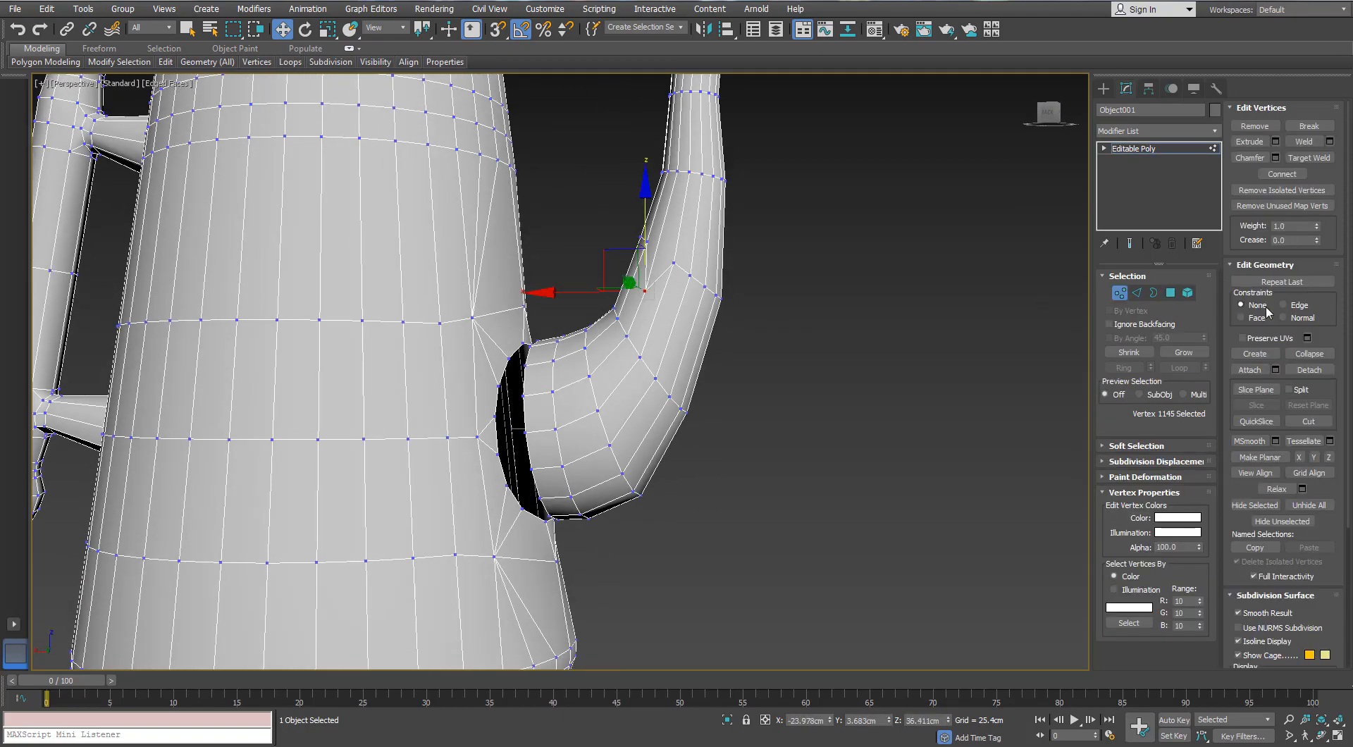
pyautogui.moveTo(644, 248); pyautogui.dragTo(631, 233)
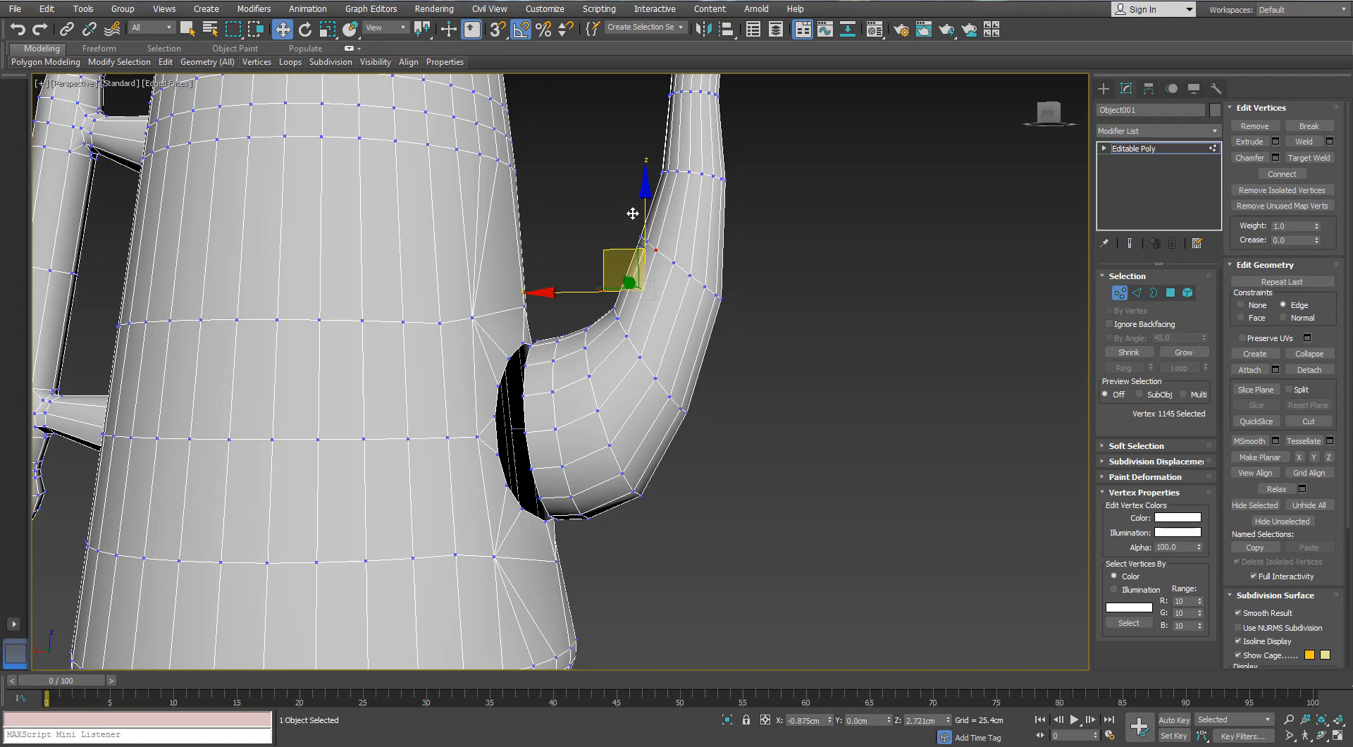
# With constraints set to None, move the whole spout element slightly down and away from the body
pyautogui.press('5')
pyautogui.click(589, 393)
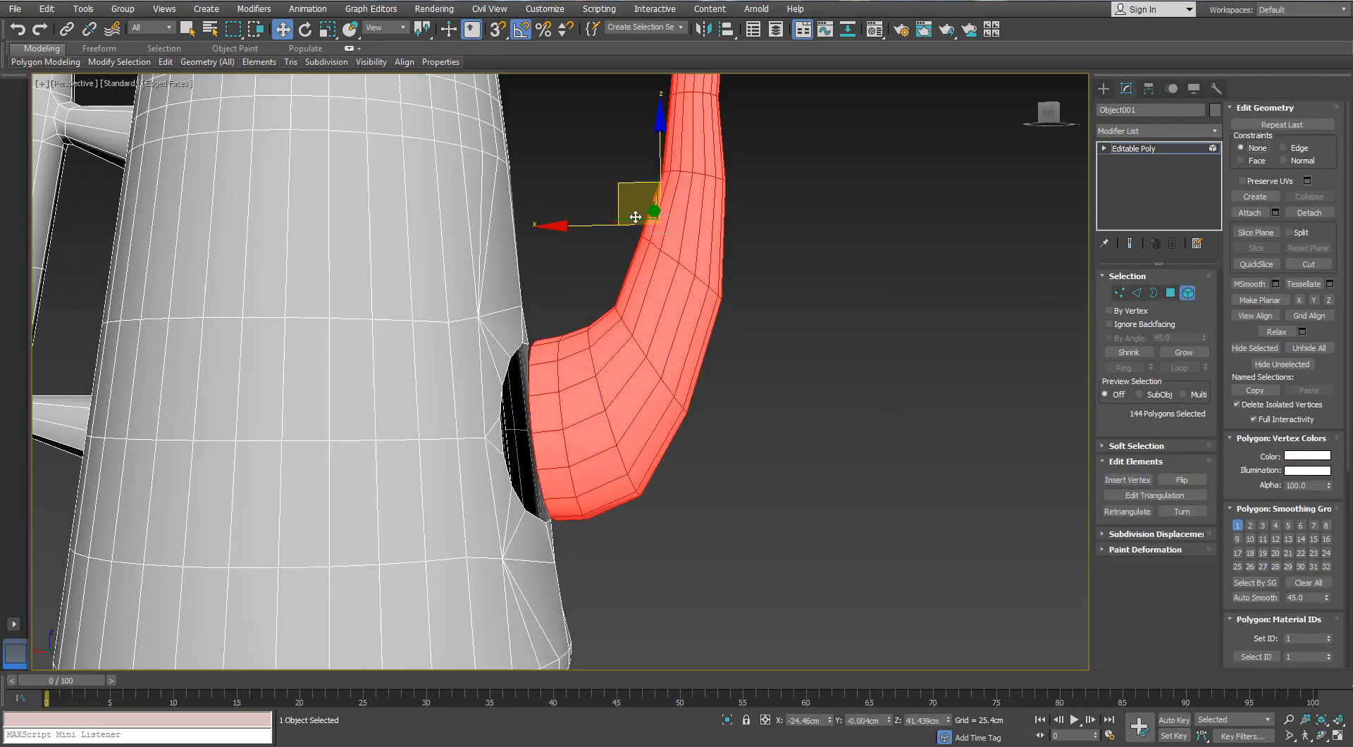
pyautogui.moveTo(661, 154); pyautogui.dragTo(661, 158)
pyautogui.keyDown('alt'); pyautogui.moveTo(590, 243); pyautogui.dragTo(608, 227, button='middle'); pyautogui.keyUp('alt')
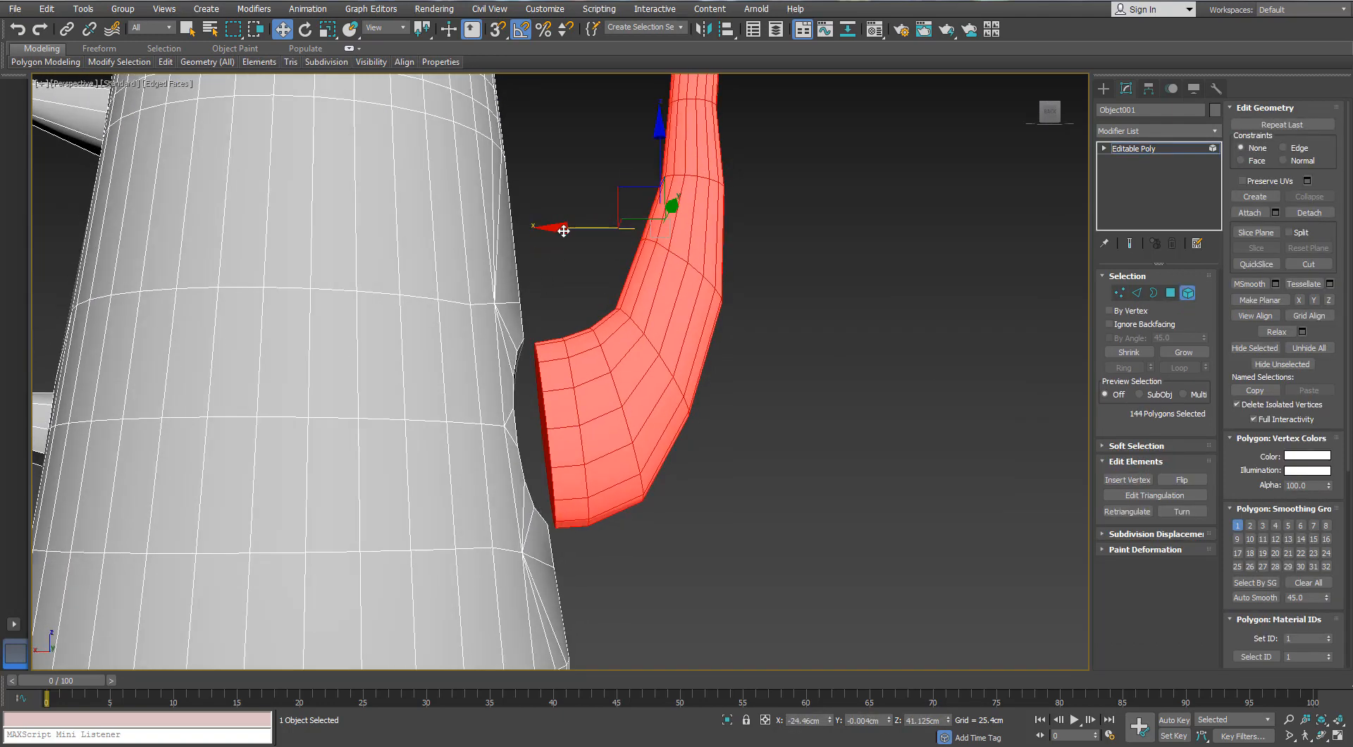
pyautogui.moveTo(564, 231); pyautogui.dragTo(567, 231)
pyautogui.keyDown('alt'); pyautogui.moveTo(569, 257); pyautogui.dragTo(561, 260, button='middle'); pyautogui.keyUp('alt')
pyautogui.click(796, 204)
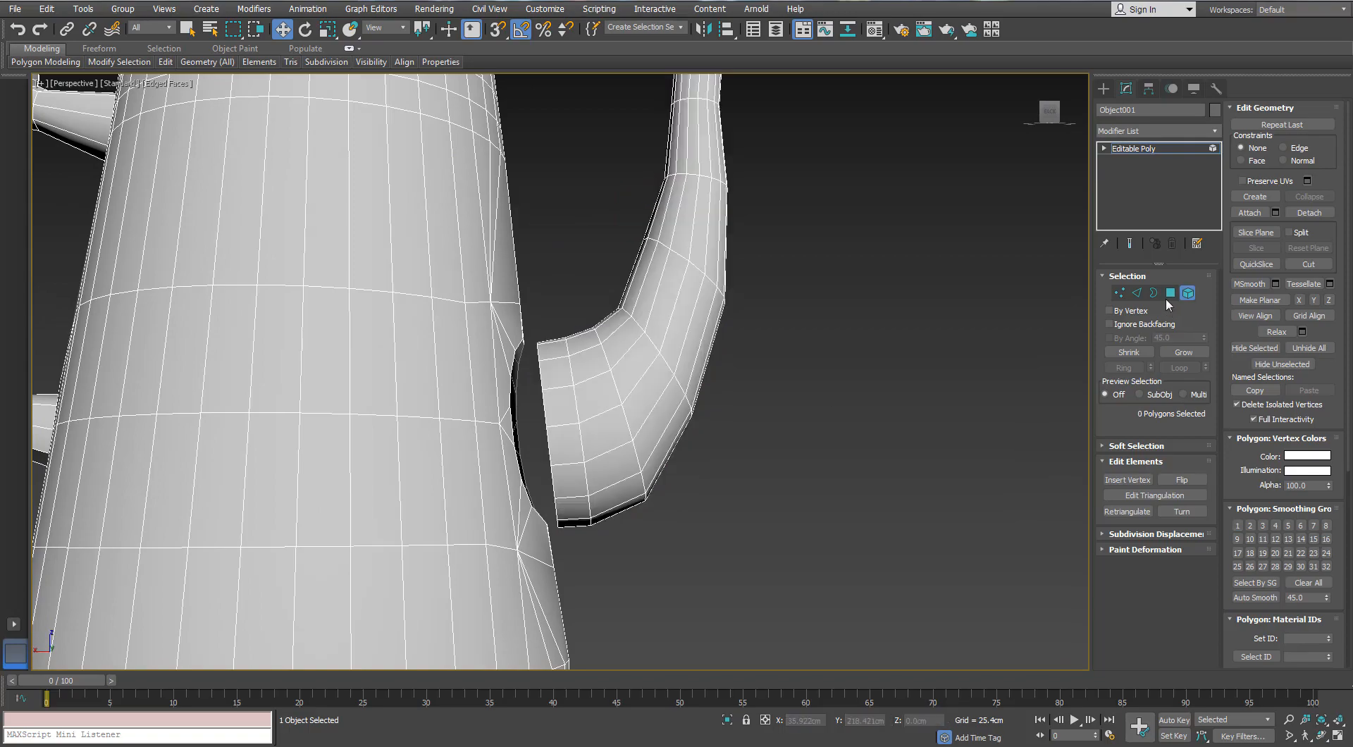
# Bridge the borders of the body's opening and the repositioned spout's base, and clear the selection
pyautogui.click(1154, 292)
pyautogui.click(538, 358)
pyautogui.click(1121, 543)
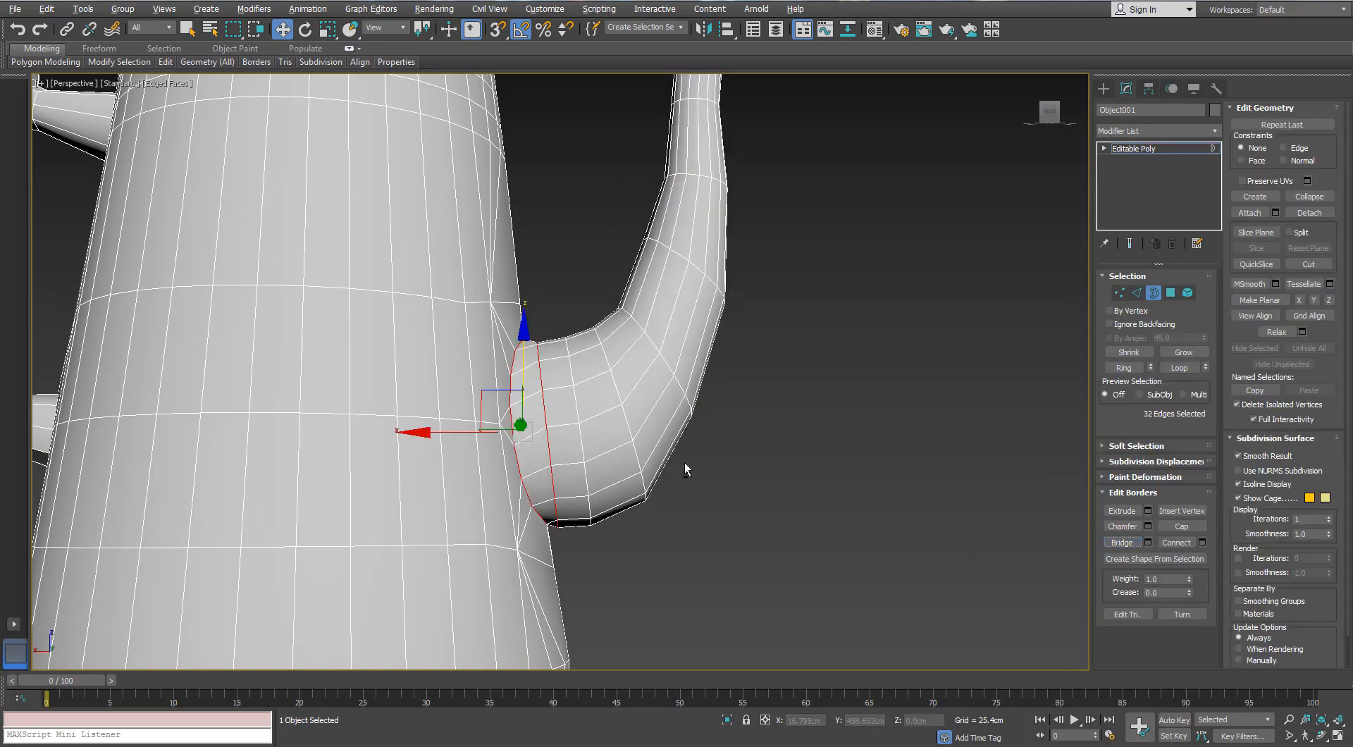
pyautogui.keyDown('alt'); pyautogui.moveTo(683, 463); pyautogui.dragTo(544, 319, button='middle'); pyautogui.keyUp('alt')
pyautogui.scroll(-4, 516, 451)
pyautogui.click(426, 483)
pyautogui.scroll(2, 555, 348)
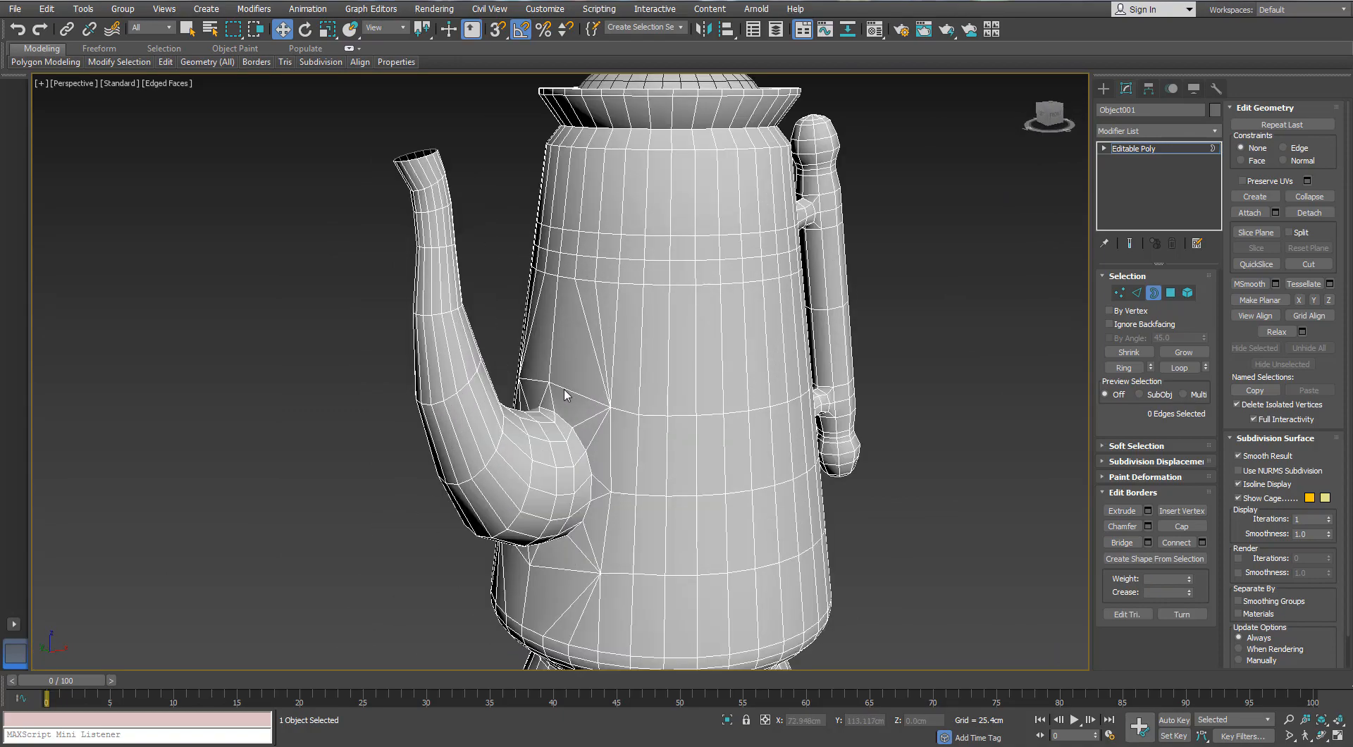
# Try to slide the third edge loop below the pot body's rim down the body with the Edge constraint
pyautogui.hotkey('shift', 'z')
pyautogui.click(1136, 293)
pyautogui.doubleClick(700, 258)
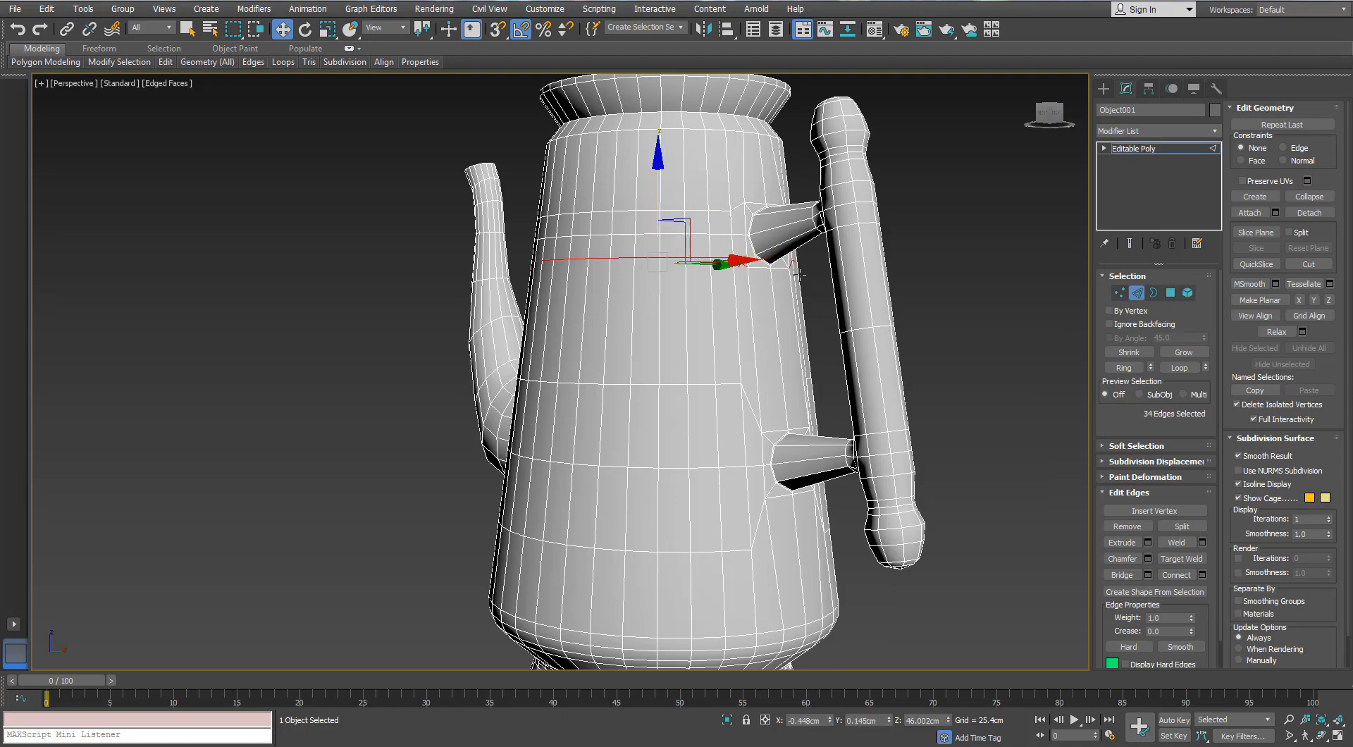
pyautogui.moveTo(675, 258)
pyautogui.keyDown('alt'); pyautogui.mouseDown(button='middle')
pyautogui.moveTo(657, 272)
pyautogui.moveTo(668, 261)
pyautogui.mouseUp(button='middle'); pyautogui.keyUp('alt')
pyautogui.scroll(3, 729, 270)
pyautogui.keyDown('alt'); pyautogui.moveTo(755, 315); pyautogui.dragTo(693, 272); pyautogui.keyUp('alt')
pyautogui.keyDown('alt'); pyautogui.moveTo(692, 272); pyautogui.dragTo(916, 288, button='middle'); pyautogui.keyUp('alt')
pyautogui.keyDown('alt'); pyautogui.click(600, 297); pyautogui.keyUp('alt')
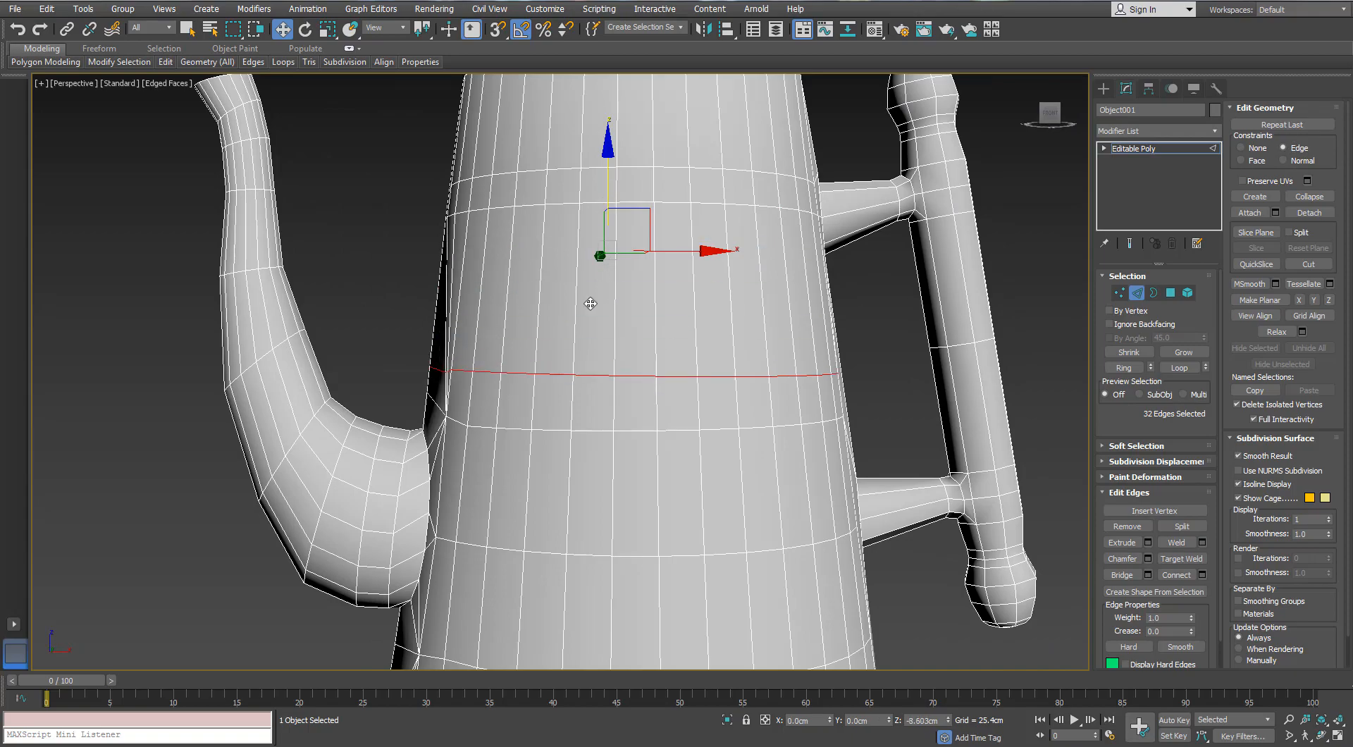
pyautogui.keyDown('alt'); pyautogui.moveTo(590, 304); pyautogui.dragTo(221, 301, button='middle'); pyautogui.keyUp('alt')
pyautogui.scroll(-3, 600, 296)
pyautogui.click(221, 301)
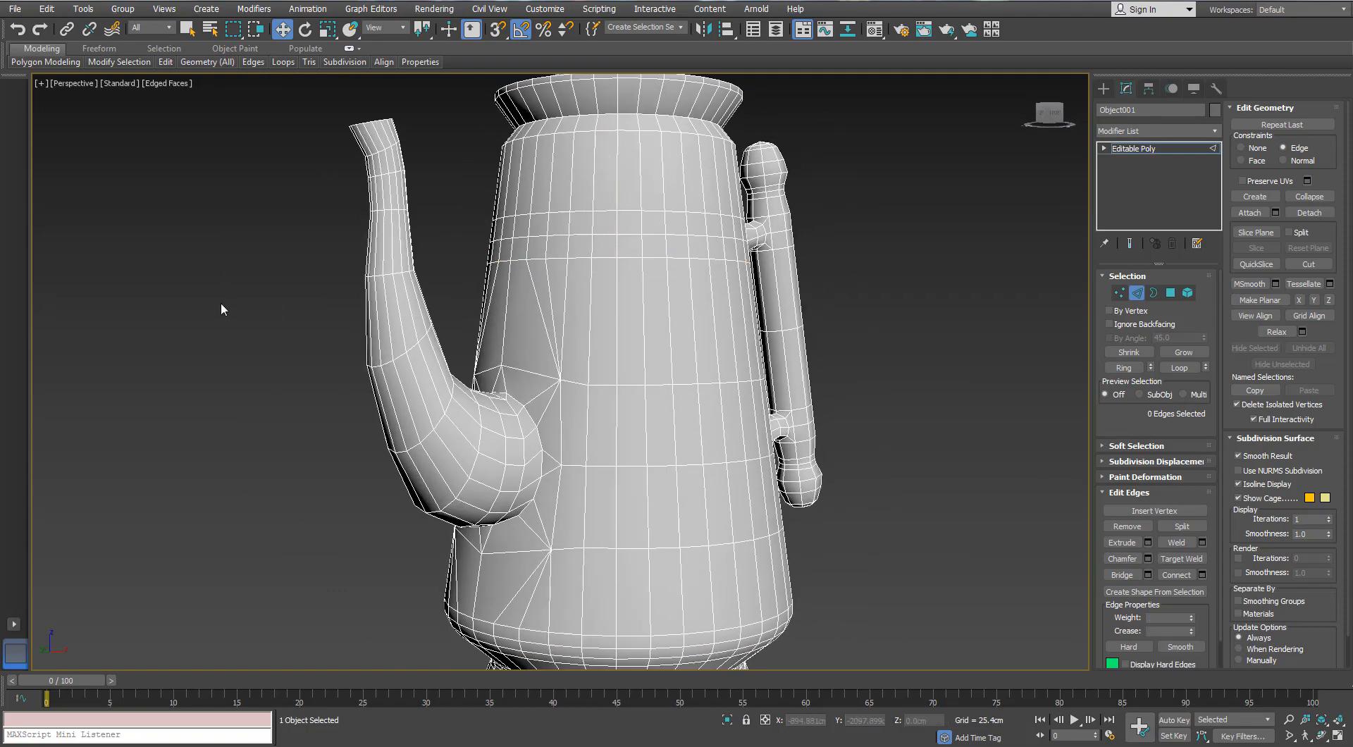
# Select the open border of the spout's mouth and set the constraints to None
pyautogui.scroll(-3, 221, 301)
pyautogui.keyDown('alt'); pyautogui.moveTo(466, 295); pyautogui.dragTo(447, 338, button='middle'); pyautogui.keyUp('alt')
pyautogui.scroll(-2, 446, 319)
pyautogui.scroll(6, 407, 286)
pyautogui.press('3')
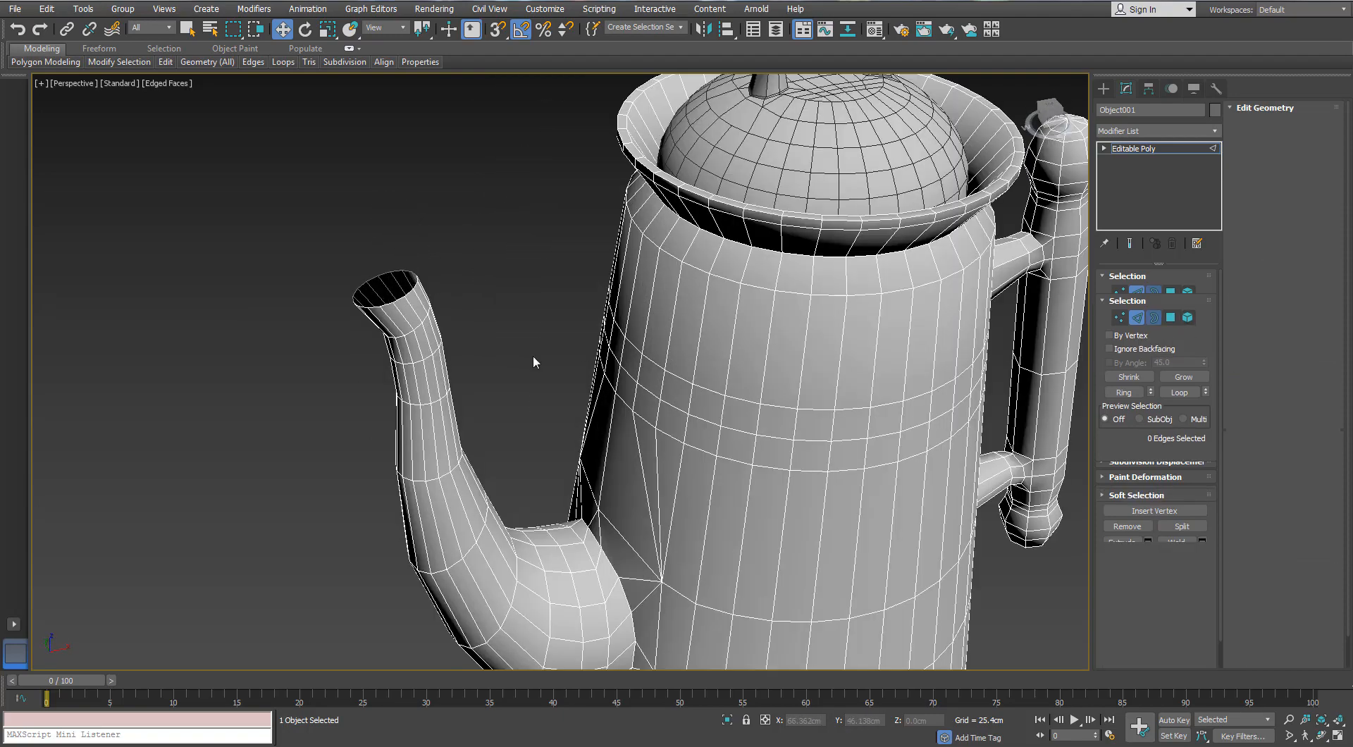
pyautogui.click(406, 291)
pyautogui.scroll(5, 405, 285)
pyautogui.press('r')
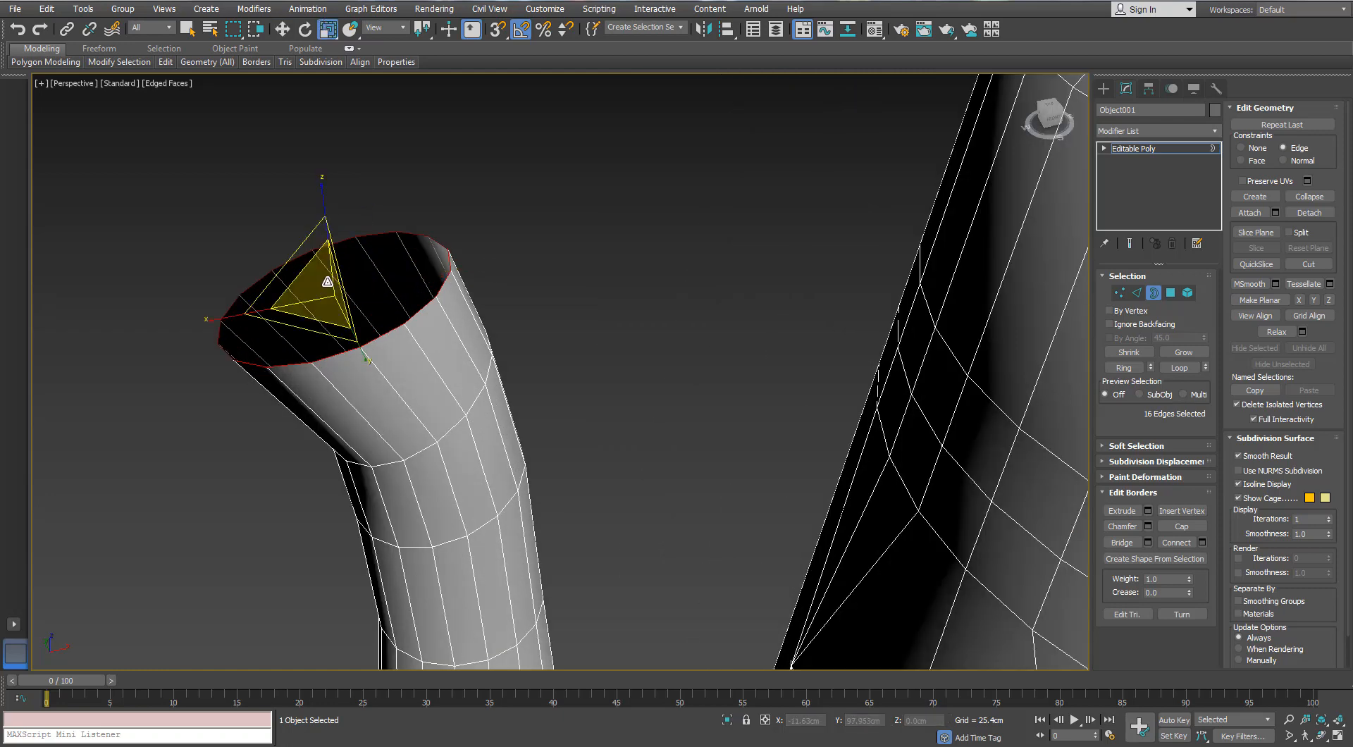
pyautogui.scroll(-10, 717, 304)
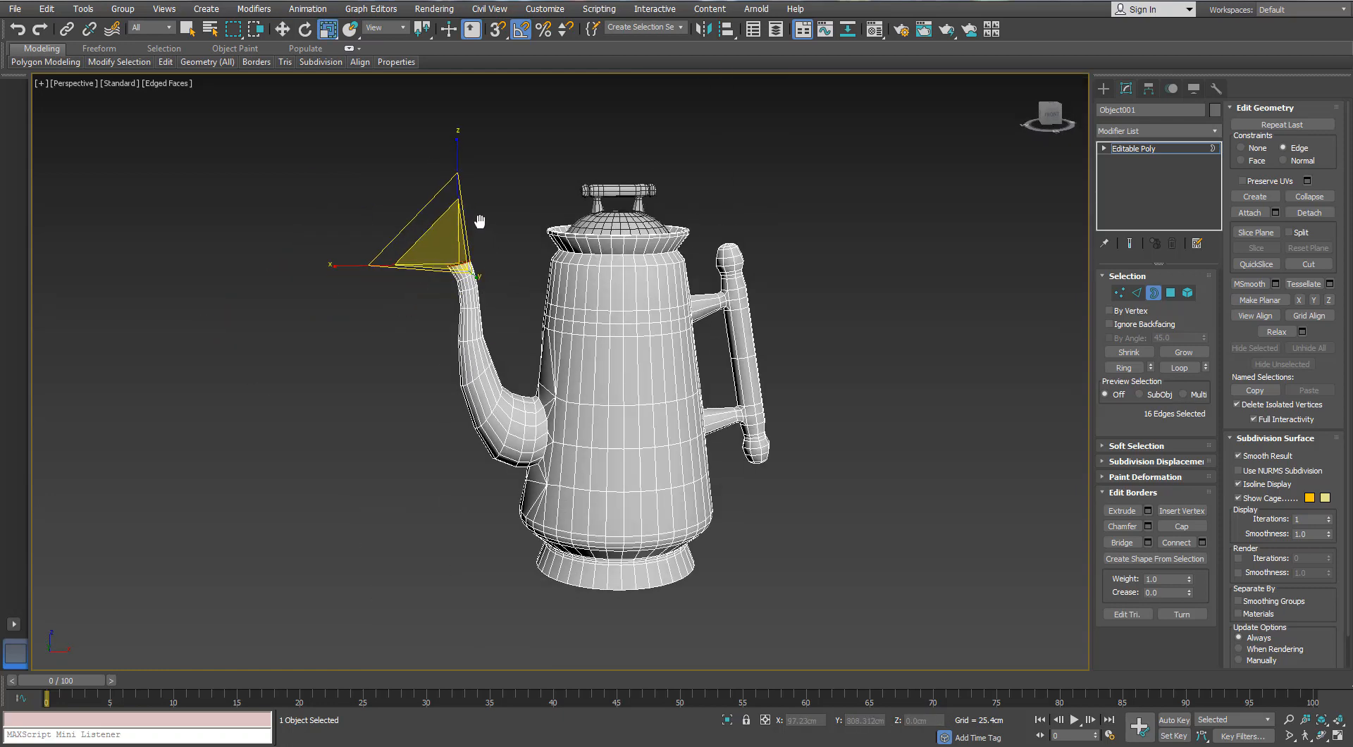
pyautogui.moveTo(480, 222); pyautogui.dragTo(510, 300, button='middle')
pyautogui.scroll(5, 481, 323)
pyautogui.press('w')
pyautogui.press('z')
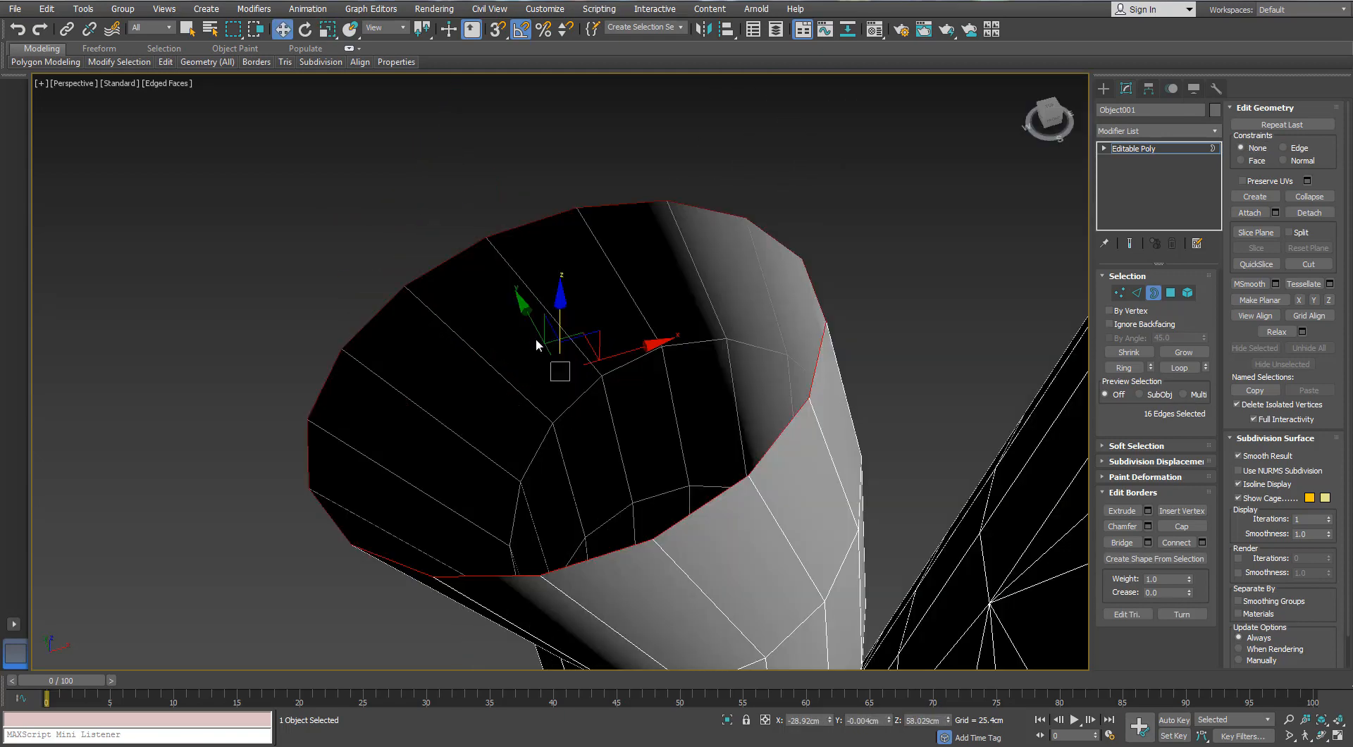
# Extrude the mouth border slightly inward to form the spout's wall thickness, and extend it down inside the spout
pyautogui.press('r')
pyautogui.moveTo(551, 371)
pyautogui.keyDown('shift'); pyautogui.mouseDown()
pyautogui.moveTo(541, 399)
pyautogui.moveTo(545, 386)
pyautogui.mouseUp(); pyautogui.keyUp('shift')
pyautogui.press('w')
pyautogui.keyDown('alt'); pyautogui.moveTo(544, 386); pyautogui.dragTo(590, 326, button='middle'); pyautogui.keyUp('alt')
pyautogui.moveTo(589, 327); pyautogui.dragTo(641, 458)
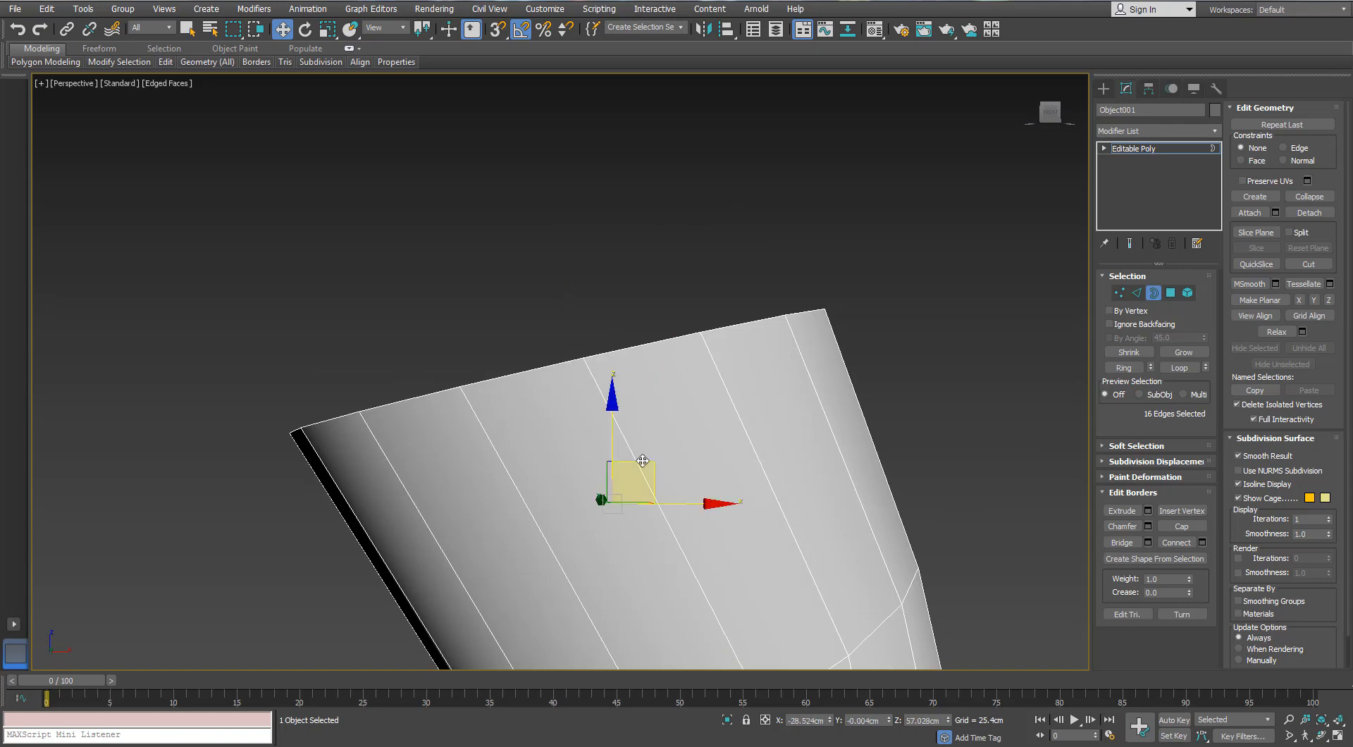
# In wireframe display, extend the inner border down past the next two spout rings, fitting its scale and tilt to the outer wall
pyautogui.press('F3')
pyautogui.moveTo(642, 458); pyautogui.dragTo(545, 382, button='middle')
pyautogui.scroll(-5, 578, 334)
pyautogui.press('r')
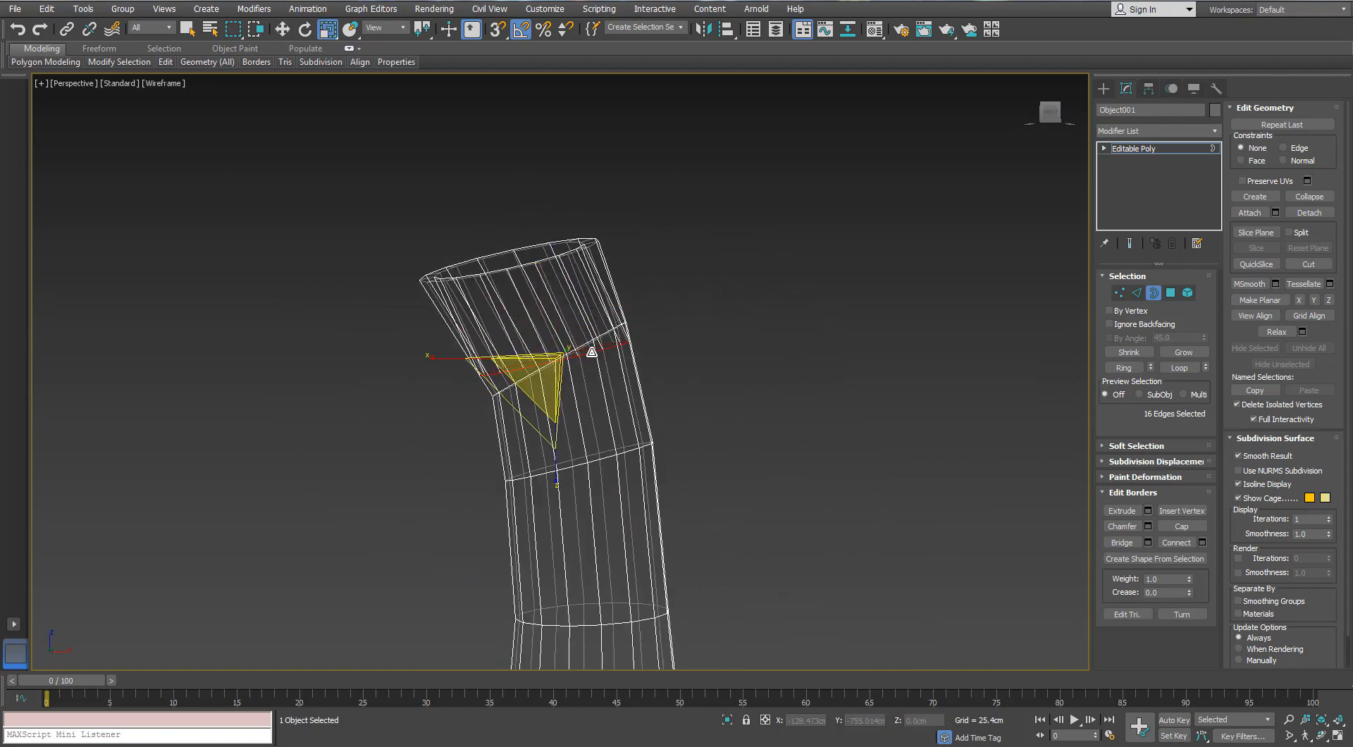
pyautogui.moveTo(545, 381); pyautogui.dragTo(546, 387)
pyautogui.press('w')
pyautogui.moveTo(587, 317); pyautogui.dragTo(617, 425)
pyautogui.keyDown('alt'); pyautogui.moveTo(617, 425); pyautogui.dragTo(598, 276, button='middle'); pyautogui.keyUp('alt')
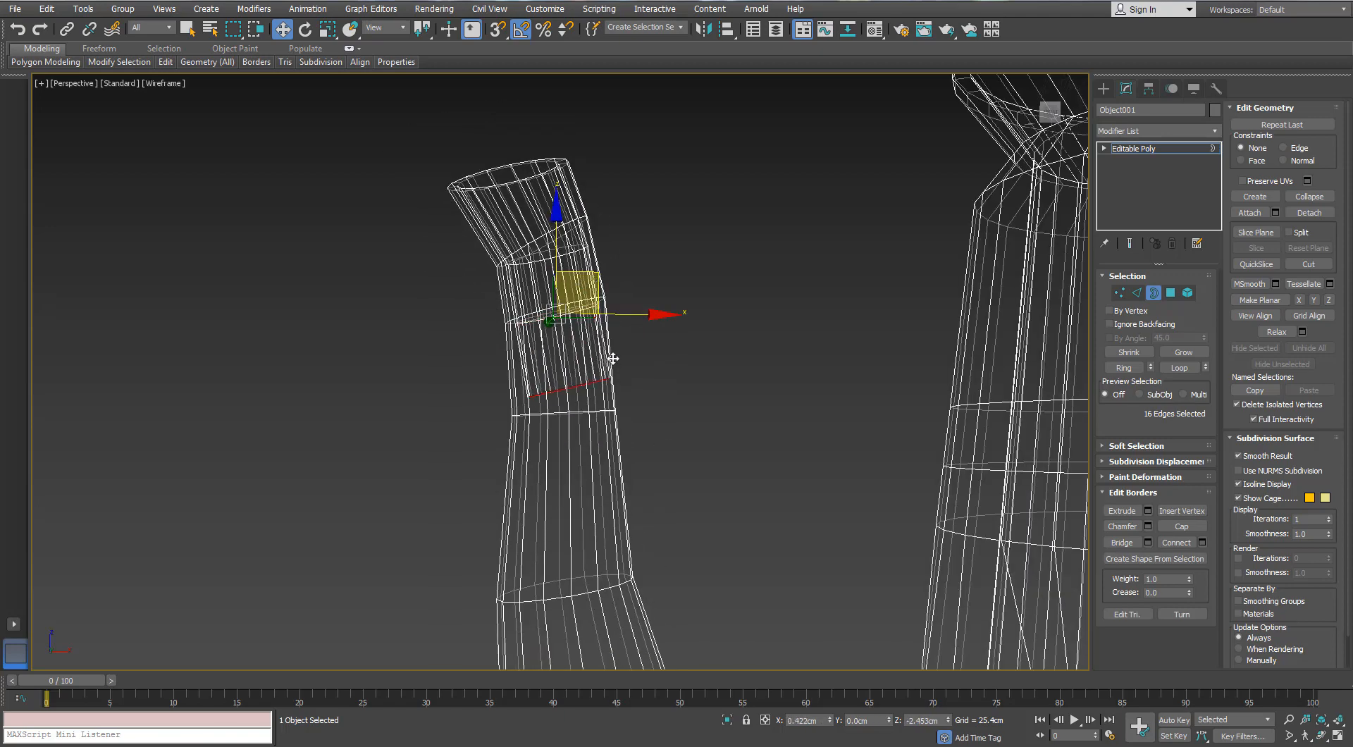
pyautogui.press('e')
pyautogui.press('w')
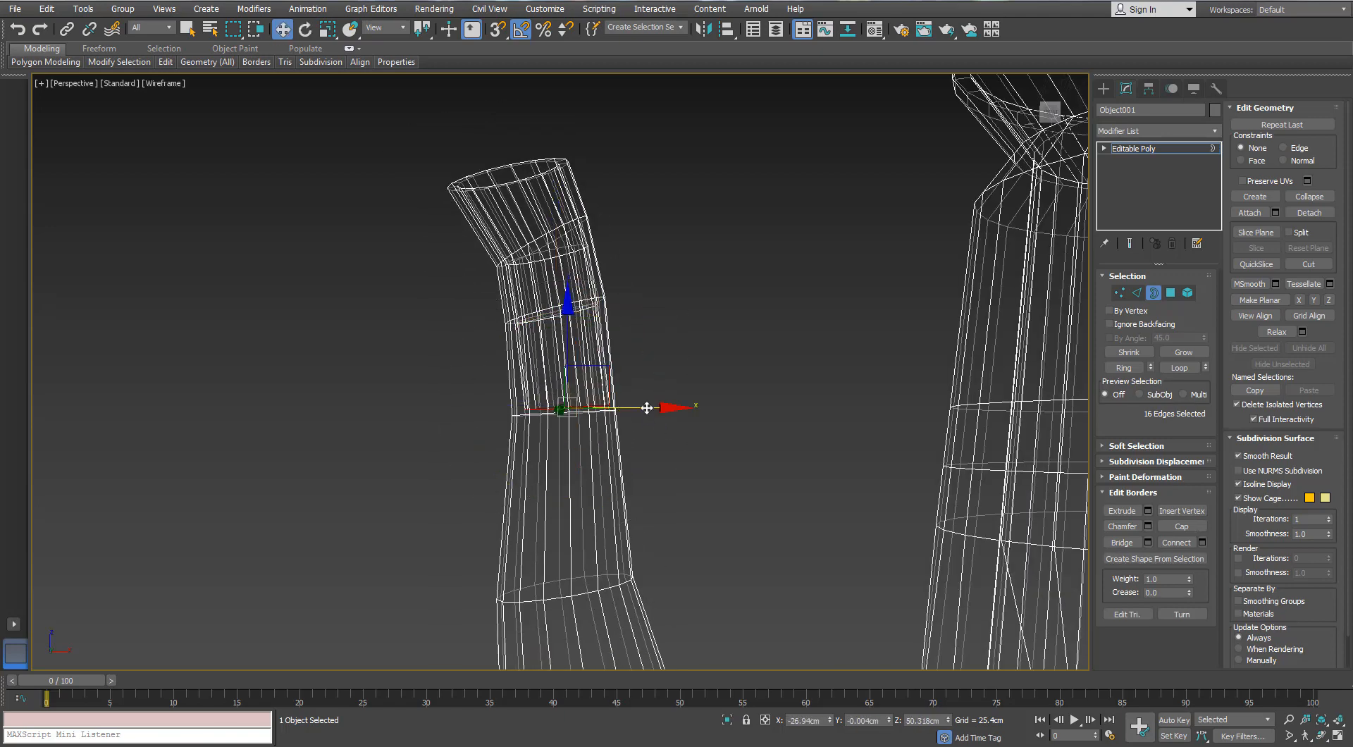
# Check the spout's inner wall in shaded display and reselect its inner border on the pot
pyautogui.click(1153, 291)
pyautogui.click(788, 296)
pyautogui.press('F3')
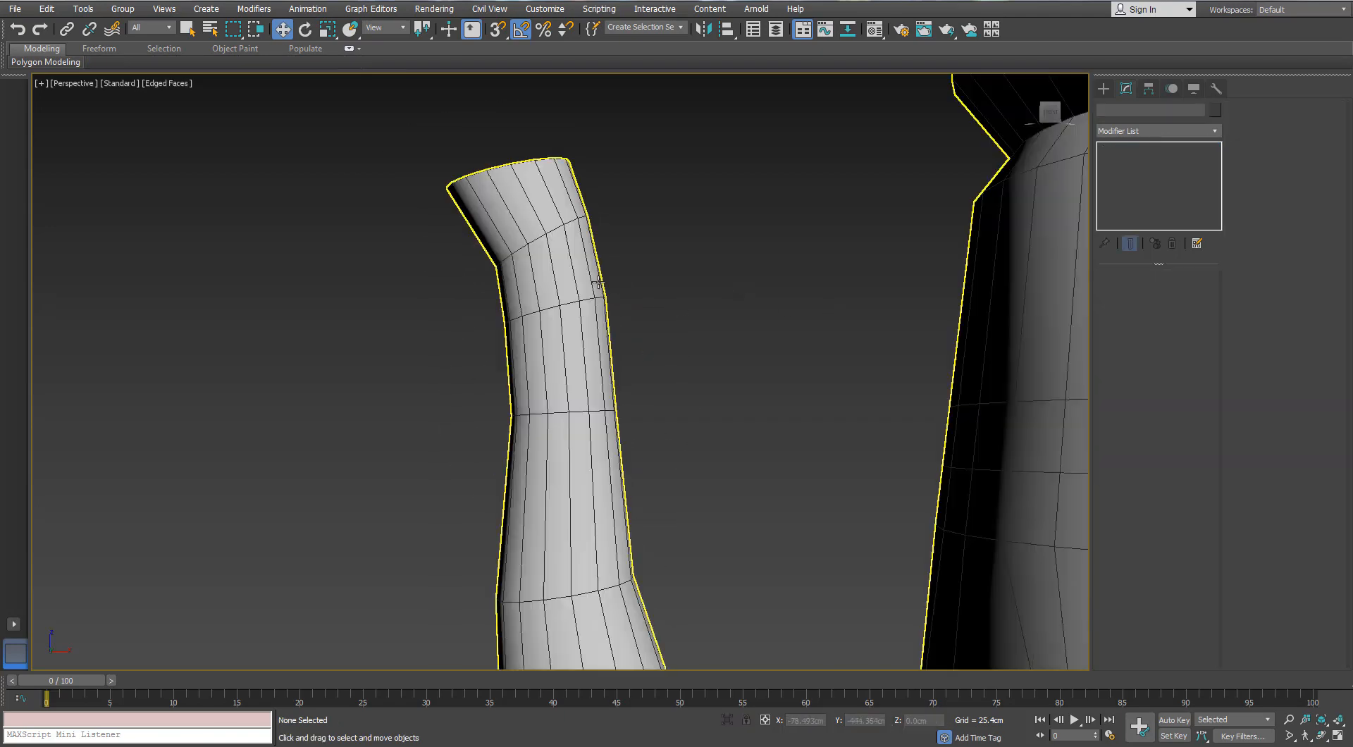
pyautogui.moveTo(596, 282)
pyautogui.keyDown('alt'); pyautogui.mouseDown(button='middle')
pyautogui.moveTo(678, 381)
pyautogui.moveTo(566, 324)
pyautogui.mouseUp(button='middle'); pyautogui.keyUp('alt')
pyautogui.moveTo(566, 325)
pyautogui.keyDown('alt'); pyautogui.mouseDown(button='middle')
pyautogui.moveTo(623, 416)
pyautogui.moveTo(589, 330)
pyautogui.mouseUp(button='middle'); pyautogui.keyUp('alt')
pyautogui.click(624, 415)
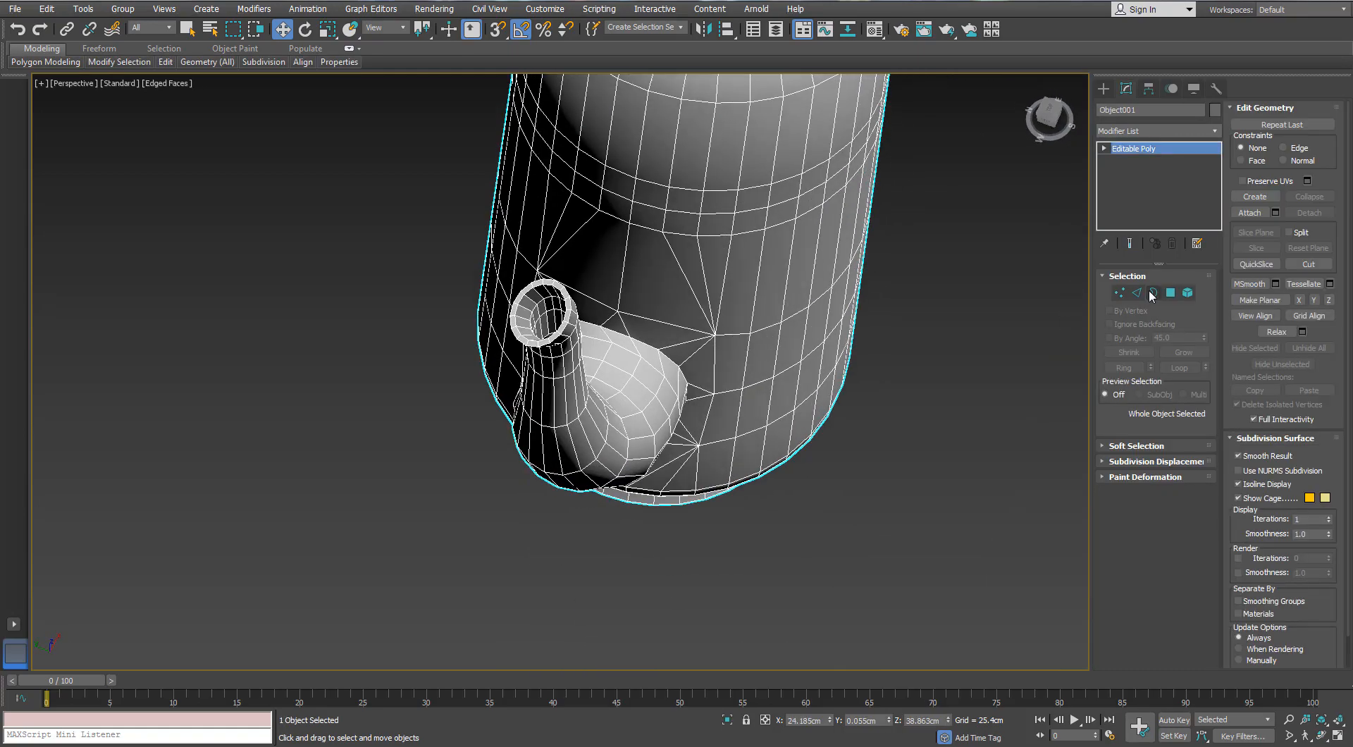
pyautogui.click(1152, 292)
pyautogui.moveTo(478, 332)
pyautogui.keyDown('alt'); pyautogui.mouseDown(button='middle')
pyautogui.moveTo(494, 437)
pyautogui.moveTo(454, 343)
pyautogui.mouseUp(button='middle'); pyautogui.keyUp('alt')
pyautogui.click(576, 424)
# In a front wireframe view, extend the inner border down to the next spout ring and match that ring's size and tilt
pyautogui.press('f')
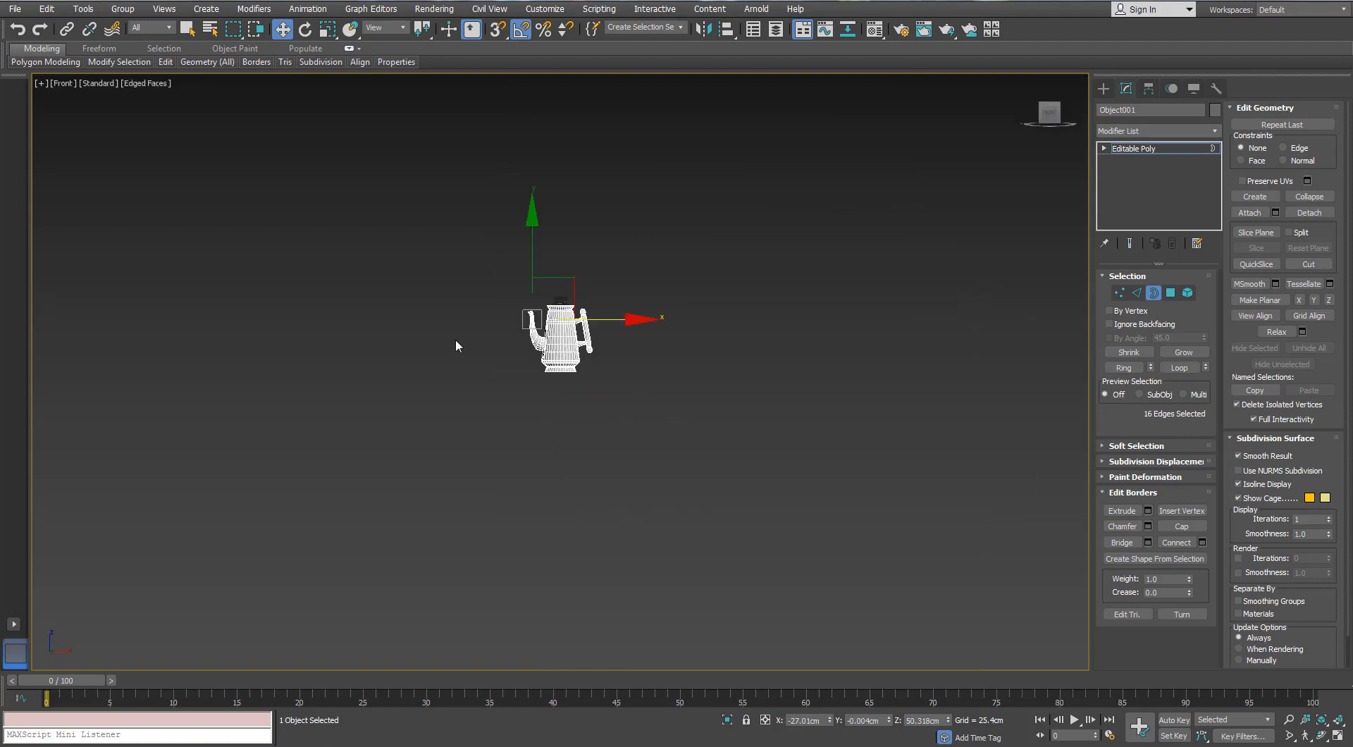
pyautogui.press('z')
pyautogui.scroll(-6, 526, 335)
pyautogui.press('F3')
pyautogui.moveTo(484, 284); pyautogui.dragTo(405, 220, button='middle')
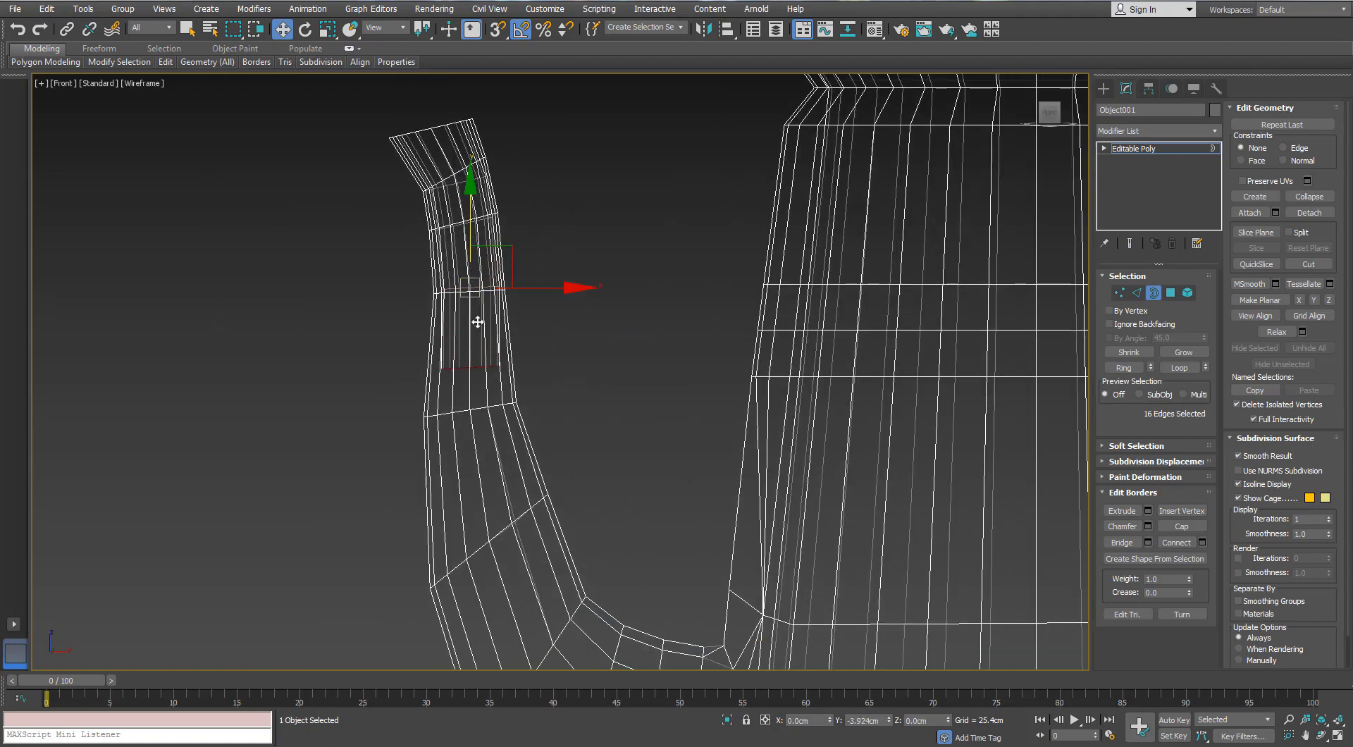
pyautogui.scroll(5, 522, 394)
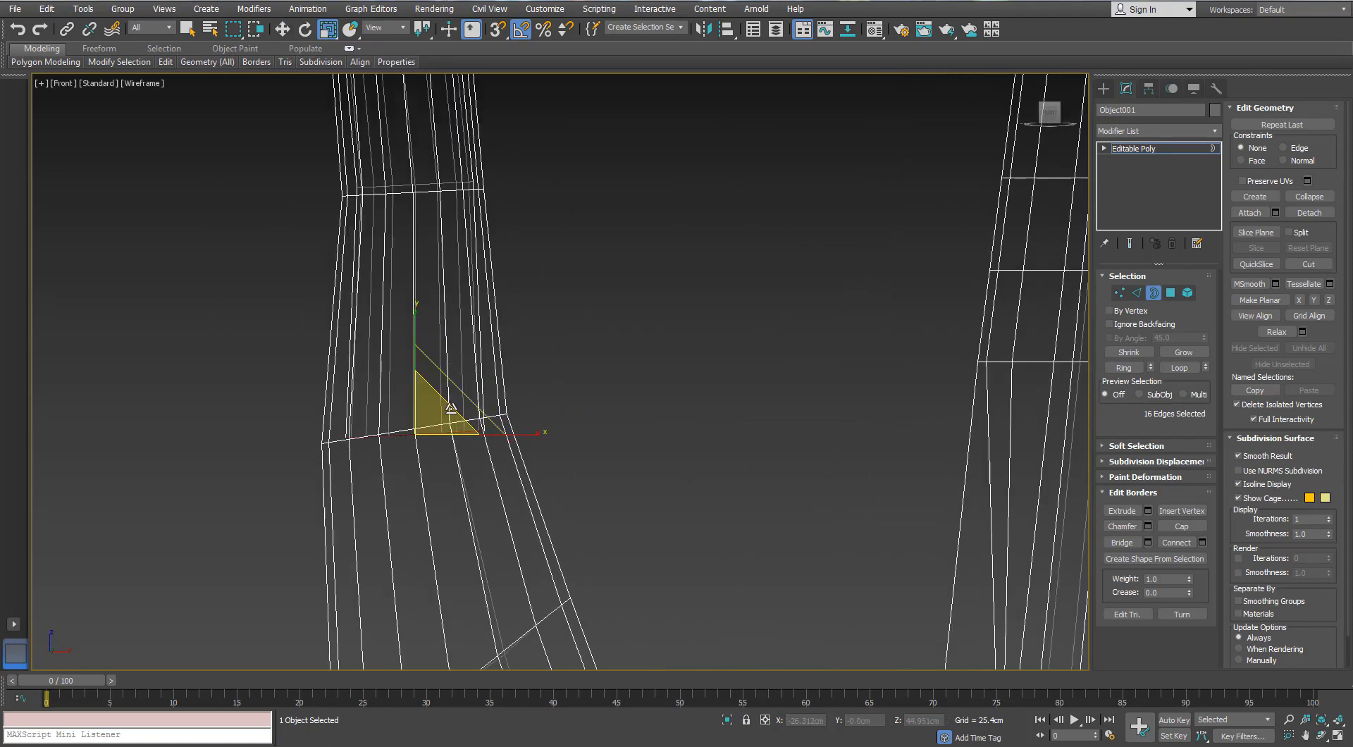
pyautogui.press('e')
pyautogui.press('w')
# Extrude the inner border down to the steeply slanted ring above the spout's bend, rotate it 30 degrees and align it there
pyautogui.moveTo(483, 372); pyautogui.dragTo(411, 239, button='middle')
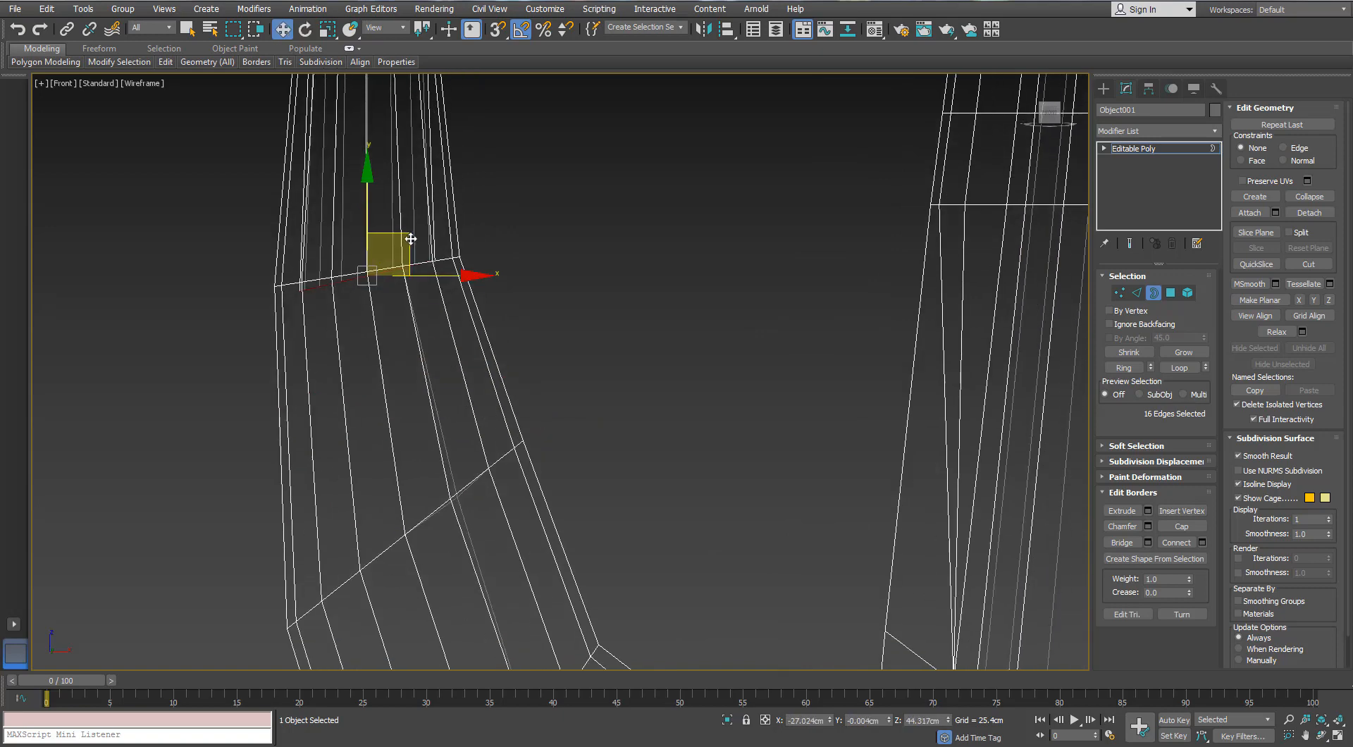
pyautogui.keyDown('shift'); pyautogui.moveTo(450, 363); pyautogui.dragTo(471, 485); pyautogui.keyUp('shift')
pyautogui.moveTo(472, 485); pyautogui.dragTo(396, 355, button='middle')
pyautogui.press('e')
pyautogui.moveTo(420, 314); pyautogui.dragTo(401, 302)
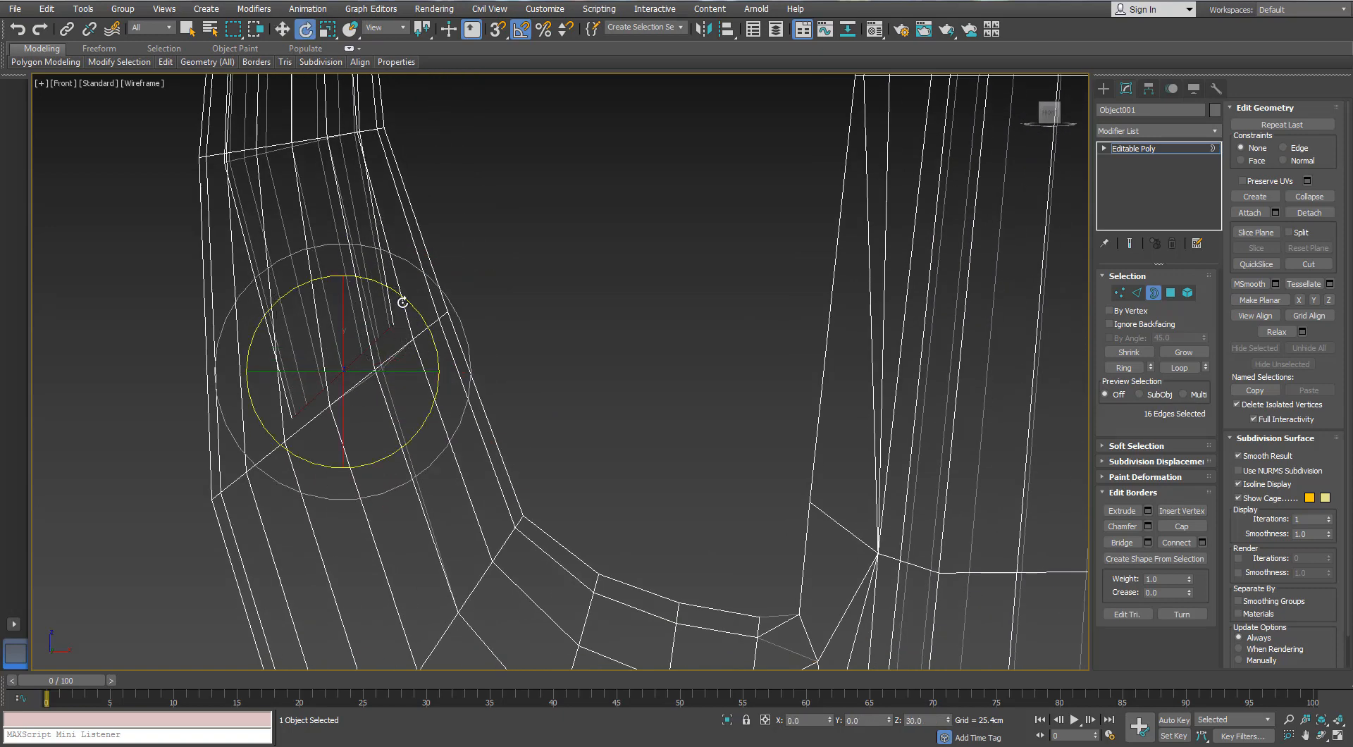
pyautogui.press('w')
pyautogui.moveTo(365, 360)
pyautogui.mouseDown()
pyautogui.moveTo(364, 331)
pyautogui.moveTo(365, 388)
pyautogui.moveTo(373, 376)
pyautogui.mouseUp()
pyautogui.press('w')
pyautogui.moveTo(378, 361); pyautogui.dragTo(318, 262, button='middle')
pyautogui.scroll(-2, 318, 262)
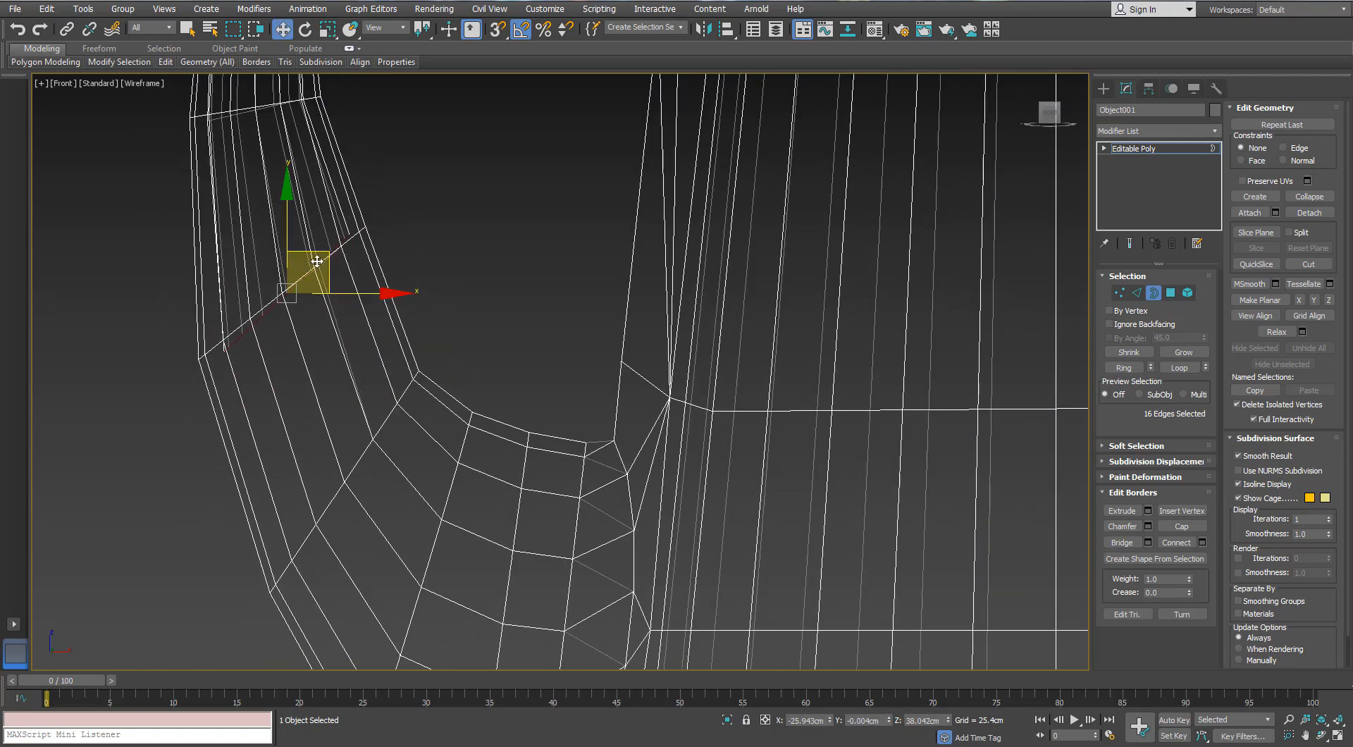
# Extrude the inner border into the spout's bend, rotate it 15 degrees and align it with the ring there
pyautogui.keyDown('shift'); pyautogui.moveTo(361, 411); pyautogui.dragTo(384, 399); pyautogui.keyUp('shift')
pyautogui.moveTo(384, 399); pyautogui.dragTo(352, 324, button='middle')
pyautogui.press('e')
pyautogui.moveTo(389, 306); pyautogui.dragTo(378, 302)
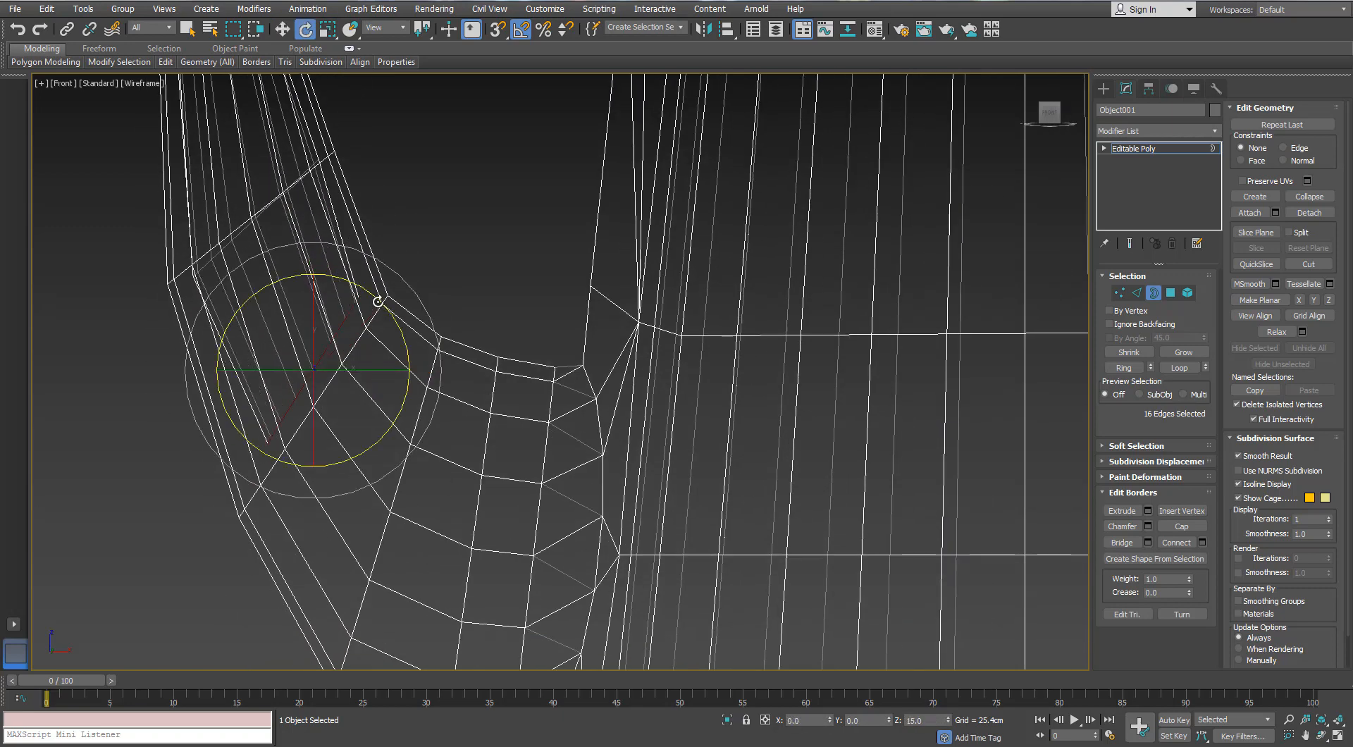
pyautogui.press('w')
pyautogui.press('r')
pyautogui.press('w')
pyautogui.moveTo(338, 373); pyautogui.dragTo(356, 354)
# Extend the inner border around the bend to the first ring of the spout's wide base, fitting its size and tilt
pyautogui.moveTo(355, 375); pyautogui.dragTo(304, 249, button='middle')
pyautogui.moveTo(309, 237); pyautogui.dragTo(397, 295)
pyautogui.press('r')
pyautogui.press('e')
pyautogui.press('w')
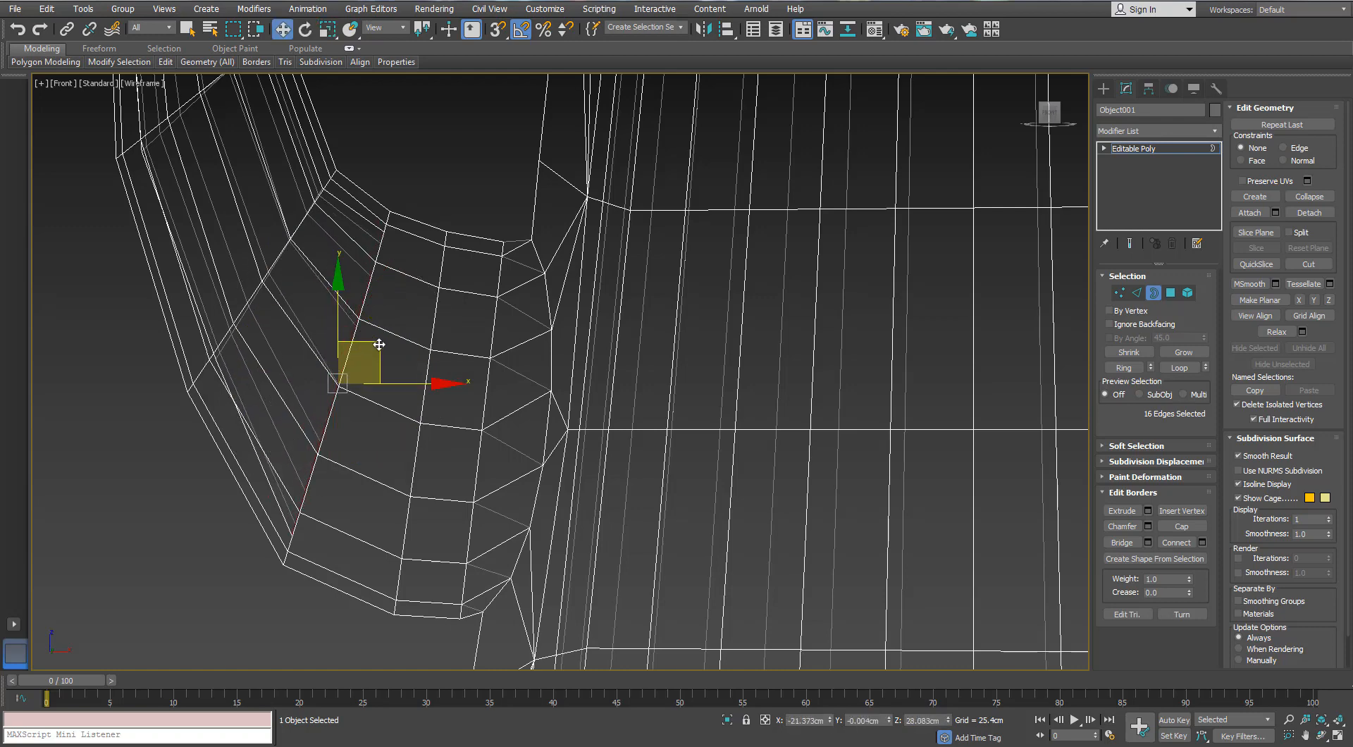
# Carry the inner border on through the spout's base to the ring nearest the body joint, keeping it parallel to the outer rings
pyautogui.moveTo(502, 362); pyautogui.dragTo(492, 341, button='middle')
pyautogui.press('r')
pyautogui.press('e')
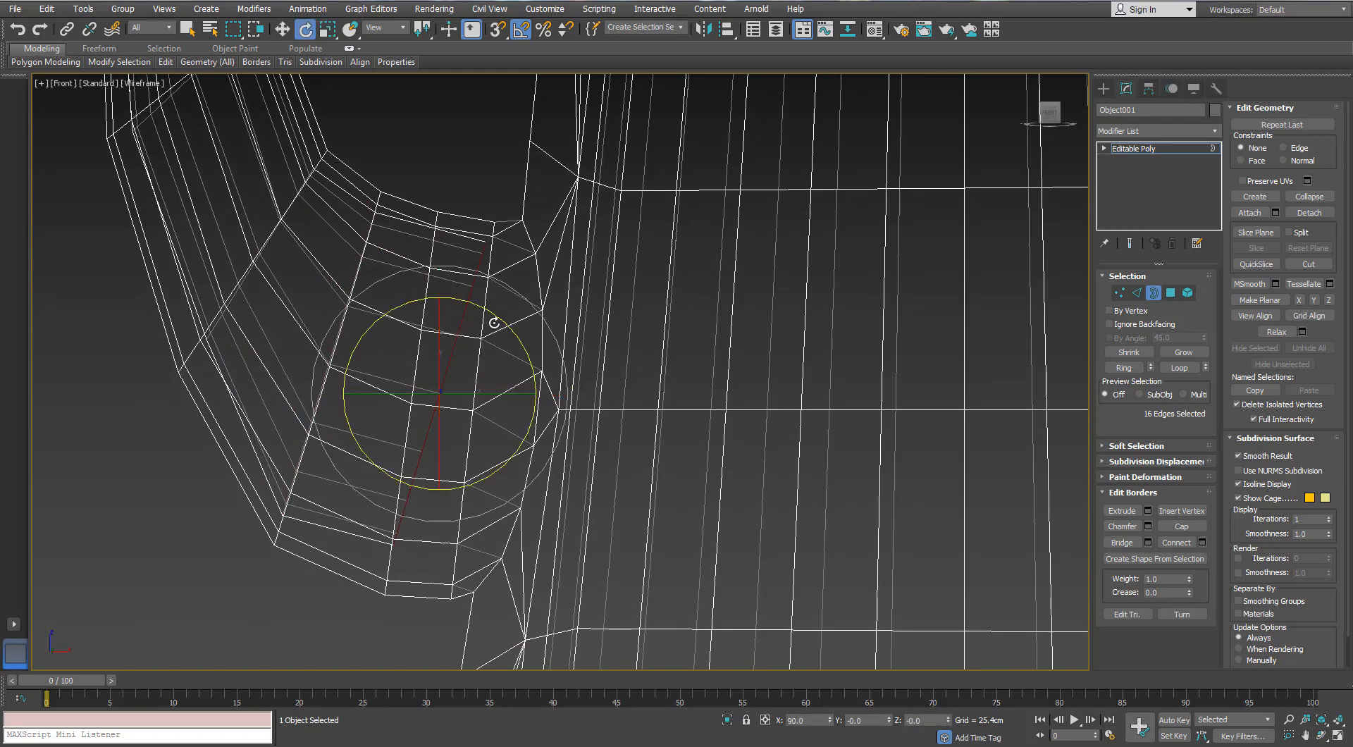
pyautogui.press('w')
pyautogui.moveTo(483, 354)
pyautogui.mouseDown()
pyautogui.moveTo(495, 358)
pyautogui.moveTo(480, 374)
pyautogui.mouseUp()
pyautogui.press('r')
pyautogui.press('w')
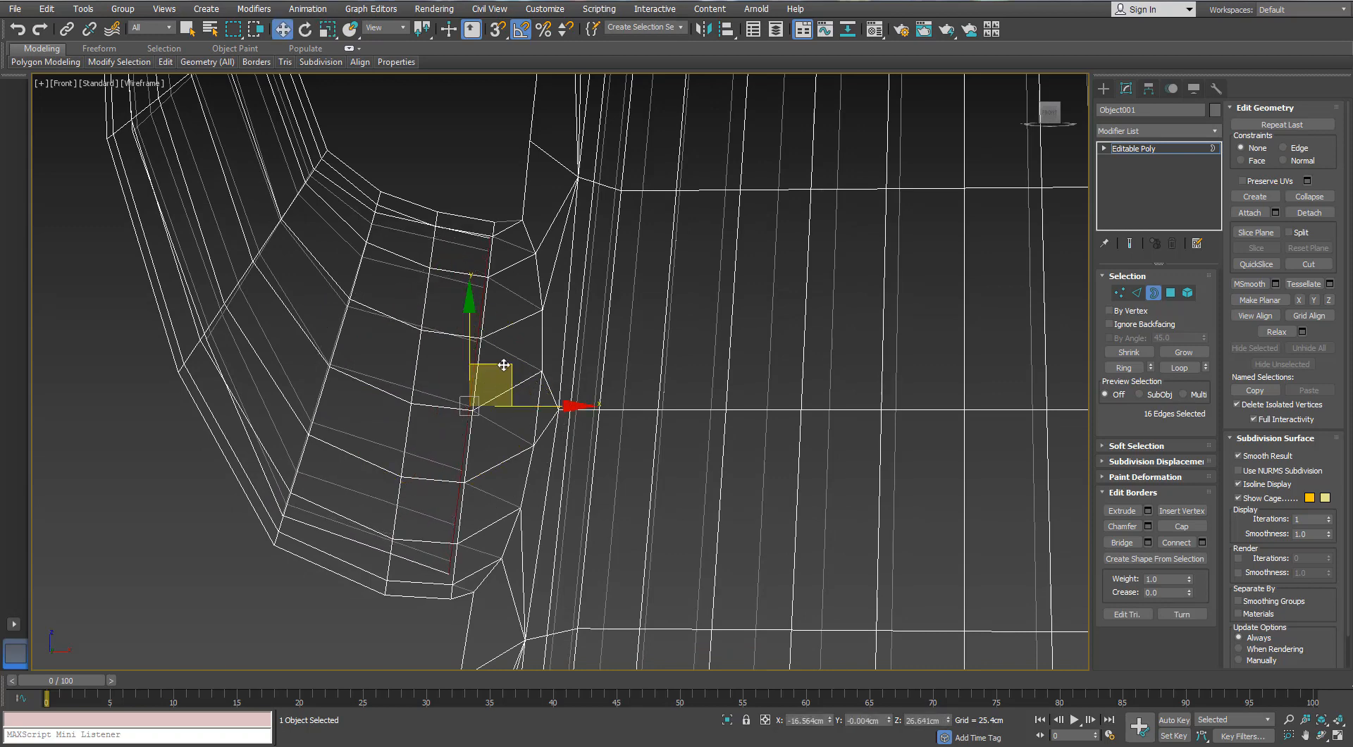
# Leave border editing, deselect the pot and view the whole model shaded in perspective
pyautogui.click(130, 498)
pyautogui.scroll(-5, 907, 416)
pyautogui.click(1153, 295)
pyautogui.click(637, 359)
pyautogui.scroll(-4, 637, 360)
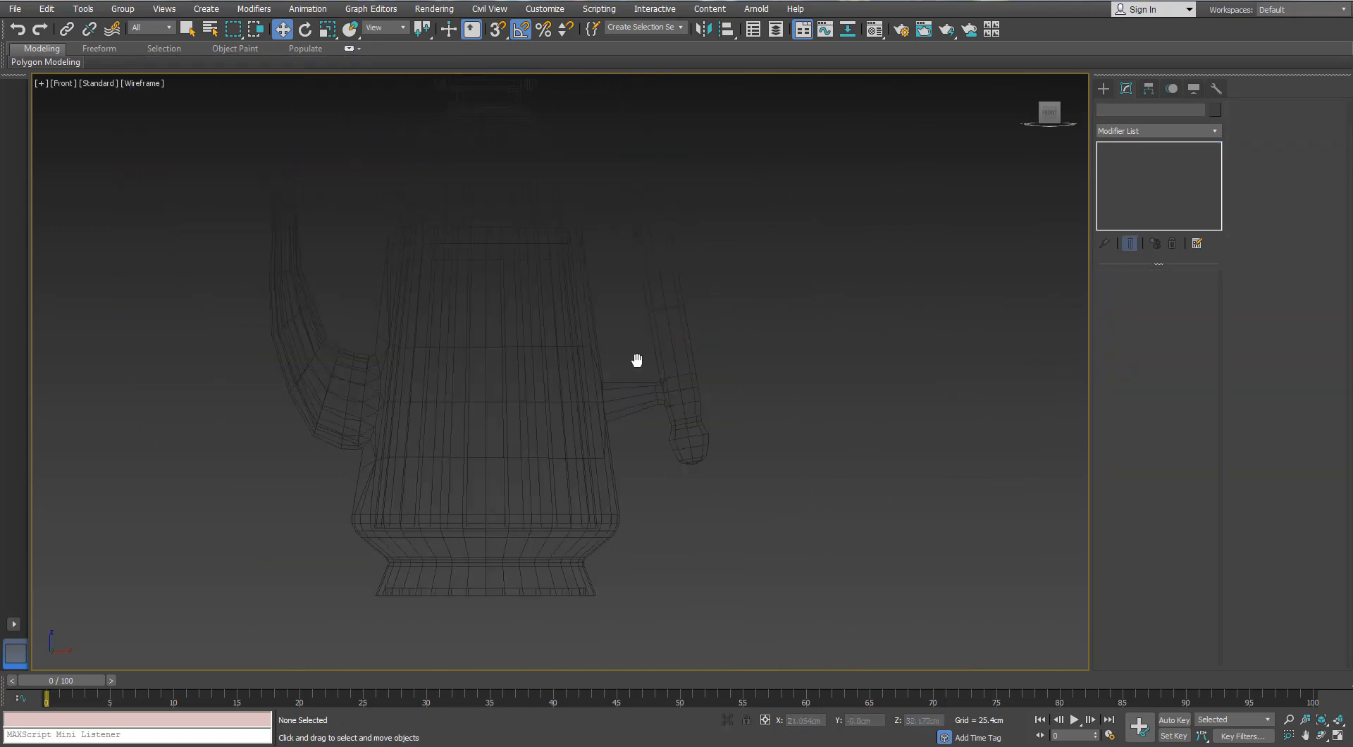
pyautogui.keyDown('alt'); pyautogui.moveTo(637, 359); pyautogui.dragTo(570, 371, button='middle'); pyautogui.keyUp('alt')
pyautogui.press('p')
pyautogui.press('F3')
pyautogui.scroll(-4, 601, 426)
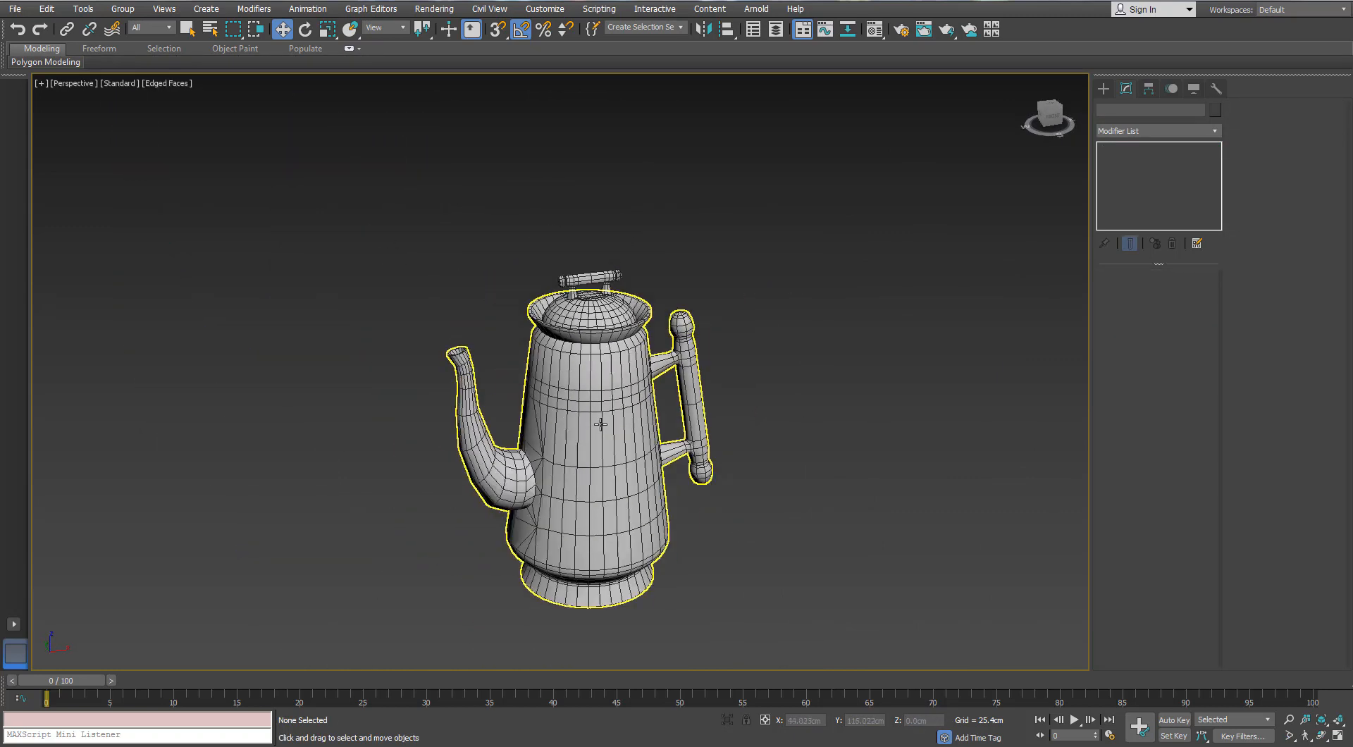
# Select the pot's edge loop that runs around the spout where the bend meets the wide base
pyautogui.keyDown('alt'); pyautogui.moveTo(601, 427); pyautogui.dragTo(583, 402, button='middle'); pyautogui.keyUp('alt')
pyautogui.scroll(5, 513, 434)
pyautogui.click(598, 454)
pyautogui.scroll(5, 597, 454)
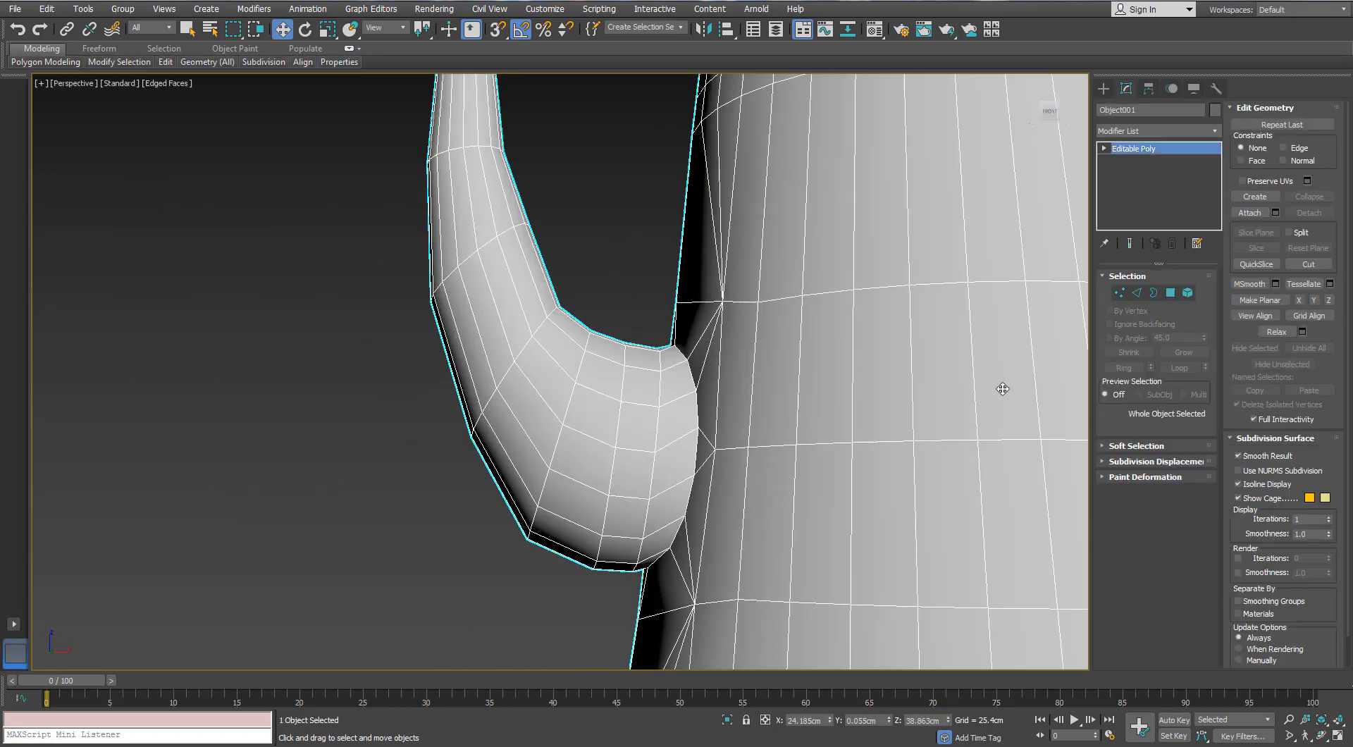
pyautogui.click(1135, 295)
pyautogui.click(585, 370)
pyautogui.click(559, 371)
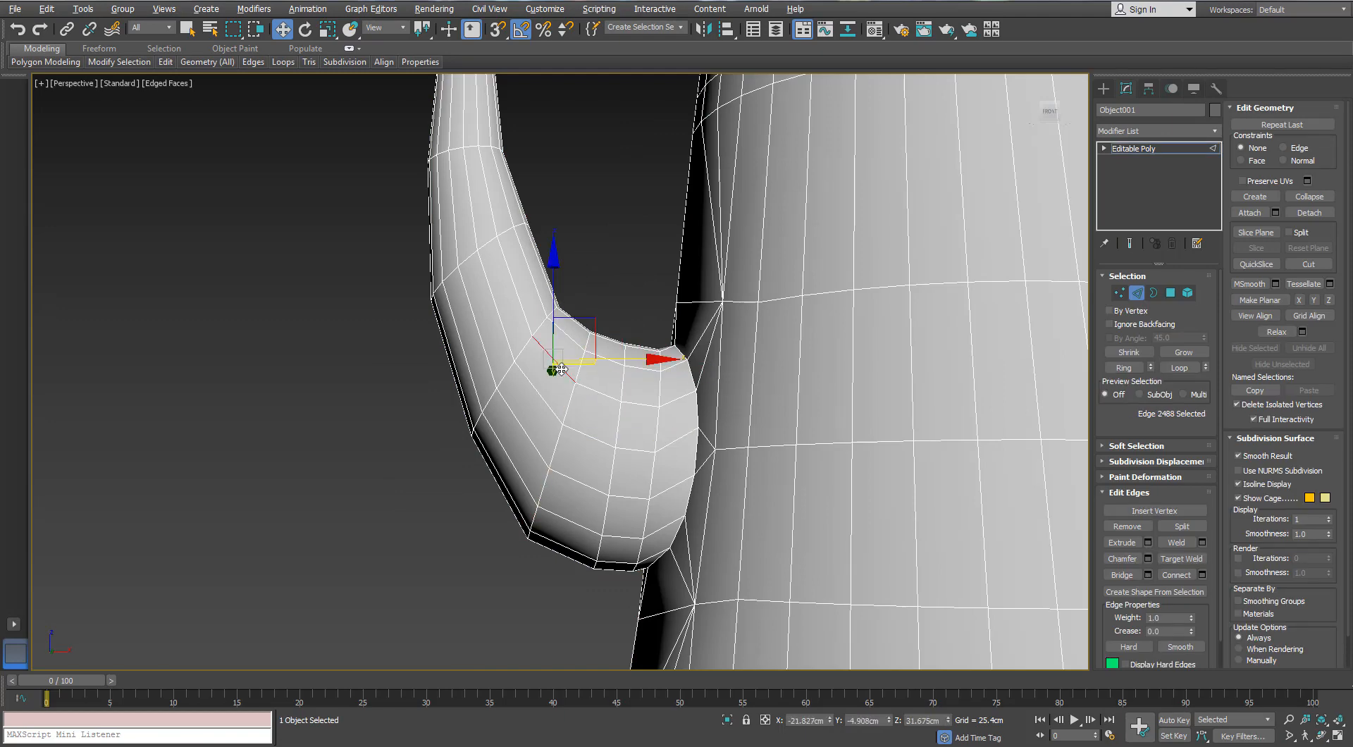
pyautogui.hotkey('alt', 'r')
pyautogui.keyDown('alt'); pyautogui.moveTo(574, 408); pyautogui.dragTo(563, 405, button='middle'); pyautogui.keyUp('alt')
pyautogui.doubleClick(564, 406)
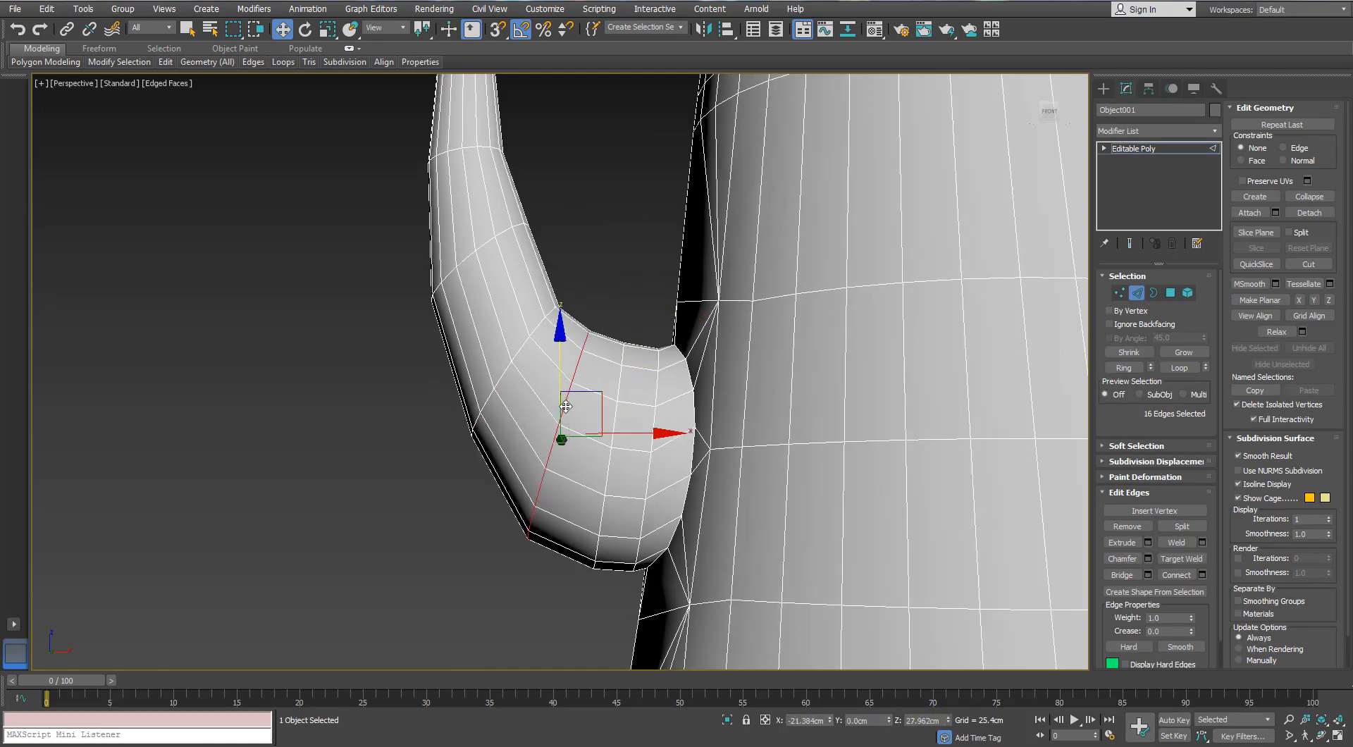
# Rotate the bend's edge loop slightly clockwise, shift it a little and scale it down slightly
pyautogui.press('e')
pyautogui.moveTo(628, 360); pyautogui.dragTo(630, 363)
pyautogui.press('w')
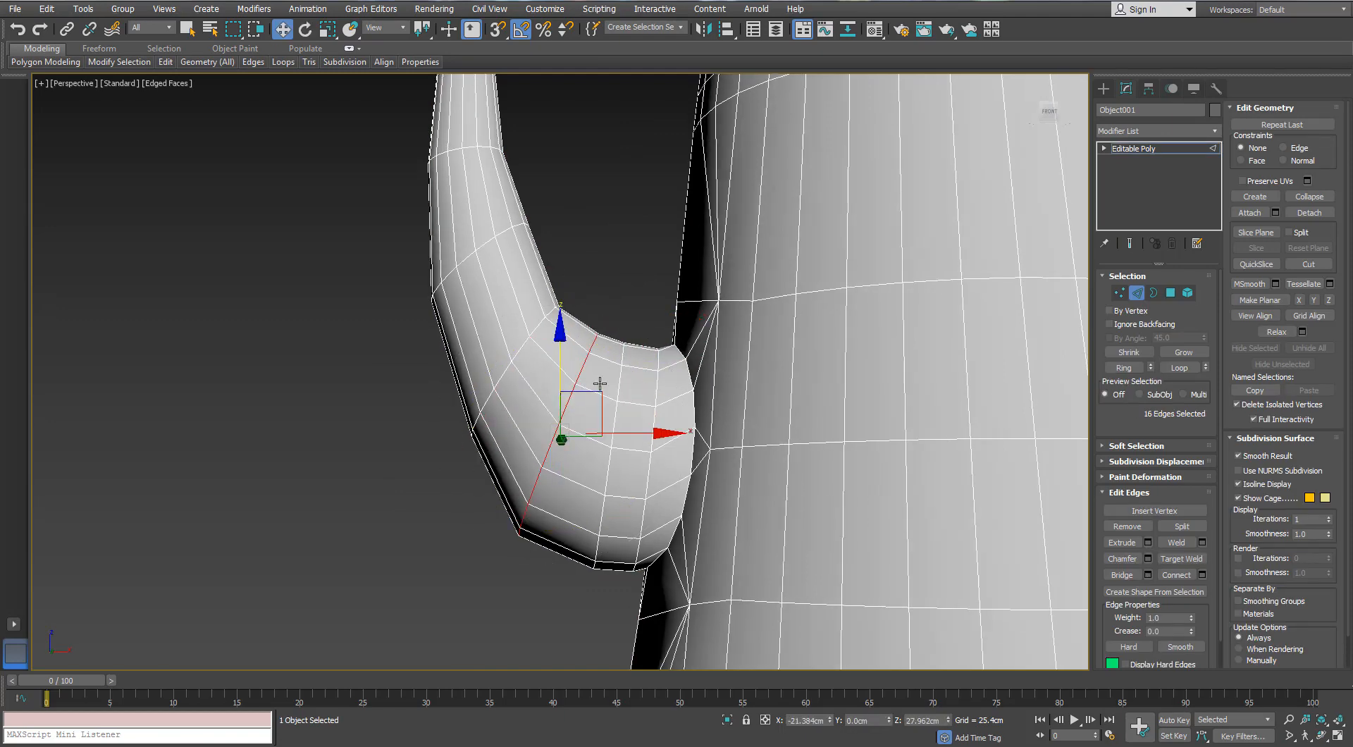
pyautogui.press('r')
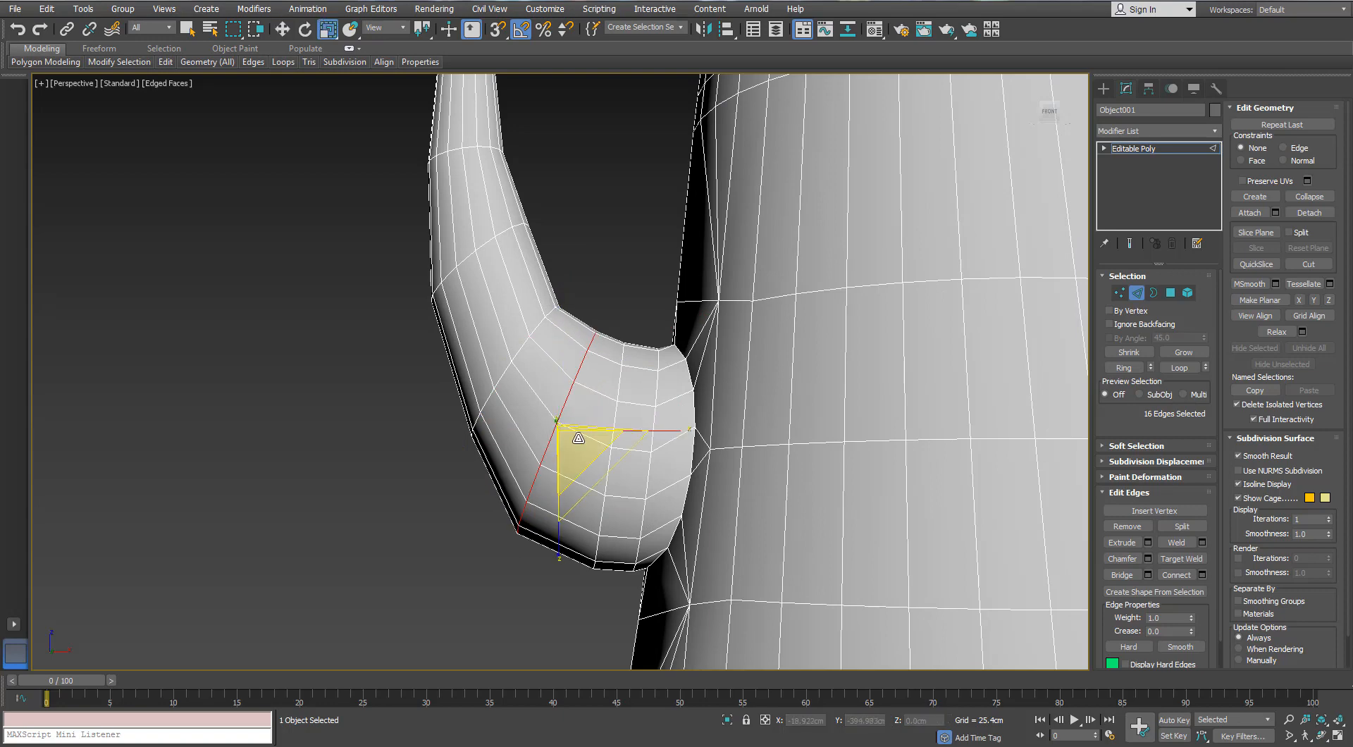
pyautogui.keyDown('alt'); pyautogui.moveTo(581, 444); pyautogui.dragTo(579, 447, button='middle'); pyautogui.keyUp('alt')
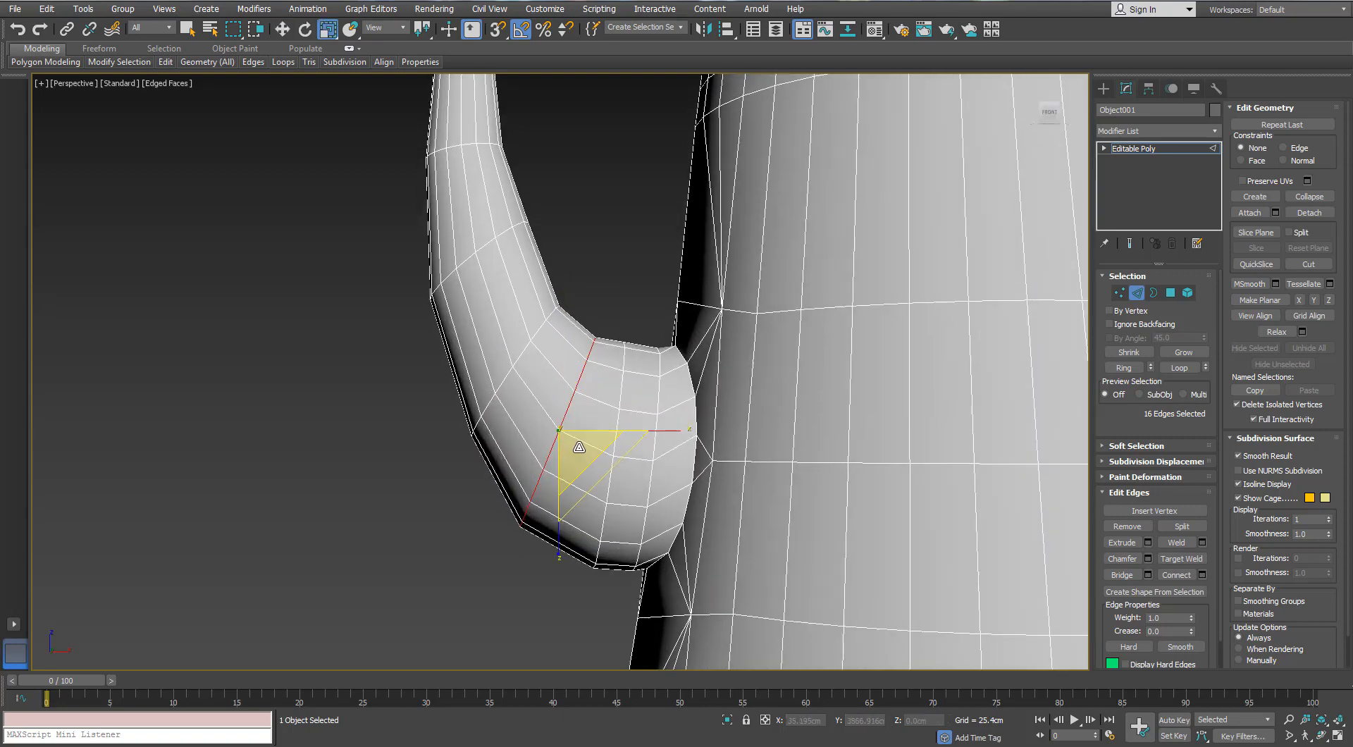
# Tilt the bend's edge loop further clockwise, move it slightly up and away from the body, and adjust its scale
pyautogui.press('e')
pyautogui.moveTo(614, 351); pyautogui.dragTo(605, 383)
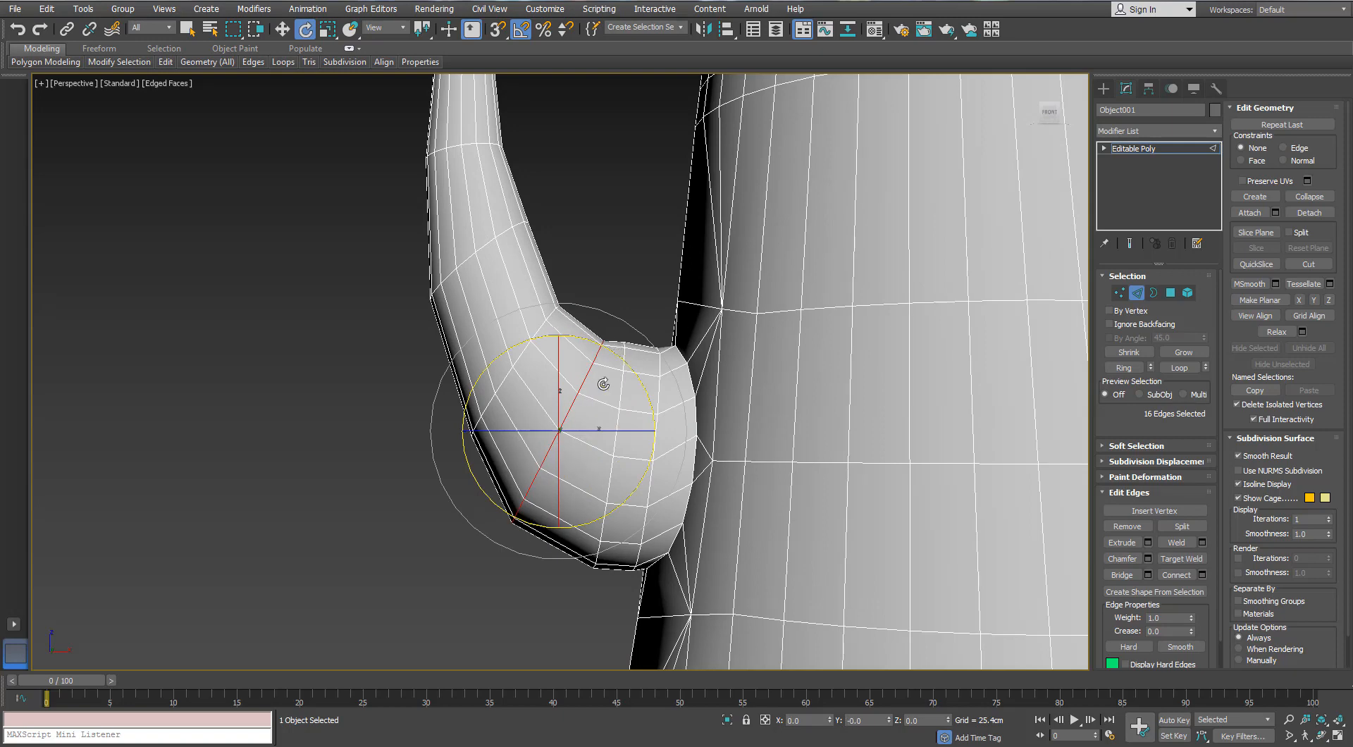
pyautogui.press('w')
pyautogui.press('r')
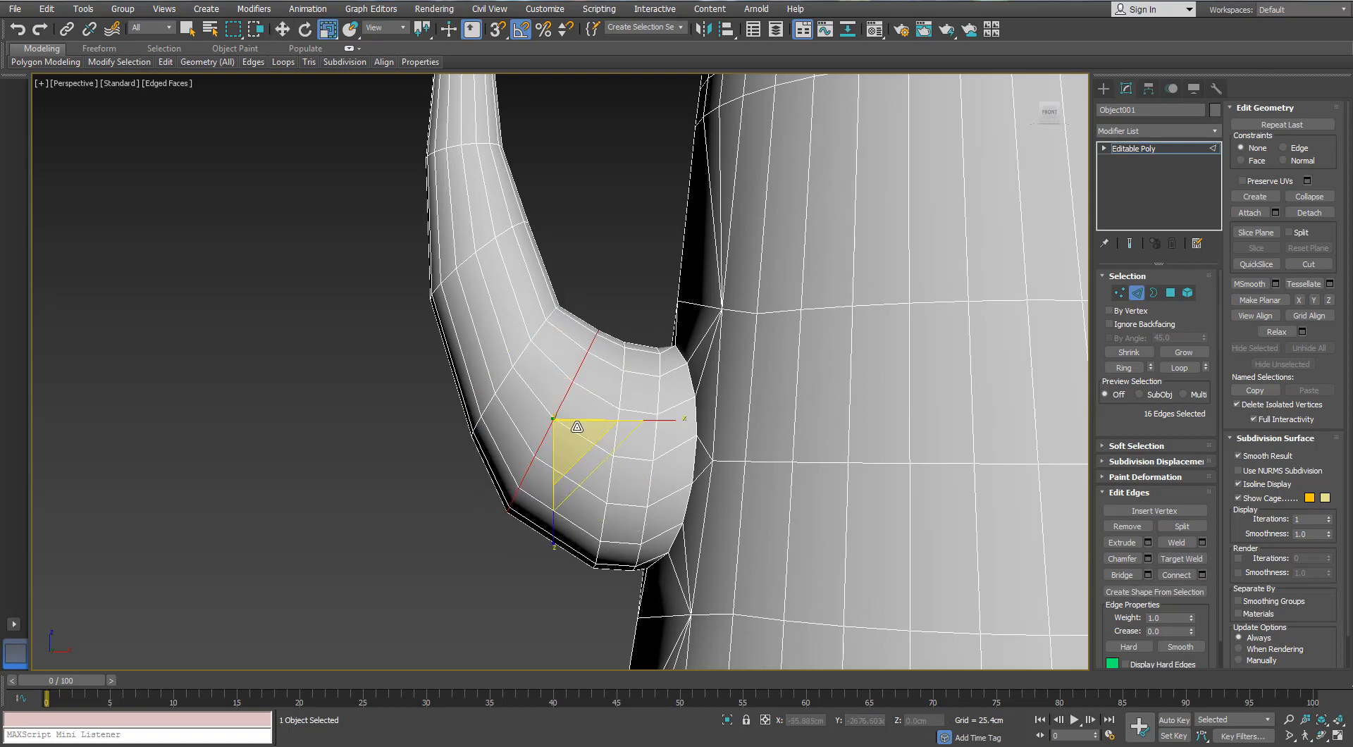
pyautogui.scroll(-5, 573, 435)
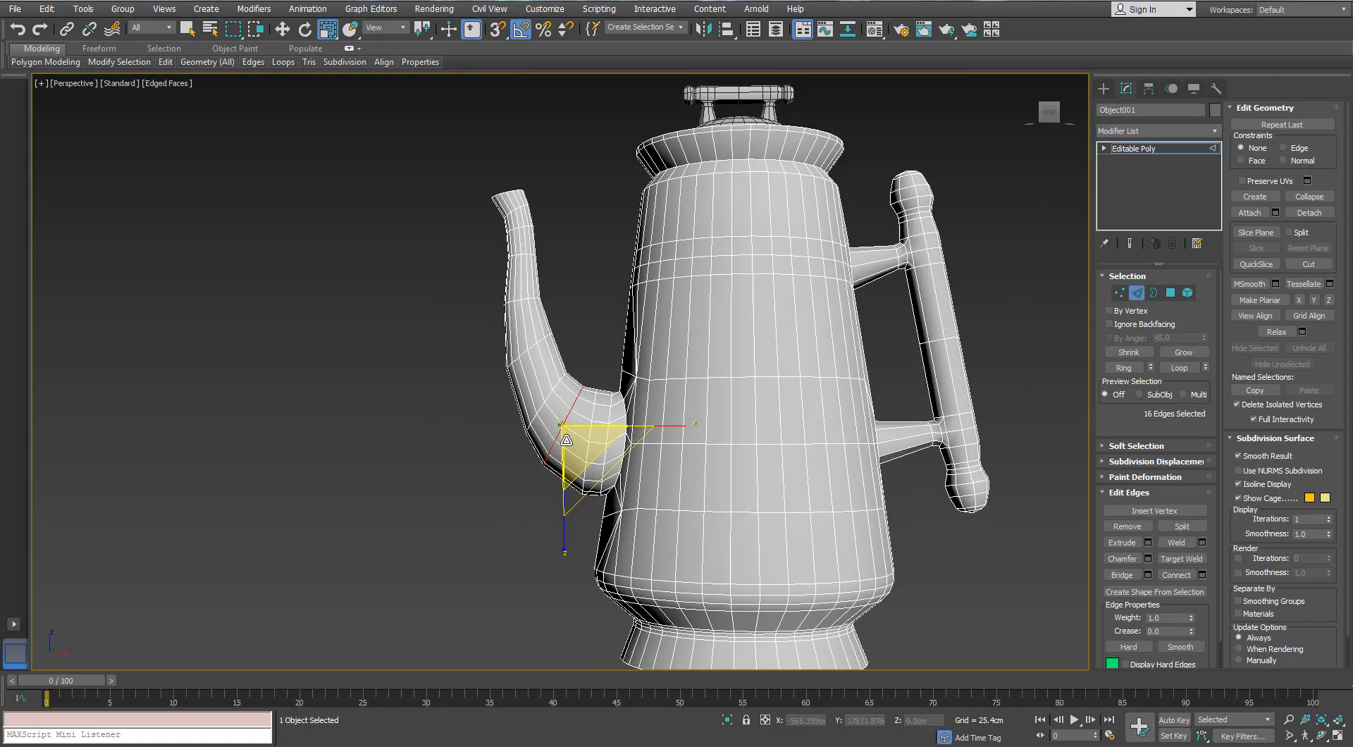
pyautogui.scroll(4, 566, 440)
pyautogui.moveTo(567, 440); pyautogui.dragTo(575, 437)
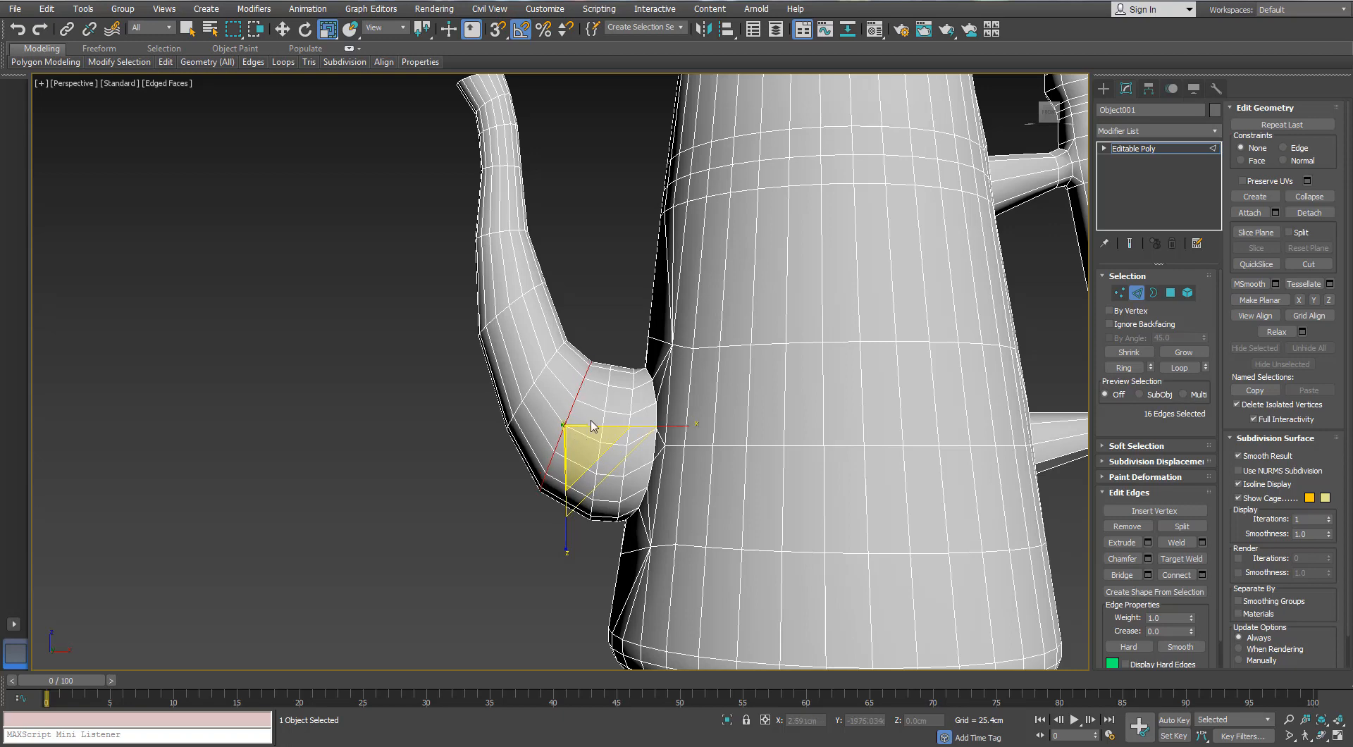
# Chamfer the bend's edge loop by 0.7 cm with one segment, giving two loops around the spout
pyautogui.click(1143, 557)
pyautogui.scroll(3, 447, 416)
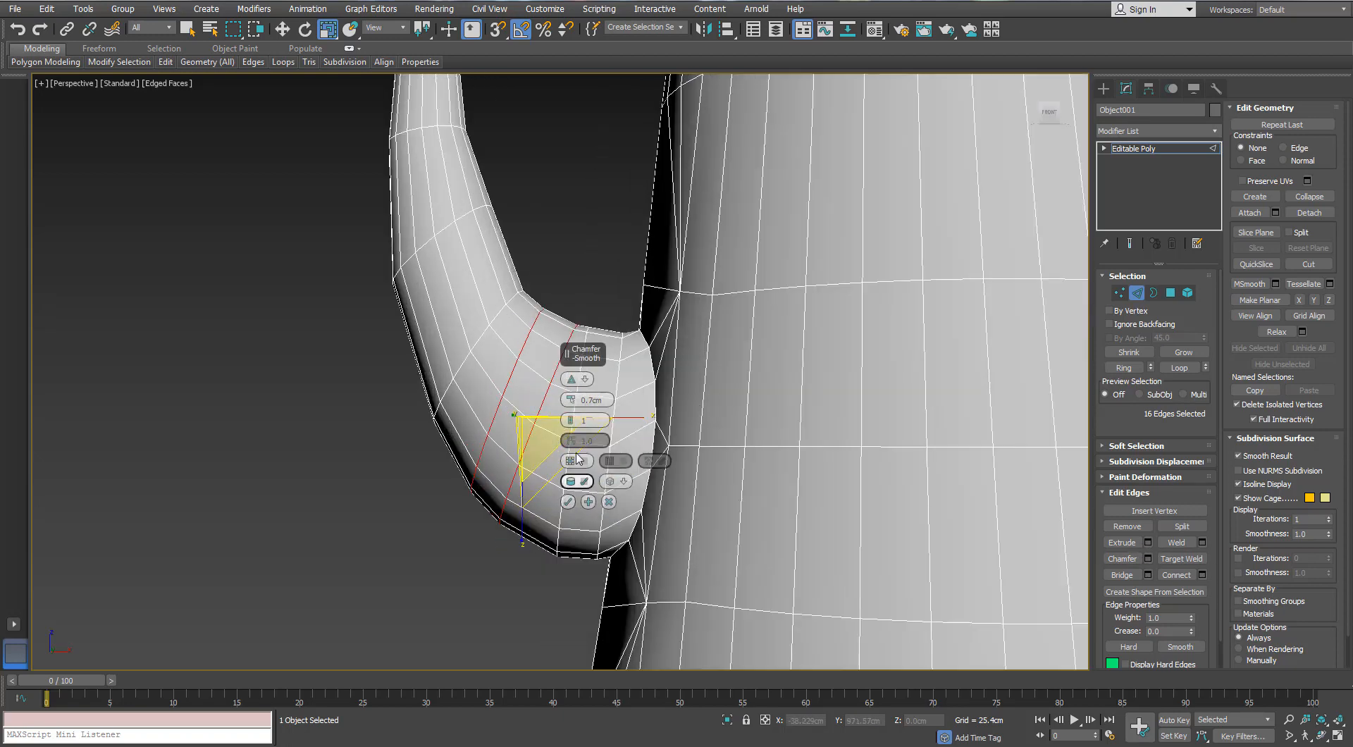
pyautogui.keyDown('alt'); pyautogui.moveTo(449, 419); pyautogui.dragTo(564, 405, button='middle'); pyautogui.keyUp('alt')
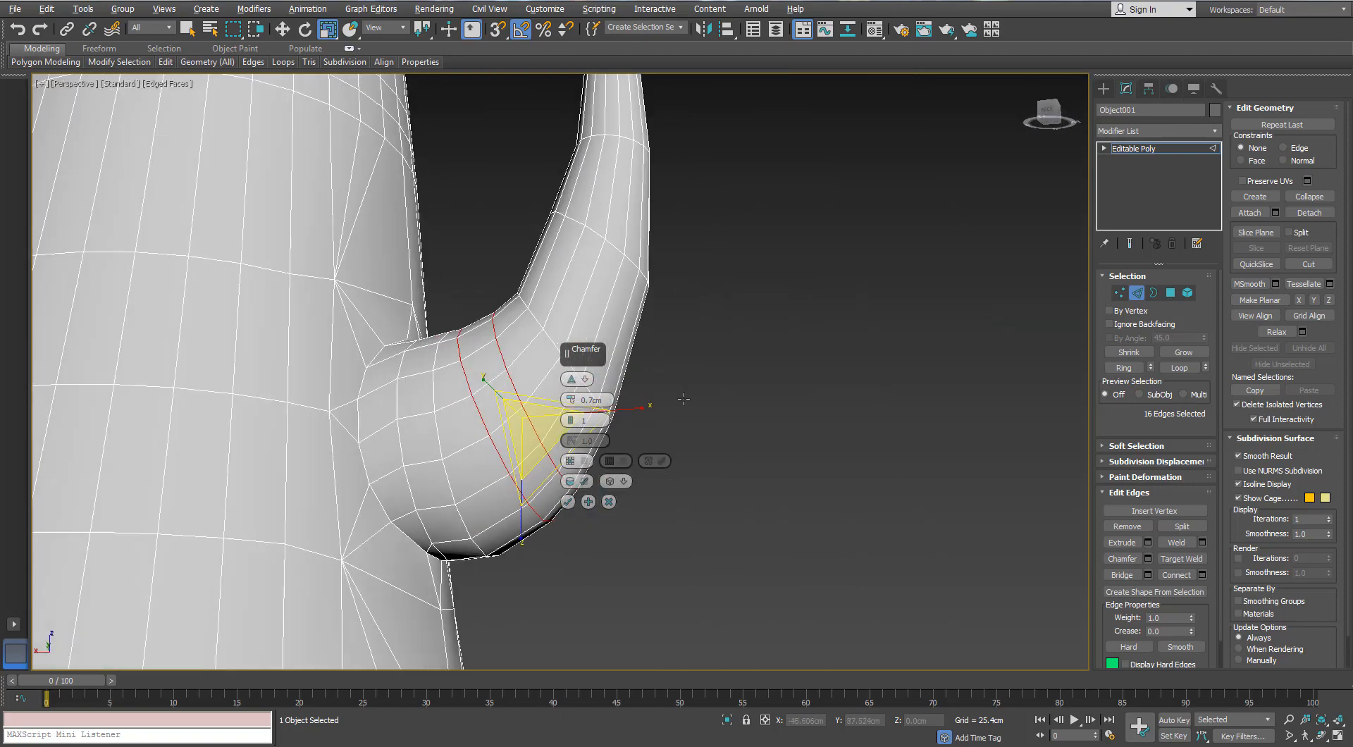
pyautogui.click(567, 501)
# Rotate the upper of the two chamfered loops slightly clockwise and adjust its scale
pyautogui.keyDown('alt'); pyautogui.moveTo(507, 451); pyautogui.dragTo(326, 455, button='middle'); pyautogui.keyUp('alt')
pyautogui.doubleClick(533, 342)
pyautogui.press('e')
pyautogui.keyDown('alt'); pyautogui.moveTo(493, 317); pyautogui.dragTo(480, 325, button='middle'); pyautogui.keyUp('alt')
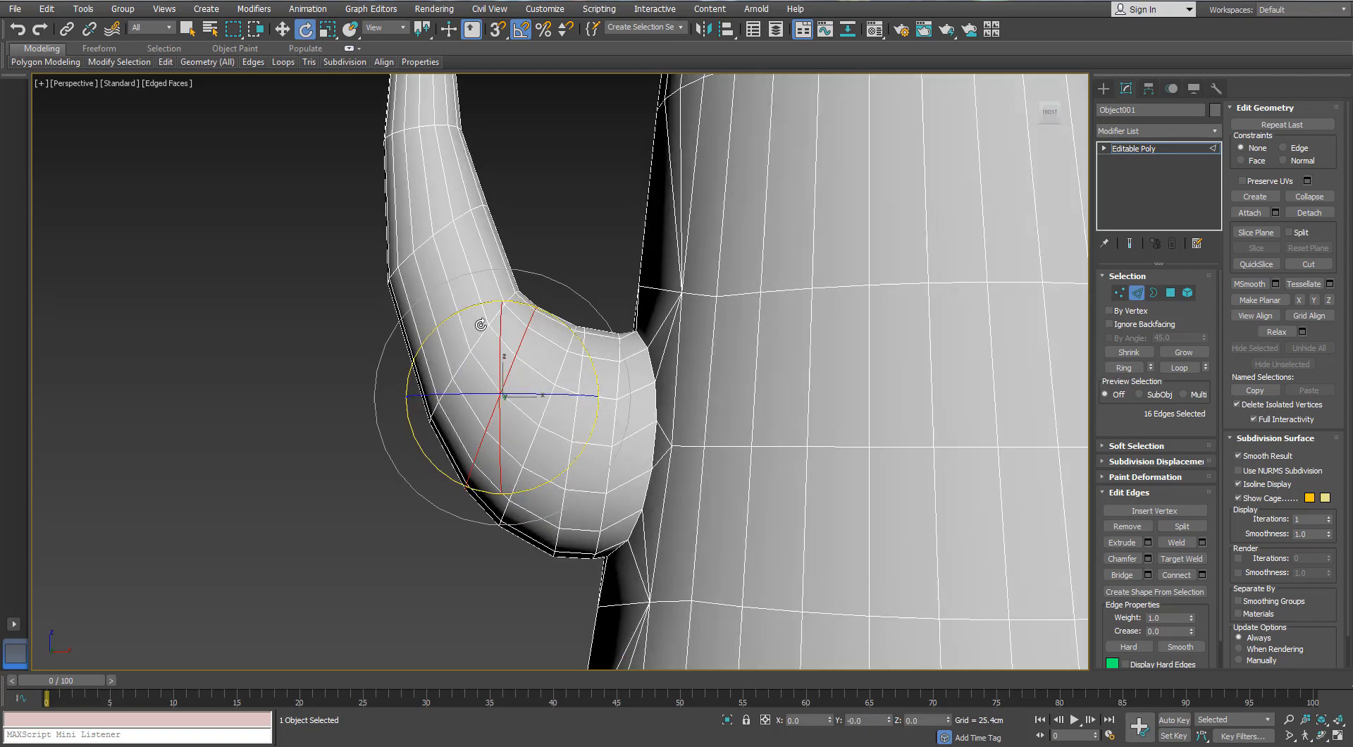
pyautogui.press('w')
pyautogui.click(540, 351)
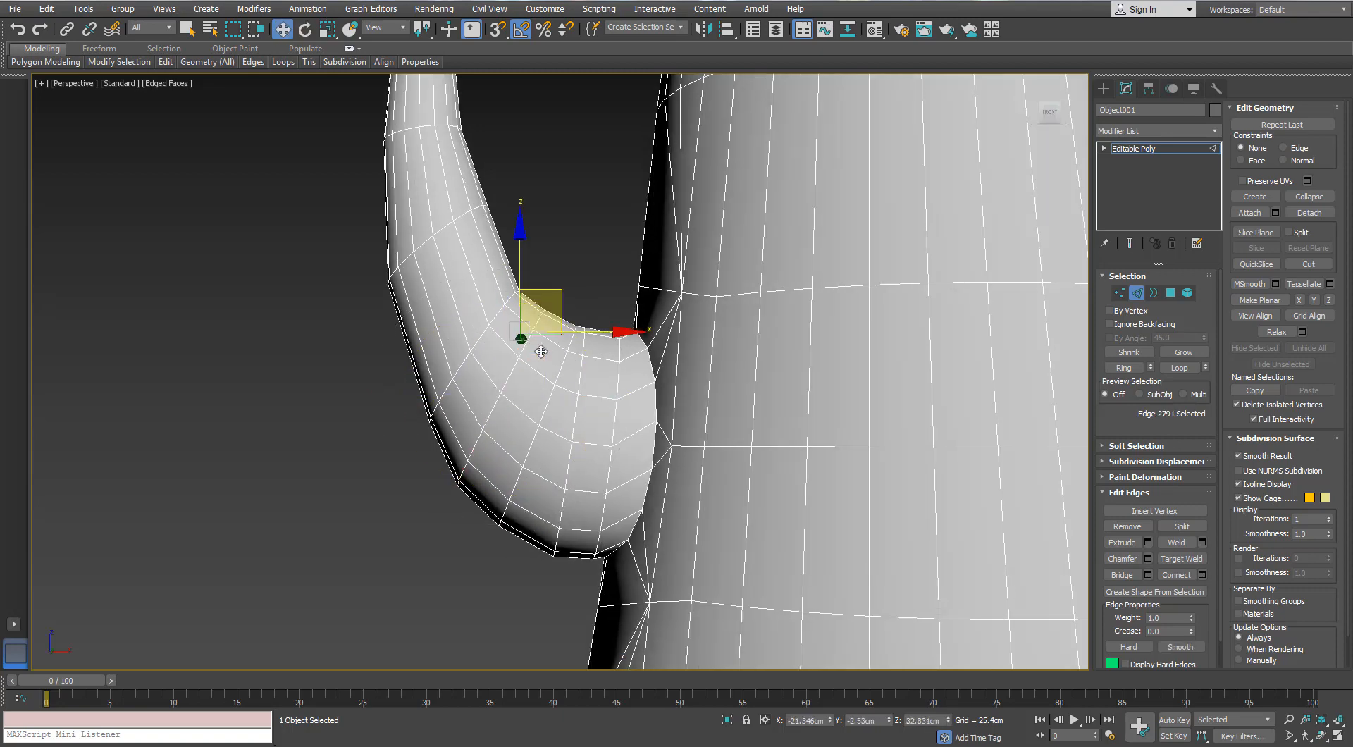
pyautogui.doubleClick(525, 340)
pyautogui.press('r')
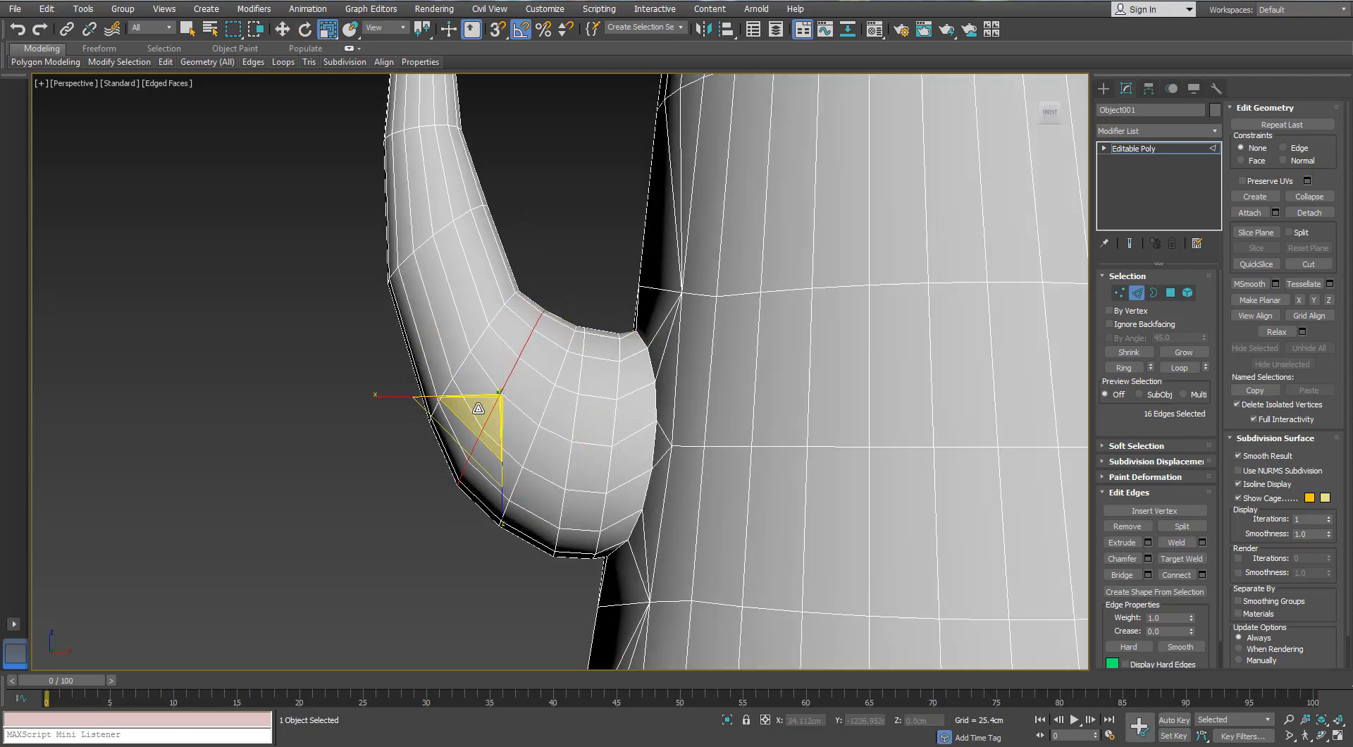
# Select the lower of the two chamfered loops, rotate it slightly, and clear the selection
pyautogui.scroll(-4, 493, 394)
pyautogui.scroll(5, 522, 384)
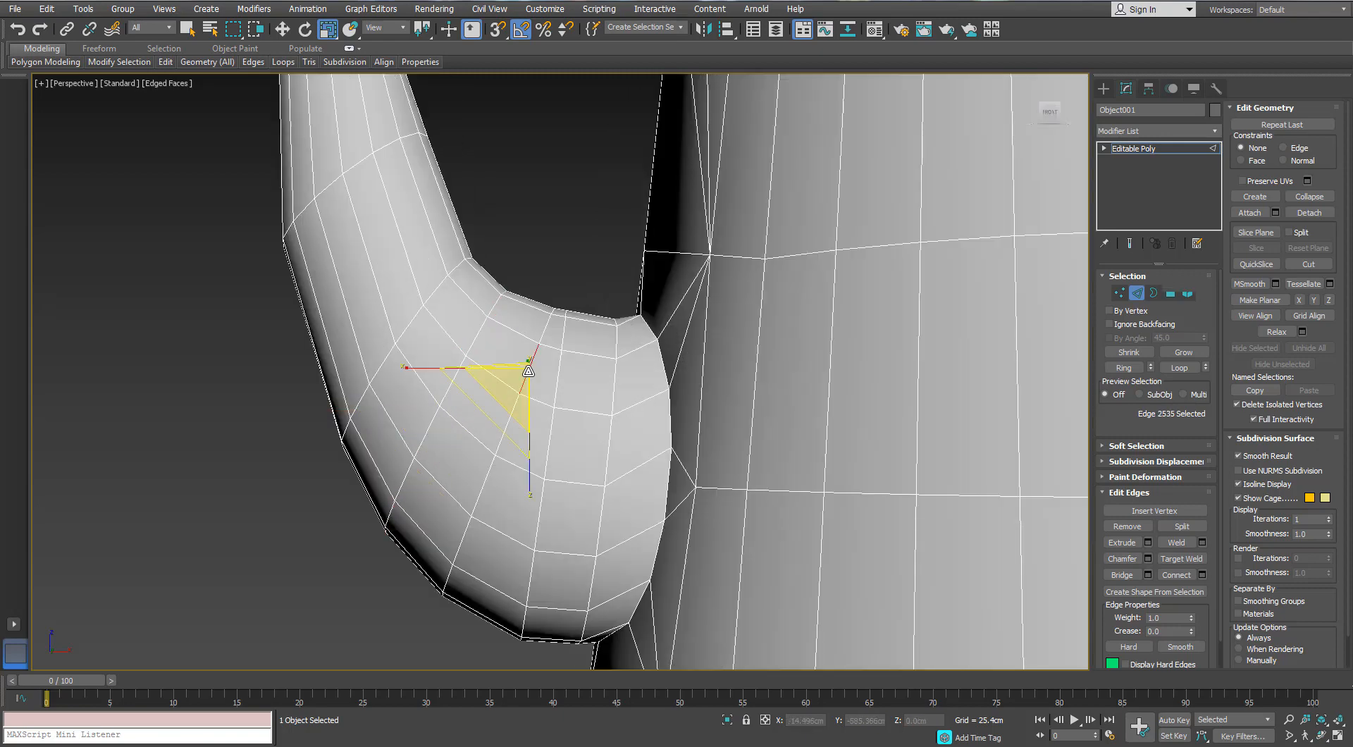
pyautogui.press('e')
pyautogui.moveTo(538, 374); pyautogui.dragTo(539, 368)
pyautogui.scroll(-4, 378, 458)
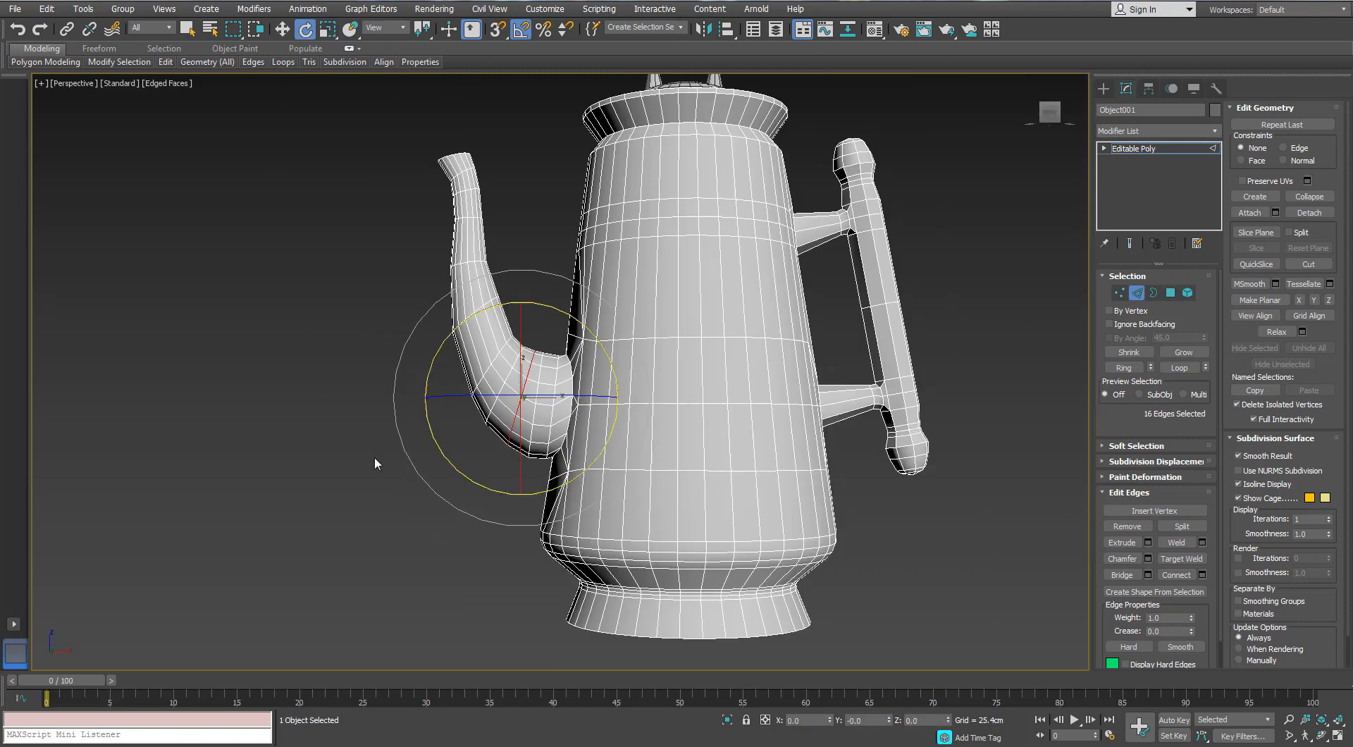
pyautogui.click(379, 401)
pyautogui.scroll(5, 486, 331)
pyautogui.click(486, 331)
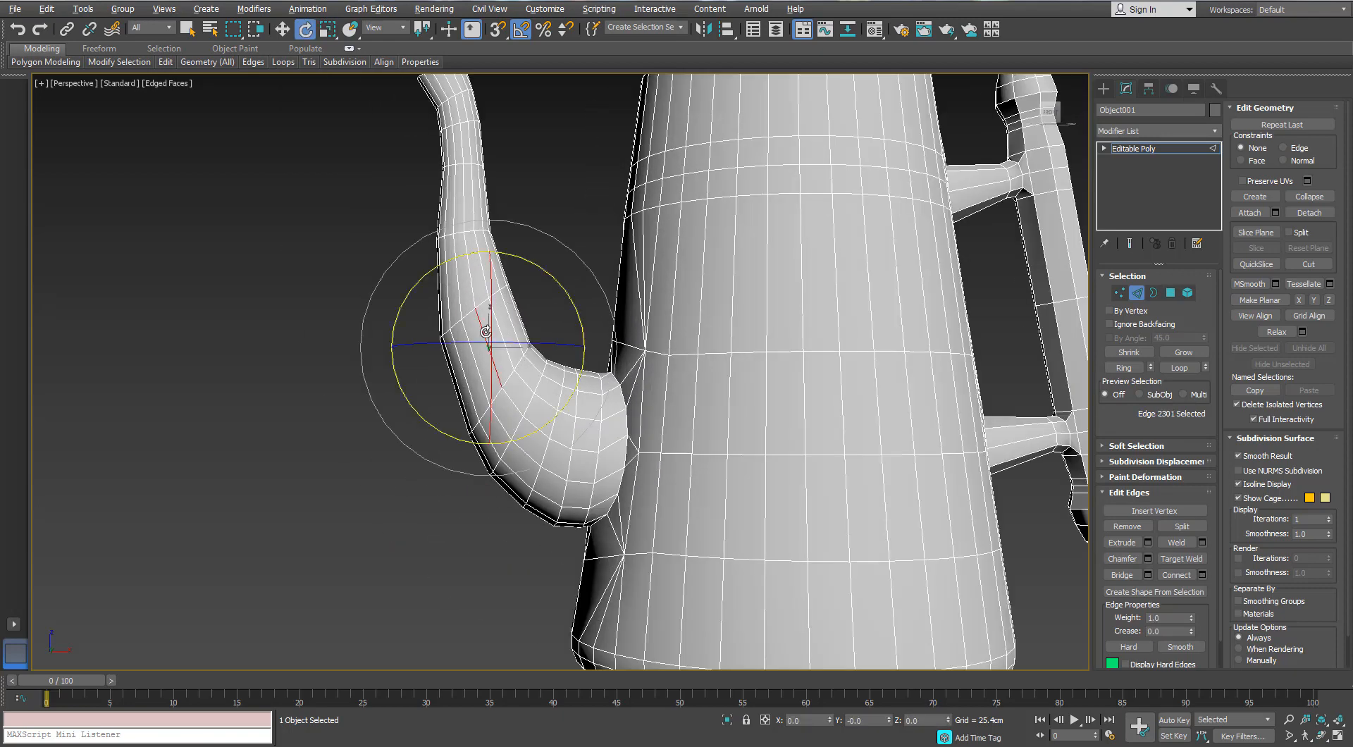
pyautogui.click(1124, 367)
pyautogui.click(1201, 575)
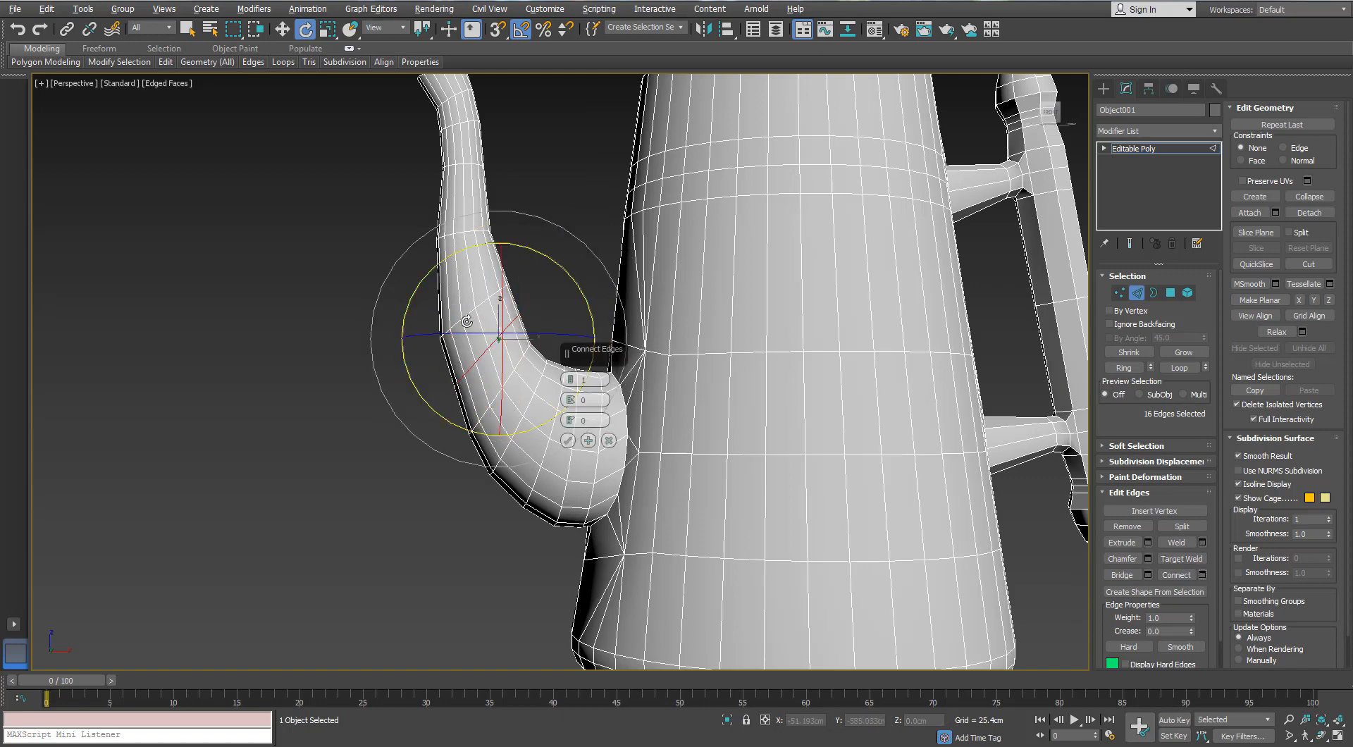
pyautogui.click(608, 440)
pyautogui.click(1148, 558)
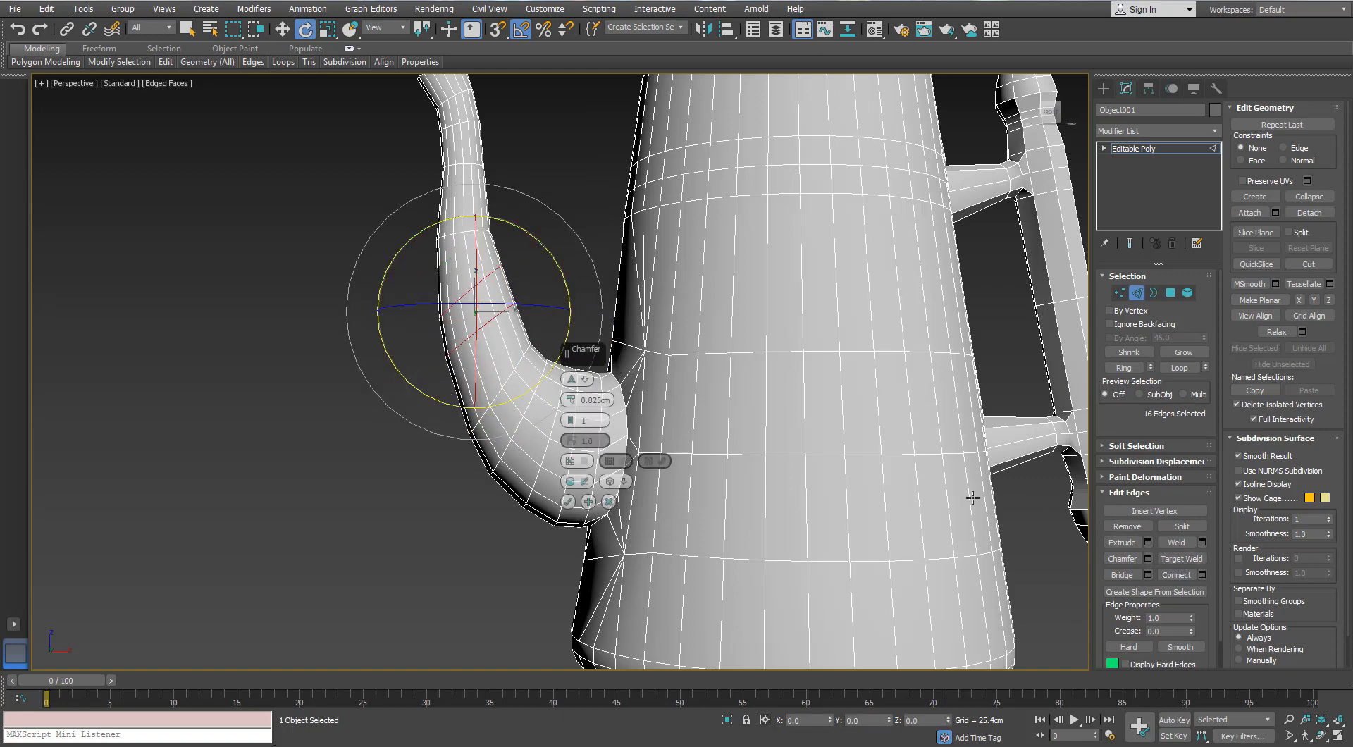
pyautogui.click(607, 501)
# Rotate the spout's edge loop above the bend by 5 degrees and scale it to 95 percent
pyautogui.scroll(4, 429, 264)
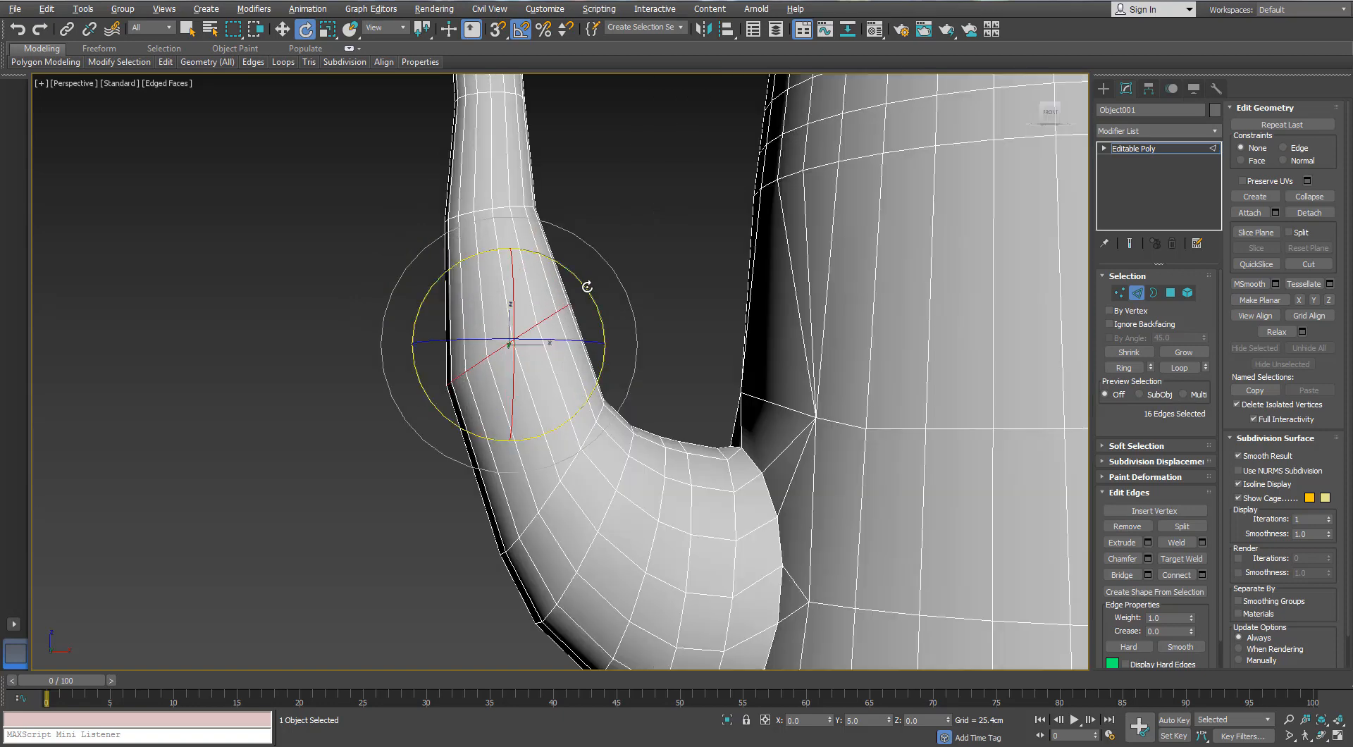
pyautogui.press('r')
pyautogui.moveTo(497, 357); pyautogui.dragTo(494, 360)
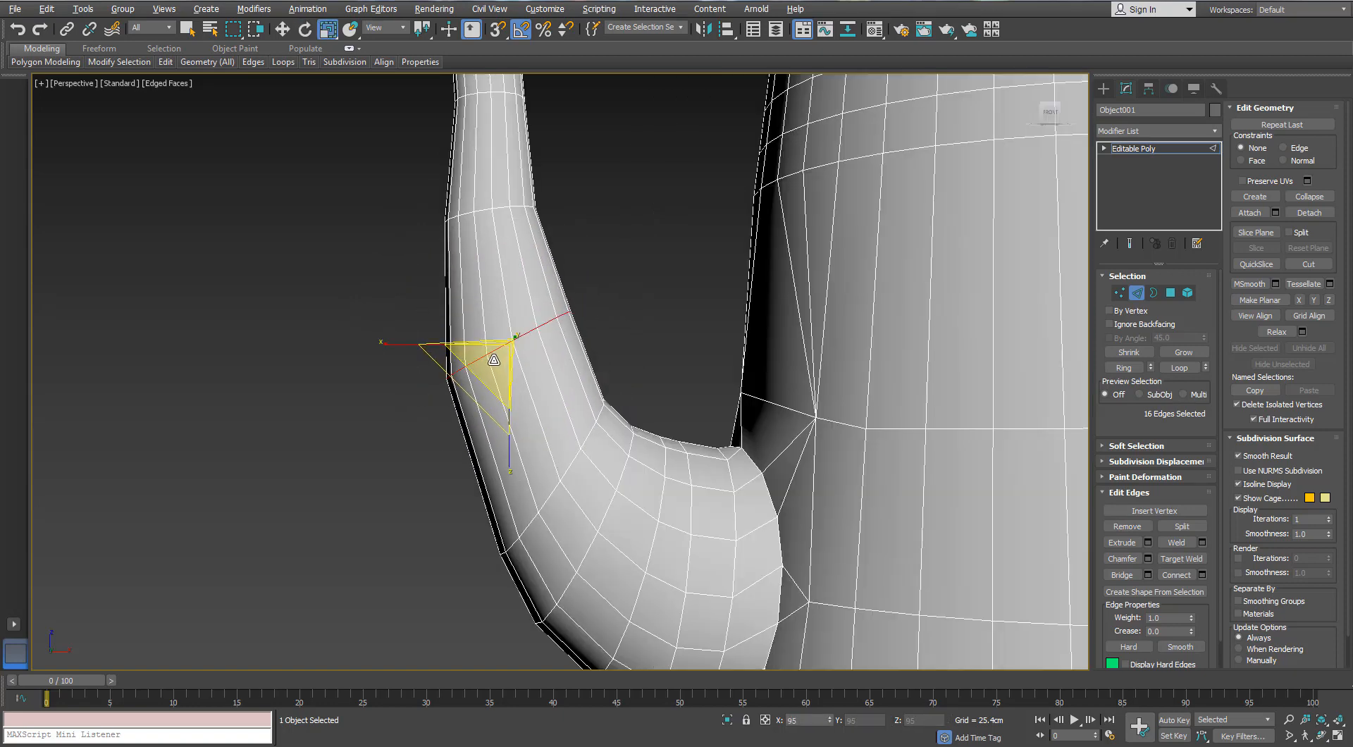
pyautogui.click(1135, 557)
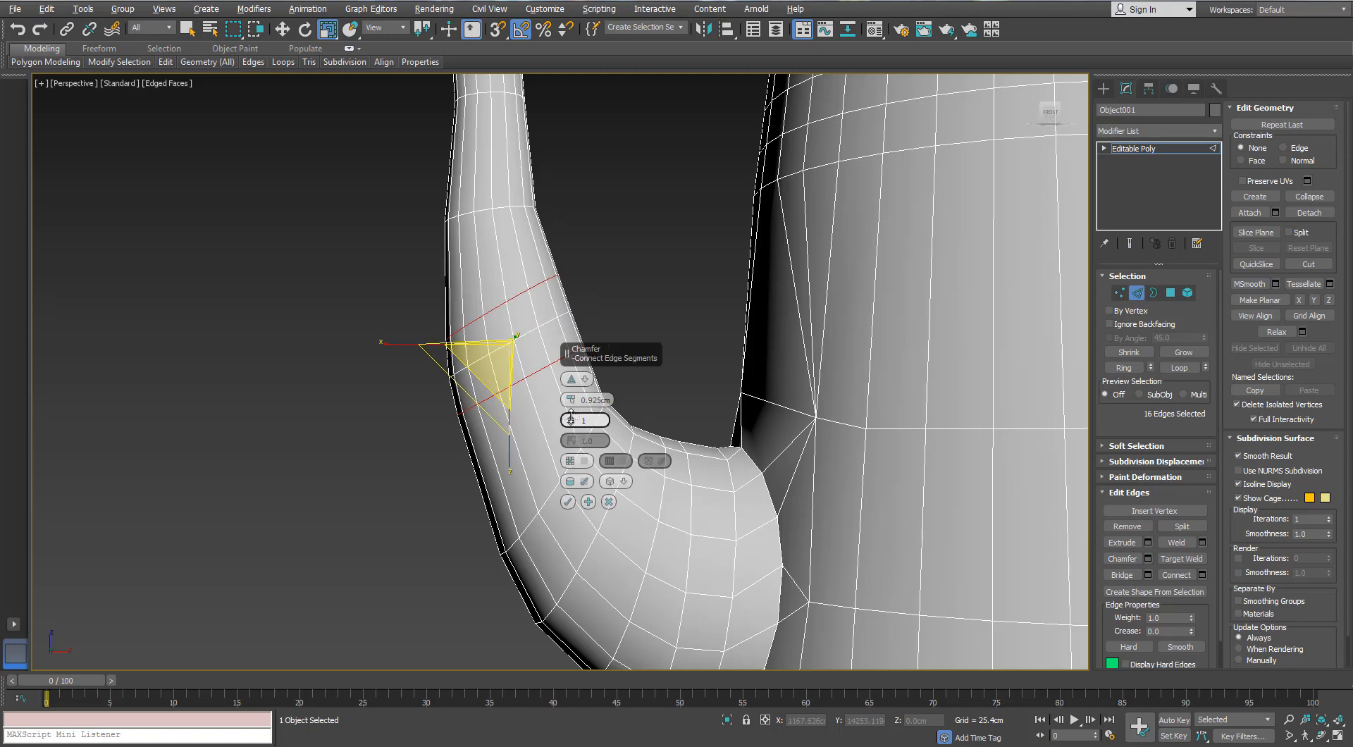
pyautogui.scroll(-5, 331, 361)
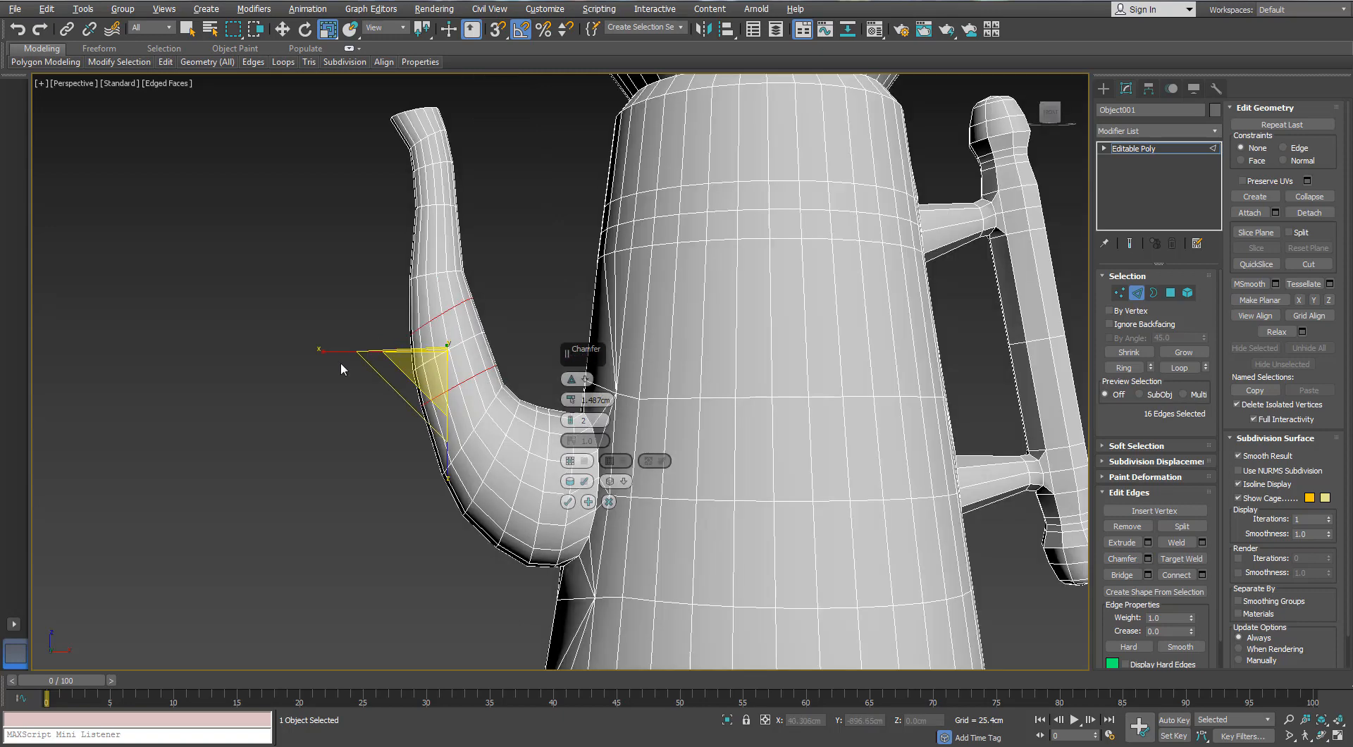
pyautogui.click(605, 506)
# Chamfer the edge loop above the bend into two loops using one segment and a slightly increased chamfer amount
pyautogui.click(1147, 559)
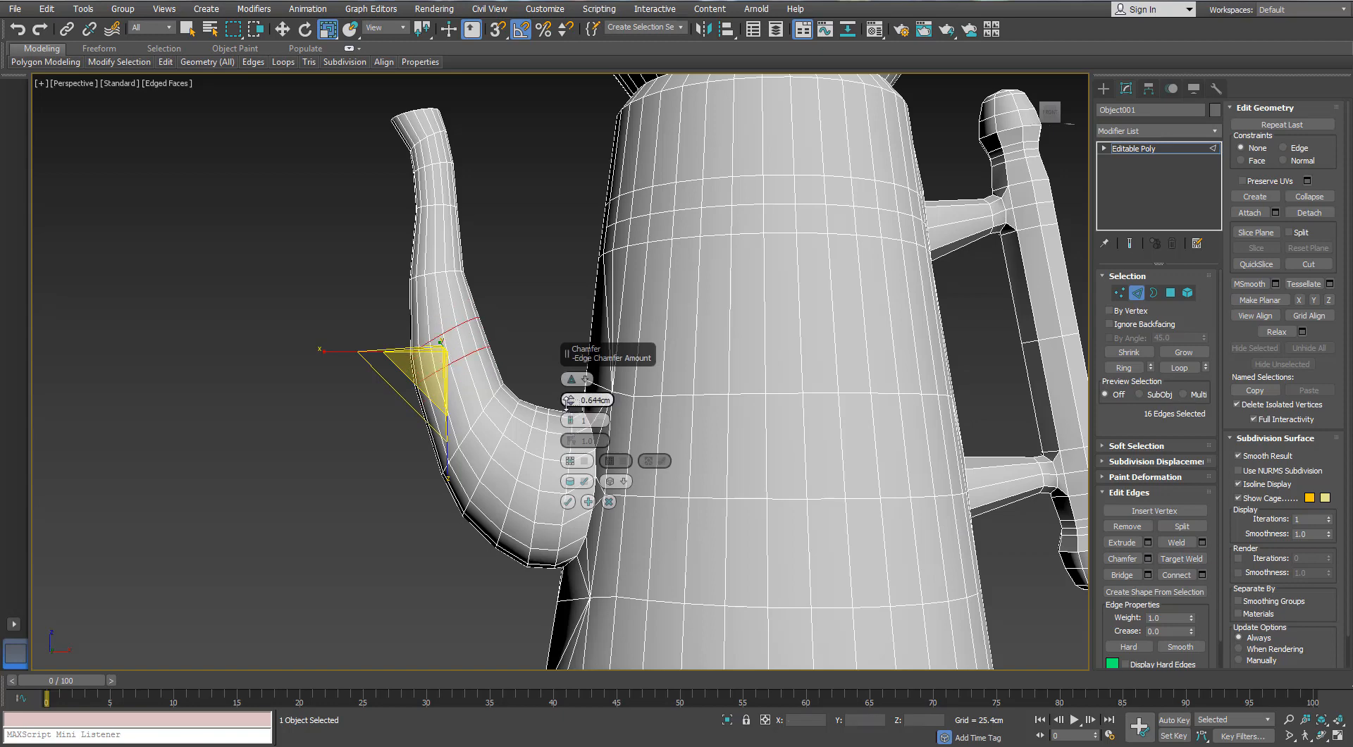
pyautogui.moveTo(568, 402); pyautogui.dragTo(568, 391)
pyautogui.click(567, 501)
# Move the two new chamfer loops slightly away from the body along X and clear the selection
pyautogui.keyDown('alt'); pyautogui.moveTo(535, 384); pyautogui.dragTo(519, 378, button='middle'); pyautogui.keyUp('alt')
pyautogui.press('w')
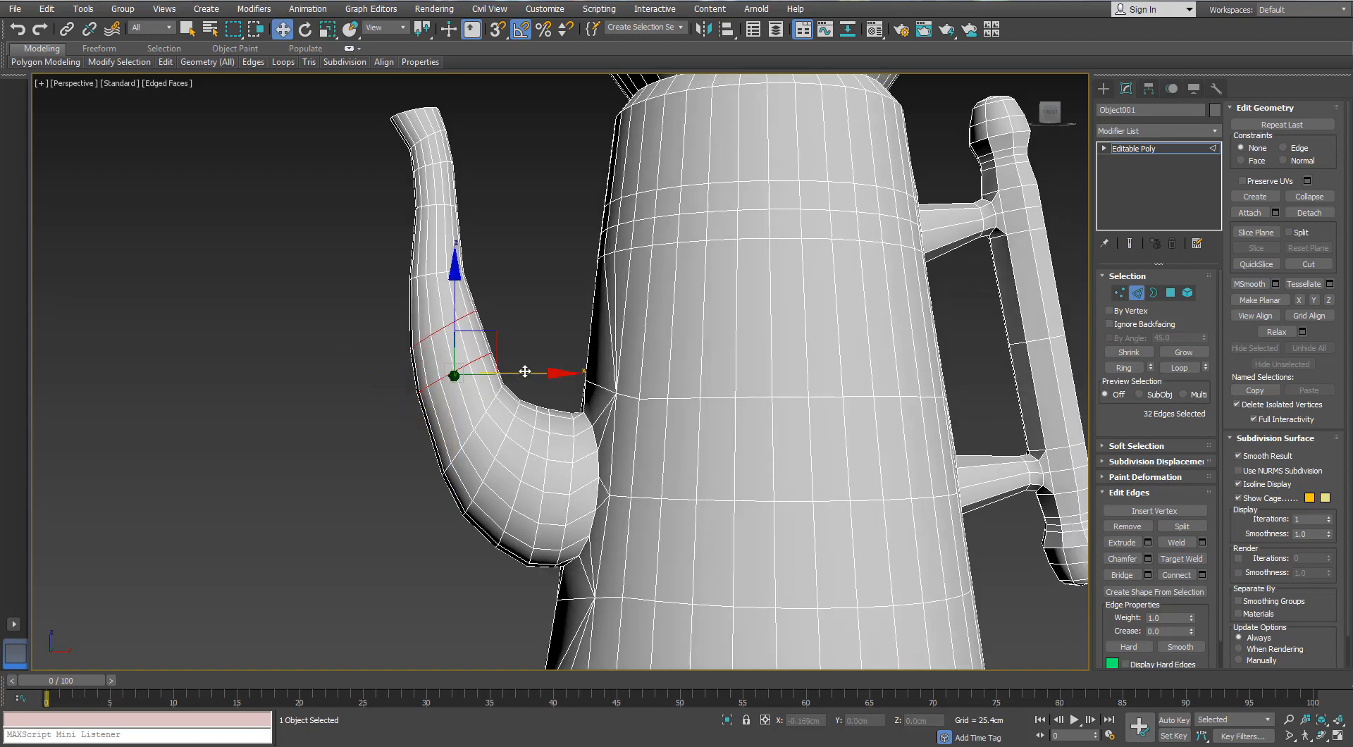
pyautogui.moveTo(525, 371); pyautogui.dragTo(524, 372)
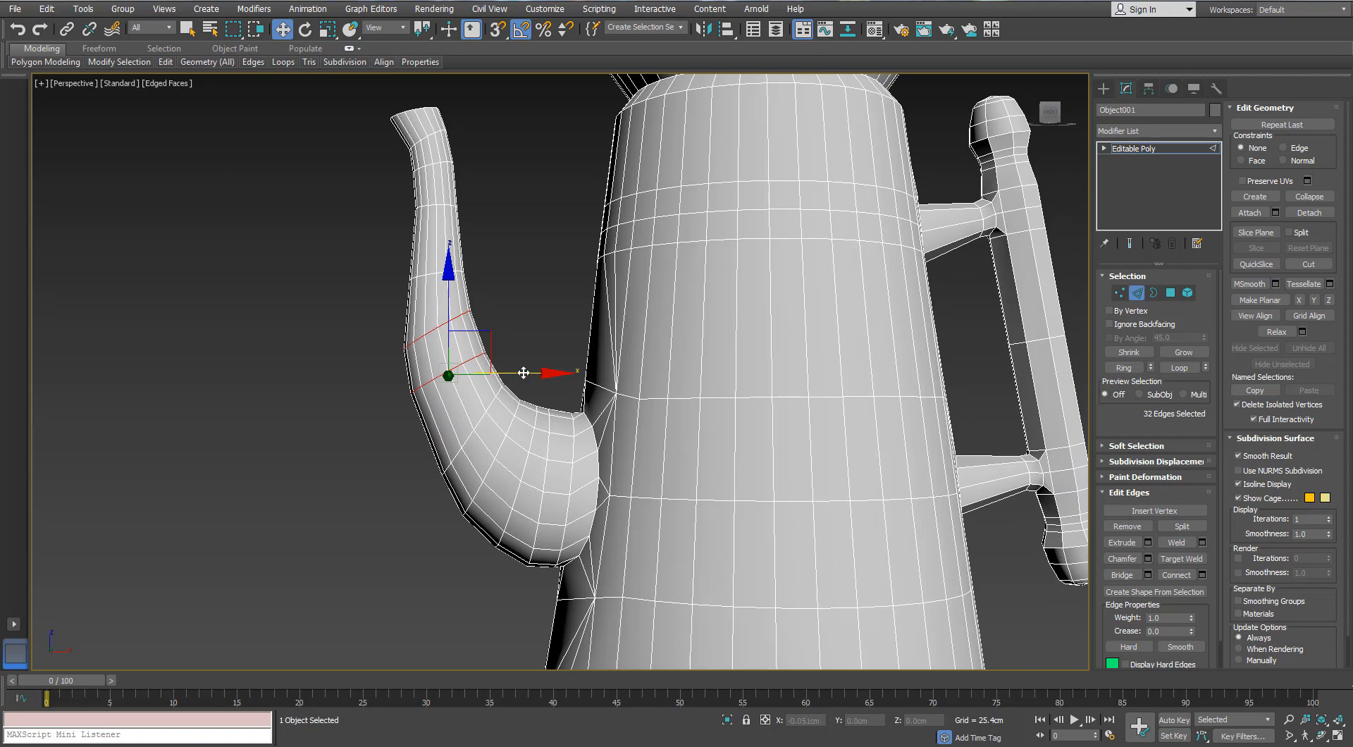
pyautogui.click(509, 304)
# Connect the edge ring at the spout's inner bend with one new loop and shift it slightly away from the body
pyautogui.press('z')
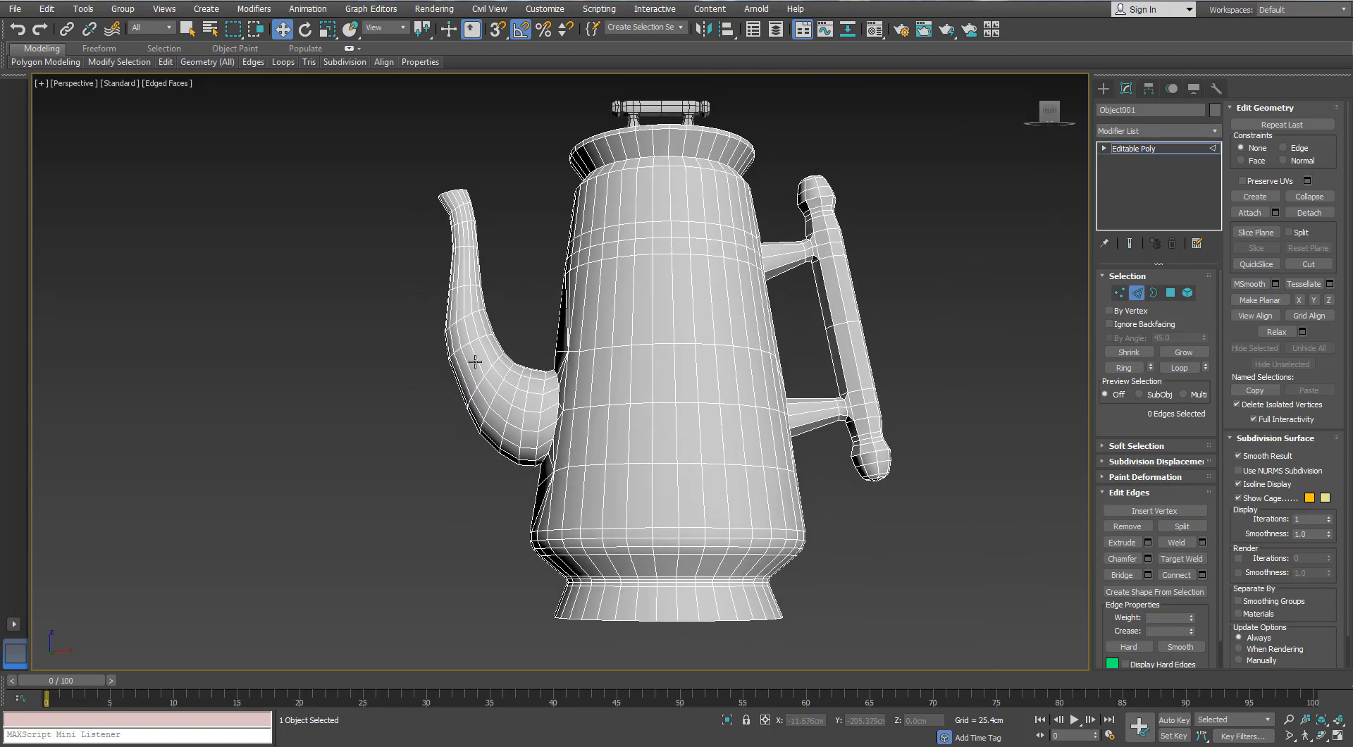
pyautogui.scroll(3, 475, 362)
pyautogui.click(477, 354)
pyautogui.hotkey('alt', 'r')
pyautogui.scroll(4, 477, 354)
pyautogui.click(1202, 574)
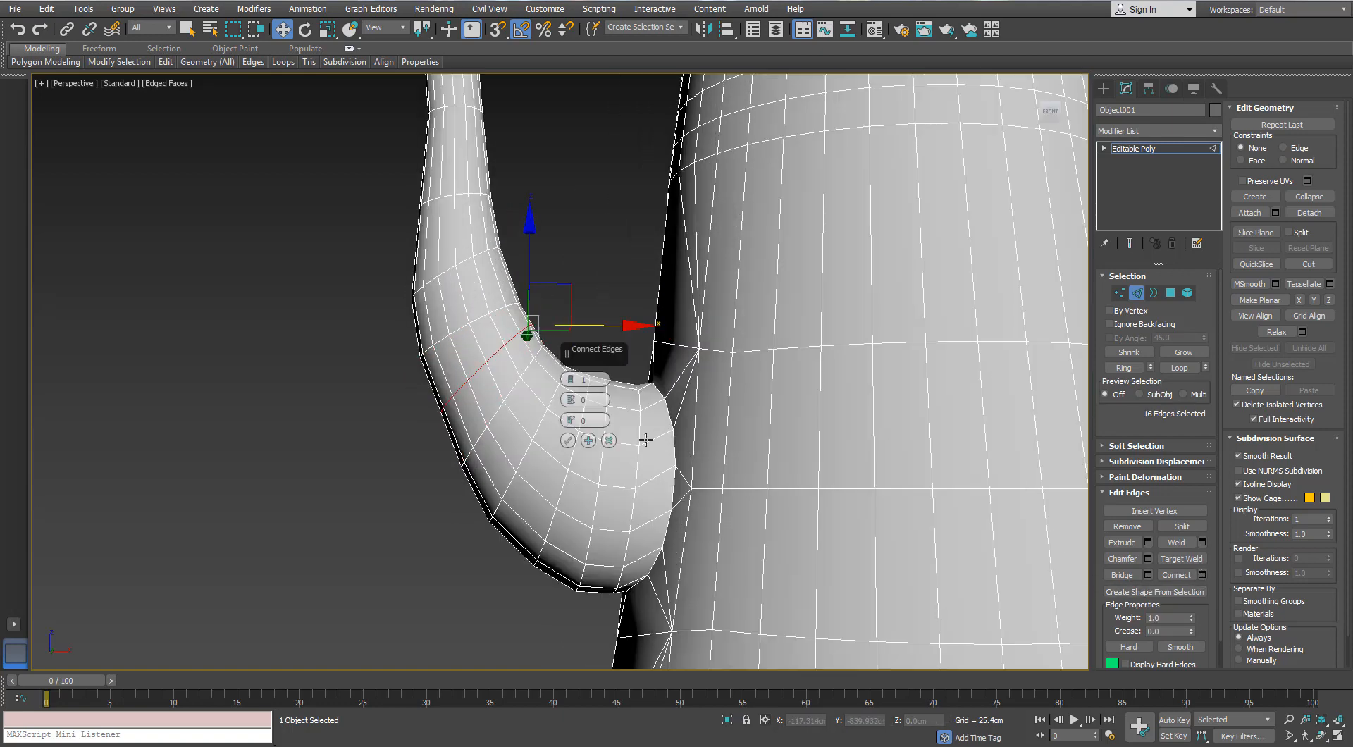
pyautogui.click(568, 440)
pyautogui.moveTo(523, 326); pyautogui.dragTo(518, 330)
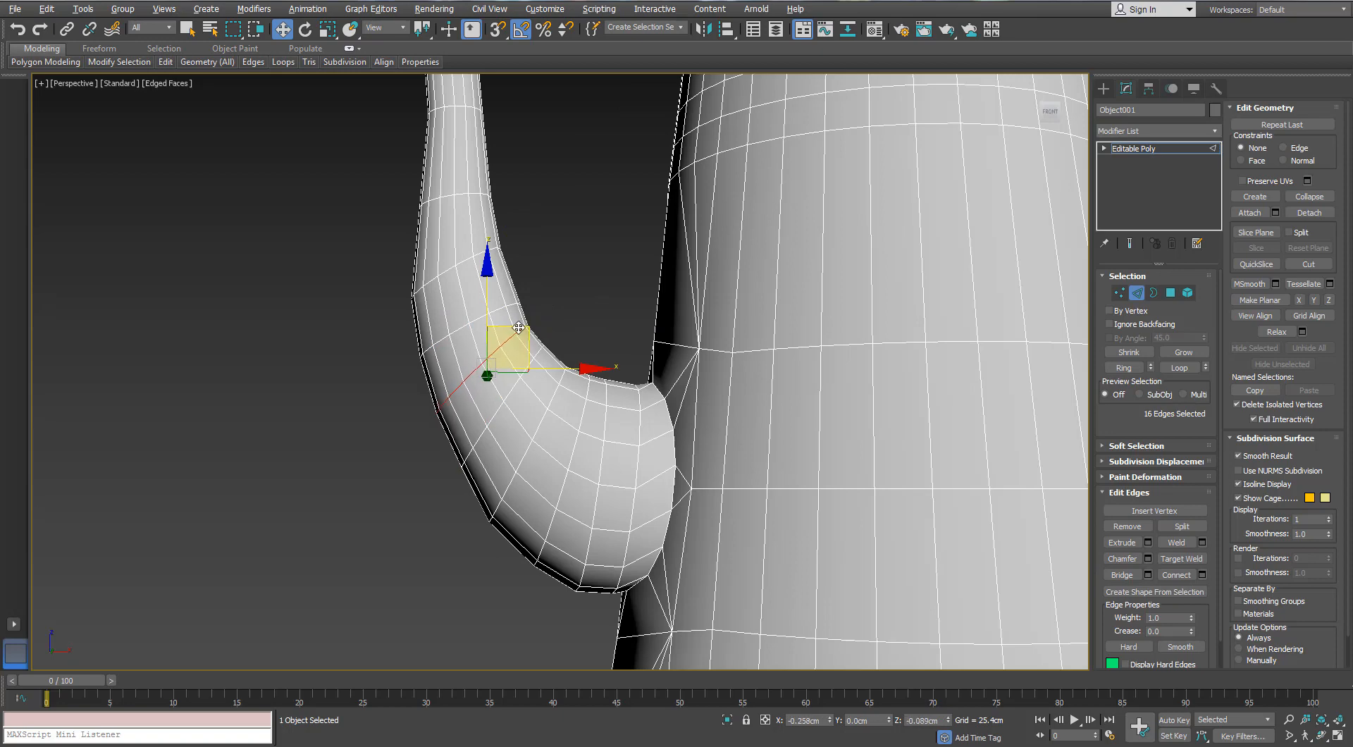
pyautogui.scroll(-10, 576, 285)
pyautogui.scroll(10, 568, 276)
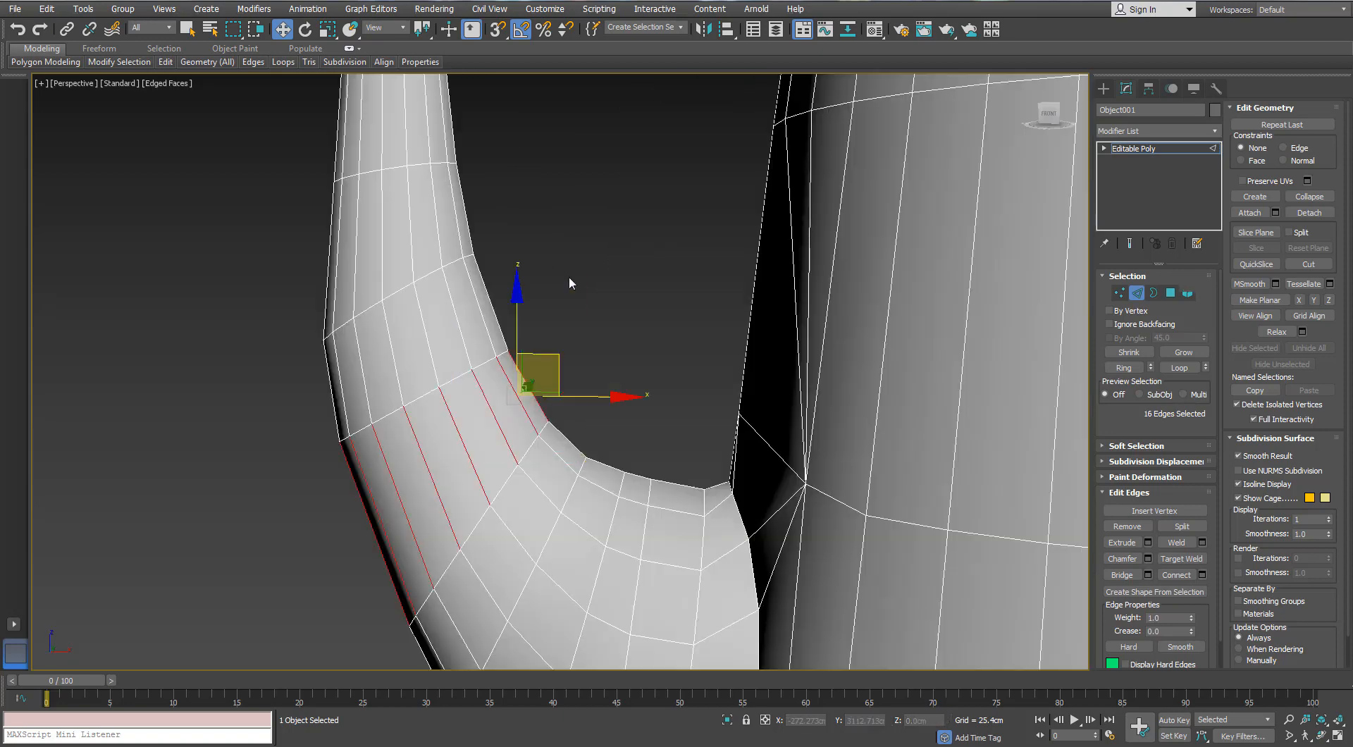
pyautogui.scroll(-10, 569, 276)
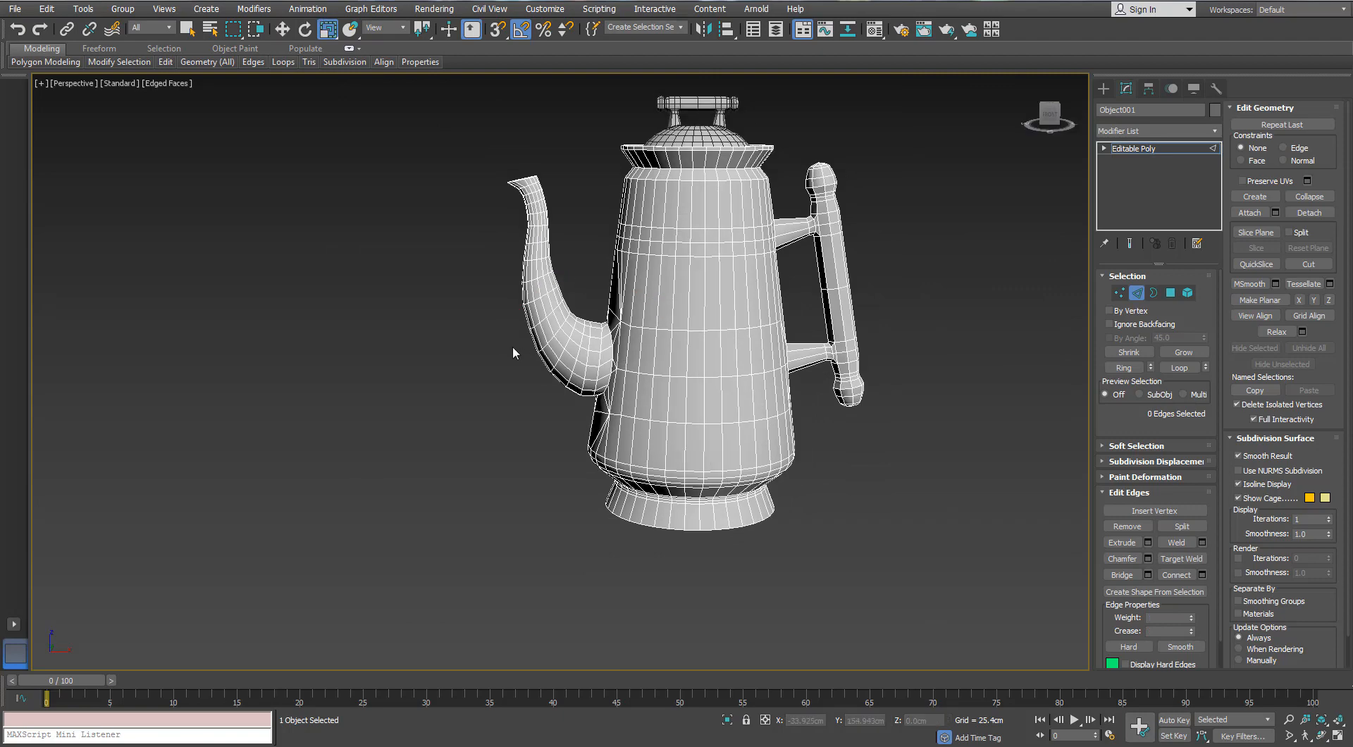
# Select and remove the short edges joining the spout's base to the surrounding body vertices, all the way around the joint
pyautogui.keyDown('alt'); pyautogui.moveTo(513, 350); pyautogui.dragTo(635, 394, button='middle'); pyautogui.keyUp('alt')
pyautogui.scroll(6, 673, 423)
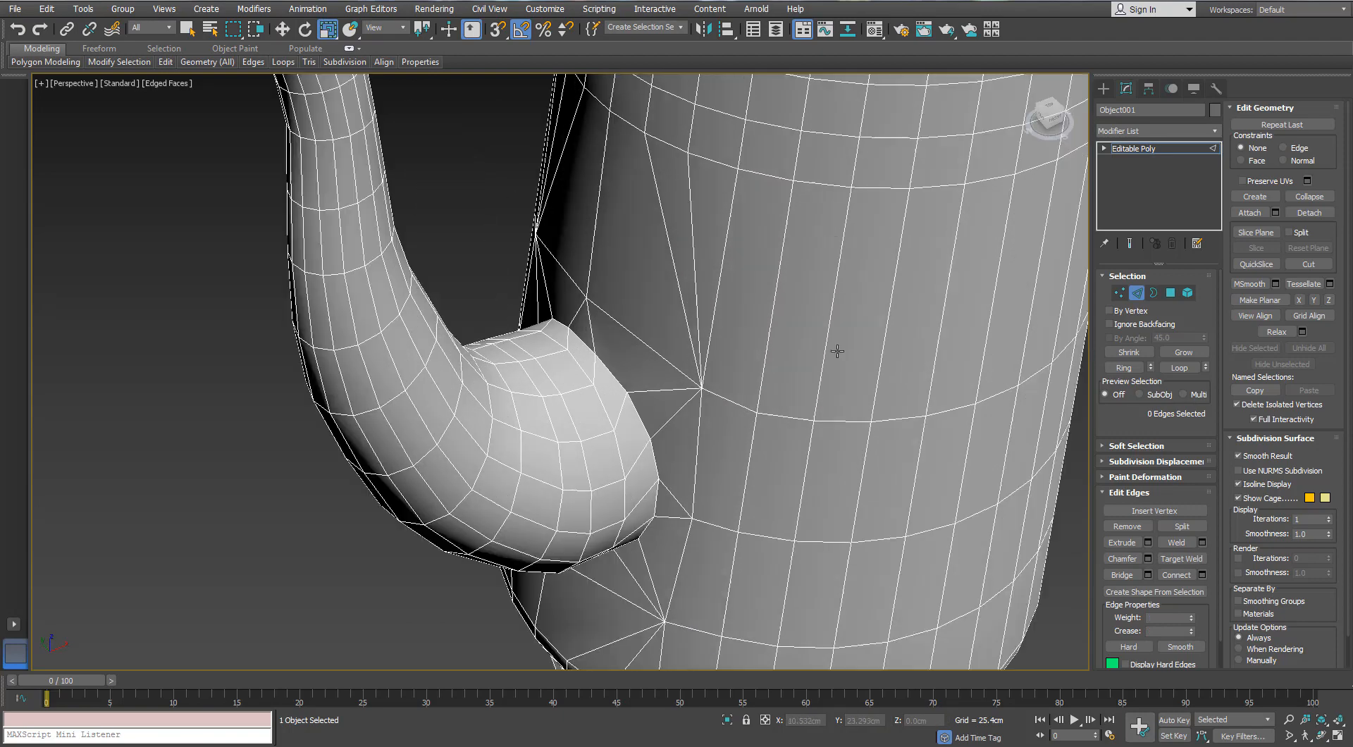
pyautogui.keyDown('alt'); pyautogui.moveTo(837, 351); pyautogui.dragTo(676, 350, button='middle'); pyautogui.keyUp('alt')
pyautogui.click(705, 363)
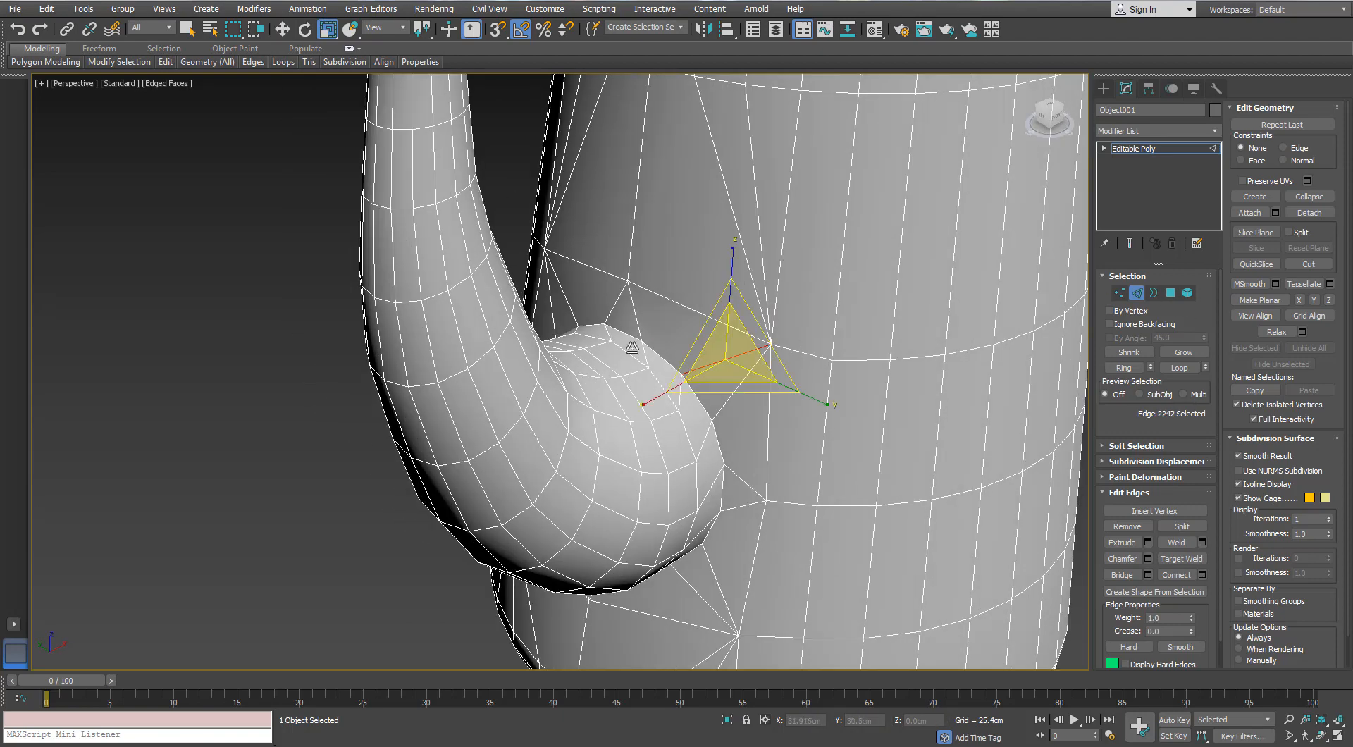
pyautogui.keyDown('ctrl'); pyautogui.click(632, 347); pyautogui.keyUp('ctrl')
pyautogui.keyDown('ctrl'); pyautogui.click(618, 301); pyautogui.keyUp('ctrl')
pyautogui.keyDown('alt'); pyautogui.moveTo(606, 302); pyautogui.dragTo(754, 306, button='middle'); pyautogui.keyUp('alt')
pyautogui.keyDown('ctrl'); pyautogui.click(537, 360); pyautogui.keyUp('ctrl')
pyautogui.keyDown('ctrl'); pyautogui.click(526, 396); pyautogui.keyUp('ctrl')
pyautogui.moveTo(519, 420); pyautogui.dragTo(499, 258, button='middle')
pyautogui.keyDown('ctrl'); pyautogui.click(490, 329); pyautogui.keyUp('ctrl')
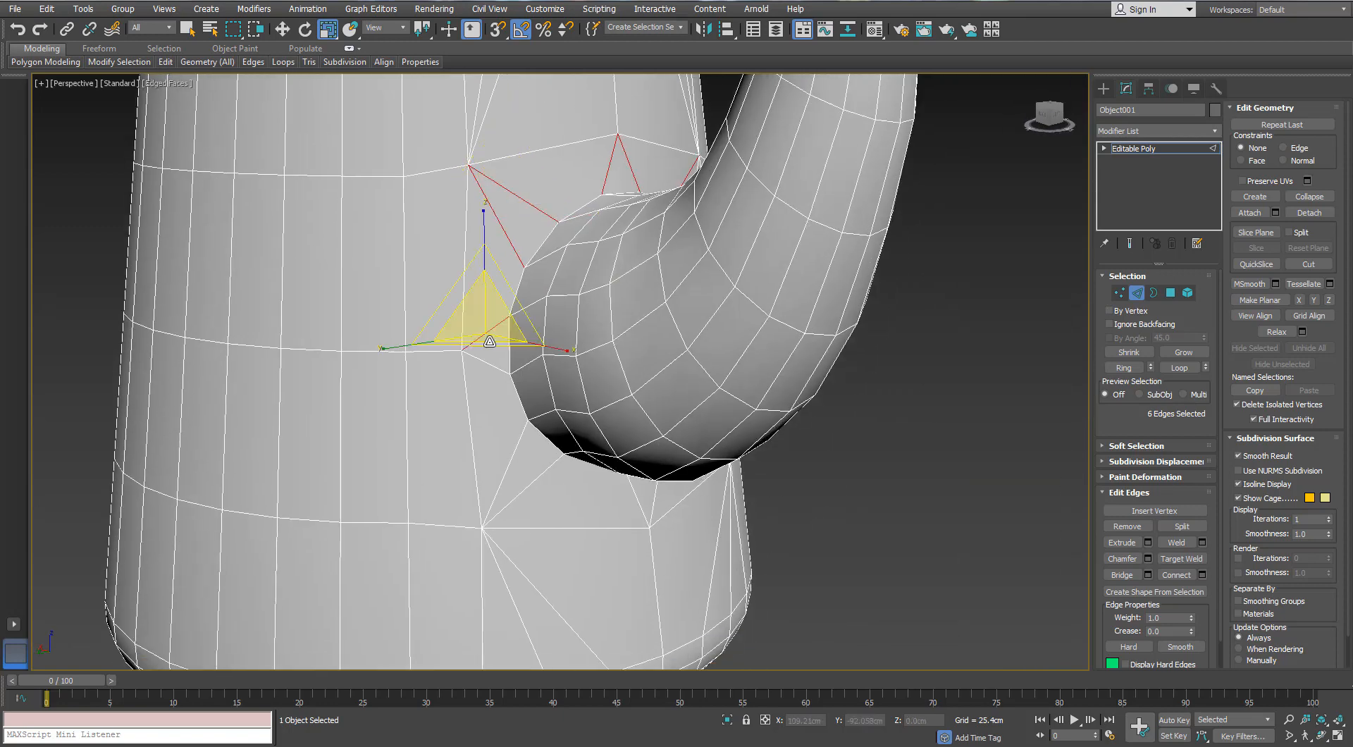
pyautogui.keyDown('ctrl'); pyautogui.click(485, 363); pyautogui.keyUp('ctrl')
pyautogui.keyDown('ctrl'); pyautogui.click(506, 471); pyautogui.keyUp('ctrl')
pyautogui.keyDown('alt'); pyautogui.moveTo(610, 469); pyautogui.dragTo(620, 496, button='middle'); pyautogui.keyUp('alt')
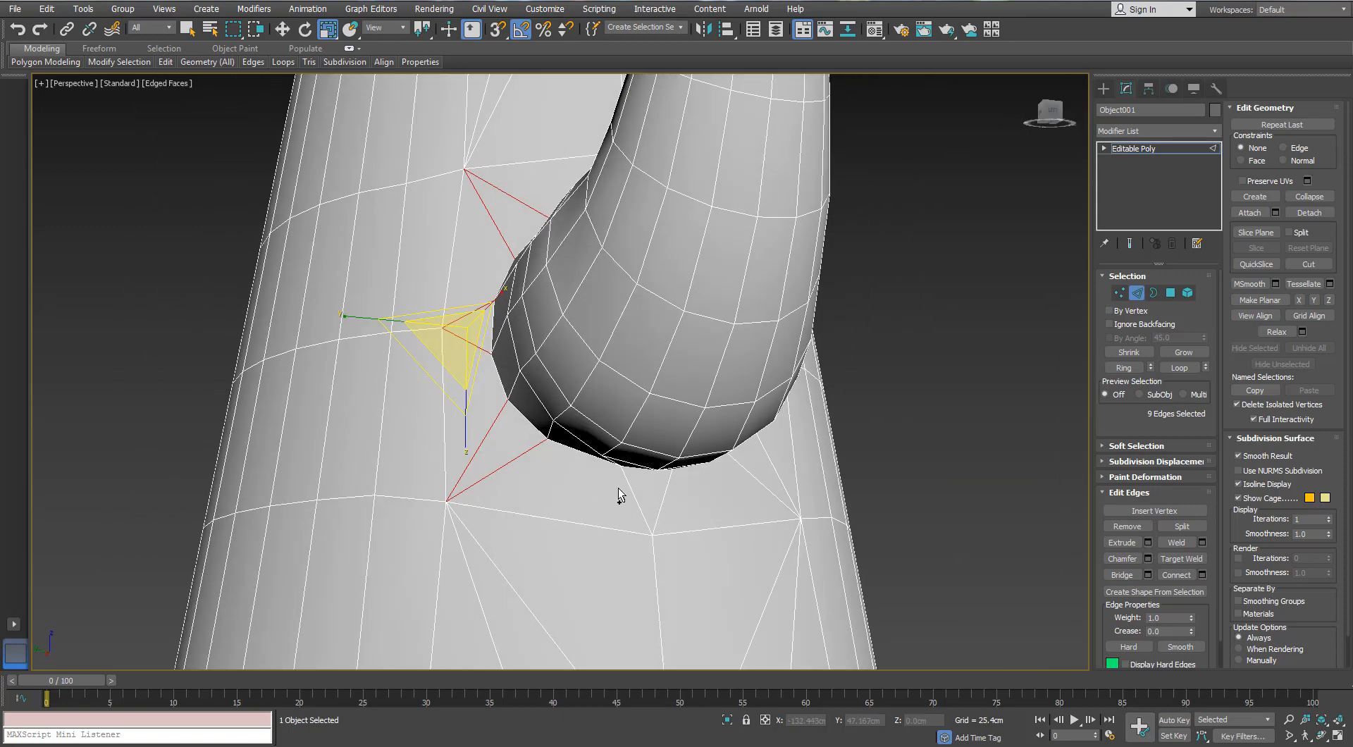
pyautogui.keyDown('alt'); pyautogui.moveTo(730, 478); pyautogui.dragTo(758, 403, button='middle'); pyautogui.keyUp('alt')
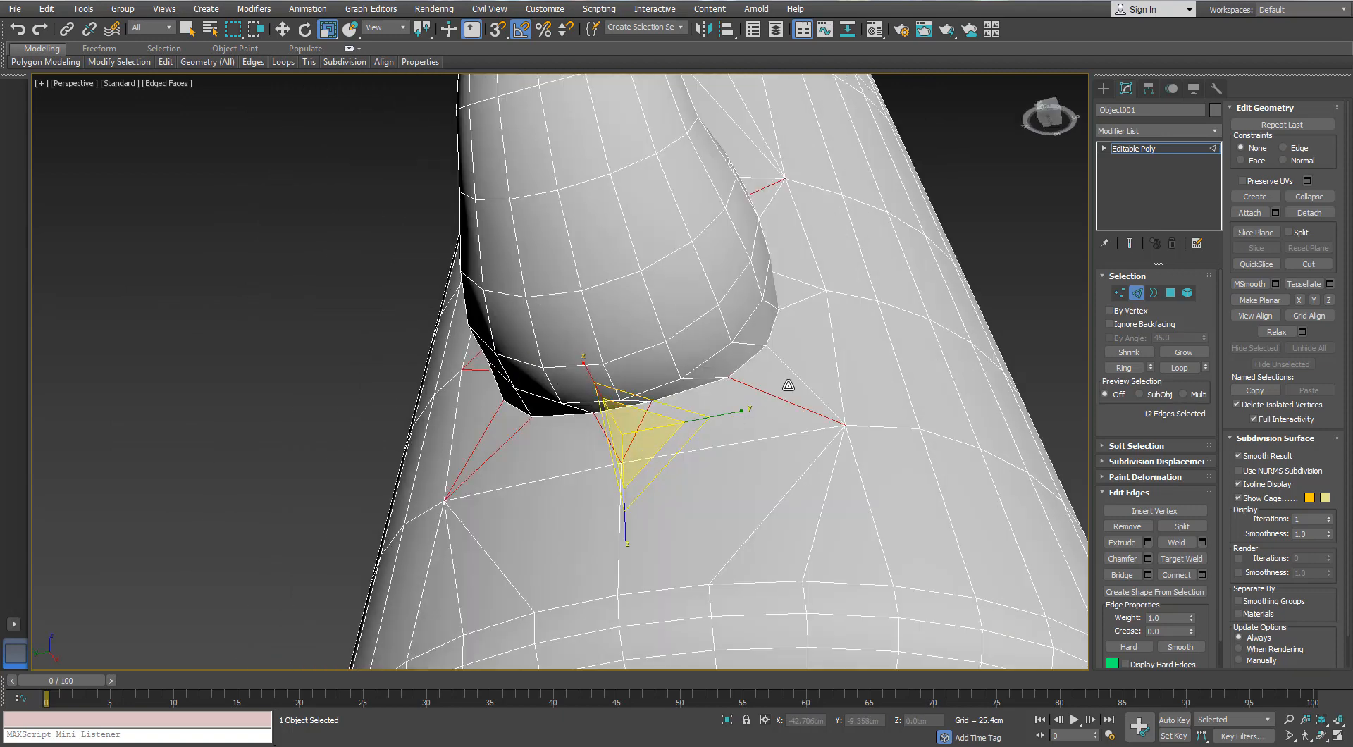
pyautogui.keyDown('ctrl'); pyautogui.click(791, 371); pyautogui.keyUp('ctrl')
pyautogui.keyDown('ctrl'); pyautogui.click(801, 279); pyautogui.keyUp('ctrl')
pyautogui.keyDown('alt'); pyautogui.moveTo(800, 279); pyautogui.dragTo(752, 190, button='middle'); pyautogui.keyUp('alt')
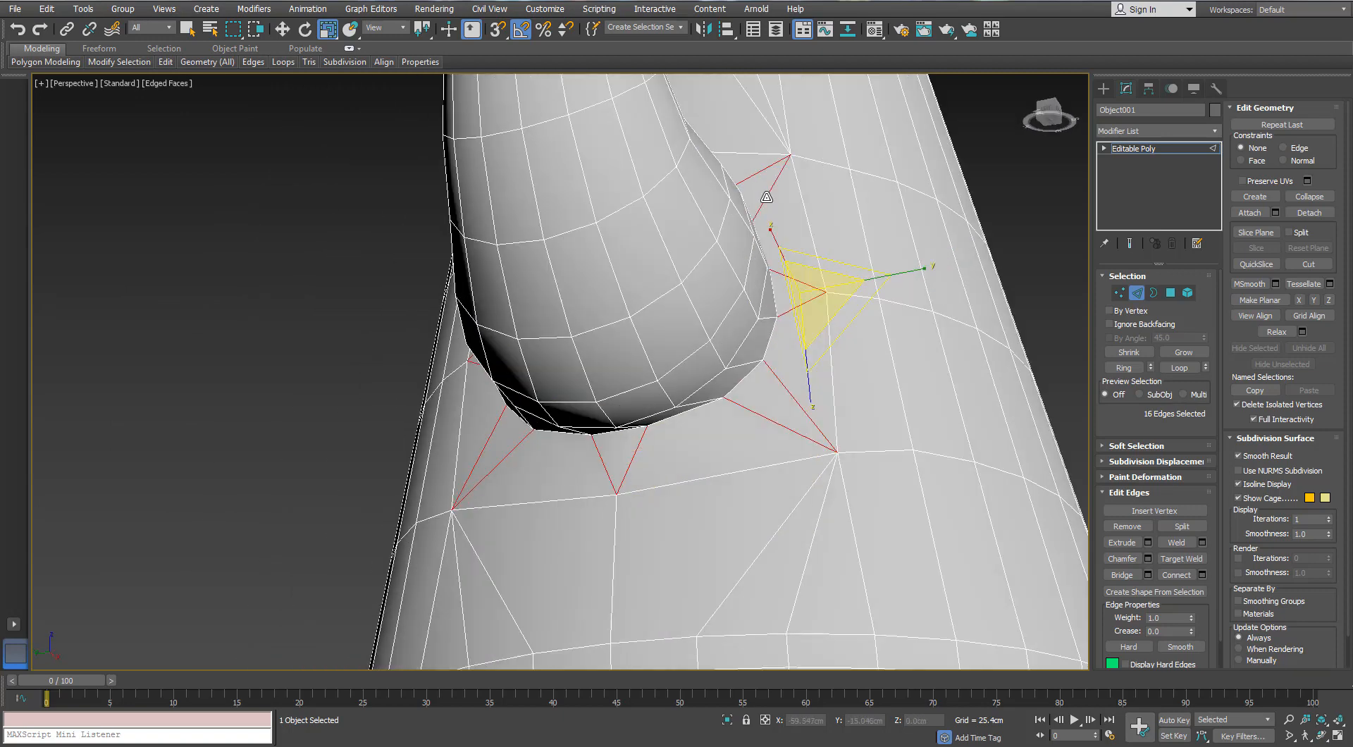
pyautogui.scroll(-3, 725, 275)
# Remove the diagonal edges that fan up the body above both sides of the spout joint
pyautogui.click(734, 284)
pyautogui.moveTo(636, 334); pyautogui.dragTo(599, 336, button='middle')
pyautogui.keyDown('alt'); pyautogui.moveTo(599, 337); pyautogui.dragTo(585, 395, button='middle'); pyautogui.keyUp('alt')
pyautogui.moveTo(705, 141); pyautogui.dragTo(691, 303, button='middle')
pyautogui.scroll(2, 718, 275)
pyautogui.scroll(-2, 726, 292)
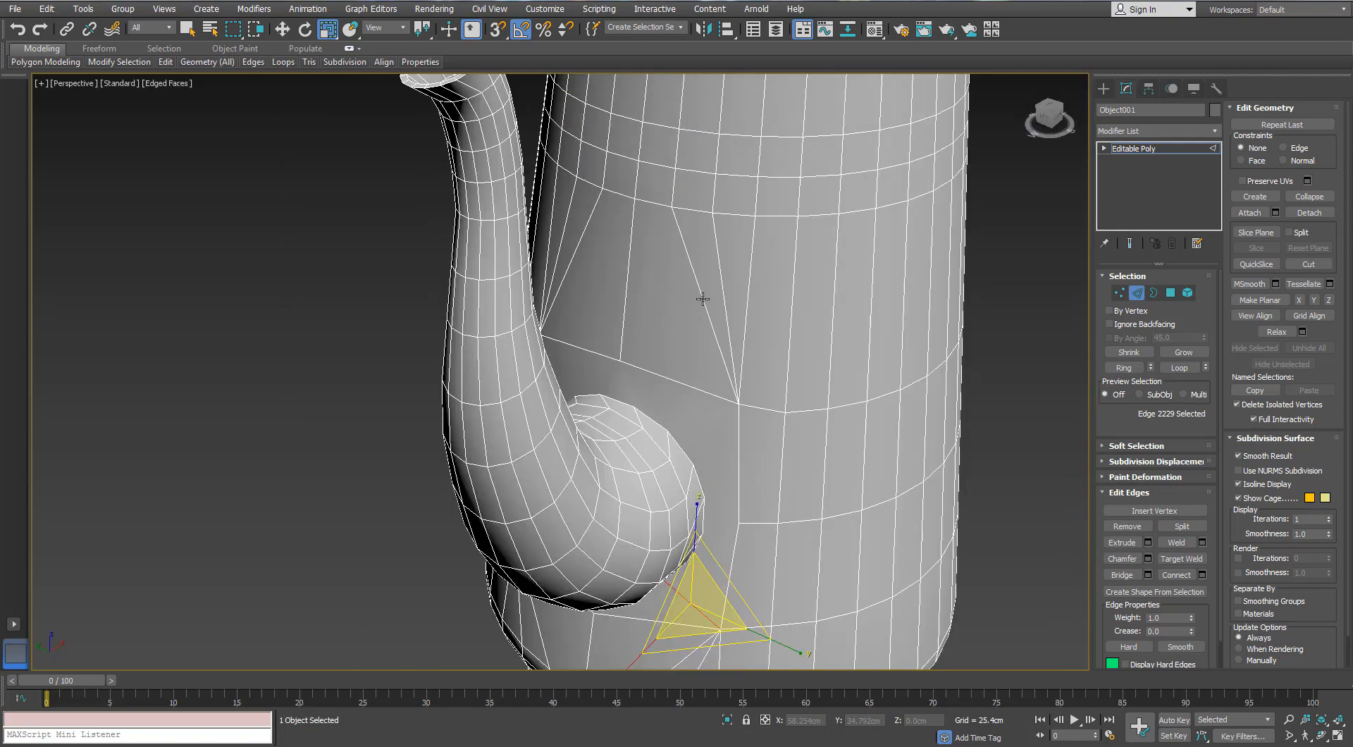
pyautogui.click(702, 299)
pyautogui.keyDown('ctrl'); pyautogui.click(724, 297); pyautogui.keyUp('ctrl')
pyautogui.keyDown('ctrl'); pyautogui.click(568, 220); pyautogui.keyUp('ctrl')
pyautogui.keyDown('ctrl'); pyautogui.click(590, 217); pyautogui.keyUp('ctrl')
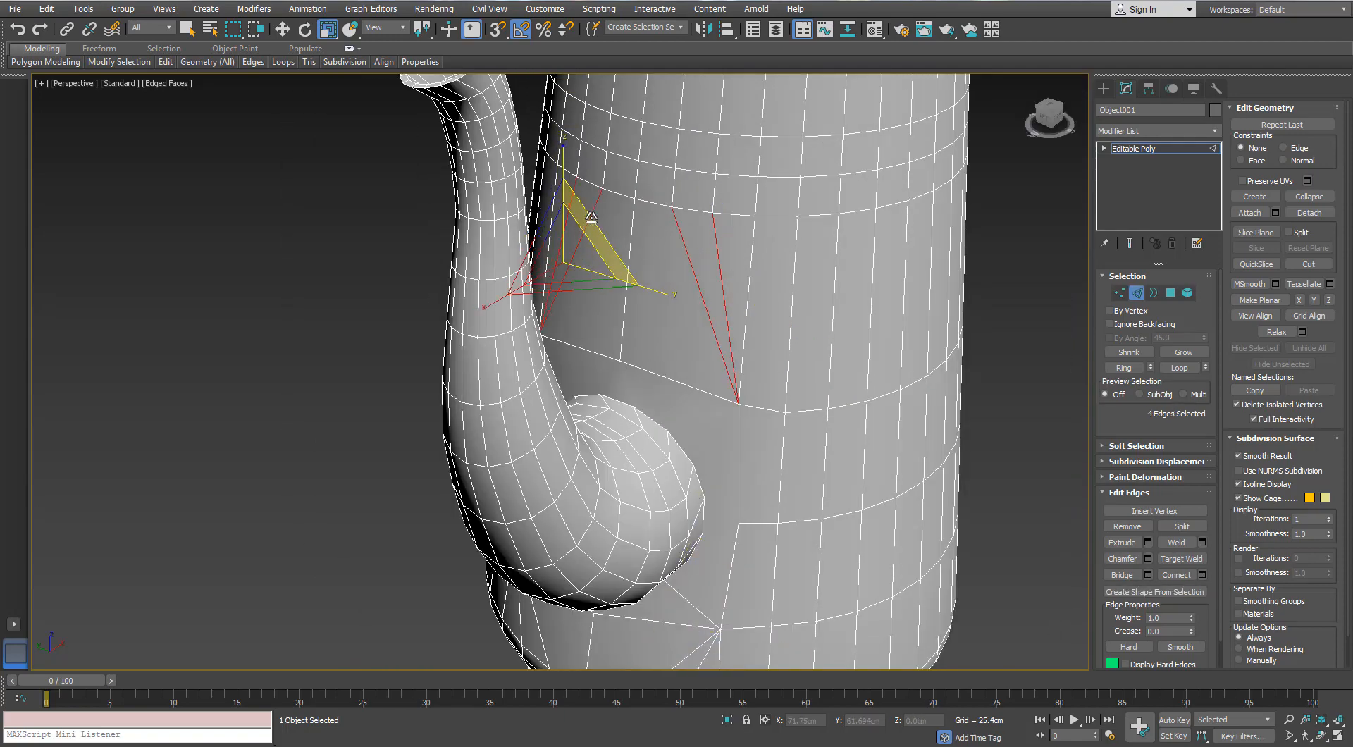
pyautogui.press('BackSpace')
pyautogui.keyDown('alt'); pyautogui.moveTo(623, 324); pyautogui.dragTo(740, 352, button='middle'); pyautogui.keyUp('alt')
pyautogui.moveTo(740, 353); pyautogui.dragTo(1122, 313, button='middle')
pyautogui.keyDown('alt'); pyautogui.moveTo(692, 253); pyautogui.dragTo(678, 294, button='middle'); pyautogui.keyUp('alt')
pyautogui.press('BackSpace')
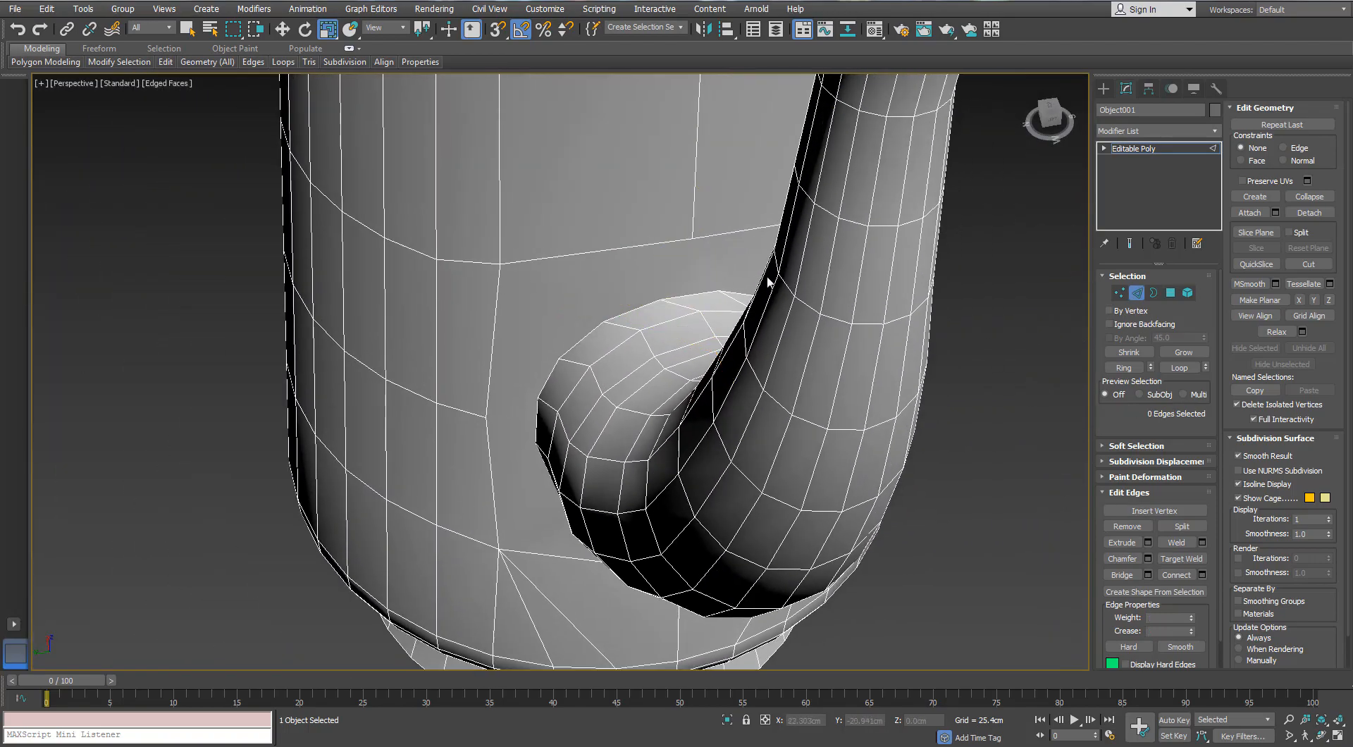
# Move the vertex at the top of the spout joint slightly along Y so it lines up with the body's centre edge
pyautogui.keyDown('alt'); pyautogui.moveTo(770, 281); pyautogui.dragTo(668, 296, button='middle'); pyautogui.keyUp('alt')
pyautogui.press('F3')
pyautogui.scroll(5, 695, 280)
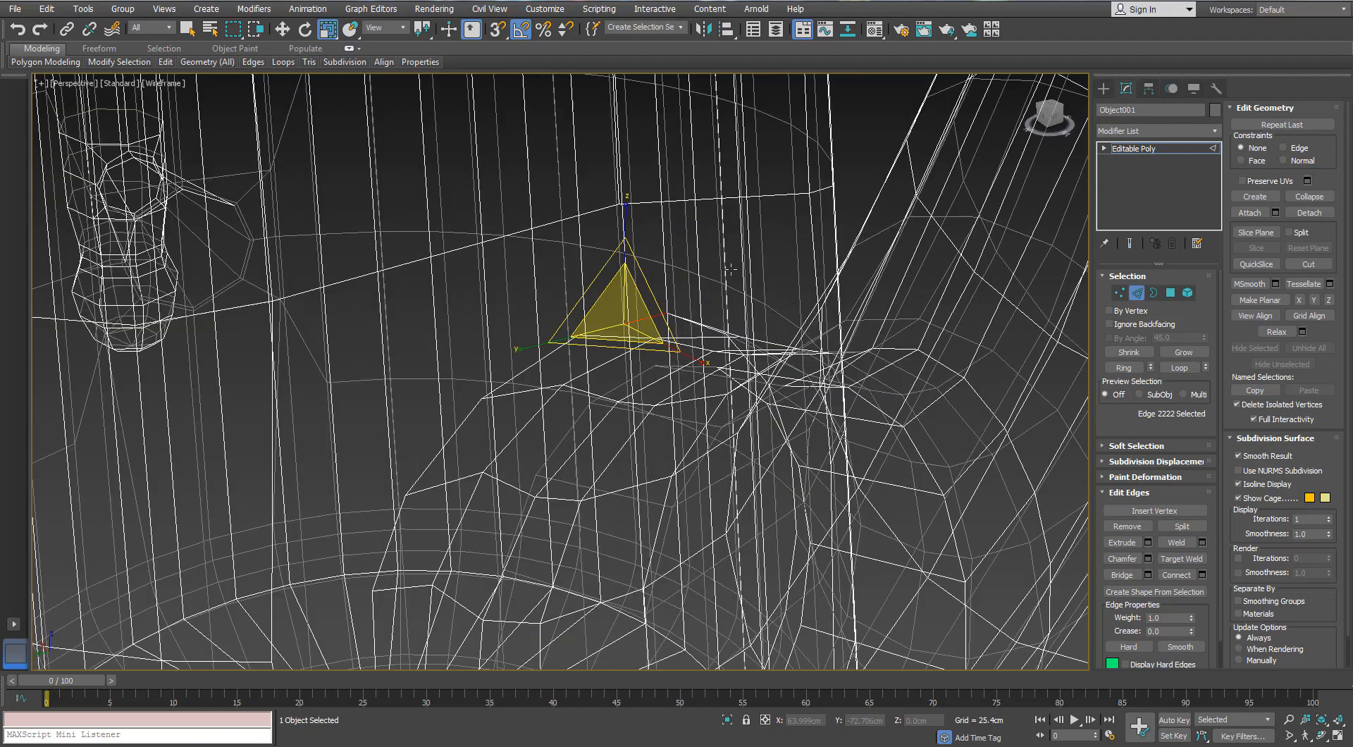
pyautogui.scroll(-3, 756, 257)
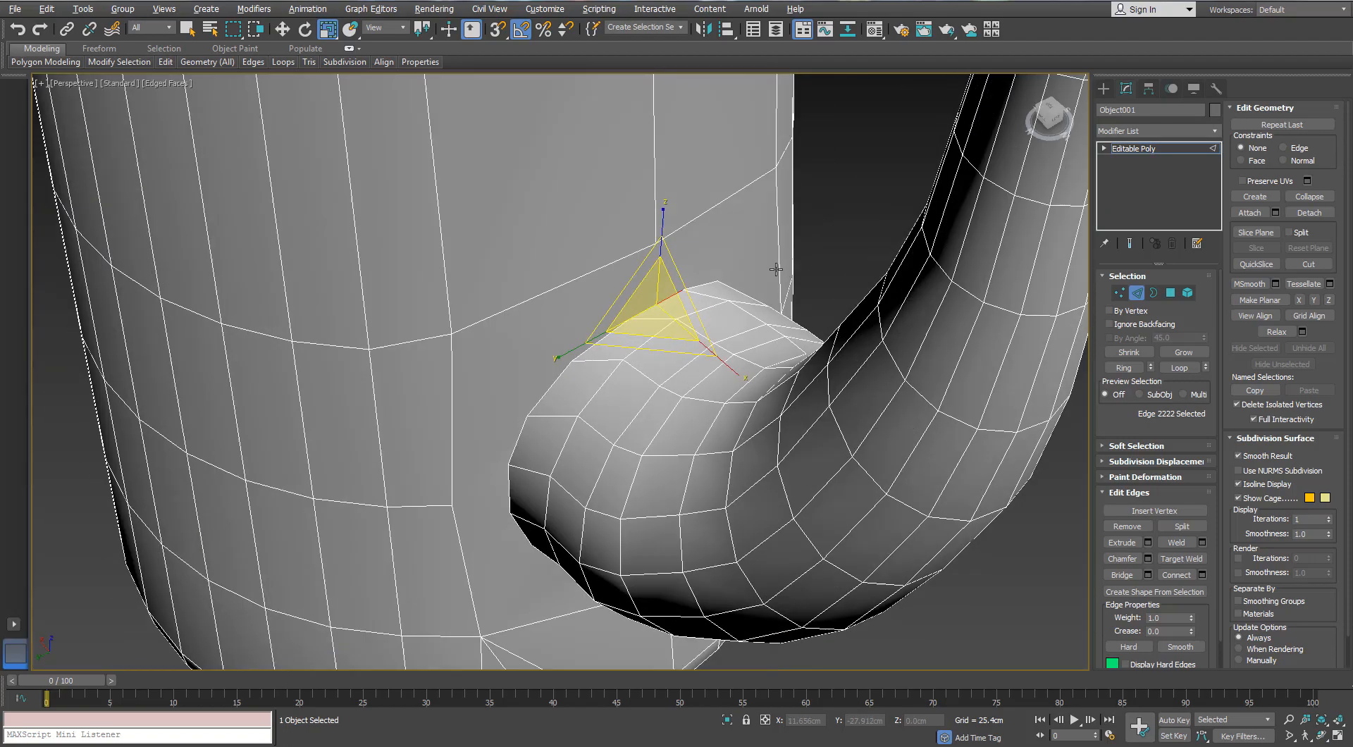
pyautogui.click(679, 300)
pyautogui.scroll(4, 608, 336)
pyautogui.click(618, 327)
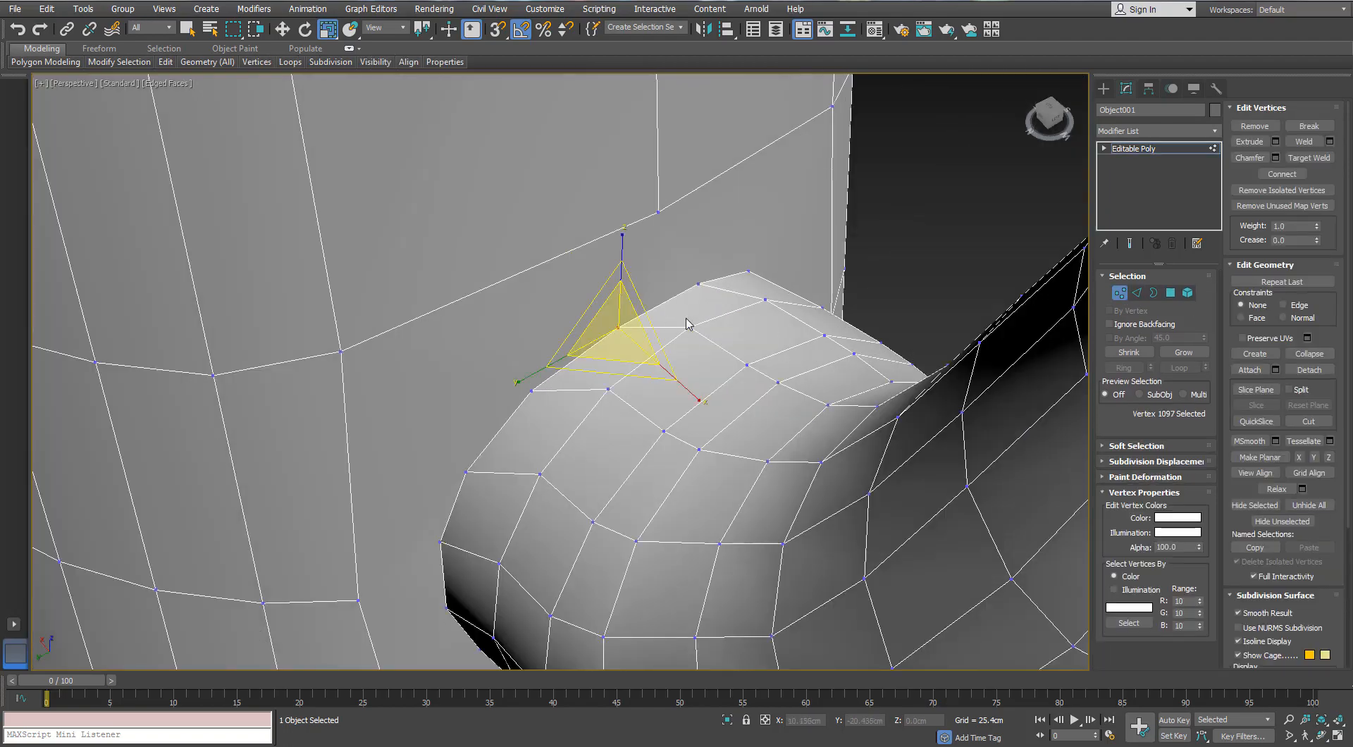
pyautogui.keyDown('alt'); pyautogui.moveTo(688, 324); pyautogui.dragTo(709, 296, button='middle'); pyautogui.keyUp('alt')
pyautogui.scroll(-4, 710, 296)
pyautogui.press('w')
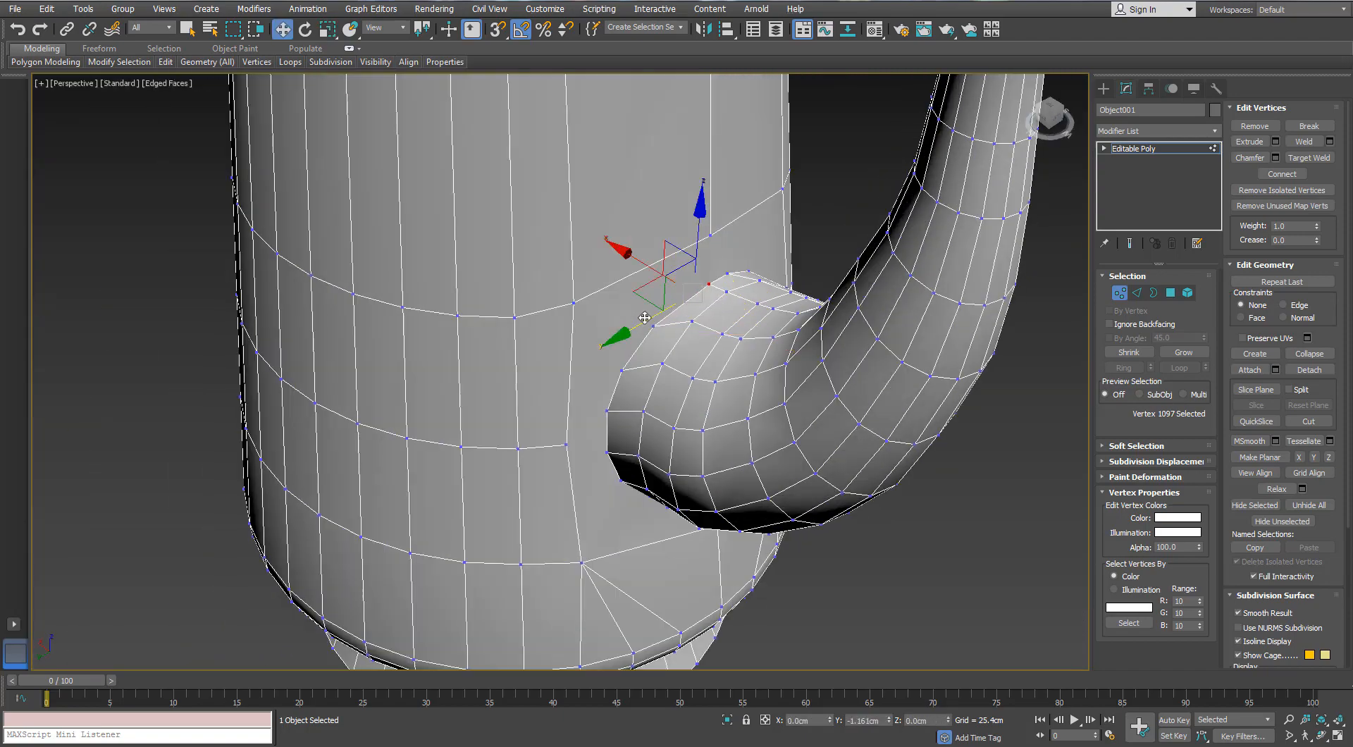
pyautogui.moveTo(644, 318); pyautogui.dragTo(661, 310)
# Connect the spout joint's top centre vertex to the body vertex directly above it
pyautogui.keyDown('alt'); pyautogui.moveTo(725, 303); pyautogui.dragTo(891, 538, button='middle'); pyautogui.keyUp('alt')
pyautogui.scroll(4, 676, 356)
pyautogui.keyDown('ctrl'); pyautogui.click(665, 349); pyautogui.keyUp('ctrl')
pyautogui.click(1273, 178)
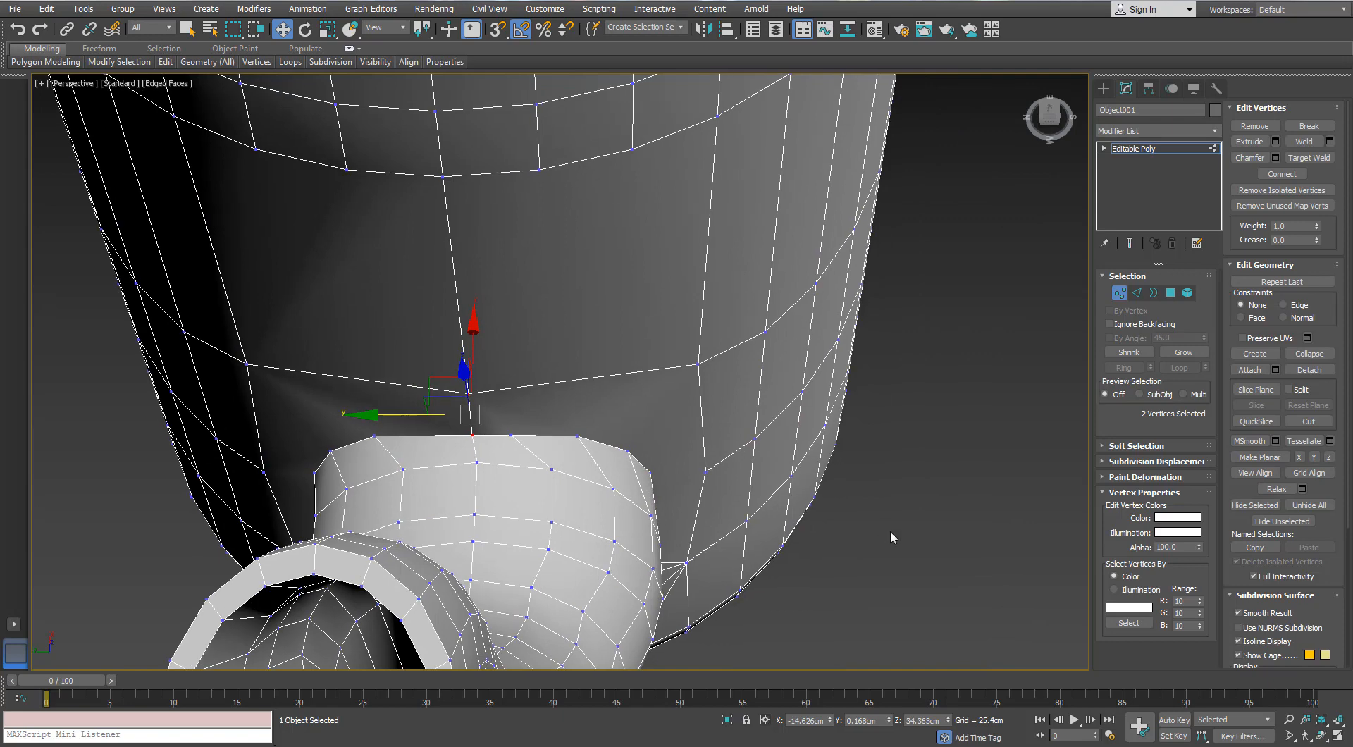
# Cut two edges from the spout joint's upper rim to the body loop above, on one side of the centre edge
pyautogui.click(532, 426)
pyautogui.rightClick(532, 426)
pyautogui.click(589, 387)
pyautogui.click(510, 435)
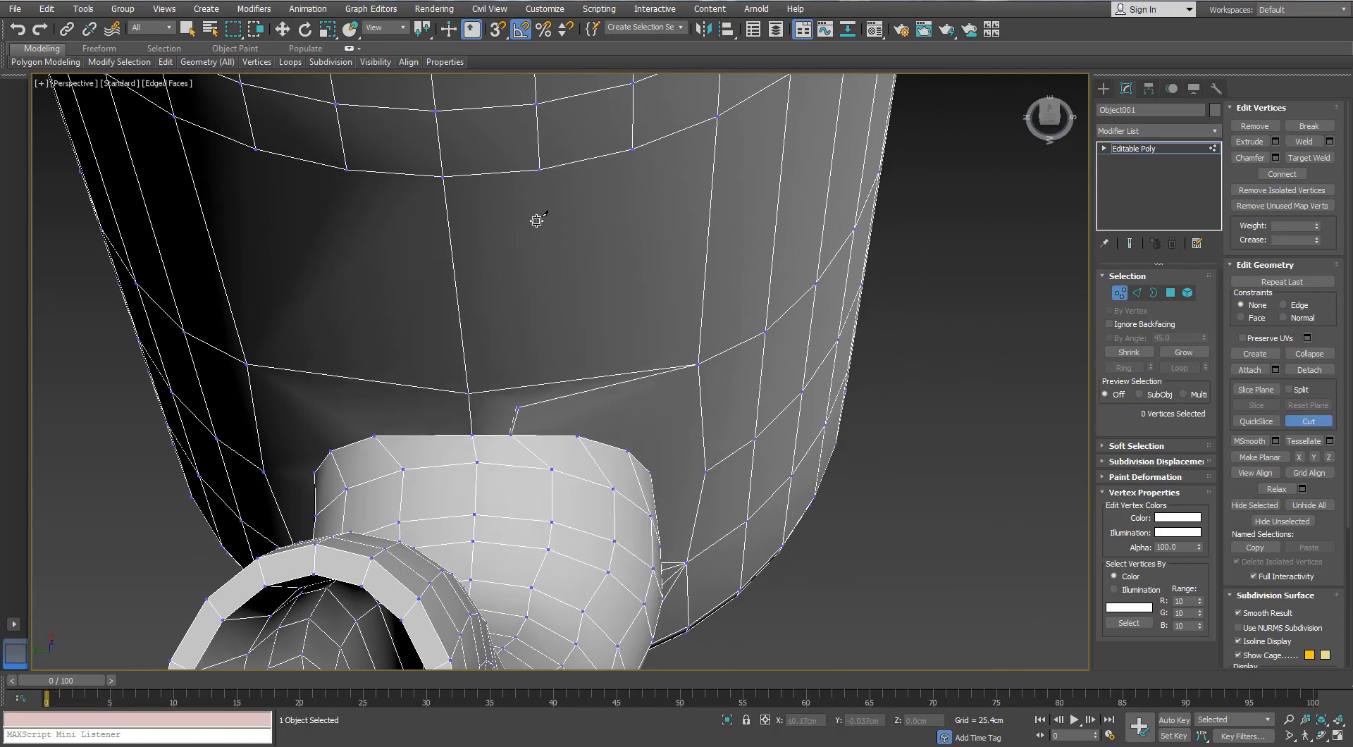
pyautogui.click(540, 172)
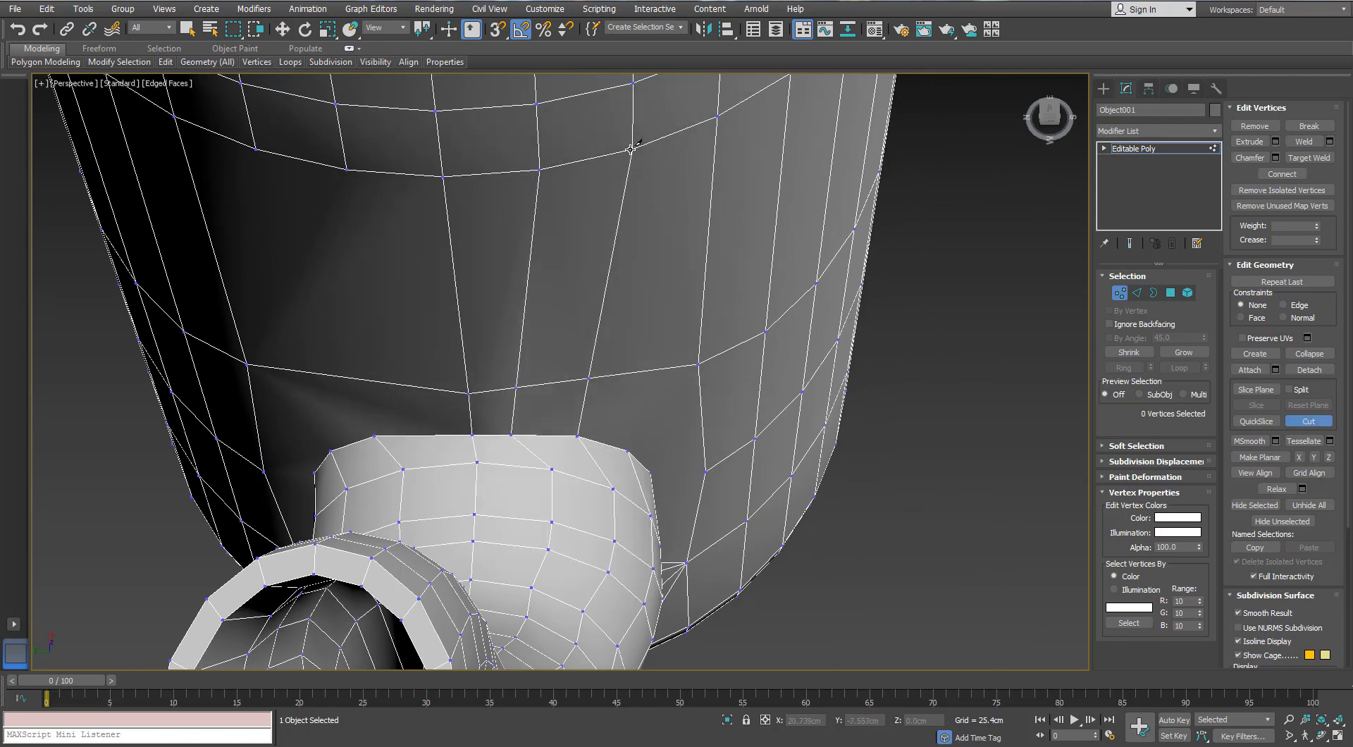
# Cut two matching edges from the joint's upper rim to the body loop on the opposite side of the centre edge
pyautogui.keyDown('alt'); pyautogui.moveTo(379, 247); pyautogui.dragTo(458, 482, button='middle'); pyautogui.keyUp('alt')
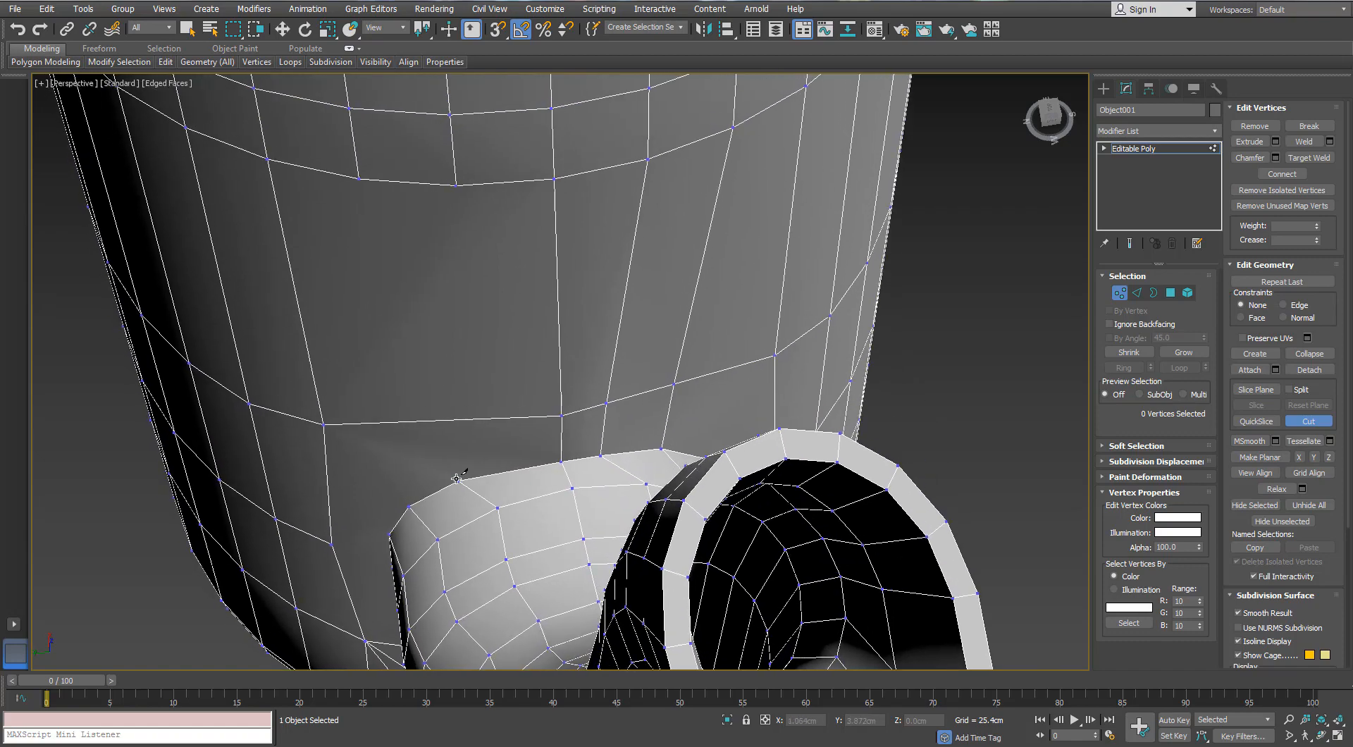
pyautogui.click(458, 481)
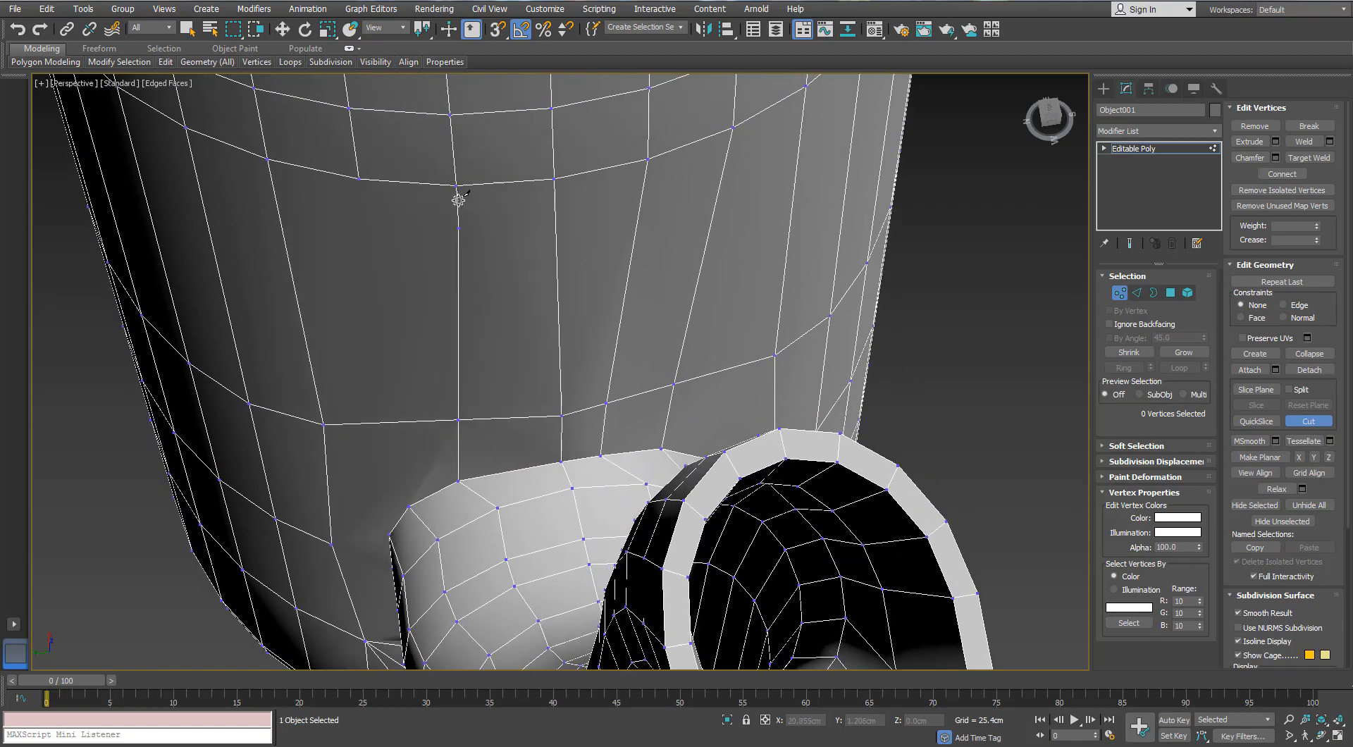
pyautogui.click(408, 506)
pyautogui.click(359, 179)
pyautogui.rightClick(359, 176)
# Remove the two diagonal edges that fan down the body below one side of the spout joint
pyautogui.scroll(-6, 328, 273)
pyautogui.scroll(4, 383, 353)
pyautogui.keyDown('alt'); pyautogui.moveTo(350, 272); pyautogui.dragTo(393, 408, button='middle'); pyautogui.keyUp('alt')
pyautogui.scroll(2, 383, 353)
pyautogui.scroll(2, 467, 377)
pyautogui.keyDown('alt'); pyautogui.moveTo(467, 377); pyautogui.dragTo(454, 320, button='middle'); pyautogui.keyUp('alt')
pyautogui.scroll(-2, 475, 333)
pyautogui.click(1136, 292)
pyautogui.click(367, 483)
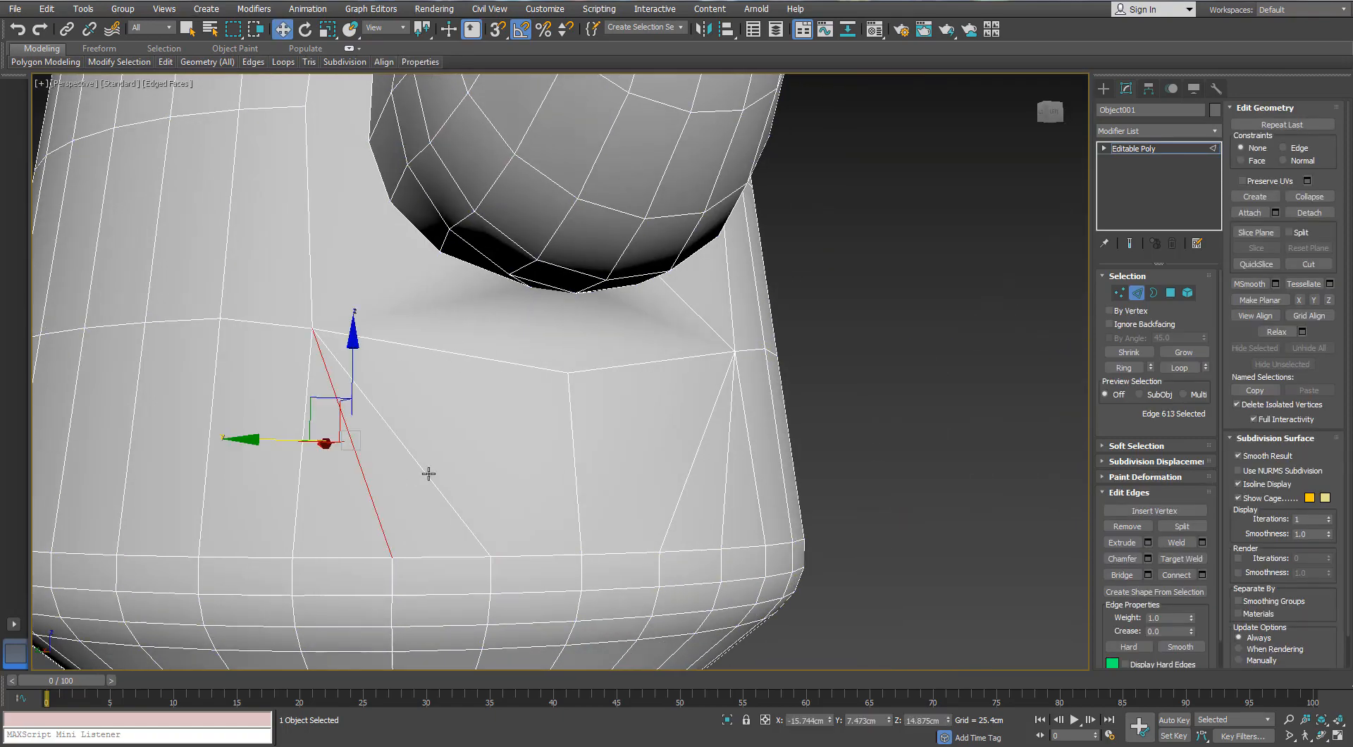
pyautogui.keyDown('ctrl'); pyautogui.click(425, 472); pyautogui.keyUp('ctrl')
pyautogui.keyDown('alt'); pyautogui.moveTo(425, 472); pyautogui.dragTo(687, 402, button='middle'); pyautogui.keyUp('alt')
pyautogui.press('BackSpace')
# Shift the two vertices at the bottom of the spout joint about 1.16 cm along Y to align with the body's centre edge
pyautogui.moveTo(687, 401); pyautogui.dragTo(702, 460, button='middle')
pyautogui.keyDown('alt'); pyautogui.moveTo(701, 461); pyautogui.dragTo(714, 433, button='middle'); pyautogui.keyUp('alt')
pyautogui.moveTo(688, 247); pyautogui.dragTo(708, 280, button='middle')
pyautogui.click(1119, 292)
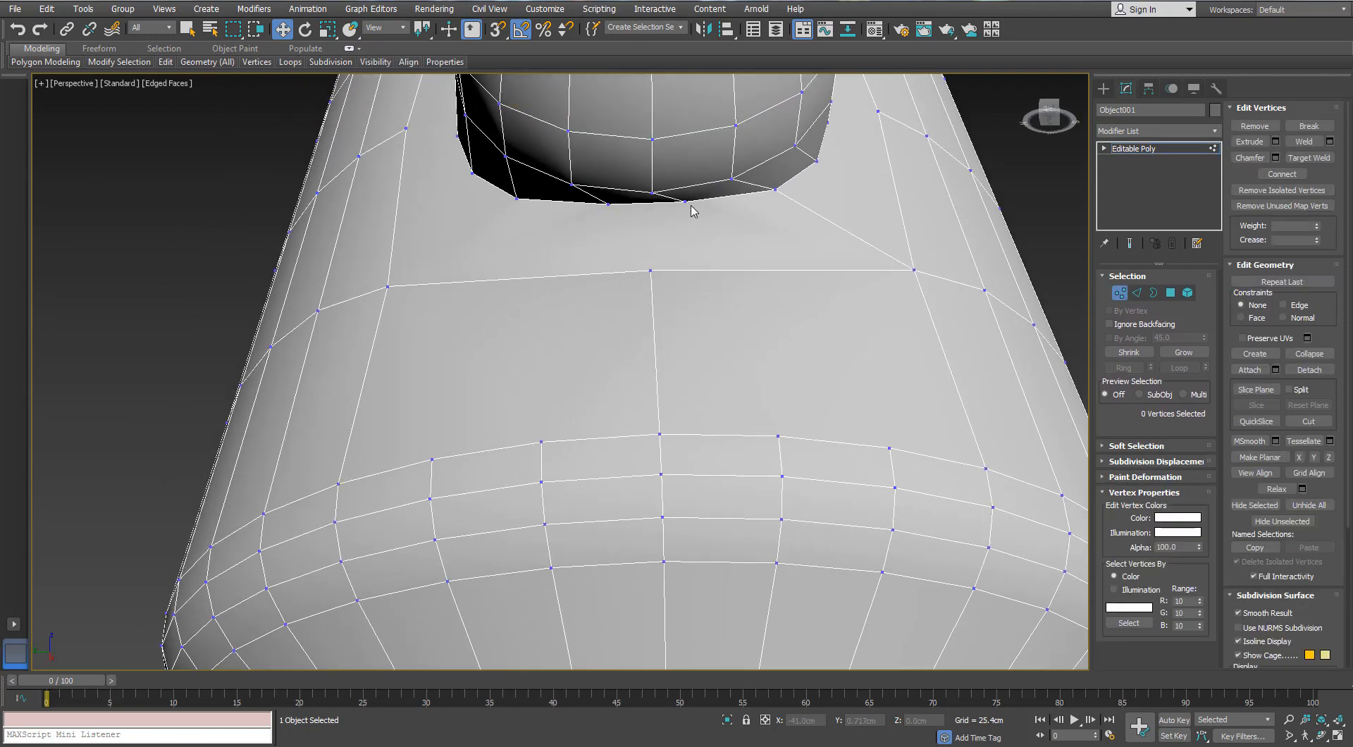
pyautogui.click(685, 203)
pyautogui.keyDown('ctrl'); pyautogui.click(608, 204); pyautogui.keyUp('ctrl')
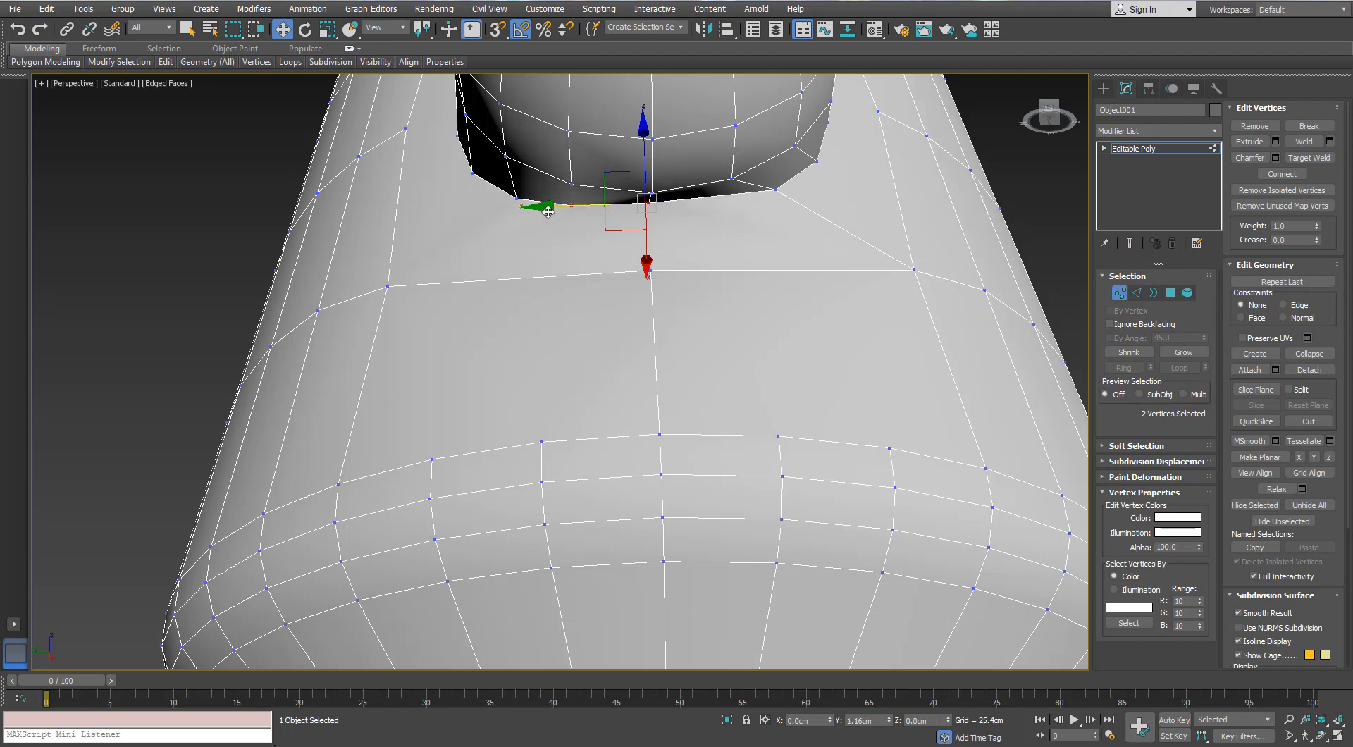
pyautogui.moveTo(554, 214); pyautogui.dragTo(553, 214)
# Try to connect the joint's bottom centre vertex to the body vertex below it
pyautogui.keyDown('alt'); pyautogui.moveTo(555, 214); pyautogui.dragTo(610, 263, button='middle'); pyautogui.keyUp('alt')
pyautogui.press('F3')
pyautogui.press('F3')
pyautogui.click(582, 279)
pyautogui.click(652, 207)
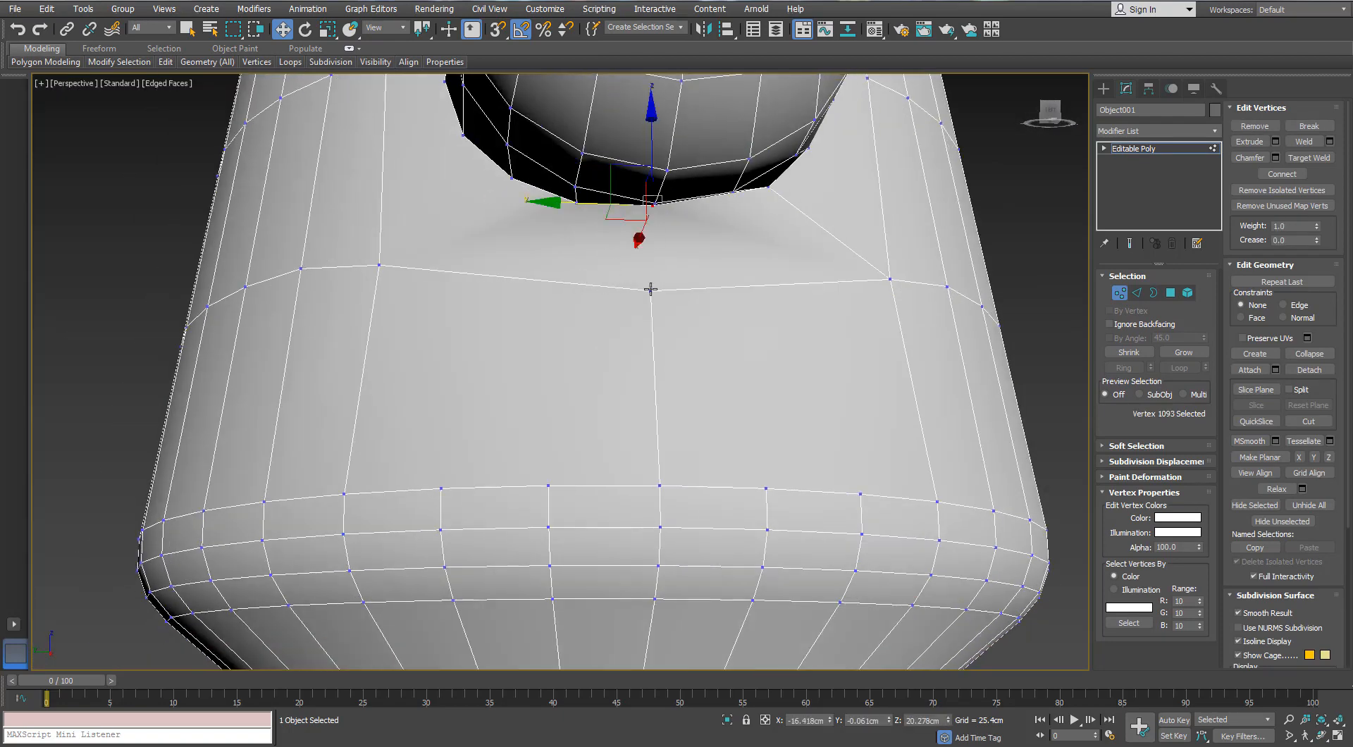
pyautogui.keyDown('ctrl'); pyautogui.click(649, 289); pyautogui.keyUp('ctrl')
pyautogui.click(1280, 175)
pyautogui.click(719, 306)
pyautogui.scroll(-4, 718, 306)
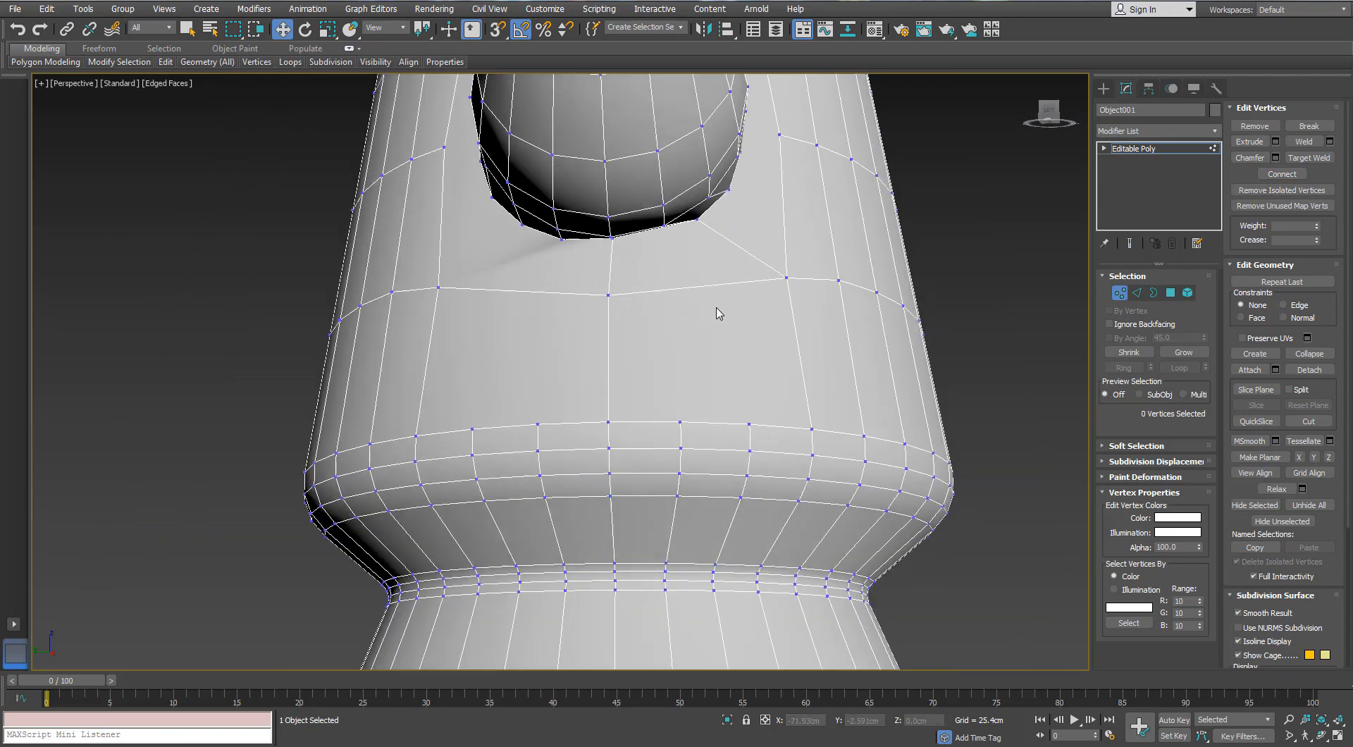
# Lower the two bottom vertices of the spout joint slightly along Z
pyautogui.moveTo(613, 311)
pyautogui.keyDown('alt'); pyautogui.mouseDown(button='middle')
pyautogui.moveTo(631, 308)
pyautogui.moveTo(605, 315)
pyautogui.mouseUp(button='middle'); pyautogui.keyUp('alt')
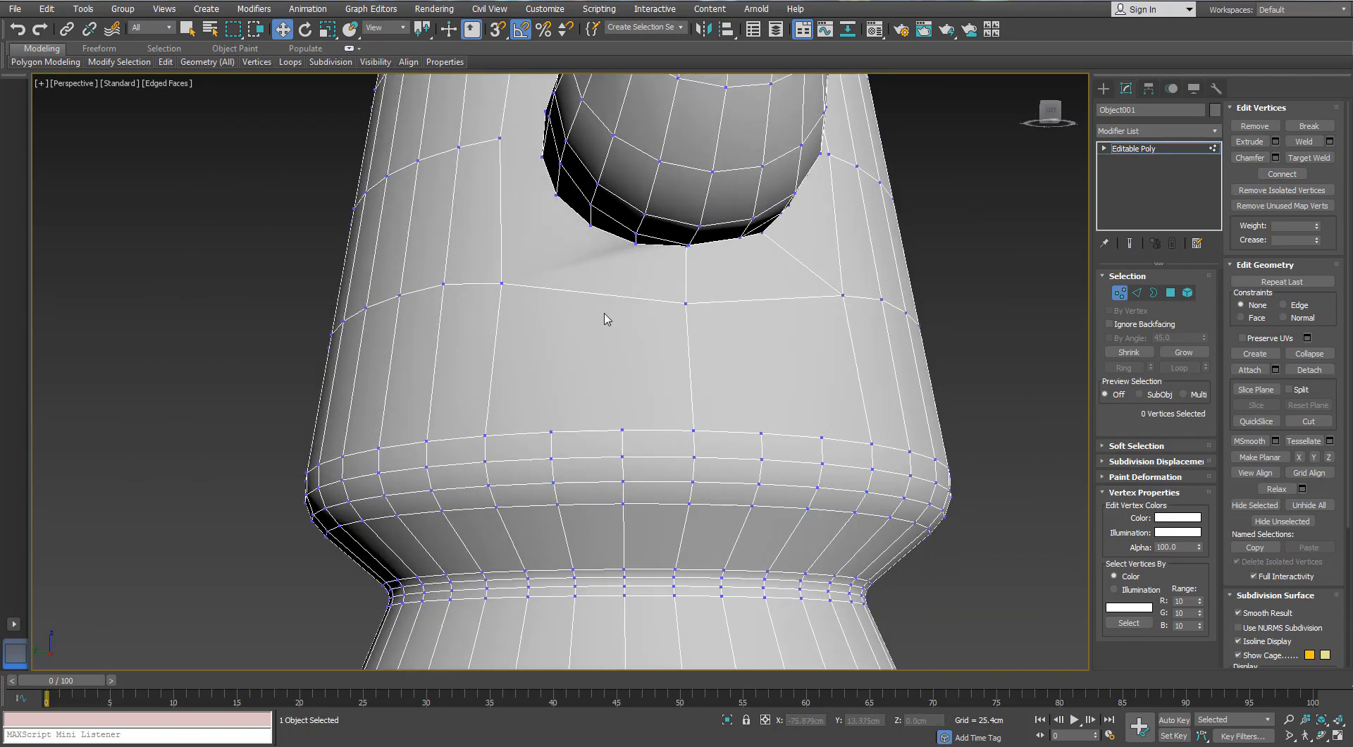
pyautogui.moveTo(562, 269)
pyautogui.keyDown('alt'); pyautogui.mouseDown(button='middle')
pyautogui.moveTo(586, 272)
pyautogui.moveTo(563, 243)
pyautogui.mouseUp(button='middle'); pyautogui.keyUp('alt')
pyautogui.click(680, 252)
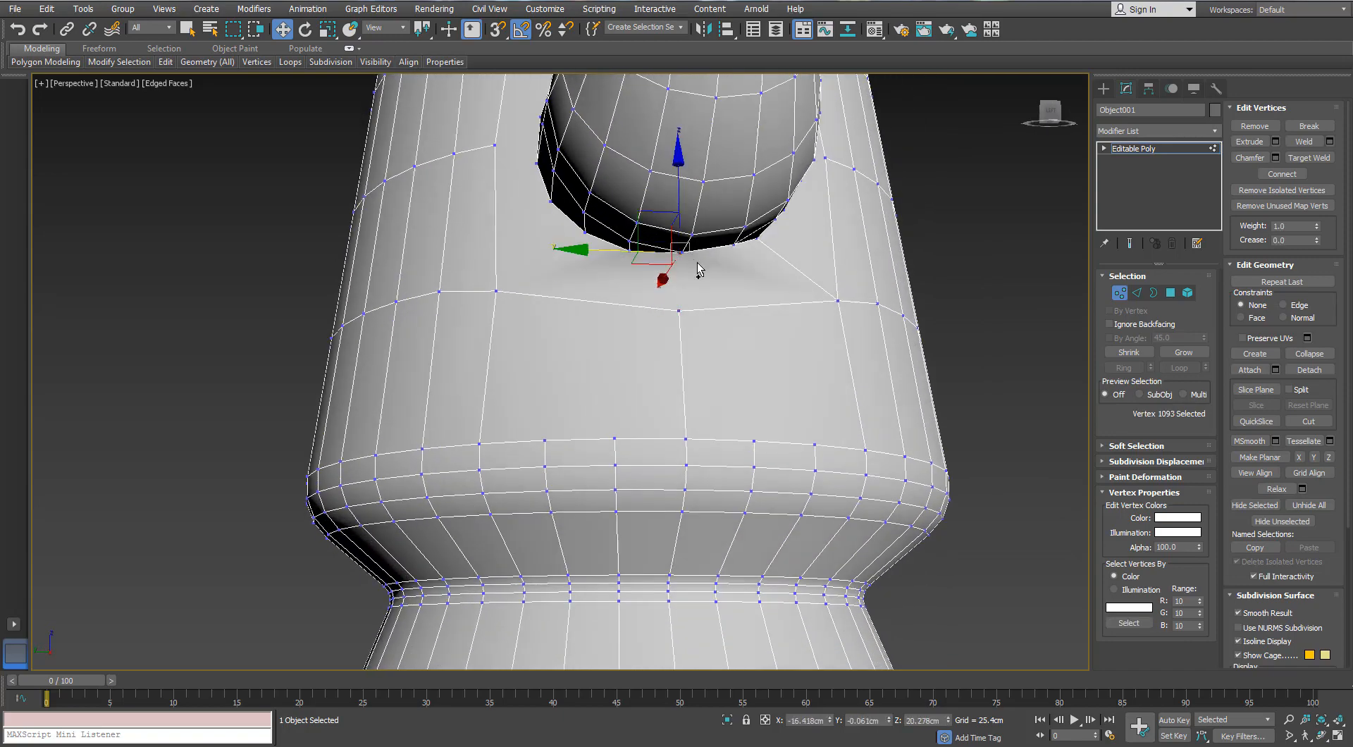
pyautogui.scroll(4, 678, 240)
pyautogui.scroll(-2, 584, 253)
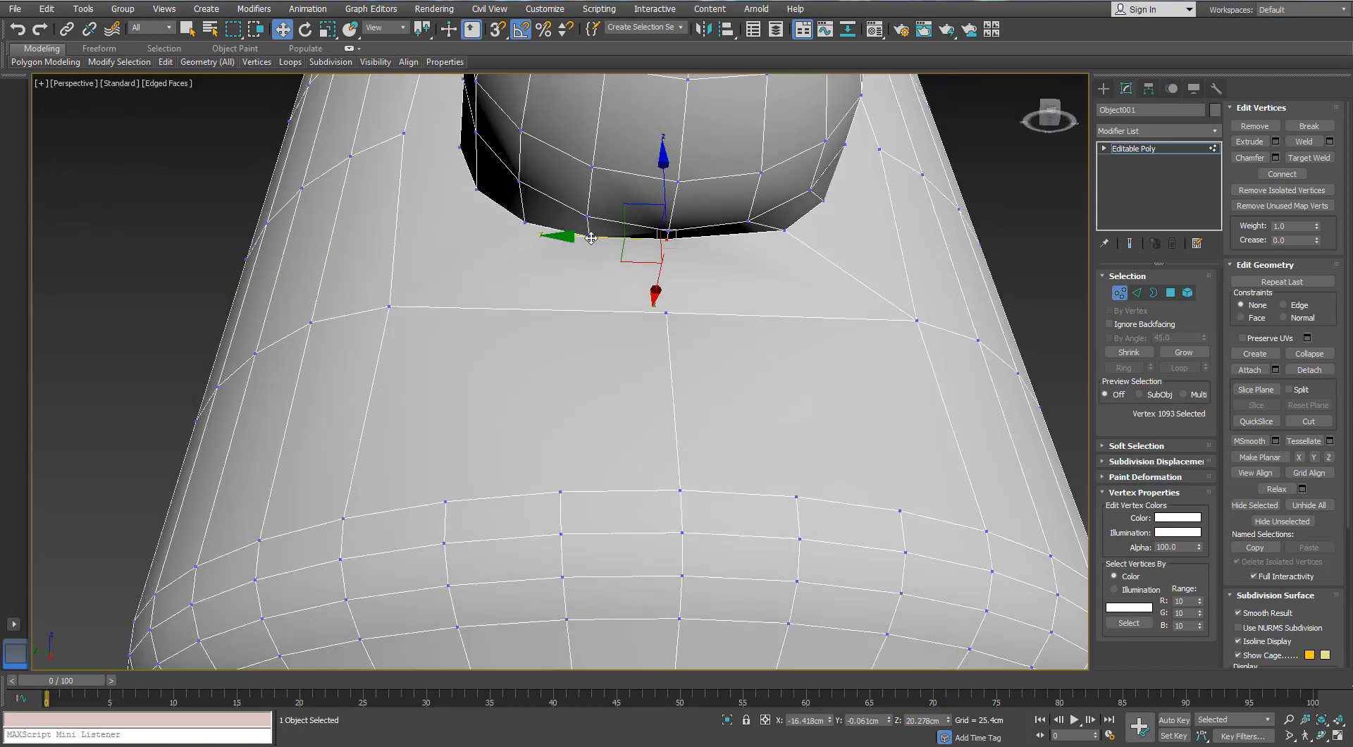
pyautogui.keyDown('ctrl'); pyautogui.click(592, 238); pyautogui.keyUp('ctrl')
pyautogui.scroll(-2, 655, 255)
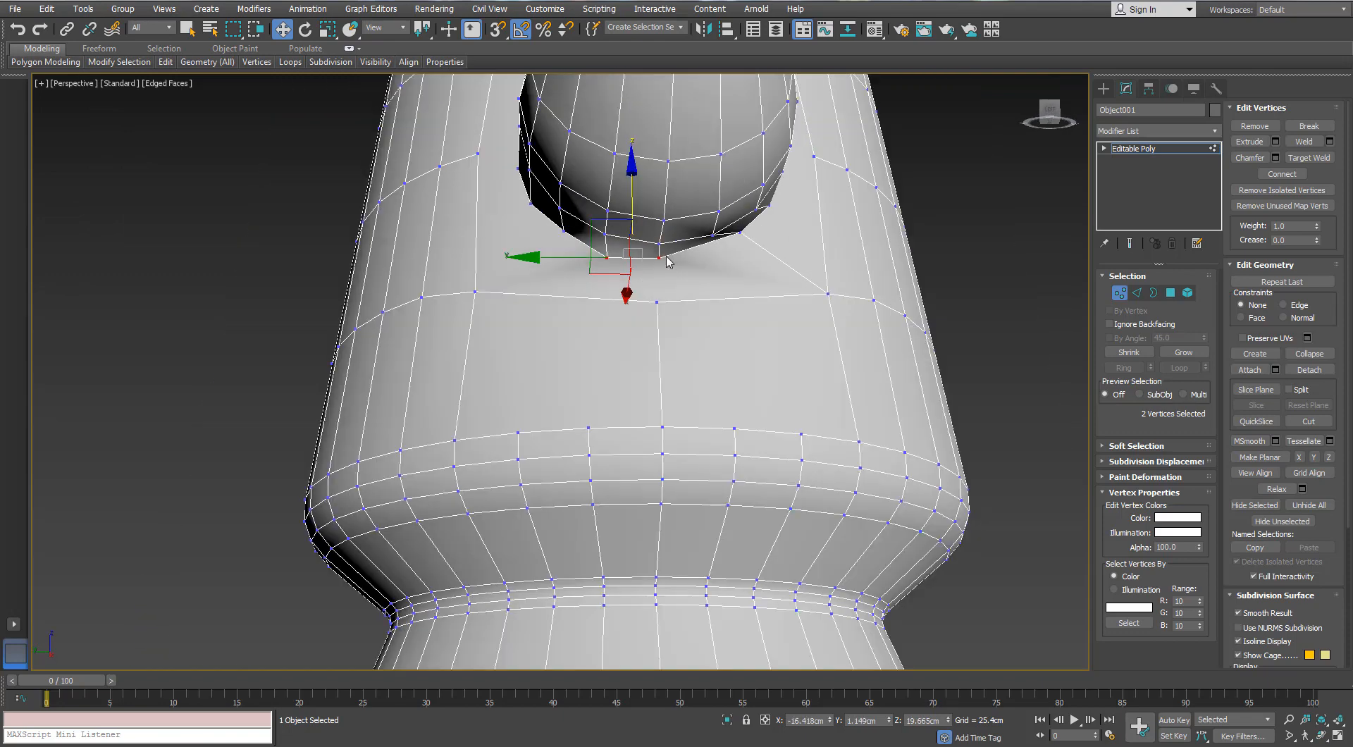
# Connect the spout joint's bottom centre vertex to the body vertex directly below it
pyautogui.keyDown('alt'); pyautogui.moveTo(667, 262); pyautogui.dragTo(692, 248, button='middle'); pyautogui.keyUp('alt')
pyautogui.click(710, 234)
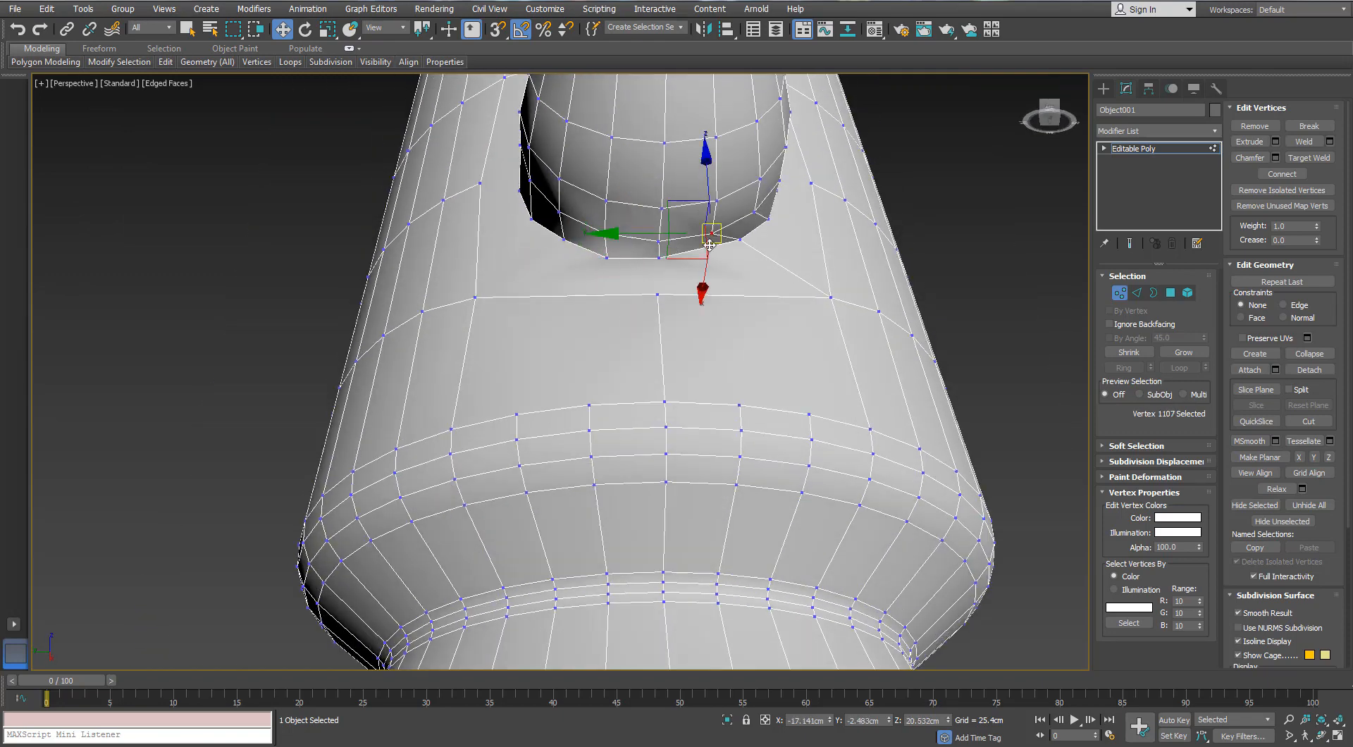
pyautogui.click(659, 259)
pyautogui.keyDown('ctrl'); pyautogui.click(657, 295); pyautogui.keyUp('ctrl')
pyautogui.keyDown('alt'); pyautogui.moveTo(629, 277); pyautogui.dragTo(627, 283, button='middle'); pyautogui.keyUp('alt')
pyautogui.click(1281, 174)
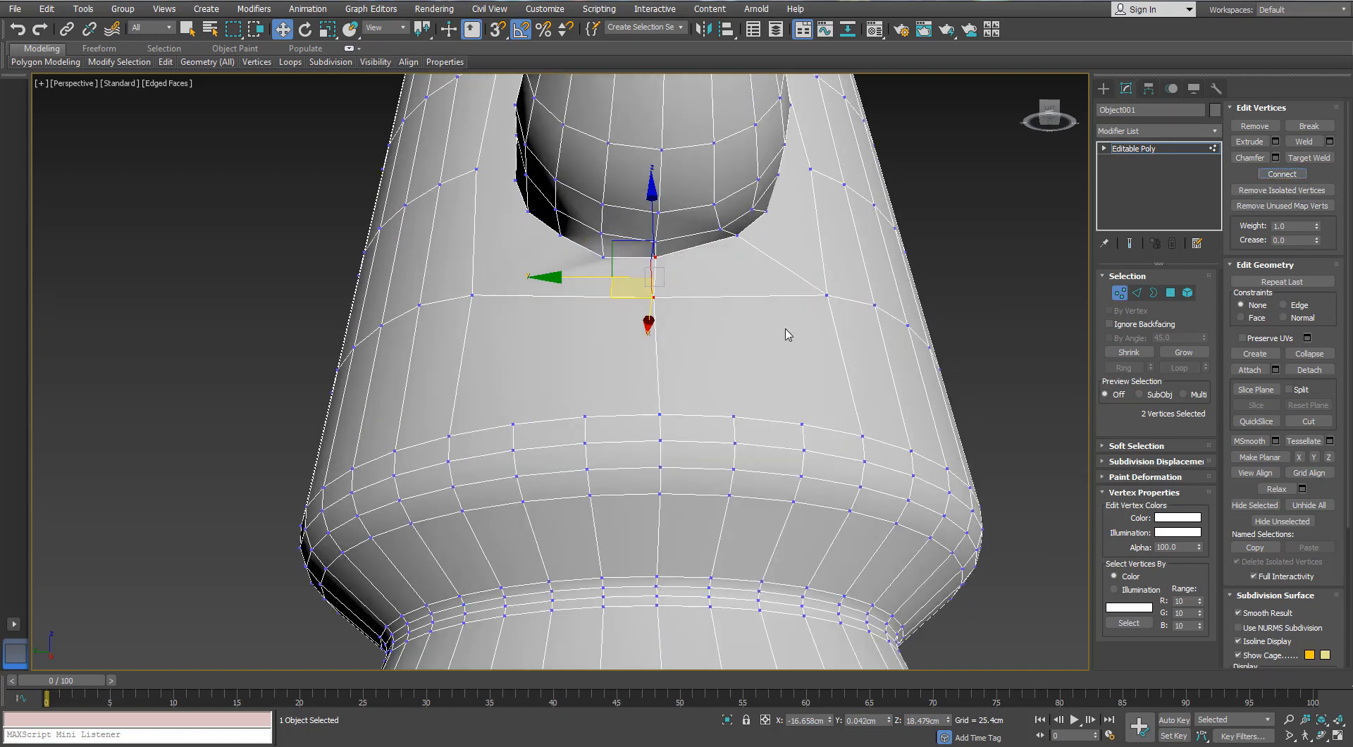
# Cut edges from the joint's lower rim to the body's lower loop and join the open horizontal body edges on one side of the spout
pyautogui.click(632, 345)
pyautogui.keyDown('alt'); pyautogui.moveTo(632, 346); pyautogui.dragTo(630, 336, button='middle'); pyautogui.keyUp('alt')
pyautogui.rightClick(630, 336)
pyautogui.click(593, 212)
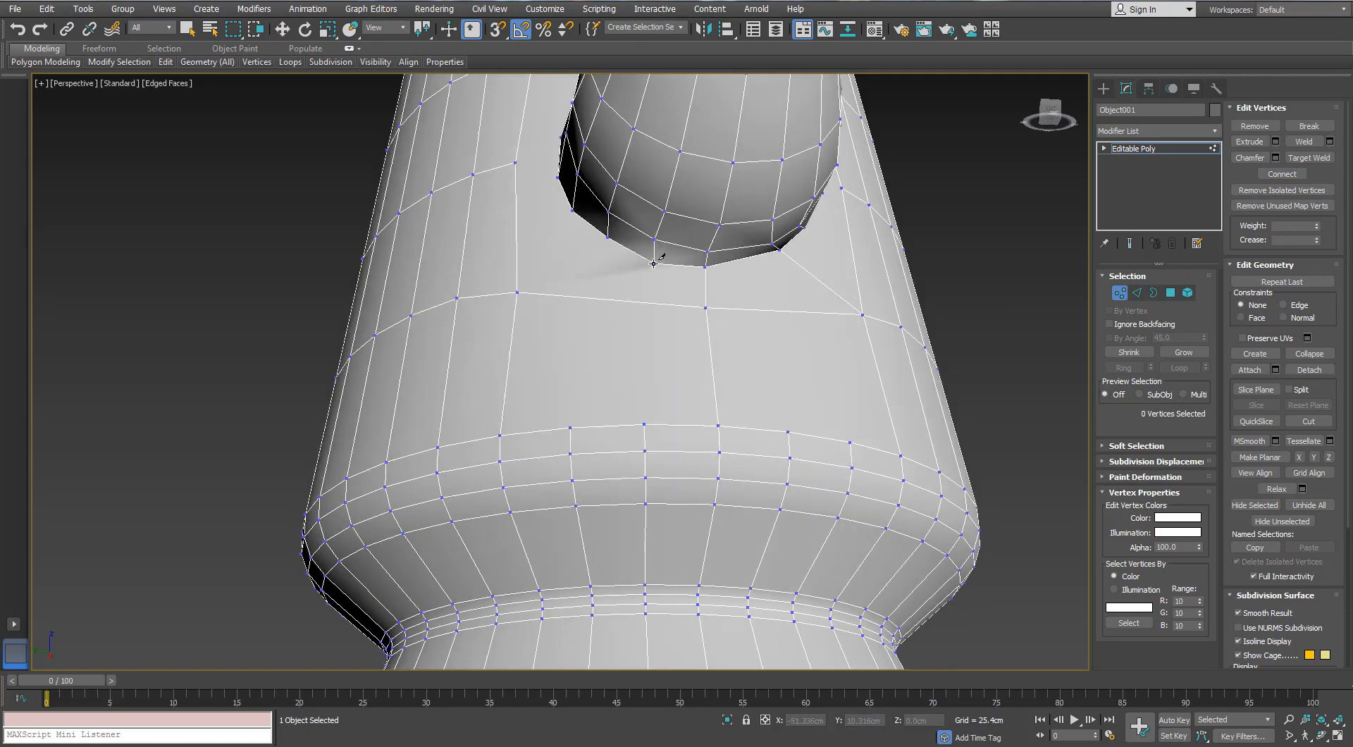
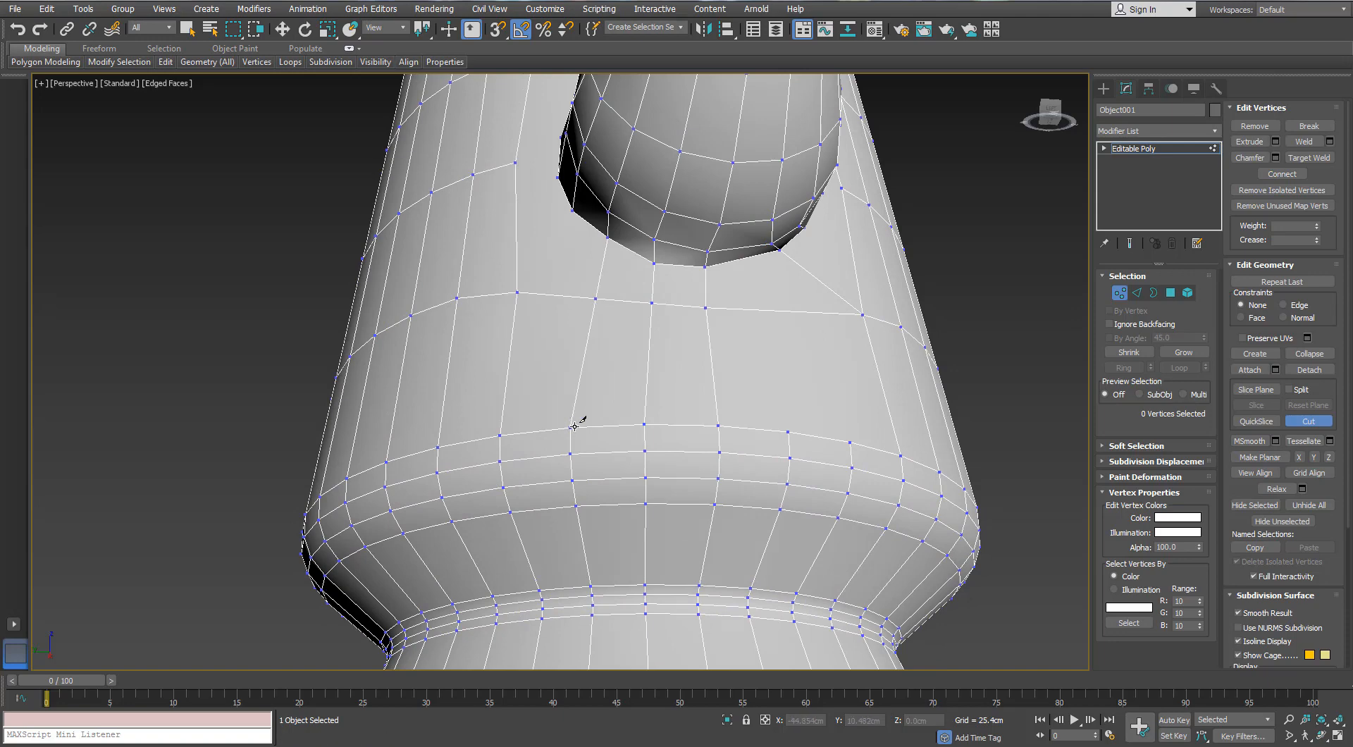
pyautogui.keyDown('alt'); pyautogui.moveTo(552, 277); pyautogui.dragTo(610, 286, button='middle'); pyautogui.keyUp('alt')
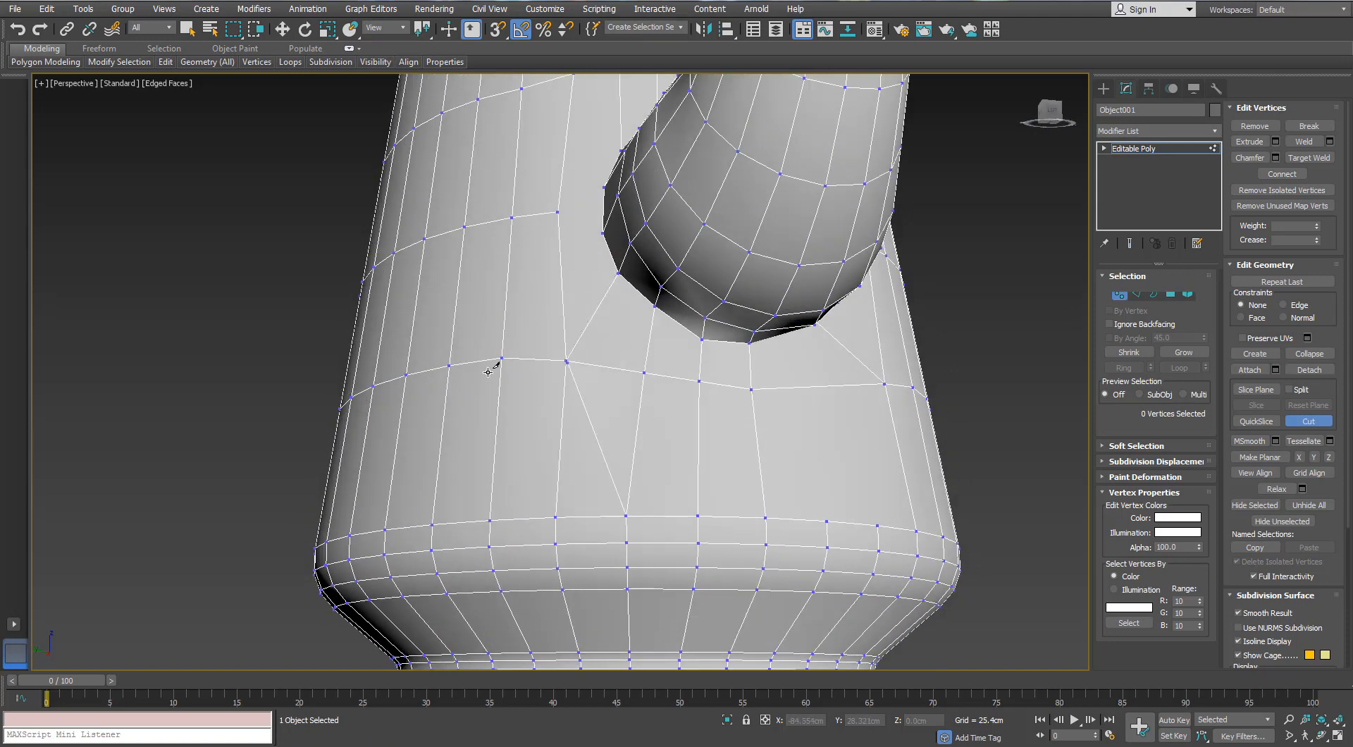
pyautogui.keyDown('alt'); pyautogui.moveTo(488, 371); pyautogui.dragTo(564, 320, button='middle'); pyautogui.keyUp('alt')
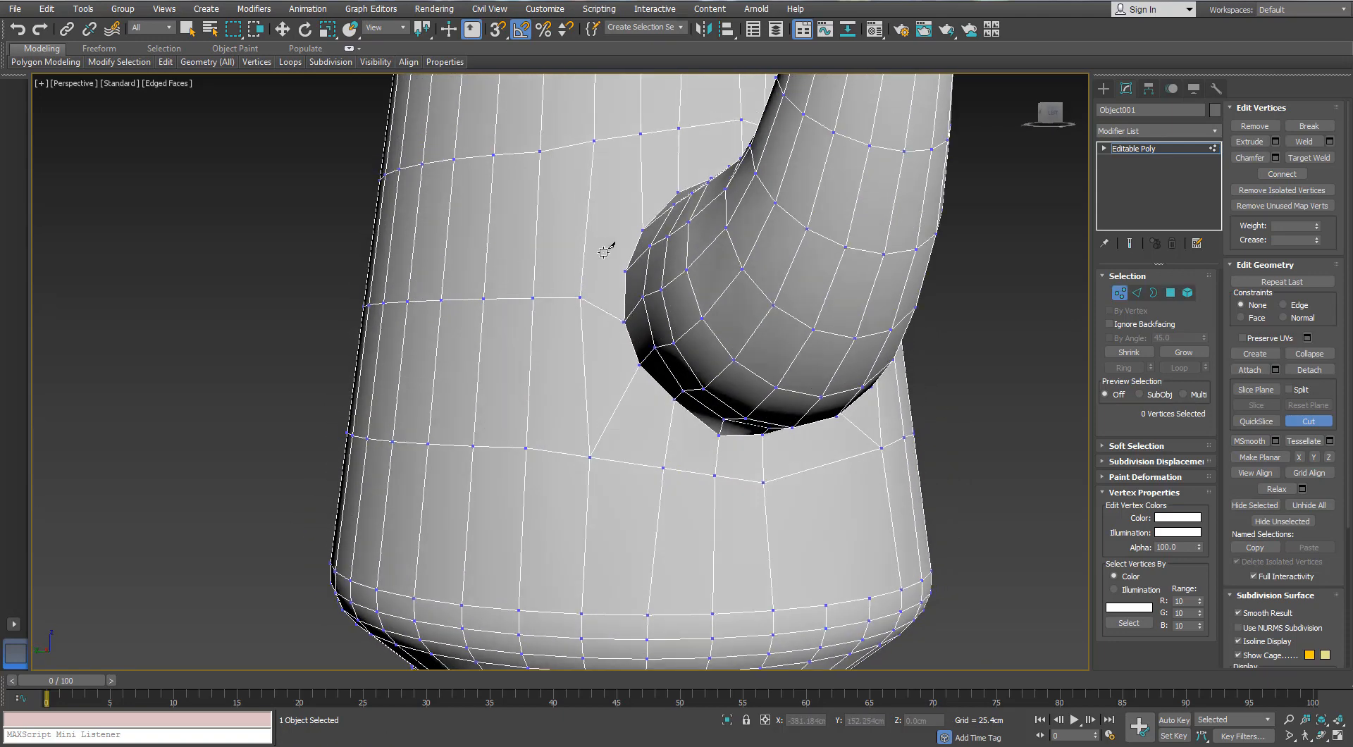
# Cut the matching edges below the joint and join the horizontal body edges to its rim on the other side of the spout
pyautogui.keyDown('alt'); pyautogui.moveTo(495, 249); pyautogui.dragTo(603, 373, button='middle'); pyautogui.keyUp('alt')
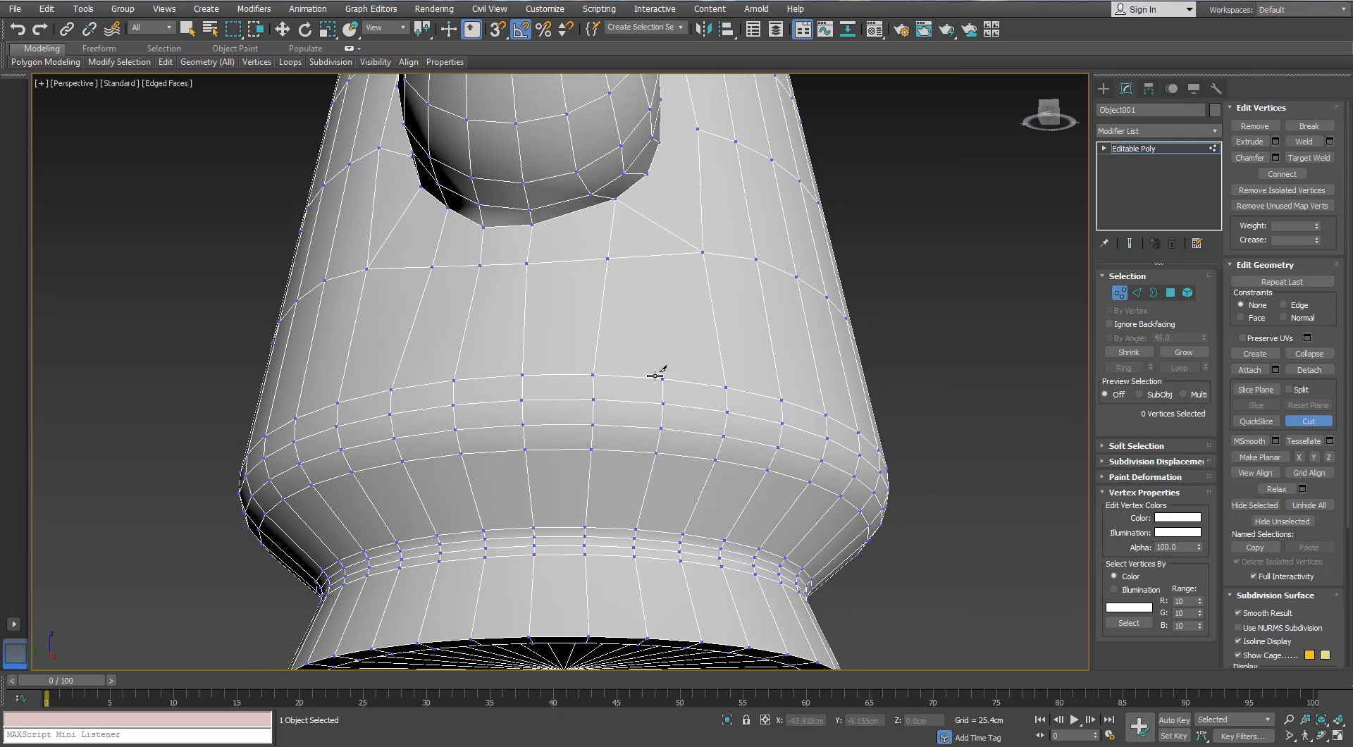
pyautogui.keyDown('alt'); pyautogui.moveTo(608, 251); pyautogui.dragTo(562, 257, button='middle'); pyautogui.keyUp('alt')
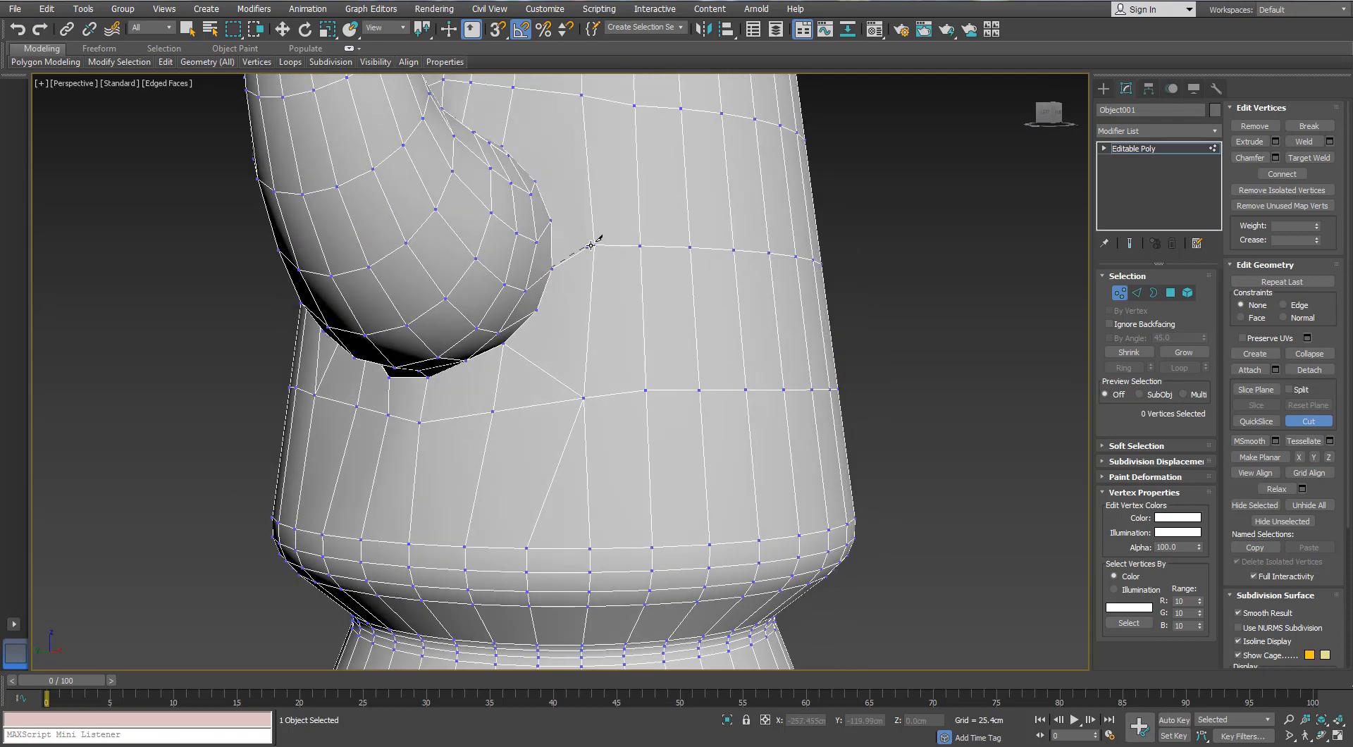
pyautogui.keyDown('alt'); pyautogui.moveTo(522, 416); pyautogui.dragTo(508, 355, button='middle'); pyautogui.keyUp('alt')
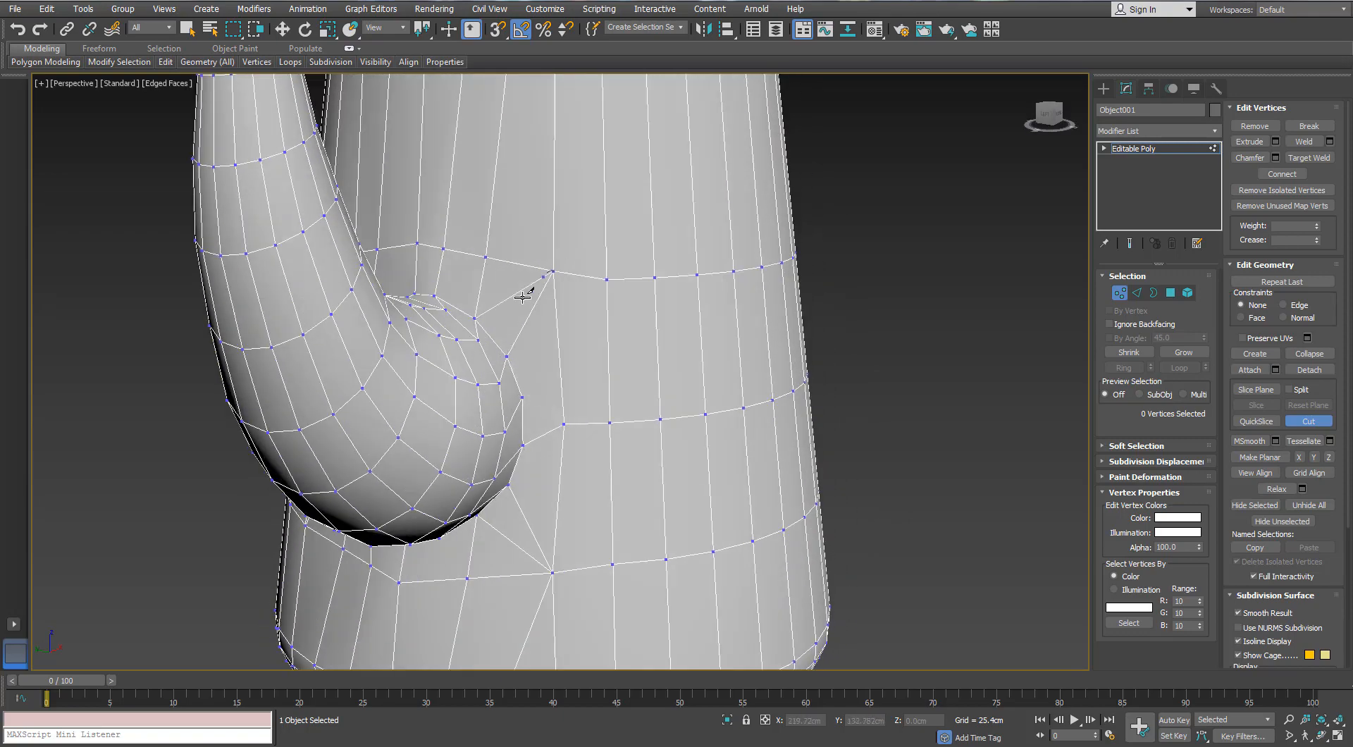
# Finish cutting, leave vertex editing and deselect the pot to check its overall shape
pyautogui.scroll(-4, 555, 445)
pyautogui.keyDown('alt'); pyautogui.moveTo(555, 445); pyautogui.dragTo(472, 437, button='middle'); pyautogui.keyUp('alt')
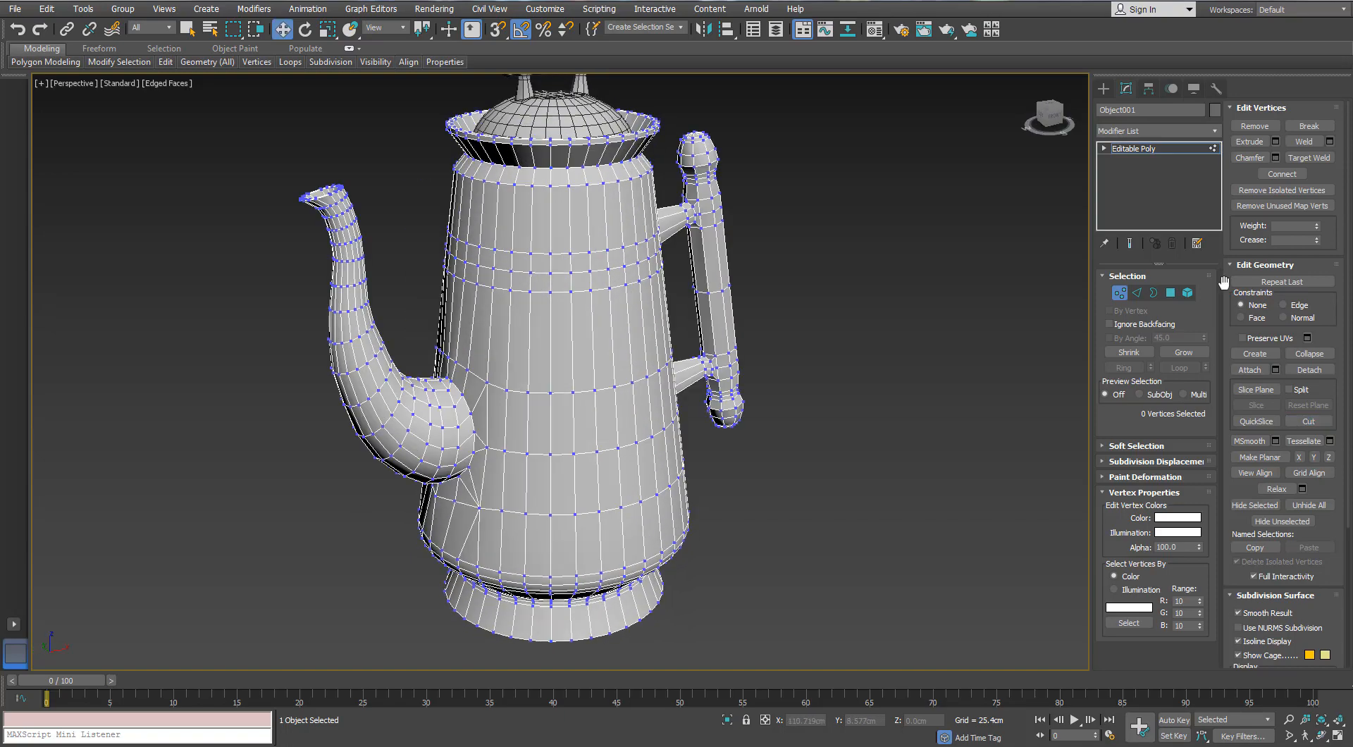
pyautogui.click(1119, 292)
pyautogui.click(902, 459)
pyautogui.keyDown('alt'); pyautogui.moveTo(793, 394); pyautogui.dragTo(731, 412, button='middle'); pyautogui.keyUp('alt')
pyautogui.scroll(-5, 592, 375)
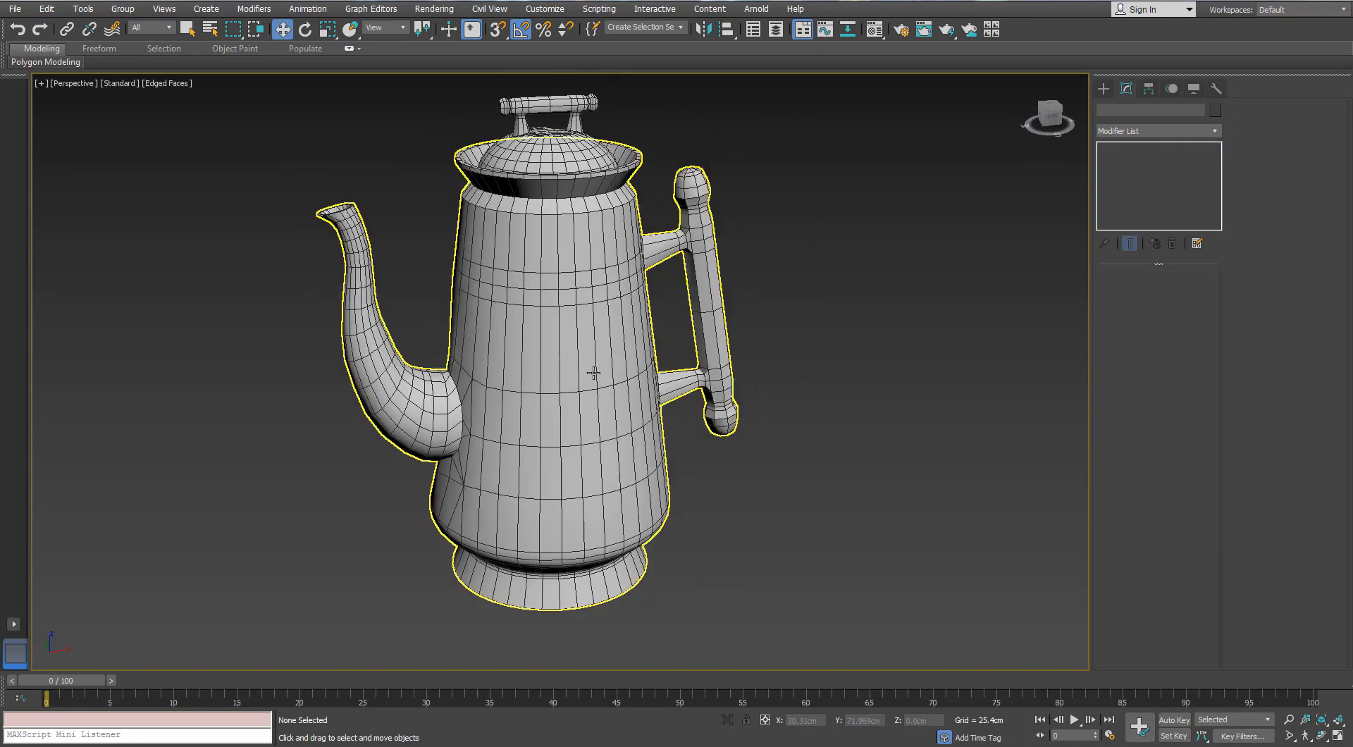
pyautogui.scroll(3, 551, 383)
pyautogui.scroll(2, 569, 354)
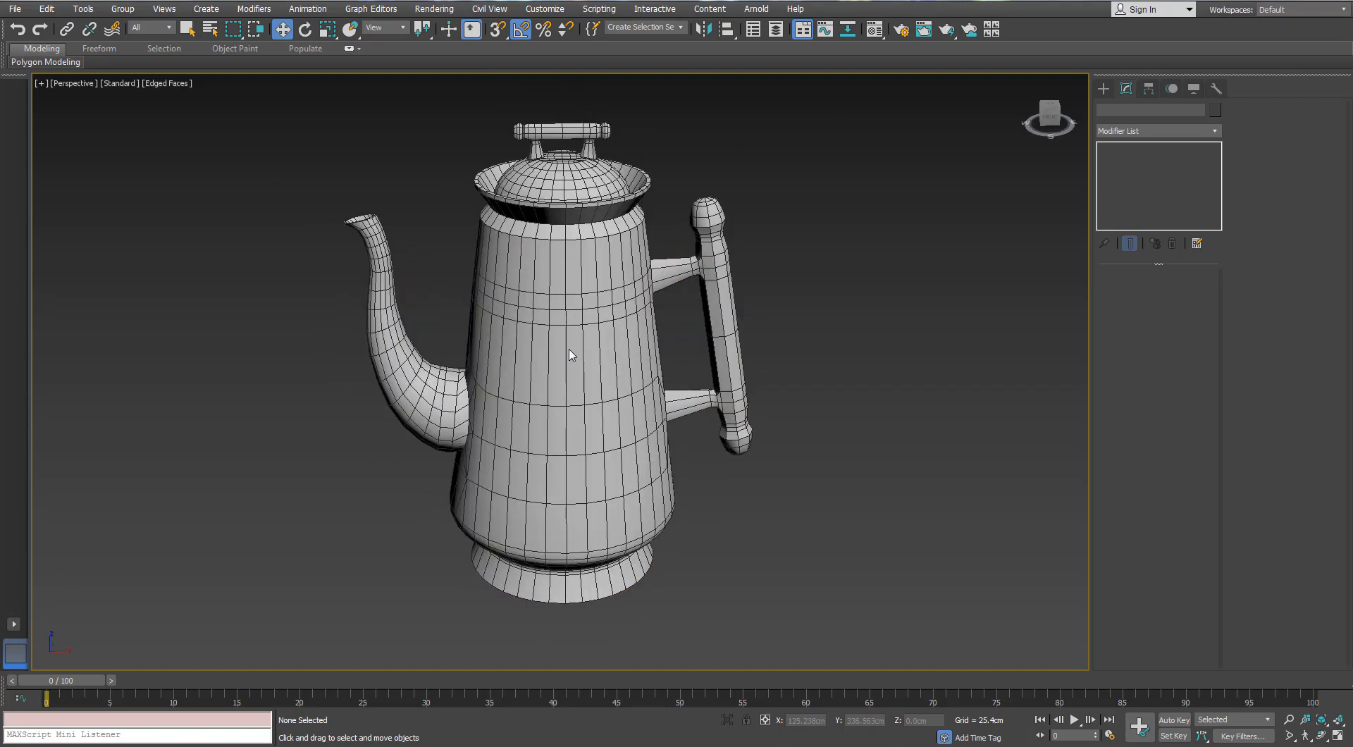
# Select both coffee pot objects and place them in a new layer named Teapot_HP
pyautogui.moveTo(303, 617); pyautogui.dragTo(303, 616)
pyautogui.keyDown('alt'); pyautogui.moveTo(414, 369); pyautogui.dragTo(465, 326, button='middle'); pyautogui.keyUp('alt')
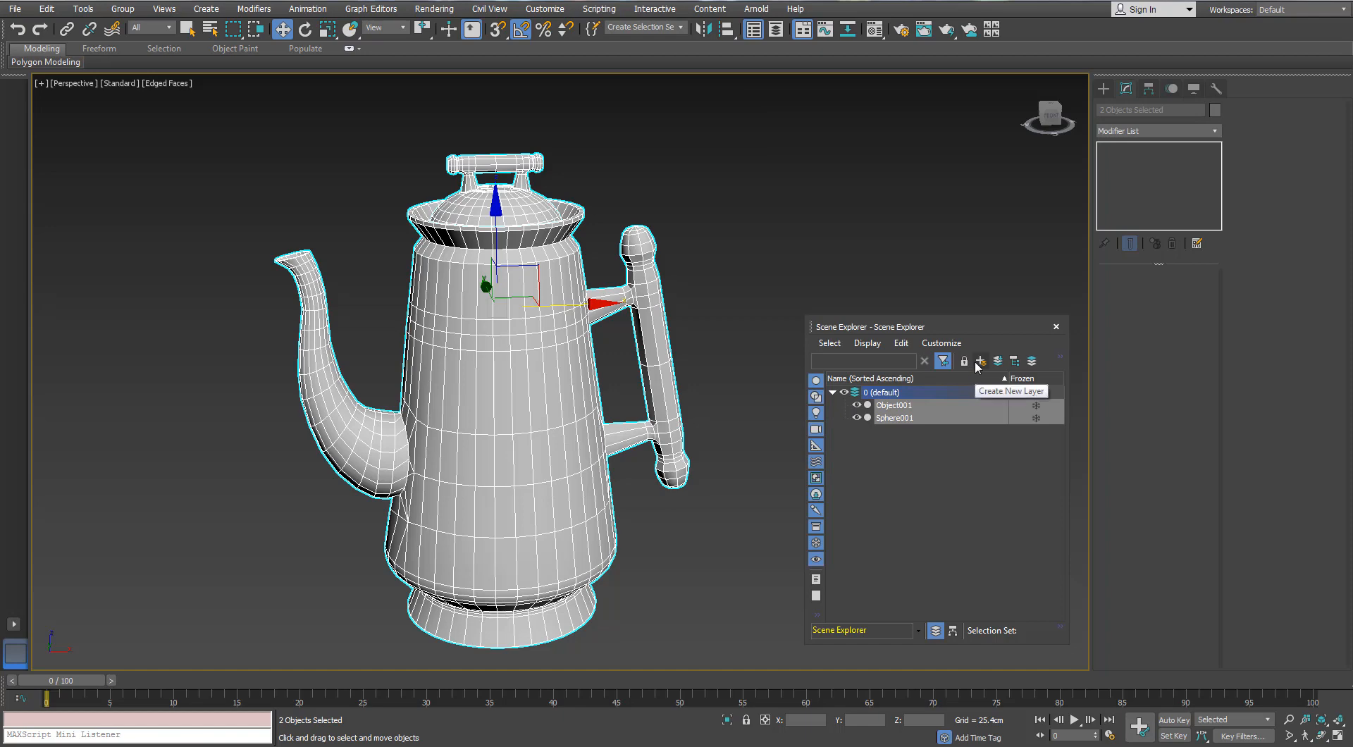
pyautogui.click(980, 362)
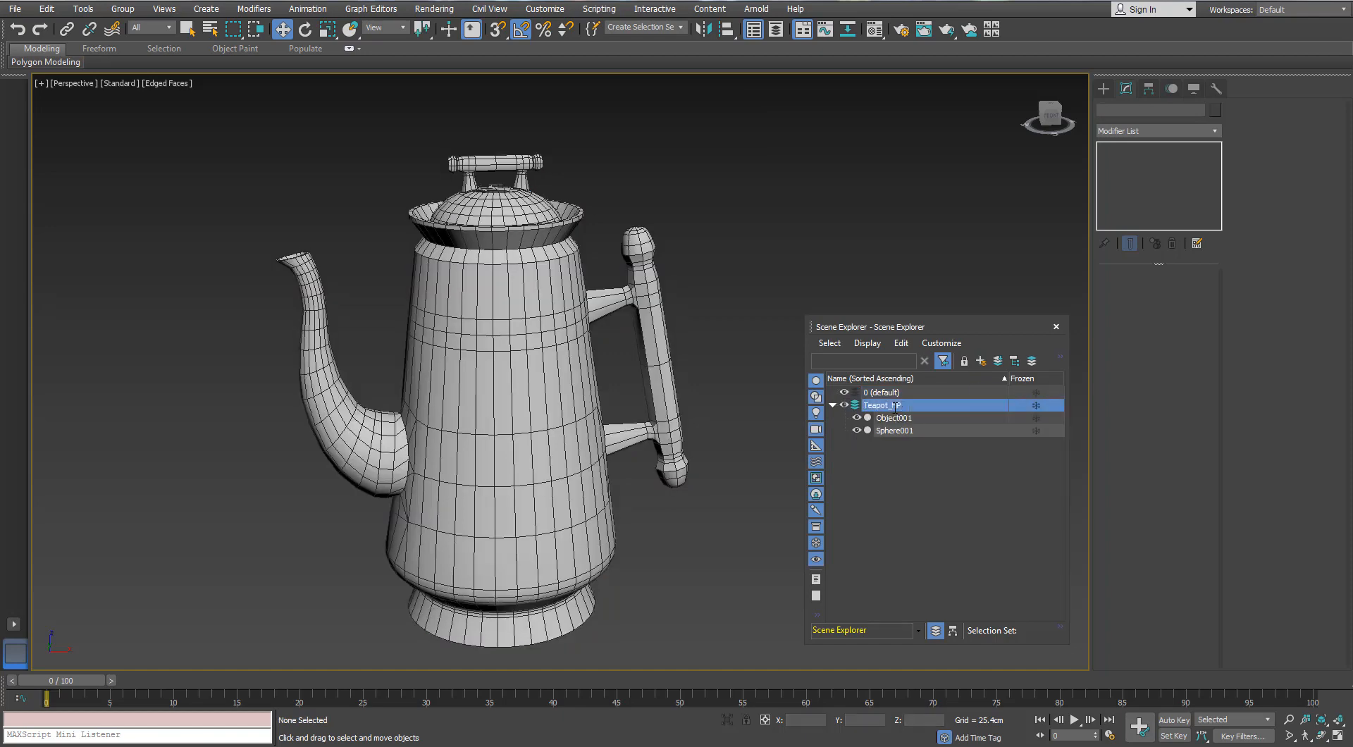
# Mirror all objects of the Teapot_HP layer across the X axis as a copy with 0.0 cm offset
pyautogui.doubleClick(877, 406)
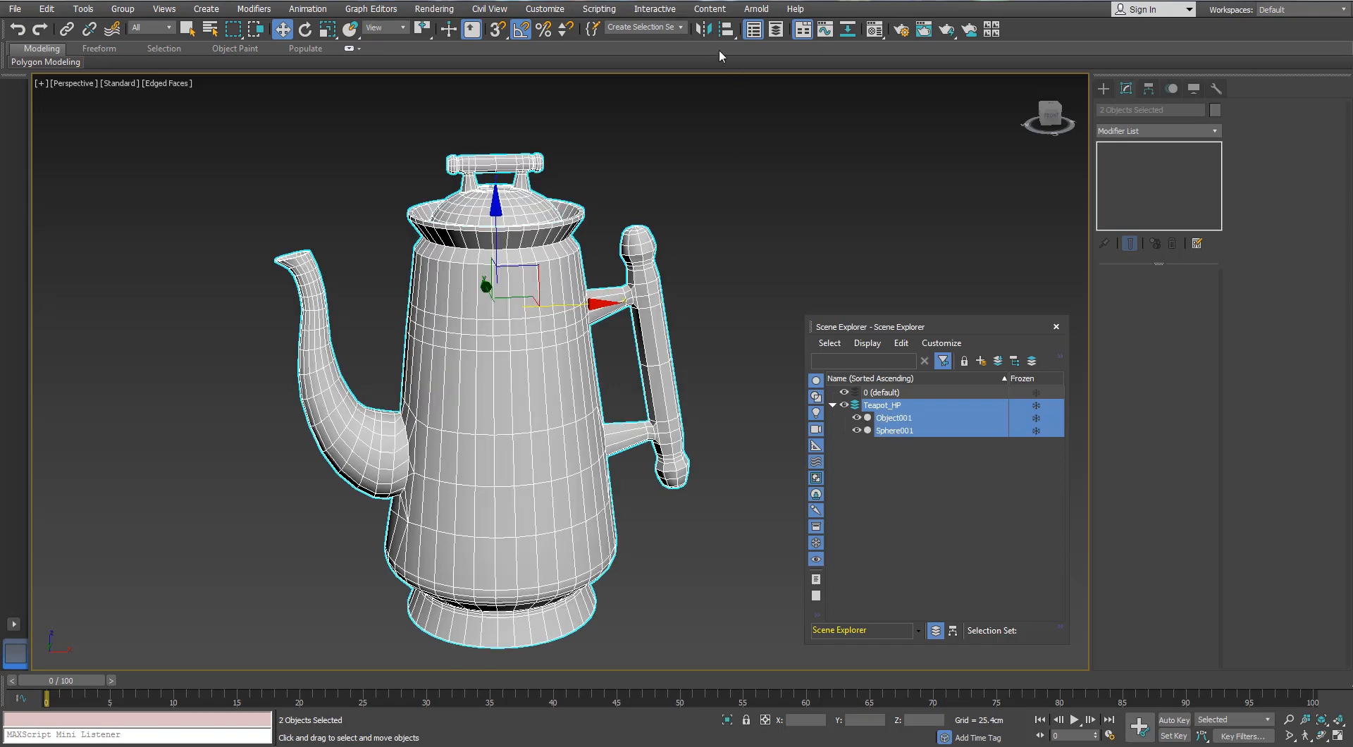
pyautogui.click(704, 29)
pyautogui.click(647, 403)
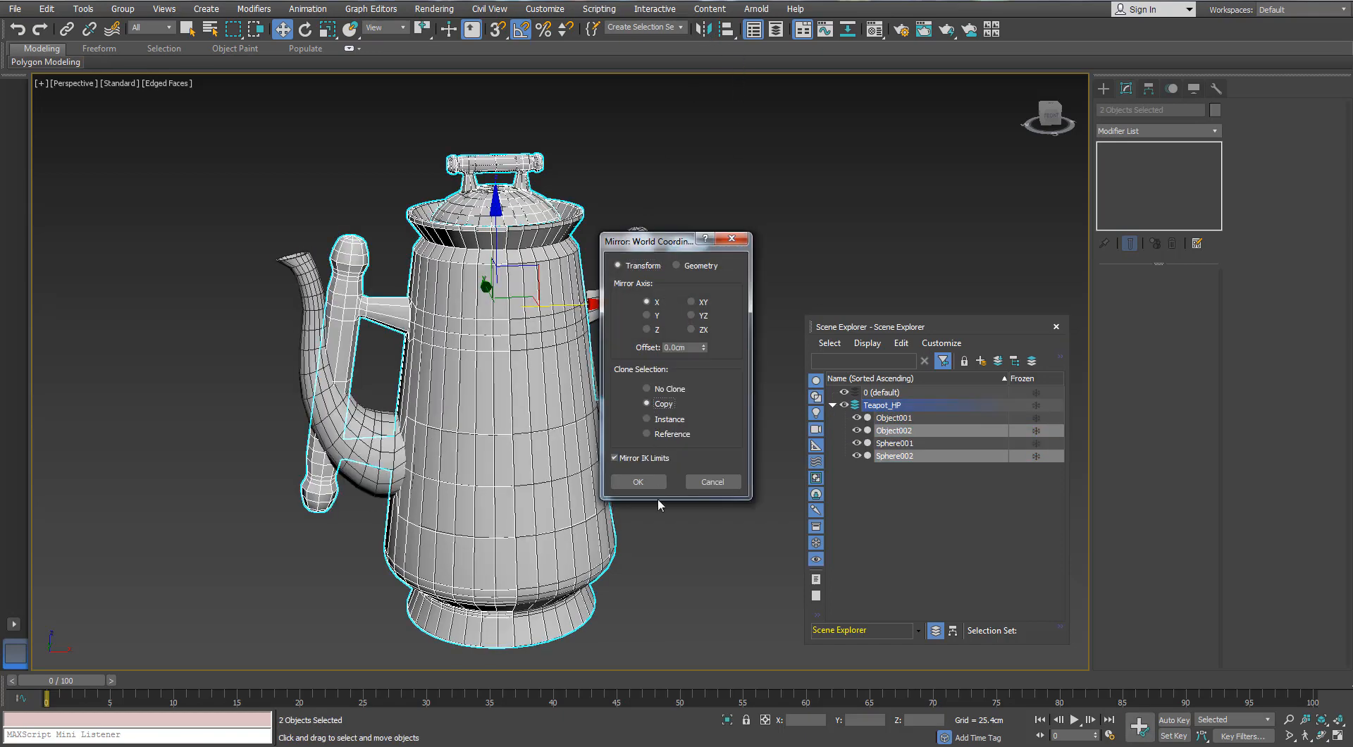
pyautogui.click(637, 482)
# Place the mirrored pot copies in a new layer named Teapot_LP
pyautogui.click(980, 361)
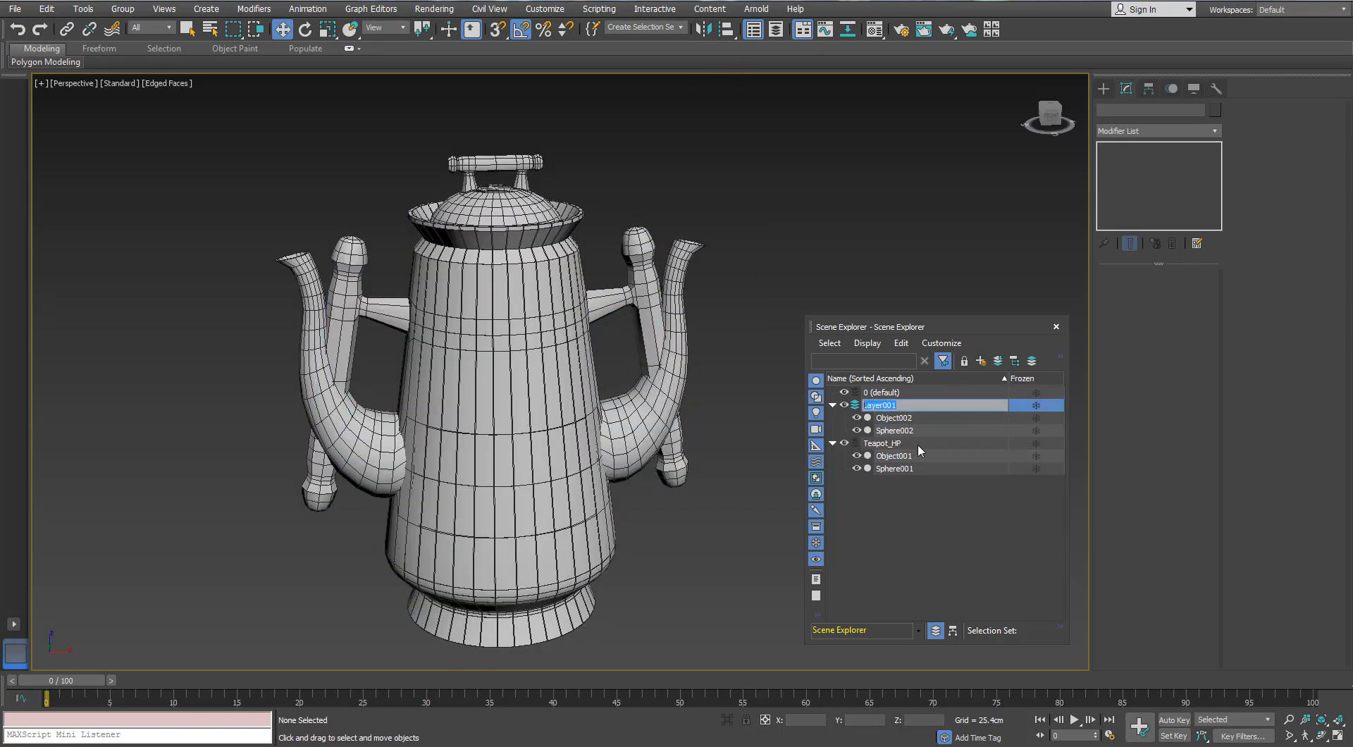
pyautogui.write('Teapot_LP')
pyautogui.press('Return')
# Mirror all objects of the Teapot_LP layer back across the X axis with No Clone
pyautogui.doubleClick(892, 408)
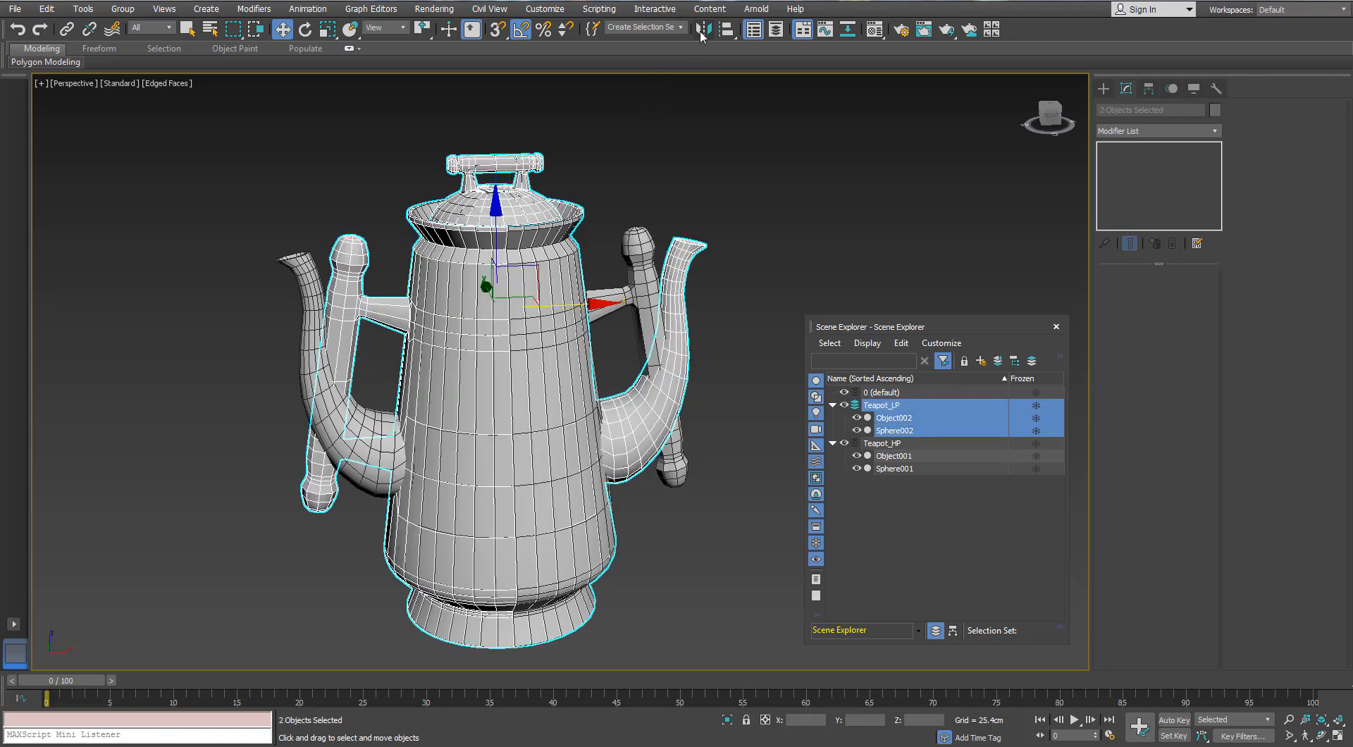
pyautogui.click(702, 30)
pyautogui.click(654, 389)
pyautogui.click(638, 481)
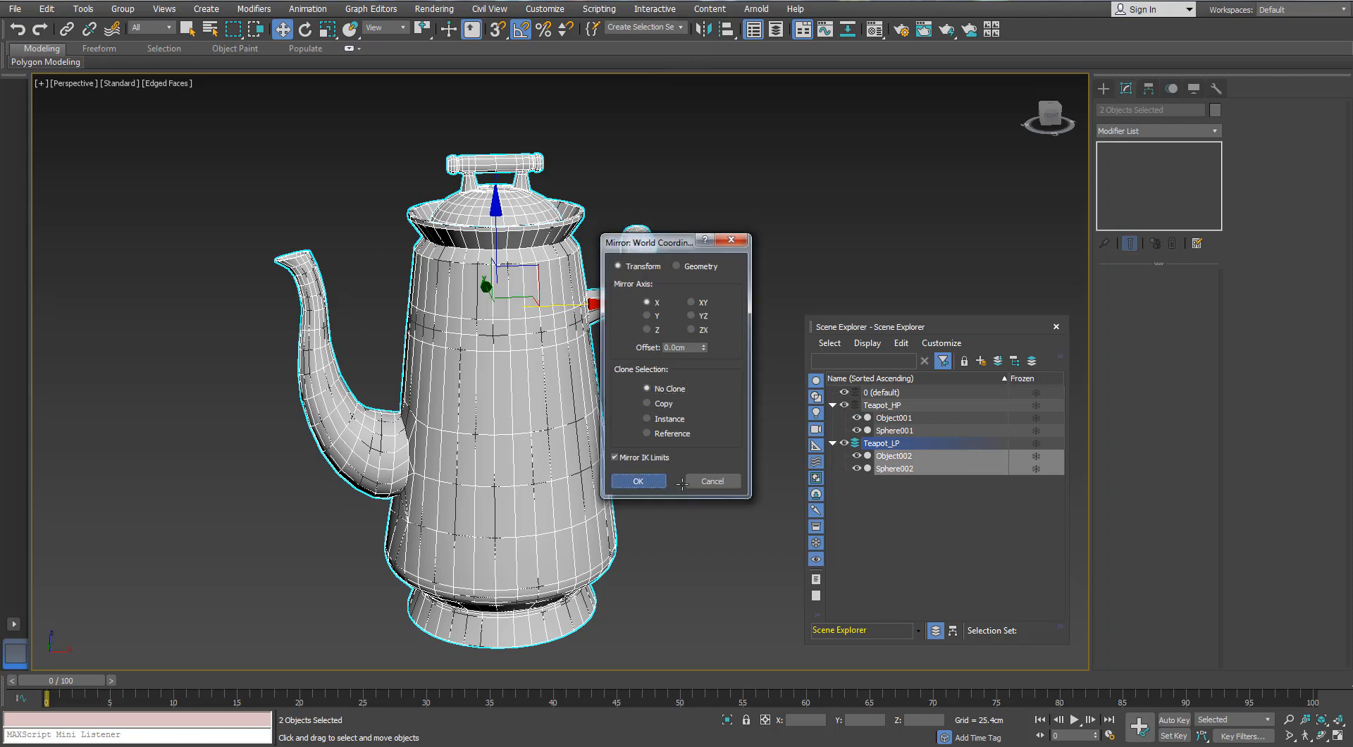
# Collapse and hide the Teapot_LP layer and isolate the pot body of the Teapot_HP layer
pyautogui.click(833, 444)
pyautogui.click(845, 443)
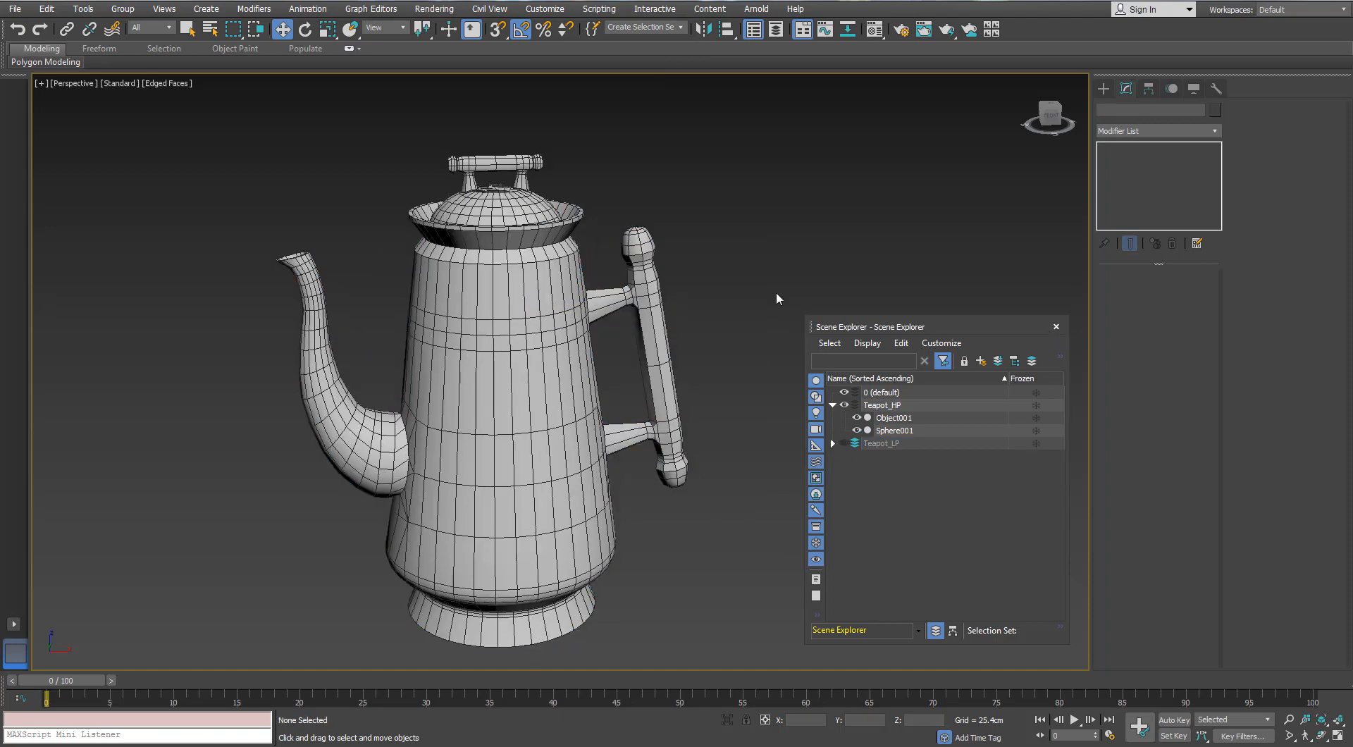
pyautogui.click(535, 281)
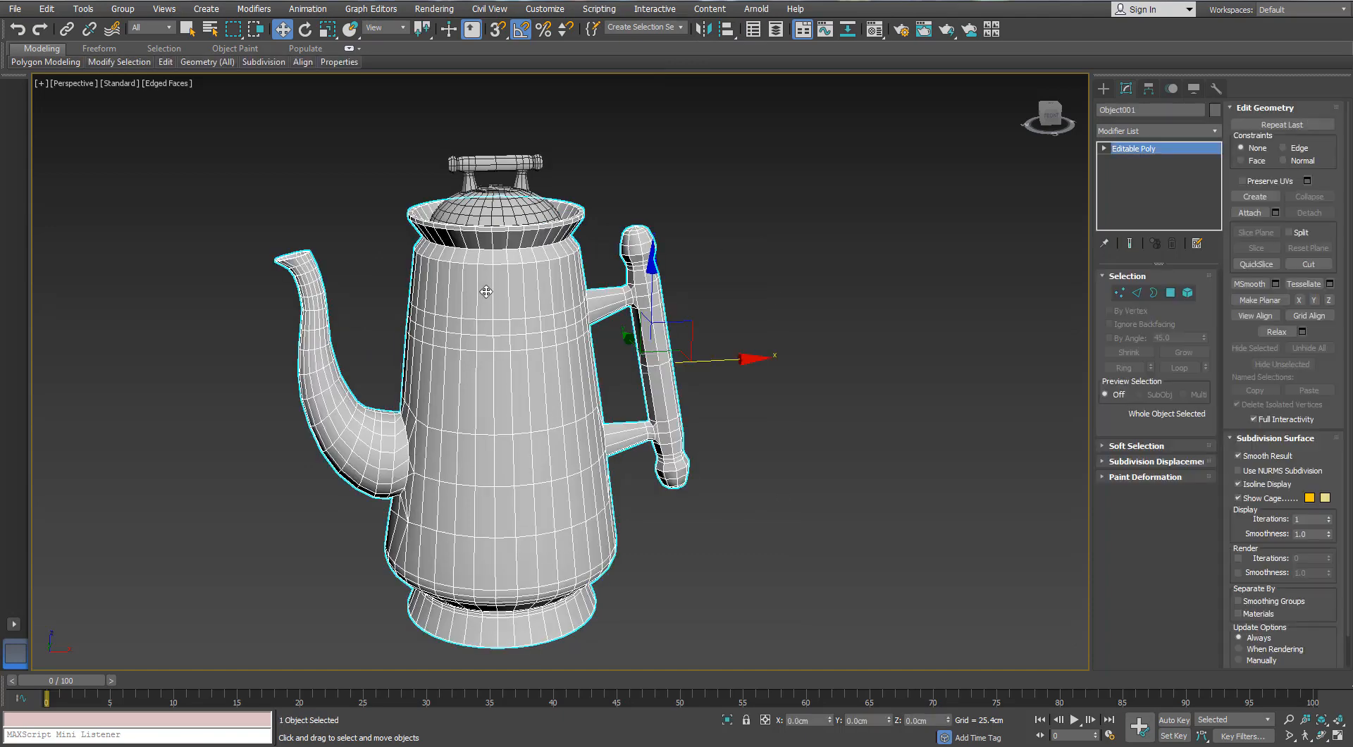
pyautogui.hotkey('alt', 'q')
# Add support edge loops with SwiftLoop inside the flared rim, near its upper edge and on both sides of the inner neck crease
pyautogui.keyDown('alt'); pyautogui.moveTo(449, 205); pyautogui.dragTo(474, 219, button='middle'); pyautogui.keyUp('alt')
pyautogui.scroll(4, 473, 212)
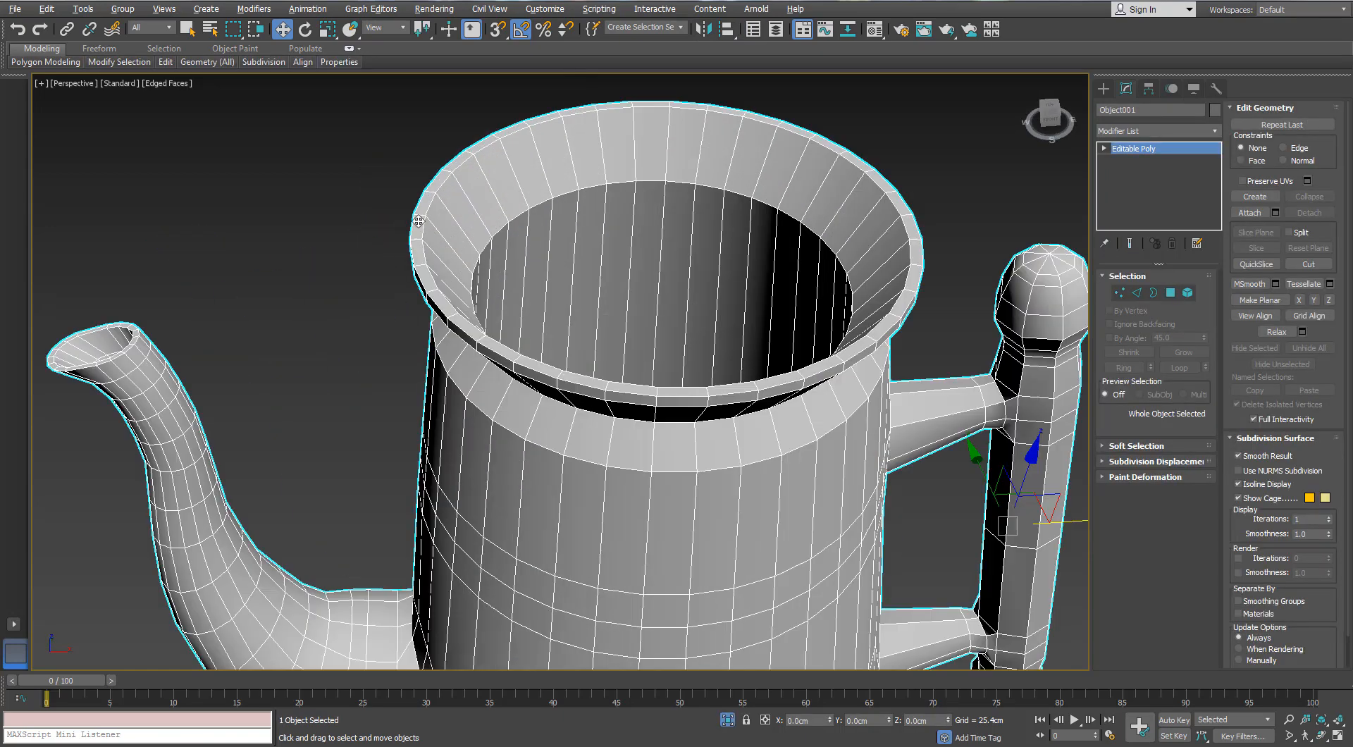
pyautogui.moveTo(172, 65)
pyautogui.click(279, 98)
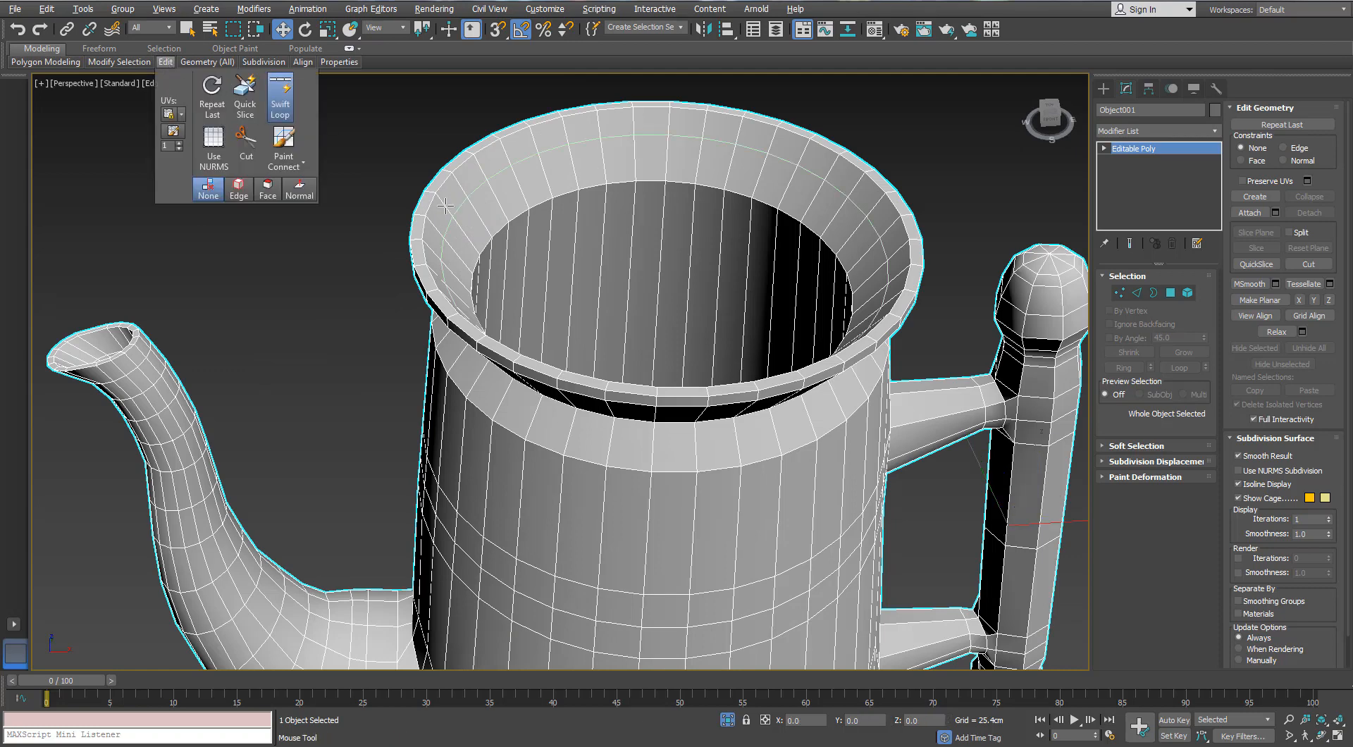
pyautogui.scroll(3, 454, 173)
pyautogui.click(453, 172)
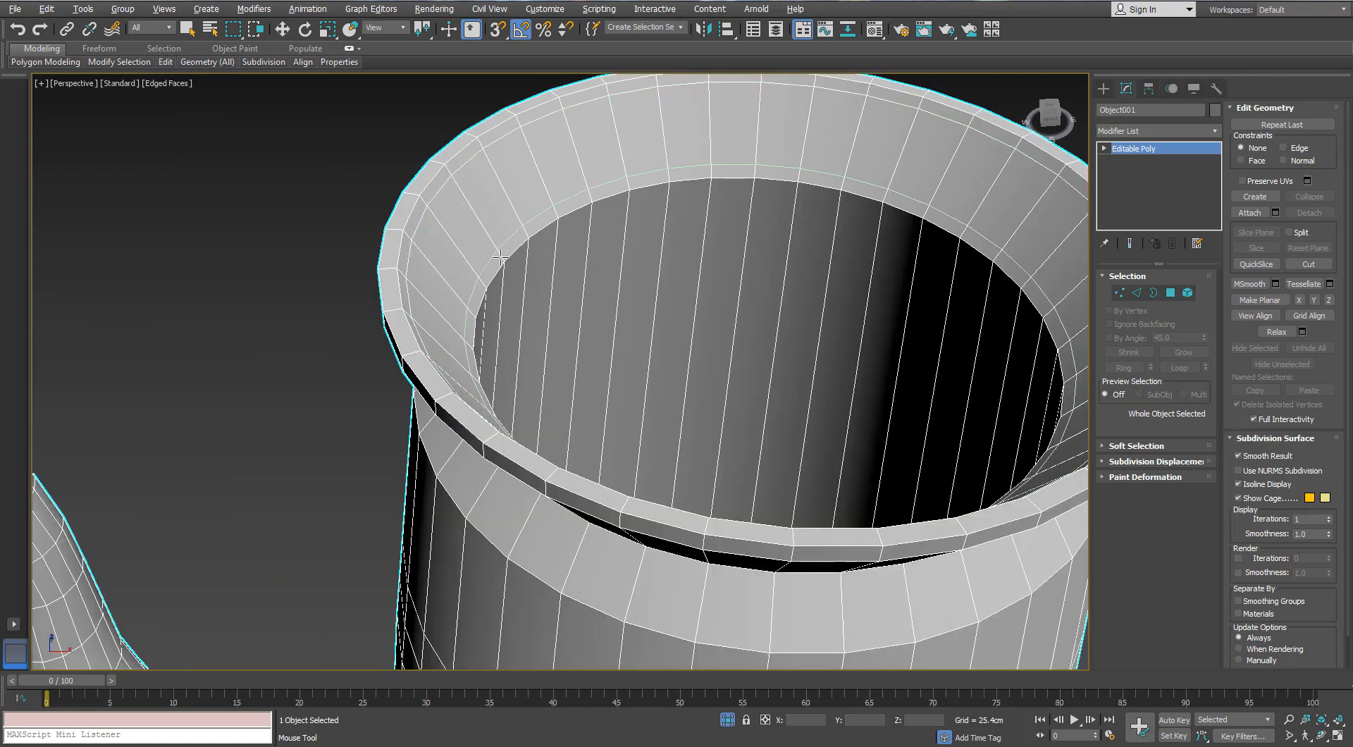
pyautogui.click(496, 254)
pyautogui.click(506, 270)
# Convert the centre vertex of the pot's inner floor to its surrounding polygons, inset them slightly from the wall and clear the selection
pyautogui.keyDown('alt'); pyautogui.moveTo(493, 289); pyautogui.dragTo(494, 204, button='middle'); pyautogui.keyUp('alt')
pyautogui.click(1120, 293)
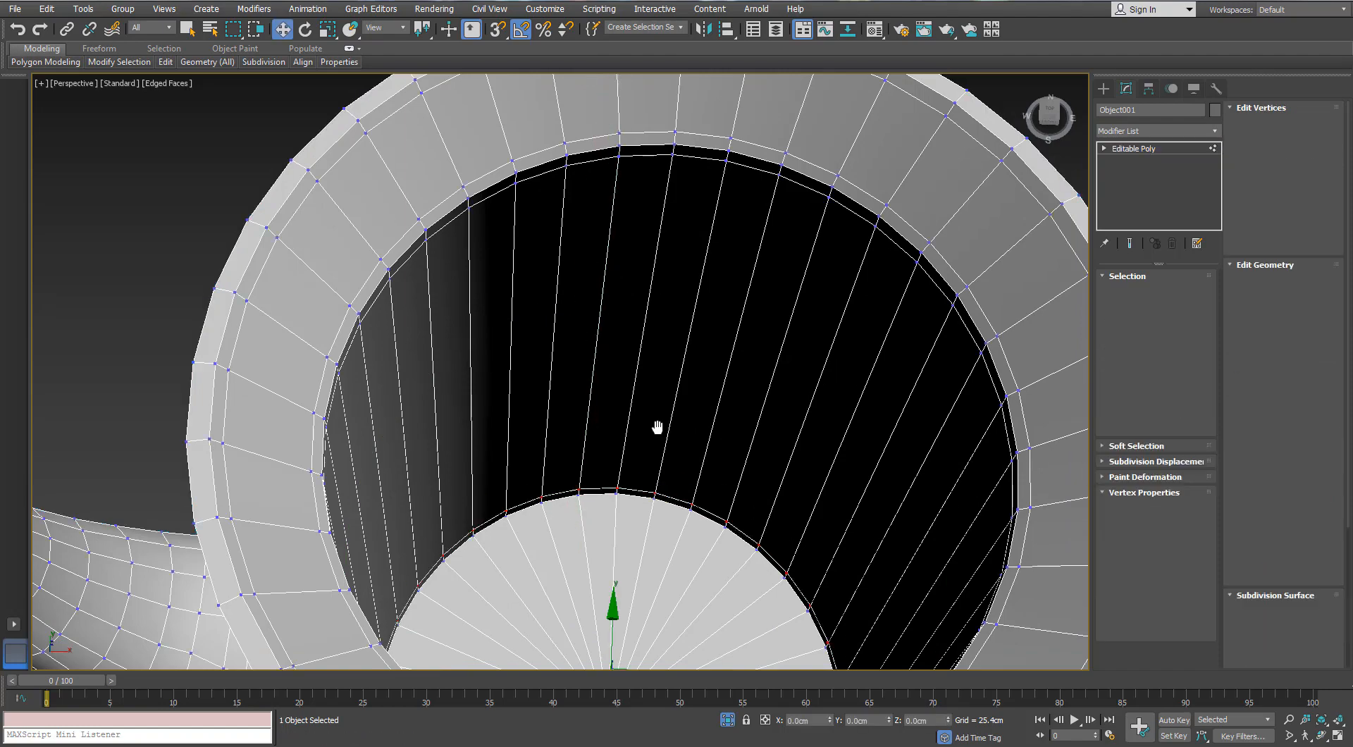
pyautogui.moveTo(659, 425); pyautogui.dragTo(616, 313, button='middle')
pyautogui.keyDown('alt'); pyautogui.moveTo(615, 313); pyautogui.dragTo(566, 493, button='middle'); pyautogui.keyUp('alt')
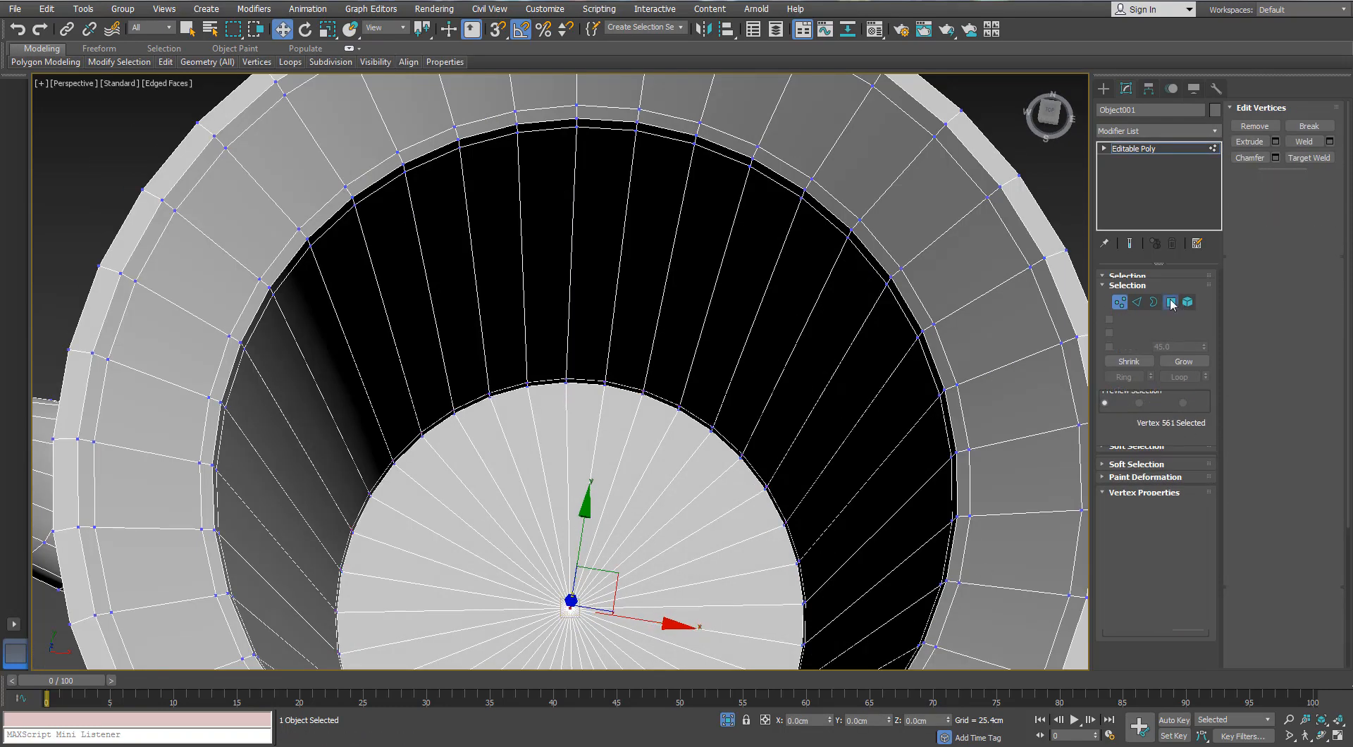
pyautogui.keyDown('ctrl'); pyautogui.click(1171, 292); pyautogui.keyUp('ctrl')
pyautogui.click(1203, 542)
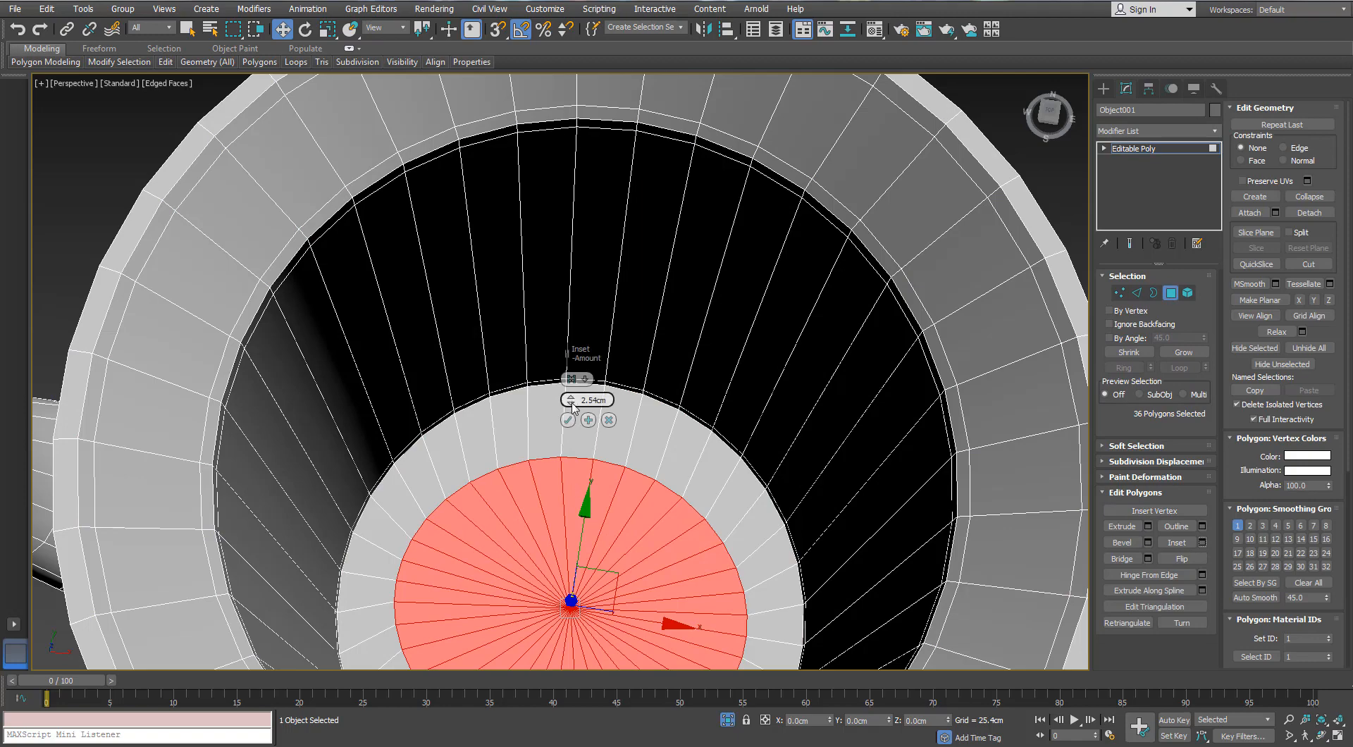
pyautogui.moveTo(572, 405); pyautogui.dragTo(569, 399)
pyautogui.click(568, 420)
pyautogui.scroll(-5, 570, 416)
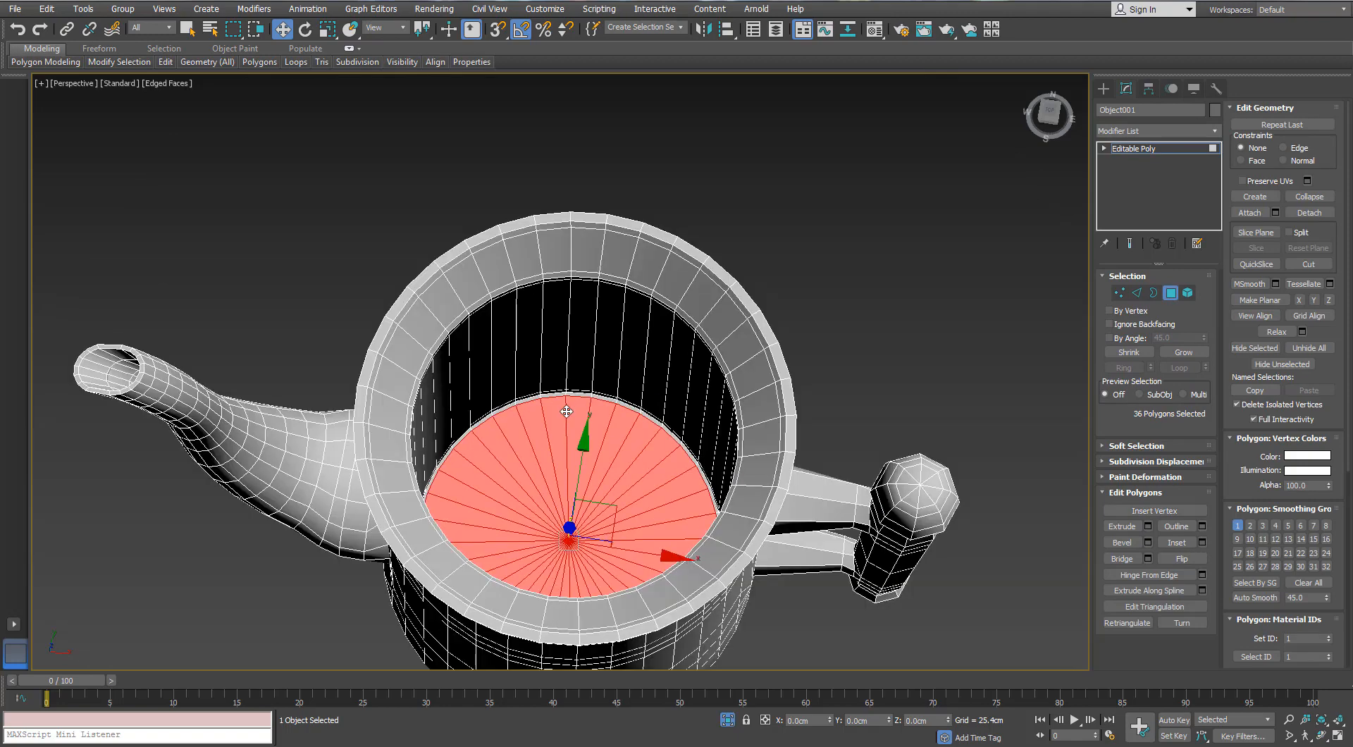
pyautogui.hotkey('ctrl', 'd')
# In edge mode, add SwiftLoop support loops on the top and outer faces of the rim lip, undoing the misplaced selection
pyautogui.moveTo(603, 262); pyautogui.dragTo(485, 215, button='middle')
pyautogui.moveTo(641, 237); pyautogui.dragTo(780, 241, button='middle')
pyautogui.scroll(2, 780, 240)
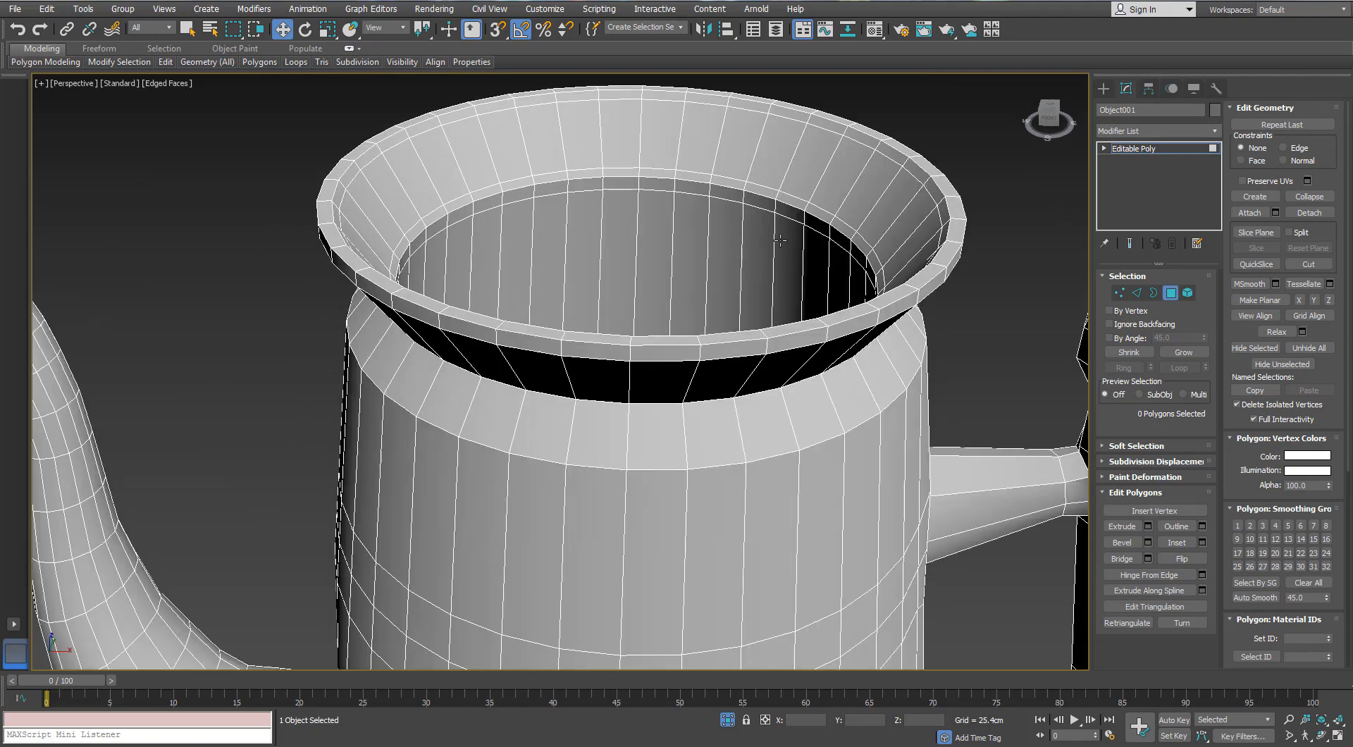
pyautogui.click(1137, 292)
pyautogui.moveTo(165, 61)
pyautogui.click(280, 97)
pyautogui.scroll(3, 309, 229)
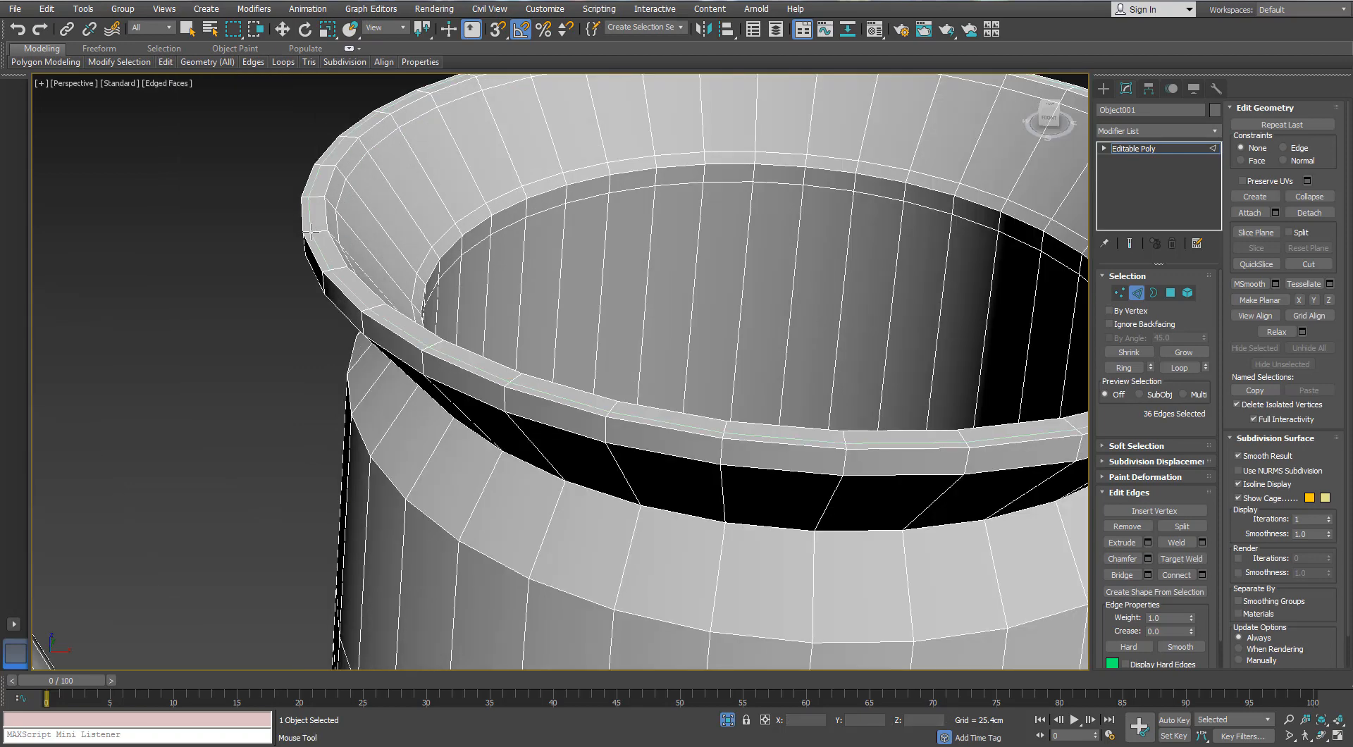
pyautogui.click(311, 229)
pyautogui.keyDown('alt'); pyautogui.moveTo(317, 229); pyautogui.dragTo(359, 147, button='middle'); pyautogui.keyUp('alt')
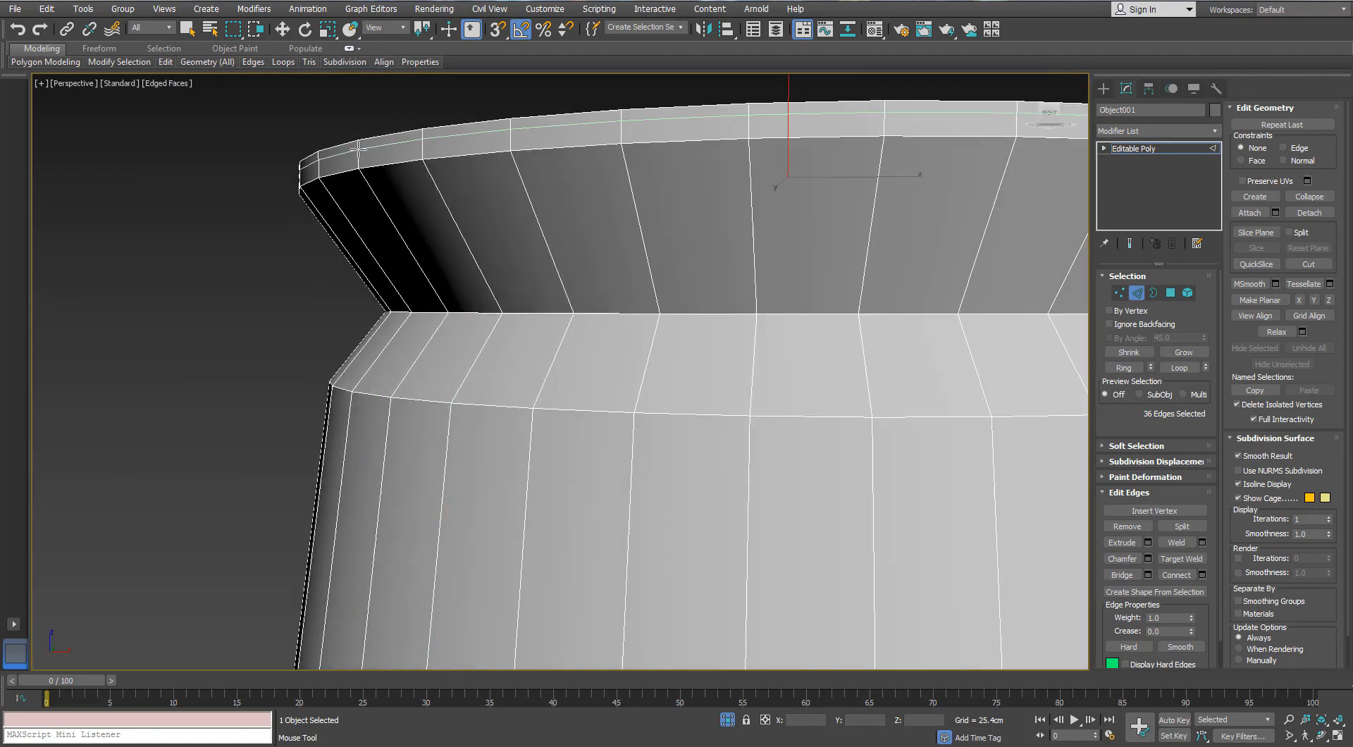
pyautogui.click(358, 149)
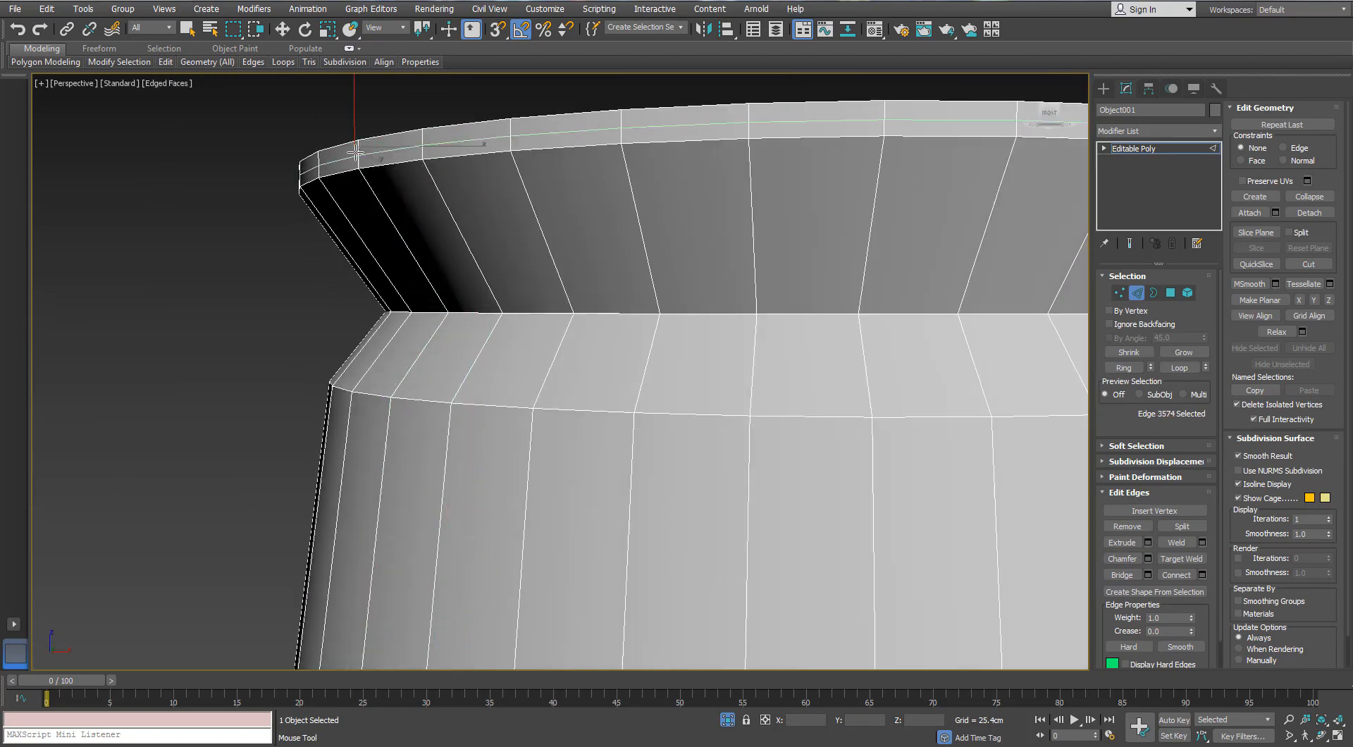
pyautogui.hotkey('ctrl', 'z')
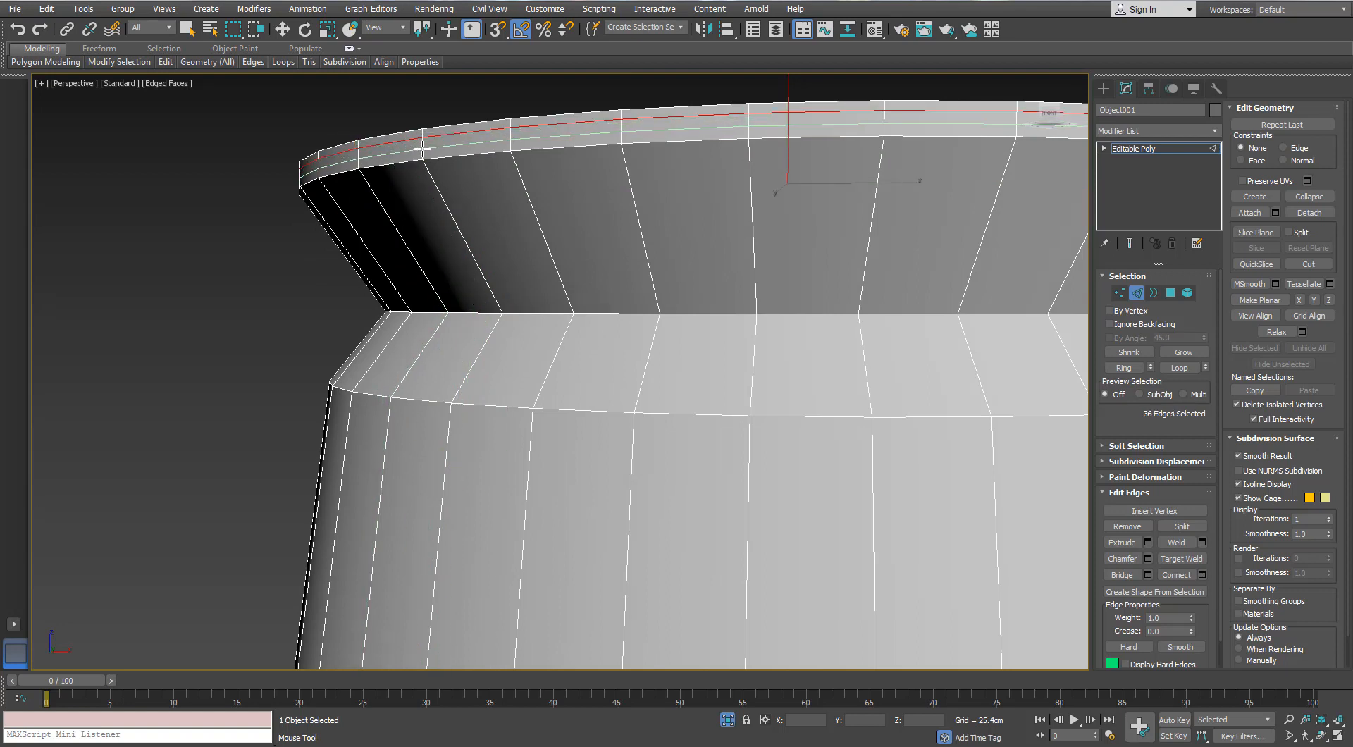
# Add support edge loops below the rim lip, on both sides of the neck crease, beside the shoulder edge and around the base edges
pyautogui.click(442, 185)
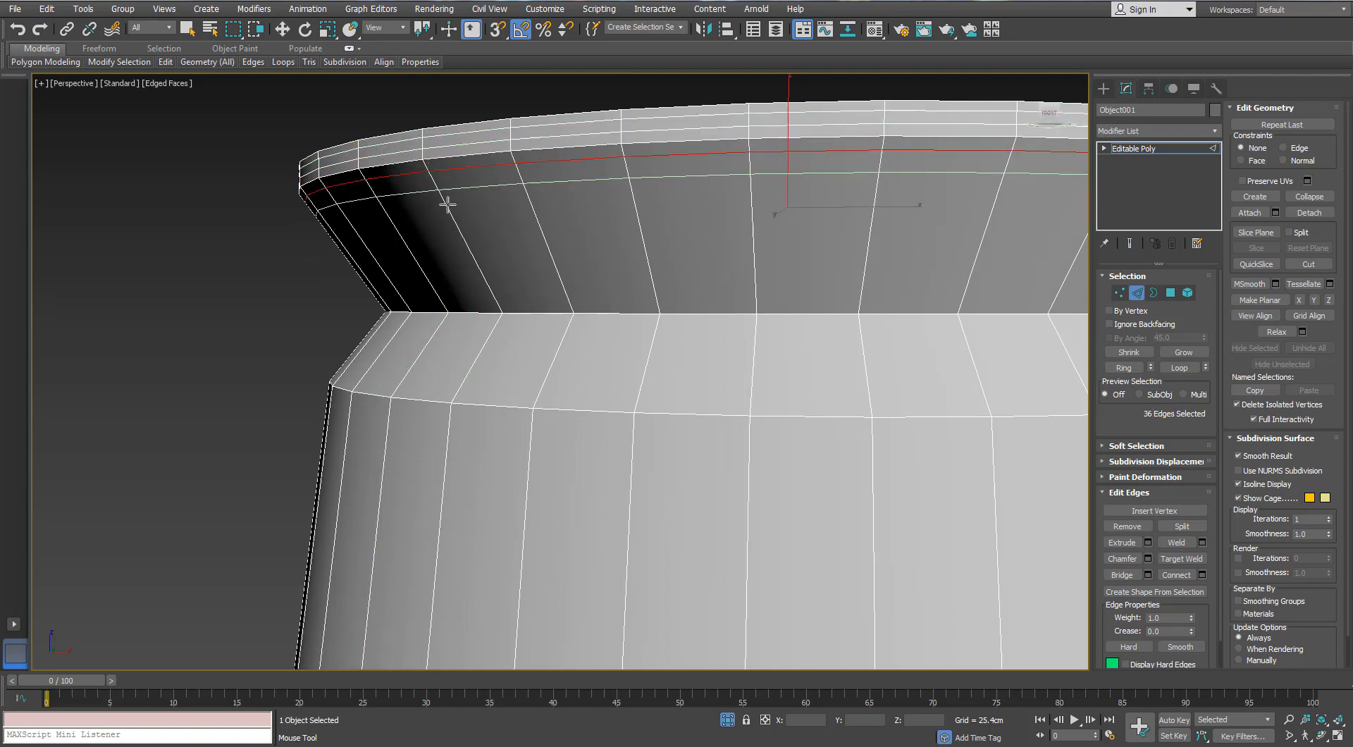
pyautogui.click(491, 296)
pyautogui.click(493, 325)
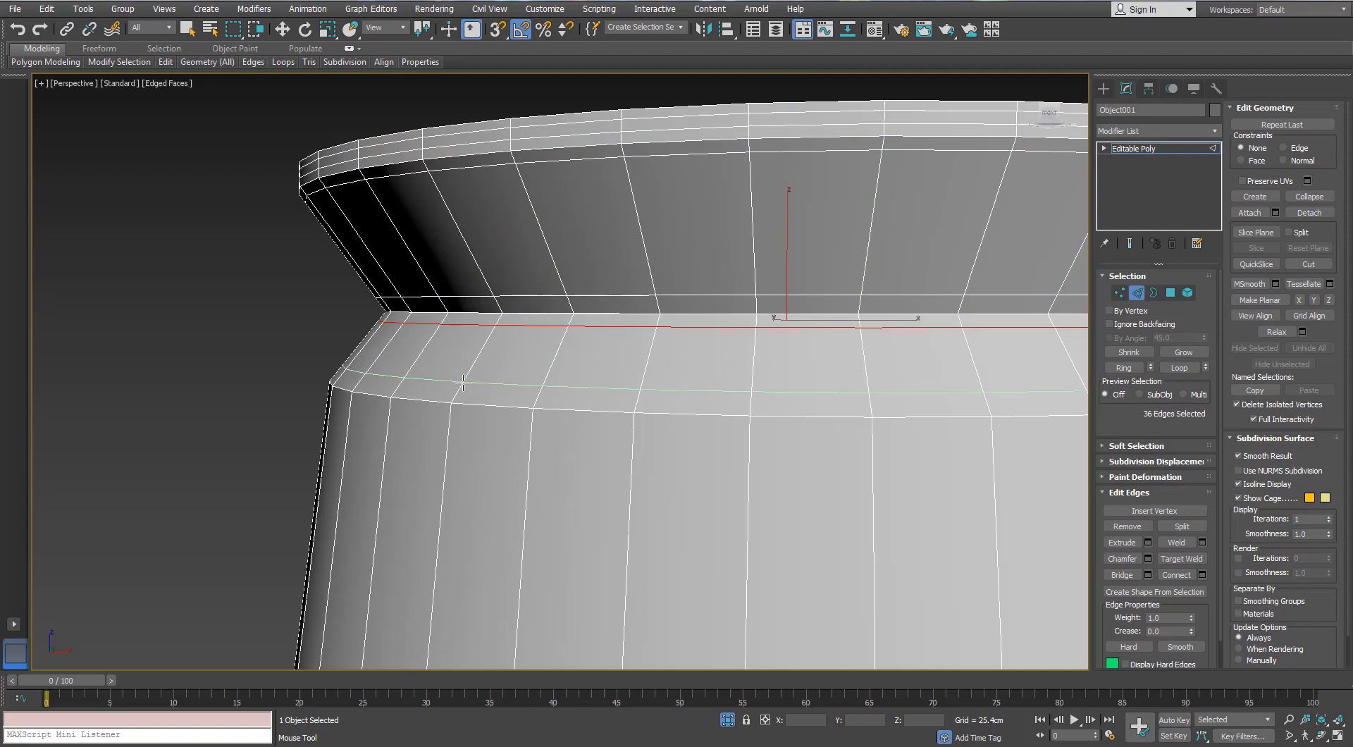
pyautogui.click(462, 382)
pyautogui.scroll(-3, 440, 427)
pyautogui.scroll(4, 451, 440)
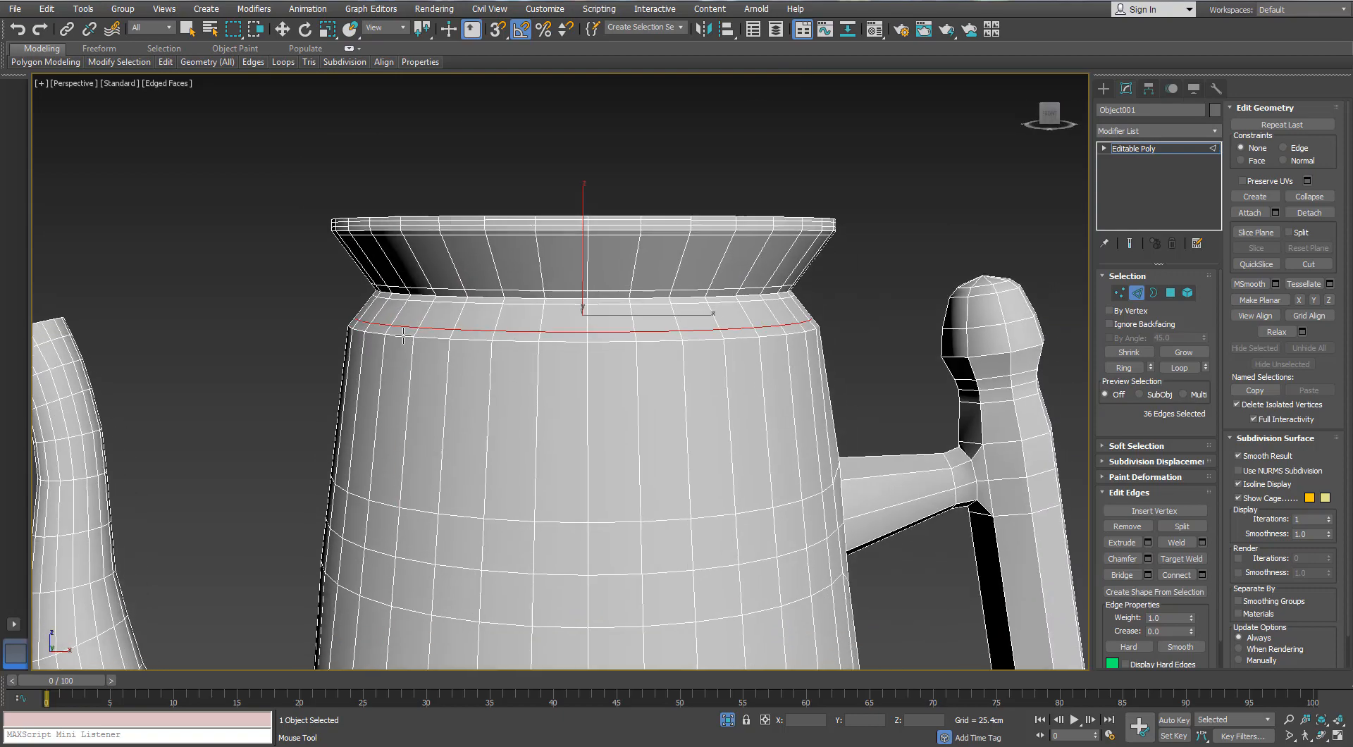
pyautogui.scroll(-3, 352, 282)
pyautogui.scroll(3, 302, 262)
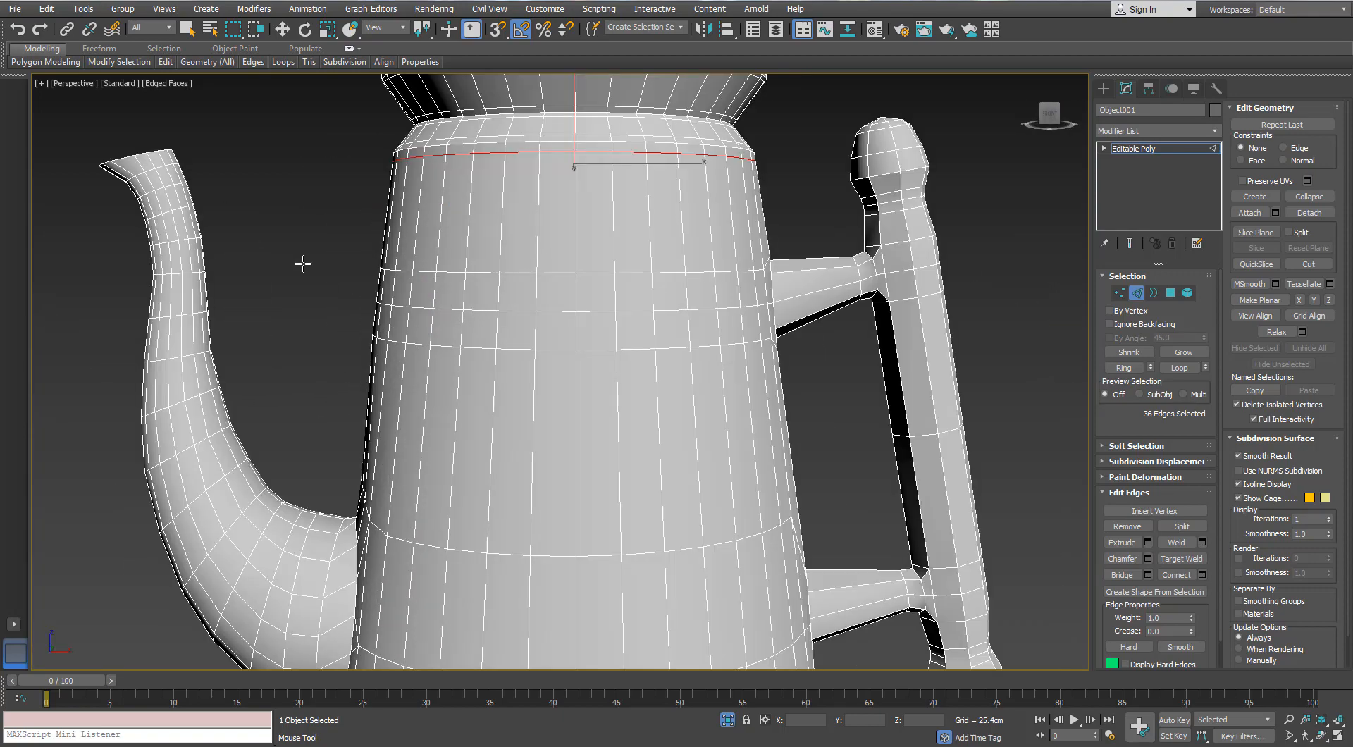
pyautogui.scroll(-3, 275, 305)
pyautogui.scroll(2, 486, 160)
# Add support edge loops at both ends of the upper handle arm and on the grip above and below it
pyautogui.scroll(6, 486, 161)
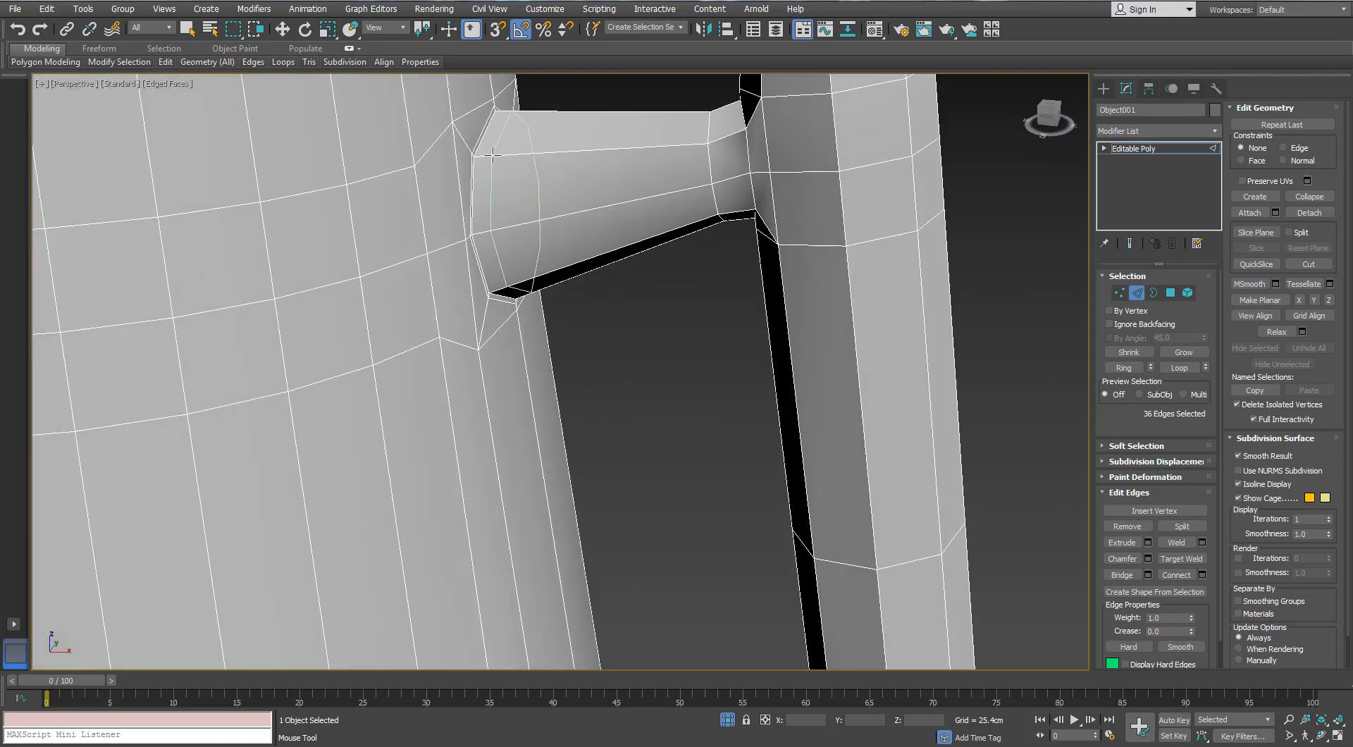
pyautogui.scroll(-3, 708, 106)
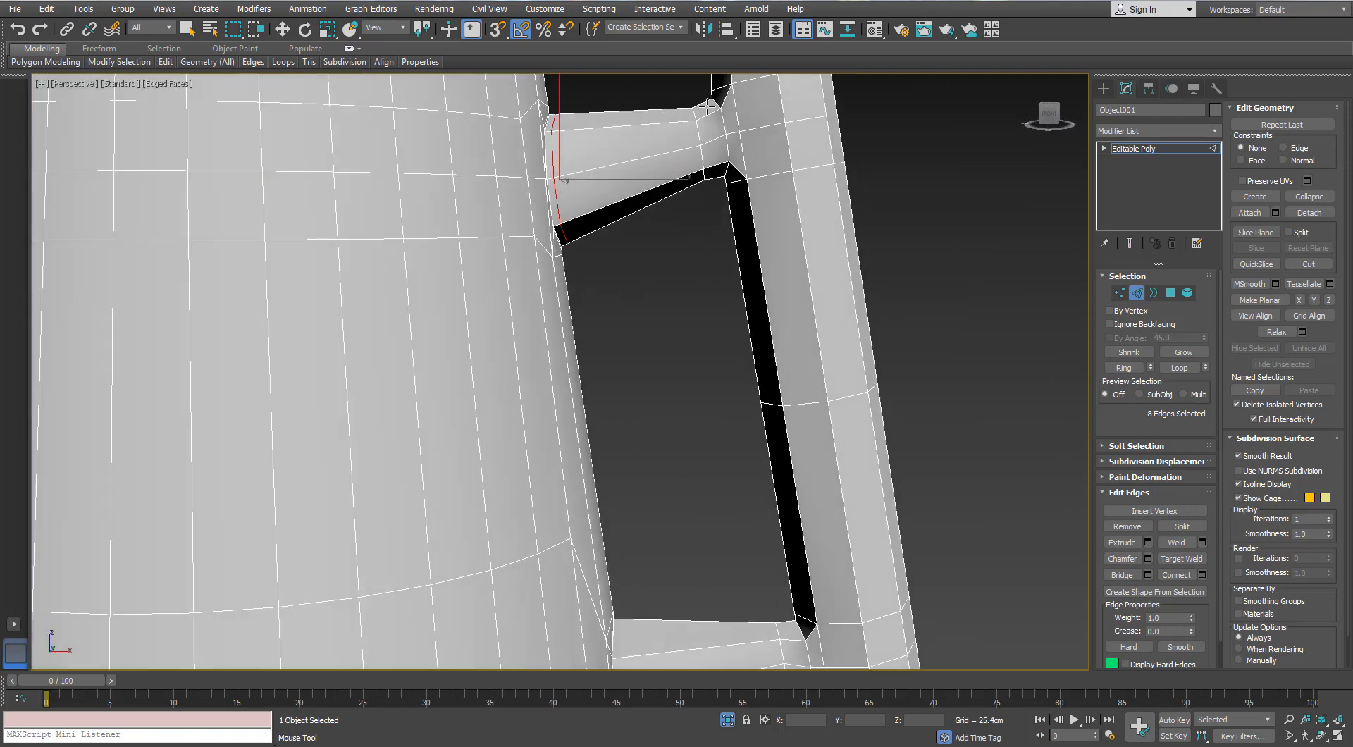
pyautogui.keyDown('alt'); pyautogui.moveTo(713, 112); pyautogui.dragTo(683, 216, button='middle'); pyautogui.keyUp('alt')
pyautogui.click(746, 207)
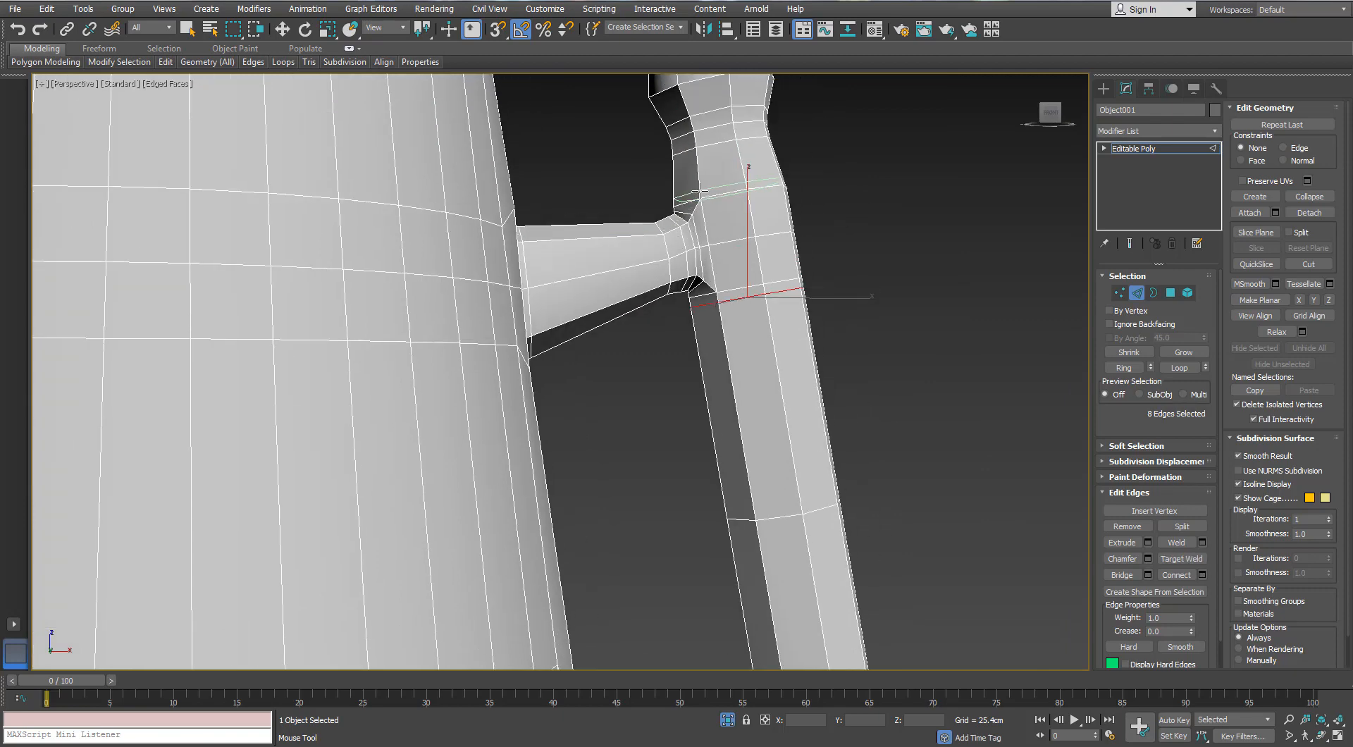
pyautogui.click(699, 191)
pyautogui.moveTo(652, 130); pyautogui.dragTo(659, 243, button='middle')
# Add support edge loops at both ends of the lower handle arm and on the grip above and below it
pyautogui.scroll(-5, 689, 217)
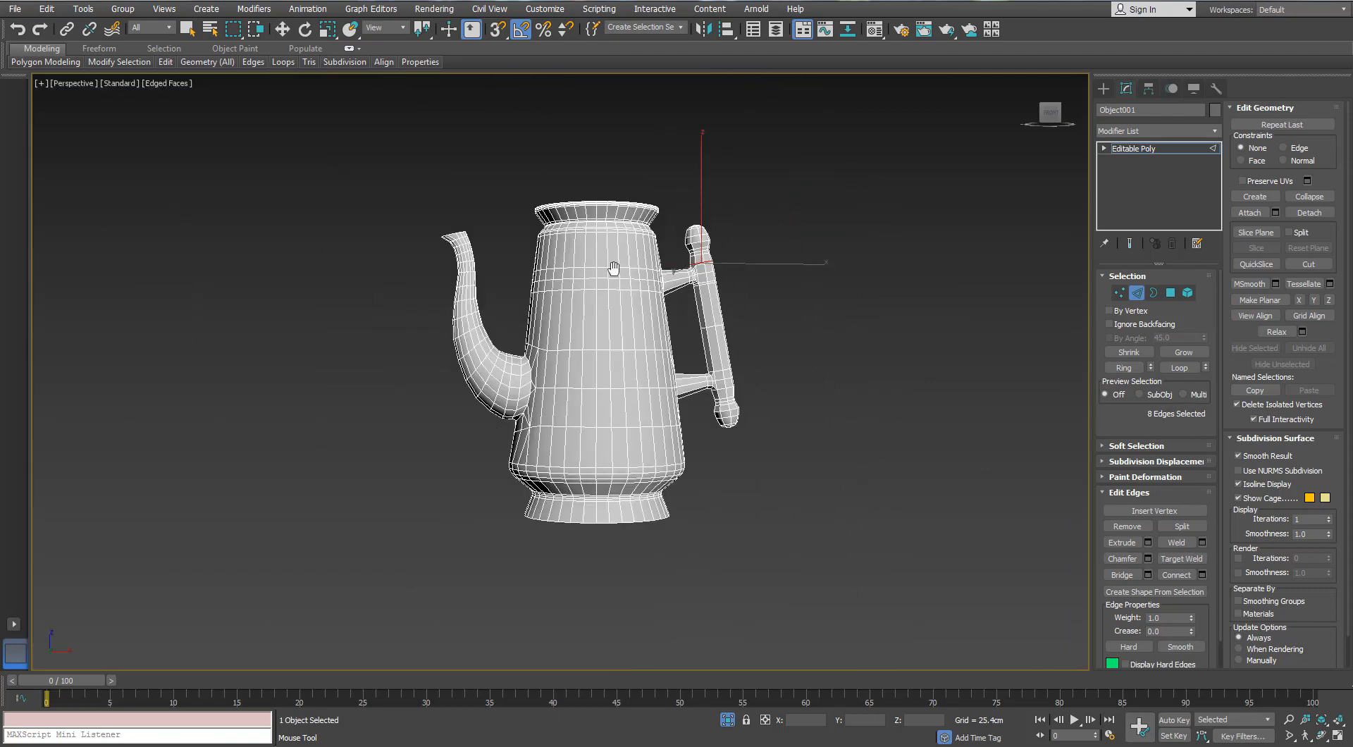
pyautogui.scroll(4, 694, 395)
pyautogui.keyDown('alt'); pyautogui.moveTo(694, 395); pyautogui.dragTo(621, 416, button='middle'); pyautogui.keyUp('alt')
pyautogui.scroll(3, 536, 243)
pyautogui.scroll(-3, 595, 225)
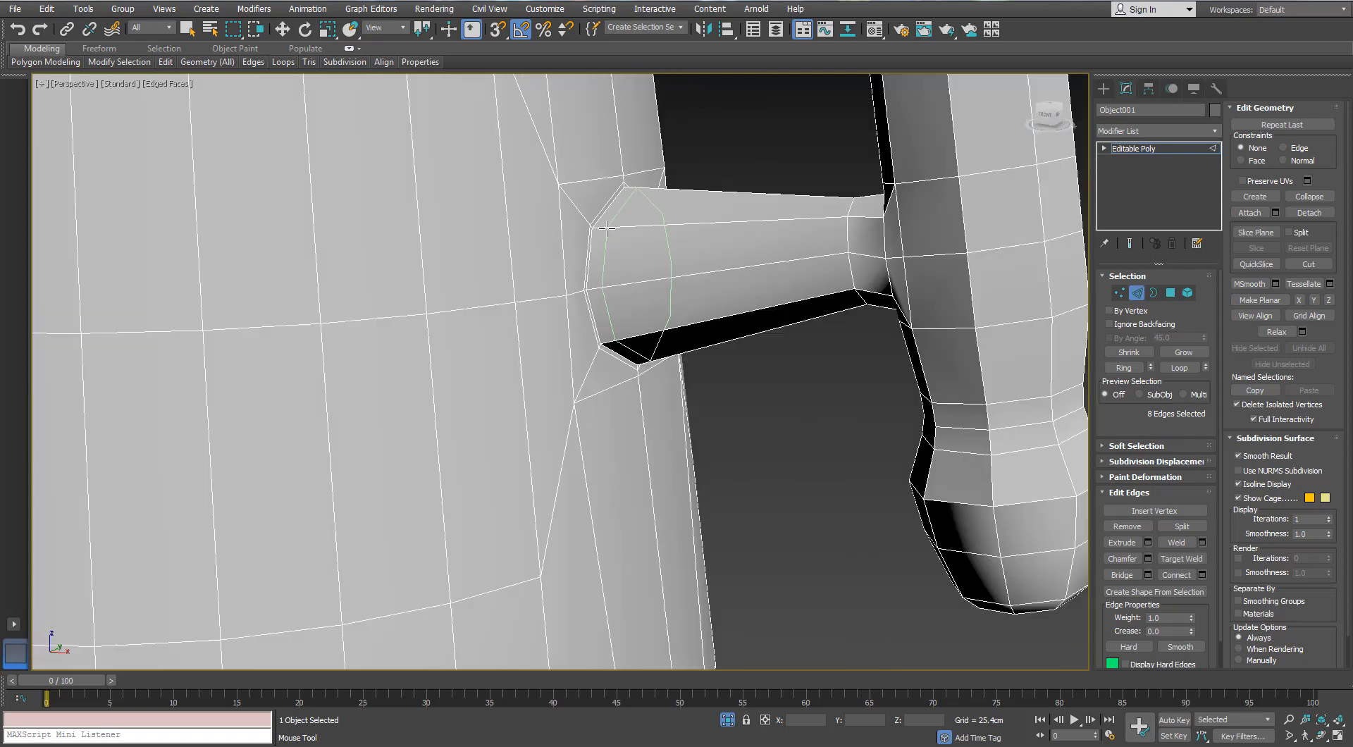
pyautogui.click(605, 226)
pyautogui.keyDown('alt'); pyautogui.moveTo(832, 211); pyautogui.dragTo(865, 197, button='middle'); pyautogui.keyUp('alt')
pyautogui.click(872, 194)
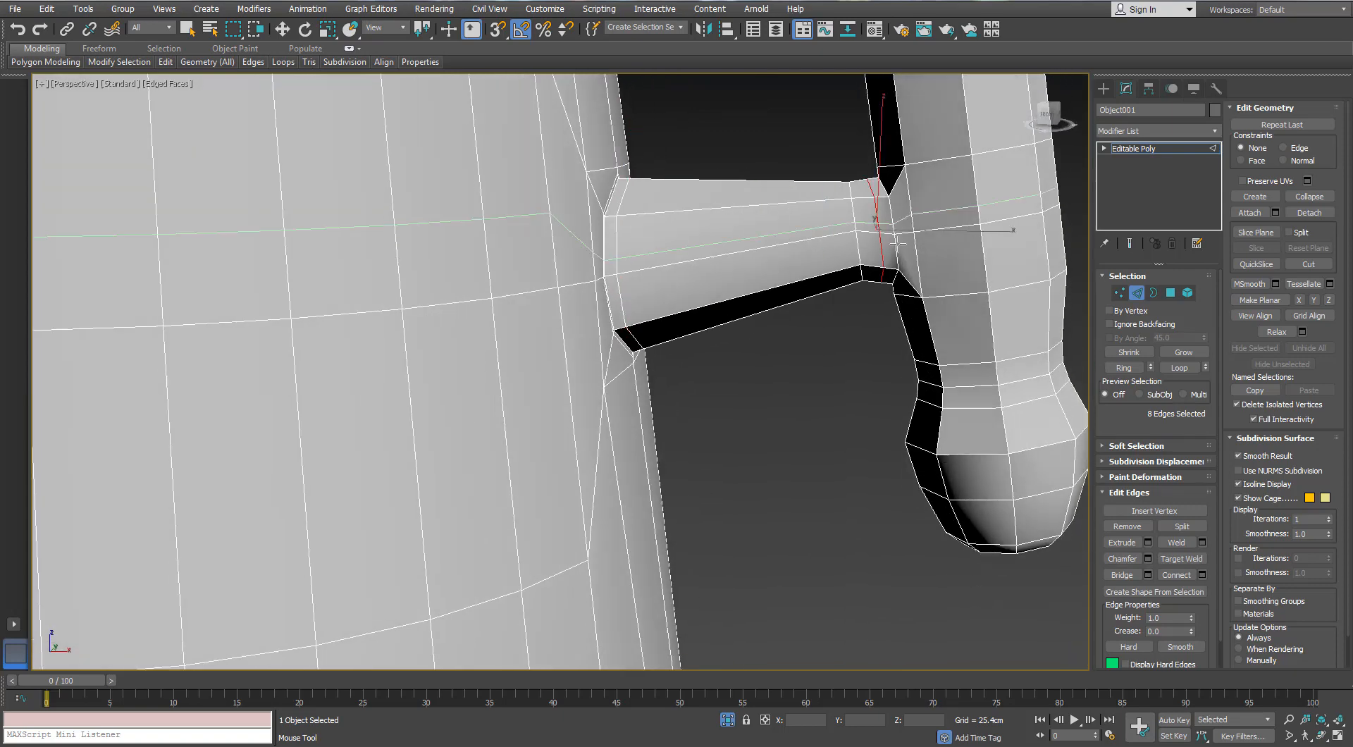
pyautogui.click(901, 151)
pyautogui.click(903, 304)
# Add a support edge loop around the spout close to its joint with the body
pyautogui.scroll(-5, 809, 326)
pyautogui.keyDown('alt'); pyautogui.moveTo(809, 327); pyautogui.dragTo(867, 331, button='middle'); pyautogui.keyUp('alt')
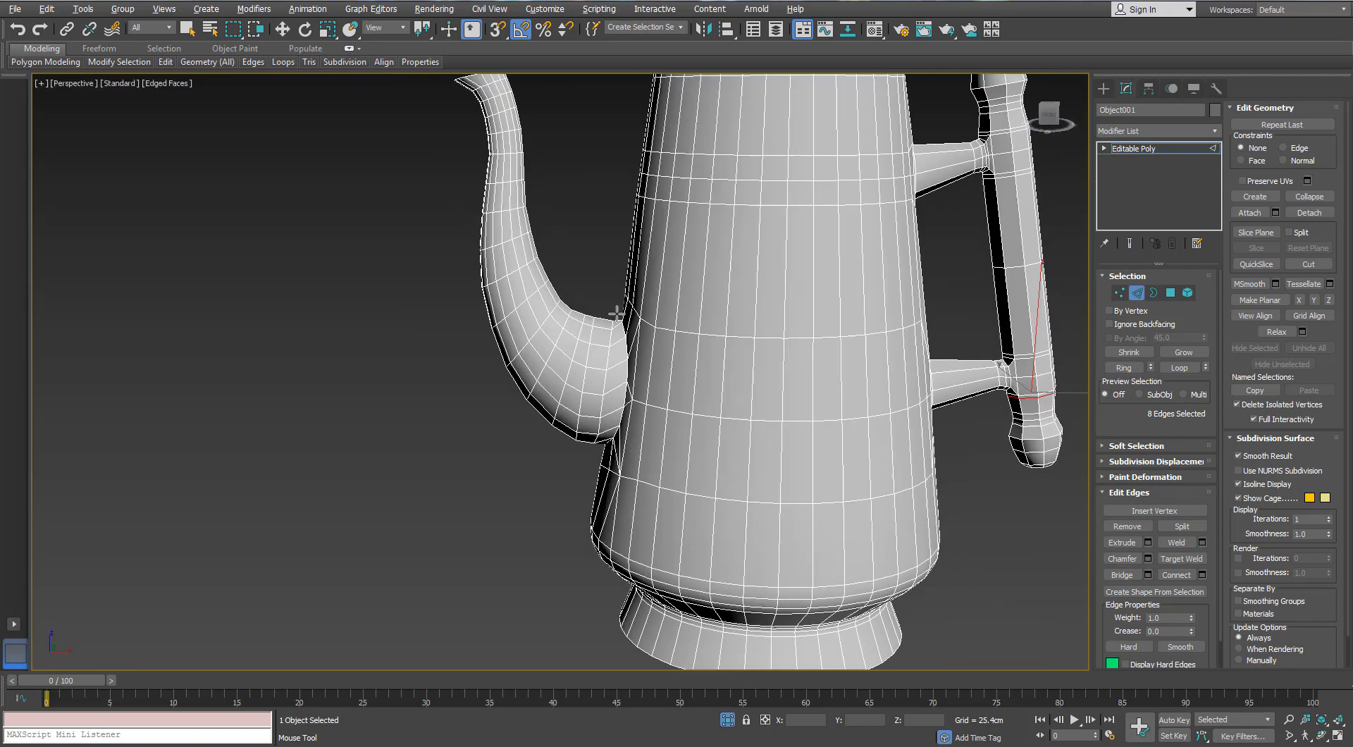
pyautogui.scroll(4, 620, 342)
pyautogui.click(623, 345)
pyautogui.keyDown('alt'); pyautogui.moveTo(624, 345); pyautogui.dragTo(652, 333, button='middle'); pyautogui.keyUp('alt')
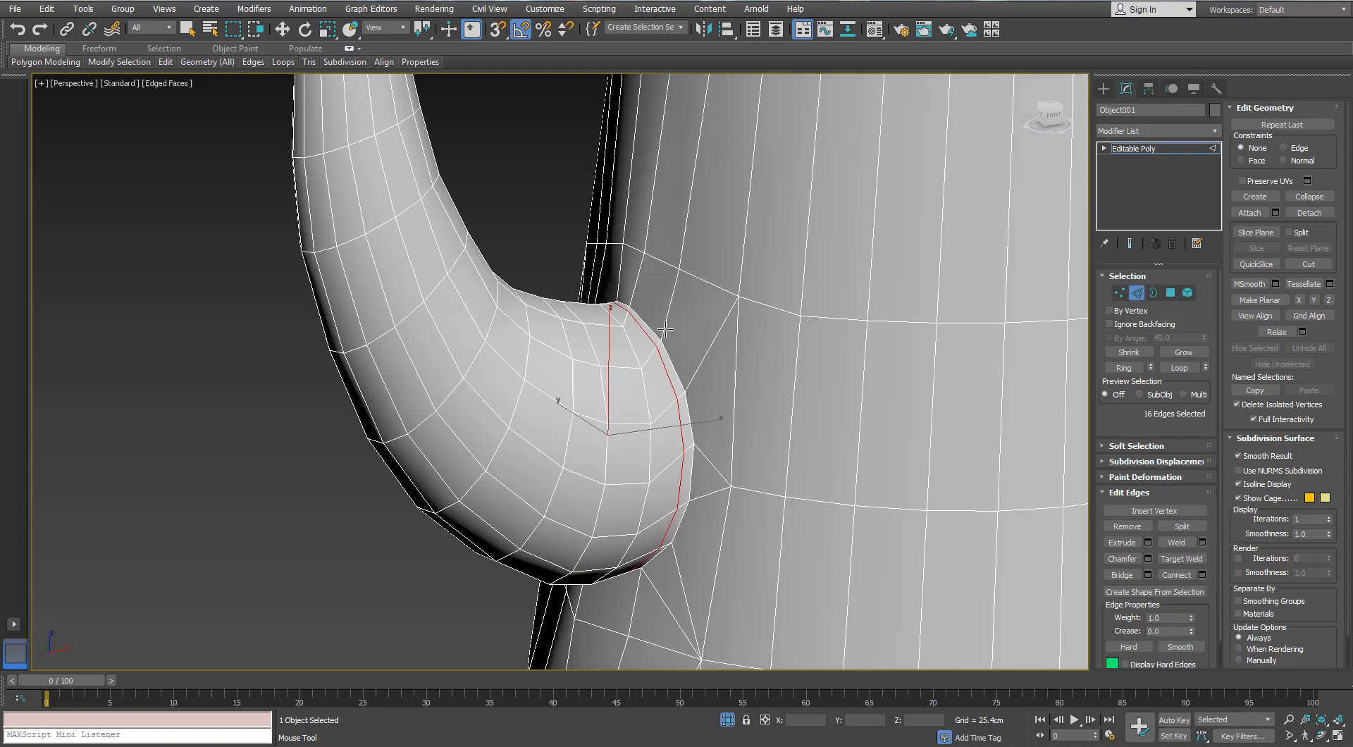
# Leave SwiftLoop and select the ring of body edges radiating from the spout joint, adding the missing edges at its lower side
pyautogui.scroll(-5, 625, 299)
pyautogui.scroll(6, 625, 300)
pyautogui.scroll(-1, 625, 299)
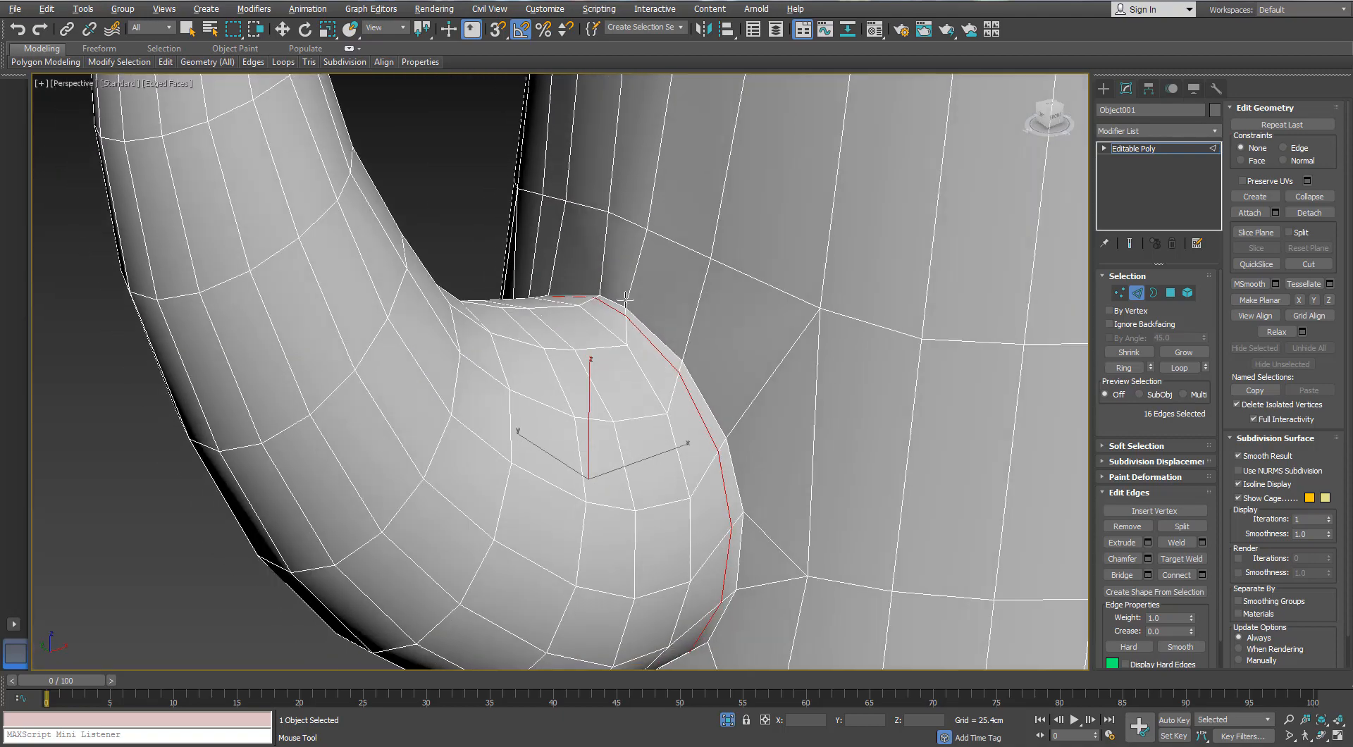
pyautogui.rightClick(626, 299)
pyautogui.click(692, 354)
pyautogui.hotkey('alt', 'r')
pyautogui.scroll(-5, 698, 360)
pyautogui.keyDown('alt'); pyautogui.moveTo(700, 497); pyautogui.dragTo(710, 455, button='middle'); pyautogui.keyUp('alt')
pyautogui.scroll(4, 710, 455)
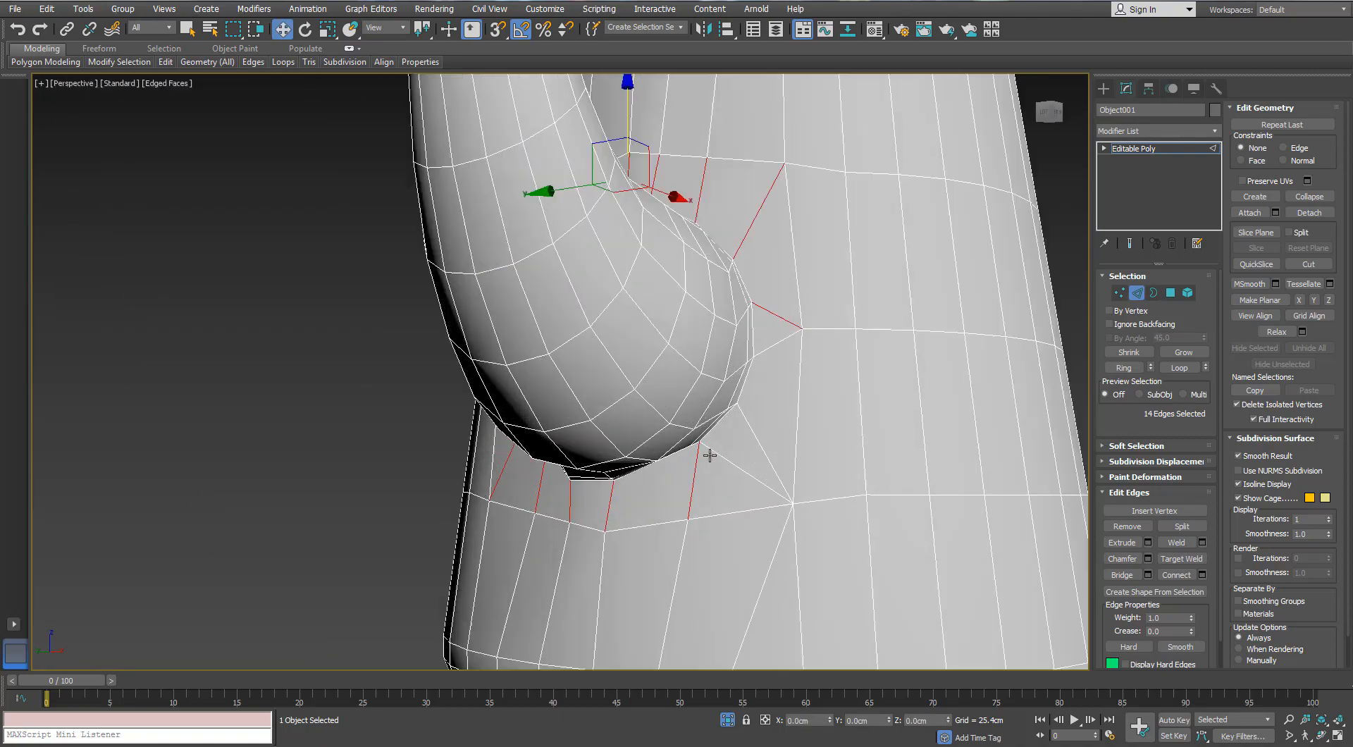
pyautogui.keyDown('ctrl'); pyautogui.click(714, 452); pyautogui.keyUp('ctrl')
pyautogui.keyDown('ctrl'); pyautogui.click(755, 441); pyautogui.keyUp('ctrl')
pyautogui.keyDown('ctrl'); pyautogui.click(772, 346); pyautogui.keyUp('ctrl')
pyautogui.keyDown('alt'); pyautogui.moveTo(772, 346); pyautogui.dragTo(895, 366, button='middle'); pyautogui.keyUp('alt')
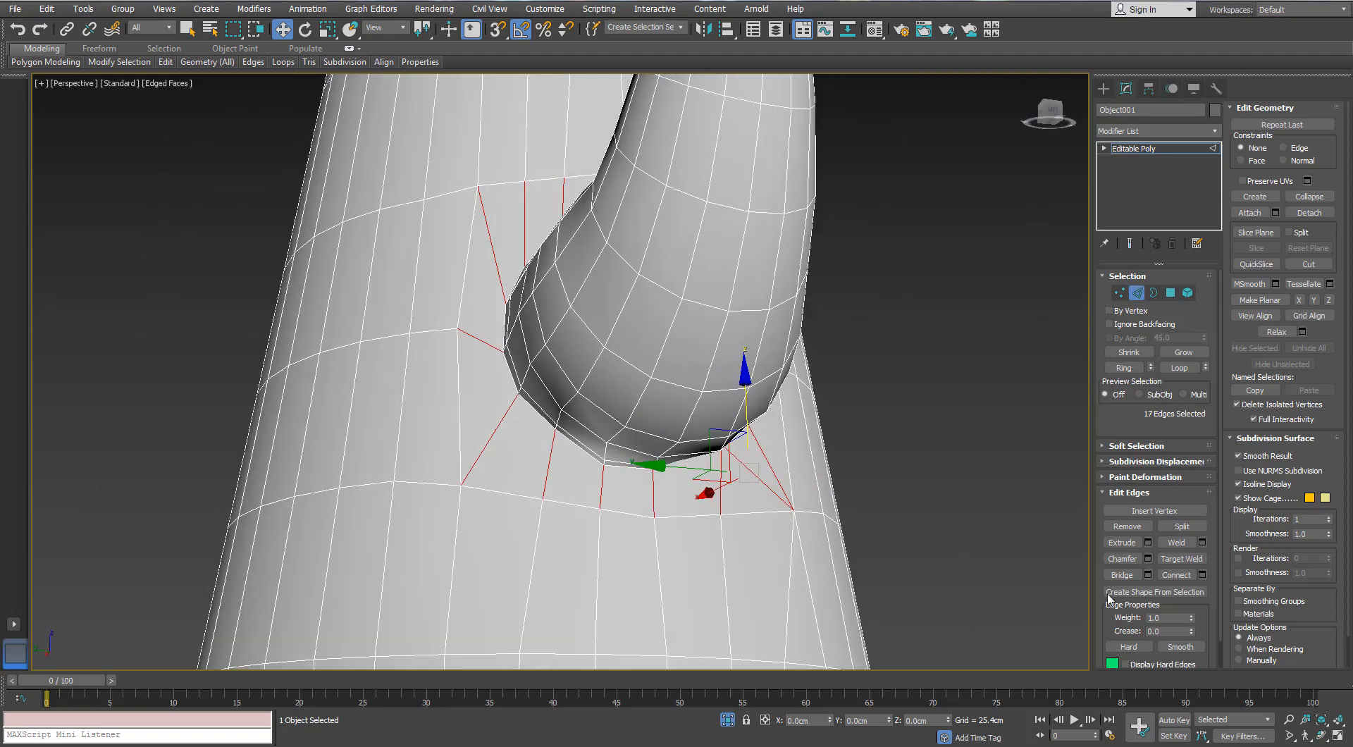
# Connect the edges radiating from the spout joint with 2 segments, pinch 86 and slide 0, and clear the selection
pyautogui.moveTo(570, 420); pyautogui.dragTo(568, 344)
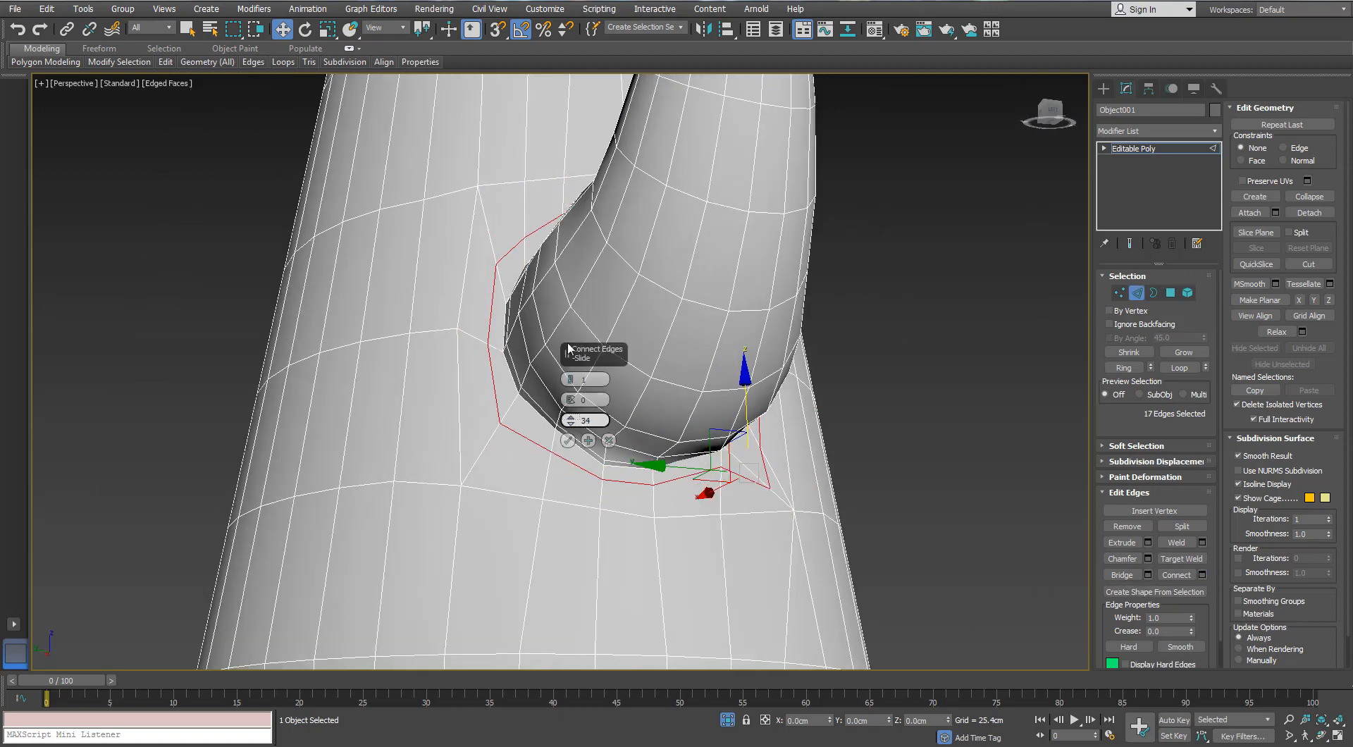
pyautogui.click(571, 376)
pyautogui.rightClick(571, 420)
pyautogui.moveTo(571, 399); pyautogui.dragTo(515, 741)
pyautogui.moveTo(571, 408); pyautogui.dragTo(570, 400)
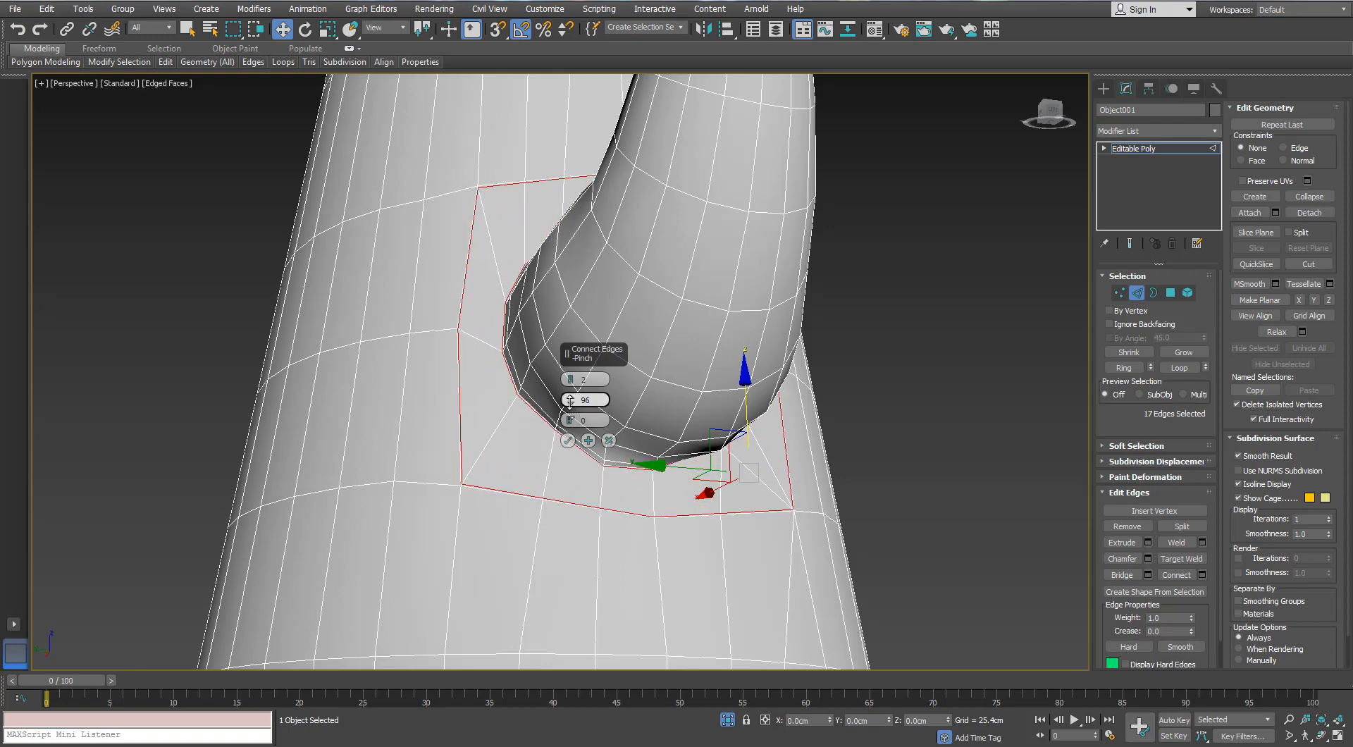
pyautogui.keyDown('alt'); pyautogui.moveTo(570, 400); pyautogui.dragTo(552, 449, button='middle'); pyautogui.keyUp('alt')
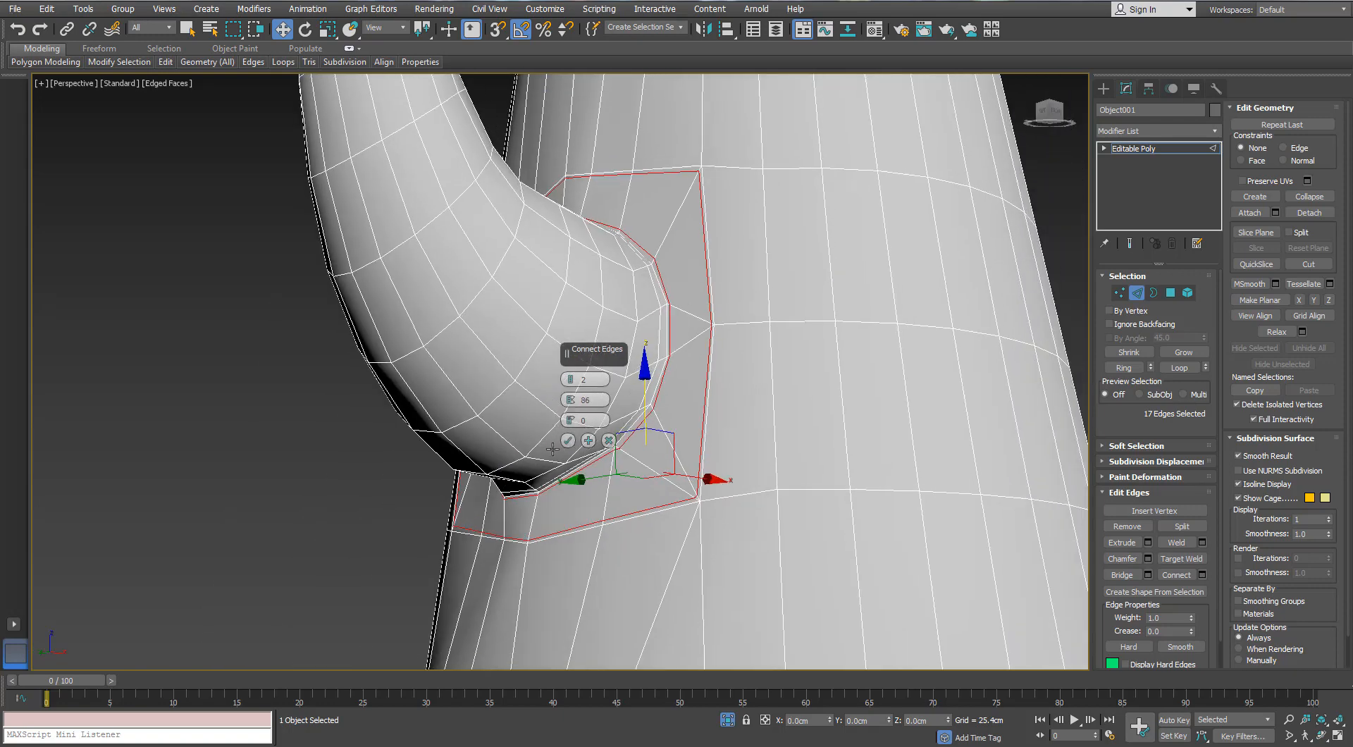
pyautogui.click(567, 441)
pyautogui.scroll(3, 705, 295)
pyautogui.scroll(-3, 705, 294)
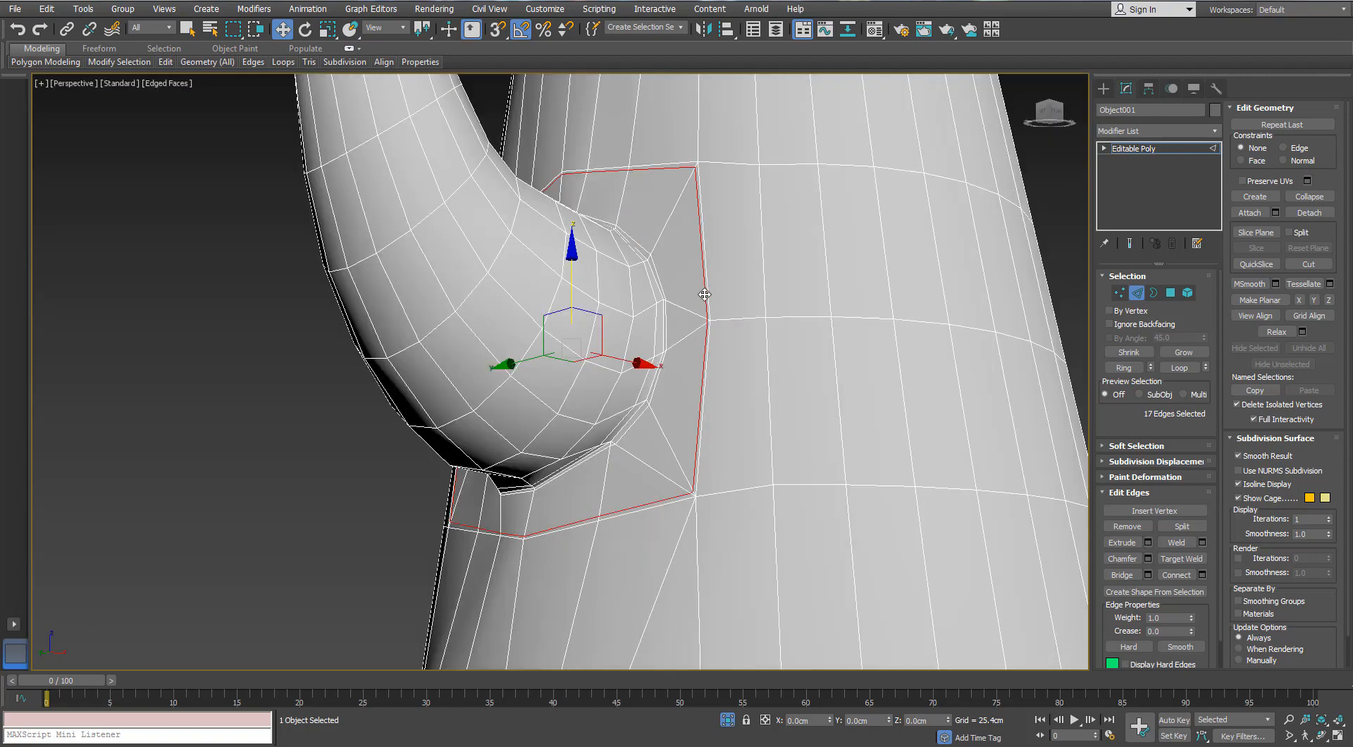
pyautogui.click(705, 295)
# Add SwiftLoop support edge loops around the spout's mouth, just below the rim and along its lip, and clear the selection
pyautogui.scroll(-5, 705, 294)
pyautogui.scroll(5, 637, 314)
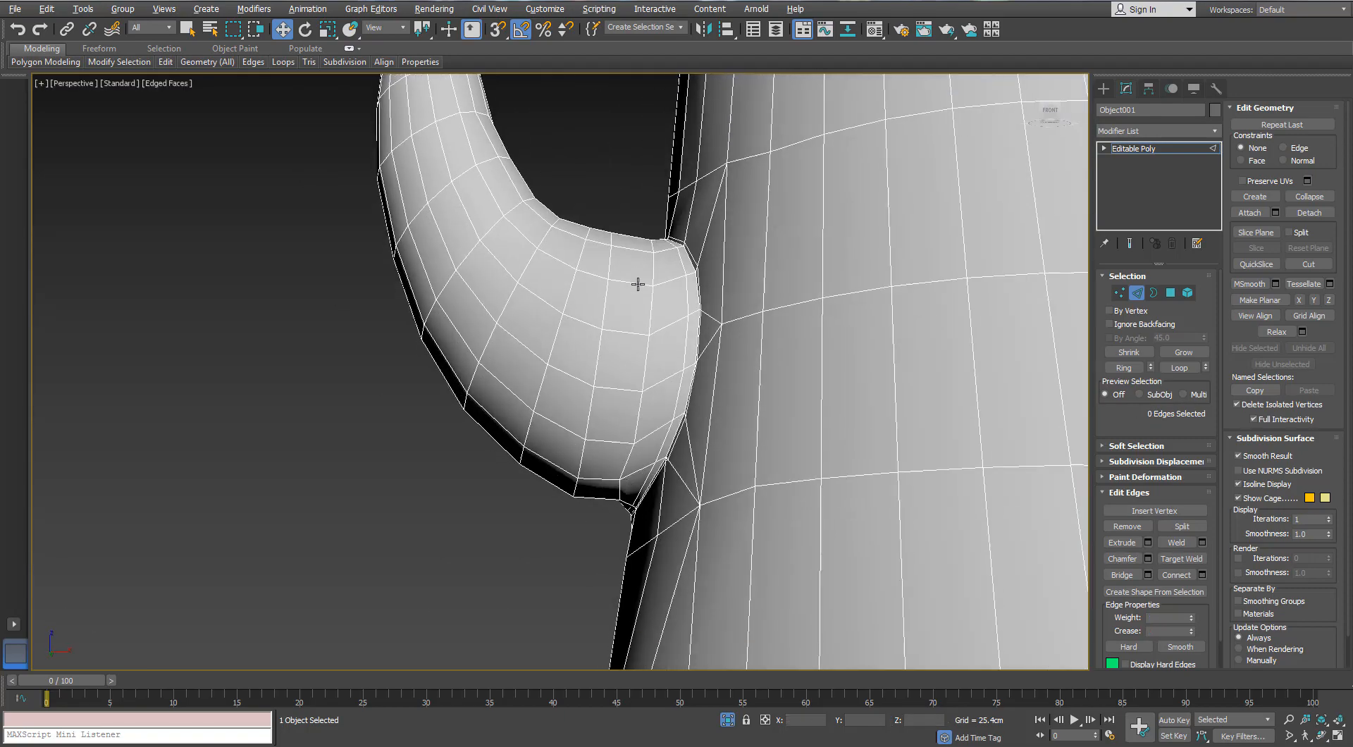
pyautogui.scroll(-5, 636, 298)
pyautogui.scroll(5, 574, 338)
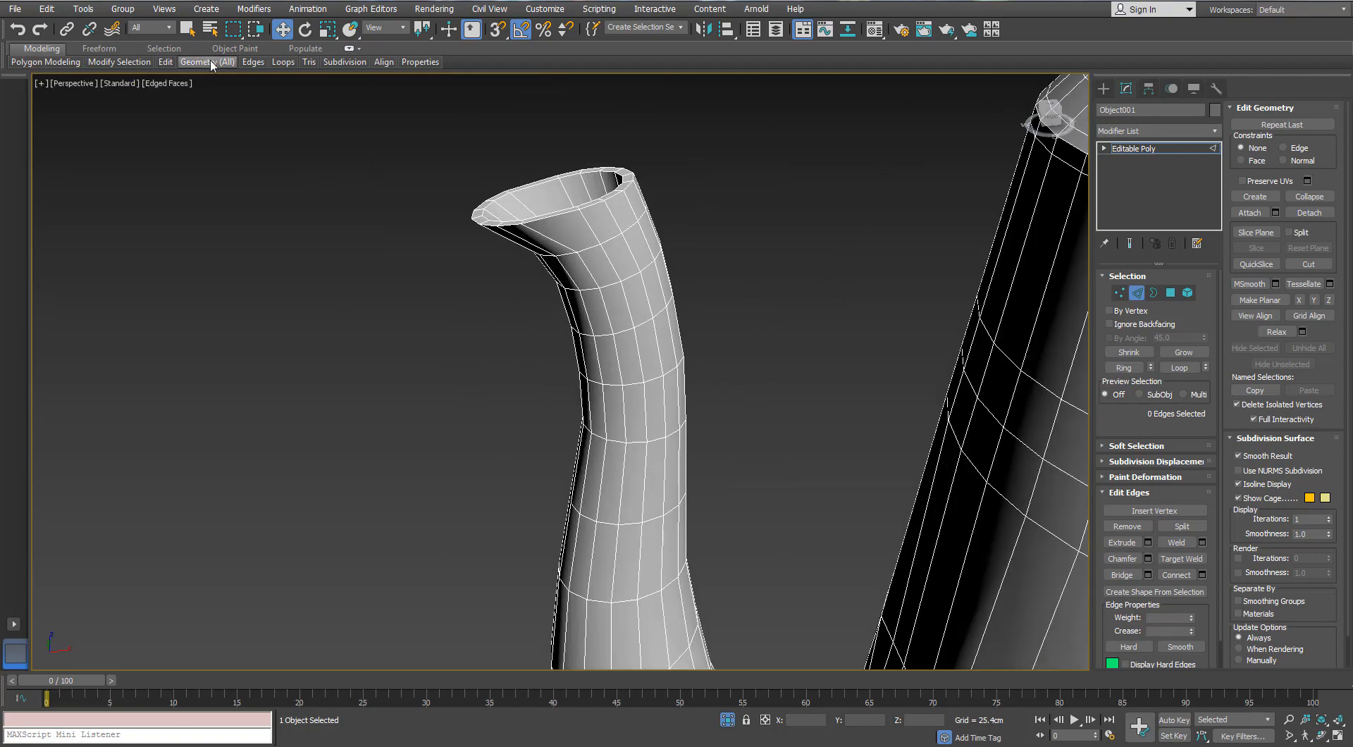
pyautogui.click(166, 62)
pyautogui.click(279, 96)
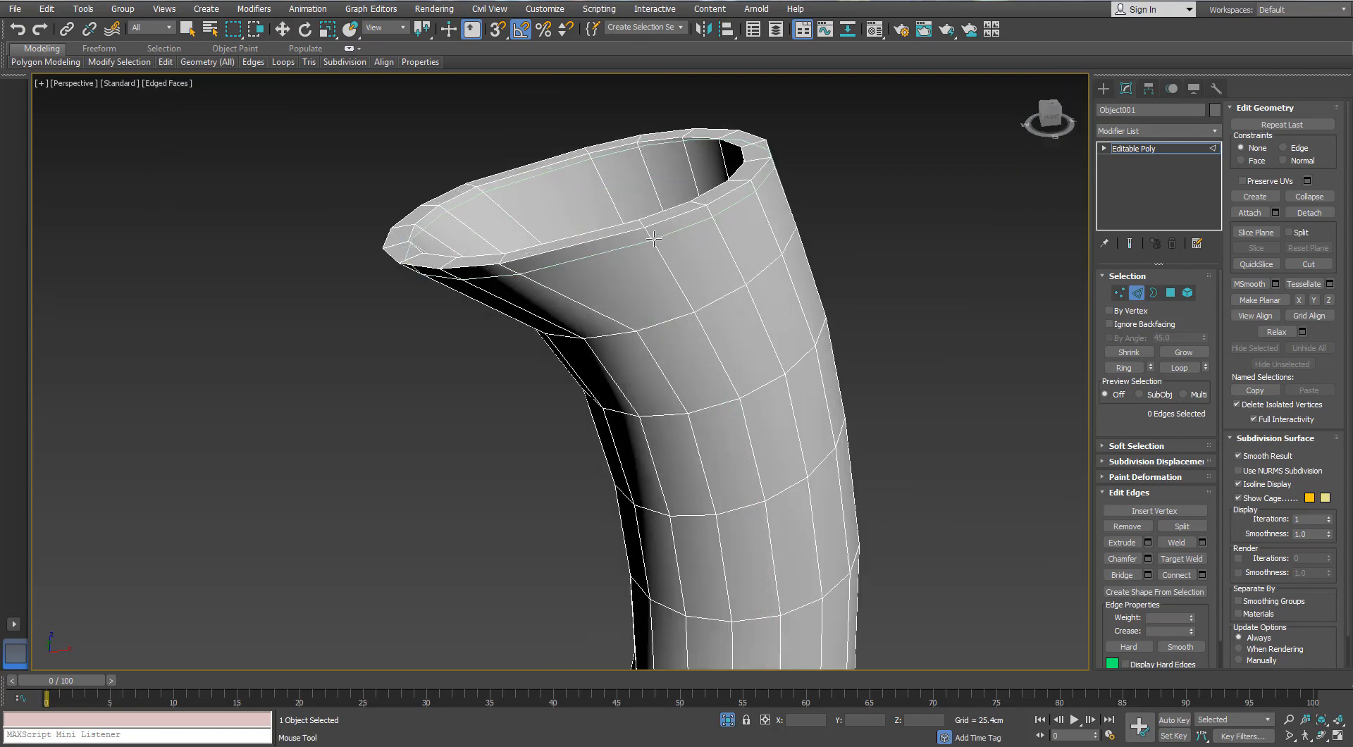
pyautogui.click(634, 225)
pyautogui.keyDown('alt'); pyautogui.moveTo(642, 153); pyautogui.dragTo(715, 111, button='middle'); pyautogui.keyUp('alt')
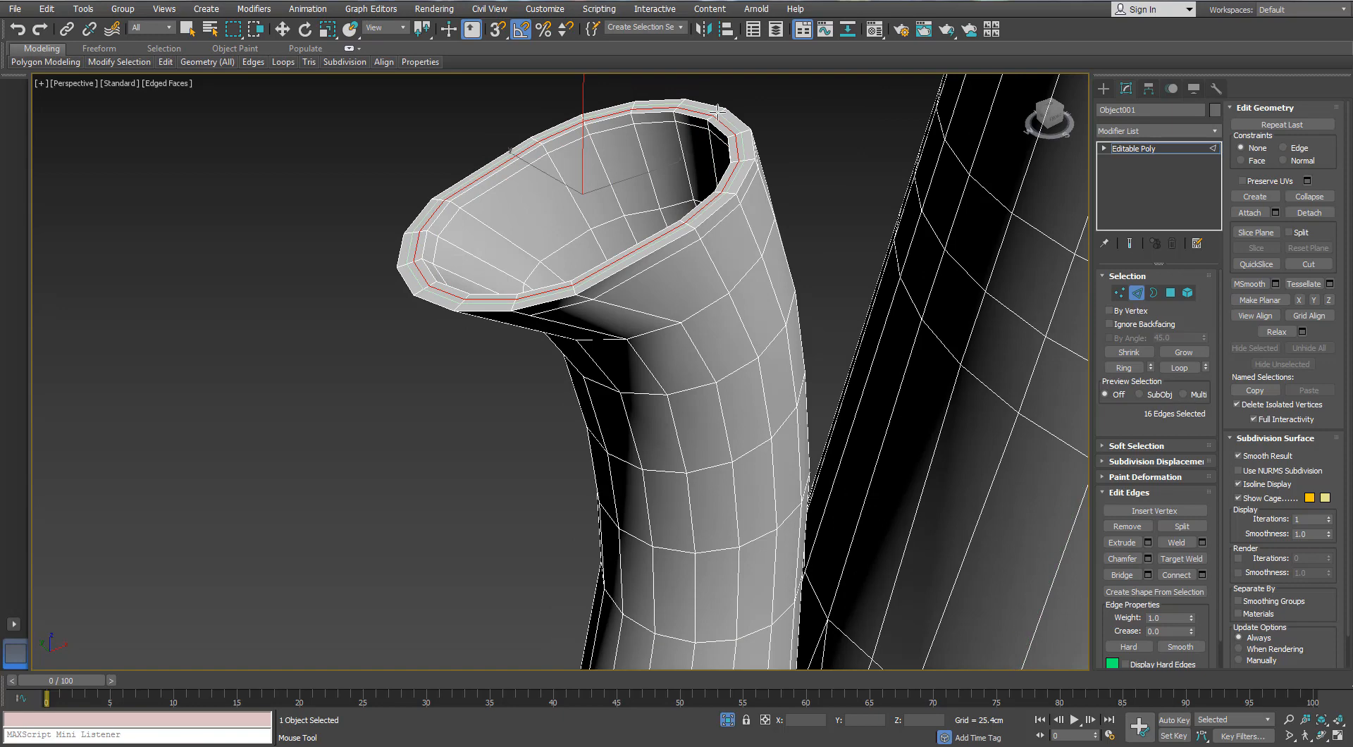
pyautogui.rightClick(831, 259)
pyautogui.press('w')
pyautogui.scroll(-5, 831, 259)
pyautogui.click(806, 170)
# Select the two edge loops on the spout's lip, raise them slightly, and deselect the pot
pyautogui.moveTo(789, 190); pyautogui.dragTo(508, 183, button='middle')
pyautogui.scroll(4, 487, 203)
pyautogui.scroll(-2, 491, 209)
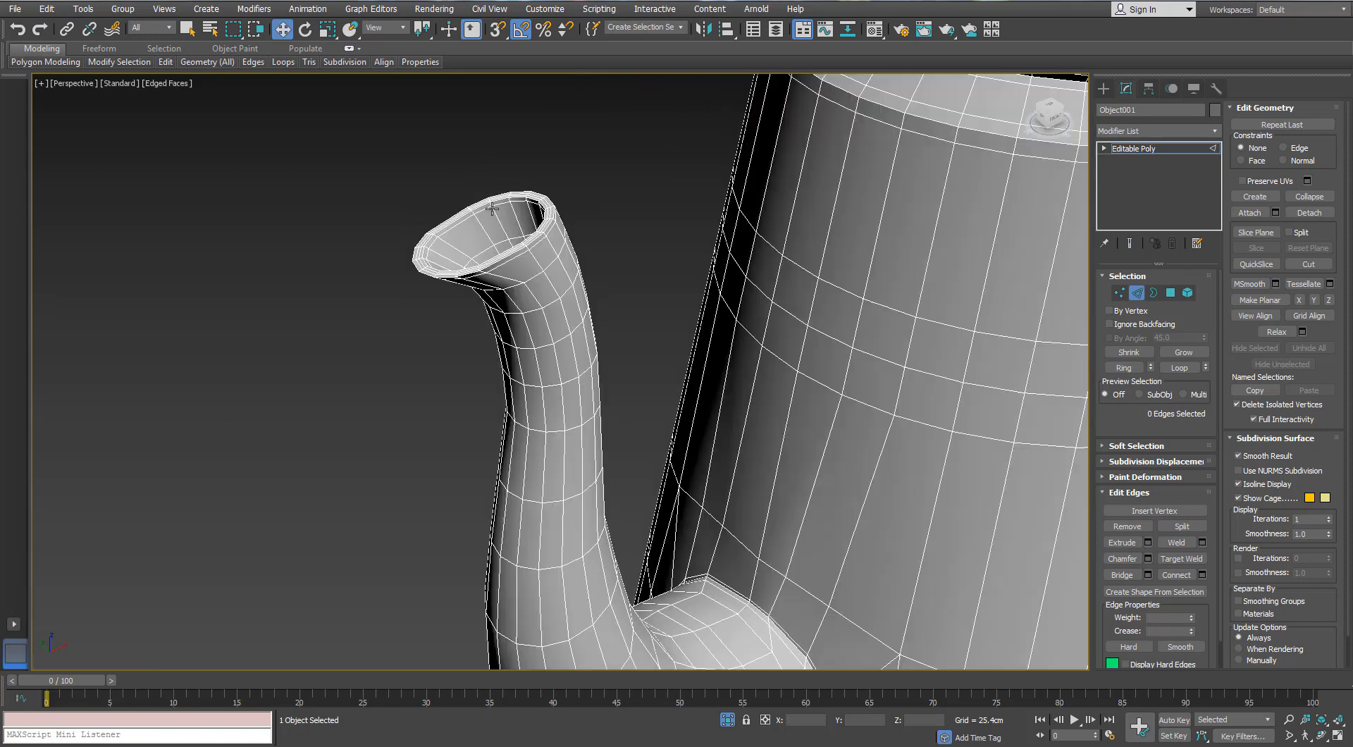
pyautogui.keyDown('alt'); pyautogui.moveTo(520, 233); pyautogui.dragTo(438, 233, button='middle'); pyautogui.keyUp('alt')
pyautogui.doubleClick(575, 217)
pyautogui.scroll(4, 565, 219)
pyautogui.keyDown('ctrl'); pyautogui.doubleClick(611, 217); pyautogui.keyUp('ctrl')
pyautogui.moveTo(416, 234); pyautogui.dragTo(413, 225)
pyautogui.click(1137, 293)
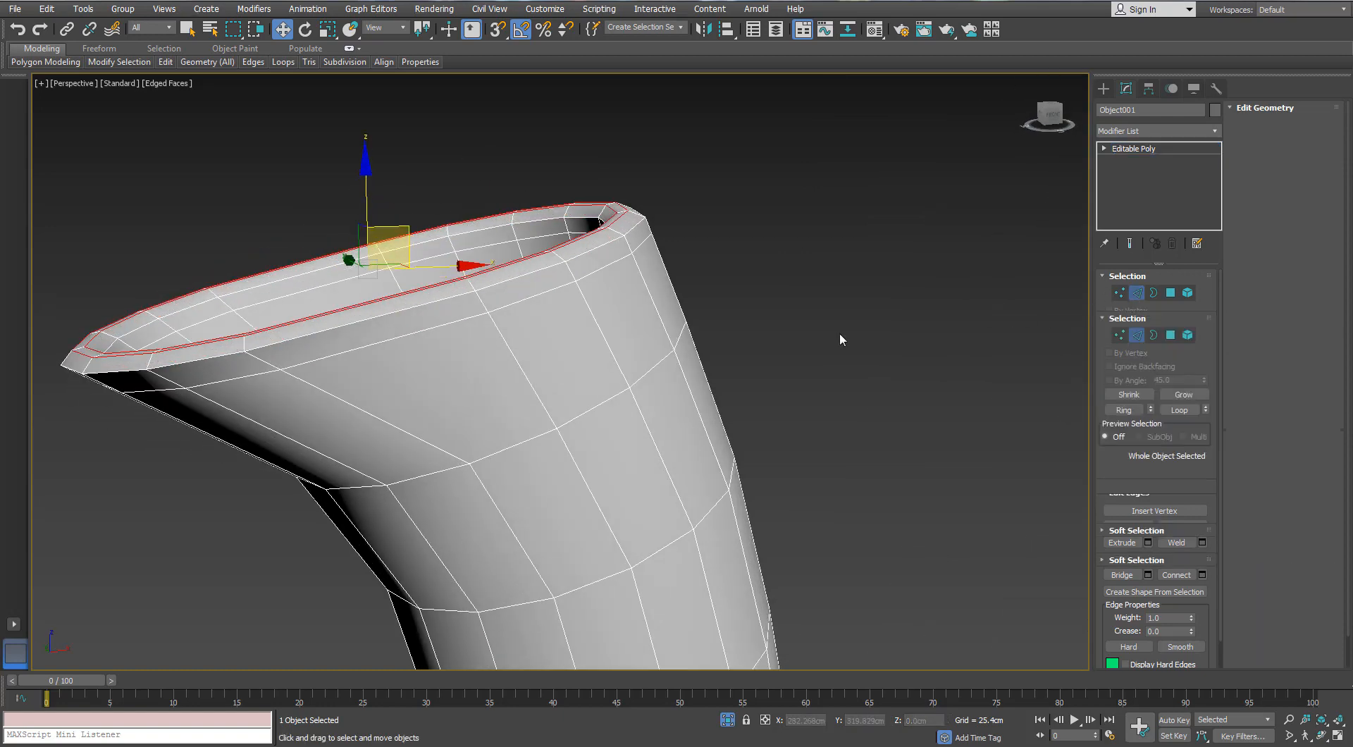
pyautogui.click(839, 333)
# Select the two edge loops on top of the body's mouth rim and raise them about 0.064 cm
pyautogui.scroll(2, 587, 275)
pyautogui.scroll(-8, 588, 274)
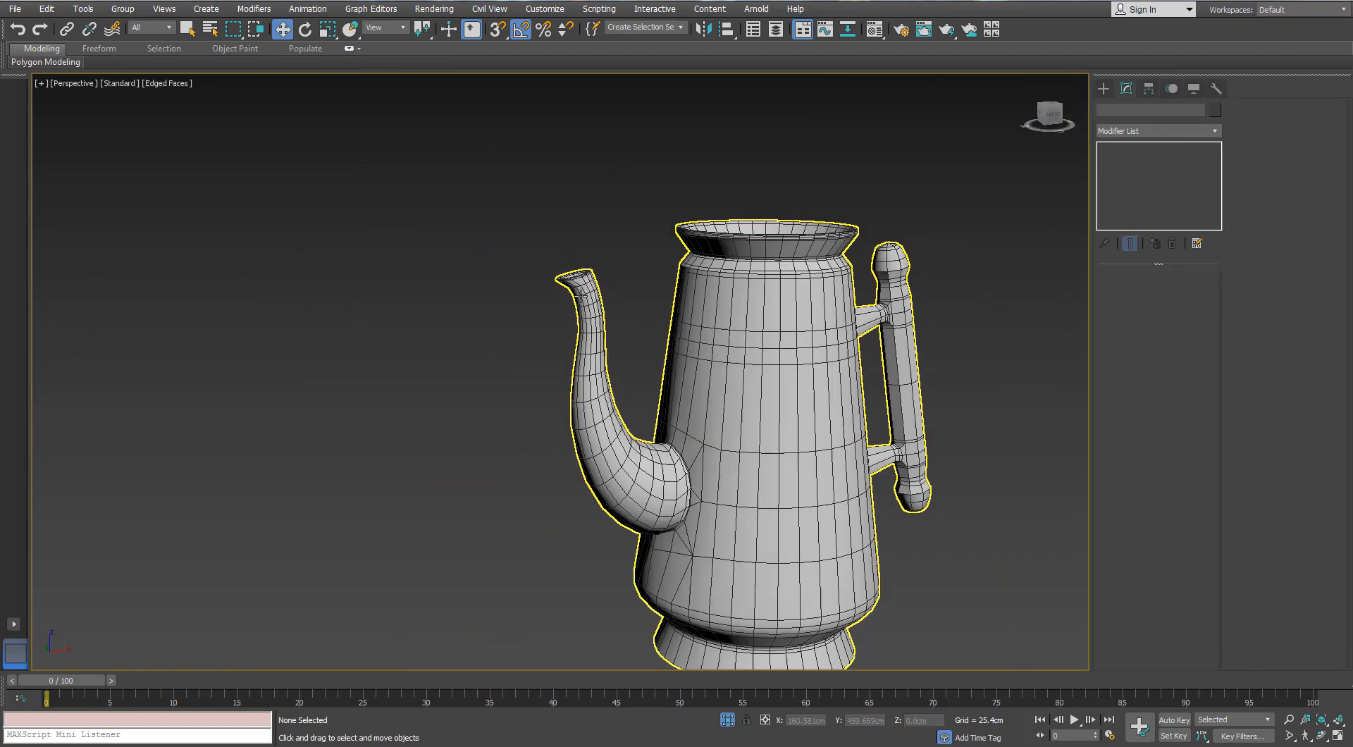
pyautogui.moveTo(706, 296); pyautogui.dragTo(659, 220, button='middle')
pyautogui.keyDown('alt'); pyautogui.moveTo(659, 220); pyautogui.dragTo(592, 192, button='middle'); pyautogui.keyUp('alt')
pyautogui.scroll(4, 683, 300)
pyautogui.scroll(-5, 683, 299)
pyautogui.scroll(5, 592, 192)
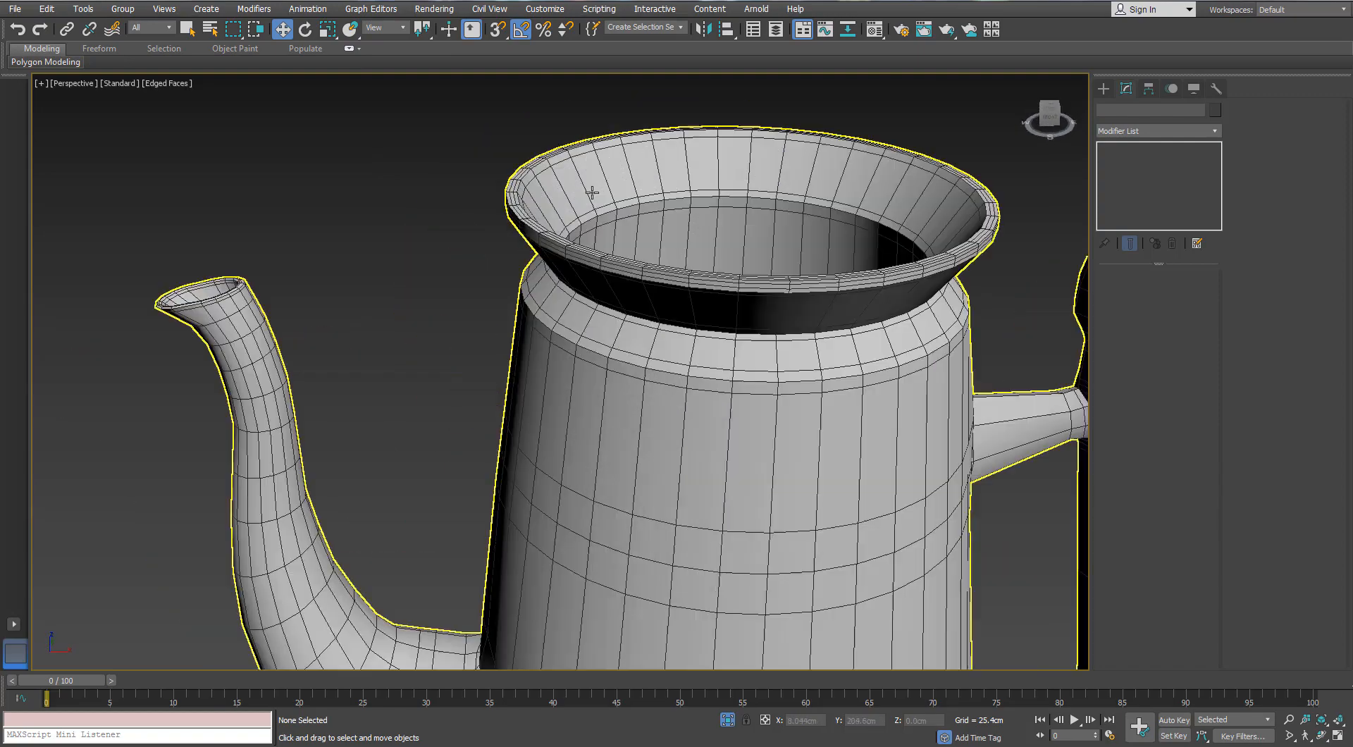
pyautogui.click(529, 207)
pyautogui.scroll(3, 530, 206)
pyautogui.click(1137, 293)
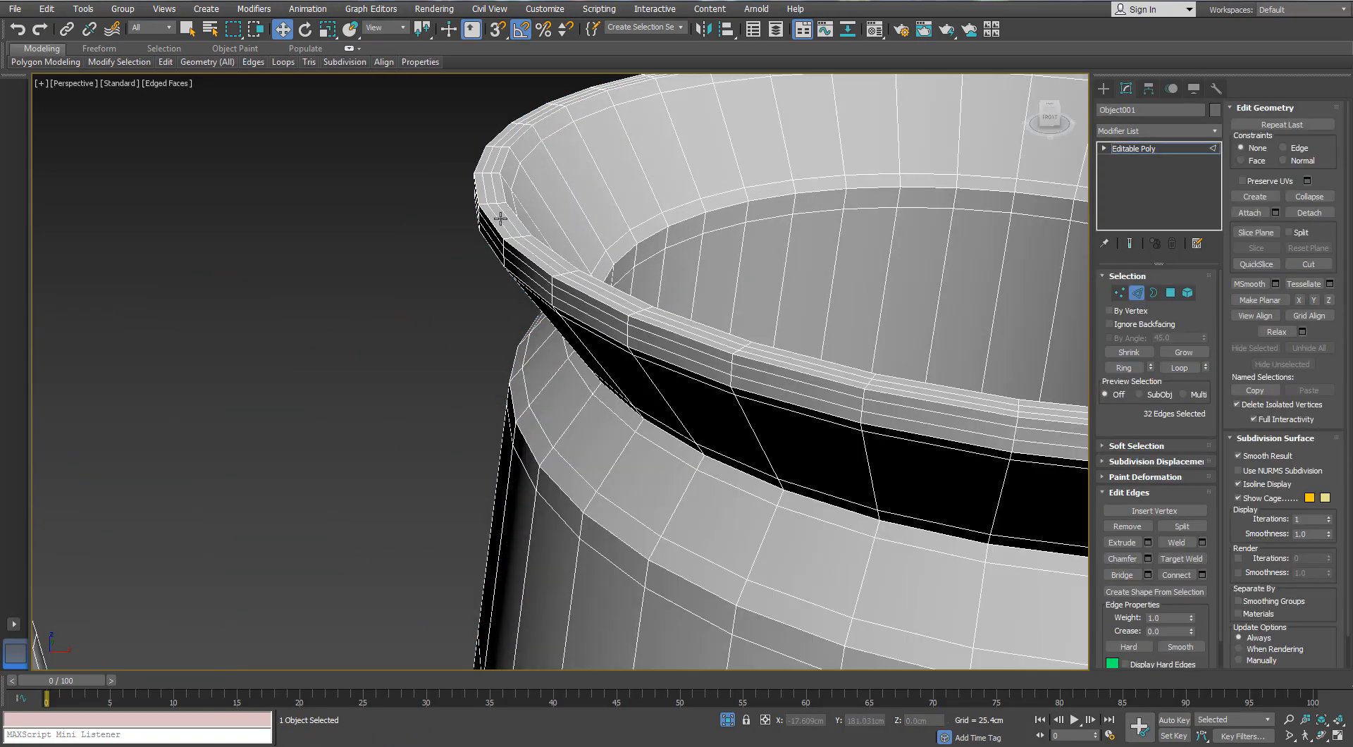
pyautogui.doubleClick(551, 265)
pyautogui.keyDown('ctrl'); pyautogui.doubleClick(555, 260); pyautogui.keyUp('ctrl')
pyautogui.moveTo(952, 131); pyautogui.dragTo(845, 159, button='middle')
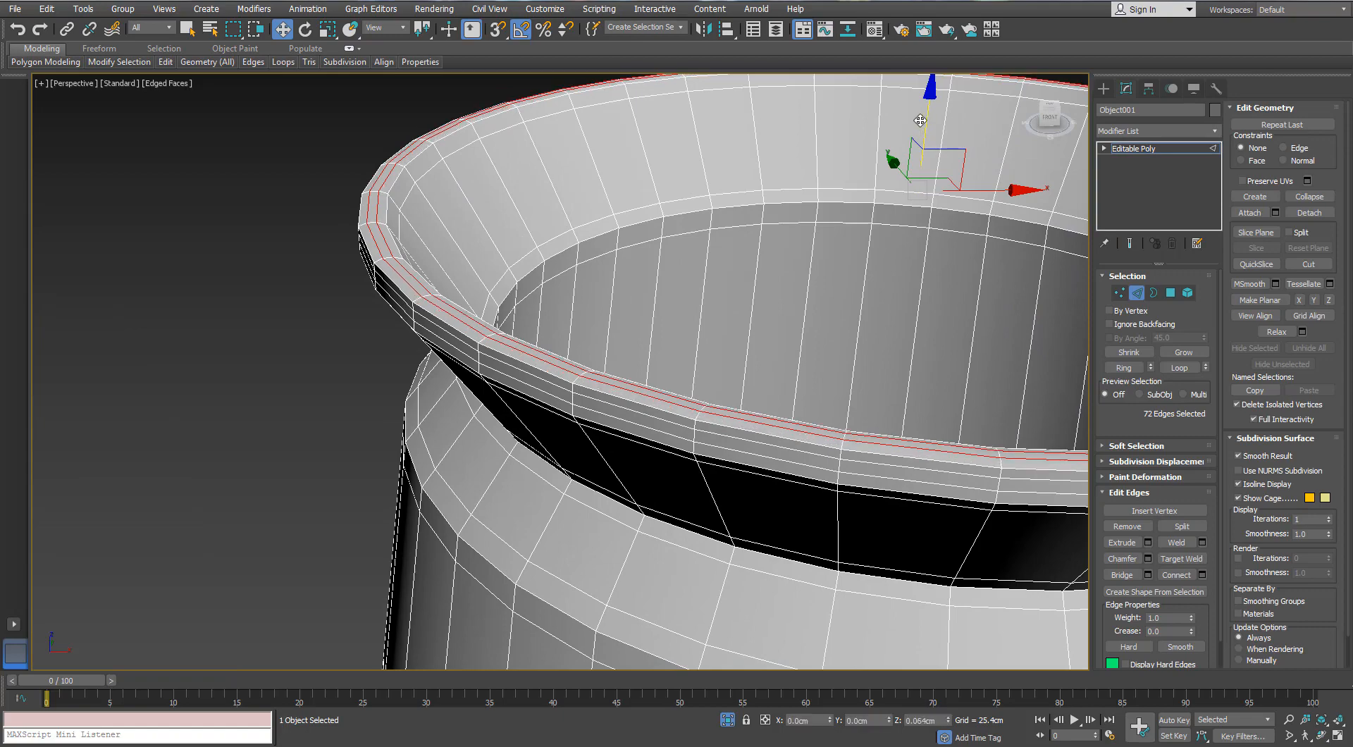
pyautogui.click(315, 350)
# Add SwiftLoop support edge loops around the lower body above its widest bend and just above the foot's neck
pyautogui.scroll(-6, 366, 356)
pyautogui.scroll(10, 397, 362)
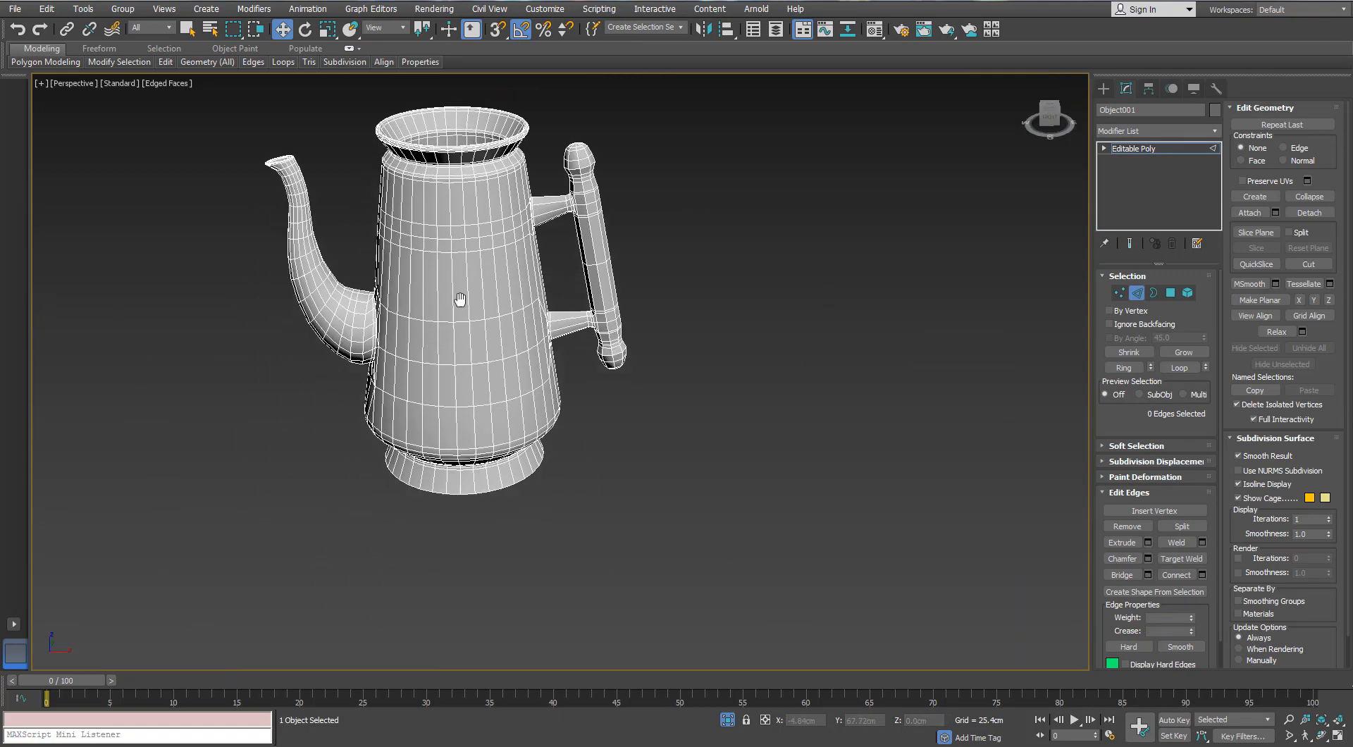
pyautogui.scroll(-4, 475, 404)
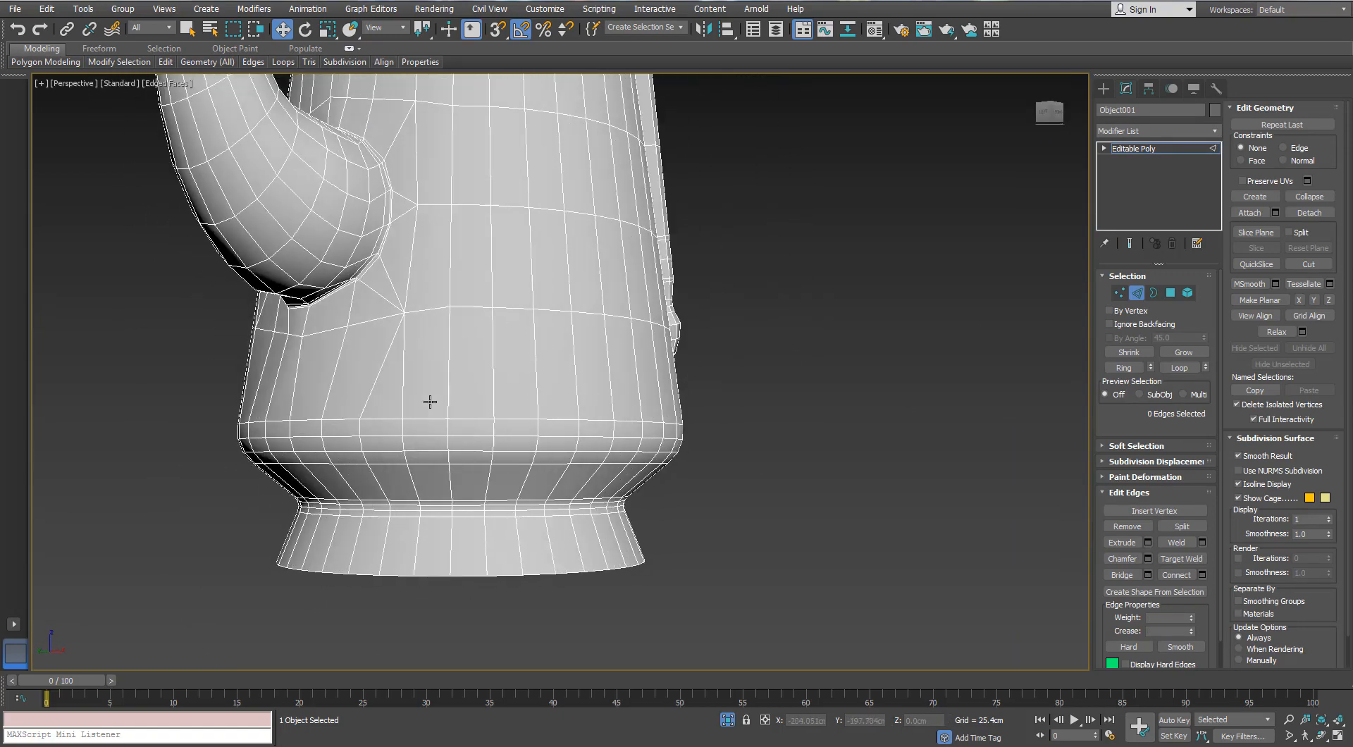
pyautogui.moveTo(207, 62)
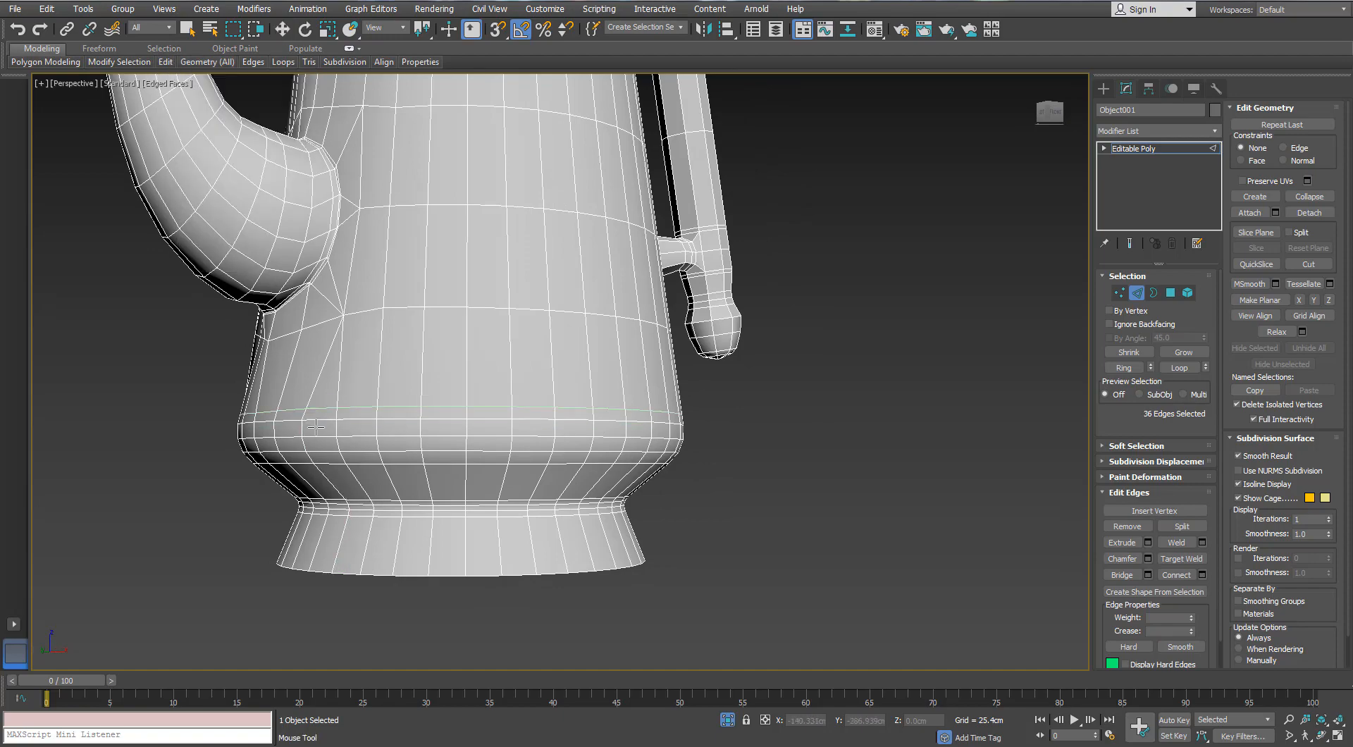
pyautogui.click(306, 412)
pyautogui.keyDown('alt'); pyautogui.moveTo(307, 413); pyautogui.dragTo(317, 366, button='middle'); pyautogui.keyUp('alt')
pyautogui.scroll(4, 331, 469)
pyautogui.click(330, 454)
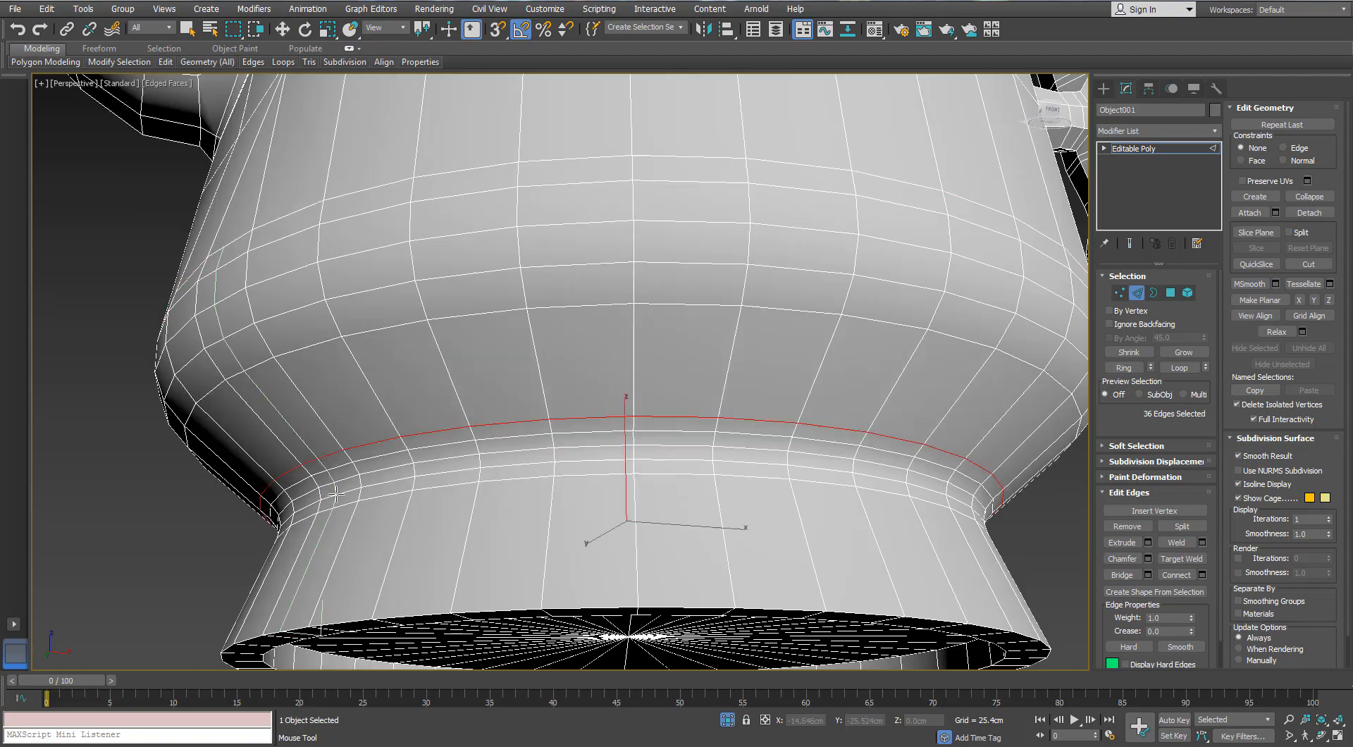
# Add support edge loops around the foot's underside rim and along its inner wall
pyautogui.keyDown('alt'); pyautogui.moveTo(330, 455); pyautogui.dragTo(332, 368, button='middle'); pyautogui.keyUp('alt')
pyautogui.keyDown('alt'); pyautogui.moveTo(310, 491); pyautogui.dragTo(298, 317, button='middle'); pyautogui.keyUp('alt')
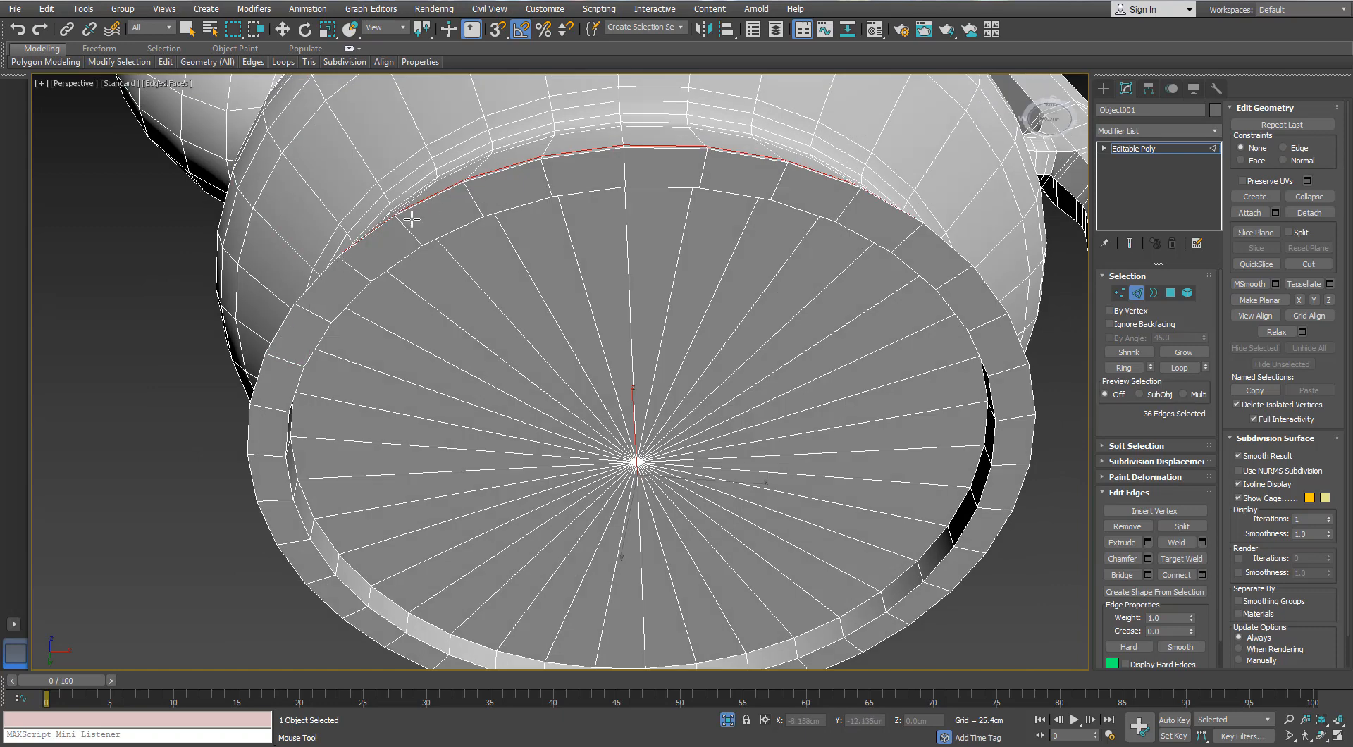
pyautogui.scroll(-2, 398, 221)
pyautogui.keyDown('alt'); pyautogui.moveTo(432, 416); pyautogui.dragTo(395, 243, button='middle'); pyautogui.keyUp('alt')
pyautogui.scroll(5, 464, 346)
pyautogui.scroll(-4, 458, 353)
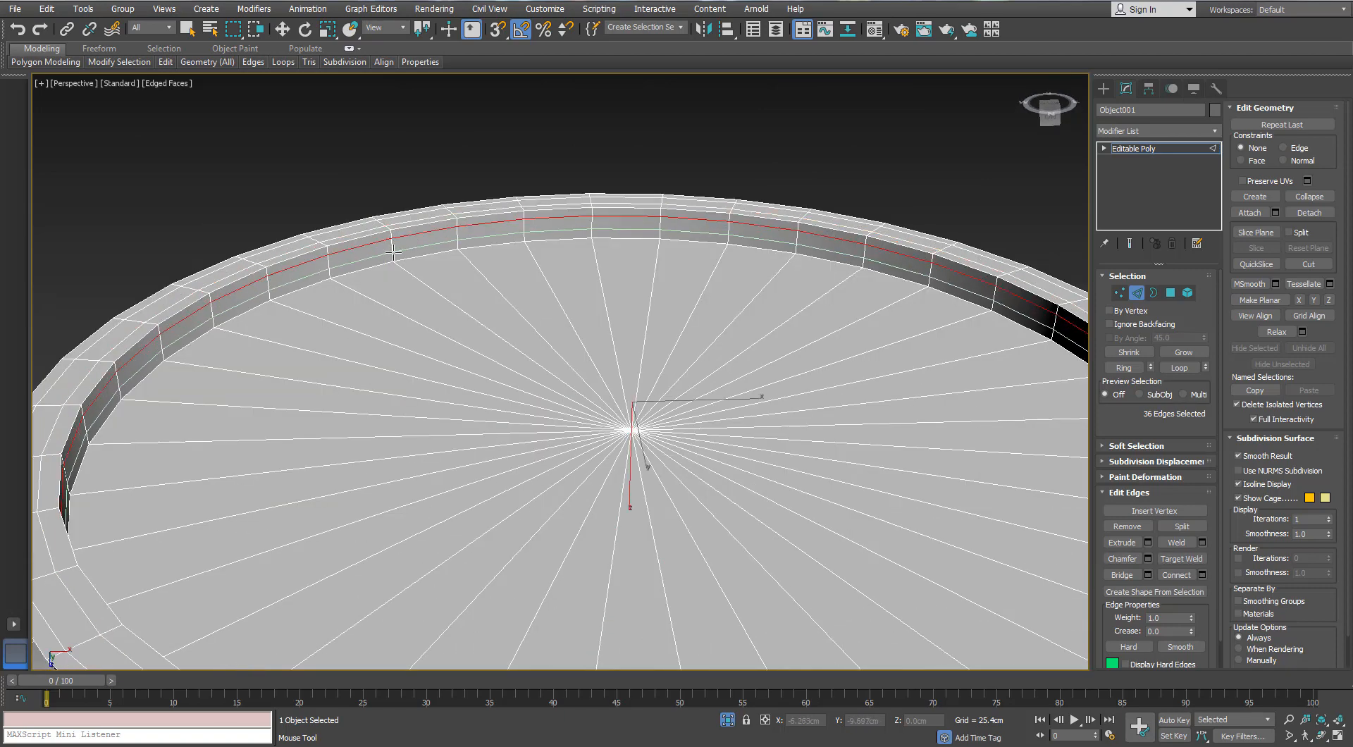
pyautogui.press('w')
# Select the polygons around the centre vertex of the pot's underside, inset them, and leave polygon editing
pyautogui.press('1')
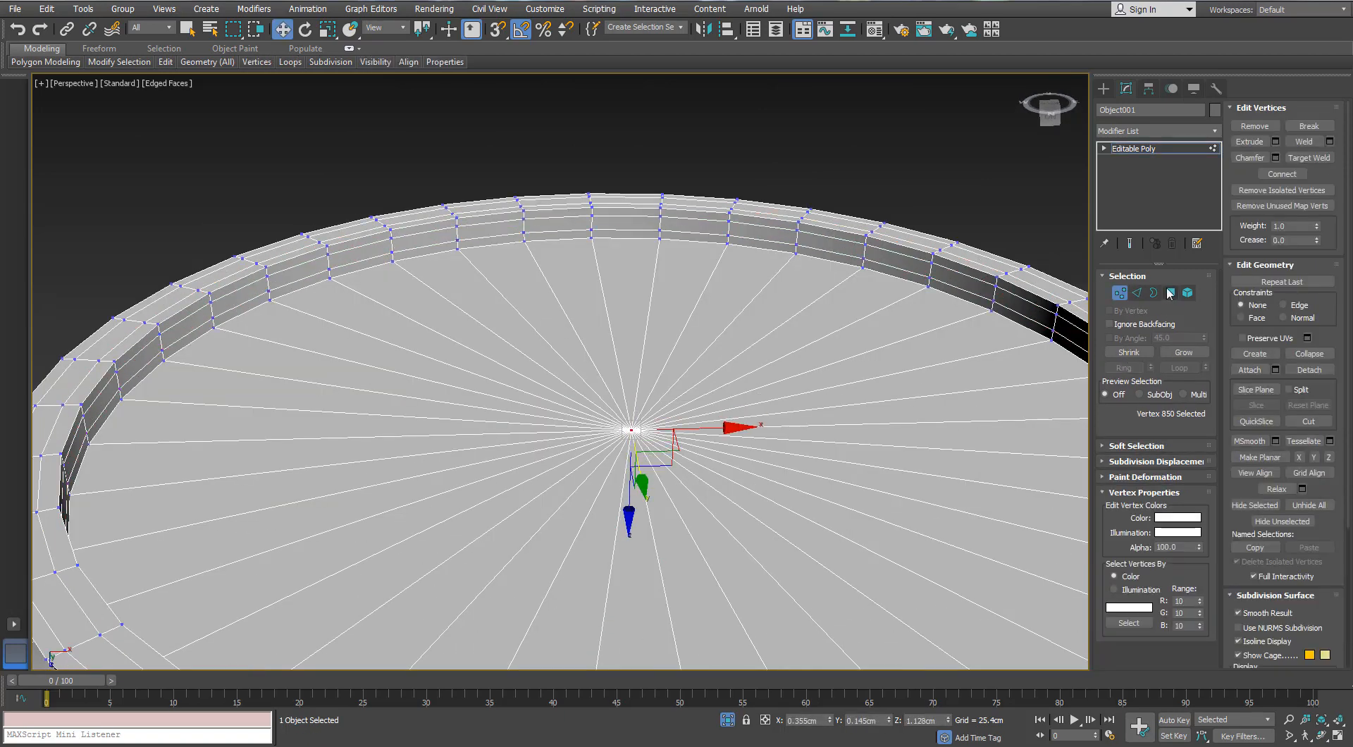
pyautogui.keyDown('ctrl'); pyautogui.click(1171, 293); pyautogui.keyUp('ctrl')
pyautogui.click(1202, 542)
pyautogui.keyDown('alt'); pyautogui.moveTo(605, 246); pyautogui.dragTo(563, 362, button='middle'); pyautogui.keyUp('alt')
pyautogui.scroll(-2, 574, 317)
pyautogui.click(568, 420)
pyautogui.scroll(-3, 568, 420)
pyautogui.keyDown('alt'); pyautogui.moveTo(564, 423); pyautogui.dragTo(550, 356, button='middle'); pyautogui.keyUp('alt')
pyautogui.click(1020, 374)
pyautogui.press('4')
pyautogui.keyDown('alt'); pyautogui.moveTo(973, 336); pyautogui.dragTo(975, 381, button='middle'); pyautogui.keyUp('alt')
# Apply a TurboSmooth modifier to the pot and turn off the edged faces display
pyautogui.click(1215, 132)
pyautogui.press('t')
pyautogui.press('t')
pyautogui.press('t')
pyautogui.press('Return')
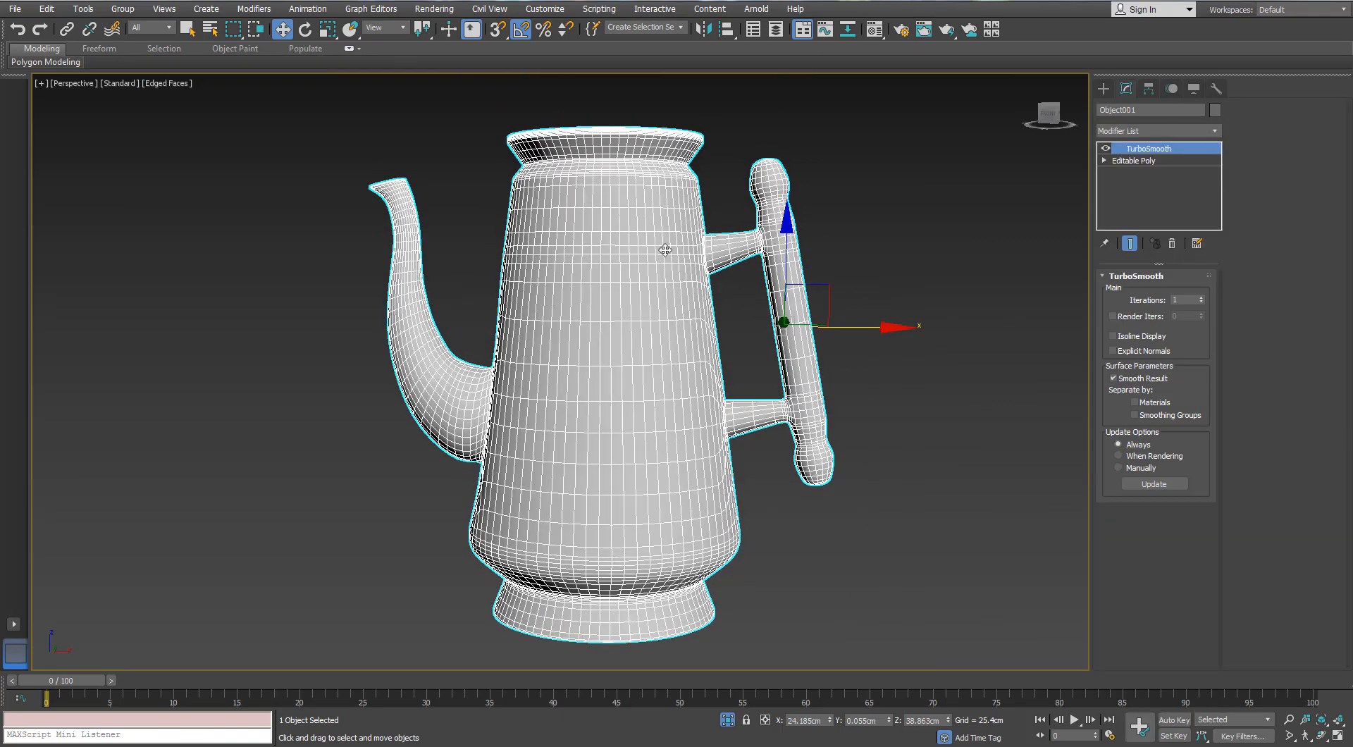
pyautogui.moveTo(664, 251)
pyautogui.keyDown('alt'); pyautogui.mouseDown(button='middle')
pyautogui.moveTo(619, 220)
pyautogui.moveTo(647, 257)
pyautogui.moveTo(621, 212)
pyautogui.moveTo(468, 242)
pyautogui.moveTo(606, 268)
pyautogui.moveTo(634, 296)
pyautogui.mouseUp(button='middle'); pyautogui.keyUp('alt')
pyautogui.press('F4')
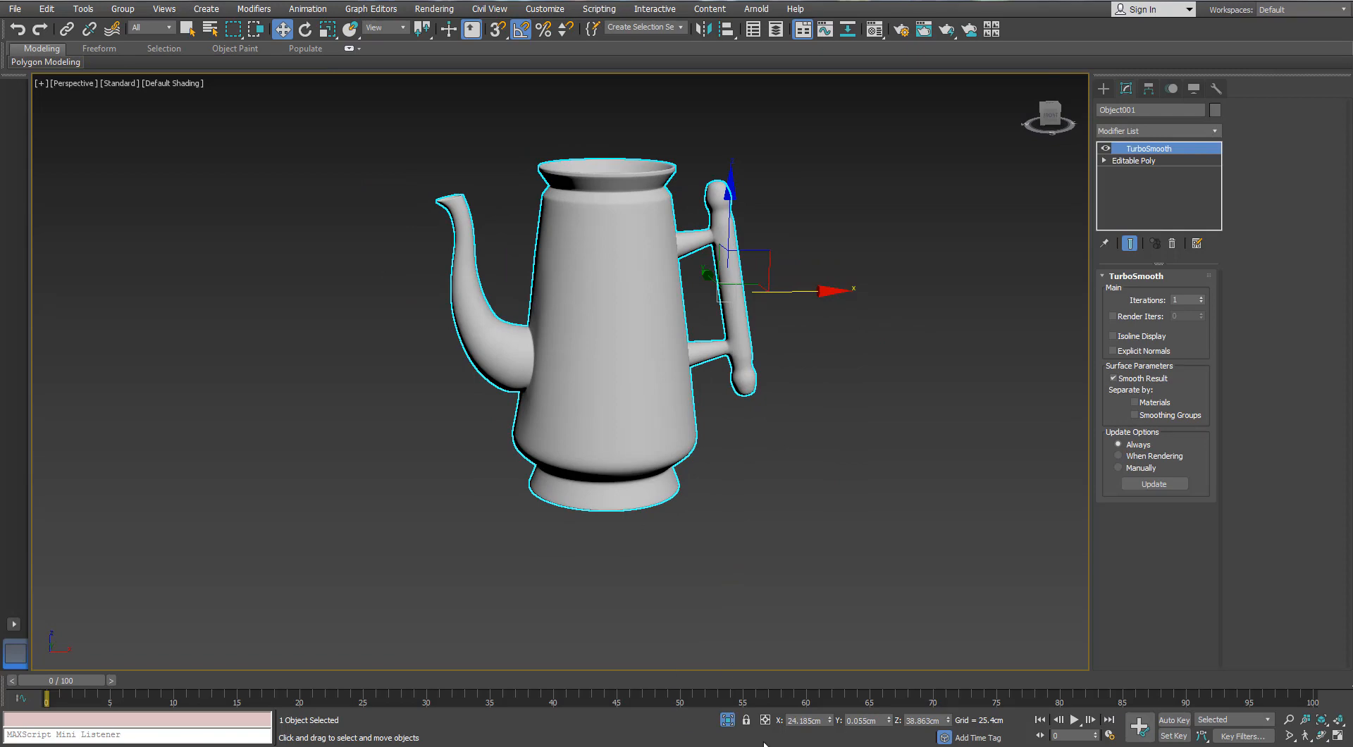
# Select the lid, isolate it, and turn the edged faces display back on
pyautogui.scroll(-3, 653, 596)
pyautogui.keyDown('alt'); pyautogui.moveTo(394, 169); pyautogui.dragTo(370, 204, button='middle'); pyautogui.keyUp('alt')
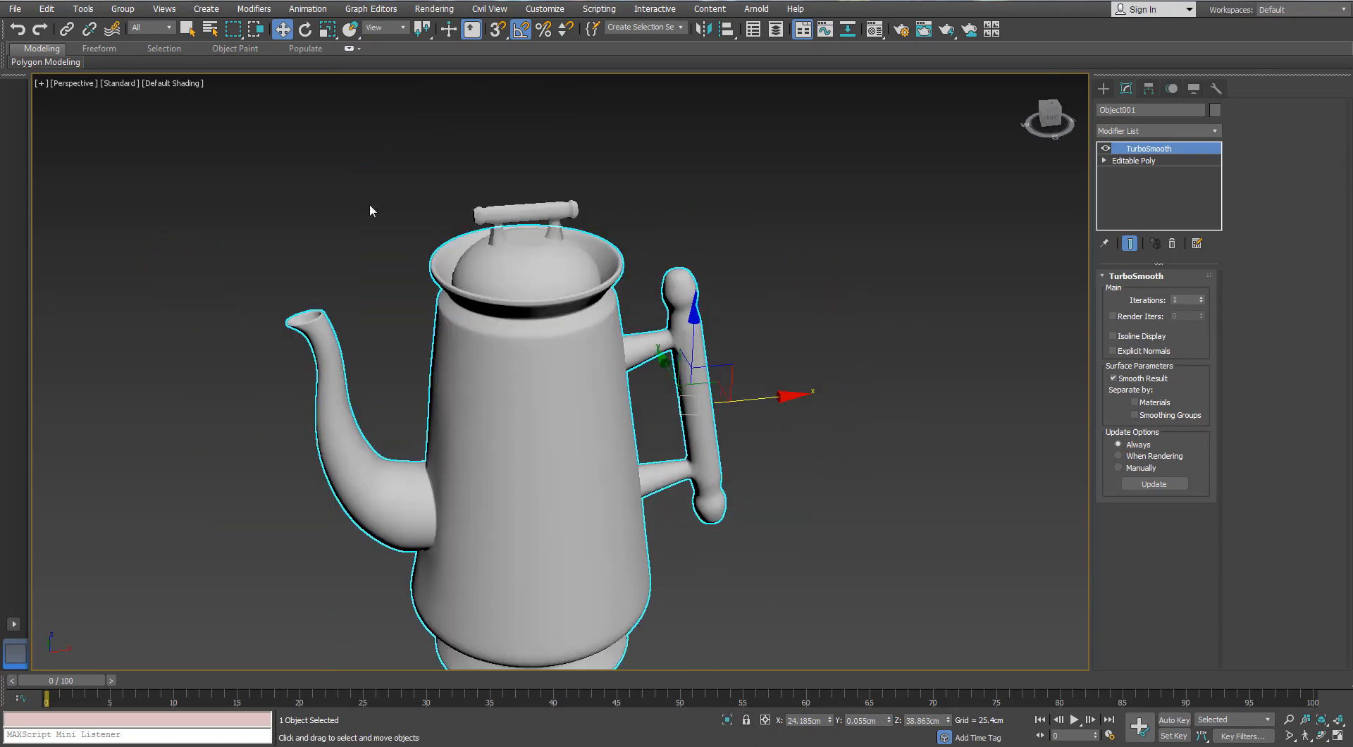
pyautogui.click(369, 207)
pyautogui.click(523, 265)
pyautogui.hotkey('alt', 'q')
pyautogui.press('F4')
pyautogui.keyDown('alt'); pyautogui.moveTo(523, 265); pyautogui.dragTo(493, 218, button='middle'); pyautogui.keyUp('alt')
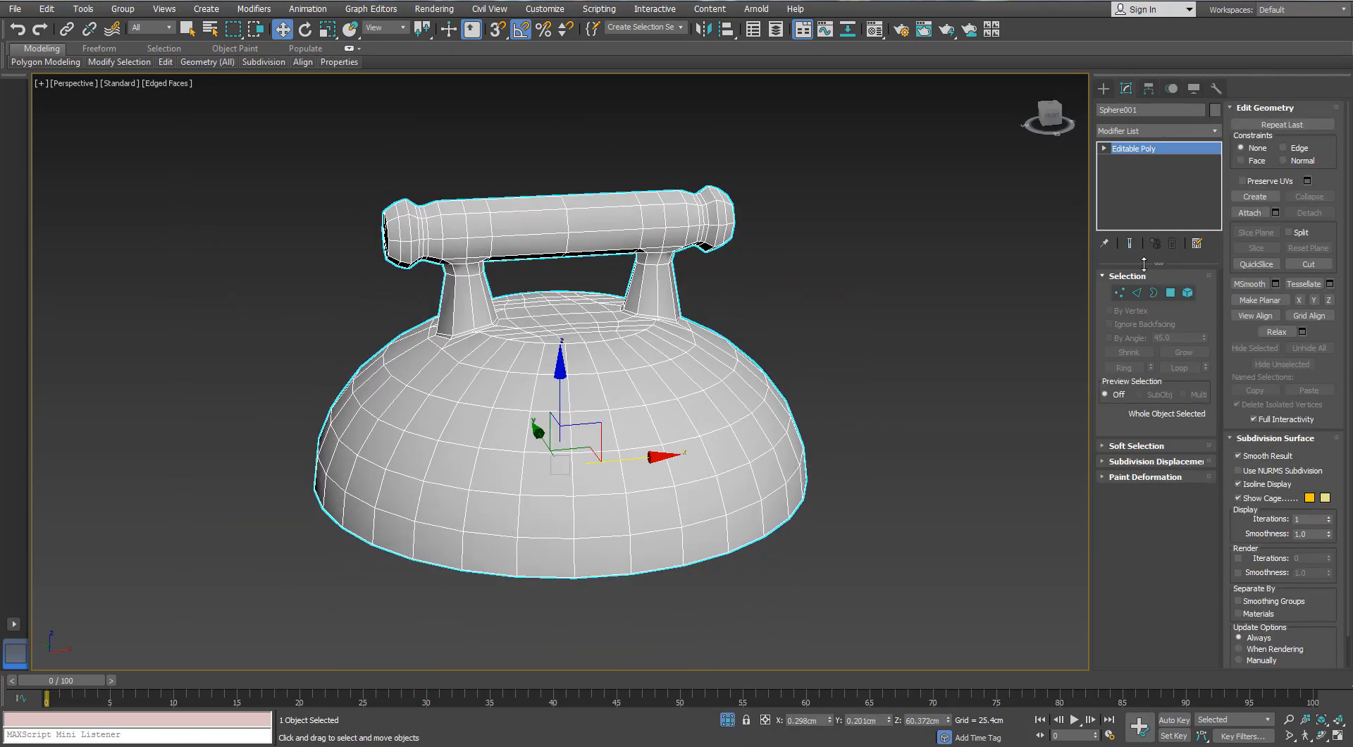
# Add SwiftLoop support edge loops at the base of the lid's left post and at the tops of both posts
pyautogui.click(1136, 292)
pyautogui.moveTo(164, 65)
pyautogui.click(280, 96)
pyautogui.keyDown('alt'); pyautogui.moveTo(440, 310); pyautogui.dragTo(437, 286, button='middle'); pyautogui.keyUp('alt')
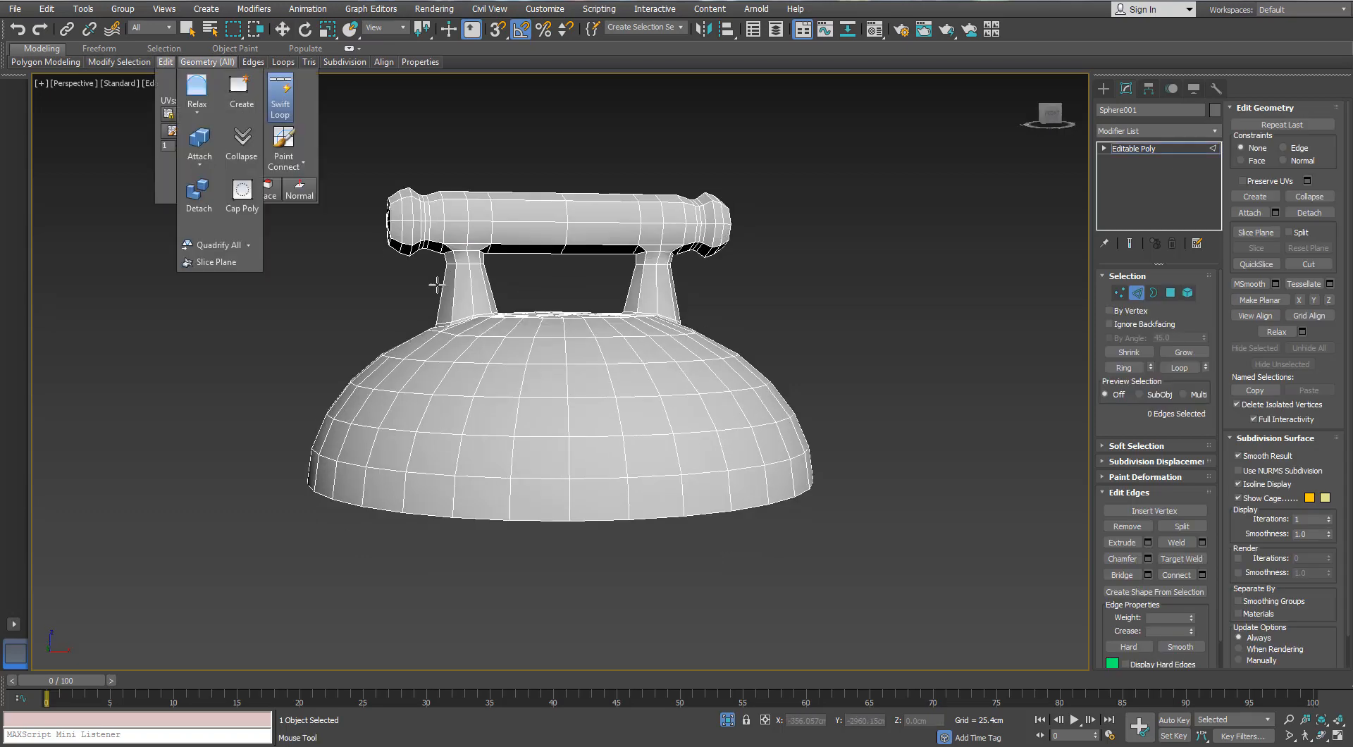
pyautogui.scroll(4, 451, 300)
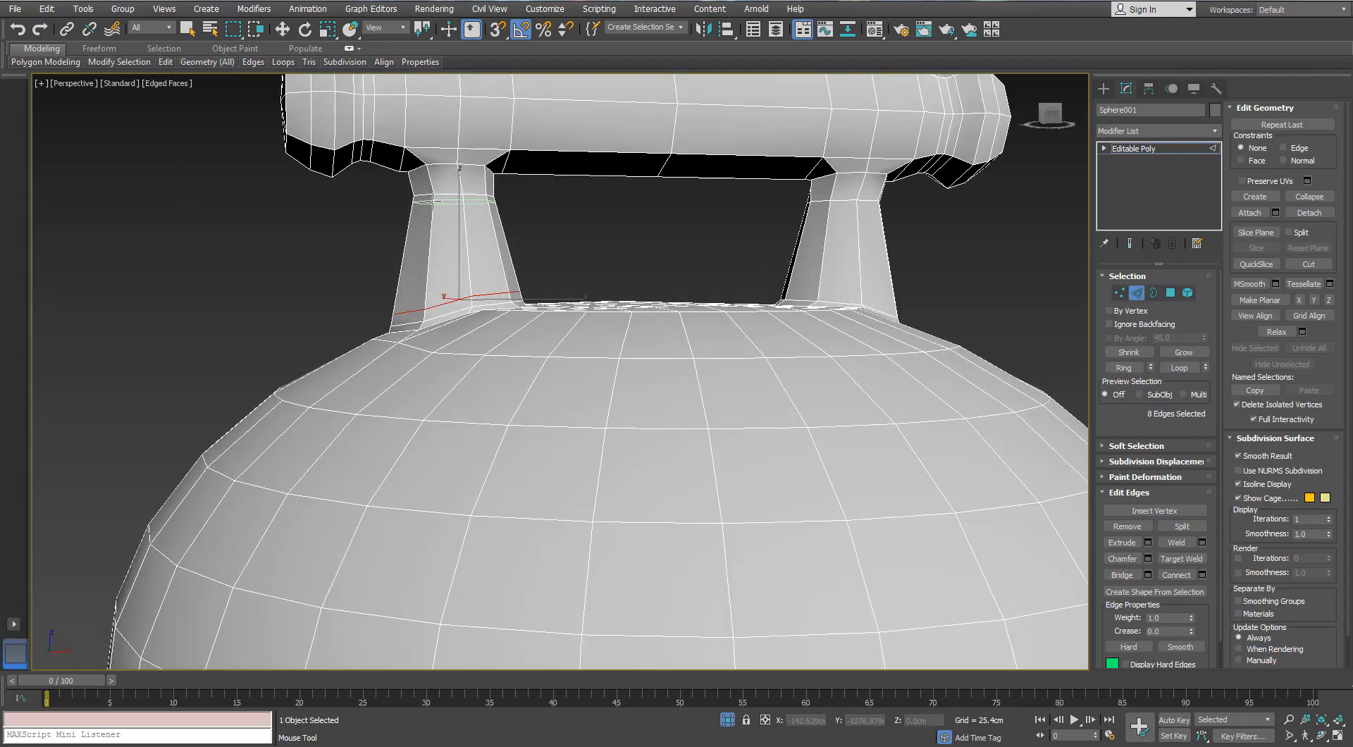
pyautogui.click(432, 174)
pyautogui.moveTo(645, 182); pyautogui.dragTo(400, 205, button='middle')
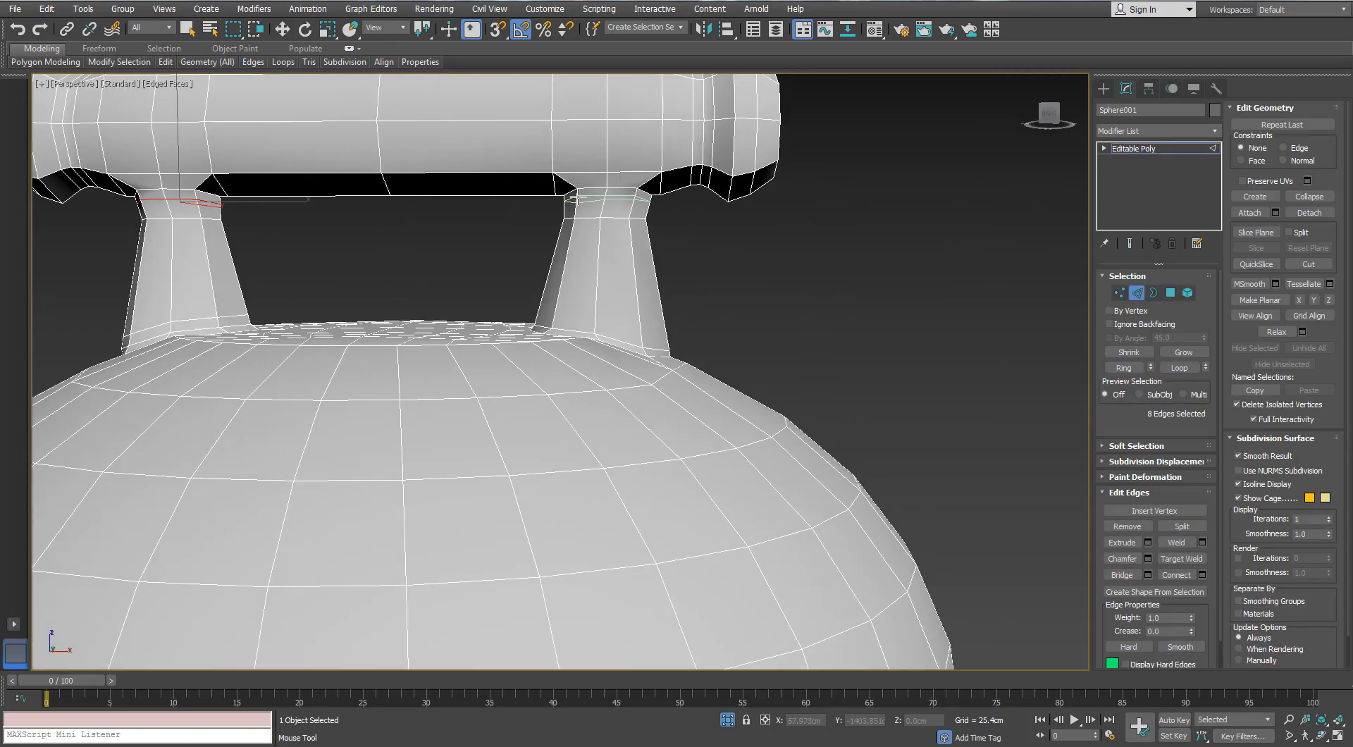
pyautogui.click(603, 201)
pyautogui.keyDown('alt'); pyautogui.moveTo(556, 276); pyautogui.dragTo(558, 323, button='middle'); pyautogui.keyUp('alt')
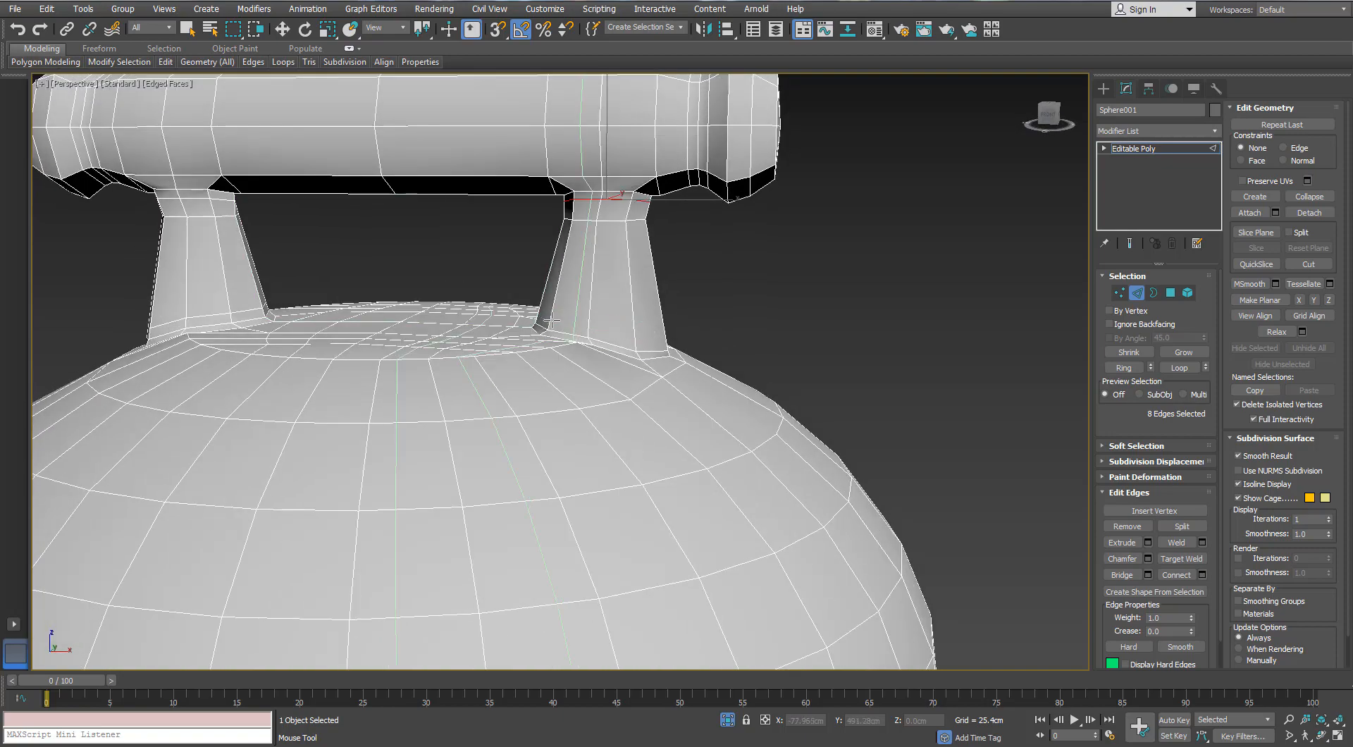
pyautogui.click(549, 322)
pyautogui.keyDown('alt'); pyautogui.moveTo(482, 252); pyautogui.dragTo(486, 325, button='middle'); pyautogui.keyUp('alt')
pyautogui.hotkey('ctrl', 'z')
# Add a support edge loop on the lid's dome around the base of each handle post
pyautogui.moveTo(567, 365); pyautogui.dragTo(547, 357, button='middle')
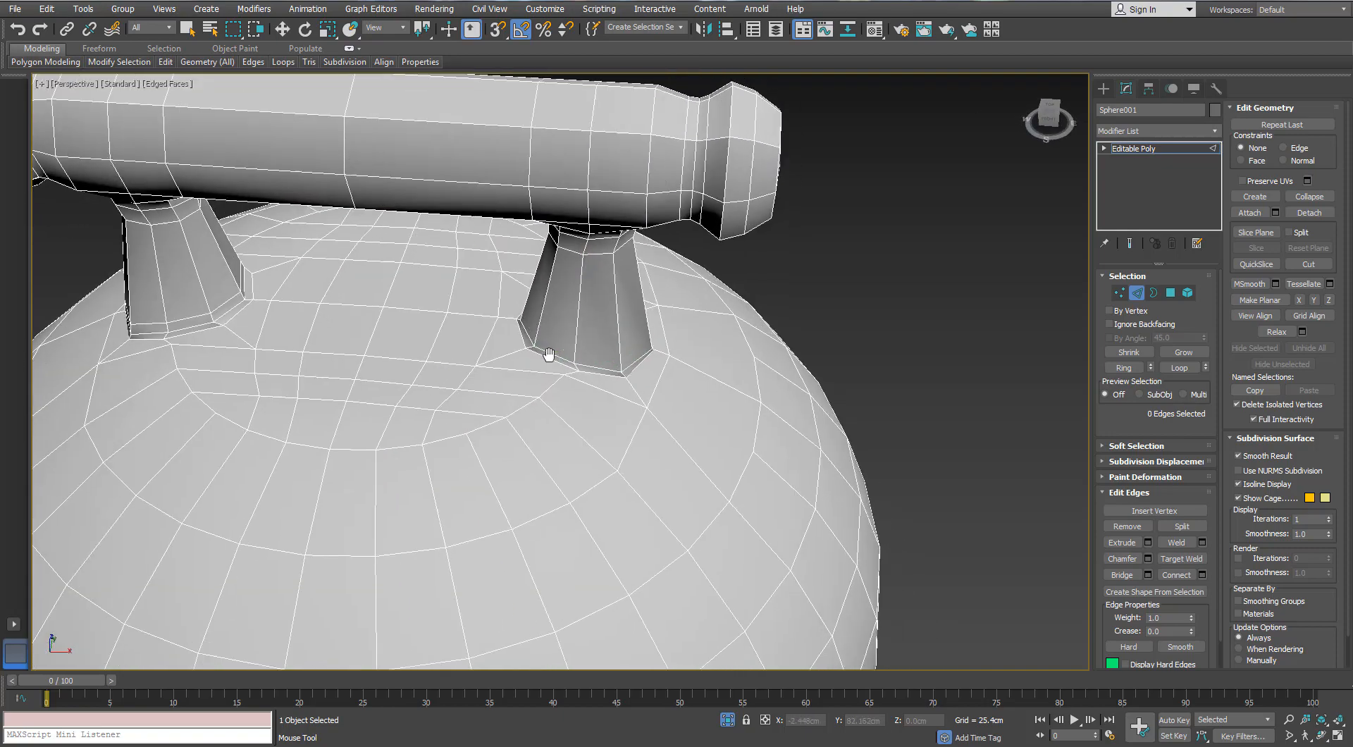
pyautogui.scroll(4, 606, 369)
pyautogui.click(624, 373)
pyautogui.scroll(-4, 256, 258)
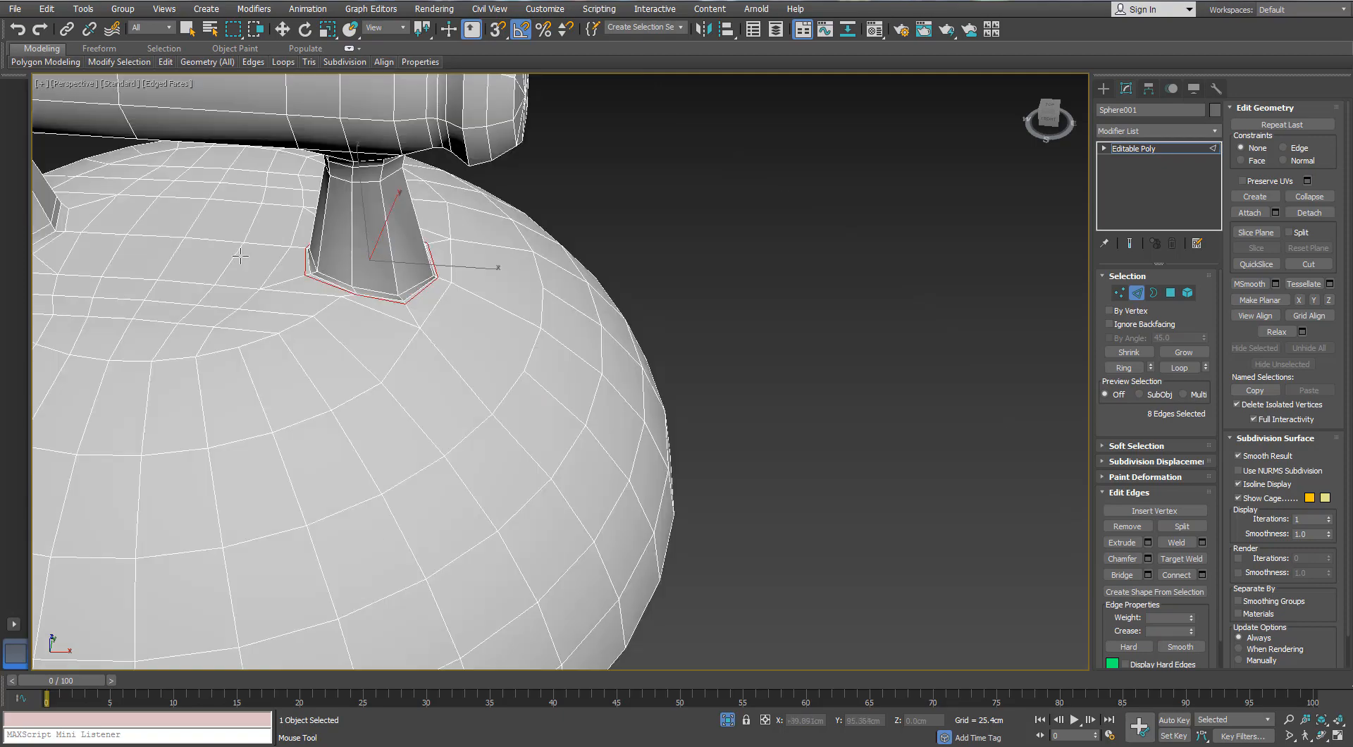
pyautogui.moveTo(141, 265); pyautogui.dragTo(539, 276, button='middle')
pyautogui.scroll(4, 395, 303)
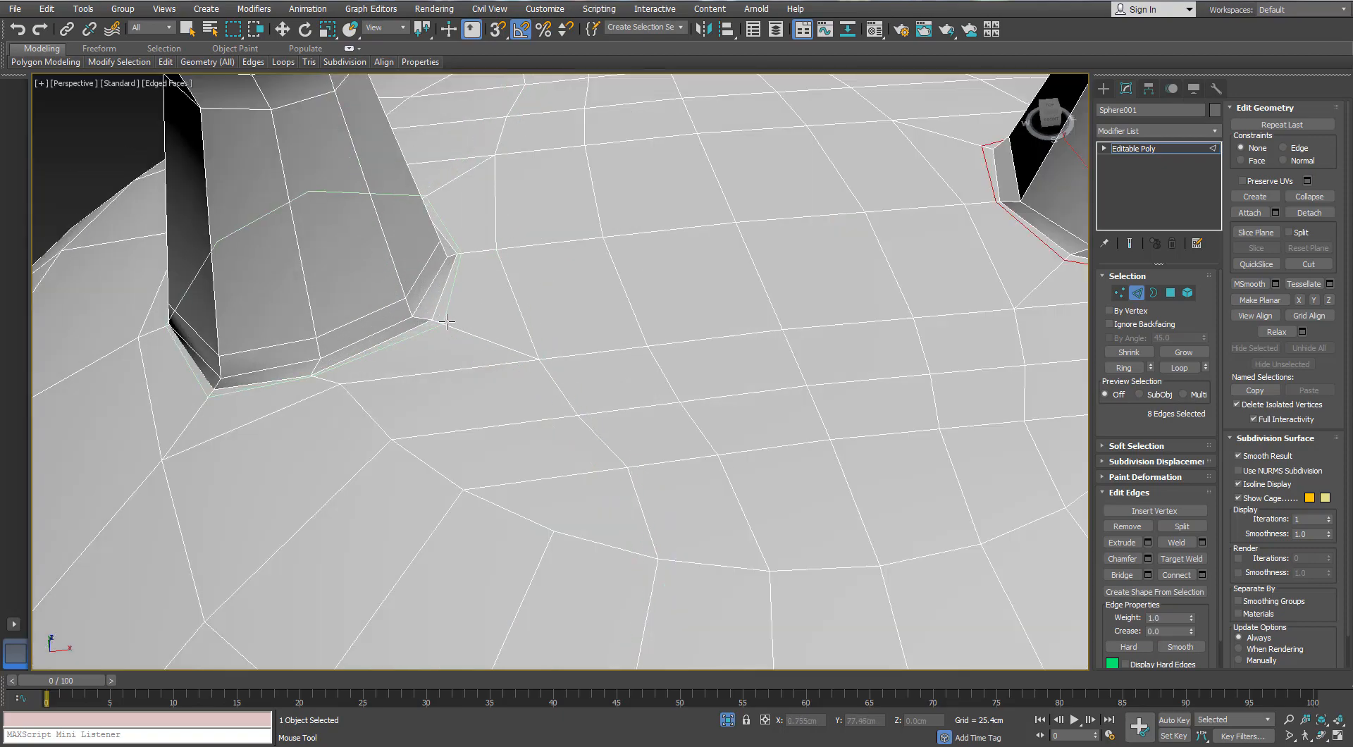
pyautogui.click(447, 321)
# Leave SwiftLoop and remove the edge loop on the left post just above its base
pyautogui.rightClick(437, 268)
pyautogui.doubleClick(432, 254)
pyautogui.hotkey('ctrl', 'BackSpace')
pyautogui.scroll(-5, 437, 248)
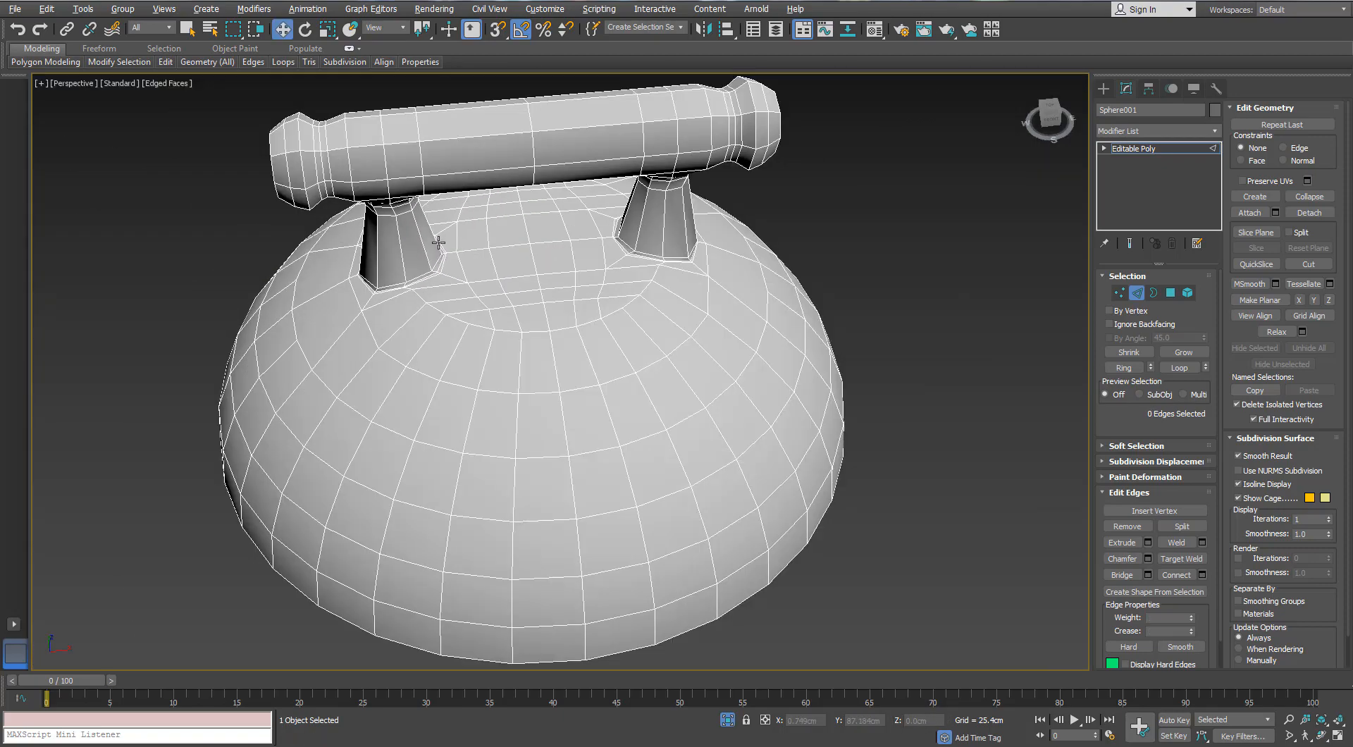
# Add SwiftLoop support edge loops around the lid's handle bar on either side of both posts
pyautogui.keyDown('alt'); pyautogui.moveTo(439, 242); pyautogui.dragTo(425, 185, button='middle'); pyautogui.keyUp('alt')
pyautogui.scroll(4, 416, 169)
pyautogui.keyDown('alt'); pyautogui.moveTo(413, 139); pyautogui.dragTo(413, 105, button='middle'); pyautogui.keyUp('alt')
pyautogui.moveTo(412, 106); pyautogui.dragTo(408, 142, button='middle')
pyautogui.moveTo(169, 62)
pyautogui.click(280, 97)
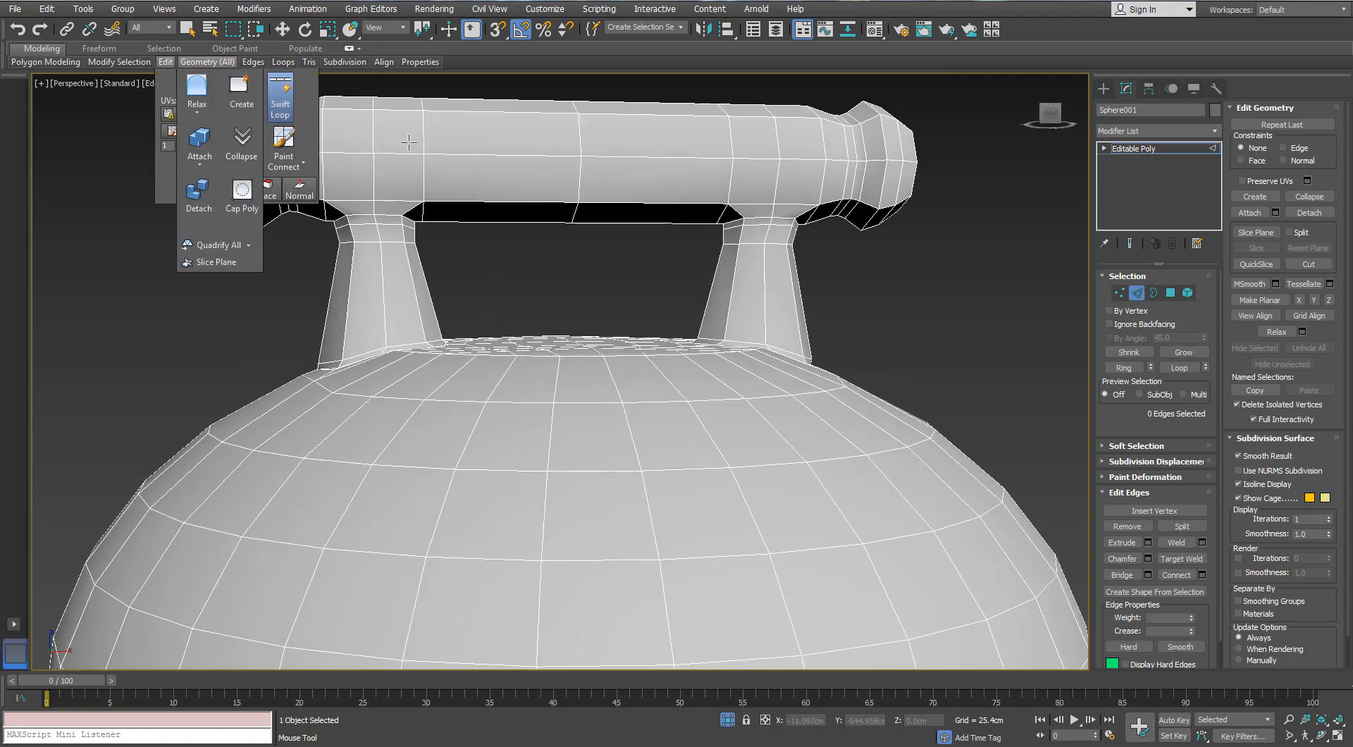
pyautogui.click(432, 173)
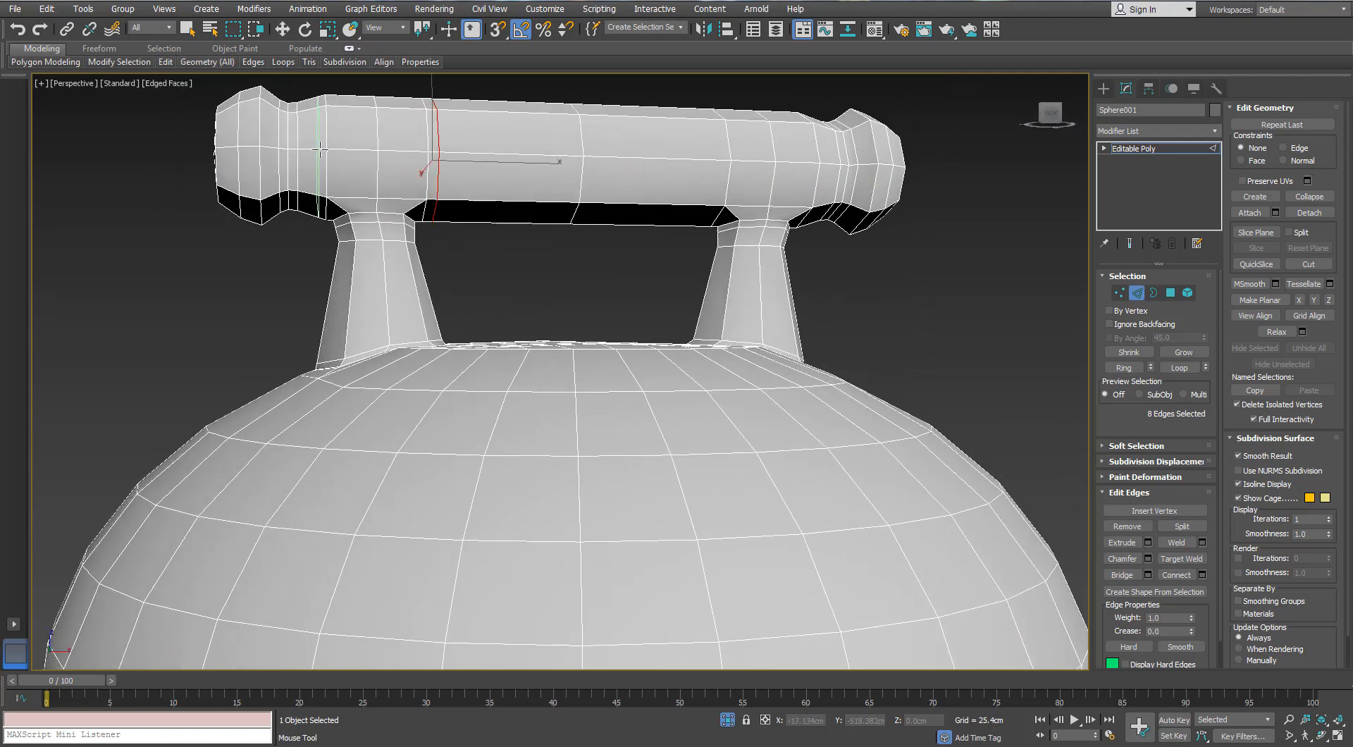
pyautogui.click(319, 150)
pyautogui.moveTo(696, 154); pyautogui.dragTo(478, 169, button='middle')
pyautogui.click(487, 167)
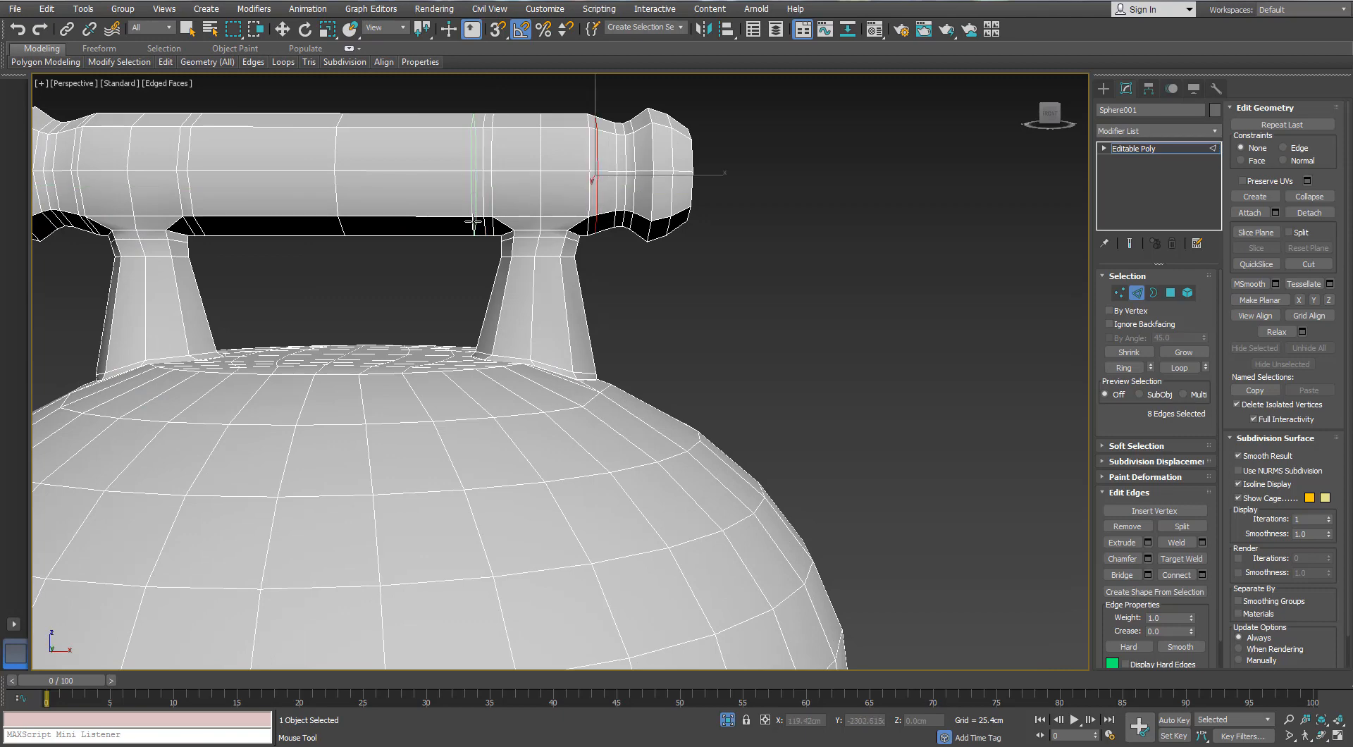
pyautogui.scroll(-10, 474, 223)
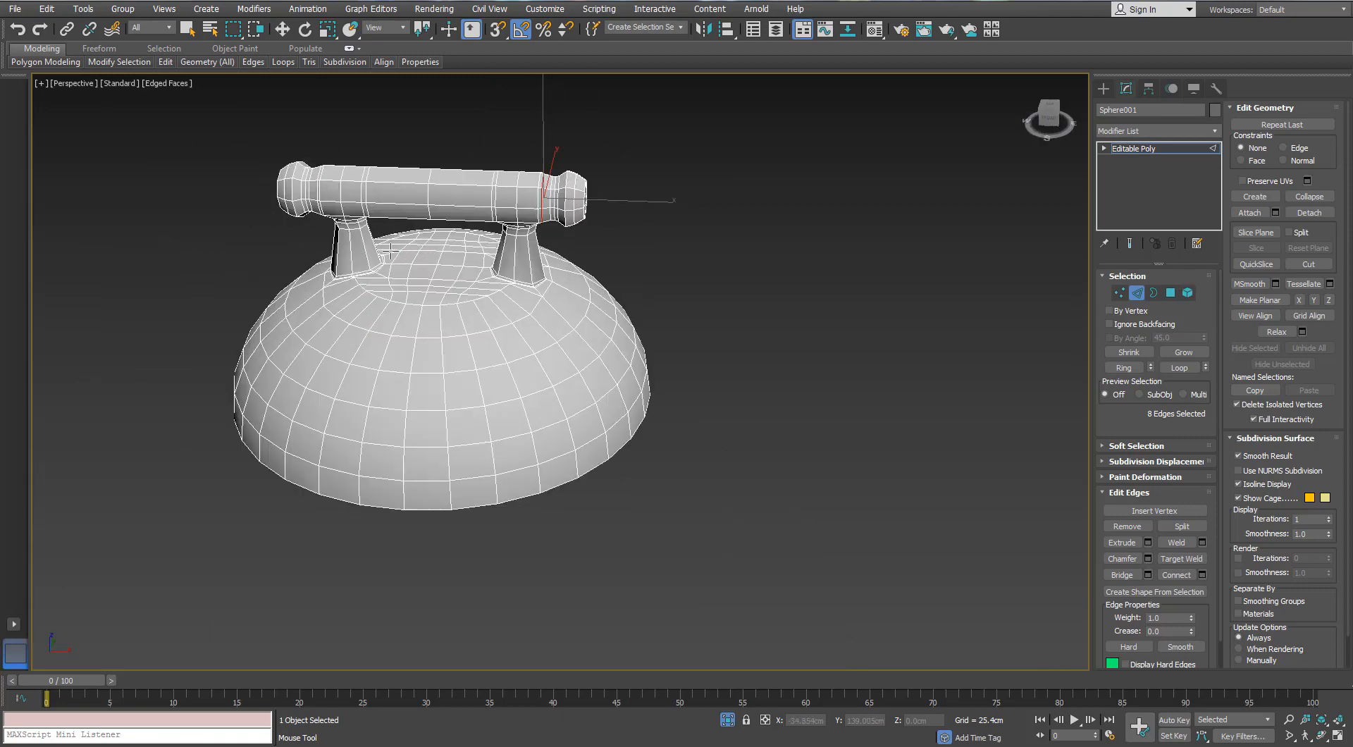
pyautogui.scroll(10, 633, 157)
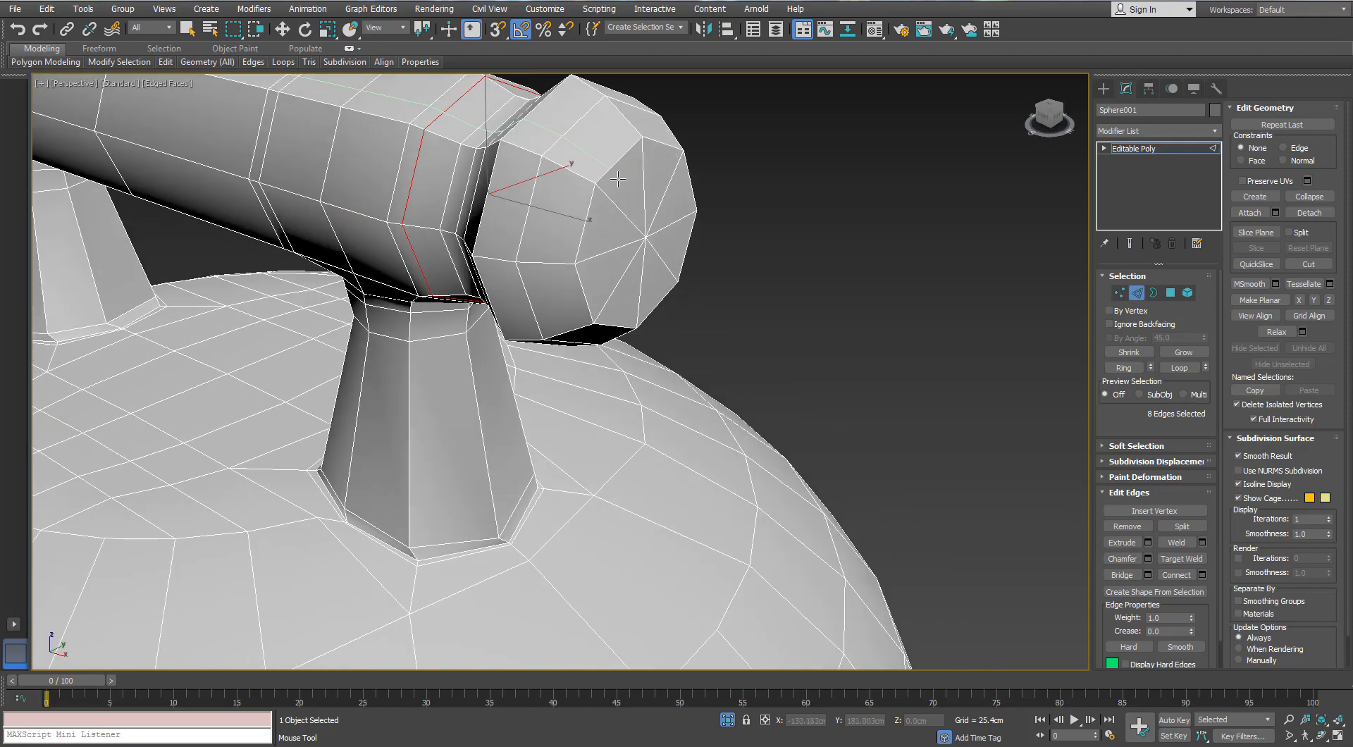
pyautogui.scroll(-10, 583, 180)
pyautogui.keyDown('alt'); pyautogui.moveTo(592, 182); pyautogui.dragTo(761, 185, button='middle'); pyautogui.keyUp('alt')
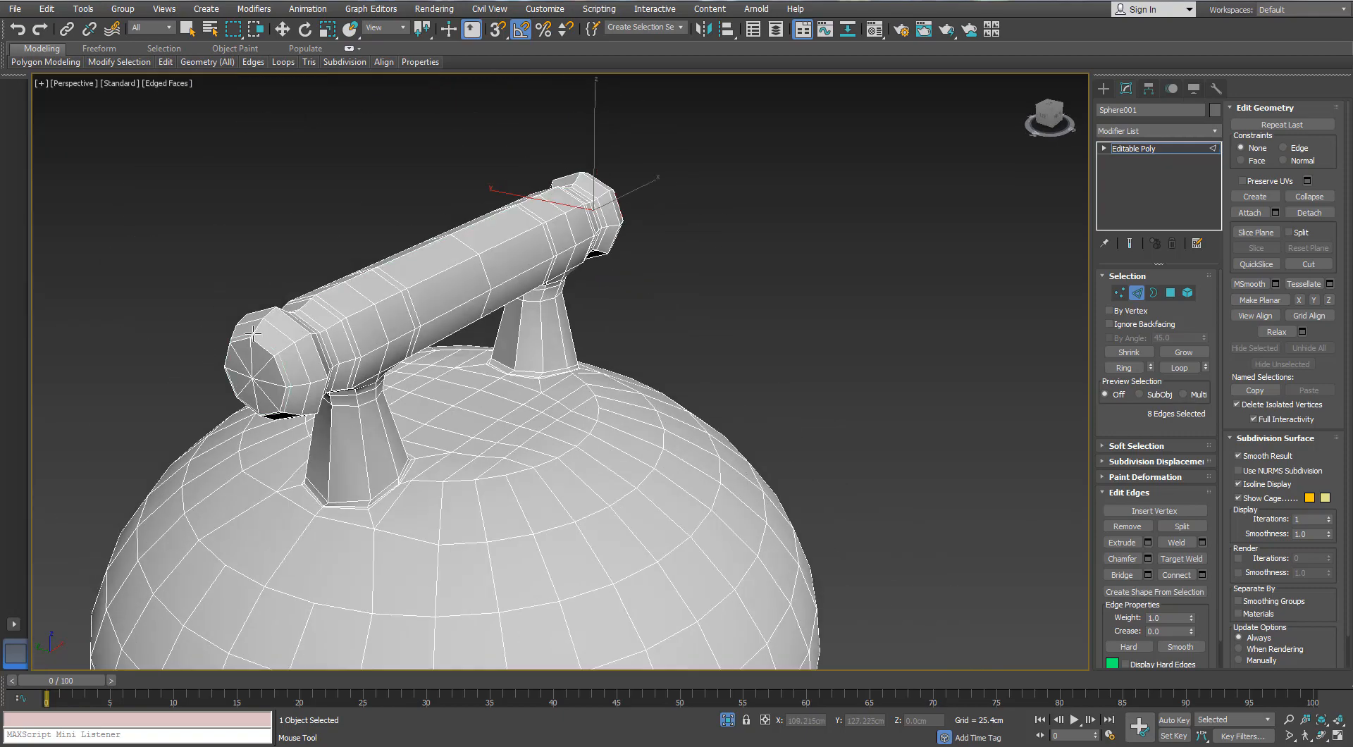
# Select the polygons around the centre vertices of both handle bar ends and inset them slightly
pyautogui.click(1119, 293)
pyautogui.click(253, 378)
pyautogui.keyDown('alt'); pyautogui.moveTo(253, 378); pyautogui.dragTo(623, 299, button='middle'); pyautogui.keyUp('alt')
pyautogui.scroll(-4, 623, 300)
pyautogui.scroll(4, 719, 368)
pyautogui.keyDown('ctrl'); pyautogui.click(697, 336); pyautogui.keyUp('ctrl')
pyautogui.scroll(4, 782, 356)
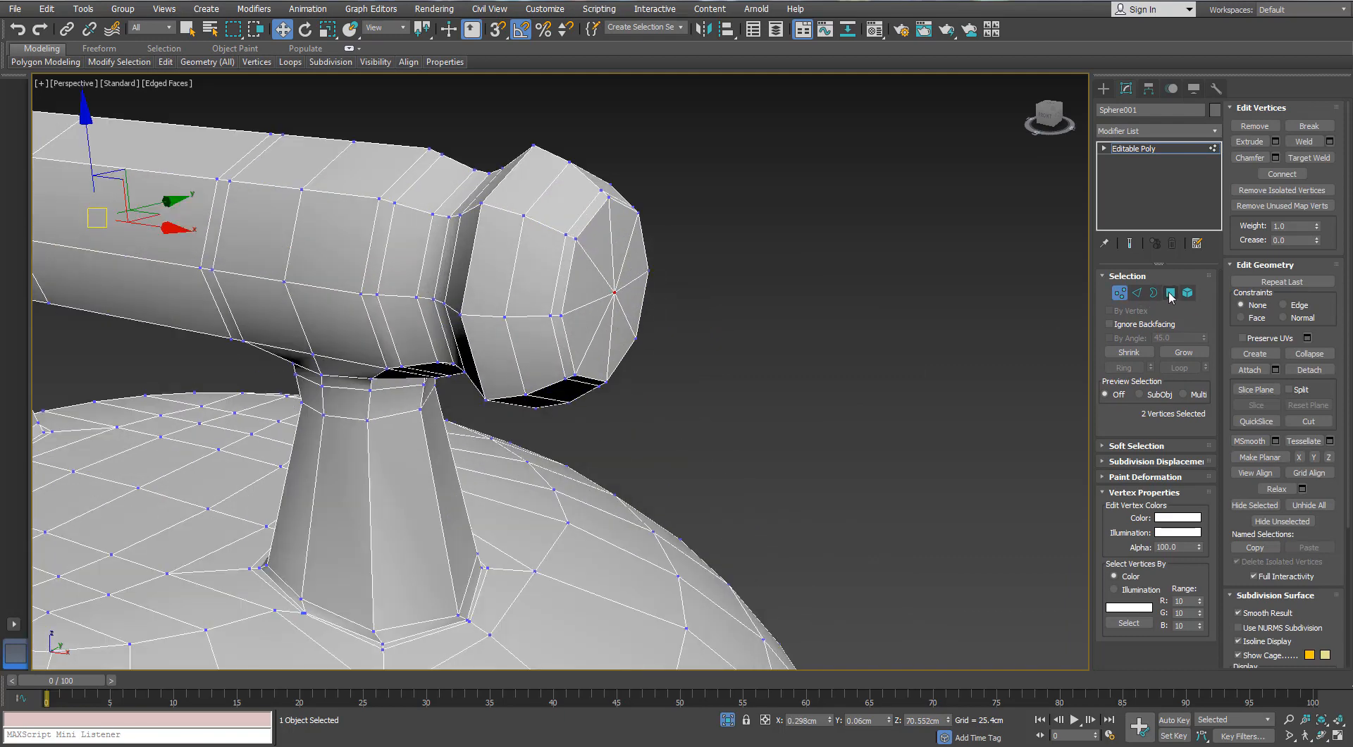
pyautogui.keyDown('ctrl'); pyautogui.click(1170, 293); pyautogui.keyUp('ctrl')
pyautogui.click(1200, 540)
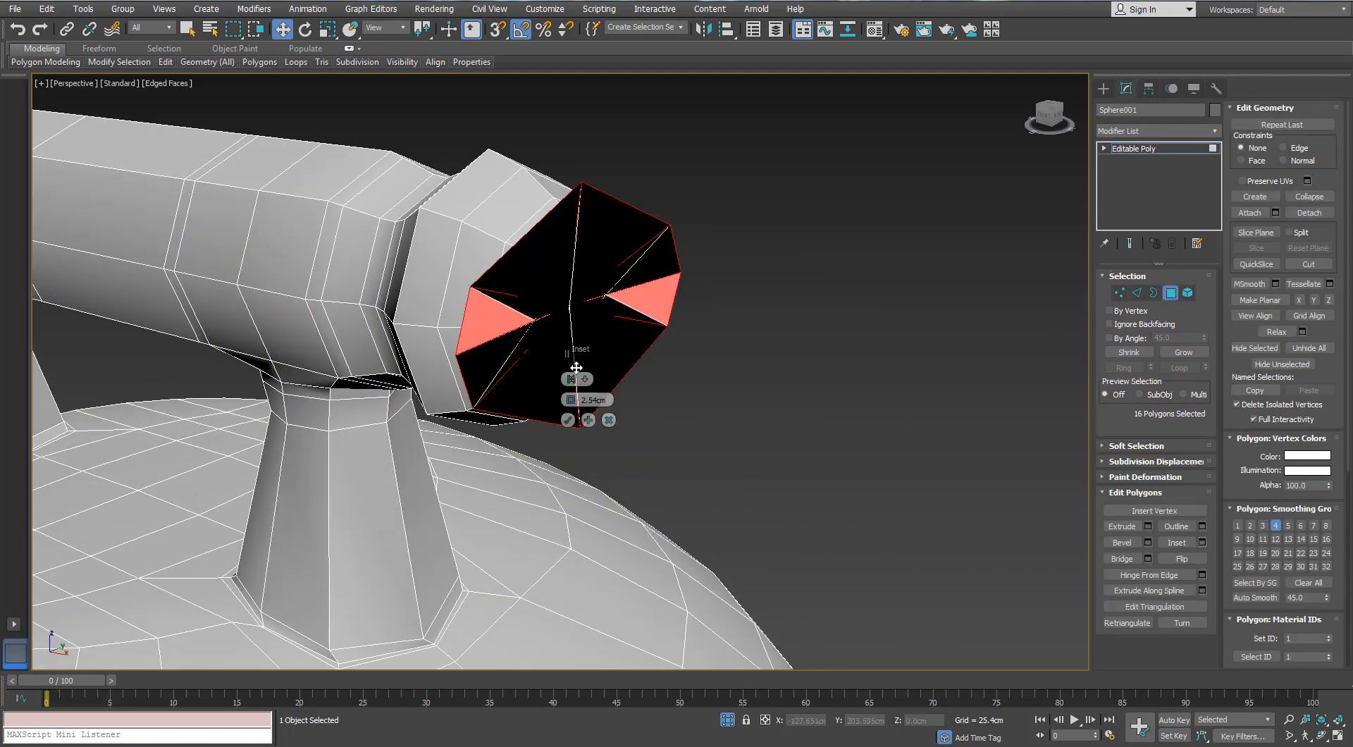
pyautogui.click(568, 420)
pyautogui.click(740, 381)
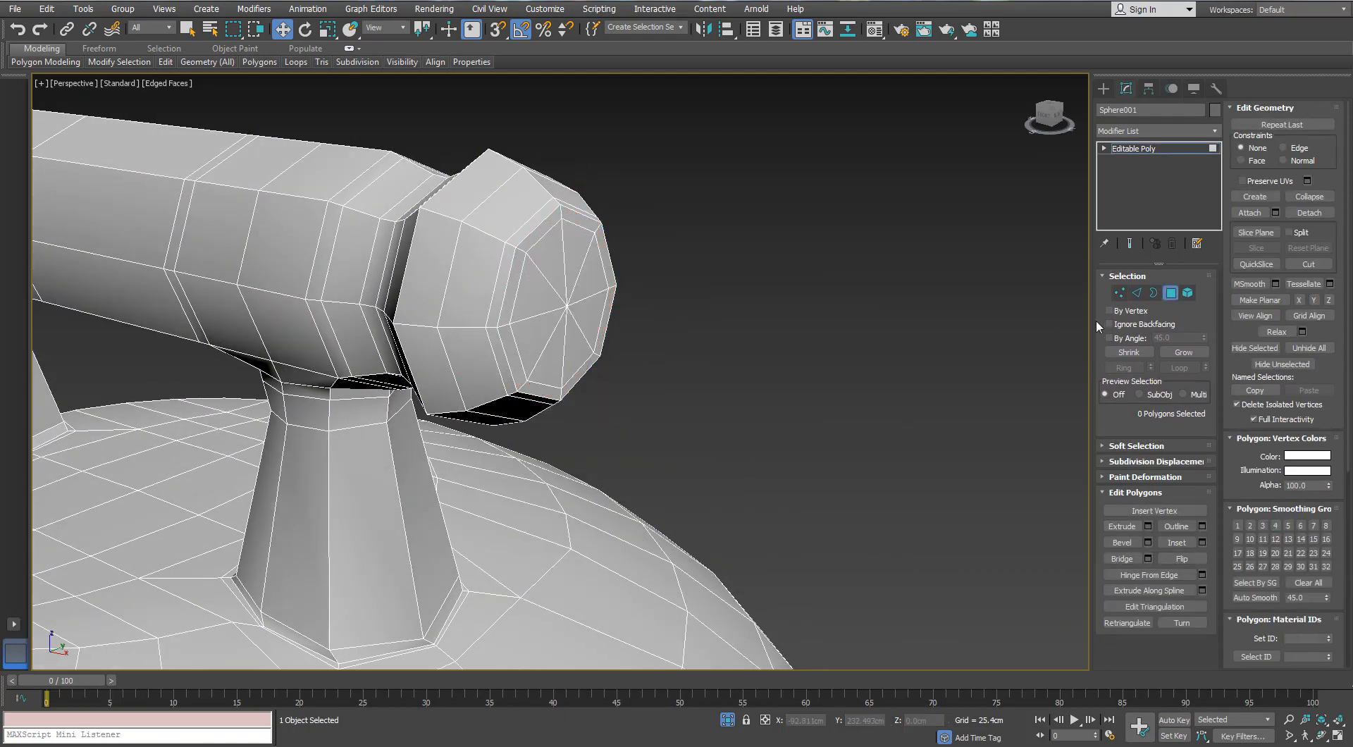
pyautogui.click(1168, 293)
pyautogui.click(787, 336)
pyautogui.scroll(-5, 635, 304)
pyautogui.keyDown('alt'); pyautogui.moveTo(636, 304); pyautogui.dragTo(586, 297, button='middle'); pyautogui.keyUp('alt')
pyautogui.click(597, 384)
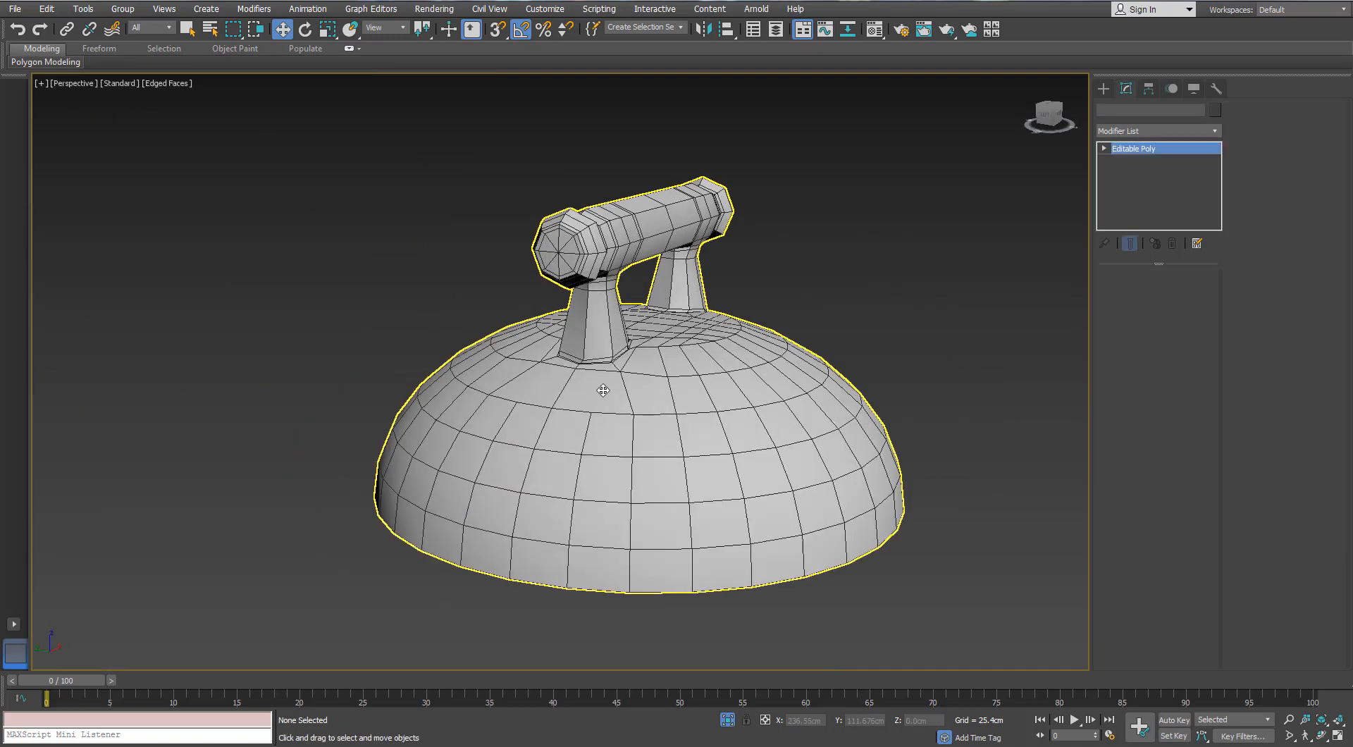
pyautogui.scroll(4, 594, 314)
pyautogui.press('1')
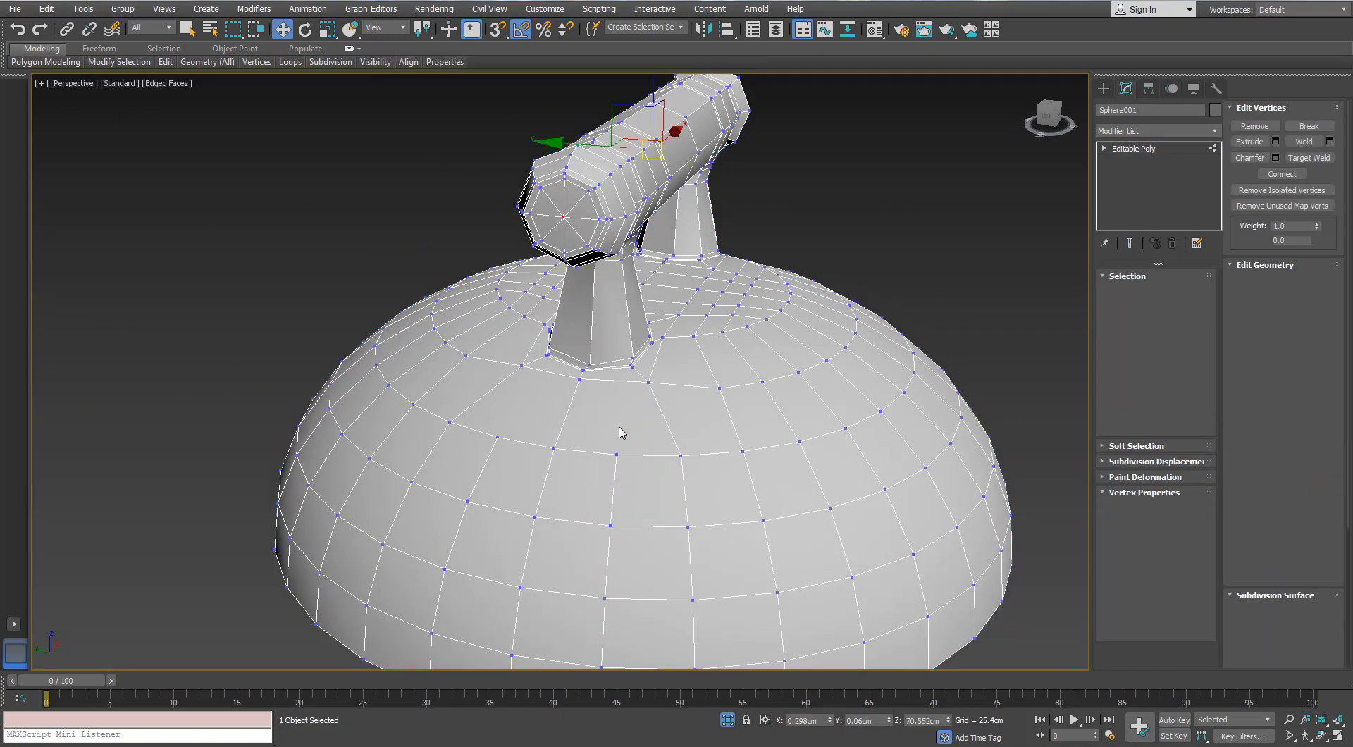
pyautogui.keyDown('alt'); pyautogui.moveTo(619, 430); pyautogui.dragTo(616, 451, button='middle'); pyautogui.keyUp('alt')
pyautogui.rightClick(613, 446)
pyautogui.click(589, 324)
pyautogui.keyDown('alt'); pyautogui.moveTo(584, 370); pyautogui.dragTo(638, 480, button='middle'); pyautogui.keyUp('alt')
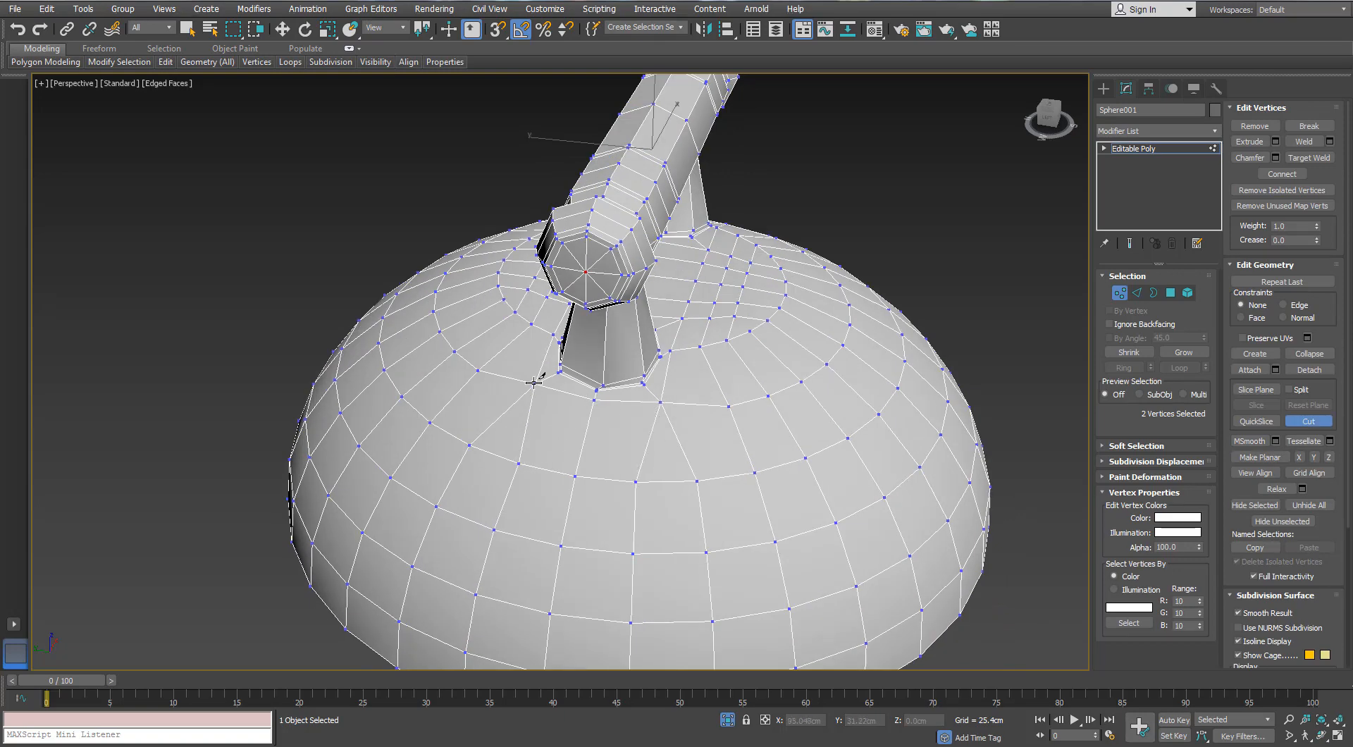
pyautogui.scroll(-5, 462, 401)
pyautogui.scroll(7, 628, 392)
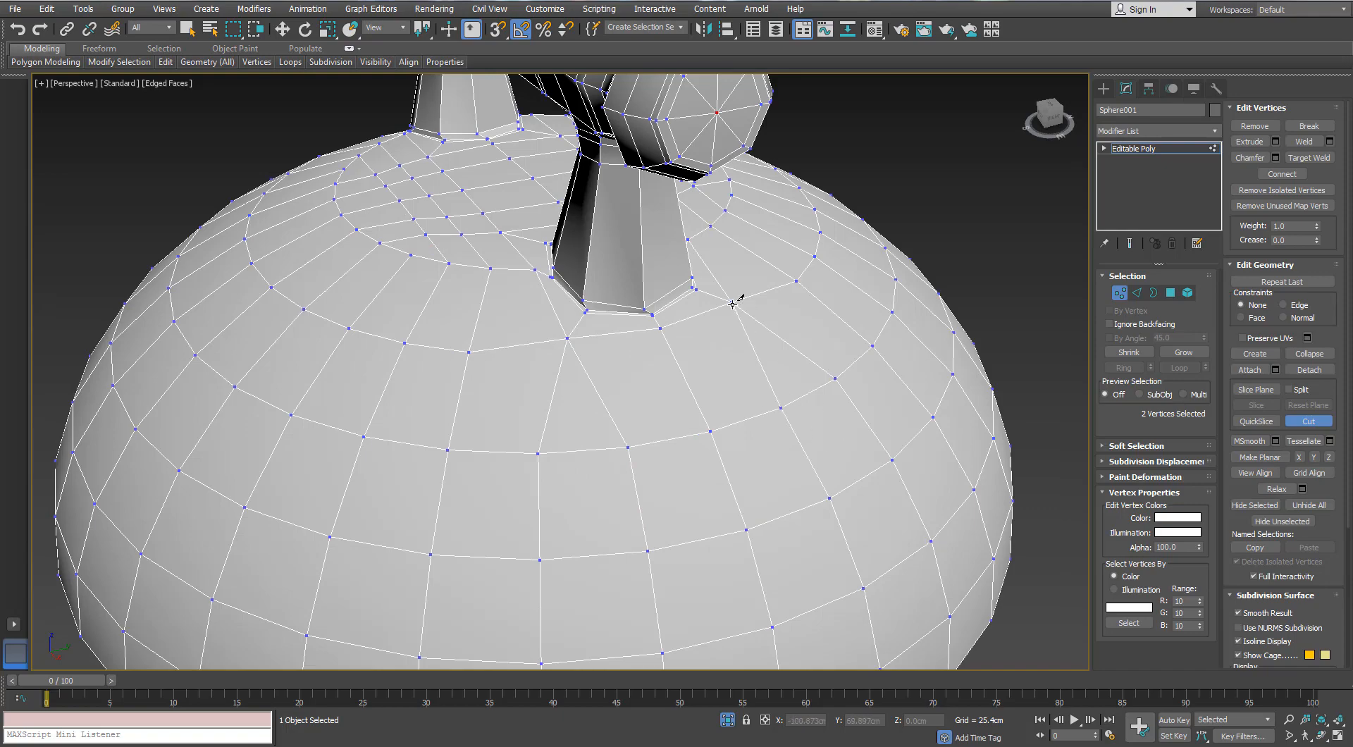
pyautogui.rightClick(640, 356)
# Select the innermost edge ring around the pole on the lid's underside and delete it to open a hole
pyautogui.scroll(-5, 640, 356)
pyautogui.keyDown('alt'); pyautogui.moveTo(592, 416); pyautogui.dragTo(548, 304, button='middle'); pyautogui.keyUp('alt')
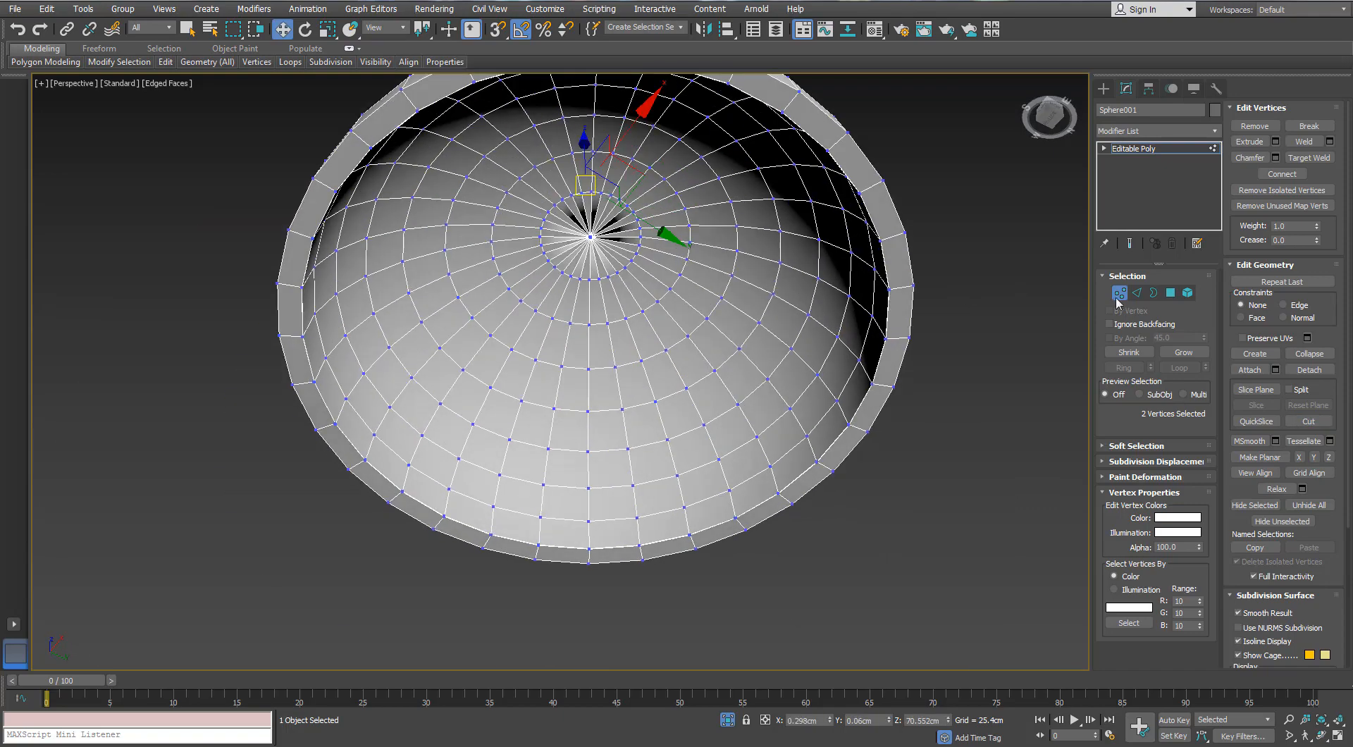
pyautogui.scroll(6, 638, 317)
pyautogui.click(639, 308)
pyautogui.scroll(4, 638, 363)
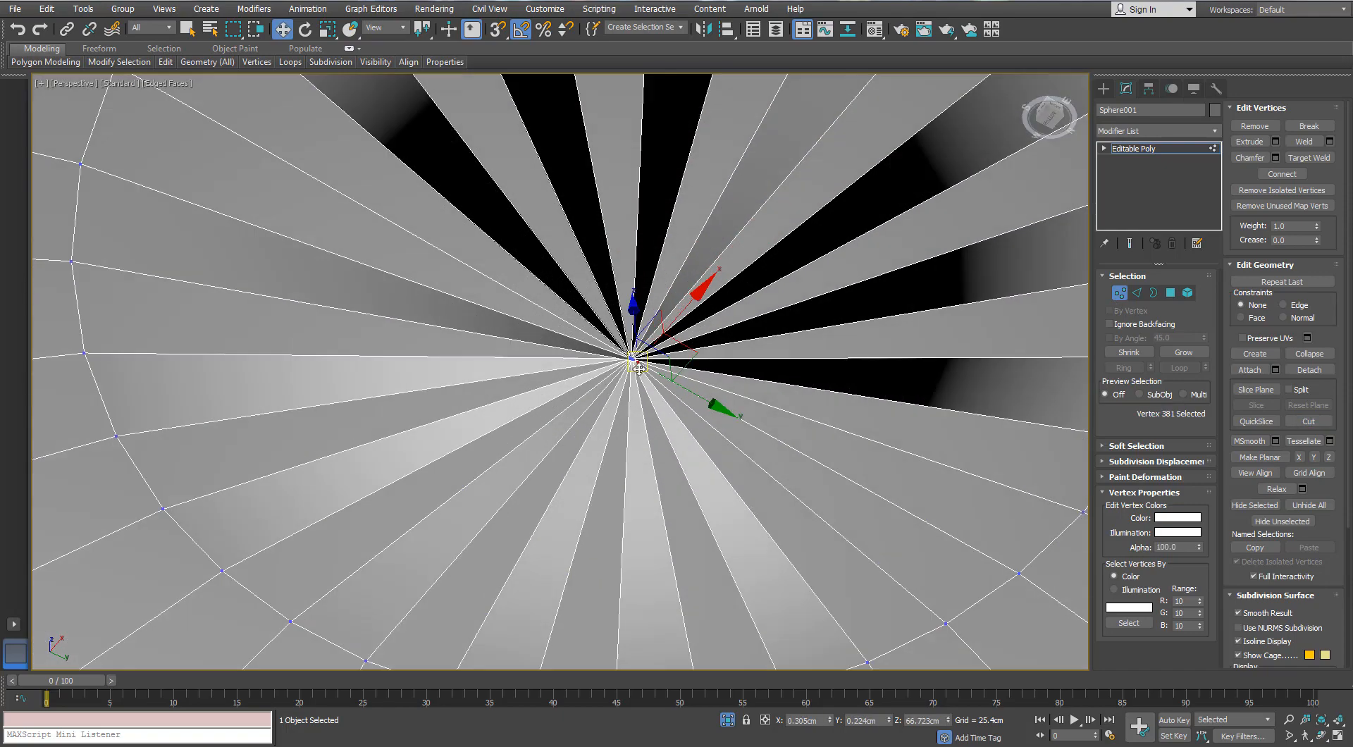
pyautogui.scroll(-6, 639, 368)
pyautogui.scroll(4, 639, 368)
pyautogui.press('2')
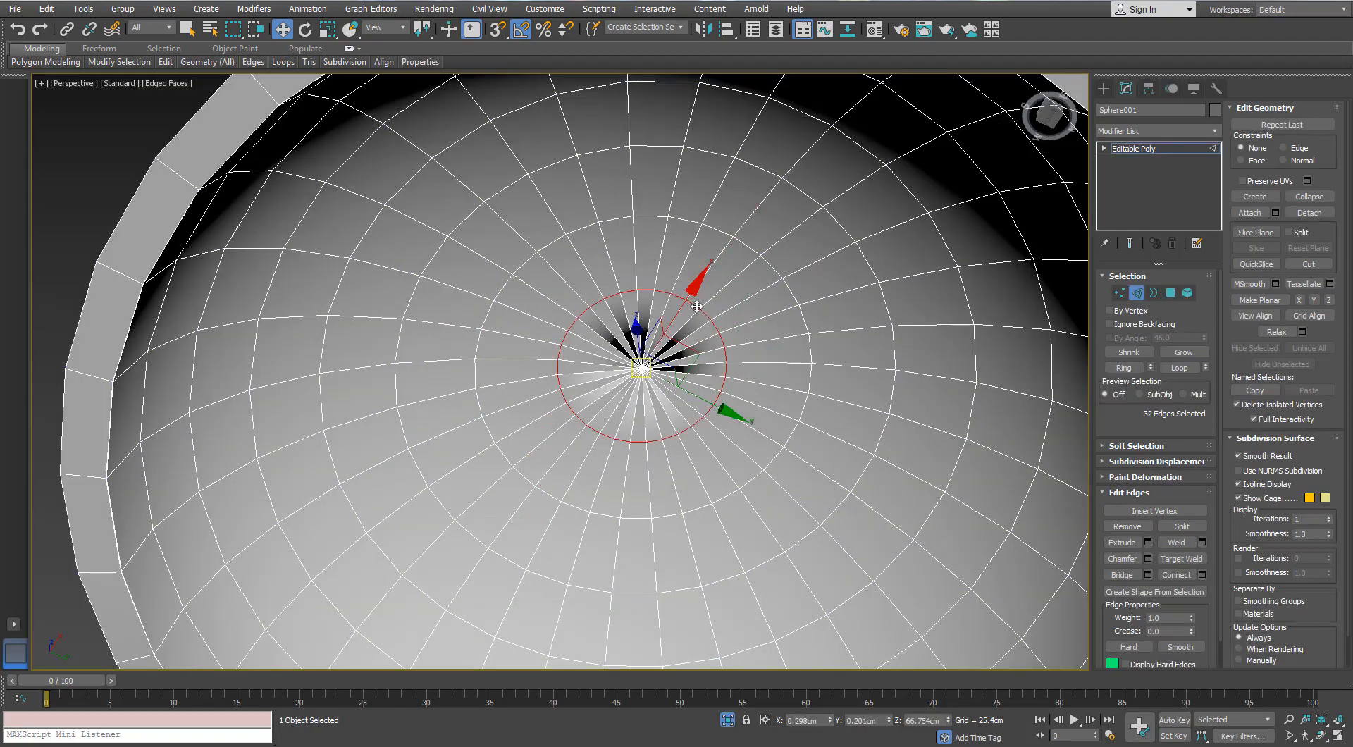
pyautogui.press('Delete')
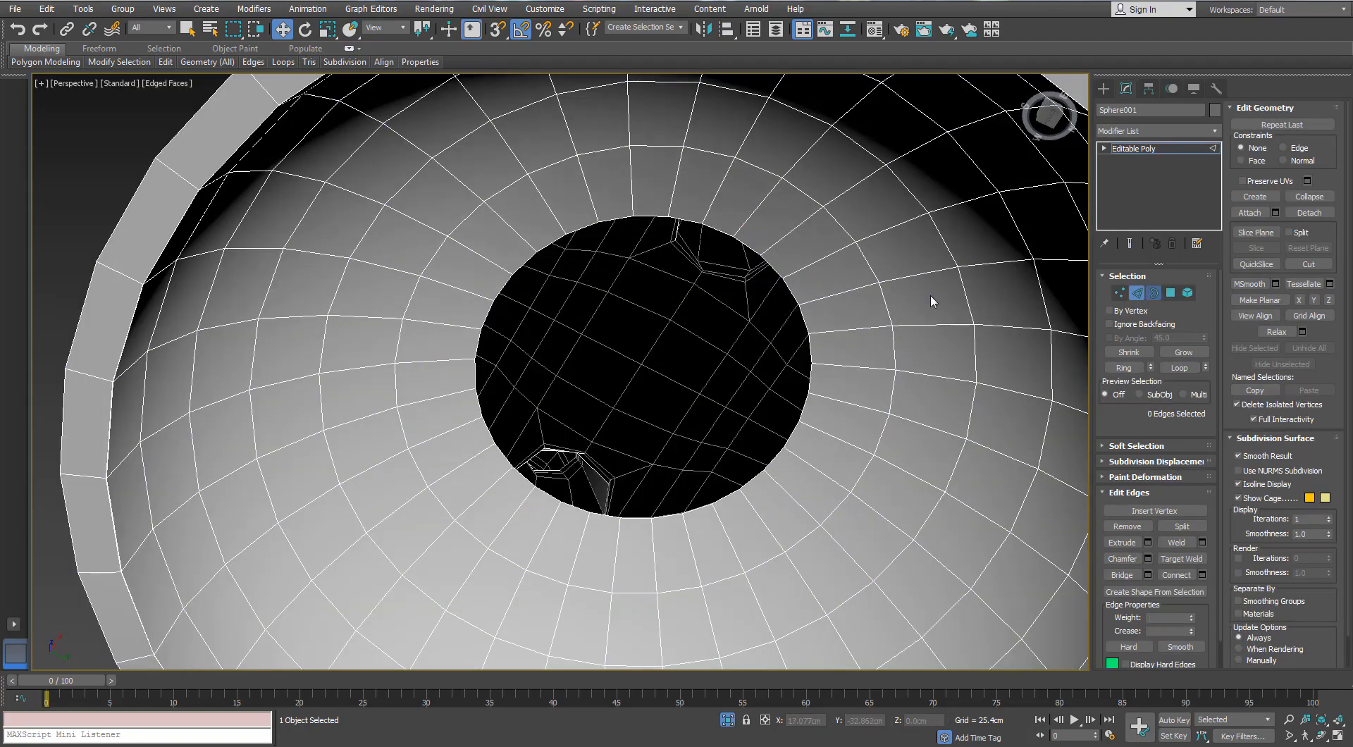
# Select the border of the hole in the lid's underside and collapse it to a single point
pyautogui.press('3')
pyautogui.click(749, 243)
pyautogui.rightClick(747, 243)
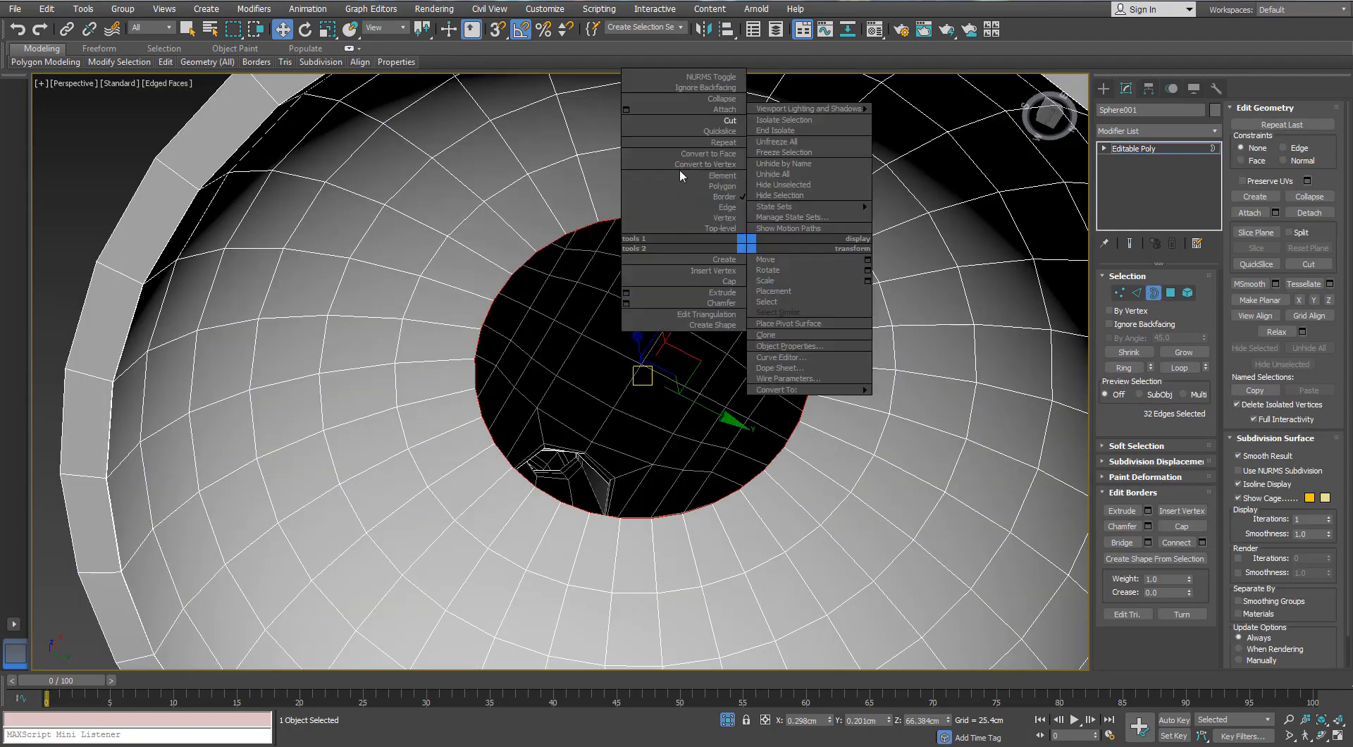
pyautogui.click(701, 103)
pyautogui.scroll(-5, 628, 251)
# Add SwiftLoop support edge loops on the lid's bottom rim and on the inner and outer walls beside it
pyautogui.keyDown('alt'); pyautogui.moveTo(628, 251); pyautogui.dragTo(704, 311, button='middle'); pyautogui.keyUp('alt')
pyautogui.moveTo(165, 63)
pyautogui.click(281, 90)
pyautogui.keyDown('alt'); pyautogui.moveTo(521, 430); pyautogui.dragTo(543, 521, button='middle'); pyautogui.keyUp('alt')
pyautogui.scroll(5, 542, 522)
pyautogui.click(507, 488)
pyautogui.click(496, 511)
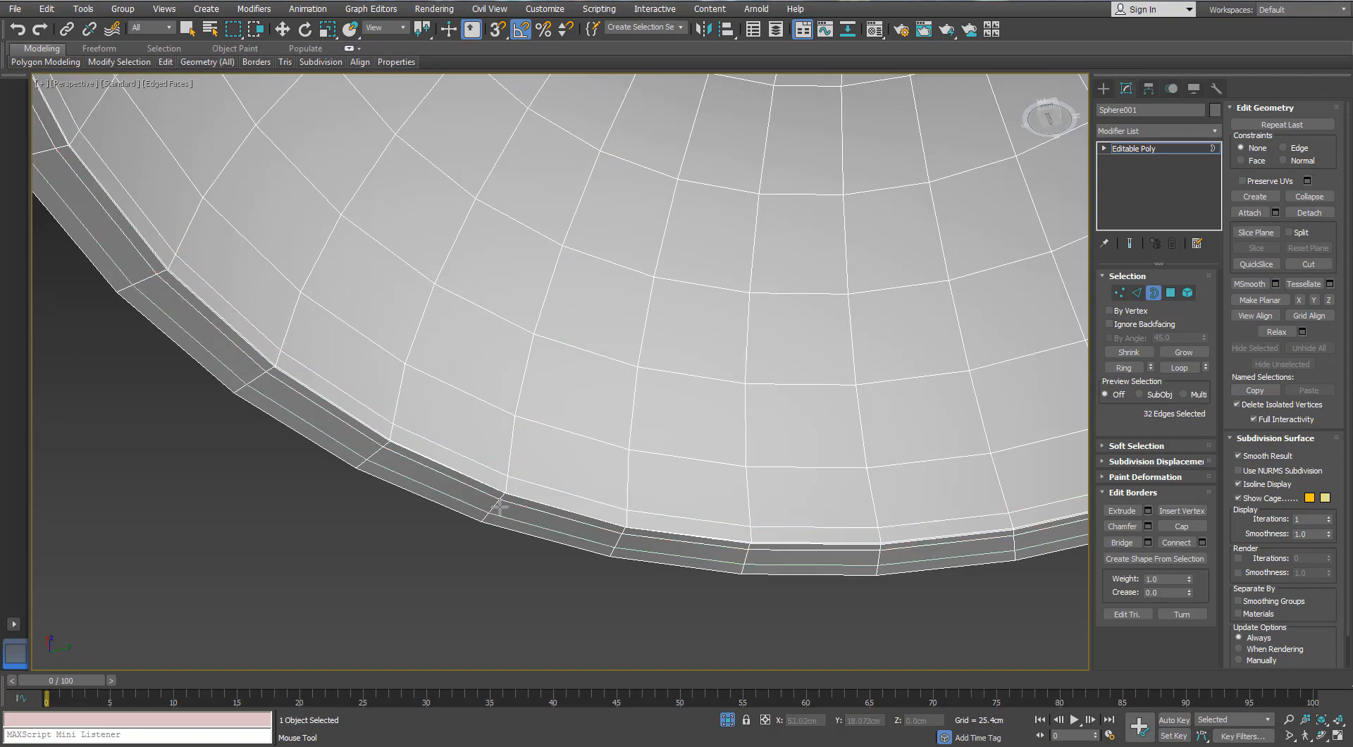
pyautogui.scroll(-6, 506, 474)
pyautogui.keyDown('alt'); pyautogui.moveTo(506, 474); pyautogui.dragTo(564, 492, button='middle'); pyautogui.keyUp('alt')
pyautogui.scroll(3, 513, 416)
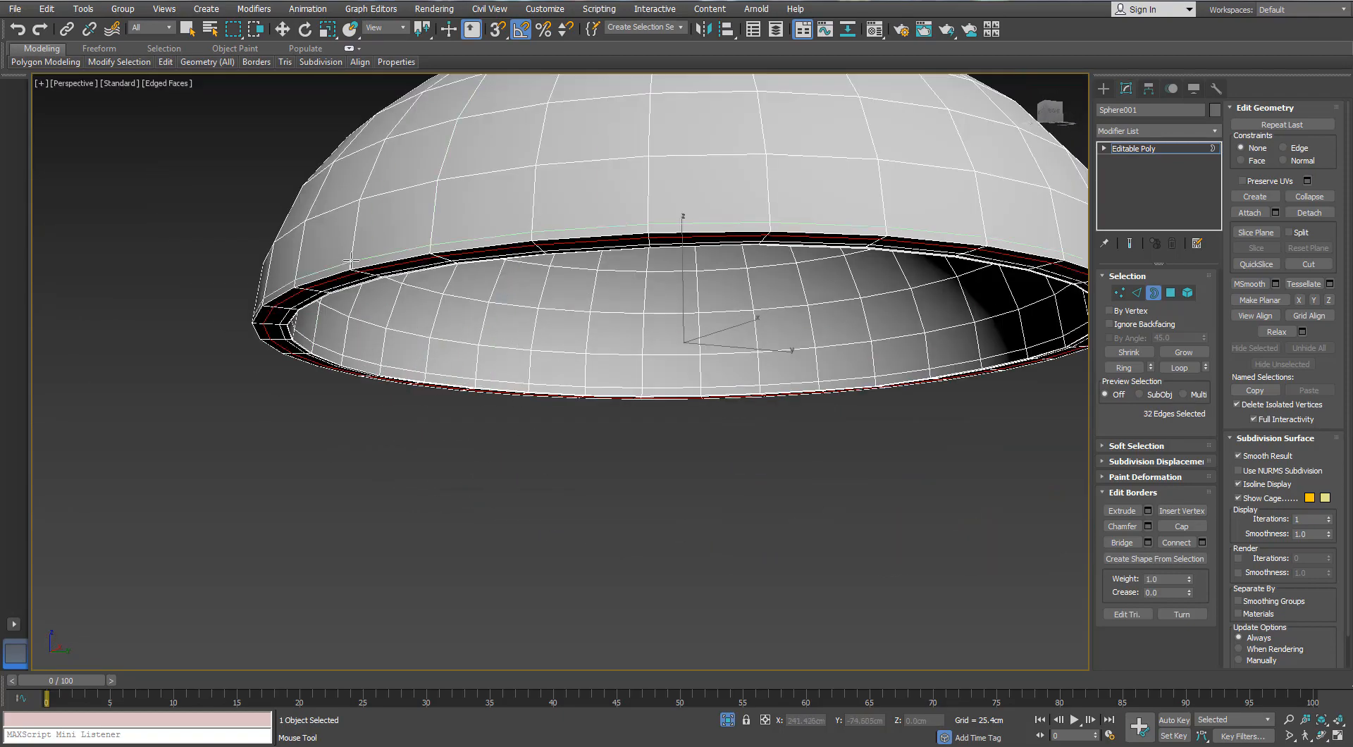
pyautogui.scroll(-5, 350, 261)
pyautogui.press('w')
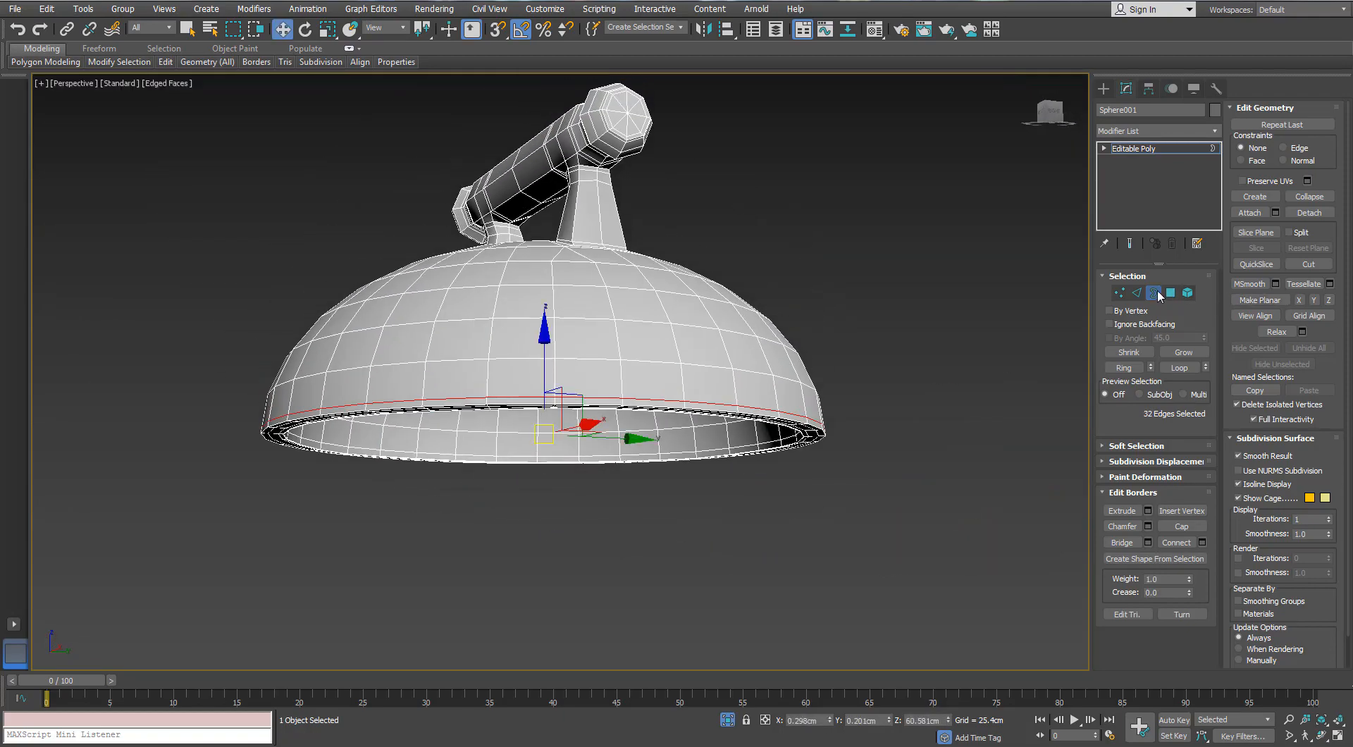
# Leave border editing and apply a TurboSmooth modifier to the lid
pyautogui.click(1156, 293)
pyautogui.click(1214, 131)
pyautogui.write('tu')
pyautogui.press('Return')
# Examine the smoothed lid and its handle with edged faces off and on
pyautogui.keyDown('alt'); pyautogui.moveTo(694, 116); pyautogui.dragTo(610, 175, button='middle'); pyautogui.keyUp('alt')
pyautogui.scroll(-3, 747, 171)
pyautogui.press('F4')
pyautogui.scroll(-2, 747, 170)
pyautogui.scroll(6, 611, 175)
pyautogui.scroll(-2, 616, 177)
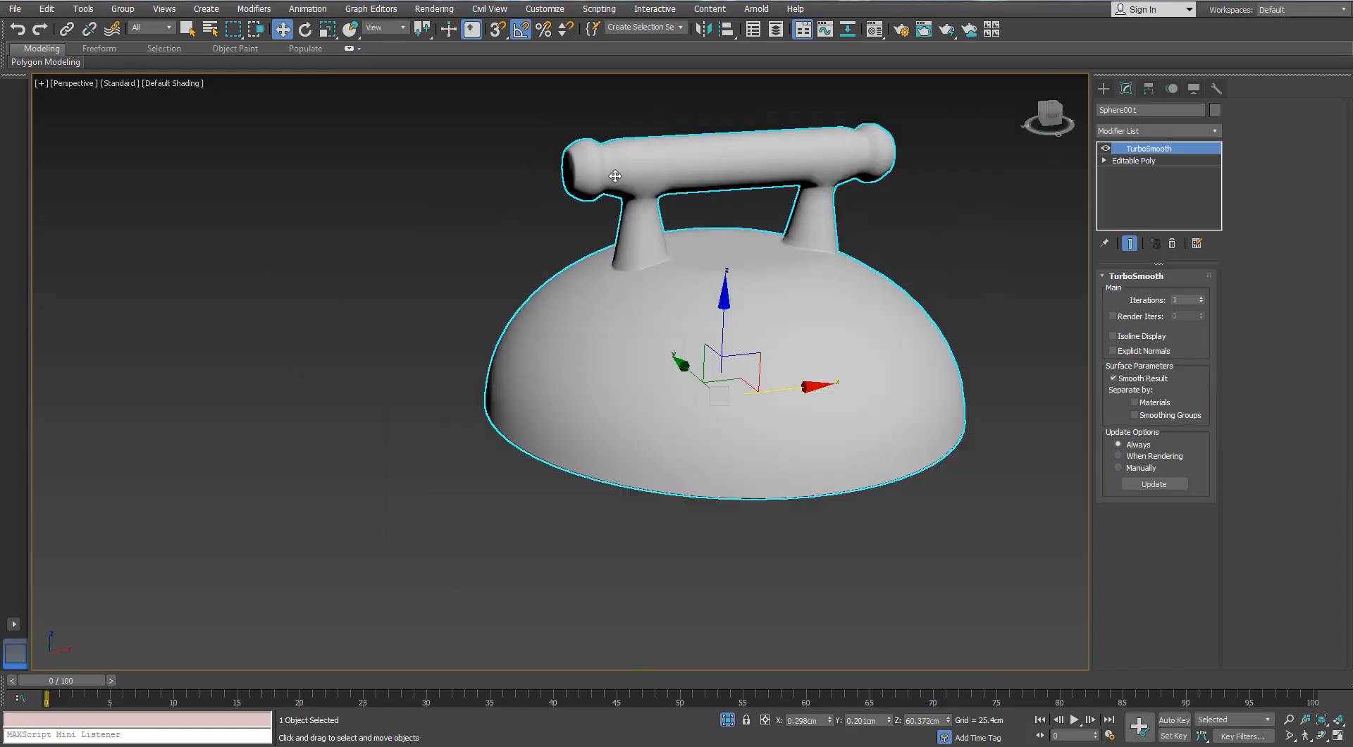
pyautogui.press('F4')
pyautogui.scroll(2, 632, 162)
pyautogui.scroll(-3, 633, 163)
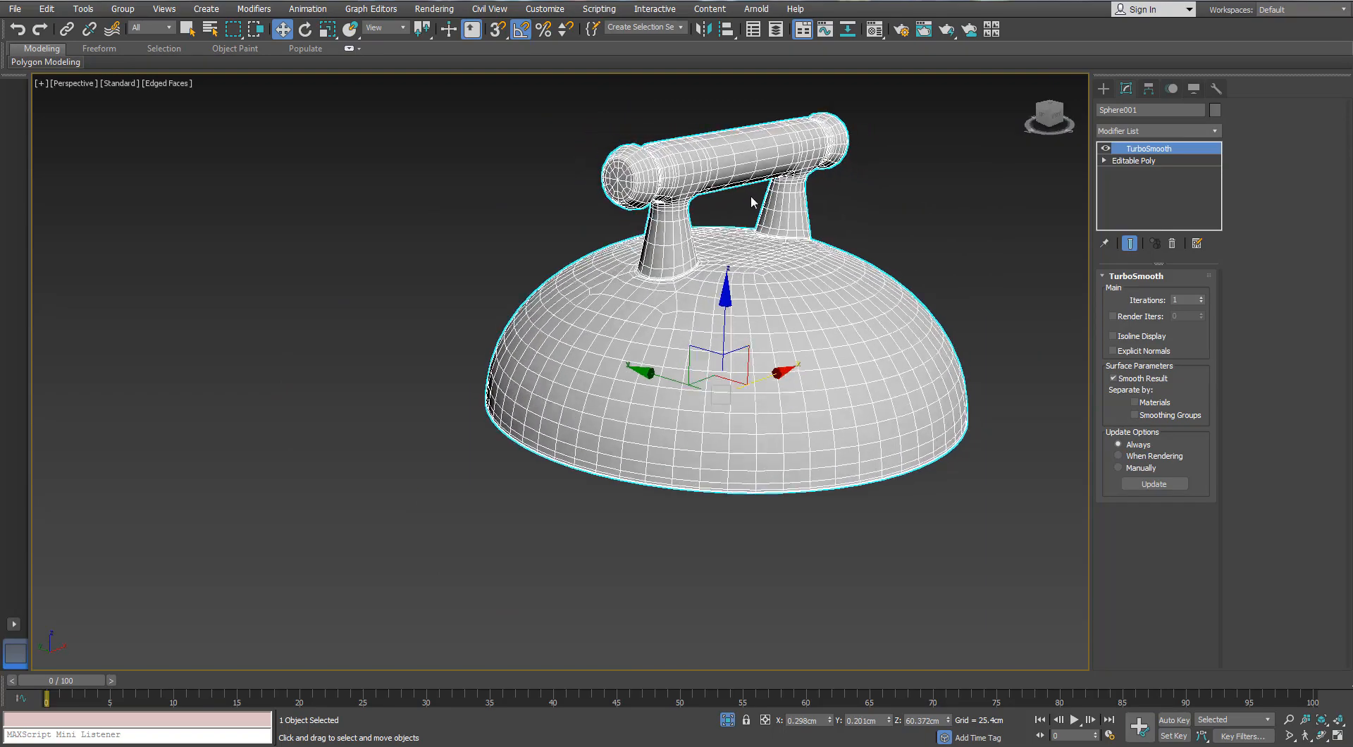
# End the isolation to bring back the pot body and deselect the lid
pyautogui.keyDown('alt'); pyautogui.moveTo(632, 163); pyautogui.dragTo(856, 587, button='middle'); pyautogui.keyUp('alt')
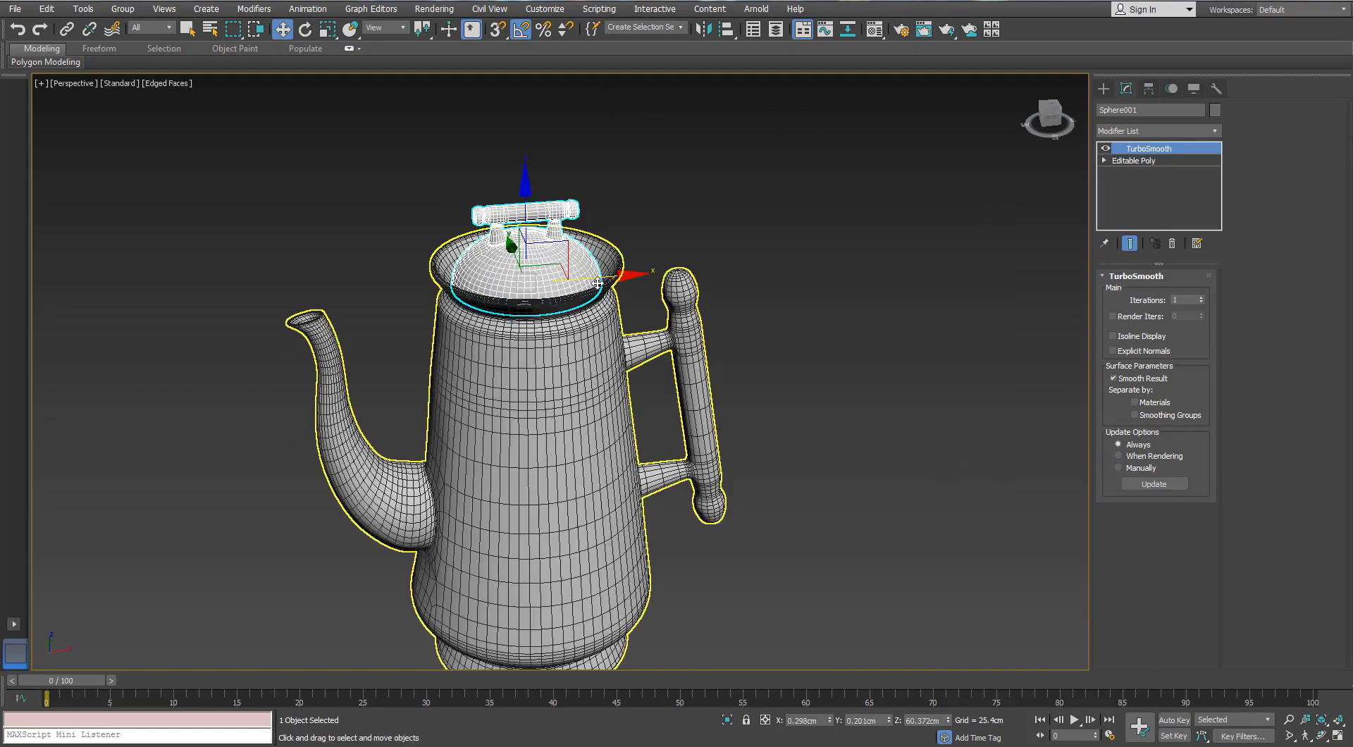
pyautogui.keyDown('alt'); pyautogui.moveTo(679, 358); pyautogui.dragTo(719, 349, button='middle'); pyautogui.keyUp('alt')
pyautogui.click(733, 338)
pyautogui.keyDown('alt'); pyautogui.moveTo(620, 310); pyautogui.dragTo(553, 299, button='middle'); pyautogui.keyUp('alt')
pyautogui.scroll(-4, 554, 298)
pyautogui.scroll(6, 554, 298)
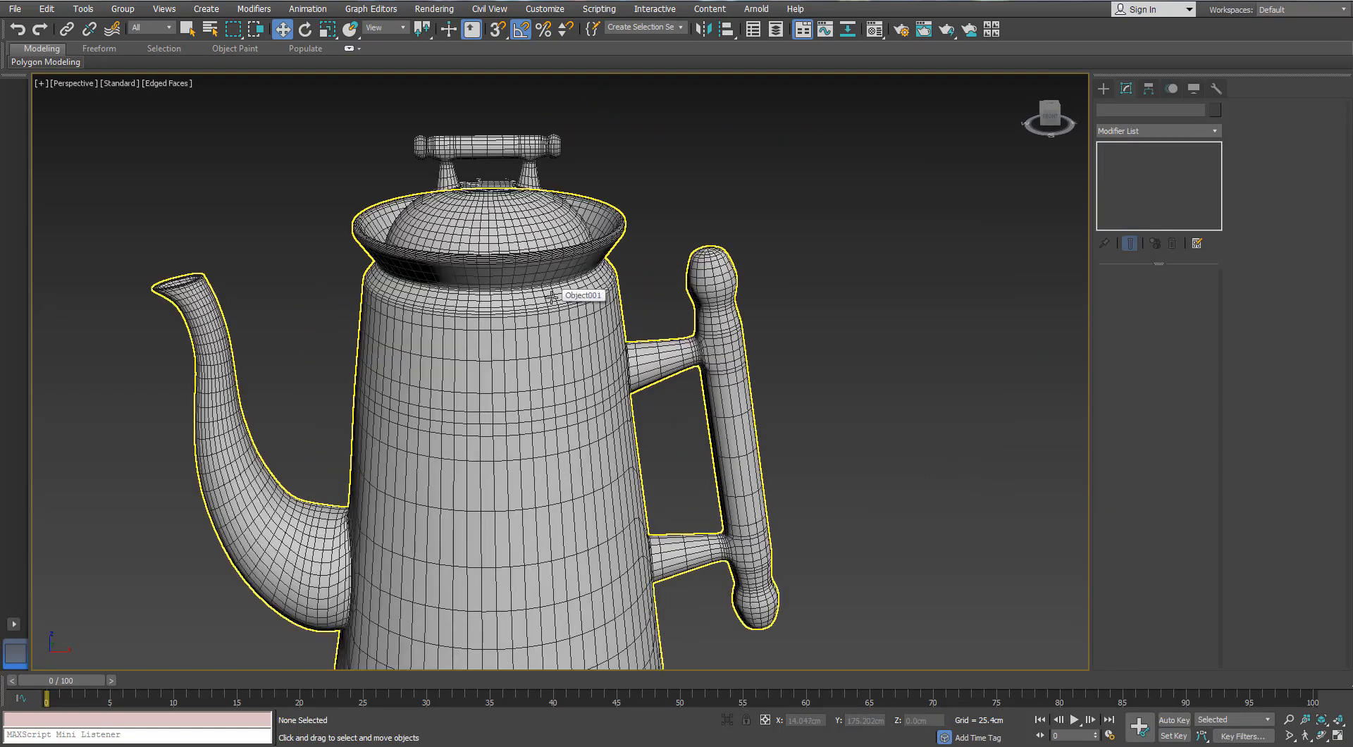
pyautogui.scroll(-5, 551, 297)
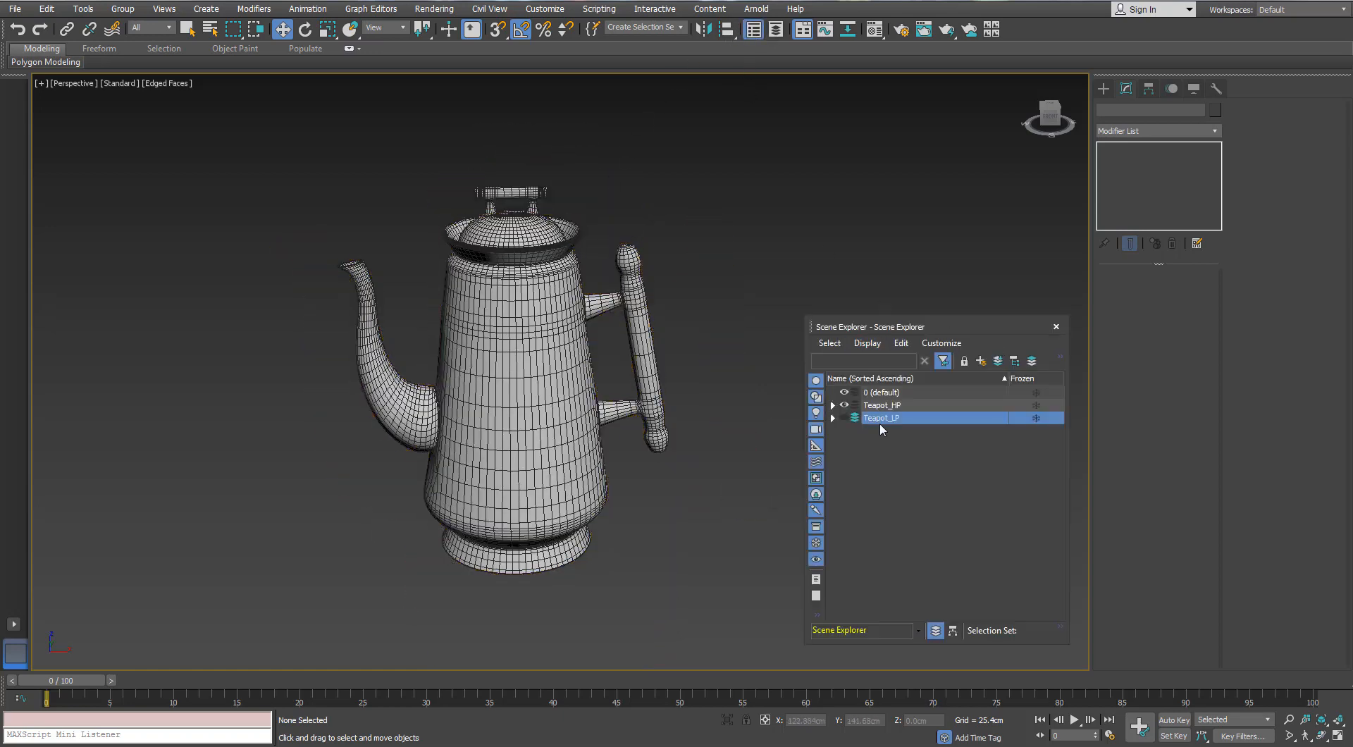
# Unhide the old Teapot_LP layer in the Scene Explorer, then delete its objects and the layer itself
pyautogui.click(844, 418)
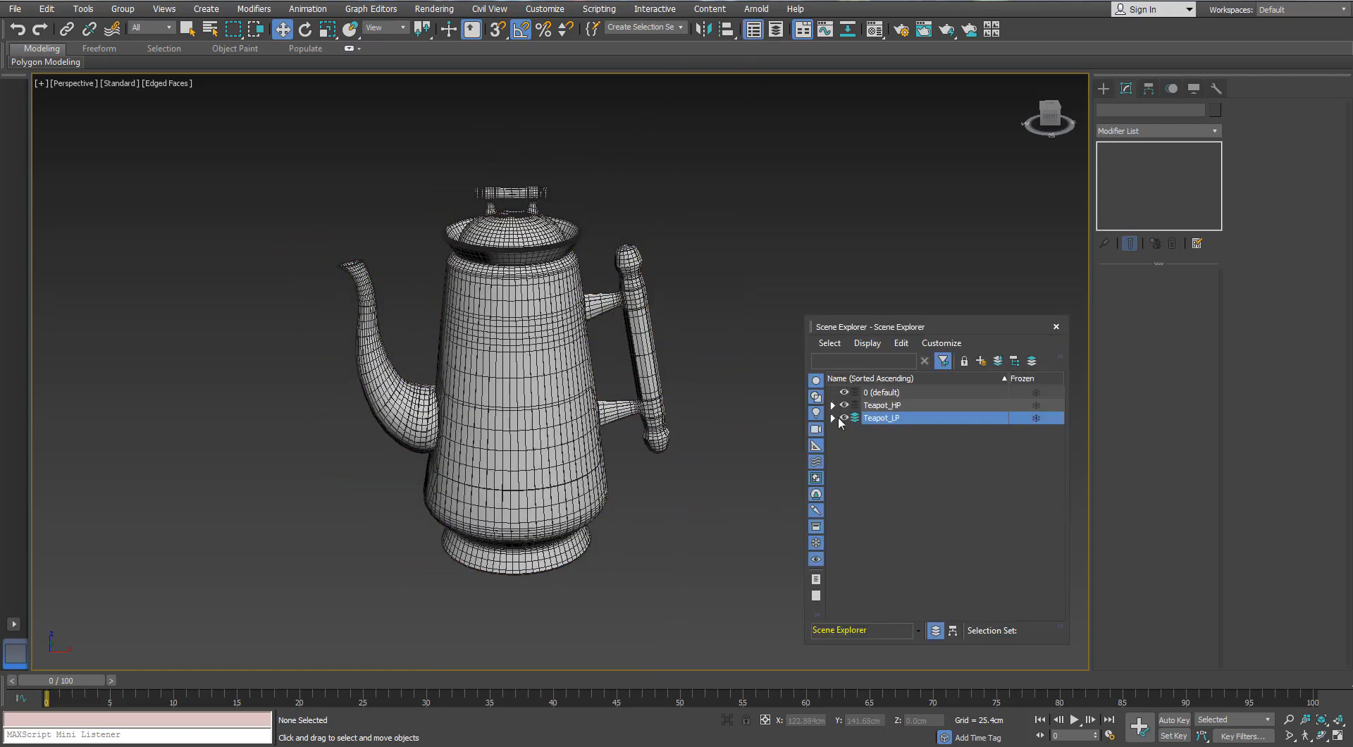
pyautogui.doubleClick(880, 419)
pyautogui.press('Delete')
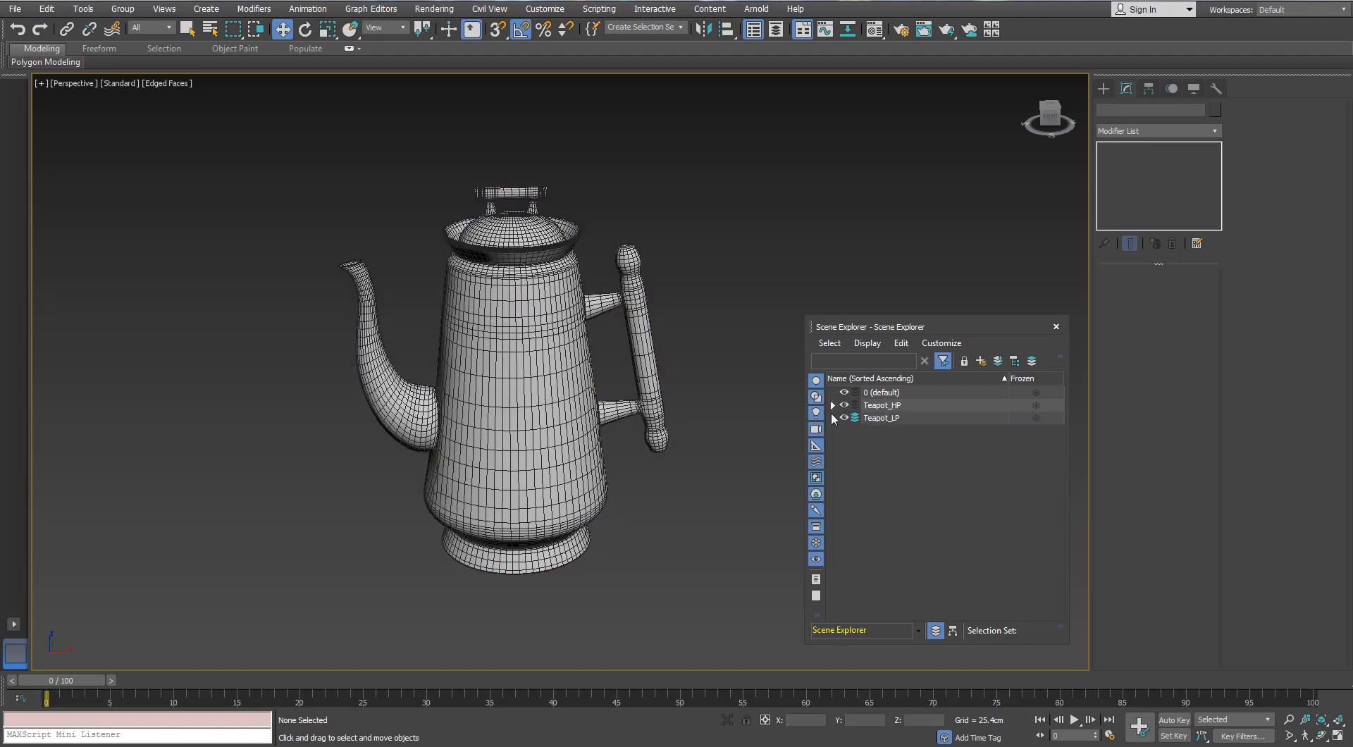
pyautogui.rightClick(867, 419)
pyautogui.click(880, 464)
# Mirror the Teapot_HP objects across X as a copy and put the copies in a new layer named Teapot_LP
pyautogui.doubleClick(884, 407)
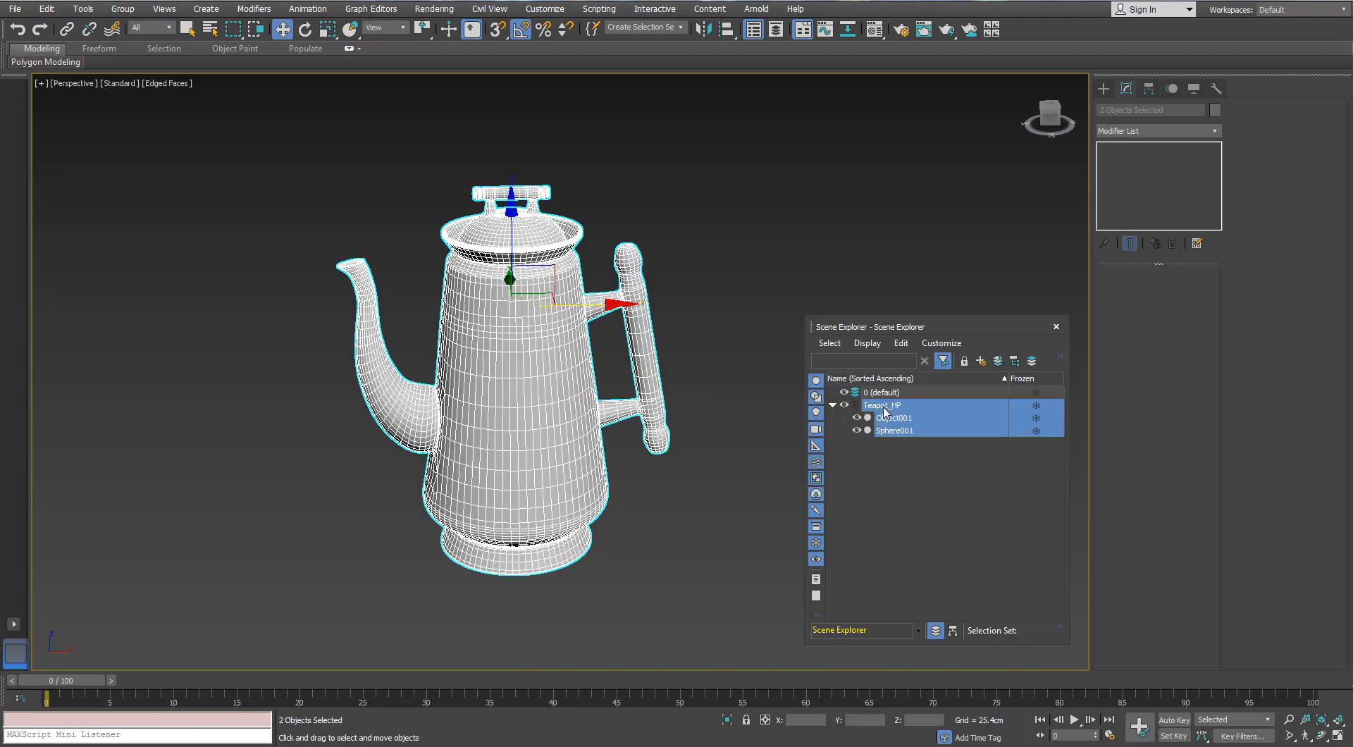
pyautogui.click(702, 29)
pyautogui.click(647, 403)
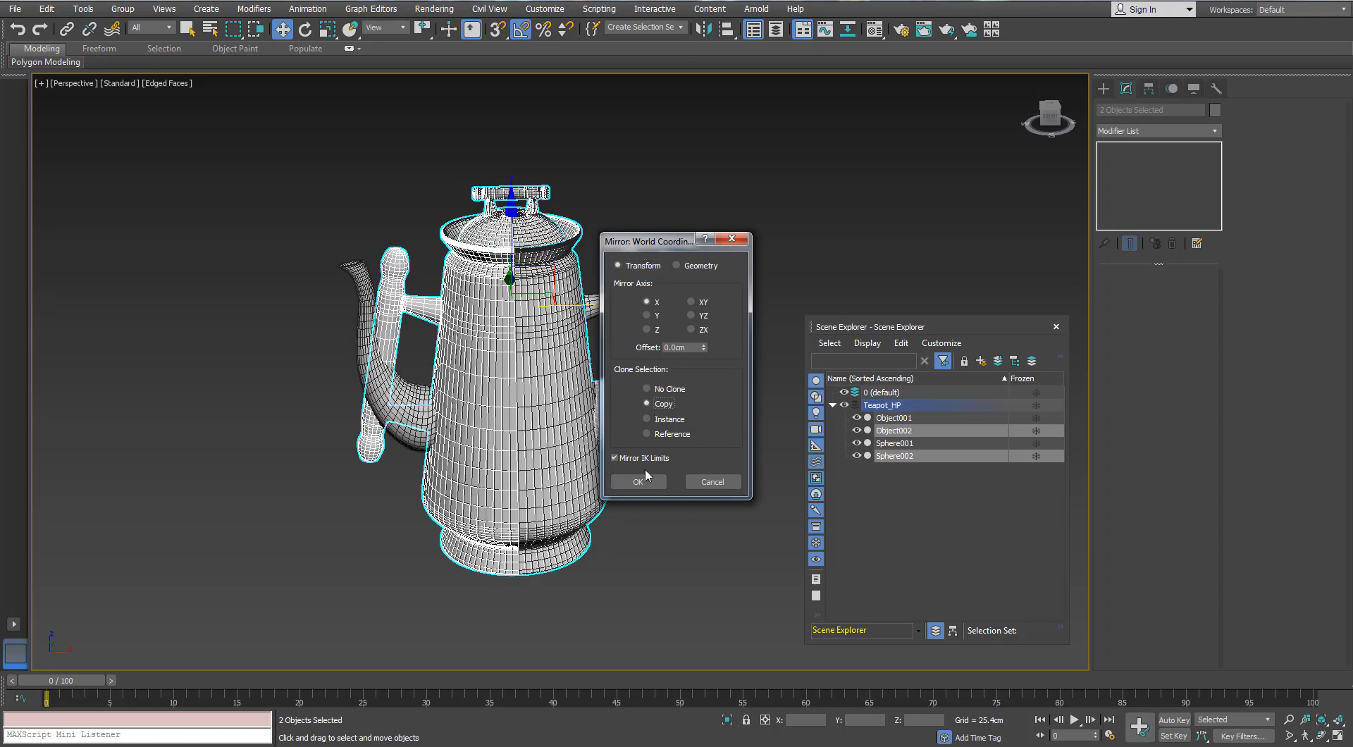
pyautogui.click(979, 362)
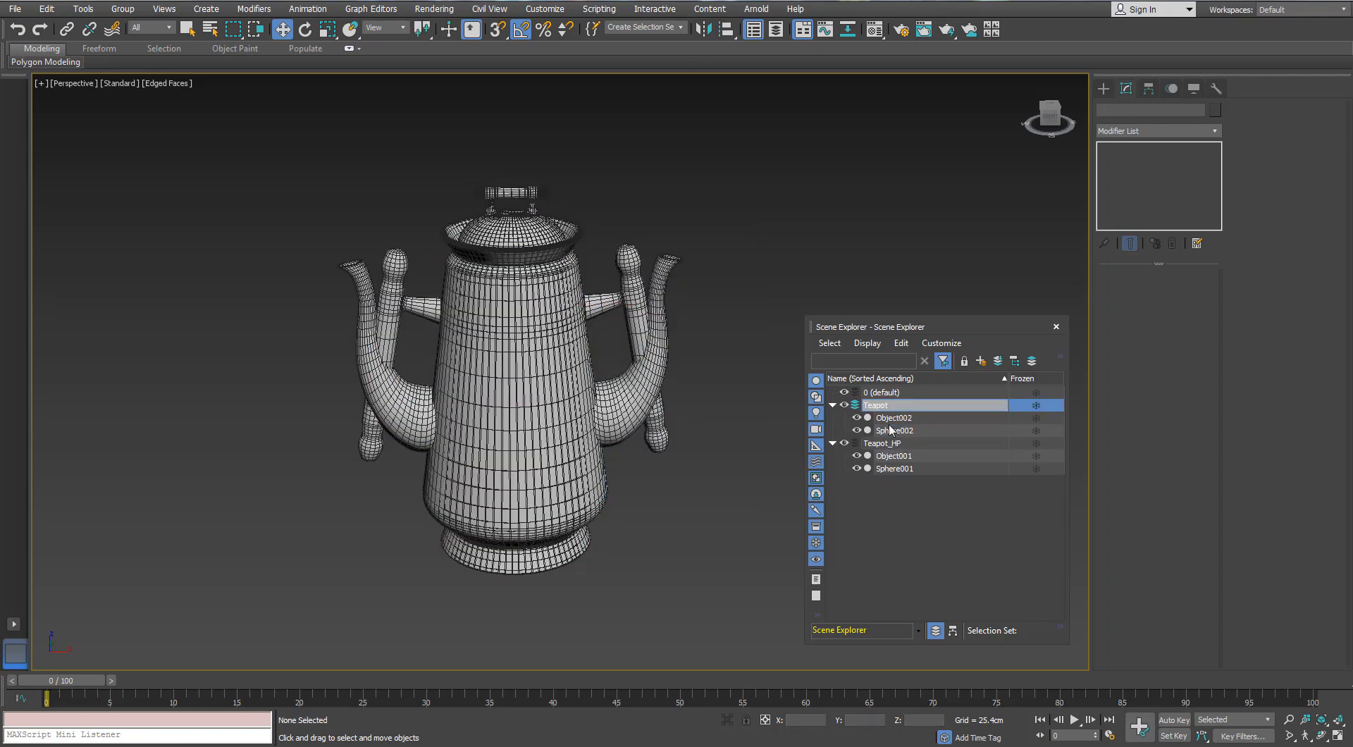
# Mirror the Teapot_LP objects back across X with No Clone
pyautogui.doubleClick(898, 408)
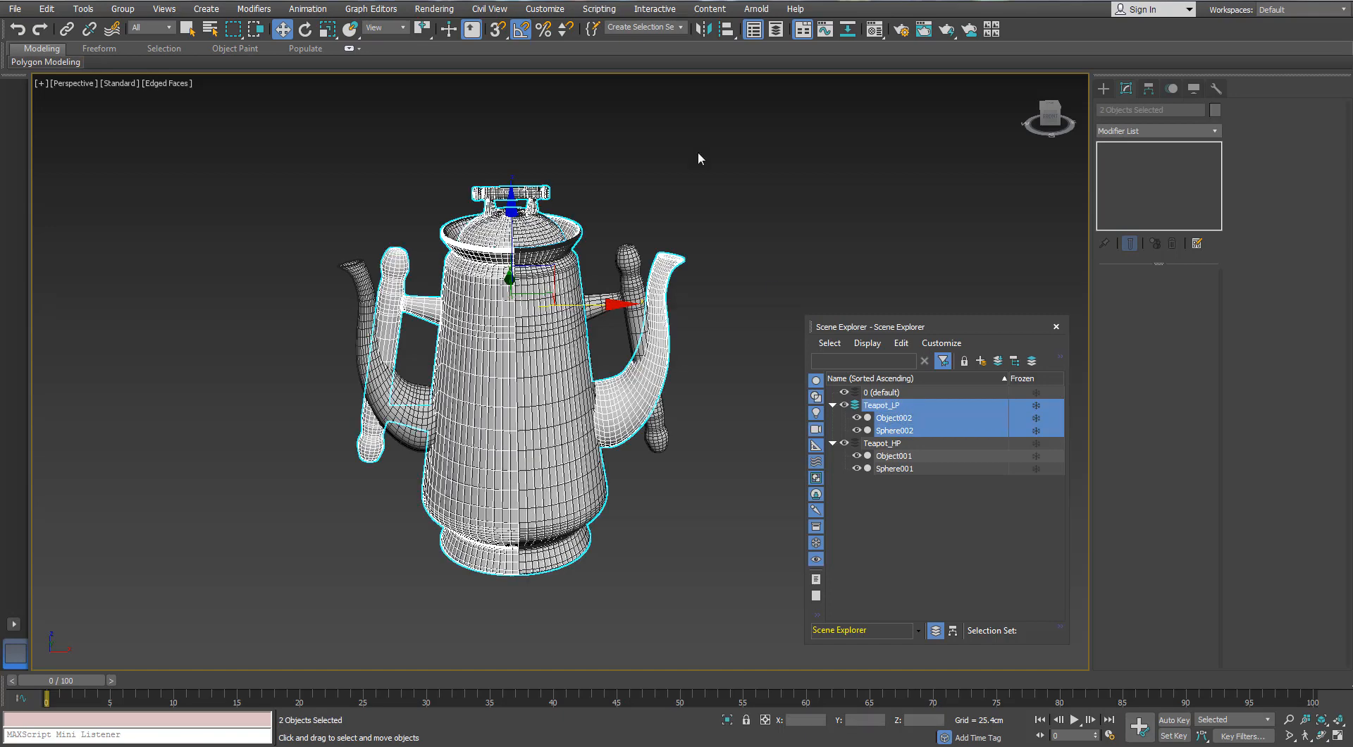
pyautogui.click(703, 35)
pyautogui.click(647, 388)
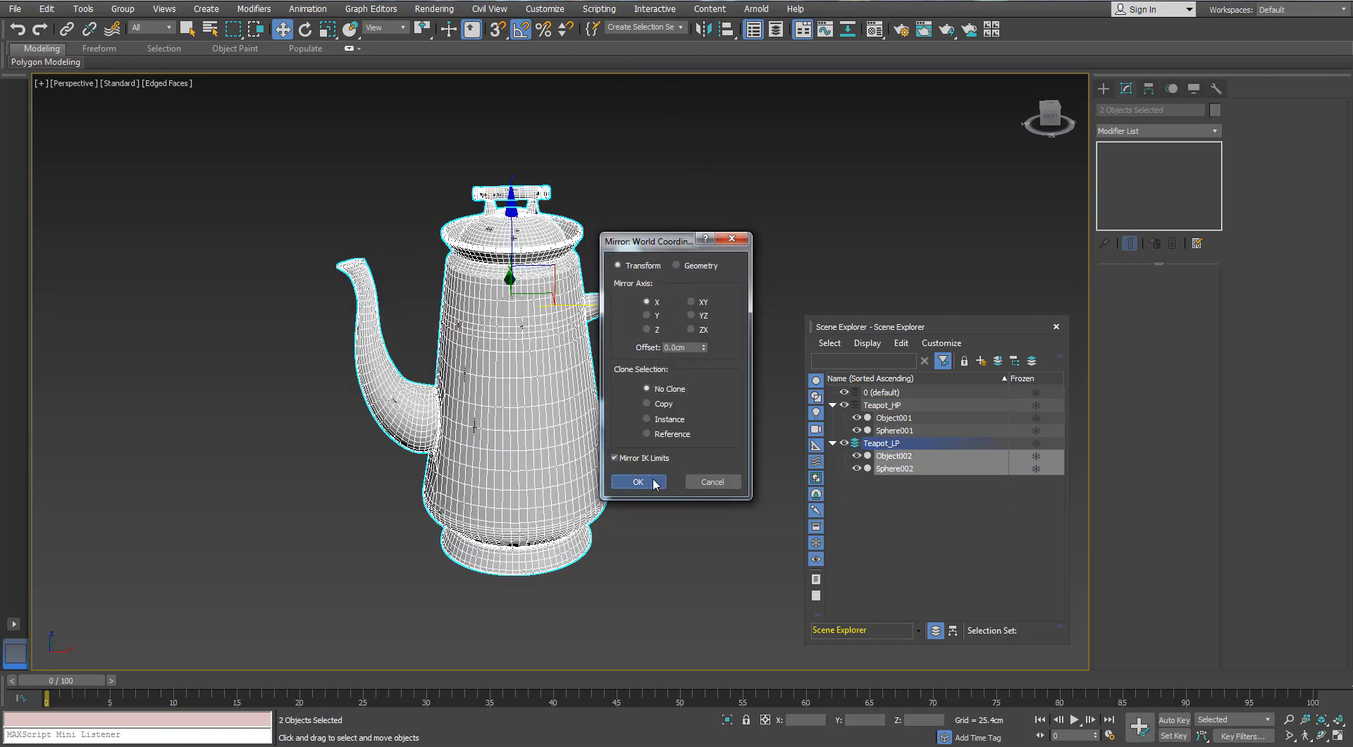
pyautogui.click(638, 481)
pyautogui.keyDown('alt'); pyautogui.moveTo(579, 383); pyautogui.dragTo(580, 364, button='middle'); pyautogui.keyUp('alt')
# Hide the Teapot_HP layer, close the Scene Explorer, and isolate the pot body of Teapot_LP
pyautogui.click(844, 406)
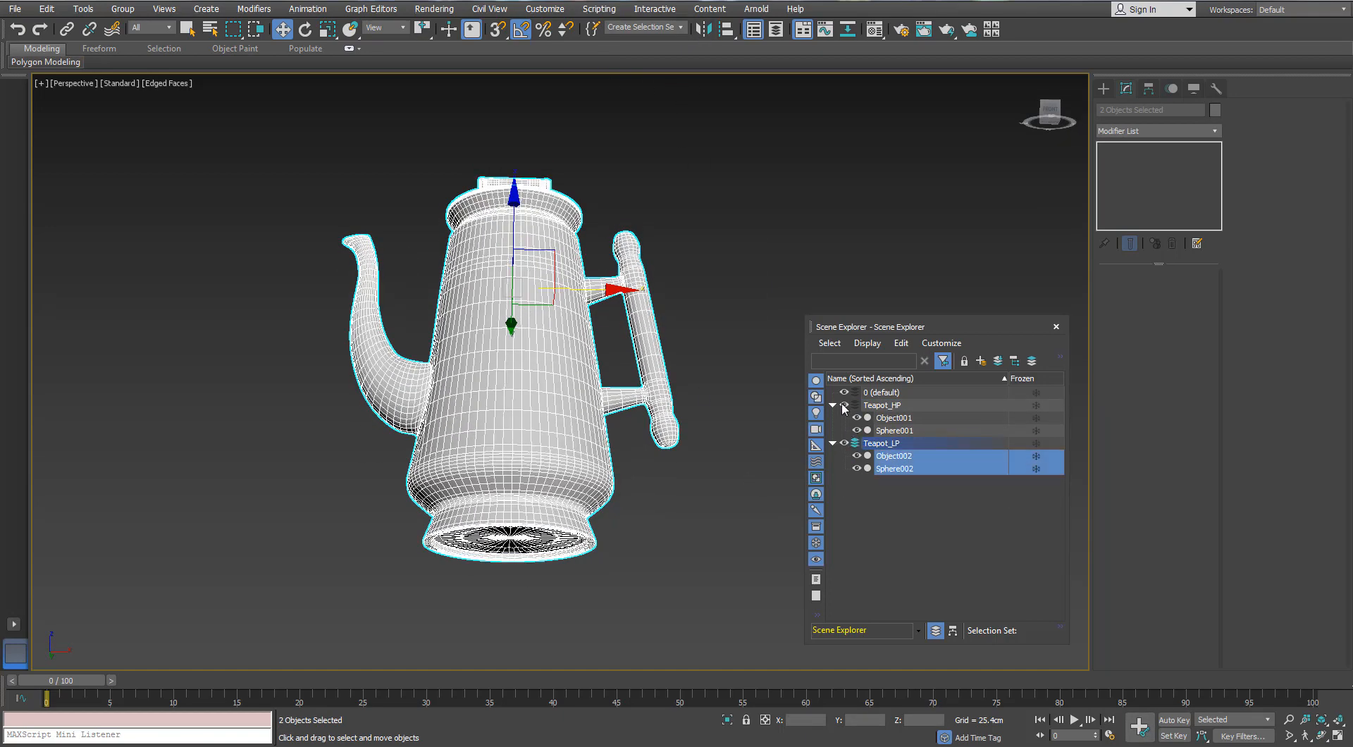
pyautogui.click(1056, 327)
pyautogui.keyDown('alt'); pyautogui.moveTo(588, 239); pyautogui.dragTo(566, 280, button='middle'); pyautogui.keyUp('alt')
pyautogui.click(568, 299)
pyautogui.hotkey('alt', 'q')
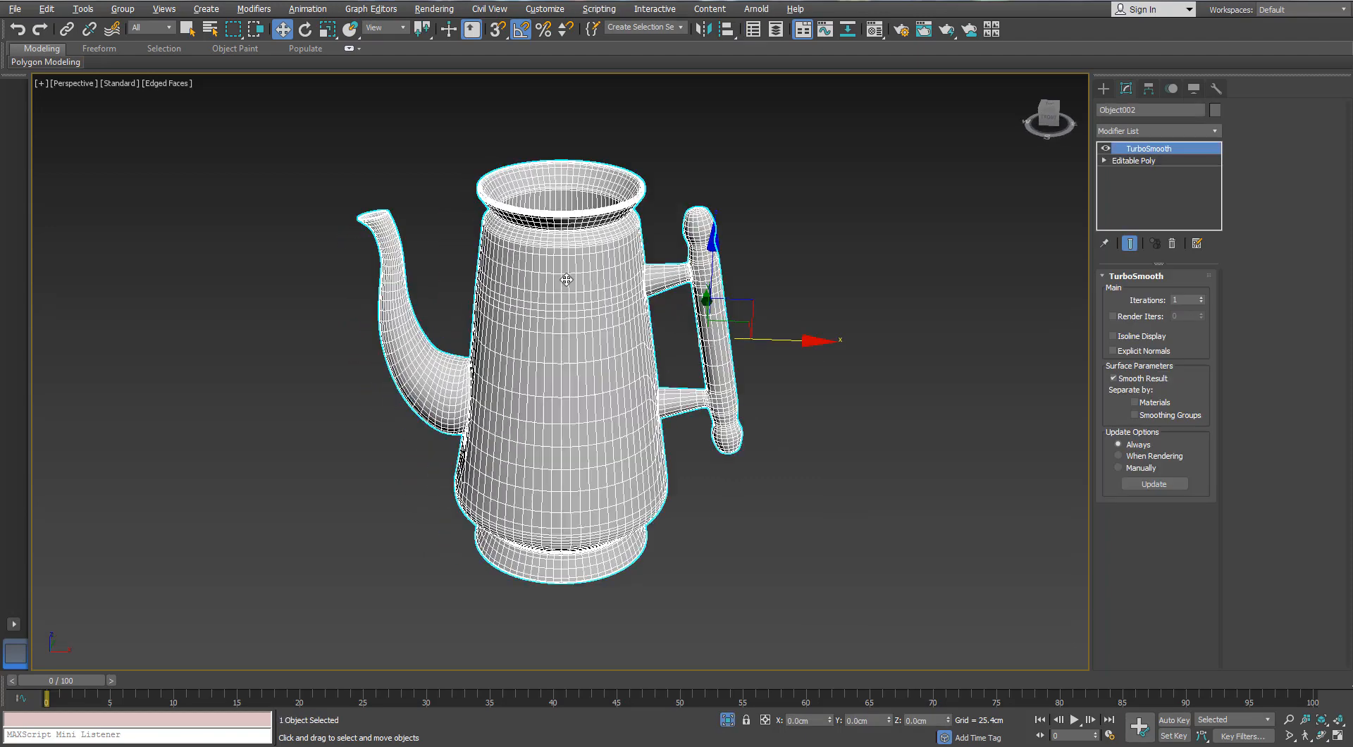
# Convert the smoothed pot body to an Editable Poly and switch to edge editing
pyautogui.scroll(5, 573, 214)
pyautogui.rightClick(532, 271)
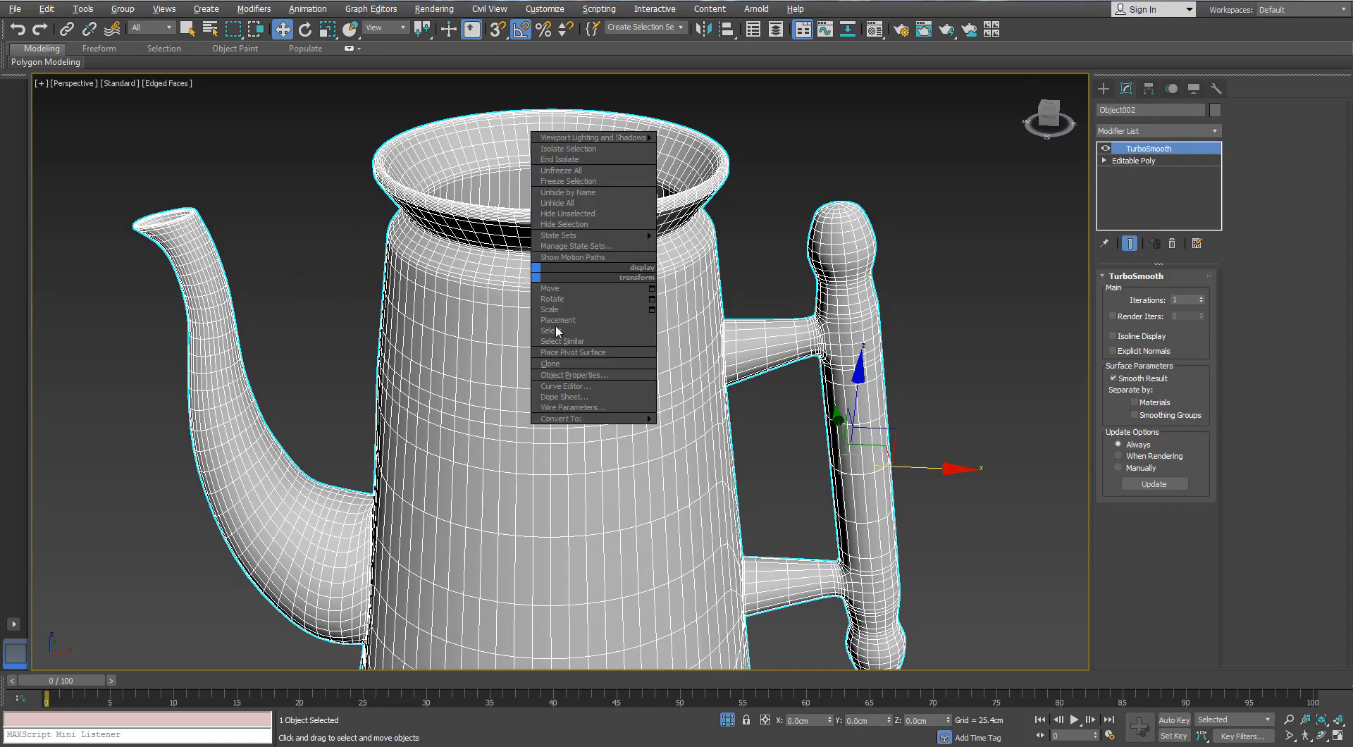
pyautogui.click(479, 430)
pyautogui.press('2')
# Remove the surplus horizontal edge loops around the outer rim, neck and shoulder of the pot, including their vertices
pyautogui.scroll(10, 416, 167)
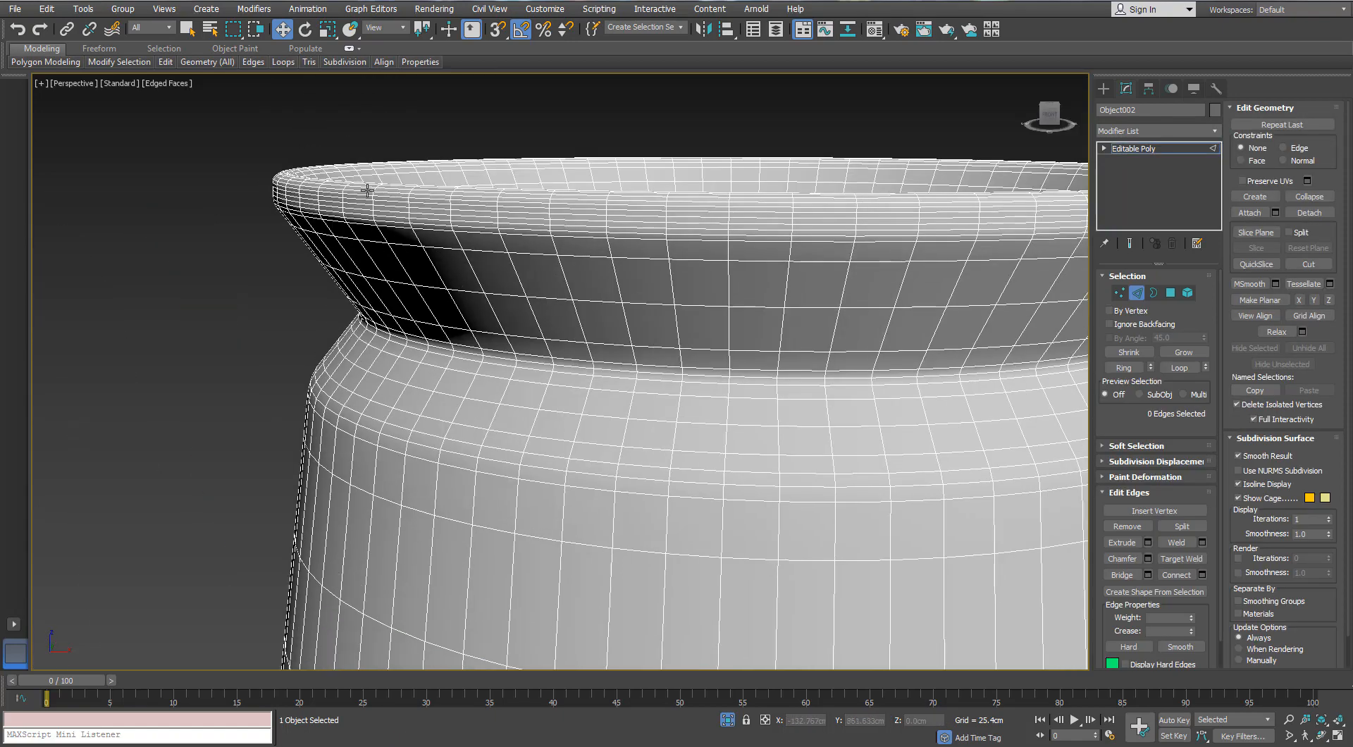
pyautogui.scroll(4, 367, 189)
pyautogui.click(337, 206)
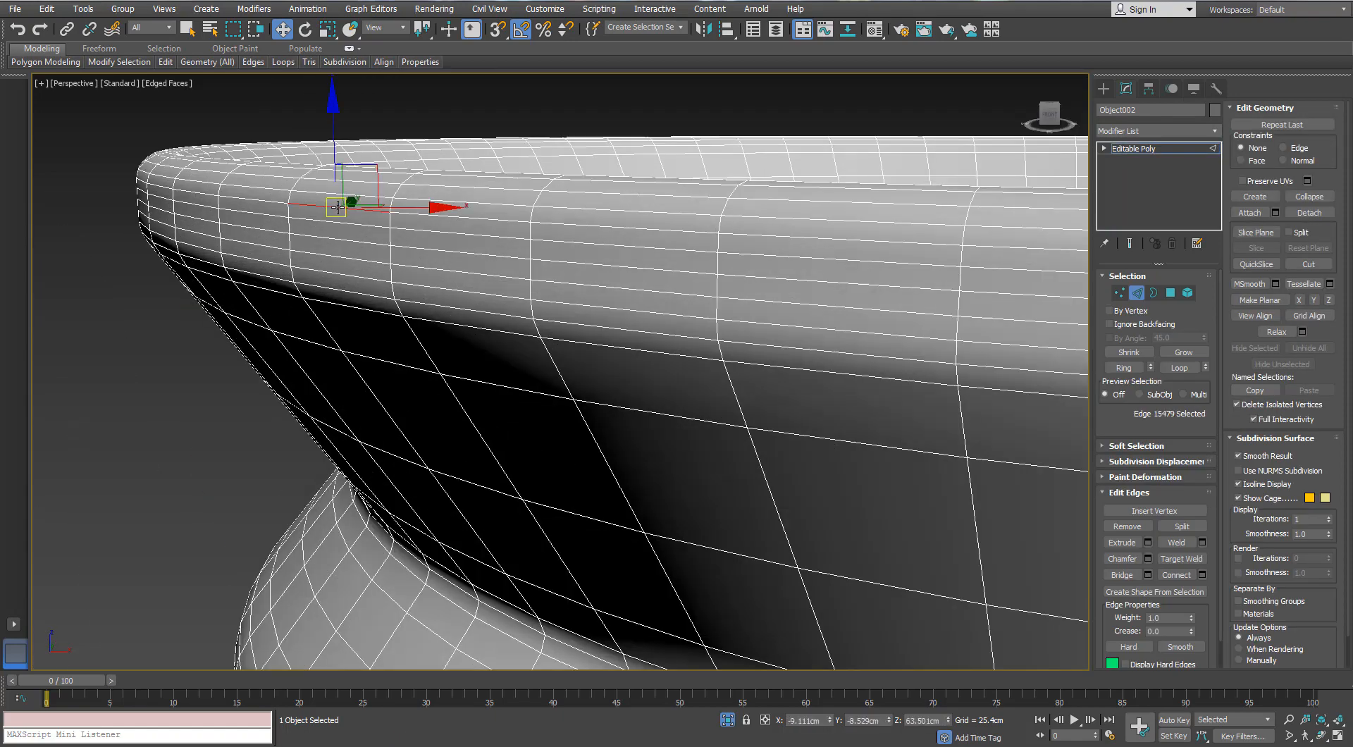
pyautogui.keyDown('ctrl'); pyautogui.click(331, 238); pyautogui.keyUp('ctrl')
pyautogui.keyDown('ctrl'); pyautogui.click(332, 274); pyautogui.keyUp('ctrl')
pyautogui.keyDown('alt'); pyautogui.moveTo(331, 274); pyautogui.dragTo(321, 261, button='middle'); pyautogui.keyUp('alt')
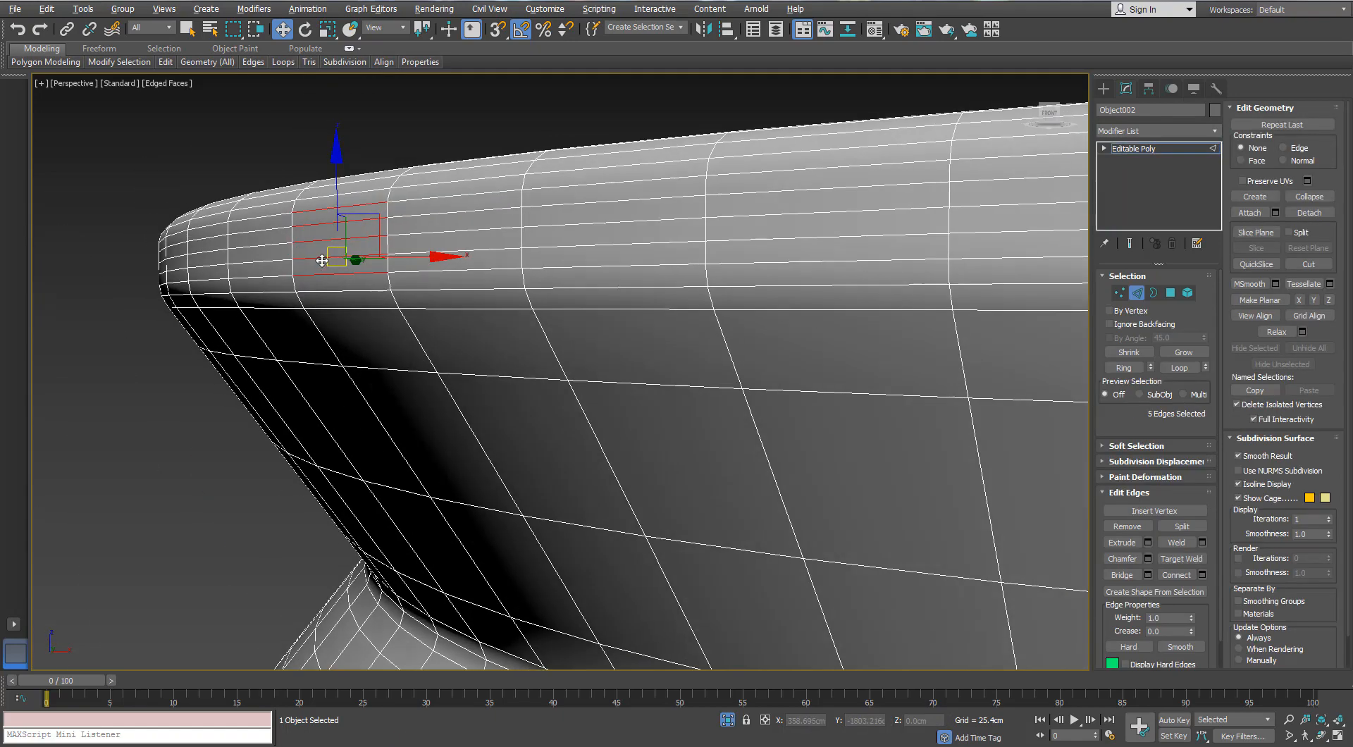
pyautogui.keyDown('ctrl'); pyautogui.click(378, 369); pyautogui.keyUp('ctrl')
pyautogui.keyDown('alt'); pyautogui.moveTo(378, 369); pyautogui.dragTo(398, 244, button='middle'); pyautogui.keyUp('alt')
pyautogui.scroll(-3, 397, 243)
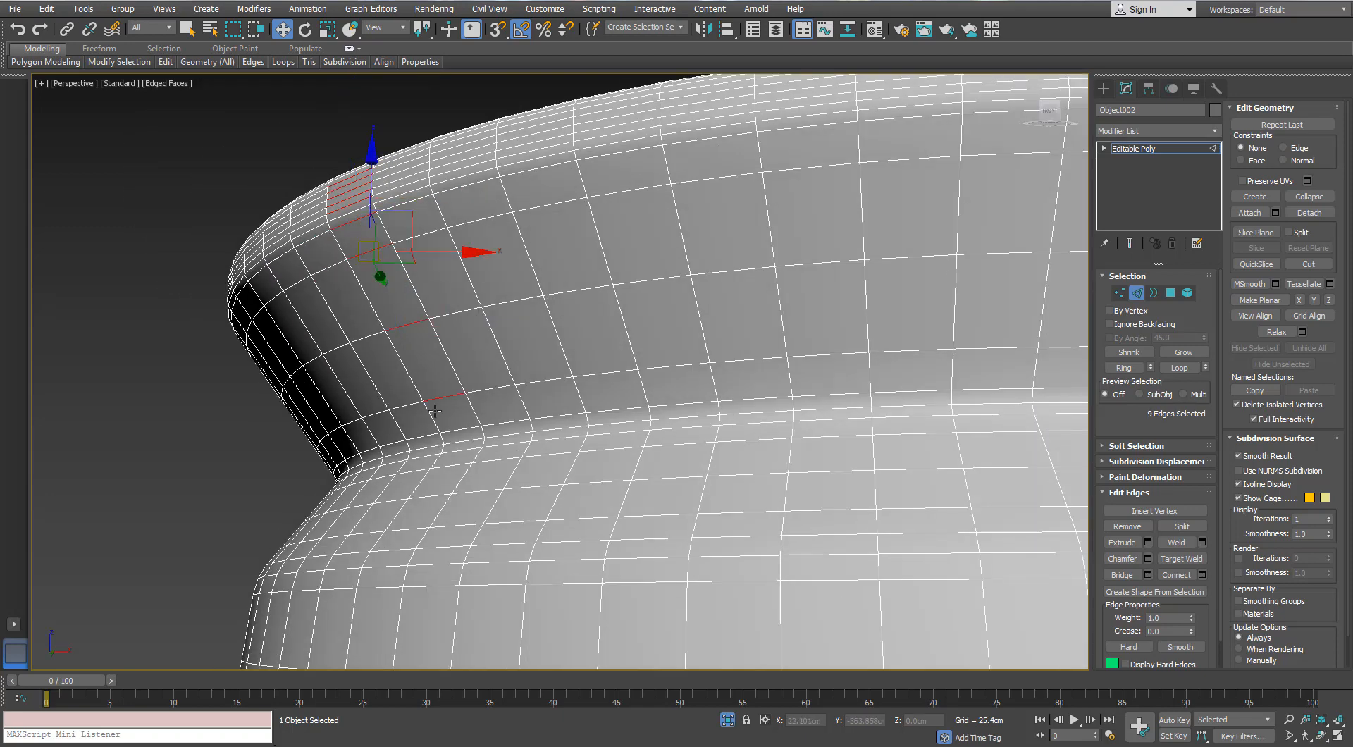
pyautogui.keyDown('ctrl'); pyautogui.click(458, 449); pyautogui.keyUp('ctrl')
pyautogui.keyDown('alt'); pyautogui.moveTo(458, 449); pyautogui.dragTo(461, 462, button='middle'); pyautogui.keyUp('alt')
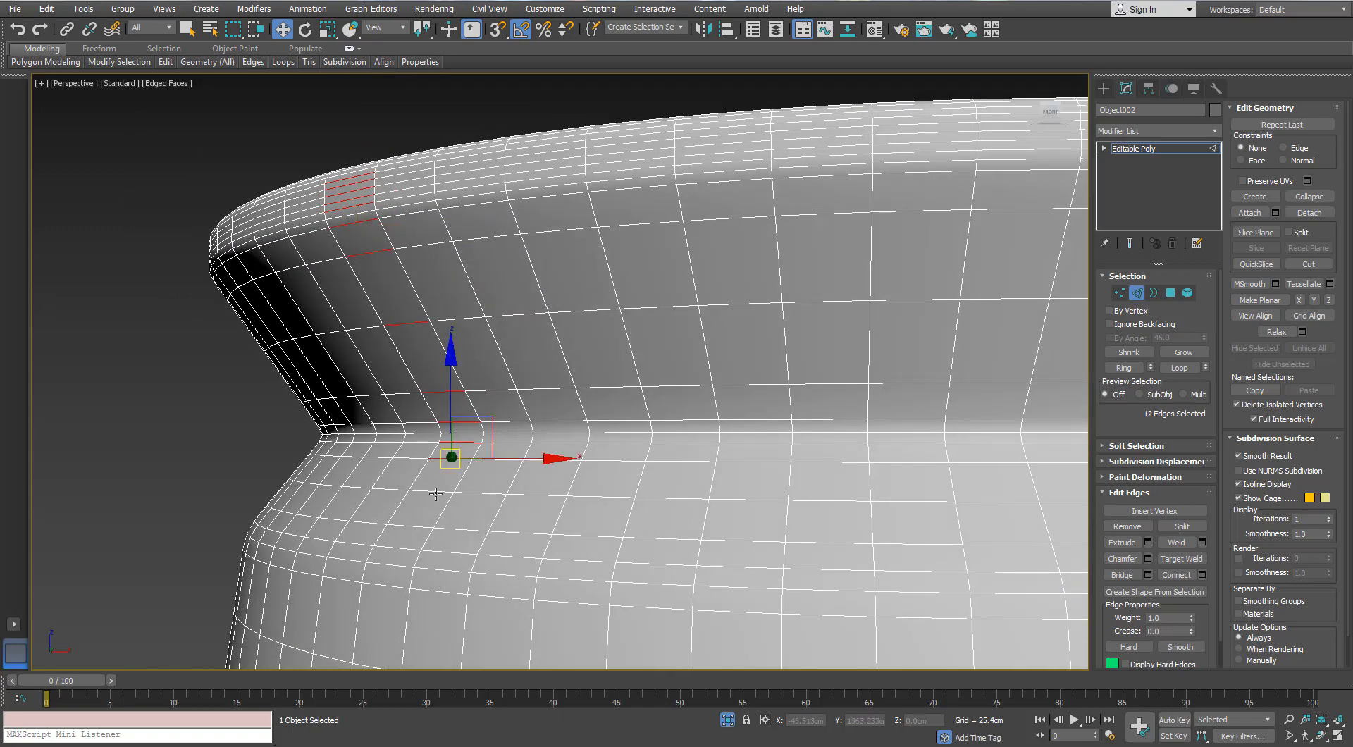
pyautogui.keyDown('ctrl'); pyautogui.click(399, 546); pyautogui.keyUp('ctrl')
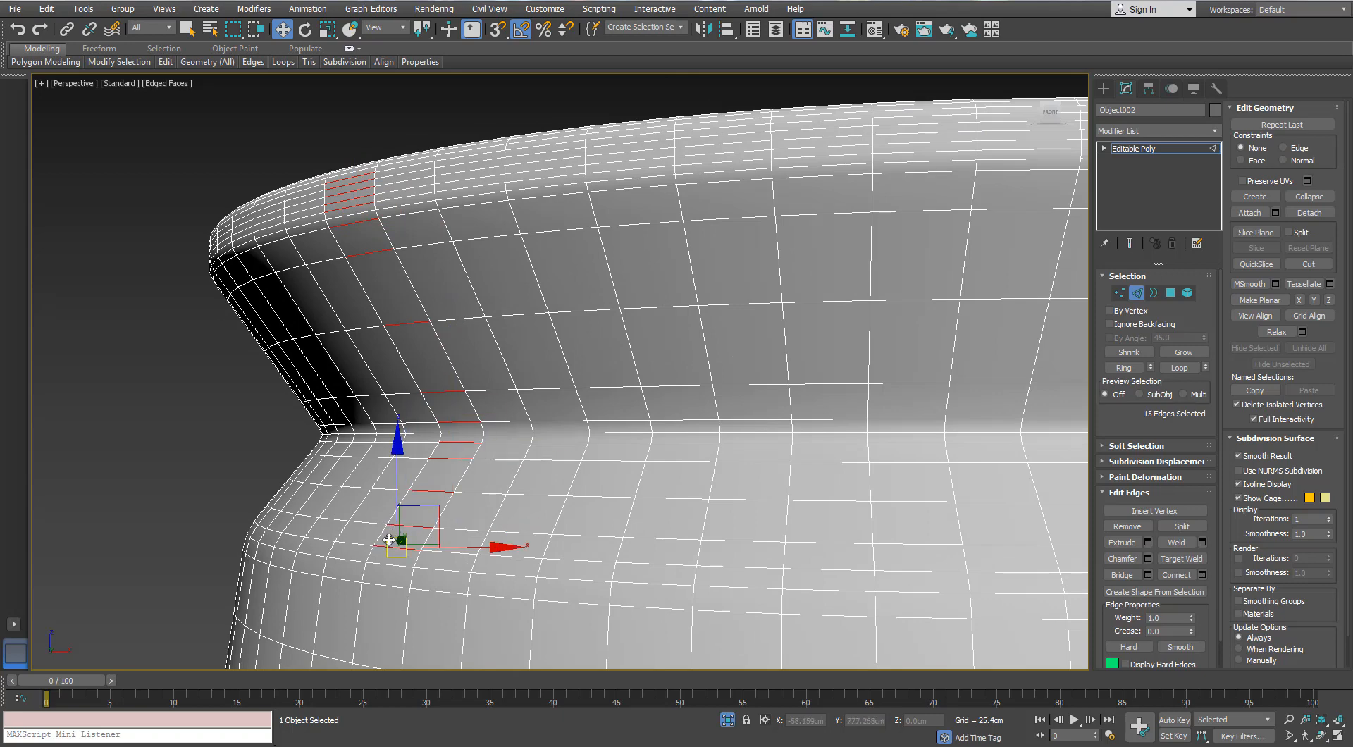
pyautogui.scroll(-5, 379, 570)
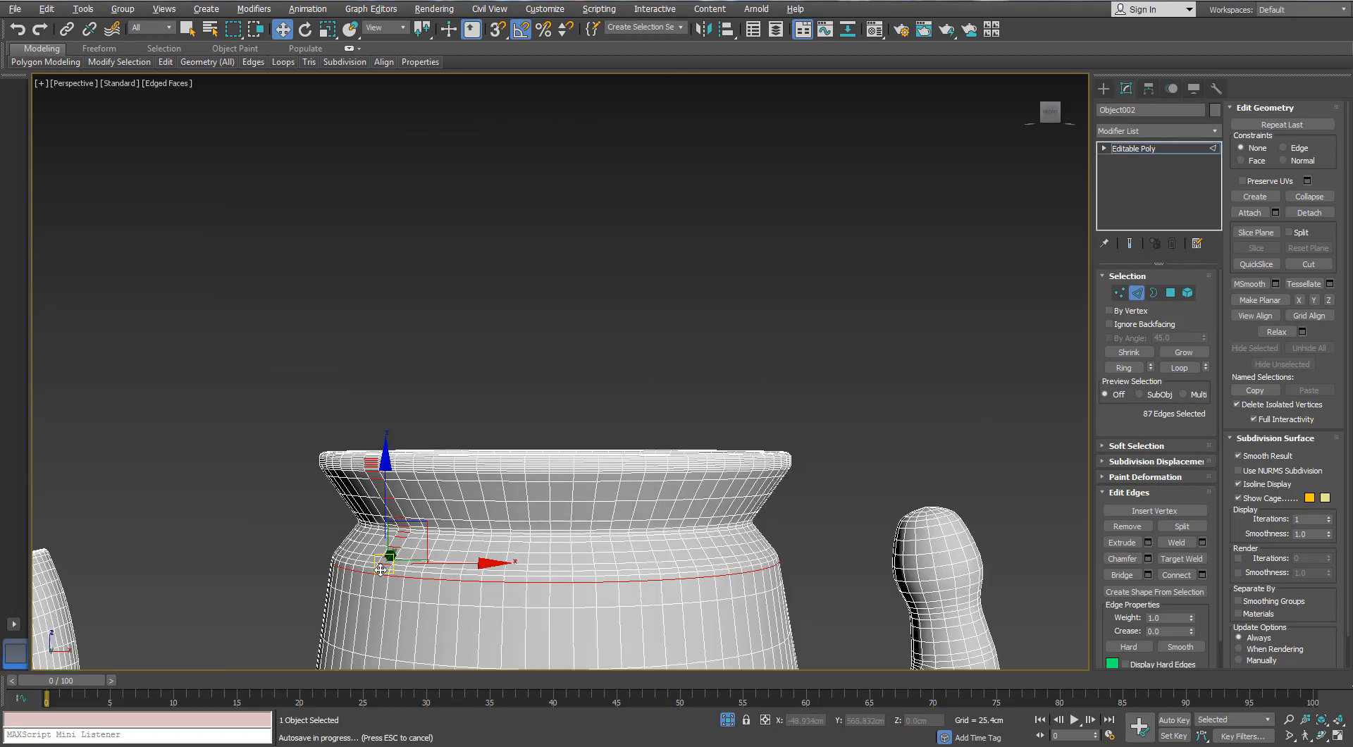
pyautogui.hotkey('alt', 'l')
pyautogui.hotkey('ctrl', 'BackSpace')
# Remove the extra edge loops running around the top of the pot's rim
pyautogui.moveTo(375, 458); pyautogui.dragTo(202, 287, button='middle')
pyautogui.scroll(-4, 369, 416)
pyautogui.scroll(7, 368, 417)
pyautogui.doubleClick(251, 290)
pyautogui.keyDown('ctrl'); pyautogui.doubleClick(224, 266); pyautogui.keyUp('ctrl')
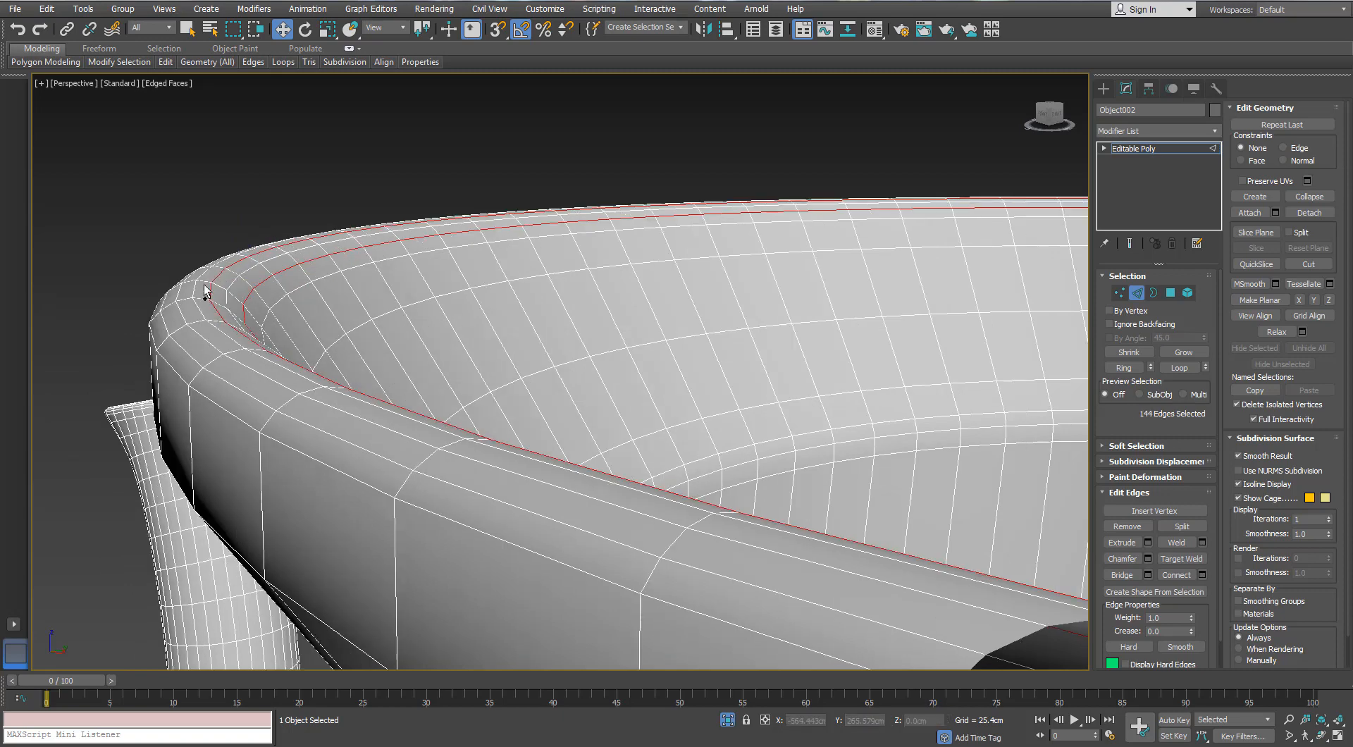
pyautogui.keyDown('ctrl'); pyautogui.doubleClick(191, 287); pyautogui.keyUp('ctrl')
pyautogui.keyDown('ctrl'); pyautogui.doubleClick(174, 295); pyautogui.keyUp('ctrl')
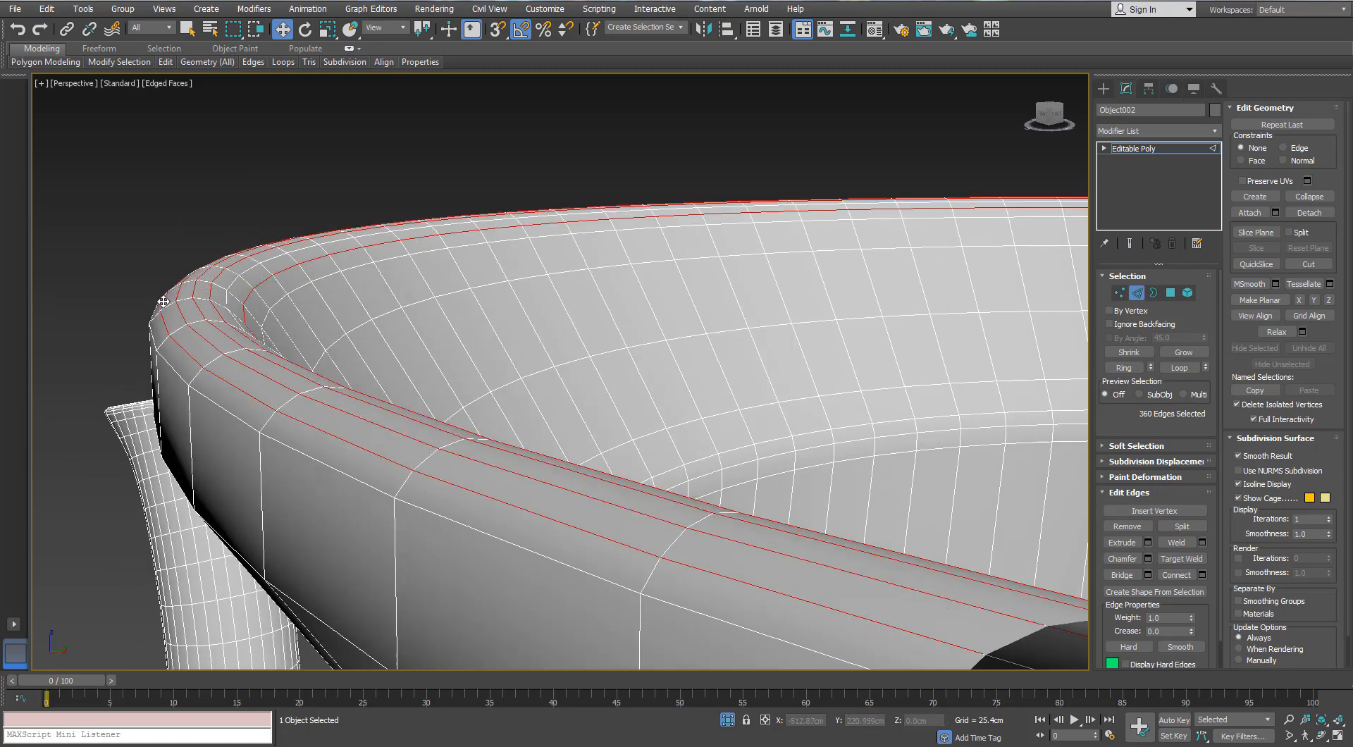
pyautogui.hotkey('ctrl', 'BackSpace')
# Remove the surplus horizontal edge loops on the inner side of the rim and neck
pyautogui.keyDown('alt'); pyautogui.moveTo(163, 301); pyautogui.dragTo(247, 295, button='middle'); pyautogui.keyUp('alt')
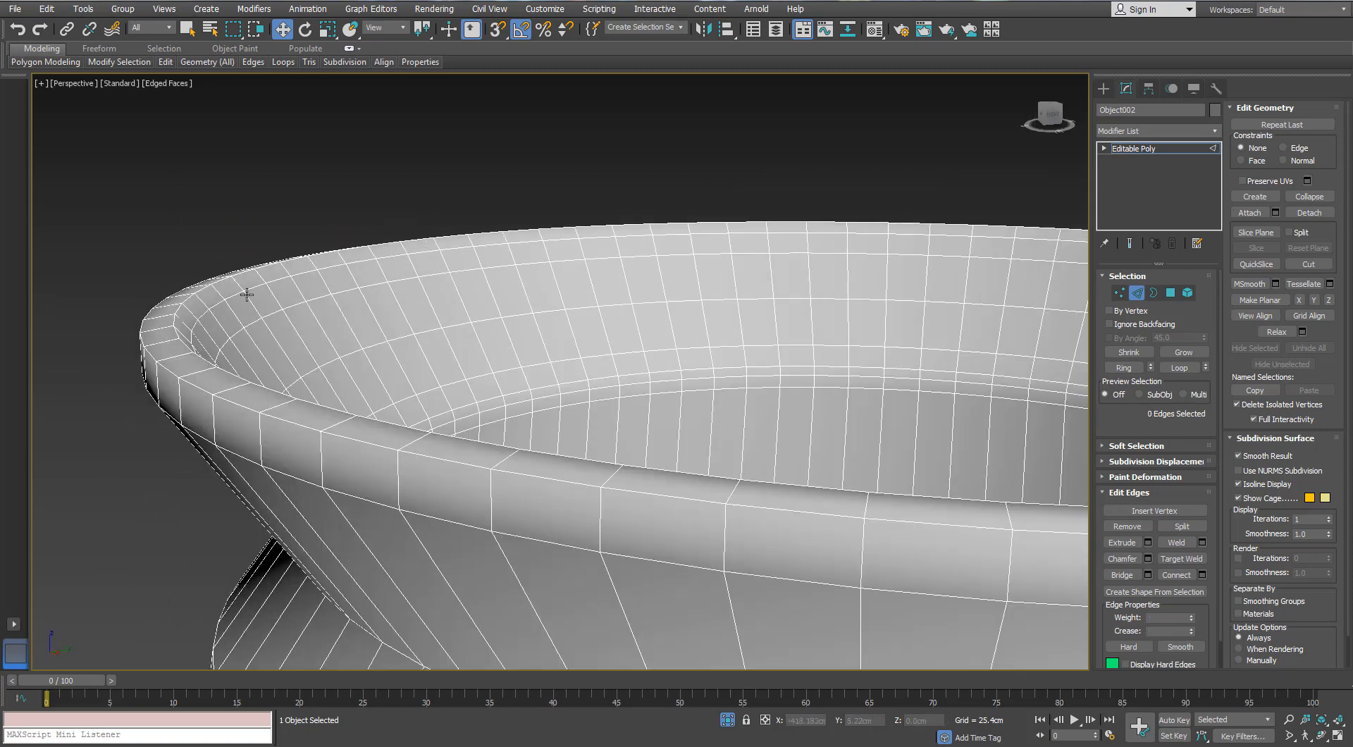
pyautogui.doubleClick(250, 289)
pyautogui.keyDown('ctrl'); pyautogui.click(268, 311); pyautogui.keyUp('ctrl')
pyautogui.keyDown('ctrl'); pyautogui.click(311, 366); pyautogui.keyUp('ctrl')
pyautogui.keyDown('alt'); pyautogui.moveTo(314, 370); pyautogui.dragTo(357, 434, button='middle'); pyautogui.keyUp('alt')
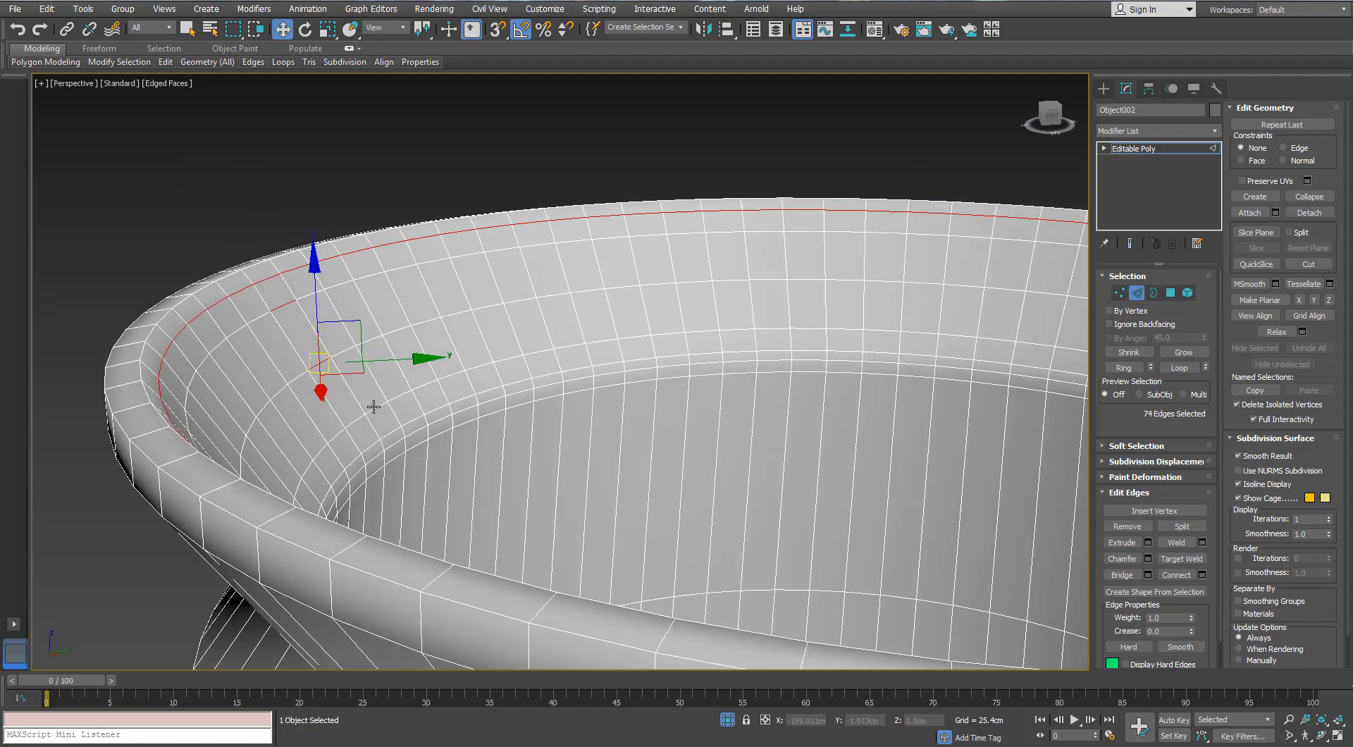
pyautogui.keyDown('ctrl'); pyautogui.click(373, 406); pyautogui.keyUp('ctrl')
pyautogui.scroll(4, 409, 430)
pyautogui.keyDown('ctrl'); pyautogui.click(364, 430); pyautogui.keyUp('ctrl')
pyautogui.keyDown('ctrl'); pyautogui.click(373, 479); pyautogui.keyUp('ctrl')
pyautogui.scroll(-7, 377, 480)
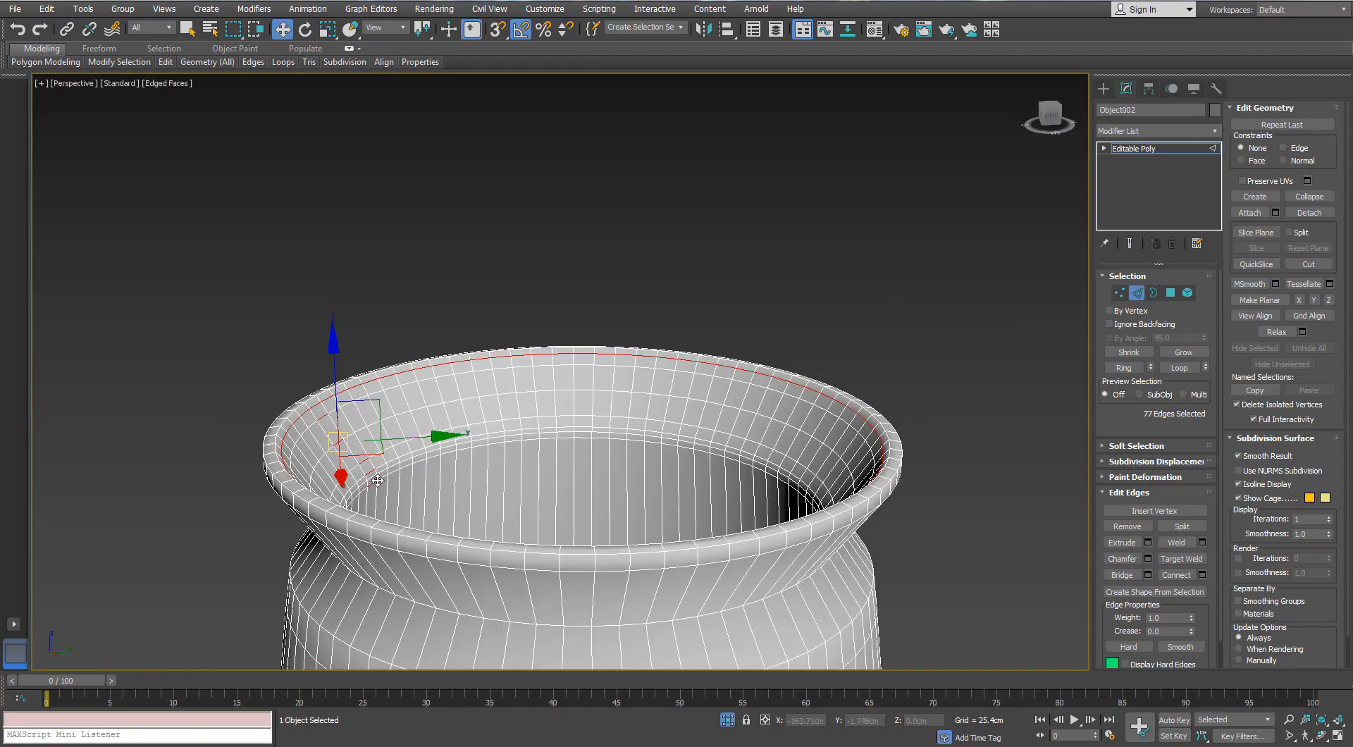
pyautogui.keyDown('alt'); pyautogui.moveTo(378, 480); pyautogui.dragTo(357, 438, button='middle'); pyautogui.keyUp('alt')
pyautogui.hotkey('alt', 'l')
pyautogui.hotkey('ctrl', 'BackSpace')
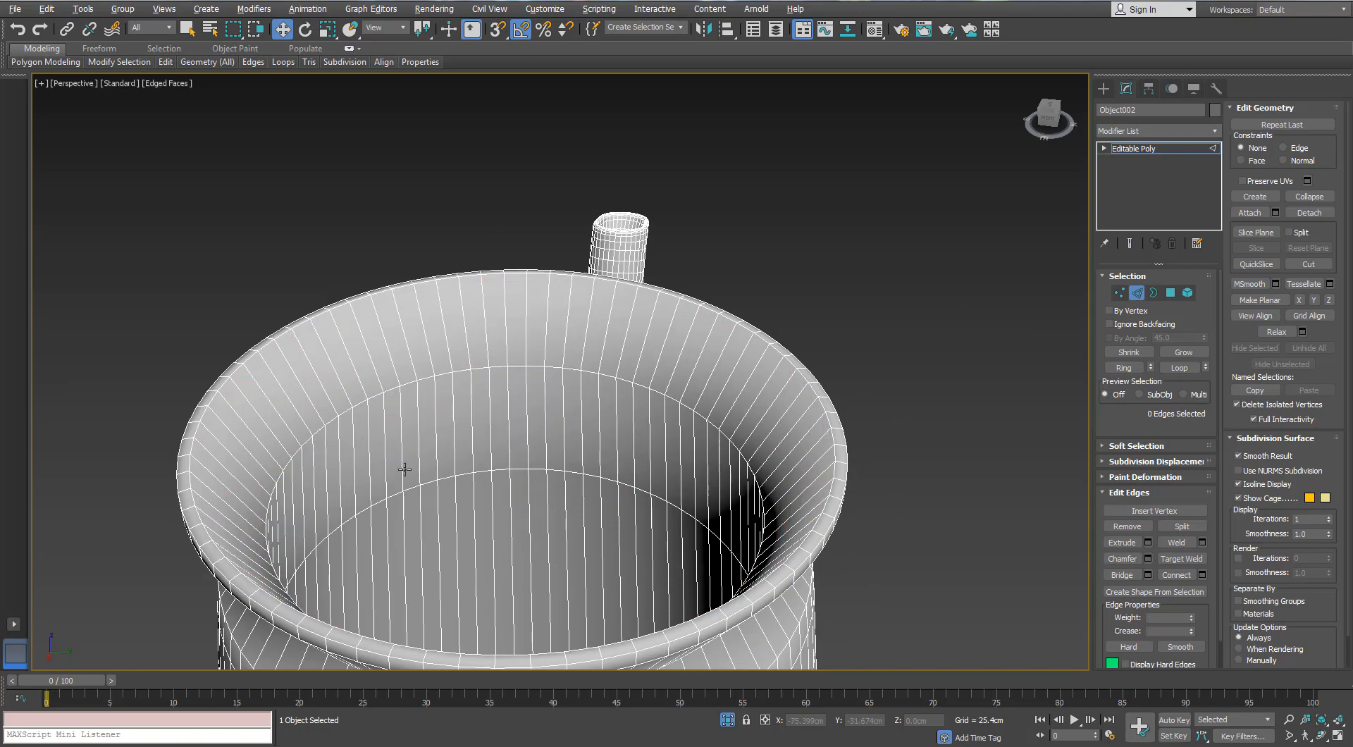
# Select the pot's inner floor polygons outward from the centre vertex and collapse them into a single point
pyautogui.keyDown('alt'); pyautogui.moveTo(409, 491); pyautogui.dragTo(474, 389, button='middle'); pyautogui.keyUp('alt')
pyautogui.scroll(-4, 453, 496)
pyautogui.keyDown('alt'); pyautogui.moveTo(476, 473); pyautogui.dragTo(483, 504, button='middle'); pyautogui.keyUp('alt')
pyautogui.scroll(6, 487, 506)
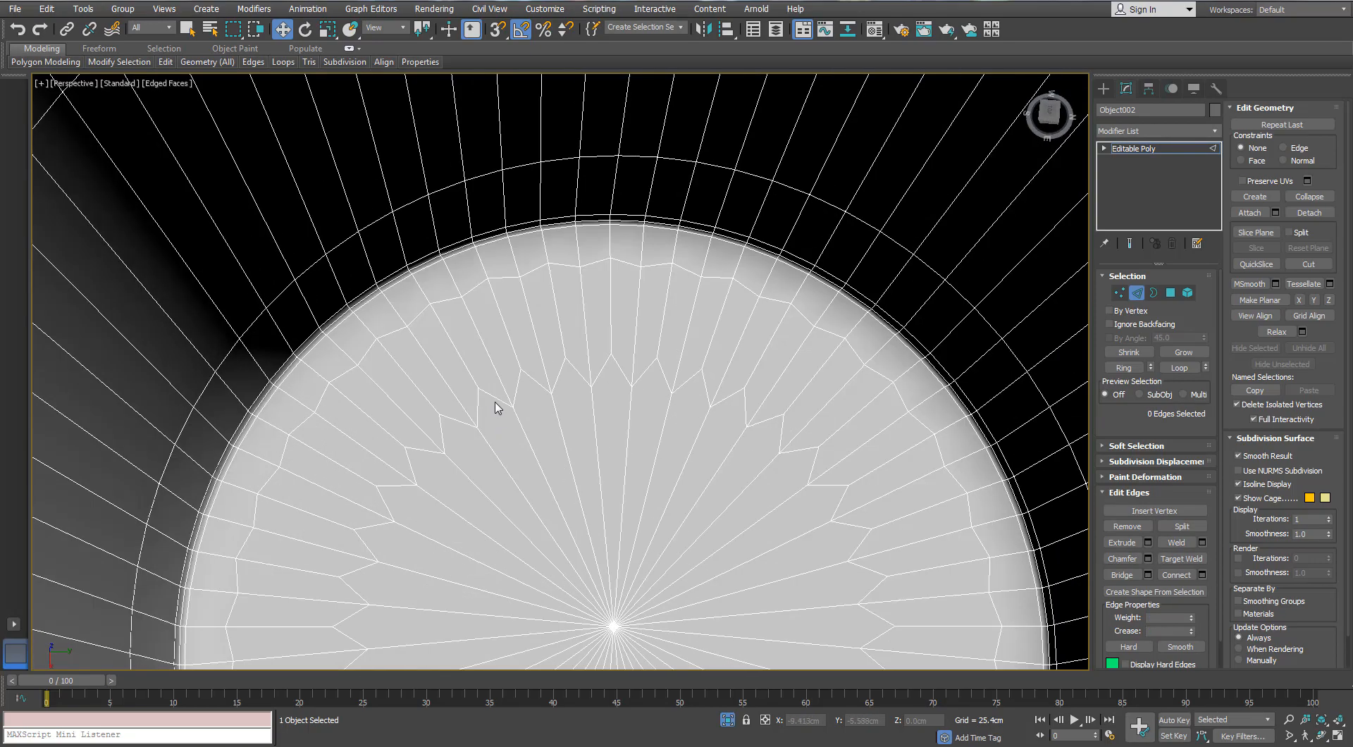
pyautogui.doubleClick(483, 392)
pyautogui.scroll(-2, 479, 390)
pyautogui.click(1119, 292)
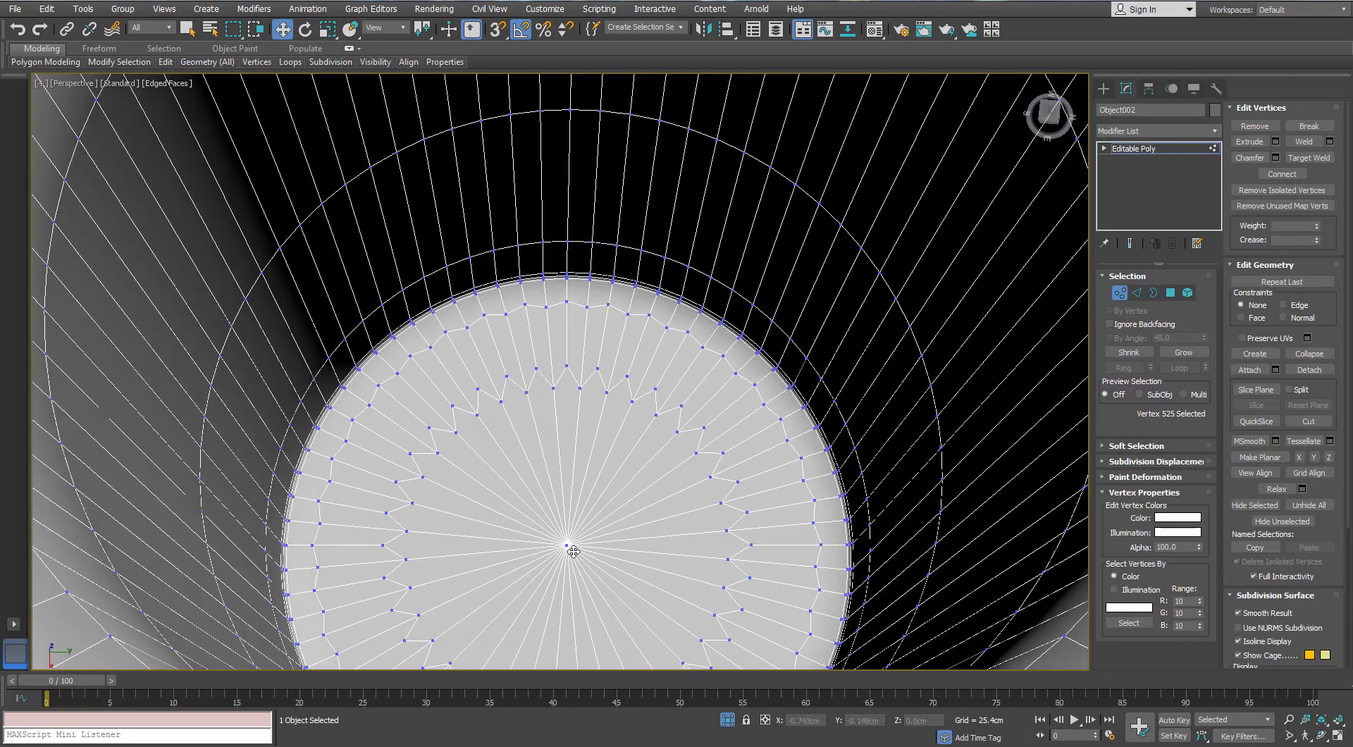
pyautogui.keyDown('ctrl'); pyautogui.click(1167, 295); pyautogui.keyUp('ctrl')
pyautogui.click(1183, 351)
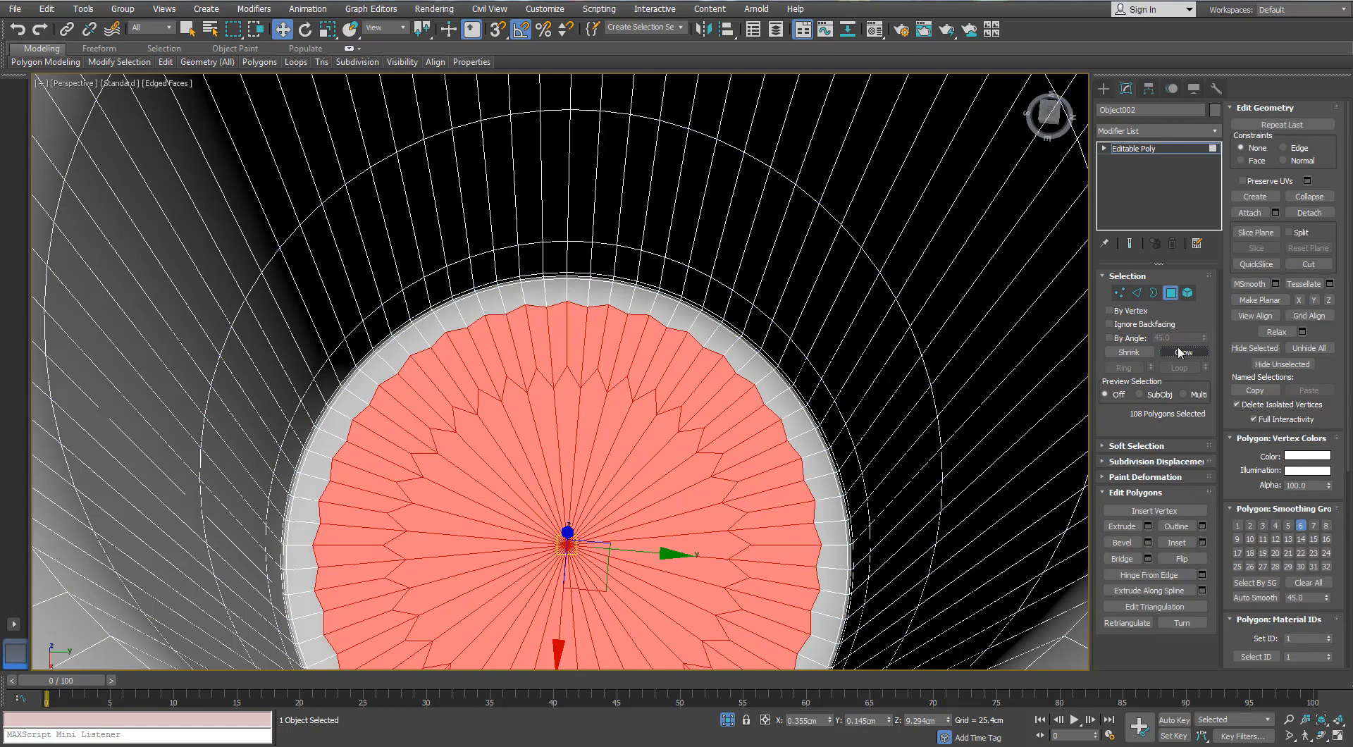
pyautogui.click(1182, 352)
pyautogui.scroll(3, 629, 243)
pyautogui.rightClick(629, 243)
pyautogui.click(607, 95)
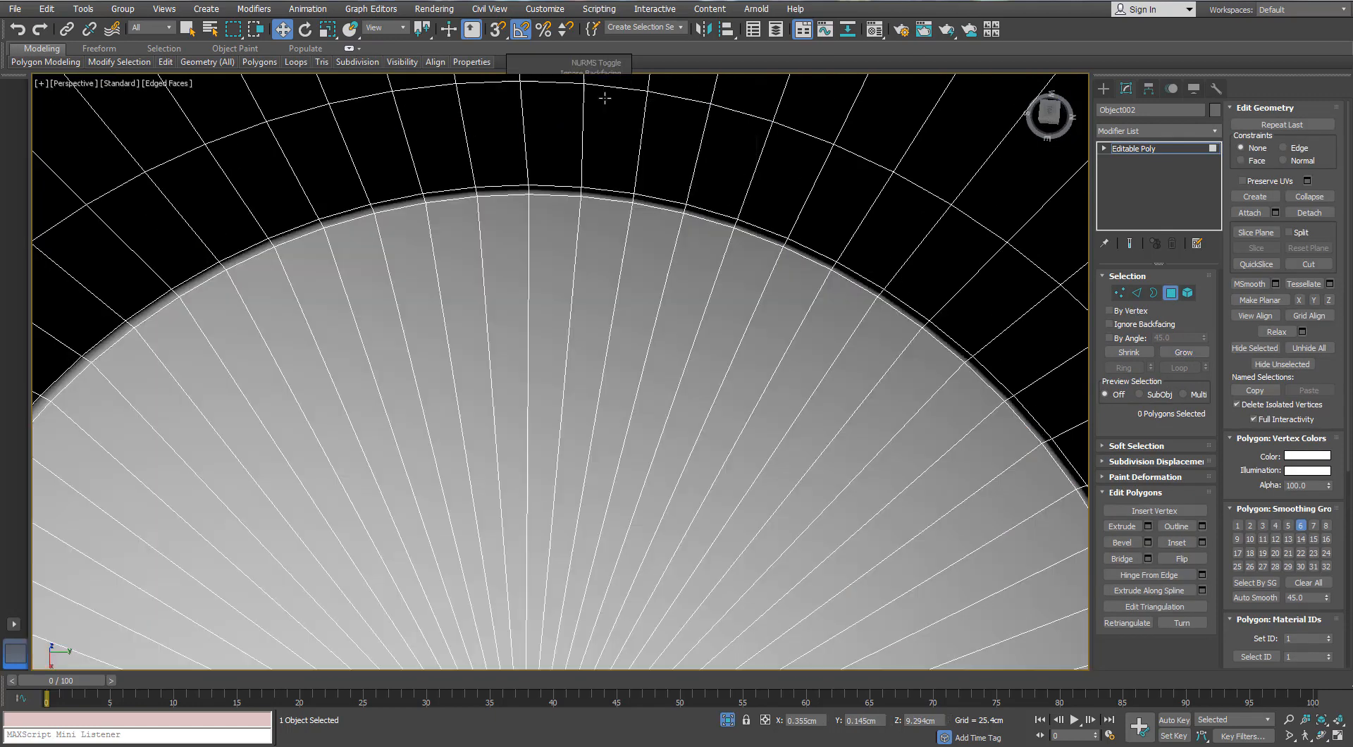
# Select four edge loops around the inner wall just above the pot's floor and remove them
pyautogui.click(1133, 293)
pyautogui.doubleClick(667, 227)
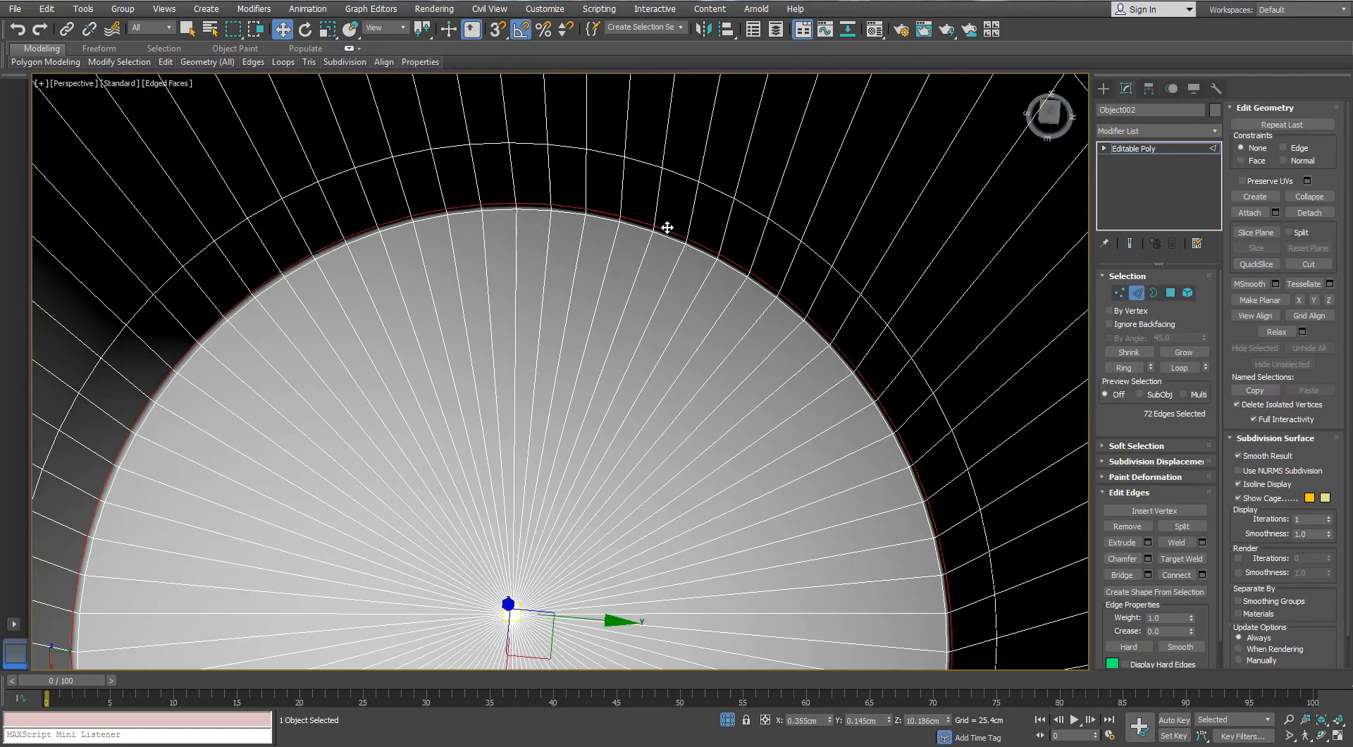
pyautogui.keyDown('ctrl'); pyautogui.doubleClick(680, 175); pyautogui.keyUp('ctrl')
pyautogui.scroll(-5, 680, 175)
pyautogui.moveTo(680, 176); pyautogui.dragTo(668, 271, button='middle')
pyautogui.scroll(1, 668, 271)
pyautogui.keyDown('ctrl'); pyautogui.doubleClick(677, 210); pyautogui.keyUp('ctrl')
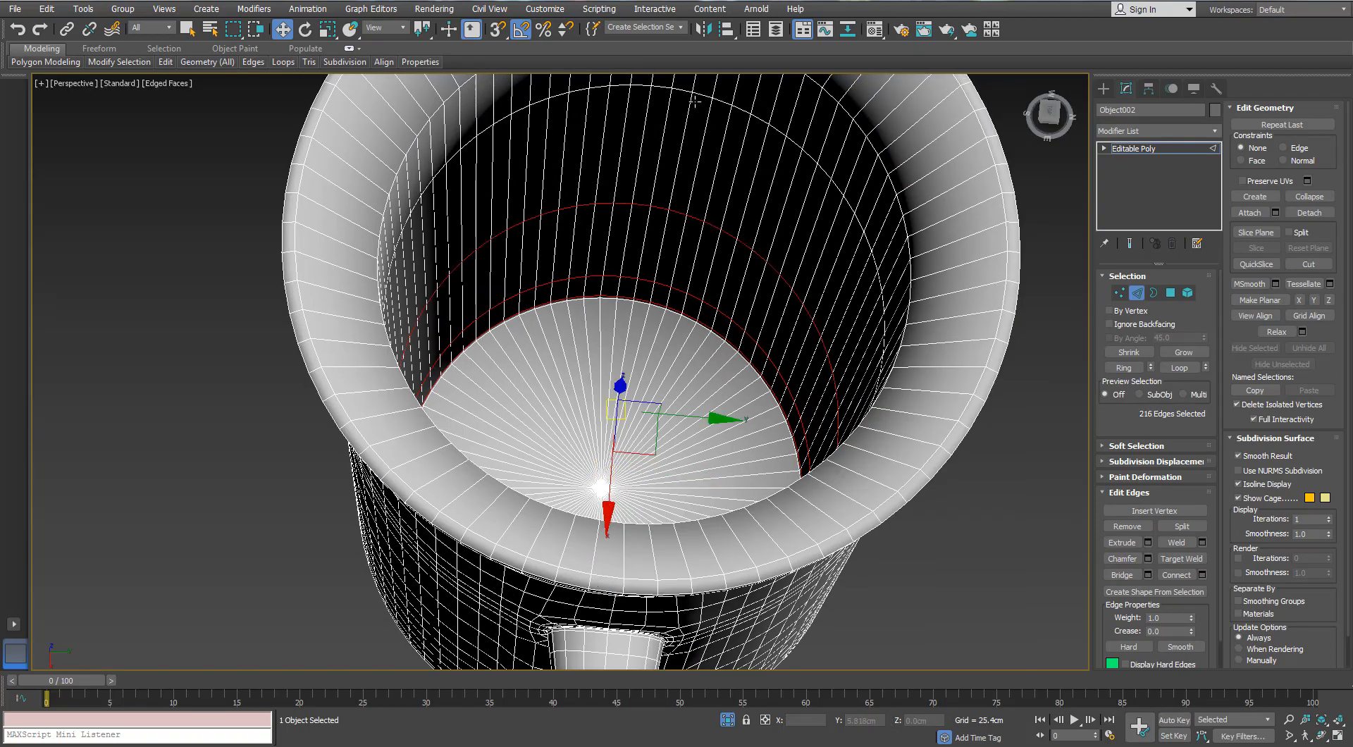
pyautogui.moveTo(694, 104)
pyautogui.keyDown('alt'); pyautogui.mouseDown(button='middle')
pyautogui.moveTo(653, 175)
pyautogui.moveTo(622, 279)
pyautogui.moveTo(666, 275)
pyautogui.moveTo(710, 200)
pyautogui.mouseUp(button='middle'); pyautogui.keyUp('alt')
pyautogui.hotkey('ctrl', 'BackSpace')
# Compare the pot body's shading before and after the last loop removal, with edged faces off and on
pyautogui.scroll(-4, 652, 194)
pyautogui.hotkey('ctrl', 'z')
pyautogui.press('F4')
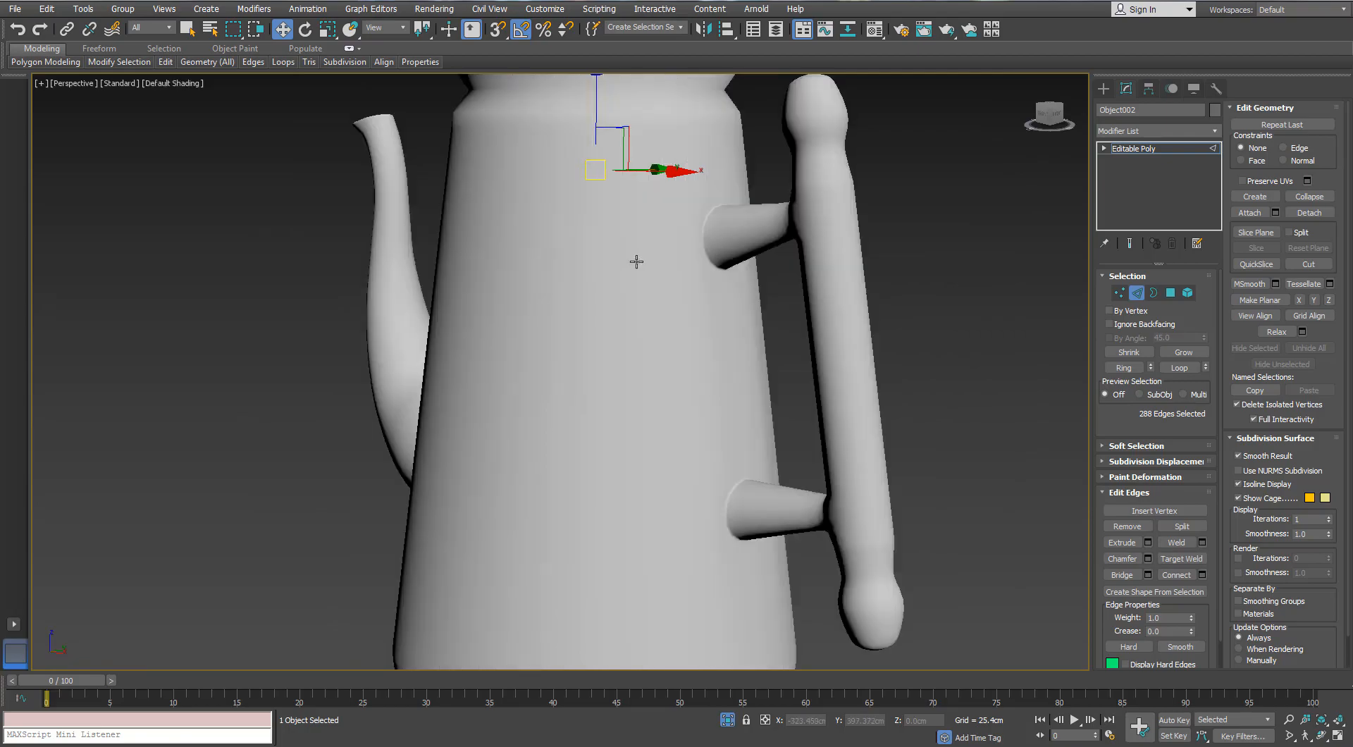
pyautogui.press('F4')
pyautogui.press('F3')
pyautogui.scroll(-2, 642, 259)
pyautogui.moveTo(642, 258)
pyautogui.keyDown('alt'); pyautogui.mouseDown(button='middle')
pyautogui.moveTo(656, 235)
pyautogui.moveTo(539, 345)
pyautogui.moveTo(562, 217)
pyautogui.moveTo(581, 277)
pyautogui.mouseUp(button='middle'); pyautogui.keyUp('alt')
pyautogui.press('F3')
pyautogui.scroll(5, 538, 345)
pyautogui.scroll(-7, 539, 338)
pyautogui.scroll(4, 543, 310)
pyautogui.scroll(1, 585, 279)
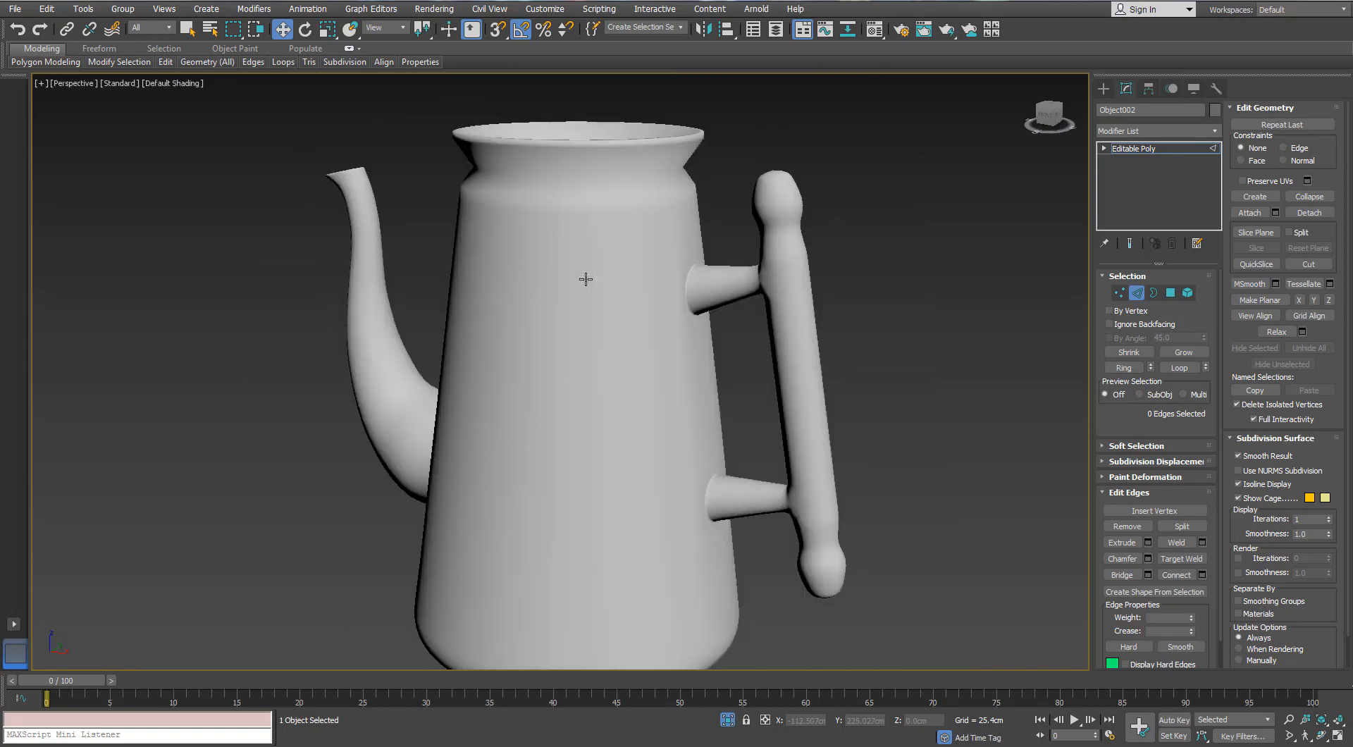
pyautogui.scroll(1, 604, 233)
pyautogui.scroll(5, 782, 236)
pyautogui.scroll(-4, 781, 236)
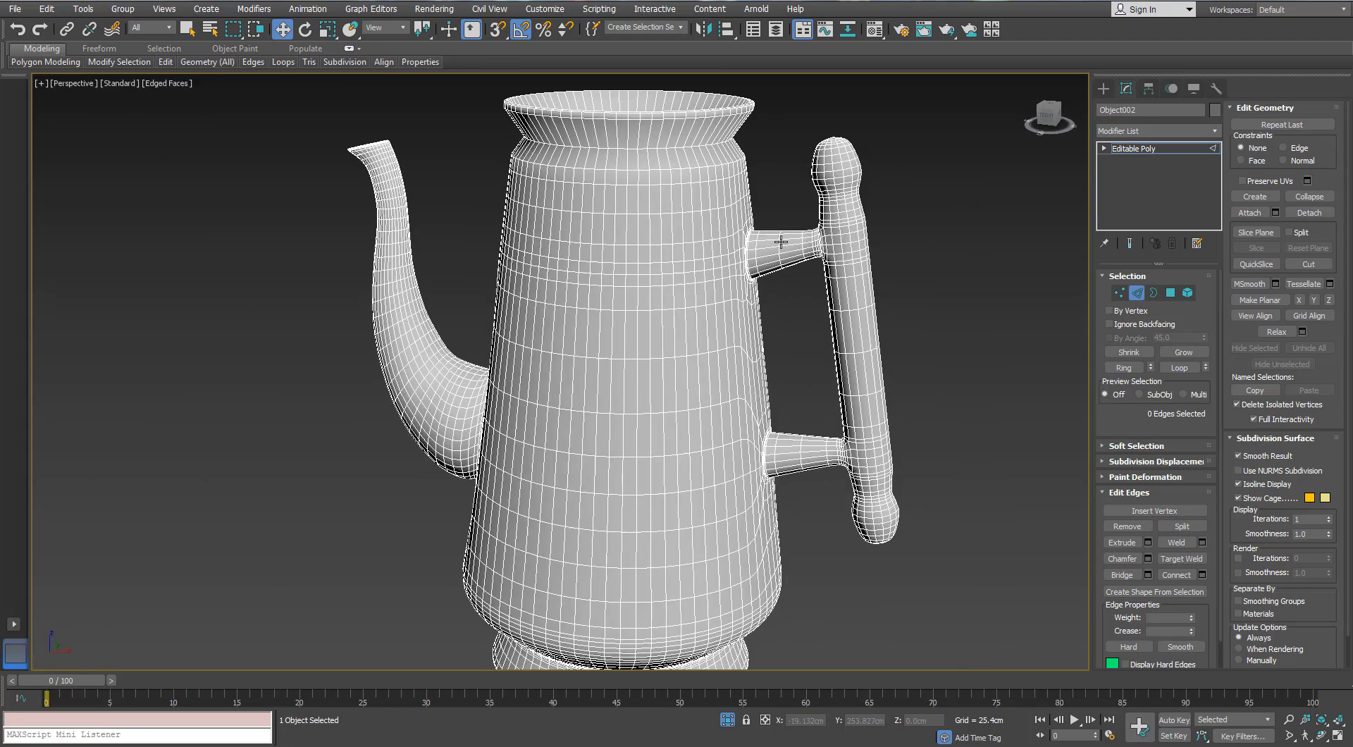
# Remove three horizontal edge loops around the upper body, between the shoulder and the upper handle joint
pyautogui.scroll(2, 780, 240)
pyautogui.moveTo(779, 242); pyautogui.dragTo(745, 358, button='middle')
pyautogui.doubleClick(629, 266)
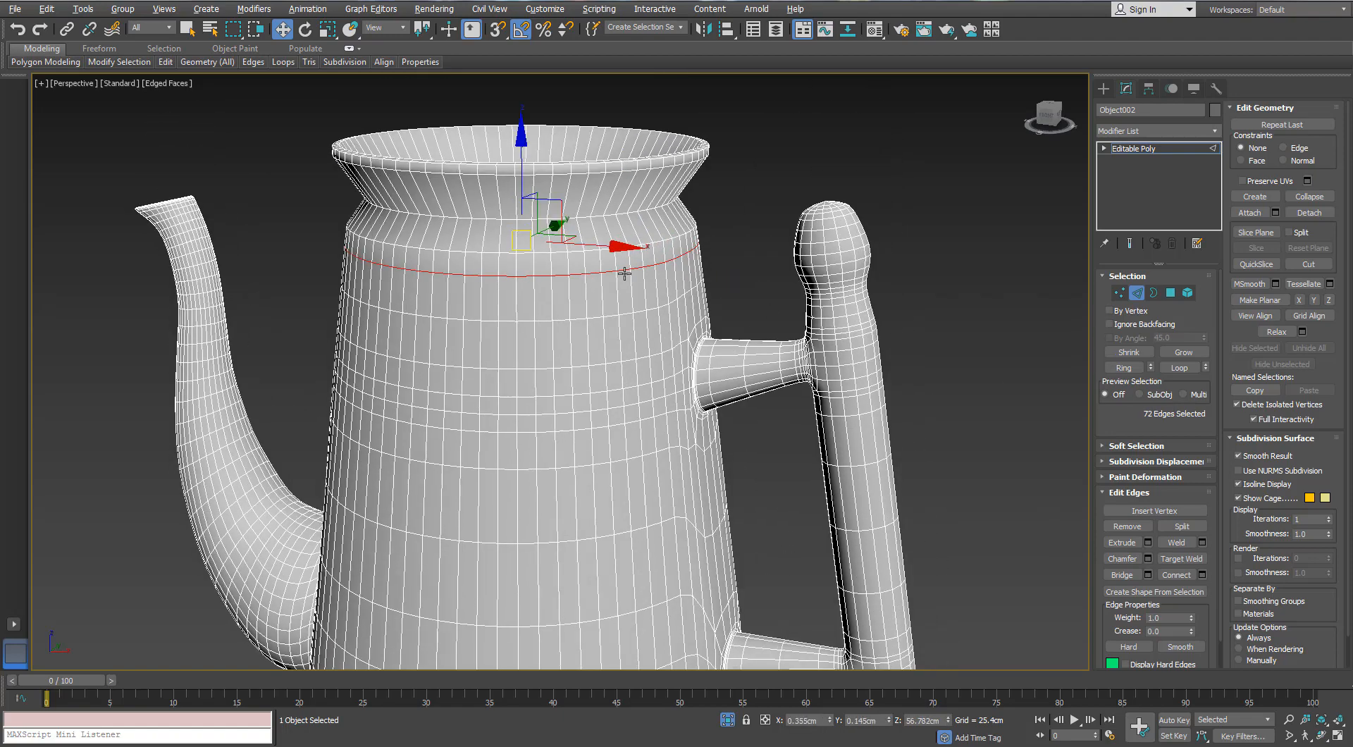
pyautogui.scroll(1, 615, 274)
pyautogui.scroll(2, 626, 324)
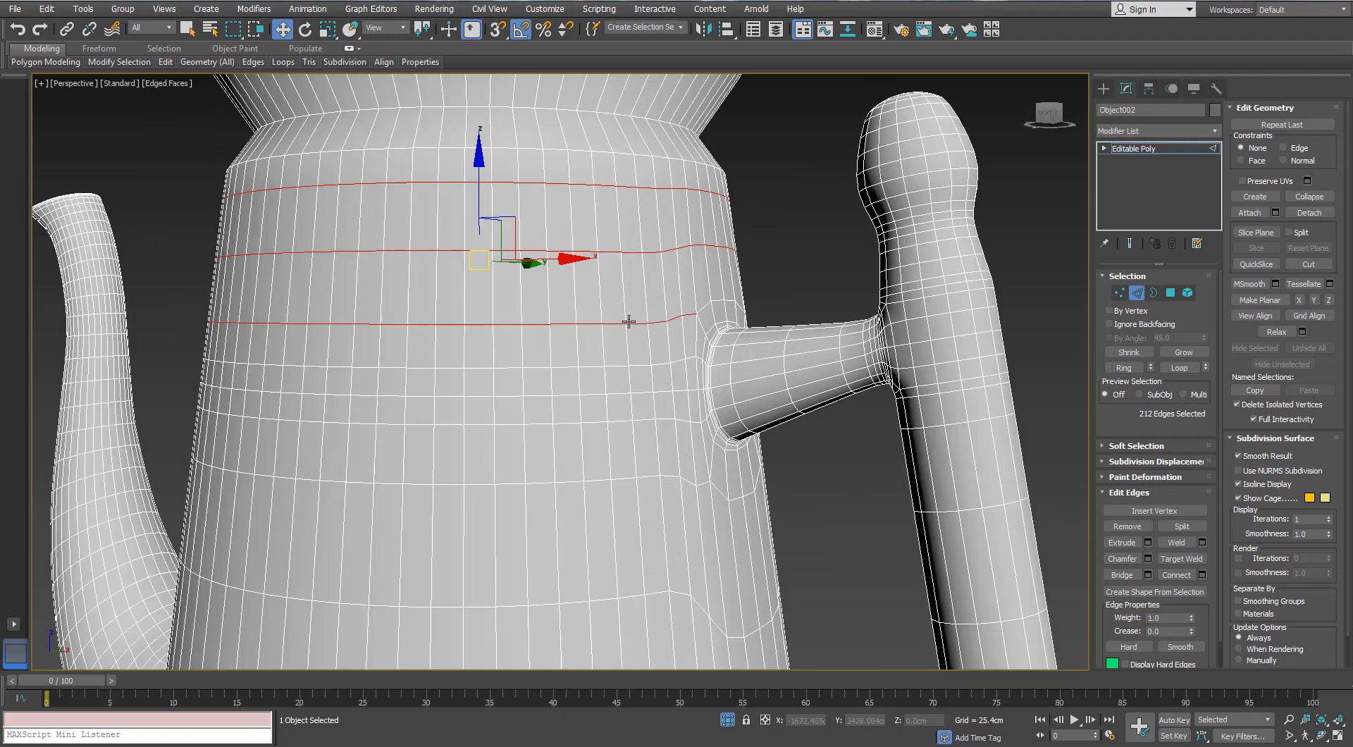
pyautogui.scroll(2, 630, 322)
pyautogui.scroll(-3, 669, 278)
pyautogui.keyDown('alt'); pyautogui.moveTo(670, 278); pyautogui.dragTo(513, 290, button='middle'); pyautogui.keyUp('alt')
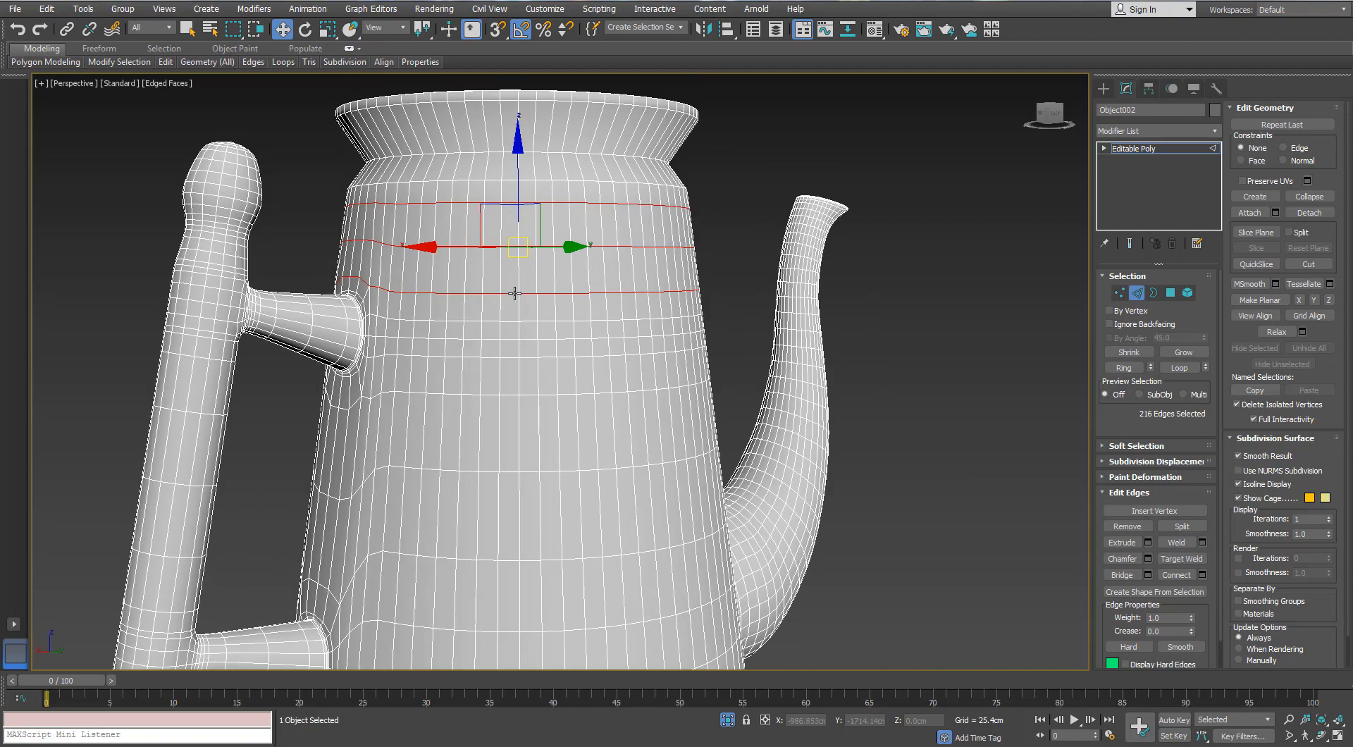
pyautogui.hotkey('ctrl', 'BackSpace')
# Remove three horizontal edge loops around the middle of the body, between the two handle joints
pyautogui.click(407, 385)
pyautogui.scroll(3, 419, 349)
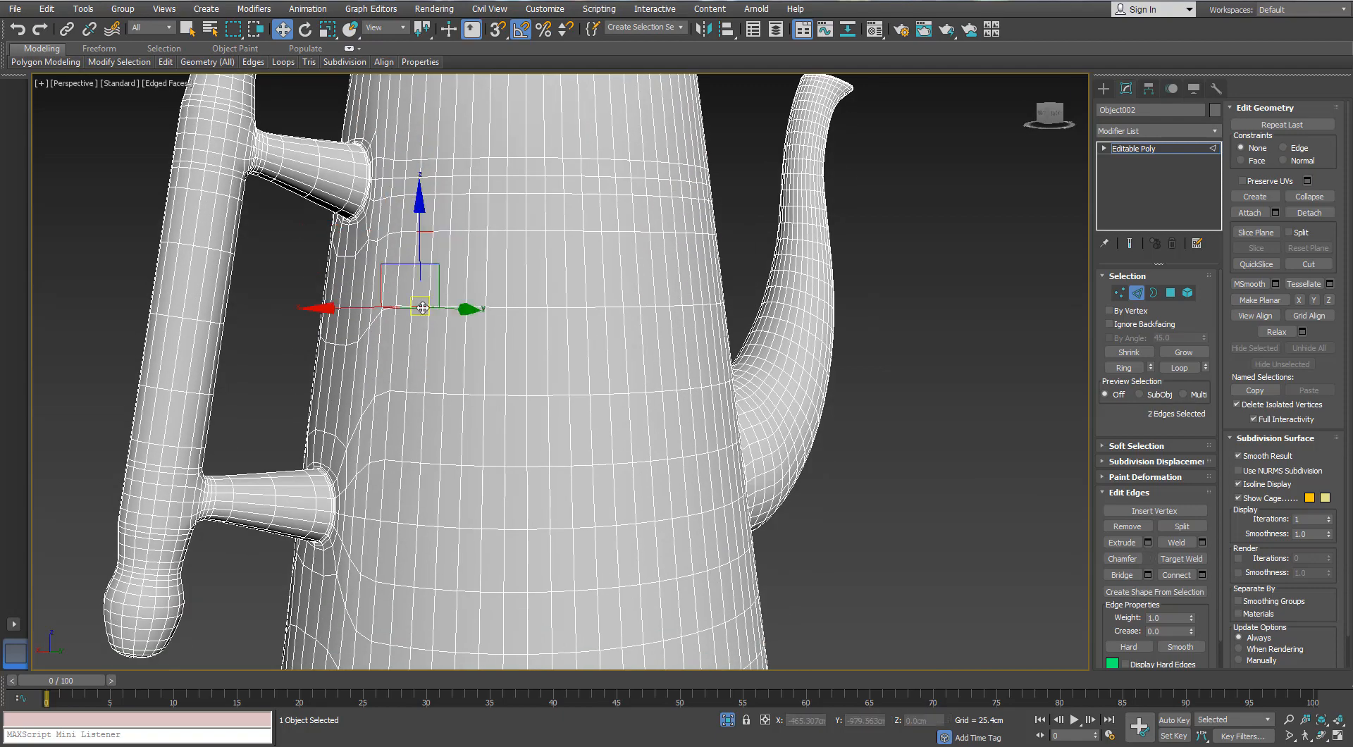
pyautogui.moveTo(413, 404); pyautogui.dragTo(429, 380, button='middle')
pyautogui.hotkey('alt', 'l')
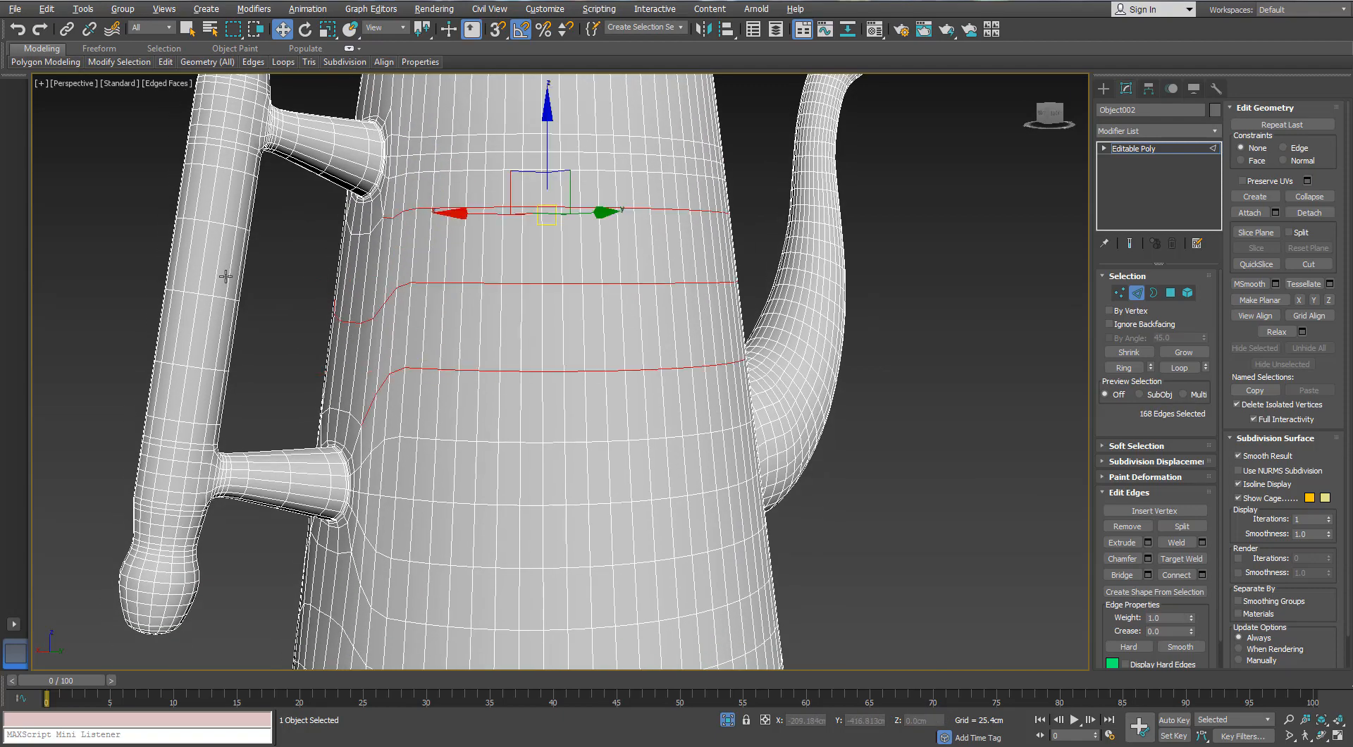
pyautogui.keyDown('alt'); pyautogui.moveTo(224, 276); pyautogui.dragTo(480, 283, button='middle'); pyautogui.keyUp('alt')
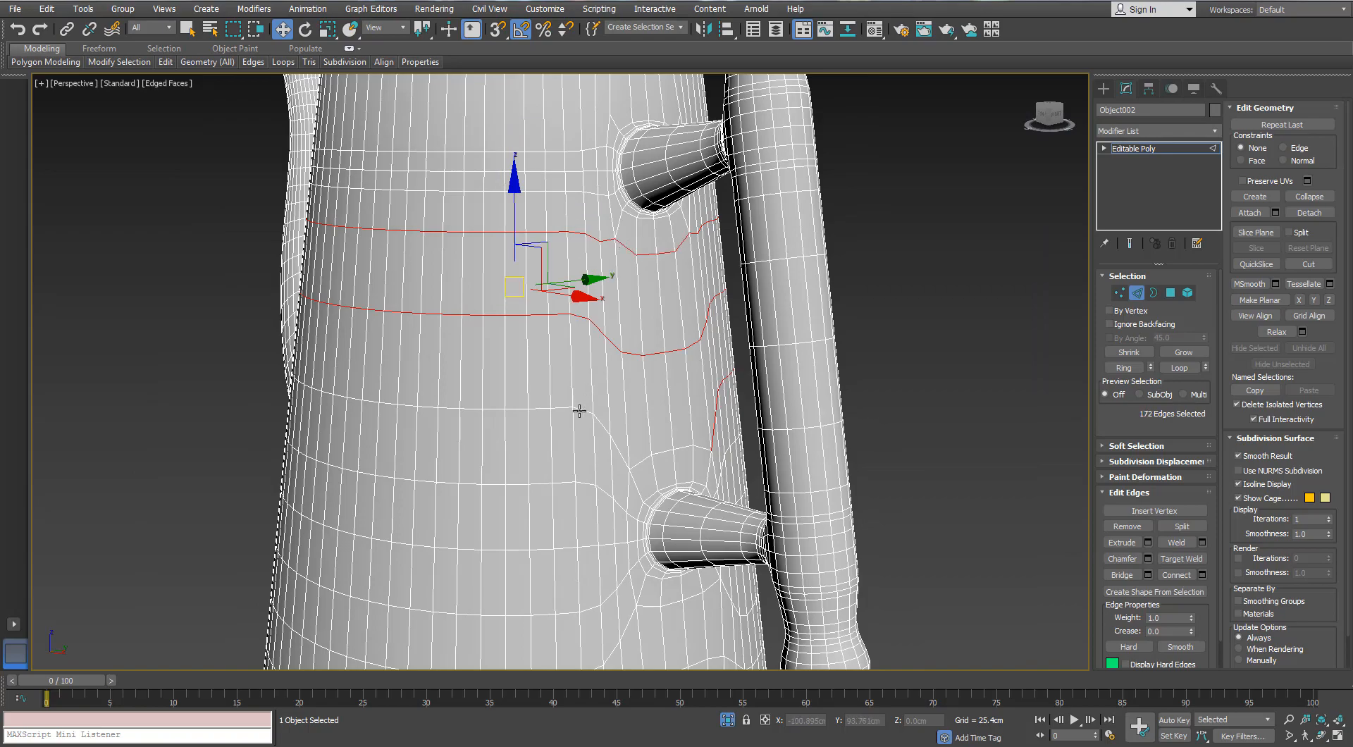
pyautogui.keyDown('alt'); pyautogui.moveTo(583, 394); pyautogui.dragTo(425, 381, button='middle'); pyautogui.keyUp('alt')
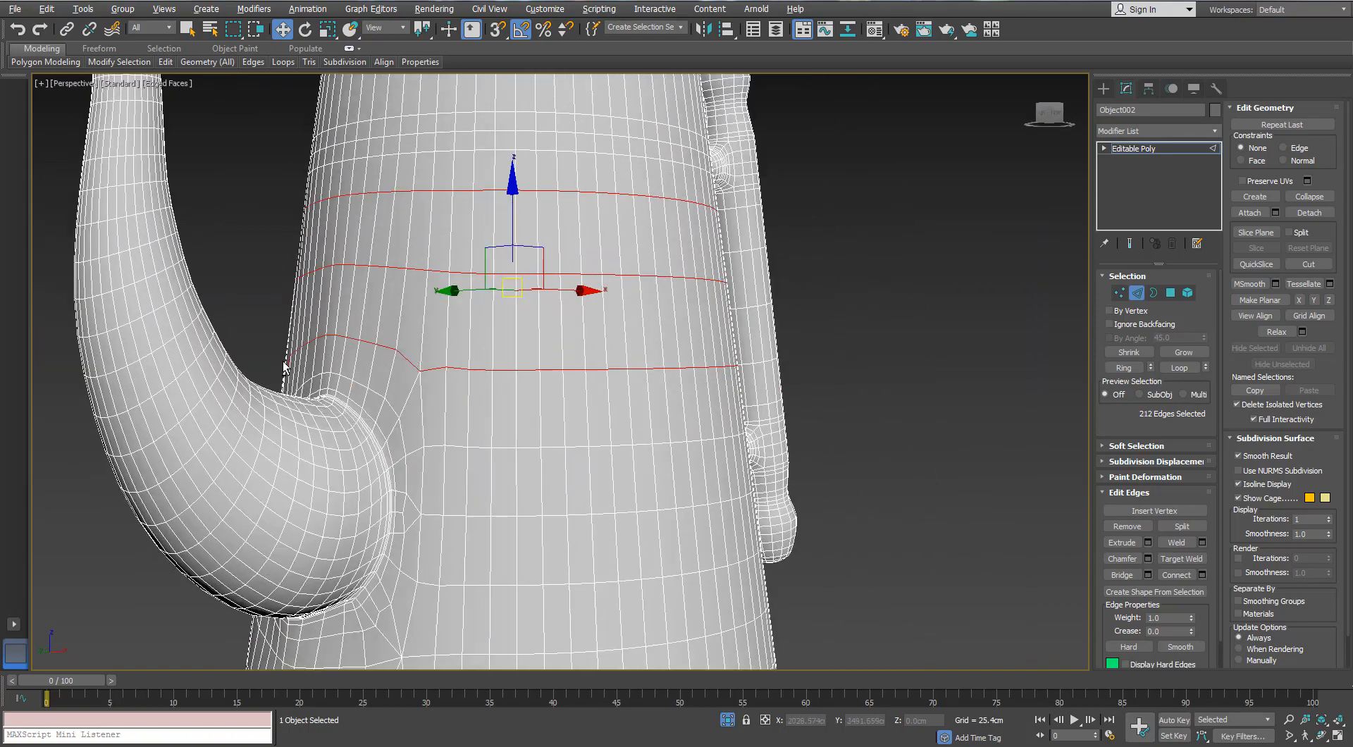
pyautogui.keyDown('alt'); pyautogui.moveTo(285, 366); pyautogui.dragTo(440, 366, button='middle'); pyautogui.keyUp('alt')
pyautogui.hotkey('ctrl', 'BackSpace')
# Select the tight edge loops around the upper handle bracket where it meets the pot body
pyautogui.scroll(-4, 519, 330)
pyautogui.keyDown('alt'); pyautogui.moveTo(518, 330); pyautogui.dragTo(300, 323, button='middle'); pyautogui.keyUp('alt')
pyautogui.scroll(6, 537, 255)
pyautogui.scroll(2, 580, 247)
pyautogui.doubleClick(589, 256)
pyautogui.scroll(4, 590, 257)
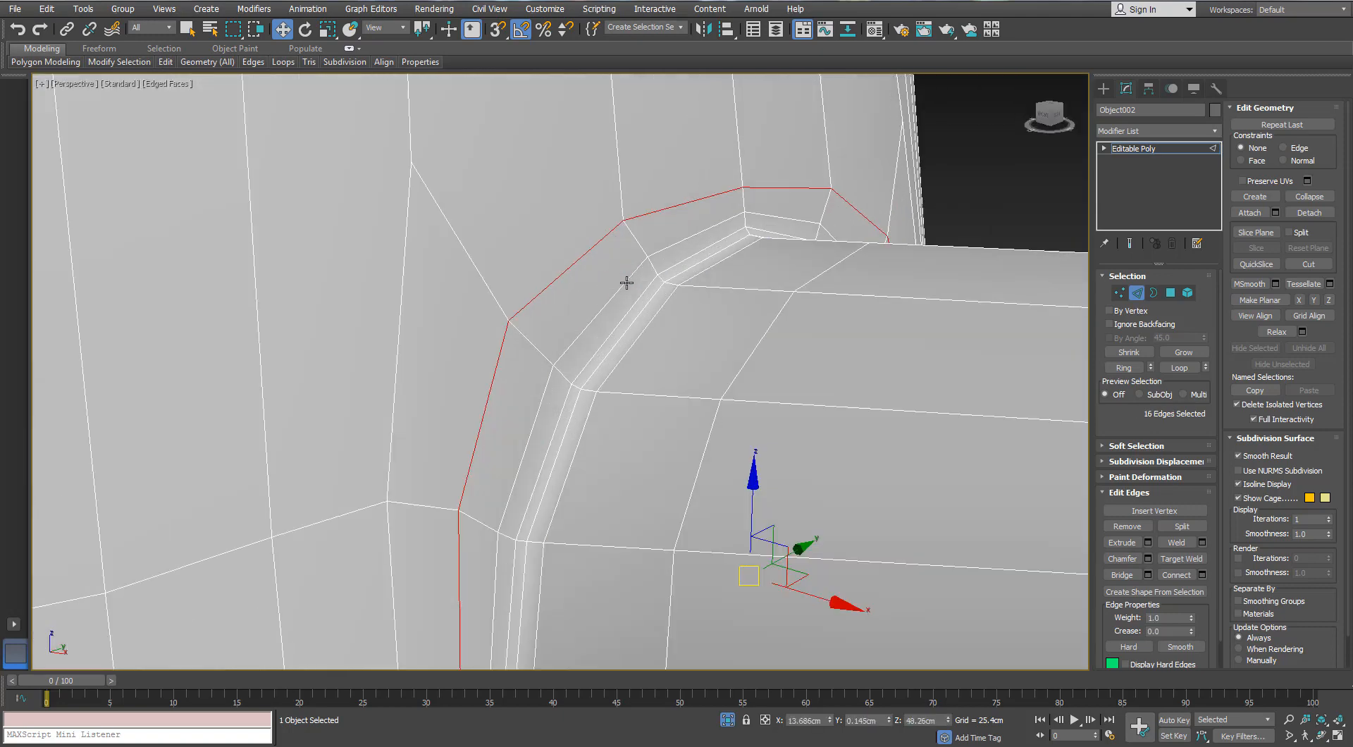
pyautogui.keyDown('ctrl'); pyautogui.doubleClick(626, 284); pyautogui.keyUp('ctrl')
pyautogui.keyDown('alt'); pyautogui.moveTo(627, 284); pyautogui.dragTo(728, 312, button='middle'); pyautogui.keyUp('alt')
pyautogui.keyDown('ctrl'); pyautogui.doubleClick(732, 285); pyautogui.keyUp('ctrl')
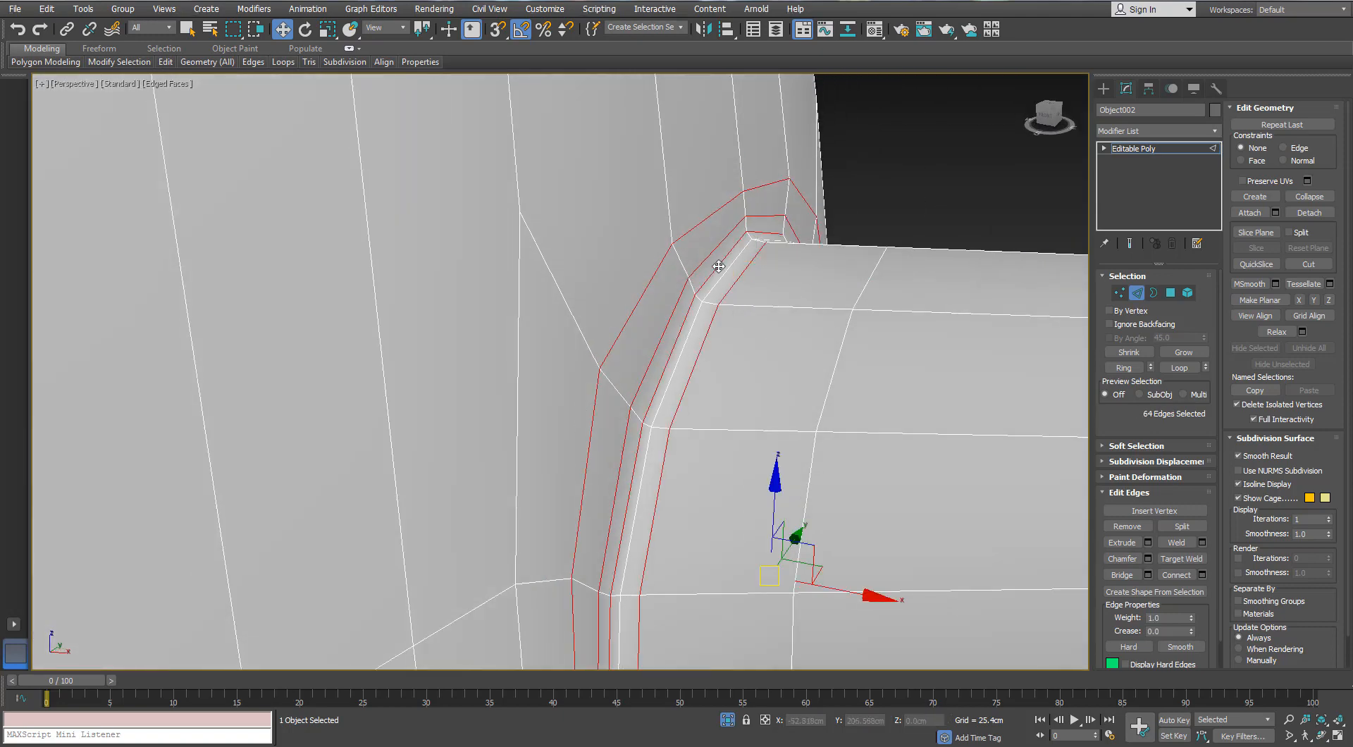
# Remove the selected edge loops together with those along the upper handle bracket and at its joint with the grip
pyautogui.scroll(-4, 718, 266)
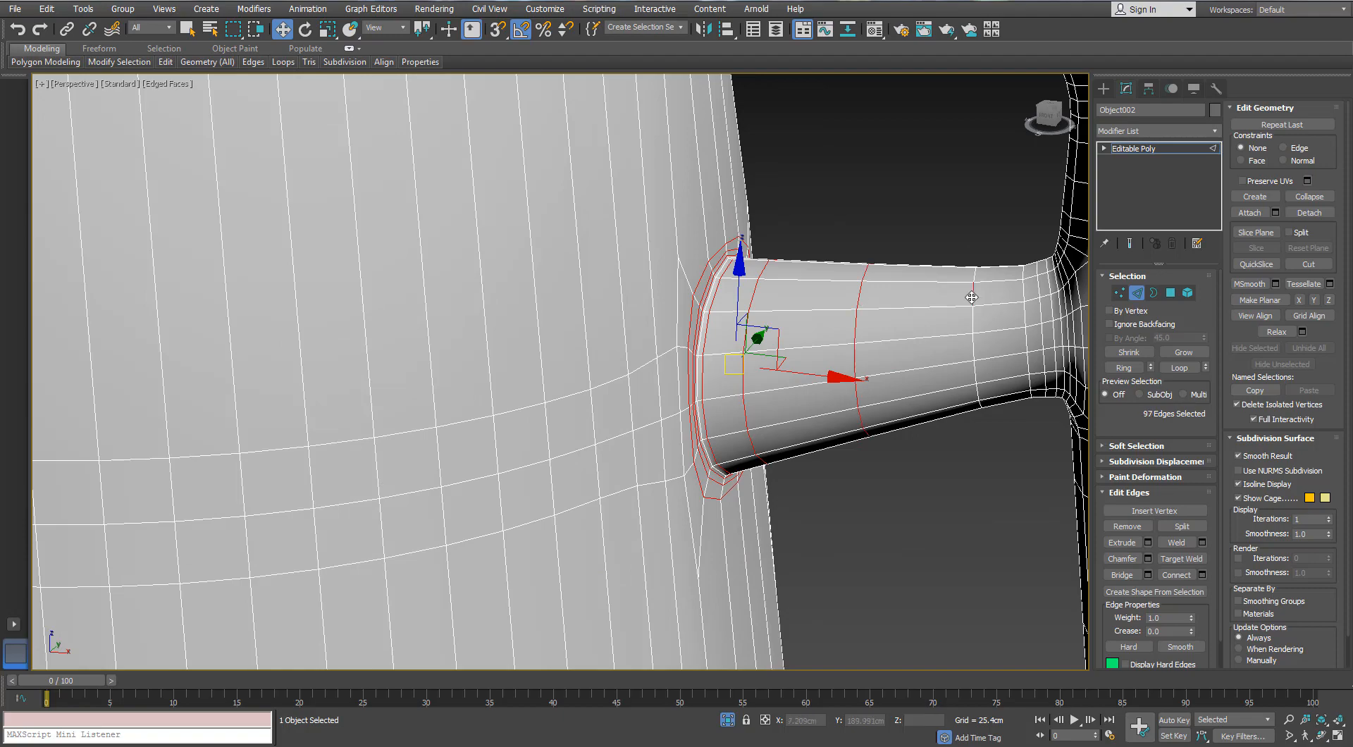
pyautogui.keyDown('ctrl'); pyautogui.doubleClick(972, 297); pyautogui.keyUp('ctrl')
pyautogui.scroll(-4, 1027, 293)
pyautogui.scroll(5, 775, 295)
pyautogui.keyDown('ctrl'); pyautogui.click(723, 302); pyautogui.keyUp('ctrl')
pyautogui.scroll(5, 723, 302)
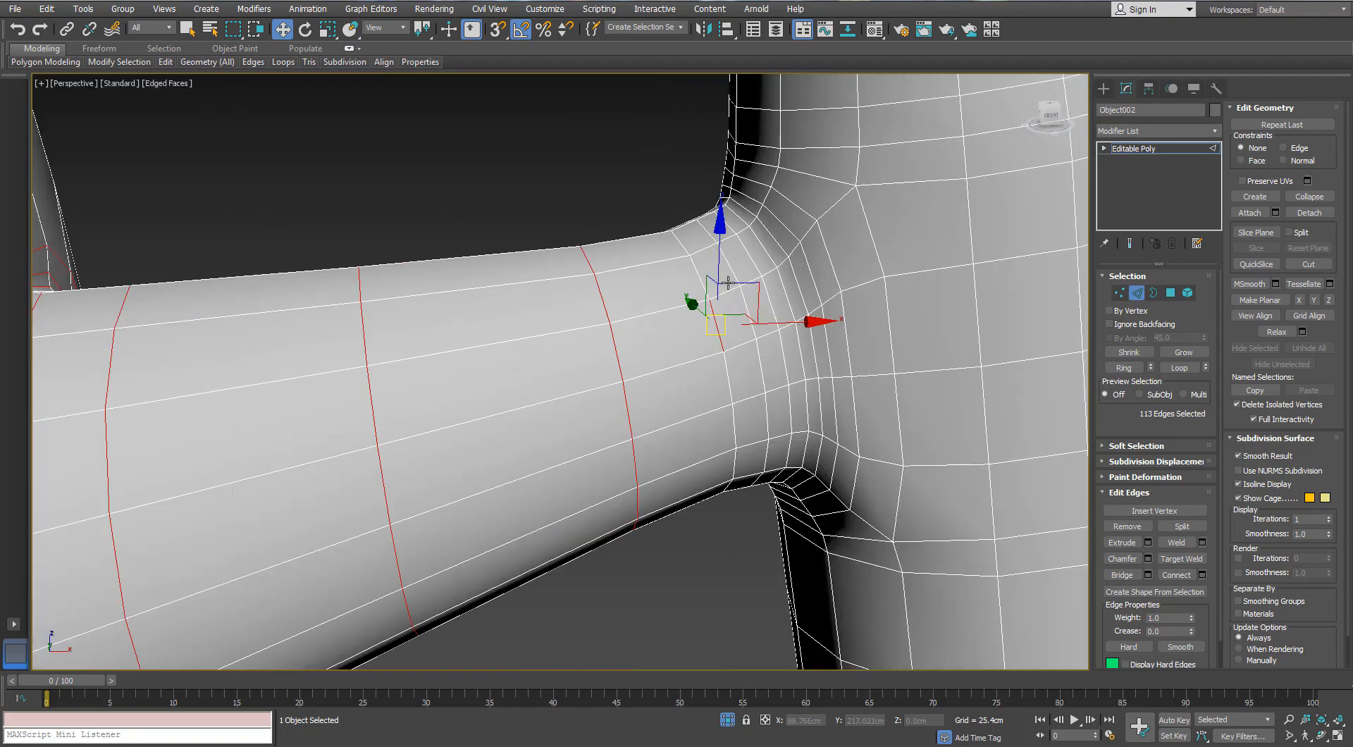
pyautogui.keyDown('ctrl'); pyautogui.click(715, 282); pyautogui.keyUp('ctrl')
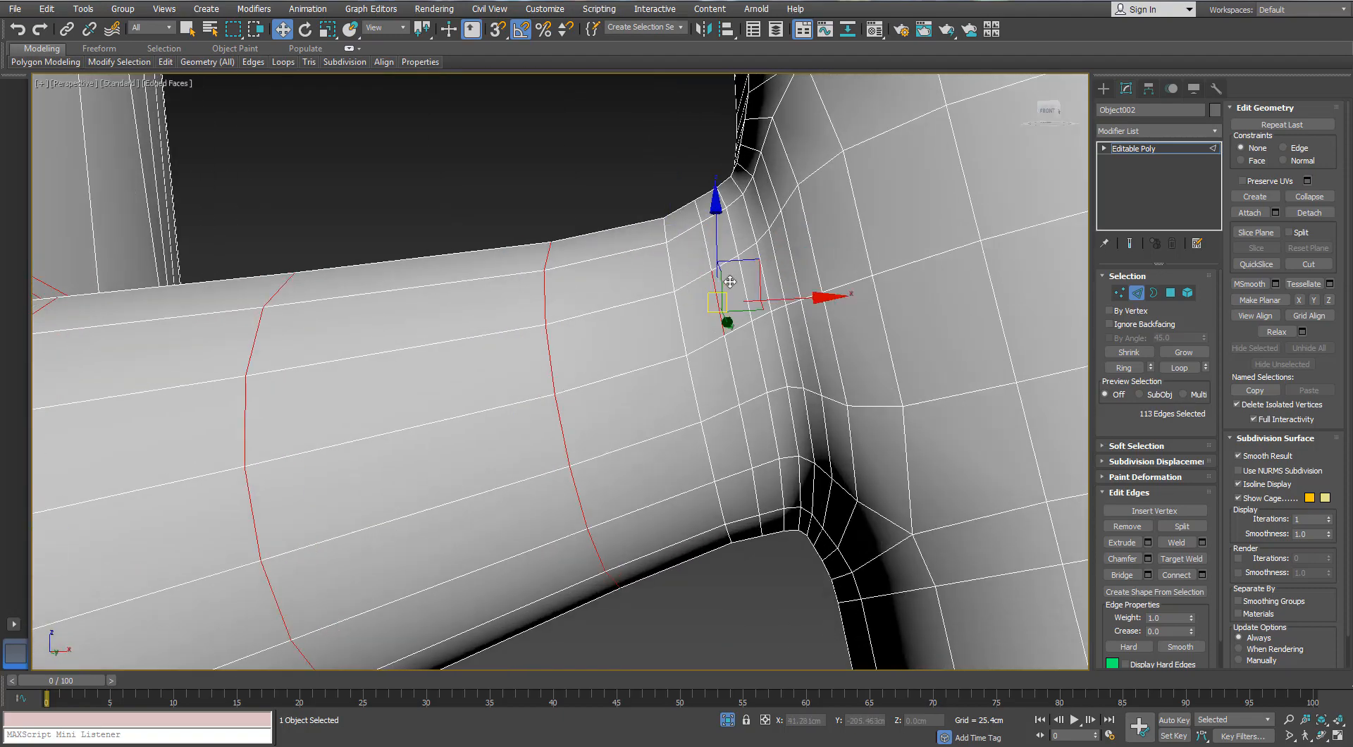
pyautogui.scroll(-1, 768, 260)
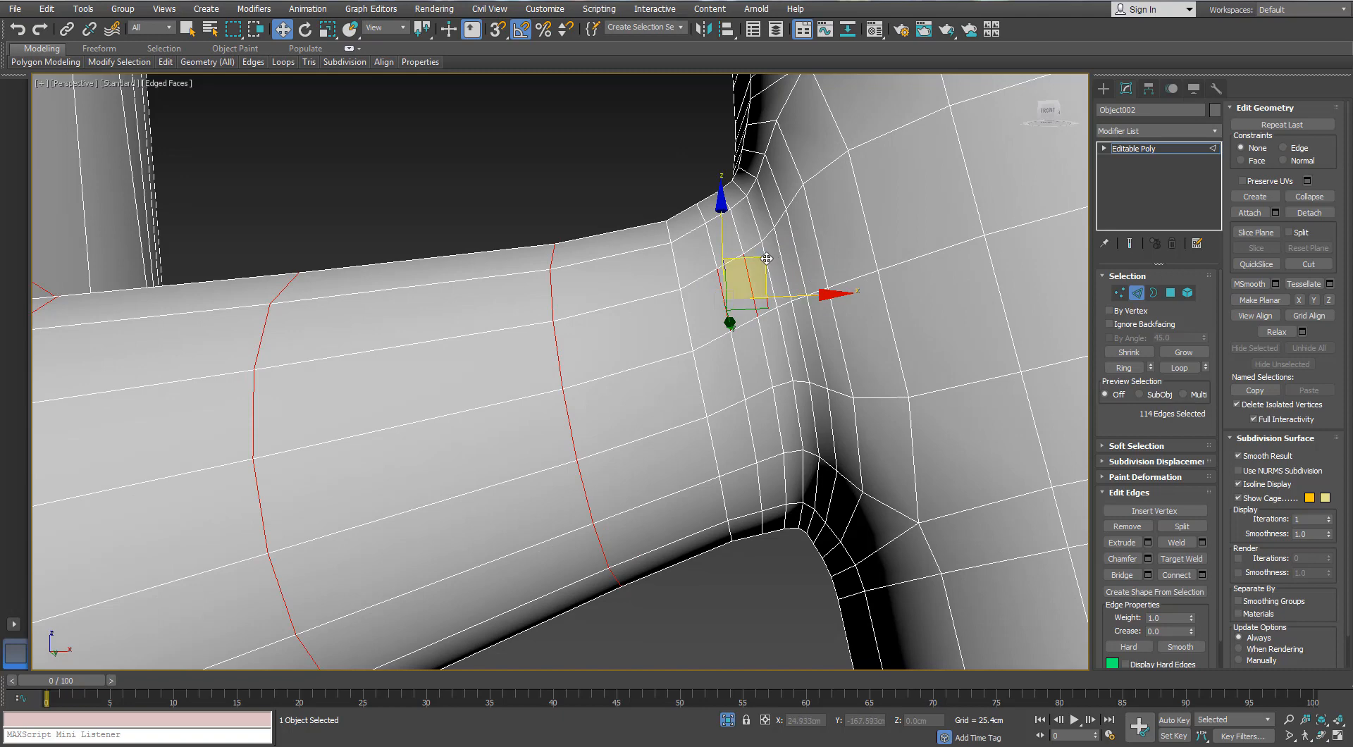
pyautogui.keyDown('ctrl'); pyautogui.click(792, 240); pyautogui.keyUp('ctrl')
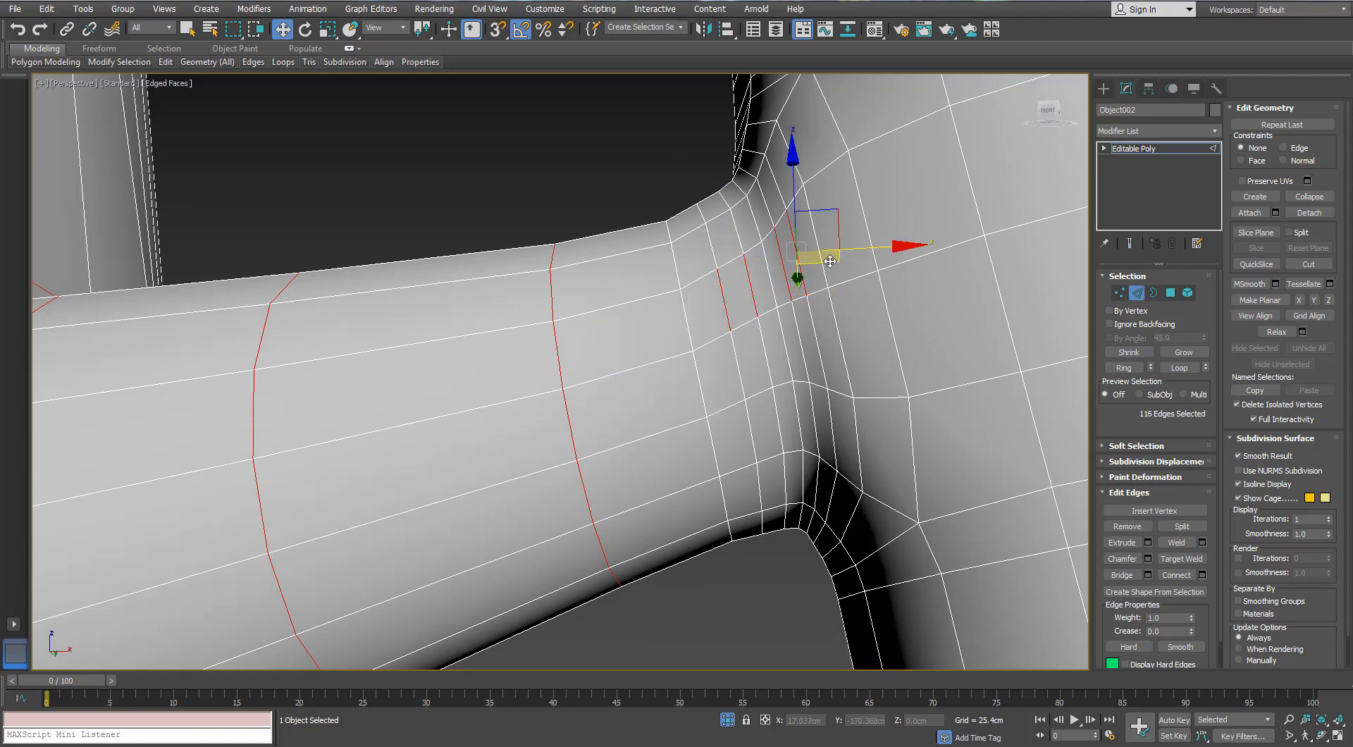
pyautogui.hotkey('alt', 'l')
pyautogui.scroll(-10, 830, 262)
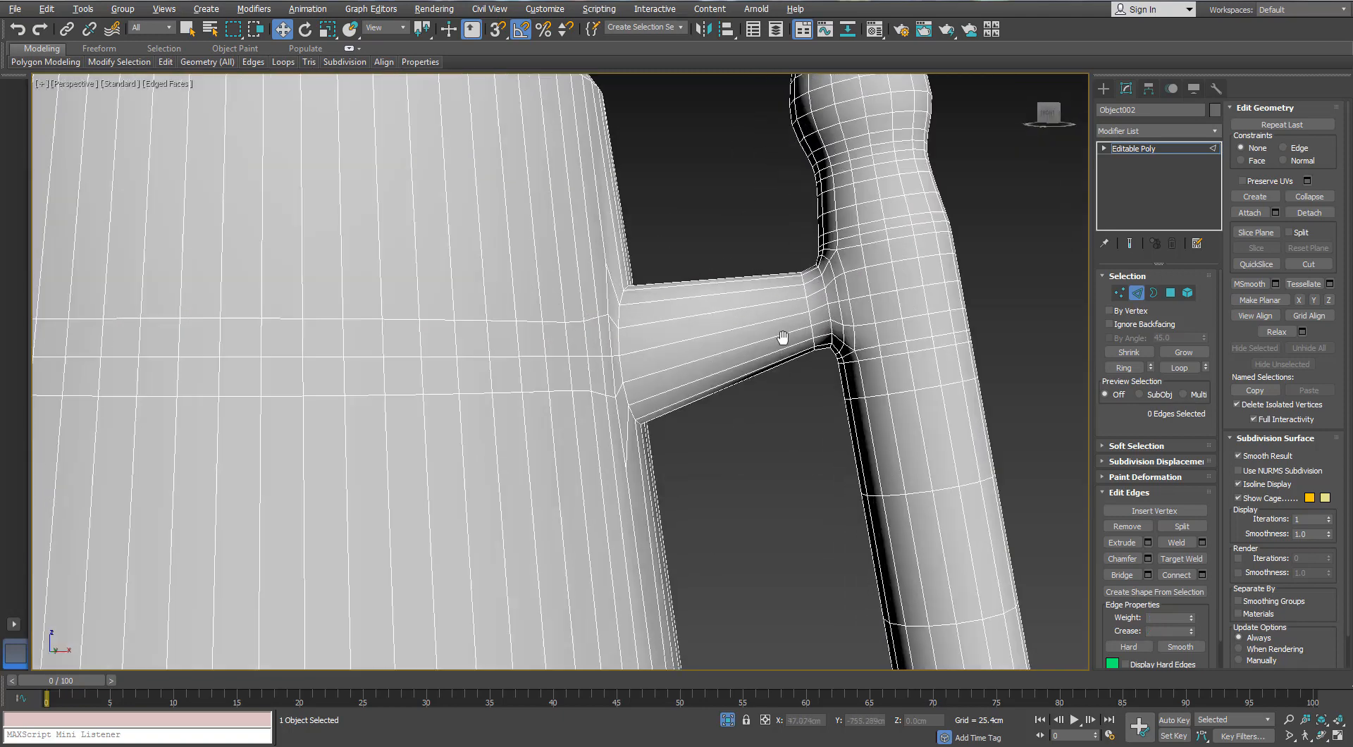
# Remove the upper and lower of the three horizontal edge loops around the body at the upper handle bracket
pyautogui.scroll(10, 730, 315)
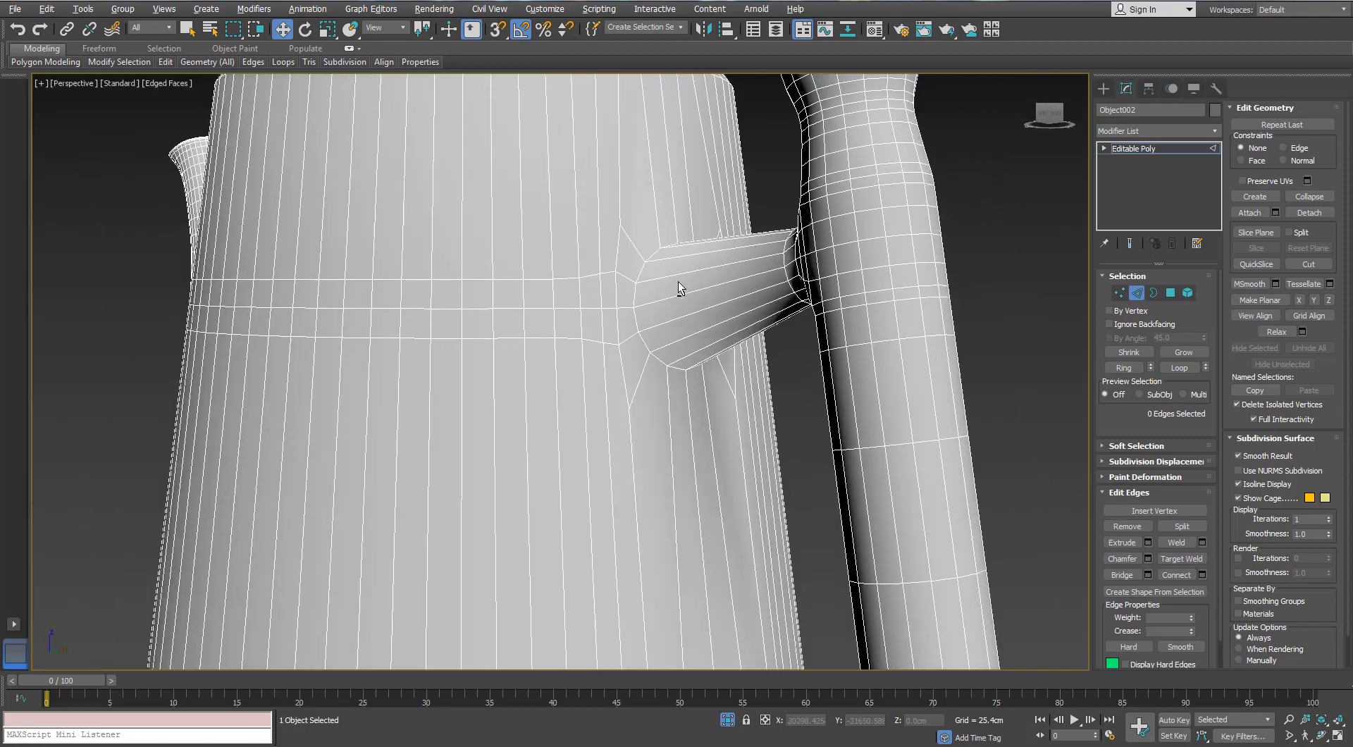
pyautogui.scroll(3, 705, 371)
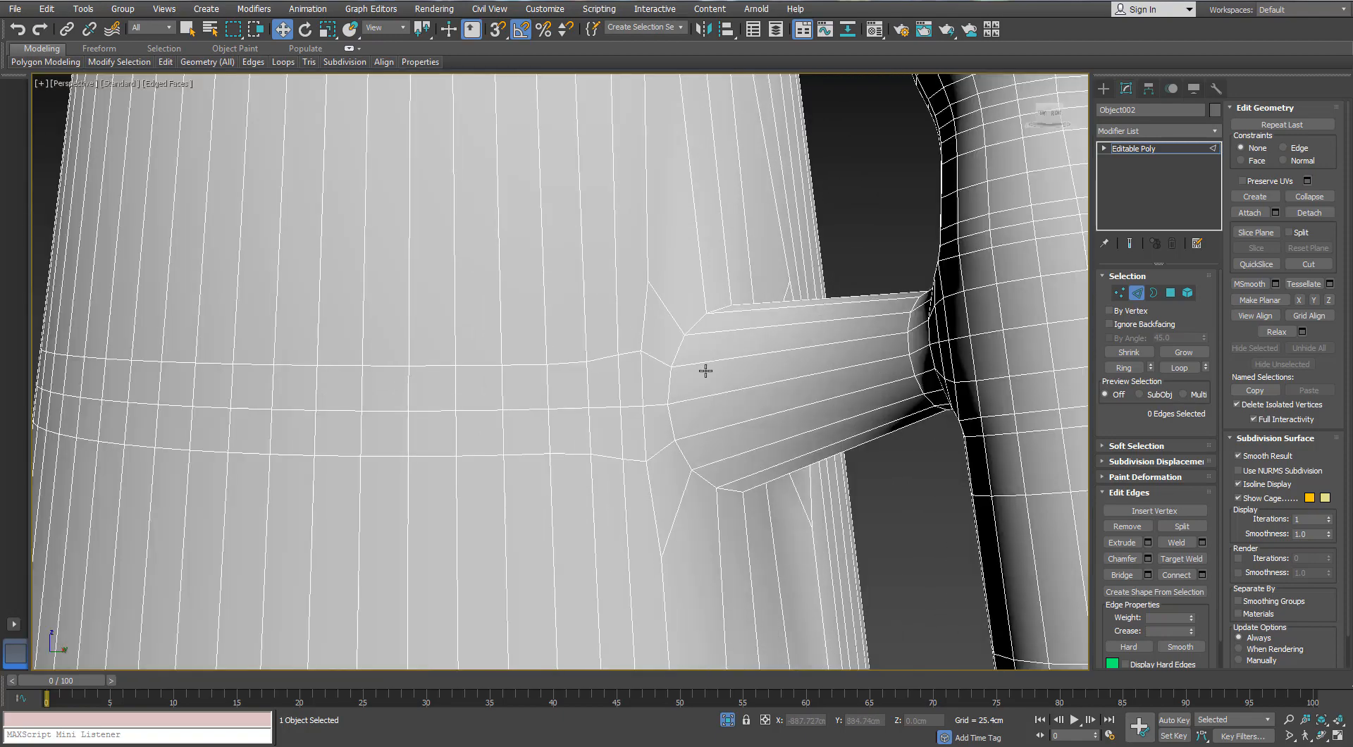
pyautogui.click(1121, 292)
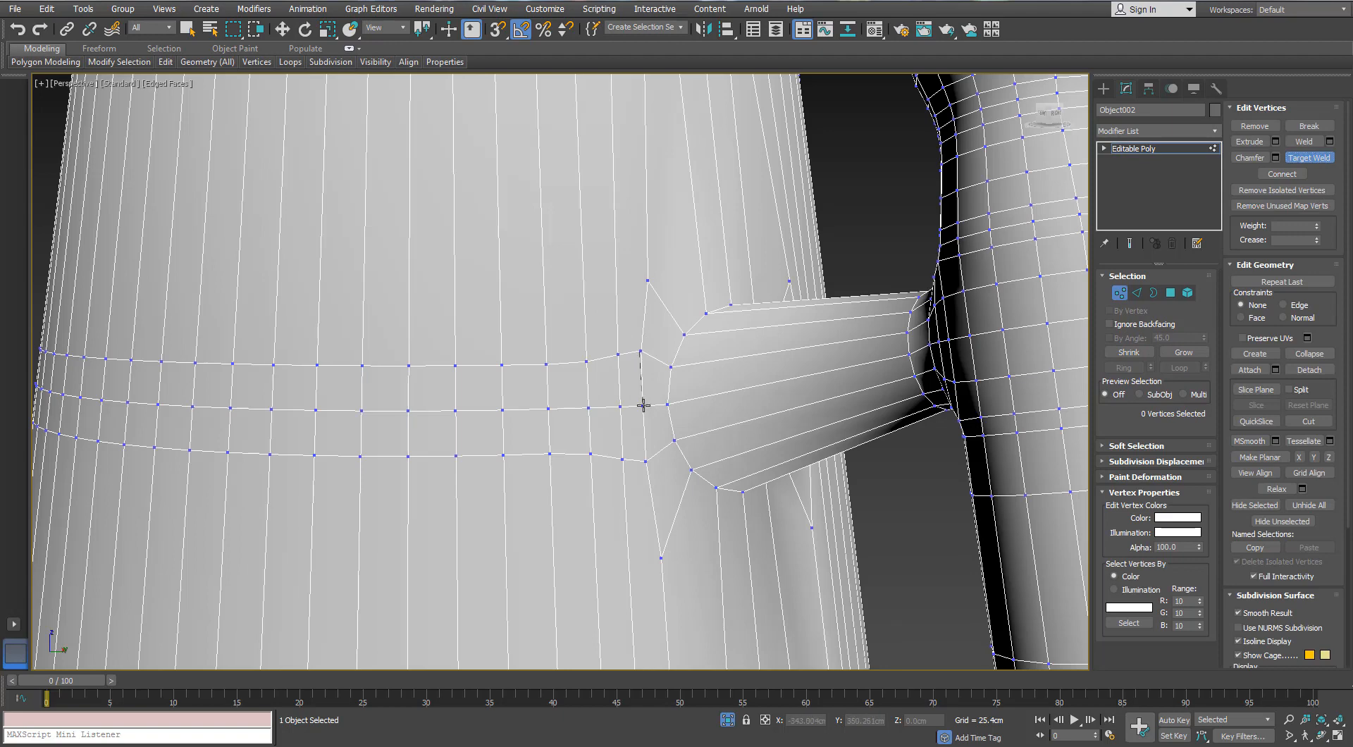
pyautogui.scroll(-5, 644, 406)
pyautogui.keyDown('alt'); pyautogui.moveTo(644, 406); pyautogui.dragTo(470, 442, button='middle'); pyautogui.keyUp('alt')
pyautogui.scroll(5, 470, 442)
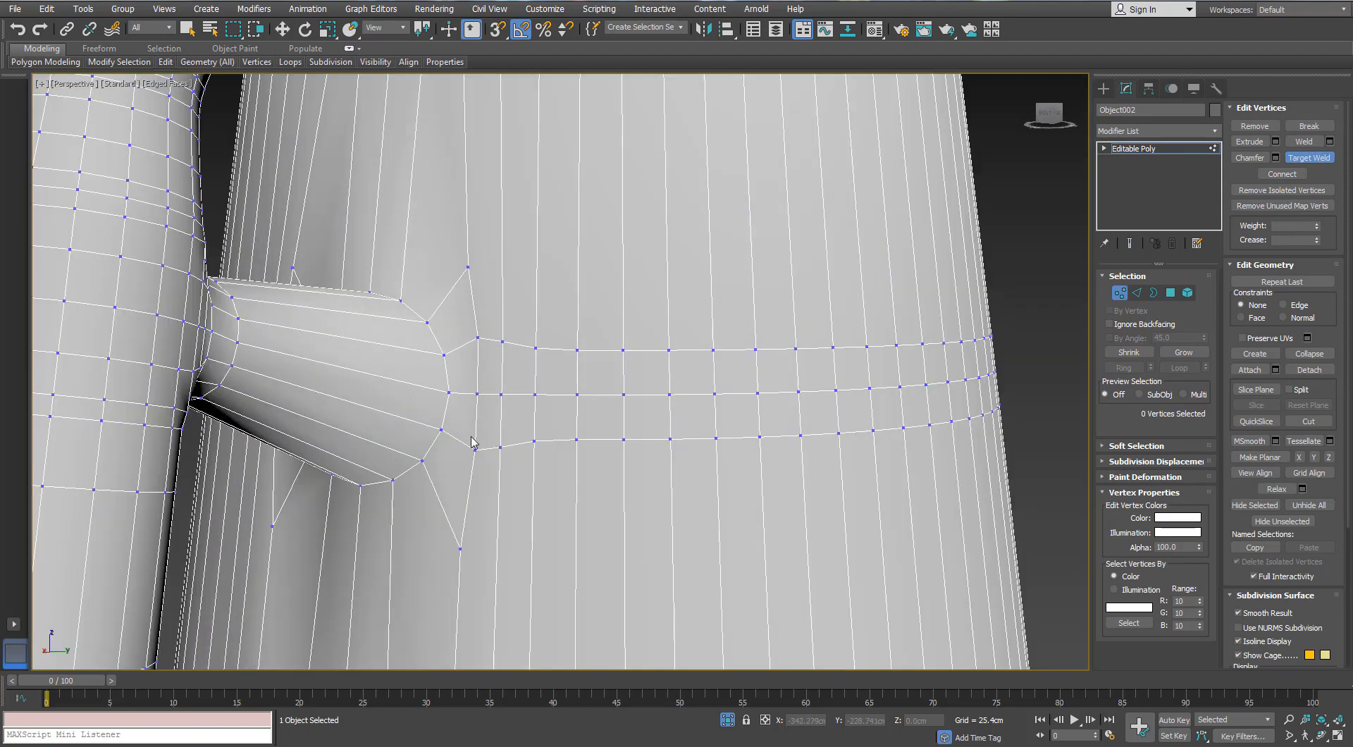
pyautogui.click(1136, 297)
pyautogui.doubleClick(529, 348)
pyautogui.keyDown('ctrl'); pyautogui.doubleClick(516, 444); pyautogui.keyUp('ctrl')
pyautogui.scroll(-5, 517, 443)
pyautogui.keyDown('alt'); pyautogui.moveTo(468, 423); pyautogui.dragTo(601, 370, button='middle'); pyautogui.keyUp('alt')
pyautogui.hotkey('ctrl', 'BackSpace')
# Examine the edge flow of the lower body around and below the lower handle bracket
pyautogui.scroll(-3, 577, 424)
pyautogui.scroll(2, 541, 344)
pyautogui.moveTo(686, 554); pyautogui.dragTo(700, 353, button='middle')
pyautogui.scroll(2, 656, 393)
pyautogui.scroll(-3, 648, 387)
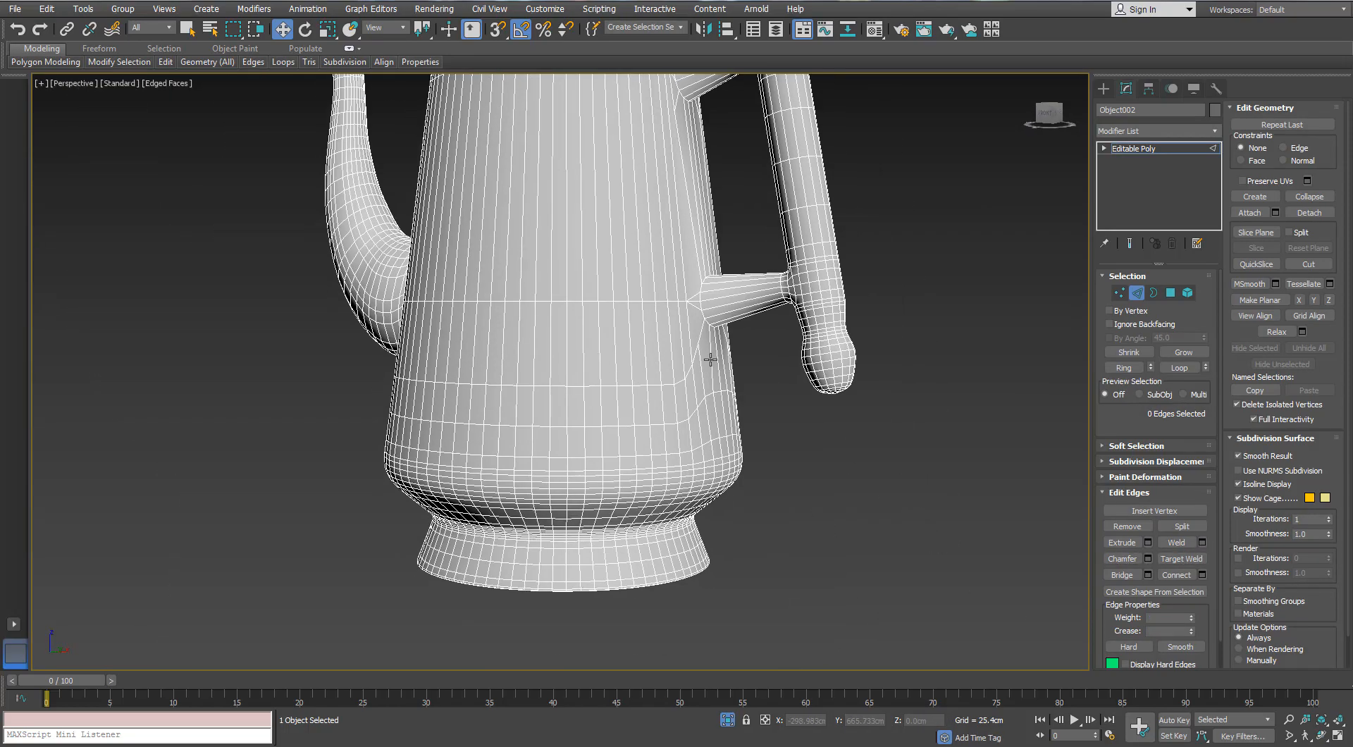
pyautogui.scroll(6, 733, 324)
pyautogui.click(1119, 292)
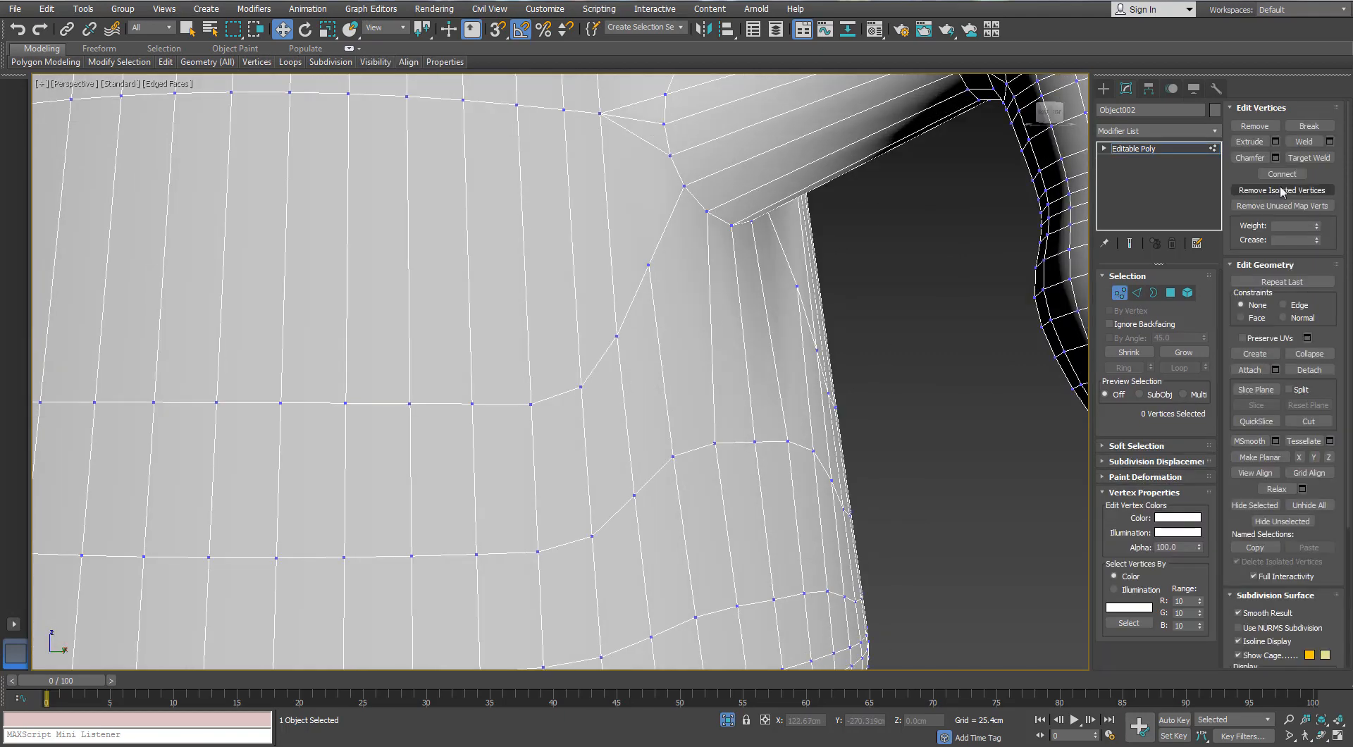
pyautogui.moveTo(761, 285); pyautogui.dragTo(150, 289, button='middle')
pyautogui.scroll(-5, 117, 225)
pyautogui.keyDown('alt'); pyautogui.moveTo(117, 225); pyautogui.dragTo(811, 320, button='middle'); pyautogui.keyUp('alt')
pyautogui.press('2')
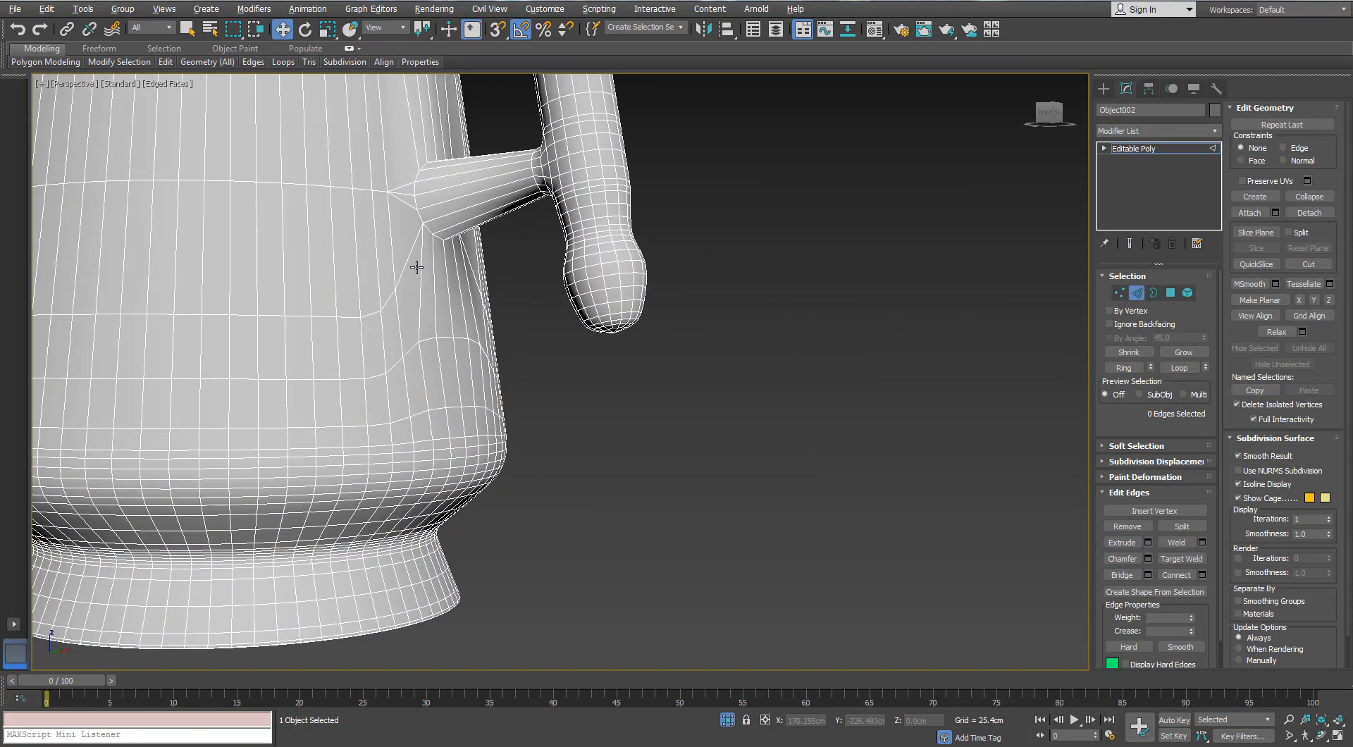
pyautogui.doubleClick(377, 376)
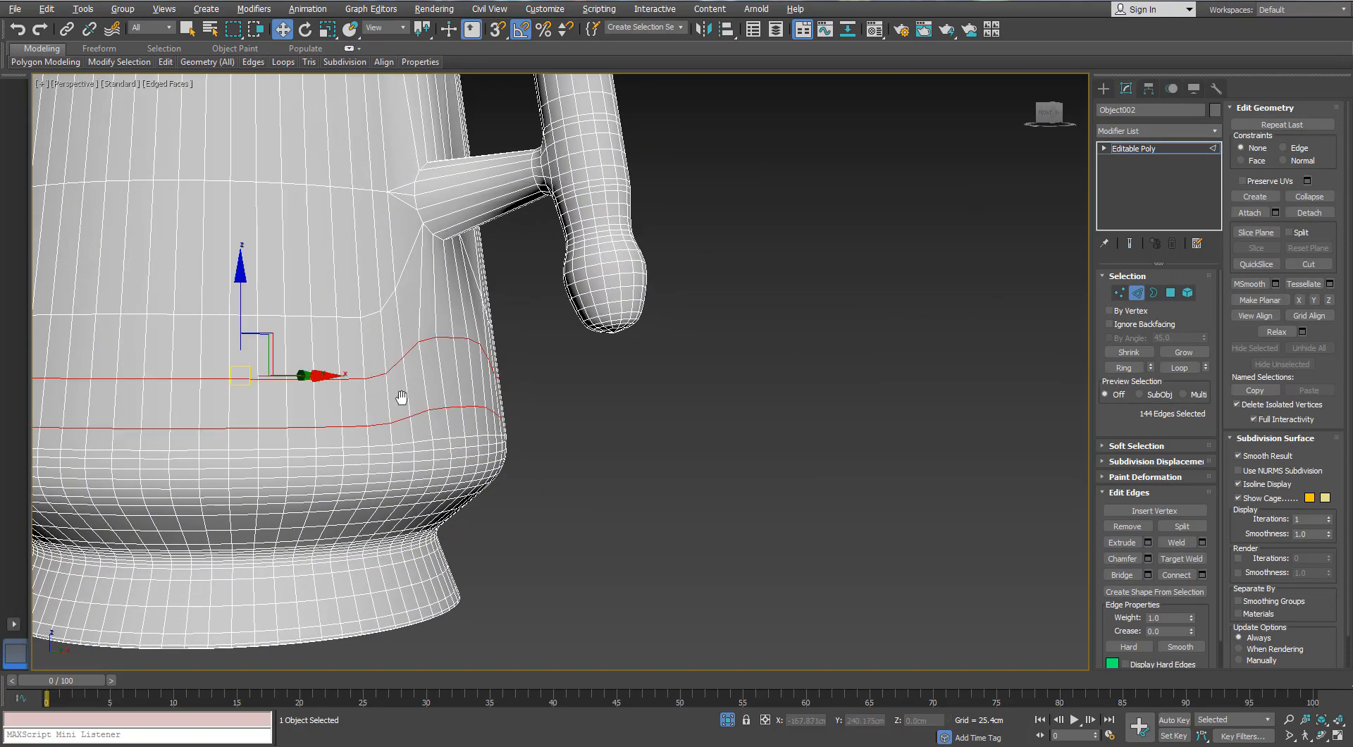
pyautogui.scroll(5, 547, 372)
pyautogui.moveTo(402, 397); pyautogui.dragTo(640, 425, button='middle')
pyautogui.keyDown('ctrl'); pyautogui.doubleClick(619, 393); pyautogui.keyUp('ctrl')
pyautogui.keyDown('ctrl'); pyautogui.doubleClick(637, 411); pyautogui.keyUp('ctrl')
pyautogui.keyDown('ctrl'); pyautogui.doubleClick(640, 437); pyautogui.keyUp('ctrl')
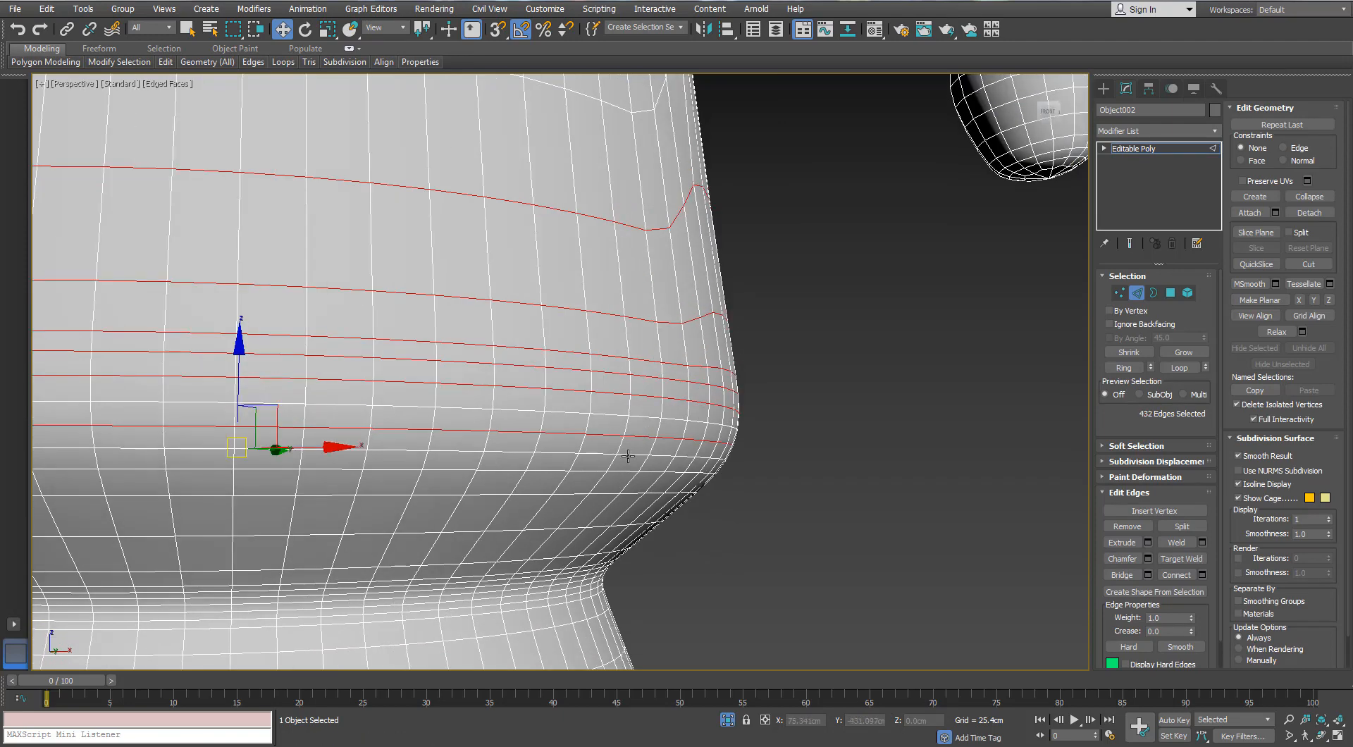
pyautogui.keyDown('ctrl'); pyautogui.doubleClick(627, 457); pyautogui.keyUp('ctrl')
pyautogui.keyDown('ctrl'); pyautogui.doubleClick(616, 472); pyautogui.keyUp('ctrl')
pyautogui.keyDown('ctrl'); pyautogui.doubleClick(570, 529); pyautogui.keyUp('ctrl')
pyautogui.keyDown('alt'); pyautogui.moveTo(586, 480); pyautogui.dragTo(602, 470, button='middle'); pyautogui.keyUp('alt')
pyautogui.scroll(2, 725, 396)
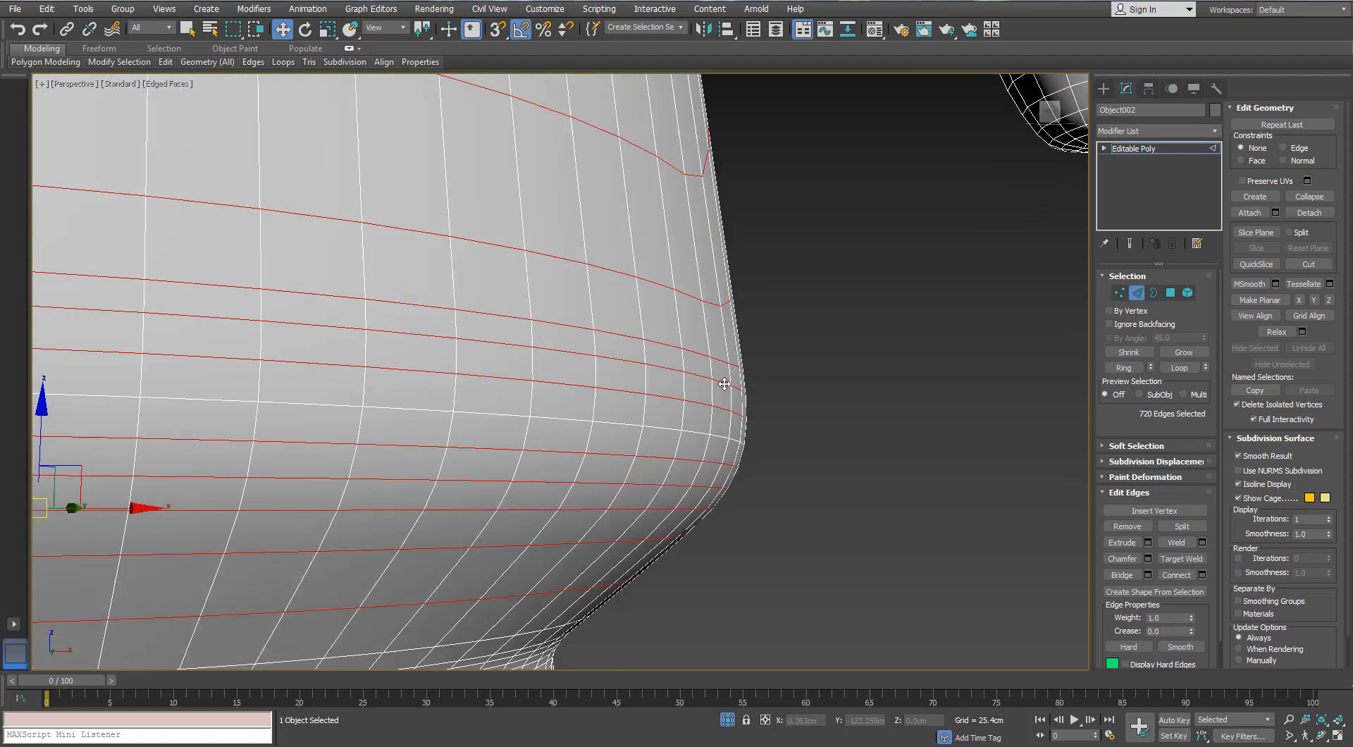
# Remove the surplus horizontal edge loops around the pot's lower bulge, keeping a few loops to hold its curve
pyautogui.doubleClick(723, 383)
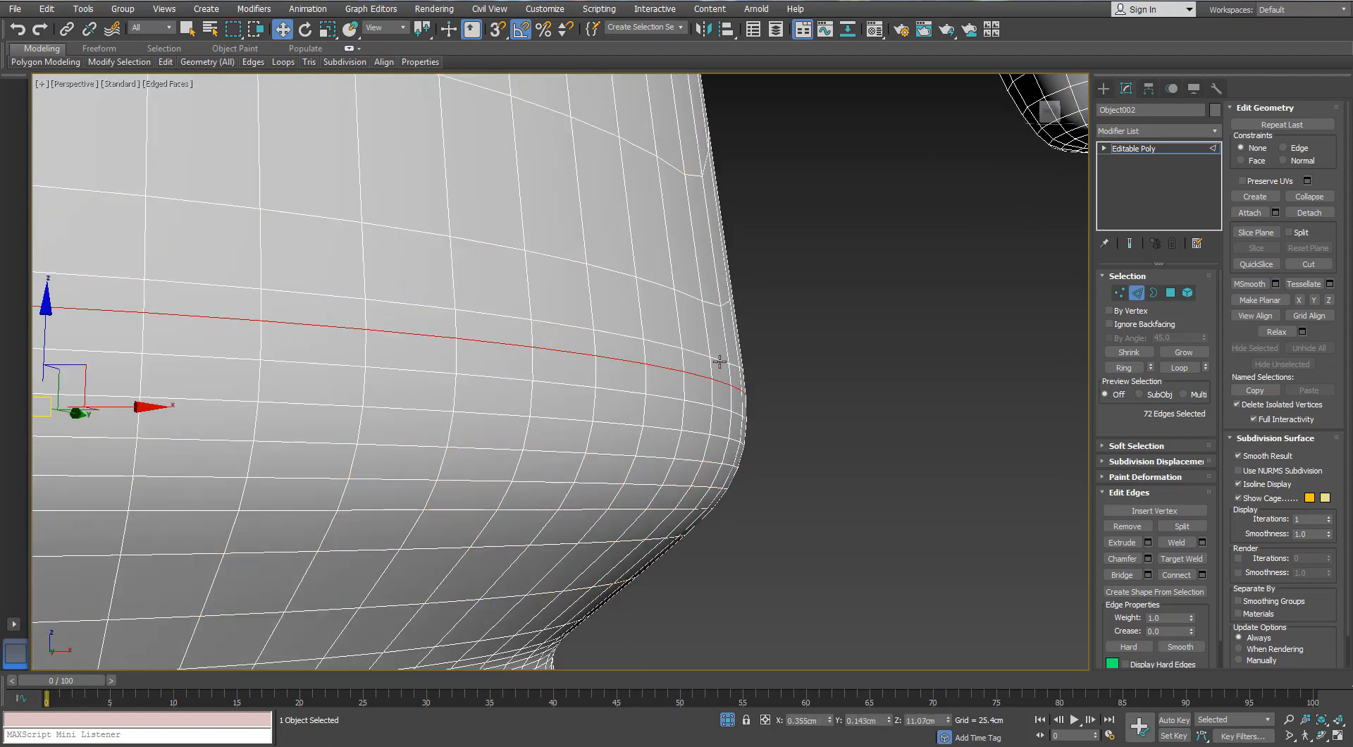
pyautogui.keyDown('ctrl'); pyautogui.doubleClick(719, 360); pyautogui.keyUp('ctrl')
pyautogui.keyDown('ctrl'); pyautogui.doubleClick(702, 483); pyautogui.keyUp('ctrl')
pyautogui.scroll(-2, 702, 483)
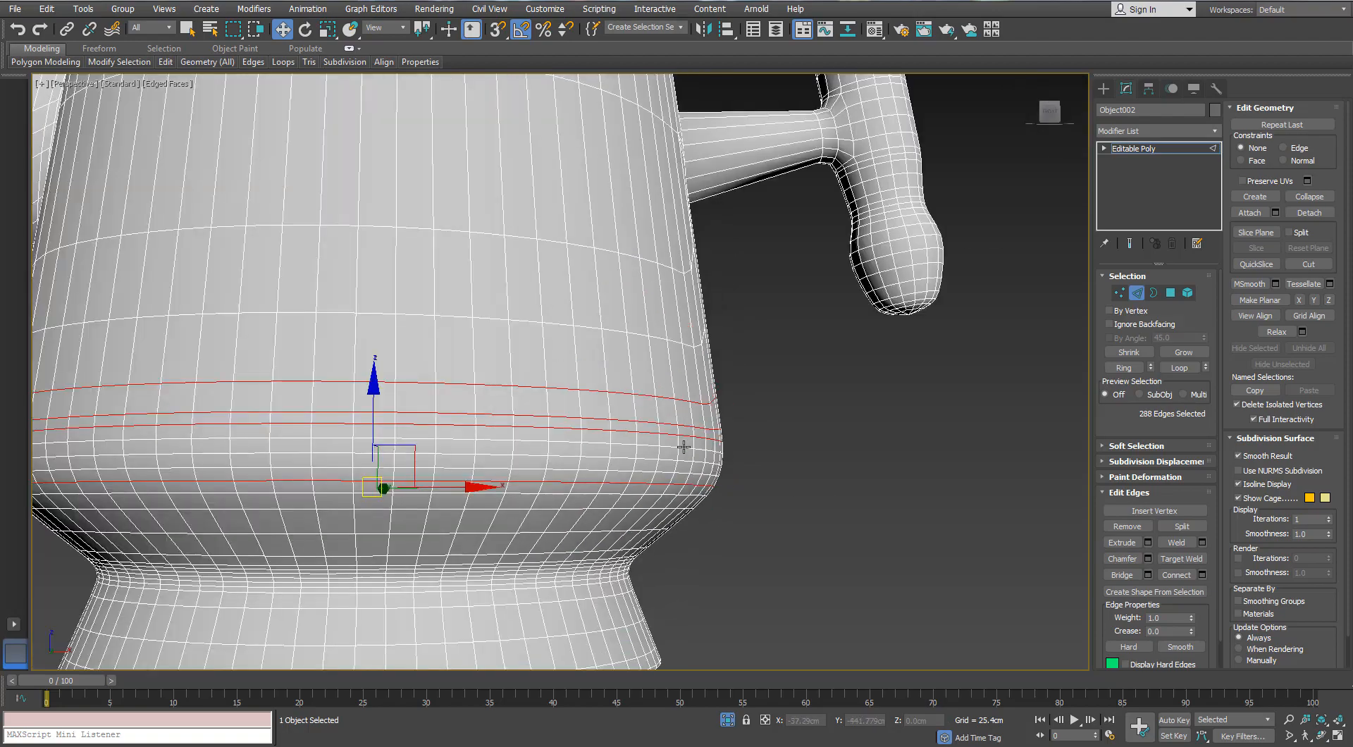
pyautogui.scroll(2, 695, 429)
pyautogui.keyDown('ctrl'); pyautogui.doubleClick(686, 451); pyautogui.keyUp('ctrl')
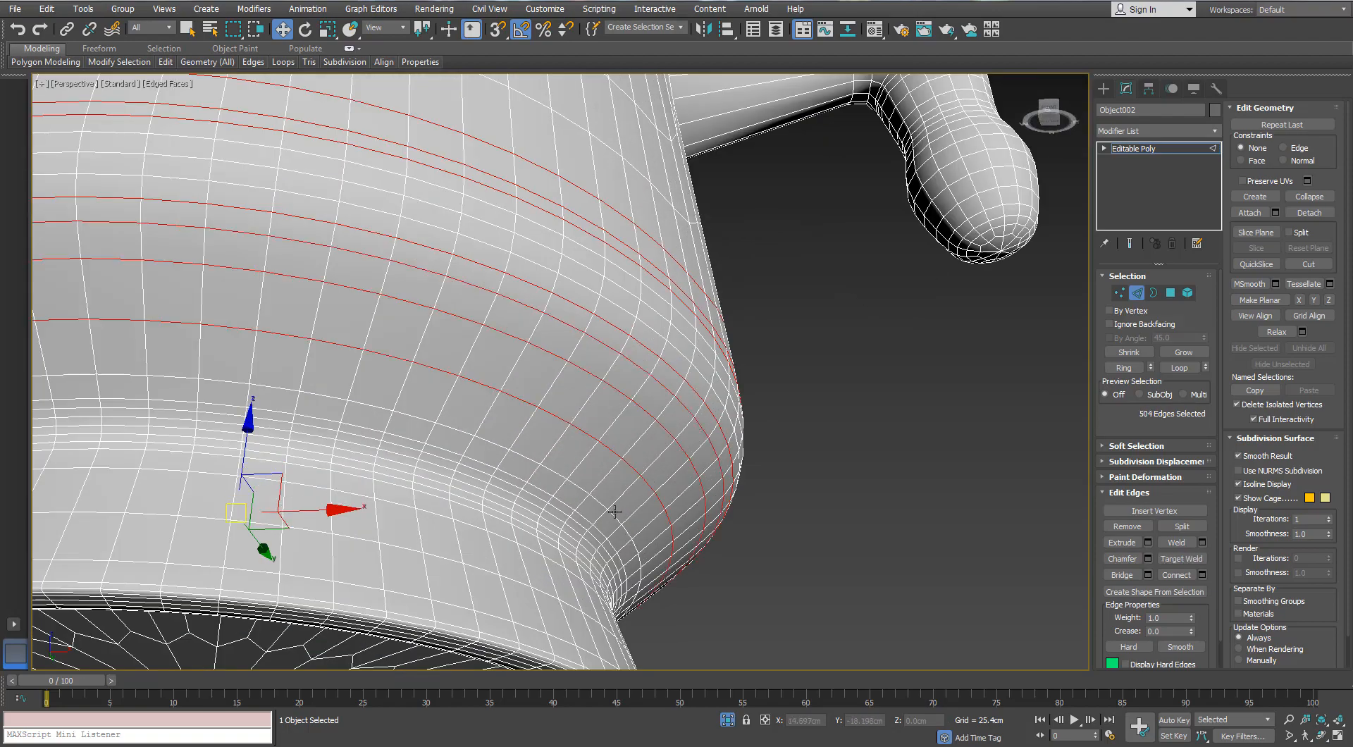
pyautogui.keyDown('ctrl'); pyautogui.doubleClick(615, 512); pyautogui.keyUp('ctrl')
pyautogui.scroll(3, 558, 513)
pyautogui.keyDown('ctrl'); pyautogui.click(1127, 527); pyautogui.keyUp('ctrl')
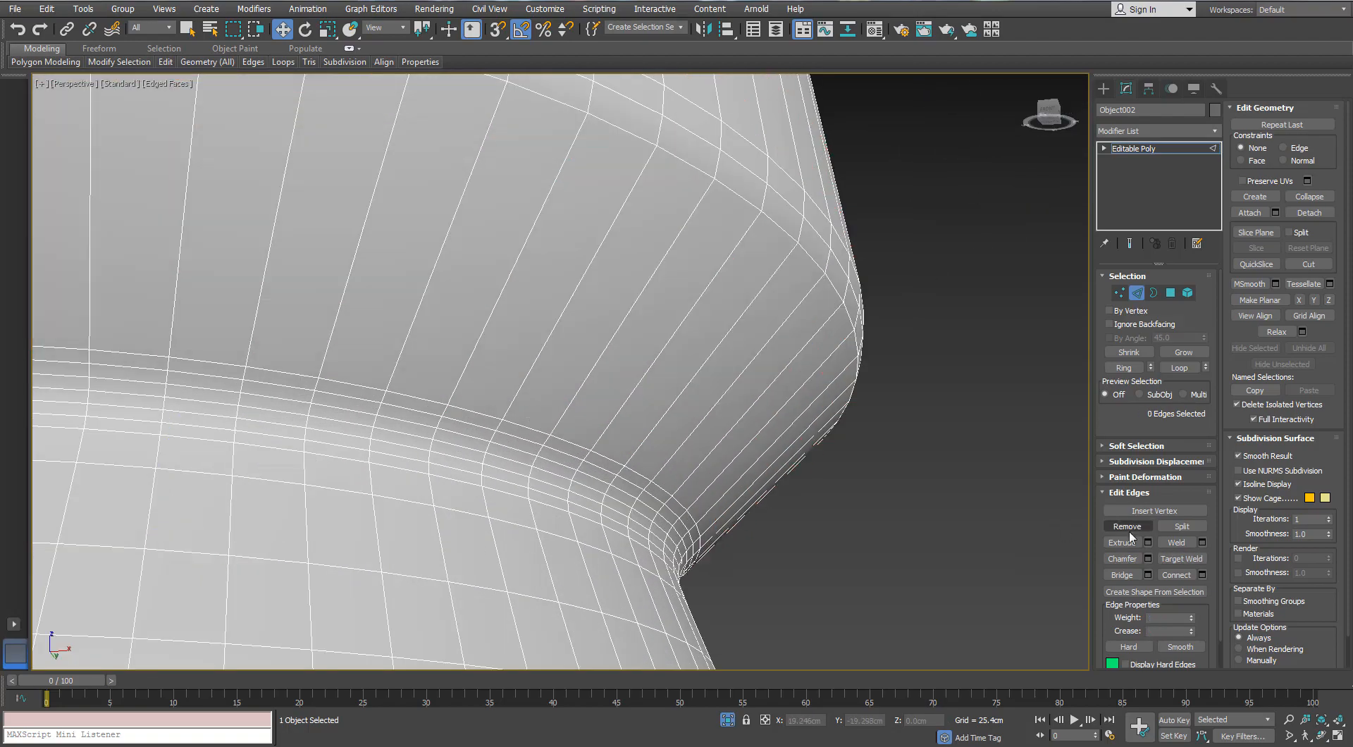
# Remove the tight edge loops at the waist above the foot and the horizontal loops down the foot's outer side
pyautogui.scroll(-5, 731, 196)
pyautogui.keyDown('alt'); pyautogui.moveTo(730, 197); pyautogui.dragTo(525, 272, button='middle'); pyautogui.keyUp('alt')
pyautogui.scroll(3, 509, 284)
pyautogui.scroll(5, 460, 317)
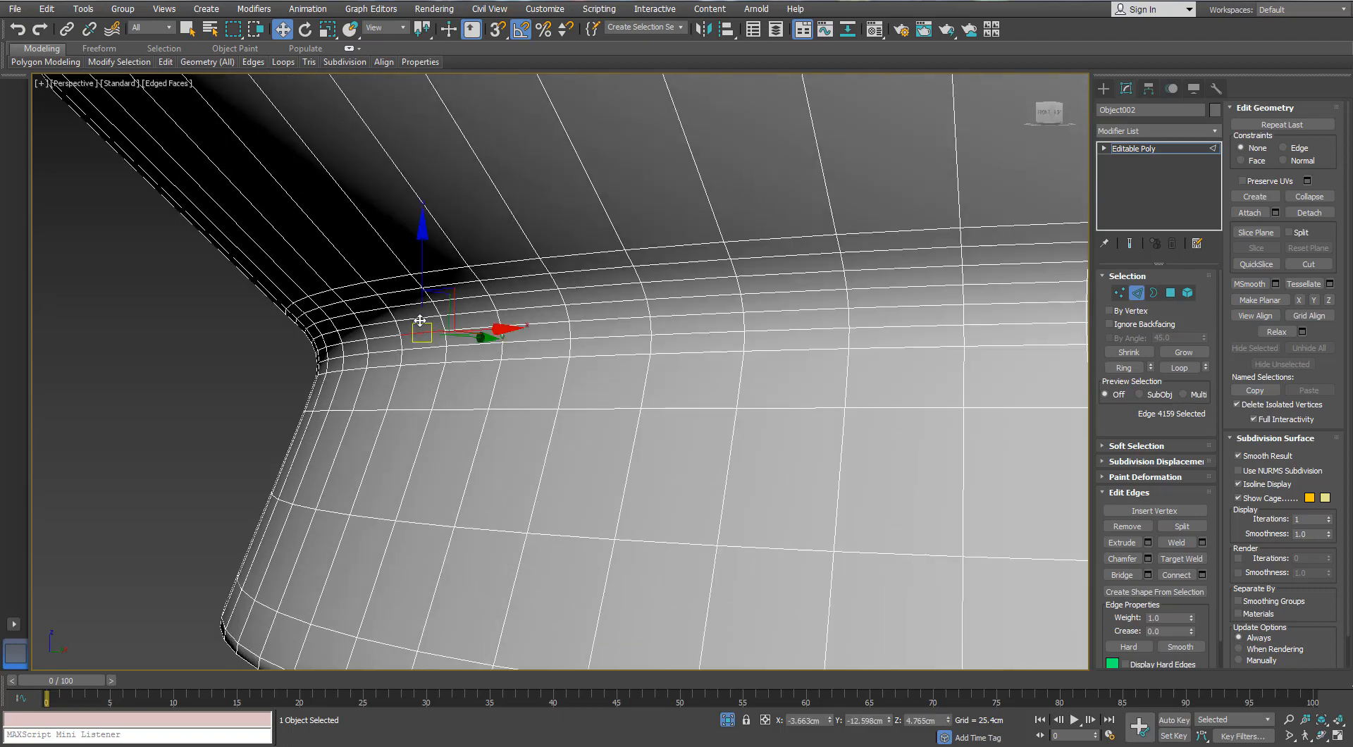
pyautogui.doubleClick(420, 320)
pyautogui.keyDown('ctrl'); pyautogui.doubleClick(410, 304); pyautogui.keyUp('ctrl')
pyautogui.keyDown('ctrl'); pyautogui.doubleClick(400, 288); pyautogui.keyUp('ctrl')
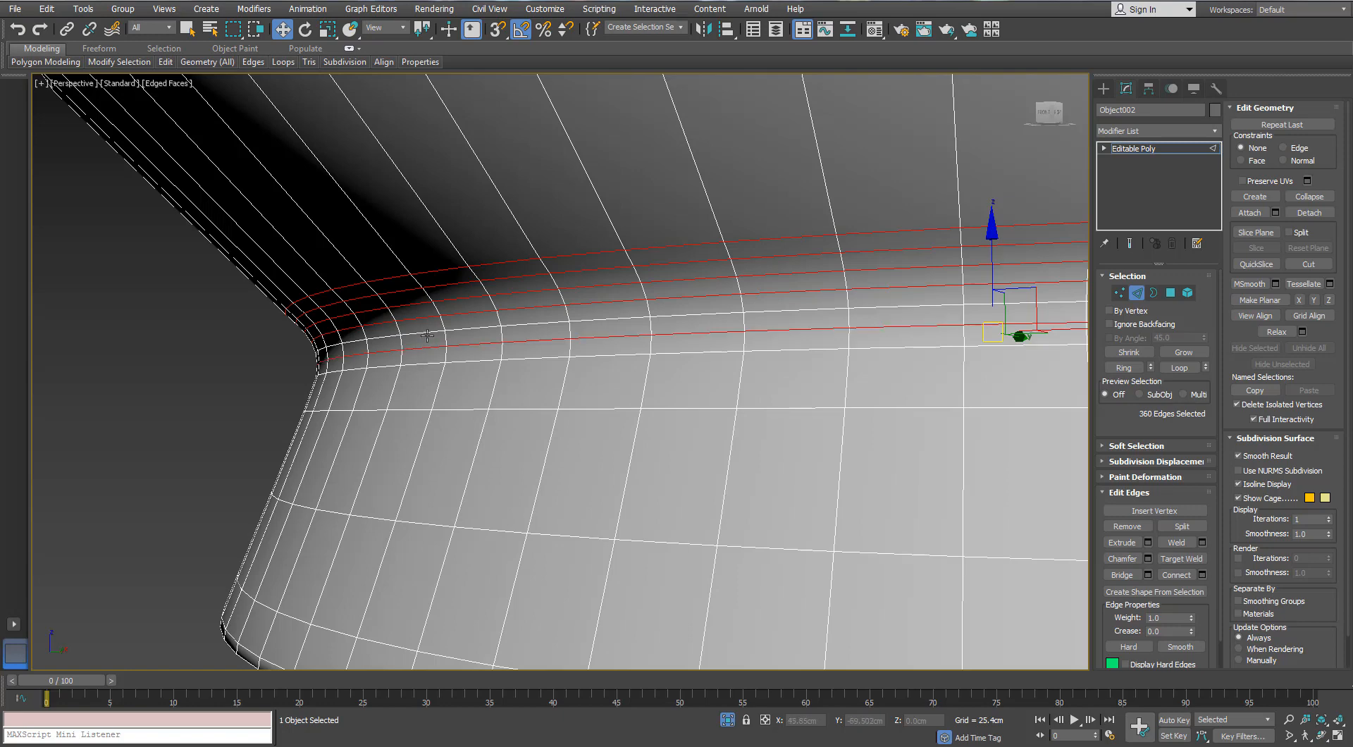
pyautogui.keyDown('ctrl'); pyautogui.doubleClick(423, 358); pyautogui.keyUp('ctrl')
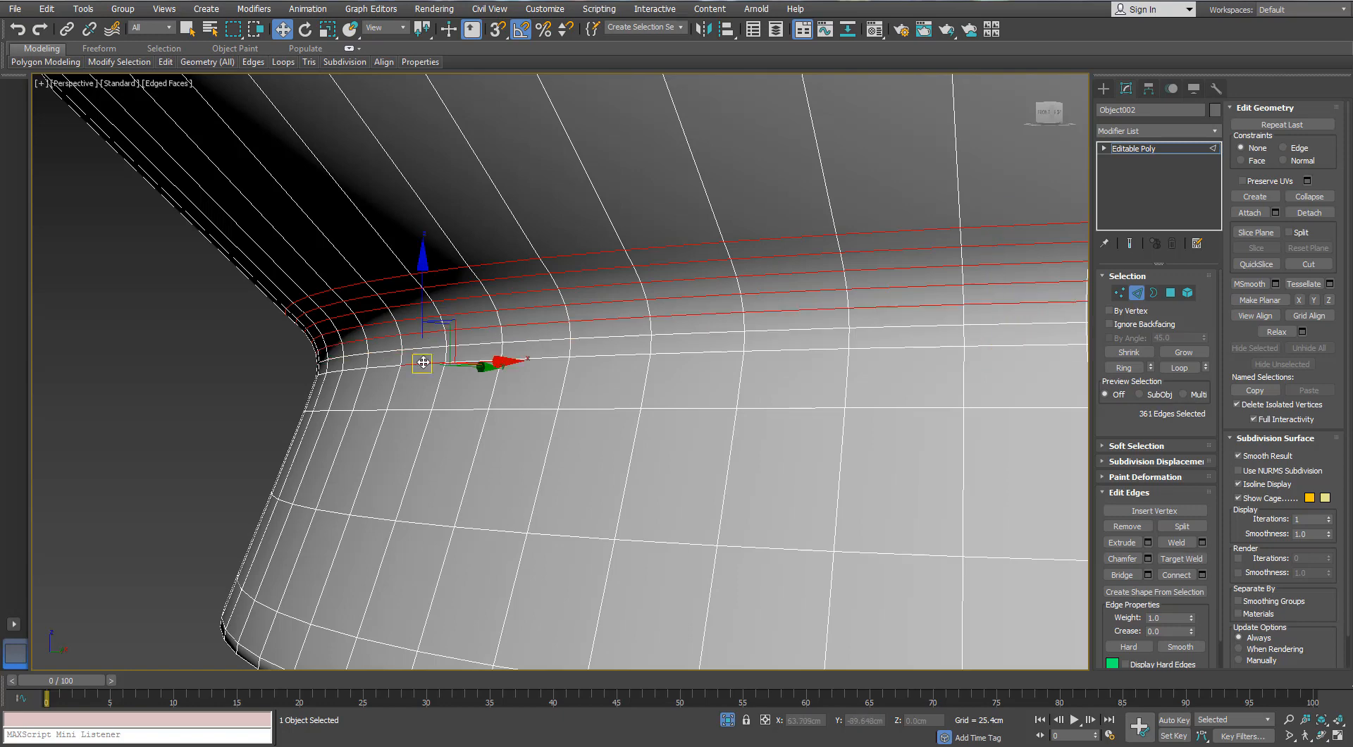
pyautogui.keyDown('ctrl'); pyautogui.doubleClick(423, 362); pyautogui.keyUp('ctrl')
pyautogui.scroll(-2, 419, 383)
pyautogui.keyDown('ctrl'); pyautogui.doubleClick(360, 538); pyautogui.keyUp('ctrl')
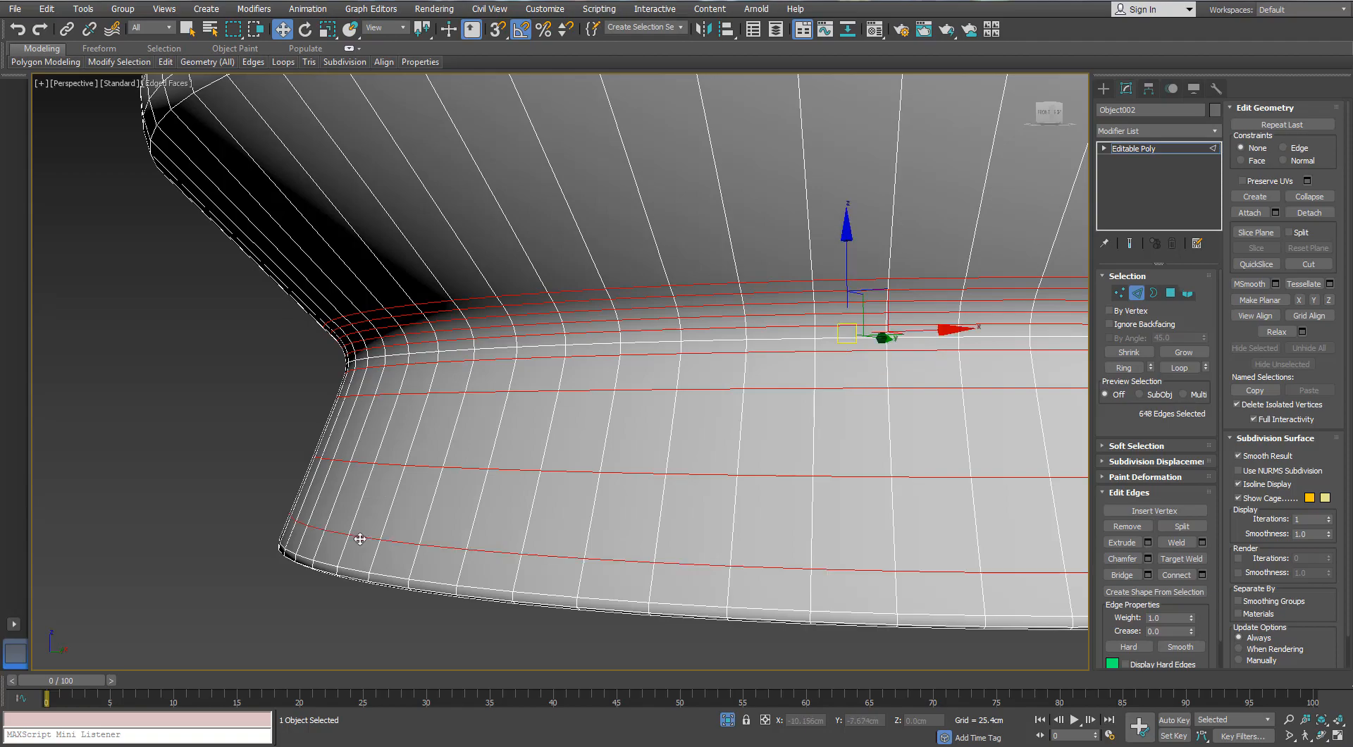
pyautogui.hotkey('ctrl', 'BackSpace')
# Remove the surplus concentric edge loops on the outer and inner sides of the foot's bottom rim
pyautogui.scroll(-4, 368, 458)
pyautogui.keyDown('alt'); pyautogui.moveTo(370, 451); pyautogui.dragTo(447, 315, button='middle'); pyautogui.keyUp('alt')
pyautogui.scroll(5, 447, 315)
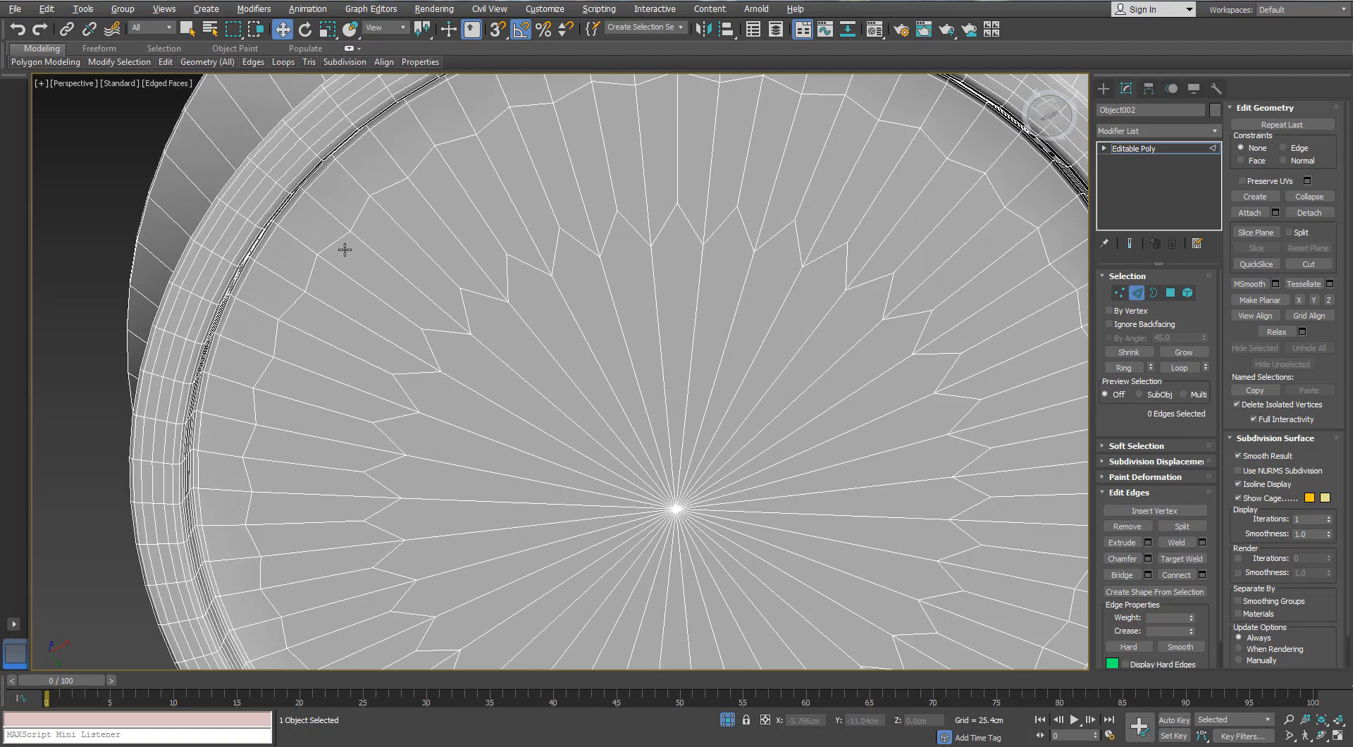
pyautogui.moveTo(345, 248); pyautogui.dragTo(372, 457, button='middle')
pyautogui.scroll(6, 408, 586)
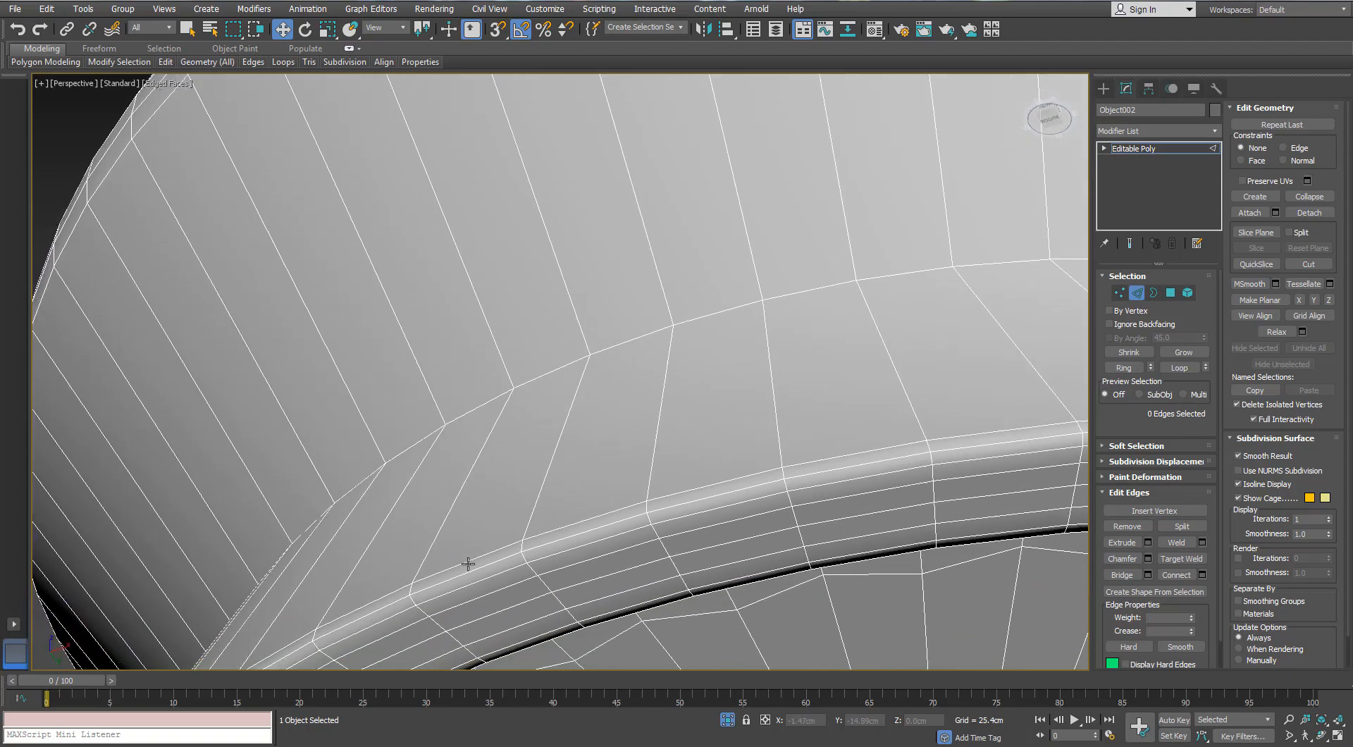
pyautogui.doubleClick(471, 559)
pyautogui.keyDown('ctrl'); pyautogui.doubleClick(469, 587); pyautogui.keyUp('ctrl')
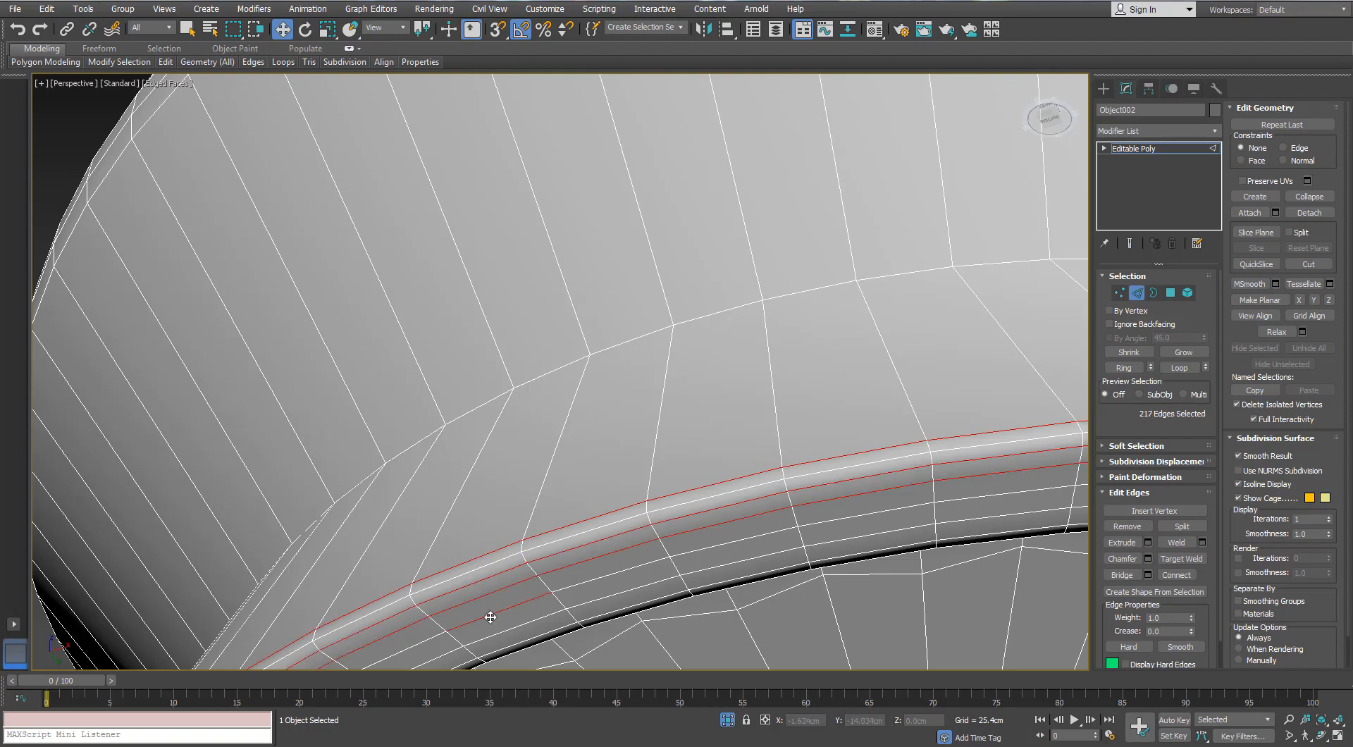
pyautogui.keyDown('ctrl'); pyautogui.doubleClick(504, 649); pyautogui.keyUp('ctrl')
pyautogui.scroll(-5, 504, 649)
pyautogui.keyDown('alt'); pyautogui.moveTo(504, 649); pyautogui.dragTo(519, 414, button='middle'); pyautogui.keyUp('alt')
pyautogui.scroll(5, 520, 413)
pyautogui.keyDown('ctrl'); pyautogui.doubleClick(529, 498); pyautogui.keyUp('ctrl')
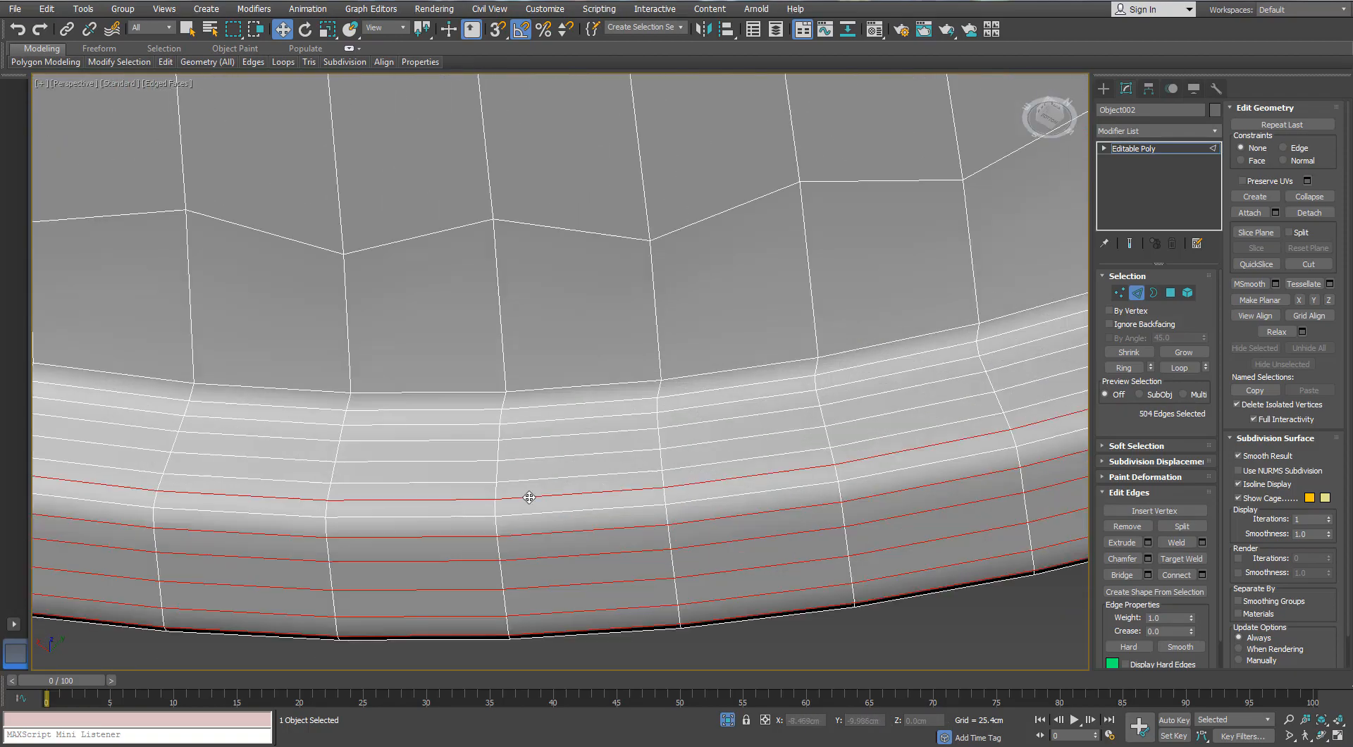
pyautogui.keyDown('ctrl'); pyautogui.doubleClick(539, 481); pyautogui.keyUp('ctrl')
pyautogui.keyDown('ctrl'); pyautogui.doubleClick(547, 458); pyautogui.keyUp('ctrl')
pyautogui.keyDown('ctrl'); pyautogui.doubleClick(553, 437); pyautogui.keyUp('ctrl')
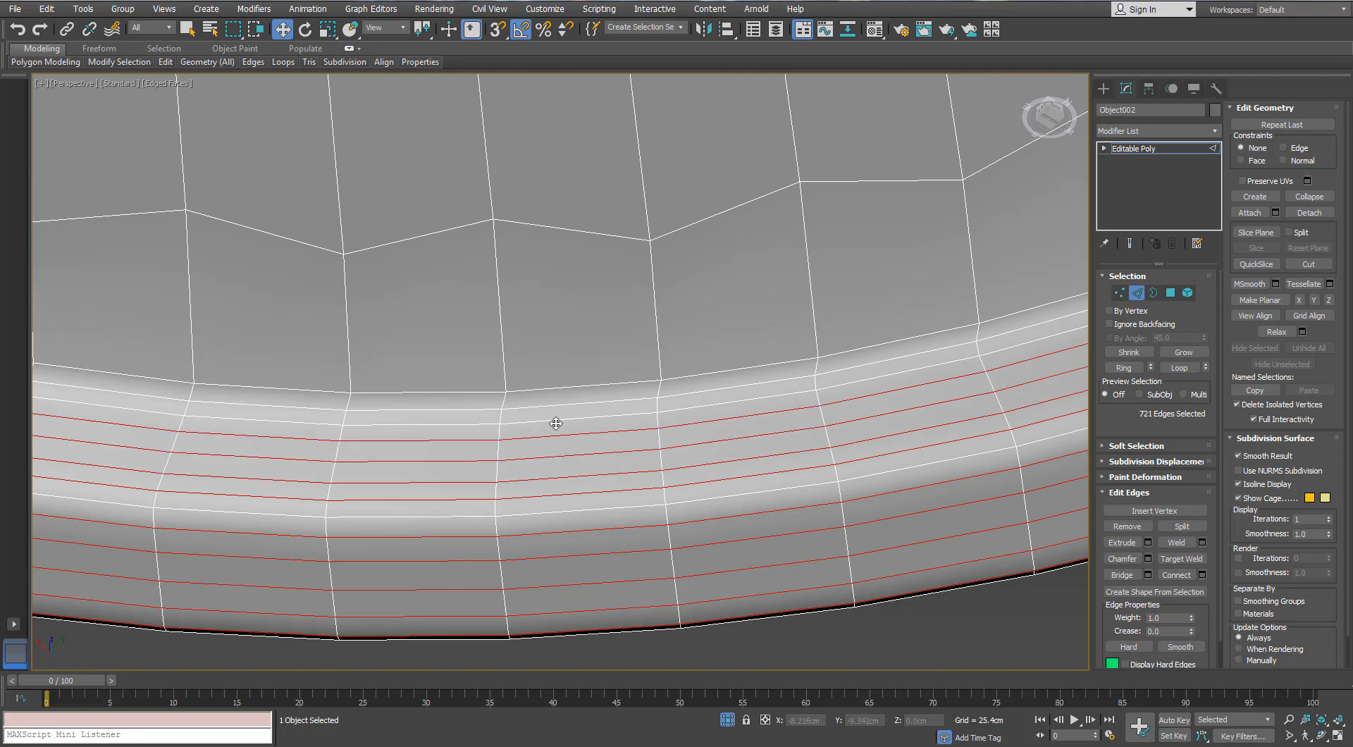
pyautogui.keyDown('ctrl'); pyautogui.doubleClick(556, 424); pyautogui.keyUp('ctrl')
pyautogui.keyDown('ctrl'); pyautogui.doubleClick(544, 388); pyautogui.keyUp('ctrl')
pyautogui.scroll(-6, 547, 387)
pyautogui.hotkey('ctrl', 'BackSpace')
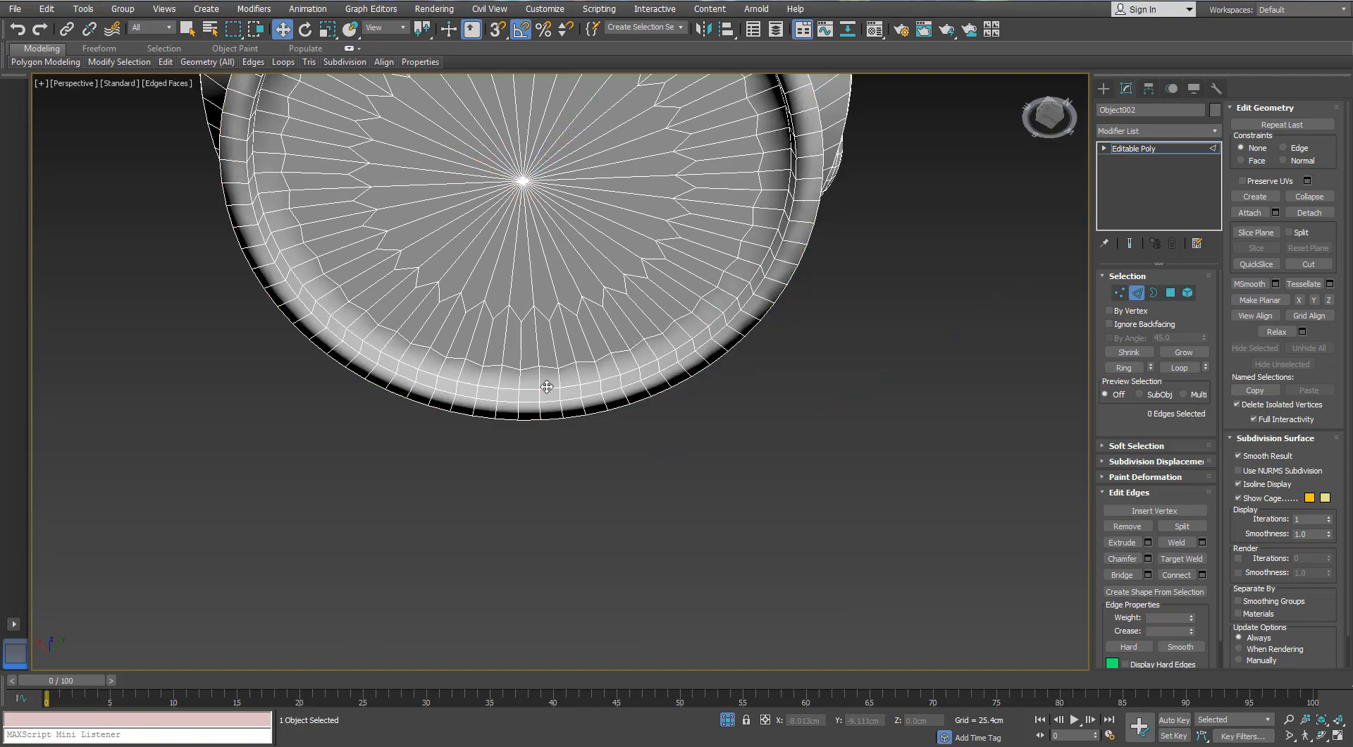
# Clear all smoothing groups from the pot body element
pyautogui.keyDown('alt'); pyautogui.moveTo(544, 356); pyautogui.dragTo(607, 358, button='middle'); pyautogui.keyUp('alt')
pyautogui.scroll(5, 583, 453)
pyautogui.scroll(-5, 620, 448)
pyautogui.click(1187, 293)
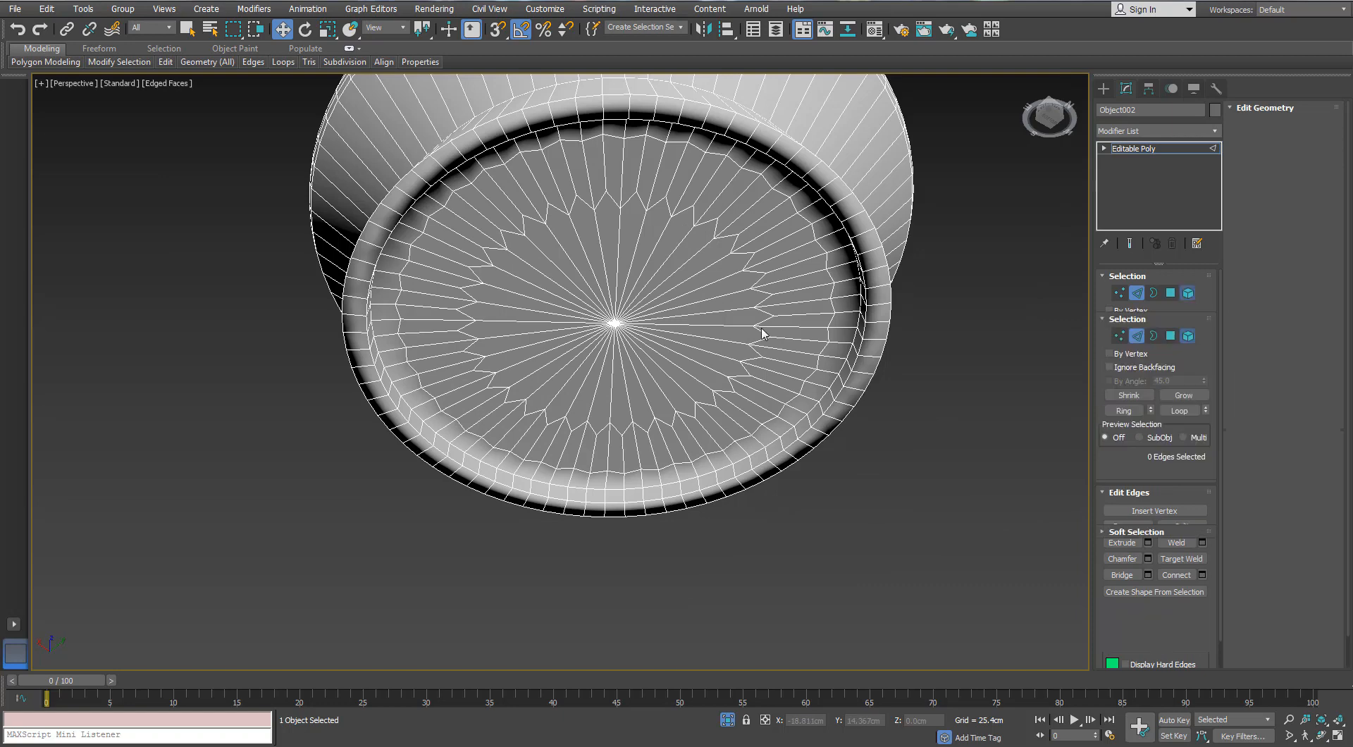
pyautogui.click(761, 333)
pyautogui.click(1307, 582)
pyautogui.click(827, 568)
pyautogui.scroll(8, 601, 363)
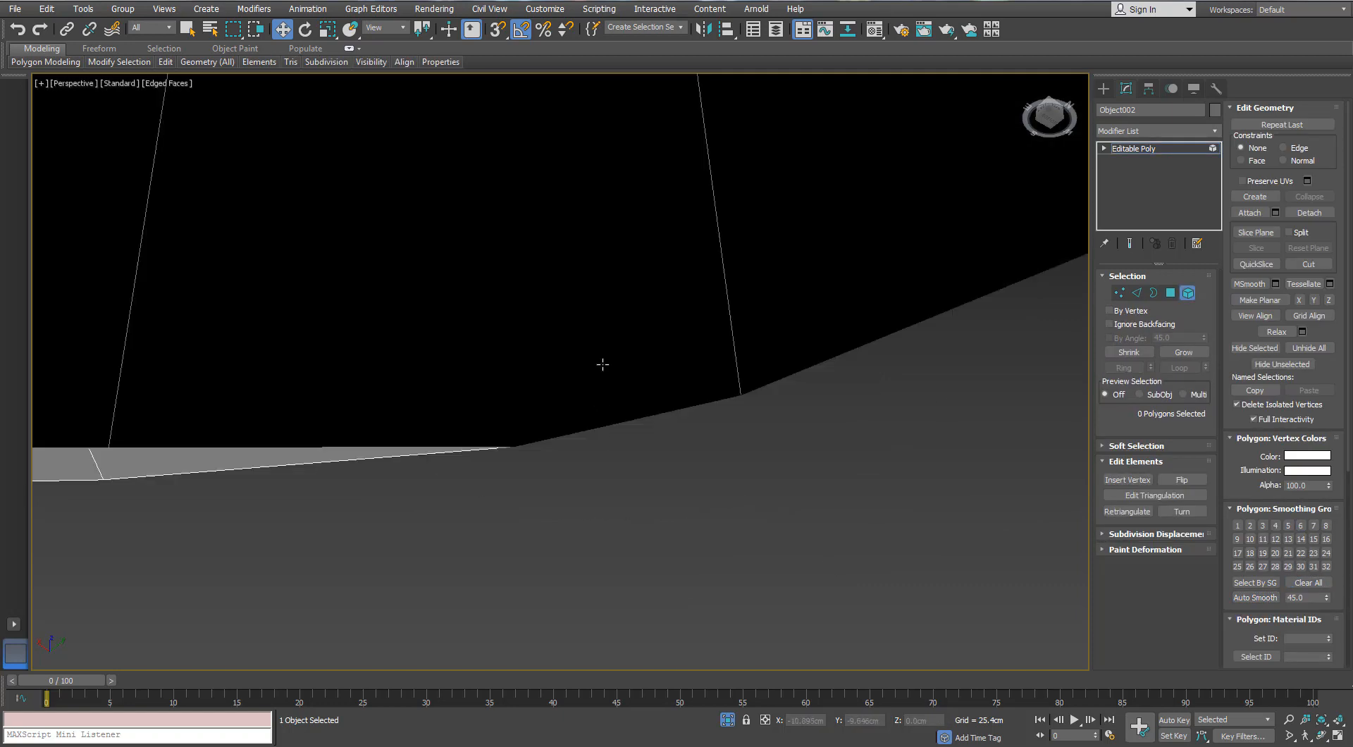
pyautogui.scroll(-8, 601, 364)
pyautogui.moveTo(610, 429); pyautogui.dragTo(649, 553, button='middle')
# Select the polygons around the underside's centre vertex, grow the selection outward and collapse it into one centre vertex
pyautogui.click(1119, 292)
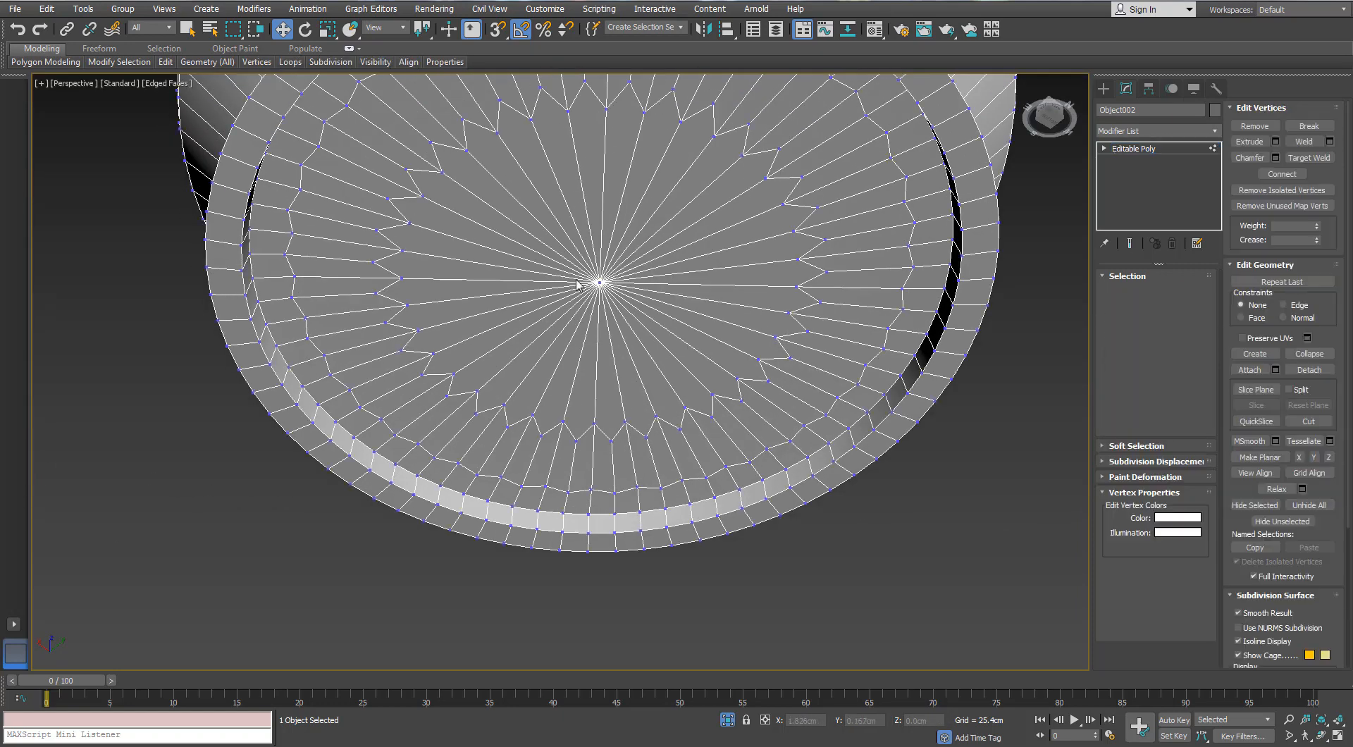
pyautogui.keyDown('ctrl'); pyautogui.click(1171, 293); pyautogui.keyUp('ctrl')
pyautogui.click(1183, 352)
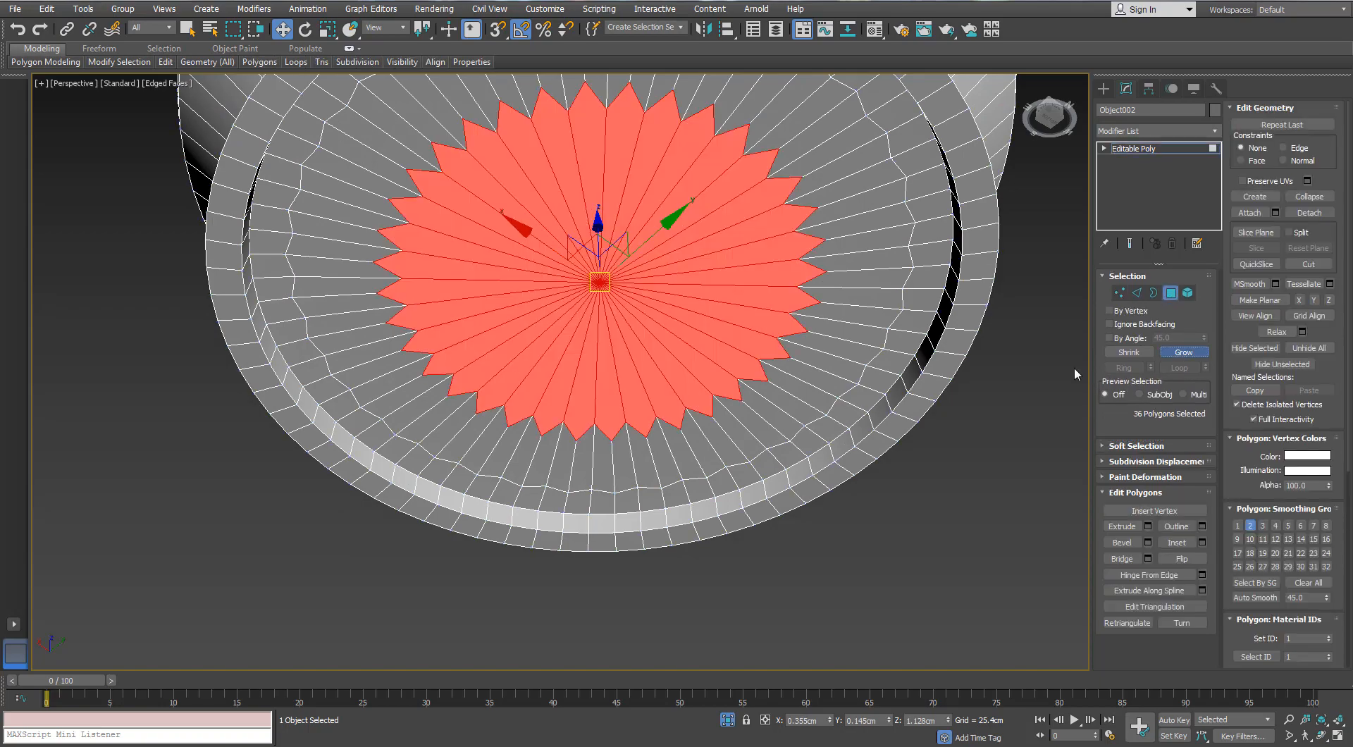
pyautogui.moveTo(690, 296); pyautogui.dragTo(649, 269, button='middle')
pyautogui.rightClick(646, 265)
pyautogui.click(621, 121)
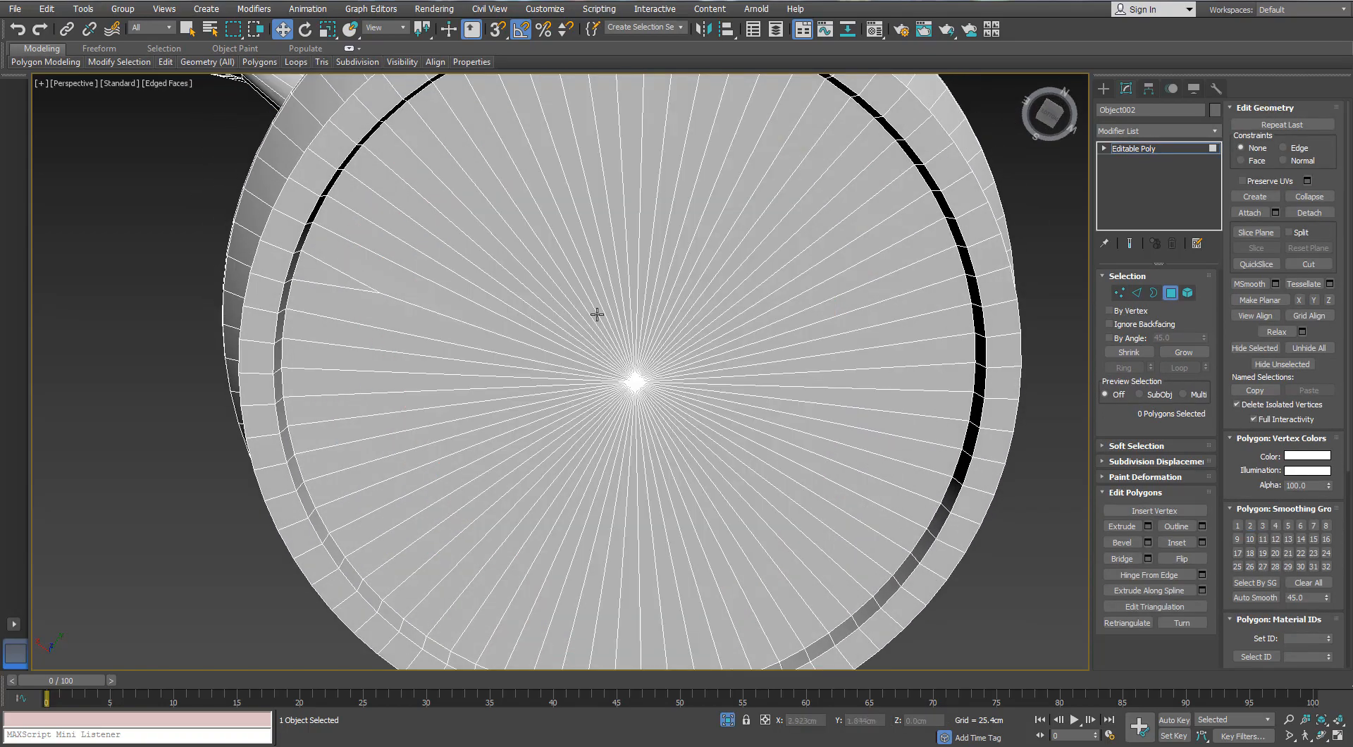
# Select every second vertical edge around the pot's top rim and extend the selection to full vertical loops down the body
pyautogui.scroll(-4, 598, 315)
pyautogui.keyDown('alt'); pyautogui.moveTo(598, 315); pyautogui.dragTo(556, 427, button='middle'); pyautogui.keyUp('alt')
pyautogui.moveTo(583, 389); pyautogui.dragTo(501, 402, button='middle')
pyautogui.scroll(-3, 584, 397)
pyautogui.press('2')
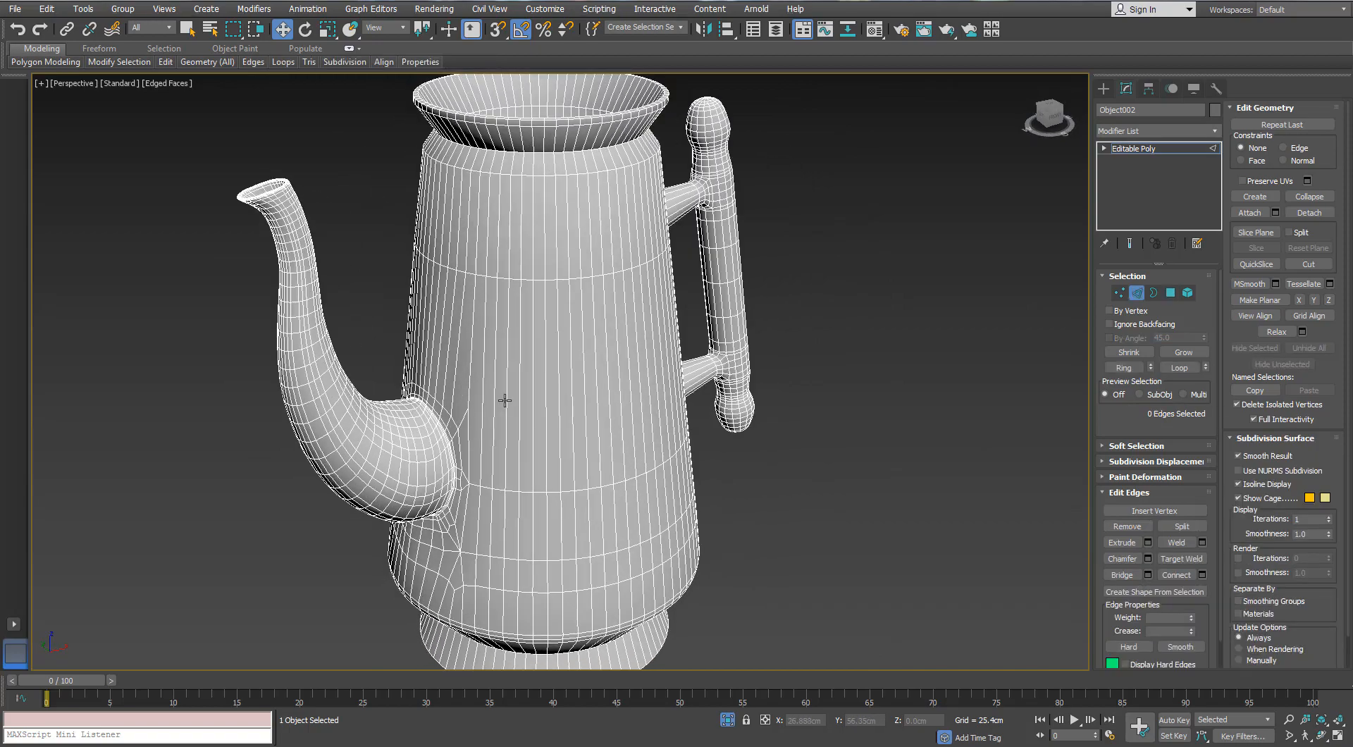
pyautogui.scroll(4, 505, 400)
pyautogui.scroll(-5, 438, 252)
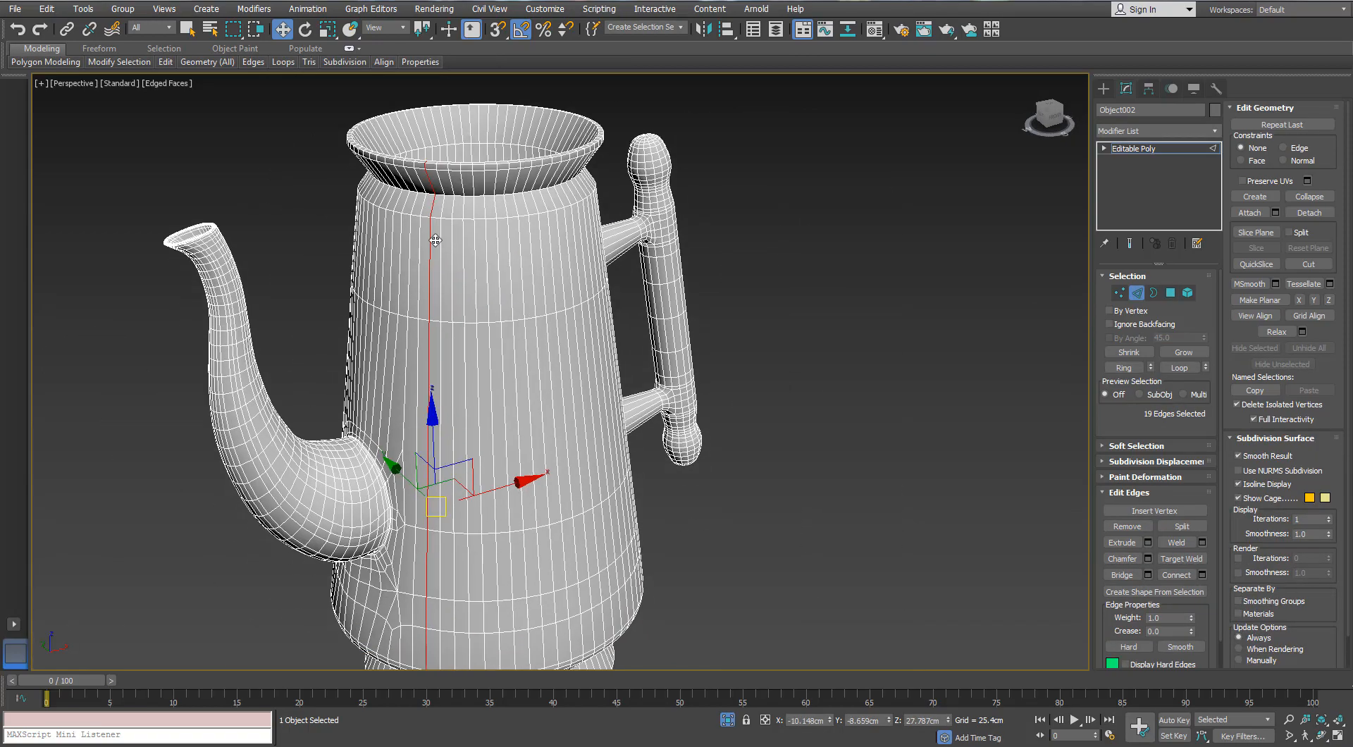
pyautogui.doubleClick(406, 180)
pyautogui.keyDown('alt'); pyautogui.moveTo(406, 180); pyautogui.dragTo(418, 185, button='middle'); pyautogui.keyUp('alt')
pyautogui.scroll(5, 418, 185)
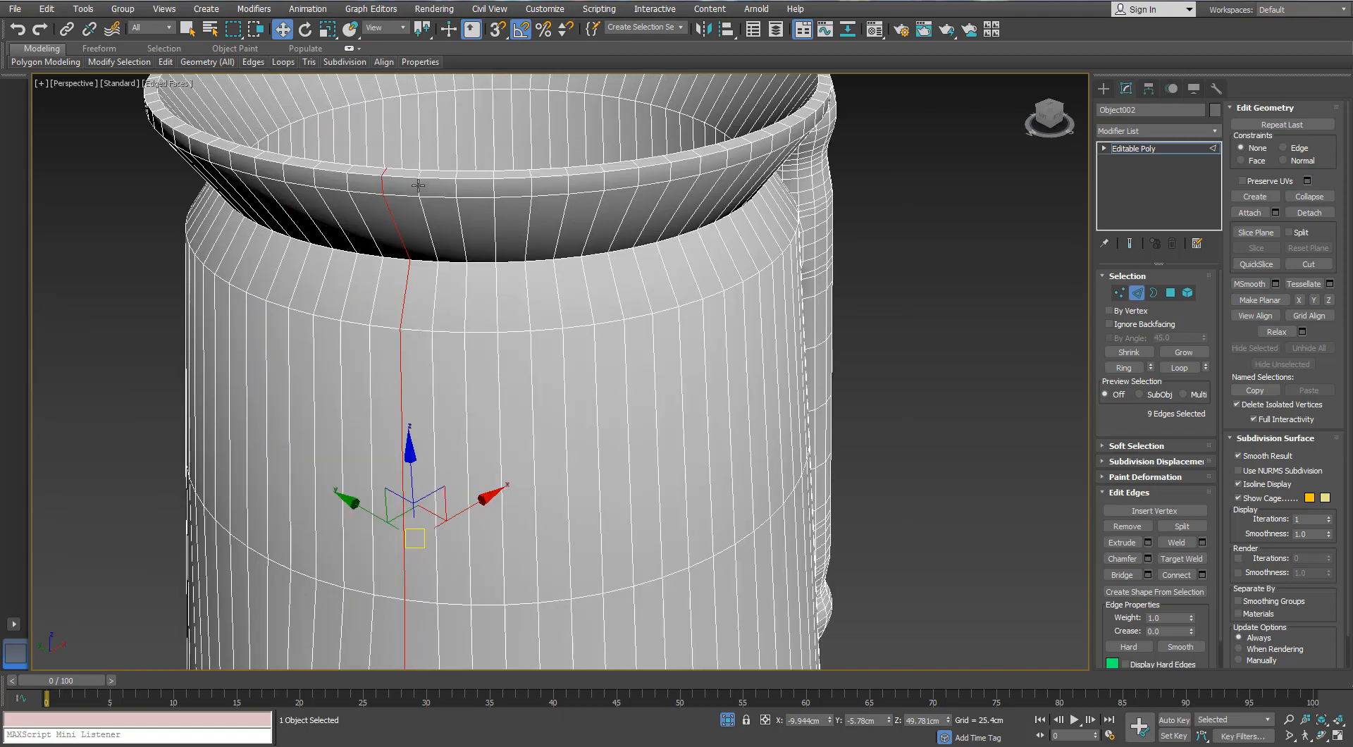
pyautogui.scroll(-2, 522, 195)
pyautogui.keyDown('ctrl'); pyautogui.click(599, 194); pyautogui.keyUp('ctrl')
pyautogui.moveTo(598, 194); pyautogui.dragTo(389, 205, button='middle')
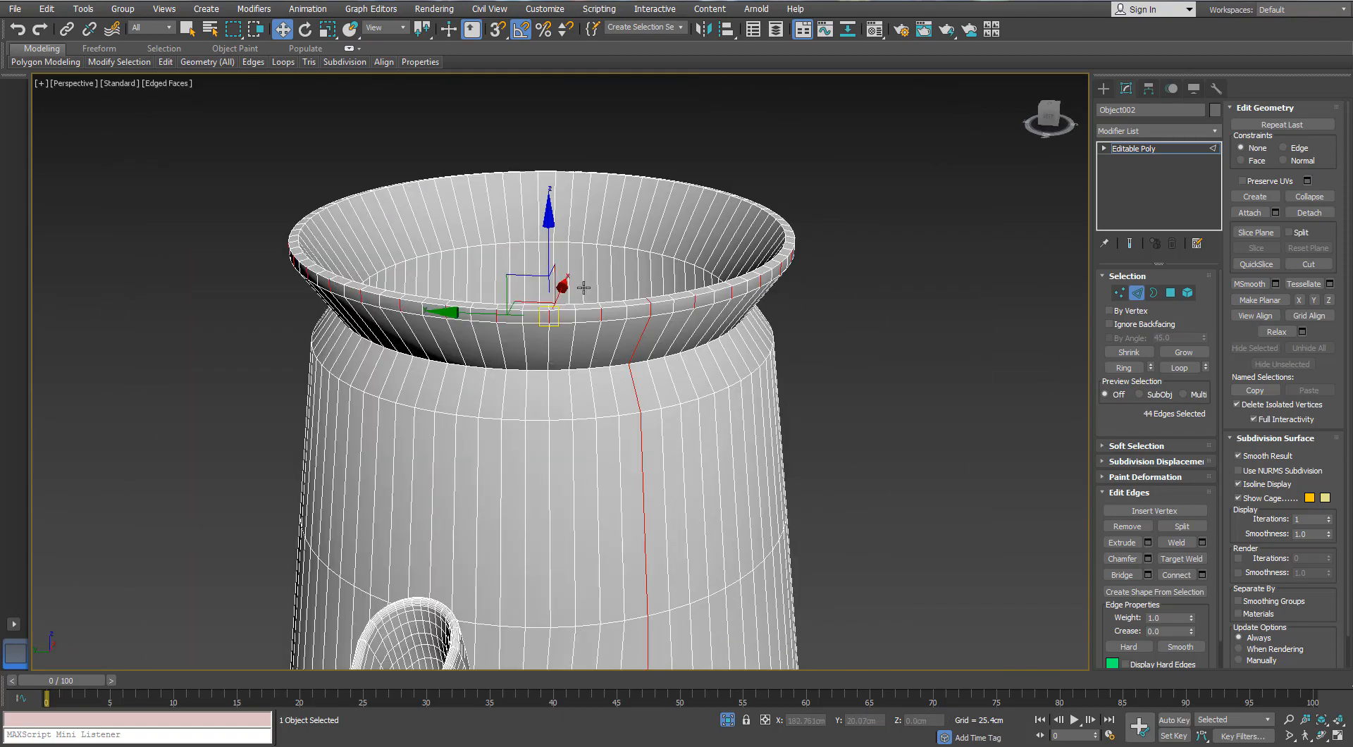
pyautogui.keyDown('alt'); pyautogui.moveTo(583, 287); pyautogui.dragTo(528, 284, button='middle'); pyautogui.keyUp('alt')
pyautogui.click(1185, 370)
pyautogui.scroll(-4, 591, 299)
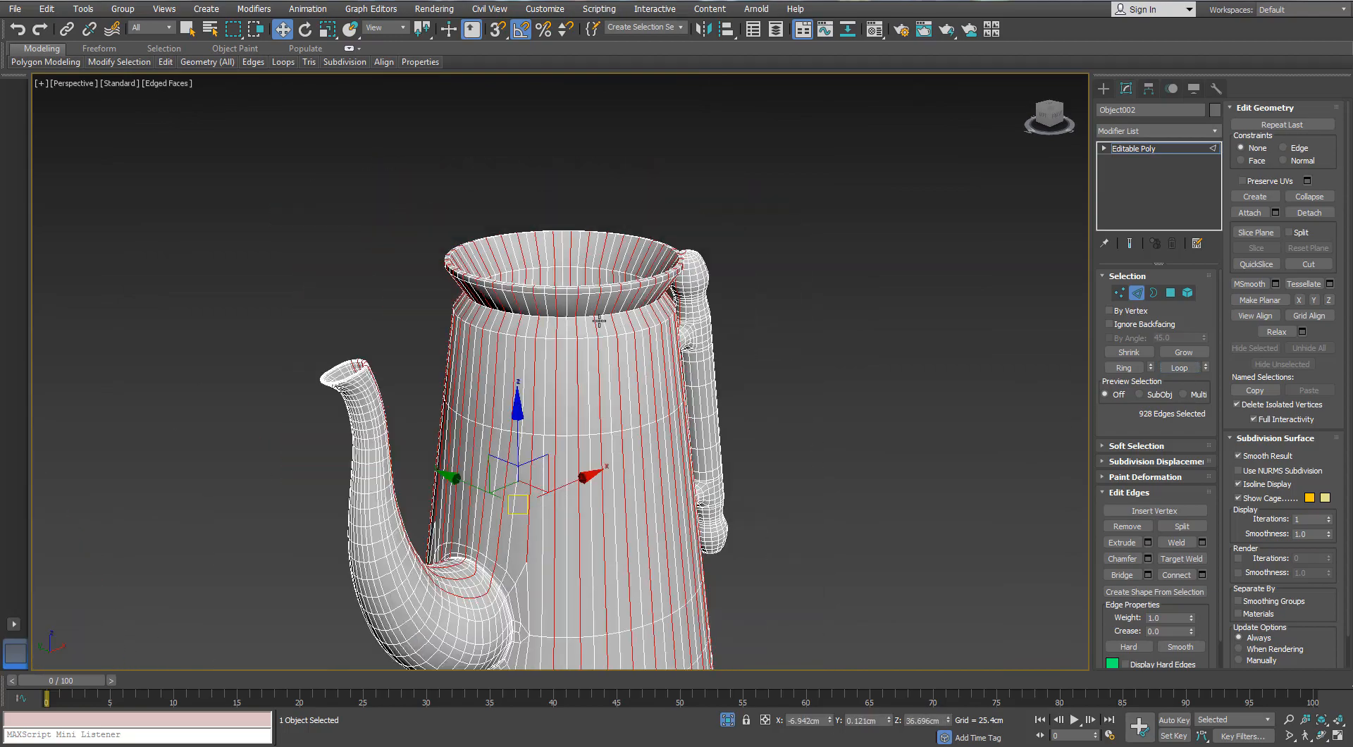
# Deselect the loop edges that spill onto the handle, leaving the alternate vertical loops of the body selected
pyautogui.keyDown('alt'); pyautogui.moveTo(598, 321); pyautogui.dragTo(513, 329, button='middle'); pyautogui.keyUp('alt')
pyautogui.keyDown('alt'); pyautogui.moveTo(470, 214); pyautogui.dragTo(327, 195, button='middle'); pyautogui.keyUp('alt')
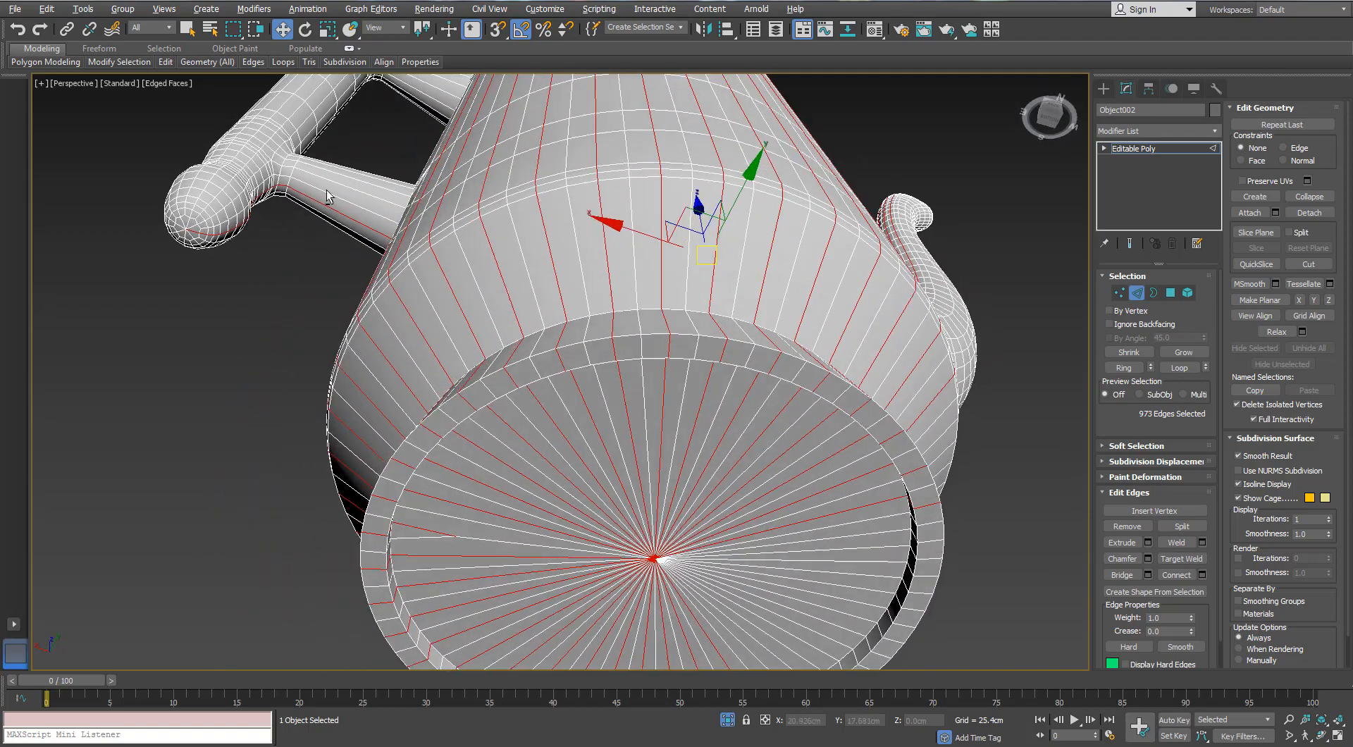
pyautogui.keyDown('alt'); pyautogui.moveTo(212, 192); pyautogui.dragTo(652, 324, button='middle'); pyautogui.keyUp('alt')
pyautogui.scroll(-4, 513, 311)
pyautogui.scroll(4, 544, 277)
pyautogui.keyDown('alt'); pyautogui.doubleClick(550, 299); pyautogui.keyUp('alt')
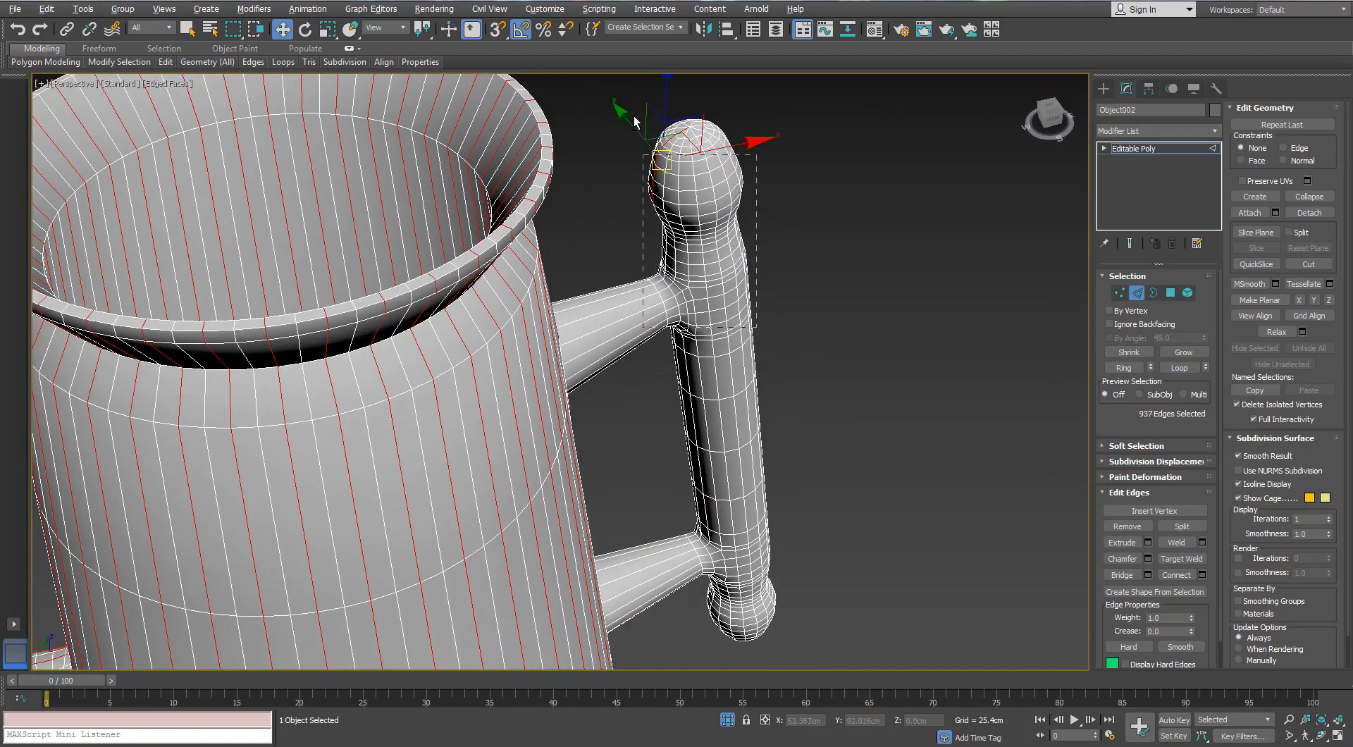
pyautogui.keyDown('alt'); pyautogui.moveTo(758, 328); pyautogui.dragTo(632, 120); pyautogui.keyUp('alt')
pyautogui.keyDown('alt'); pyautogui.moveTo(632, 120); pyautogui.dragTo(574, 145, button='middle'); pyautogui.keyUp('alt')
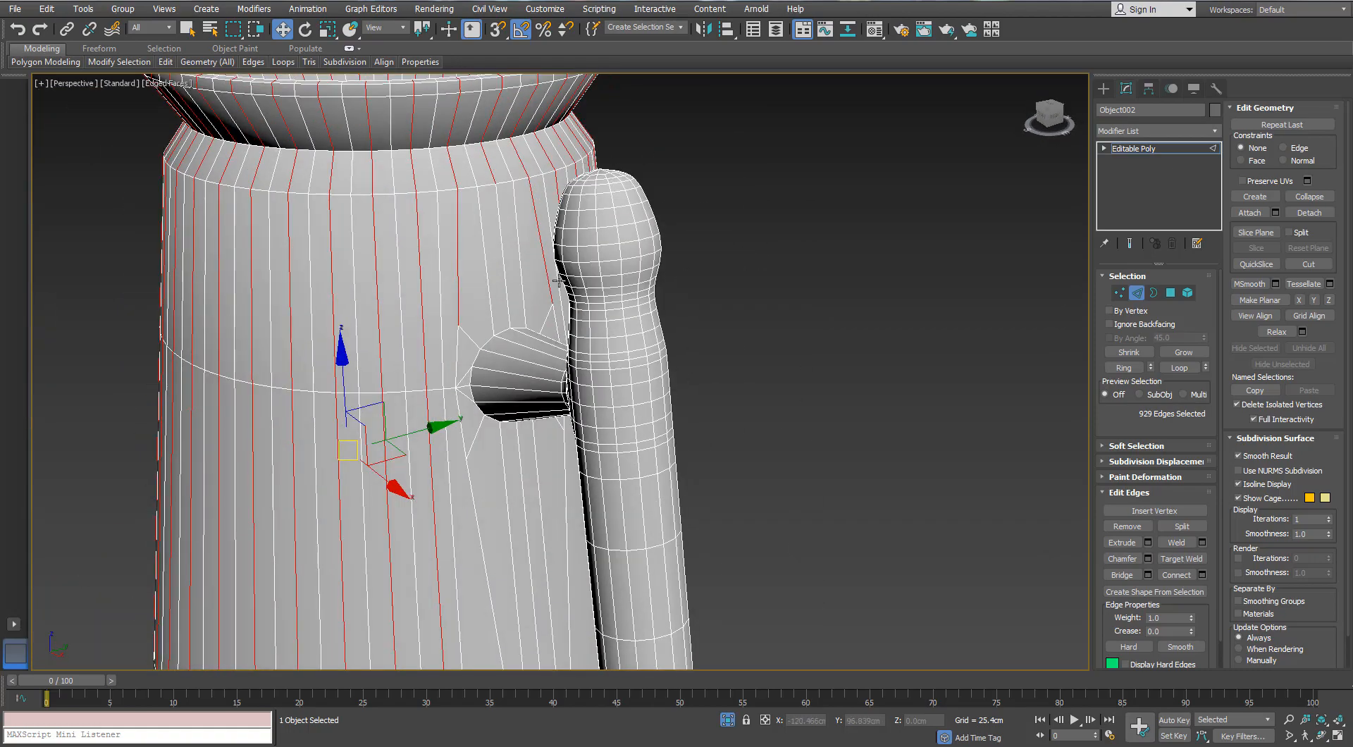
pyautogui.keyDown('alt'); pyautogui.moveTo(580, 243); pyautogui.dragTo(492, 339, button='middle'); pyautogui.keyUp('alt')
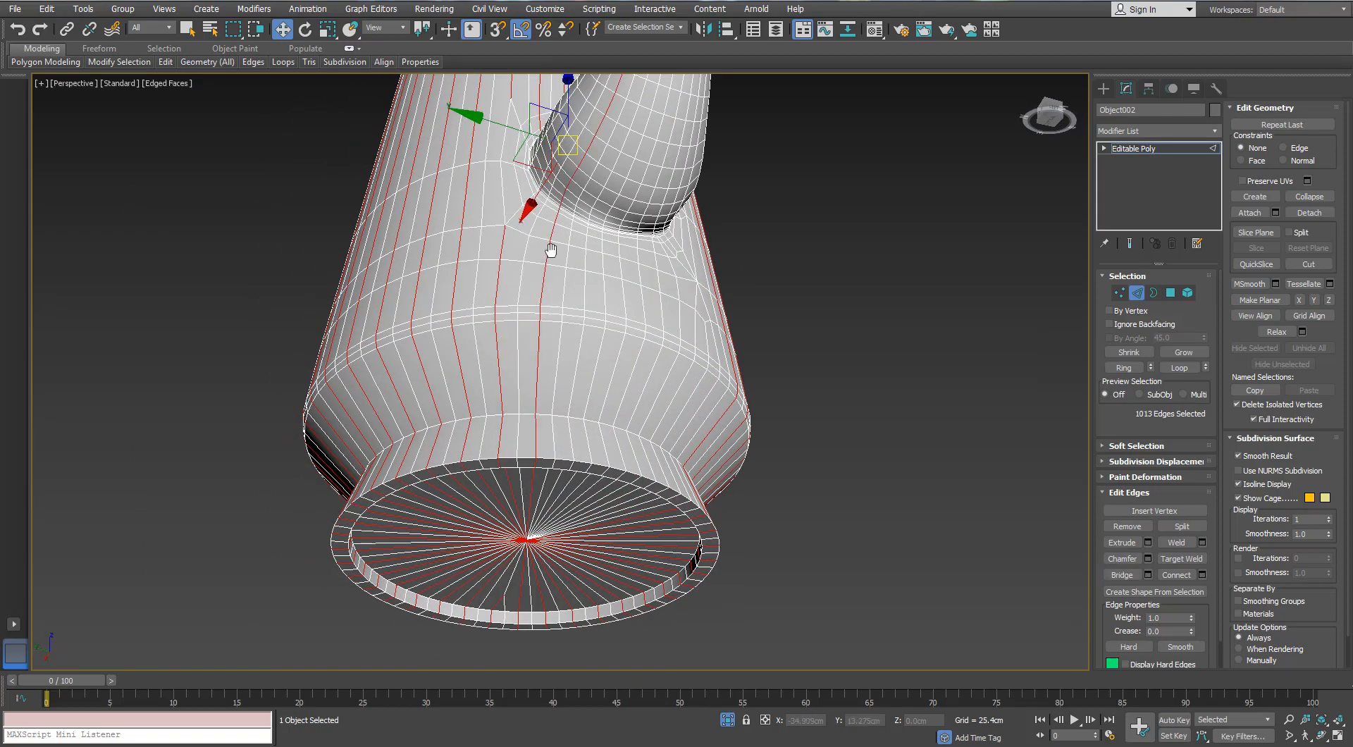
# Deselect the loop edges that run onto the spout
pyautogui.scroll(-3, 512, 317)
pyautogui.moveTo(550, 251); pyautogui.dragTo(656, 310, button='middle')
pyautogui.keyDown('alt'); pyautogui.moveTo(811, 139); pyautogui.dragTo(694, 422); pyautogui.keyUp('alt')
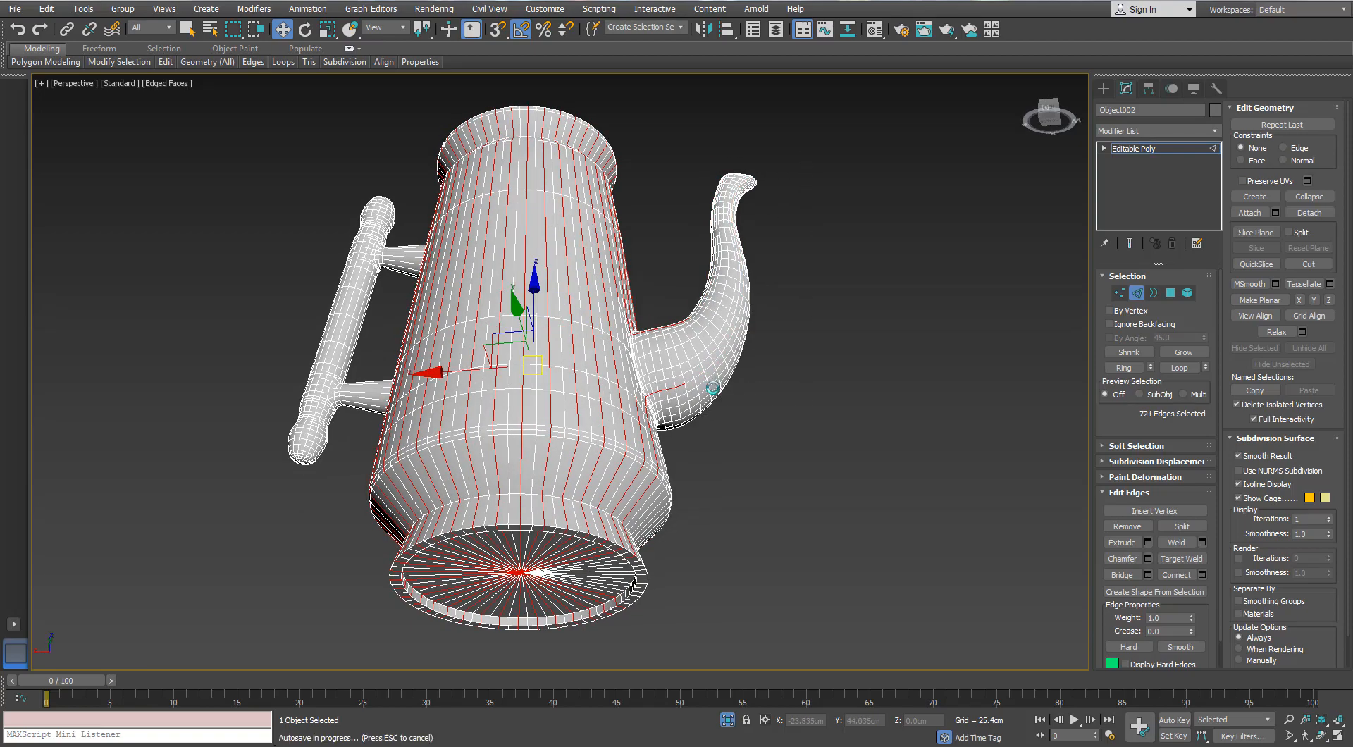
pyautogui.keyDown('alt'); pyautogui.moveTo(659, 277); pyautogui.dragTo(662, 277); pyautogui.keyUp('alt')
pyautogui.keyDown('alt'); pyautogui.moveTo(663, 277); pyautogui.dragTo(409, 386, button='middle'); pyautogui.keyUp('alt')
pyautogui.scroll(5, 610, 394)
pyautogui.scroll(-5, 609, 402)
pyautogui.scroll(3, 408, 387)
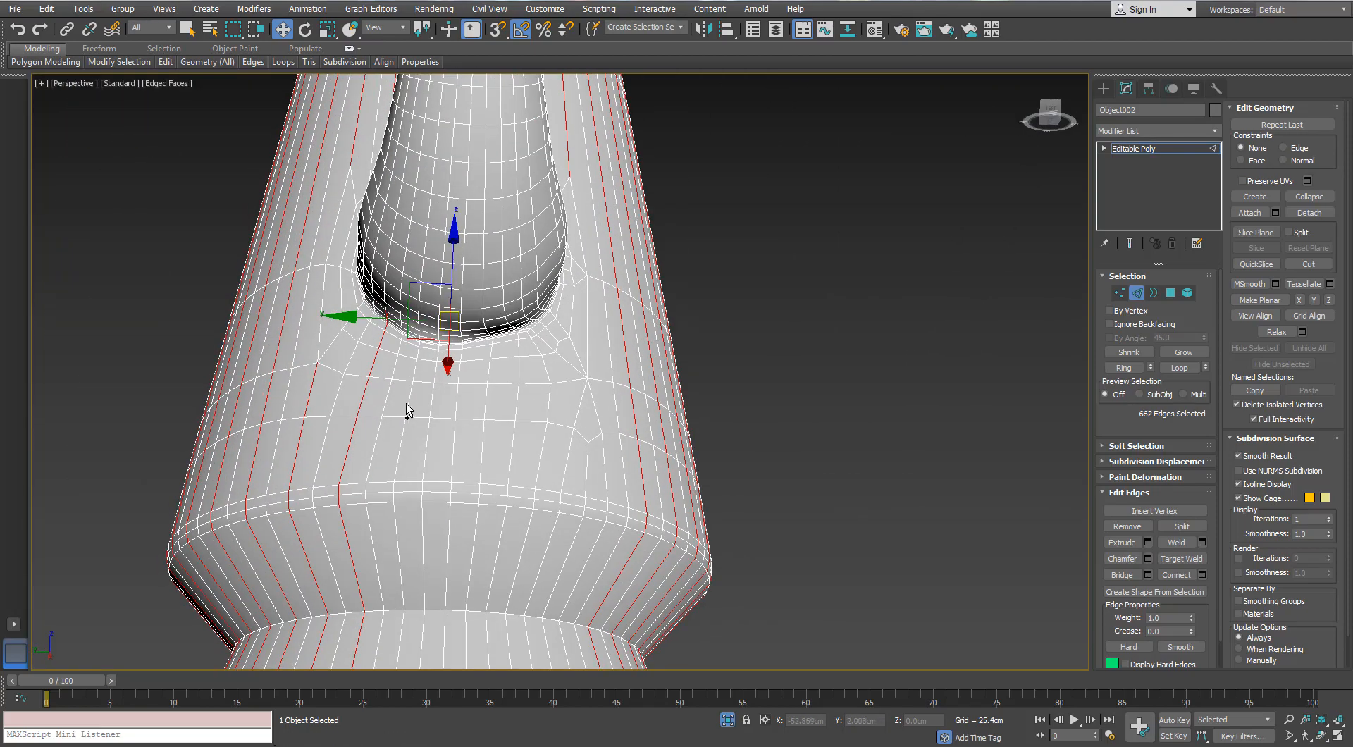
# Add the missed vertical loops beneath the spout to the selection and deselect their continuation along the spout
pyautogui.keyDown('ctrl'); pyautogui.doubleClick(576, 416); pyautogui.keyUp('ctrl')
pyautogui.keyDown('alt'); pyautogui.moveTo(576, 416); pyautogui.dragTo(541, 401, button='middle'); pyautogui.keyUp('alt')
pyautogui.keyDown('ctrl'); pyautogui.doubleClick(452, 363); pyautogui.keyUp('ctrl')
pyautogui.scroll(-5, 453, 363)
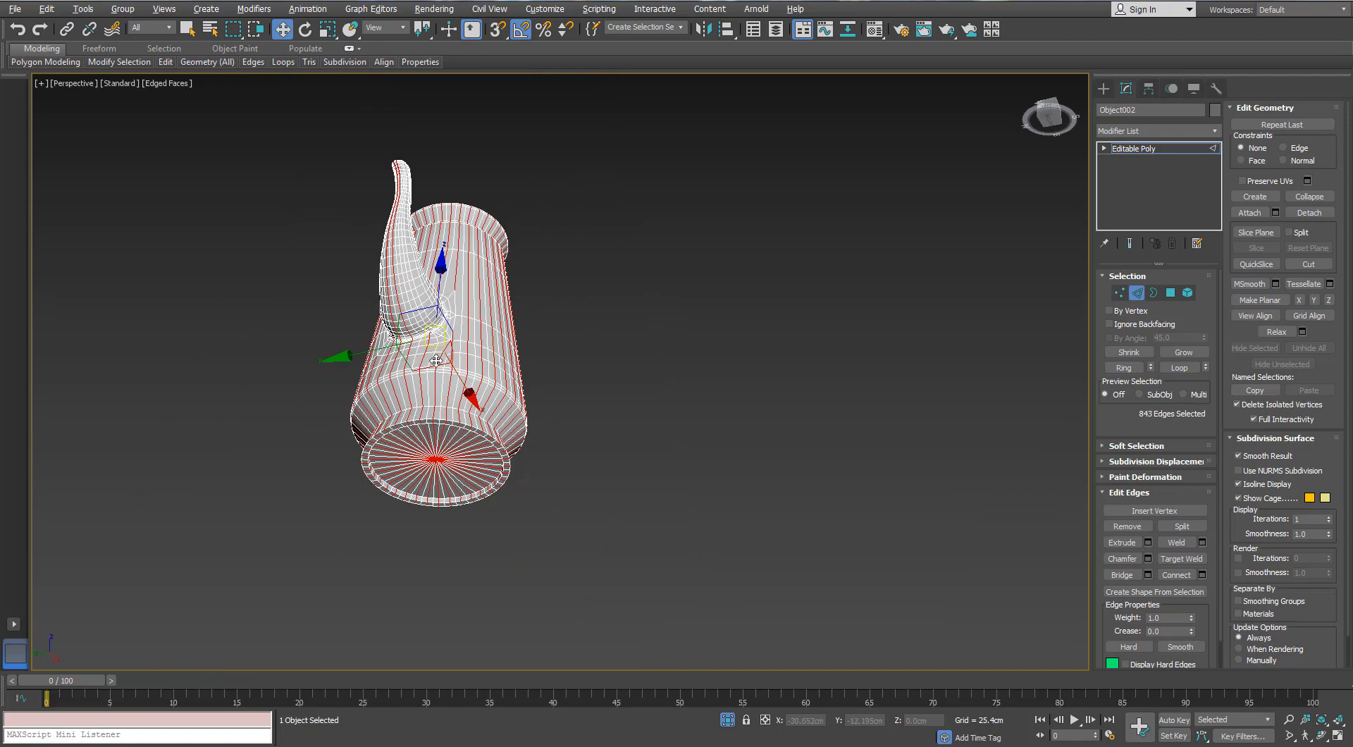
pyautogui.scroll(4, 450, 378)
pyautogui.keyDown('alt'); pyautogui.moveTo(453, 363); pyautogui.dragTo(559, 473, button='middle'); pyautogui.keyUp('alt')
pyautogui.scroll(-1, 461, 358)
pyautogui.scroll(-1, 574, 351)
pyautogui.keyDown('alt'); pyautogui.moveTo(731, 569); pyautogui.dragTo(730, 568); pyautogui.keyUp('alt')
pyautogui.moveTo(726, 557); pyautogui.dragTo(745, 489, button='middle')
pyautogui.keyDown('alt'); pyautogui.moveTo(793, 497); pyautogui.dragTo(713, 387); pyautogui.keyUp('alt')
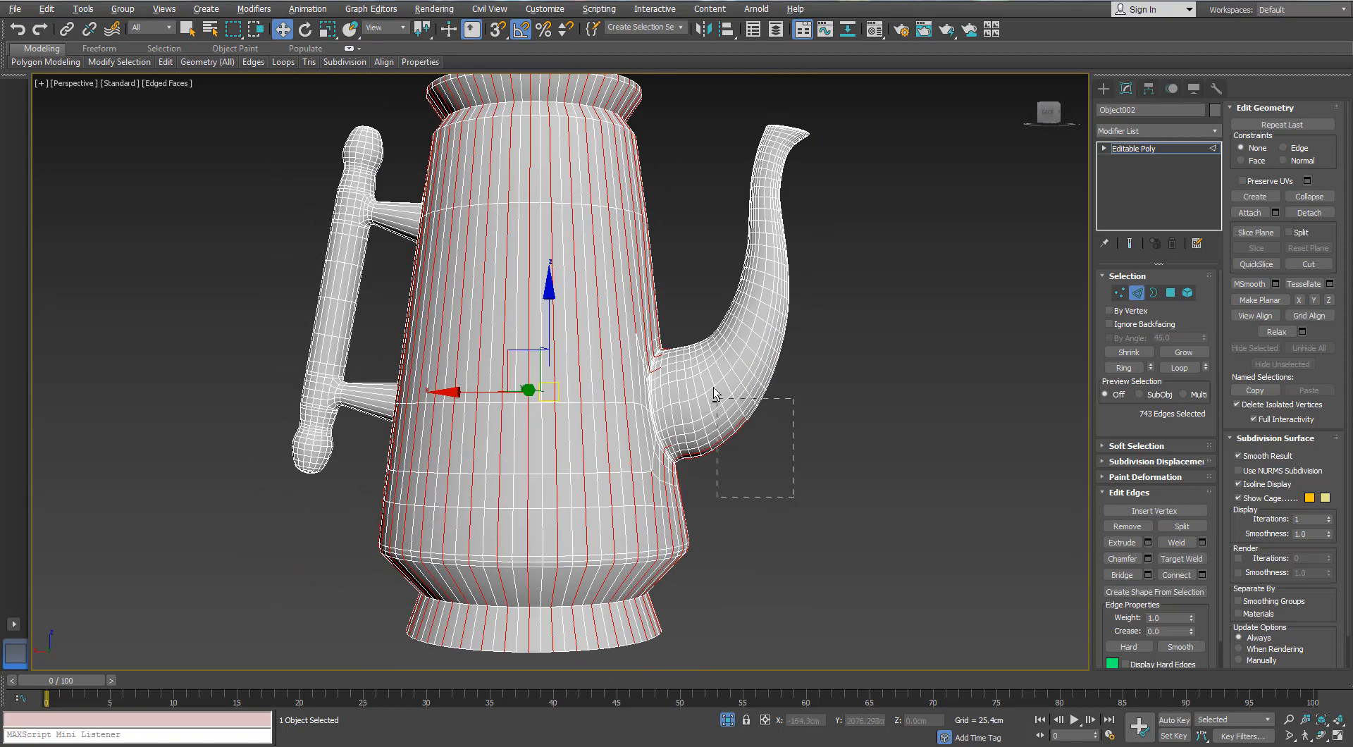
# Remove the selected alternate vertical edge loops from the pot body
pyautogui.scroll(-2, 716, 377)
pyautogui.keyDown('alt'); pyautogui.moveTo(716, 377); pyautogui.dragTo(580, 411, button='middle'); pyautogui.keyUp('alt')
pyautogui.keyDown('alt'); pyautogui.moveTo(411, 434); pyautogui.dragTo(442, 437, button='middle'); pyautogui.keyUp('alt')
pyautogui.scroll(1, 442, 437)
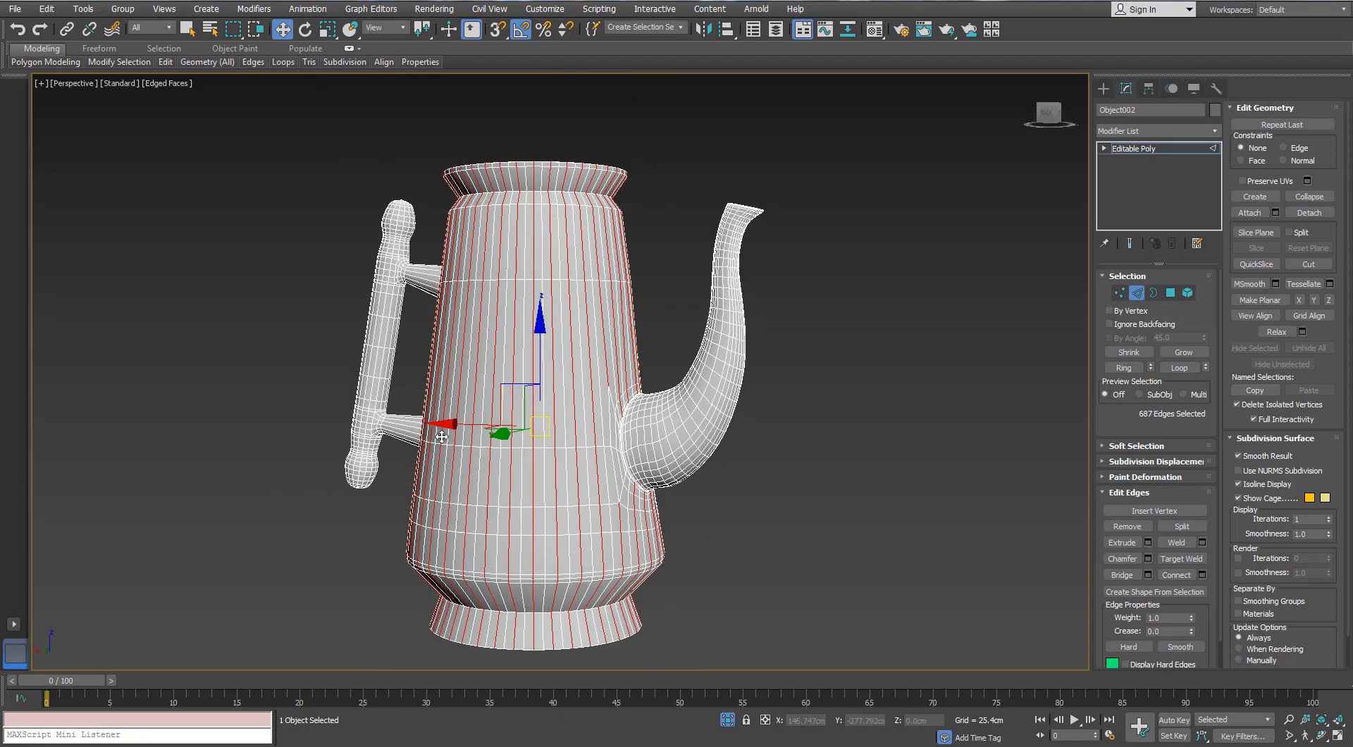
pyautogui.hotkey('ctrl', 'BackSpace')
# Select a leftover edge loop beside the spout's base and remove it
pyautogui.moveTo(576, 401); pyautogui.dragTo(471, 322, button='middle')
pyautogui.scroll(2, 493, 317)
pyautogui.keyDown('alt'); pyautogui.moveTo(471, 322); pyautogui.dragTo(518, 326, button='middle'); pyautogui.keyUp('alt')
pyautogui.scroll(4, 559, 306)
pyautogui.doubleClick(559, 273)
pyautogui.scroll(-3, 529, 314)
pyautogui.hotkey('ctrl', 'BackSpace')
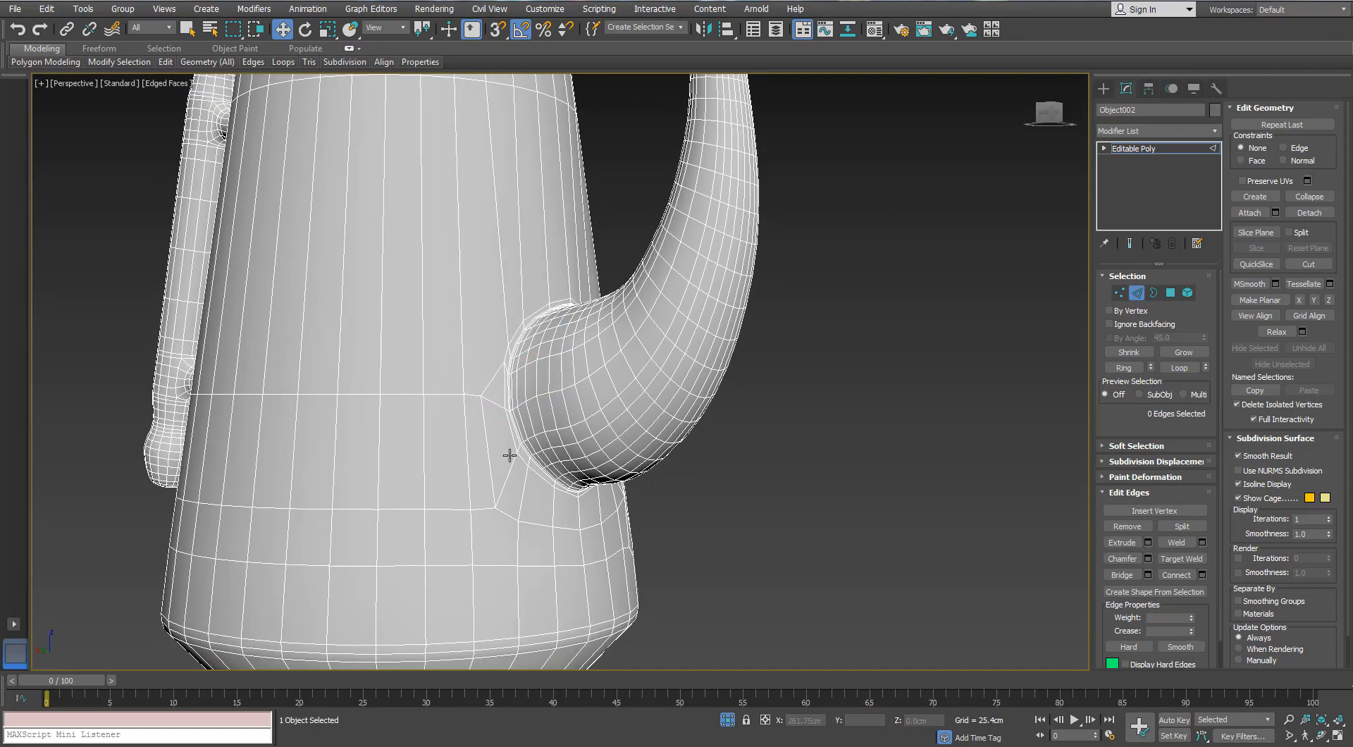
# Target-weld the stray vertex below the spout's base to its neighbouring vertex, and return to edge editing
pyautogui.doubleClick(488, 452)
pyautogui.keyDown('alt'); pyautogui.moveTo(488, 453); pyautogui.dragTo(363, 424, button='middle'); pyautogui.keyUp('alt')
pyautogui.scroll(3, 859, 560)
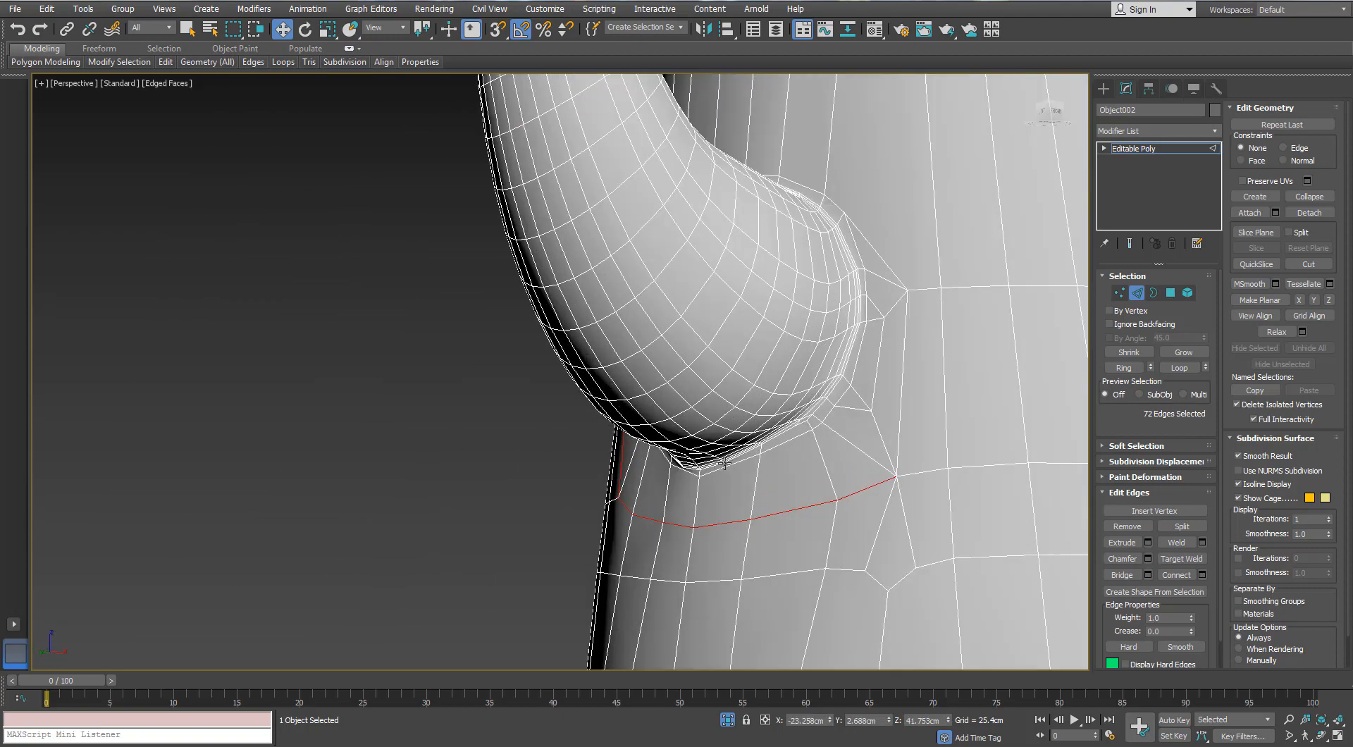
pyautogui.click(788, 457)
pyautogui.moveTo(881, 537); pyautogui.dragTo(791, 410, button='middle')
pyautogui.click(1125, 367)
pyautogui.click(1120, 293)
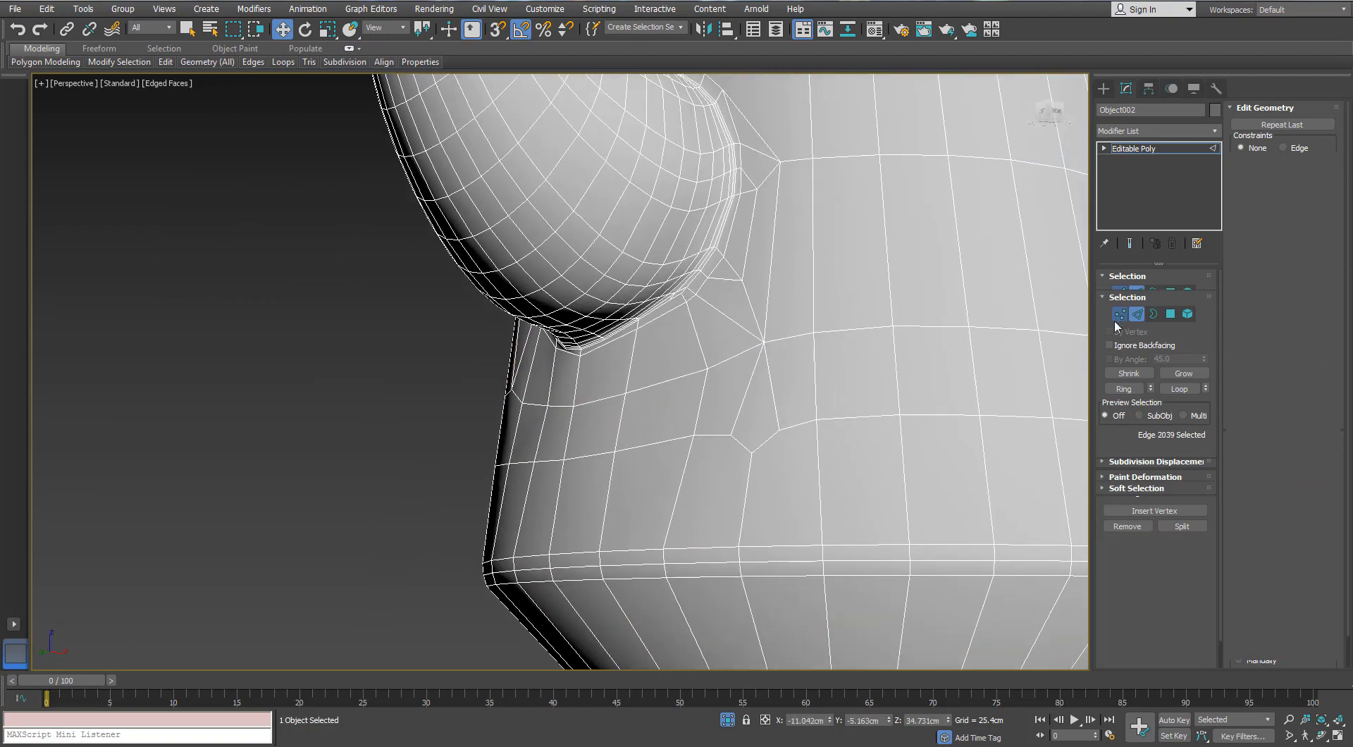
pyautogui.click(778, 430)
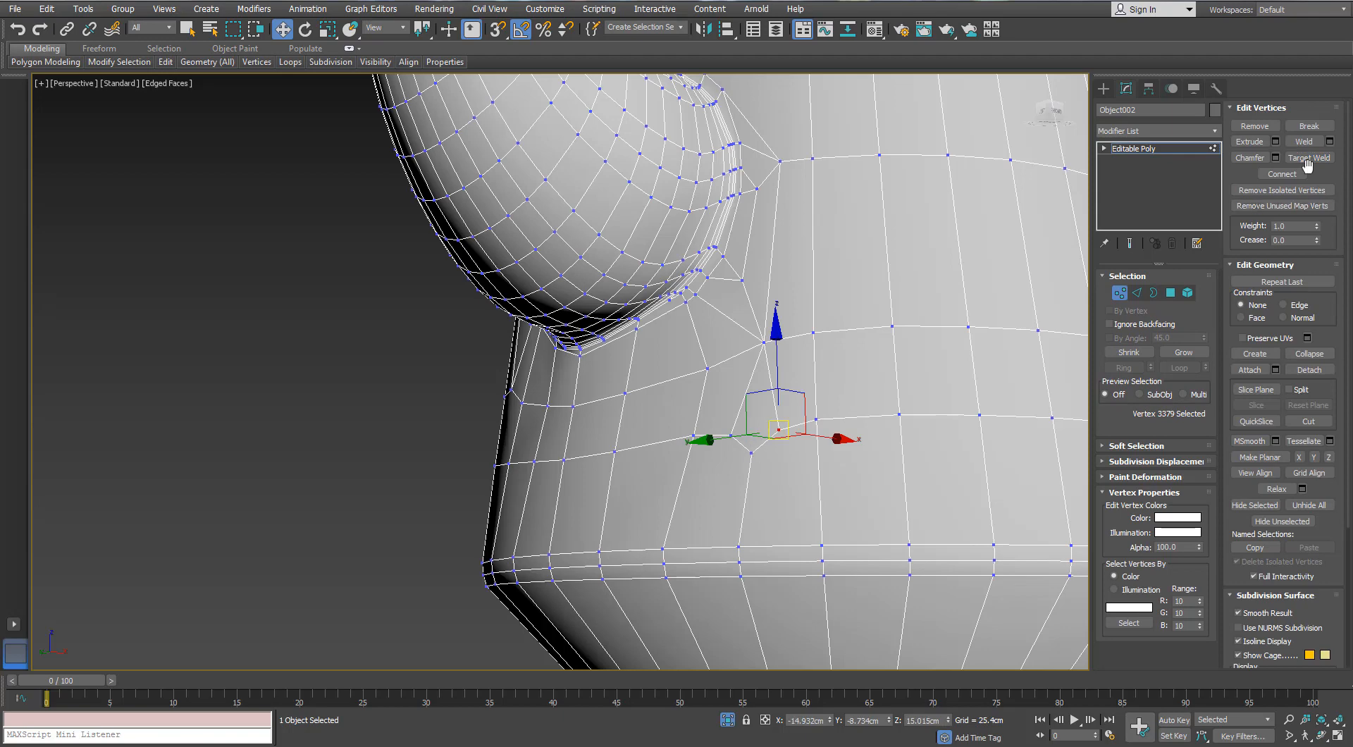
pyautogui.rightClick(711, 381)
pyautogui.moveTo(711, 381)
pyautogui.keyDown('alt'); pyautogui.mouseDown(button='middle')
pyautogui.moveTo(702, 416)
pyautogui.moveTo(705, 395)
pyautogui.mouseUp(button='middle'); pyautogui.keyUp('alt')
pyautogui.click(1136, 292)
# Select the tight supporting edge loop all around the spout's joint with the body and remove it
pyautogui.keyDown('alt'); pyautogui.moveTo(694, 238); pyautogui.dragTo(662, 242, button='middle'); pyautogui.keyUp('alt')
pyautogui.scroll(3, 653, 193)
pyautogui.moveTo(659, 121); pyautogui.dragTo(652, 221, button='middle')
pyautogui.scroll(3, 705, 261)
pyautogui.doubleClick(665, 219)
pyautogui.scroll(-5, 614, 183)
pyautogui.scroll(5, 653, 221)
pyautogui.keyDown('ctrl'); pyautogui.click(677, 200); pyautogui.keyUp('ctrl')
pyautogui.keyDown('ctrl'); pyautogui.click(654, 212); pyautogui.keyUp('ctrl')
pyautogui.scroll(-5, 654, 212)
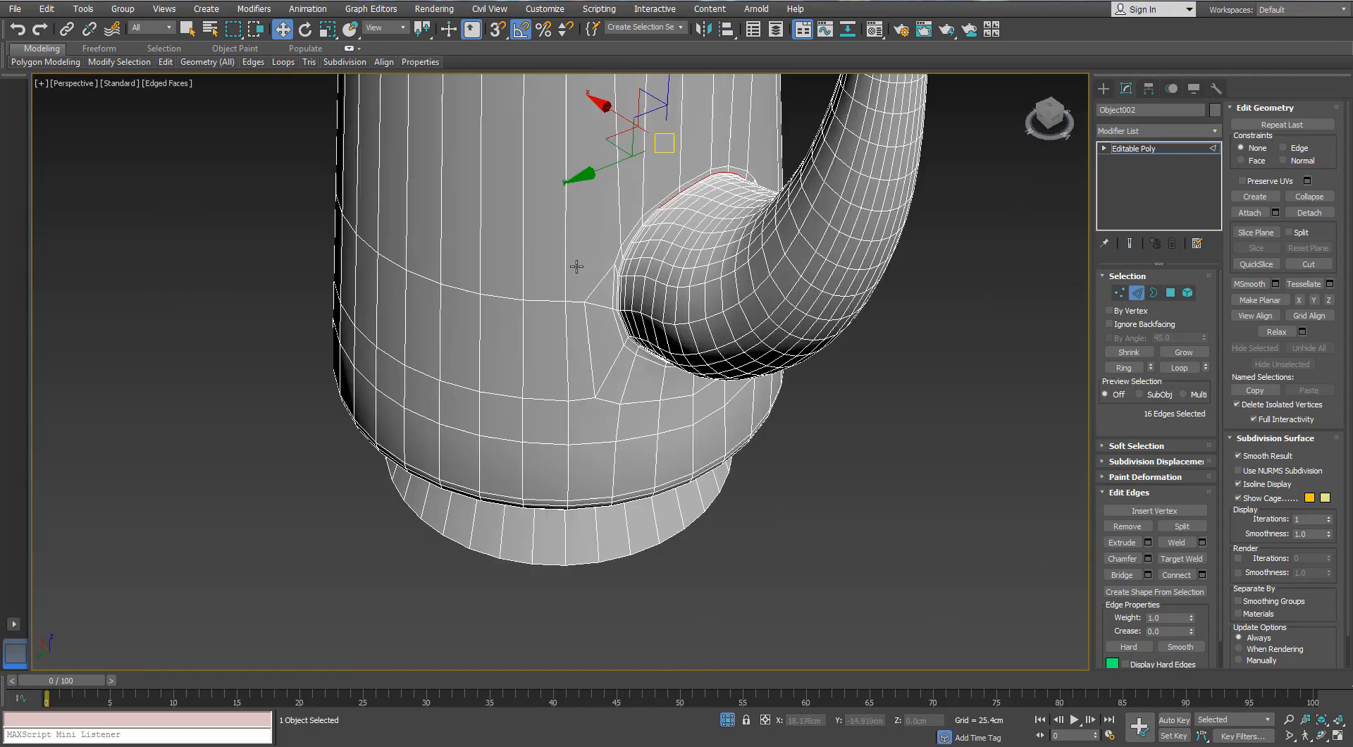
pyautogui.scroll(6, 577, 267)
pyautogui.keyDown('alt'); pyautogui.moveTo(647, 211); pyautogui.dragTo(567, 311, button='middle'); pyautogui.keyUp('alt')
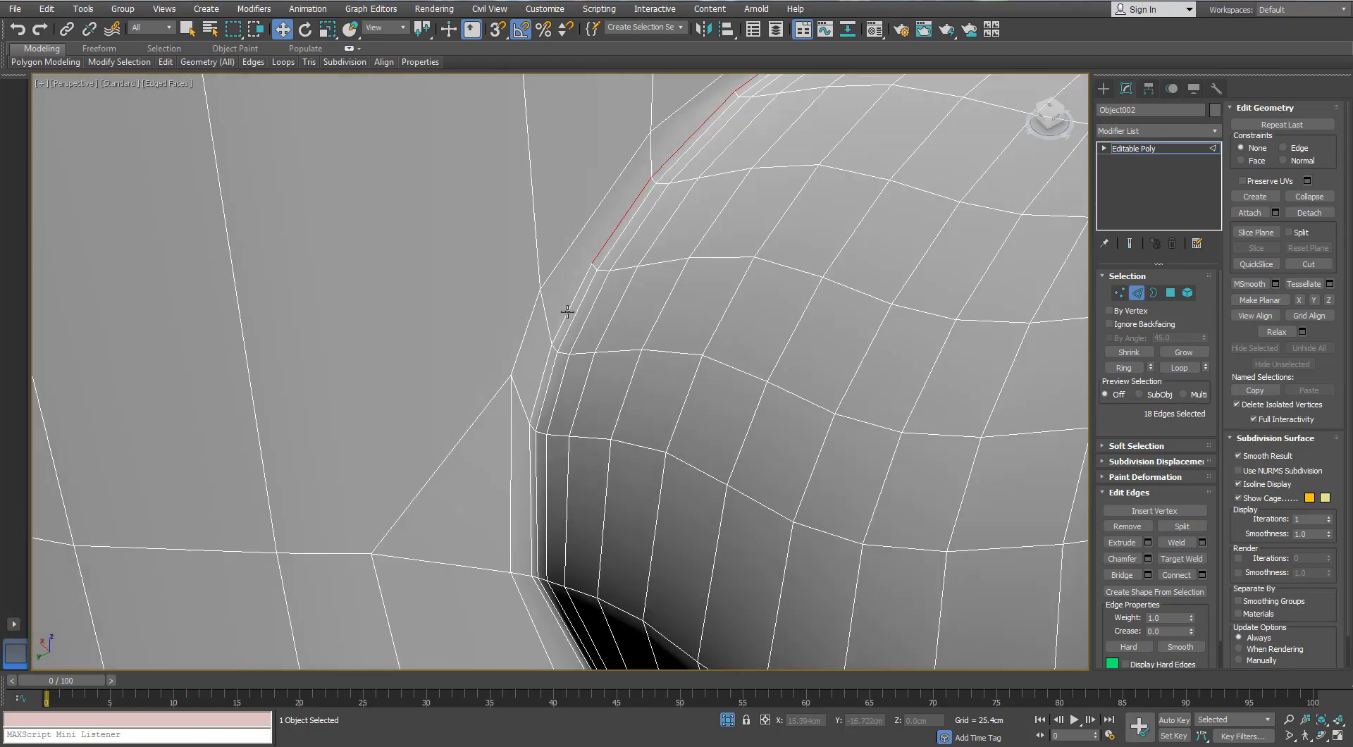
pyautogui.scroll(-4, 568, 327)
pyautogui.keyDown('alt'); pyautogui.moveTo(530, 193); pyautogui.dragTo(565, 134, button='middle'); pyautogui.keyUp('alt')
pyautogui.scroll(6, 544, 409)
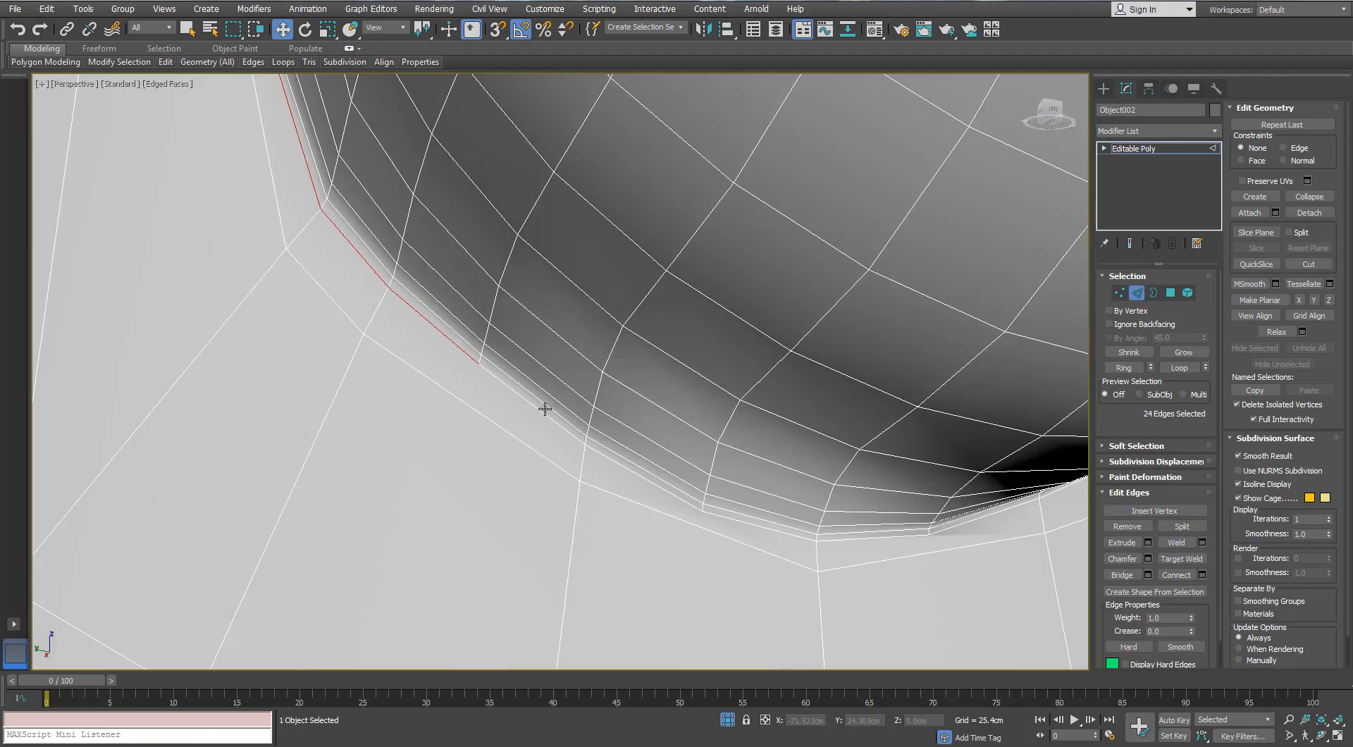
pyautogui.scroll(-6, 544, 412)
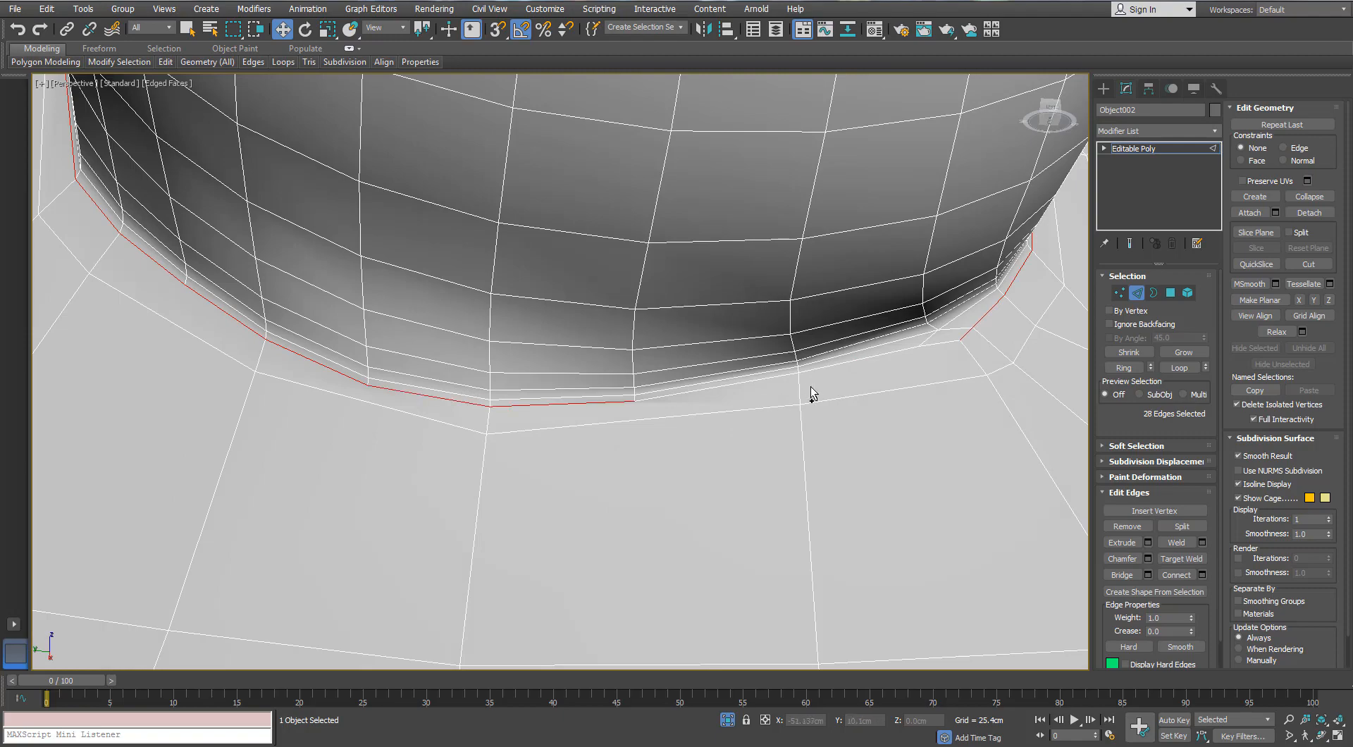
pyautogui.hotkey('ctrl', 'BackSpace')
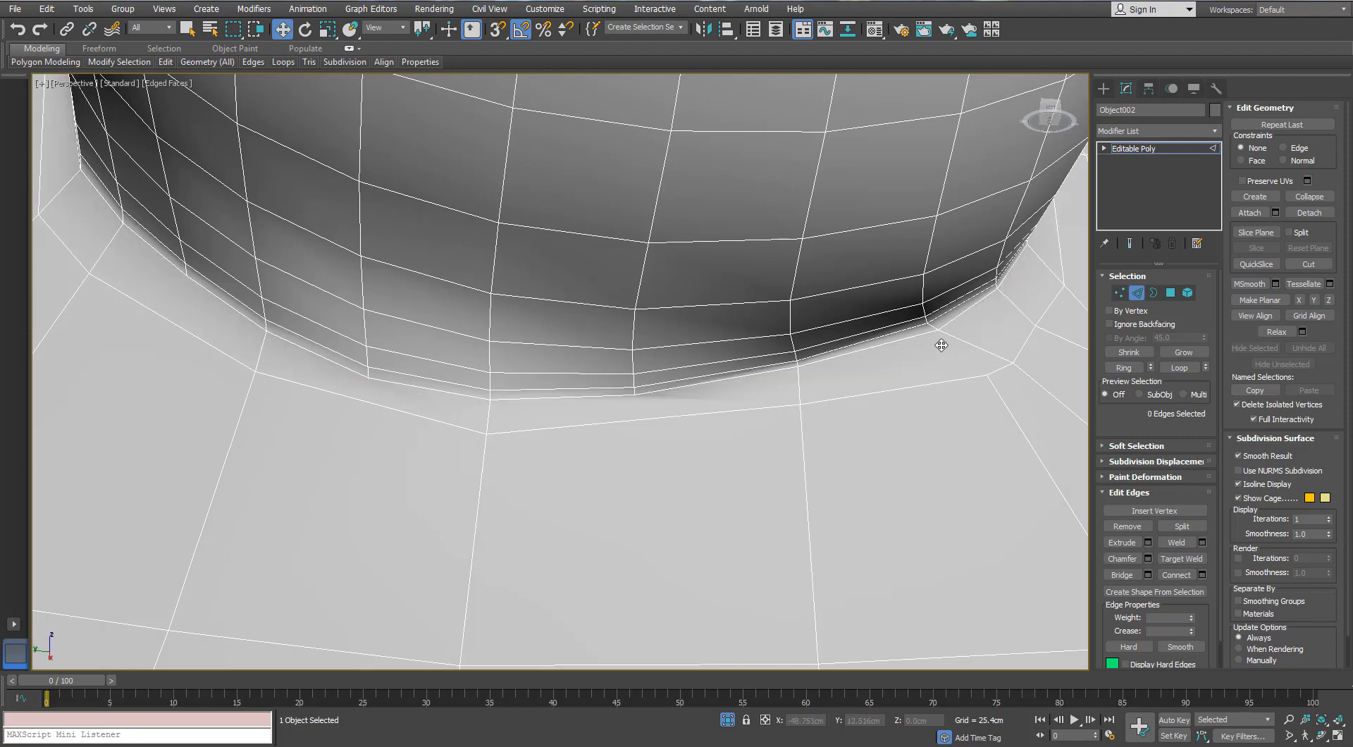
# Remove the next tight edge loop around the spout's joint on the spout side
pyautogui.scroll(-4, 940, 344)
pyautogui.keyDown('alt'); pyautogui.moveTo(940, 345); pyautogui.dragTo(716, 320, button='middle'); pyautogui.keyUp('alt')
pyautogui.scroll(5, 695, 282)
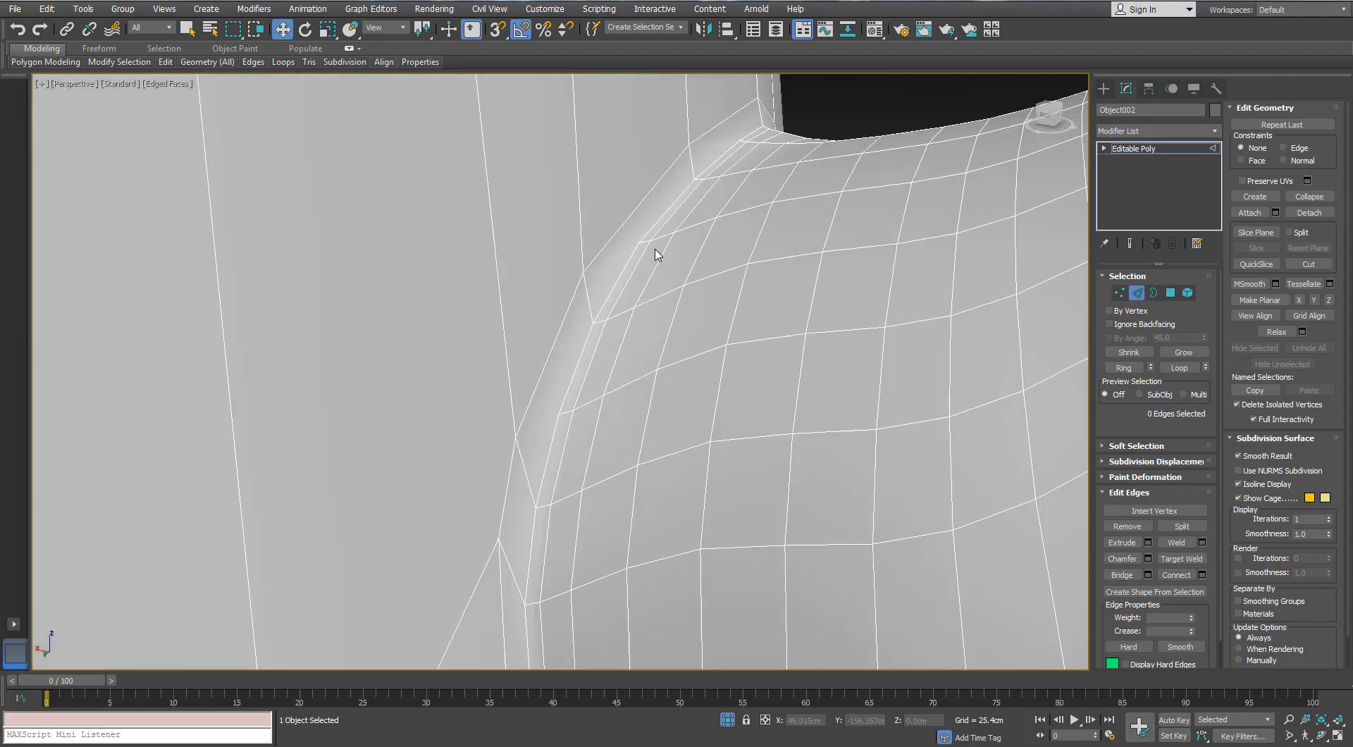
pyautogui.doubleClick(655, 253)
pyautogui.keyDown('alt'); pyautogui.moveTo(655, 254); pyautogui.dragTo(522, 233, button='middle'); pyautogui.keyUp('alt')
pyautogui.hotkey('ctrl', 'BackSpace')
# Try to remove one more edge loop around the spout's base
pyautogui.doubleClick(678, 220)
pyautogui.scroll(-5, 678, 221)
pyautogui.hotkey('ctrl', 'BackSpace')
pyautogui.keyDown('alt'); pyautogui.moveTo(634, 257); pyautogui.dragTo(806, 242, button='middle'); pyautogui.keyUp('alt')
pyautogui.hotkey('ctrl', 'z')
# Select alternate lengthwise edge loops along the upper side and flank of the spout and remove them
pyautogui.scroll(4, 765, 247)
pyautogui.keyDown('alt'); pyautogui.moveTo(713, 249); pyautogui.dragTo(670, 411, button='middle'); pyautogui.keyUp('alt')
pyautogui.doubleClick(695, 253)
pyautogui.keyDown('alt'); pyautogui.moveTo(716, 353); pyautogui.dragTo(668, 237, button='middle'); pyautogui.keyUp('alt')
pyautogui.scroll(3, 613, 277)
pyautogui.doubleClick(594, 272)
pyautogui.scroll(-5, 585, 270)
pyautogui.scroll(4, 625, 157)
pyautogui.keyDown('ctrl'); pyautogui.doubleClick(519, 255); pyautogui.keyUp('ctrl')
pyautogui.scroll(2, 668, 237)
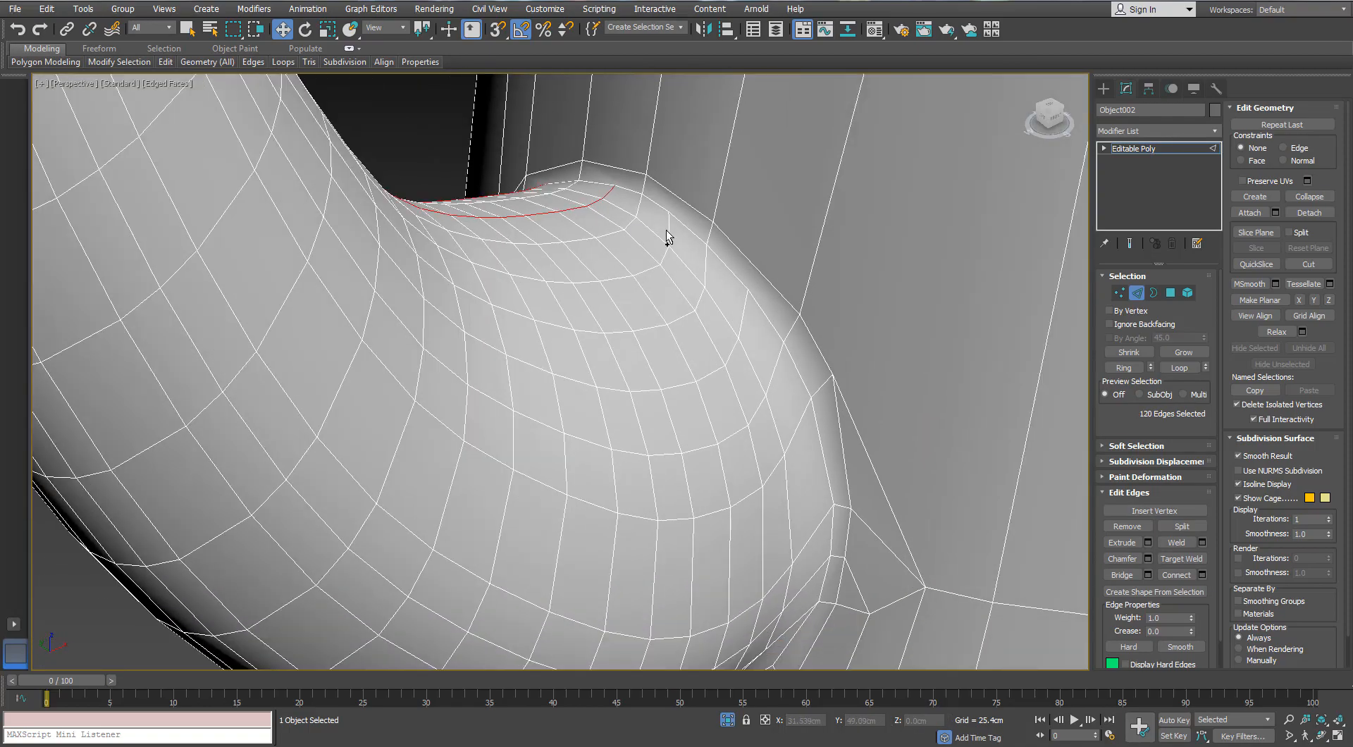
pyautogui.keyDown('ctrl'); pyautogui.doubleClick(804, 412); pyautogui.keyUp('ctrl')
pyautogui.scroll(-4, 804, 412)
pyautogui.moveTo(804, 412); pyautogui.dragTo(695, 246, button='middle')
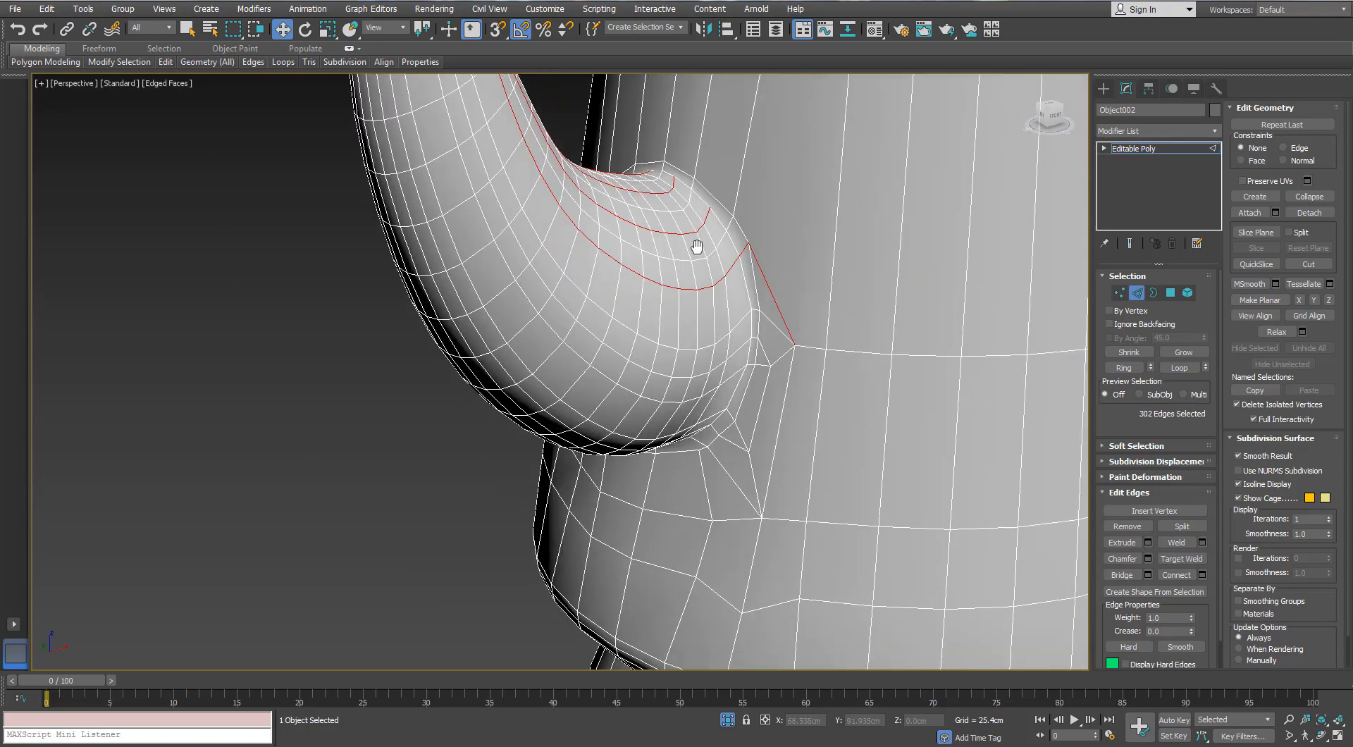
pyautogui.keyDown('ctrl'); pyautogui.doubleClick(719, 331); pyautogui.keyUp('ctrl')
pyautogui.keyDown('alt'); pyautogui.moveTo(718, 331); pyautogui.dragTo(697, 247, button='middle'); pyautogui.keyUp('alt')
pyautogui.hotkey('ctrl', 'BackSpace')
# Remove alternate lengthwise edge loops along the spout's lower side, together with the surplus horizontal loops around the lower body
pyautogui.keyDown('alt'); pyautogui.moveTo(598, 365); pyautogui.dragTo(608, 273, button='middle'); pyautogui.keyUp('alt')
pyautogui.scroll(2, 609, 274)
pyautogui.doubleClick(660, 364)
pyautogui.keyDown('alt'); pyautogui.moveTo(659, 364); pyautogui.dragTo(518, 391, button='middle'); pyautogui.keyUp('alt')
pyautogui.keyDown('alt'); pyautogui.moveTo(530, 342); pyautogui.dragTo(607, 326, button='middle'); pyautogui.keyUp('alt')
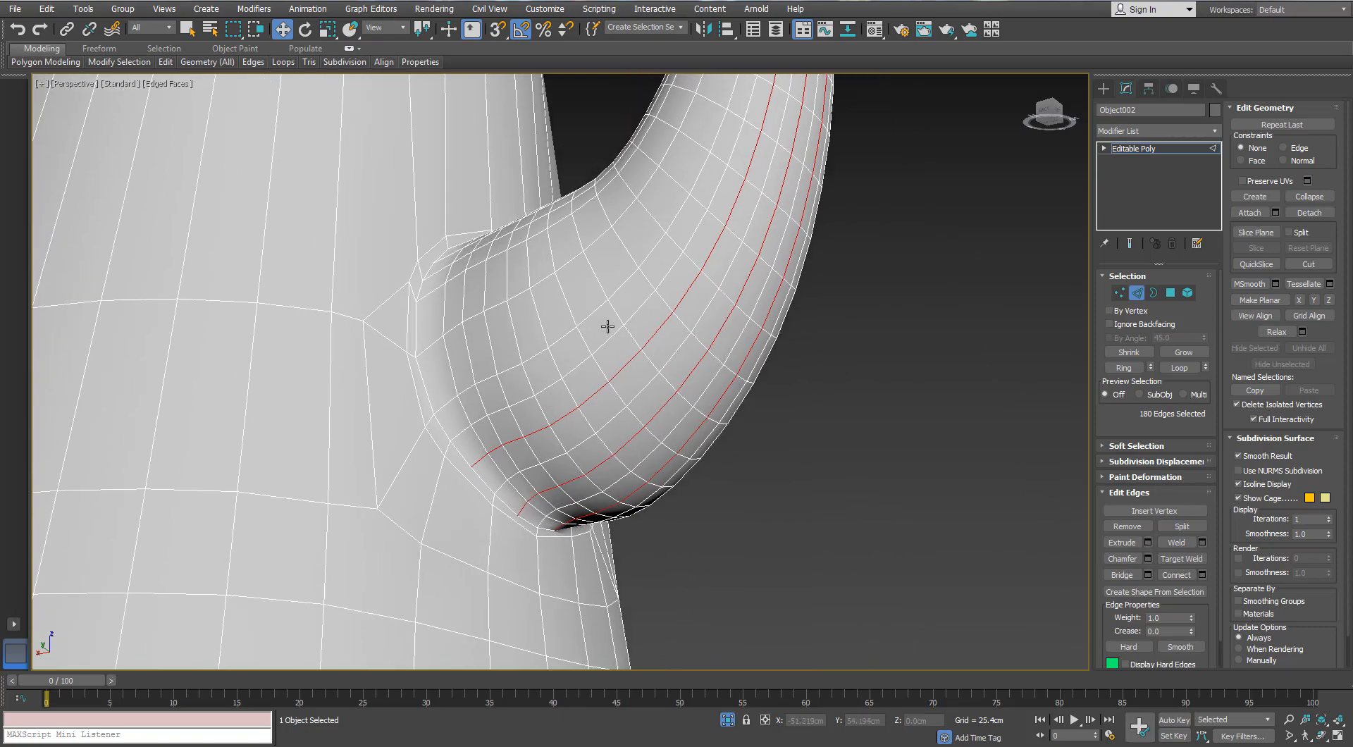
pyautogui.keyDown('alt'); pyautogui.moveTo(492, 361); pyautogui.dragTo(492, 277, button='middle'); pyautogui.keyUp('alt')
pyautogui.scroll(-3, 484, 384)
pyautogui.keyDown('alt'); pyautogui.moveTo(446, 327); pyautogui.dragTo(368, 296, button='middle'); pyautogui.keyUp('alt')
pyautogui.scroll(-3, 369, 296)
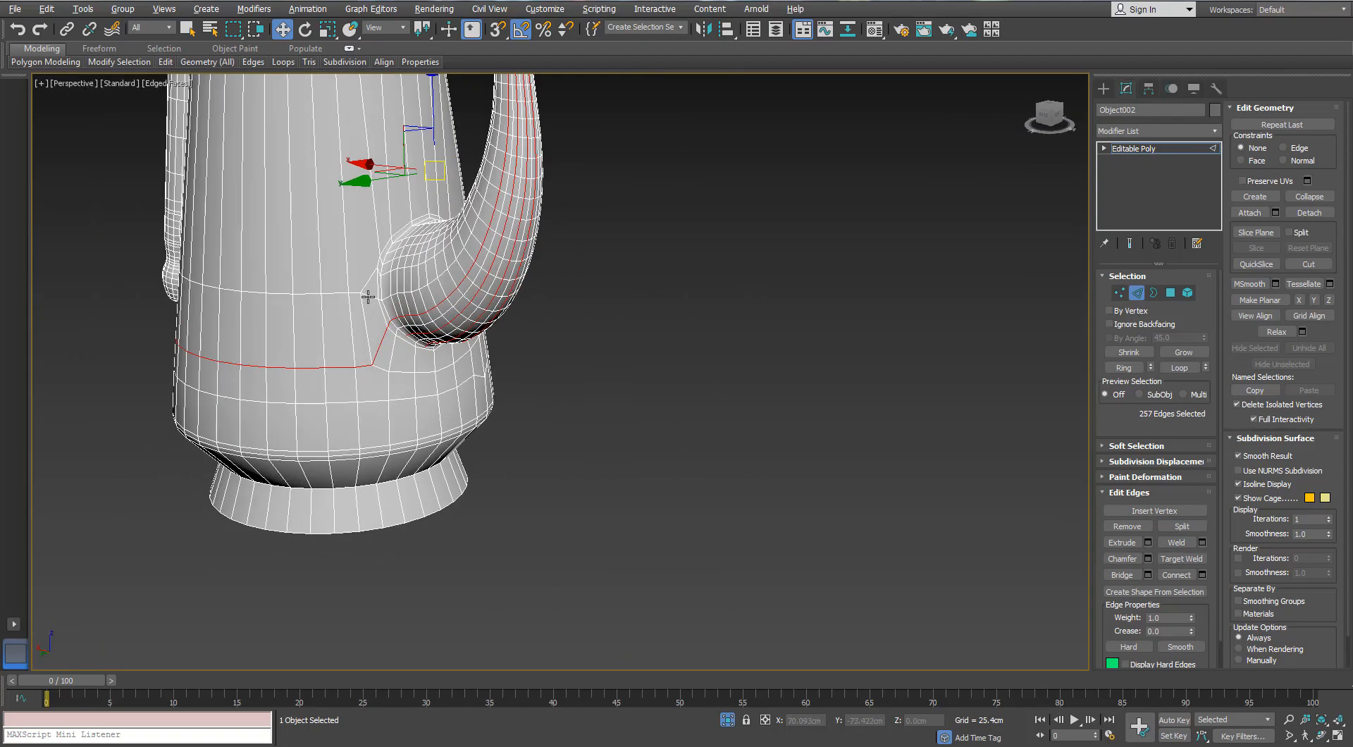
pyautogui.scroll(4, 451, 236)
pyautogui.keyDown('alt'); pyautogui.moveTo(492, 242); pyautogui.dragTo(747, 456, button='middle'); pyautogui.keyUp('alt')
pyautogui.scroll(-3, 463, 277)
pyautogui.scroll(4, 519, 417)
pyautogui.scroll(-5, 747, 456)
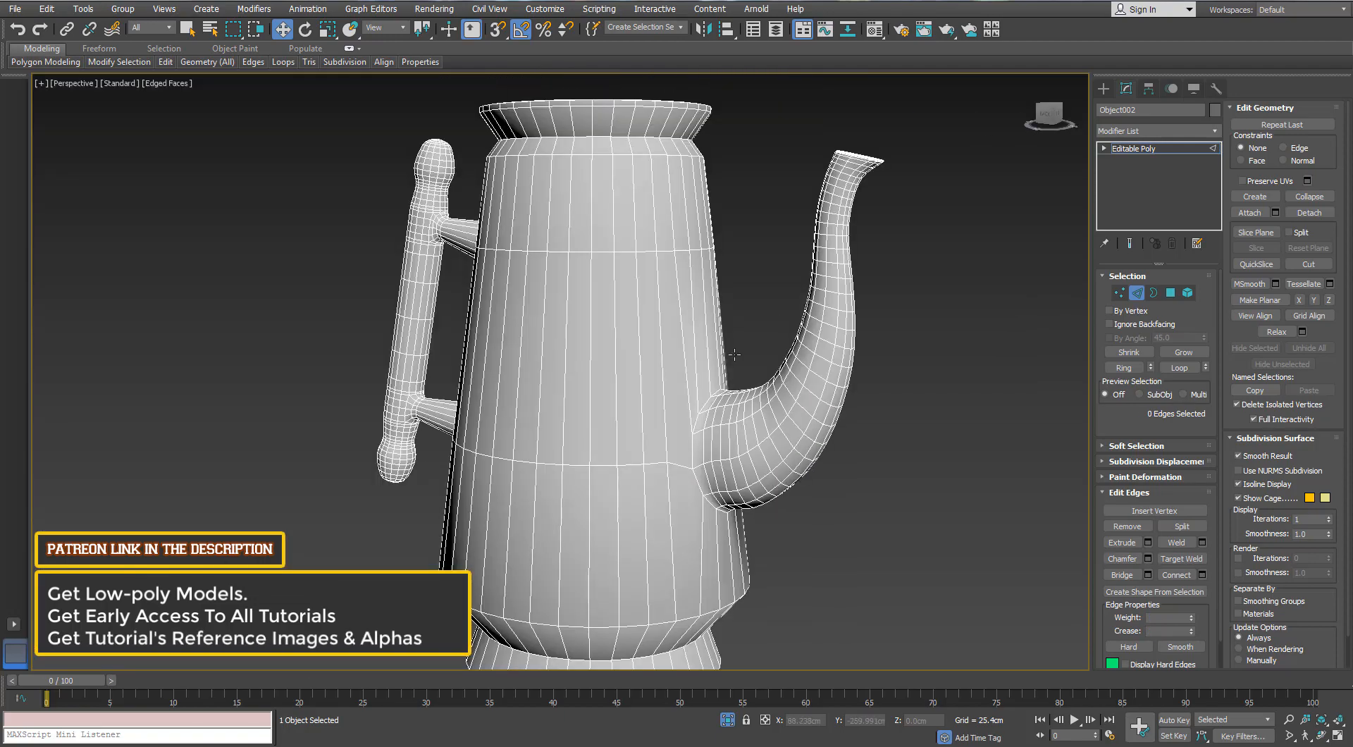
# Select the tight edge loops around the rim of the spout's mouth and remove them
pyautogui.keyDown('alt'); pyautogui.moveTo(762, 218); pyautogui.dragTo(564, 308, button='middle'); pyautogui.keyUp('alt')
pyautogui.scroll(5, 631, 326)
pyautogui.scroll(5, 564, 308)
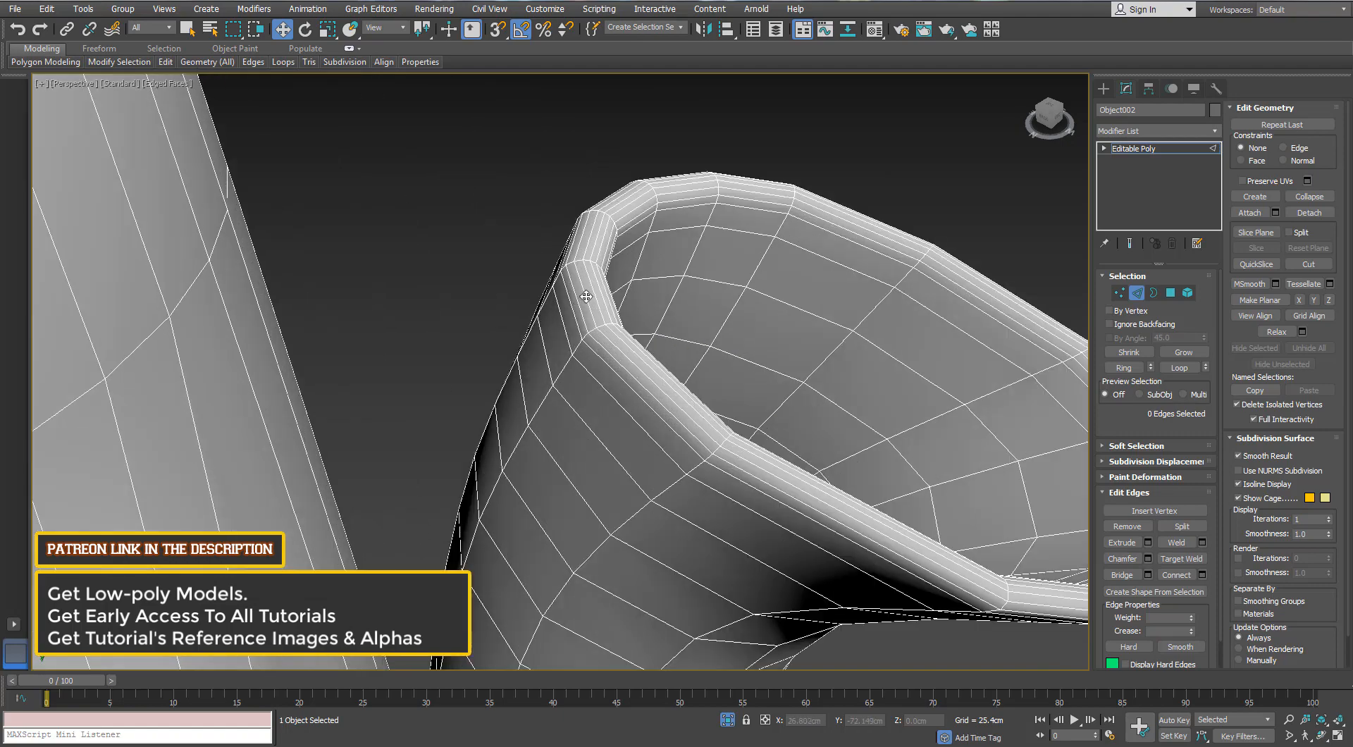
pyautogui.doubleClick(585, 296)
pyautogui.scroll(-3, 573, 257)
pyautogui.keyDown('alt'); pyautogui.moveTo(574, 256); pyautogui.dragTo(623, 302, button='middle'); pyautogui.keyUp('alt')
pyautogui.scroll(3, 634, 287)
pyautogui.keyDown('ctrl'); pyautogui.doubleClick(634, 291); pyautogui.keyUp('ctrl')
pyautogui.keyDown('ctrl'); pyautogui.doubleClick(643, 293); pyautogui.keyUp('ctrl')
pyautogui.keyDown('ctrl'); pyautogui.doubleClick(654, 295); pyautogui.keyUp('ctrl')
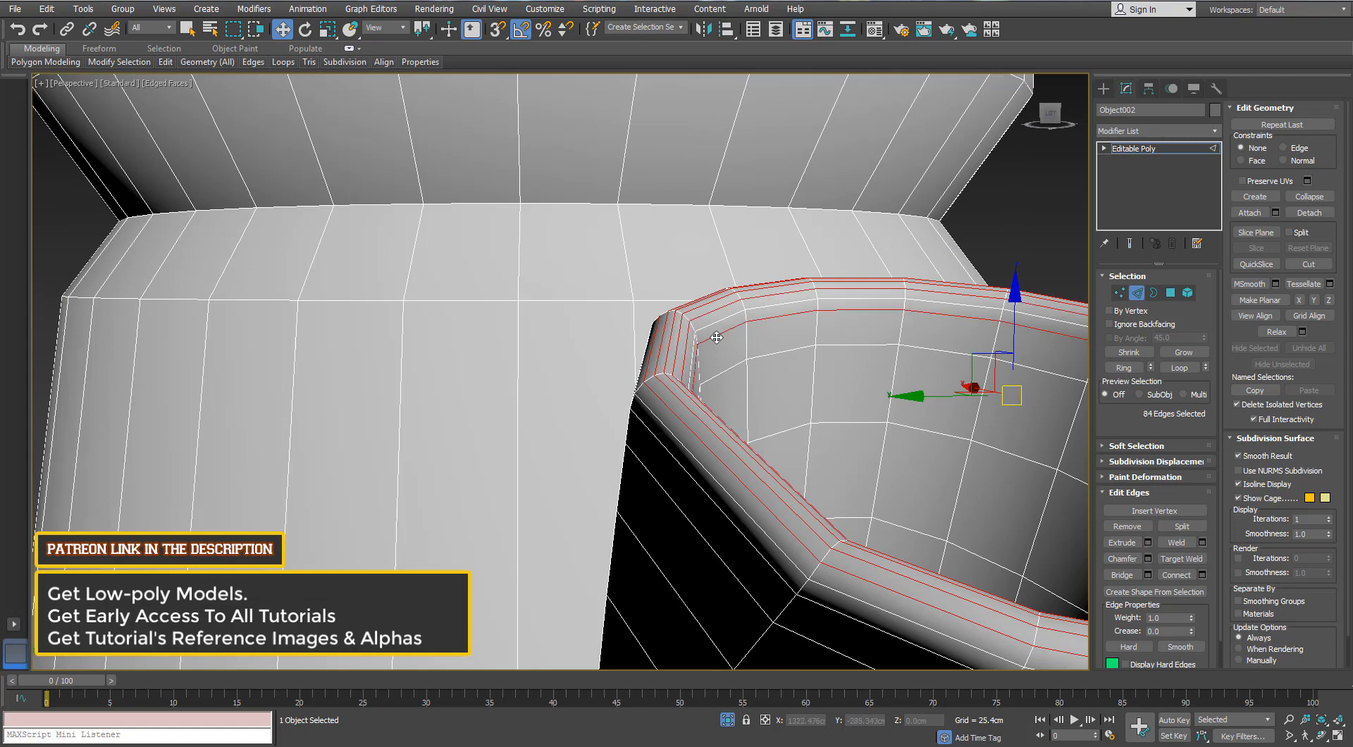
pyautogui.hotkey('ctrl', 'BackSpace')
# Select alternate edge loops around the inner wall of the spout, from its mouth down into the throat, and remove them
pyautogui.keyDown('alt'); pyautogui.moveTo(719, 352); pyautogui.dragTo(776, 410, button='middle'); pyautogui.keyUp('alt')
pyautogui.scroll(-2, 726, 440)
pyautogui.scroll(-2, 702, 387)
pyautogui.keyDown('alt'); pyautogui.moveTo(718, 444); pyautogui.dragTo(715, 356, button='middle'); pyautogui.keyUp('alt')
pyautogui.scroll(2, 683, 252)
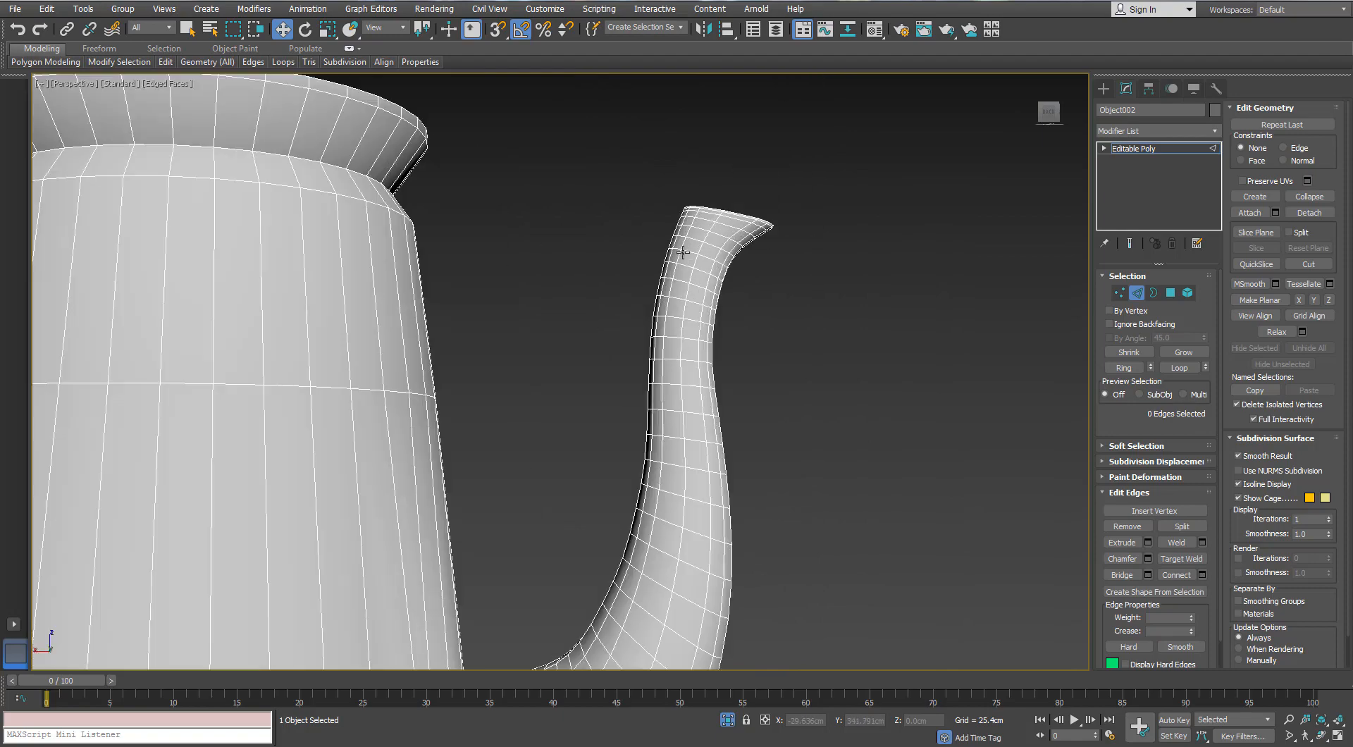
pyautogui.scroll(2, 682, 253)
pyautogui.keyDown('alt'); pyautogui.moveTo(682, 252); pyautogui.dragTo(613, 440, button='middle'); pyautogui.keyUp('alt')
pyautogui.scroll(-3, 691, 264)
pyautogui.scroll(5, 660, 396)
pyautogui.scroll(3, 662, 402)
pyautogui.doubleClick(662, 403)
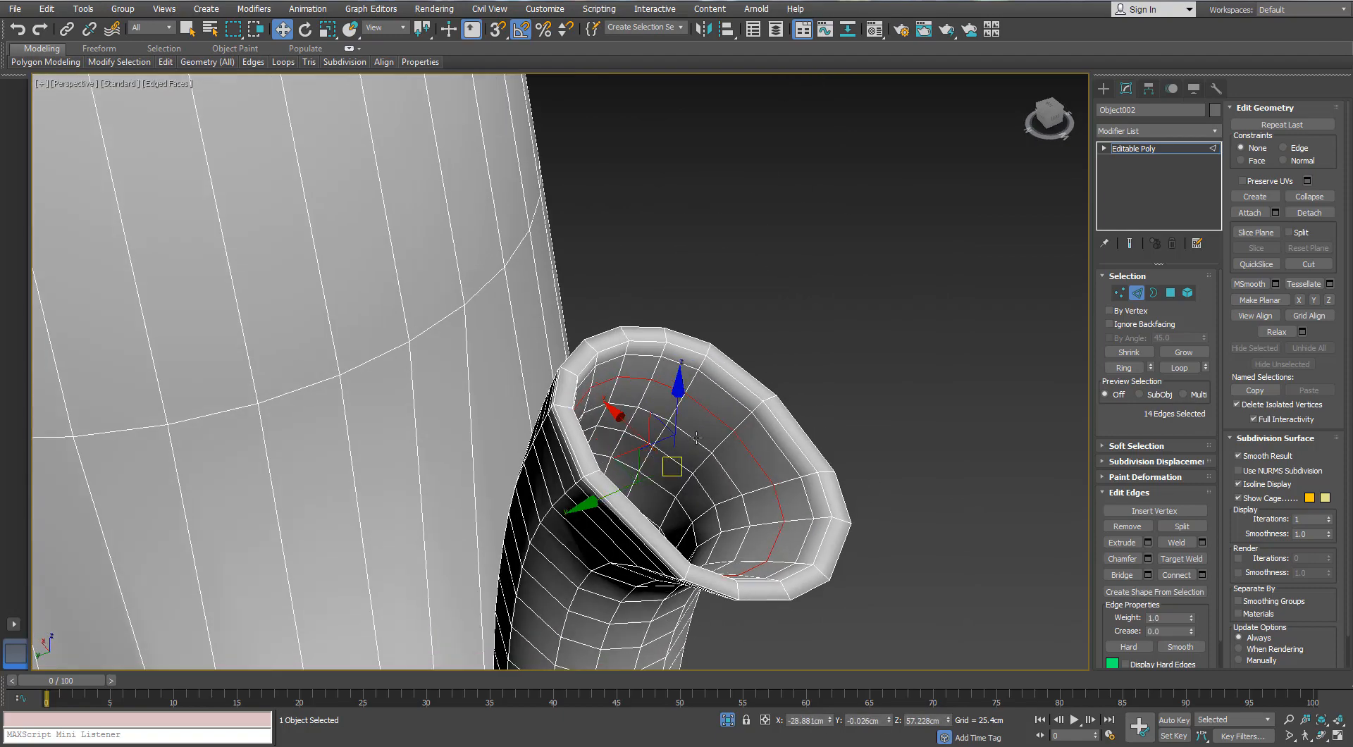
pyautogui.keyDown('ctrl'); pyautogui.doubleClick(665, 481); pyautogui.keyUp('ctrl')
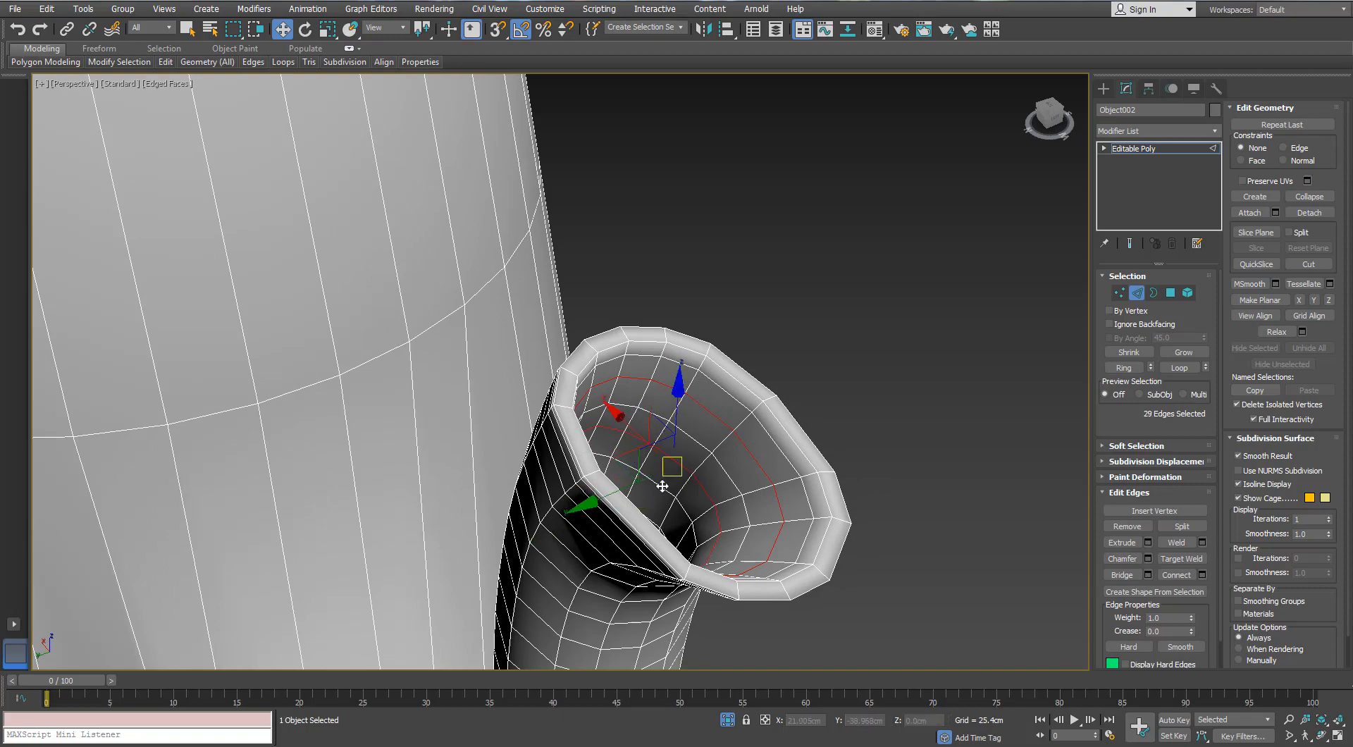
pyautogui.keyDown('ctrl'); pyautogui.doubleClick(663, 486); pyautogui.keyUp('ctrl')
pyautogui.keyDown('alt'); pyautogui.moveTo(663, 486); pyautogui.dragTo(592, 454, button='middle'); pyautogui.keyUp('alt')
pyautogui.scroll(3, 592, 455)
pyautogui.keyDown('ctrl'); pyautogui.doubleClick(594, 453); pyautogui.keyUp('ctrl')
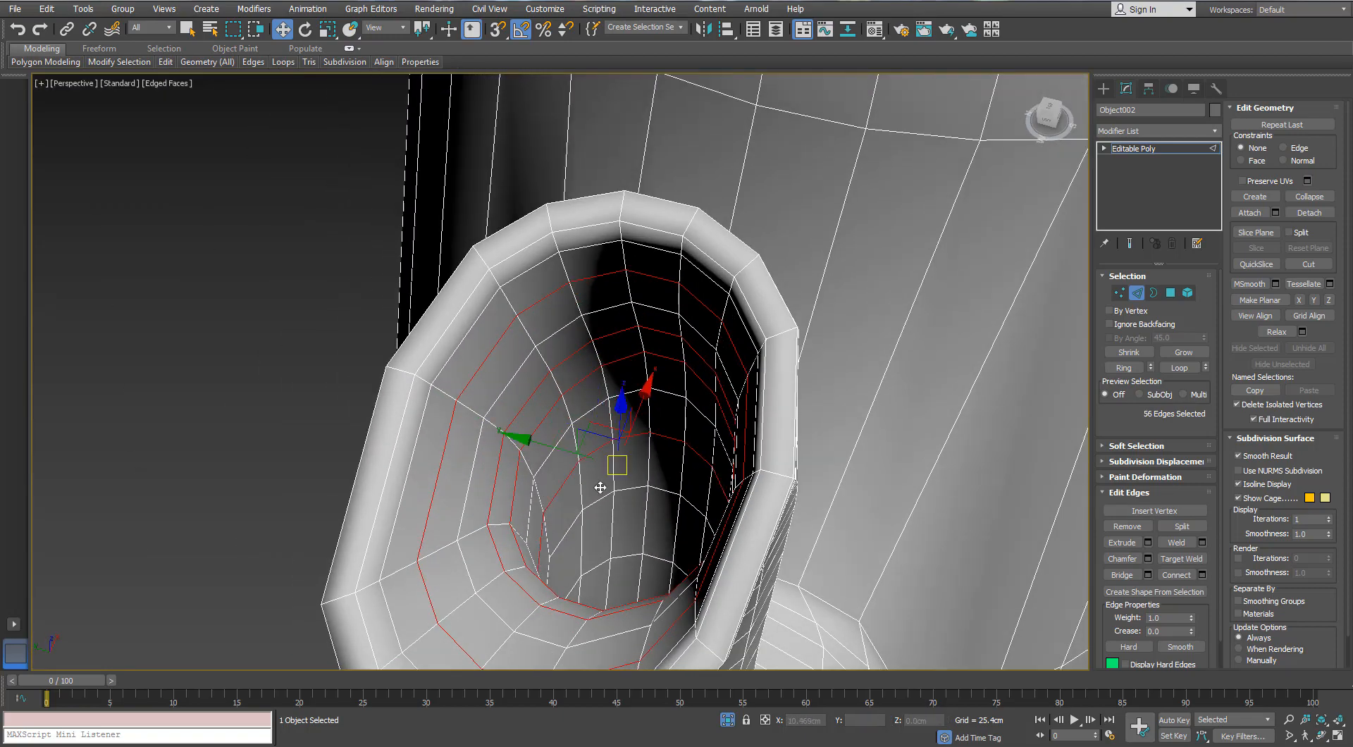
pyautogui.keyDown('ctrl'); pyautogui.doubleClick(599, 501); pyautogui.keyUp('ctrl')
pyautogui.moveTo(599, 501)
pyautogui.keyDown('alt'); pyautogui.mouseDown(button='middle')
pyautogui.moveTo(587, 584)
pyautogui.moveTo(592, 491)
pyautogui.mouseUp(button='middle'); pyautogui.keyUp('alt')
pyautogui.keyDown('ctrl'); pyautogui.doubleClick(595, 556); pyautogui.keyUp('ctrl')
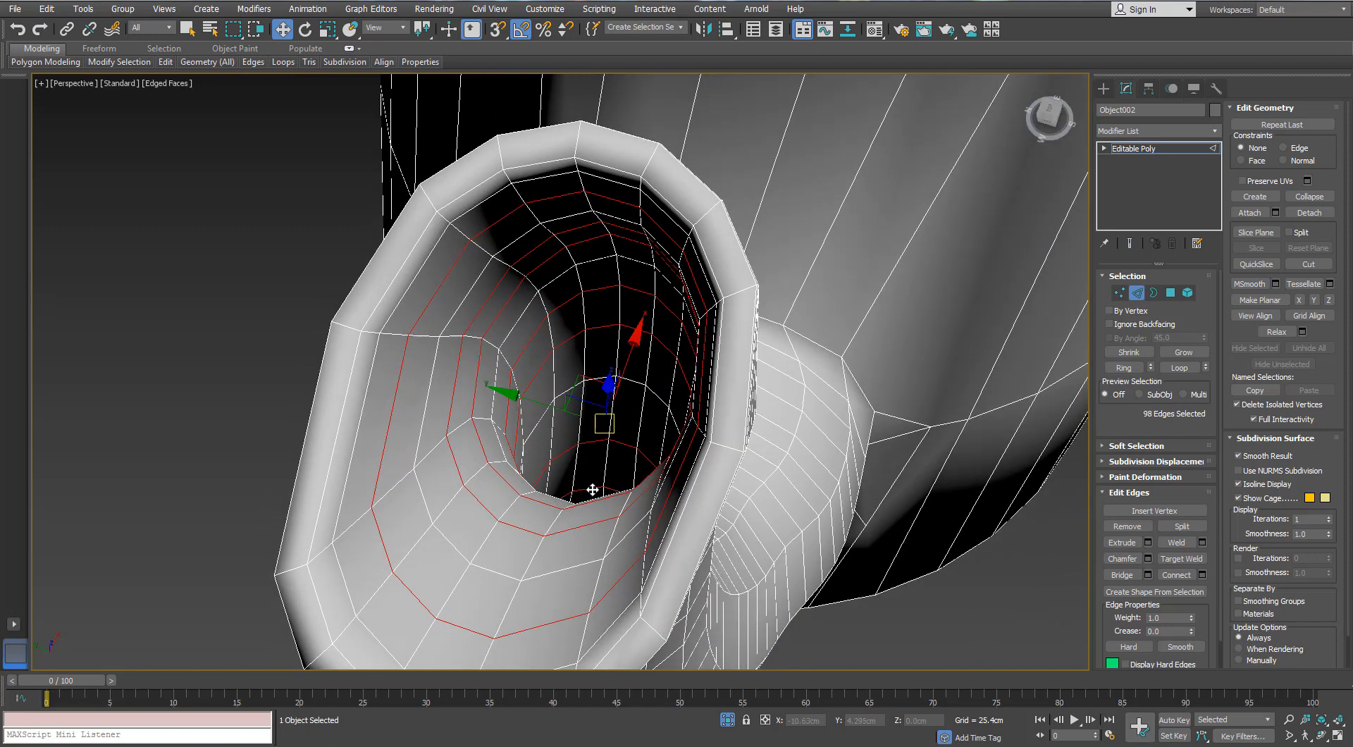
pyautogui.hotkey('ctrl', 'BackSpace')
pyautogui.hotkey('ctrl', 'z')
pyautogui.keyDown('alt'); pyautogui.moveTo(522, 502); pyautogui.dragTo(528, 520, button='middle'); pyautogui.keyUp('alt')
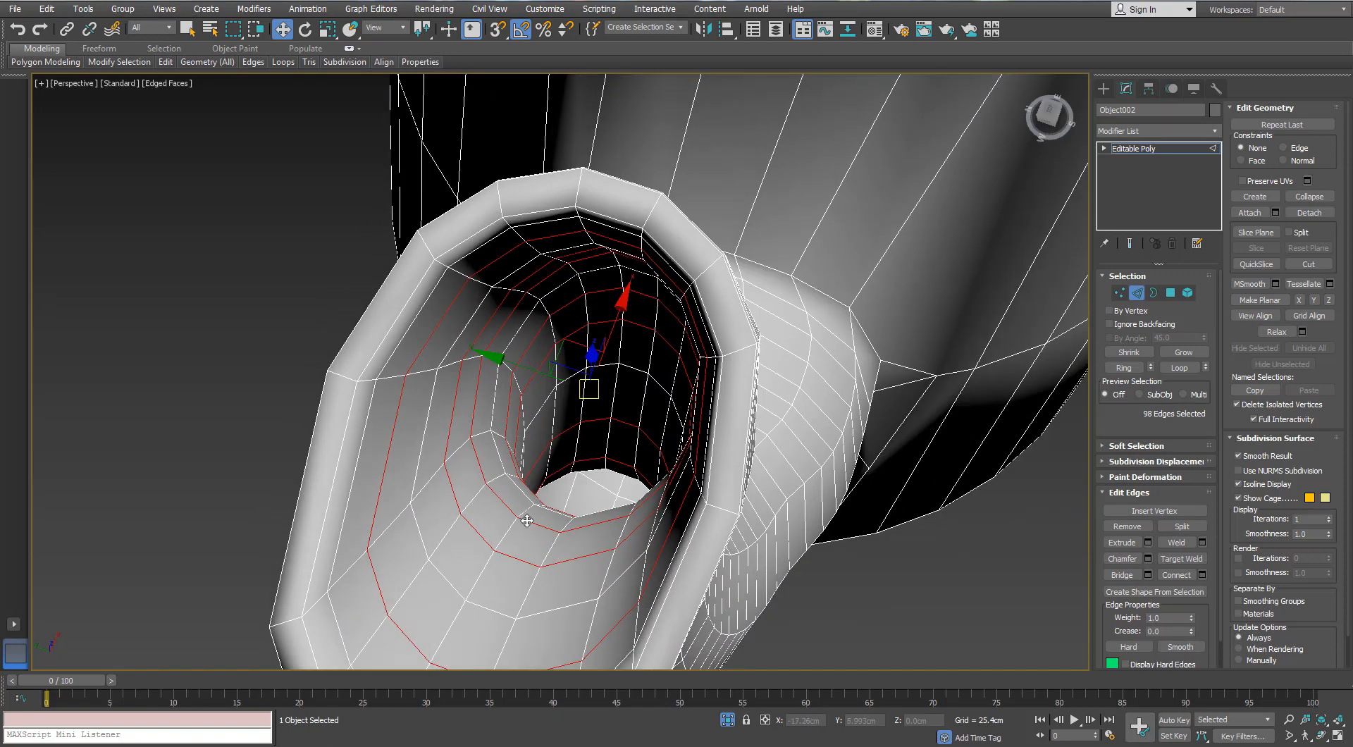
pyautogui.hotkey('ctrl', 'BackSpace')
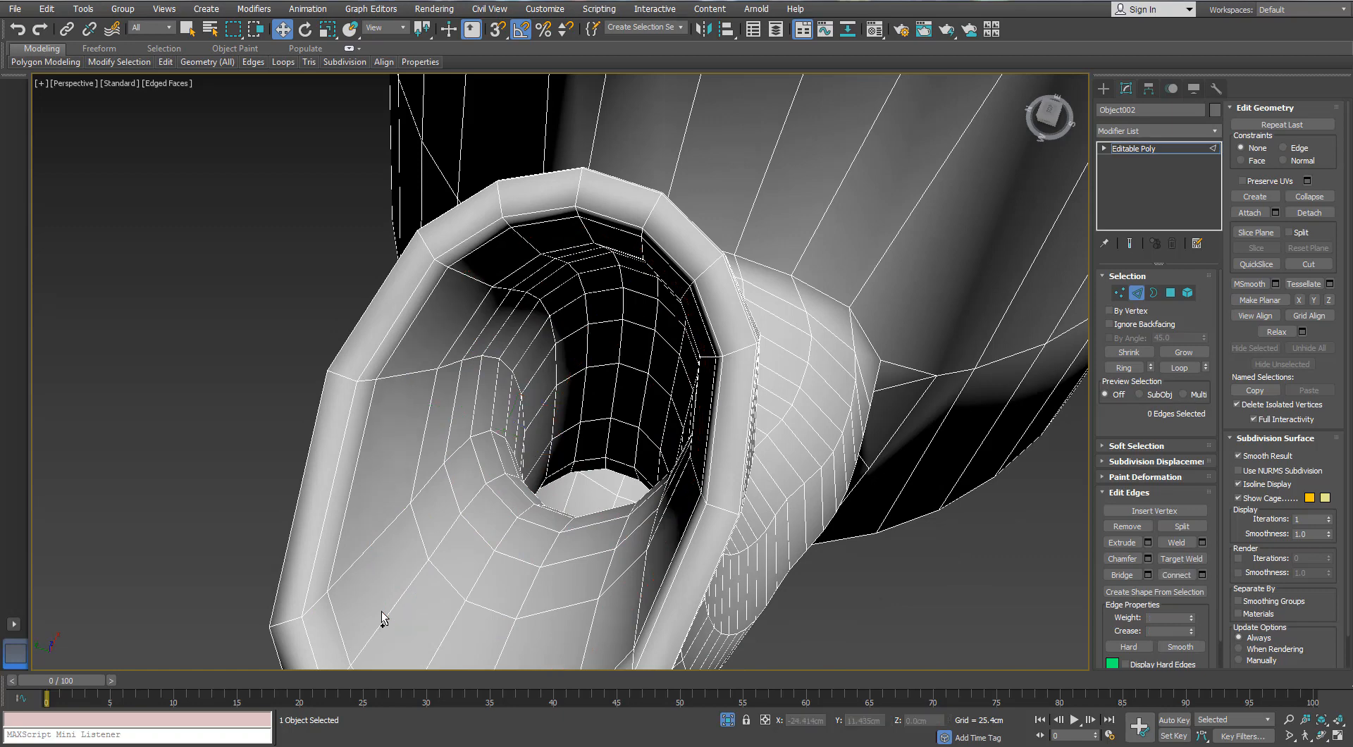
# Remove two more surplus edge loops deeper inside the spout's throat, one at a time
pyautogui.doubleClick(541, 528)
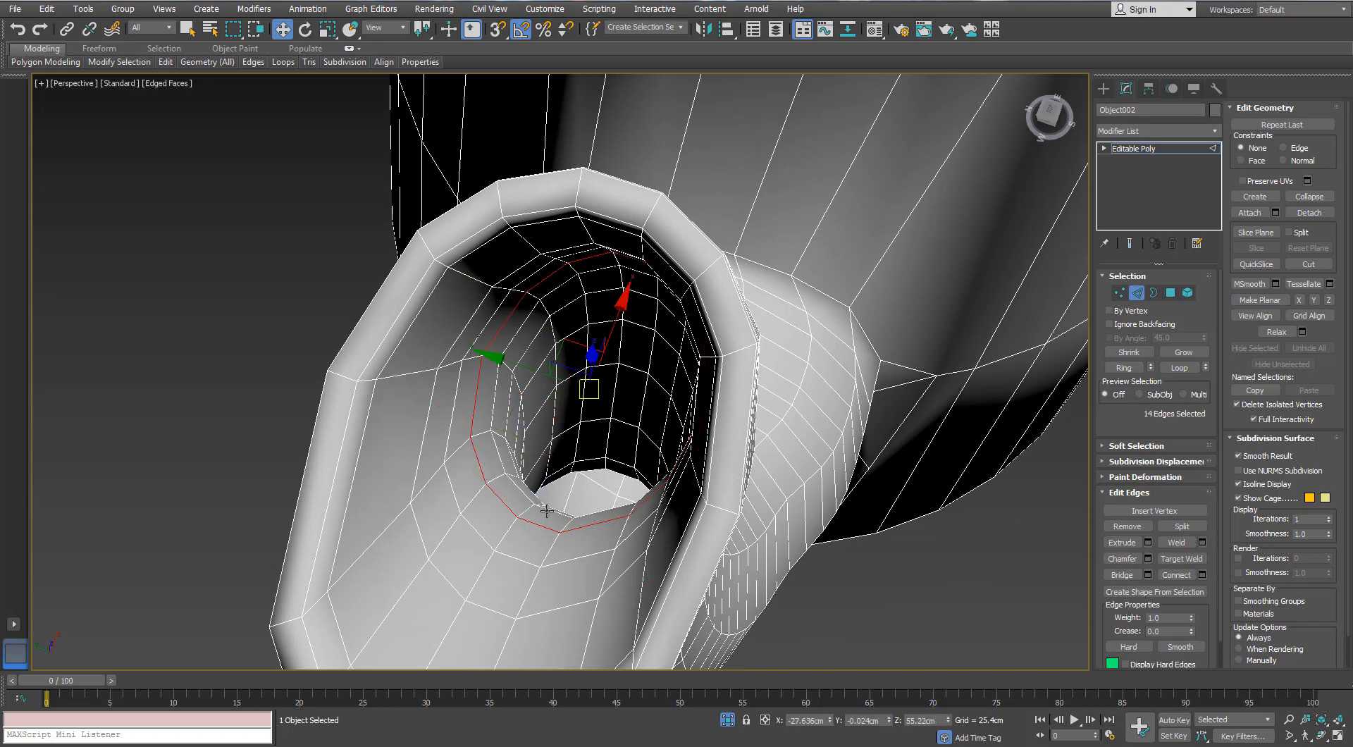
pyautogui.hotkey('ctrl', 'BackSpace')
pyautogui.hotkey('ctrl', 'z')
pyautogui.hotkey('ctrl', 'BackSpace')
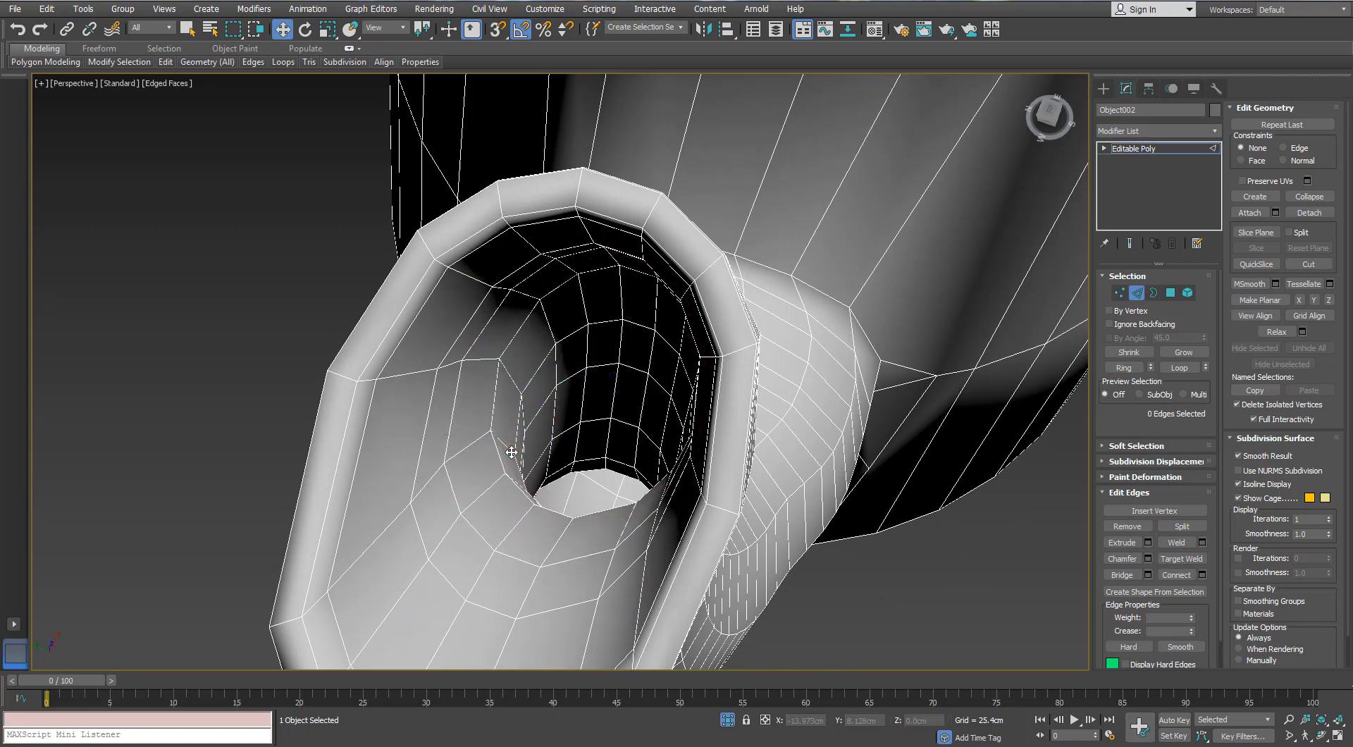
pyautogui.doubleClick(537, 418)
pyautogui.hotkey('ctrl', 'BackSpace')
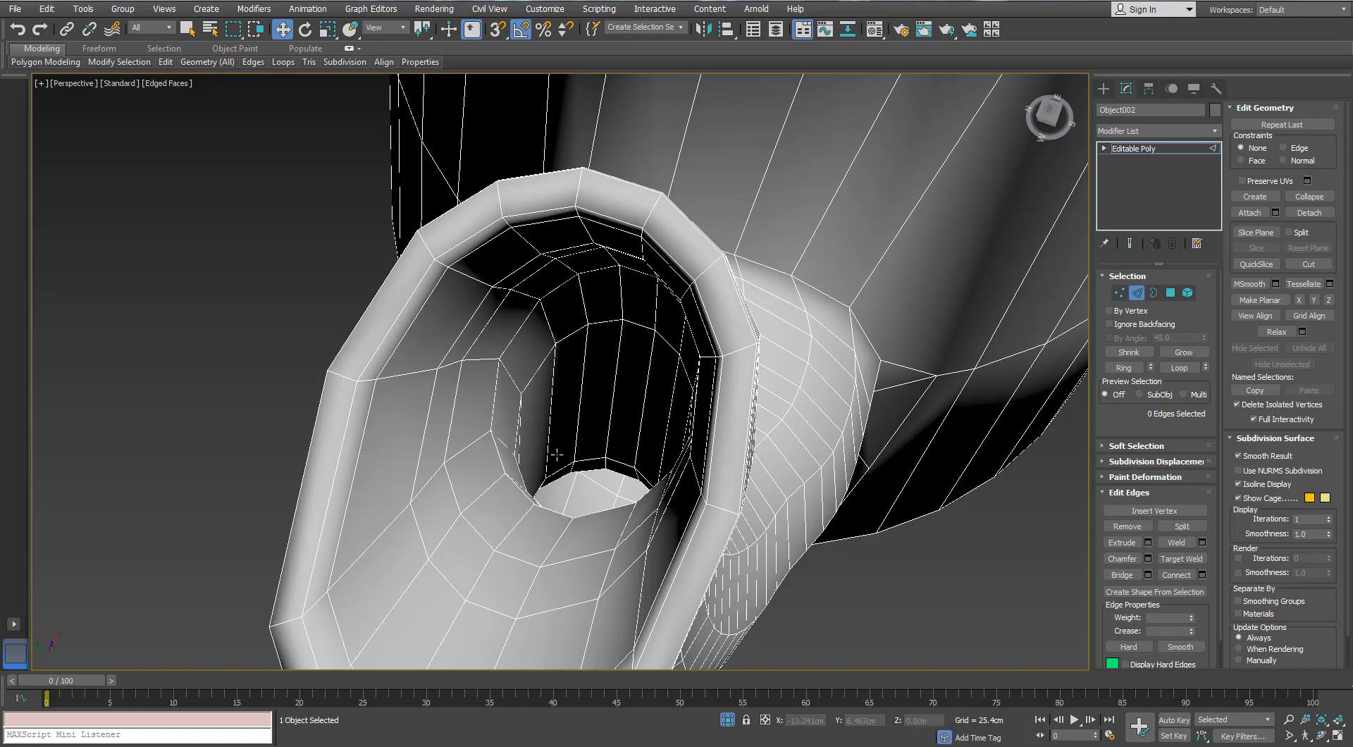
# Remove the surplus edge loop on the outside of the spout just beneath the rim of its mouth
pyautogui.scroll(-5, 596, 462)
pyautogui.keyDown('alt'); pyautogui.moveTo(592, 451); pyautogui.dragTo(360, 336, button='middle'); pyautogui.keyUp('alt')
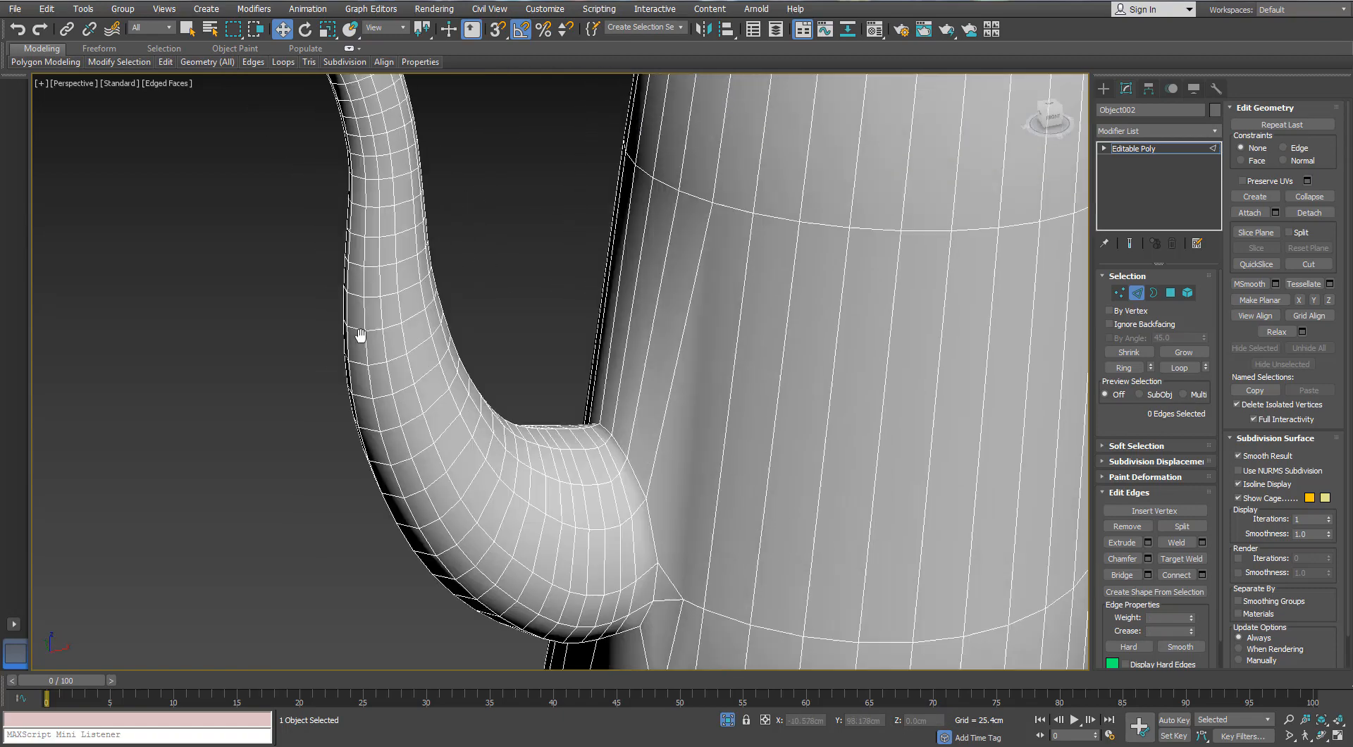
pyautogui.scroll(-3, 353, 311)
pyautogui.keyDown('alt'); pyautogui.moveTo(317, 178); pyautogui.dragTo(317, 196, button='middle'); pyautogui.keyUp('alt')
pyautogui.scroll(5, 332, 247)
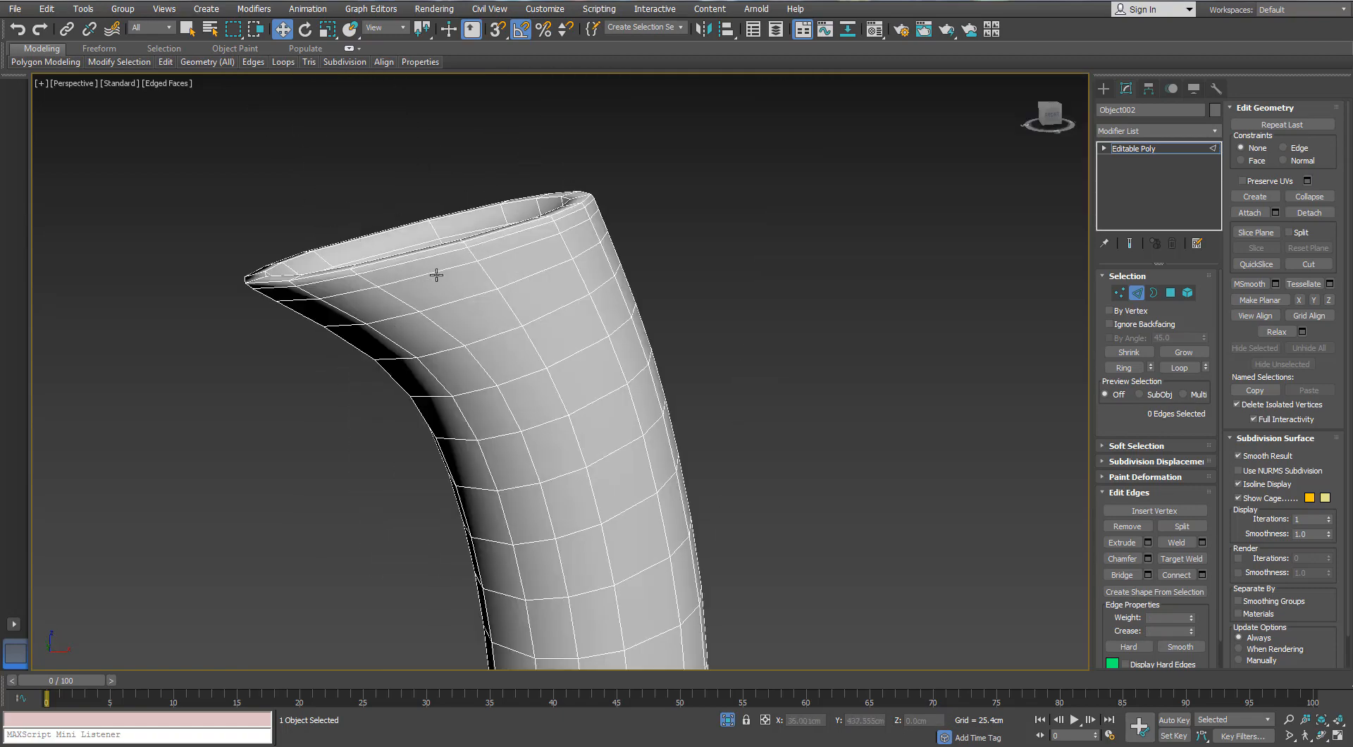
pyautogui.doubleClick(434, 270)
pyautogui.doubleClick(411, 261)
pyautogui.hotkey('ctrl', 'BackSpace')
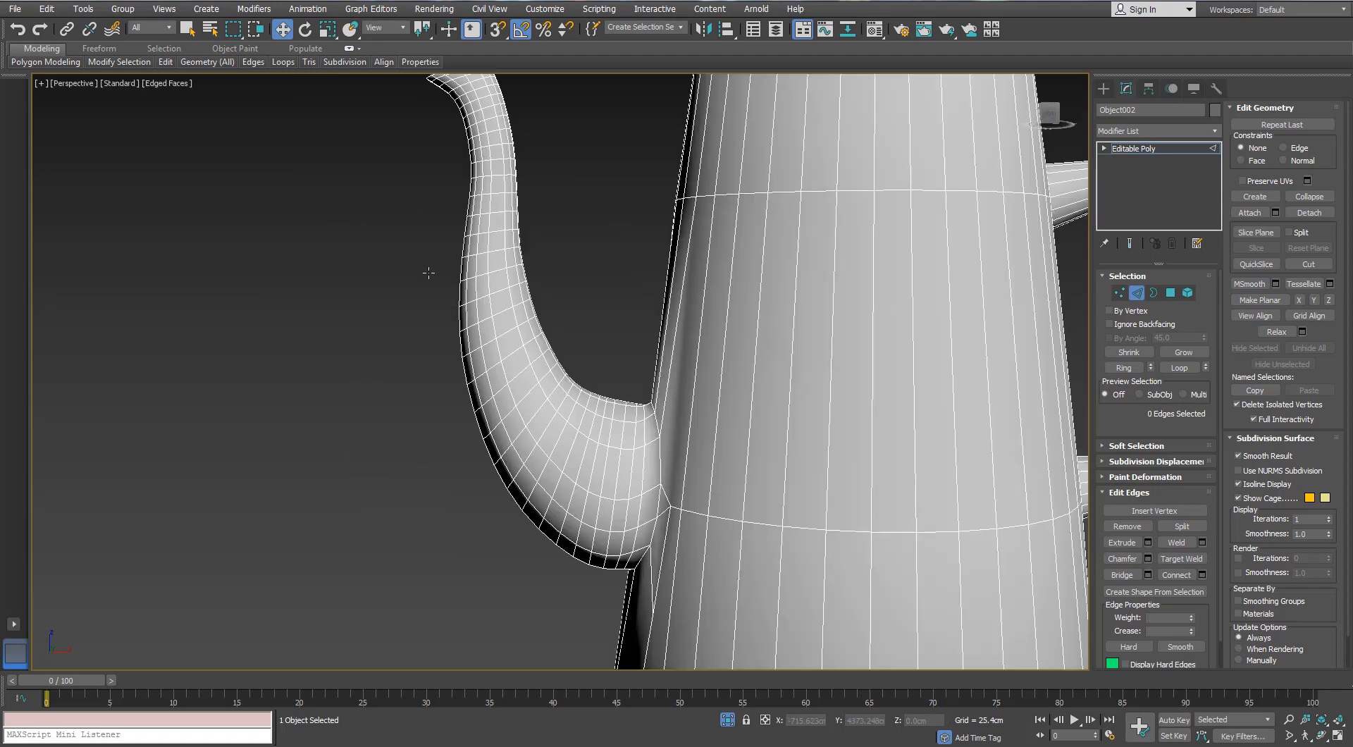
# Select alternate crosswise edge loops on the outer bend of the spout next to the pot body and remove them
pyautogui.keyDown('alt'); pyautogui.moveTo(474, 303); pyautogui.dragTo(571, 366, button='middle'); pyautogui.keyUp('alt')
pyautogui.scroll(3, 570, 367)
pyautogui.doubleClick(592, 387)
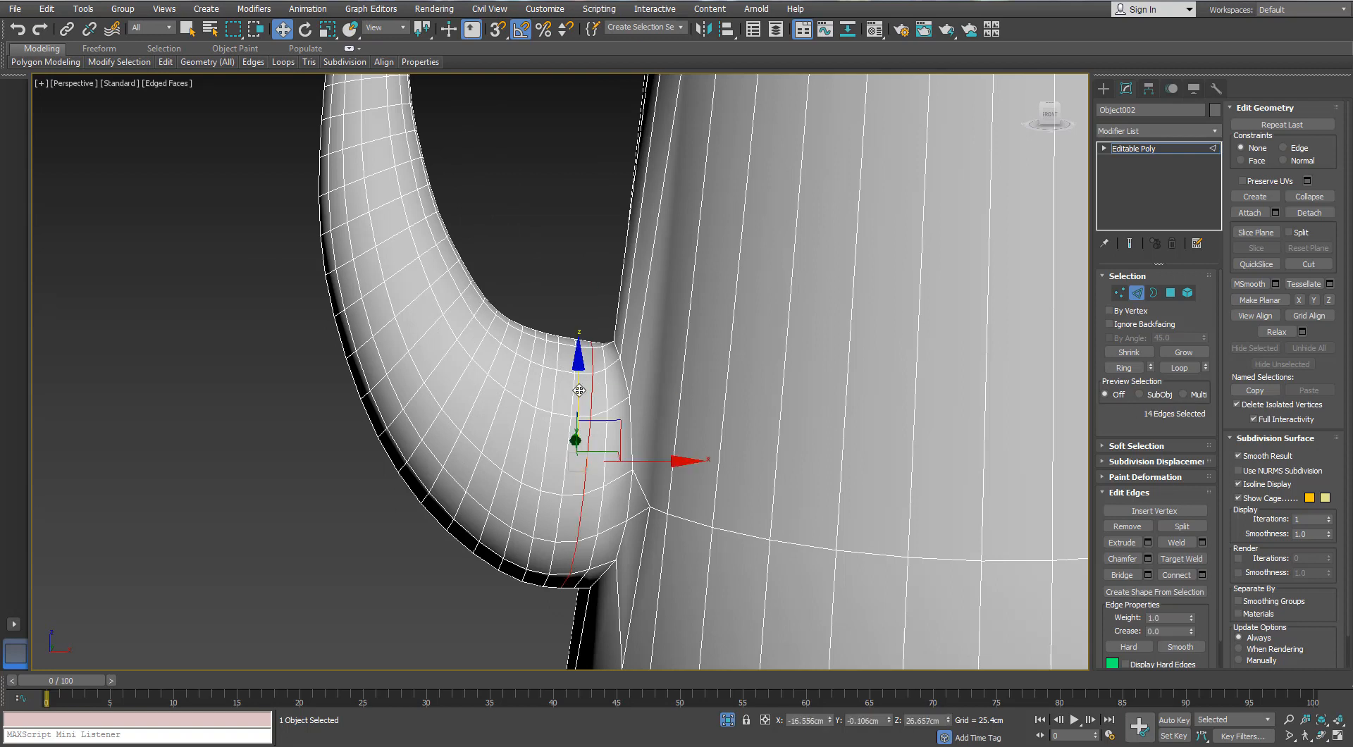
pyautogui.keyDown('ctrl'); pyautogui.doubleClick(538, 381); pyautogui.keyUp('ctrl')
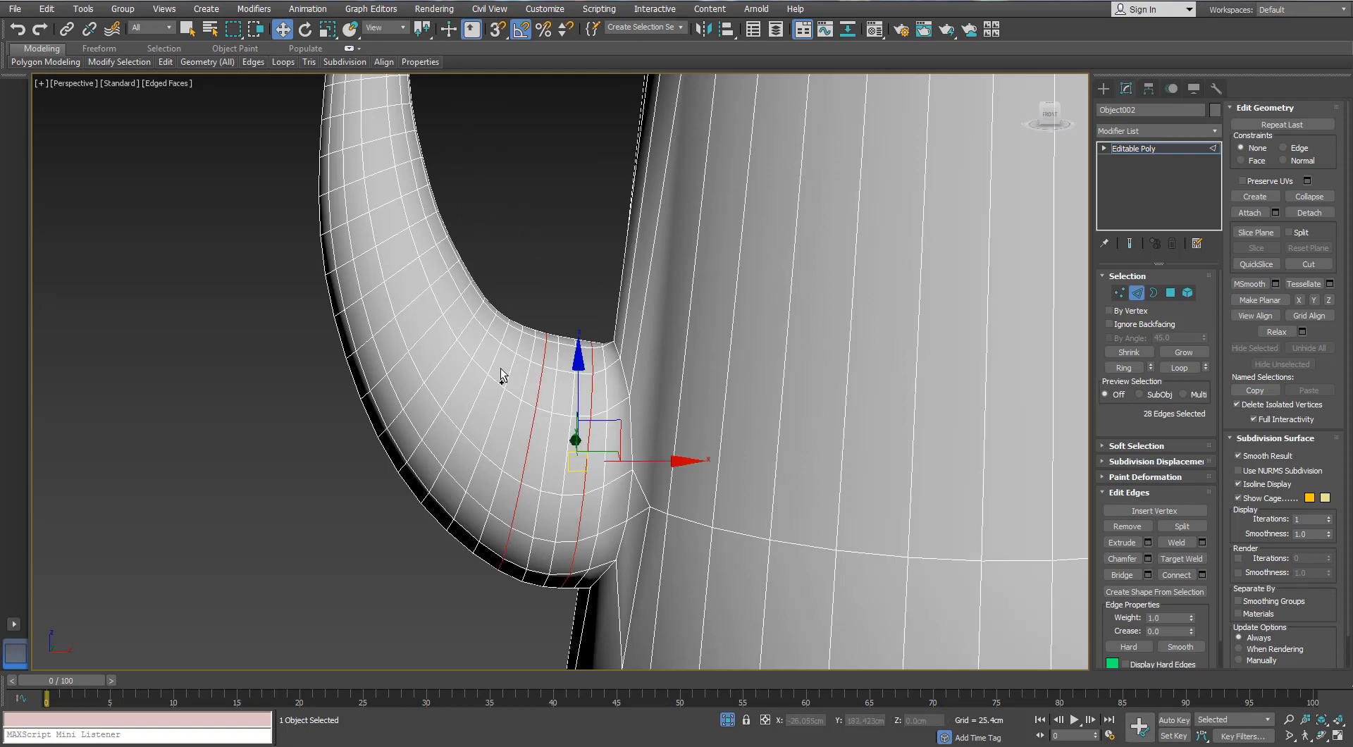
pyautogui.moveTo(398, 216); pyautogui.dragTo(387, 246, button='middle')
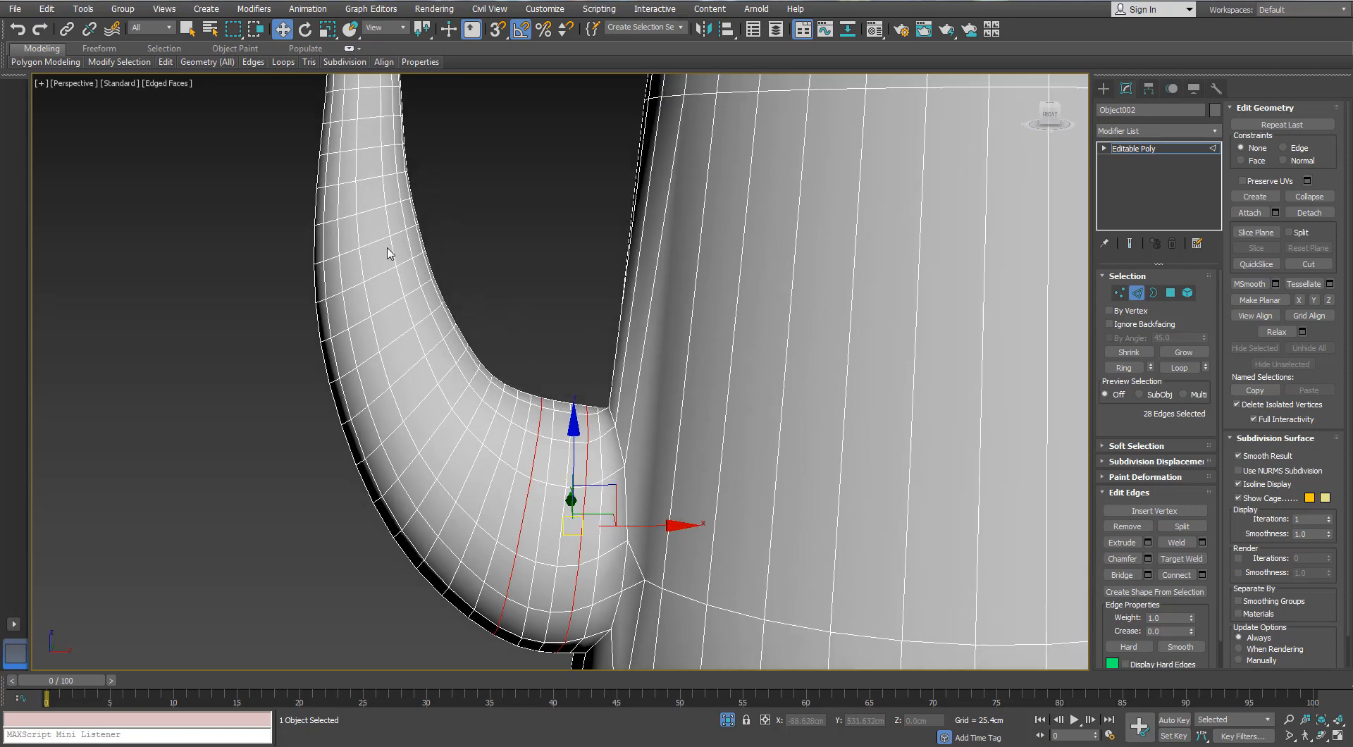
pyautogui.click(389, 254)
pyautogui.moveTo(549, 557); pyautogui.dragTo(540, 541, button='middle')
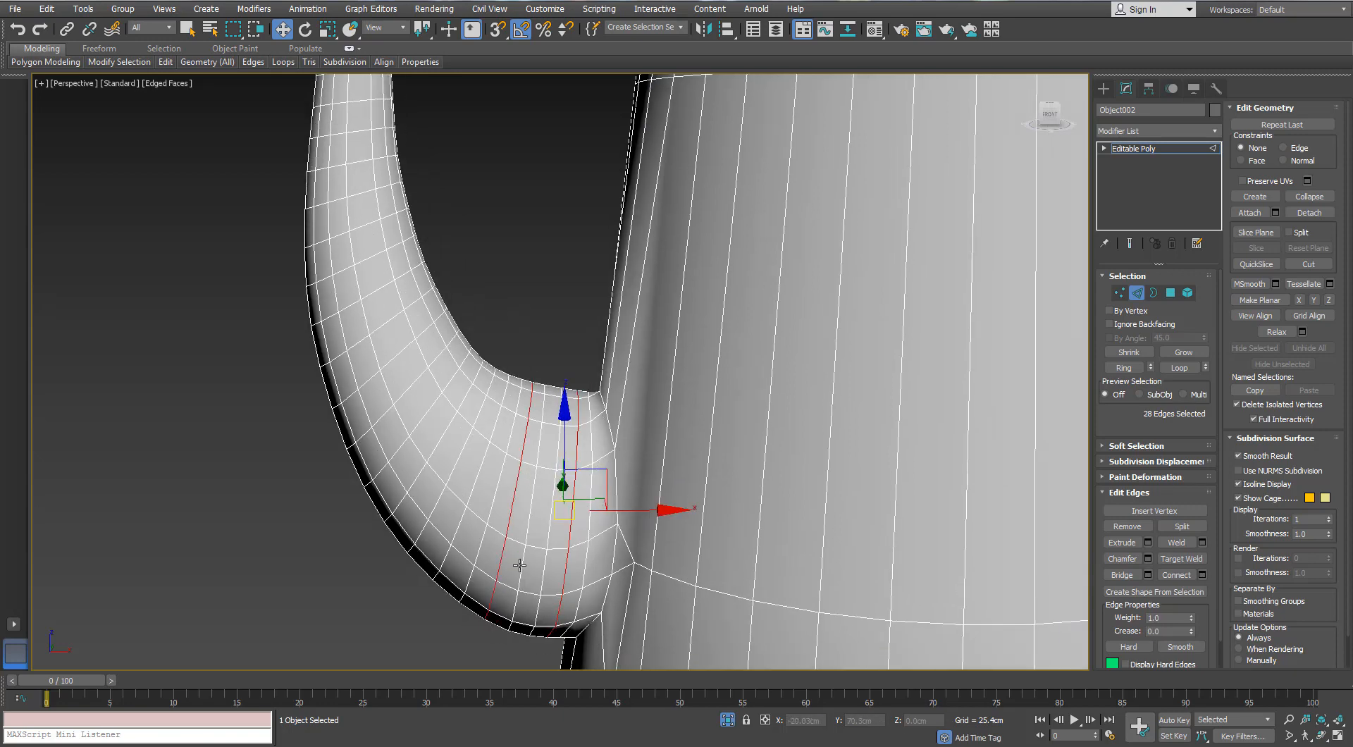
pyautogui.doubleClick(519, 566)
pyautogui.keyDown('ctrl'); pyautogui.doubleClick(565, 576); pyautogui.keyUp('ctrl')
pyautogui.hotkey('ctrl', 'BackSpace')
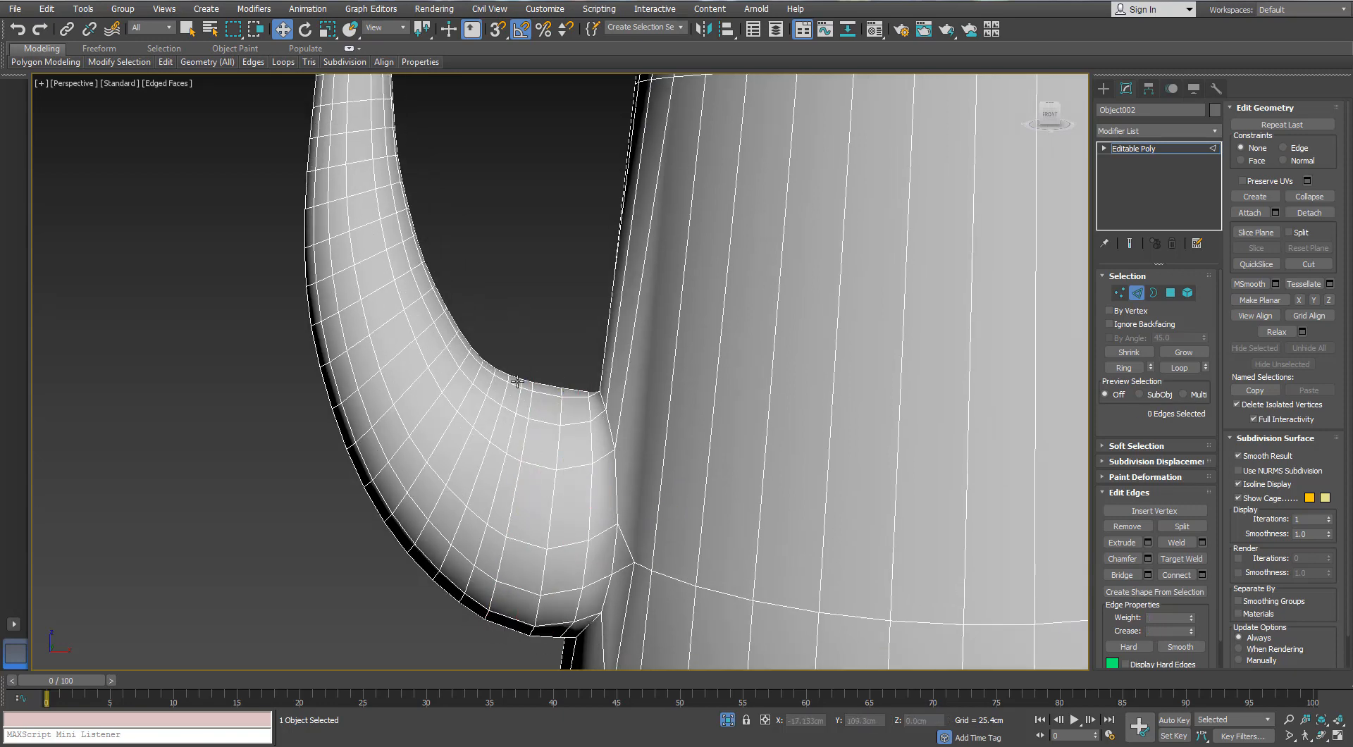
# Remove alternate crosswise edge loops on the outside of the spout, from just below its mouth down the narrow neck
pyautogui.moveTo(401, 163); pyautogui.dragTo(408, 191, button='middle')
pyautogui.doubleClick(382, 164)
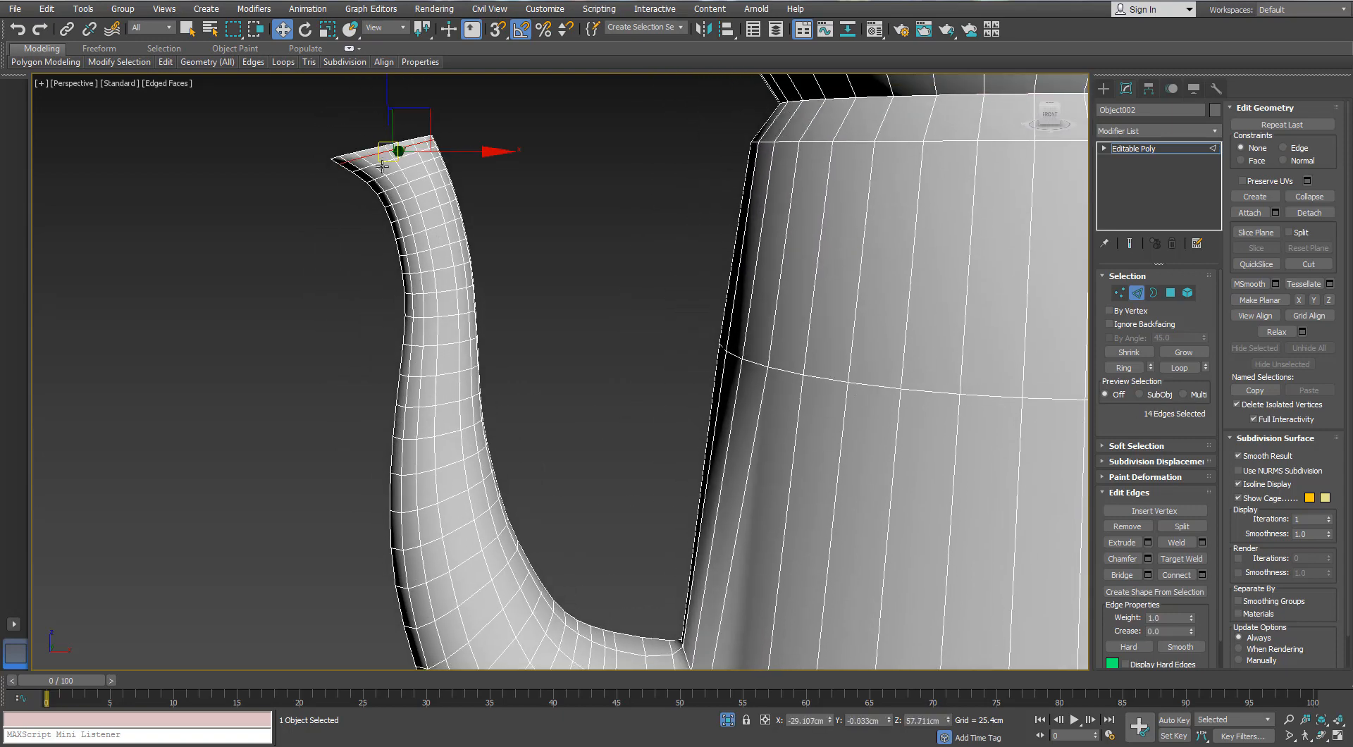
pyautogui.keyDown('ctrl'); pyautogui.doubleClick(391, 172); pyautogui.keyUp('ctrl')
pyautogui.hotkey('ctrl', 'BackSpace')
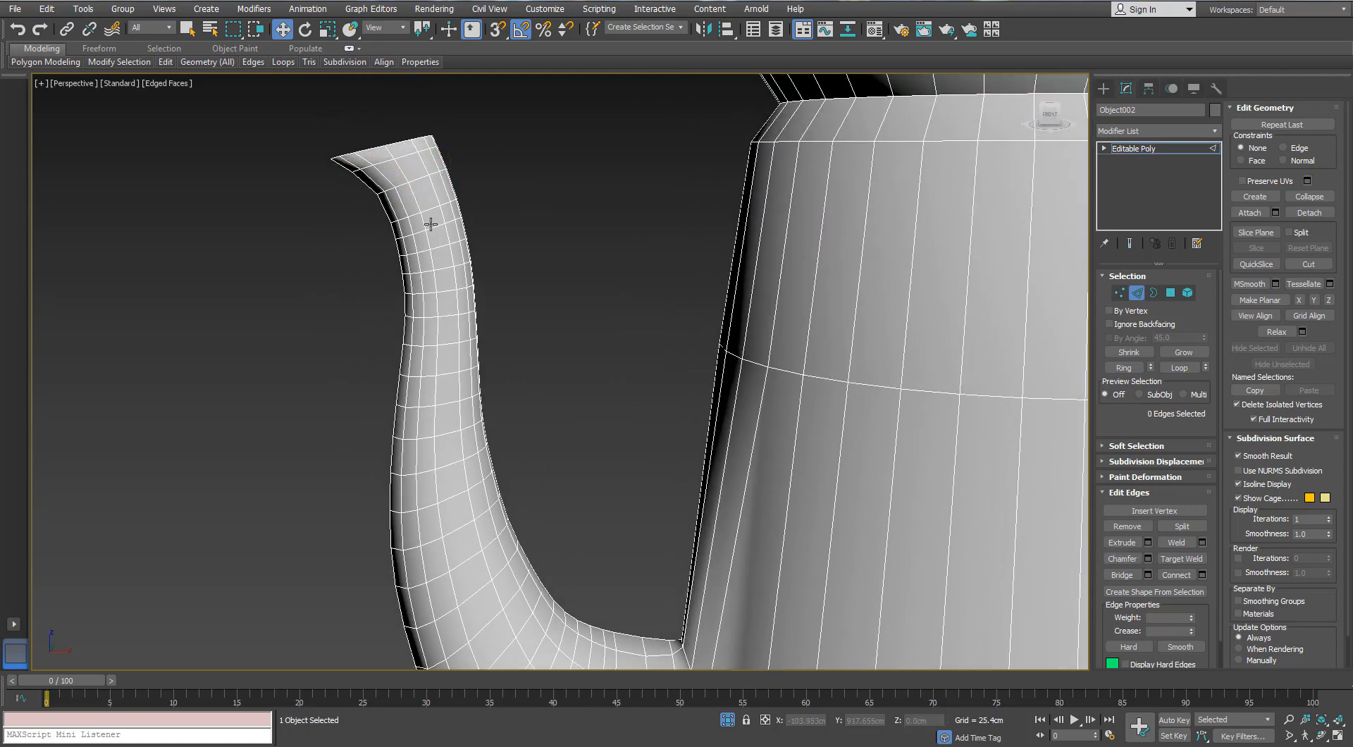
pyautogui.doubleClick(420, 238)
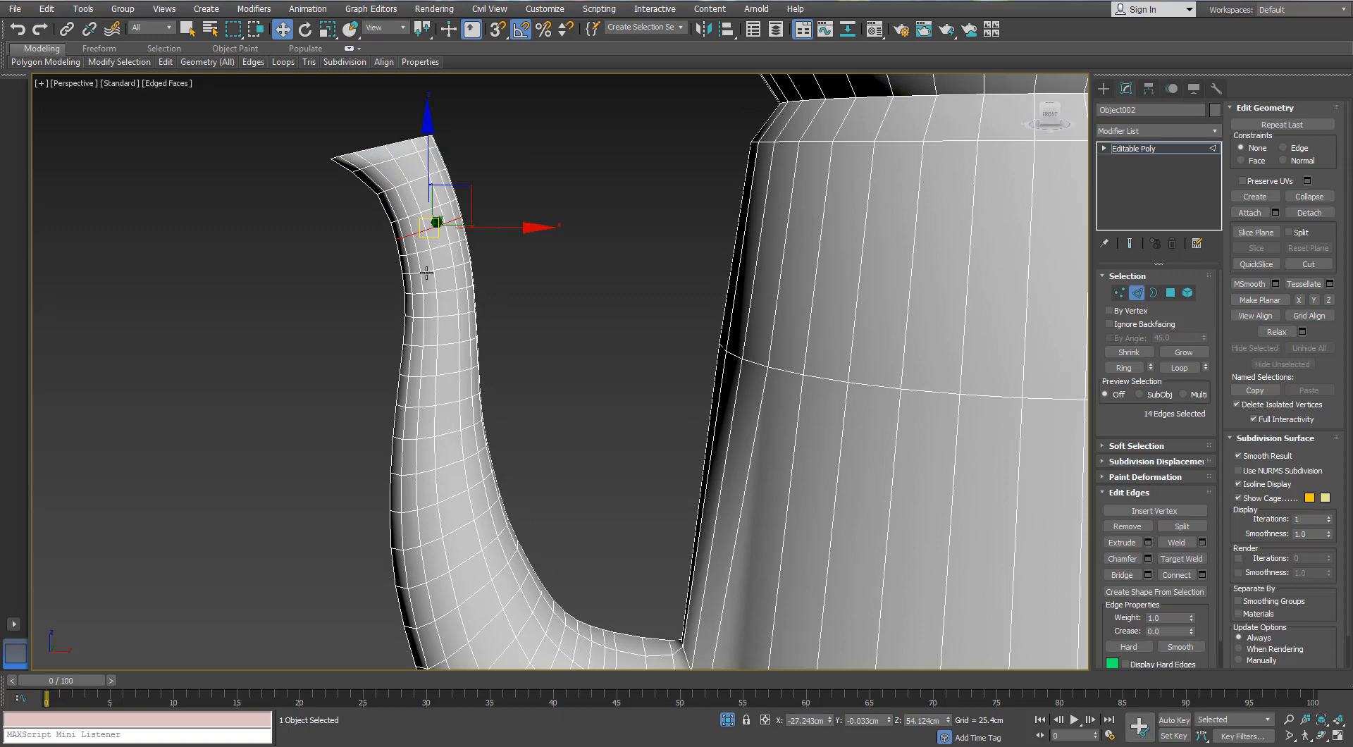
pyautogui.keyDown('ctrl'); pyautogui.doubleClick(427, 273); pyautogui.keyUp('ctrl')
pyautogui.hotkey('ctrl', 'BackSpace')
pyautogui.doubleClick(429, 316)
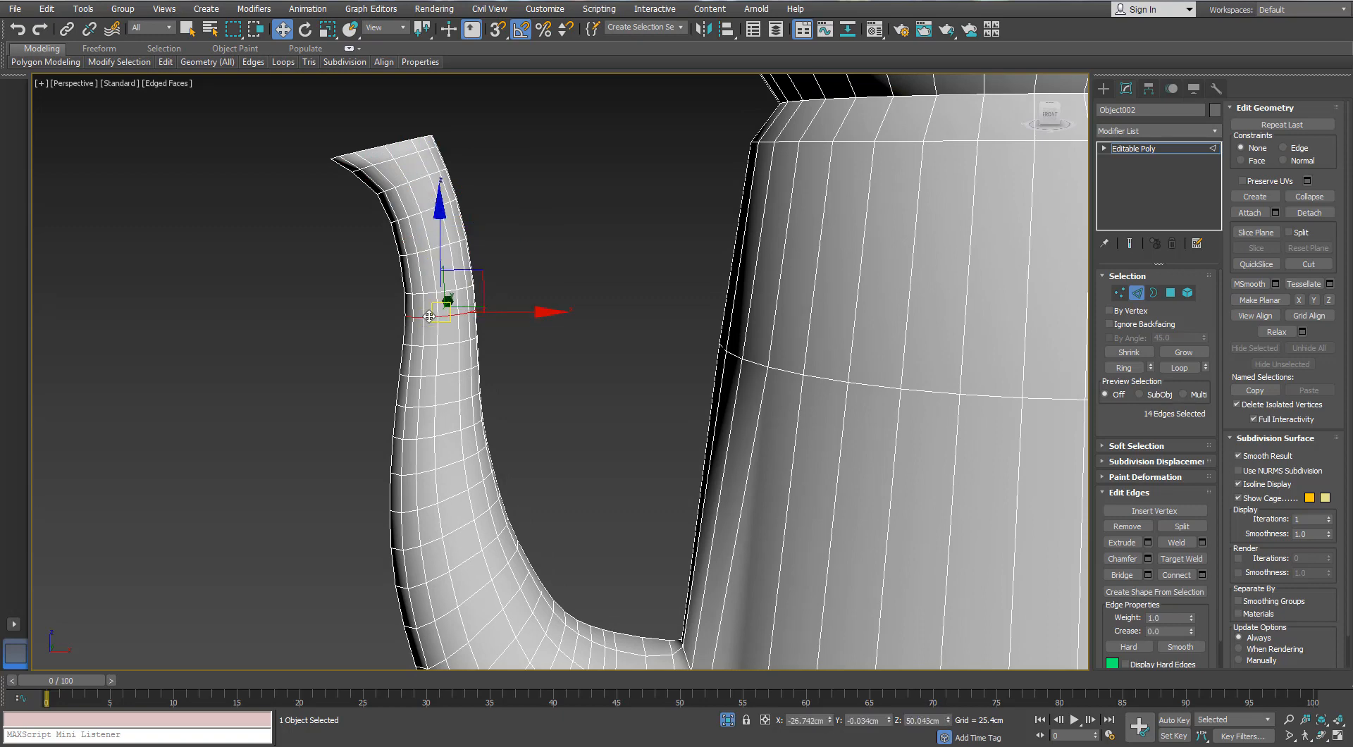
pyautogui.hotkey('ctrl', 'BackSpace')
# Select alternate horizontal edge loops around the rounded knob at the handle's upper end, down to where it narrows
pyautogui.moveTo(424, 388); pyautogui.dragTo(408, 330, button='middle')
pyautogui.scroll(-4, 407, 275)
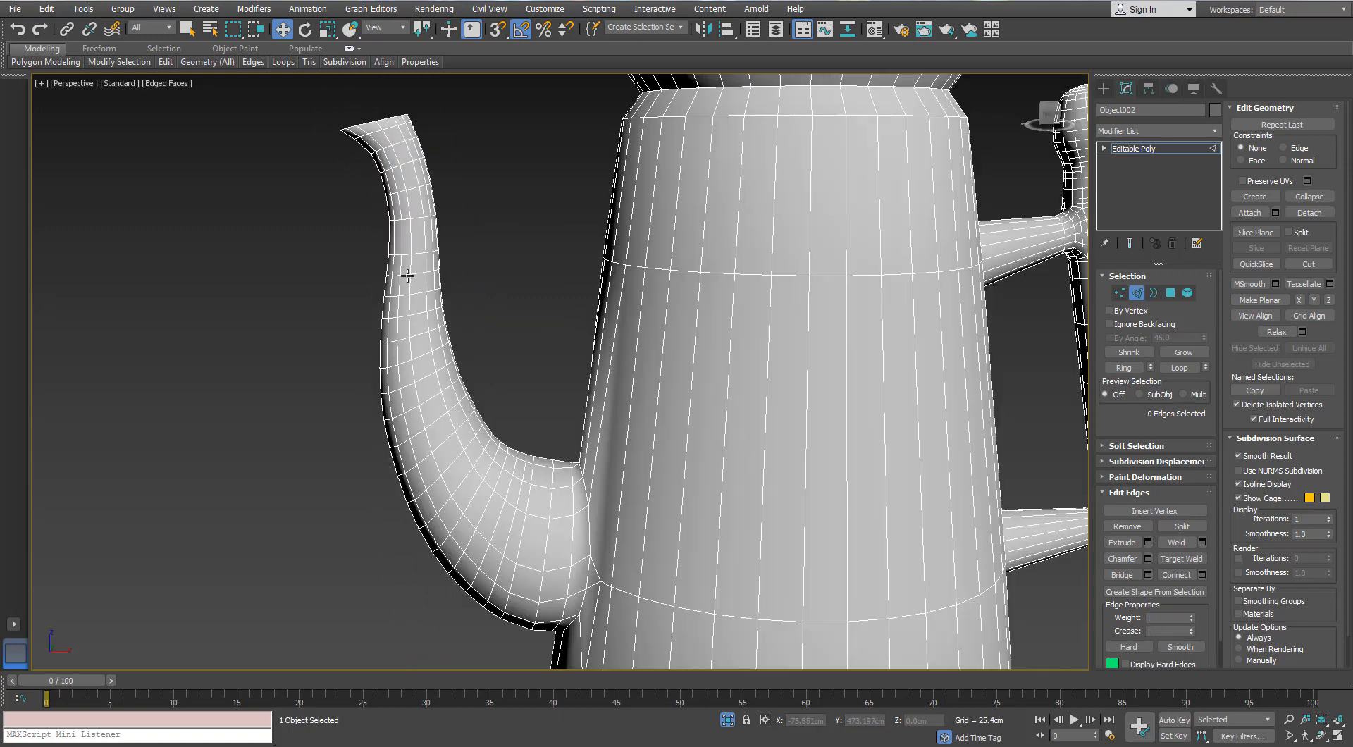
pyautogui.scroll(-4, 399, 201)
pyautogui.keyDown('alt'); pyautogui.moveTo(399, 201); pyautogui.dragTo(201, 254, button='middle'); pyautogui.keyUp('alt')
pyautogui.scroll(8, 491, 197)
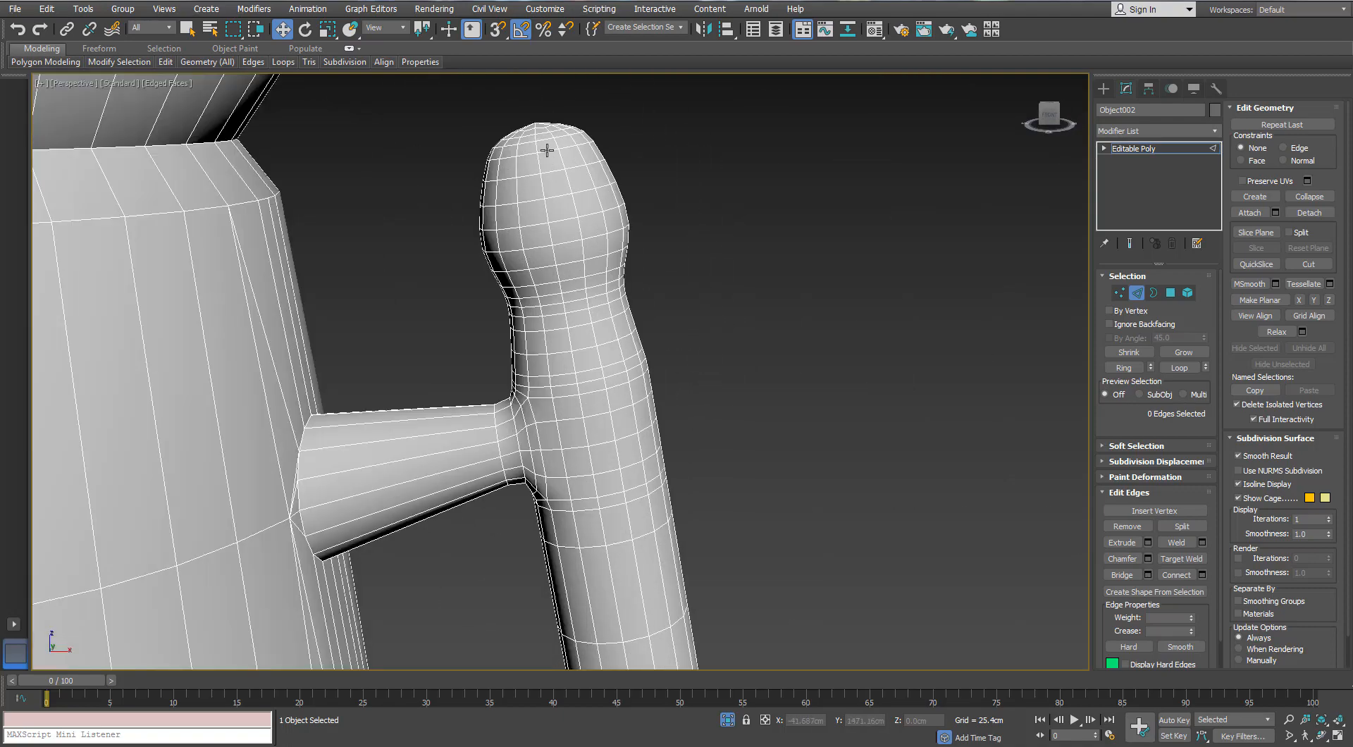
pyautogui.keyDown('alt'); pyautogui.moveTo(547, 151); pyautogui.dragTo(550, 212, button='middle'); pyautogui.keyUp('alt')
pyautogui.moveTo(550, 211); pyautogui.dragTo(566, 236, button='middle')
pyautogui.click(539, 321)
pyautogui.click(613, 255)
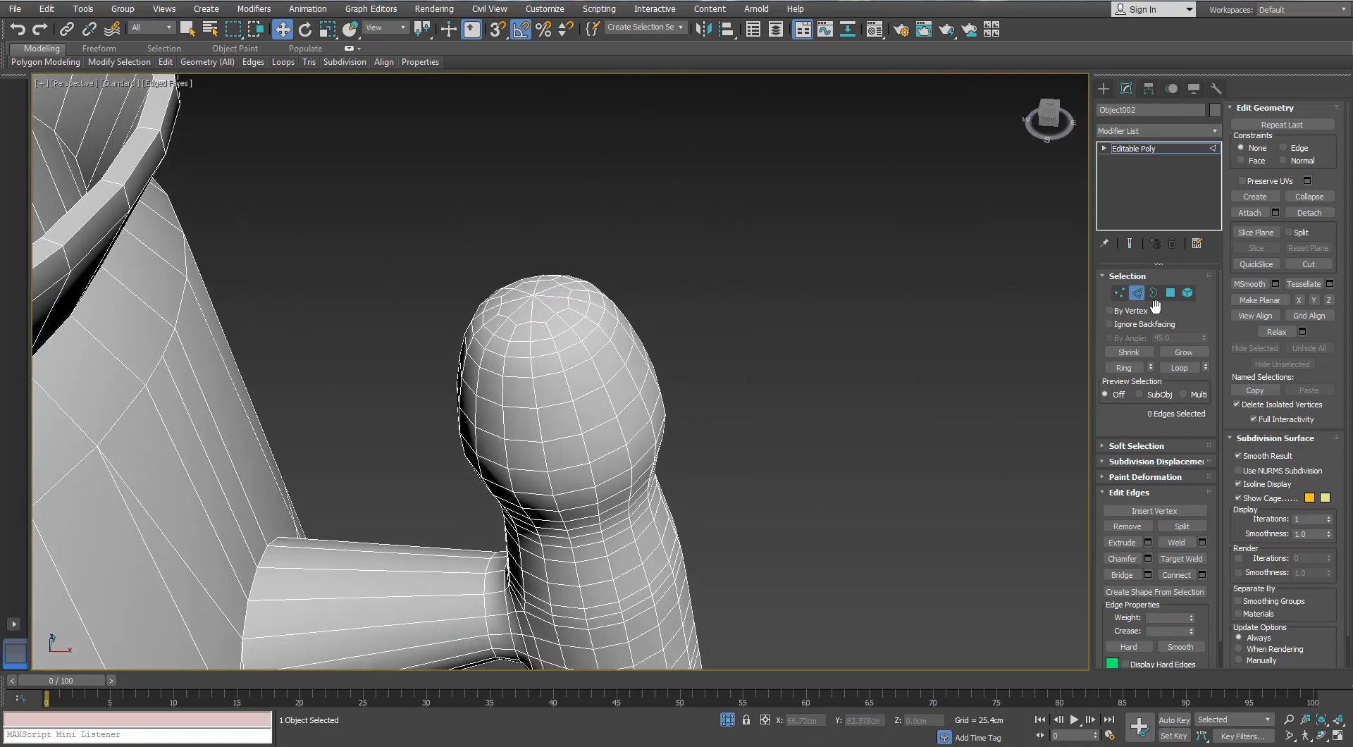
pyautogui.click(1119, 292)
pyautogui.click(1136, 292)
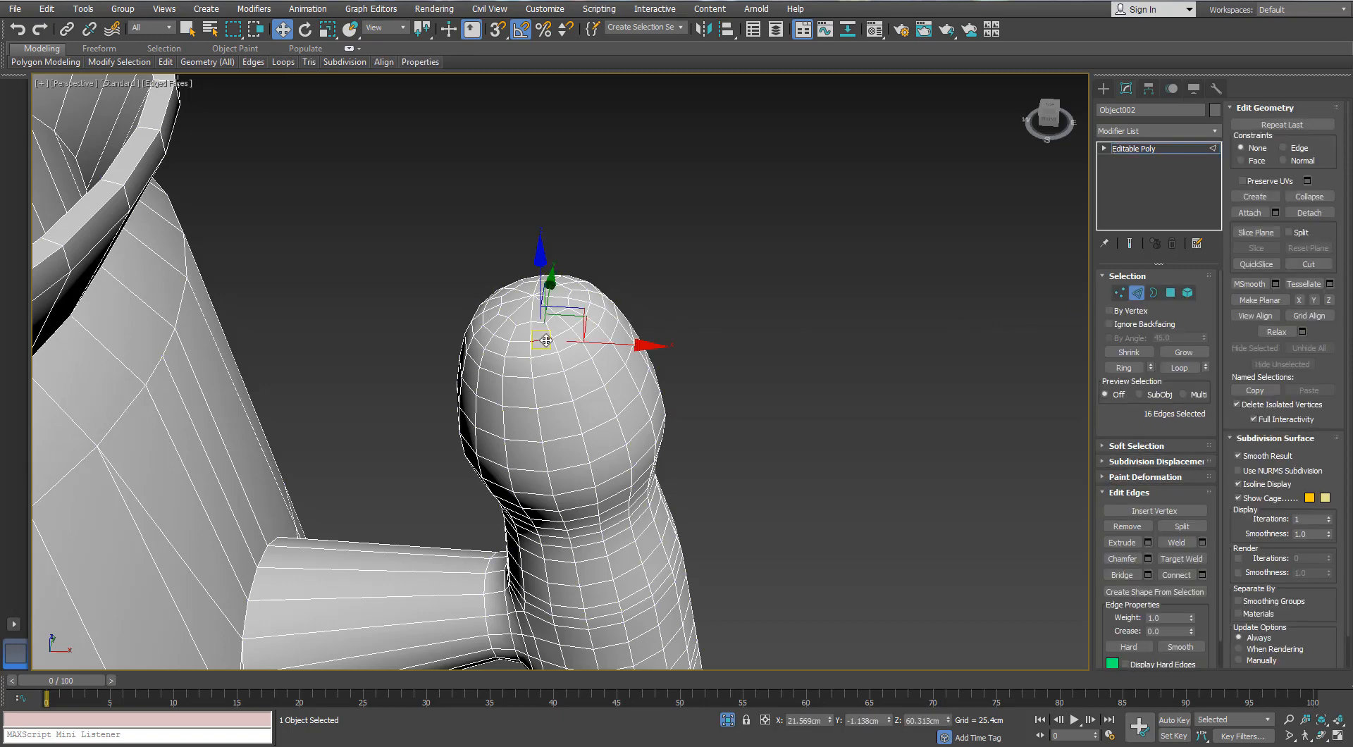
pyautogui.keyDown('alt'); pyautogui.moveTo(547, 387); pyautogui.dragTo(550, 234, button='middle'); pyautogui.keyUp('alt')
pyautogui.keyDown('ctrl'); pyautogui.doubleClick(548, 361); pyautogui.keyUp('ctrl')
pyautogui.keyDown('ctrl'); pyautogui.doubleClick(565, 394); pyautogui.keyUp('ctrl')
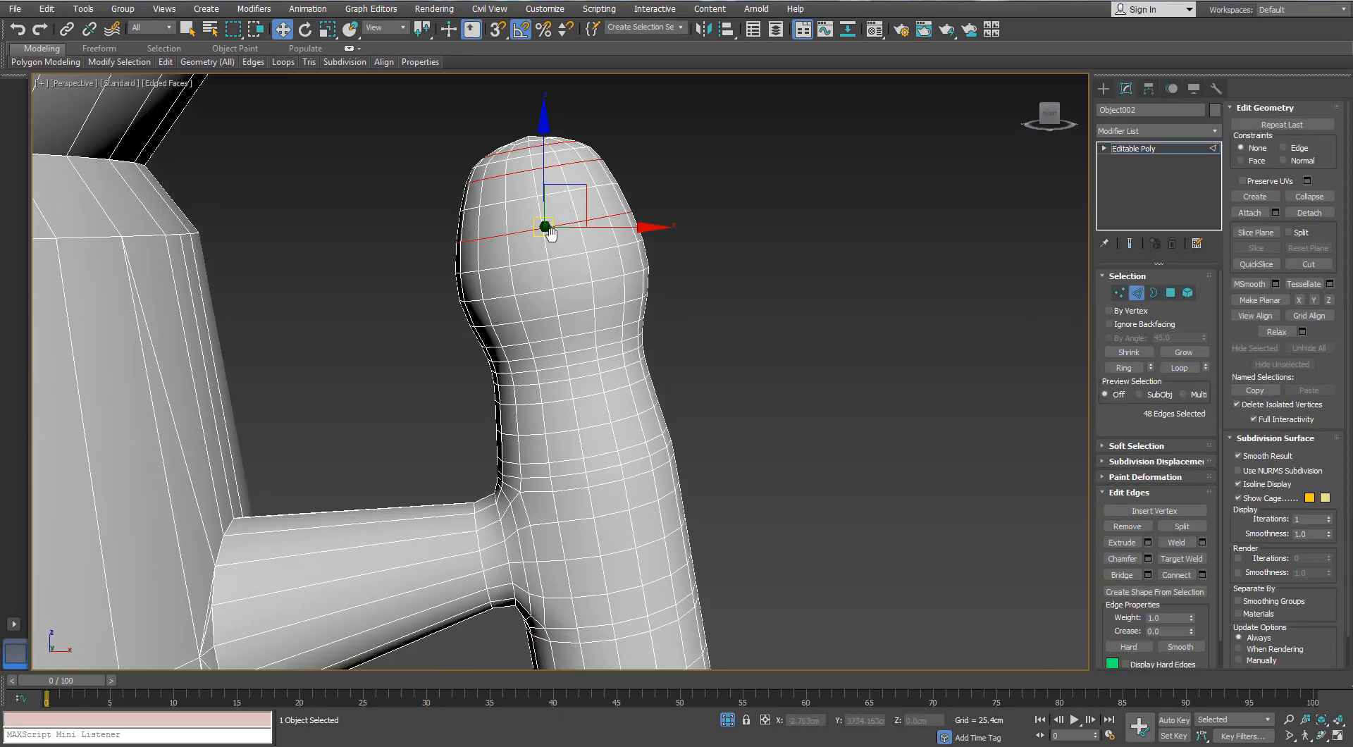
pyautogui.keyDown('ctrl'); pyautogui.doubleClick(571, 286); pyautogui.keyUp('ctrl')
pyautogui.keyDown('ctrl'); pyautogui.doubleClick(576, 332); pyautogui.keyUp('ctrl')
pyautogui.moveTo(576, 347); pyautogui.dragTo(565, 241, button='middle')
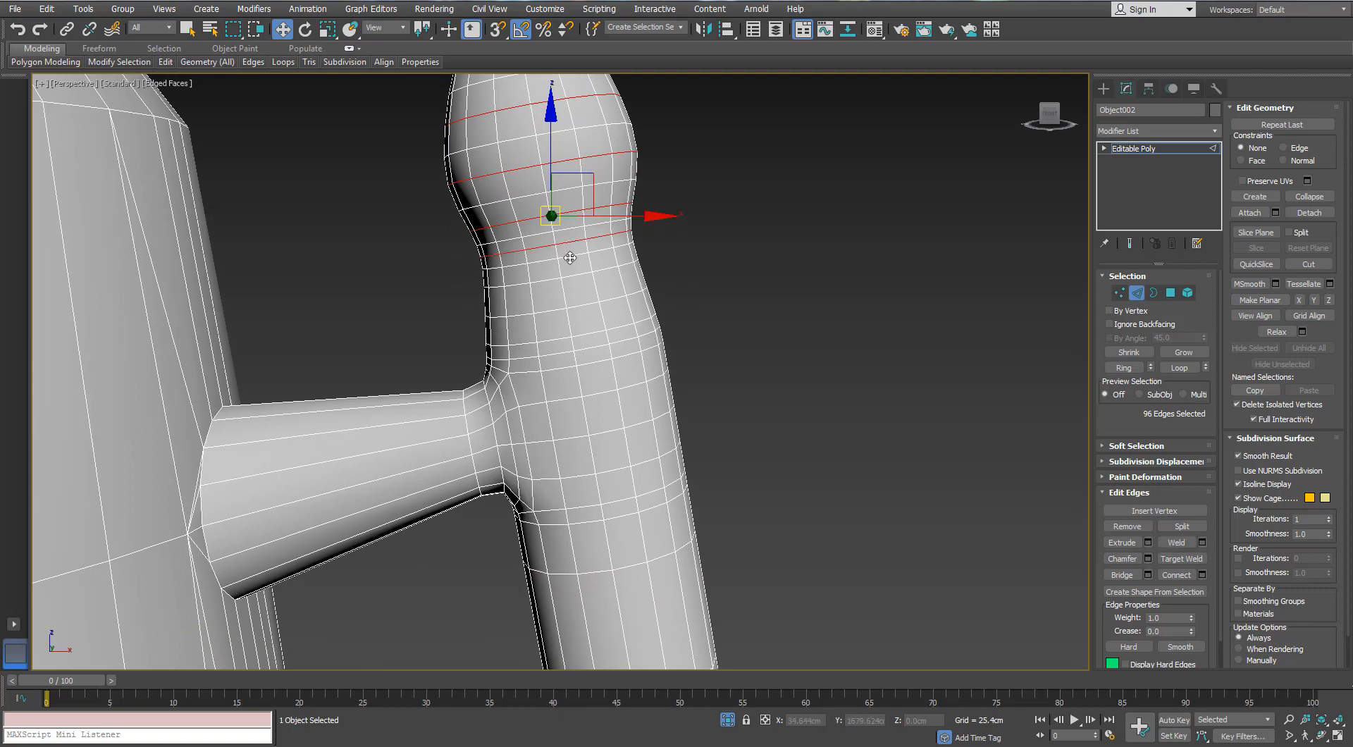
pyautogui.keyDown('ctrl'); pyautogui.click(568, 290); pyautogui.keyUp('ctrl')
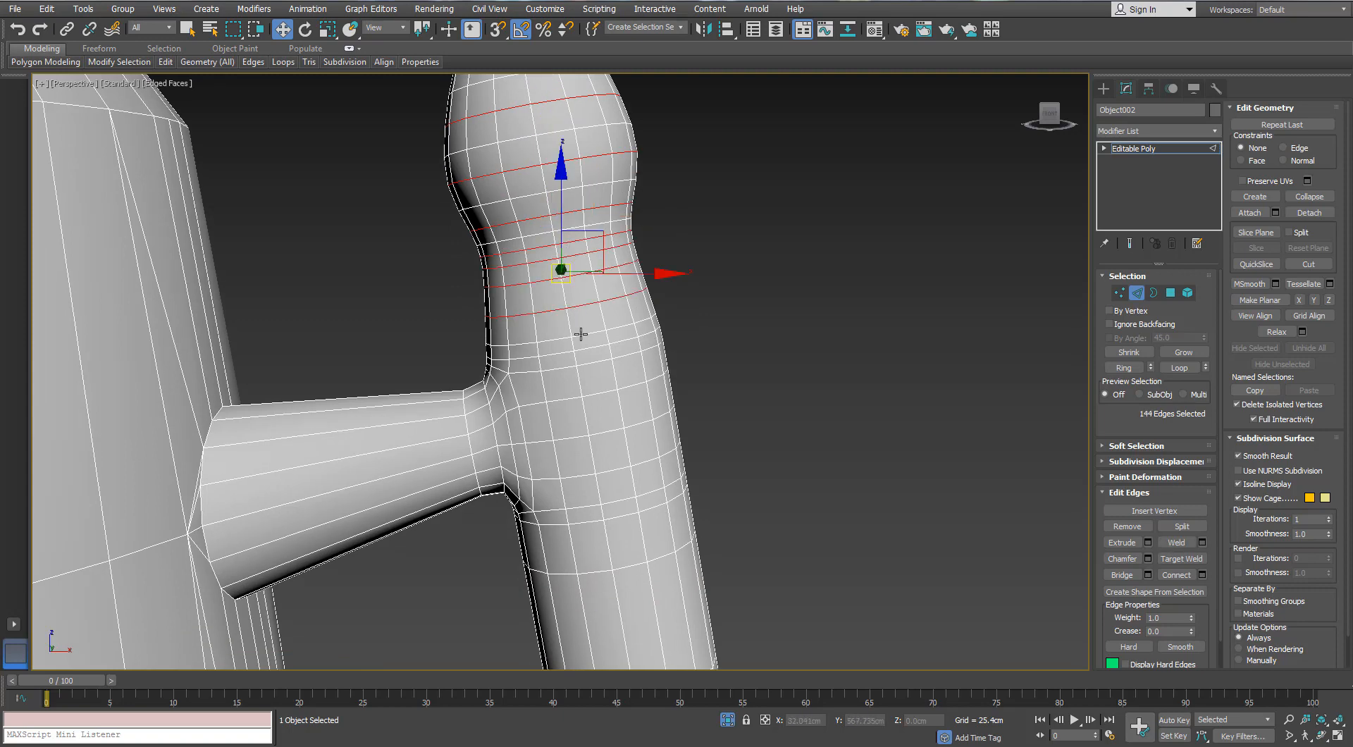
pyautogui.keyDown('ctrl'); pyautogui.doubleClick(581, 334); pyautogui.keyUp('ctrl')
pyautogui.keyDown('alt'); pyautogui.moveTo(581, 334); pyautogui.dragTo(550, 228, button='middle'); pyautogui.keyUp('alt')
pyautogui.hotkey('ctrl', 'z')
pyautogui.hotkey('ctrl', 'z')
pyautogui.hotkey('ctrl', 'z')
pyautogui.hotkey('ctrl', 'z')
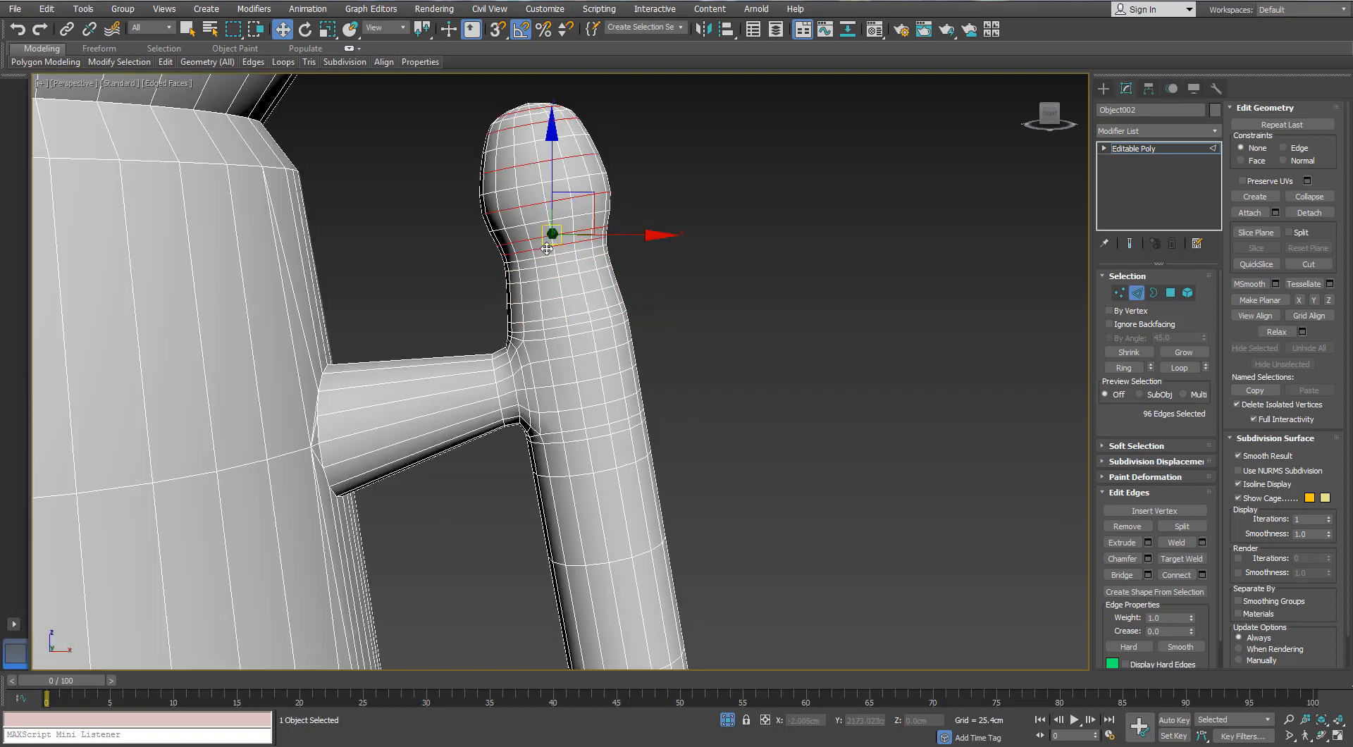
# Remove the loops selected on the handle's knob, plus the surplus crosswise loops on the neck between knob and upper arm
pyautogui.hotkey('ctrl', 'BackSpace')
pyautogui.doubleClick(546, 265)
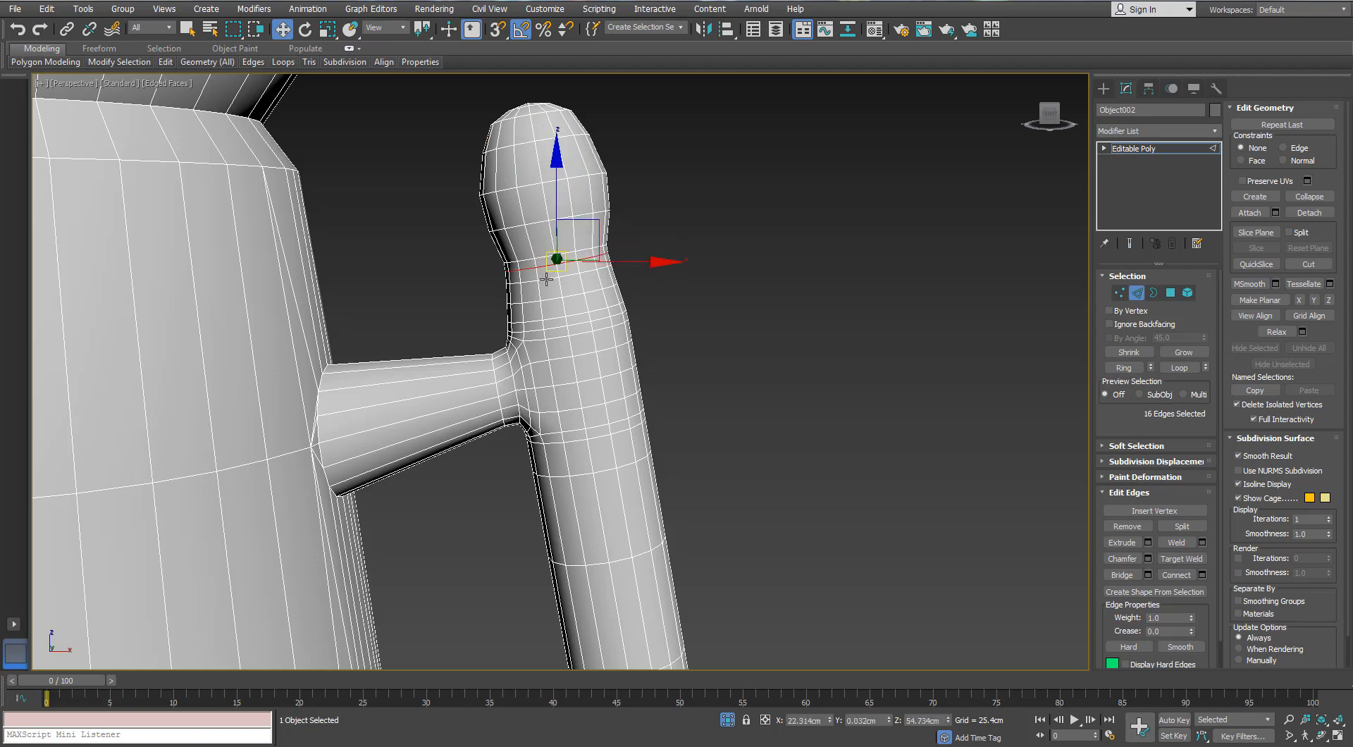
pyautogui.keyDown('ctrl'); pyautogui.doubleClick(554, 316); pyautogui.keyUp('ctrl')
pyautogui.scroll(2, 555, 318)
pyautogui.keyDown('ctrl'); pyautogui.doubleClick(556, 329); pyautogui.keyUp('ctrl')
pyautogui.hotkey('ctrl', 'BackSpace')
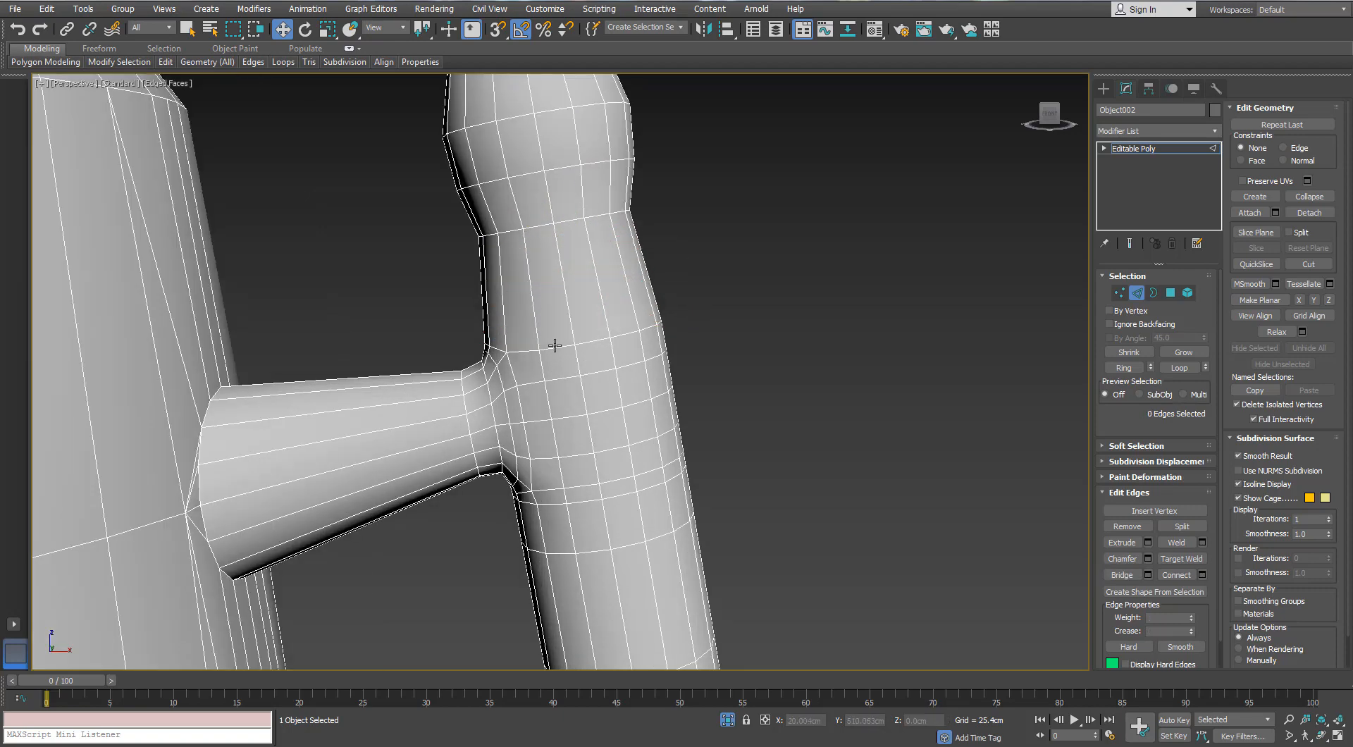
# Select the crosswise edge loops along the handle's grip between the upper and lower arms and remove them
pyautogui.moveTo(555, 345); pyautogui.dragTo(550, 314, button='middle')
pyautogui.scroll(-2, 547, 309)
pyautogui.scroll(2, 544, 367)
pyautogui.moveTo(547, 379); pyautogui.dragTo(505, 381, button='middle')
pyautogui.scroll(-2, 540, 349)
pyautogui.scroll(-5, 538, 387)
pyautogui.scroll(4, 504, 382)
pyautogui.moveTo(504, 381); pyautogui.dragTo(437, 265, button='middle')
pyautogui.scroll(-2, 438, 242)
pyautogui.scroll(3, 437, 266)
pyautogui.doubleClick(476, 406)
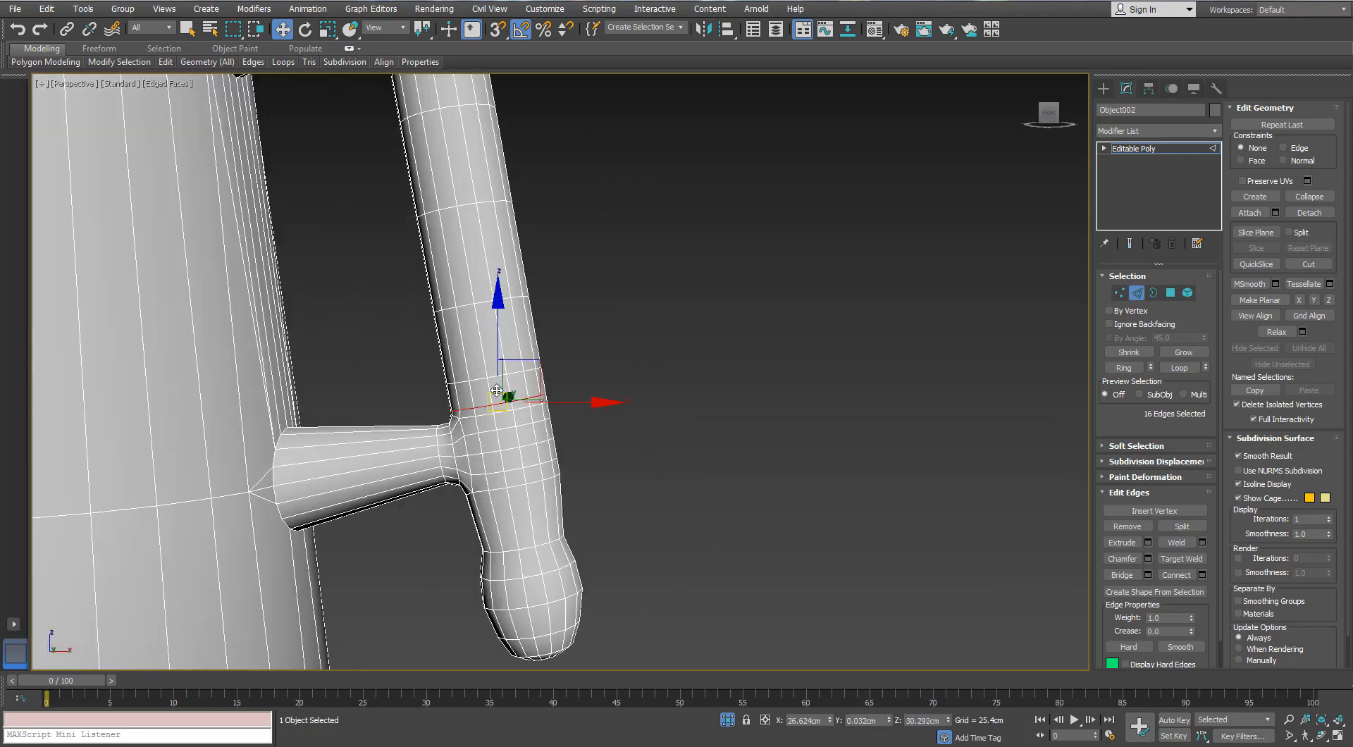
pyautogui.keyDown('ctrl'); pyautogui.doubleClick(479, 378); pyautogui.keyUp('ctrl')
pyautogui.keyDown('ctrl'); pyautogui.doubleClick(460, 305); pyautogui.keyUp('ctrl')
pyautogui.moveTo(438, 233); pyautogui.dragTo(480, 345, button='middle')
pyautogui.keyDown('ctrl'); pyautogui.doubleClick(491, 326); pyautogui.keyUp('ctrl')
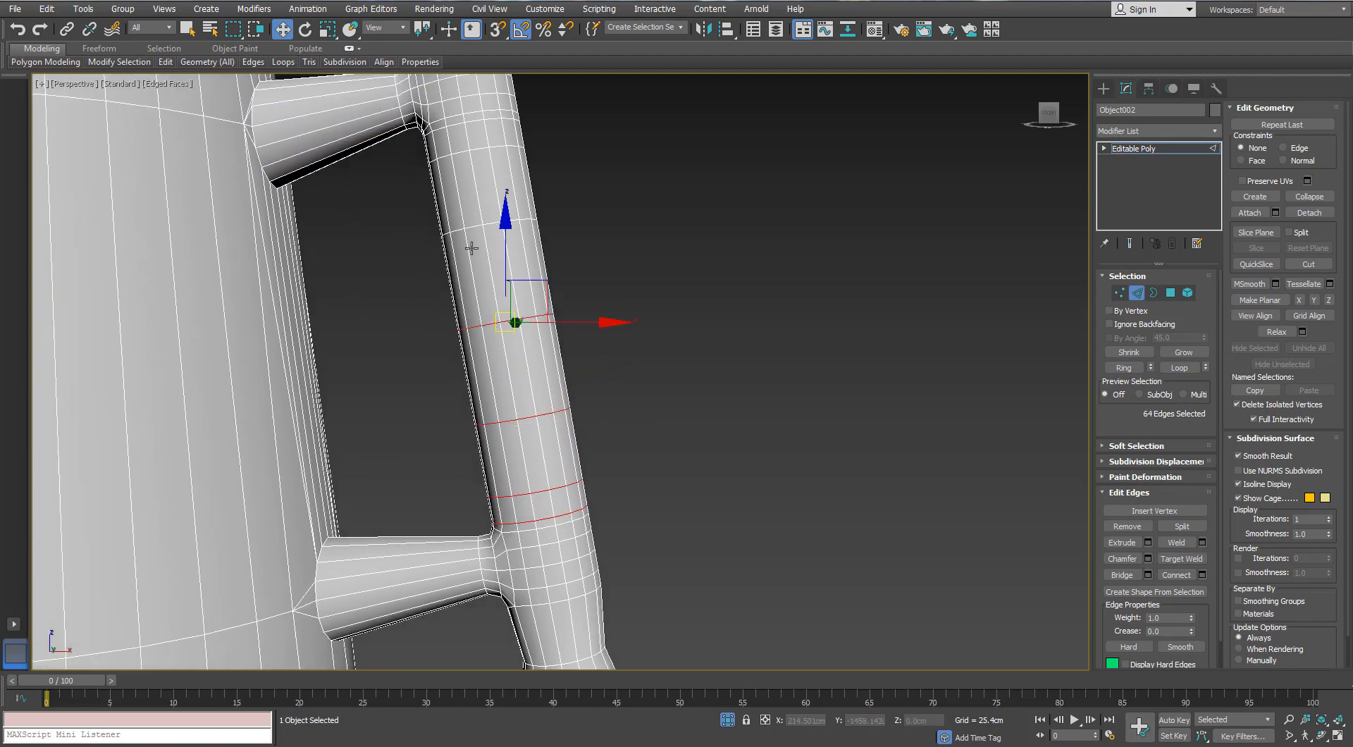
pyautogui.keyDown('ctrl'); pyautogui.doubleClick(472, 228); pyautogui.keyUp('ctrl')
pyautogui.moveTo(472, 229); pyautogui.dragTo(492, 298, button='middle')
pyautogui.keyDown('ctrl'); pyautogui.doubleClick(489, 231); pyautogui.keyUp('ctrl')
pyautogui.scroll(2, 473, 210)
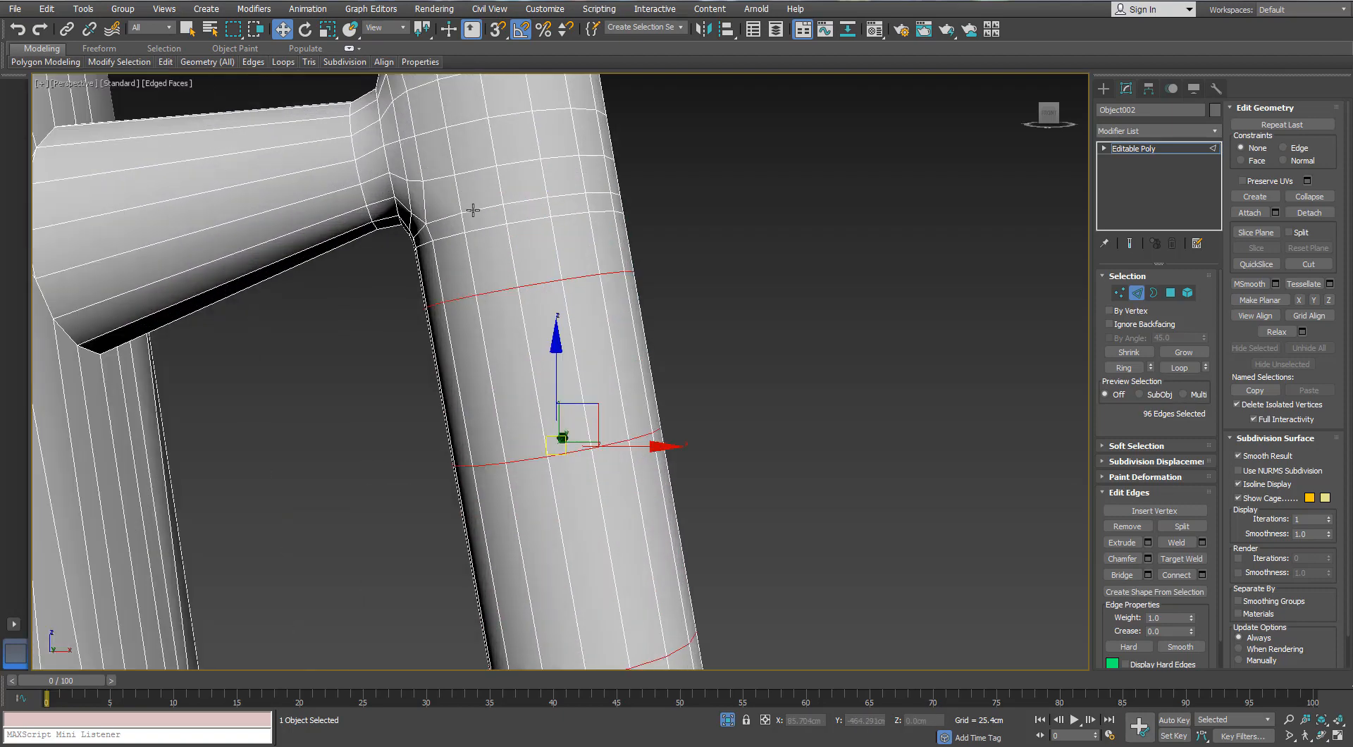
pyautogui.keyDown('alt'); pyautogui.moveTo(485, 229); pyautogui.dragTo(433, 280, button='middle'); pyautogui.keyUp('alt')
pyautogui.keyDown('ctrl'); pyautogui.doubleClick(453, 198); pyautogui.keyUp('ctrl')
pyautogui.scroll(-4, 427, 280)
pyautogui.scroll(2, 440, 405)
pyautogui.moveTo(489, 574); pyautogui.dragTo(438, 407, button='middle')
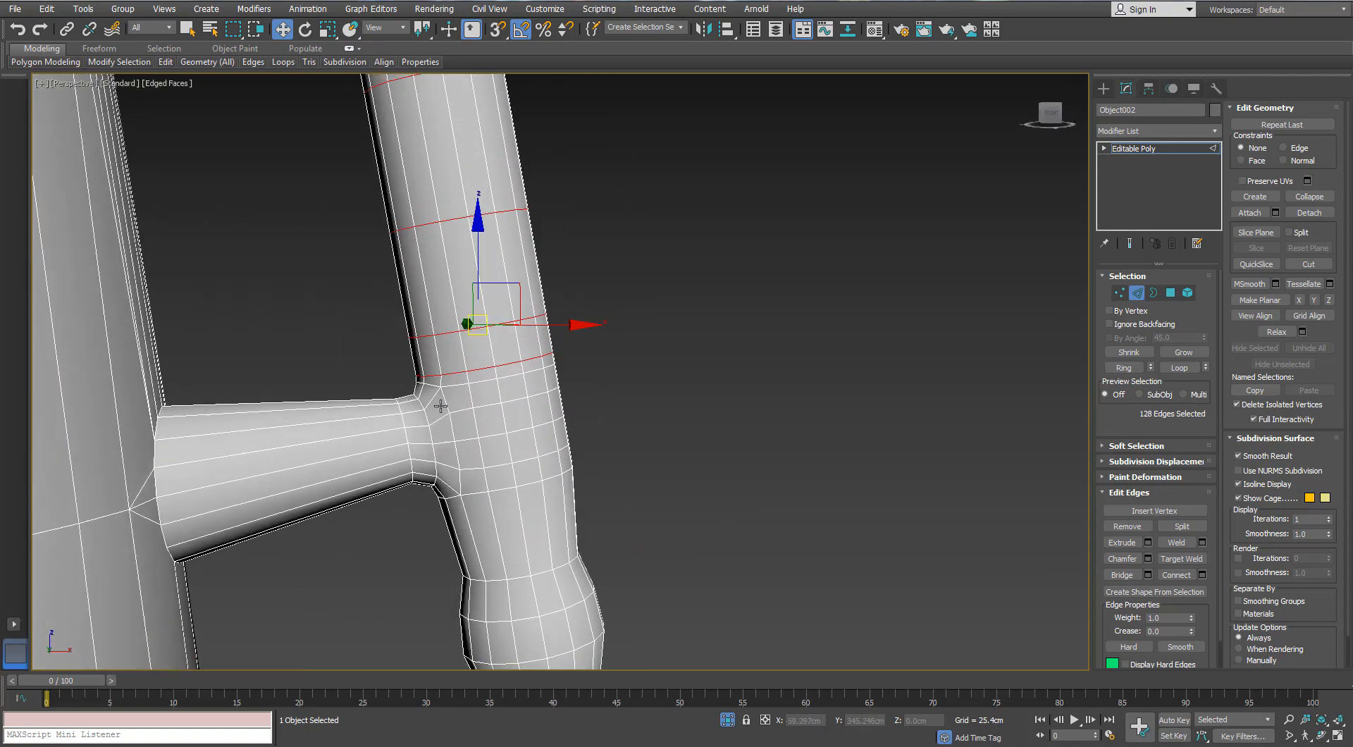
pyautogui.scroll(-1, 413, 310)
pyautogui.moveTo(413, 310); pyautogui.dragTo(450, 493, button='middle')
pyautogui.scroll(-2, 390, 200)
pyautogui.moveTo(390, 199); pyautogui.dragTo(406, 373, button='middle')
pyautogui.hotkey('ctrl', 'BackSpace')
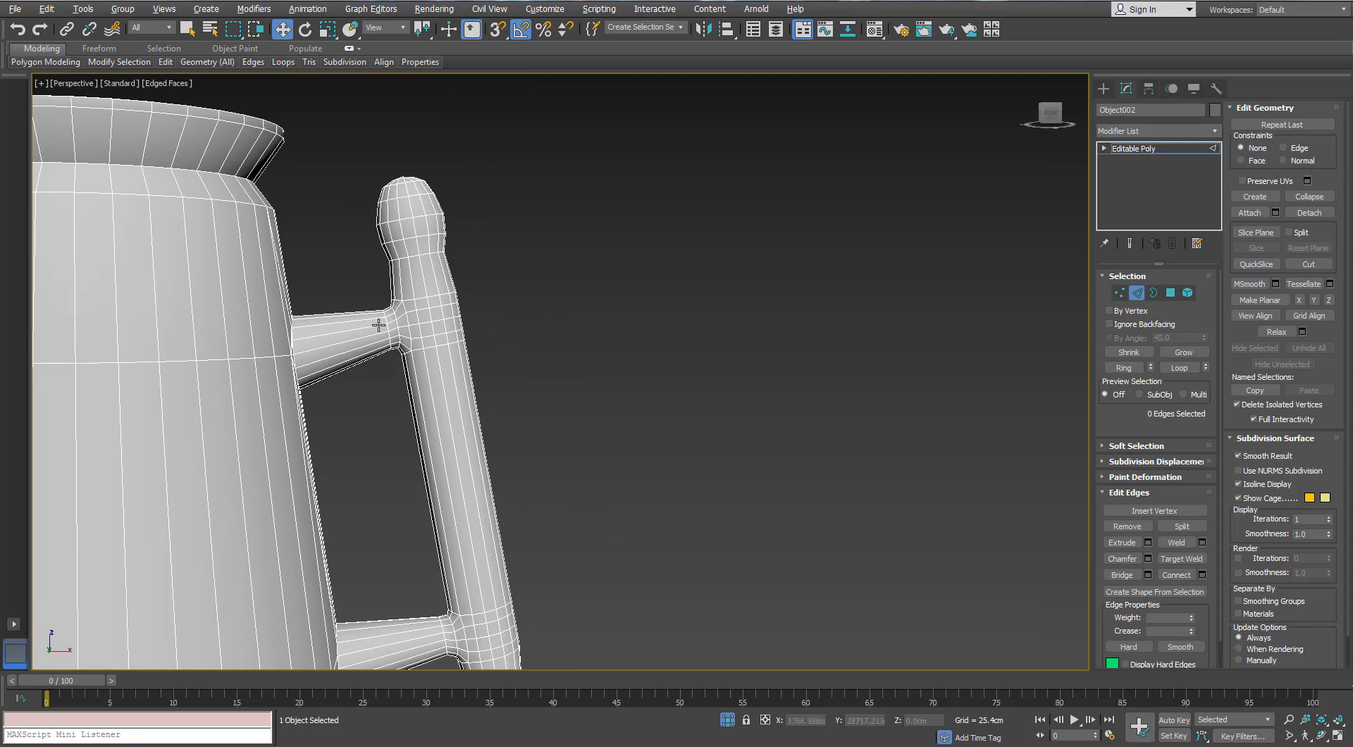
pyautogui.keyDown('alt'); pyautogui.moveTo(378, 325); pyautogui.dragTo(402, 366, button='middle'); pyautogui.keyUp('alt')
pyautogui.scroll(4, 423, 305)
pyautogui.moveTo(402, 366); pyautogui.dragTo(583, 499, button='middle')
pyautogui.click(1119, 292)
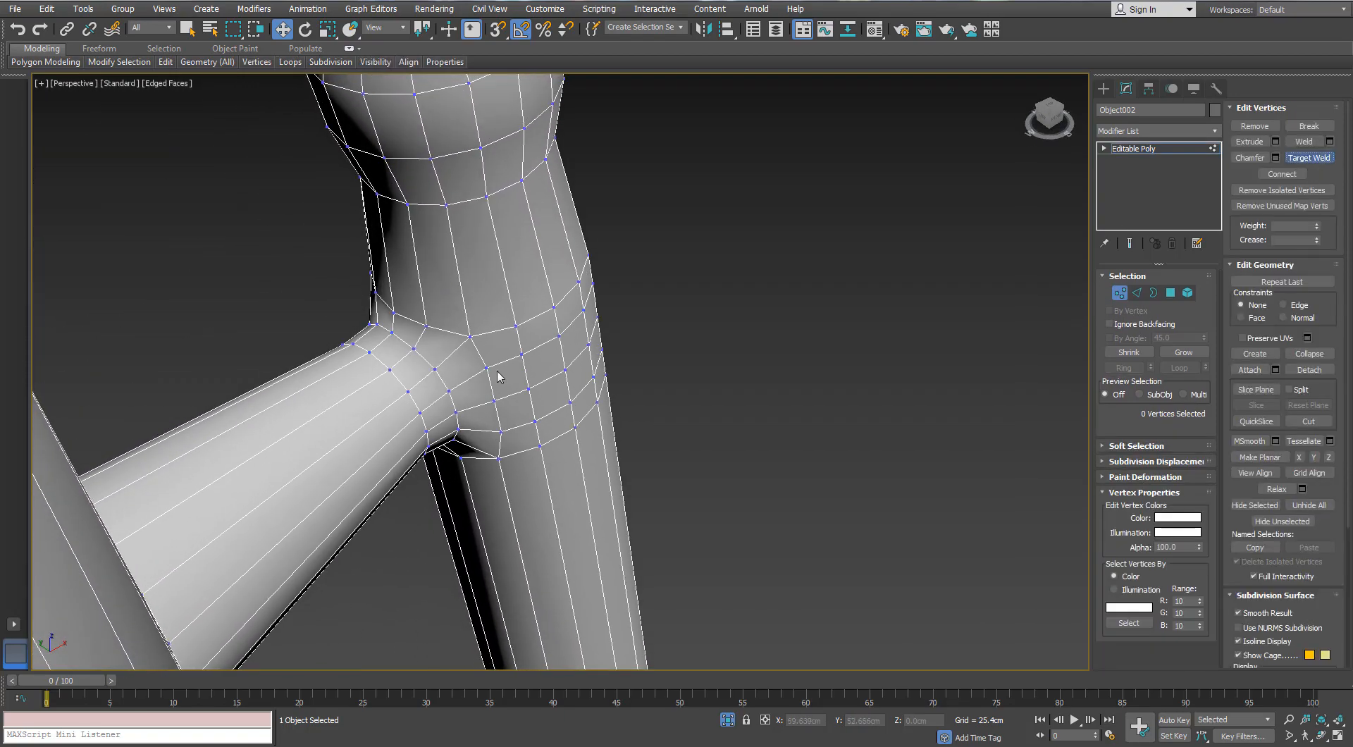
pyautogui.keyDown('alt'); pyautogui.moveTo(488, 386); pyautogui.dragTo(458, 296, button='middle'); pyautogui.keyUp('alt')
pyautogui.hotkey('ctrl', 'z')
# Select crosswise edge loops around the grip where the lower and upper arms join it, and clear the selection
pyautogui.scroll(-4, 476, 393)
pyautogui.scroll(2, 550, 381)
pyautogui.moveTo(547, 382); pyautogui.dragTo(552, 432, button='middle')
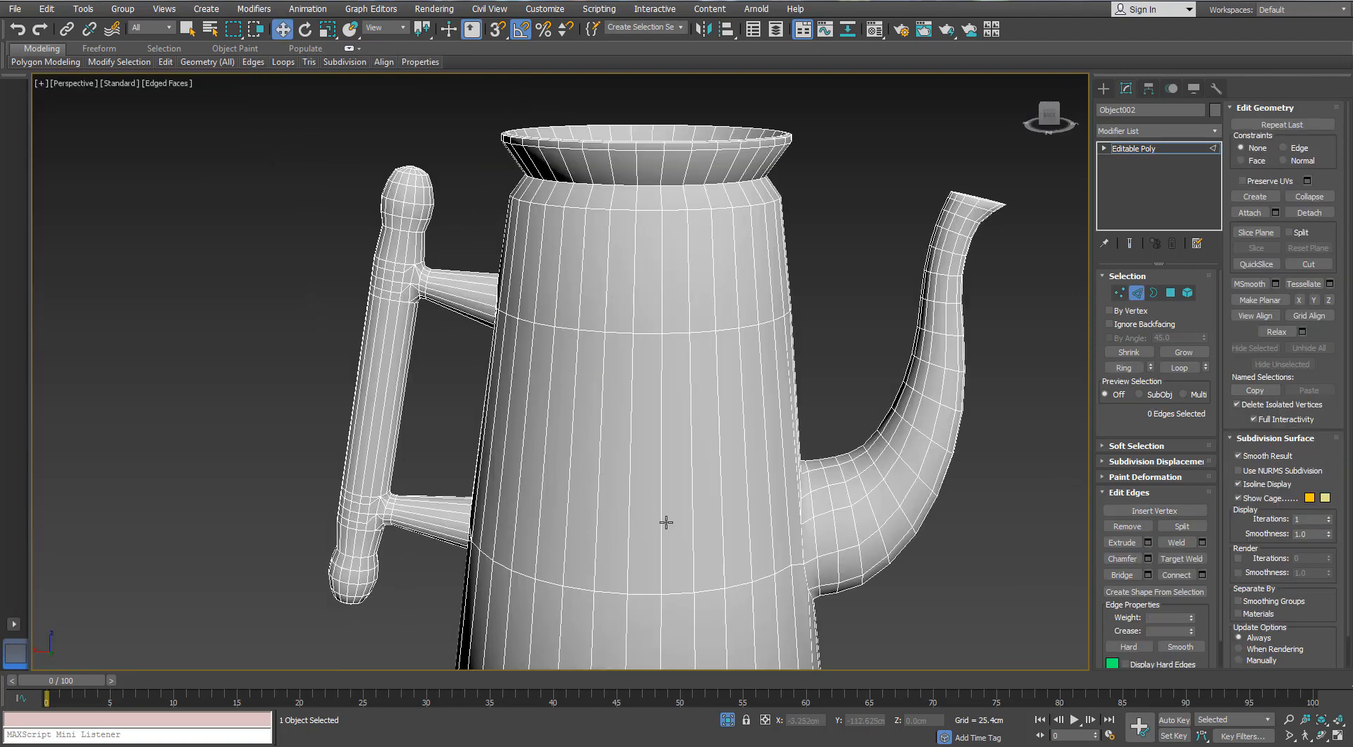
pyautogui.scroll(4, 395, 493)
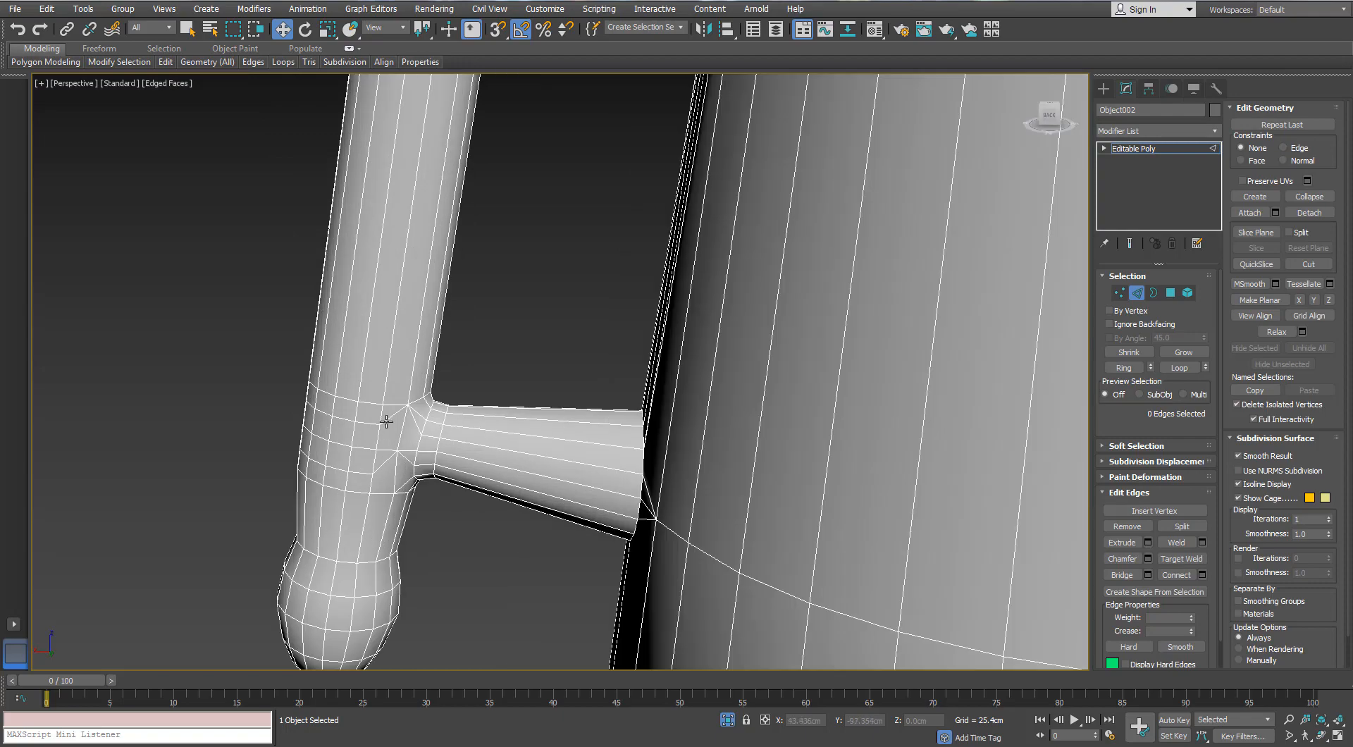
pyautogui.doubleClick(386, 422)
pyautogui.keyDown('ctrl'); pyautogui.doubleClick(380, 466); pyautogui.keyUp('ctrl')
pyautogui.scroll(-3, 380, 466)
pyautogui.keyDown('alt'); pyautogui.moveTo(380, 466); pyautogui.dragTo(495, 375, button='middle'); pyautogui.keyUp('alt')
pyautogui.moveTo(310, 212); pyautogui.dragTo(423, 338, button='middle')
pyautogui.keyDown('alt'); pyautogui.moveTo(422, 338); pyautogui.dragTo(357, 391, button='middle'); pyautogui.keyUp('alt')
pyautogui.scroll(4, 415, 336)
pyautogui.keyDown('ctrl'); pyautogui.doubleClick(420, 335); pyautogui.keyUp('ctrl')
pyautogui.keyDown('ctrl'); pyautogui.click(436, 351); pyautogui.keyUp('ctrl')
pyautogui.keyDown('ctrl'); pyautogui.doubleClick(445, 392); pyautogui.keyUp('ctrl')
pyautogui.scroll(-3, 445, 388)
pyautogui.click(357, 390)
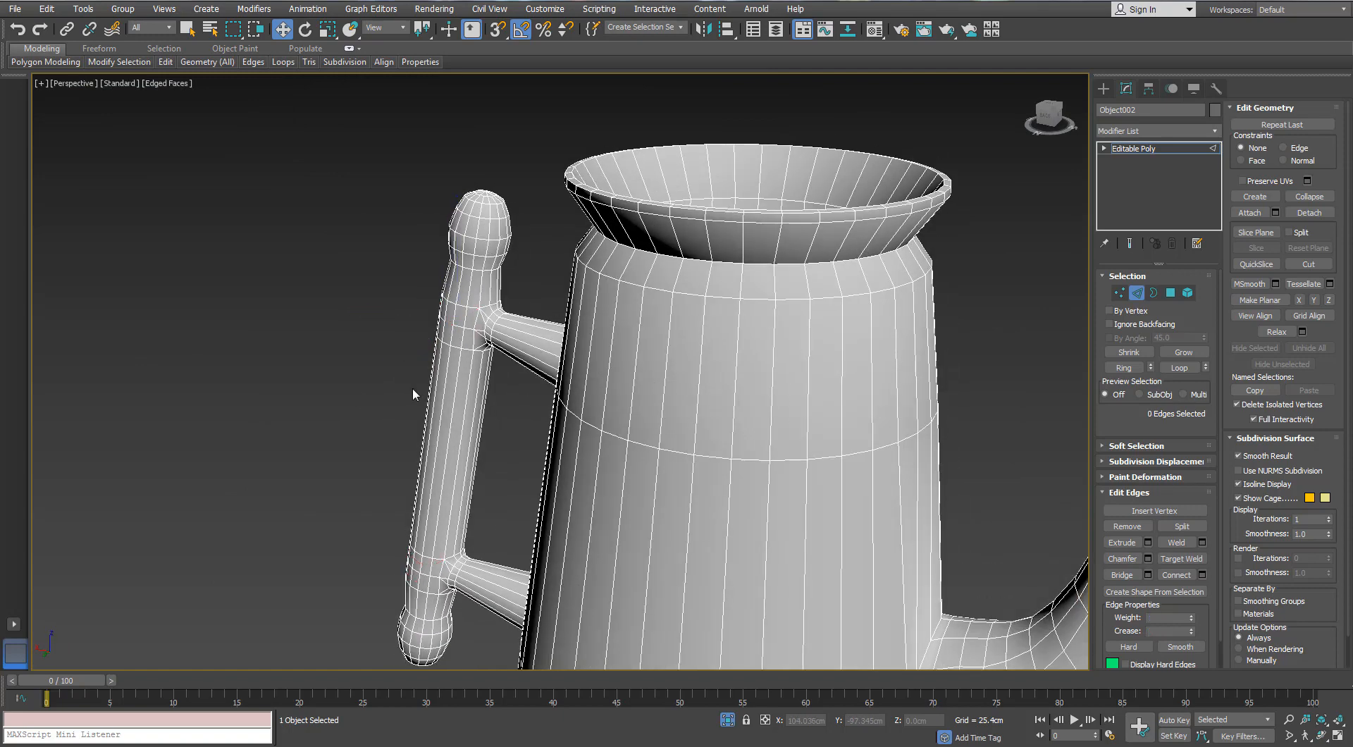
# Check the reduced pot's complexity with the Polygon Counter, set to count polygons instead of triangles
pyautogui.scroll(-4, 412, 387)
pyautogui.click(1217, 88)
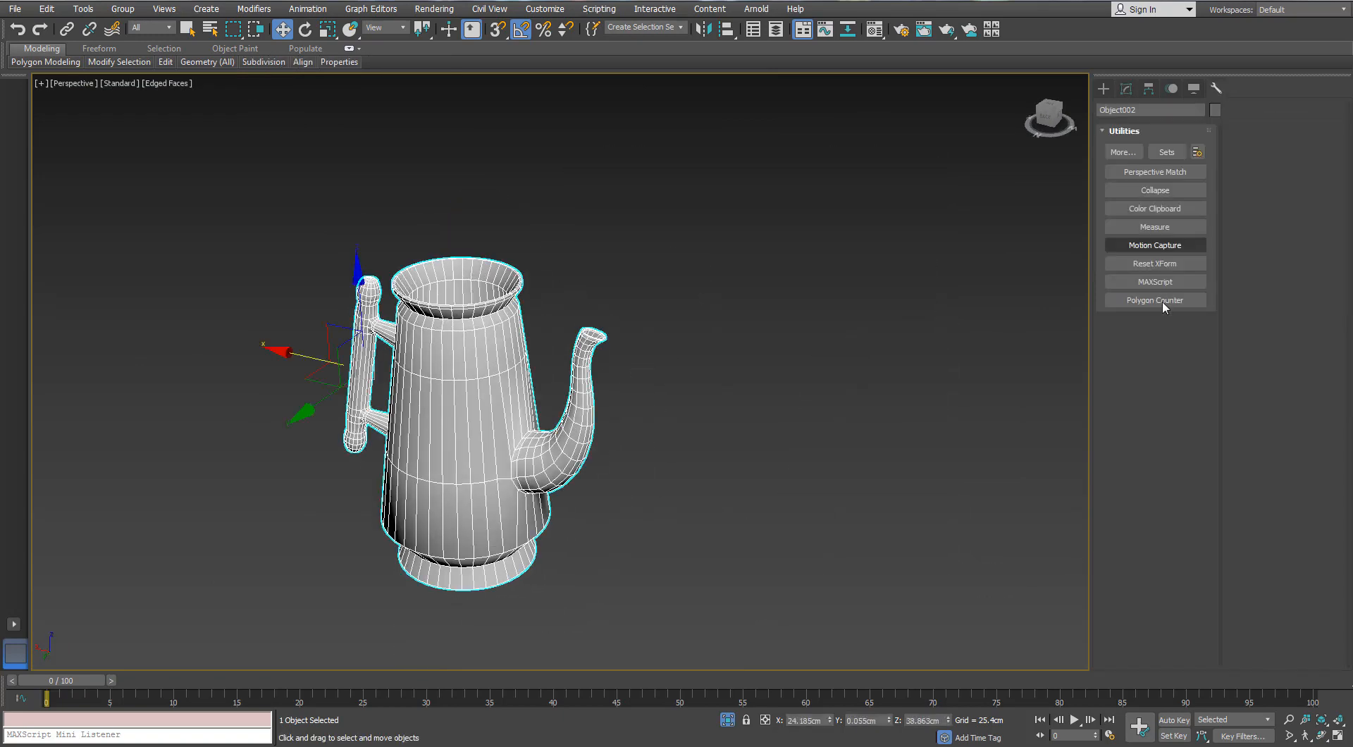
pyautogui.click(1161, 300)
pyautogui.moveTo(581, 299); pyautogui.dragTo(732, 262)
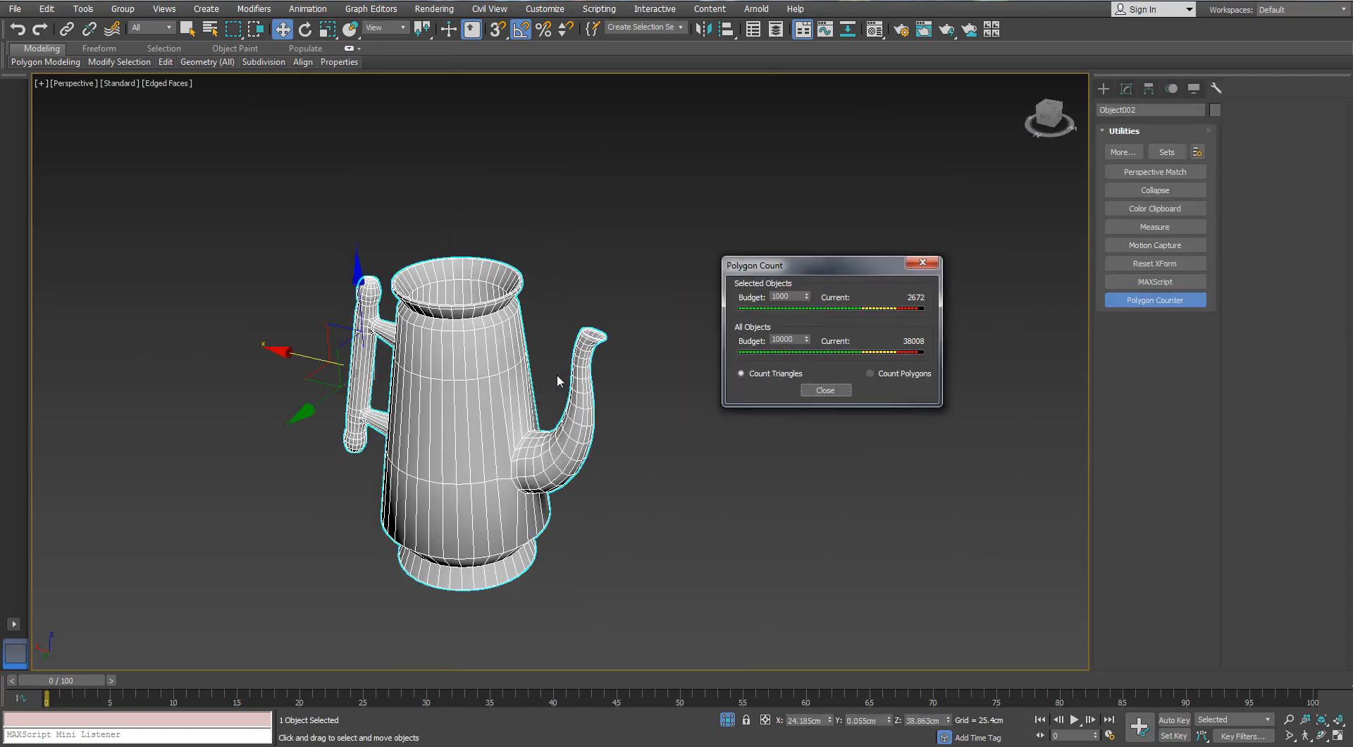
pyautogui.click(869, 373)
pyautogui.scroll(2, 520, 340)
pyautogui.scroll(-2, 520, 340)
pyautogui.keyDown('alt'); pyautogui.moveTo(520, 341); pyautogui.dragTo(516, 326, button='middle'); pyautogui.keyUp('alt')
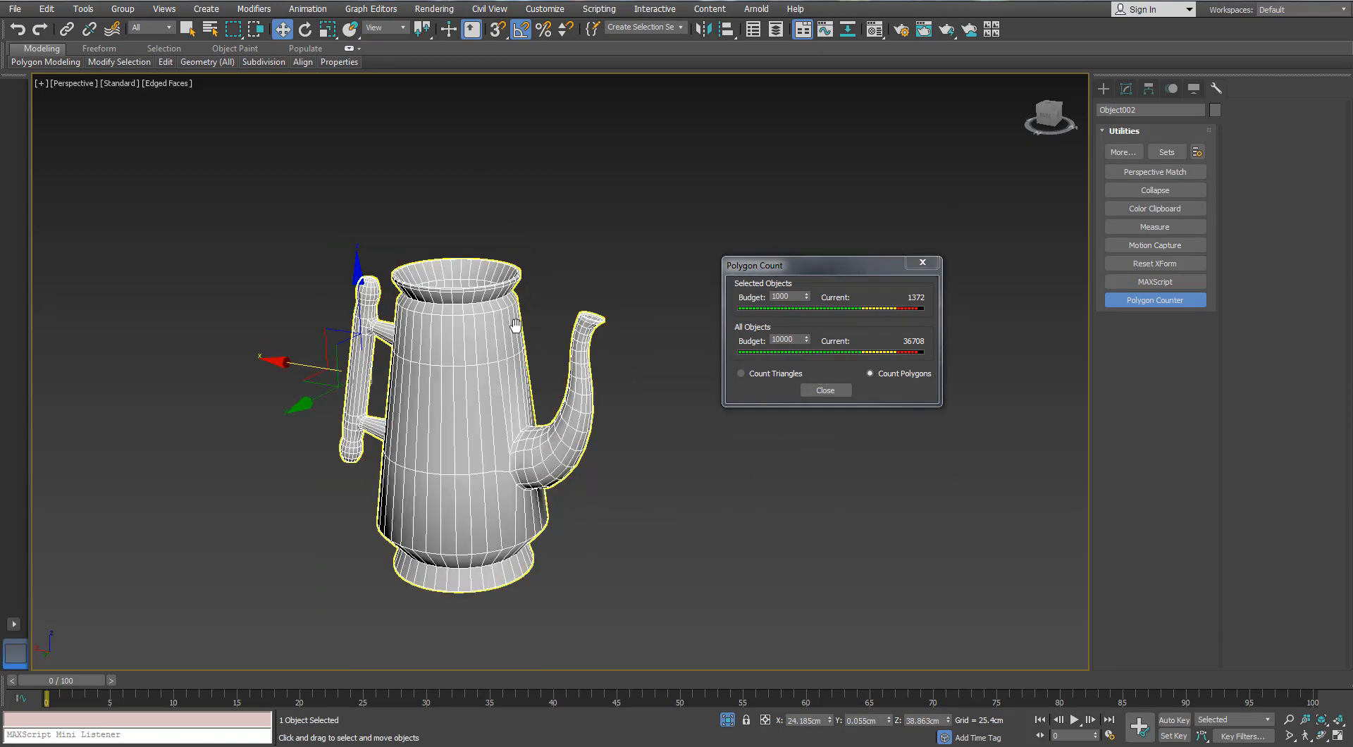